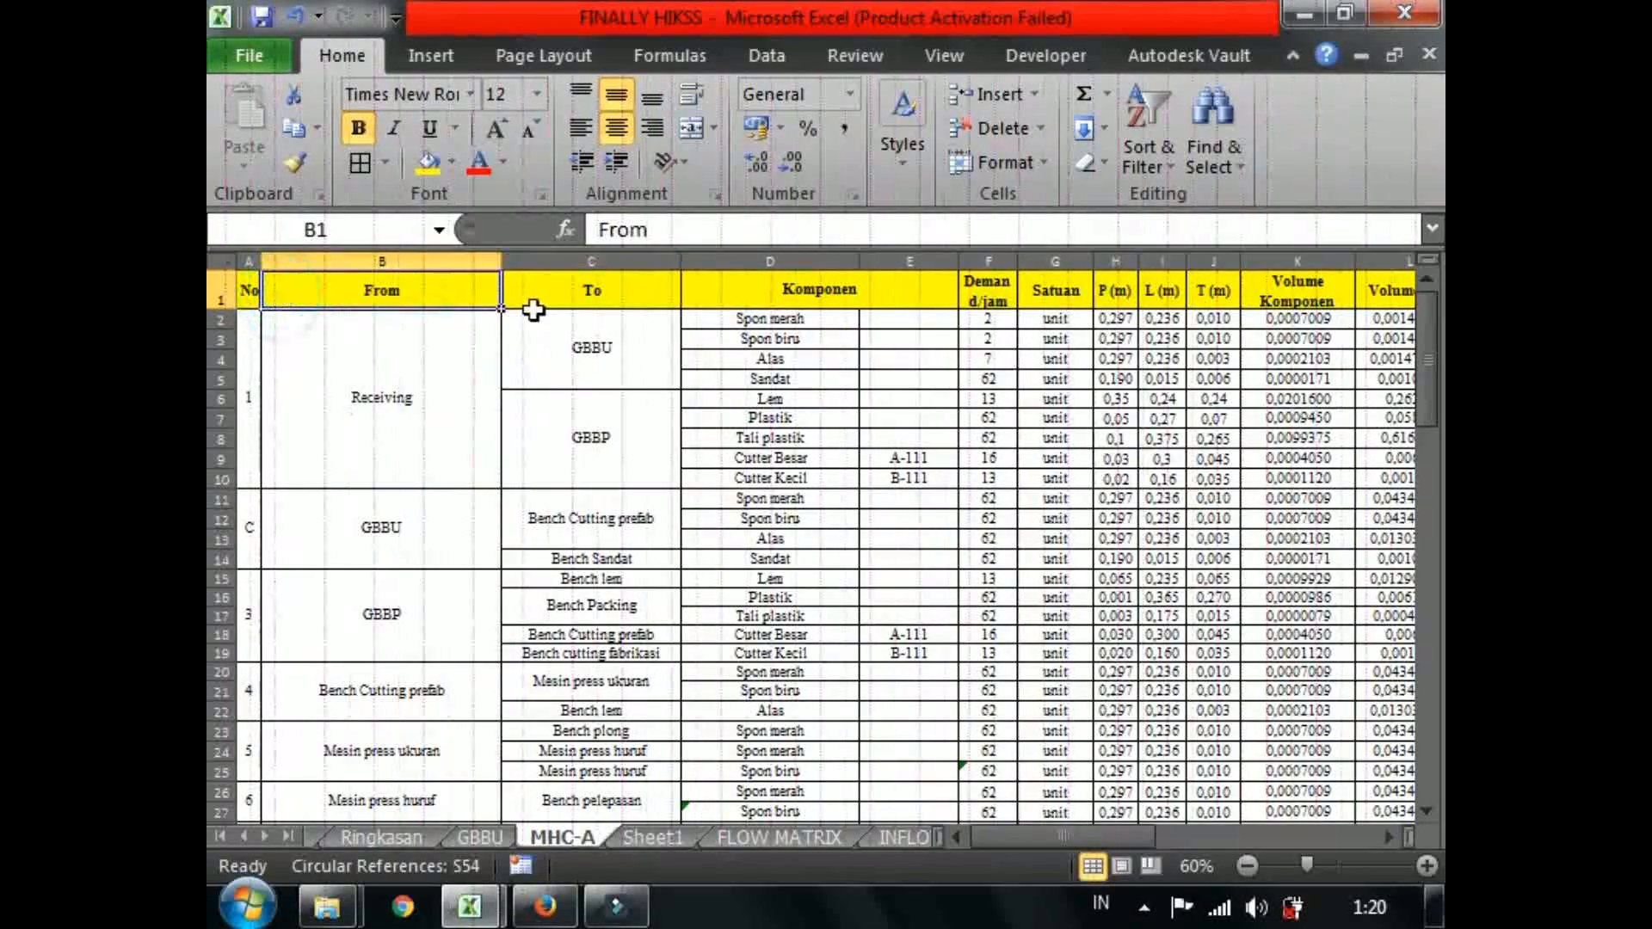
# Review the MHC-A table's headings from From to L (m), including the first Demand/jam entries.
pyautogui.press('Right')
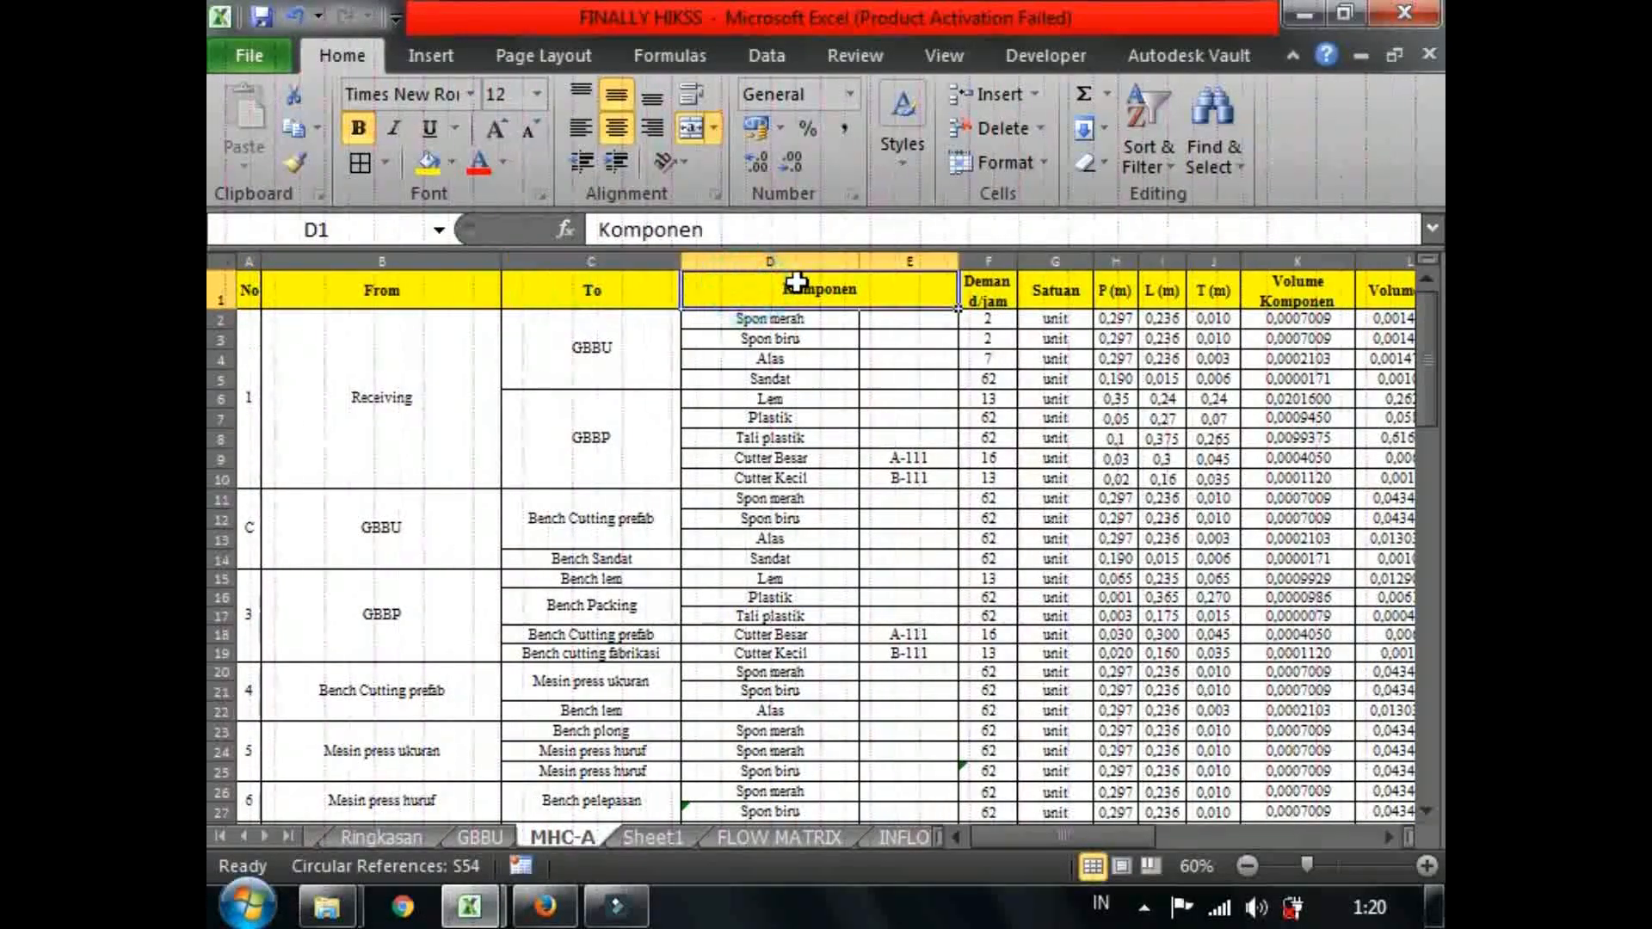
pyautogui.click(572, 378)
pyautogui.click(988, 290)
pyautogui.click(989, 318)
pyautogui.click(990, 358)
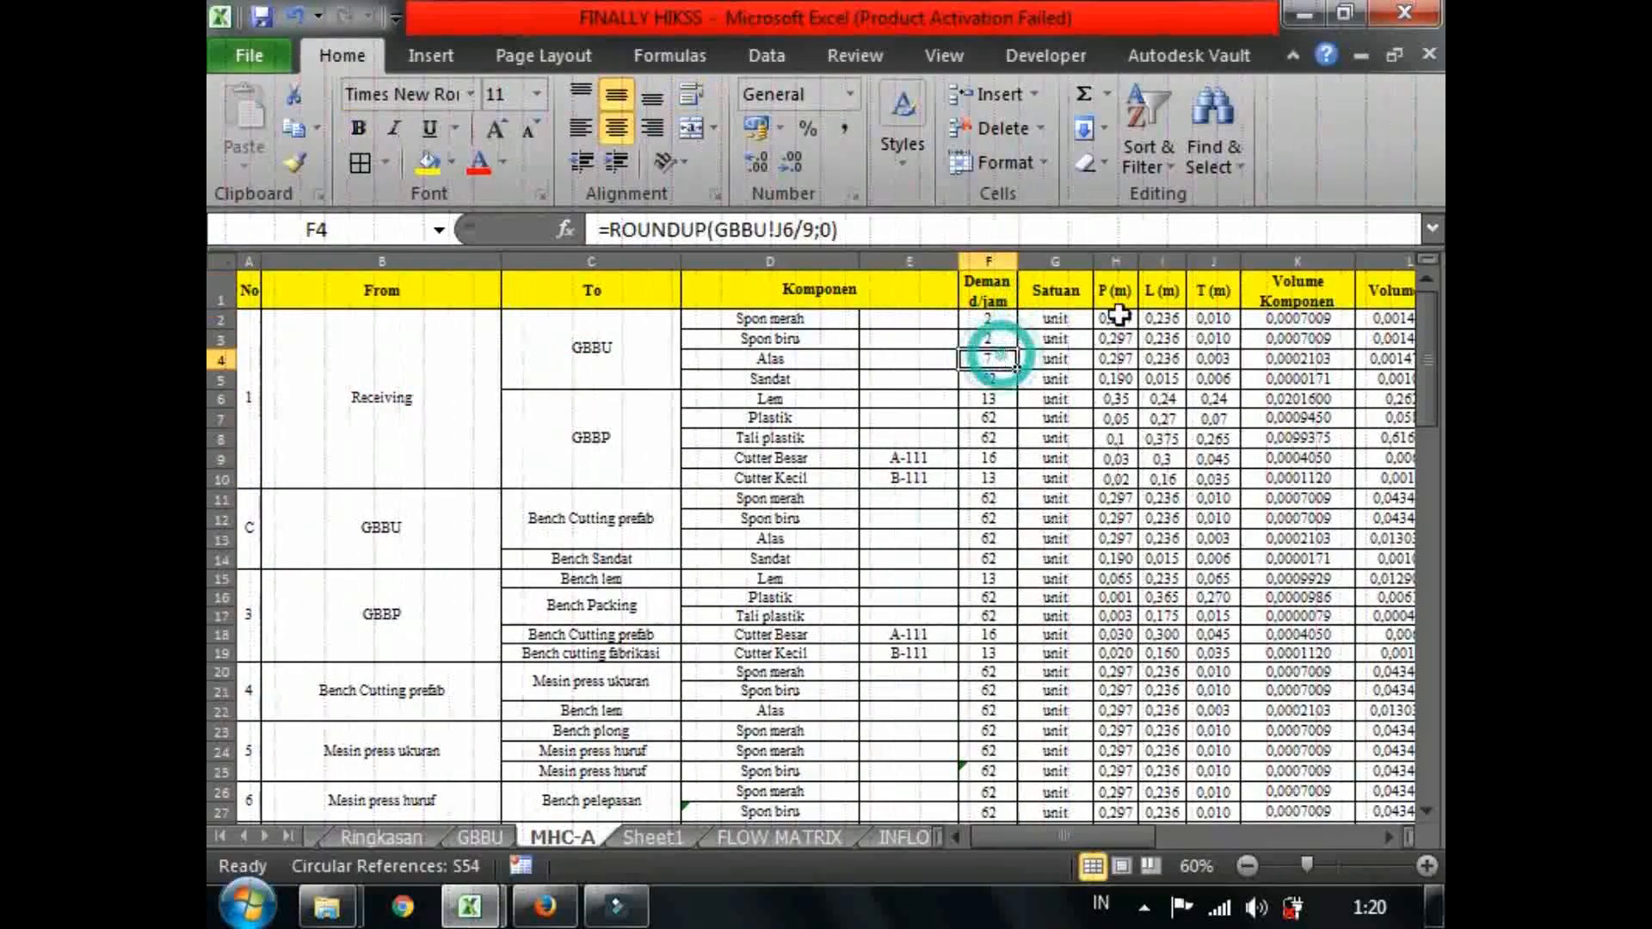
pyautogui.click(1081, 284)
pyautogui.click(1160, 290)
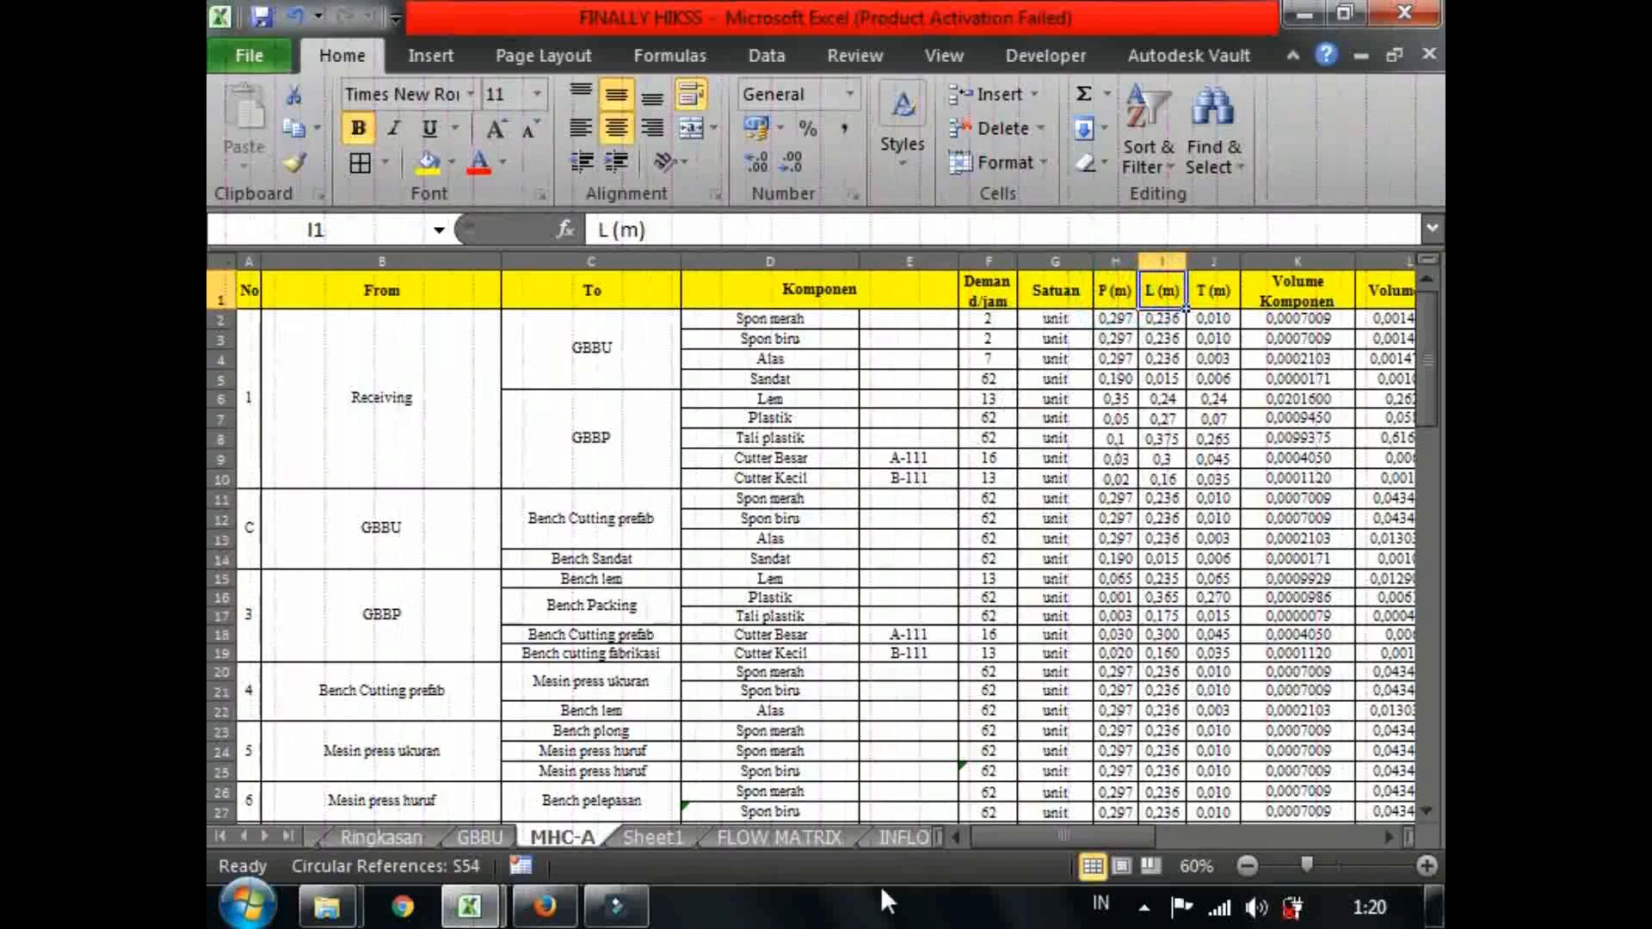
# Examine the formulas behind Jumlah Berat, Jenis Tempat and MHC for the Receiving rows of the MHC-A sheet.
pyautogui.moveTo(1034, 835); pyautogui.dragTo(1113, 830)
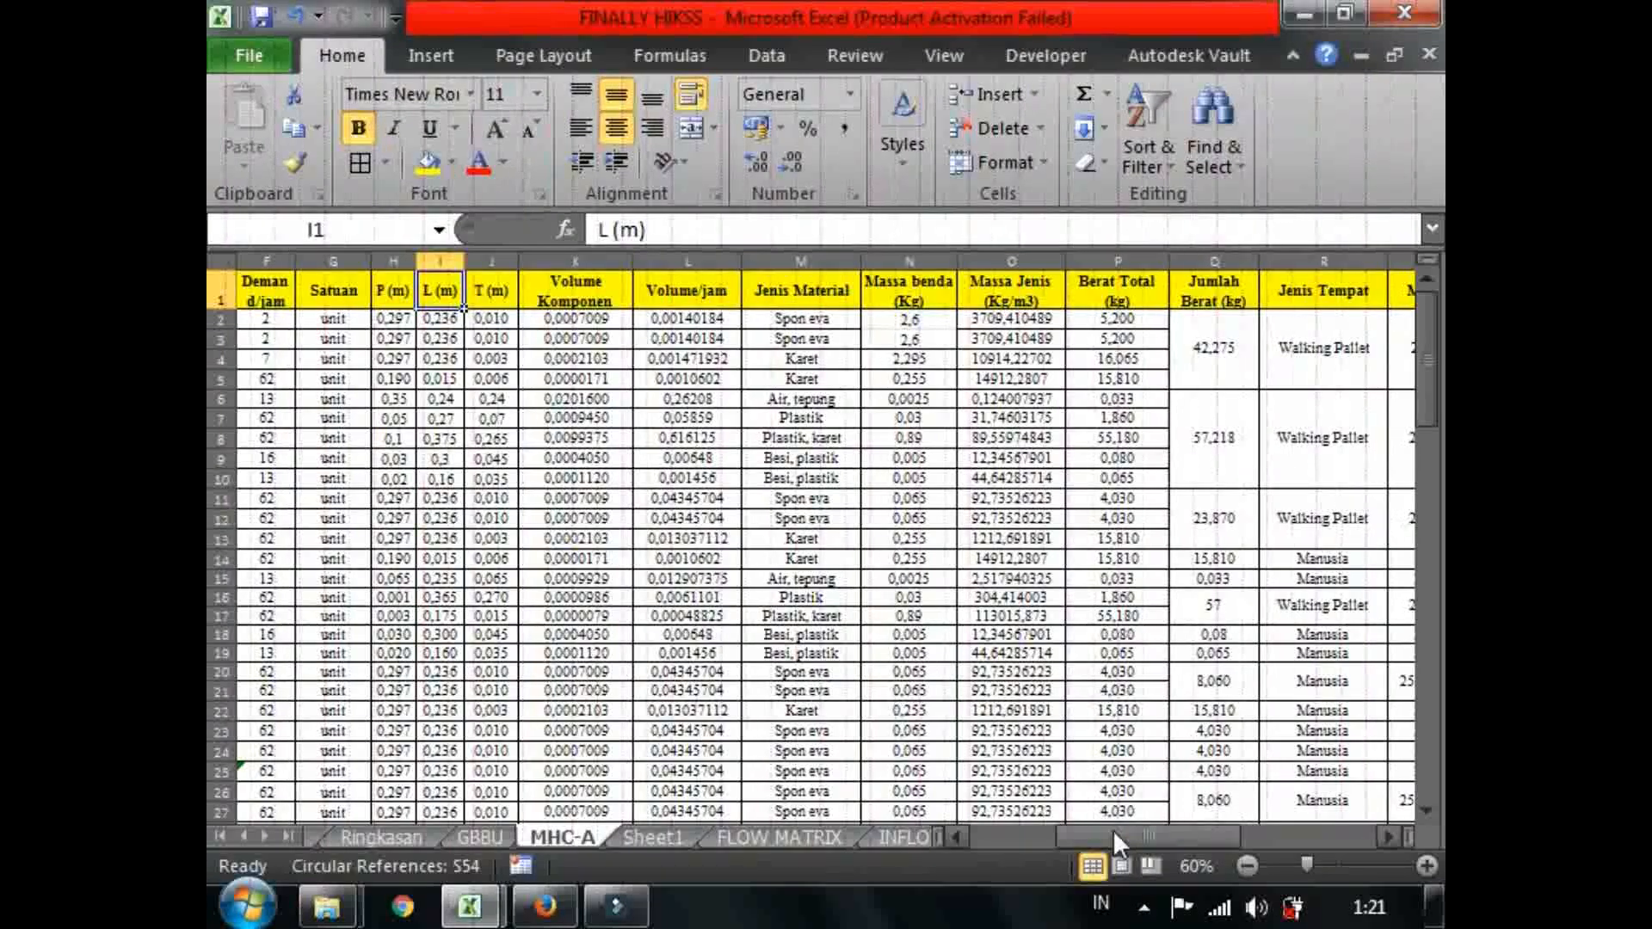
pyautogui.moveTo(1113, 830); pyautogui.dragTo(1197, 828)
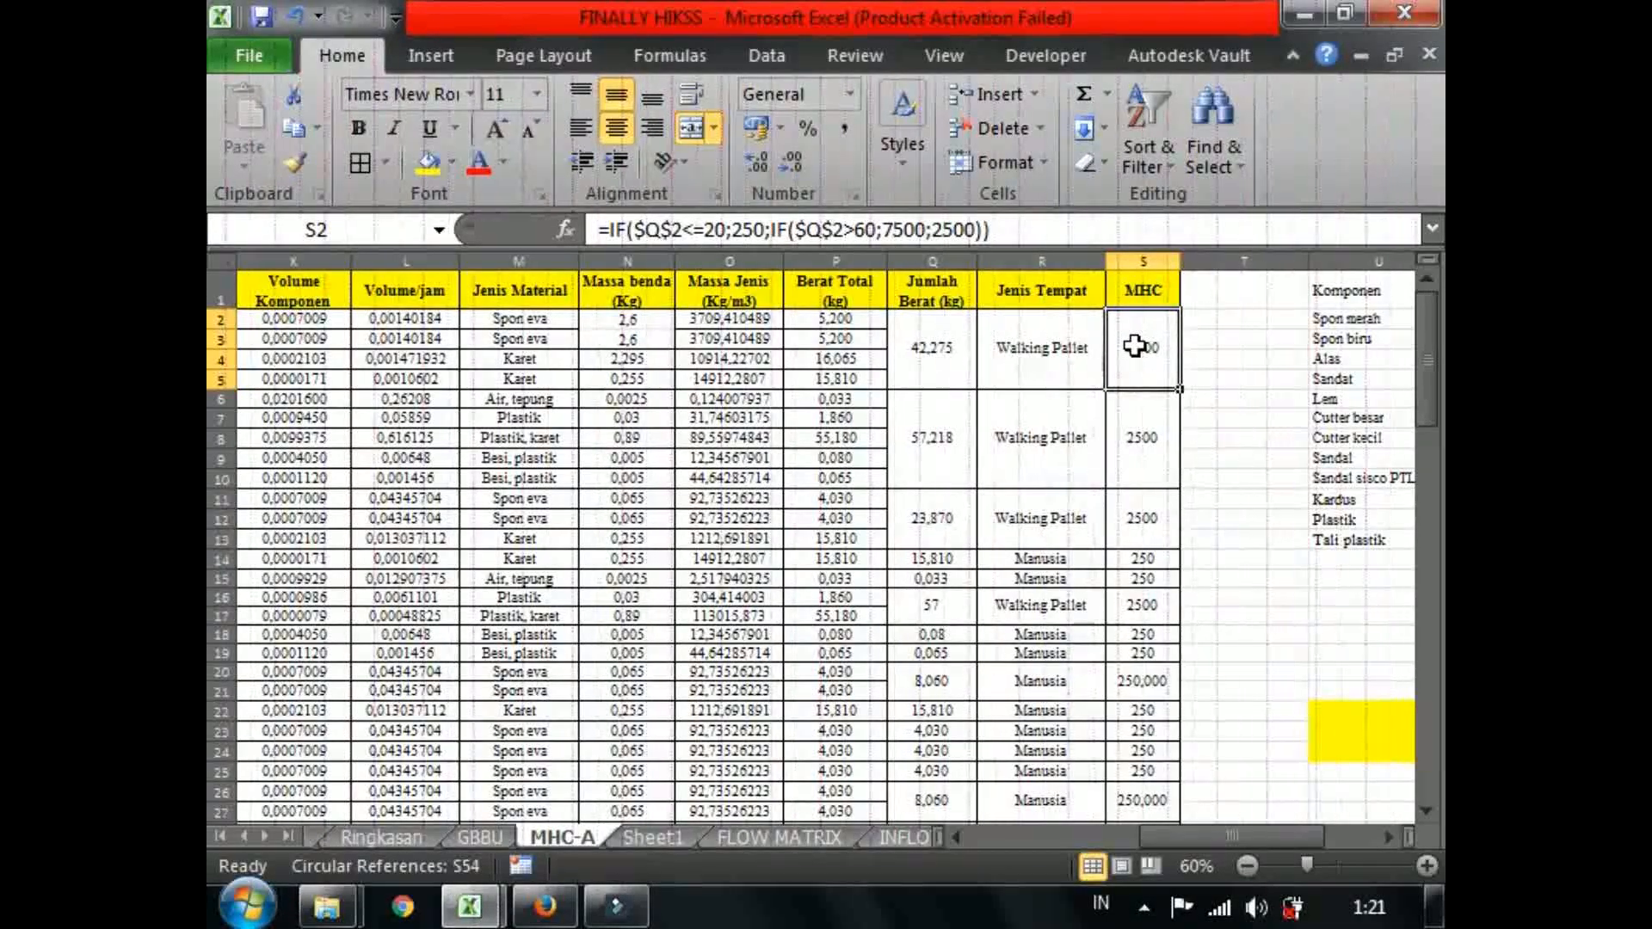
pyautogui.click(1083, 350)
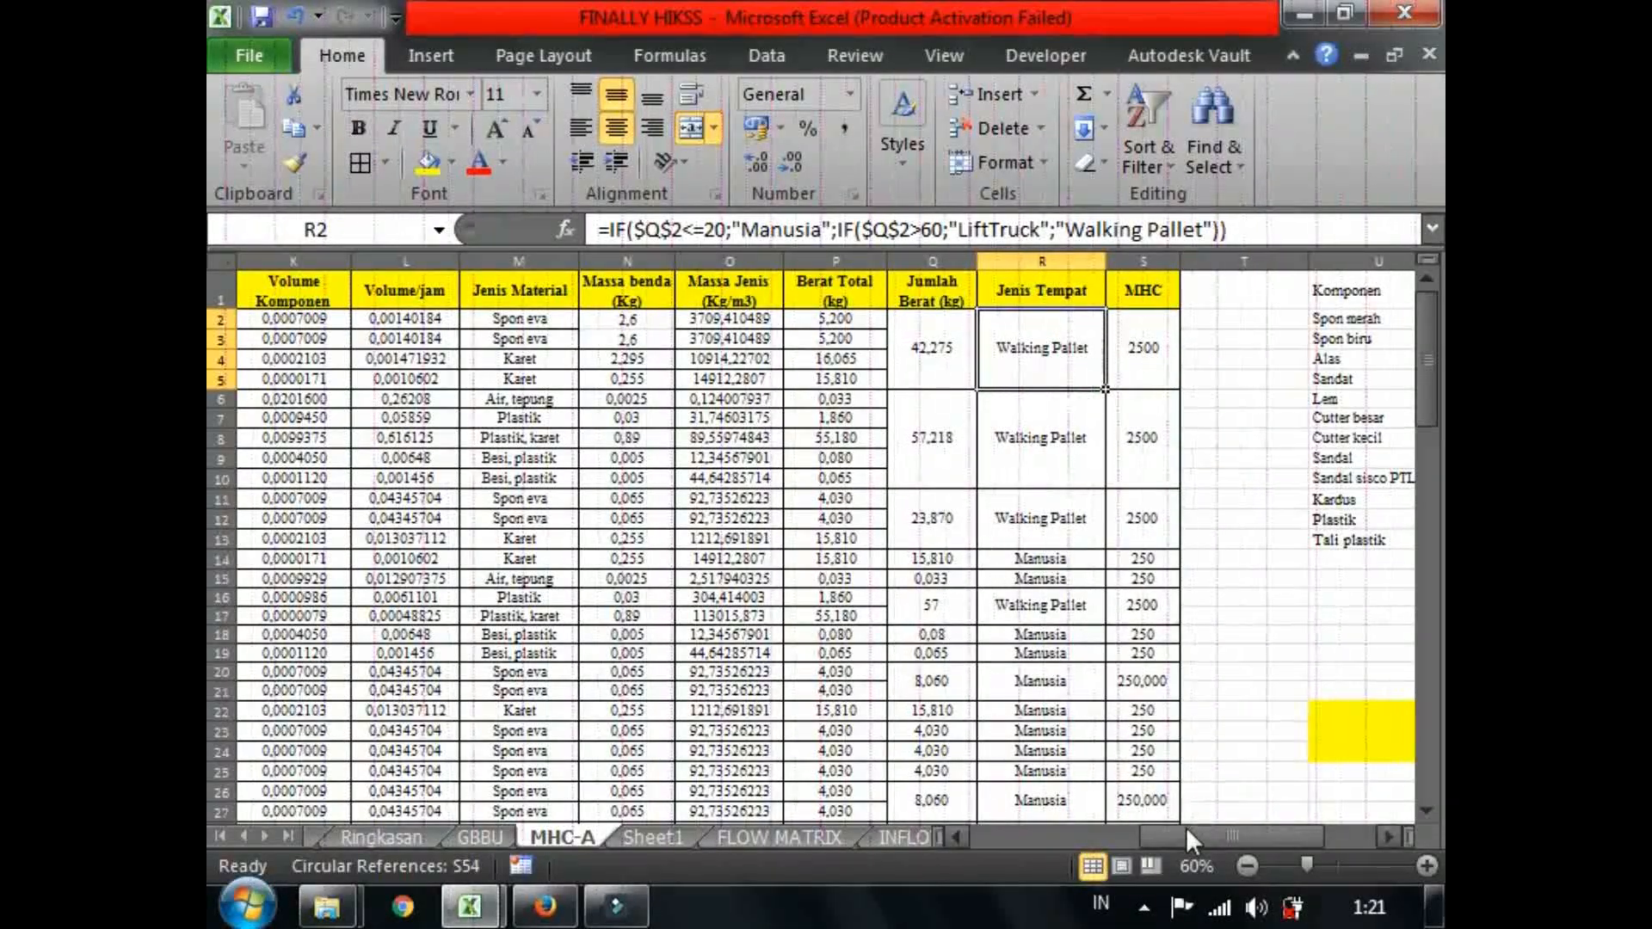
pyautogui.moveTo(1186, 828); pyautogui.dragTo(1172, 828)
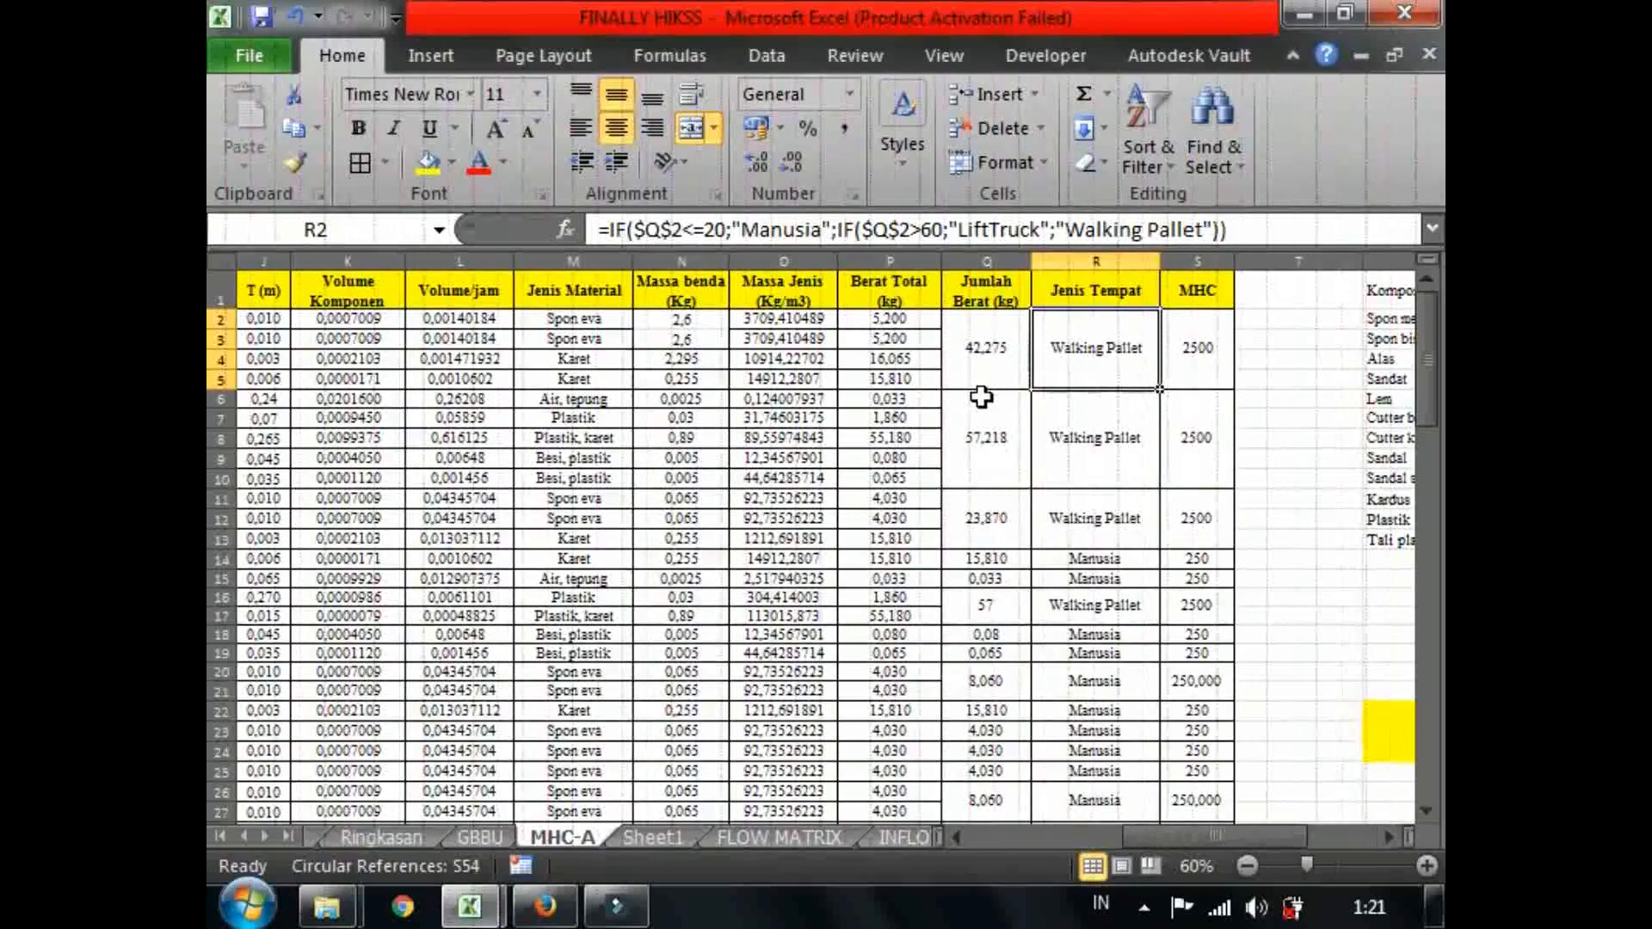
pyautogui.click(981, 366)
pyautogui.press('Down')
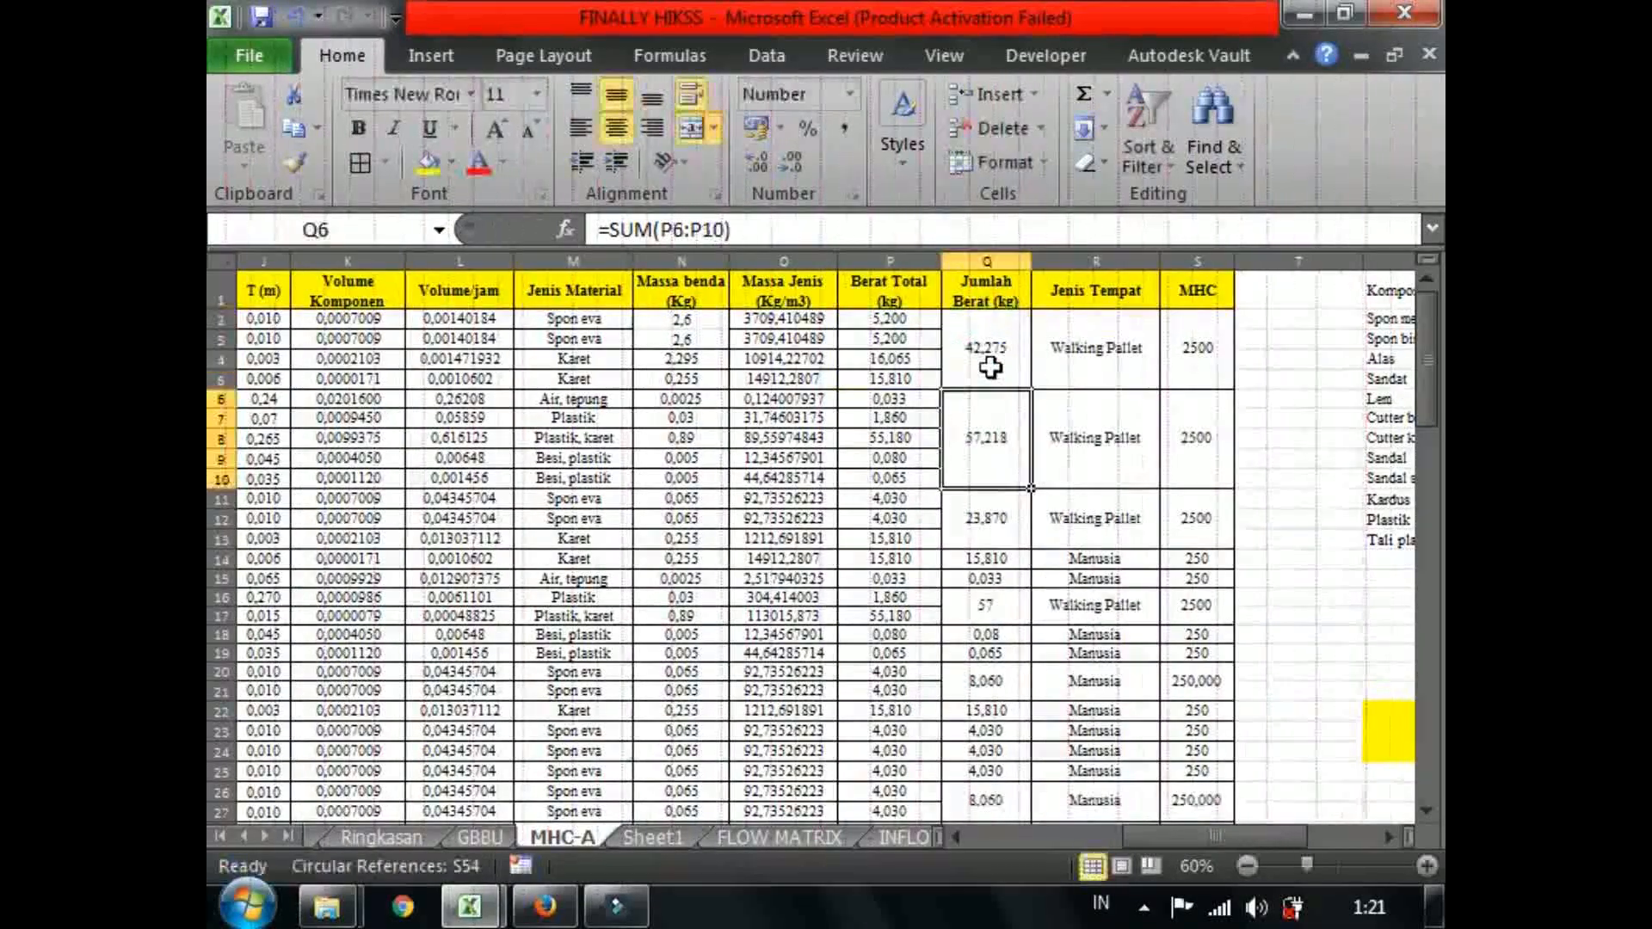
pyautogui.moveTo(1196, 833); pyautogui.dragTo(874, 828)
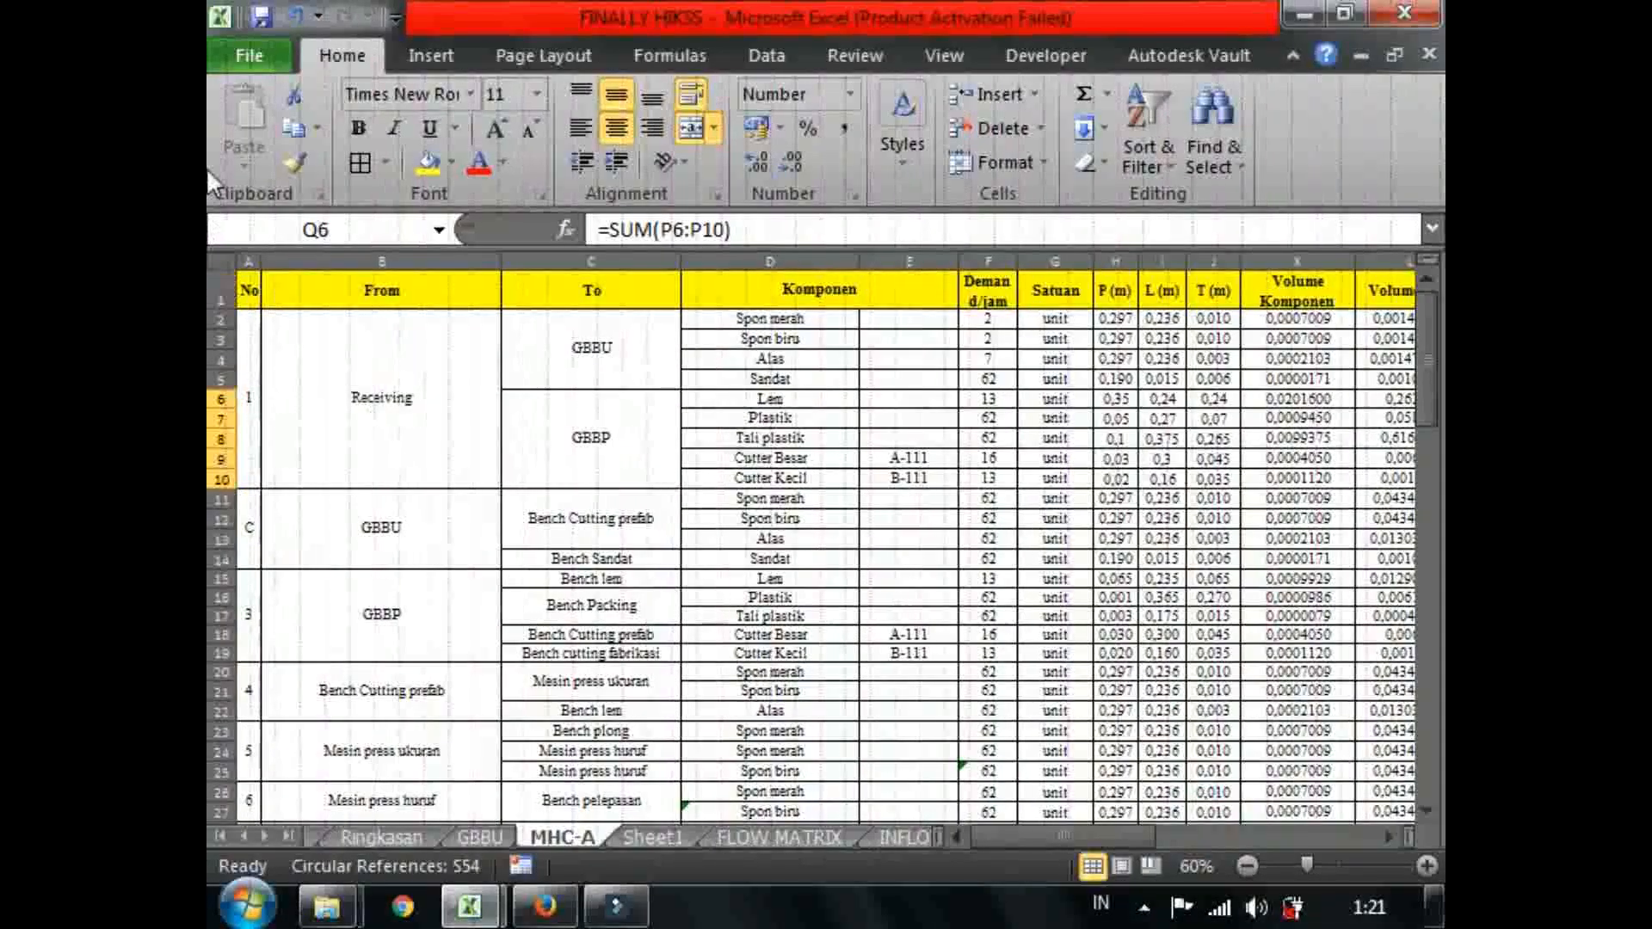
# Examine the From and To entries for the flow from Receiving to GBBU and on to Bench Cutting prefab.
pyautogui.click(397, 436)
pyautogui.click(245, 355)
pyautogui.click(296, 370)
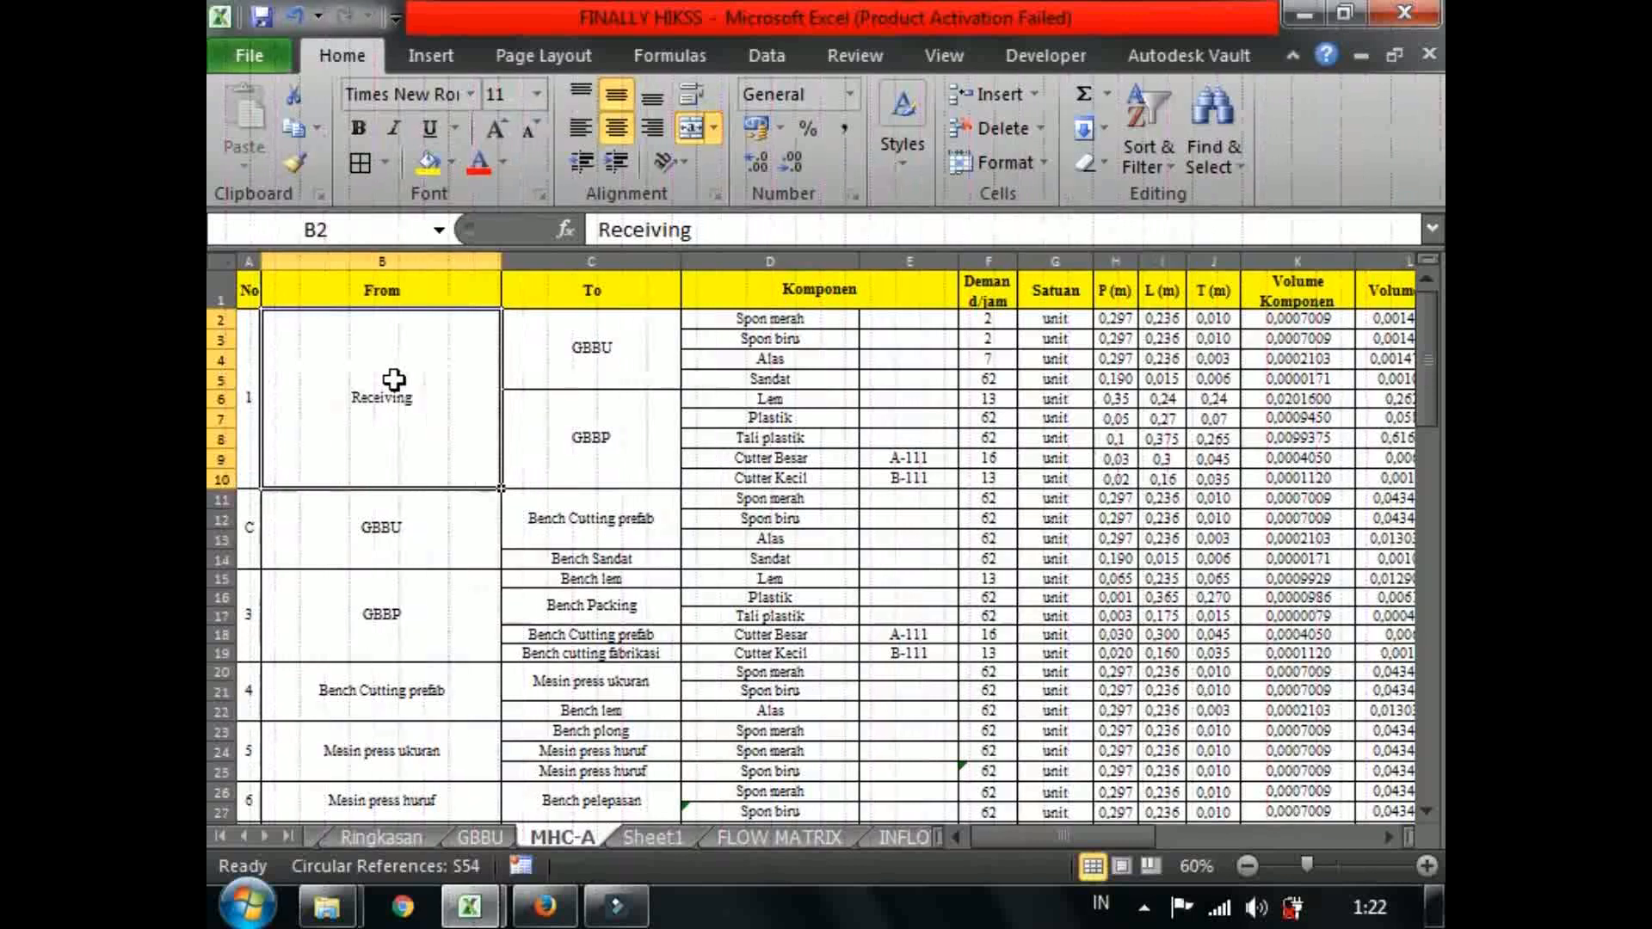
pyautogui.click(394, 380)
pyautogui.click(634, 334)
pyautogui.click(443, 361)
pyautogui.click(540, 359)
pyautogui.click(546, 516)
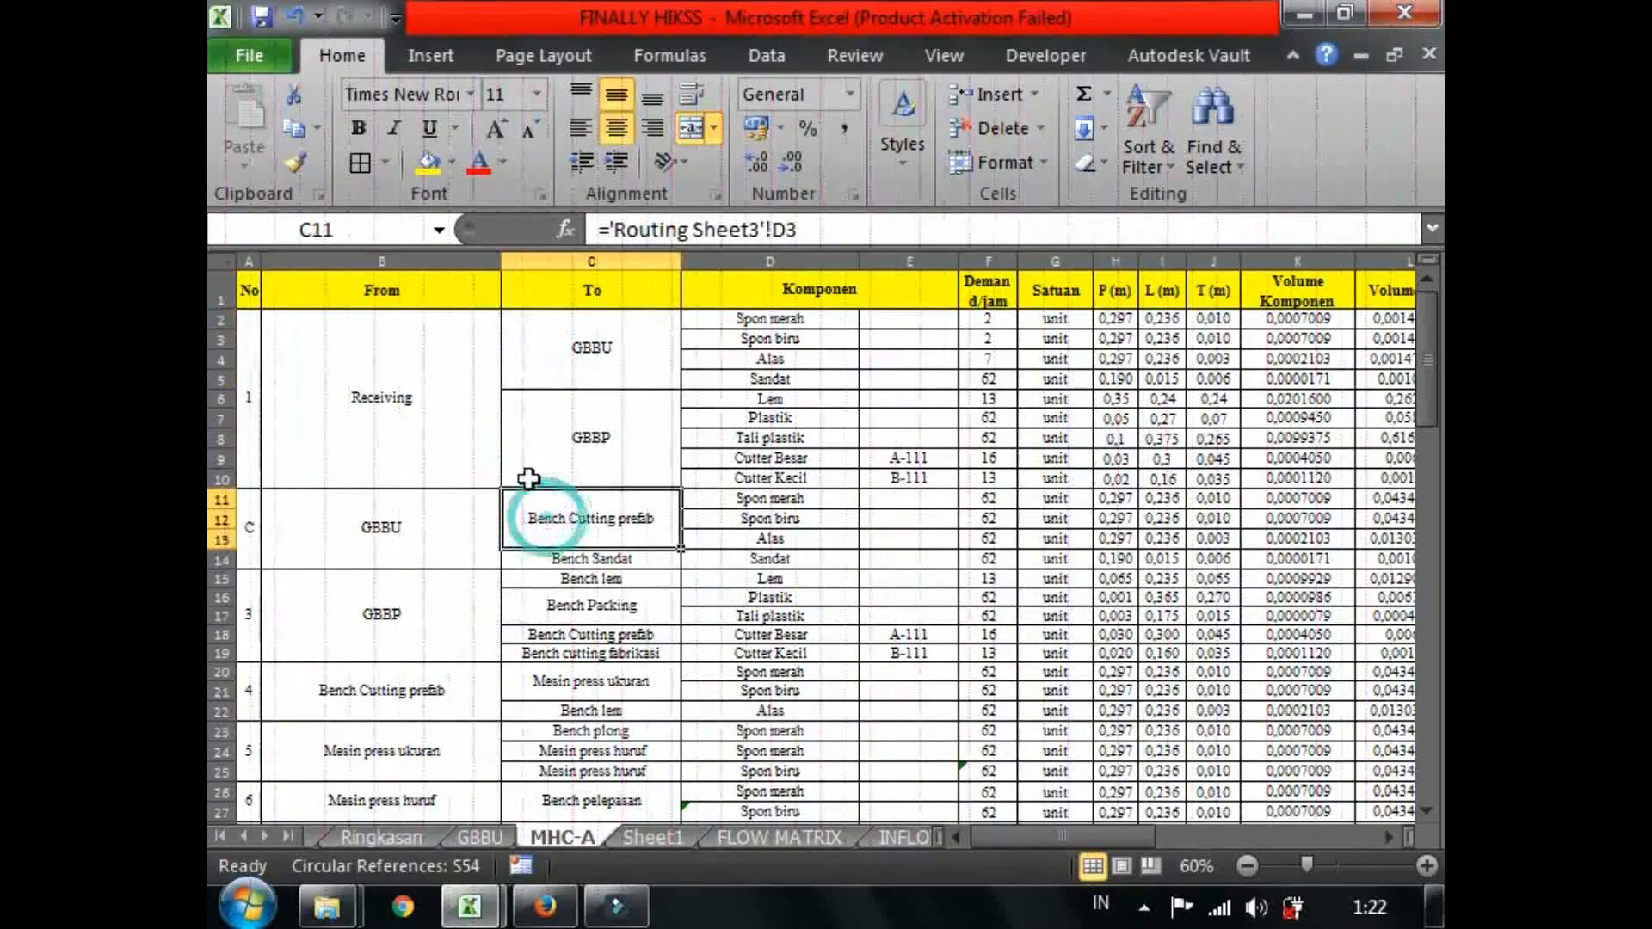
pyautogui.click(449, 455)
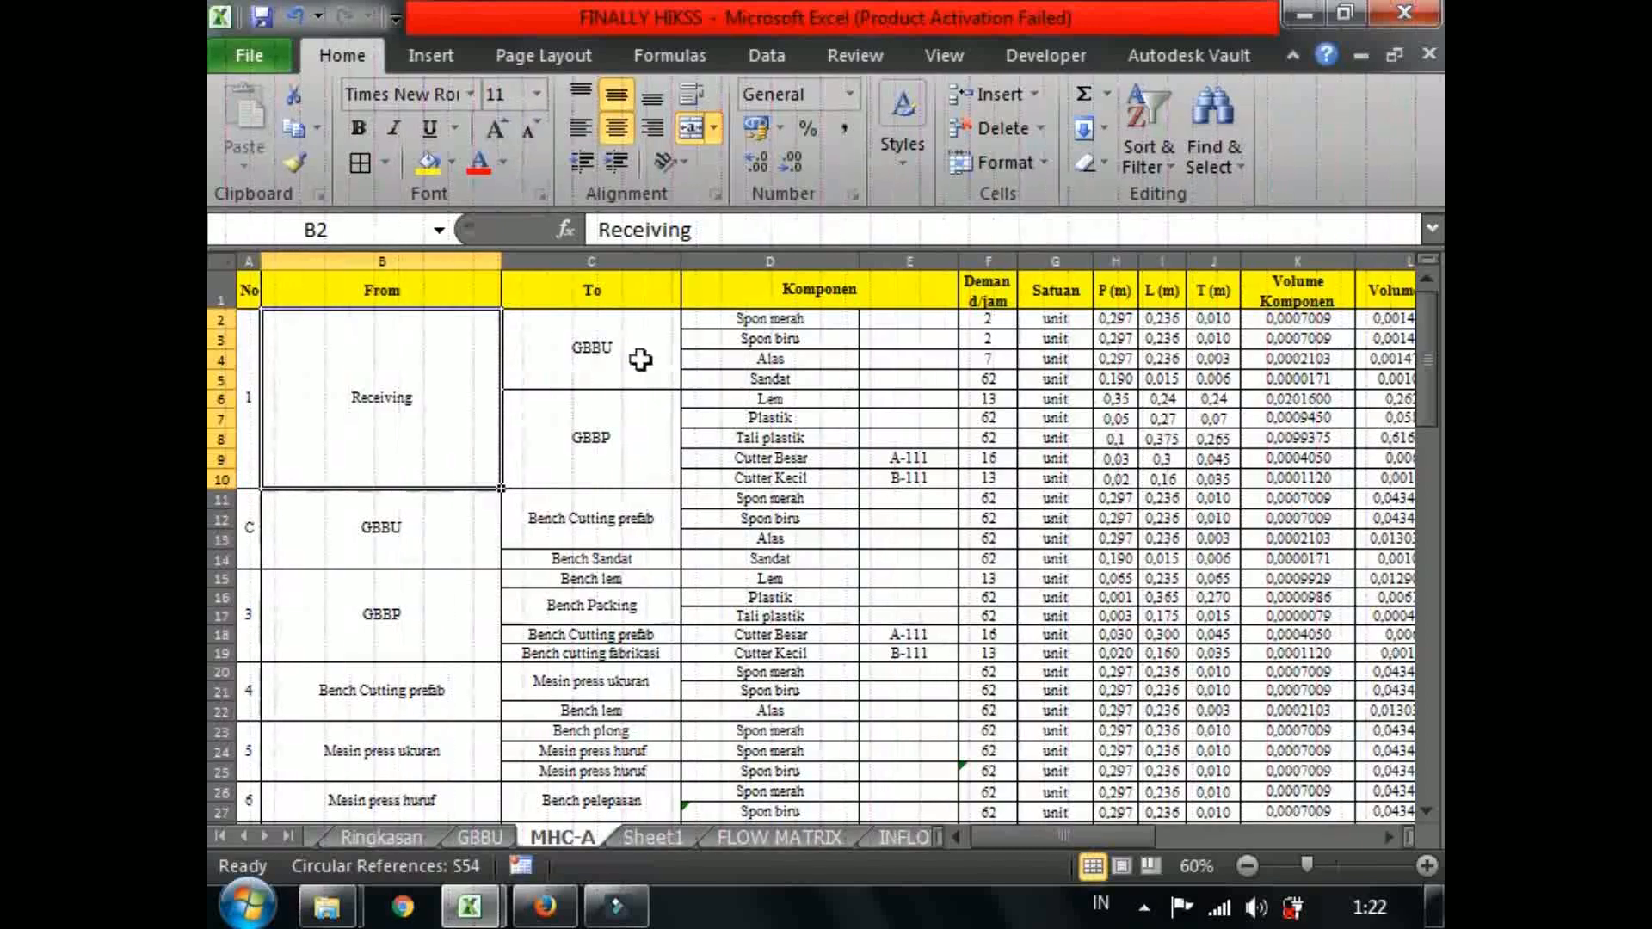
pyautogui.click(670, 340)
pyautogui.click(416, 417)
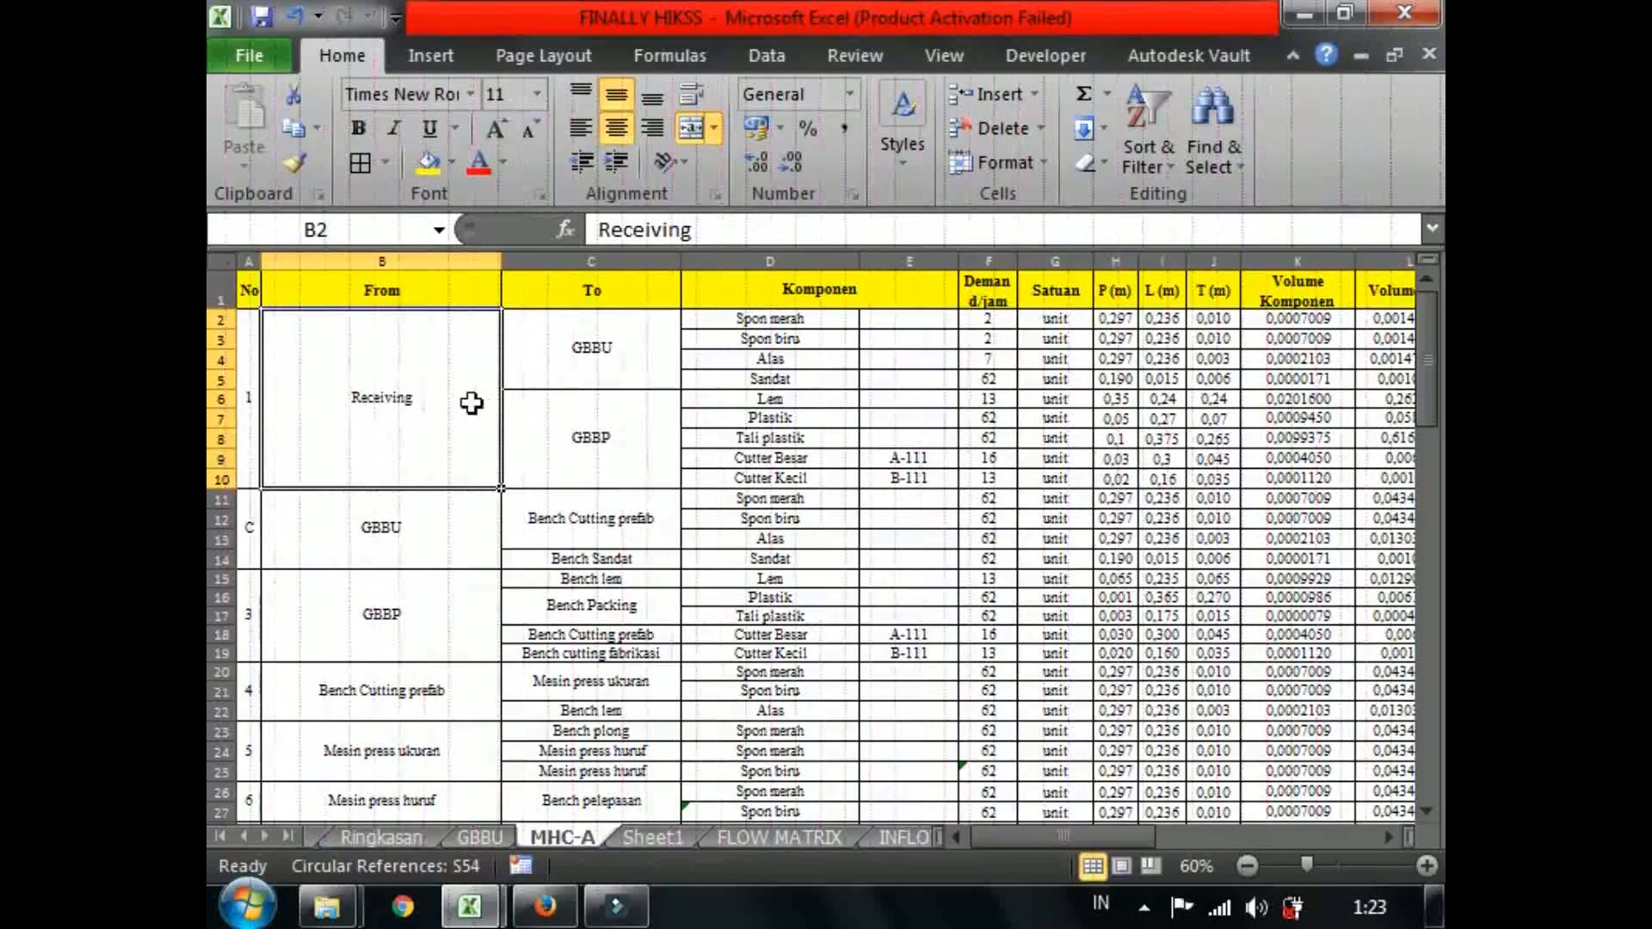
pyautogui.click(607, 350)
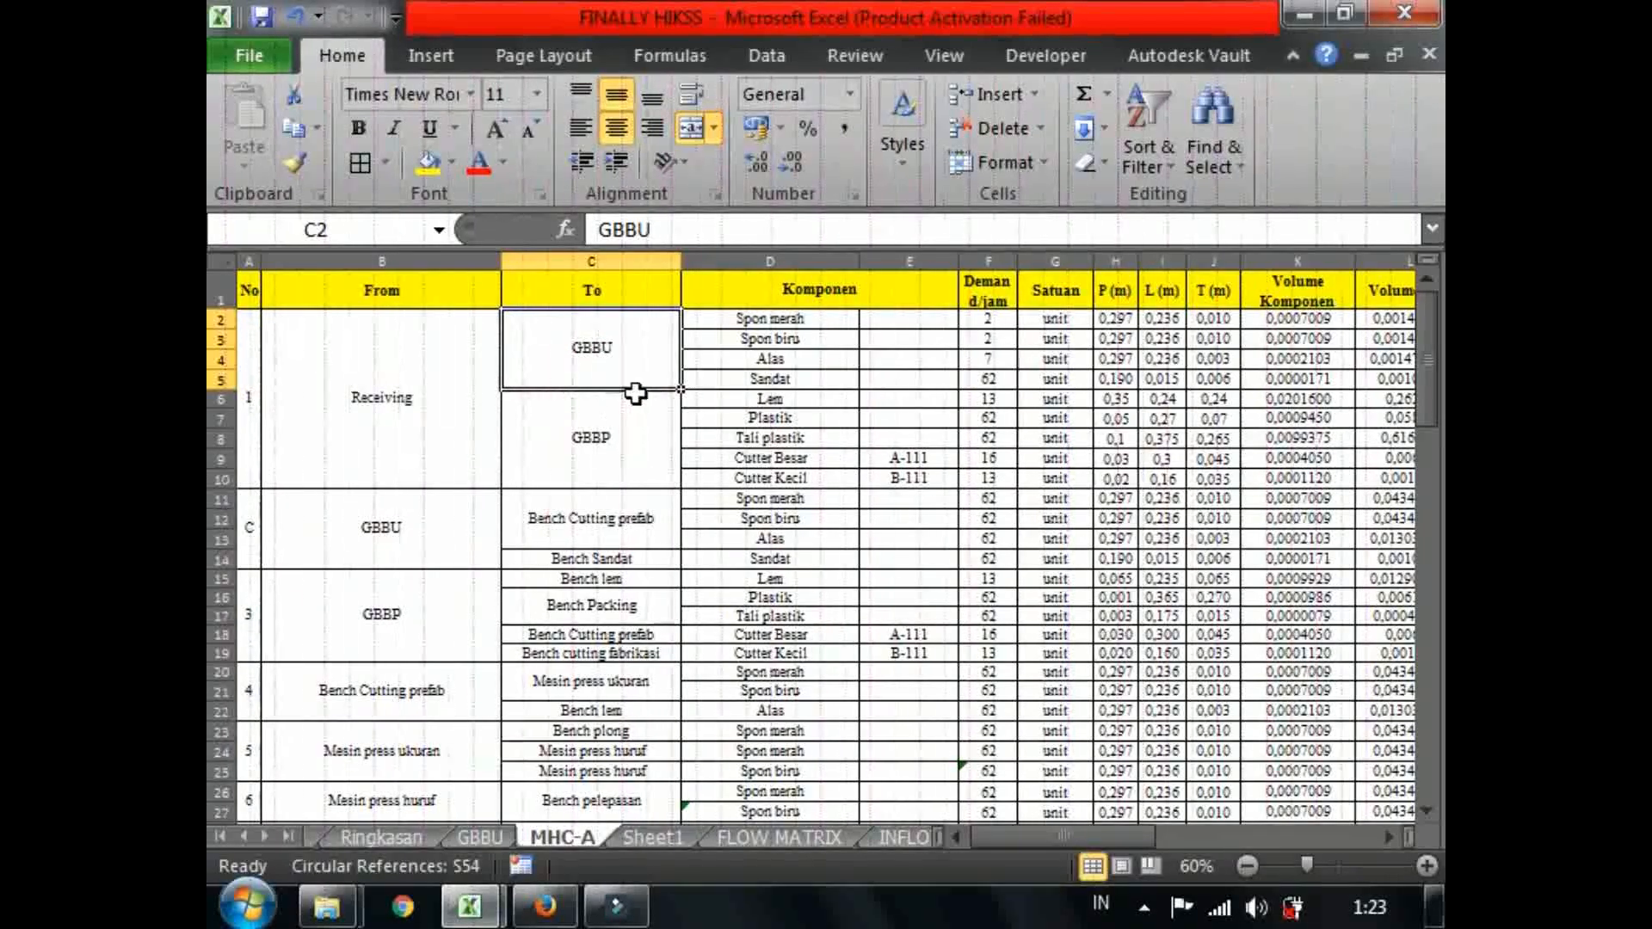
# Go through the components moved from Receiving to GBBU and GBBP, from Spon merah to Cutter Kecil.
pyautogui.click(815, 316)
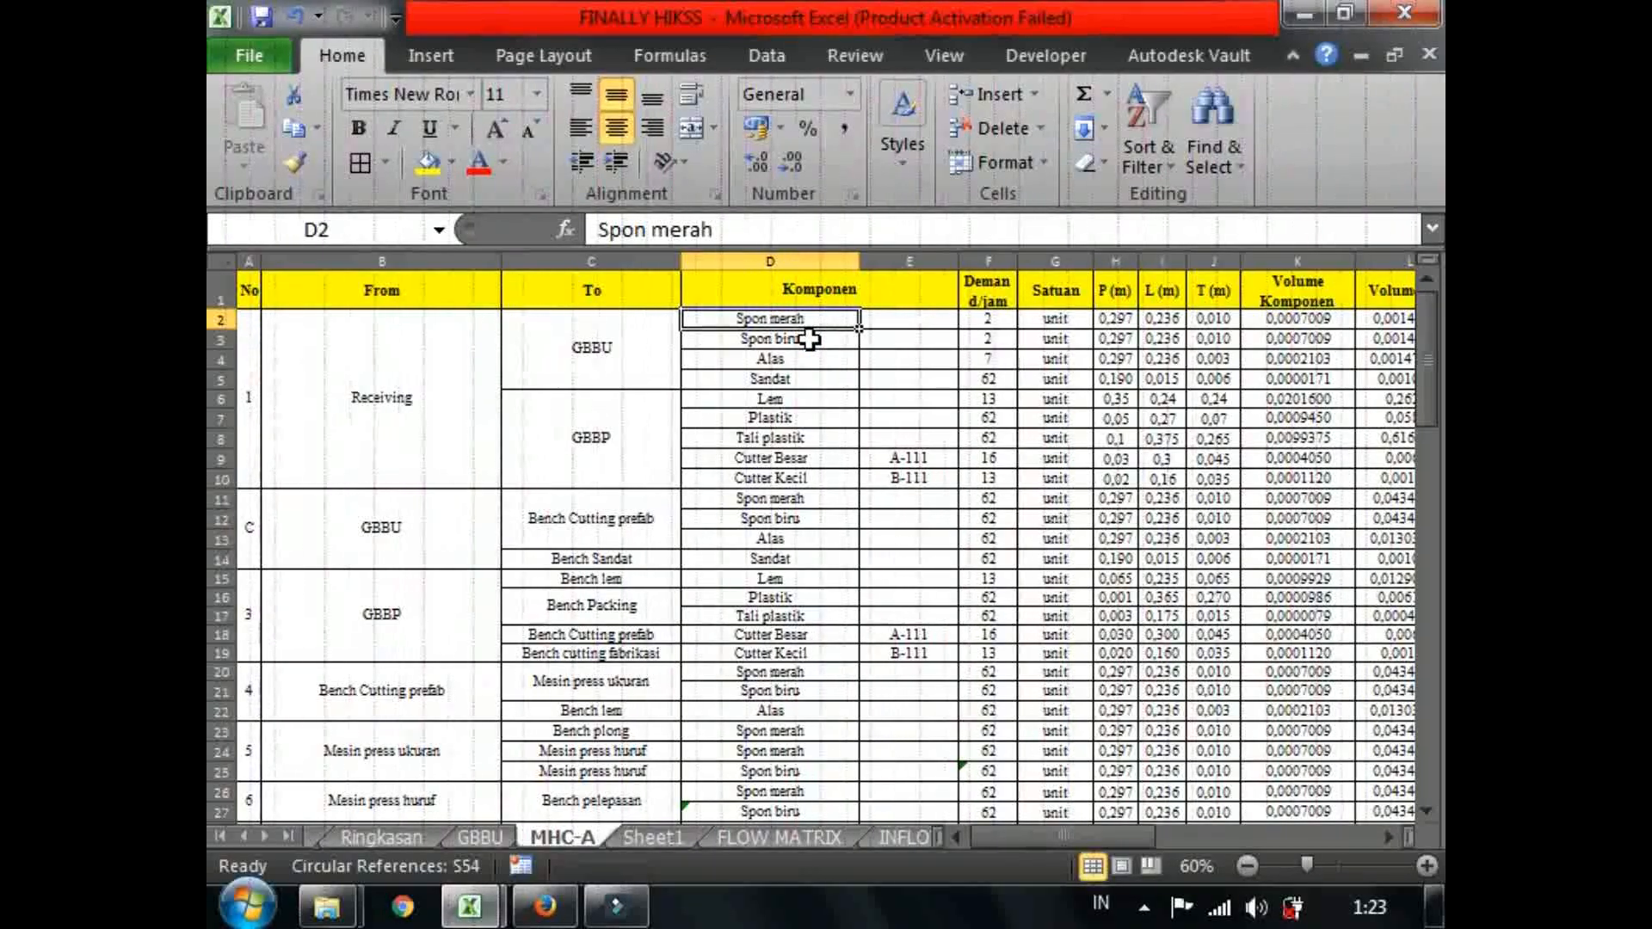
pyautogui.click(799, 379)
pyautogui.click(794, 400)
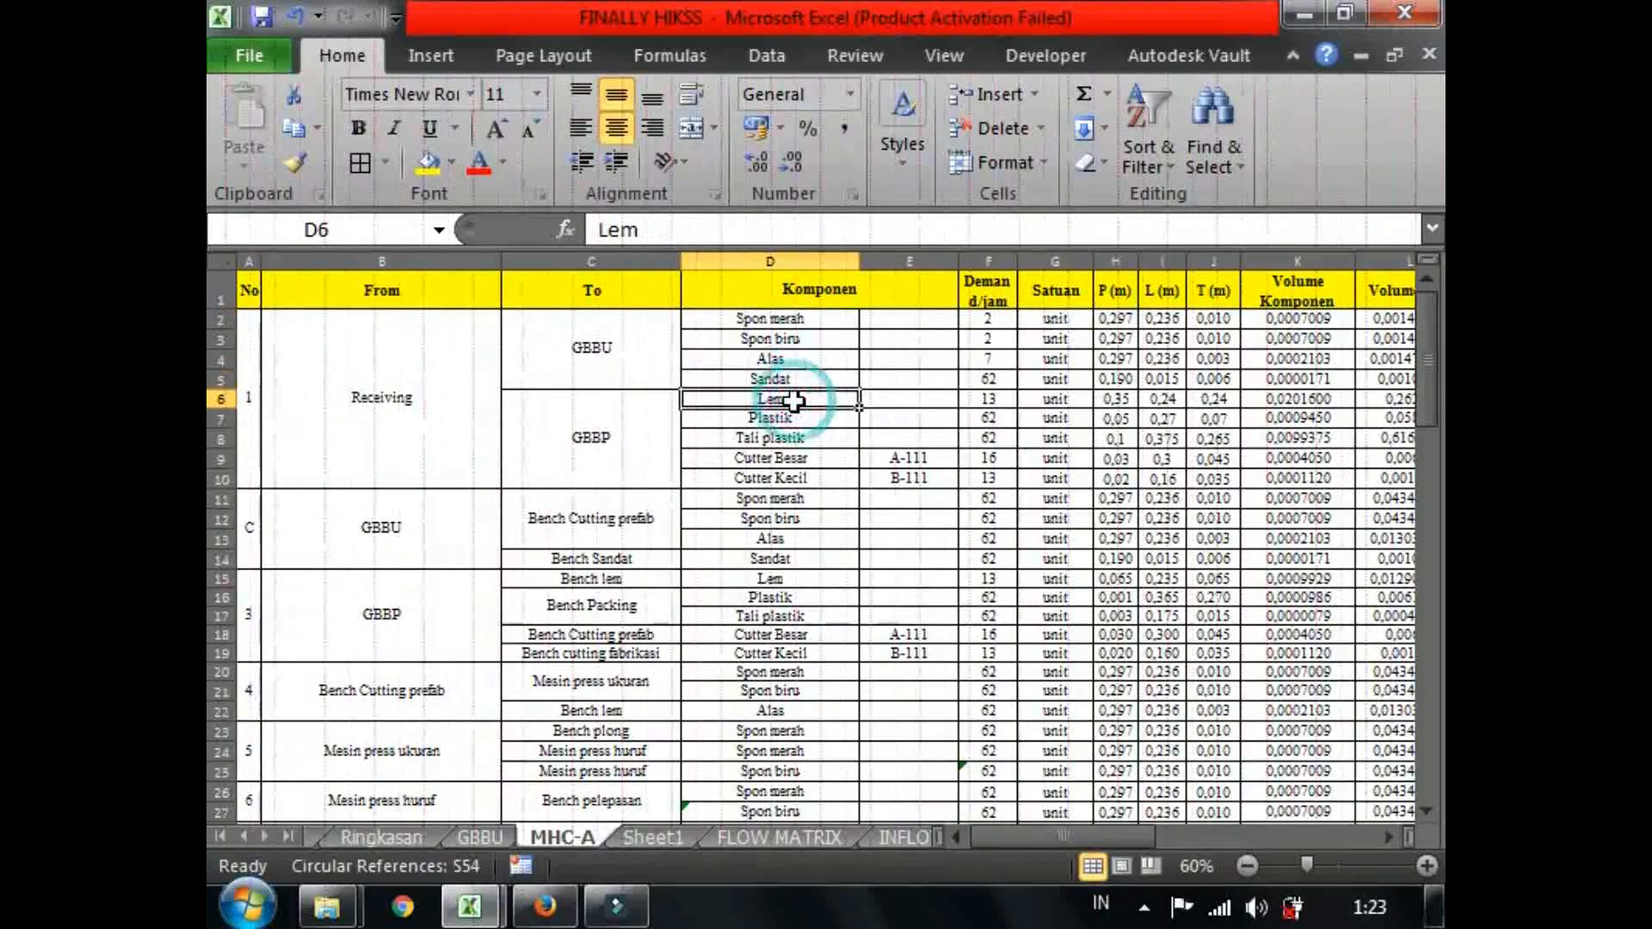
pyautogui.click(805, 418)
pyautogui.click(809, 438)
pyautogui.click(815, 456)
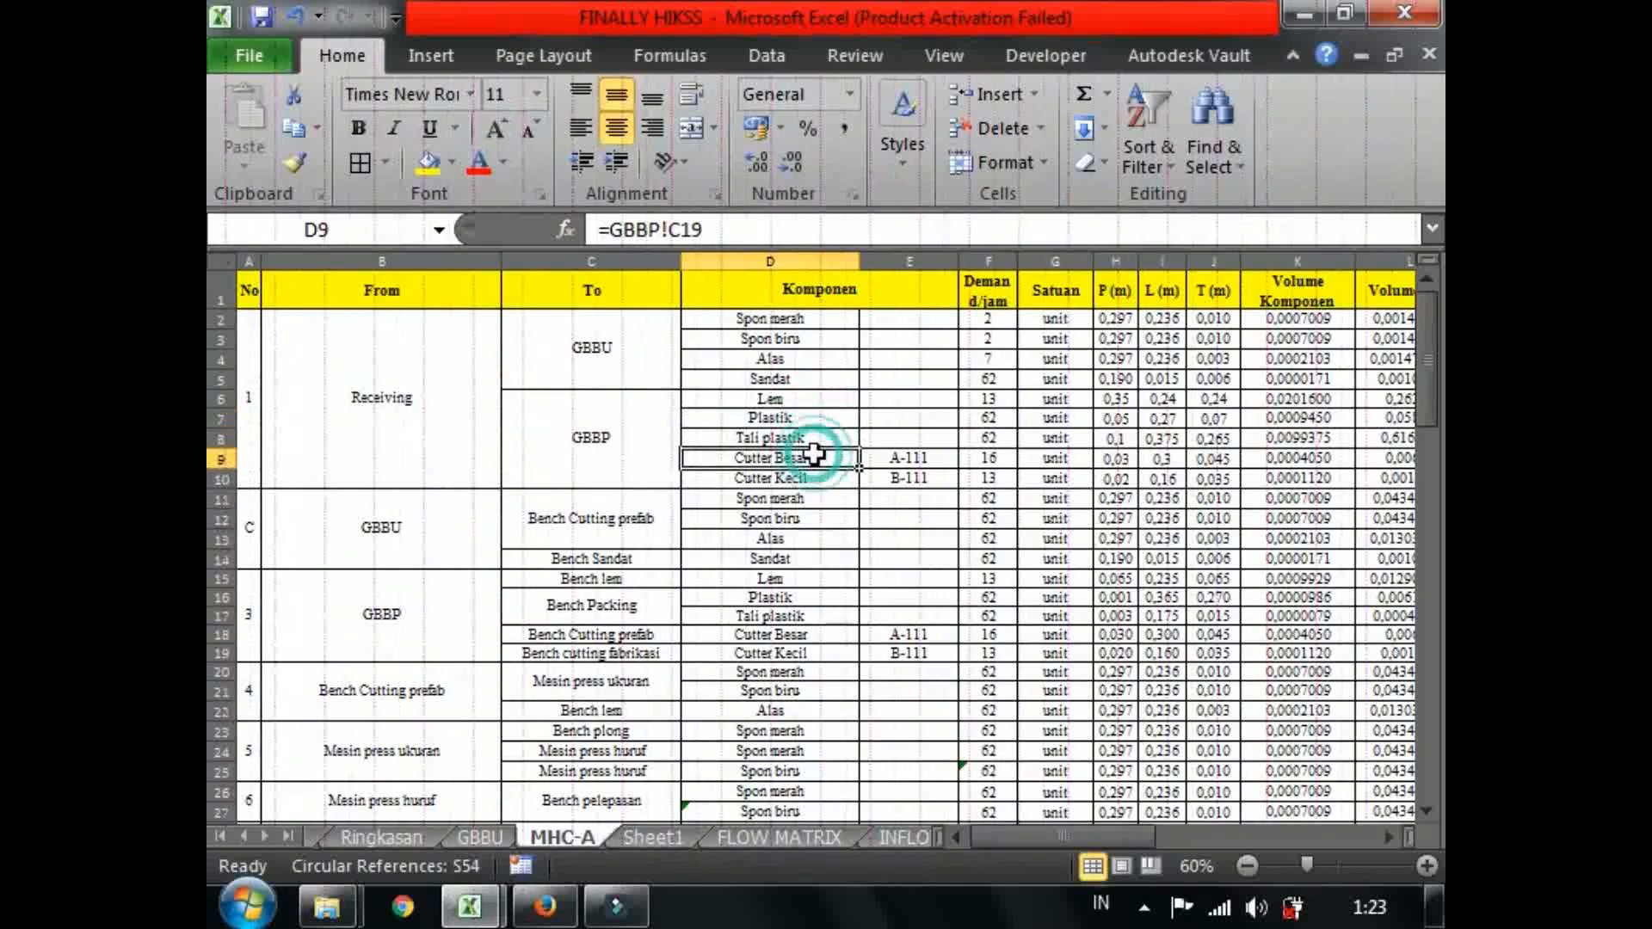
pyautogui.click(783, 478)
pyautogui.click(646, 450)
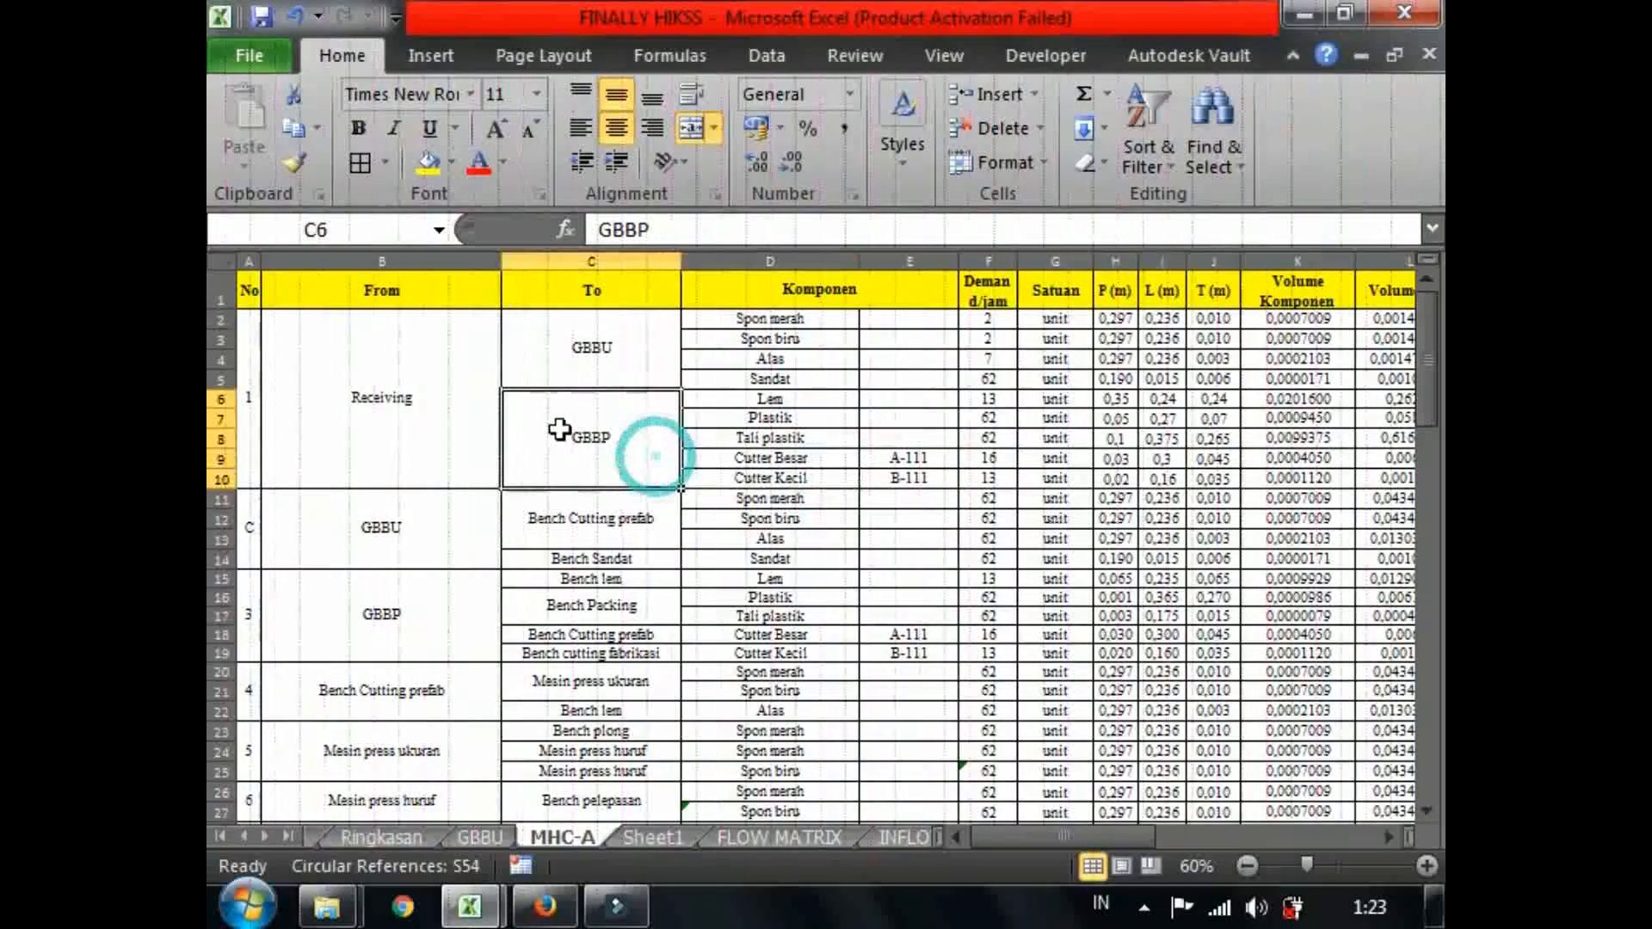
pyautogui.click(555, 381)
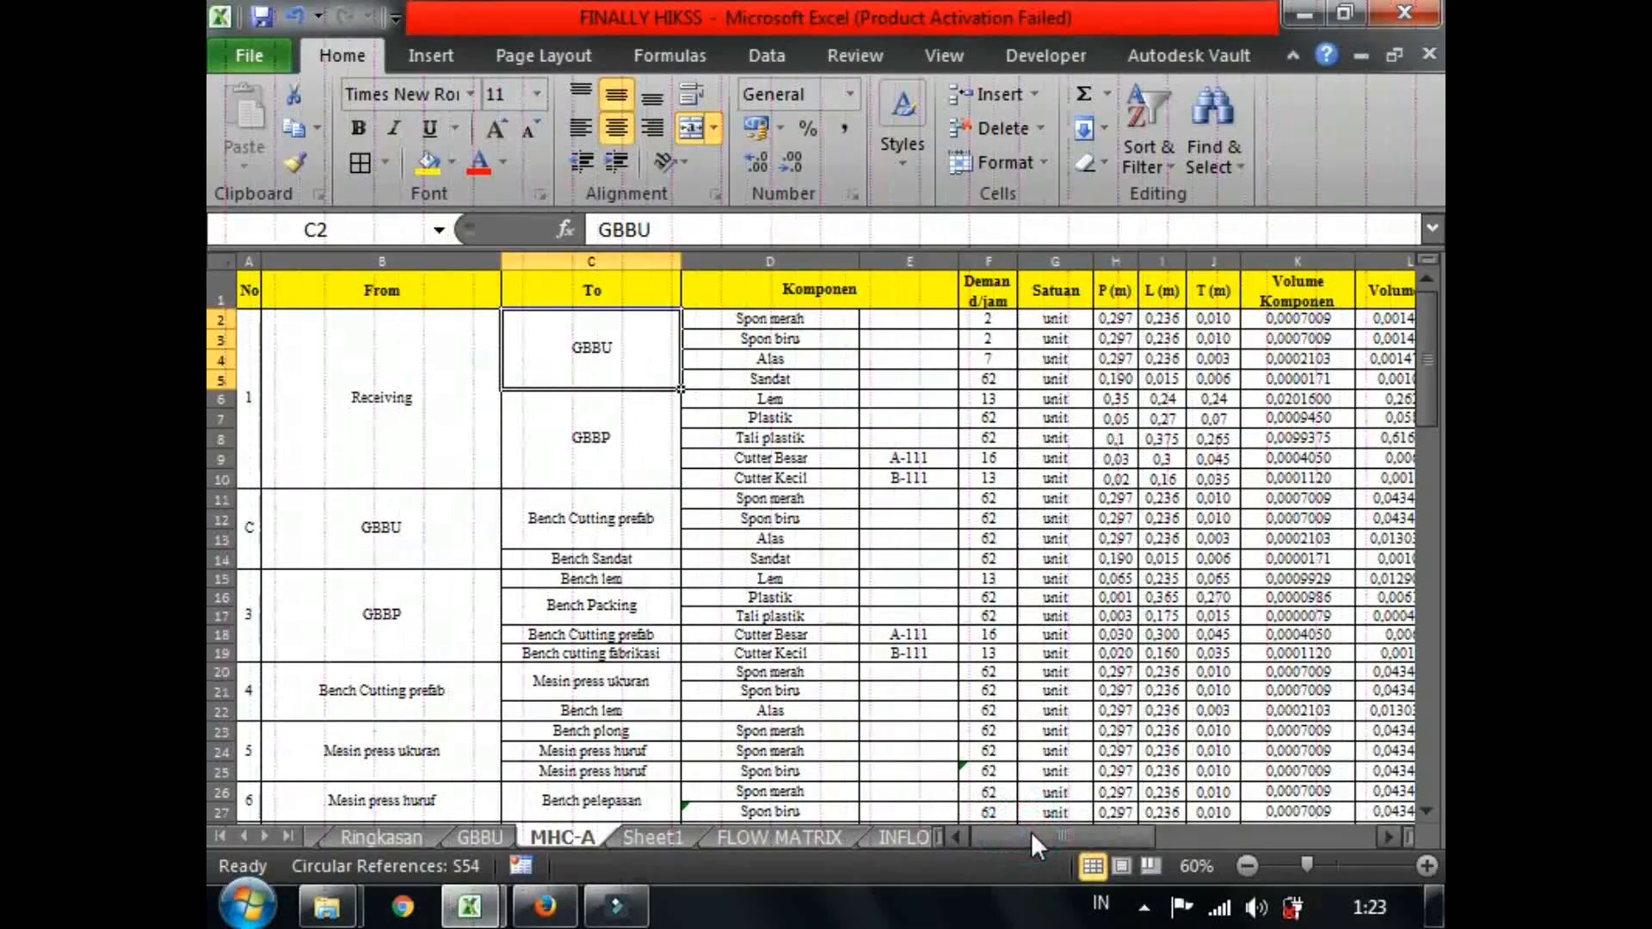
# Examine the two Komponen columns, comparing the component names with the code cells beside them in rows 2 to 11.
pyautogui.moveTo(1031, 832); pyautogui.dragTo(1048, 835)
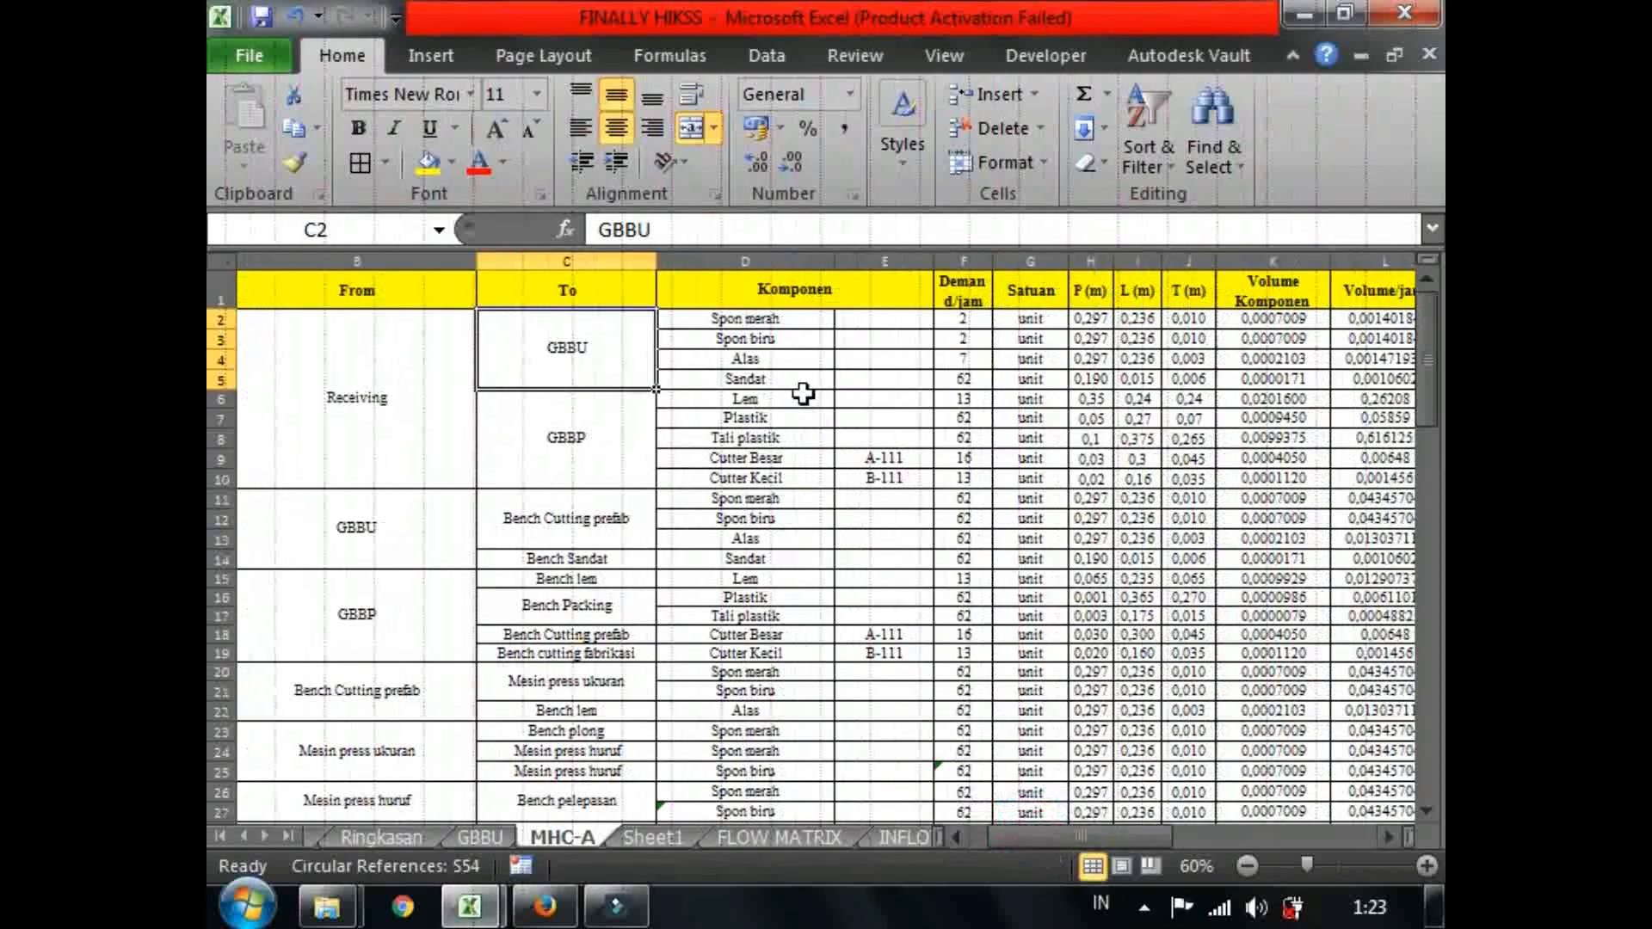
pyautogui.moveTo(867, 324); pyautogui.dragTo(870, 472)
pyautogui.click(875, 499)
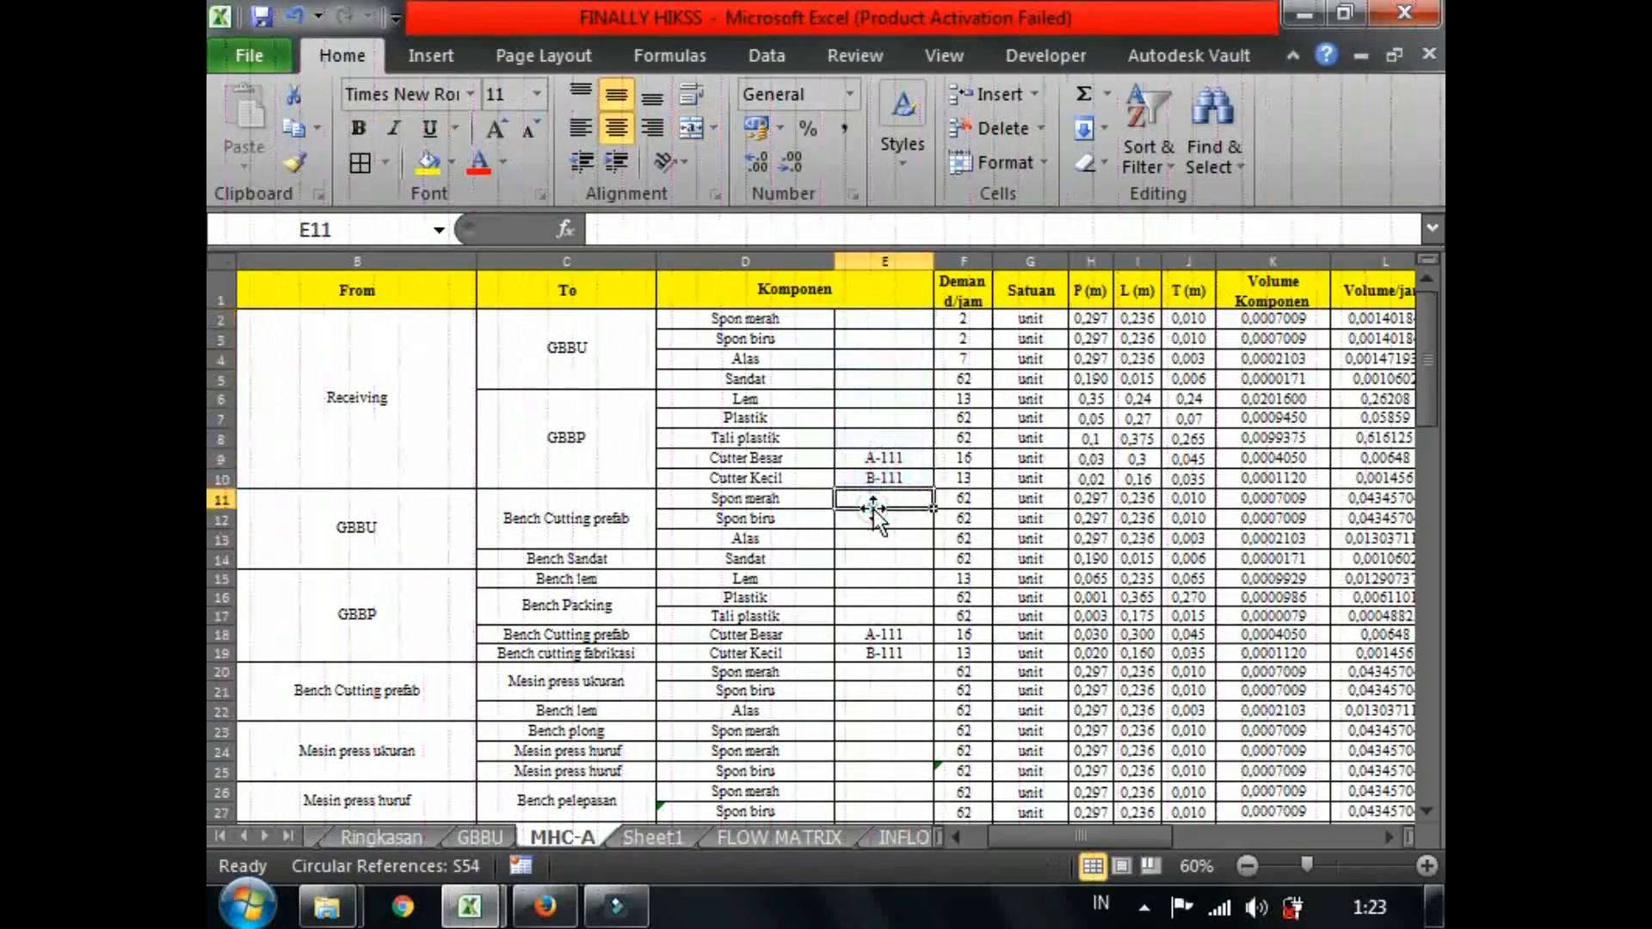
pyautogui.click(859, 319)
pyautogui.click(826, 318)
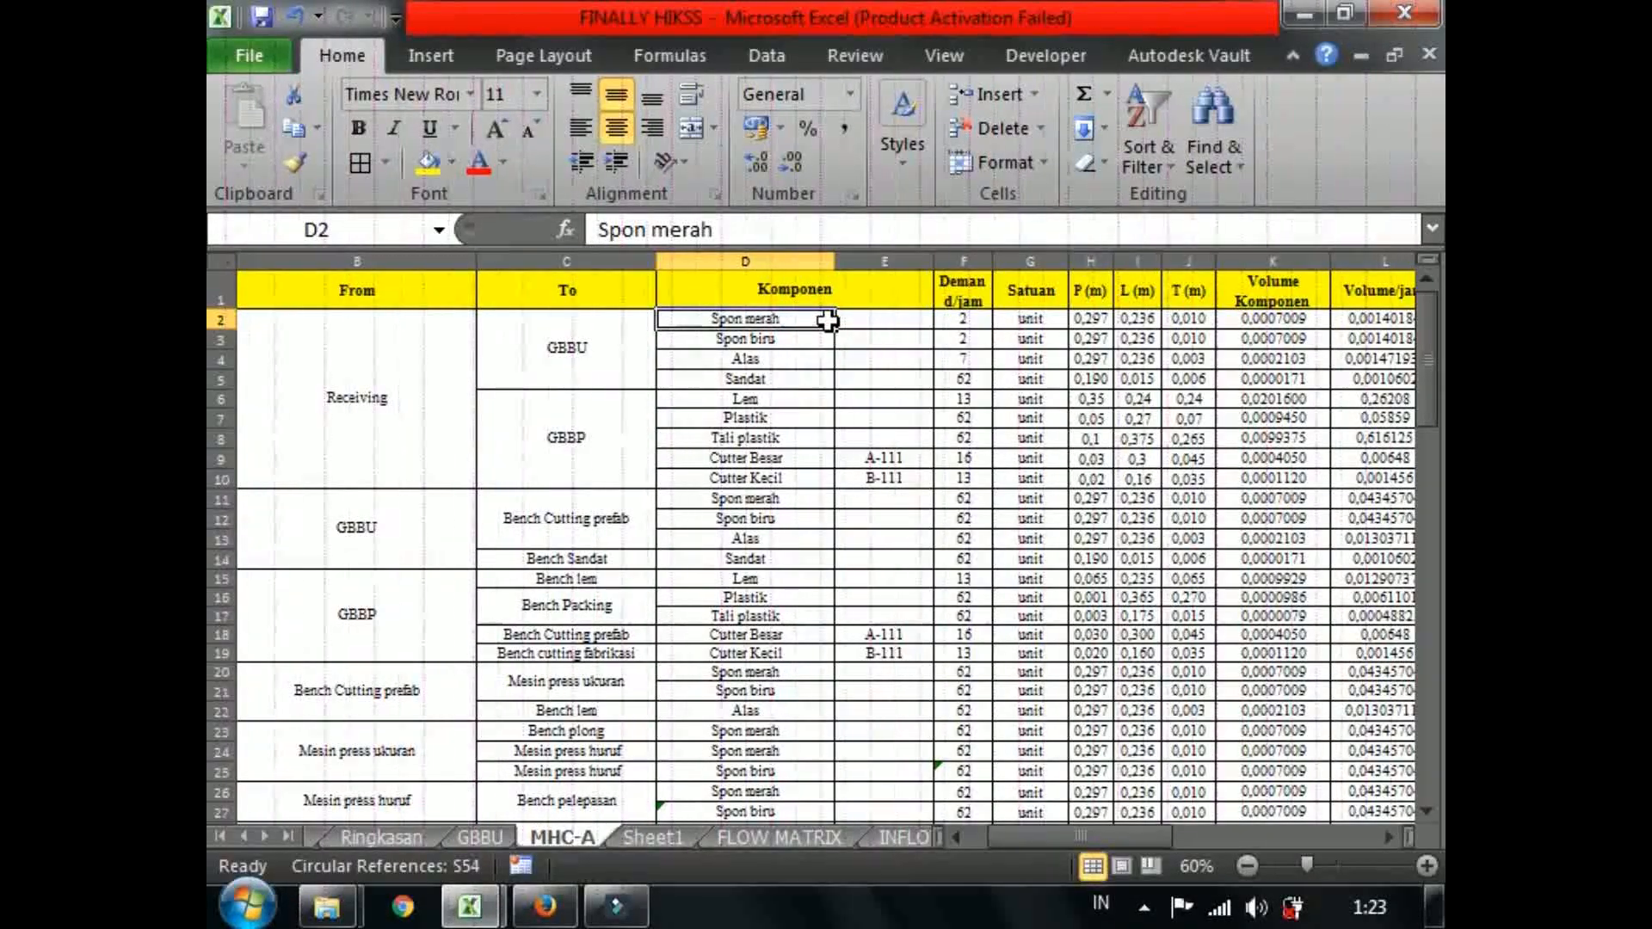
pyautogui.click(841, 321)
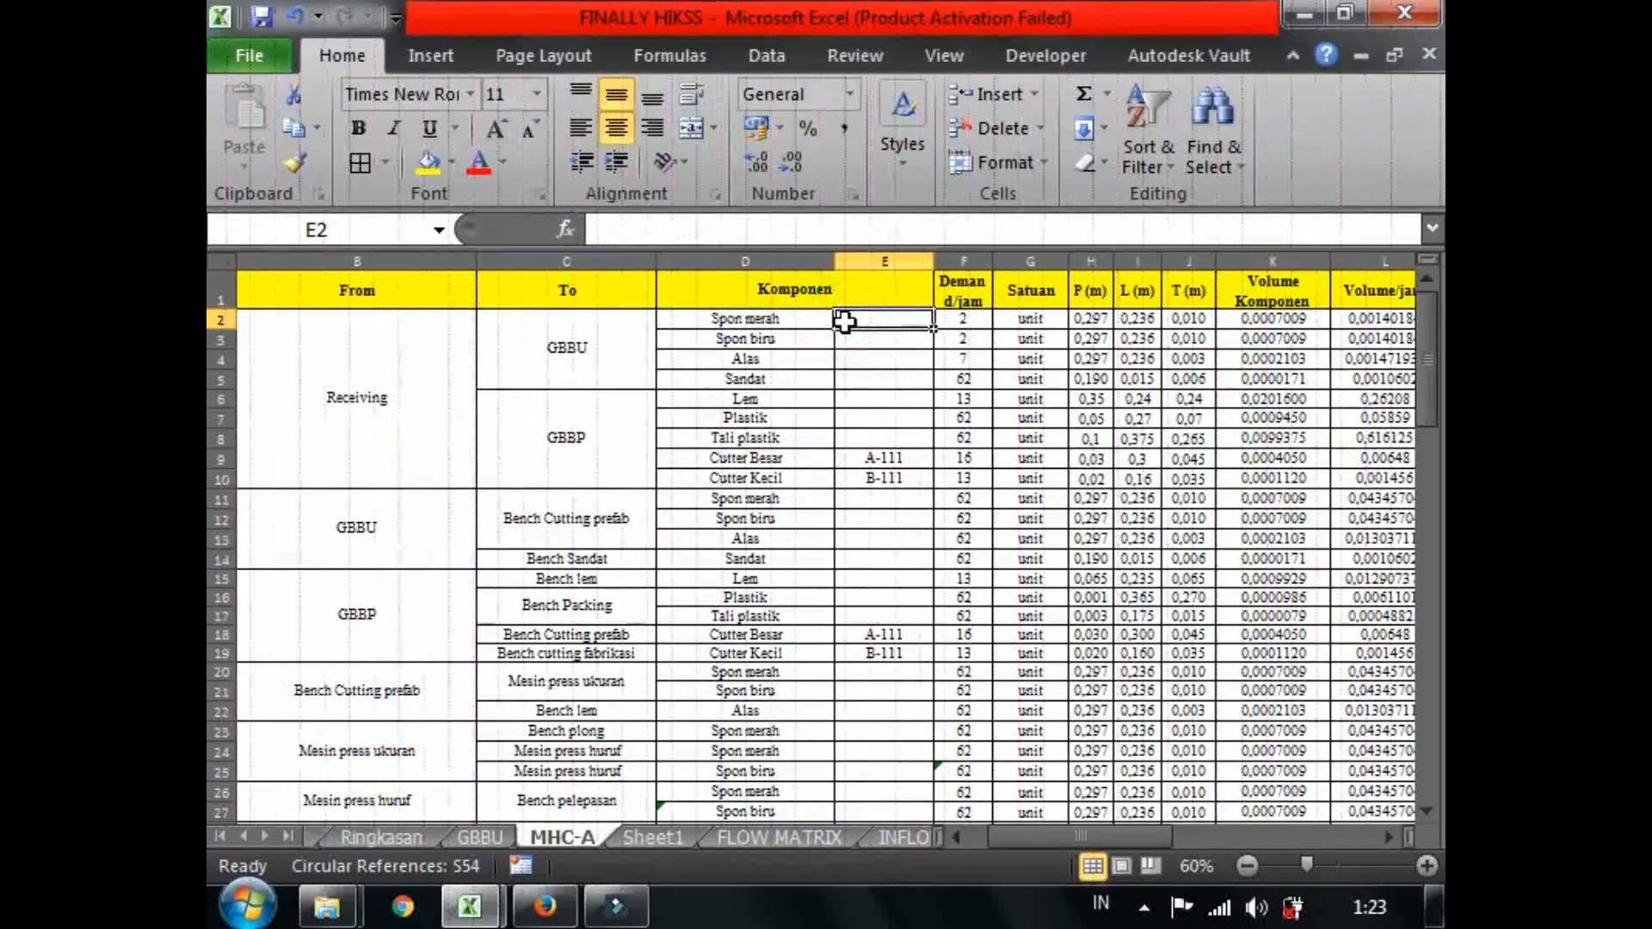
pyautogui.click(804, 338)
pyautogui.click(805, 321)
pyautogui.click(852, 301)
pyautogui.click(865, 320)
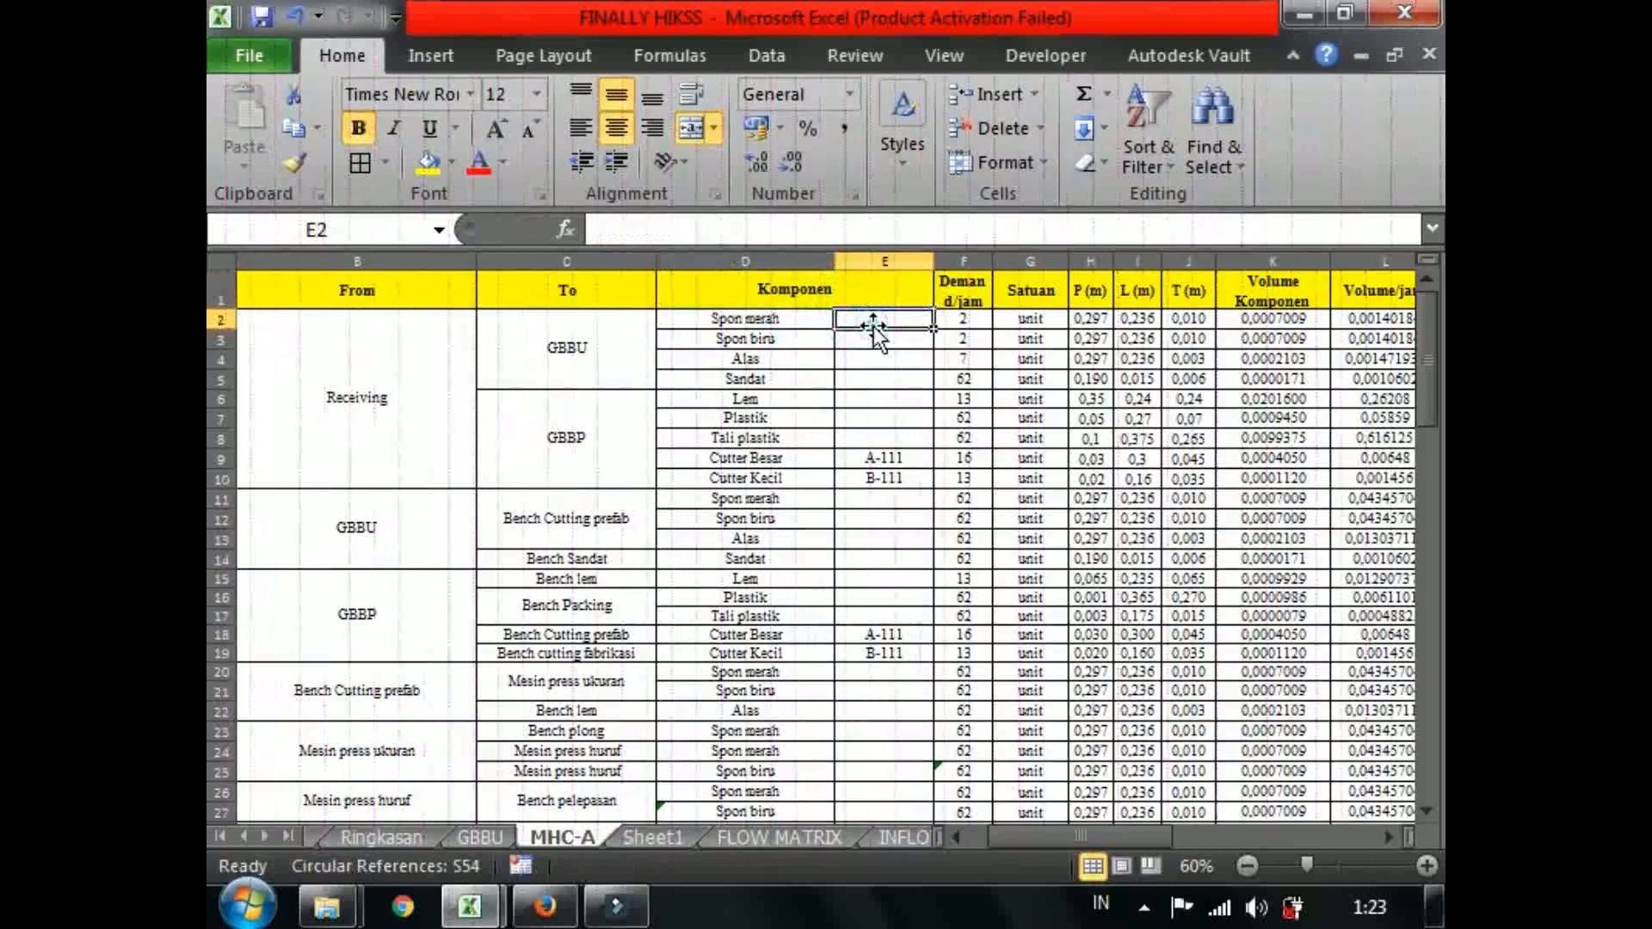
# Examine the Demand/jam entries and their formulas for the components leaving Receiving in rows 2 to 9.
pyautogui.click(962, 292)
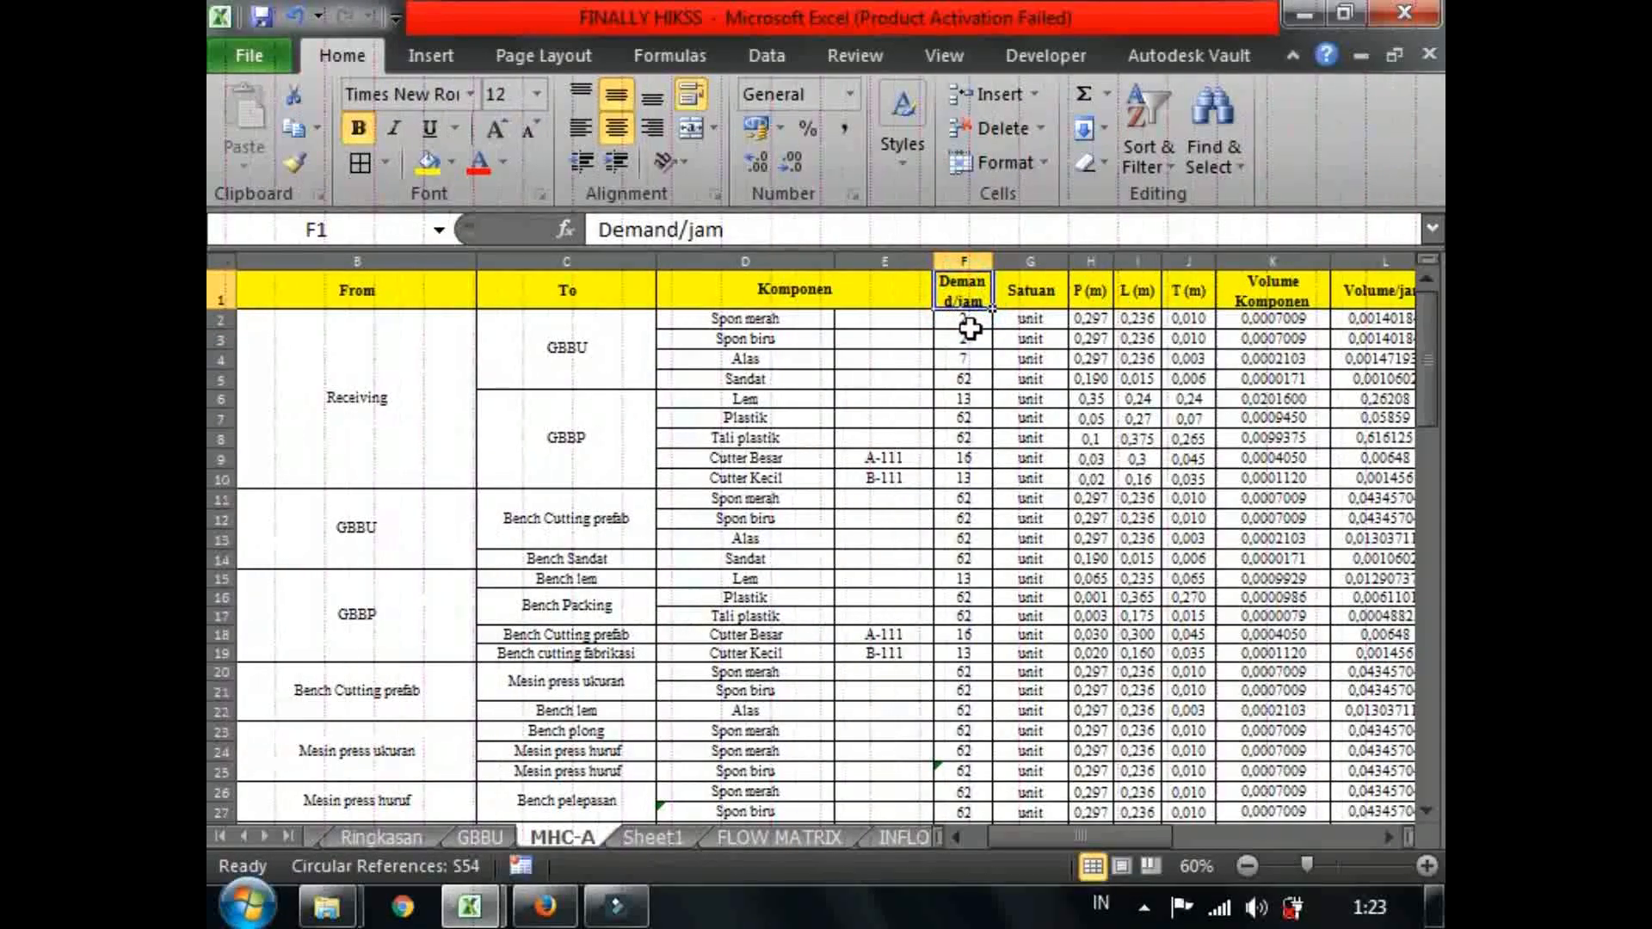
pyautogui.click(970, 325)
pyautogui.press('Down')
pyautogui.press('Down')
pyautogui.press('Down')
pyautogui.press('Down')
pyautogui.press('Down')
pyautogui.press('Down')
pyautogui.press('Down')
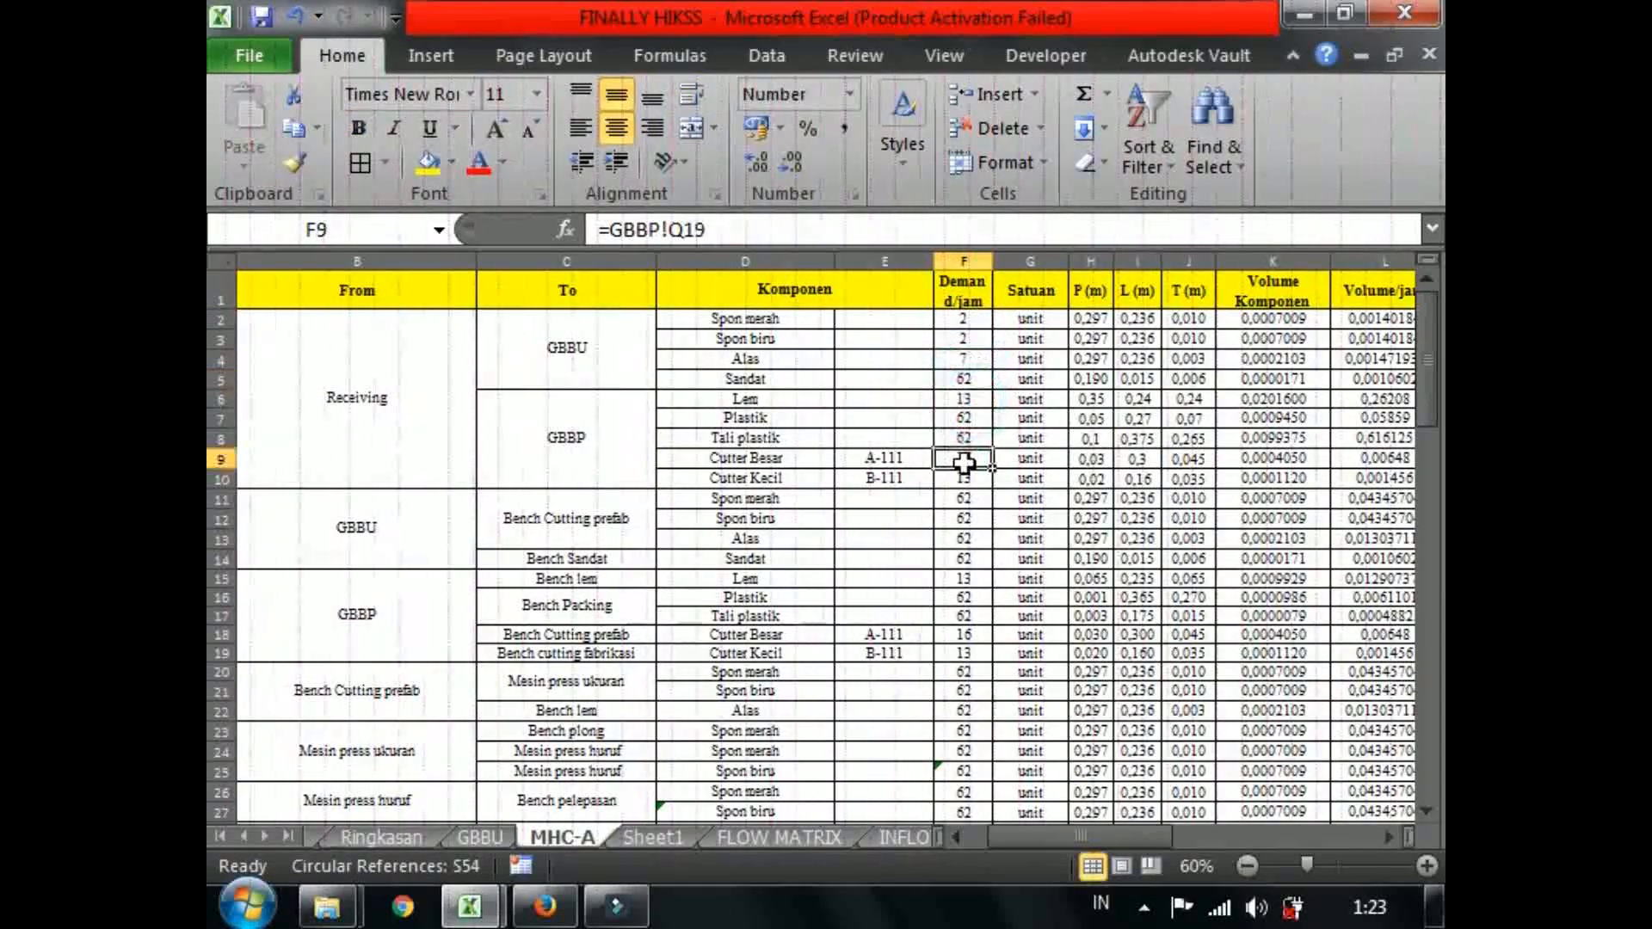
pyautogui.click(961, 379)
pyautogui.click(962, 358)
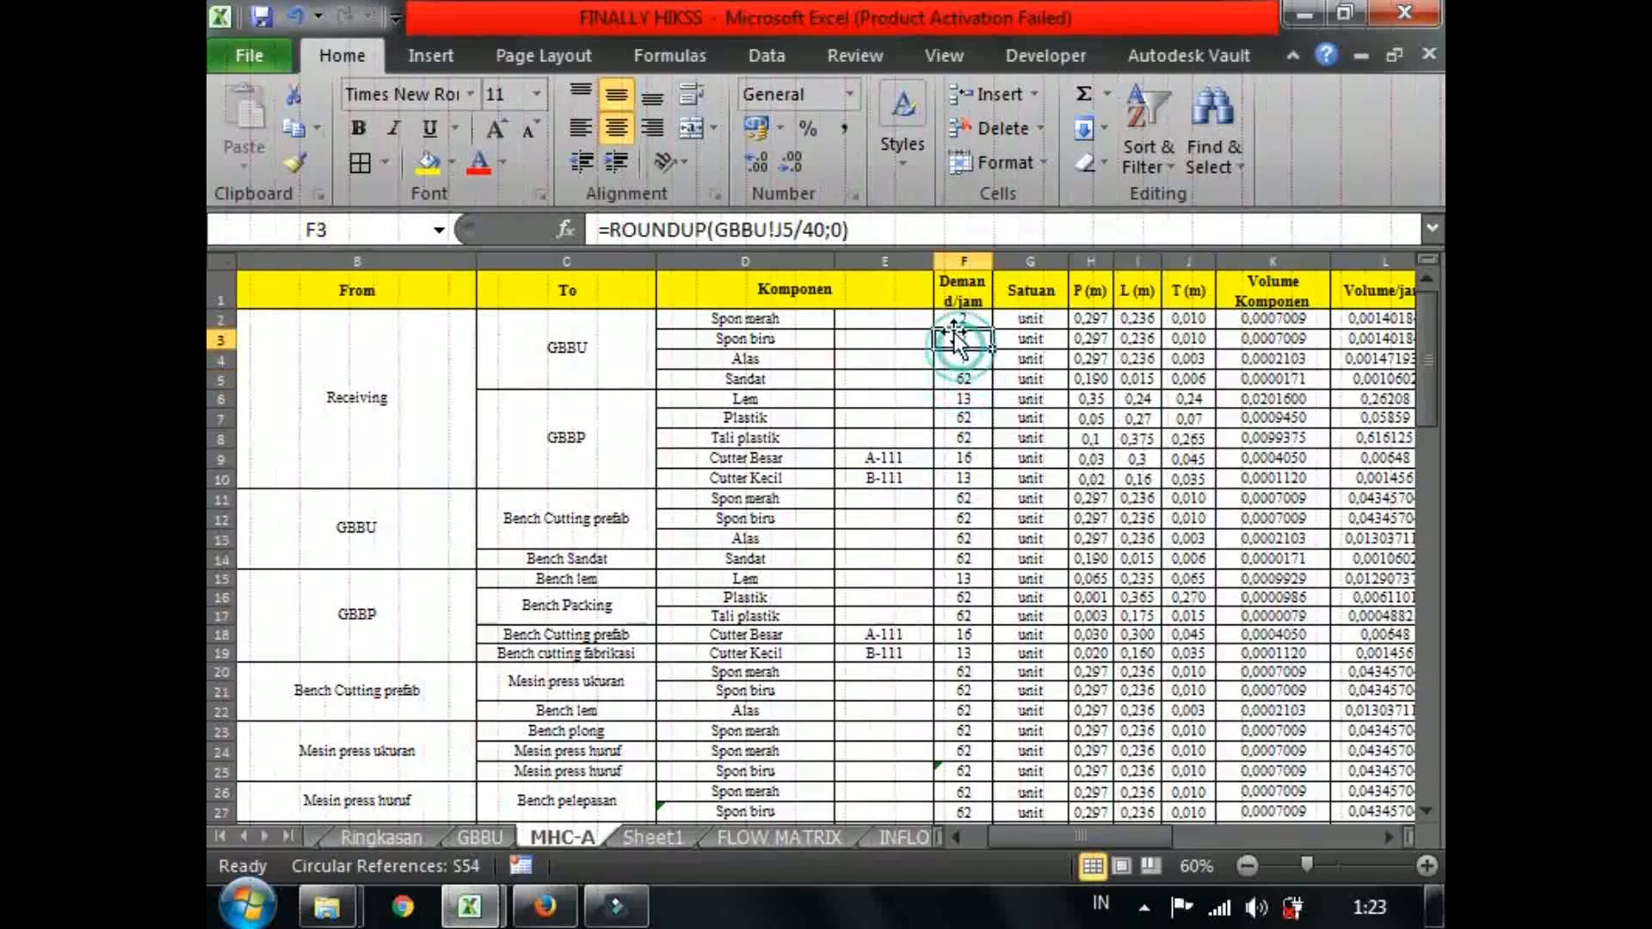
# Compare the Demand/jam rounding formulas of Spon merah, Spon biru and Alas going to GBBU, dismissing the Windows notification.
pyautogui.click(571, 376)
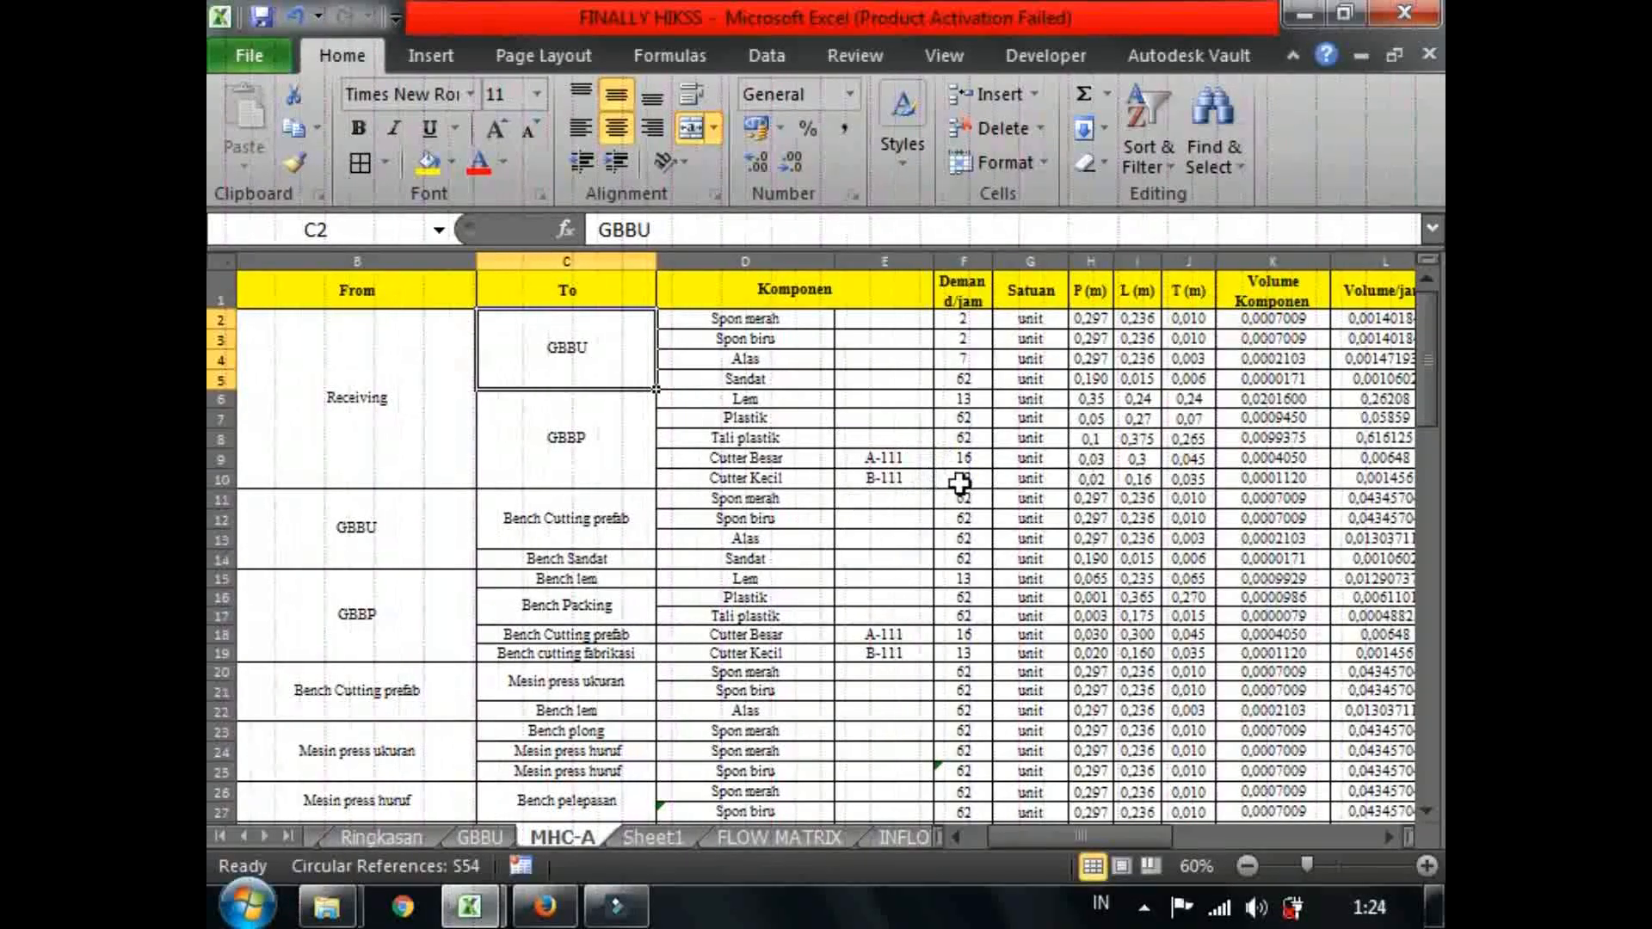
pyautogui.click(745, 323)
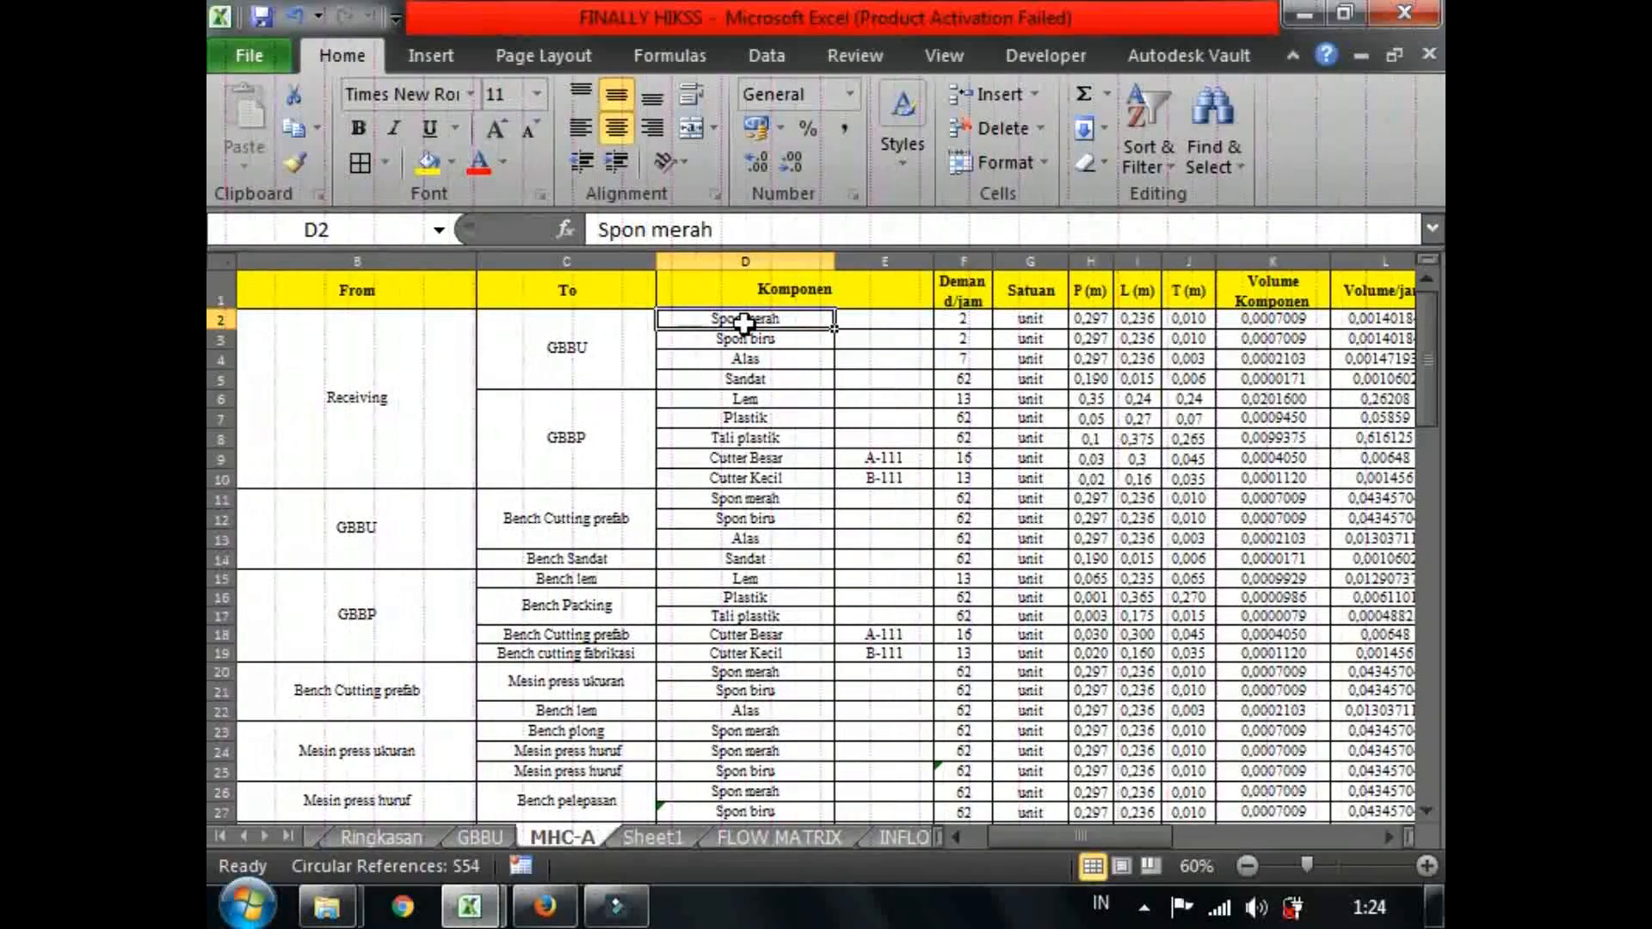
pyautogui.click(960, 322)
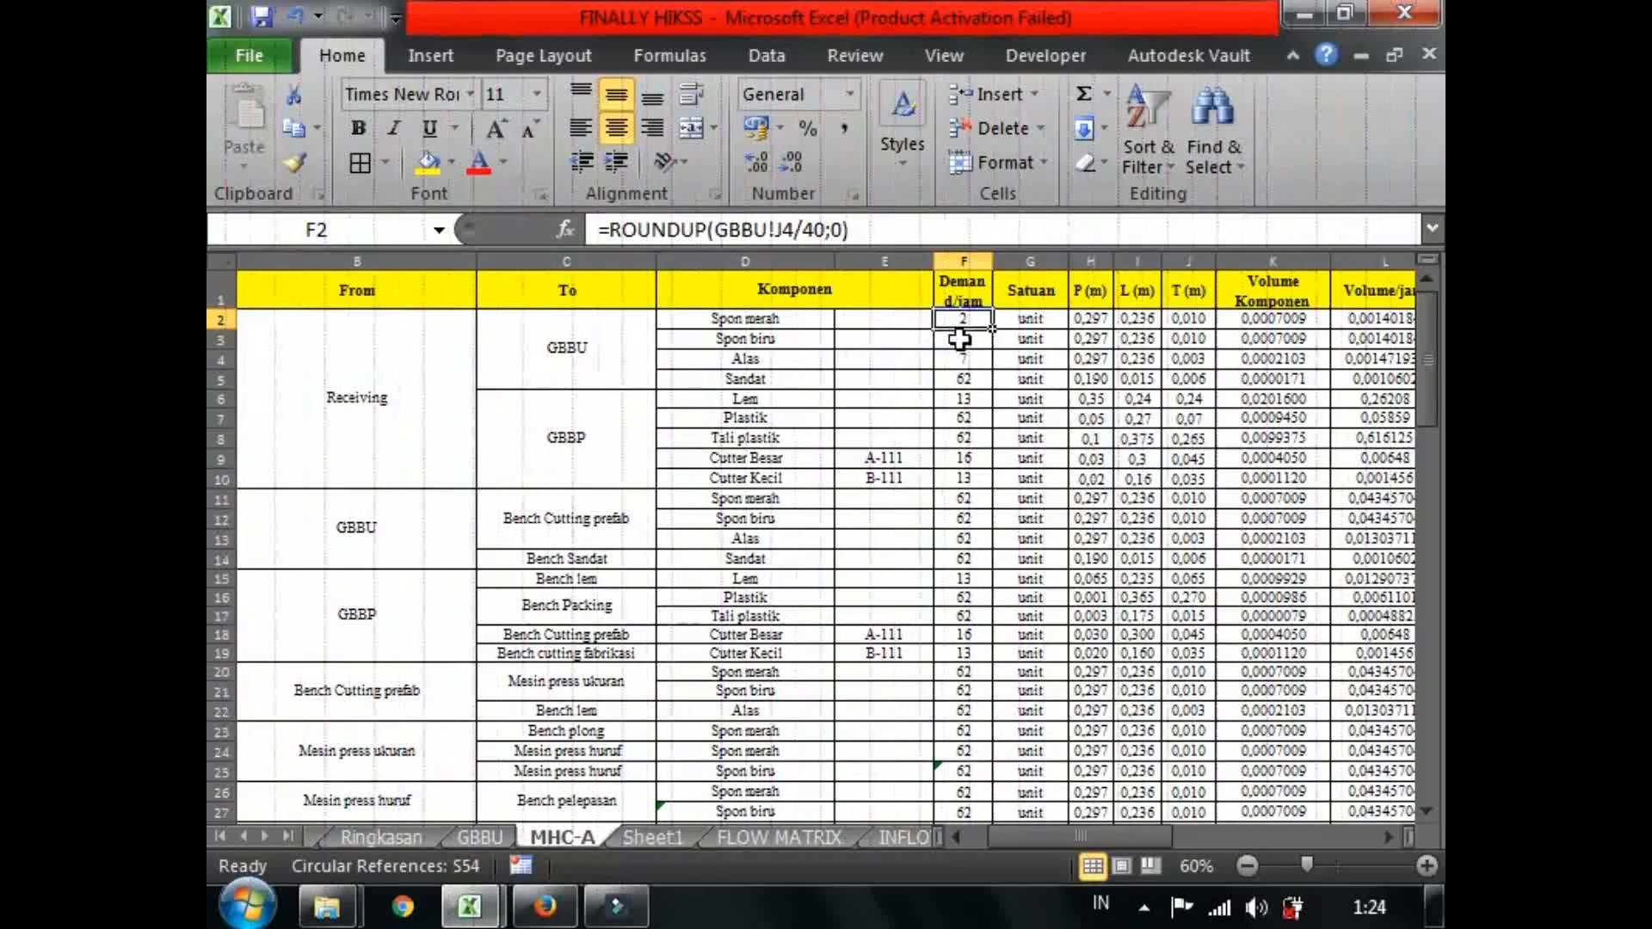
pyautogui.click(959, 340)
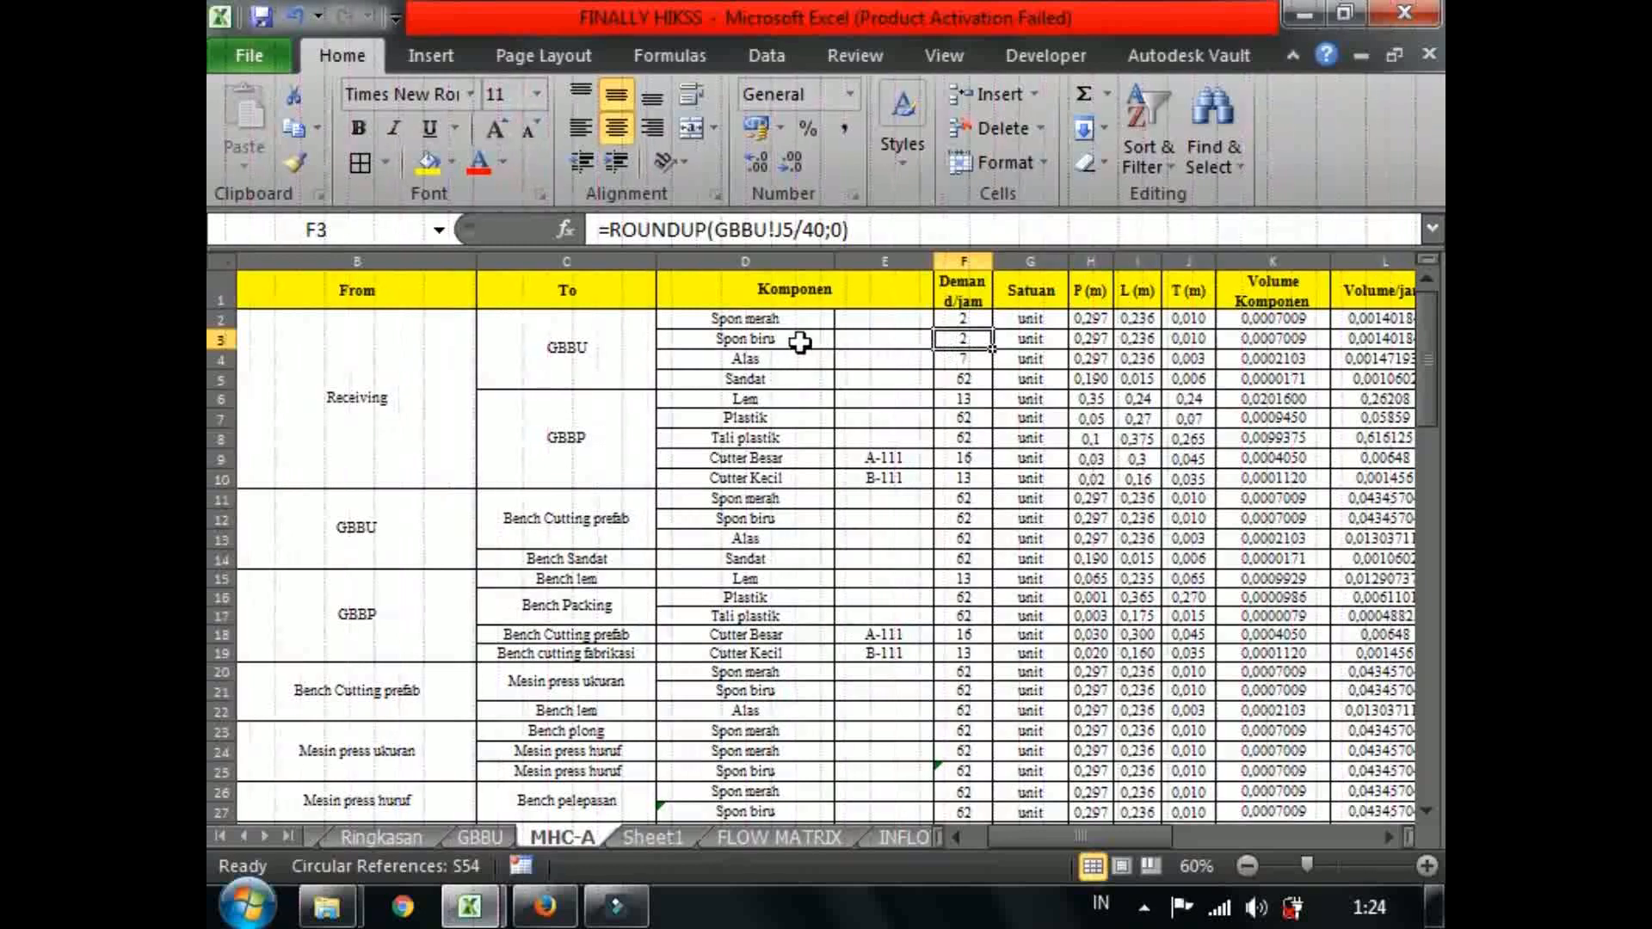
pyautogui.click(964, 358)
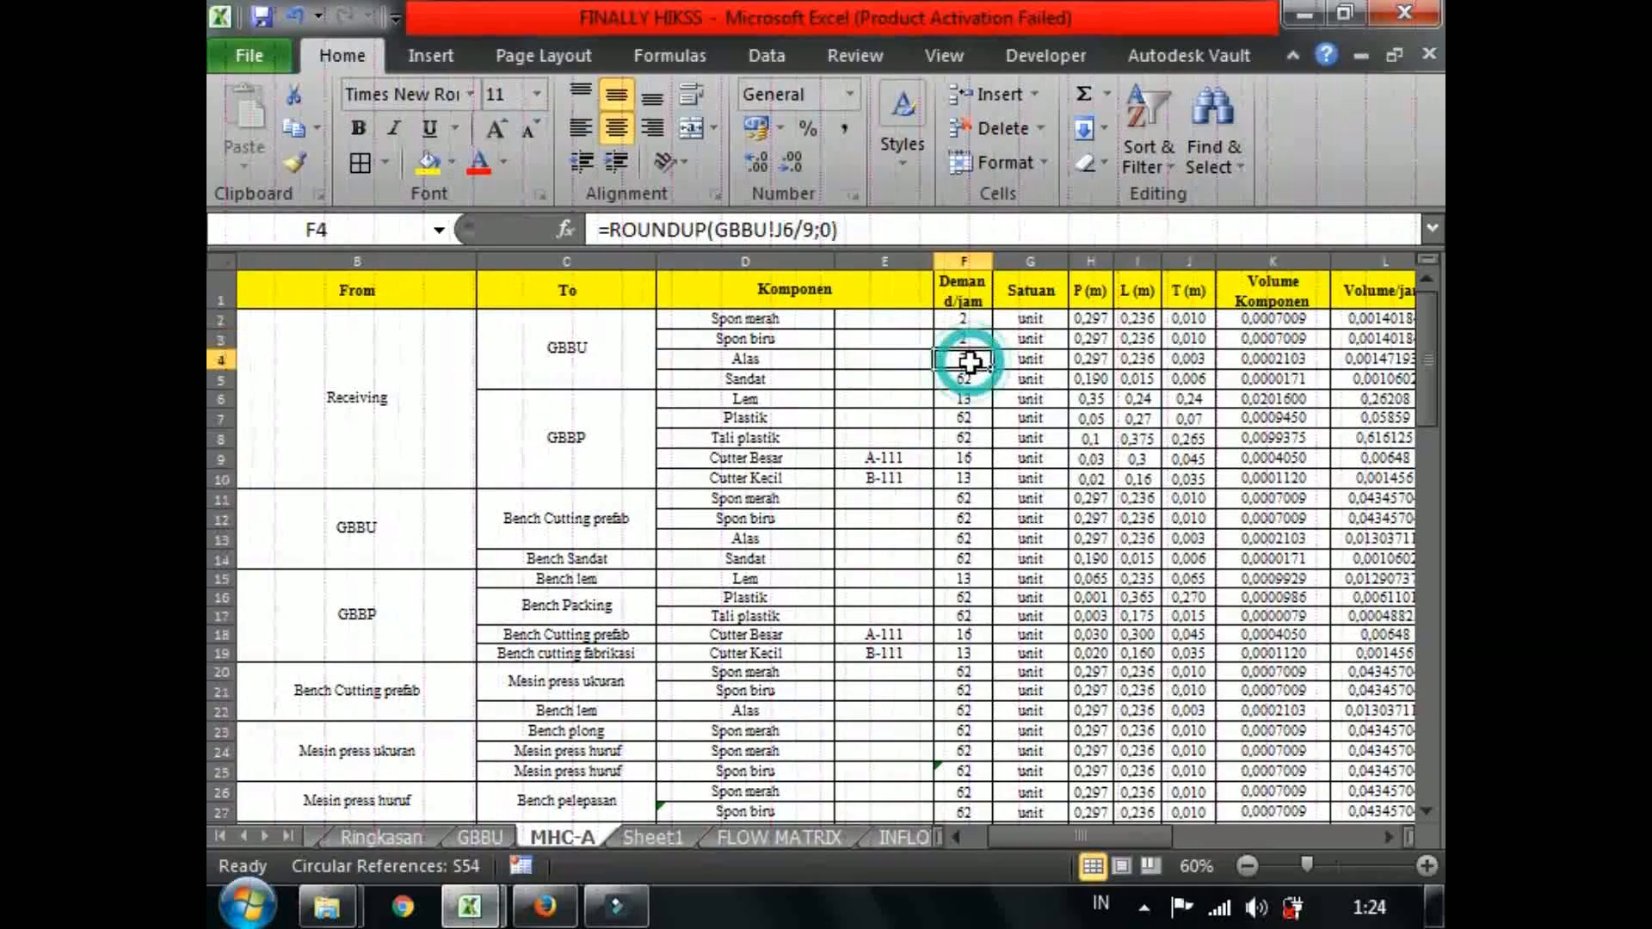
pyautogui.click(807, 354)
pyautogui.click(947, 365)
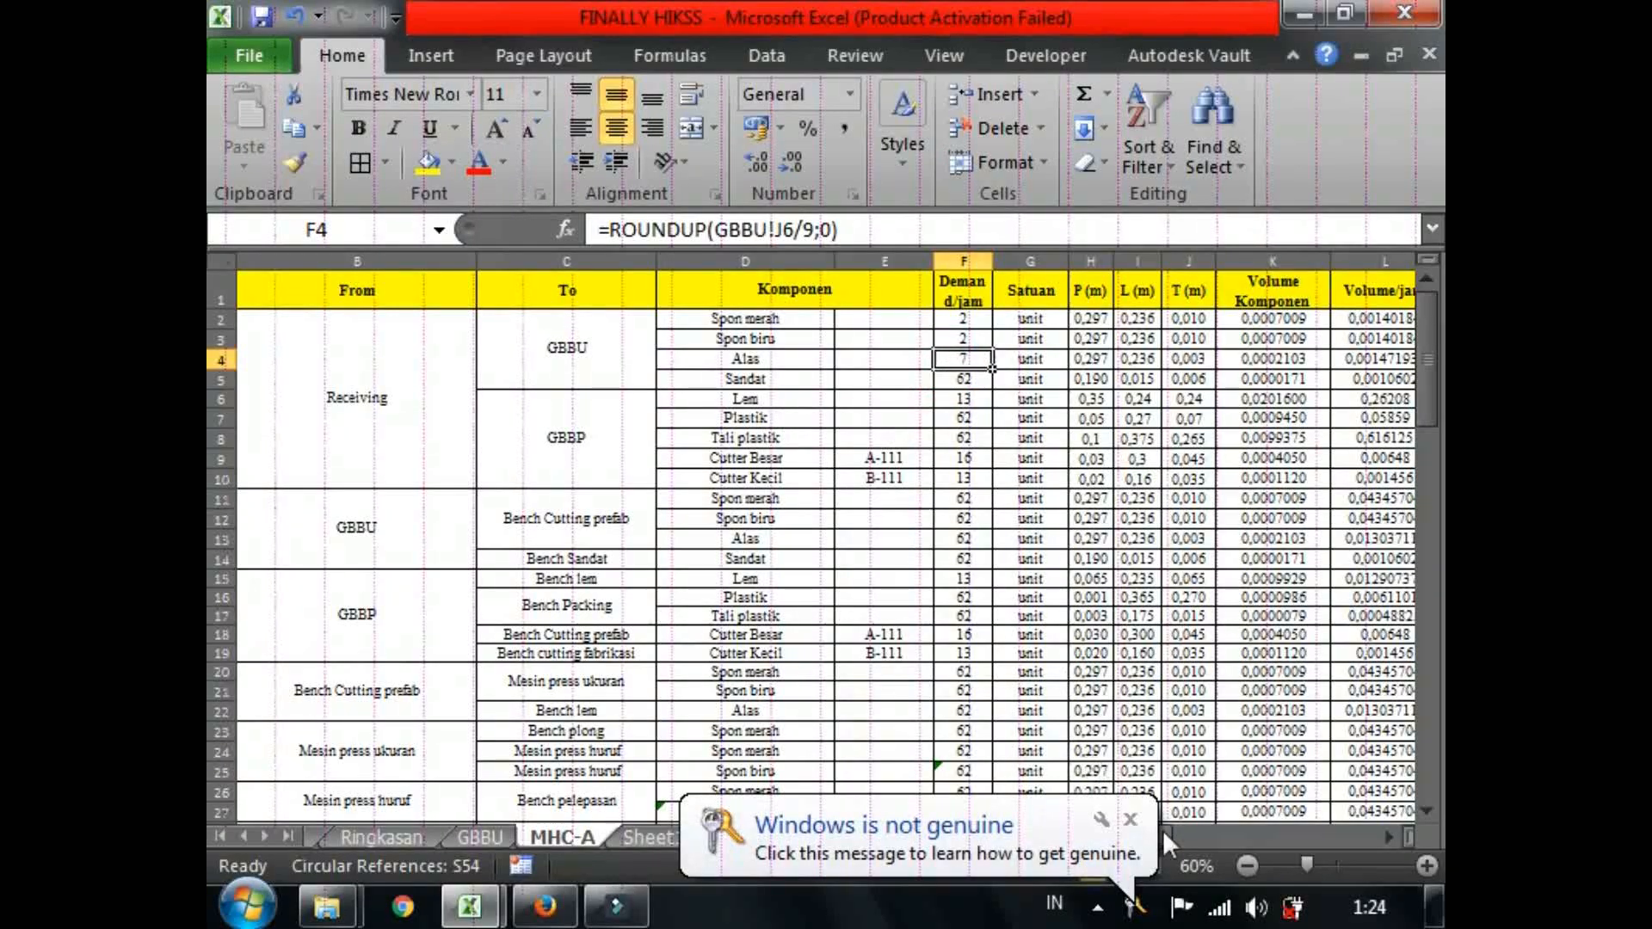
pyautogui.click(1131, 820)
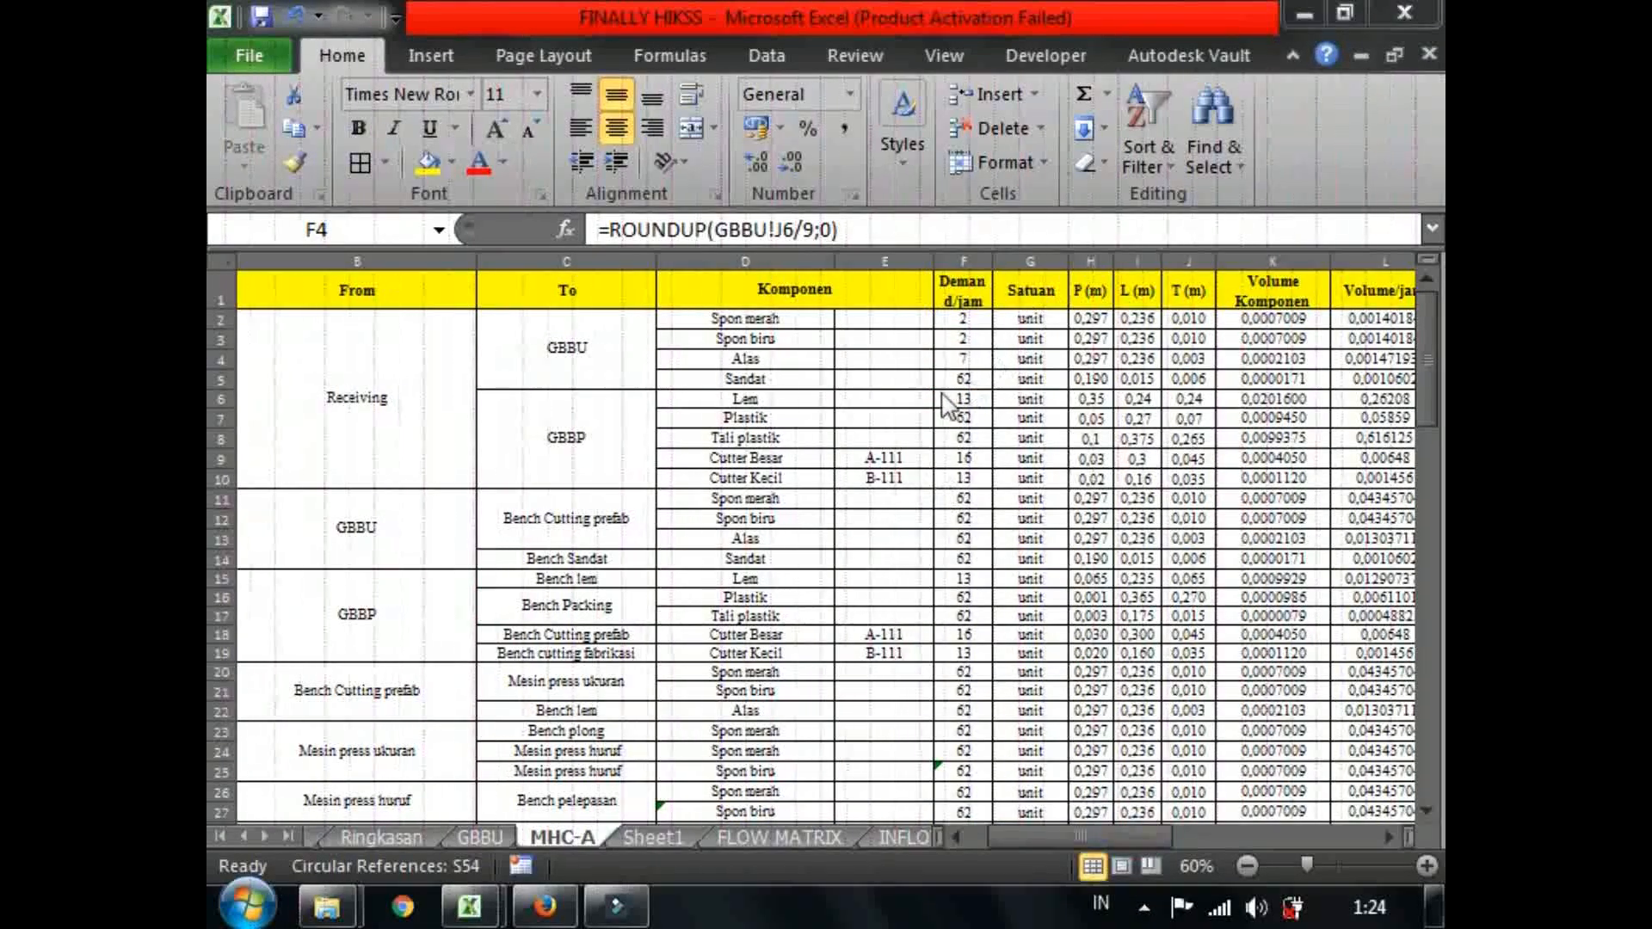
pyautogui.click(746, 318)
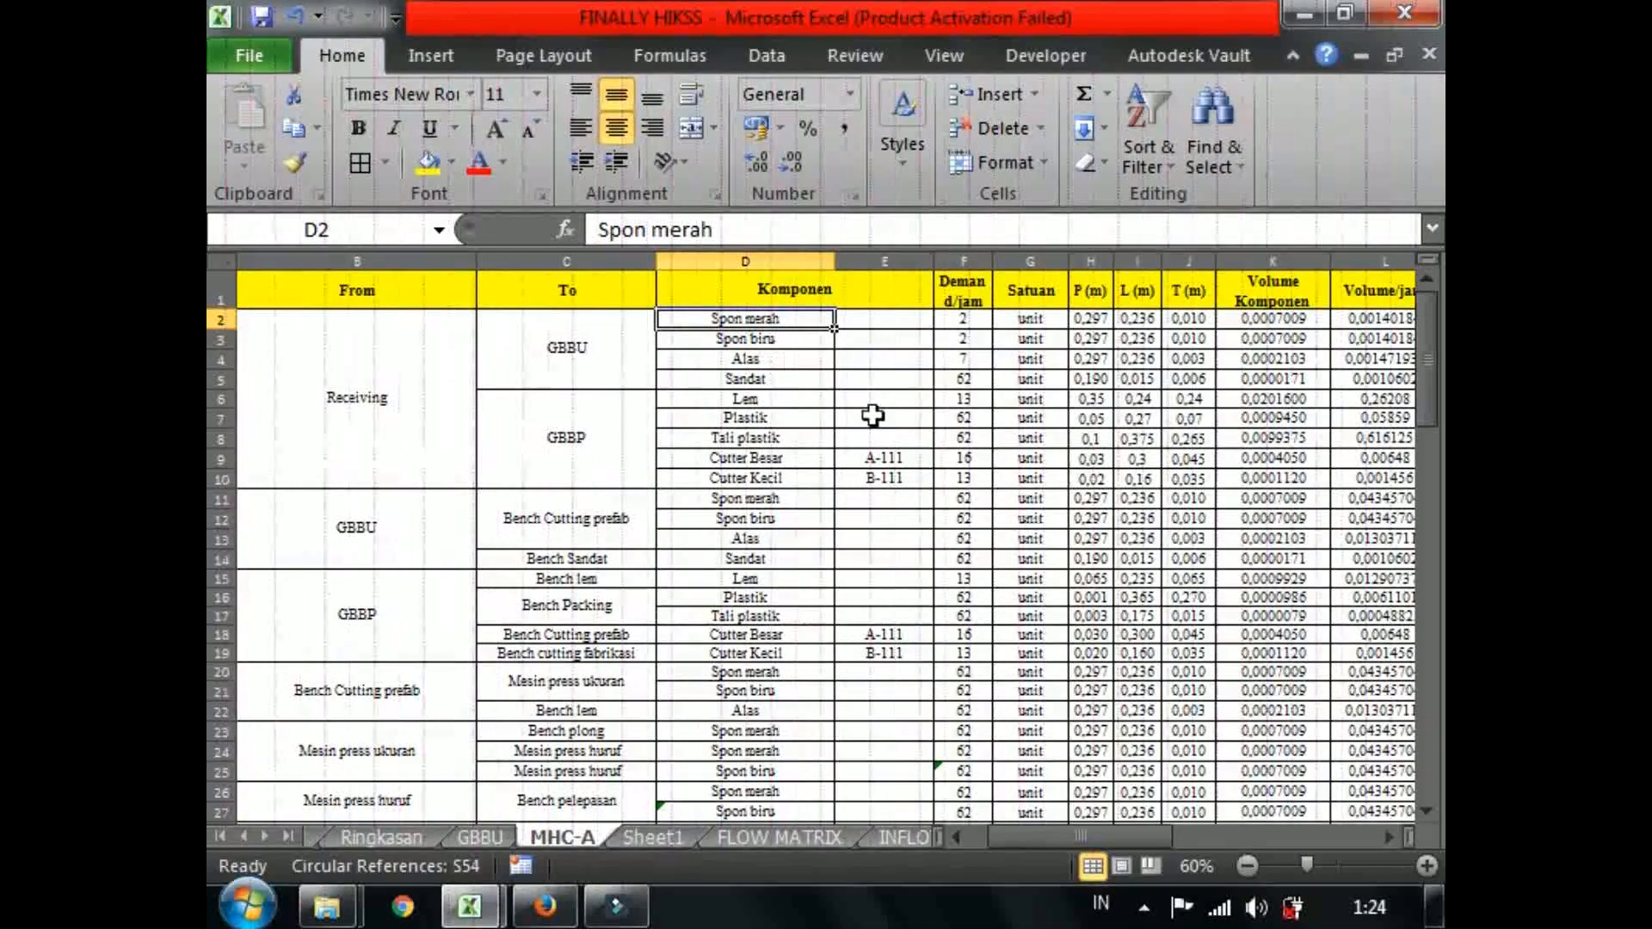
# Examine the P, L and T dimensions of Spon merah, Spon biru and Alas, along with their references to the GBBU sheet.
pyautogui.moveTo(1020, 830); pyautogui.dragTo(1041, 832)
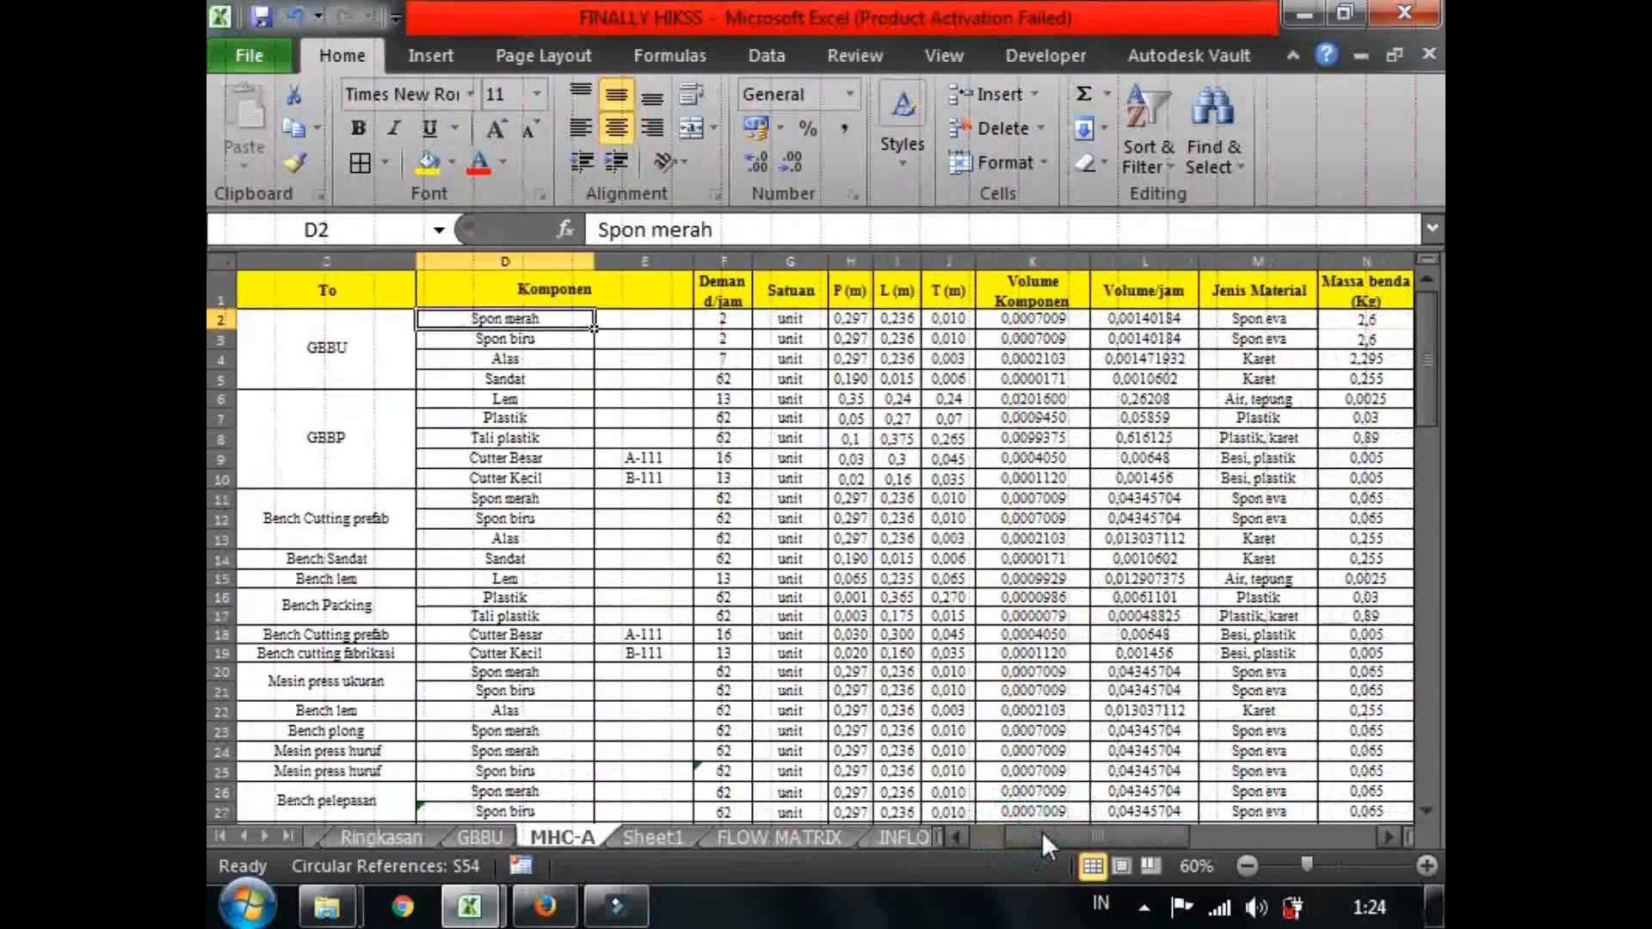
pyautogui.moveTo(852, 319); pyautogui.dragTo(925, 351)
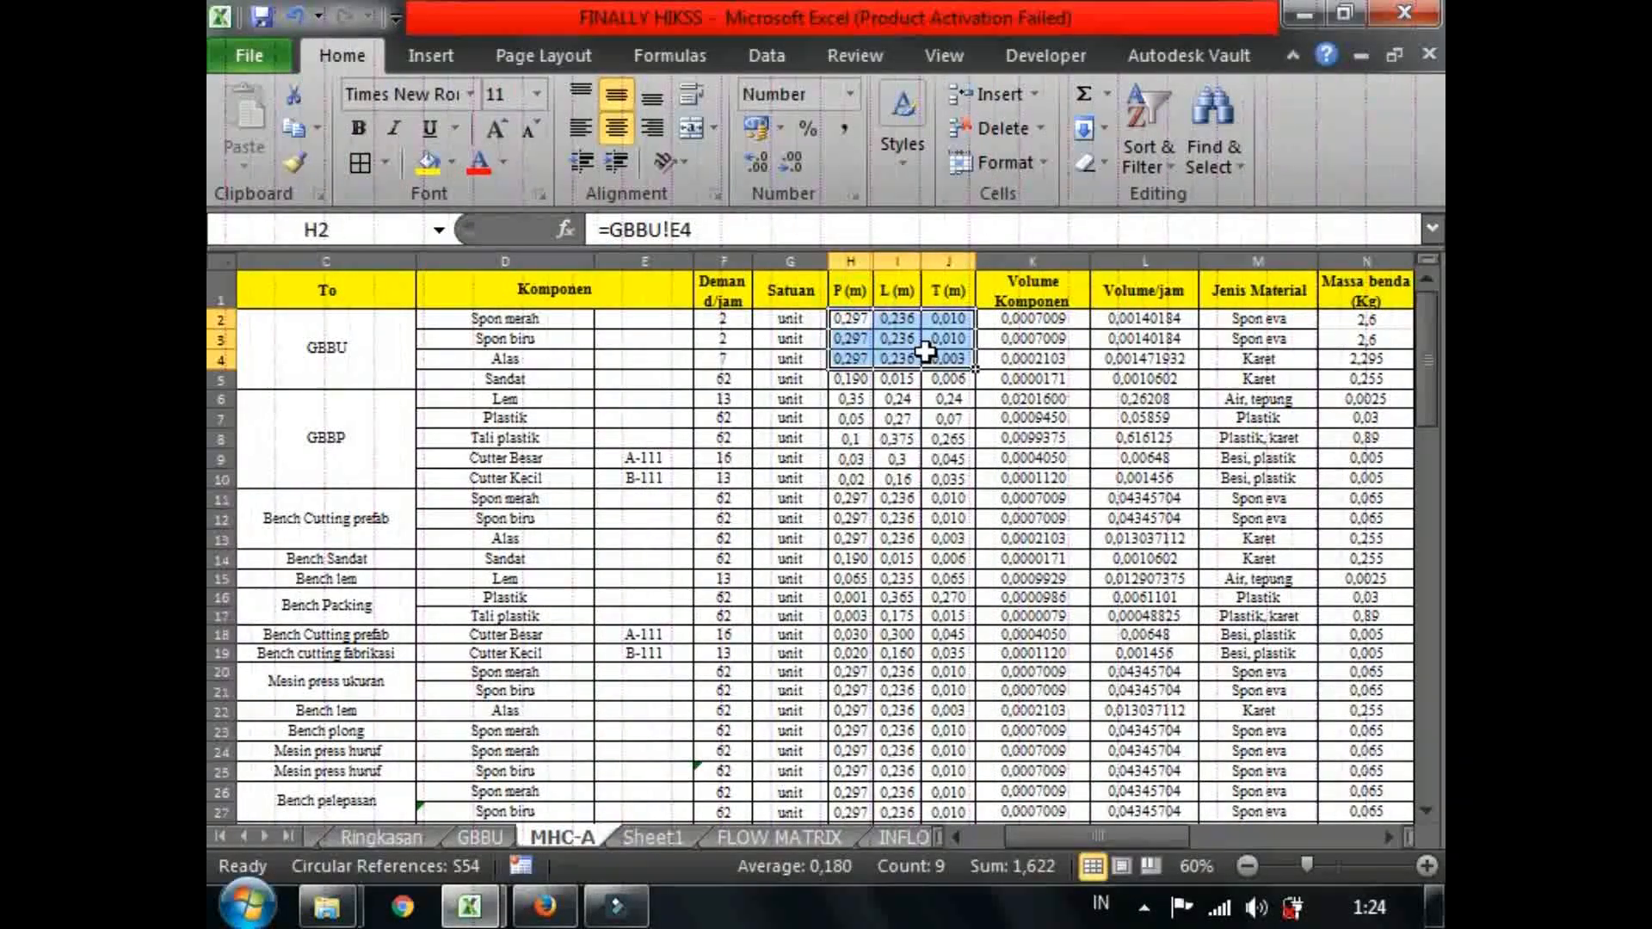
pyautogui.click(587, 334)
pyautogui.click(845, 320)
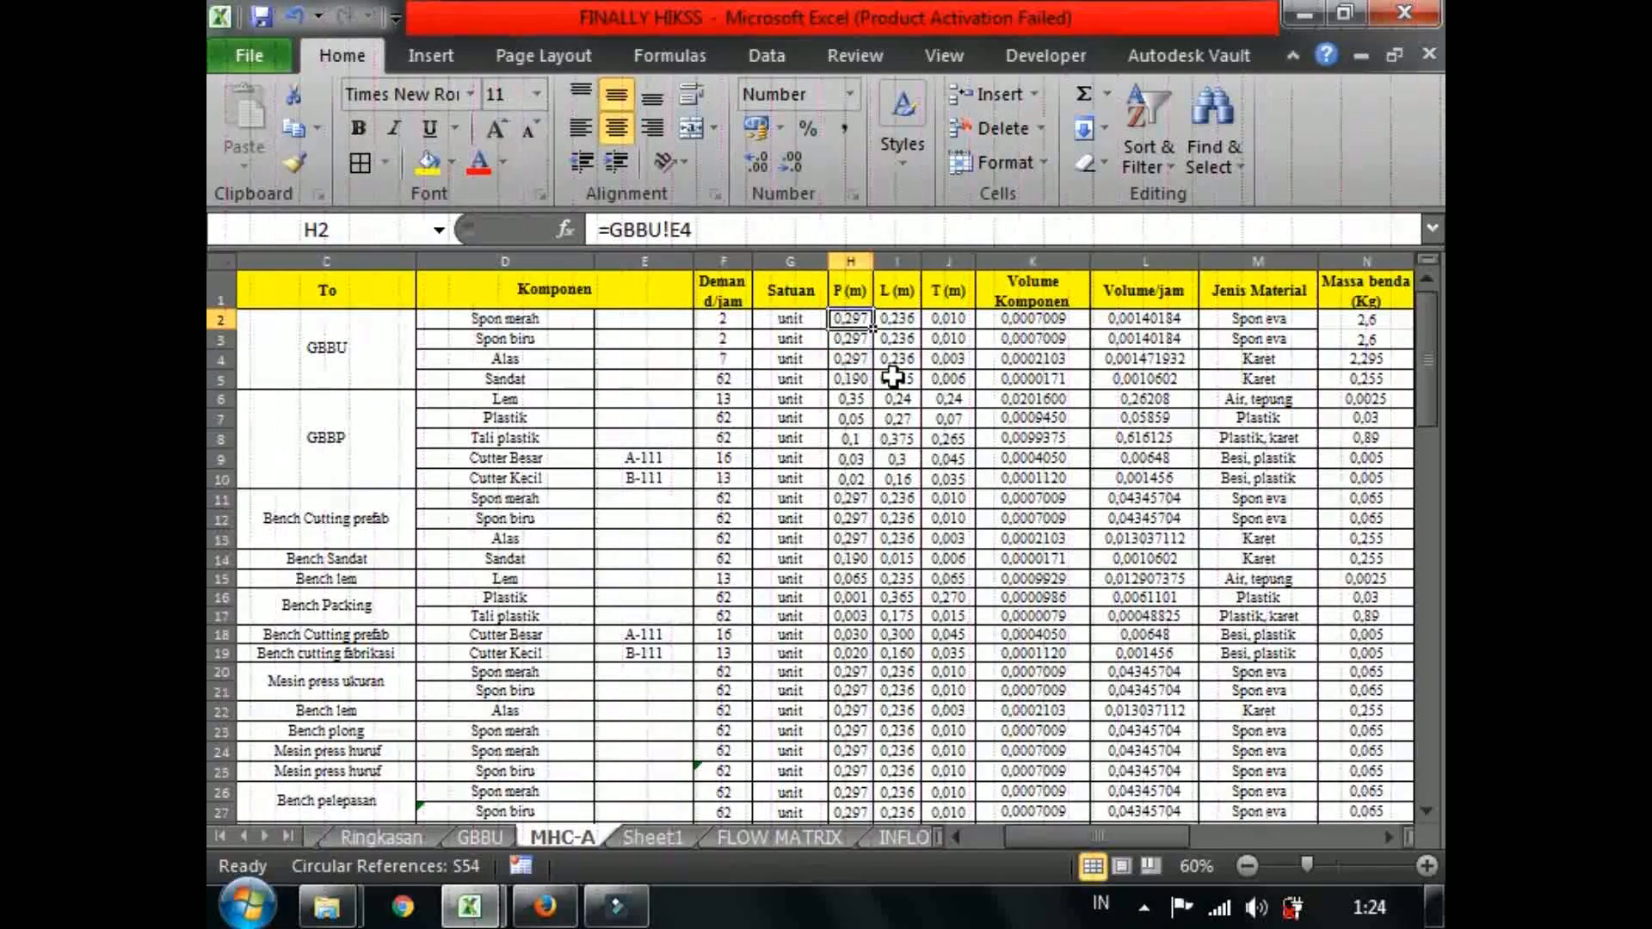
pyautogui.click(895, 321)
pyautogui.click(954, 321)
pyautogui.click(854, 339)
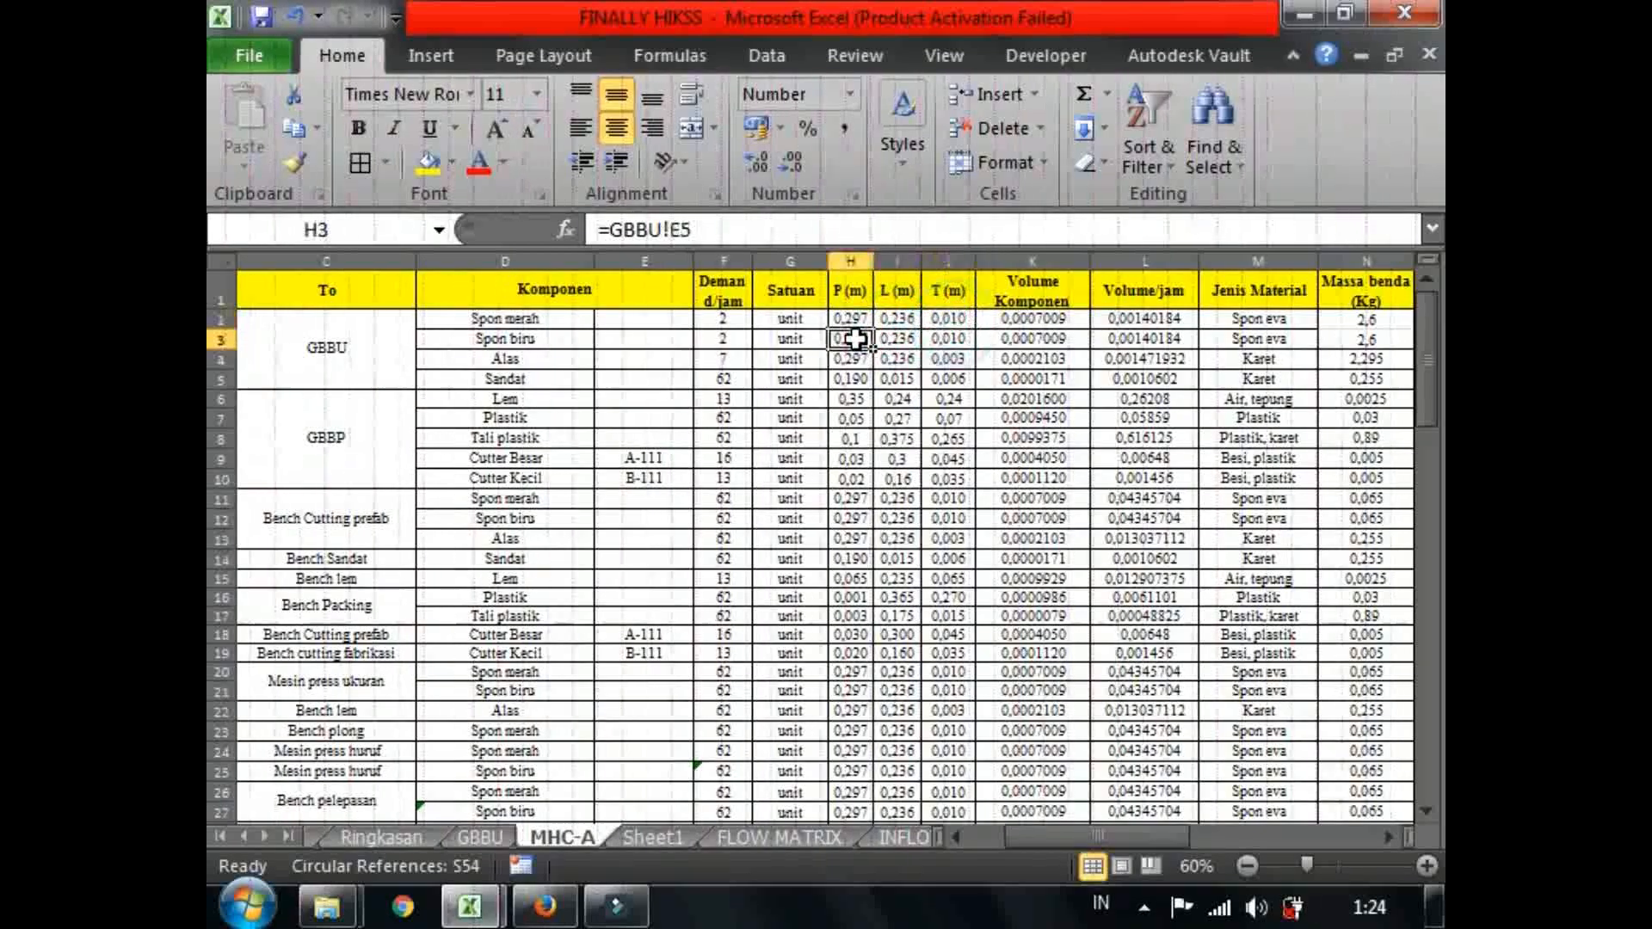
pyautogui.click(900, 341)
pyautogui.moveTo(845, 320); pyautogui.dragTo(950, 339)
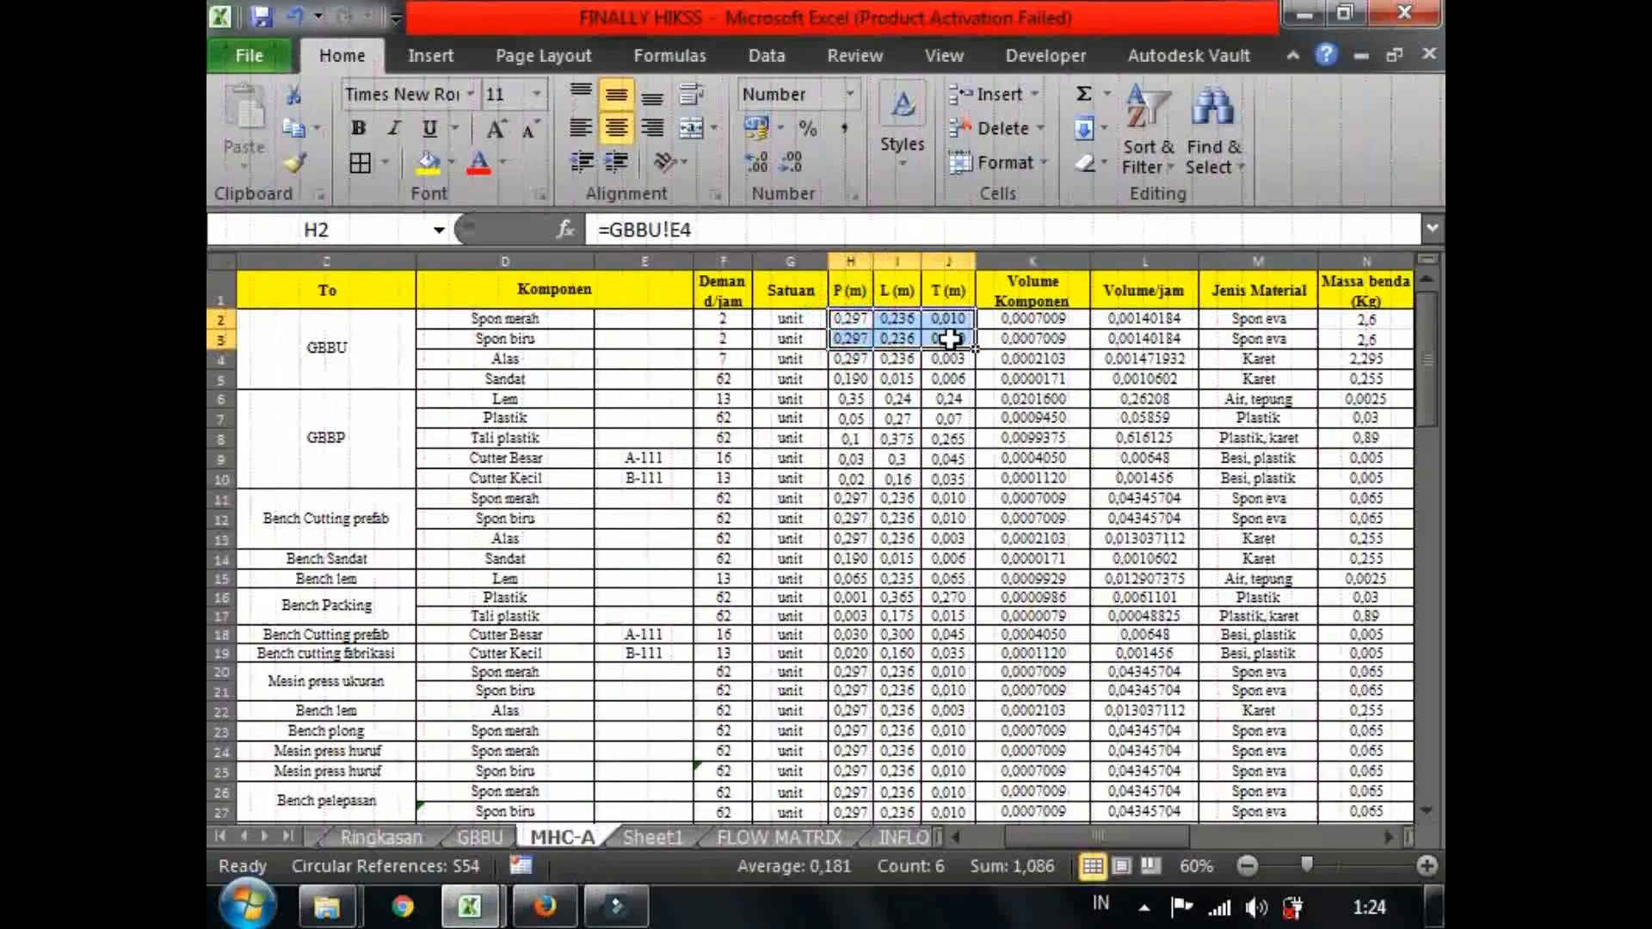
pyautogui.click(948, 378)
# Examine the Volume Komponen formula of Spon merah in row 2 and trace its P, L and T factors.
pyautogui.click(1058, 319)
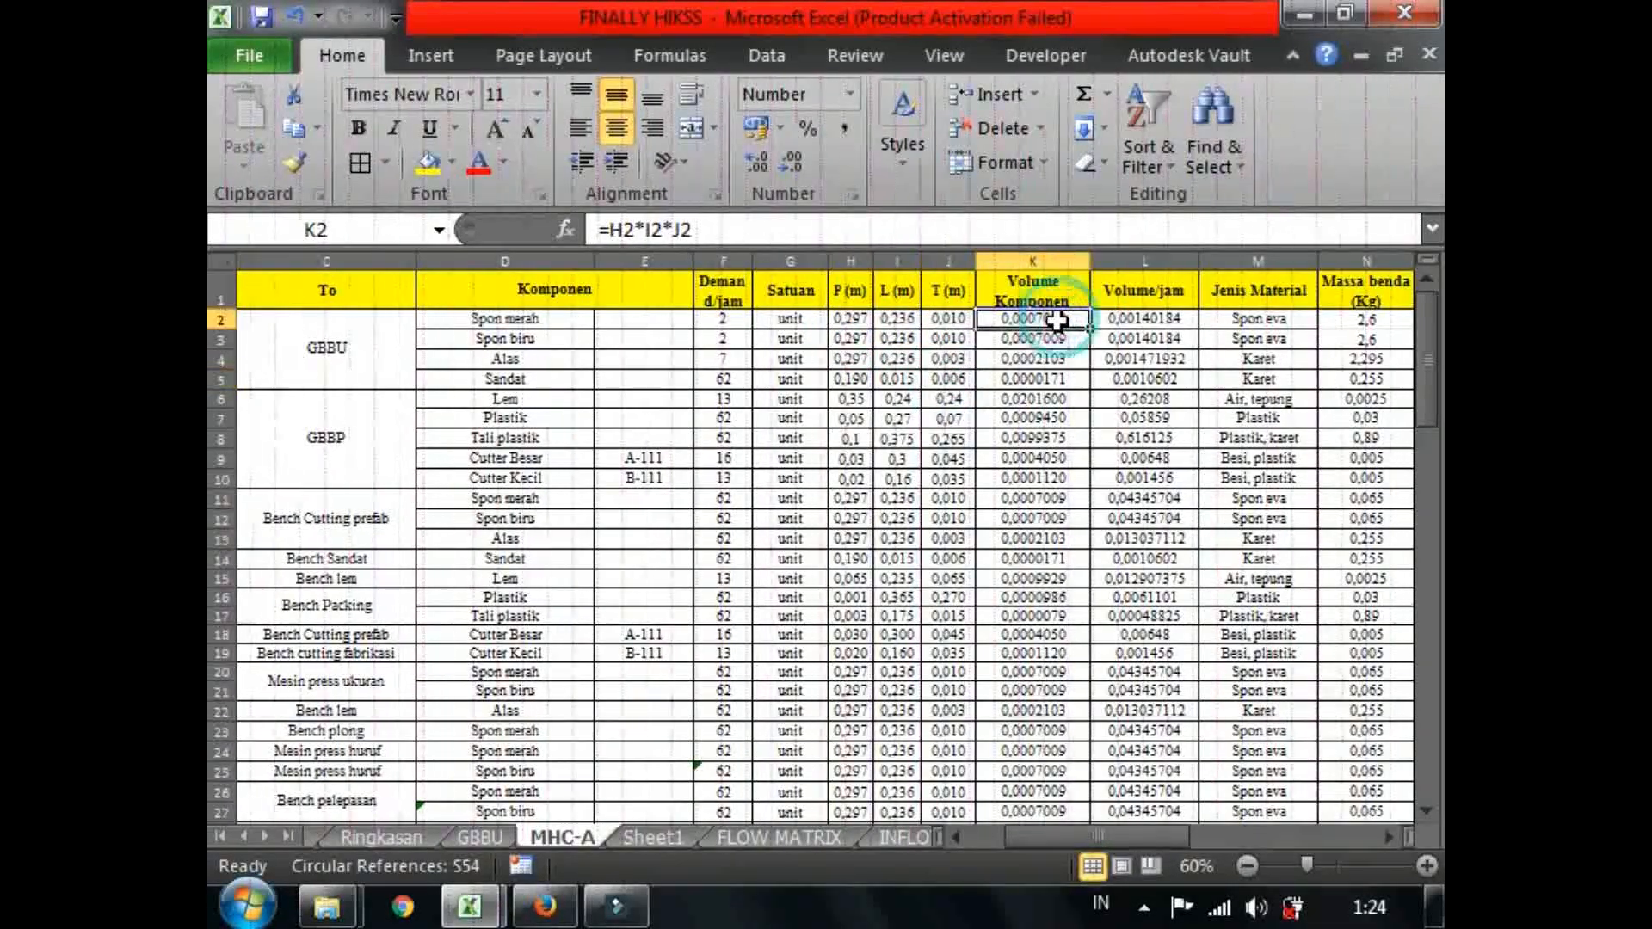
pyautogui.click(848, 324)
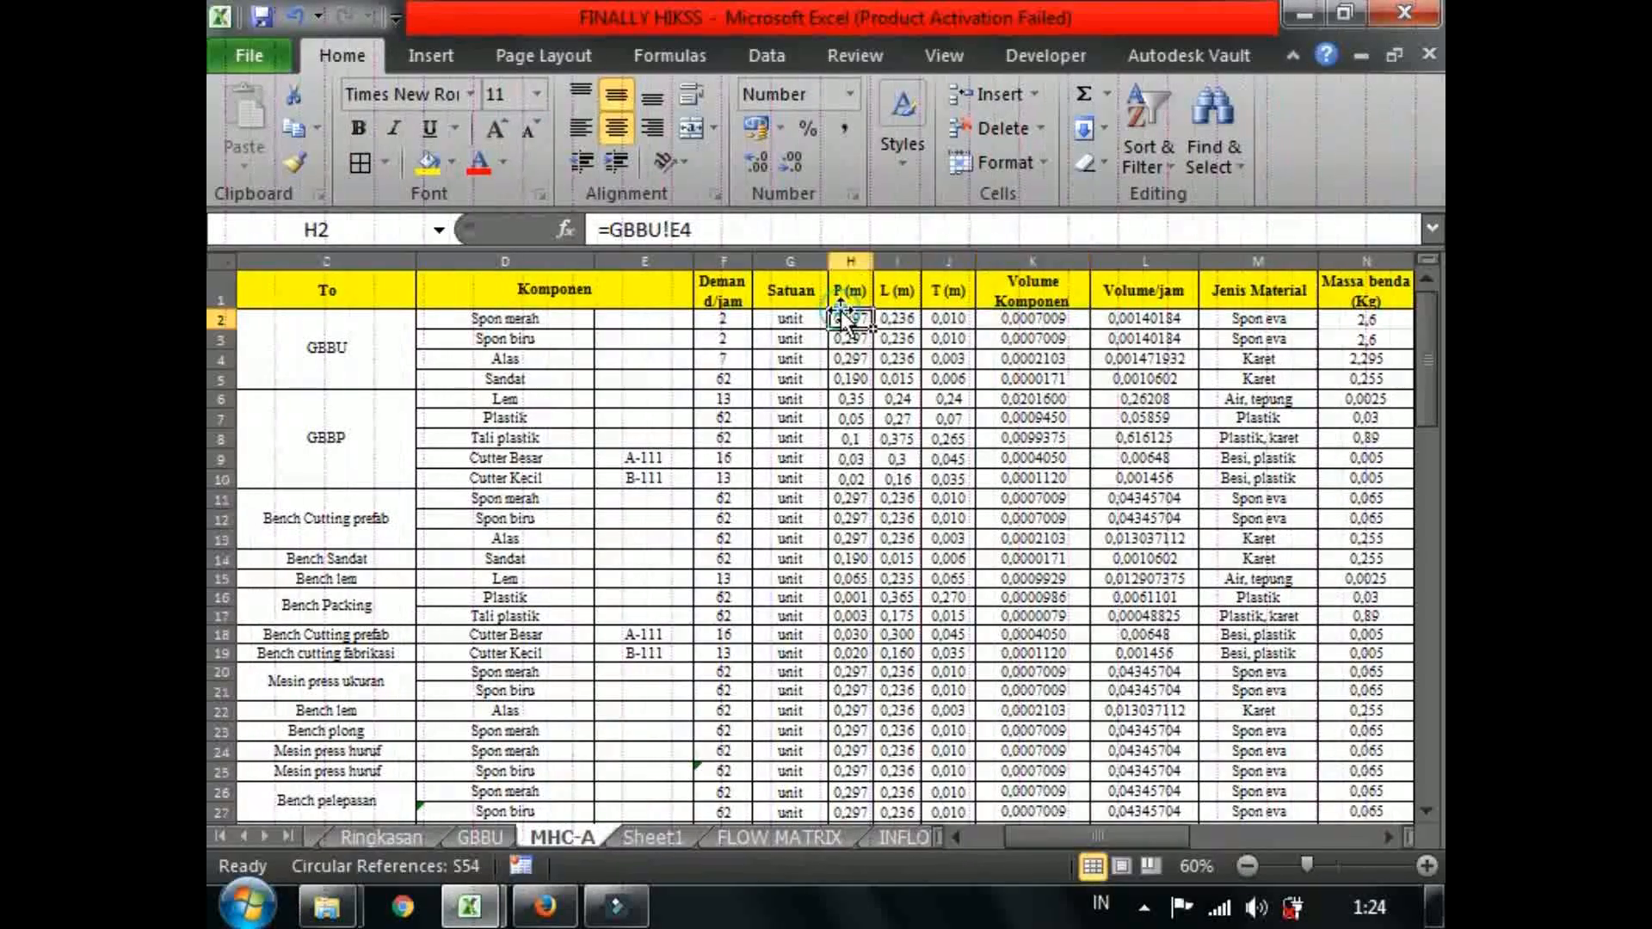
pyautogui.click(897, 293)
pyautogui.click(947, 294)
pyautogui.click(852, 292)
pyautogui.click(899, 318)
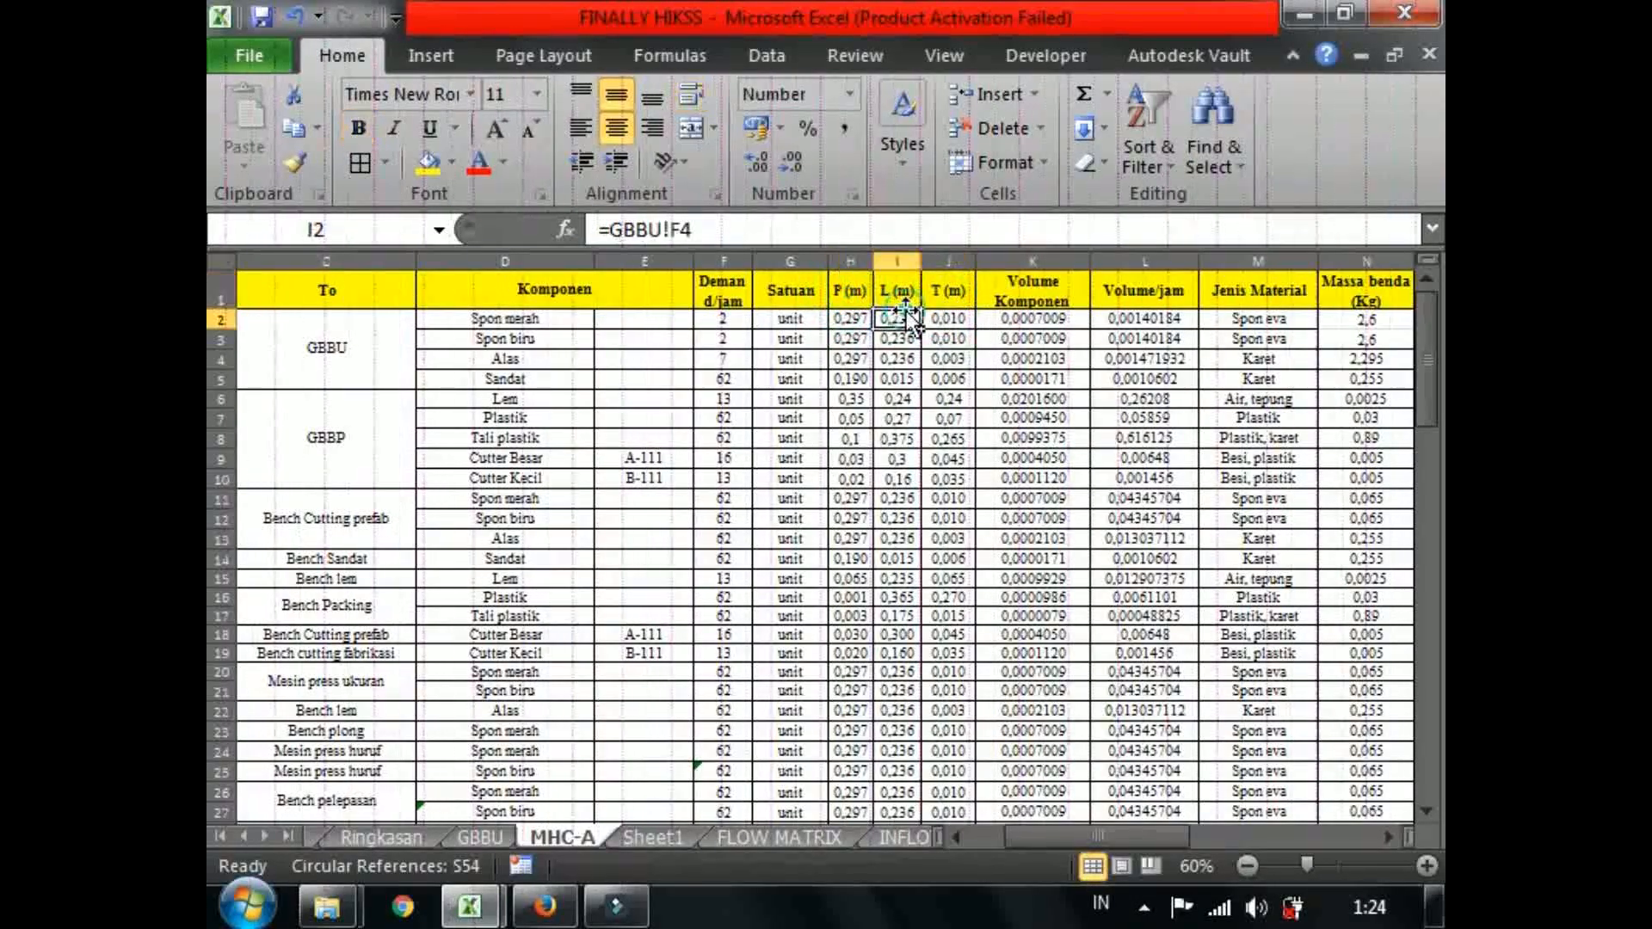
pyautogui.click(950, 290)
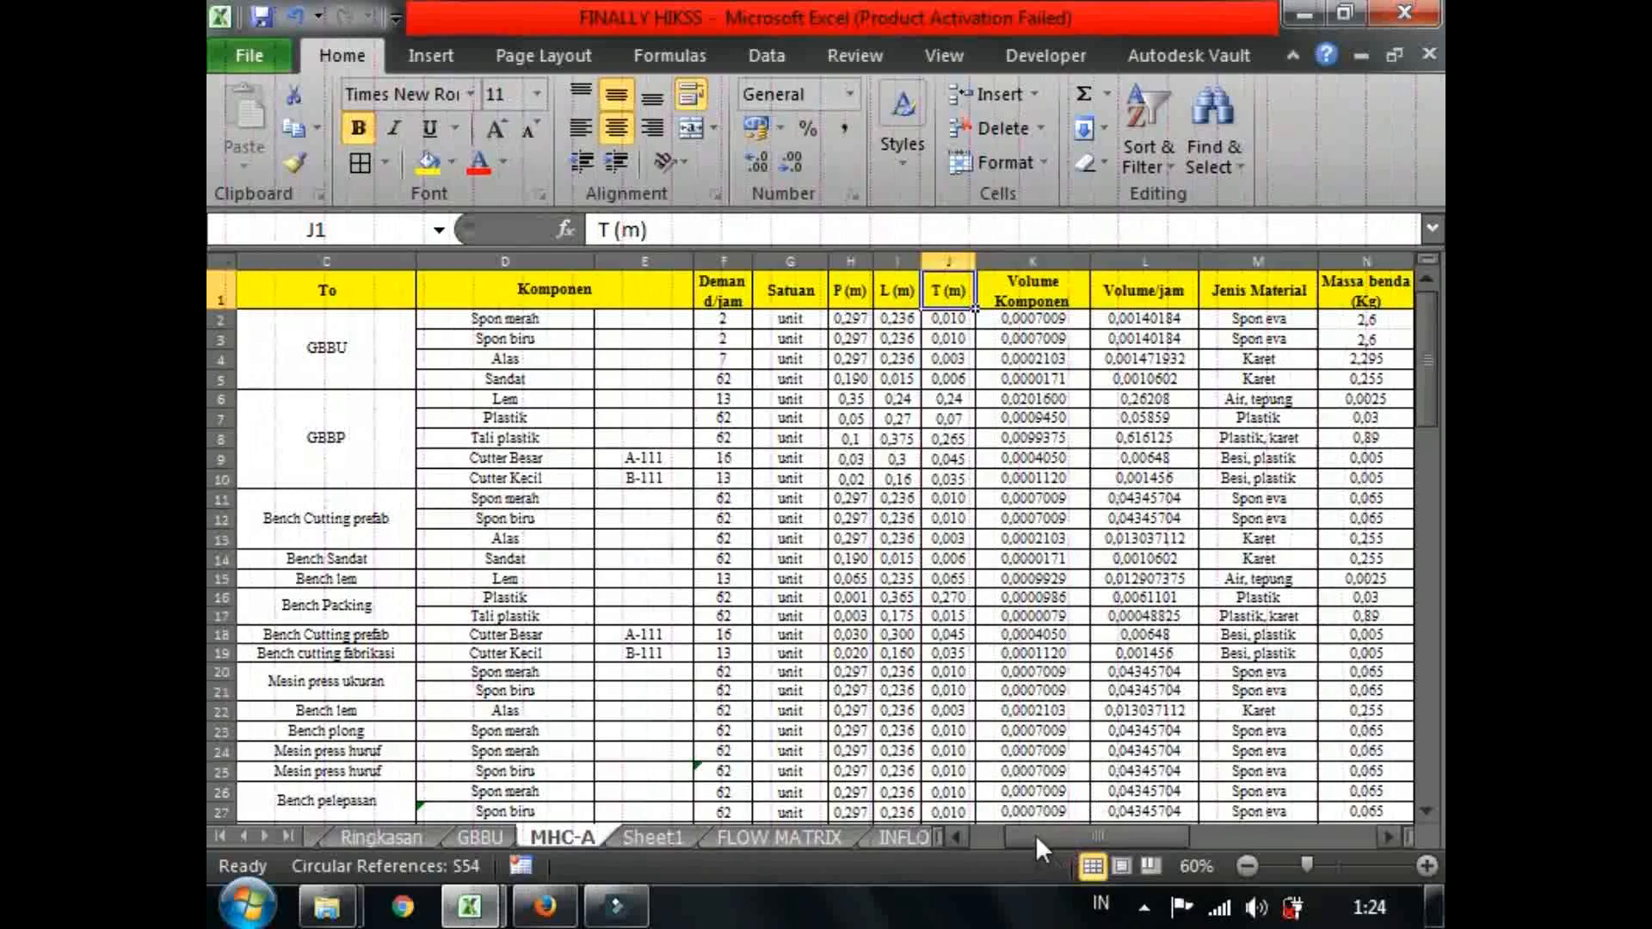
# Examine the Volume/jam formula in row 2, tracing it to Volume Komponen and Demand/jam.
pyautogui.moveTo(1035, 834); pyautogui.dragTo(1055, 830)
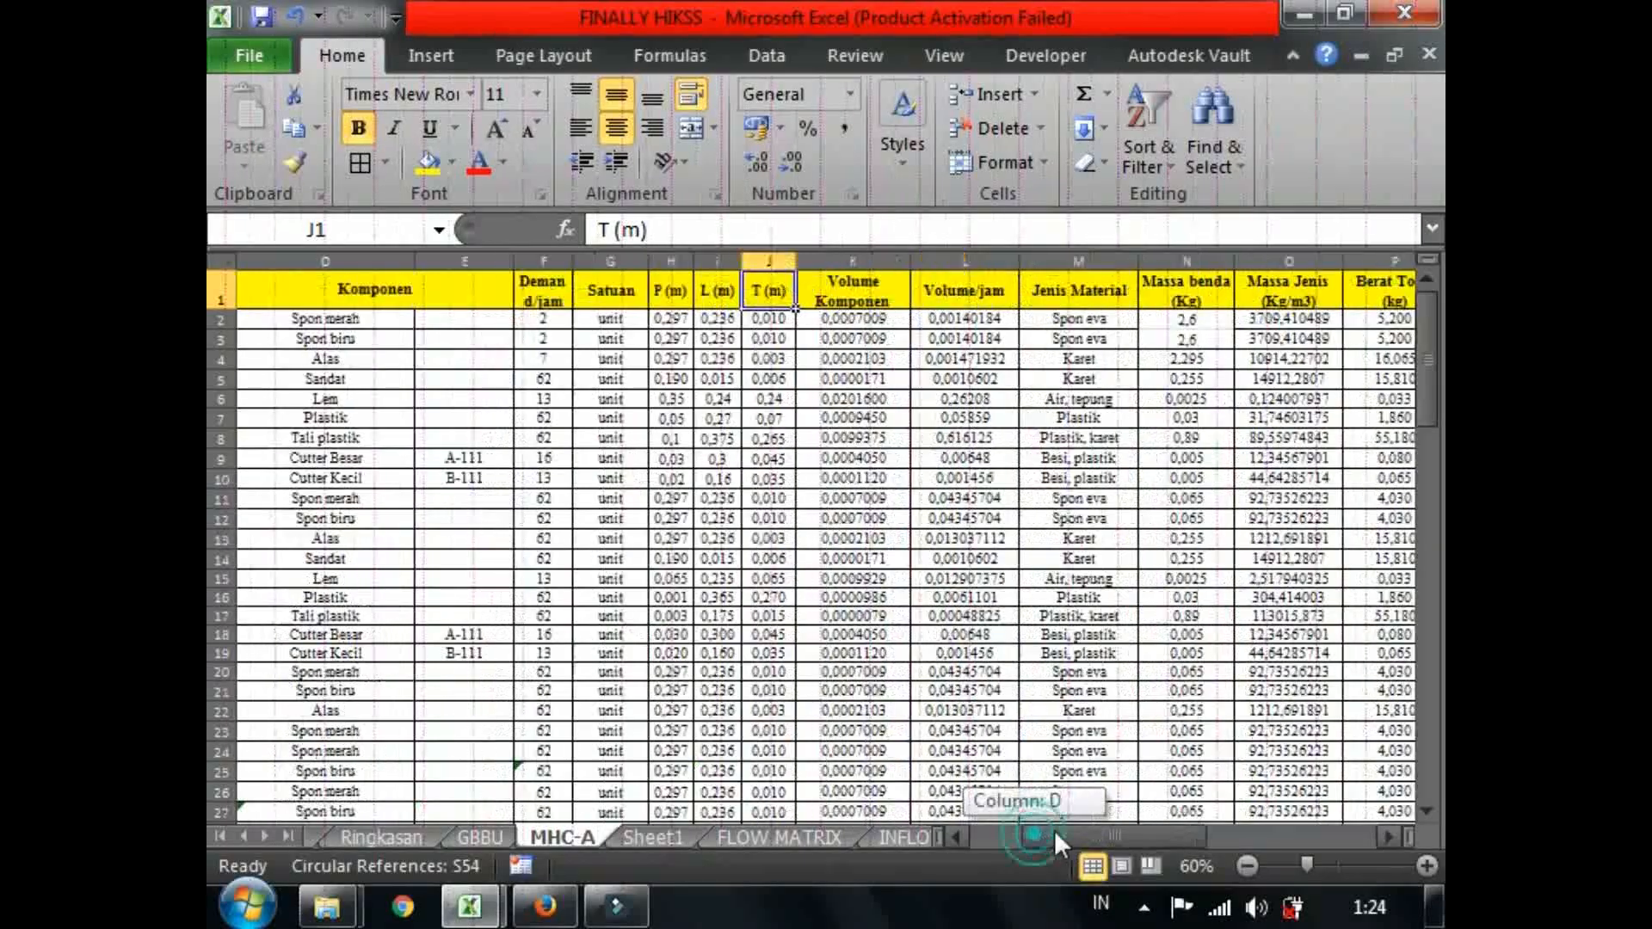
pyautogui.click(899, 318)
pyautogui.click(926, 316)
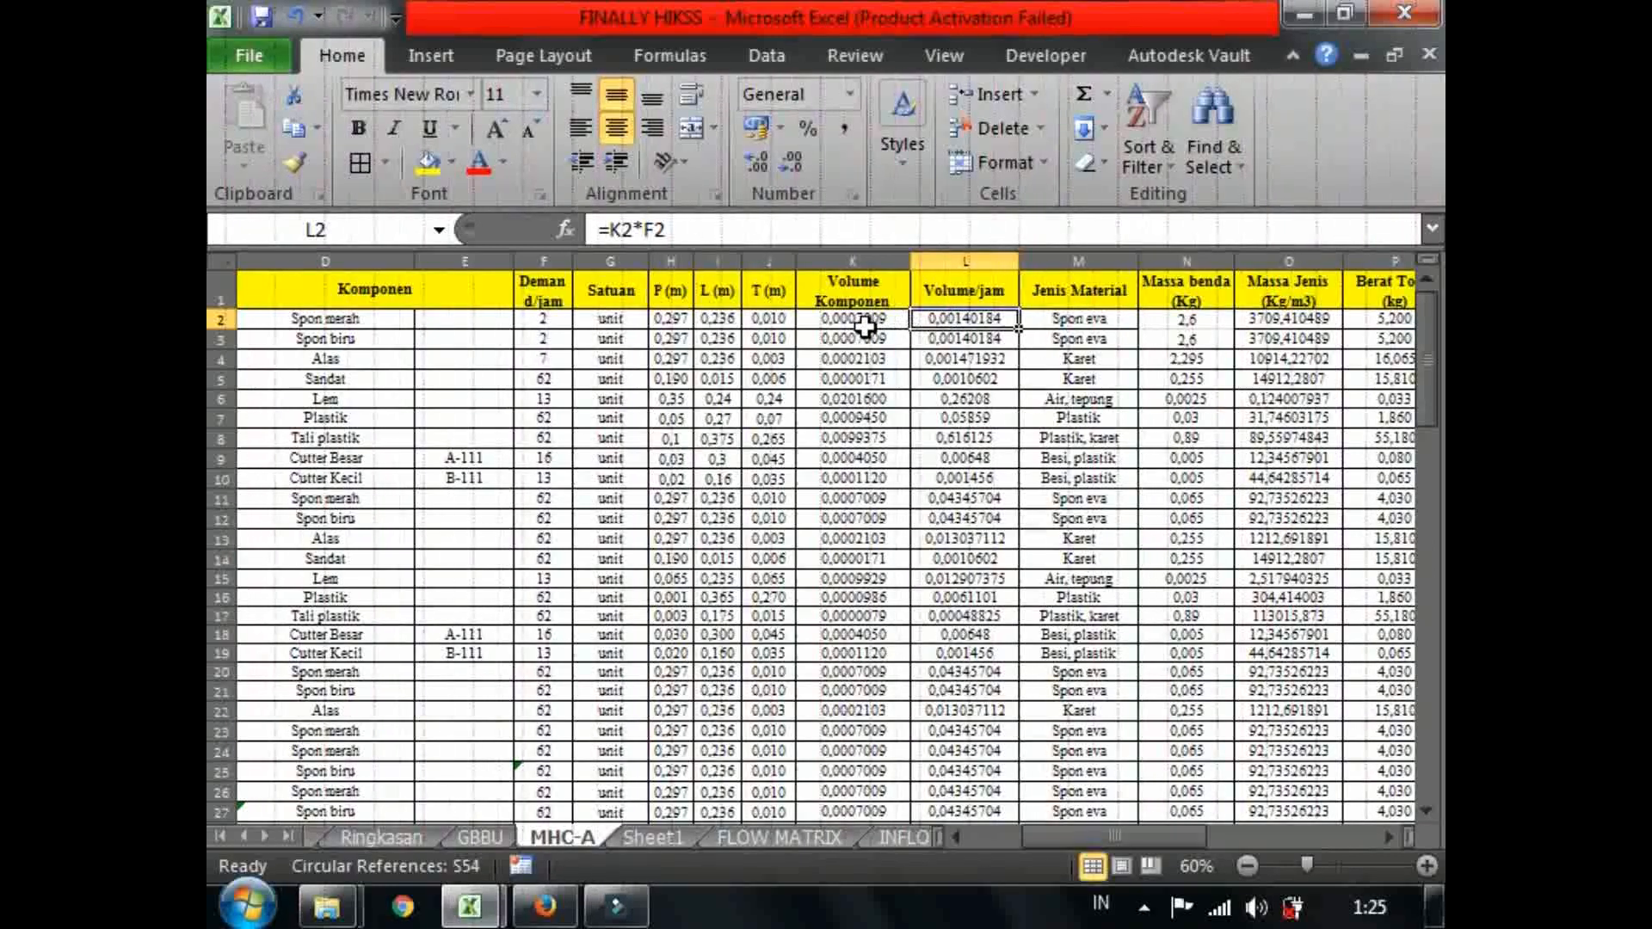
pyautogui.click(540, 330)
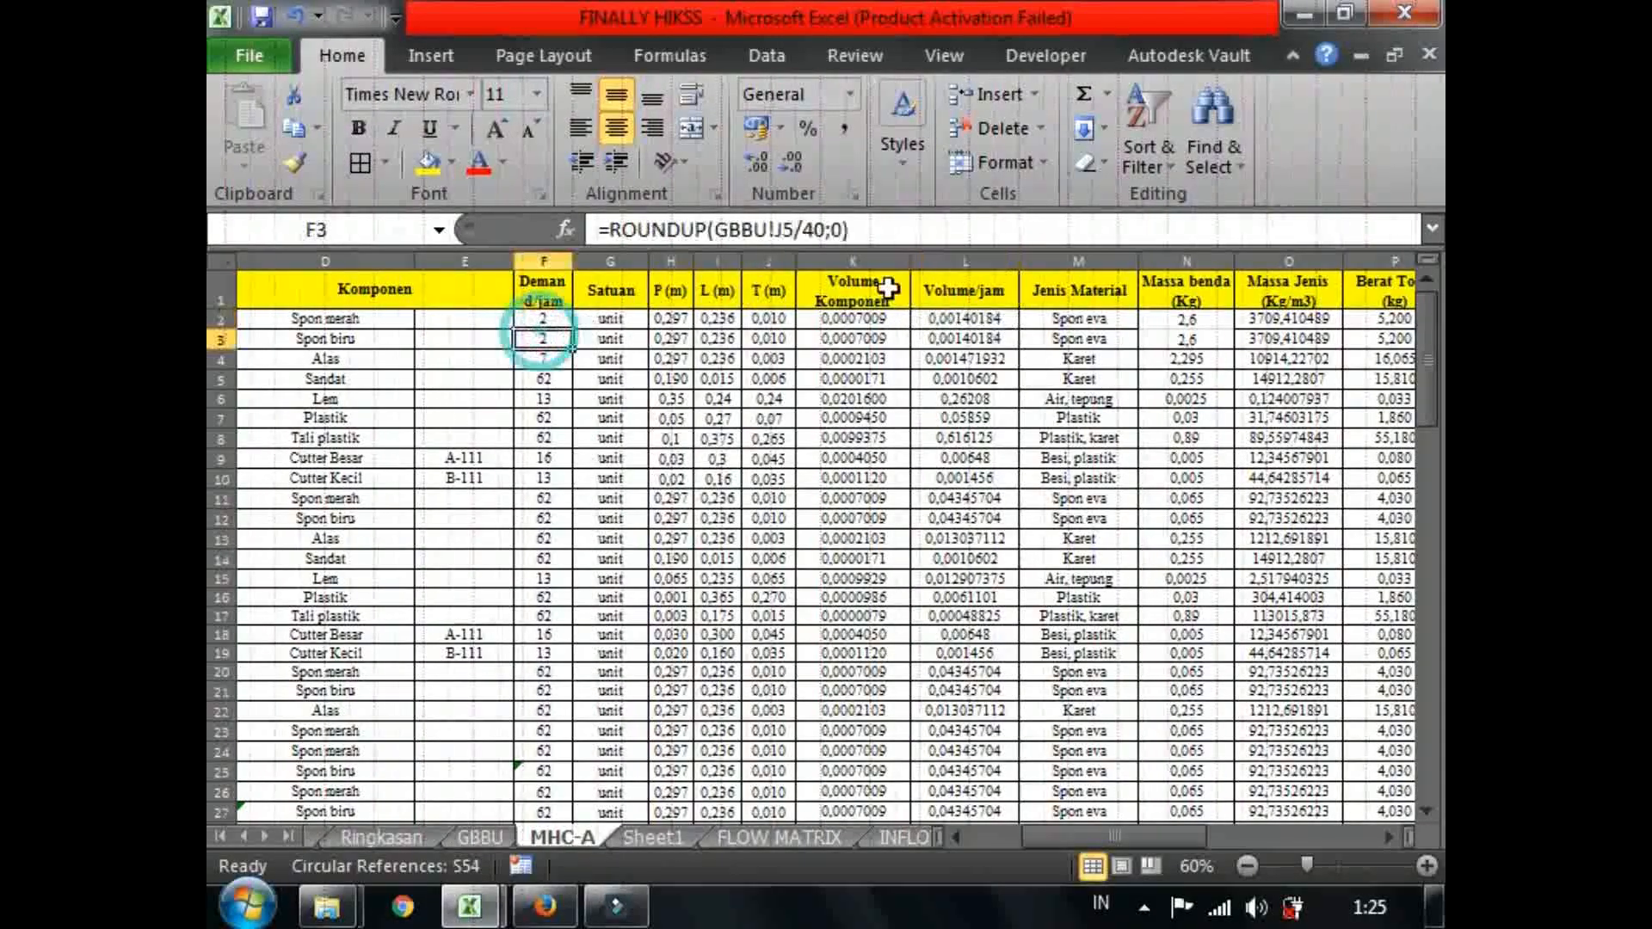
pyautogui.doubleClick(988, 319)
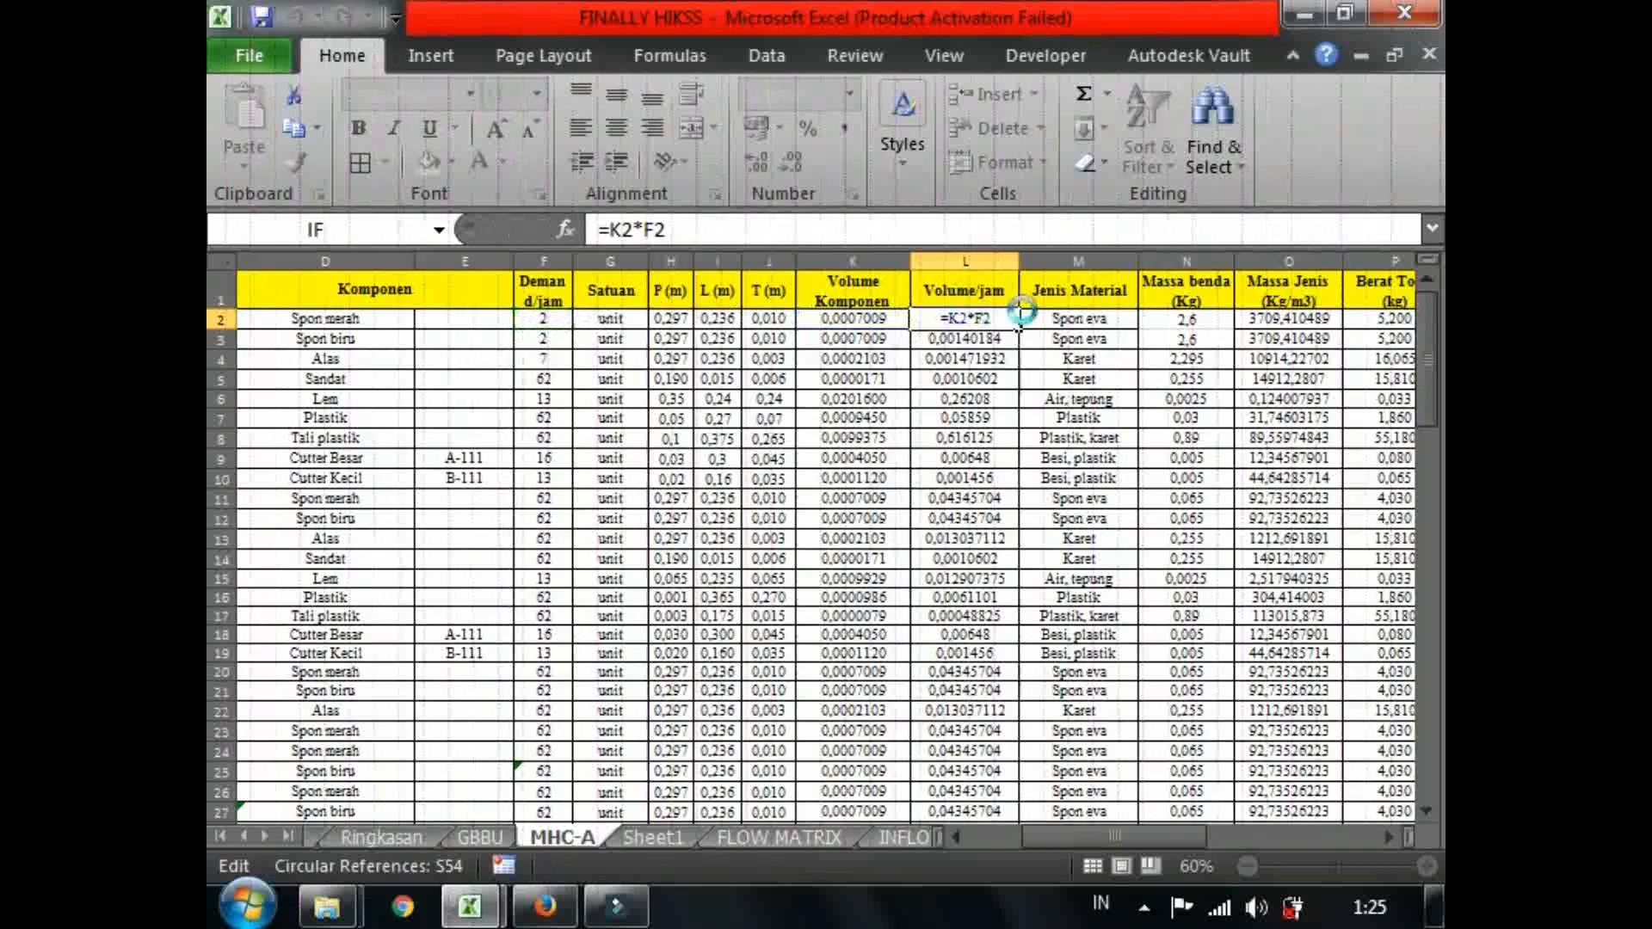
pyautogui.press('Return')
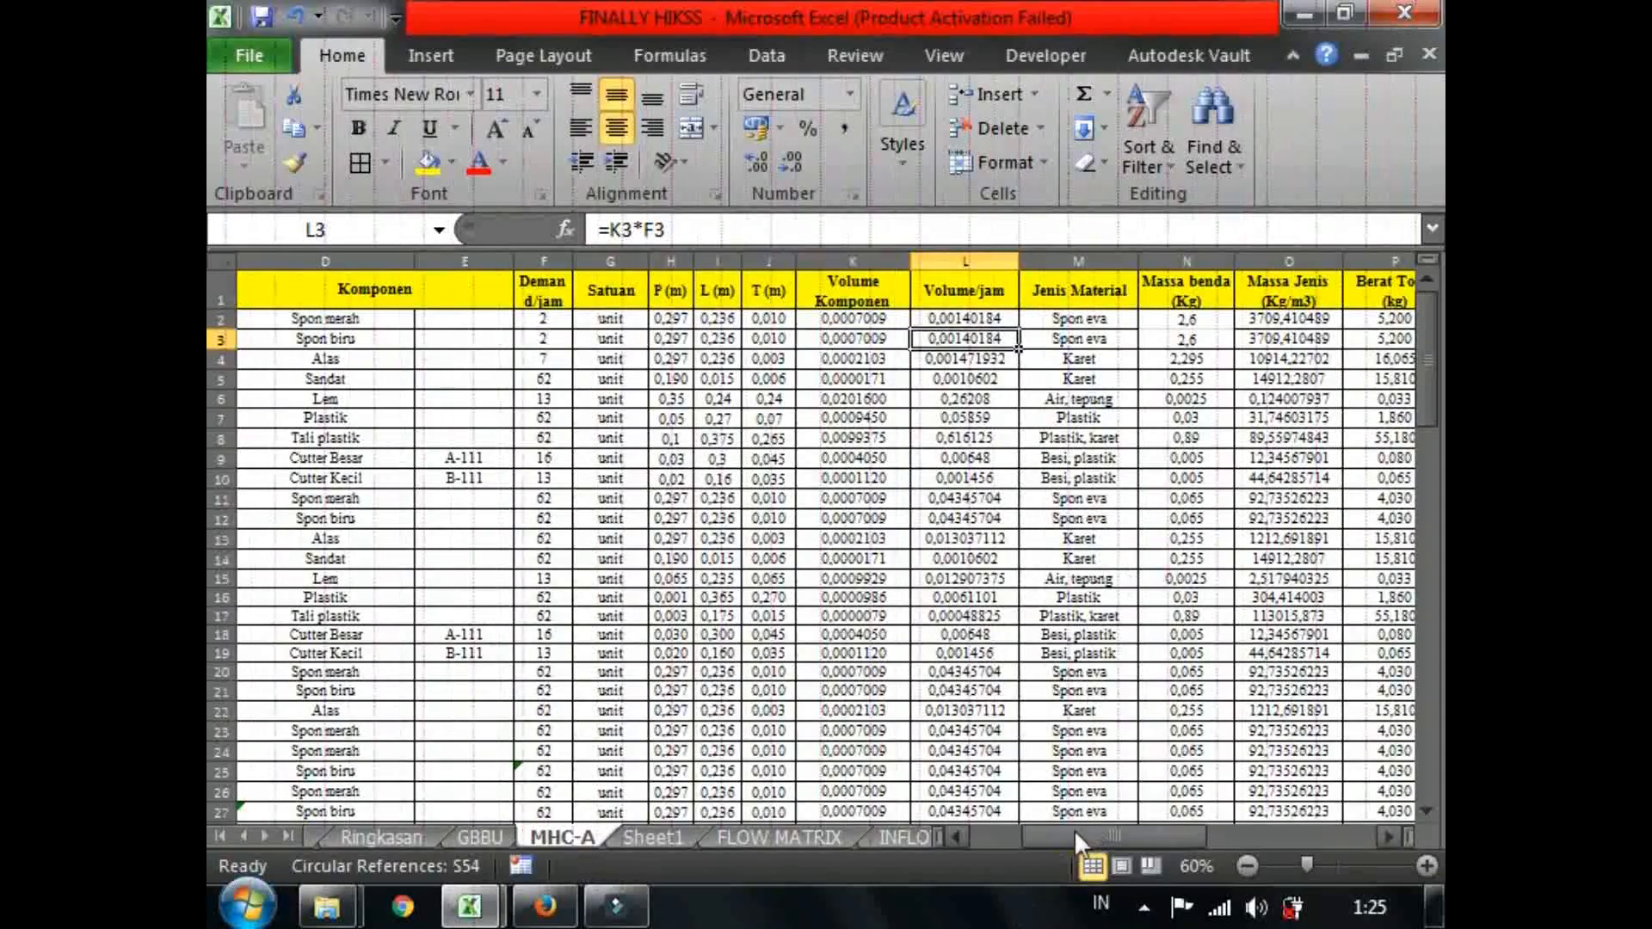
# Examine the Jenis Material lookup formulas for Spon merah, Lem, Plastik and Cutter Besar against their component names.
pyautogui.moveTo(1074, 833); pyautogui.dragTo(1078, 833)
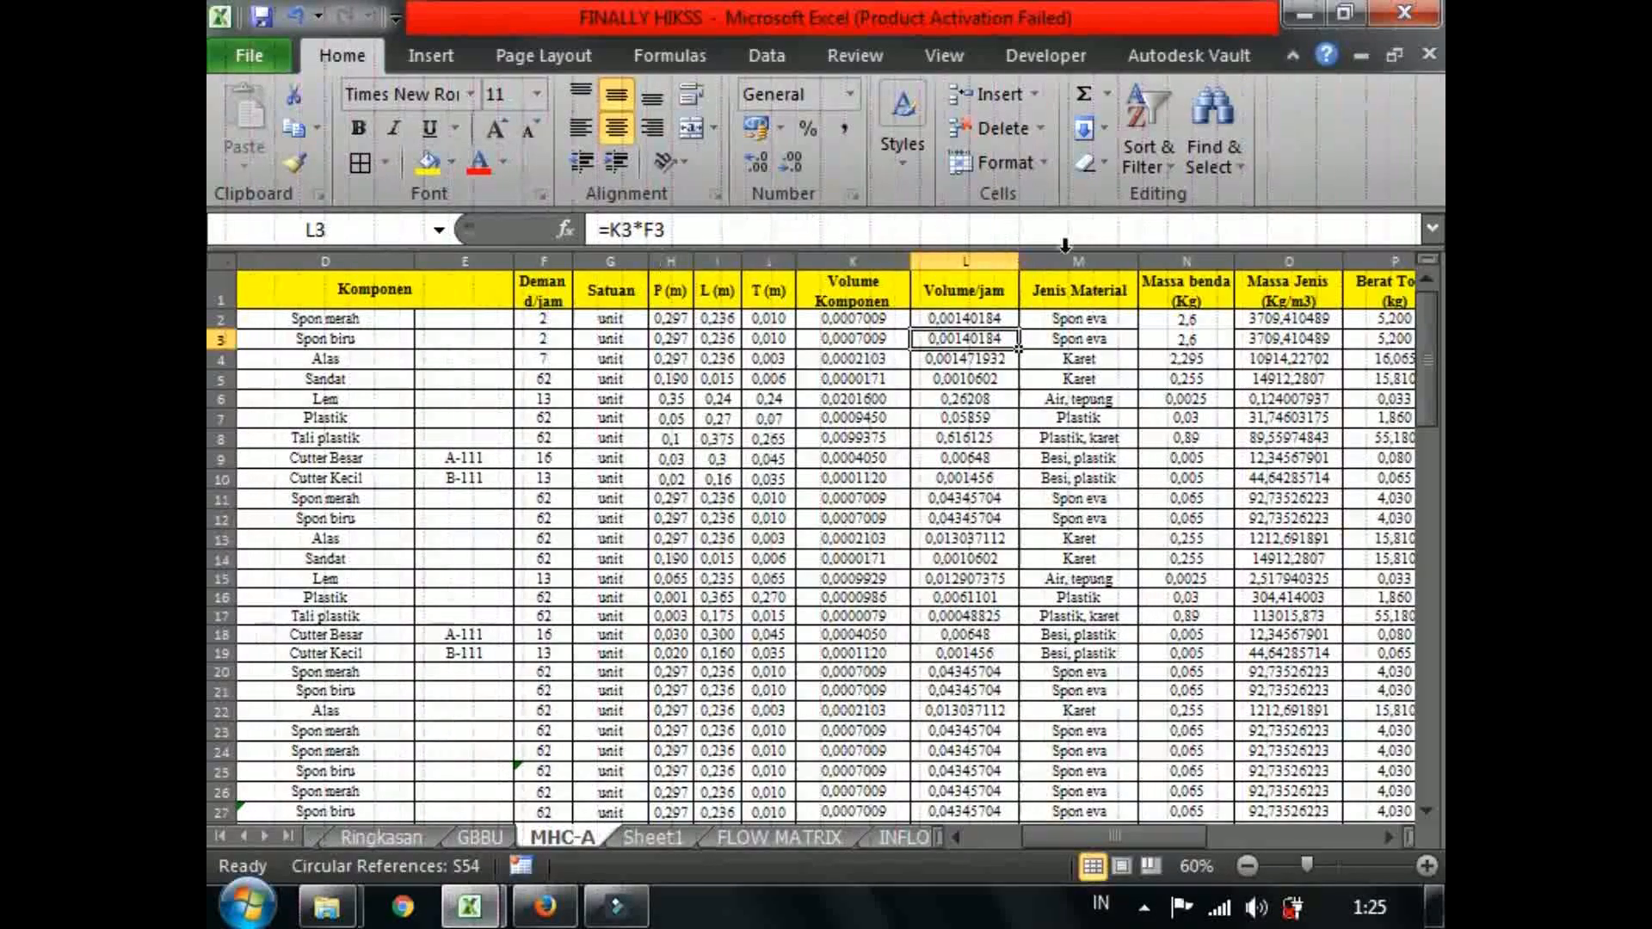
pyautogui.click(1073, 319)
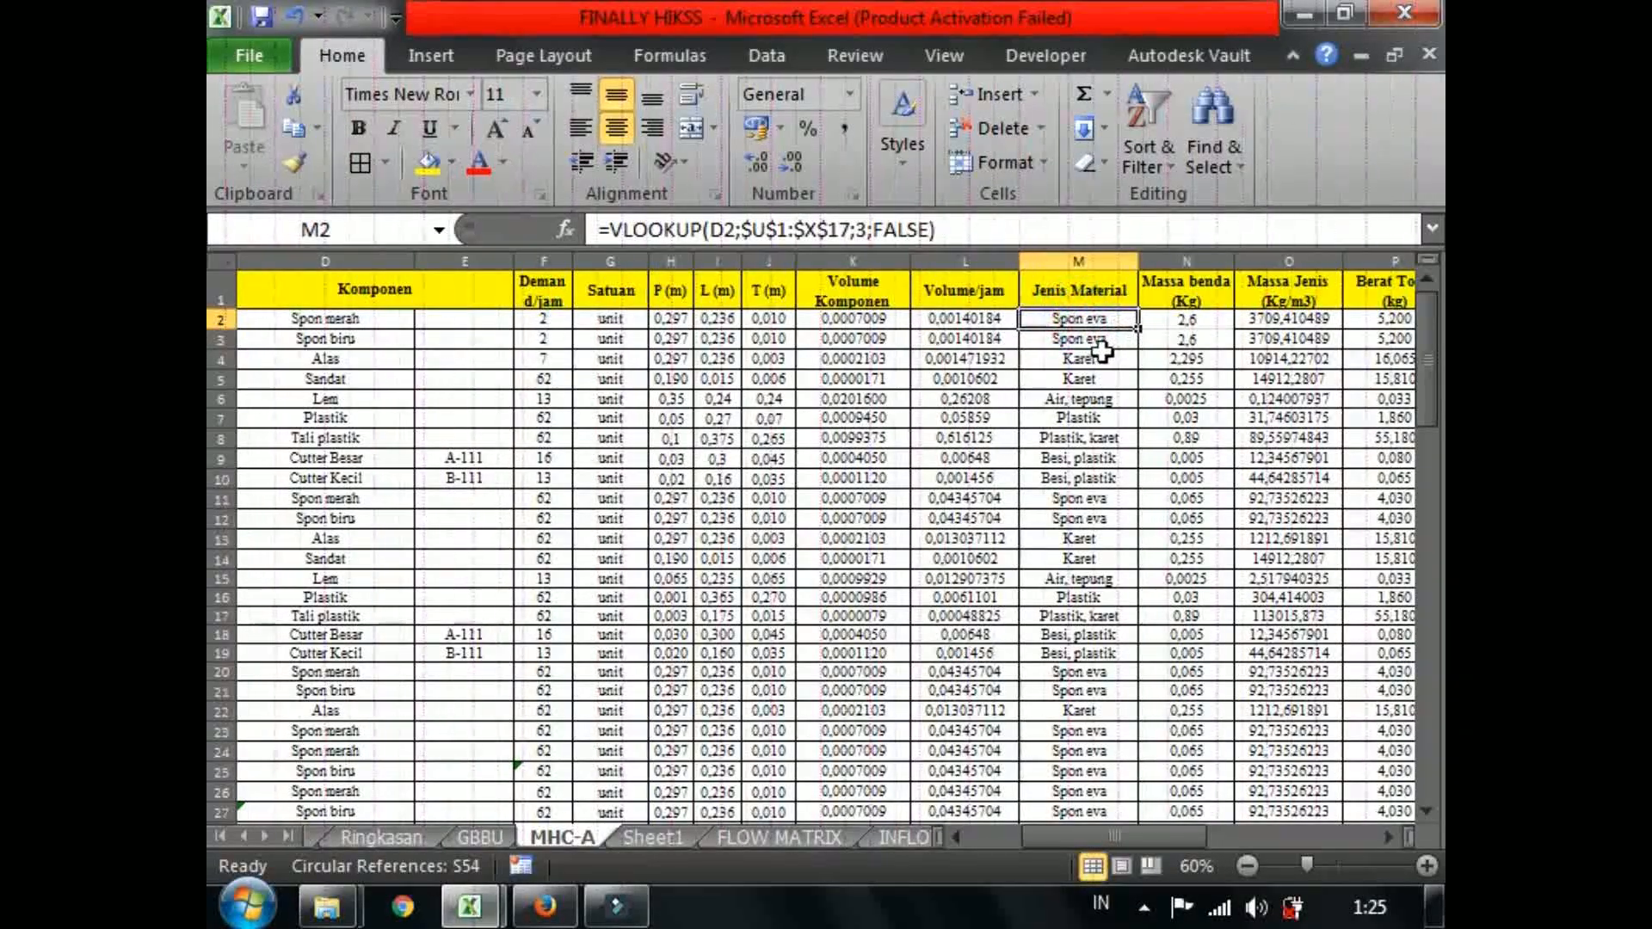
pyautogui.click(376, 401)
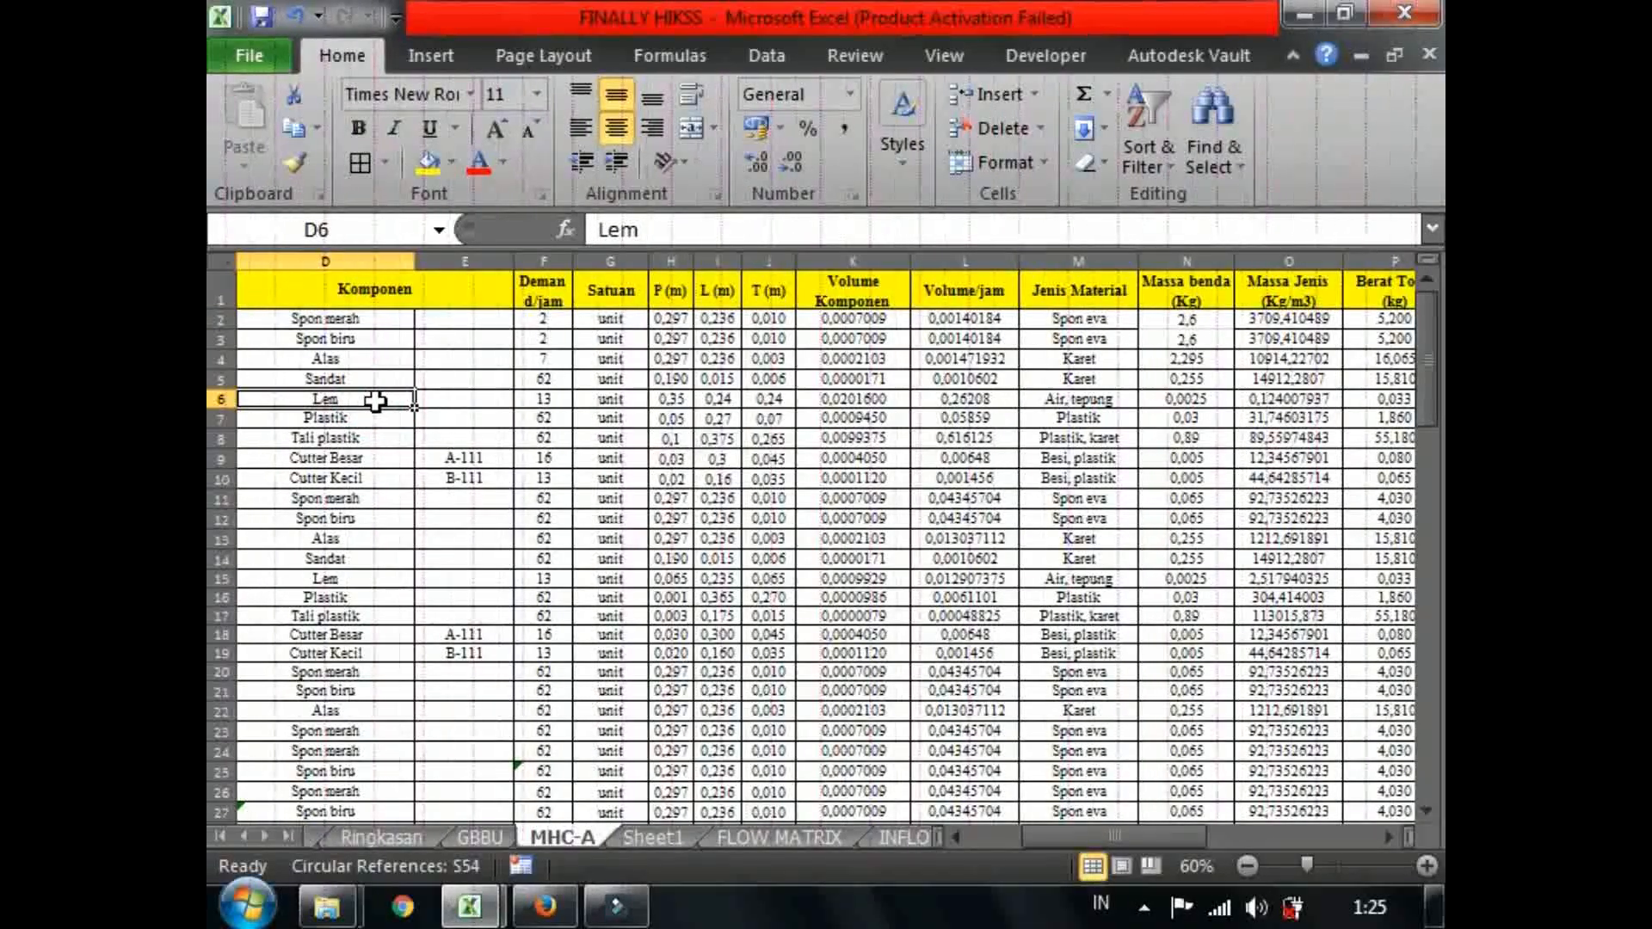
pyautogui.click(1106, 398)
pyautogui.click(1107, 418)
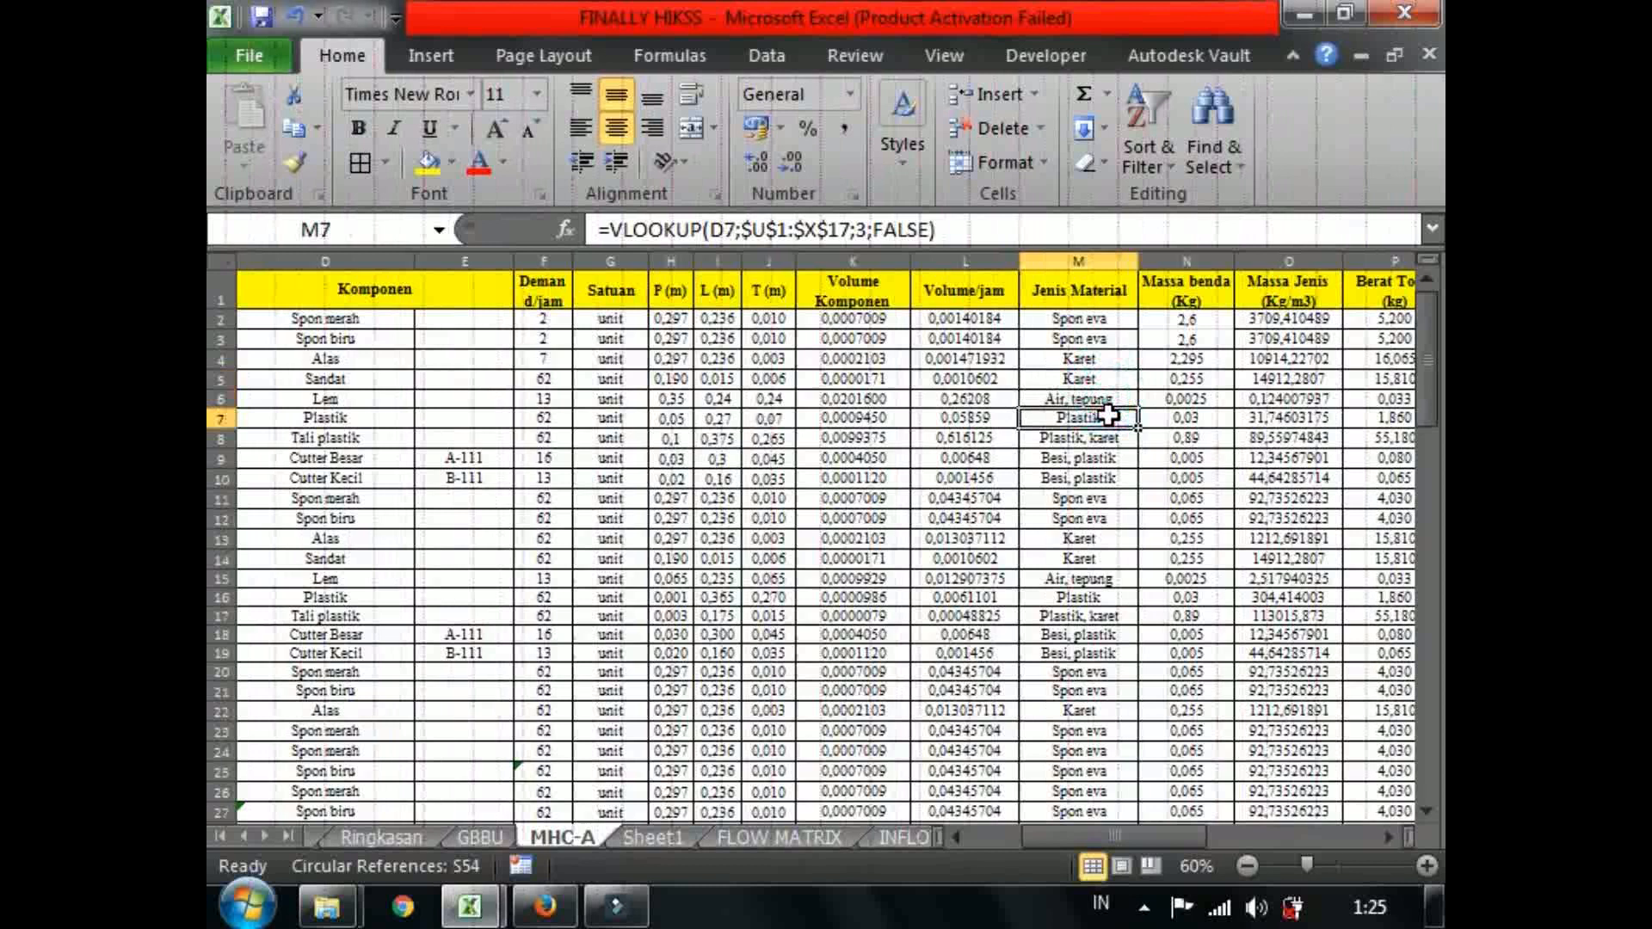
pyautogui.click(1108, 458)
pyautogui.click(1089, 578)
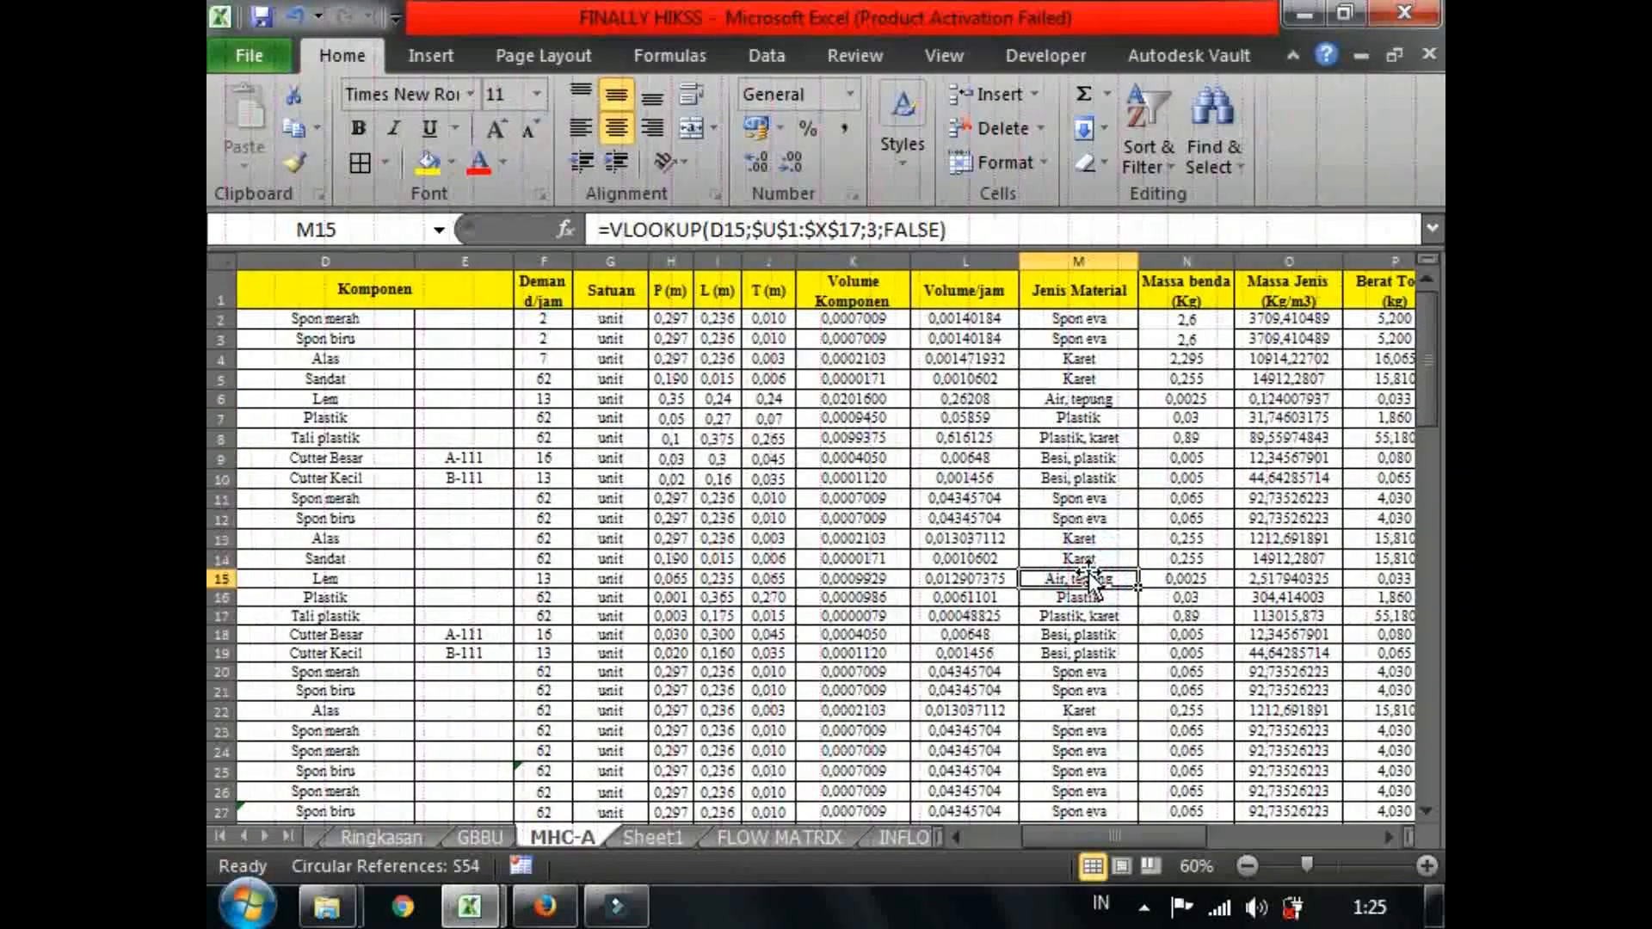
# Compare the Massa benda formulas of Alas, Lem and Cutter Besar in rows 4 to 9.
pyautogui.click(1206, 356)
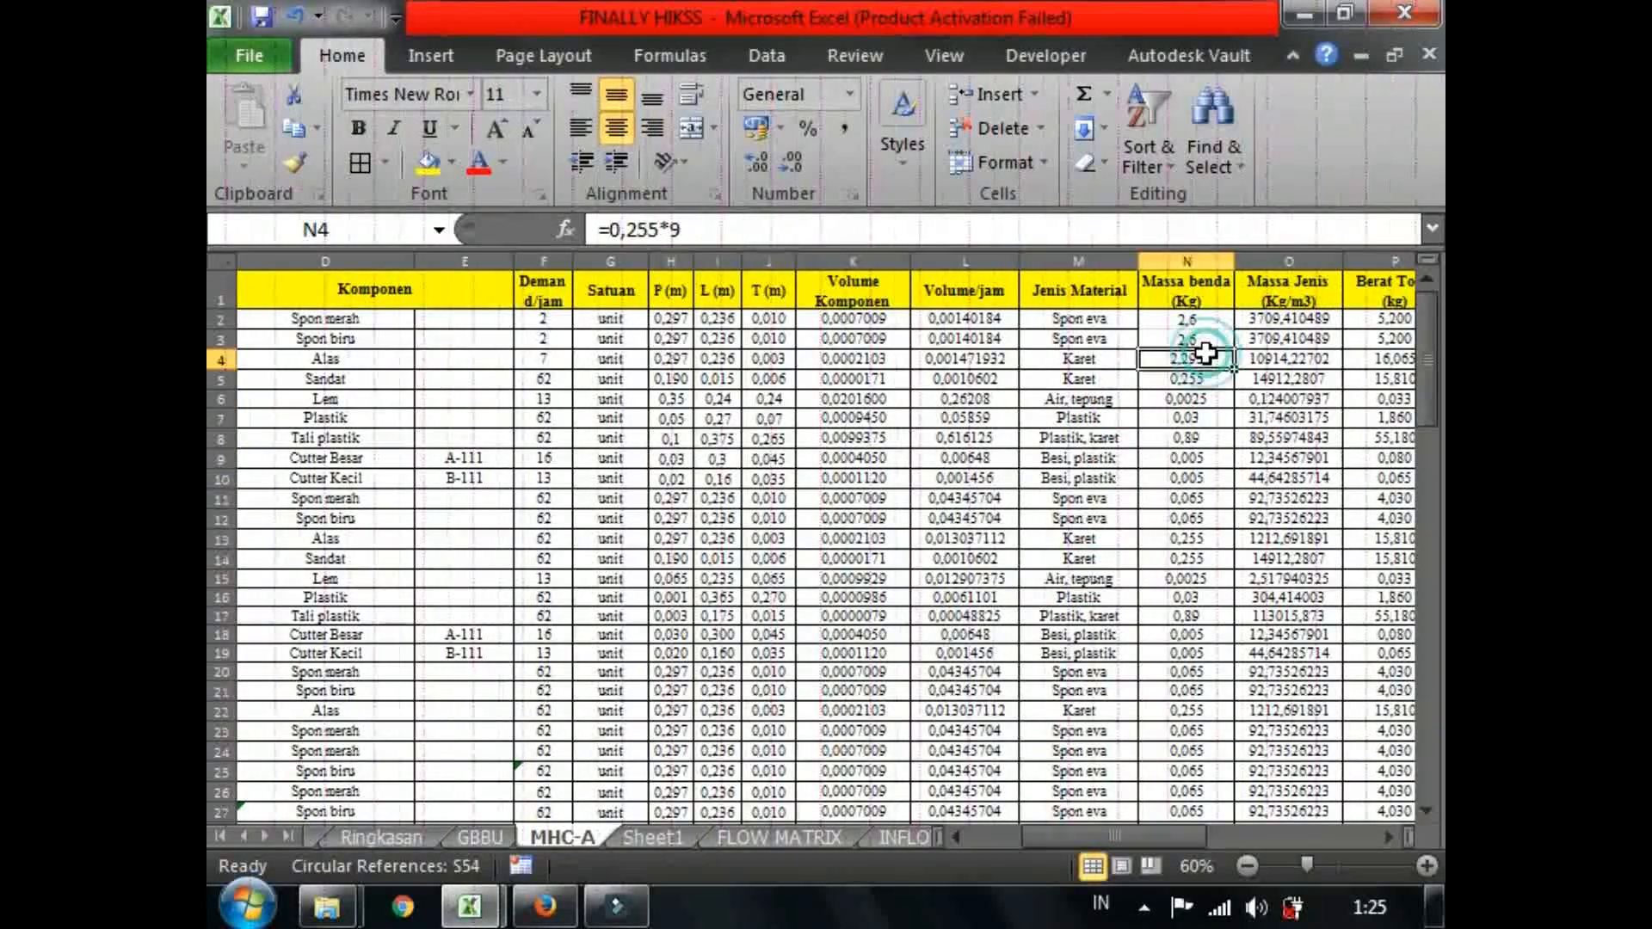
pyautogui.click(1201, 398)
pyautogui.click(1187, 459)
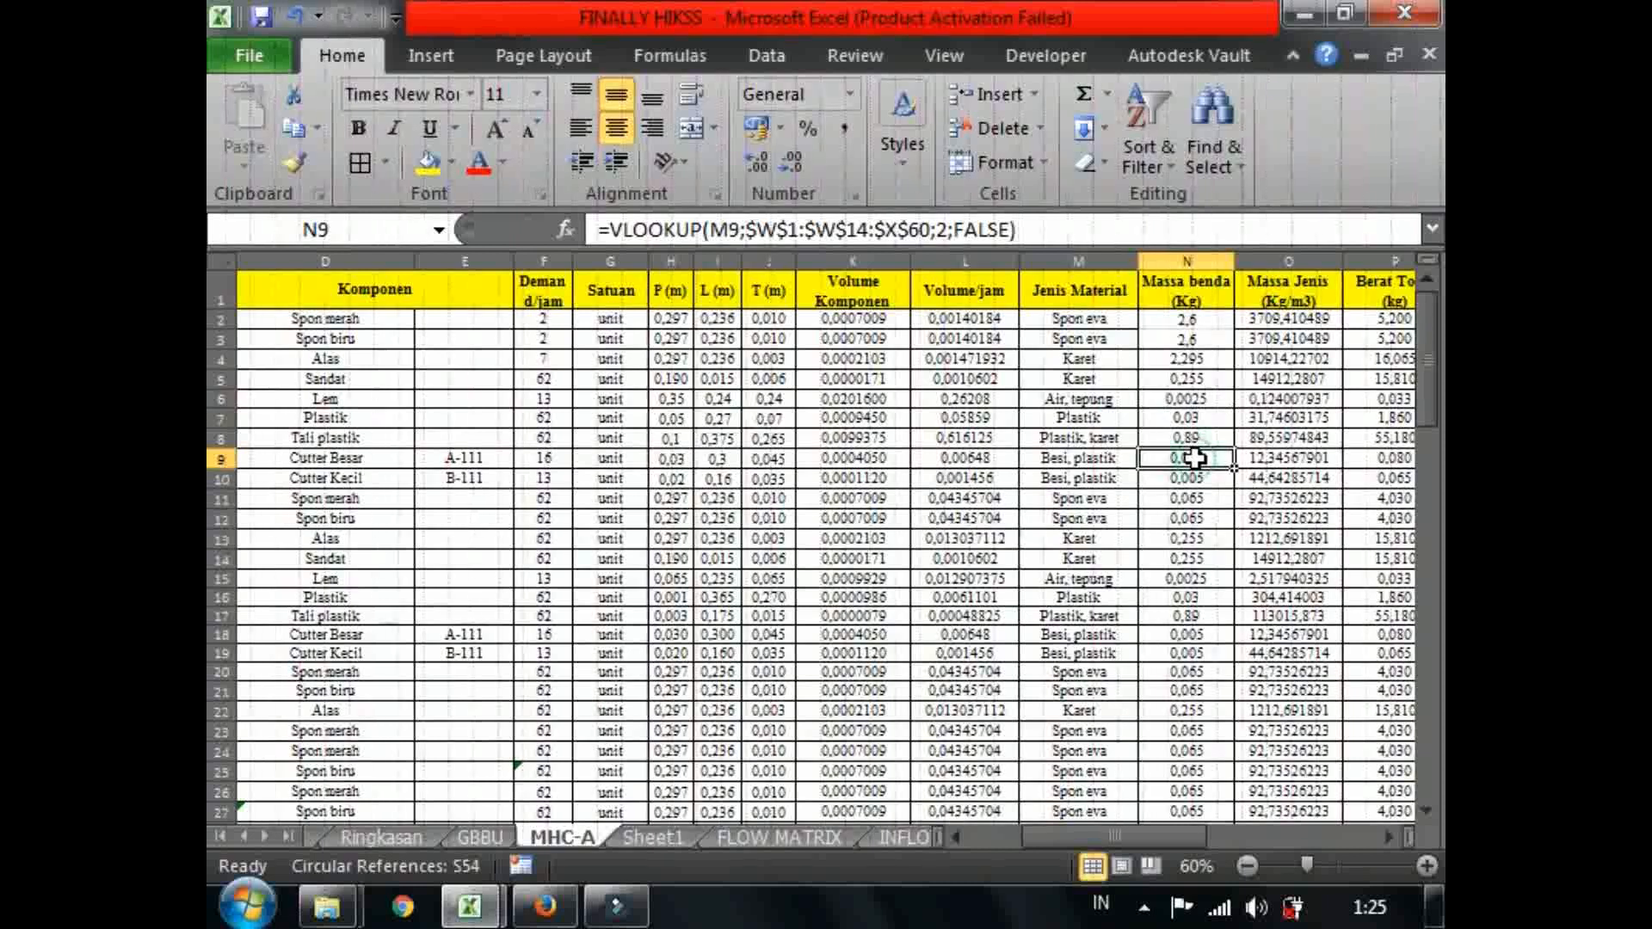
pyautogui.click(1186, 357)
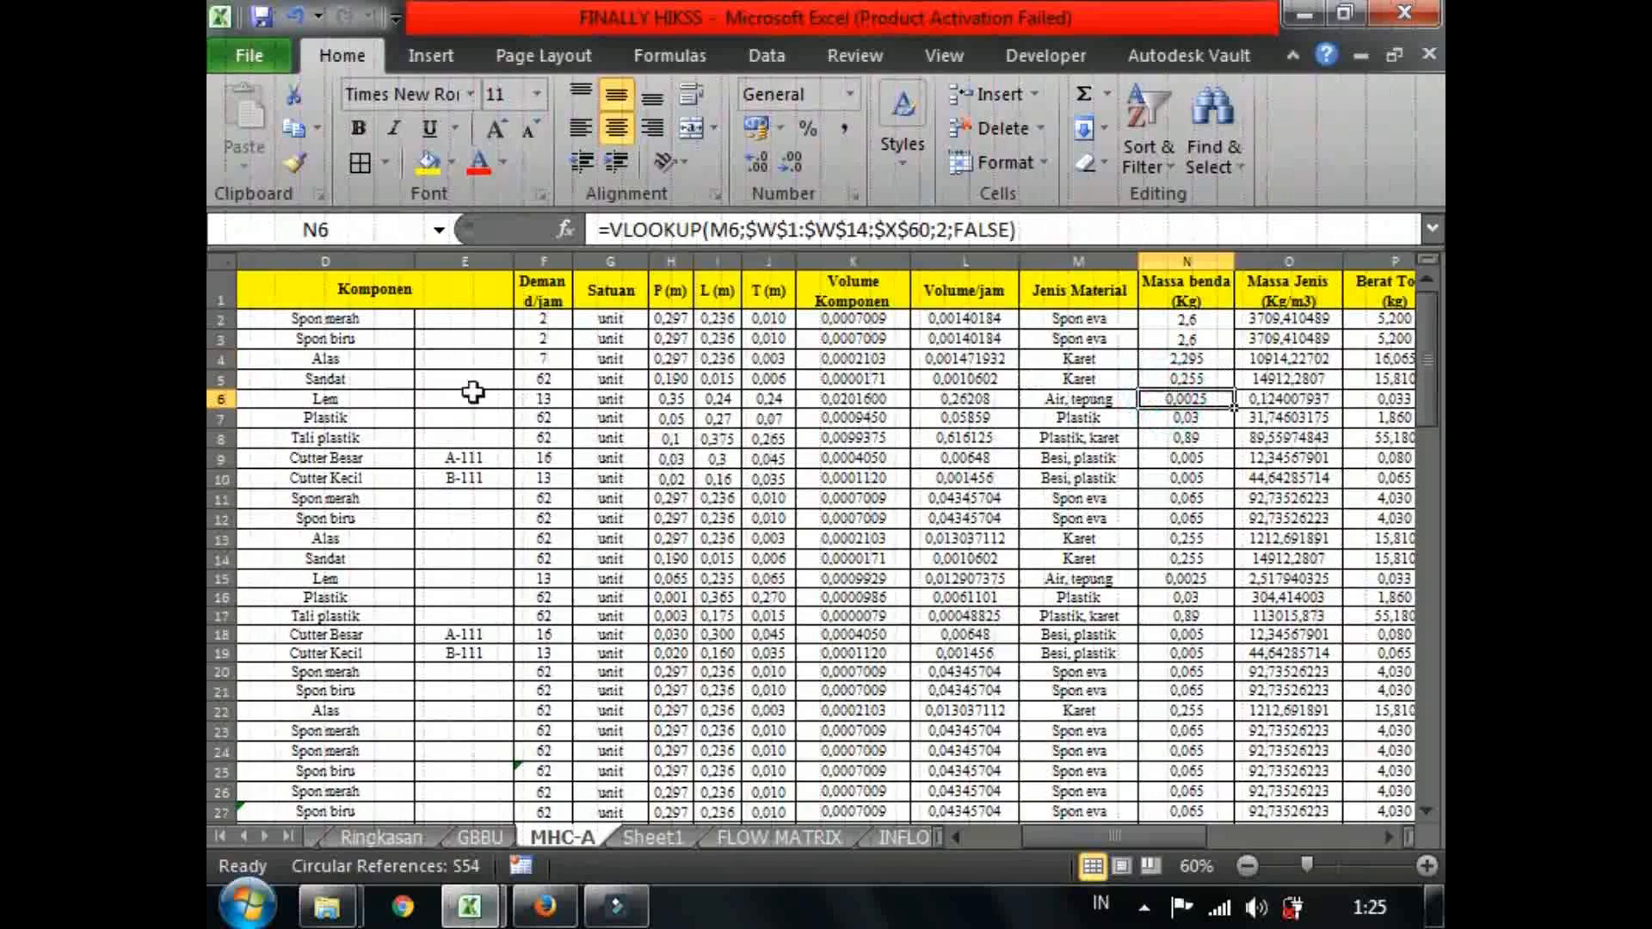
# Relate the Alas component to its Massa benda multiplication formula and compare it with the lookup formula used for Sandat.
pyautogui.moveTo(365, 356); pyautogui.dragTo(334, 340)
pyautogui.click(356, 356)
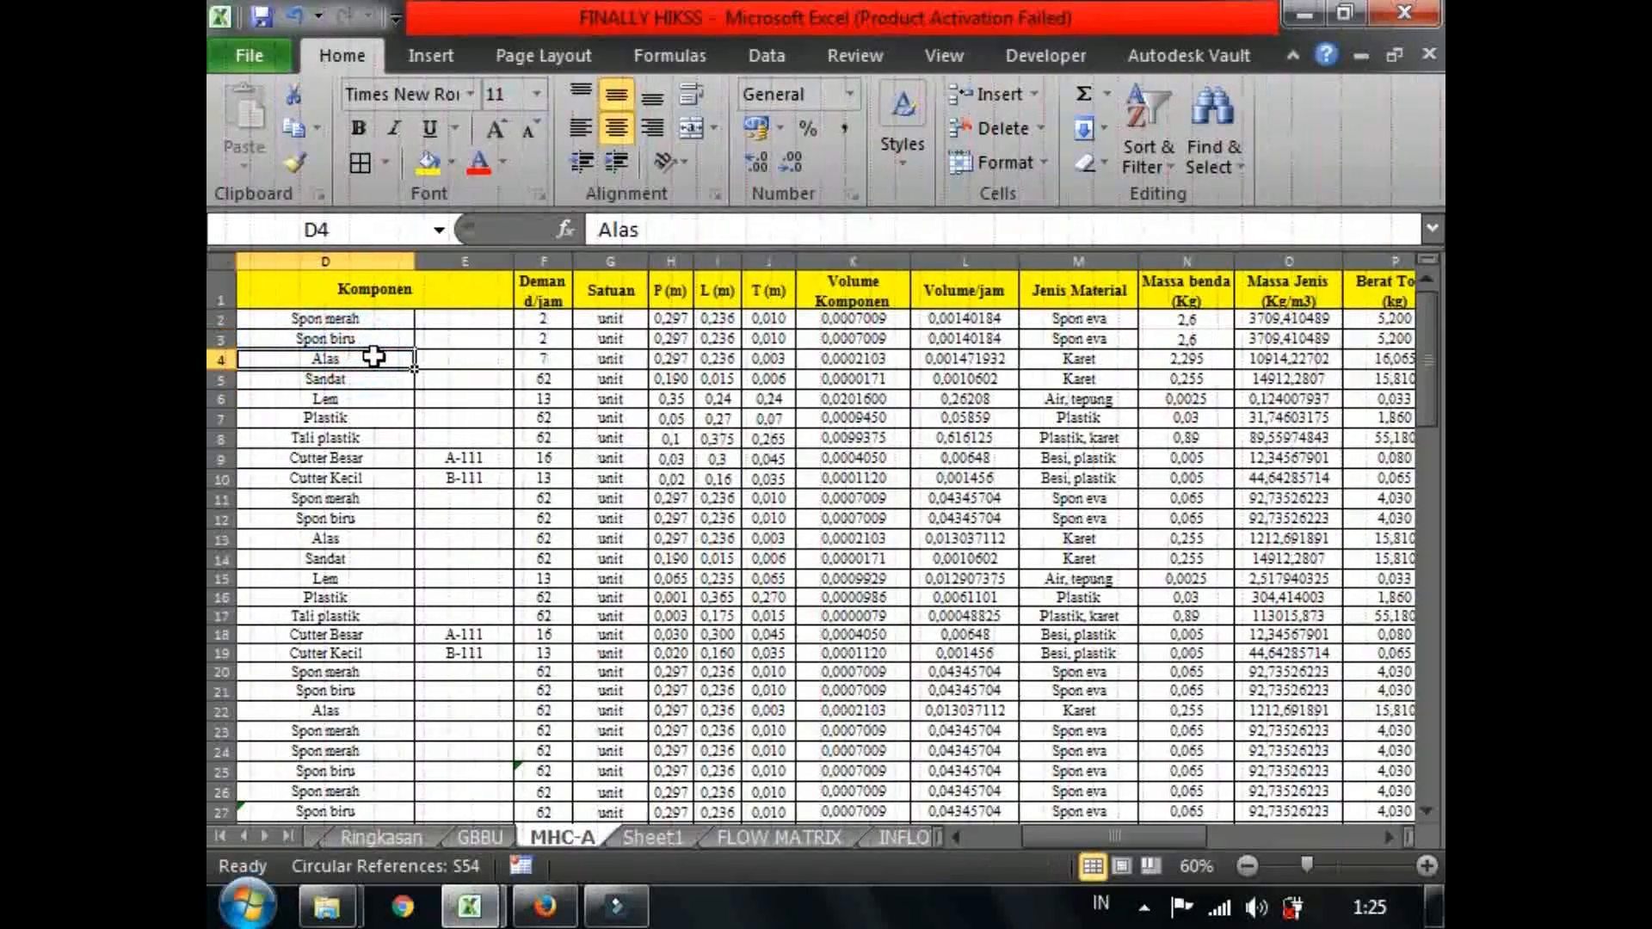
pyautogui.click(1205, 384)
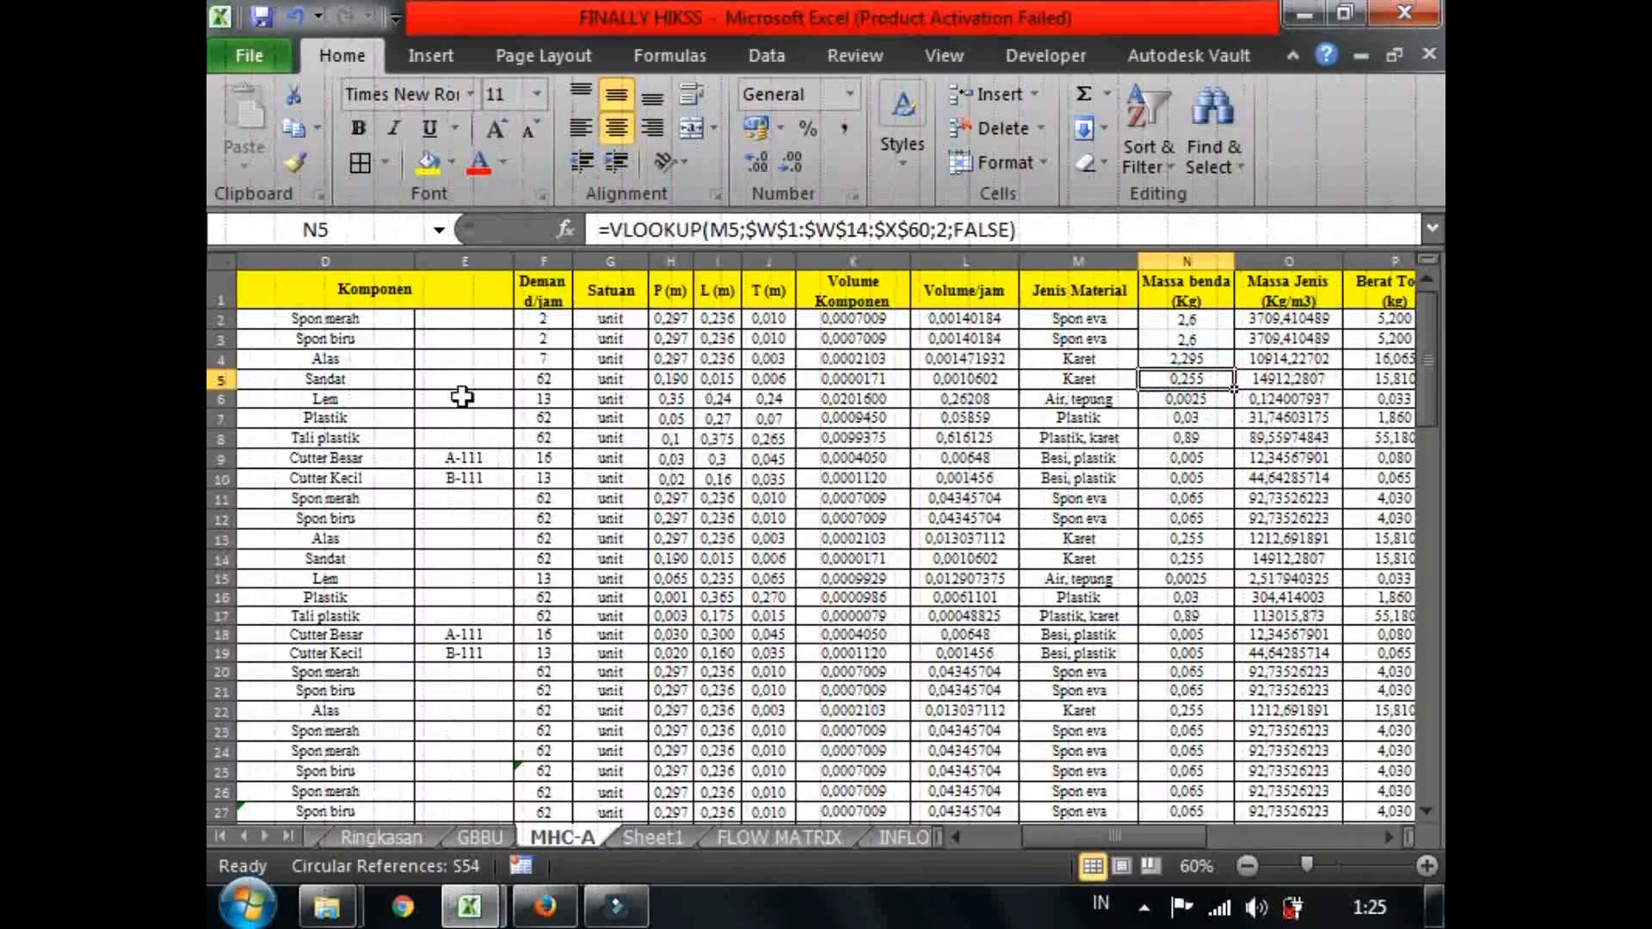
pyautogui.click(323, 362)
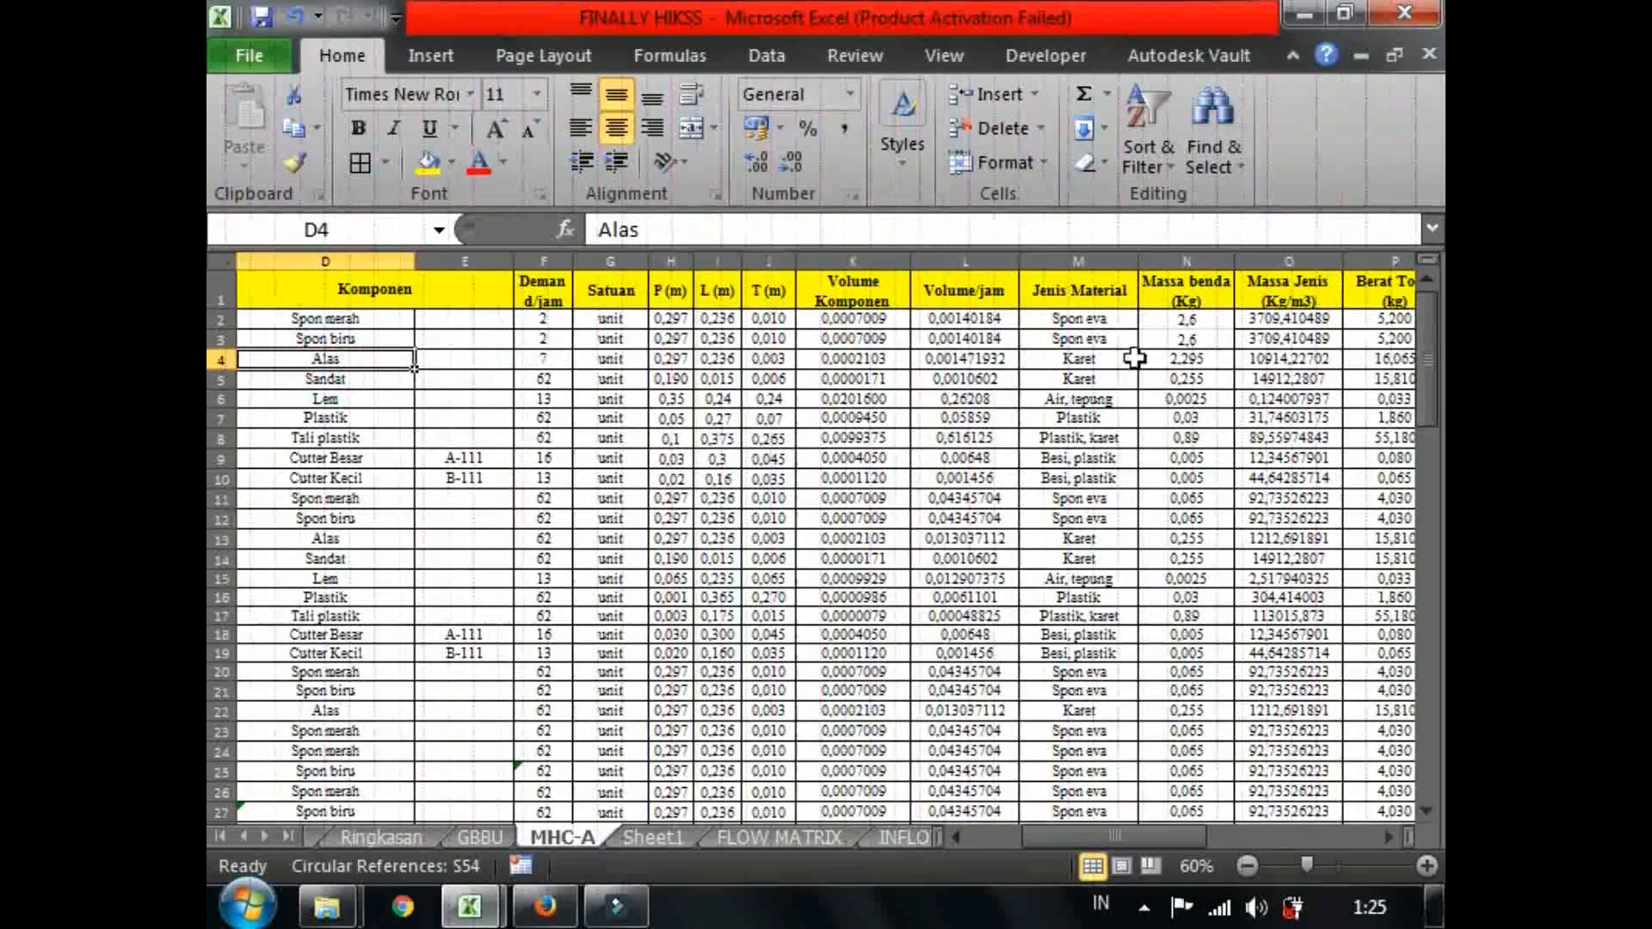
pyautogui.click(1212, 358)
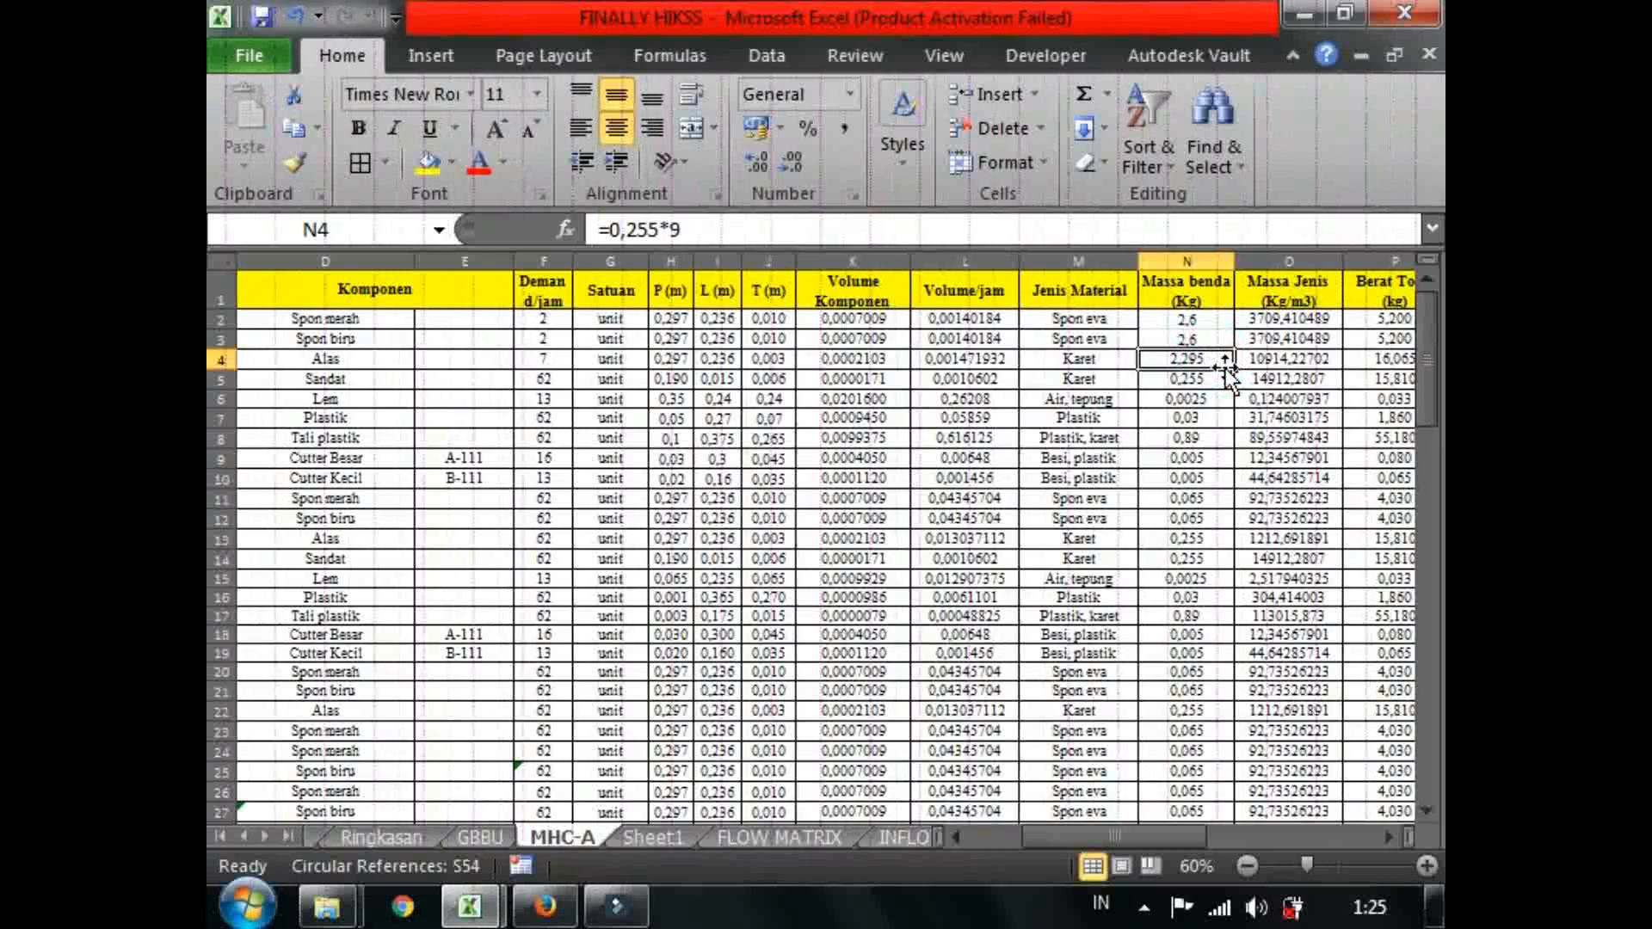
pyautogui.click(1088, 221)
pyautogui.press('Return')
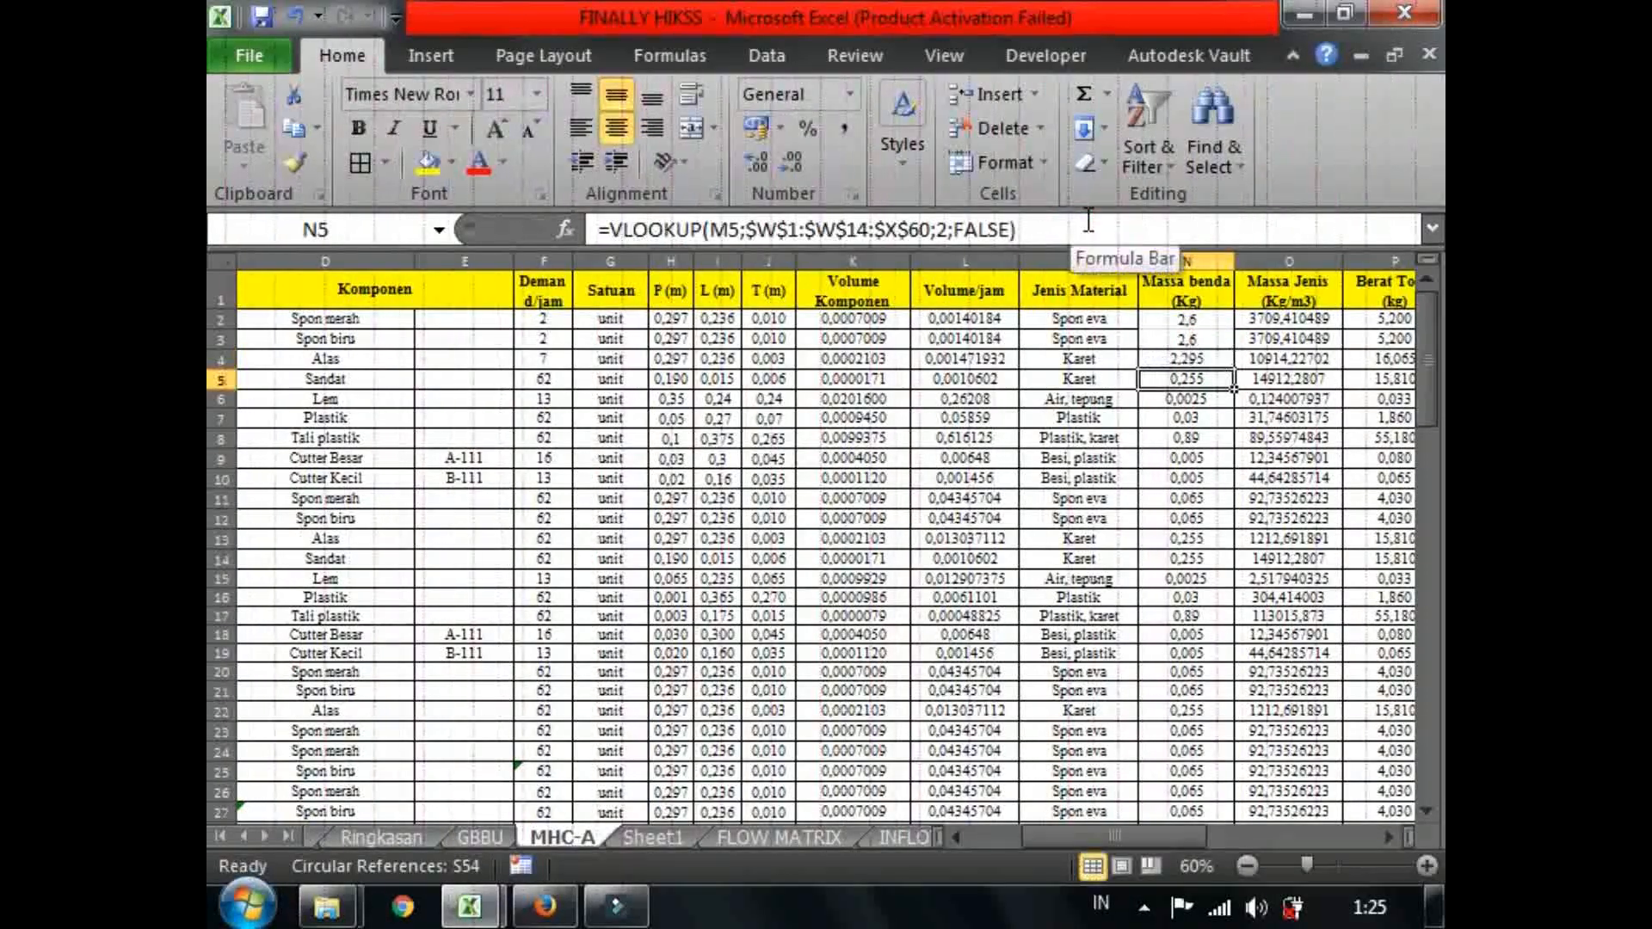
# Check the Massa benda lookup formulas of Plastik, Cutter Kecil and Spon biru in rows 7, 10 and 12.
pyautogui.click(1193, 417)
pyautogui.click(1188, 478)
pyautogui.click(1189, 521)
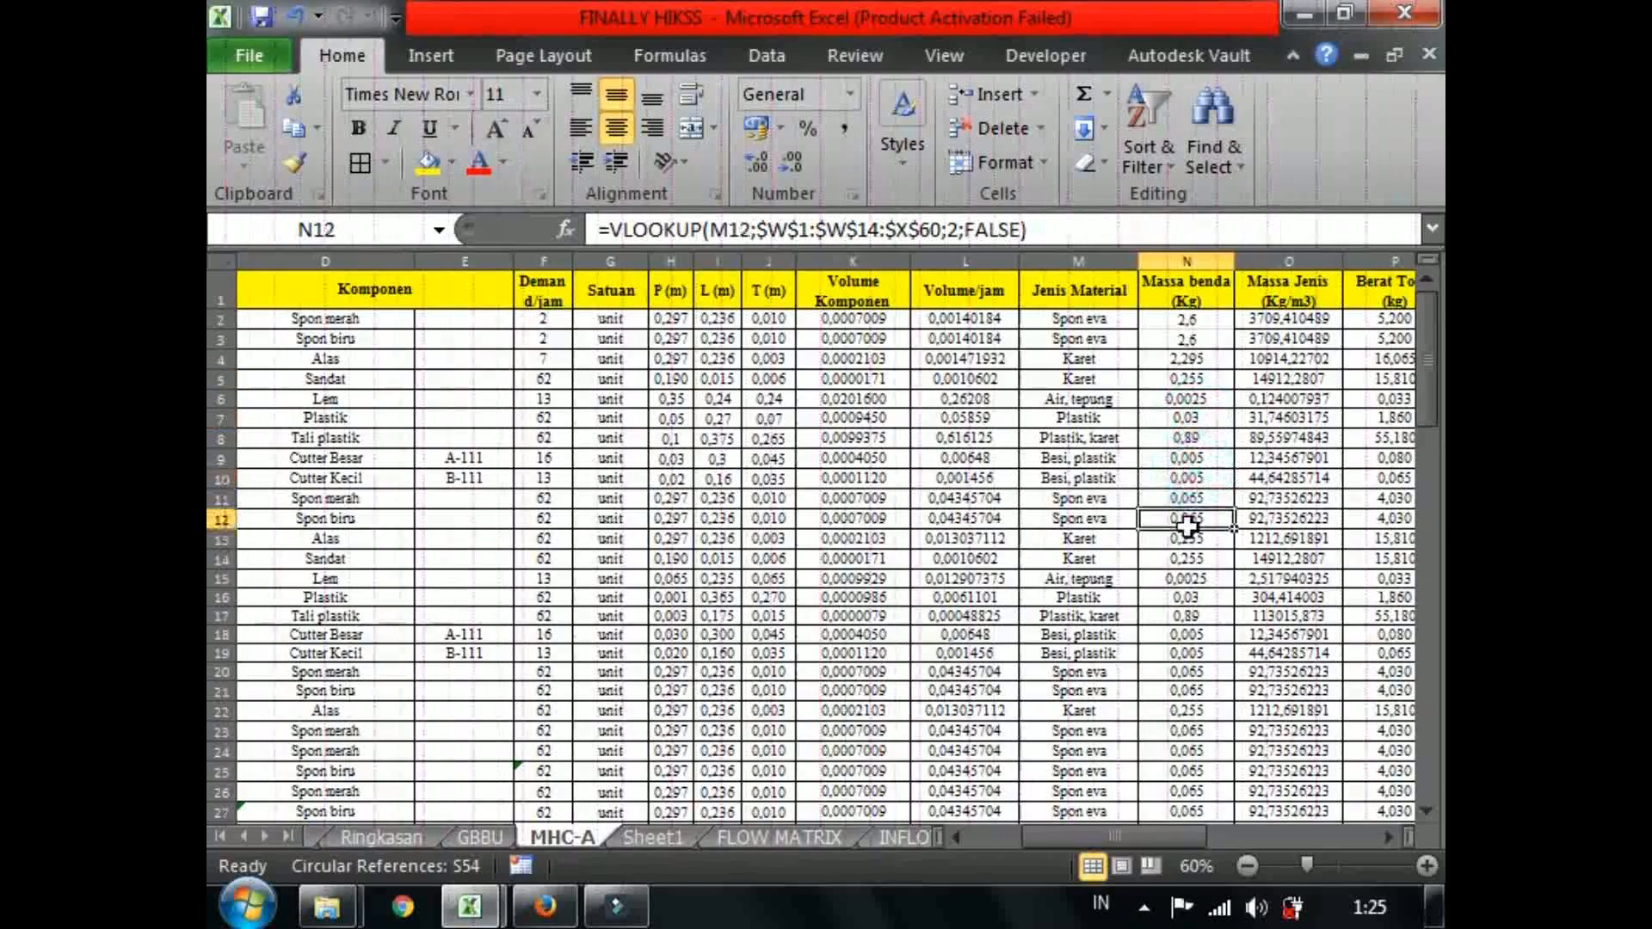
# Examine the Massa Jenis formula in row 2, tracing its Massa benda and Volume Komponen references.
pyautogui.moveTo(1081, 833); pyautogui.dragTo(1114, 833)
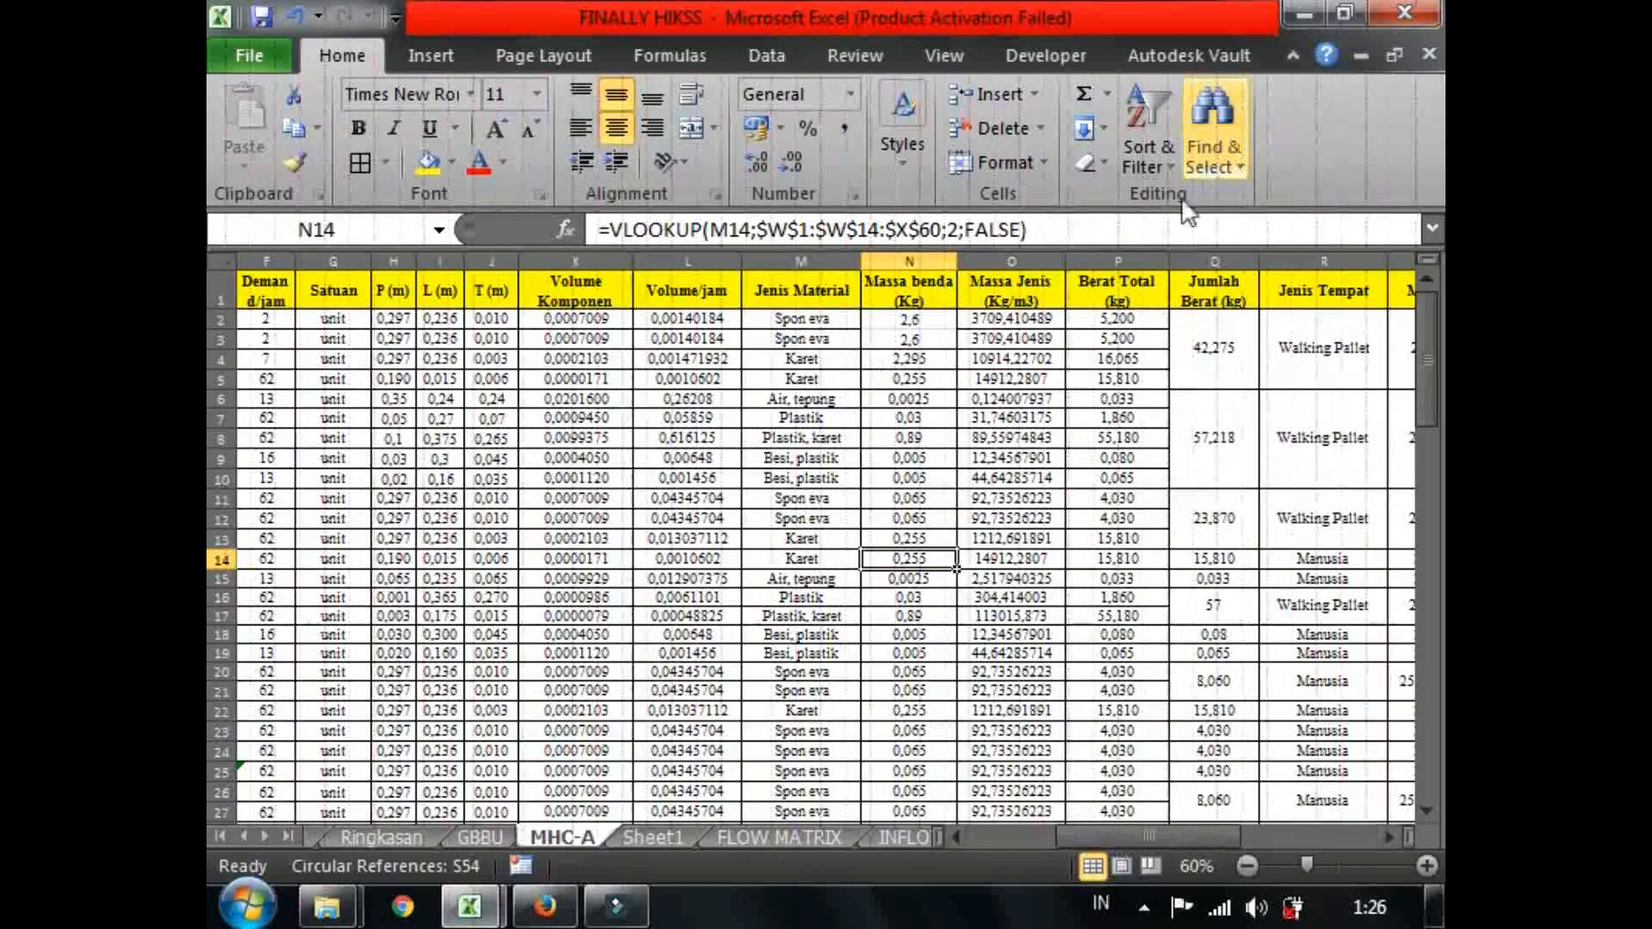
pyautogui.click(1019, 318)
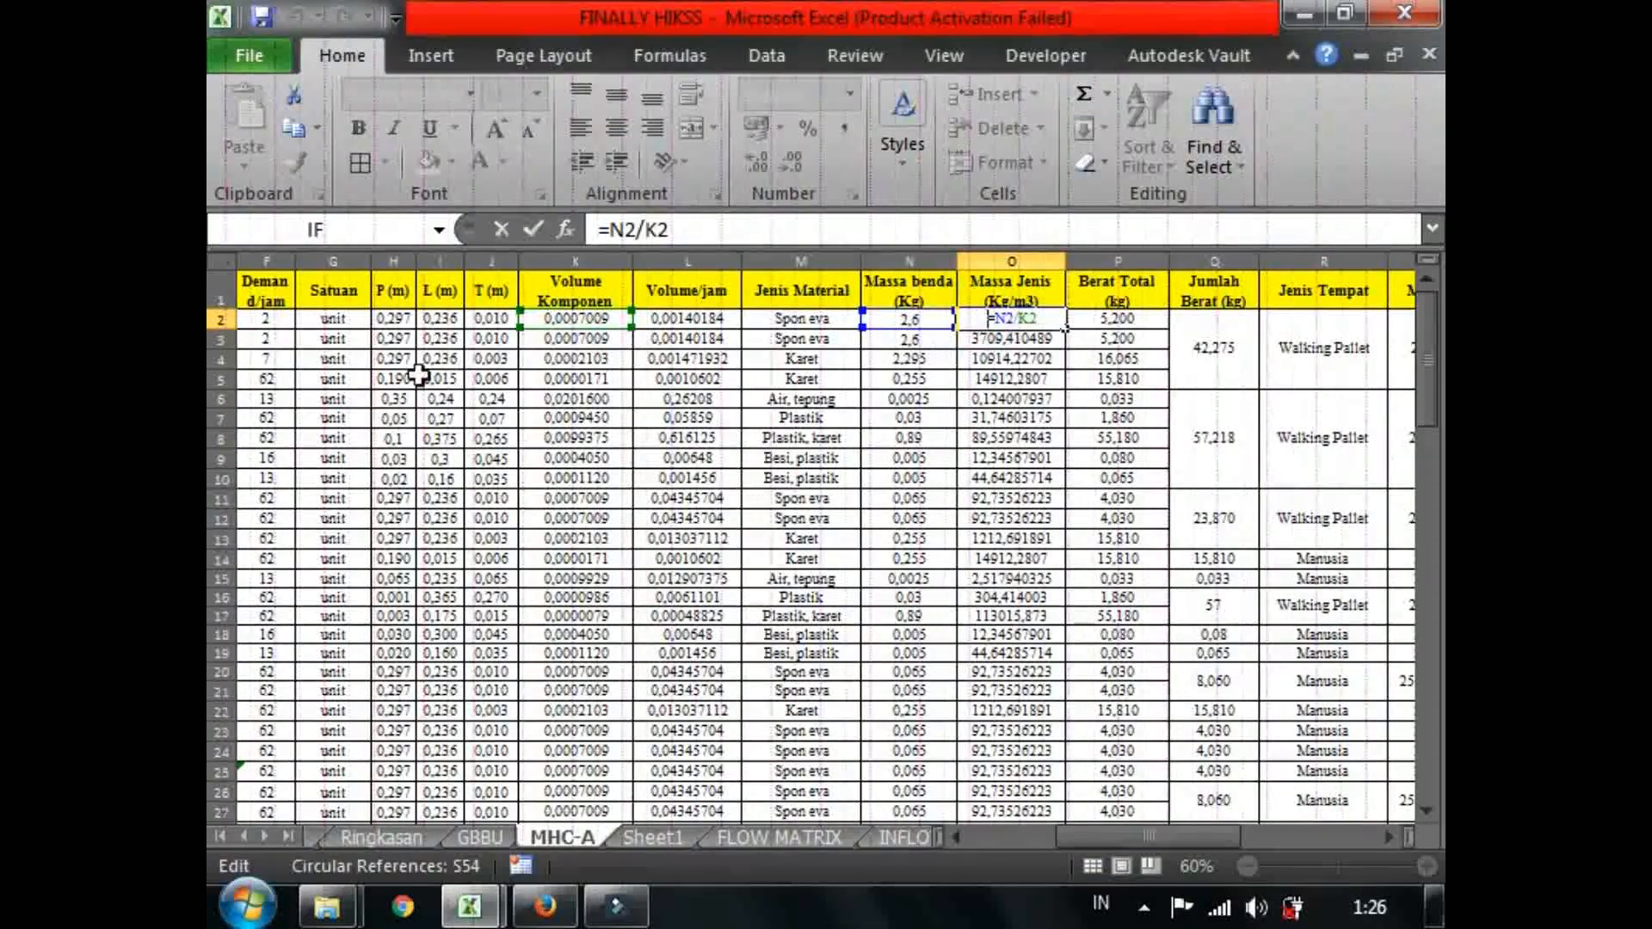
pyautogui.press('Return')
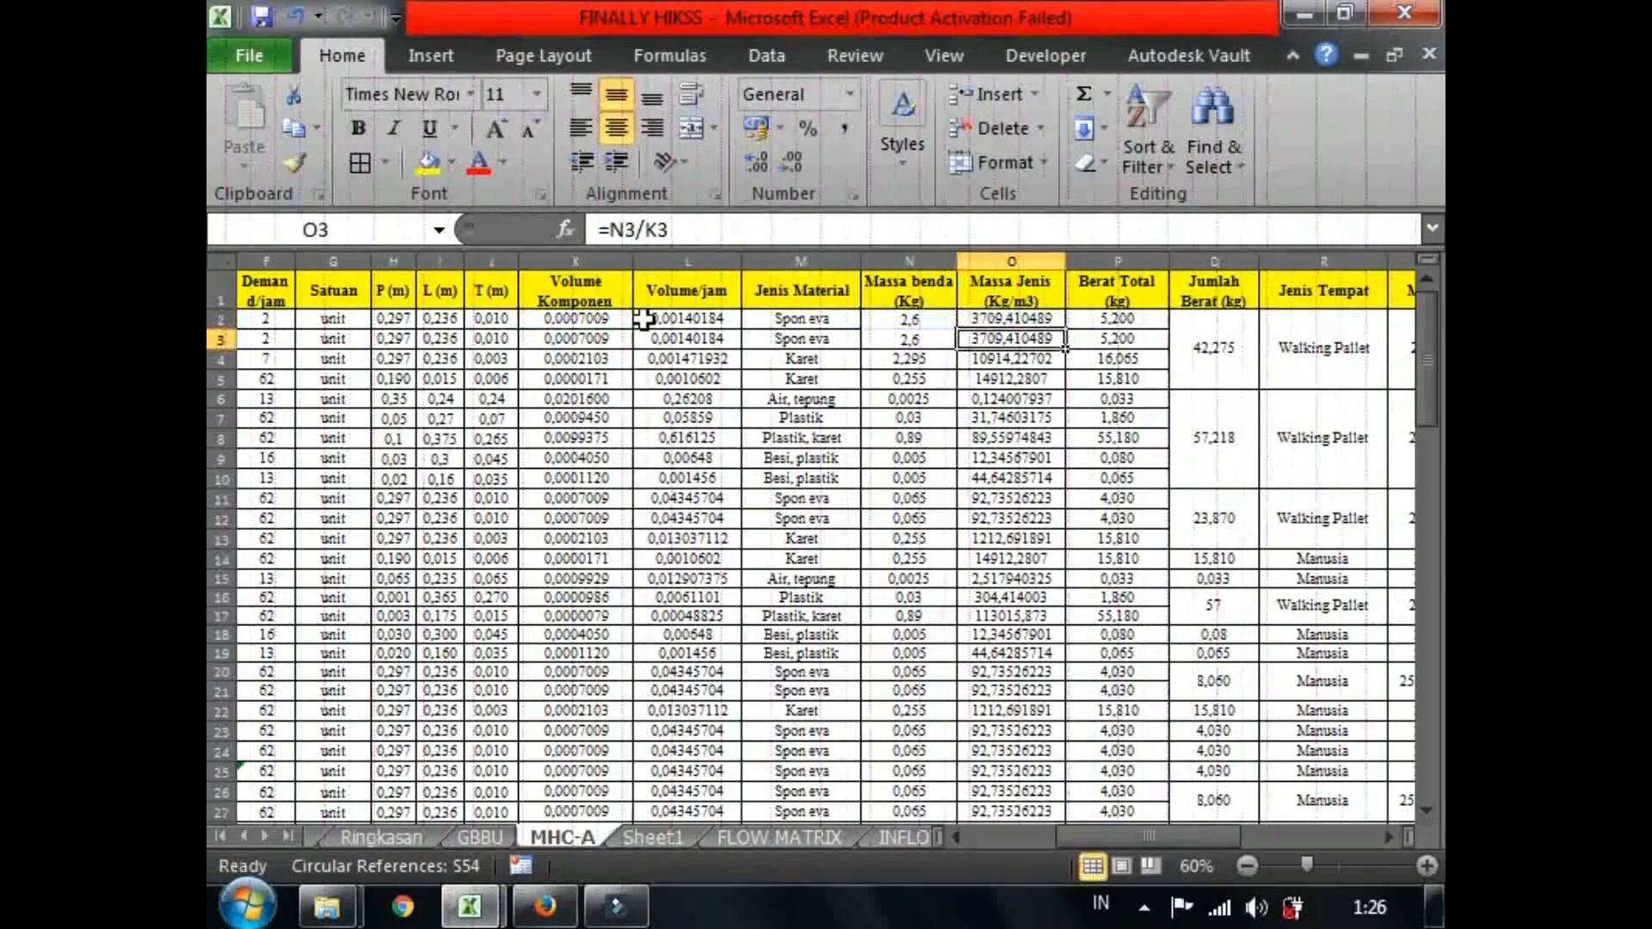
pyautogui.click(1054, 317)
# Examine the Berat Total formula in row 2, tracing its Volume/jam and Massa Jenis references.
pyautogui.click(1130, 318)
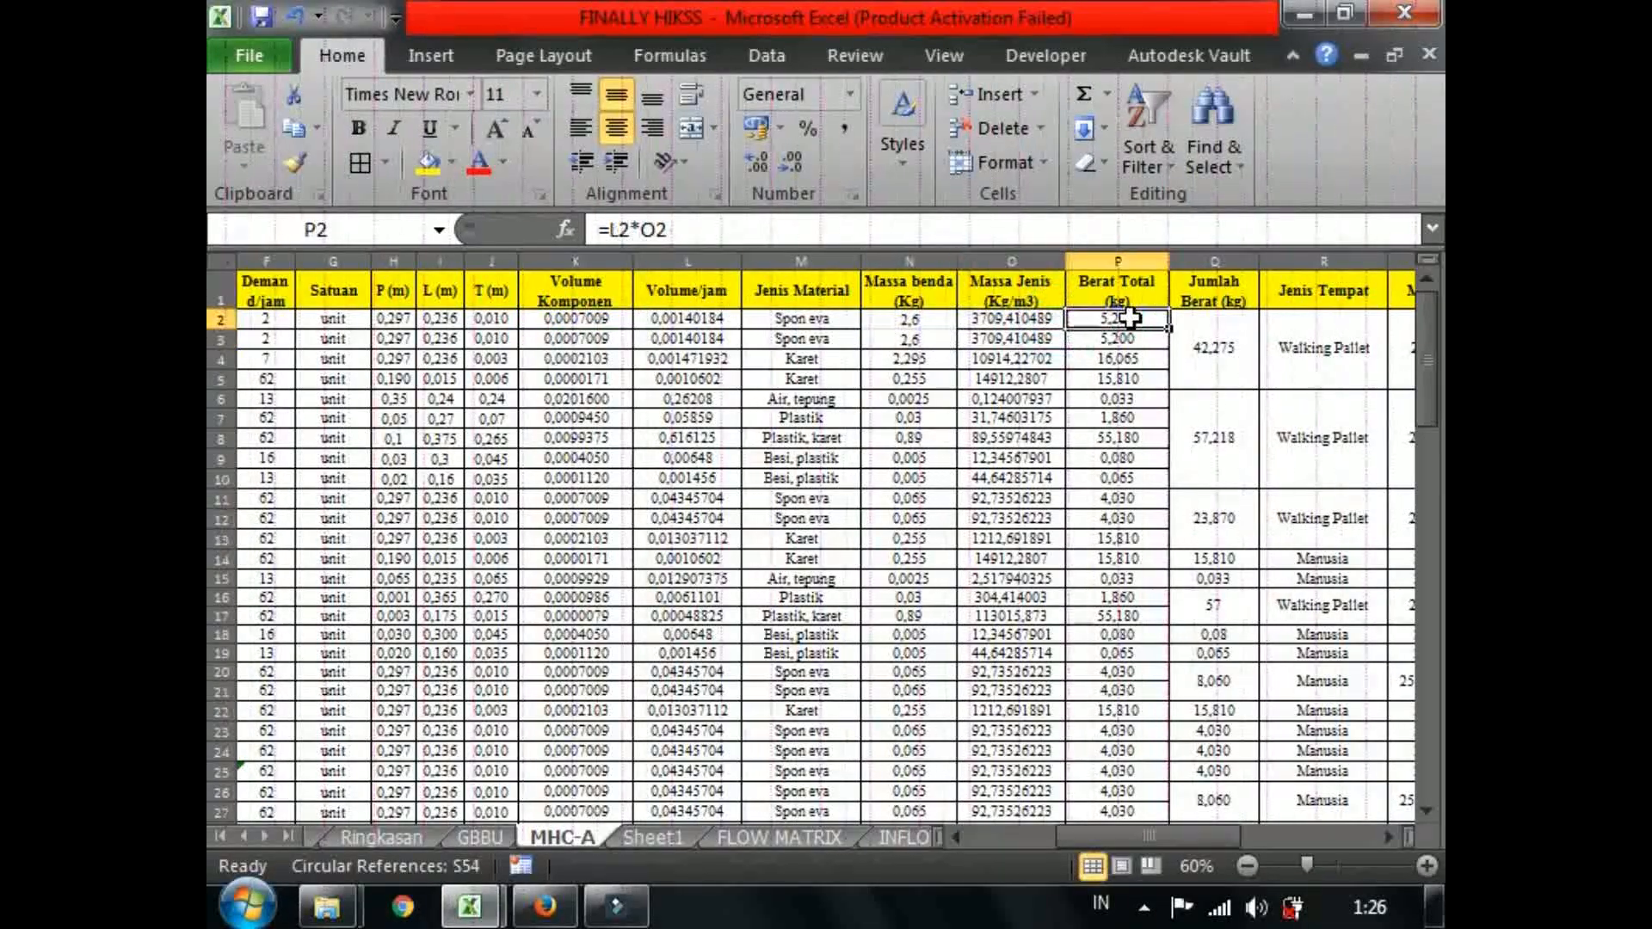
pyautogui.click(1003, 231)
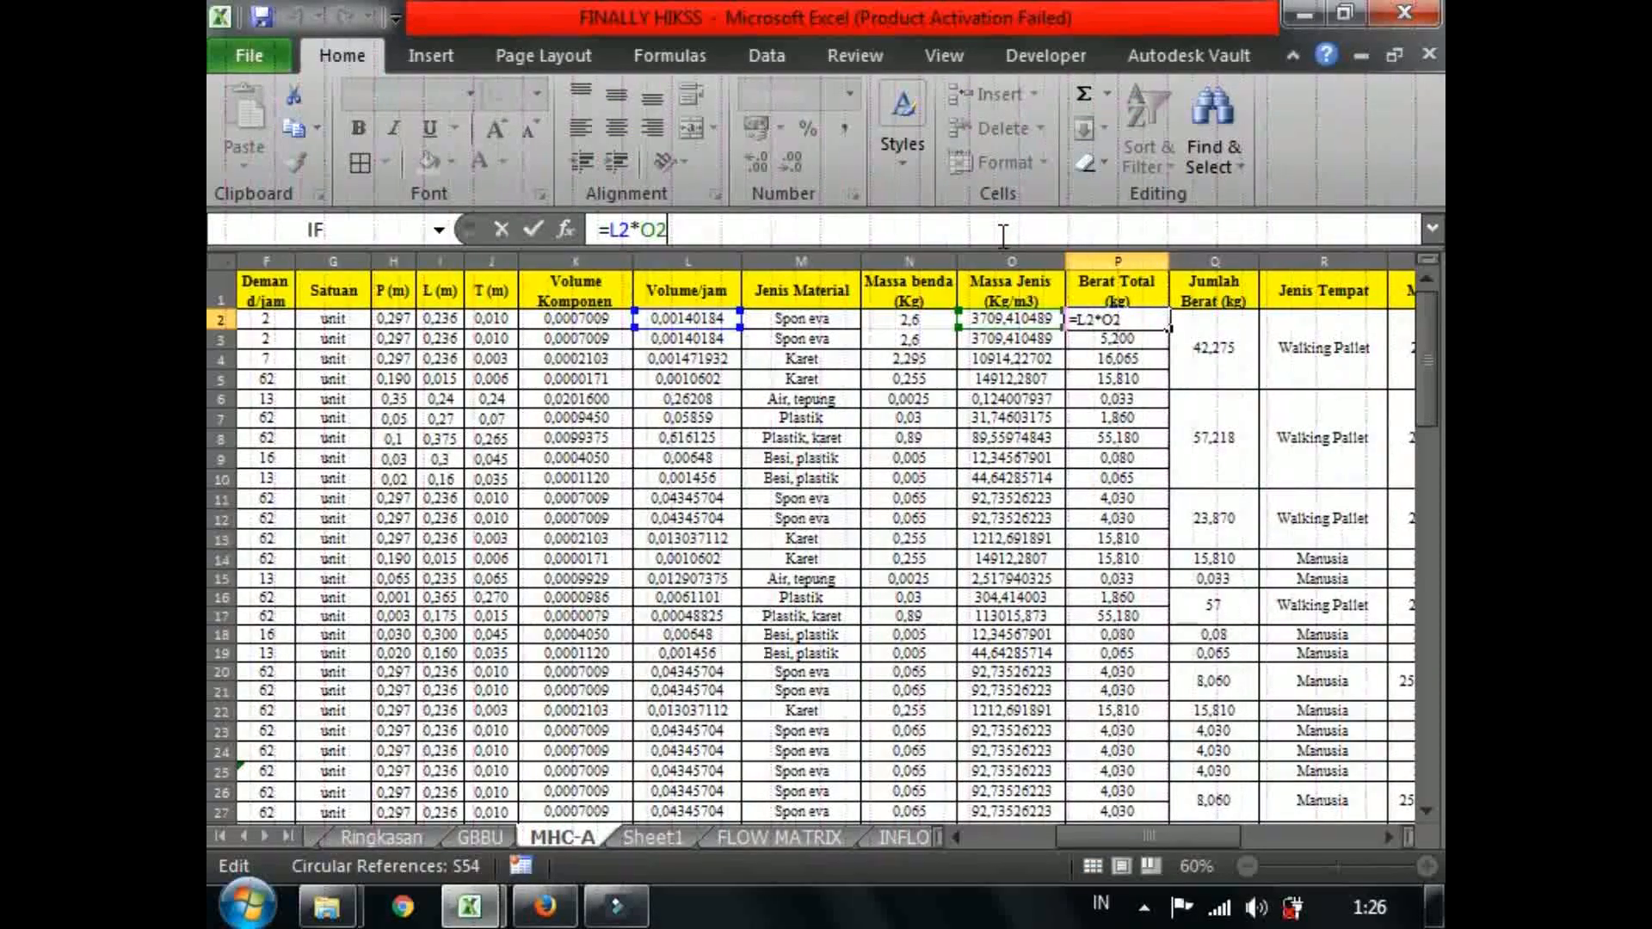
pyautogui.press('Return')
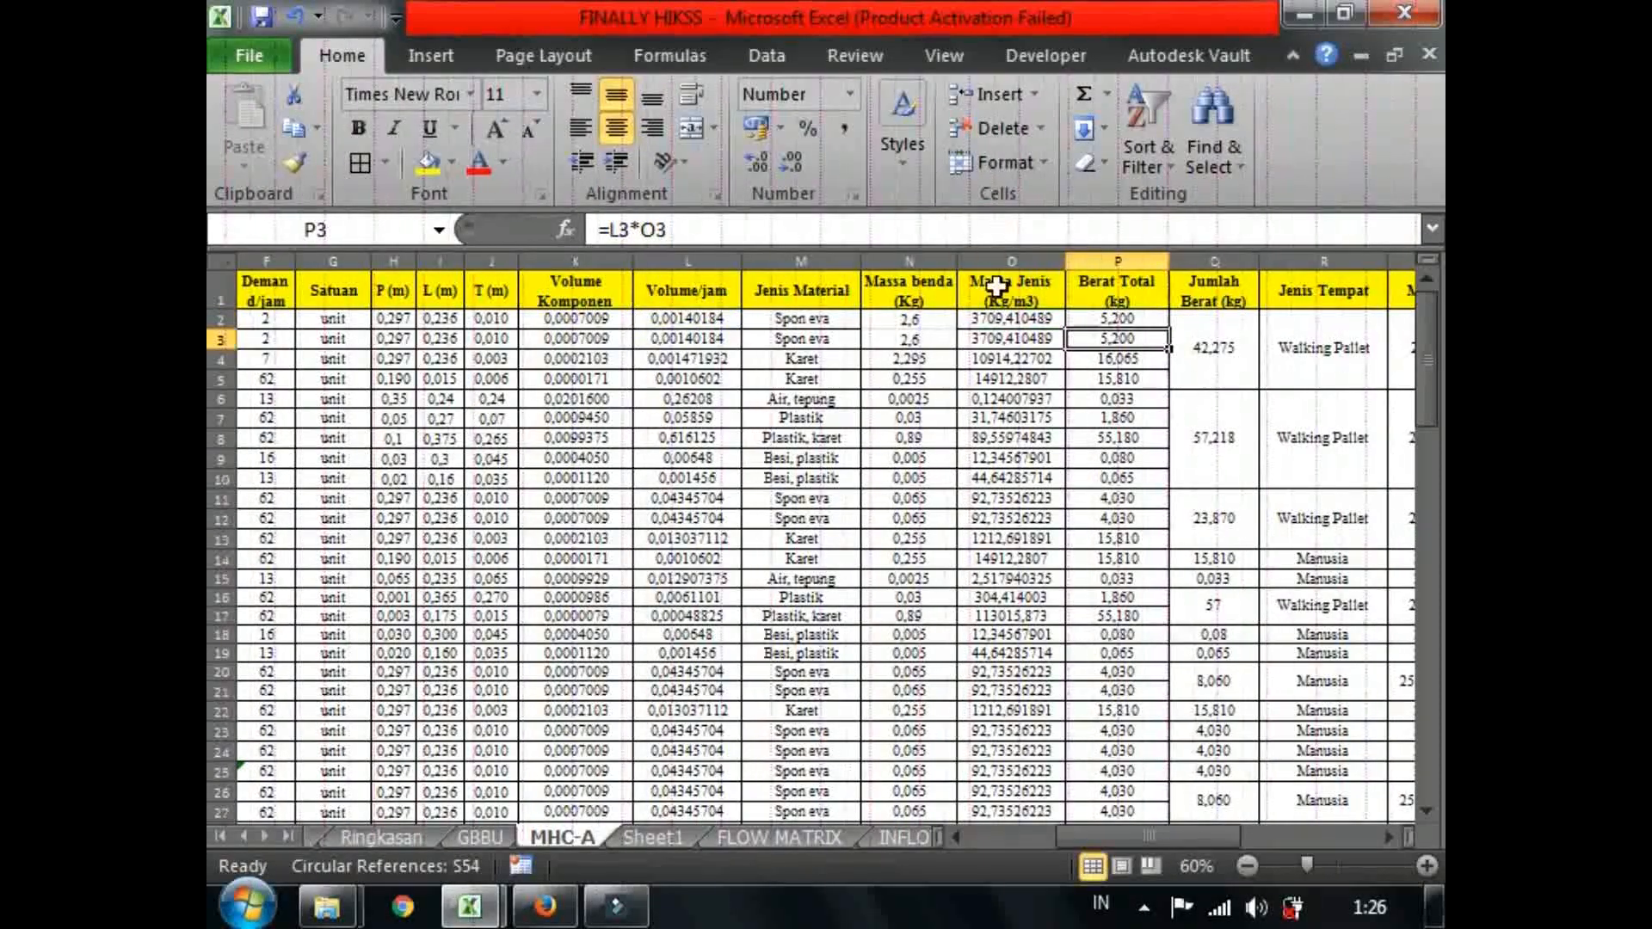
pyautogui.click(1095, 306)
pyautogui.click(1097, 318)
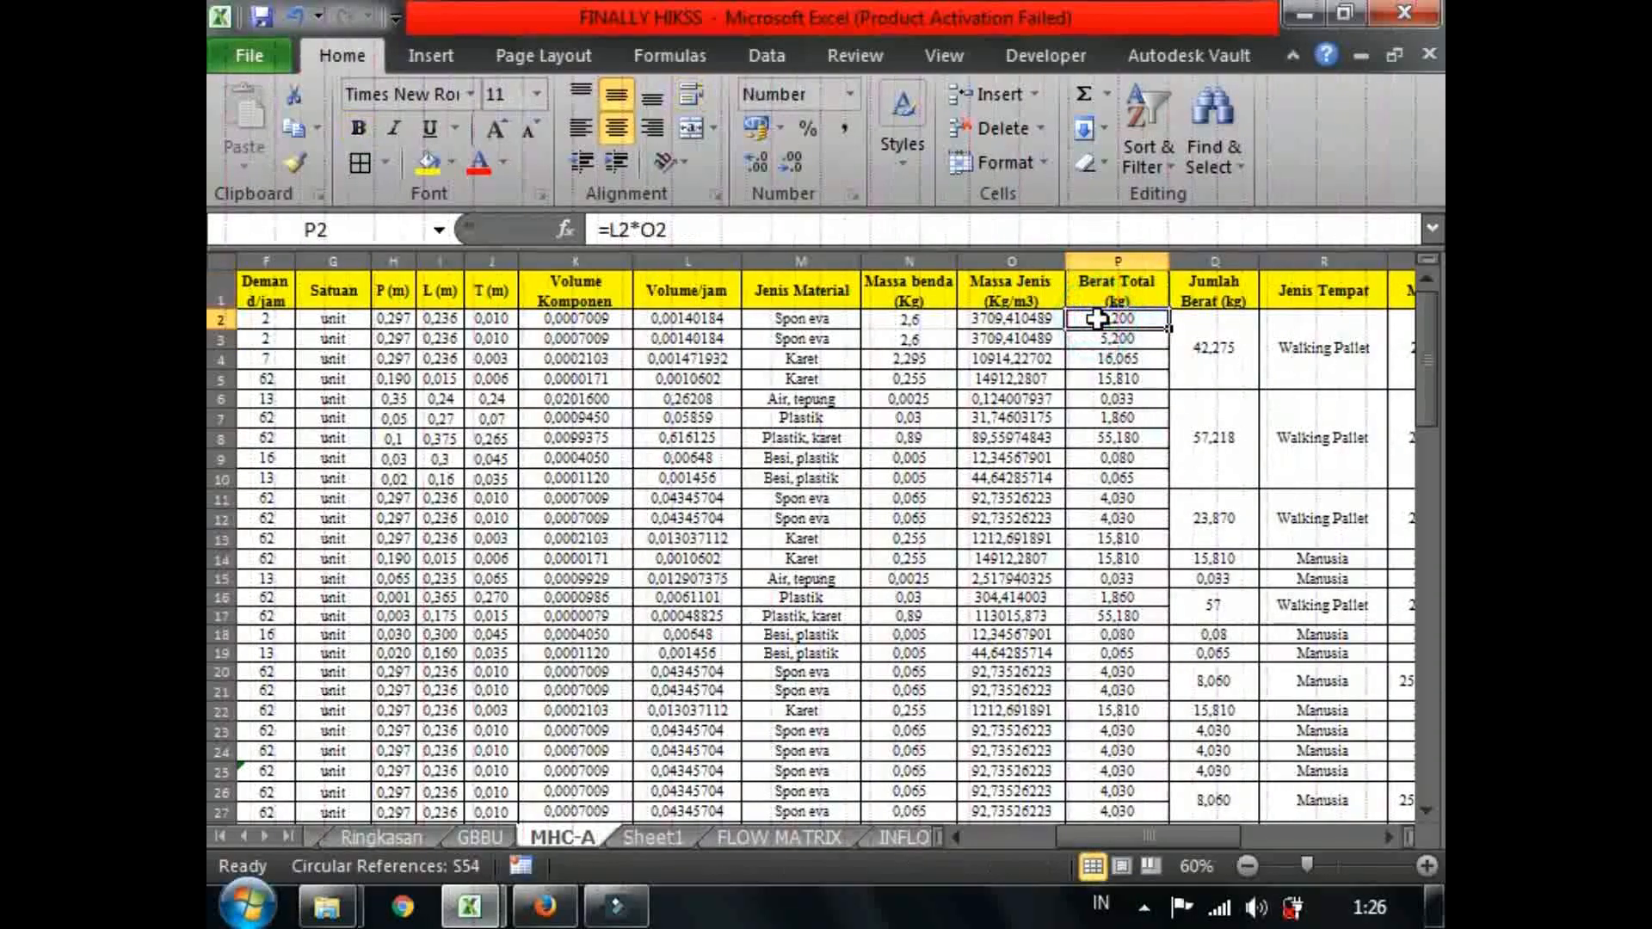
# Compare the row 2 Massa Jenis and Berat Total formulas, and check the Berat Total cells in rows 3 and 4.
pyautogui.click(1052, 321)
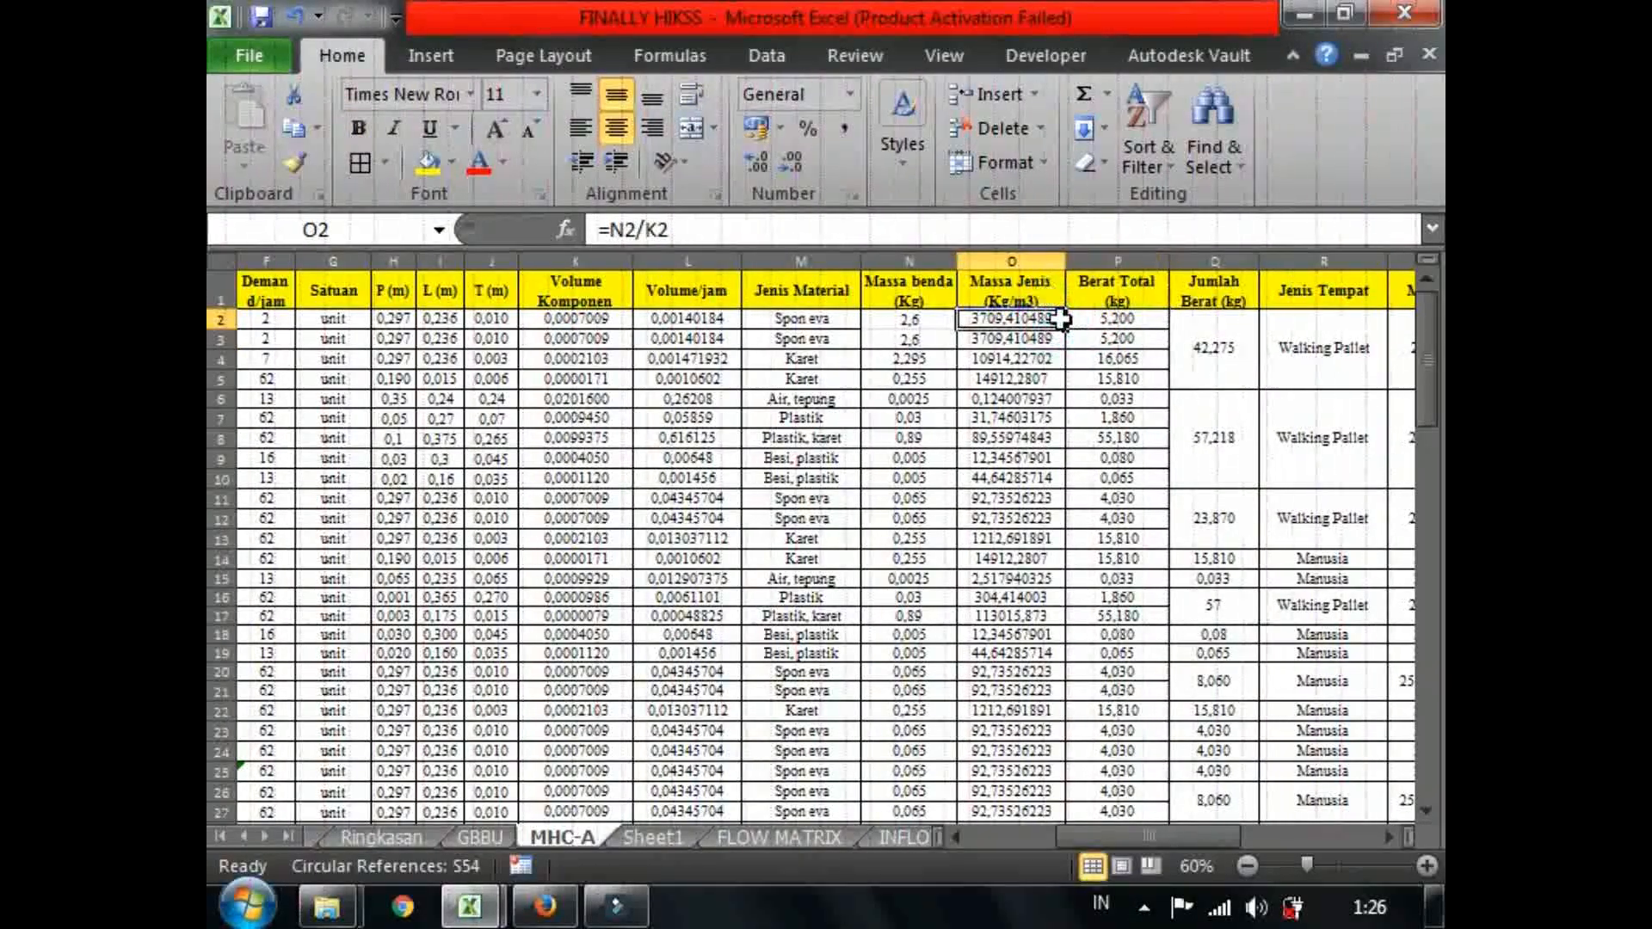
pyautogui.click(1107, 317)
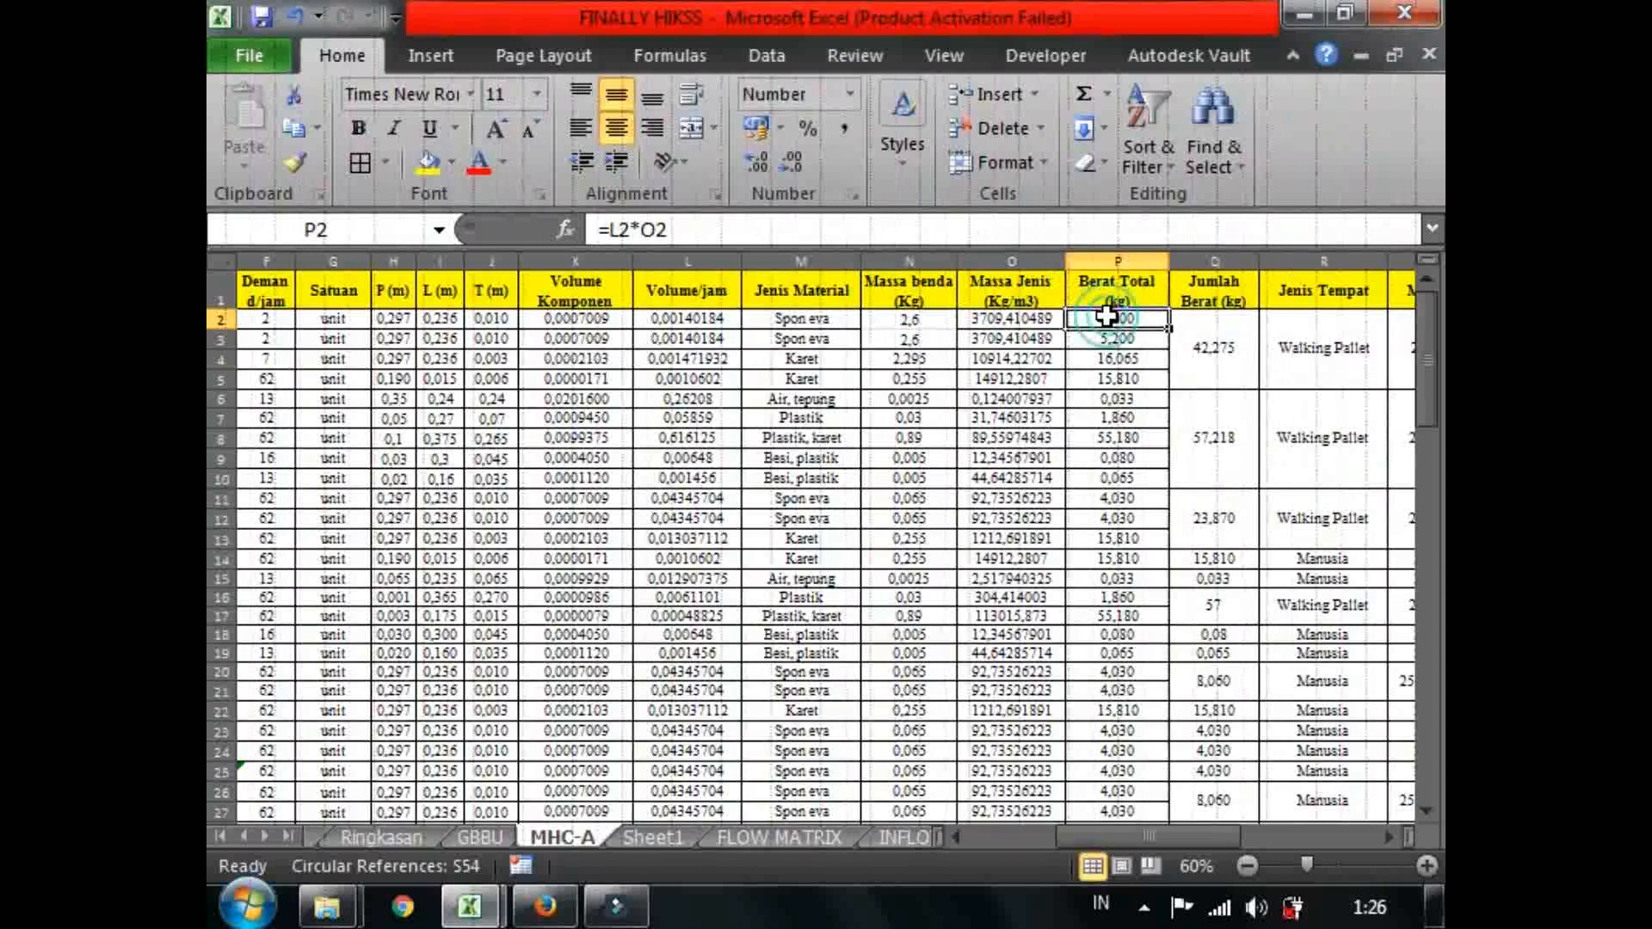
pyautogui.click(995, 228)
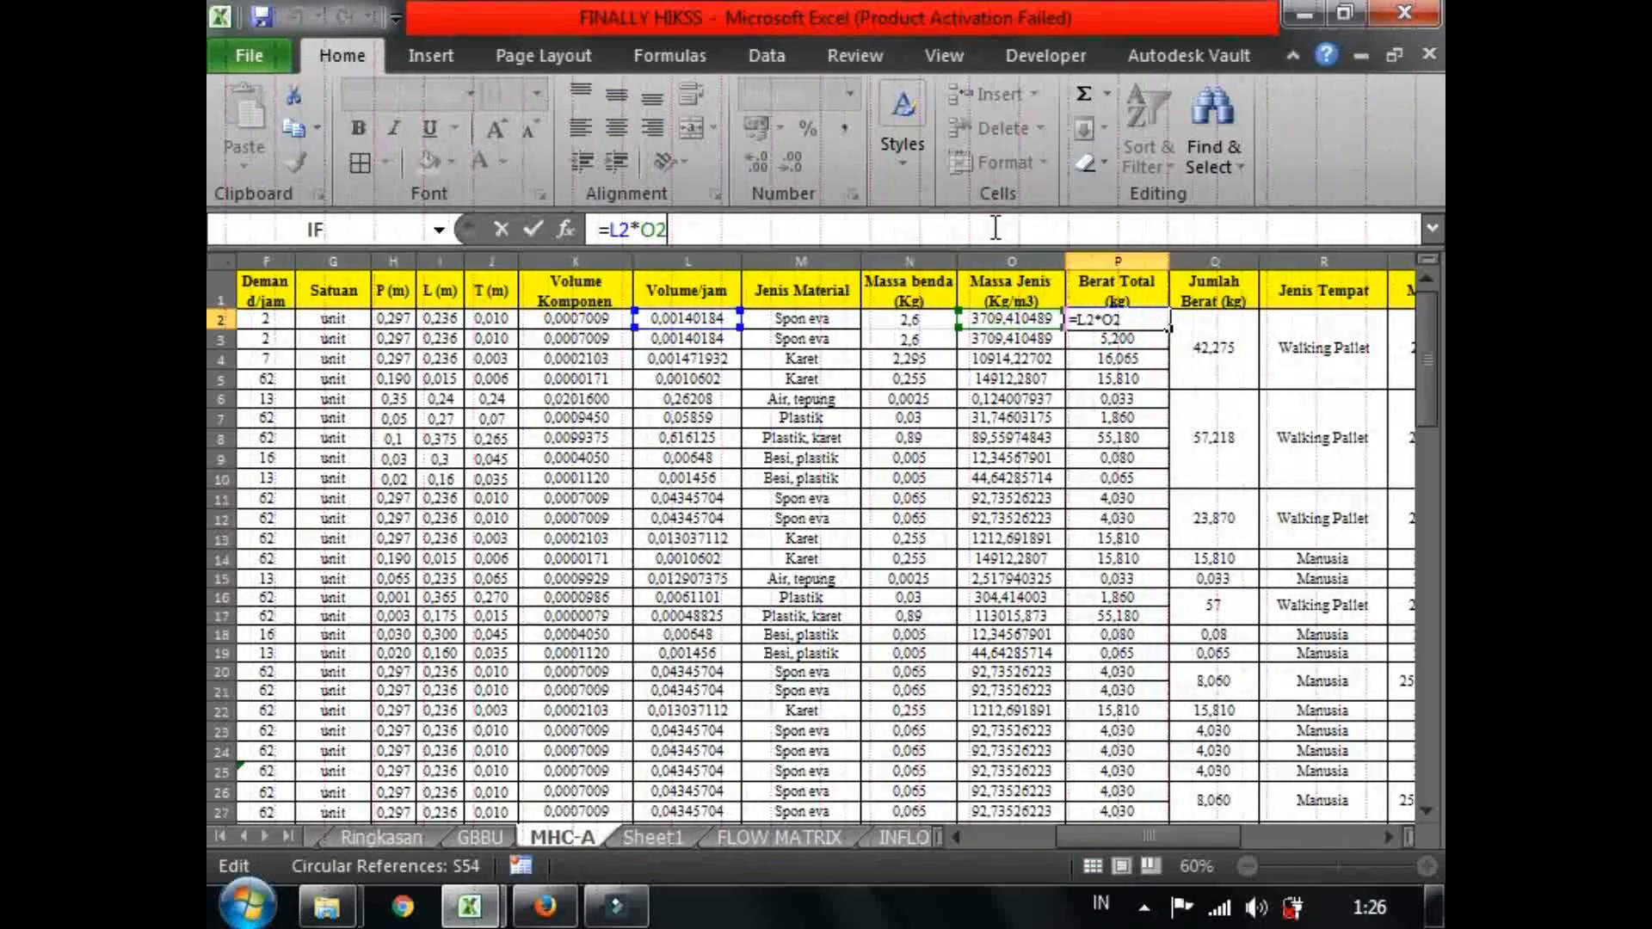
pyautogui.press('Return')
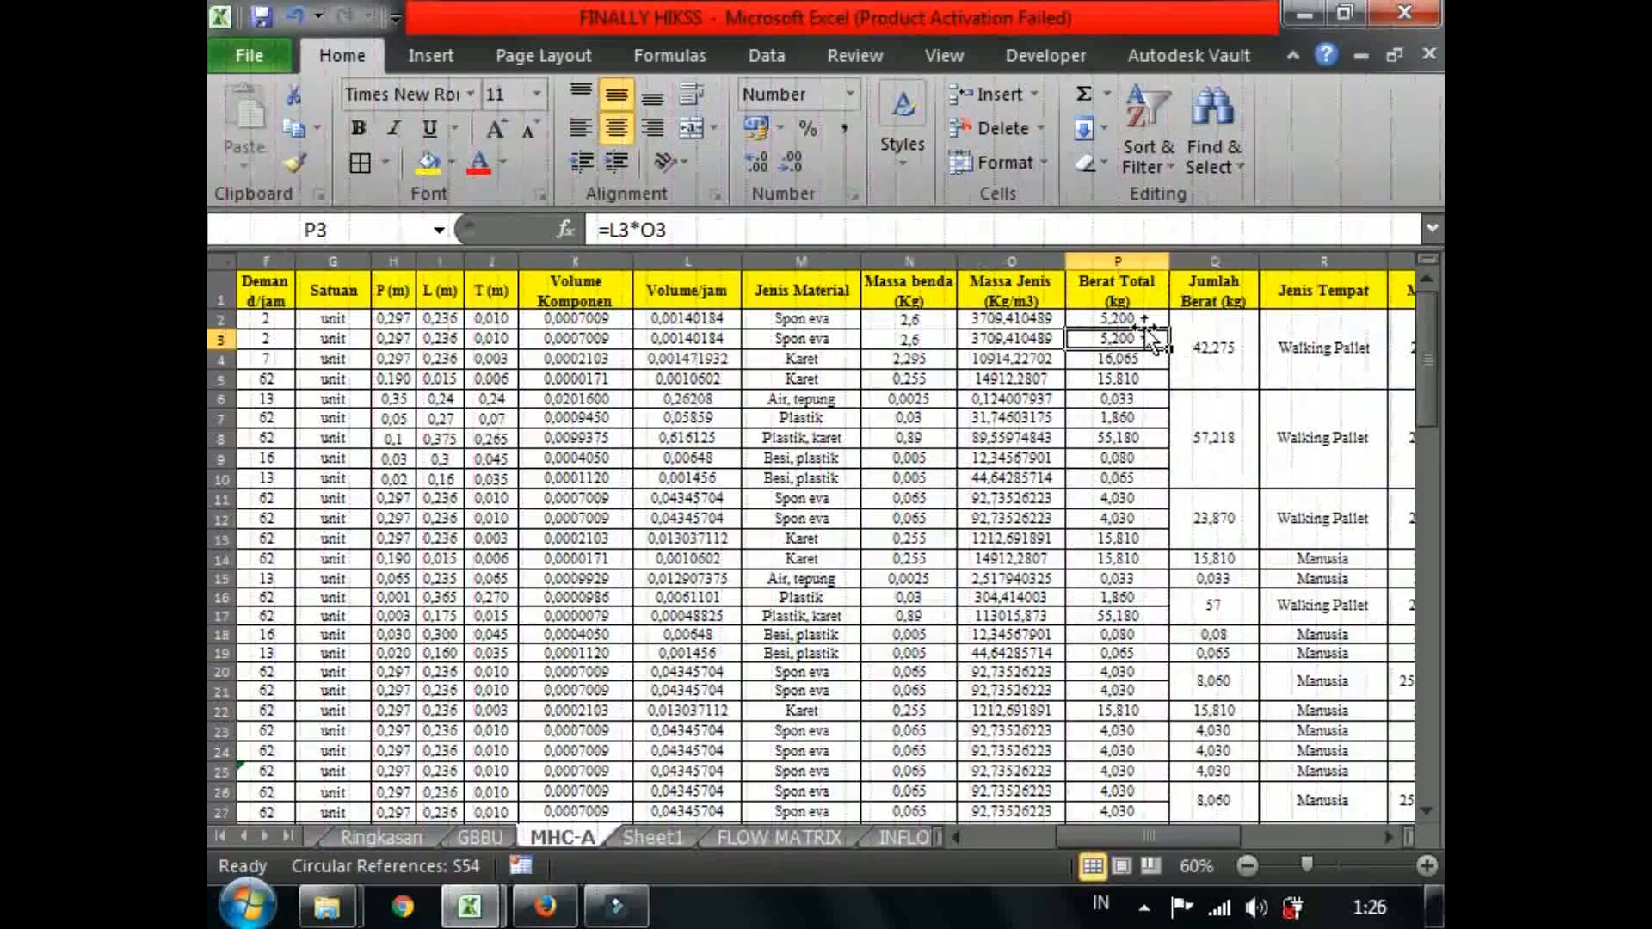
pyautogui.click(1140, 357)
# Relate the first Jumlah Berat total to the Receiving-to-GBBU flow and its components, reviewing the columns from From through MHC.
pyautogui.click(1214, 349)
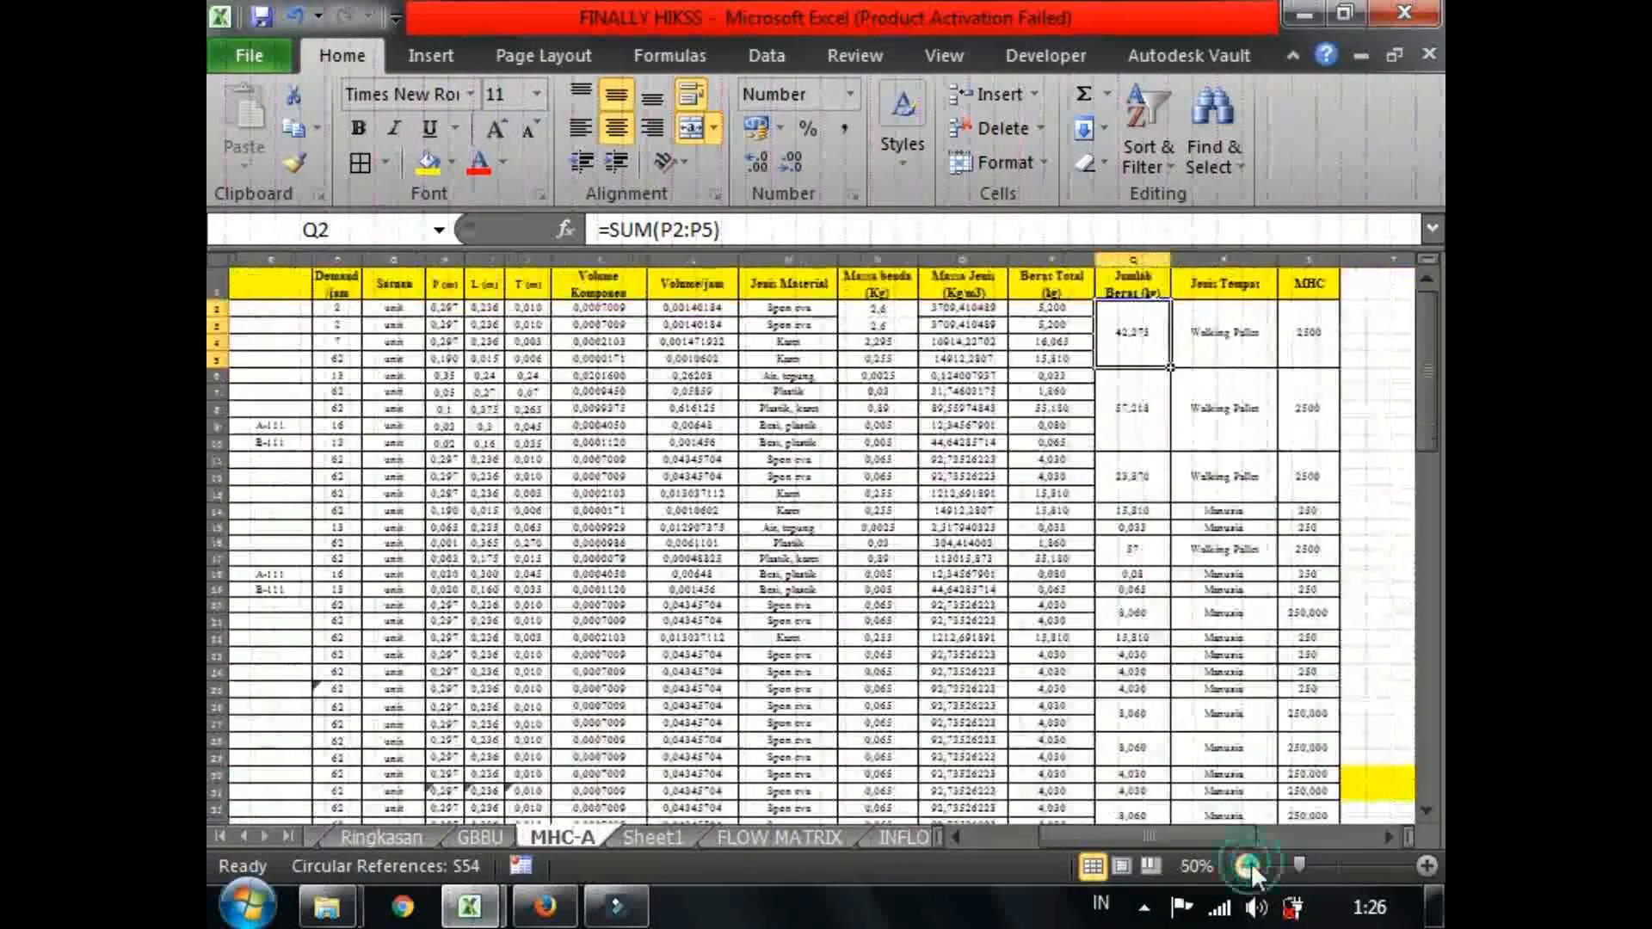
pyautogui.click(1248, 864)
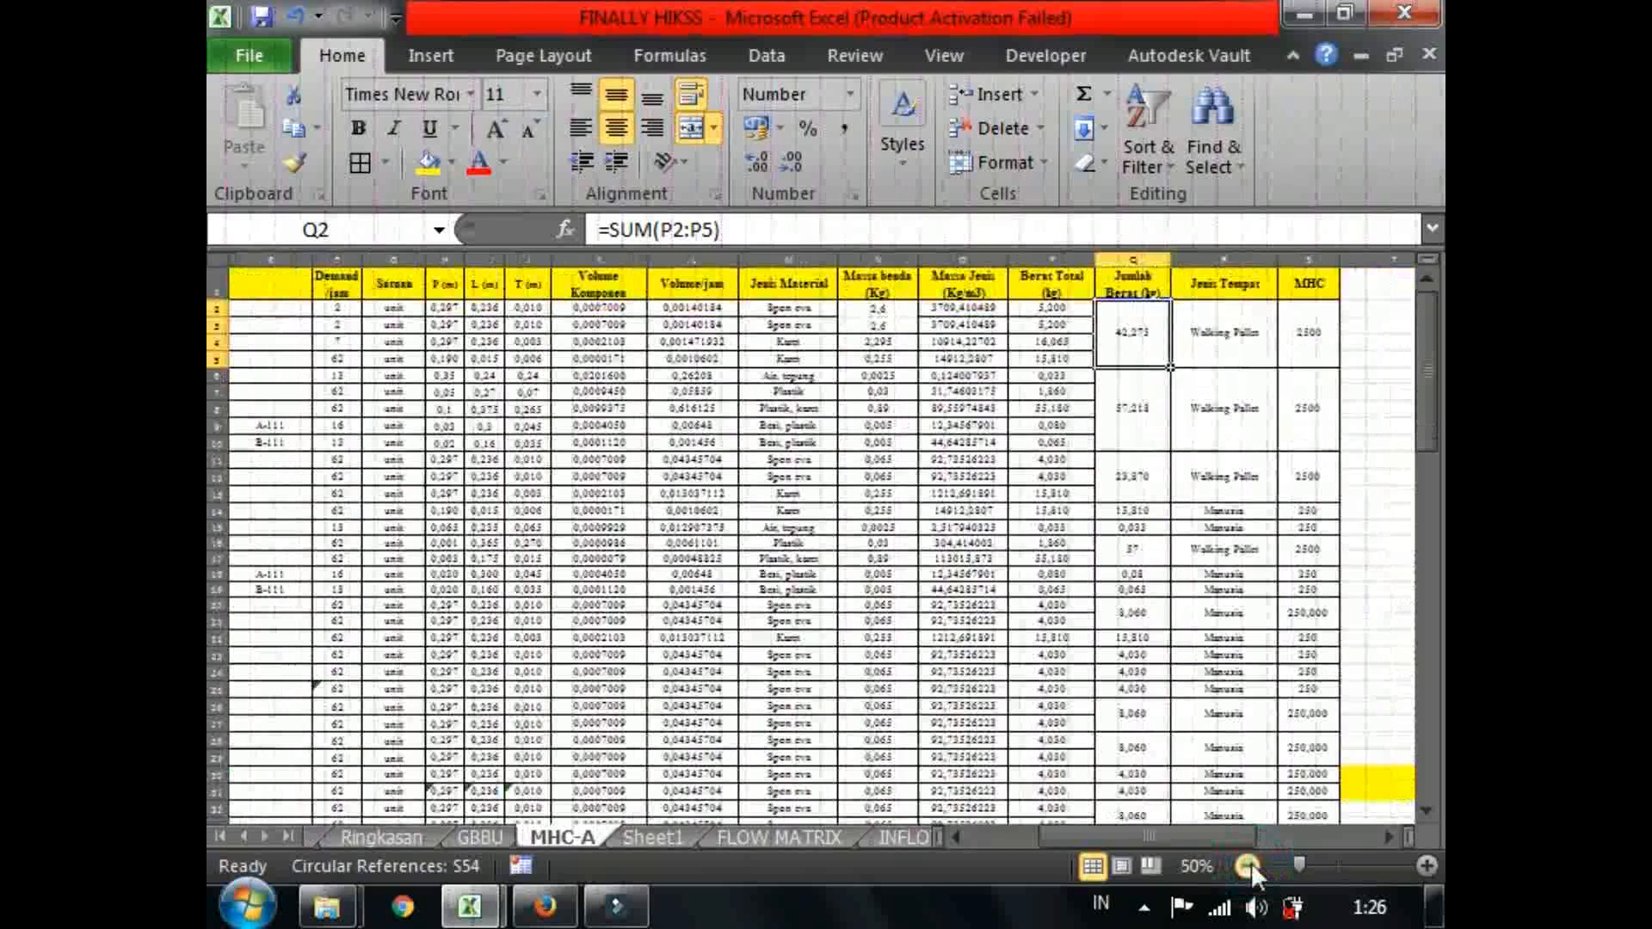
pyautogui.moveTo(1221, 835); pyautogui.dragTo(1188, 834)
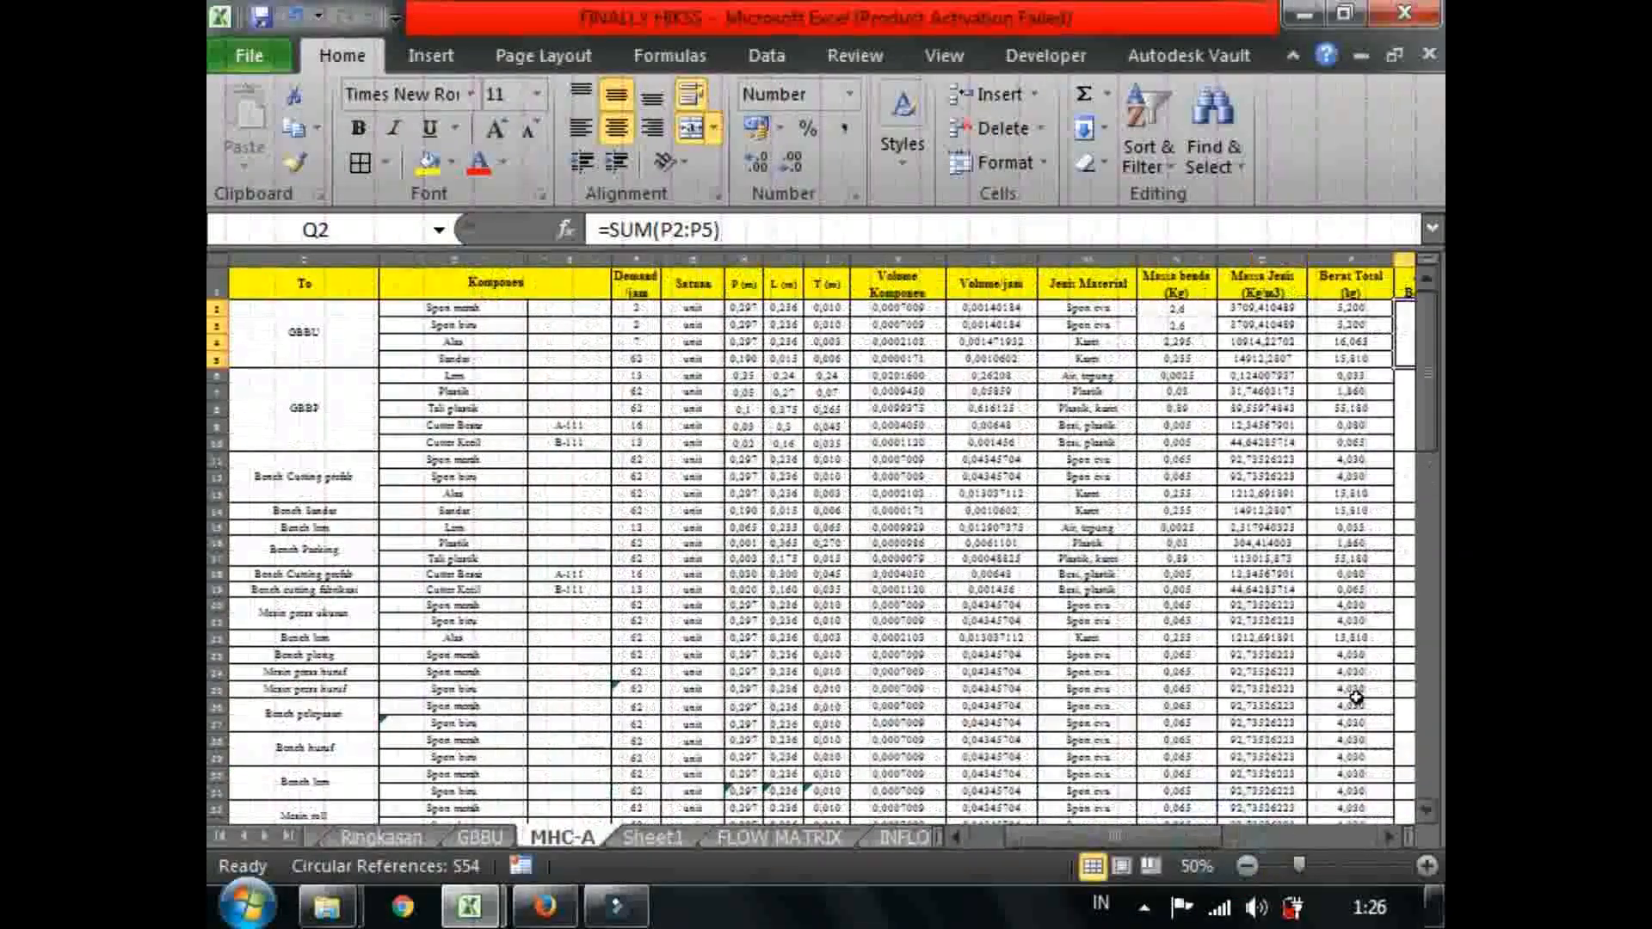
pyautogui.click(1427, 864)
pyautogui.click(1427, 864)
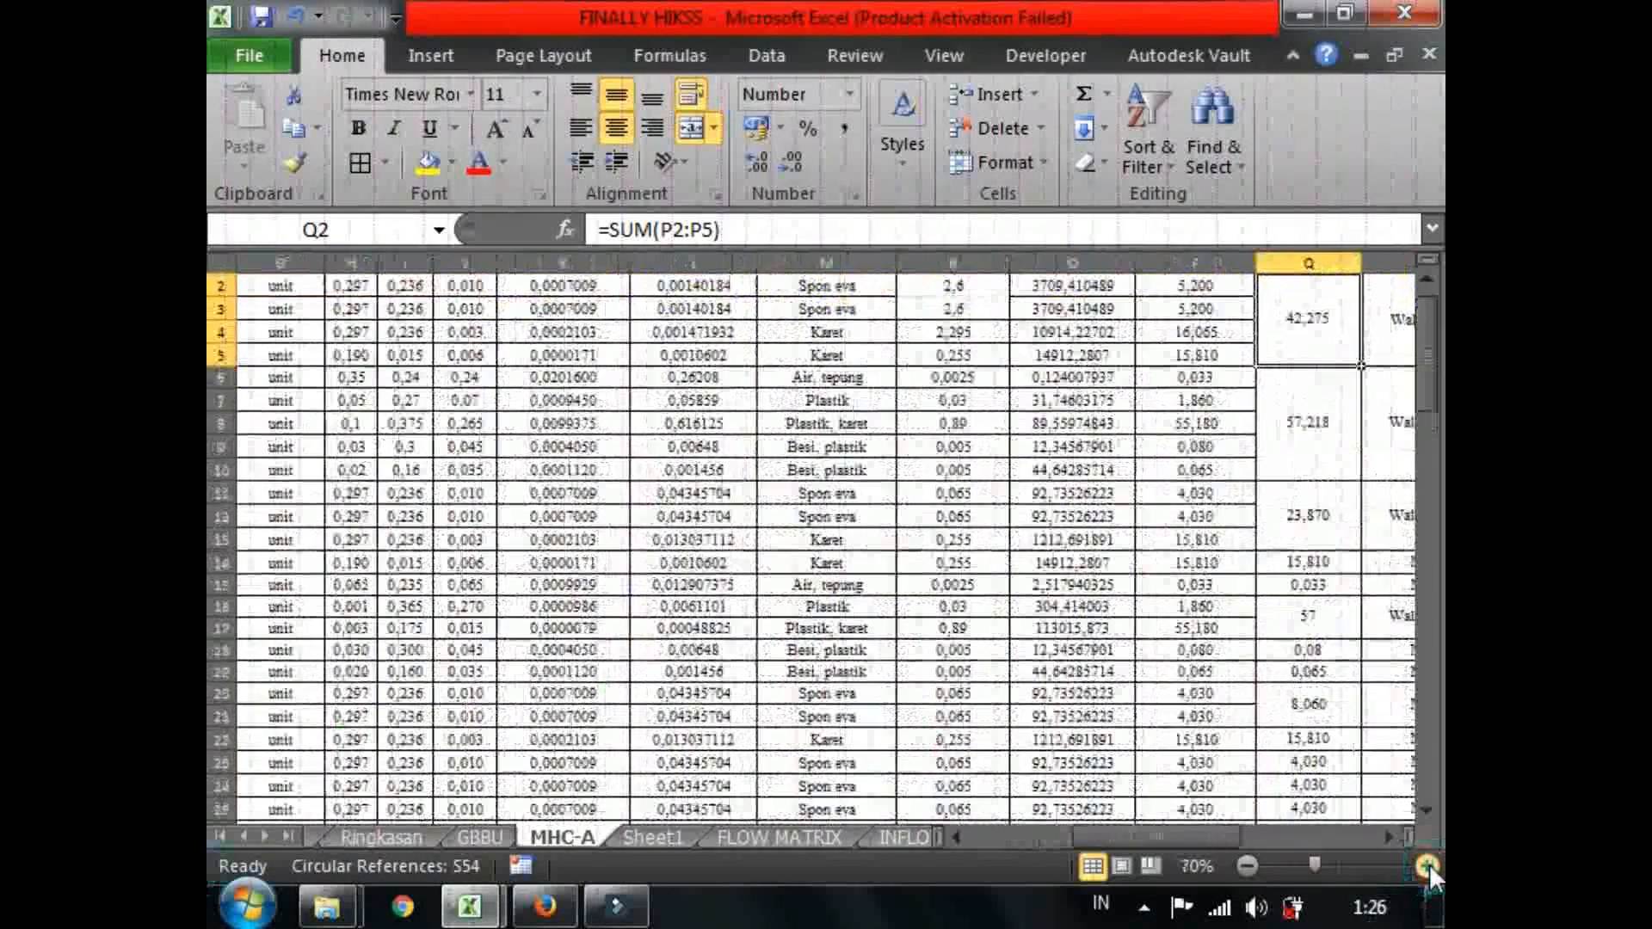
pyautogui.moveTo(1232, 836); pyautogui.dragTo(1092, 840)
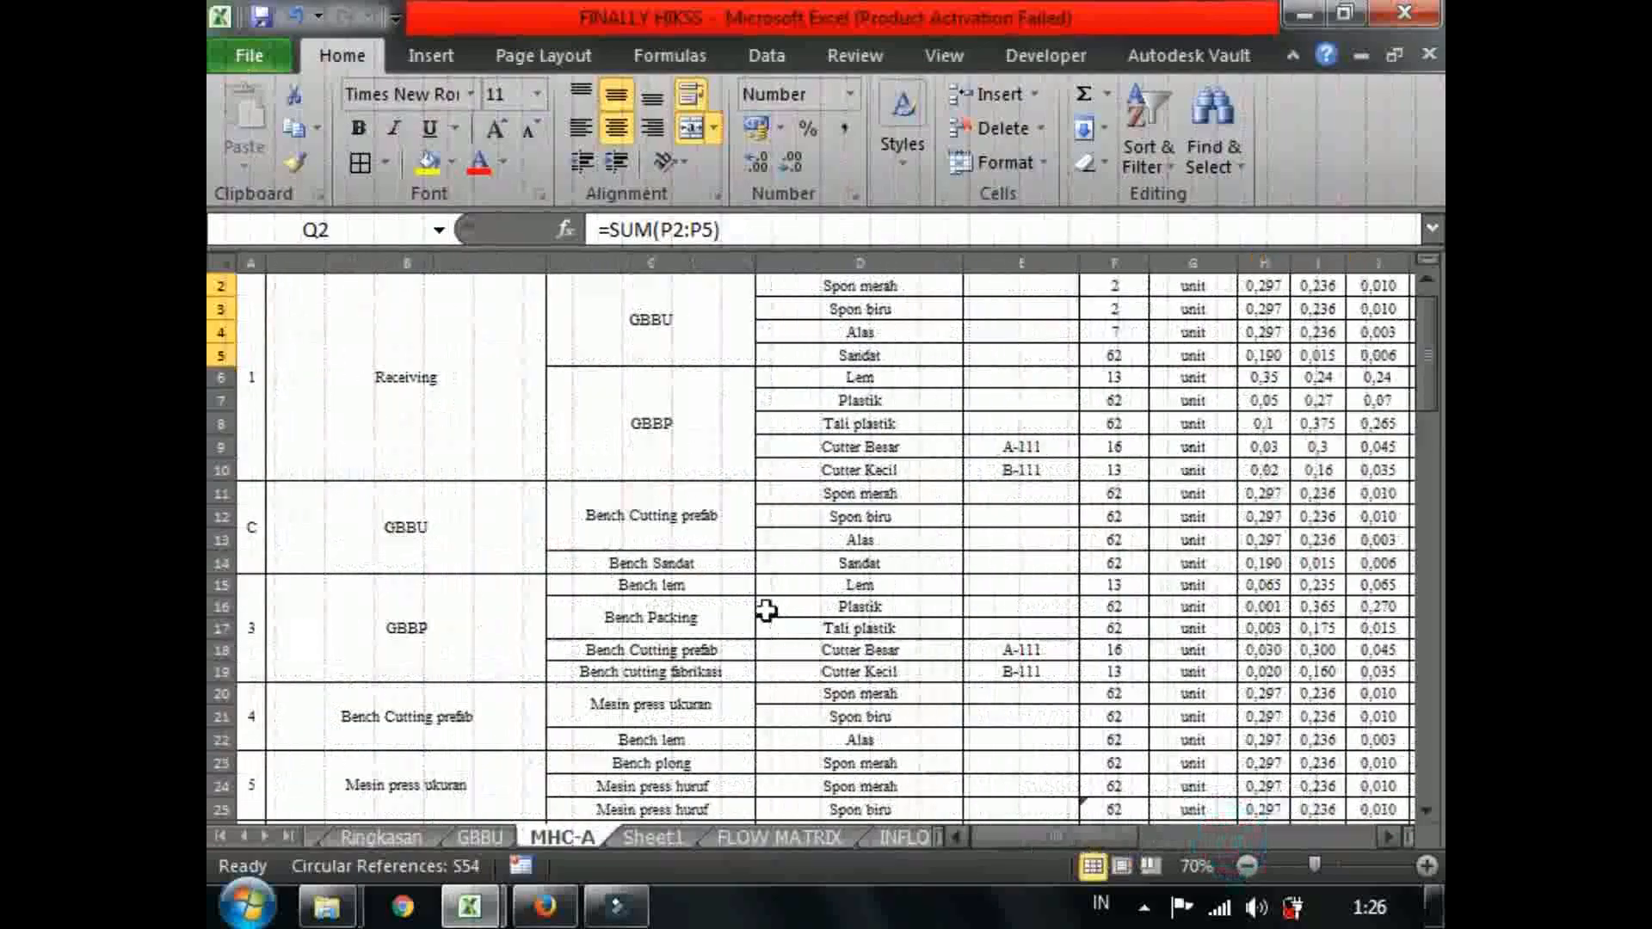
pyautogui.moveTo(1432, 349); pyautogui.dragTo(1432, 316)
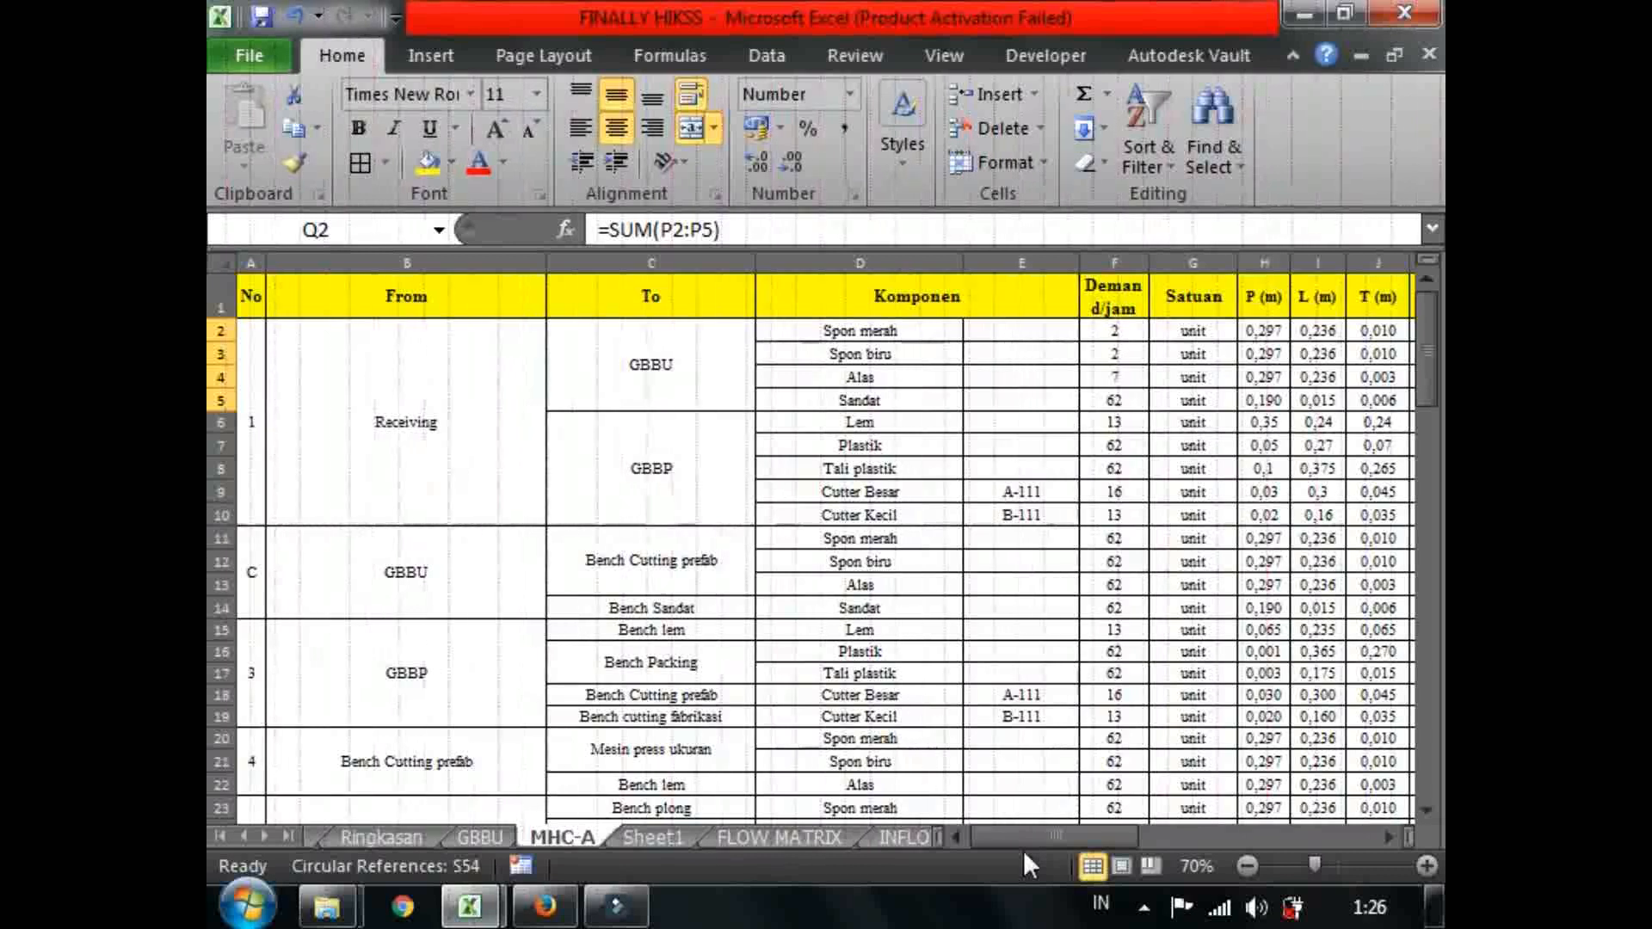
pyautogui.moveTo(1005, 831); pyautogui.dragTo(1020, 830)
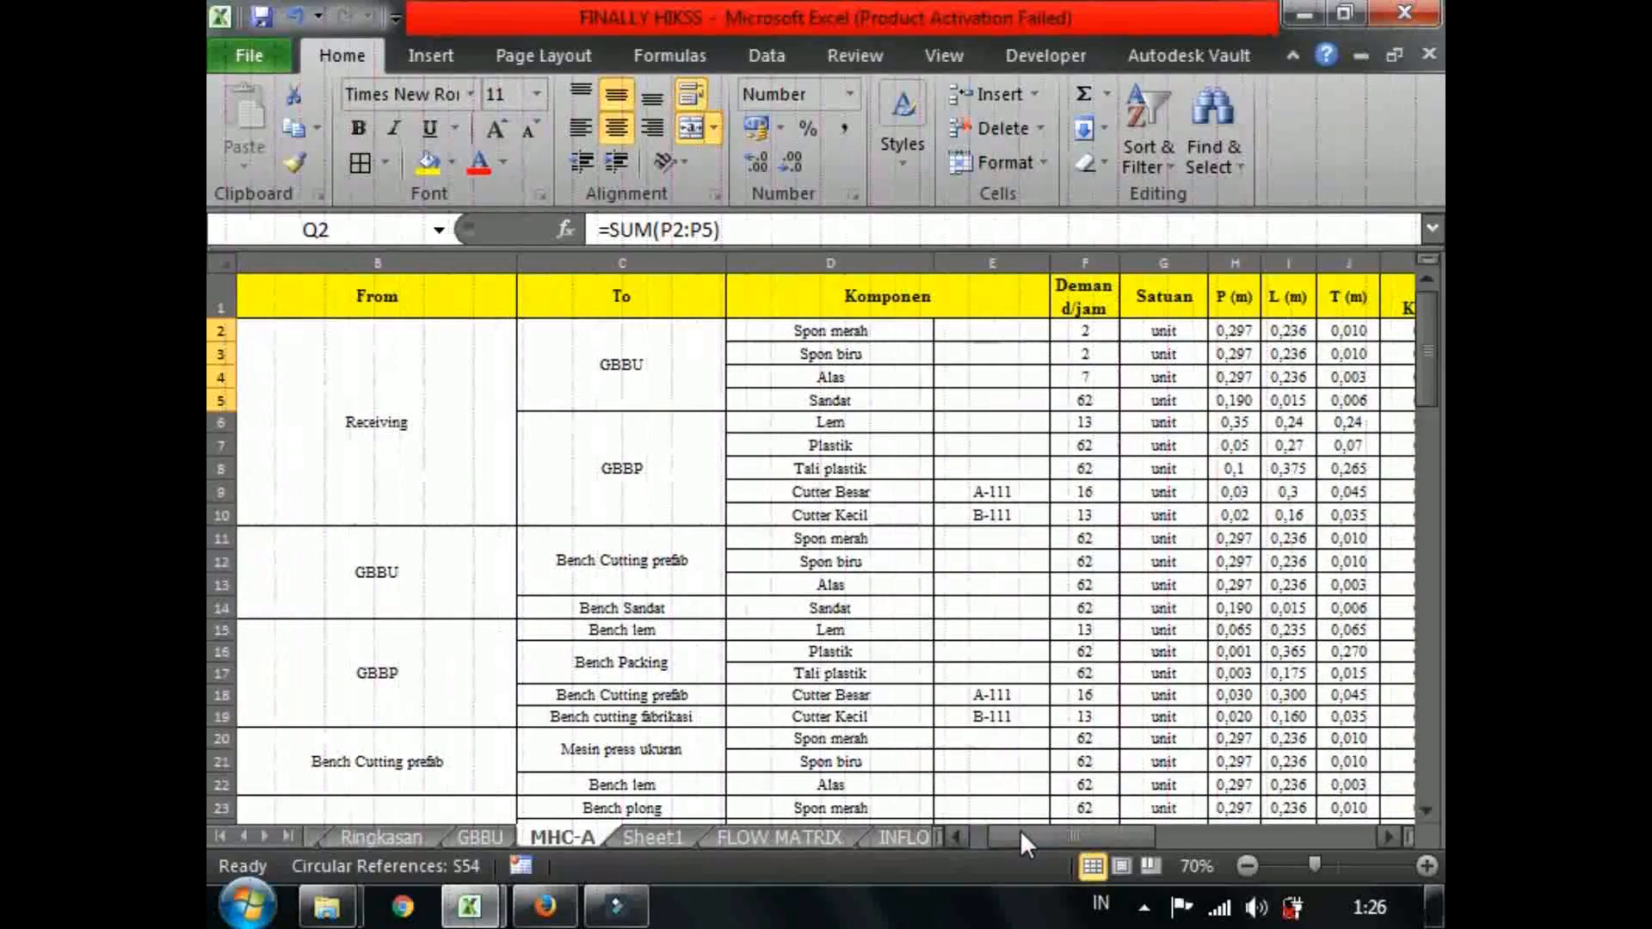
pyautogui.moveTo(1019, 830); pyautogui.dragTo(1072, 829)
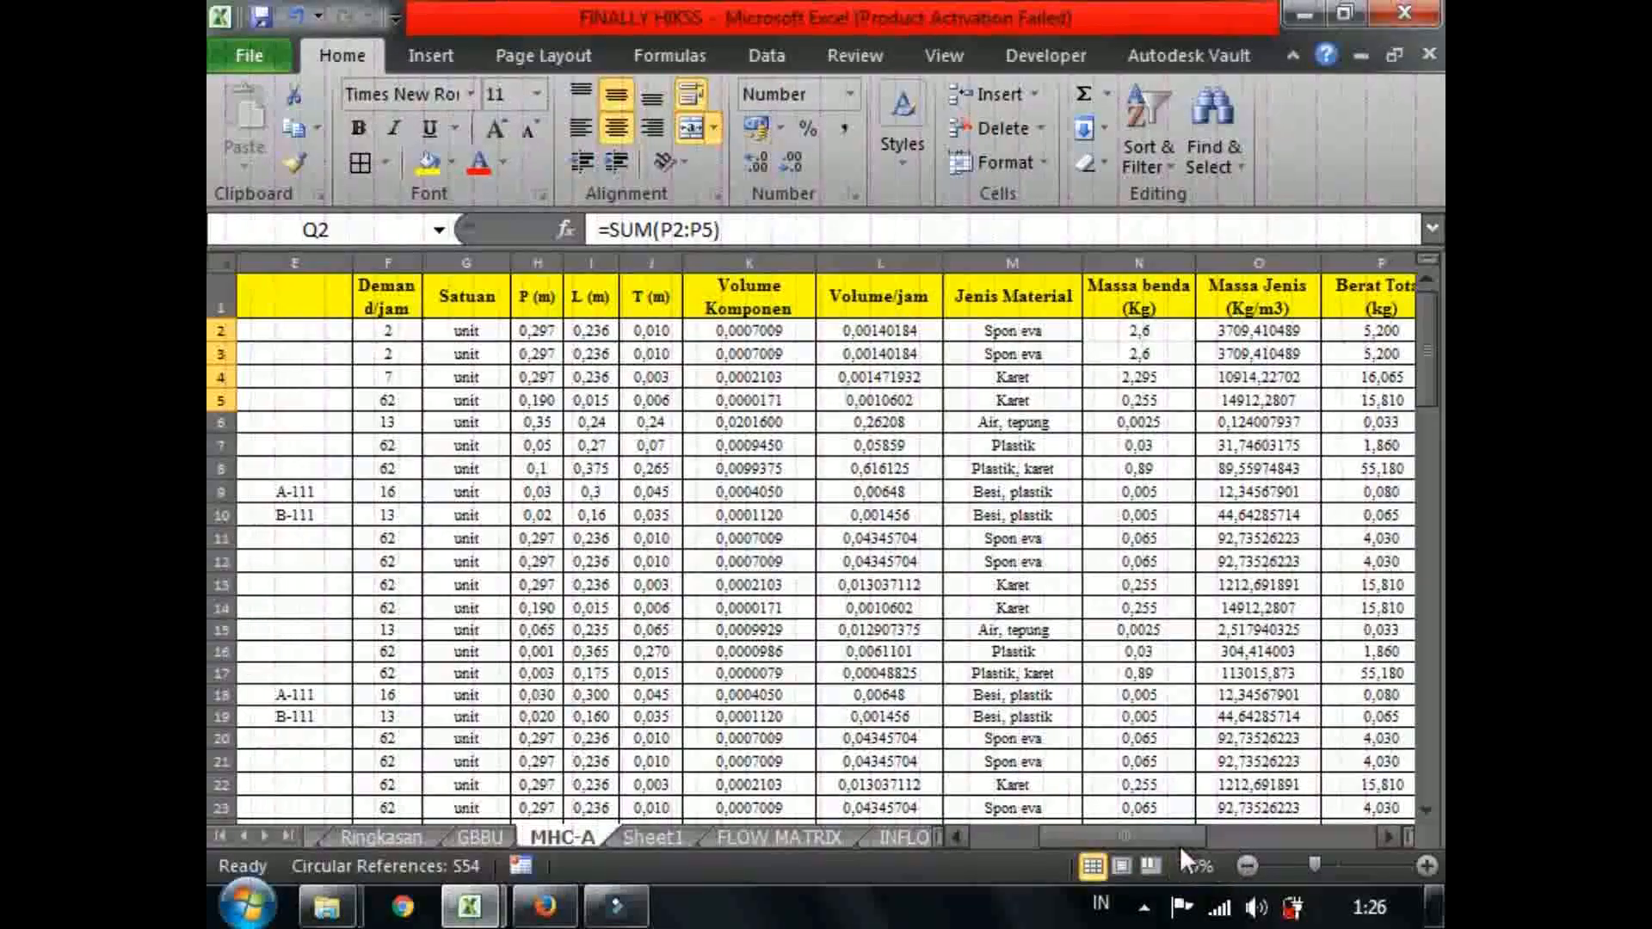
pyautogui.moveTo(1175, 836); pyautogui.dragTo(1094, 826)
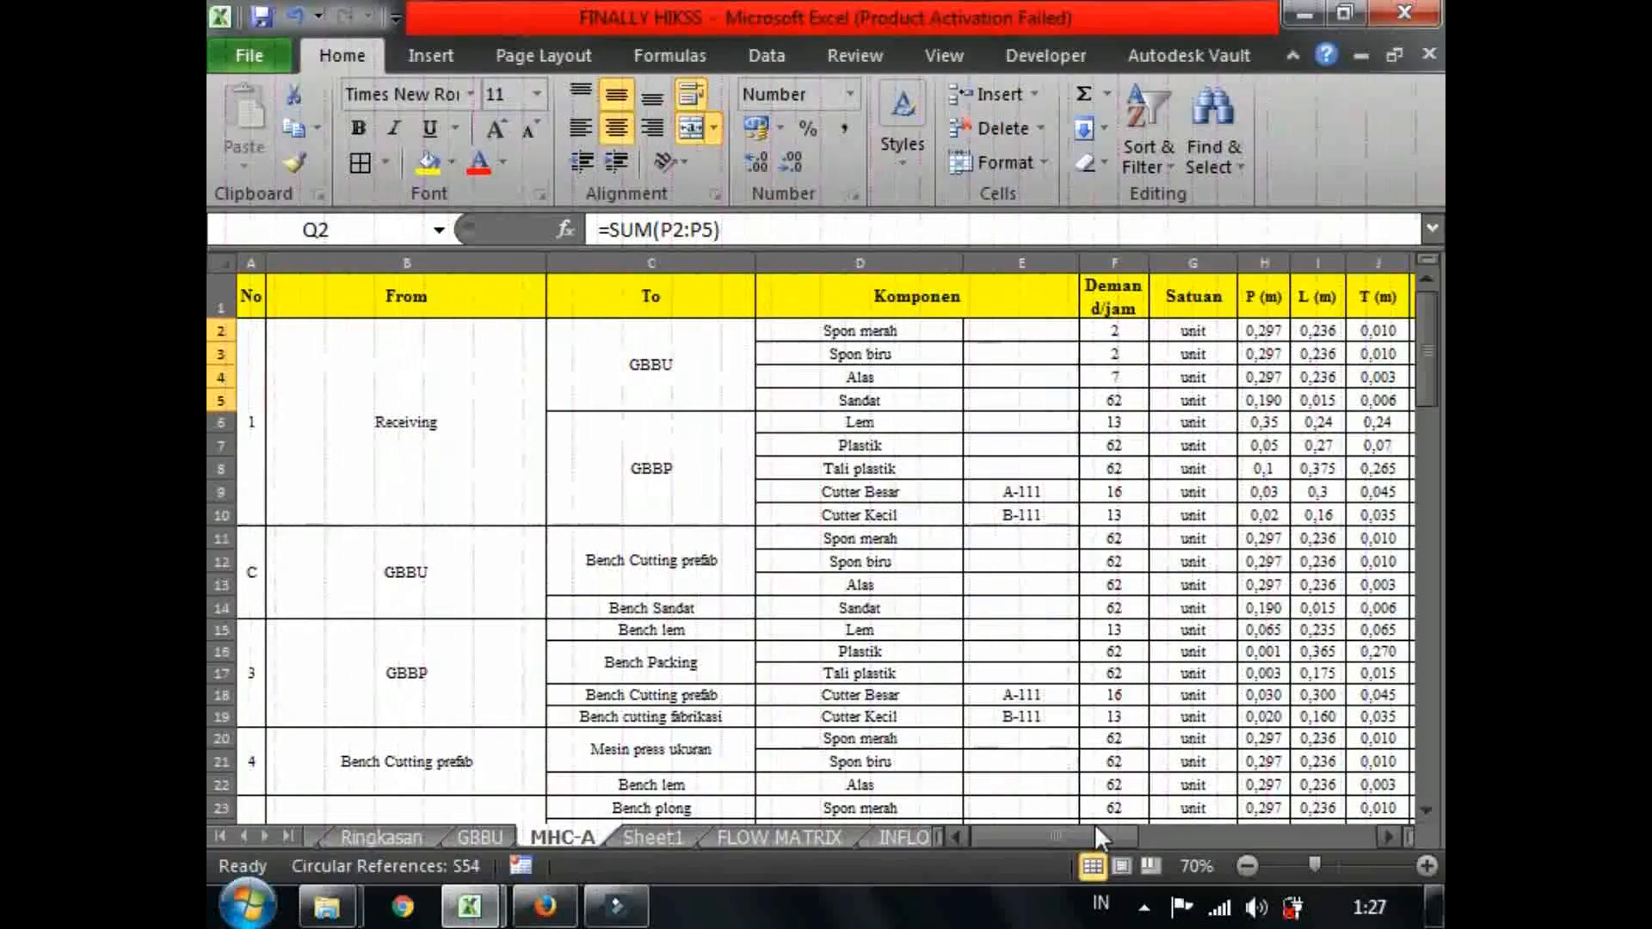
pyautogui.moveTo(1079, 830); pyautogui.dragTo(1164, 833)
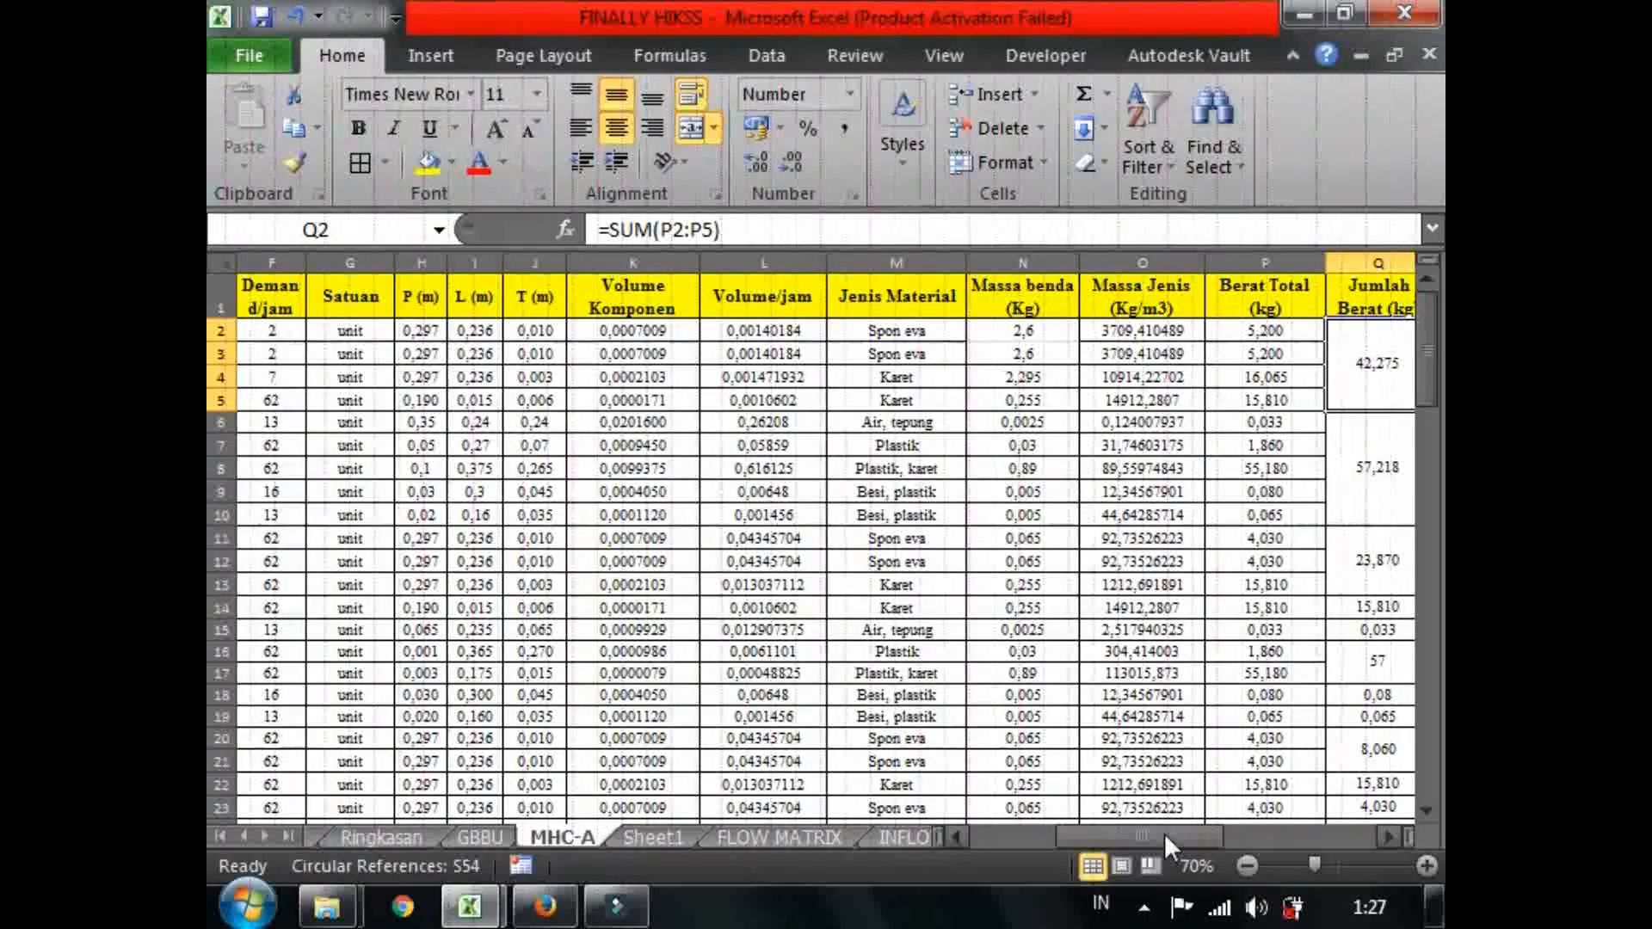
pyautogui.moveTo(1164, 833); pyautogui.dragTo(1228, 834)
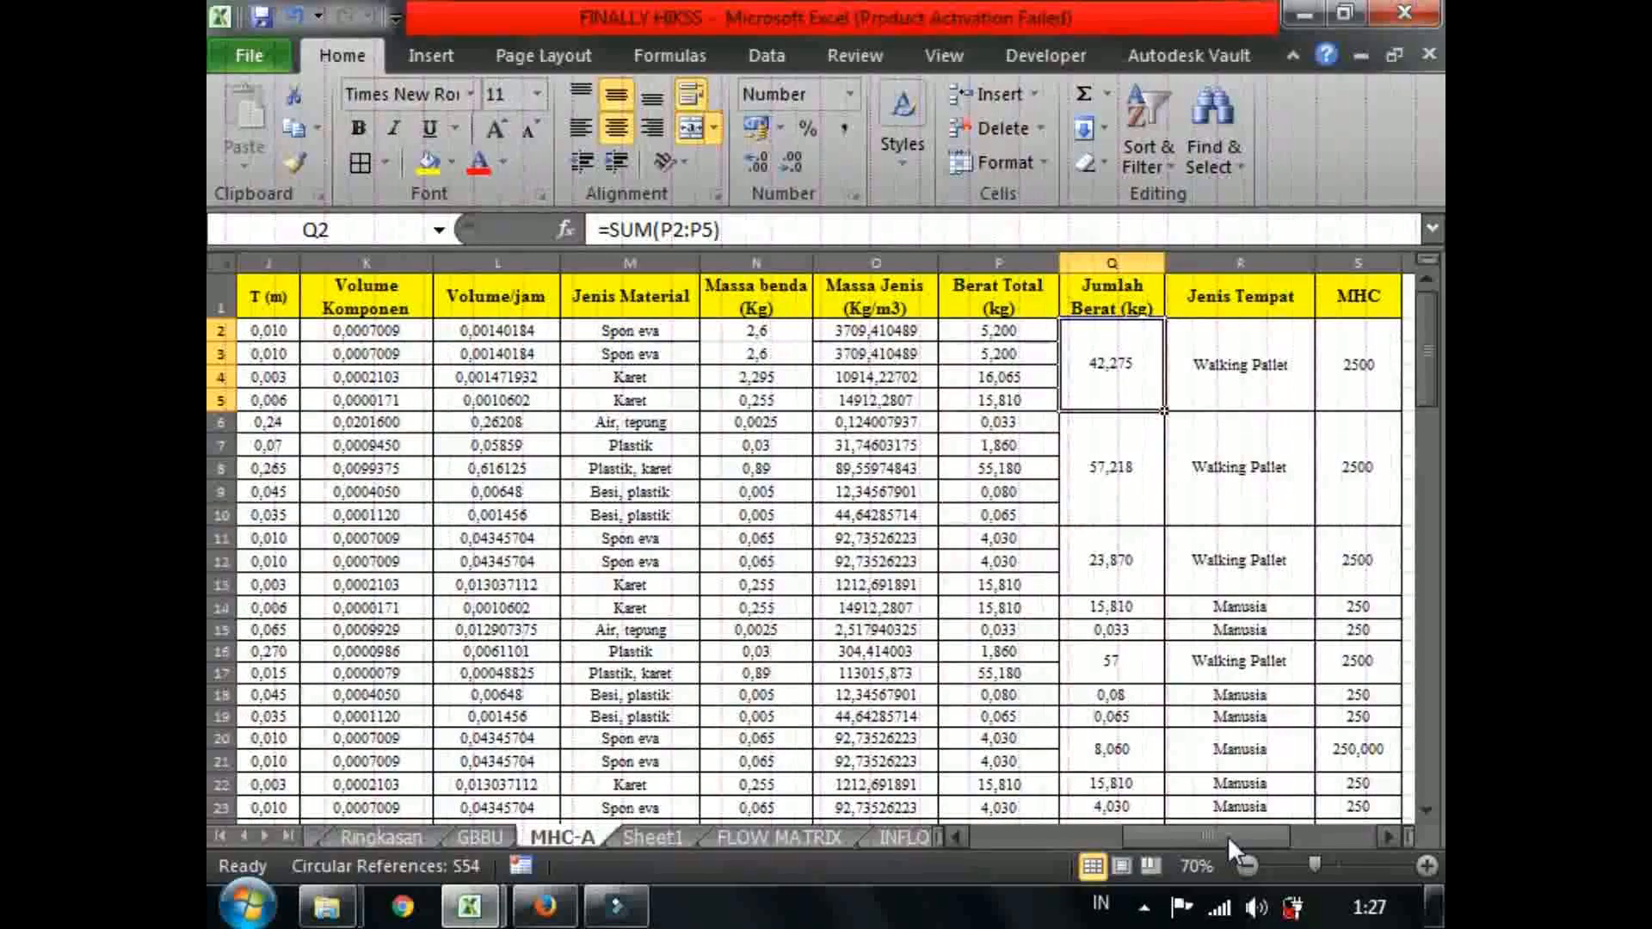
# Check the Jumlah Berat sum formulas for the component groups in rows 2–5, 6–10 and 11–13 against their Berat Total ranges.
pyautogui.doubleClick(1088, 365)
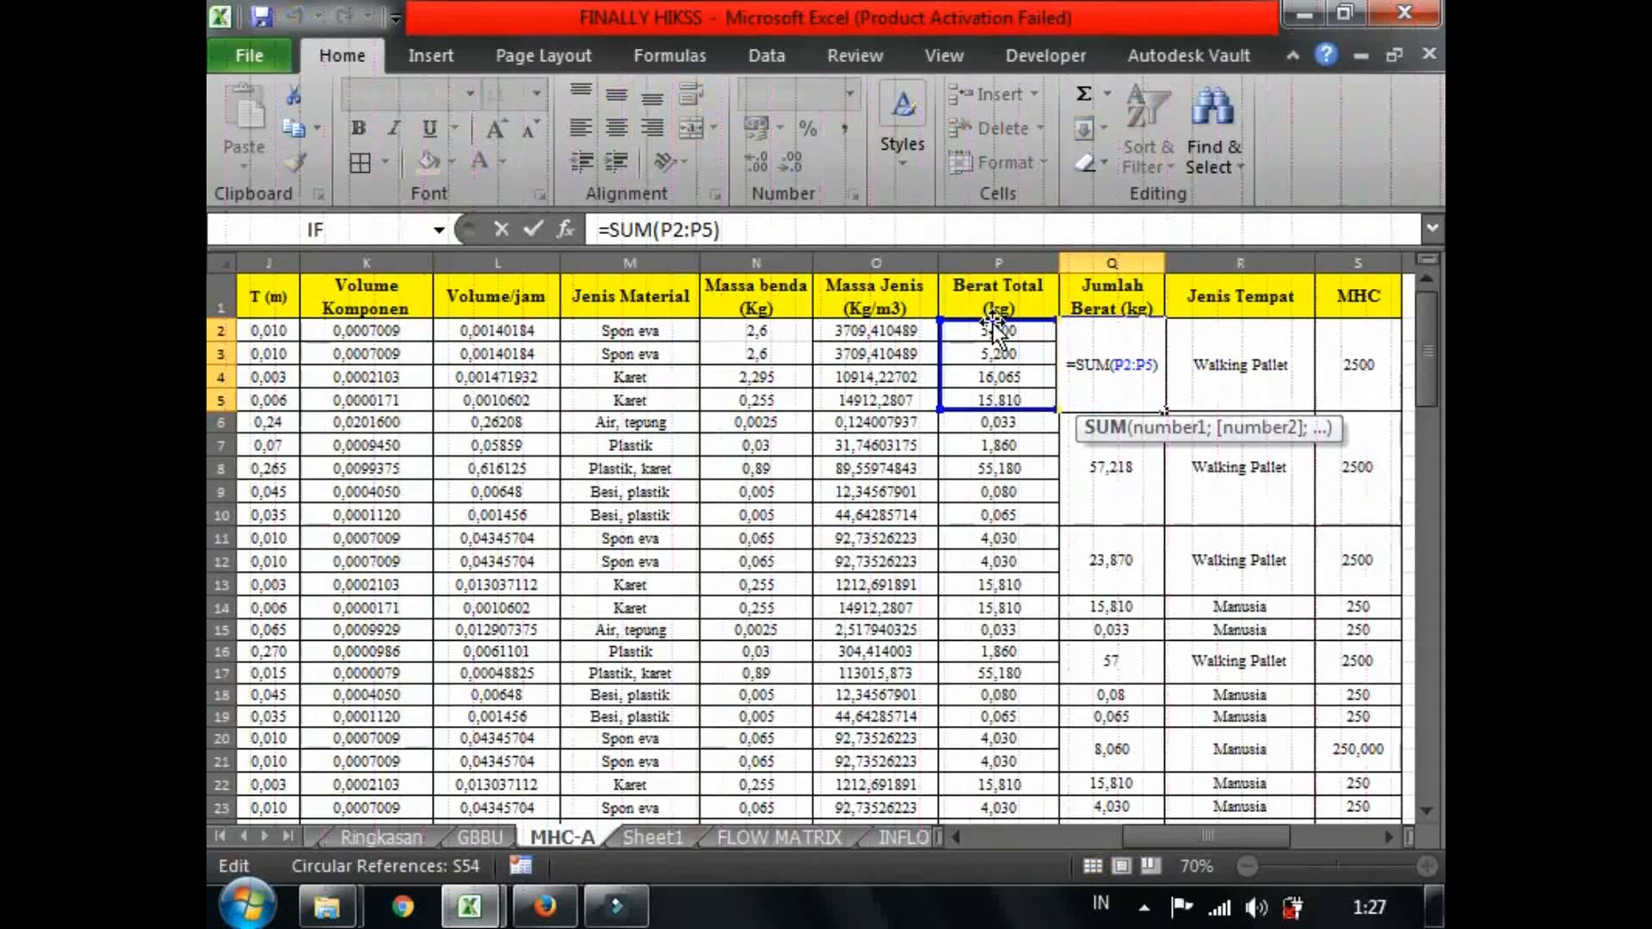
pyautogui.press('Return')
pyautogui.doubleClick(1150, 513)
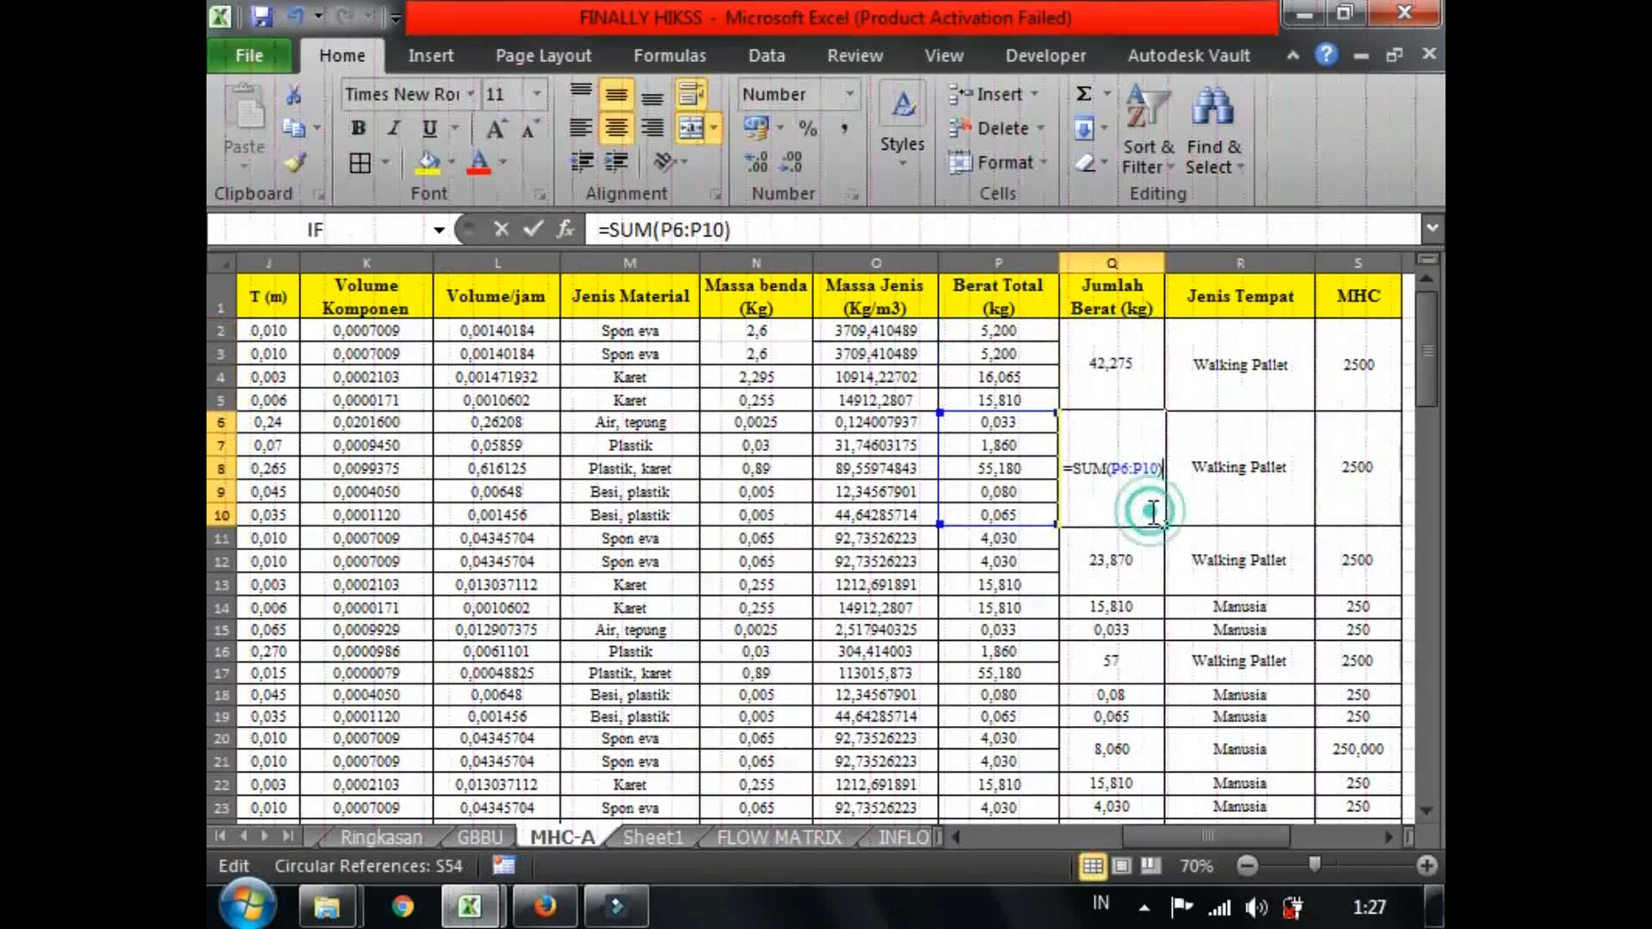
pyautogui.press('Return')
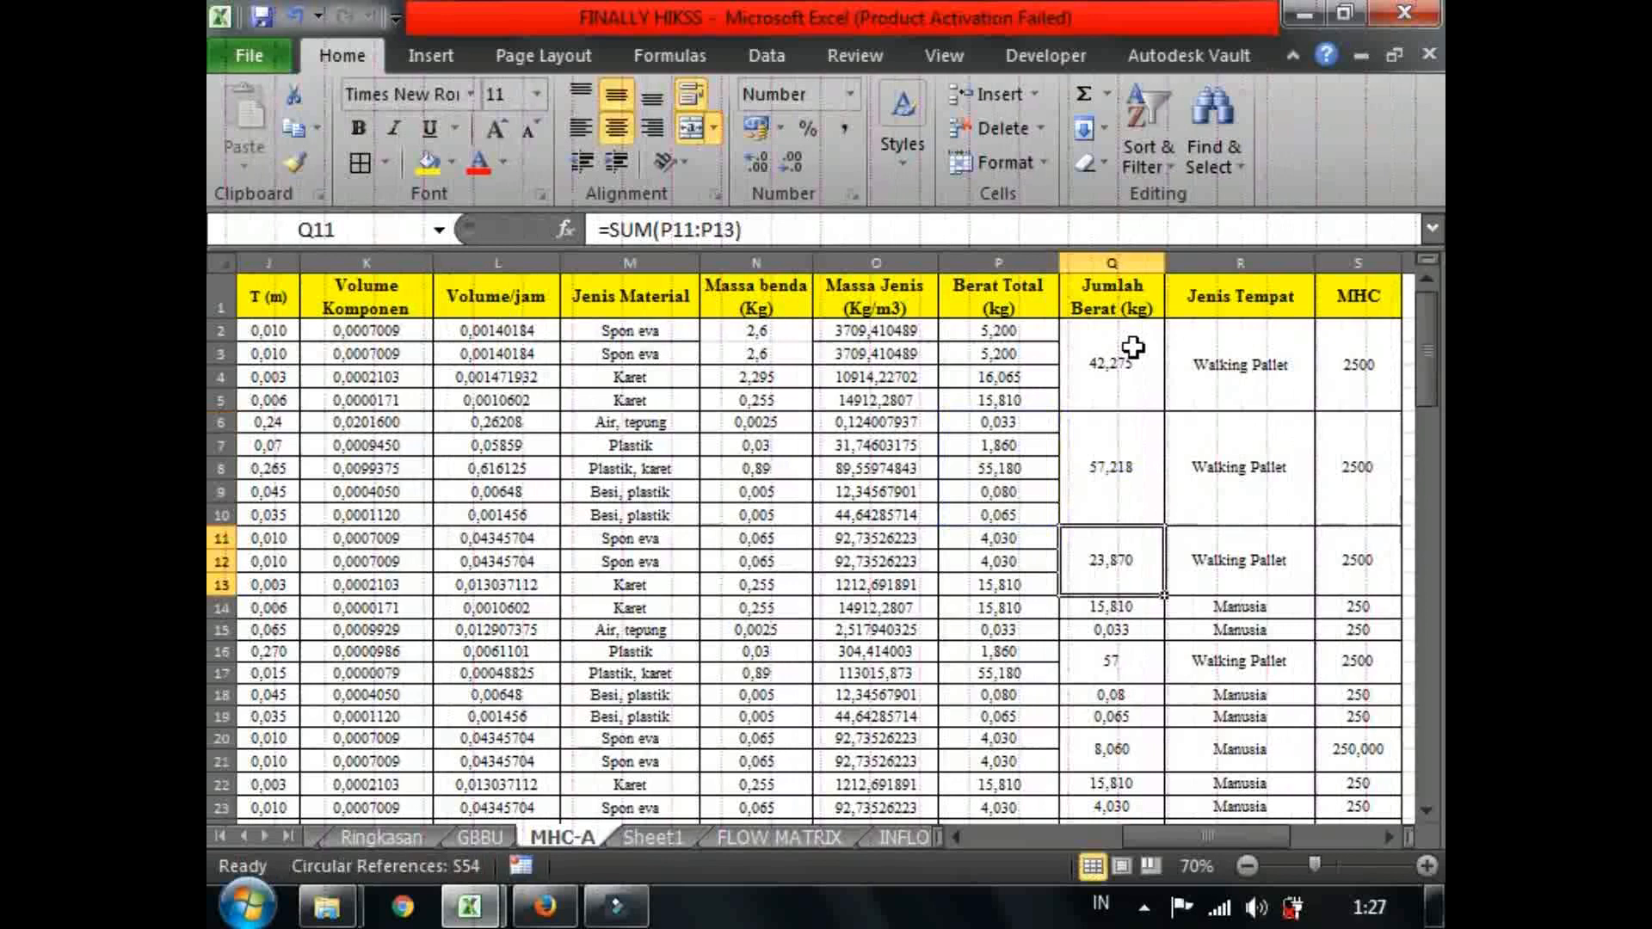
pyautogui.moveTo(1184, 833)
pyautogui.mouseDown()
pyautogui.moveTo(1026, 833)
pyautogui.moveTo(1209, 835)
pyautogui.mouseUp()
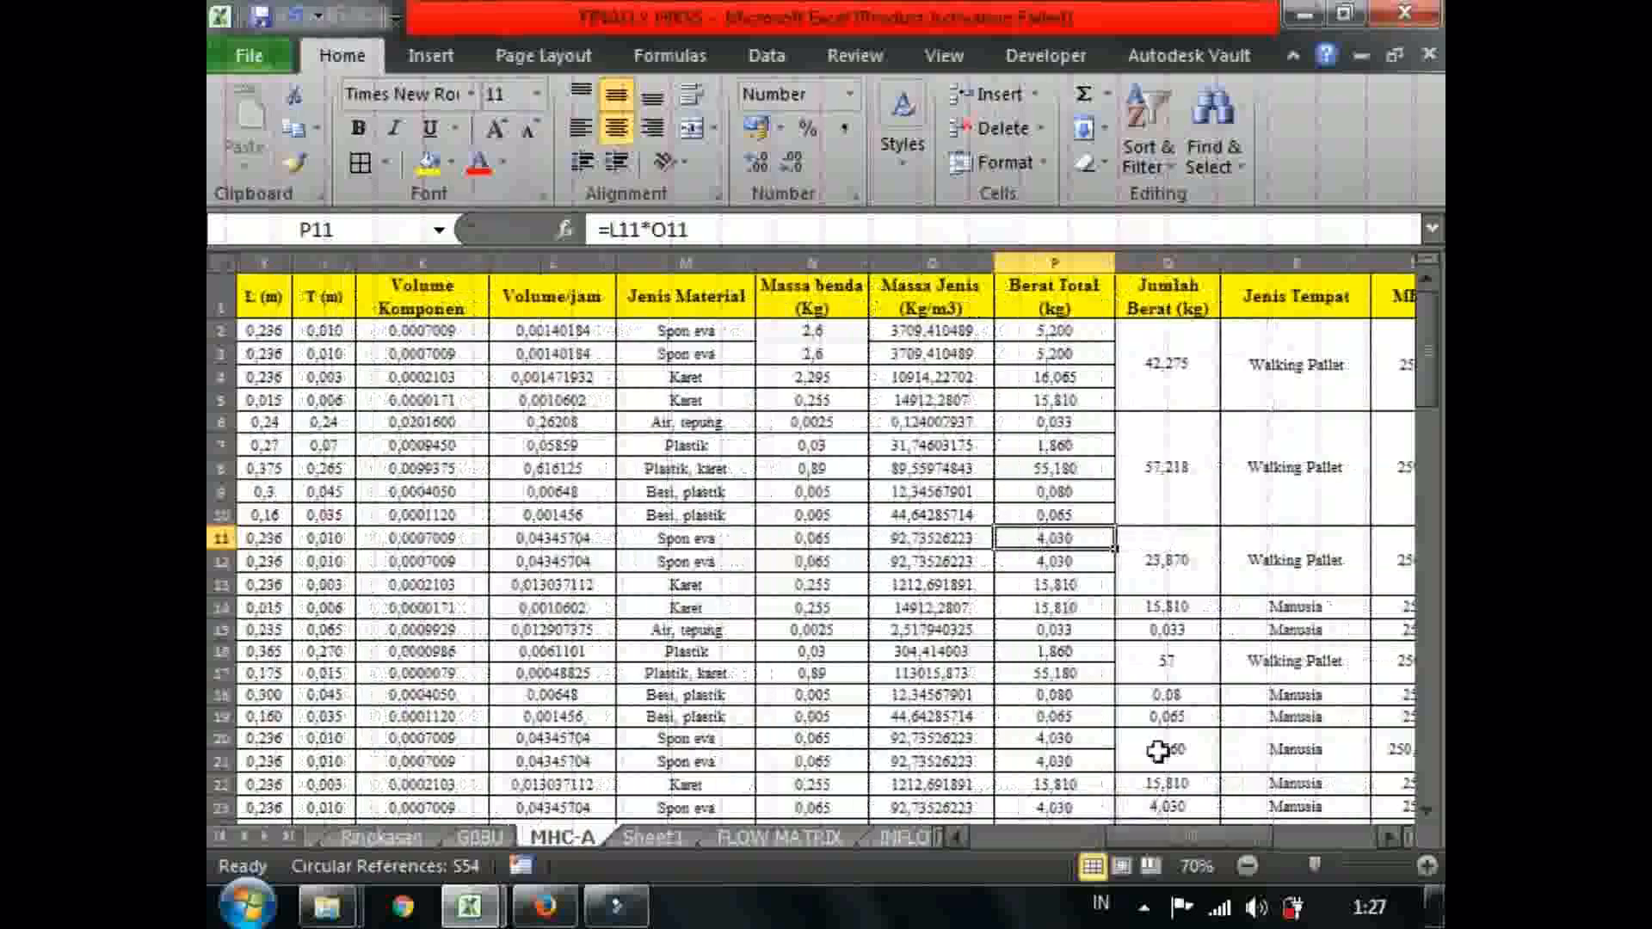
pyautogui.click(1183, 558)
pyautogui.doubleClick(1180, 559)
pyautogui.press('Return')
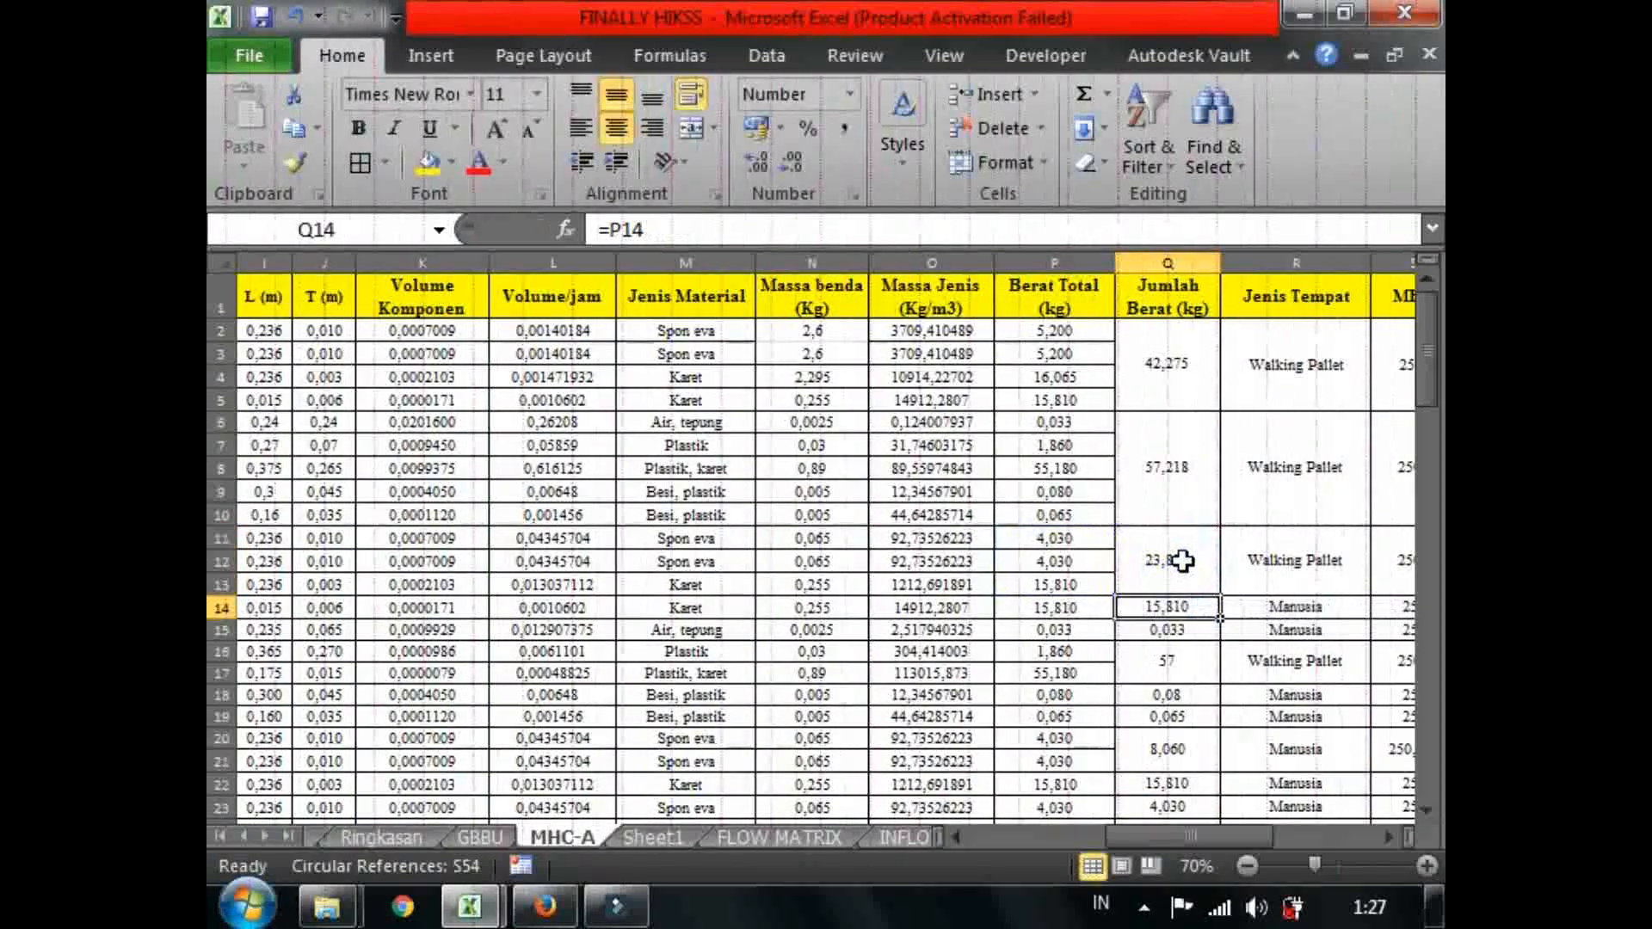
# Examine the nested IF formula that assigns Jenis Tempat in row 2, tracing its Manusia branch and second weight condition.
pyautogui.moveTo(1181, 829); pyautogui.dragTo(1216, 830)
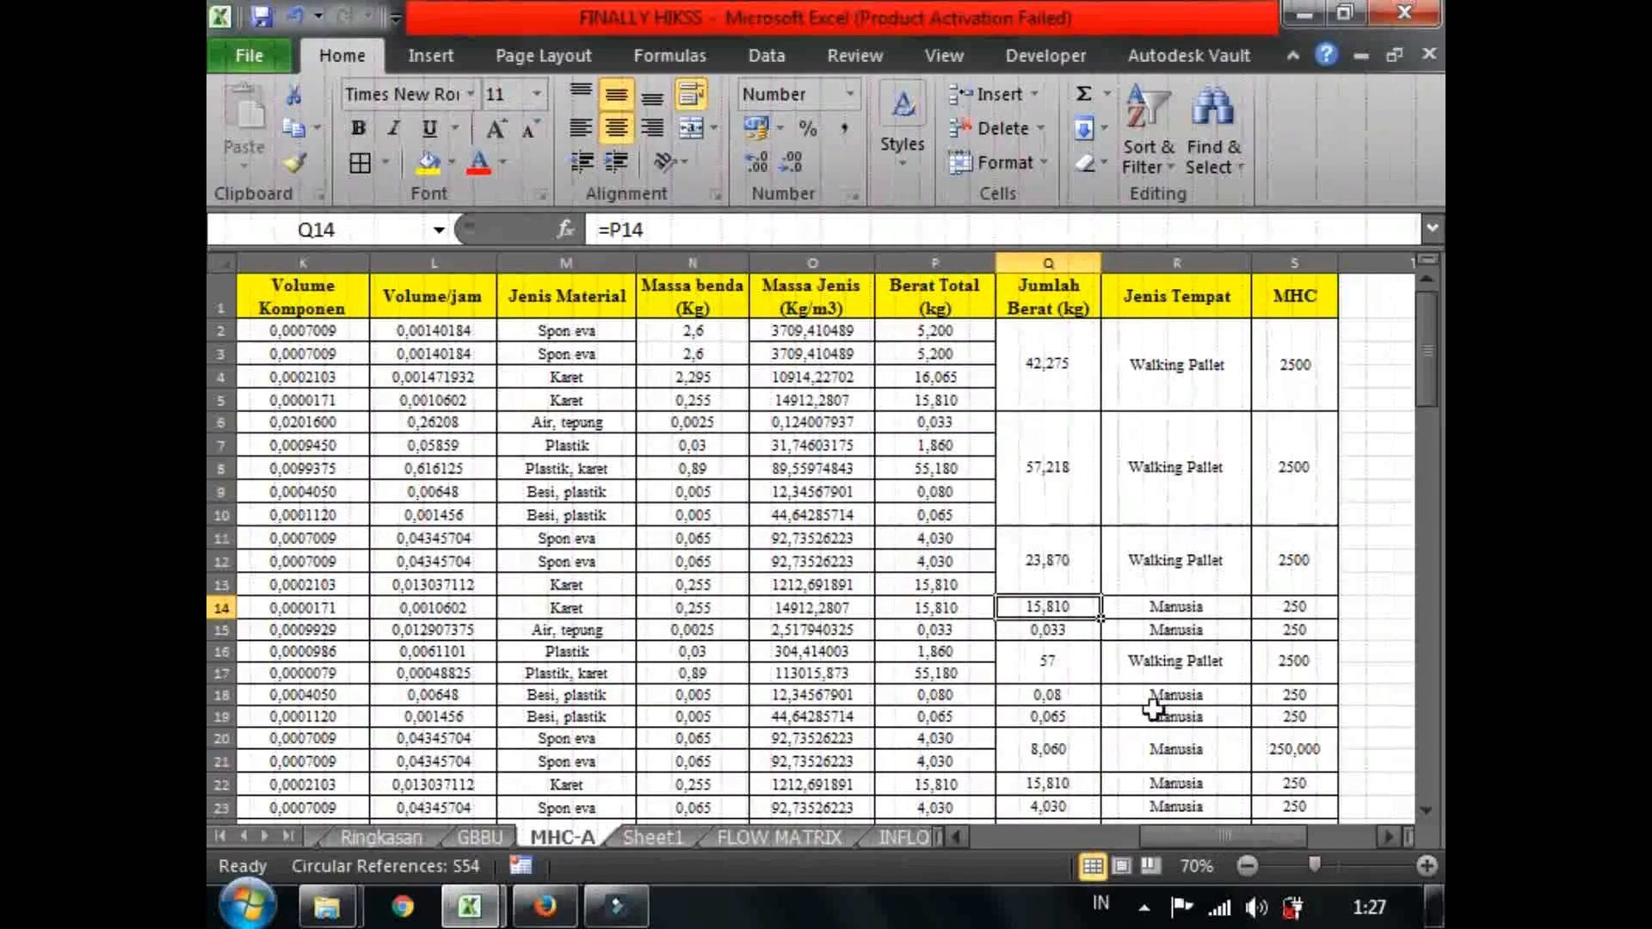
pyautogui.click(1206, 391)
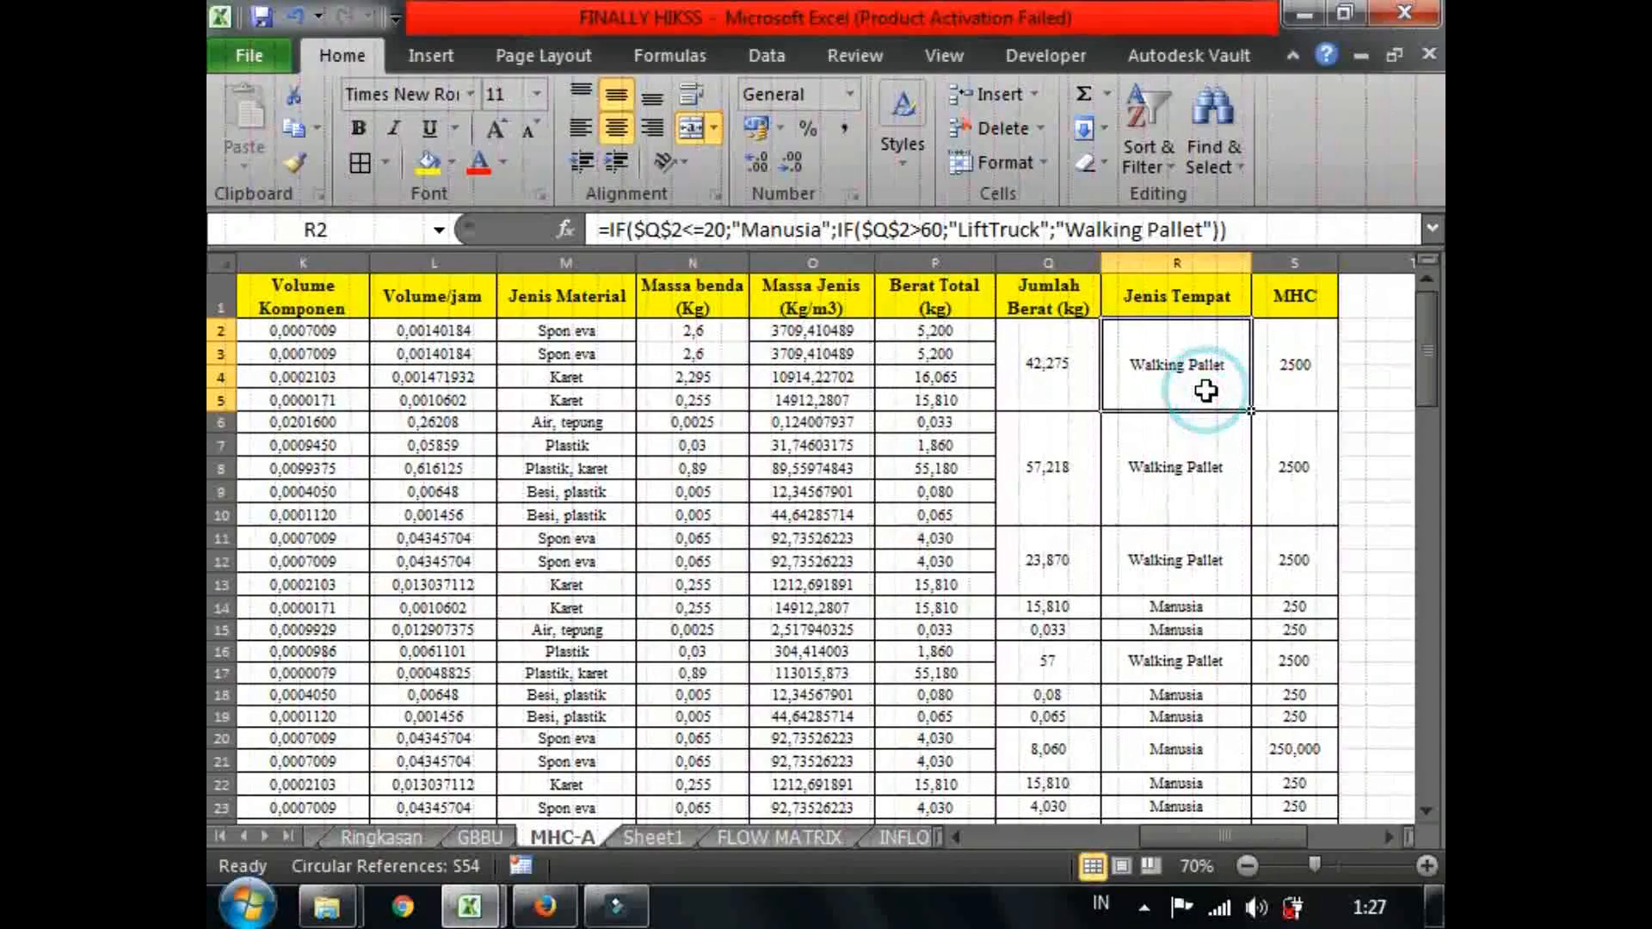
pyautogui.doubleClick(1176, 384)
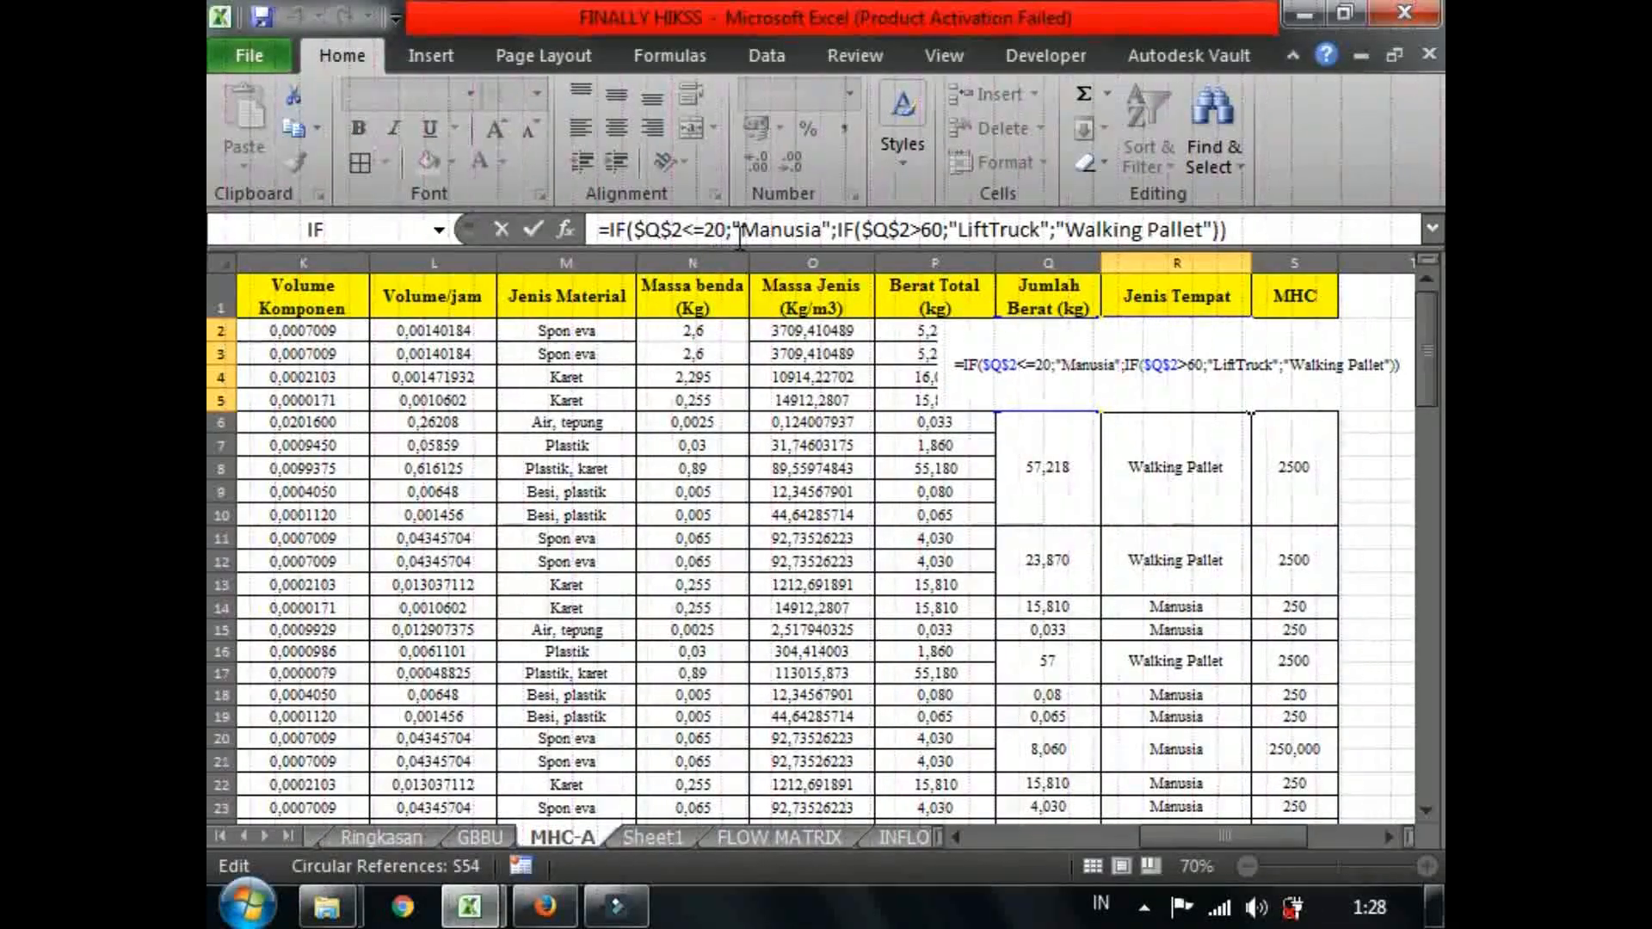
pyautogui.click(774, 230)
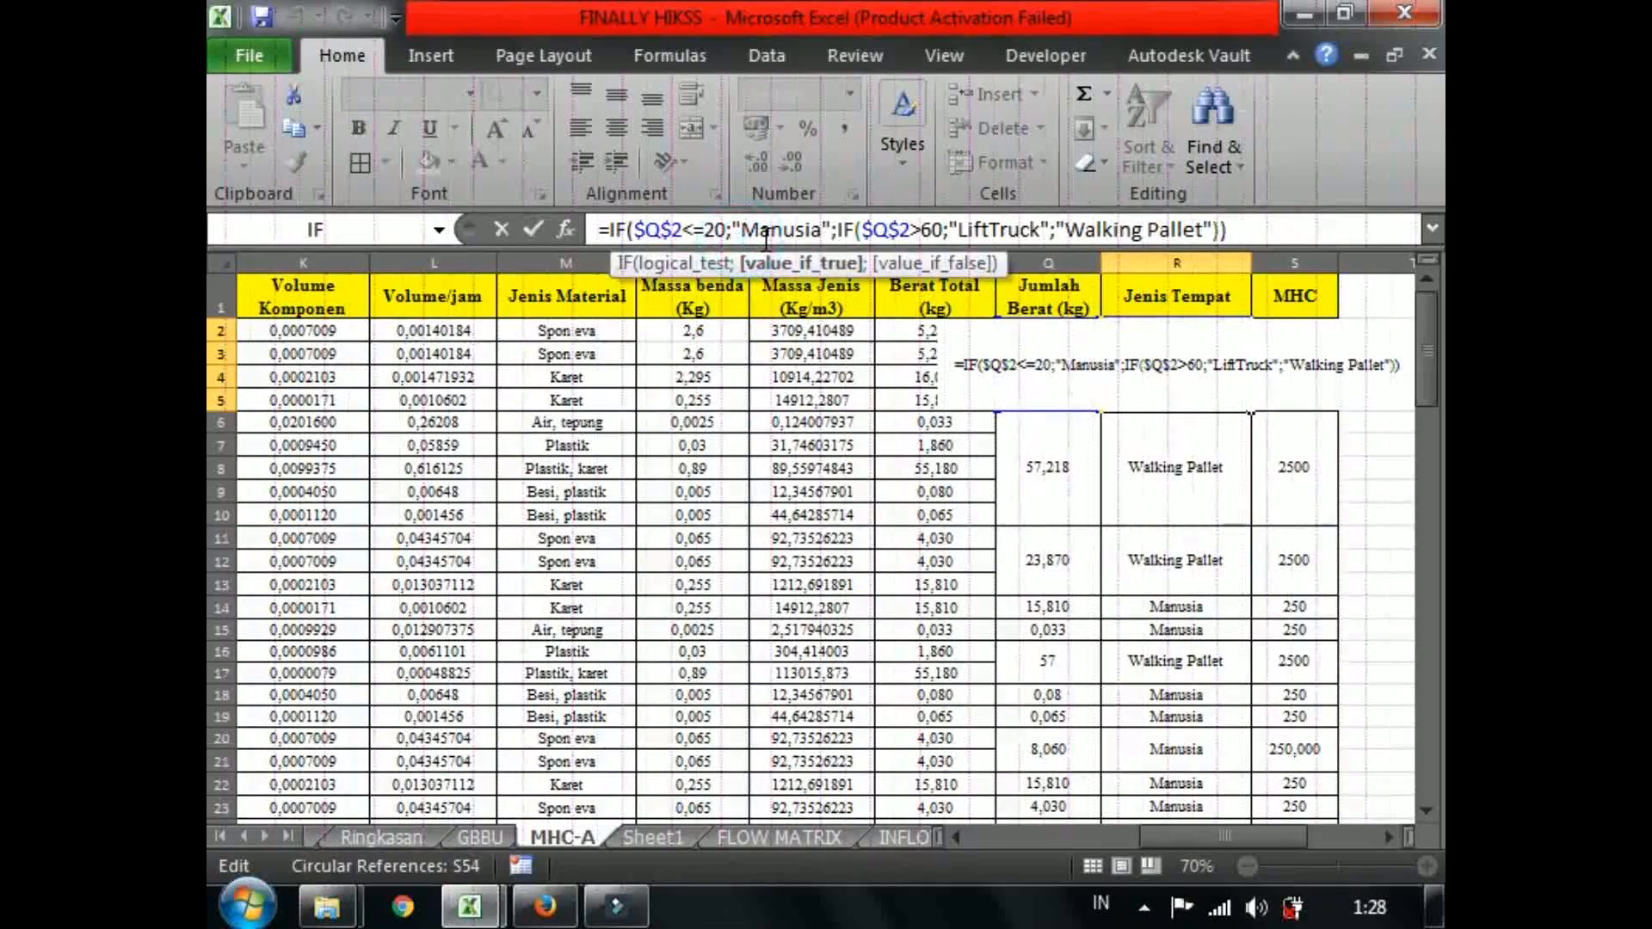
pyautogui.click(864, 230)
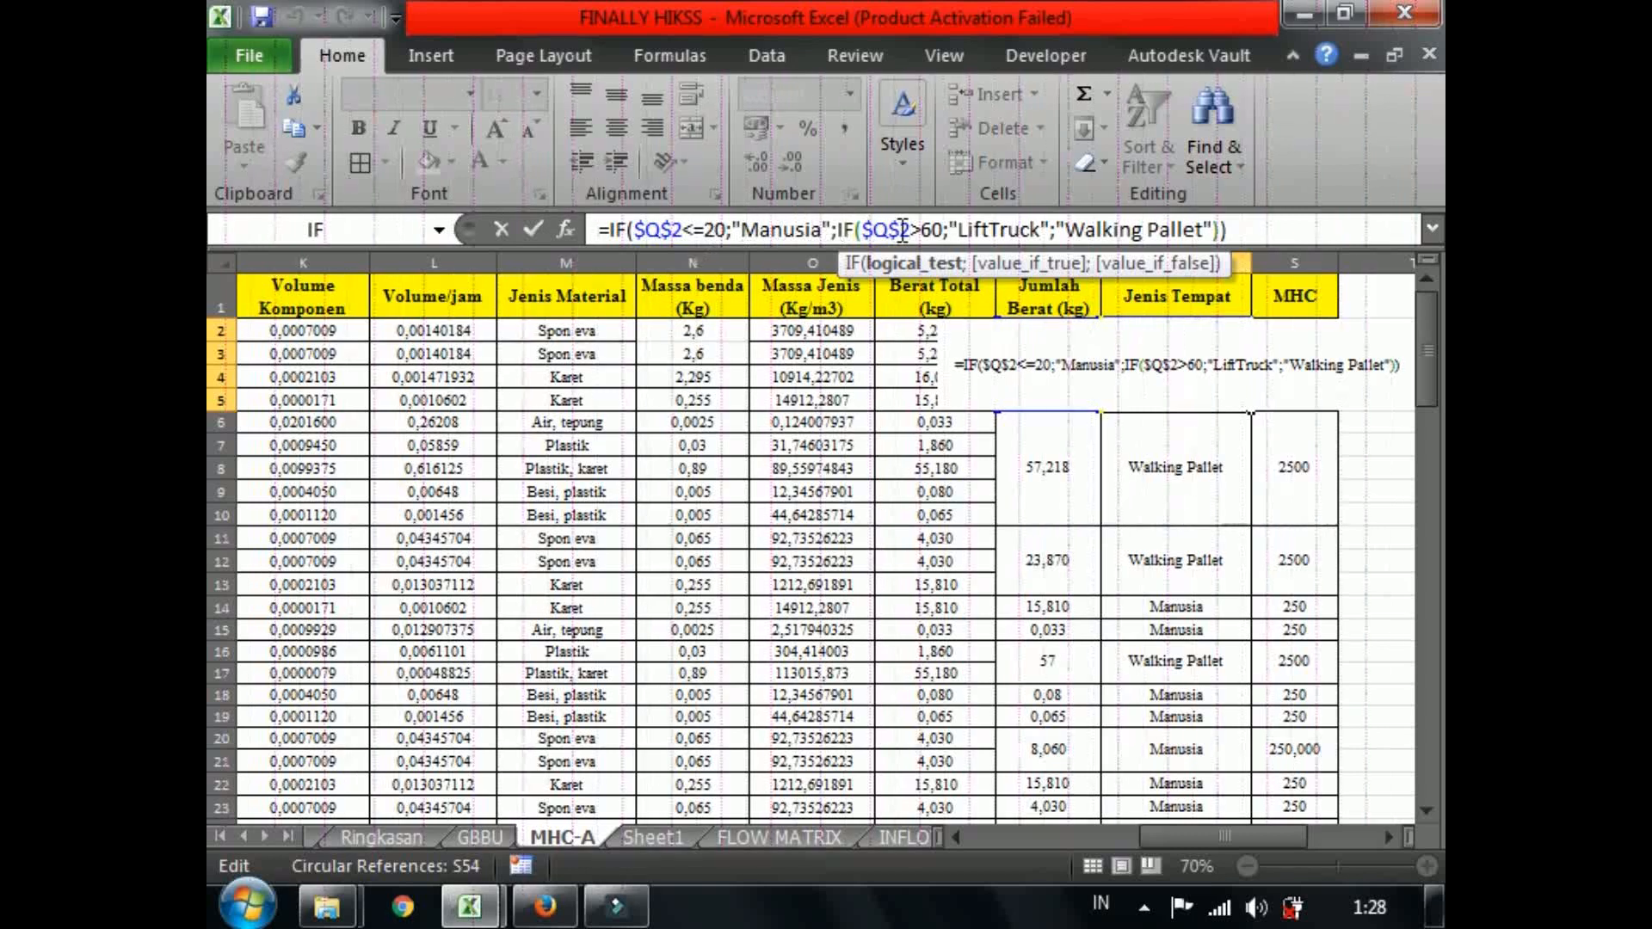
pyautogui.press('Return')
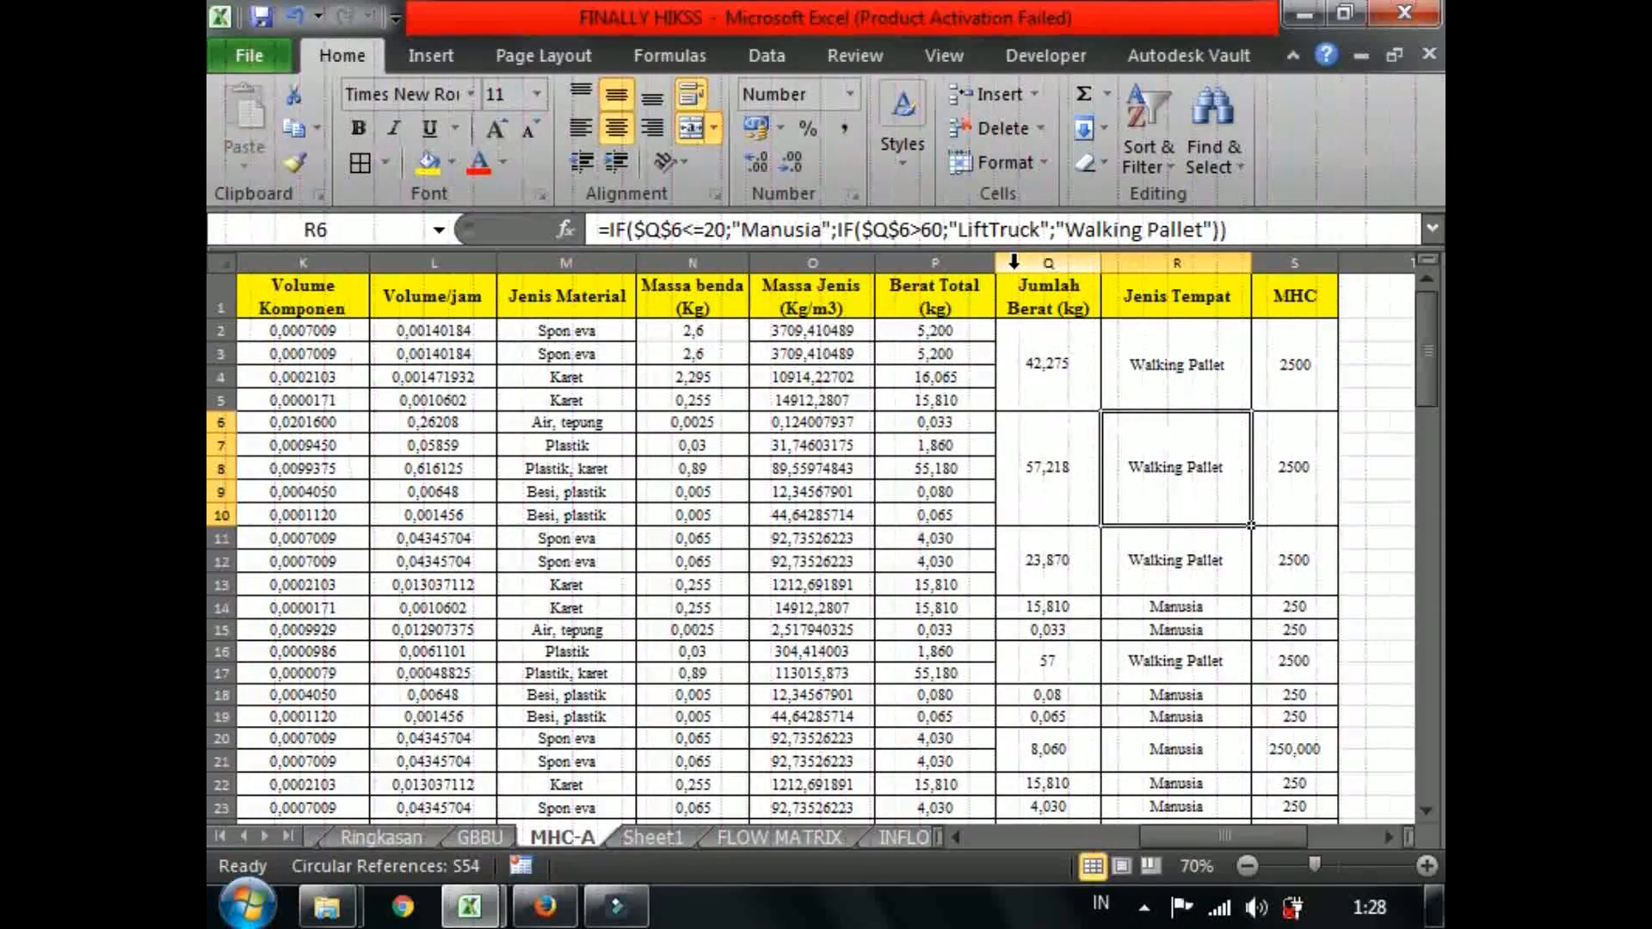
# Compare the row 2 Jumlah Berat with the weight limits in the Jenis Tempat formula that select the transport type.
pyautogui.click(1124, 376)
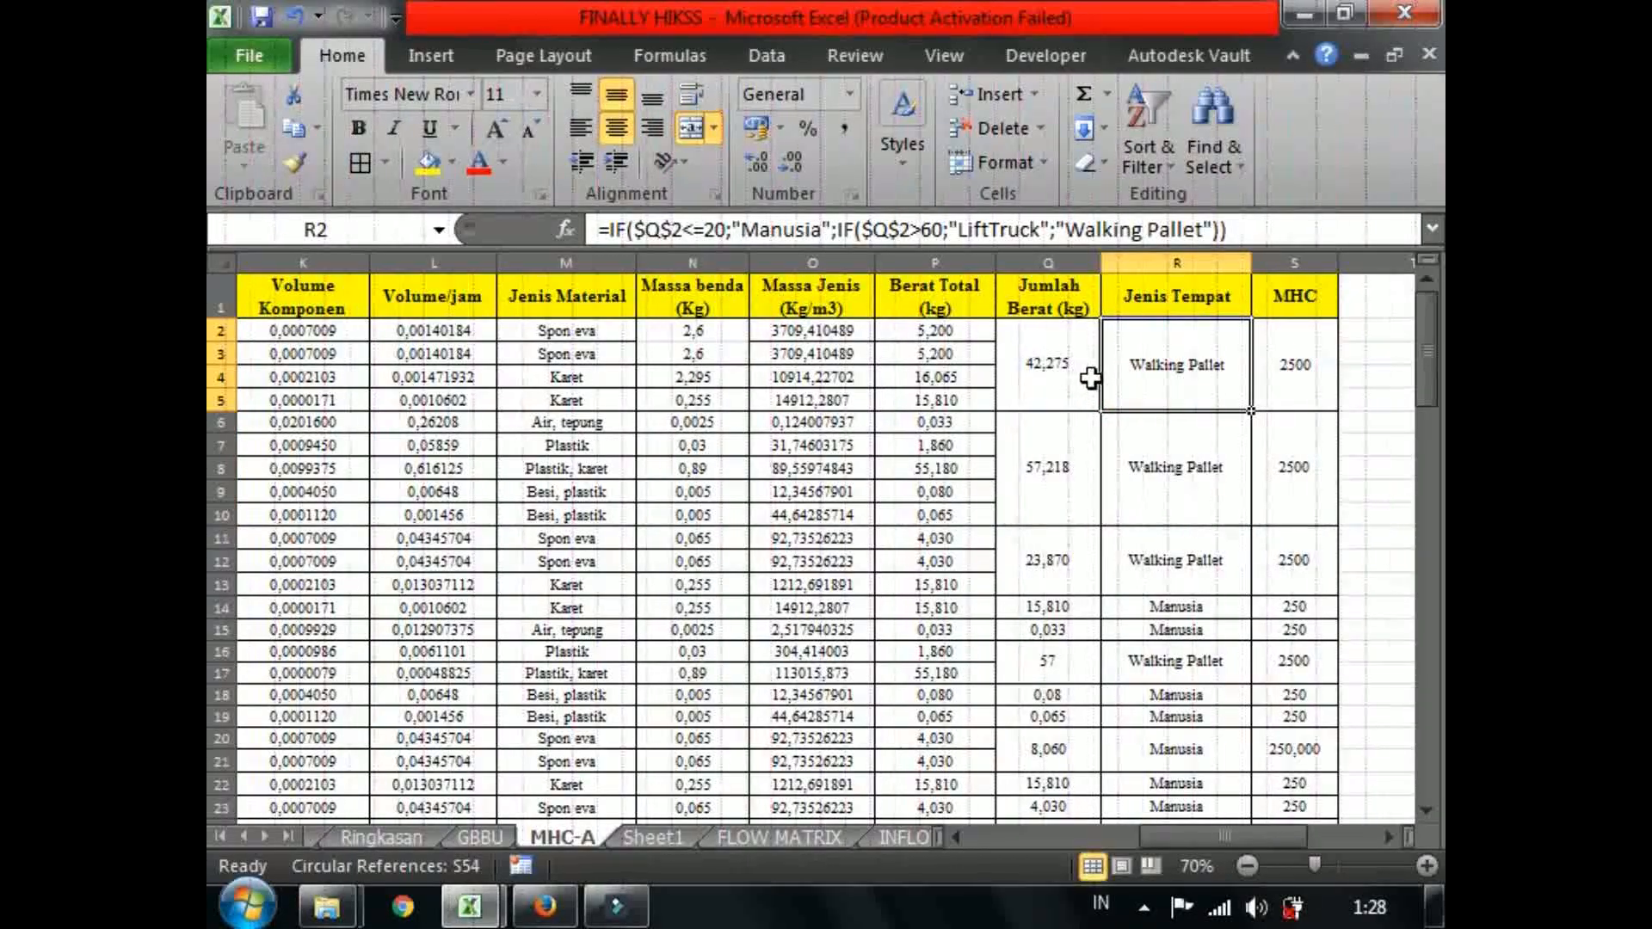
pyautogui.click(1057, 379)
pyautogui.click(1118, 377)
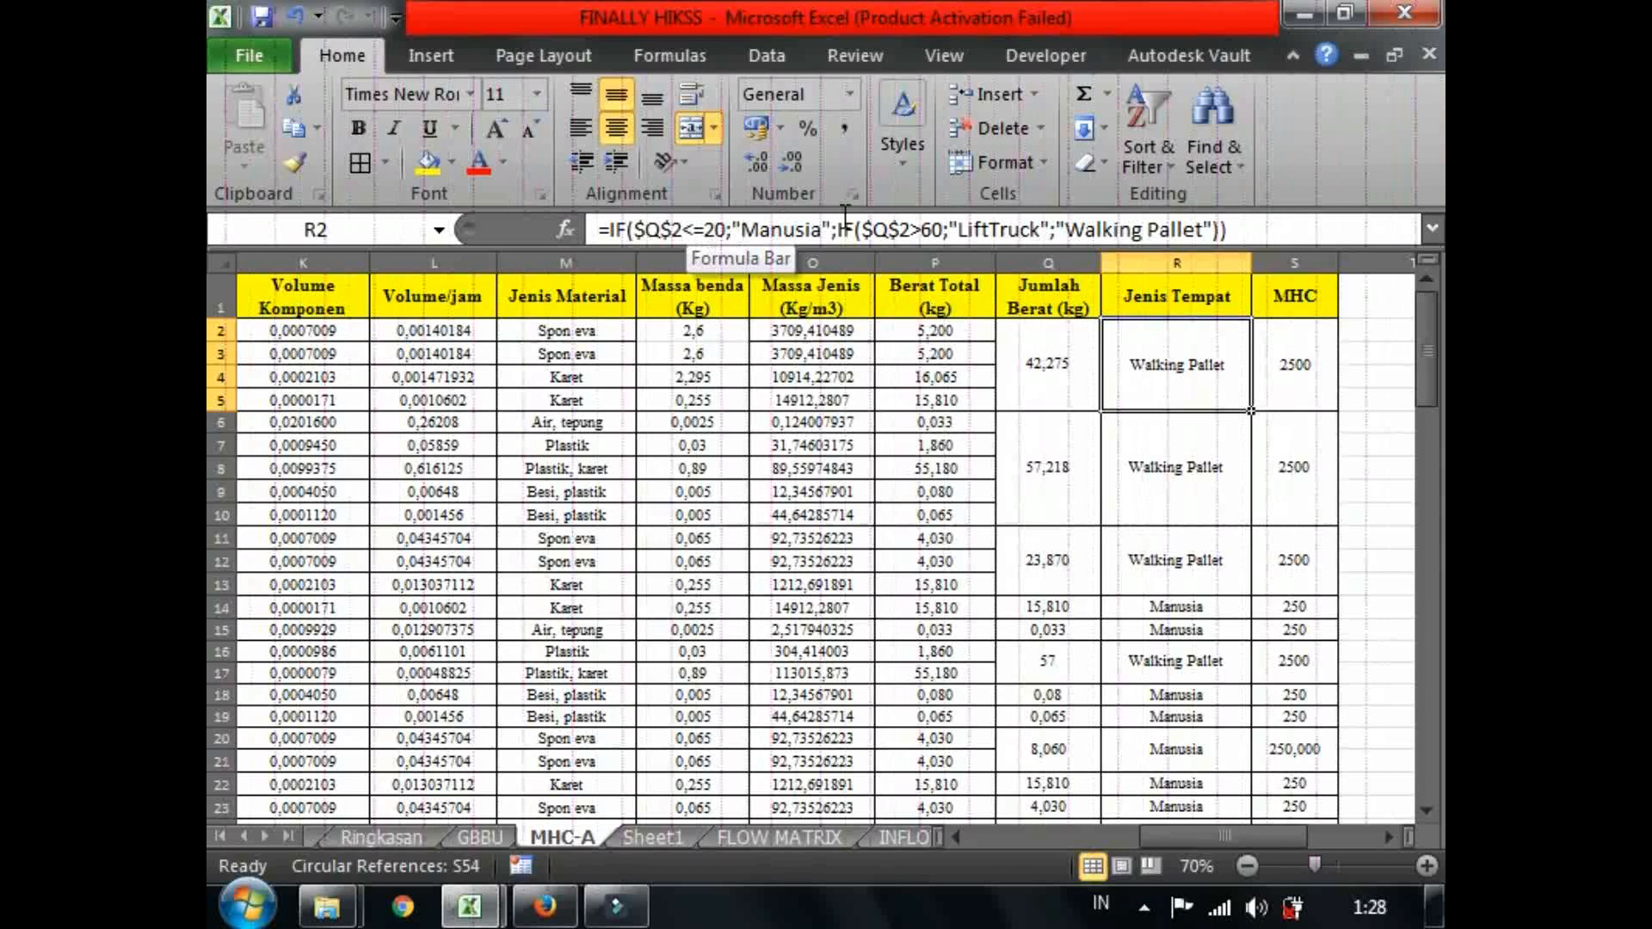
pyautogui.click(1067, 357)
pyautogui.click(1166, 368)
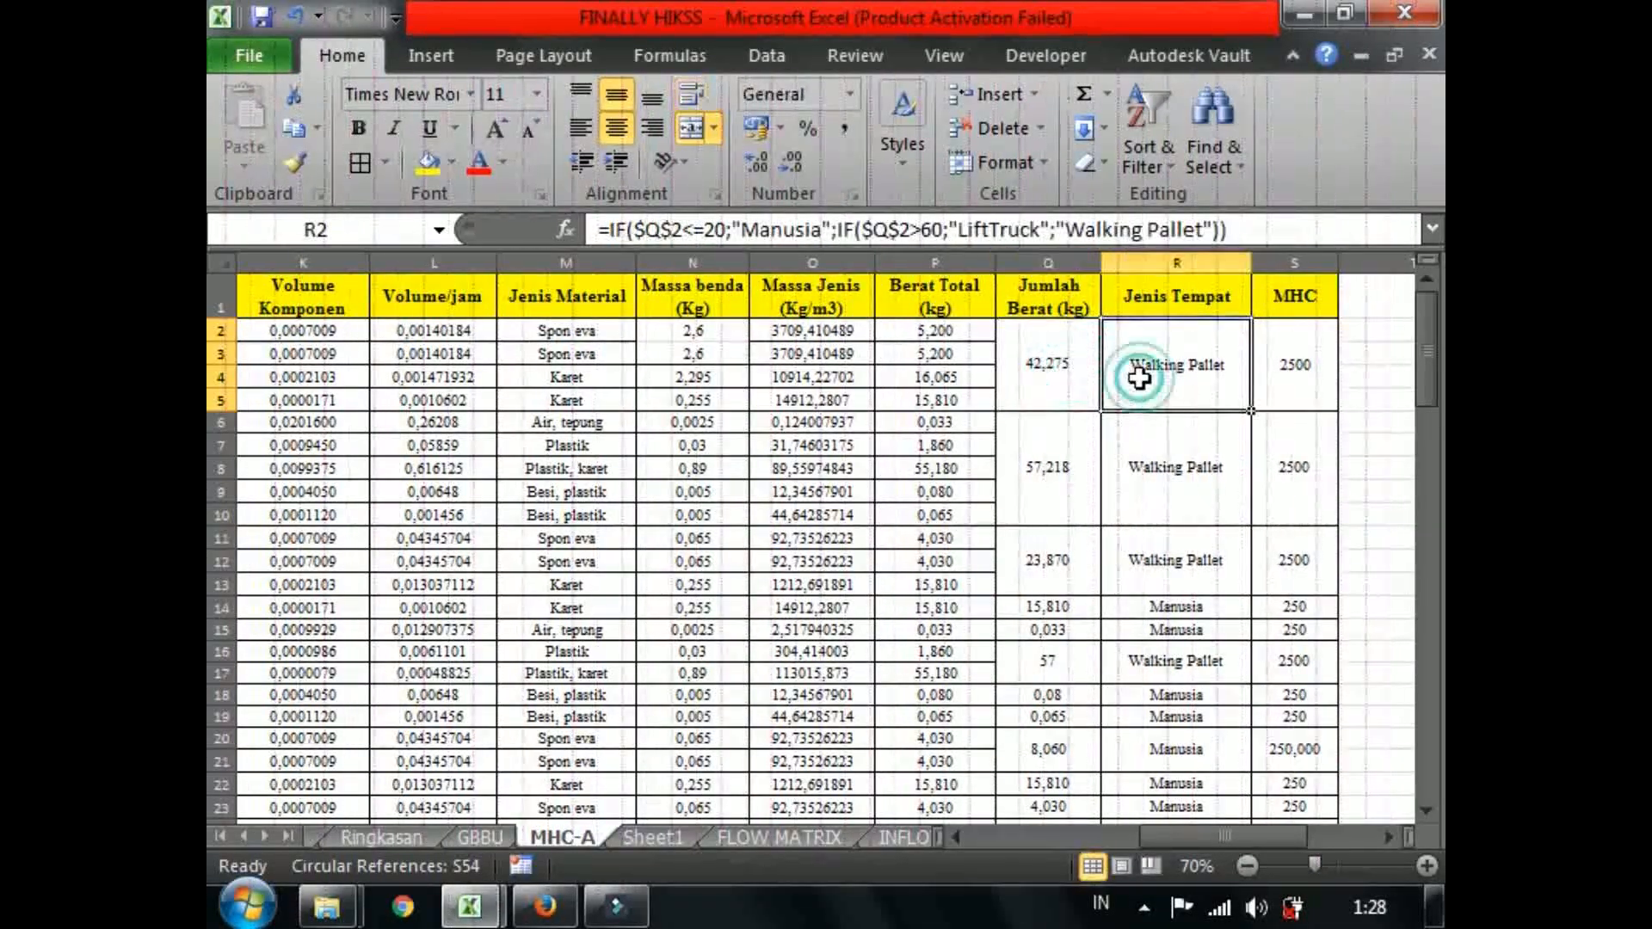
# Examine the row 2 MHC formula in relation to the Jumlah Berat, Jenis Tempat and MHC columns.
pyautogui.click(1272, 364)
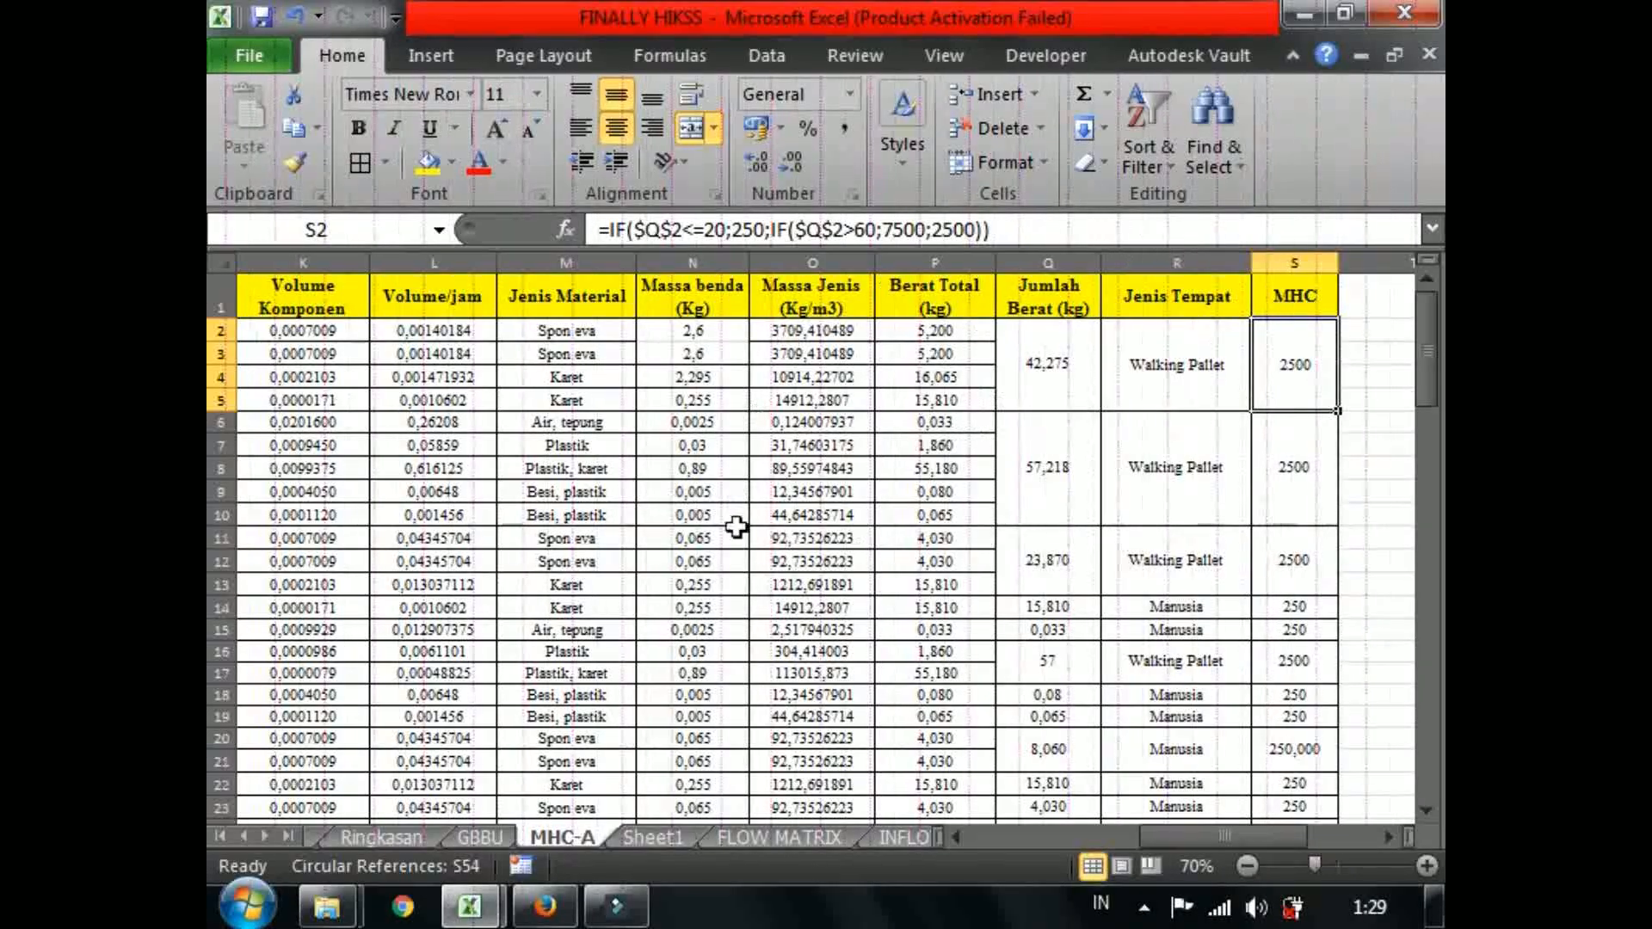
pyautogui.moveTo(1043, 301); pyautogui.dragTo(1264, 303)
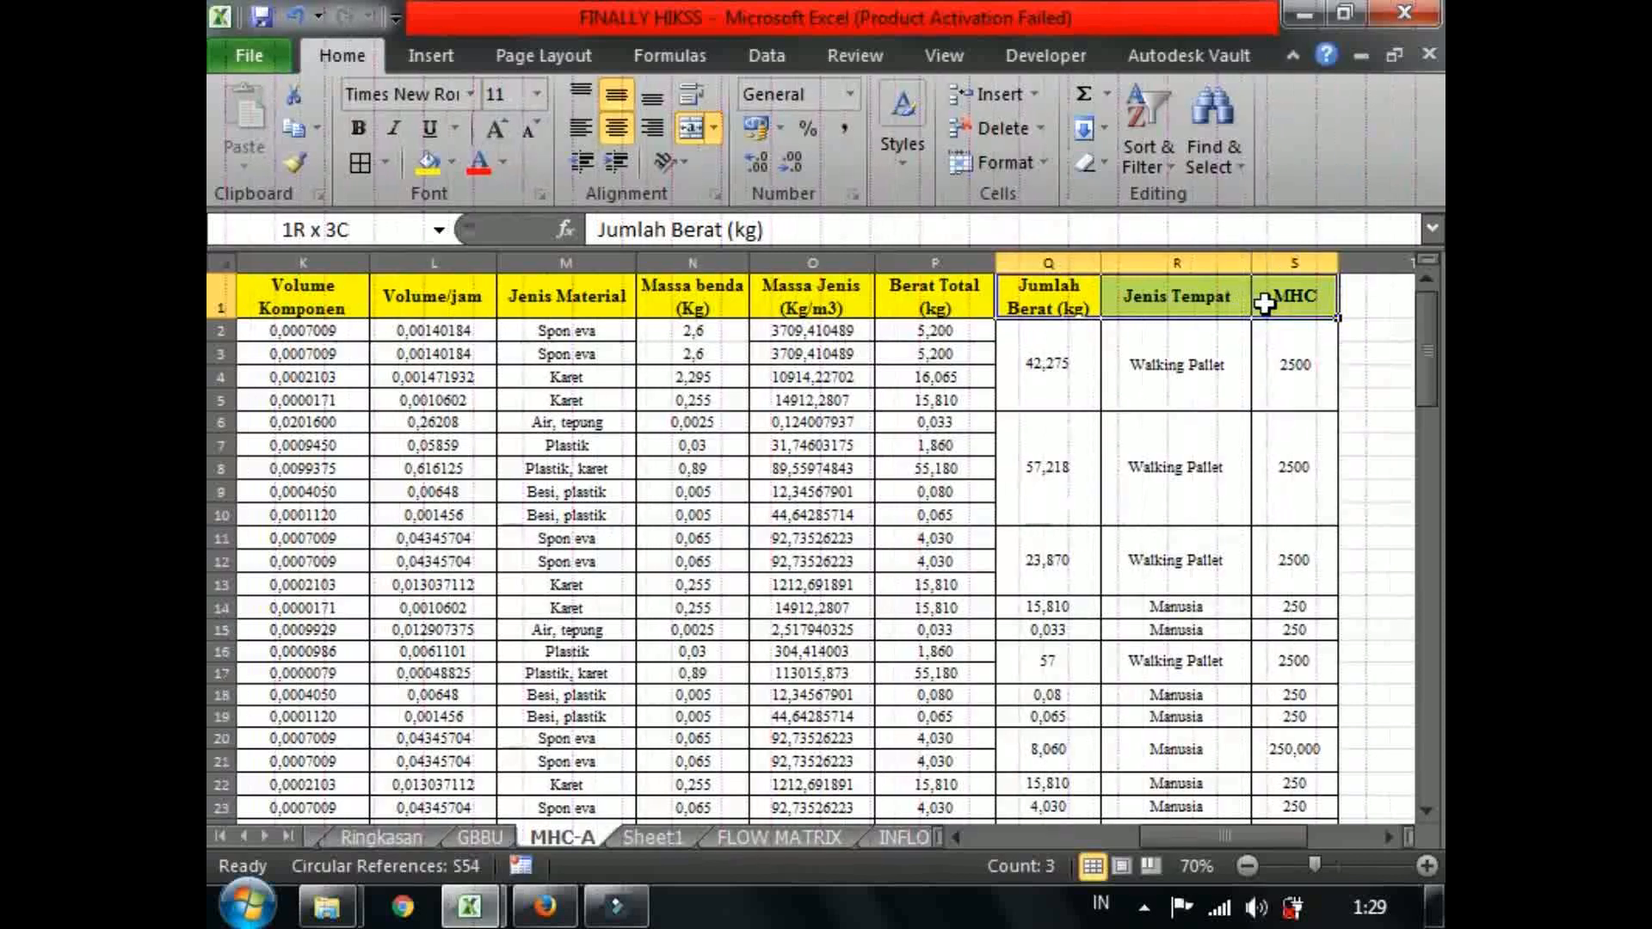
pyautogui.click(1283, 333)
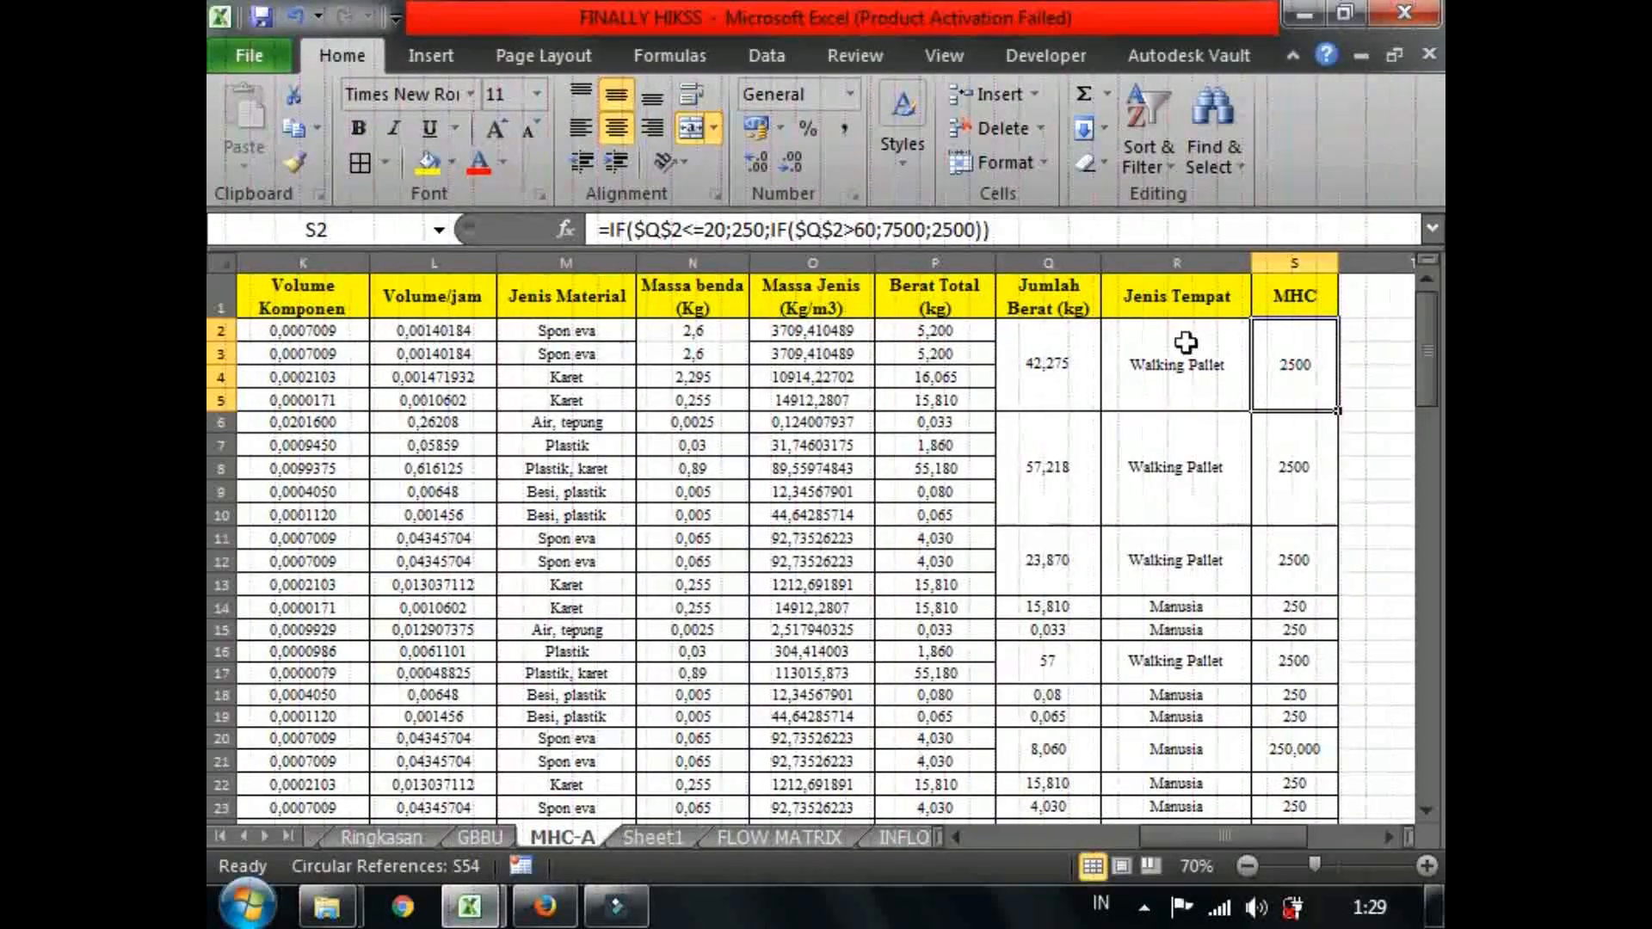
# Trace the nested IF in the row 2 MHC formula through its 250, 7500 and 2500 cost branches.
pyautogui.click(1136, 226)
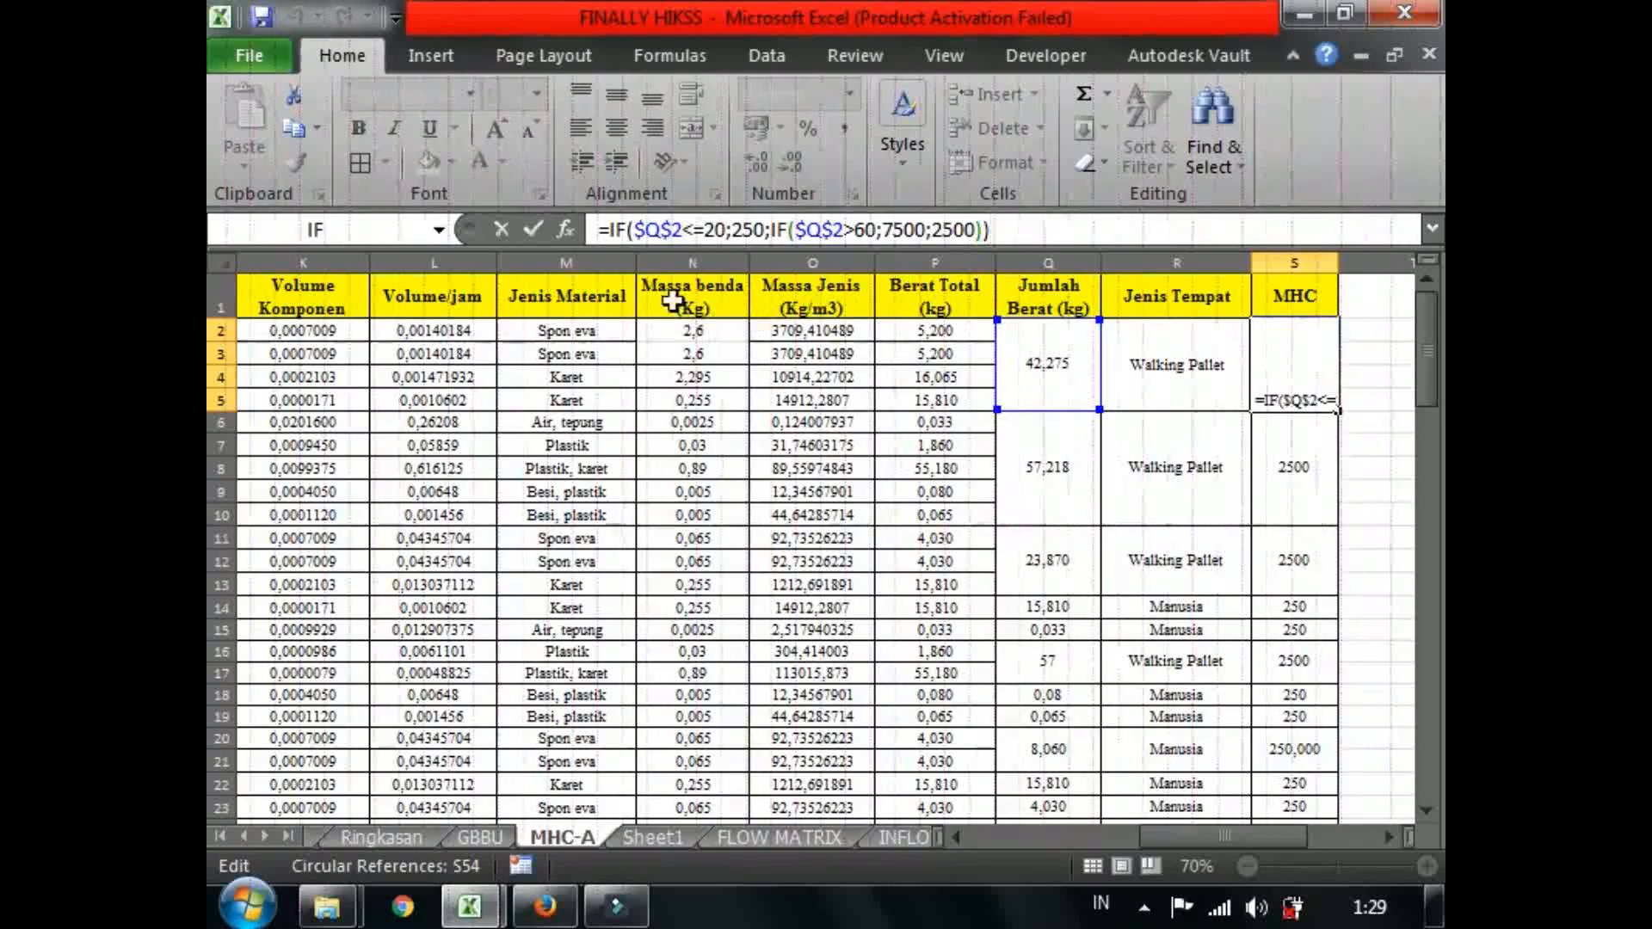
pyautogui.click(746, 230)
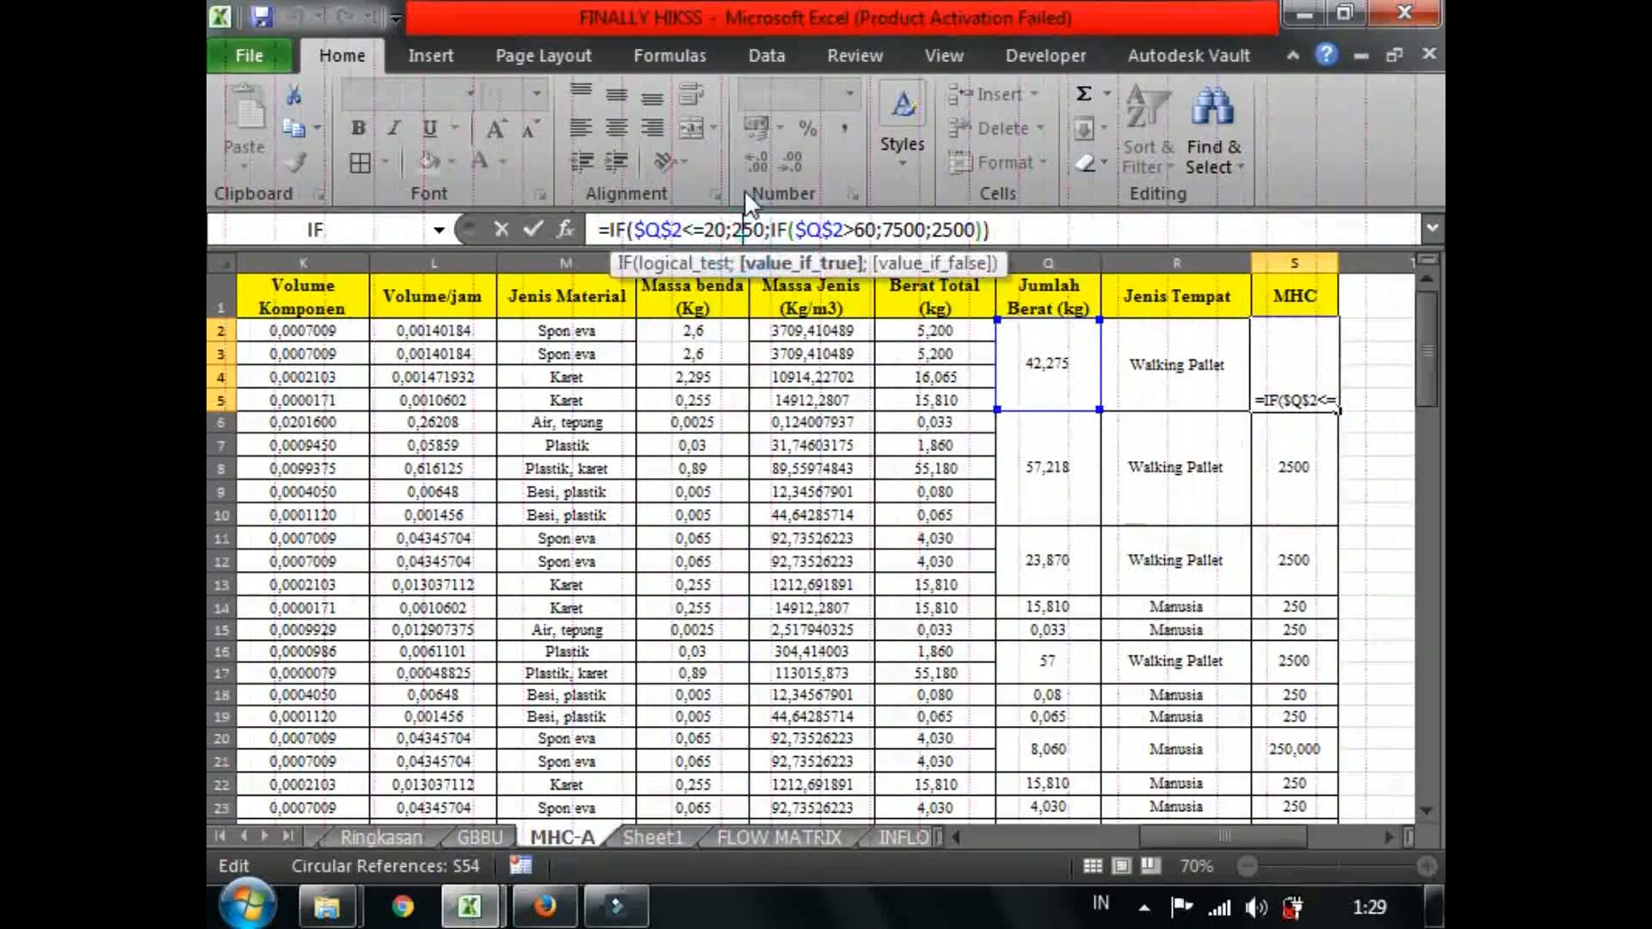
pyautogui.click(786, 230)
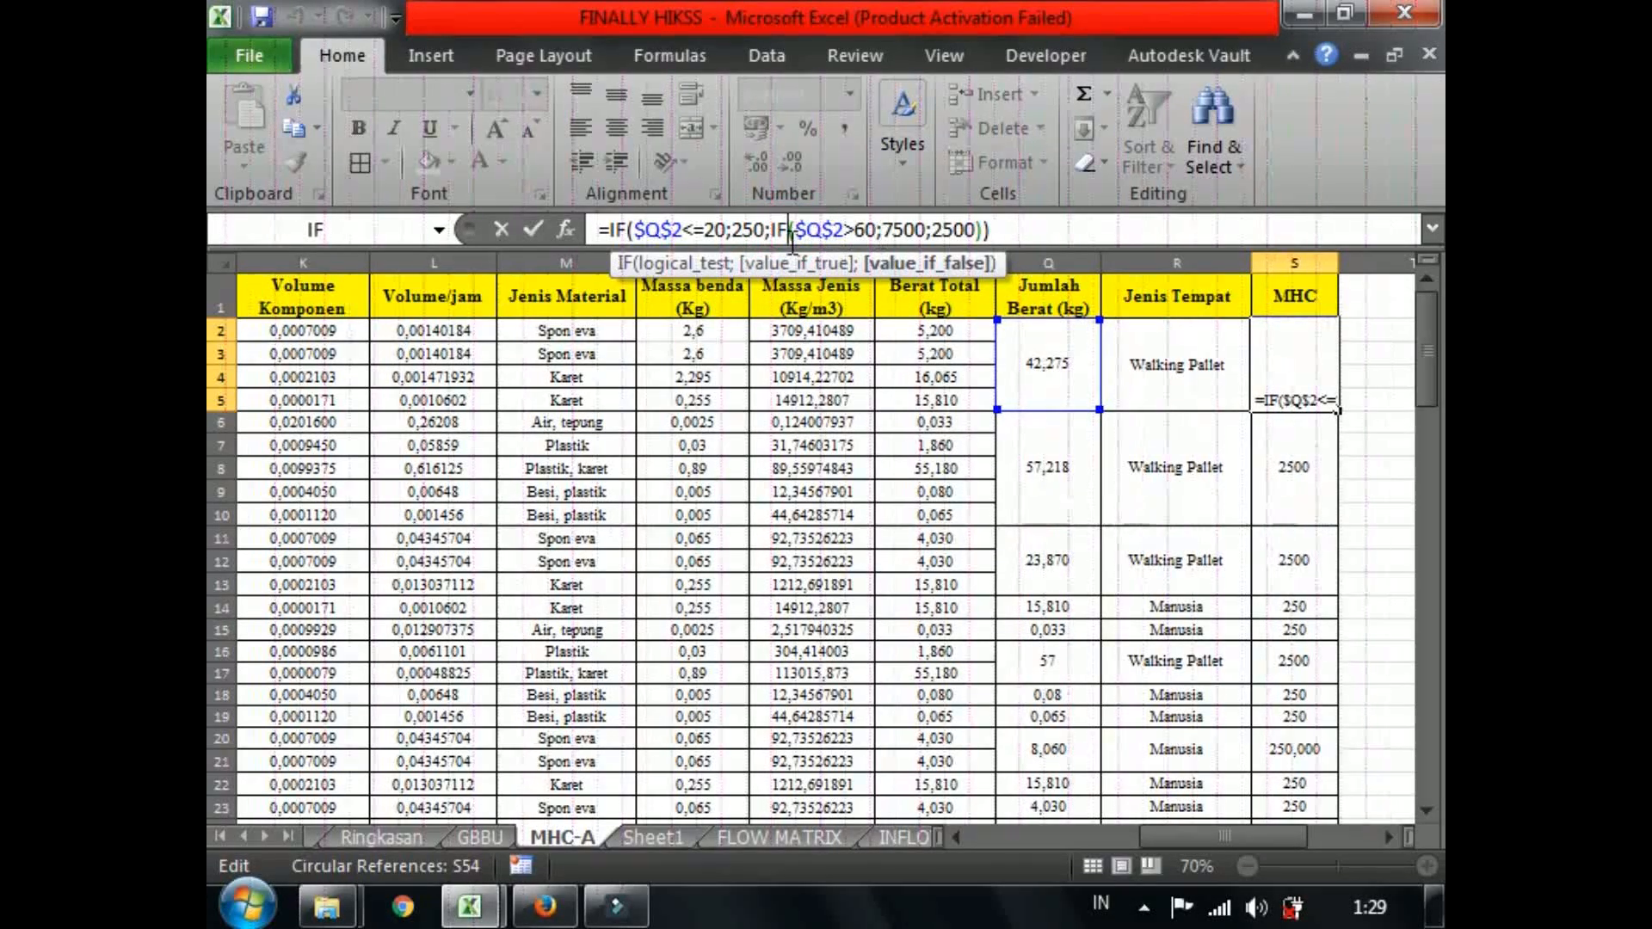
pyautogui.click(910, 231)
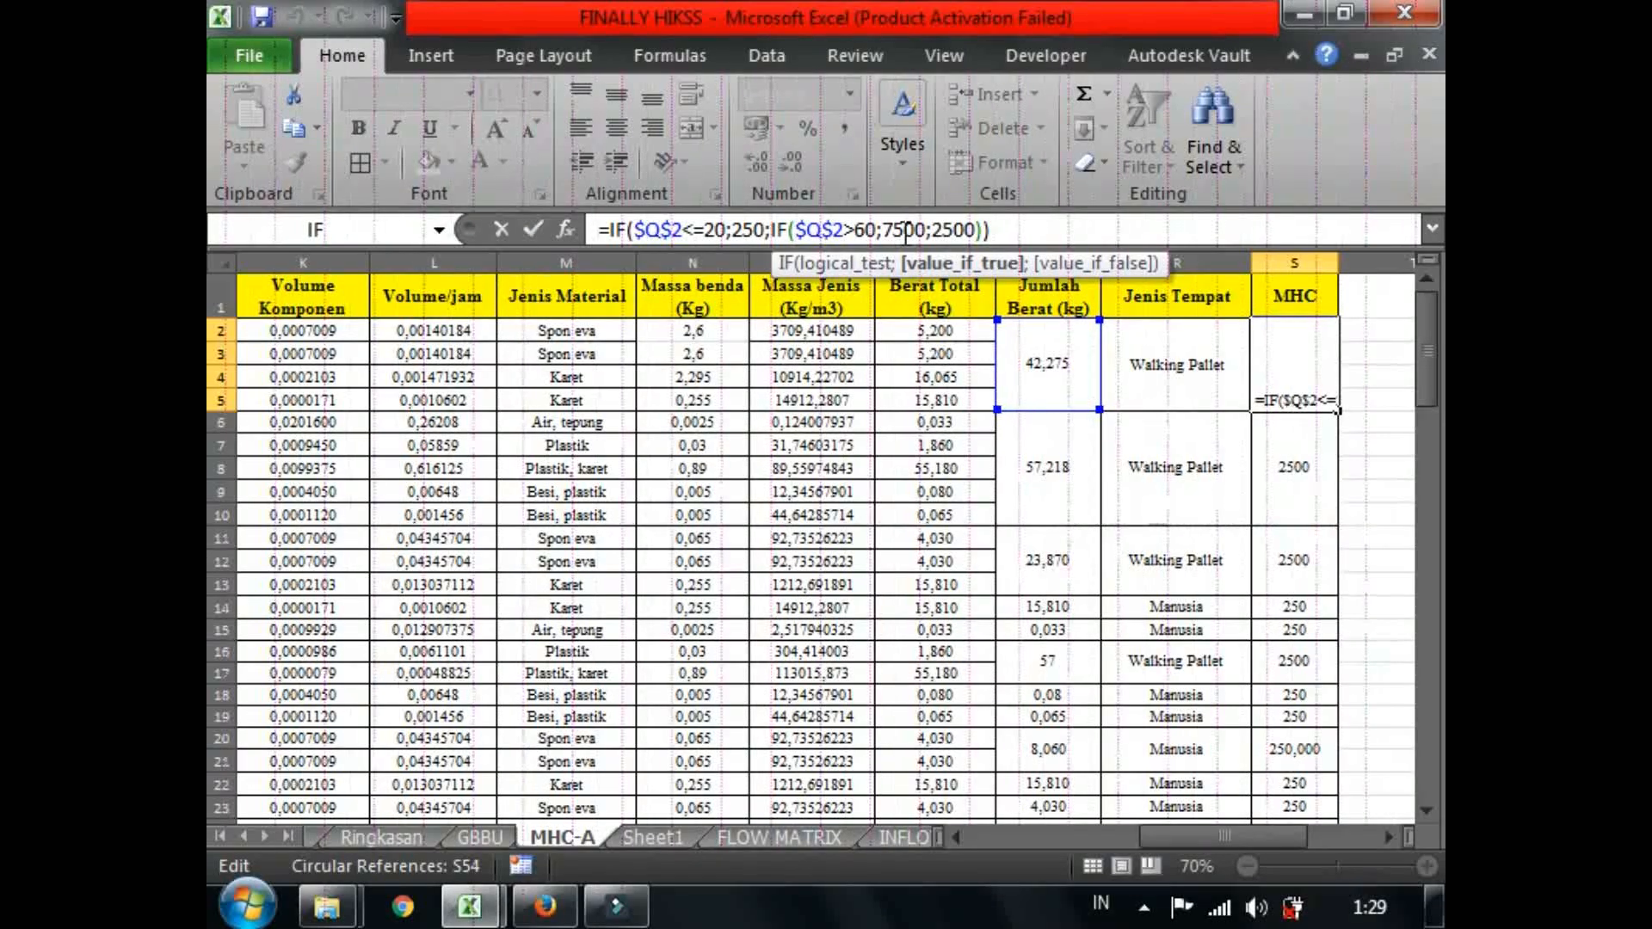
pyautogui.click(952, 233)
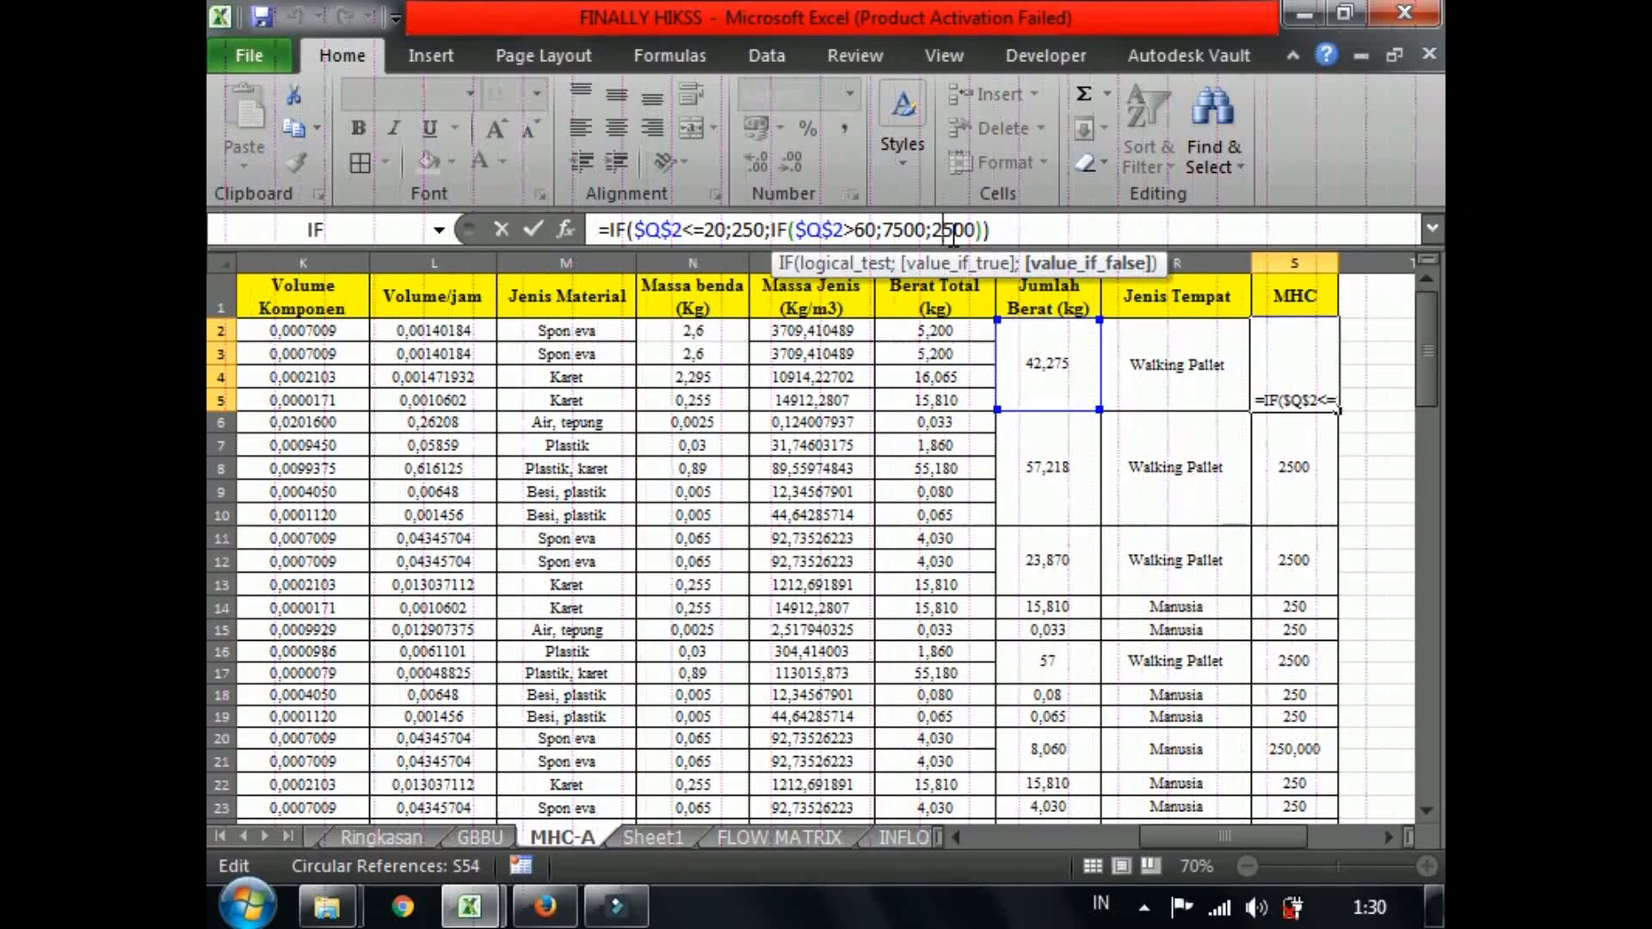
pyautogui.press('Return')
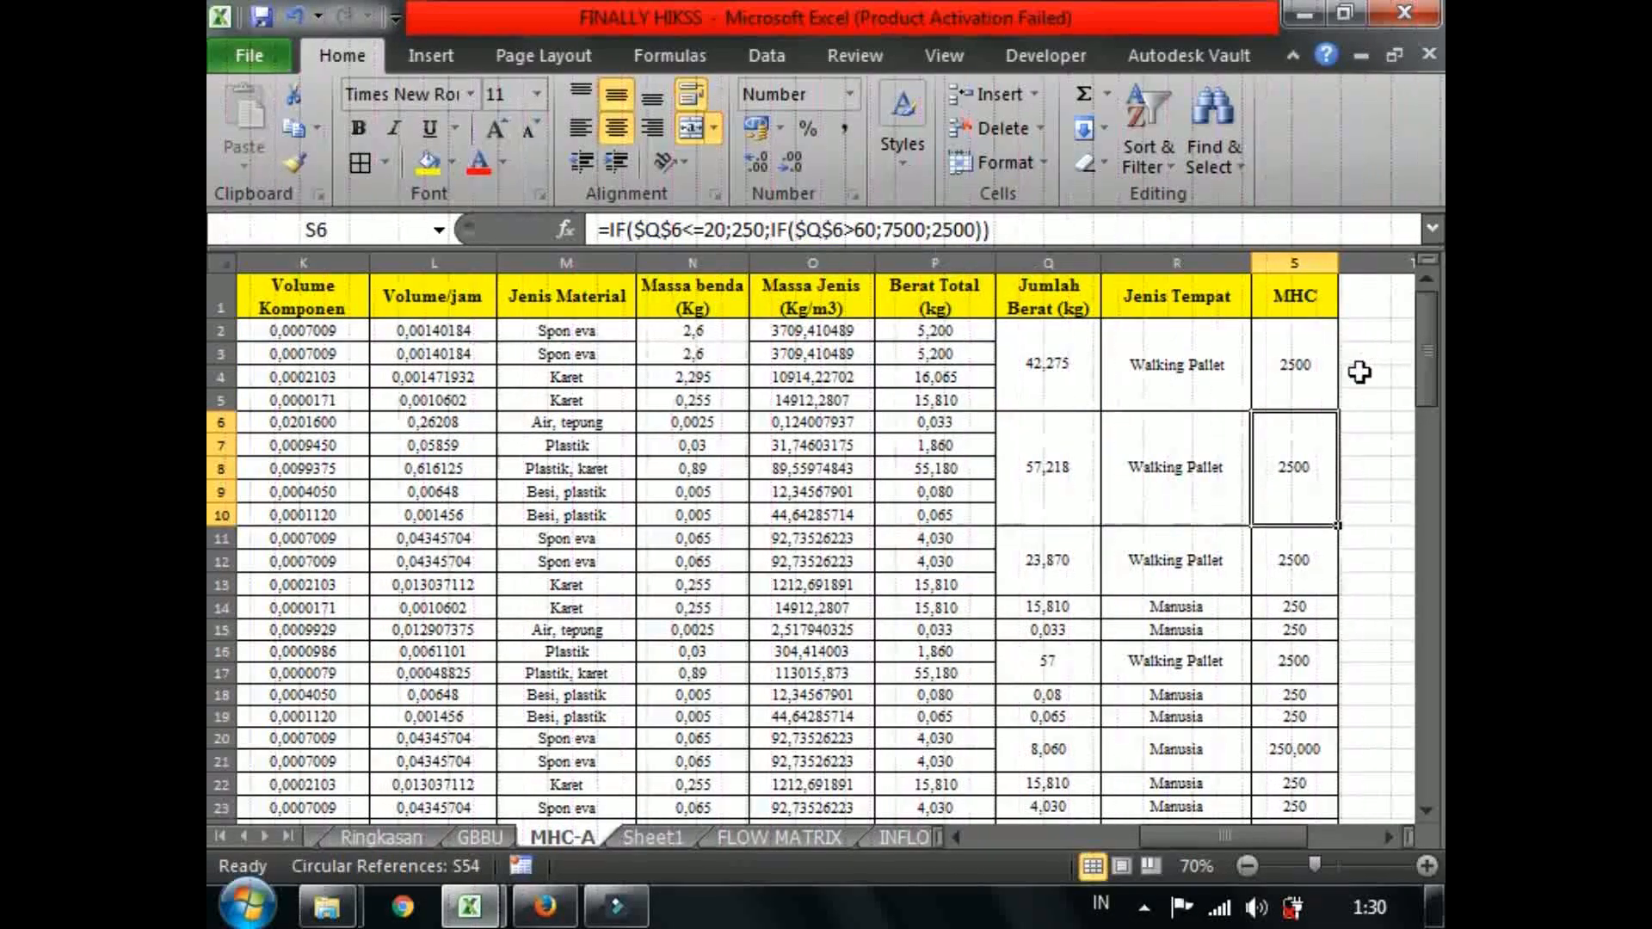
pyautogui.click(1295, 383)
# Review the From–To flows in MHC-A, from Receiving-to-GBBU down to the final Warehouse-to-Shipping row.
pyautogui.moveTo(1170, 831); pyautogui.dragTo(902, 825)
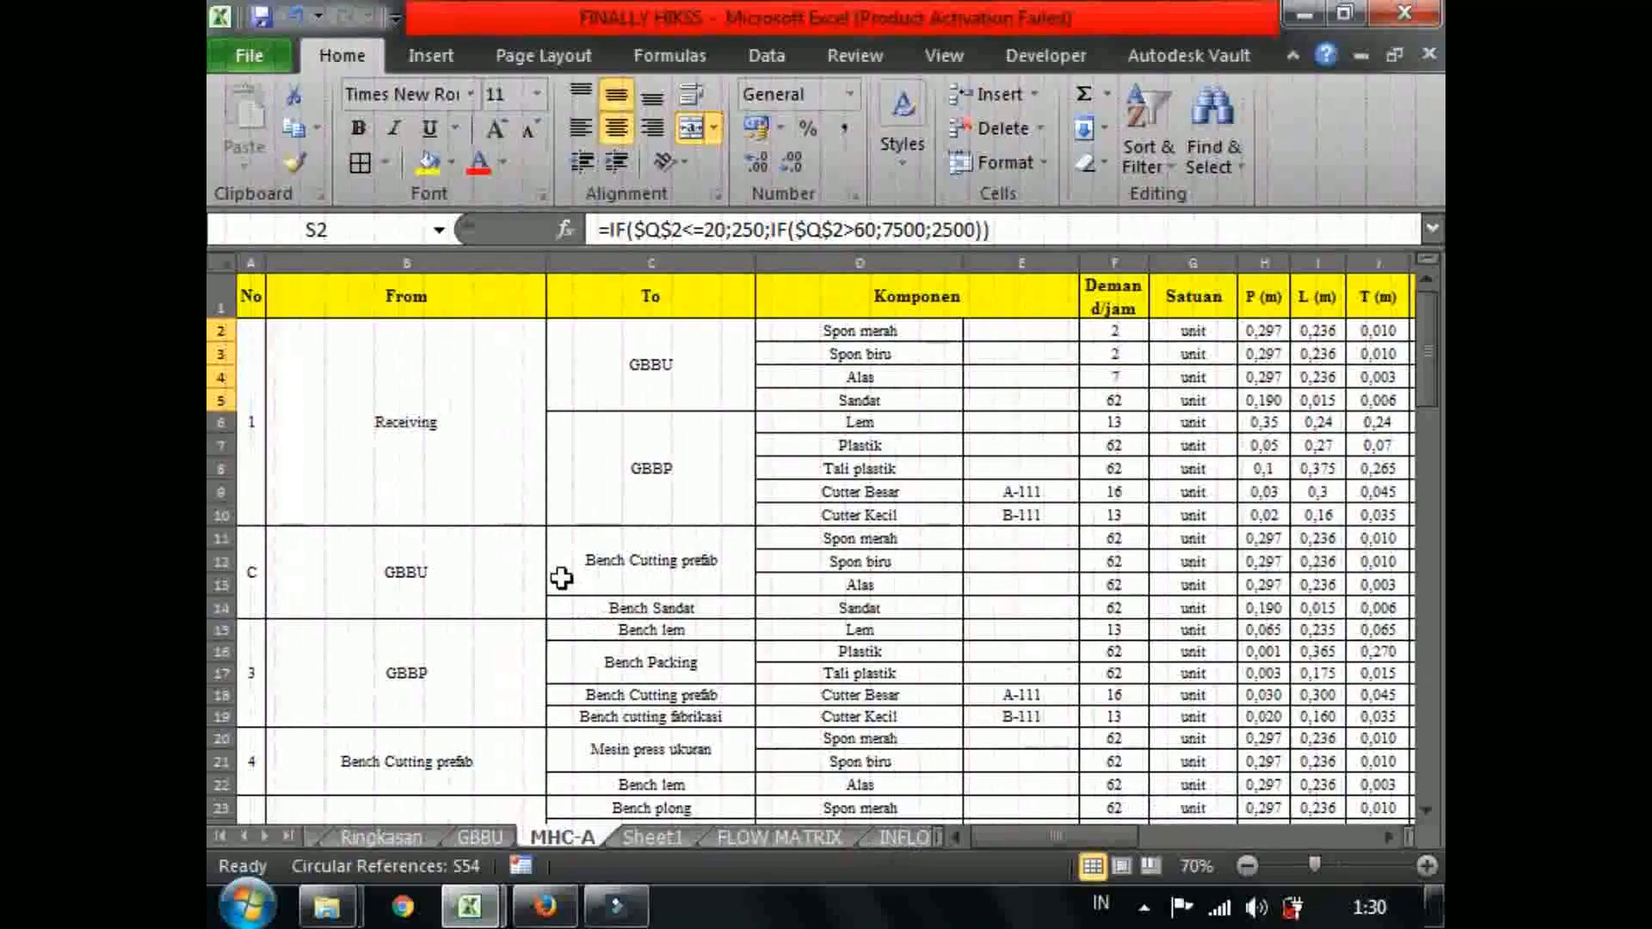
pyautogui.click(461, 493)
pyautogui.click(699, 416)
pyautogui.click(650, 368)
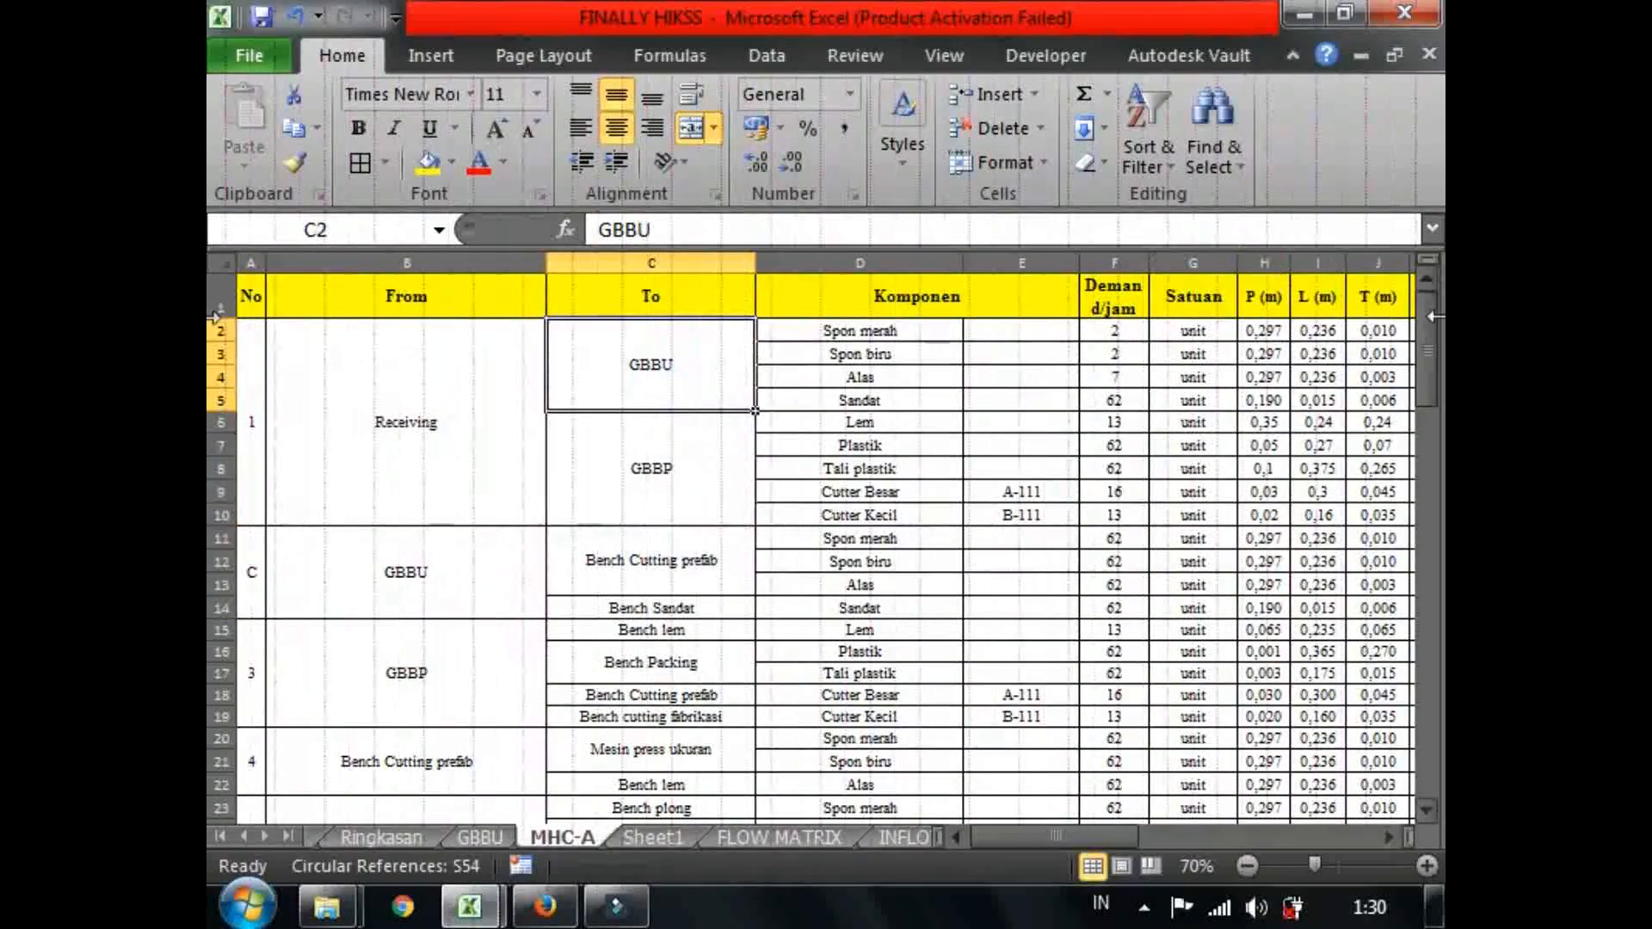
pyautogui.moveTo(1428, 332); pyautogui.dragTo(1423, 317)
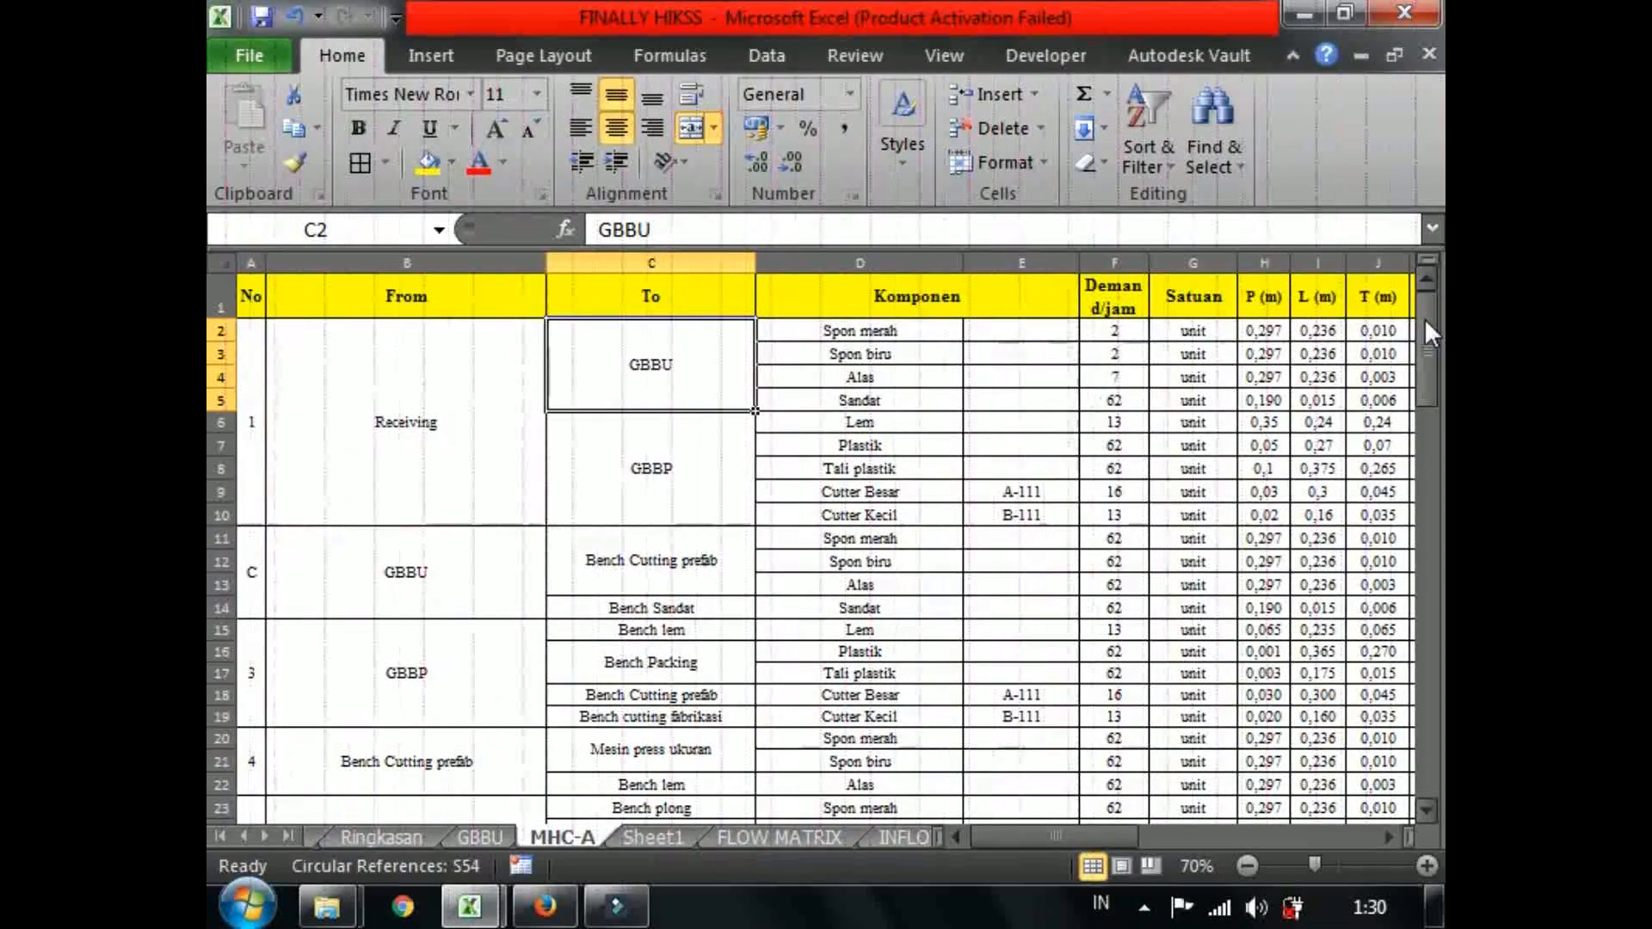
pyautogui.moveTo(1426, 324); pyautogui.dragTo(1427, 475)
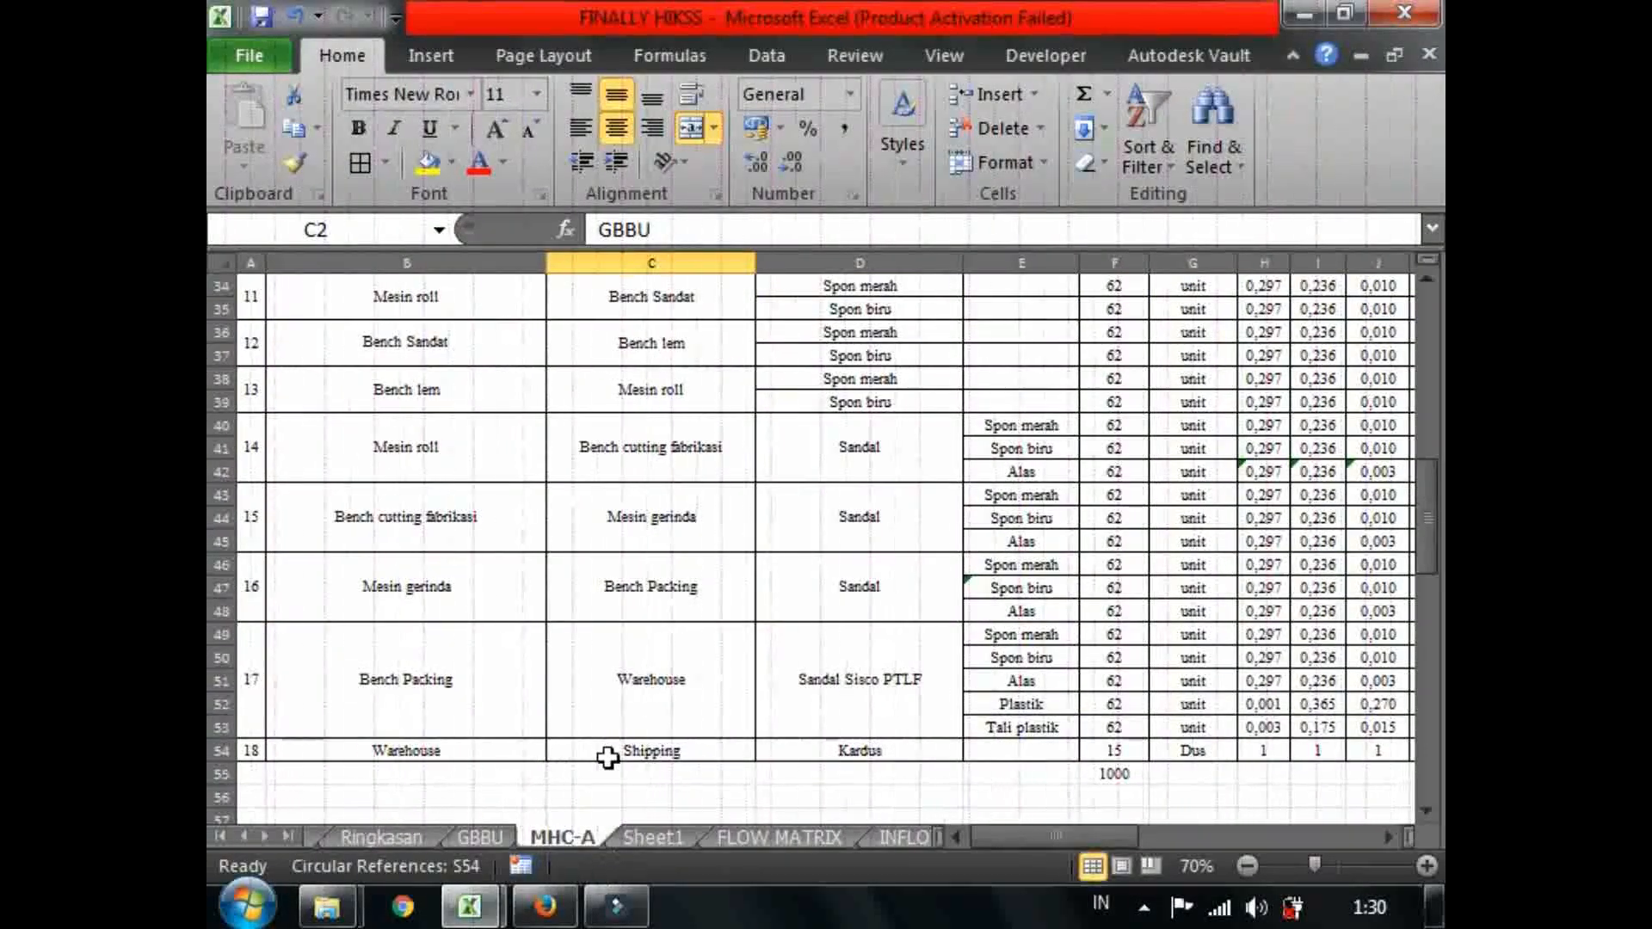
pyautogui.click(609, 755)
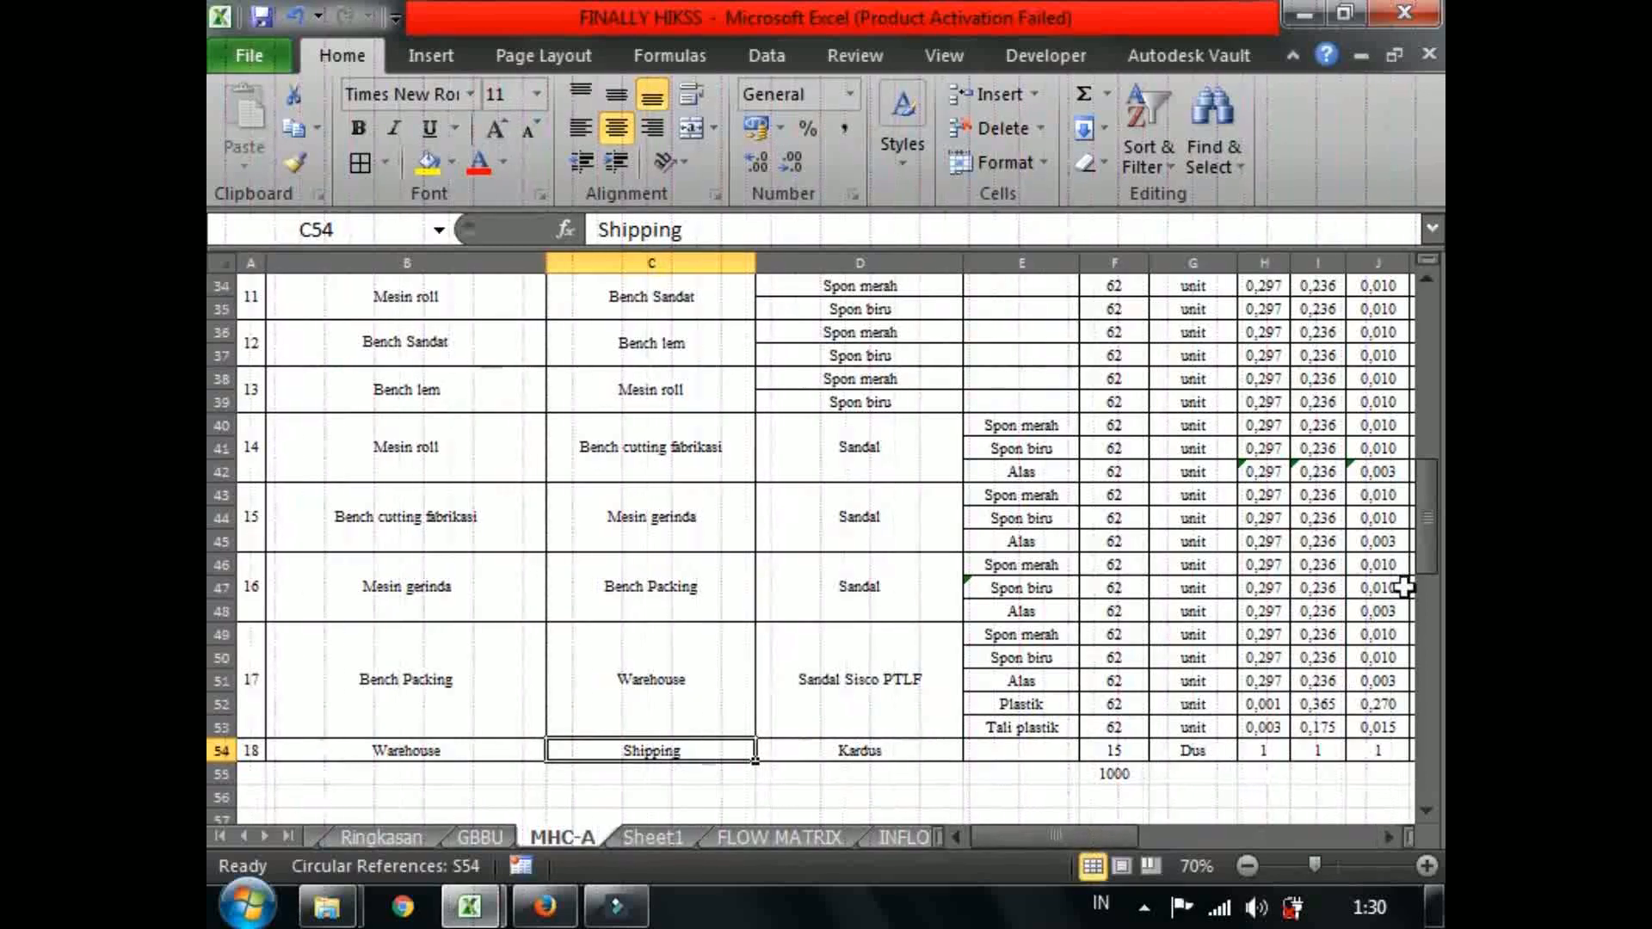
pyautogui.moveTo(1418, 556); pyautogui.dragTo(1420, 370)
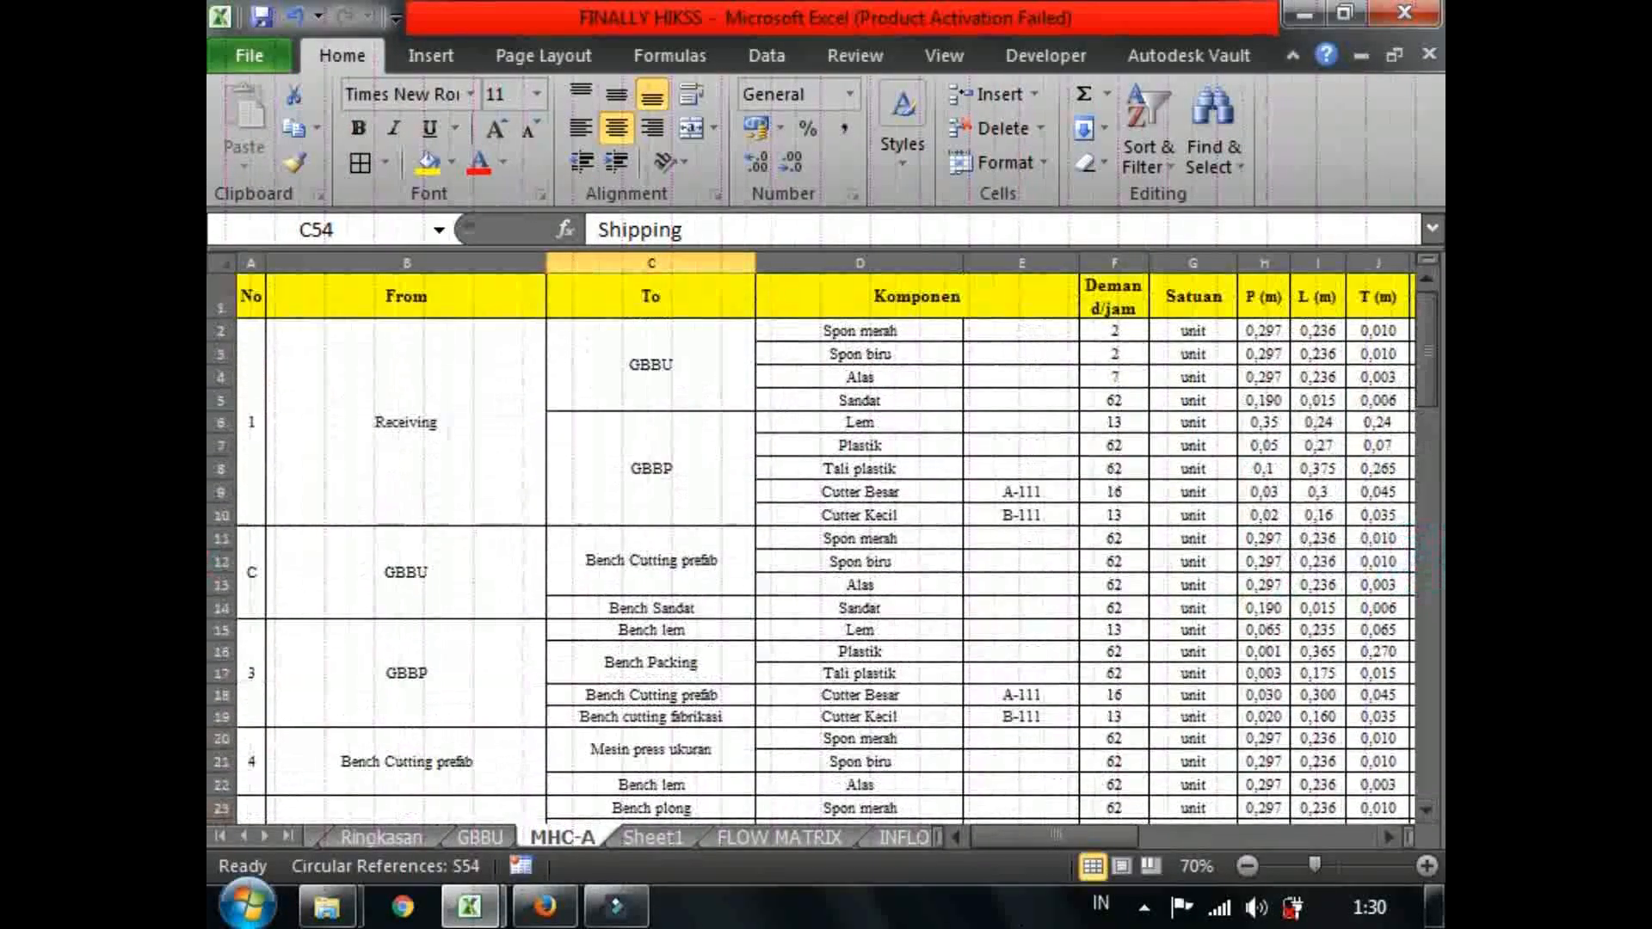
# Open the FLOW MATRIX sheet, checking it against the weight and cost columns in MHC-A.
pyautogui.moveTo(993, 839); pyautogui.dragTo(855, 740)
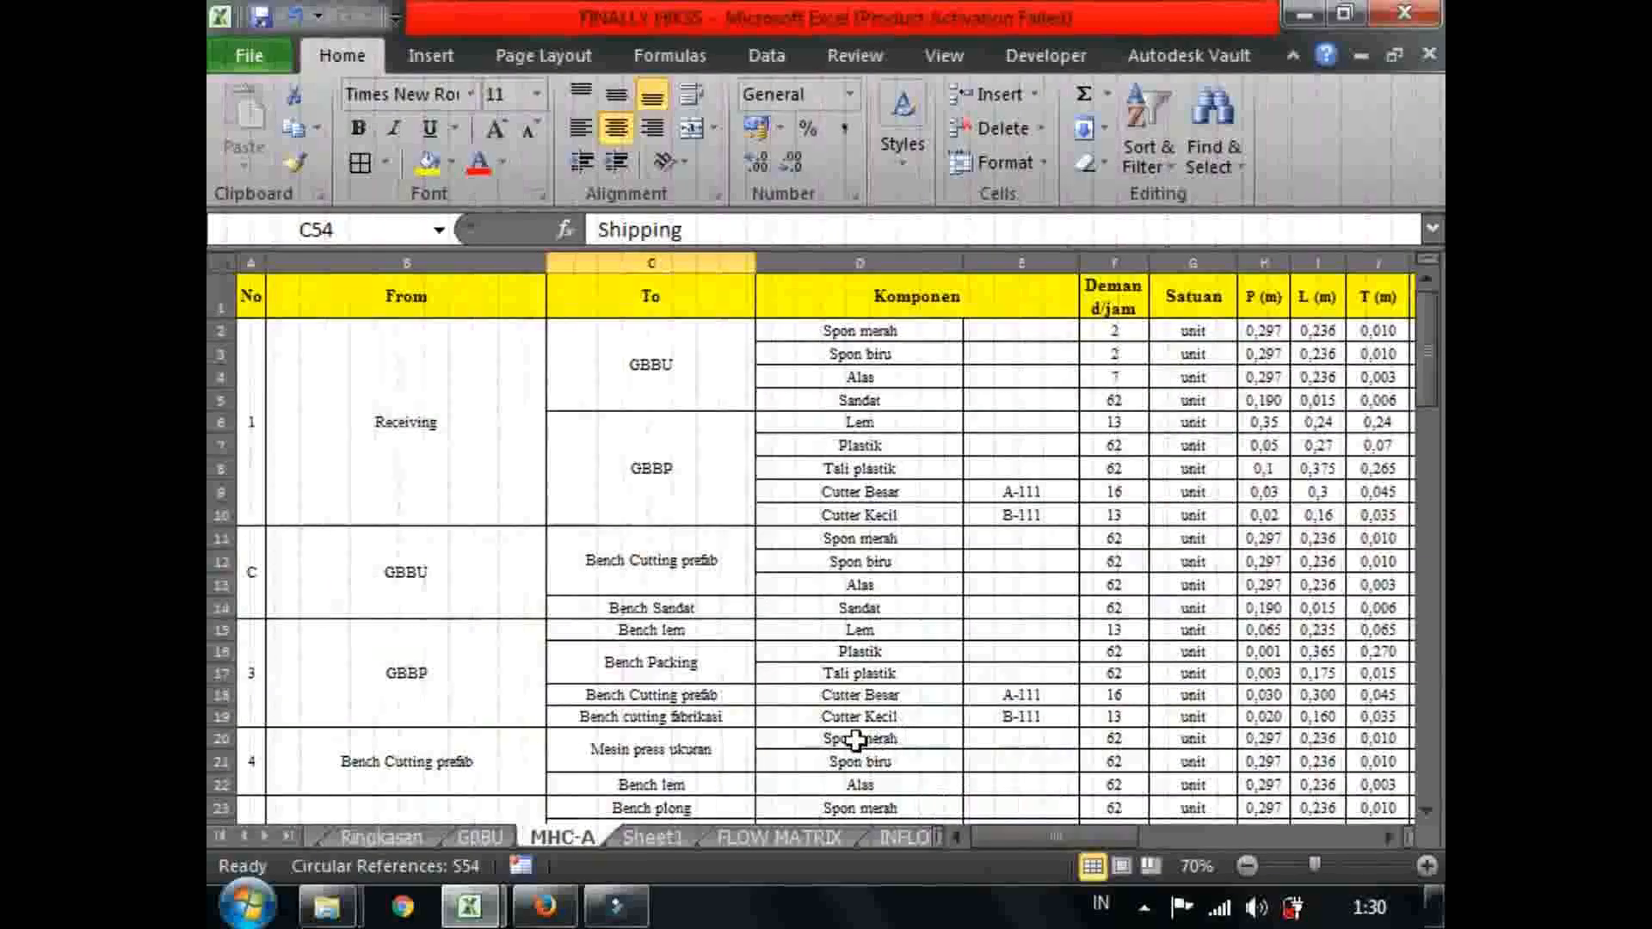
pyautogui.click(1020, 627)
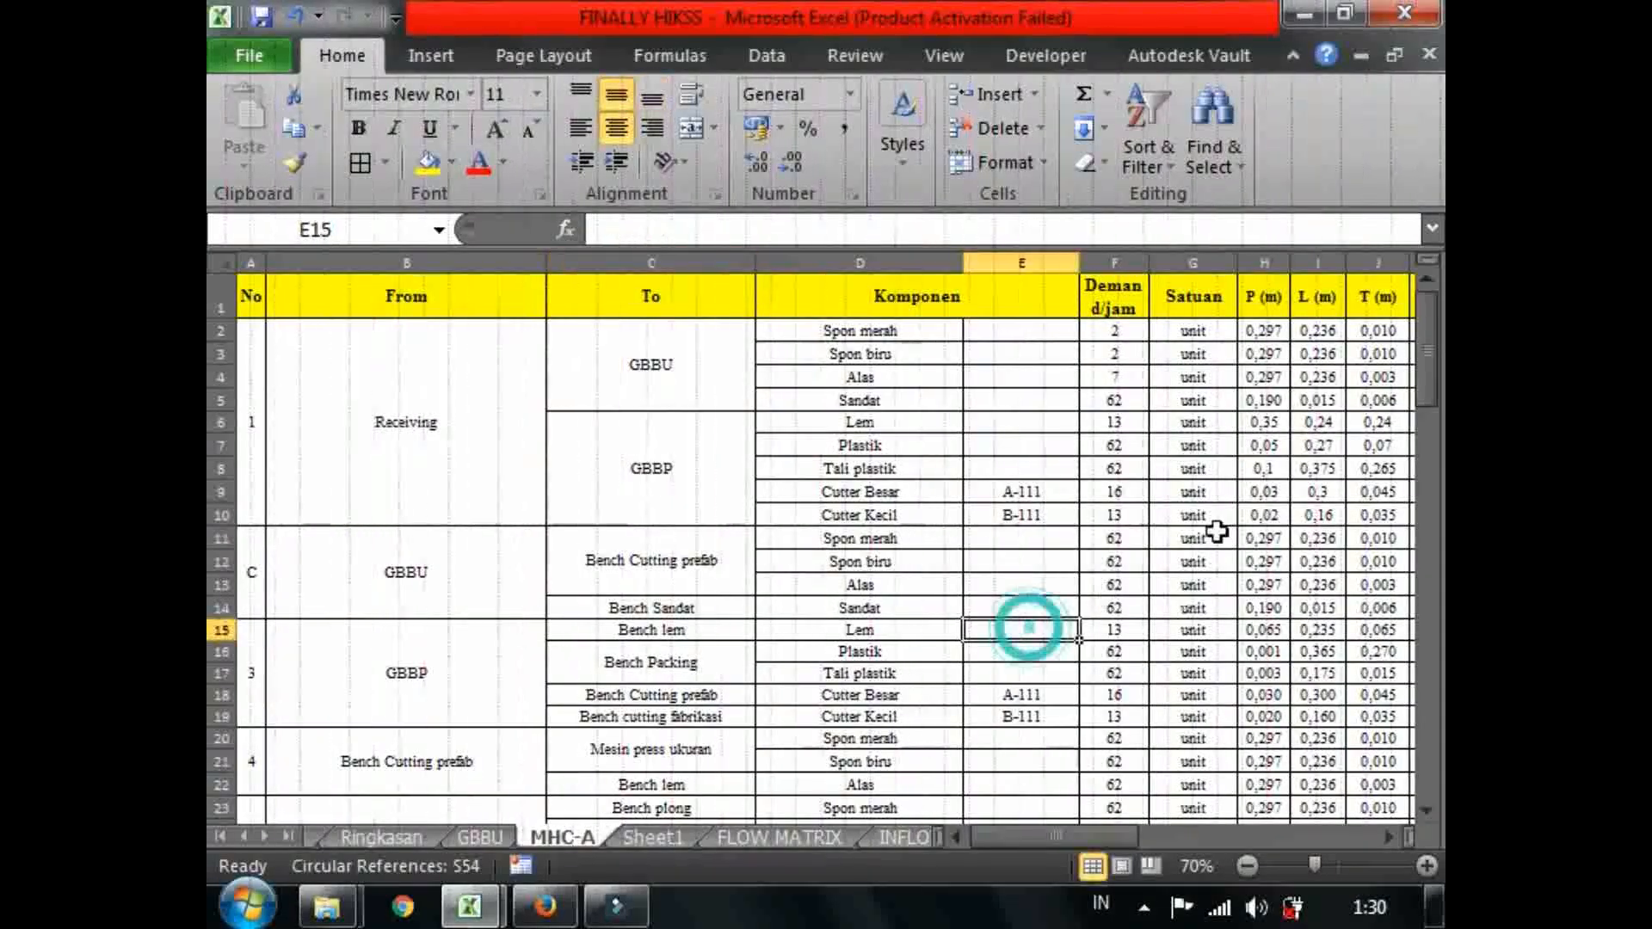
pyautogui.click(1242, 516)
pyautogui.click(773, 843)
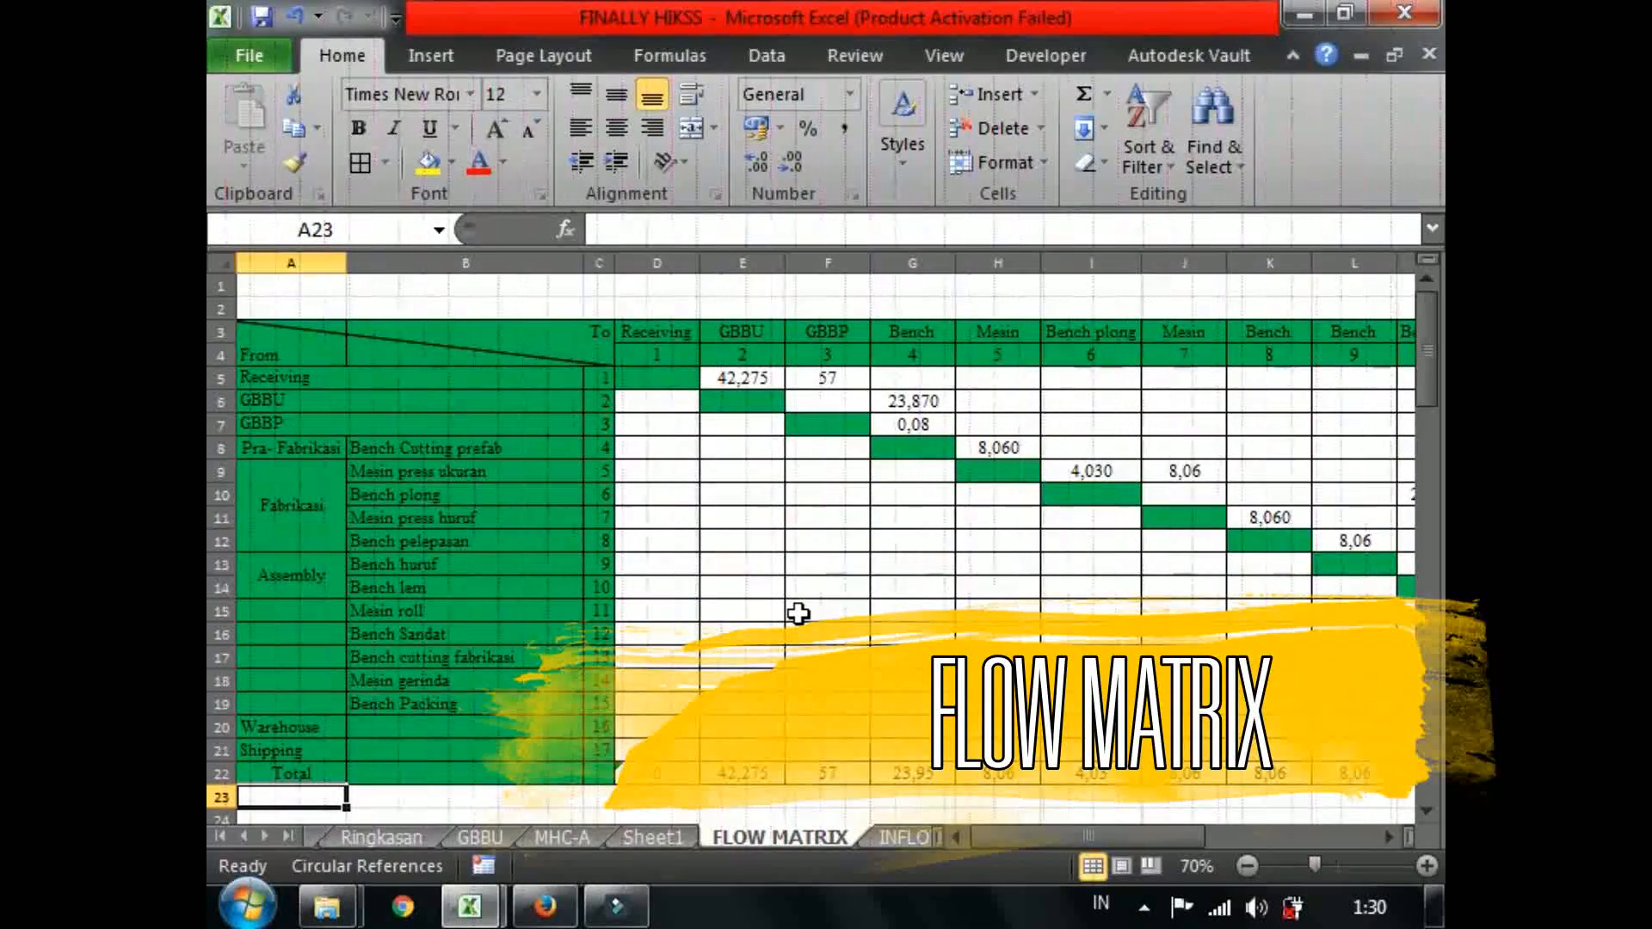
pyautogui.click(555, 839)
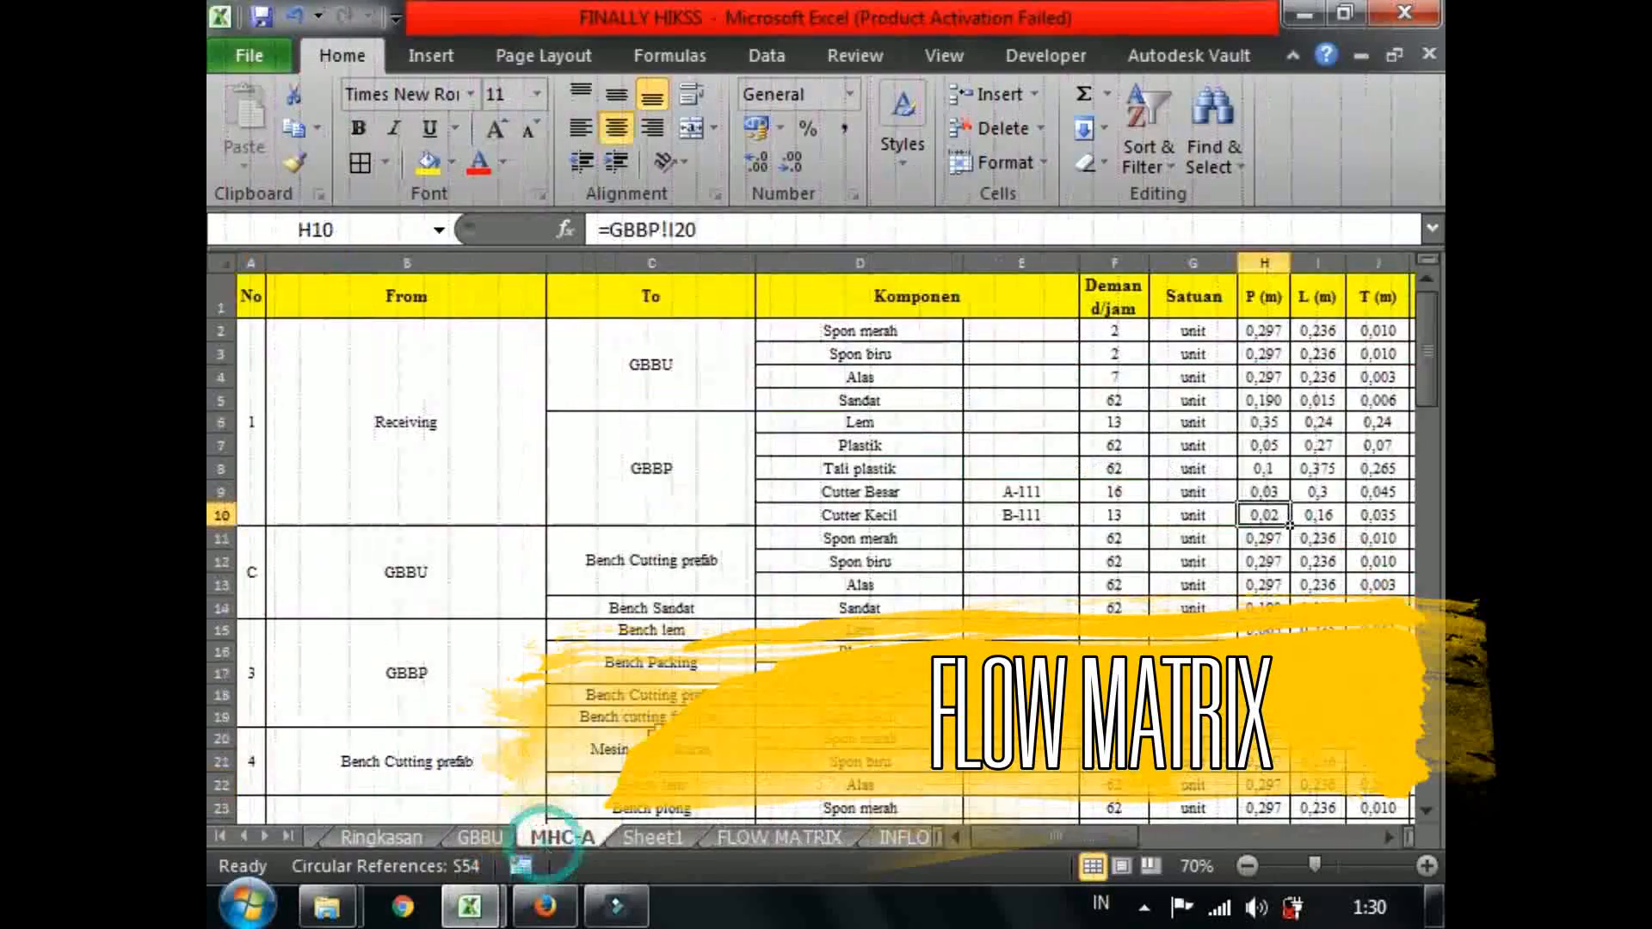
pyautogui.moveTo(1074, 834); pyautogui.dragTo(1221, 818)
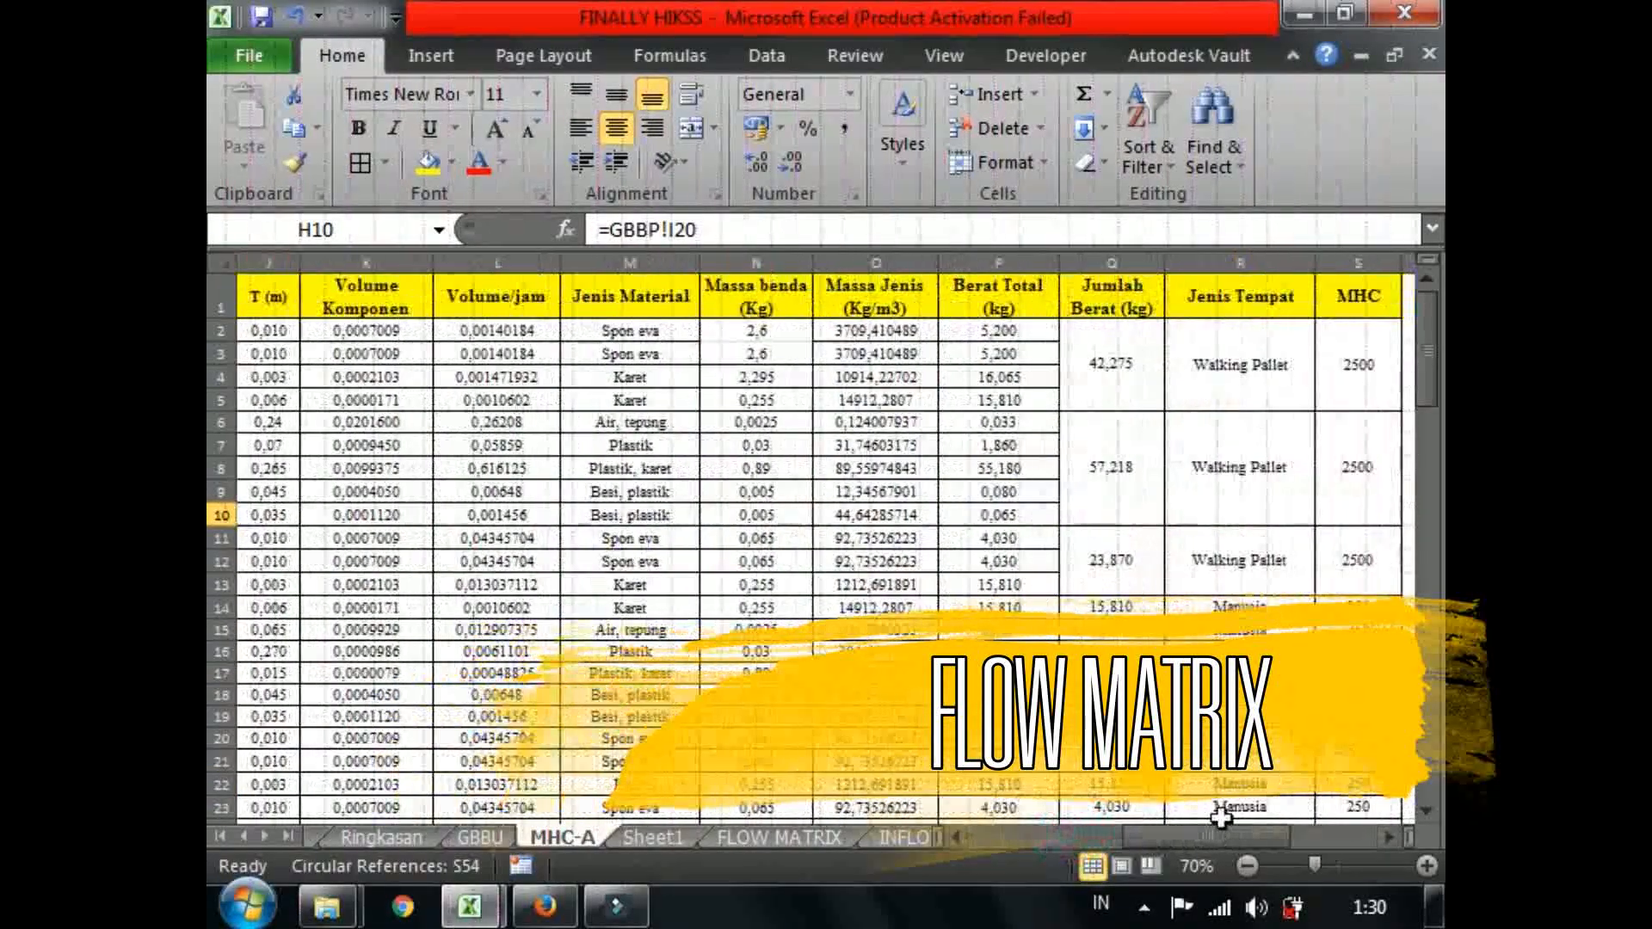
pyautogui.click(786, 835)
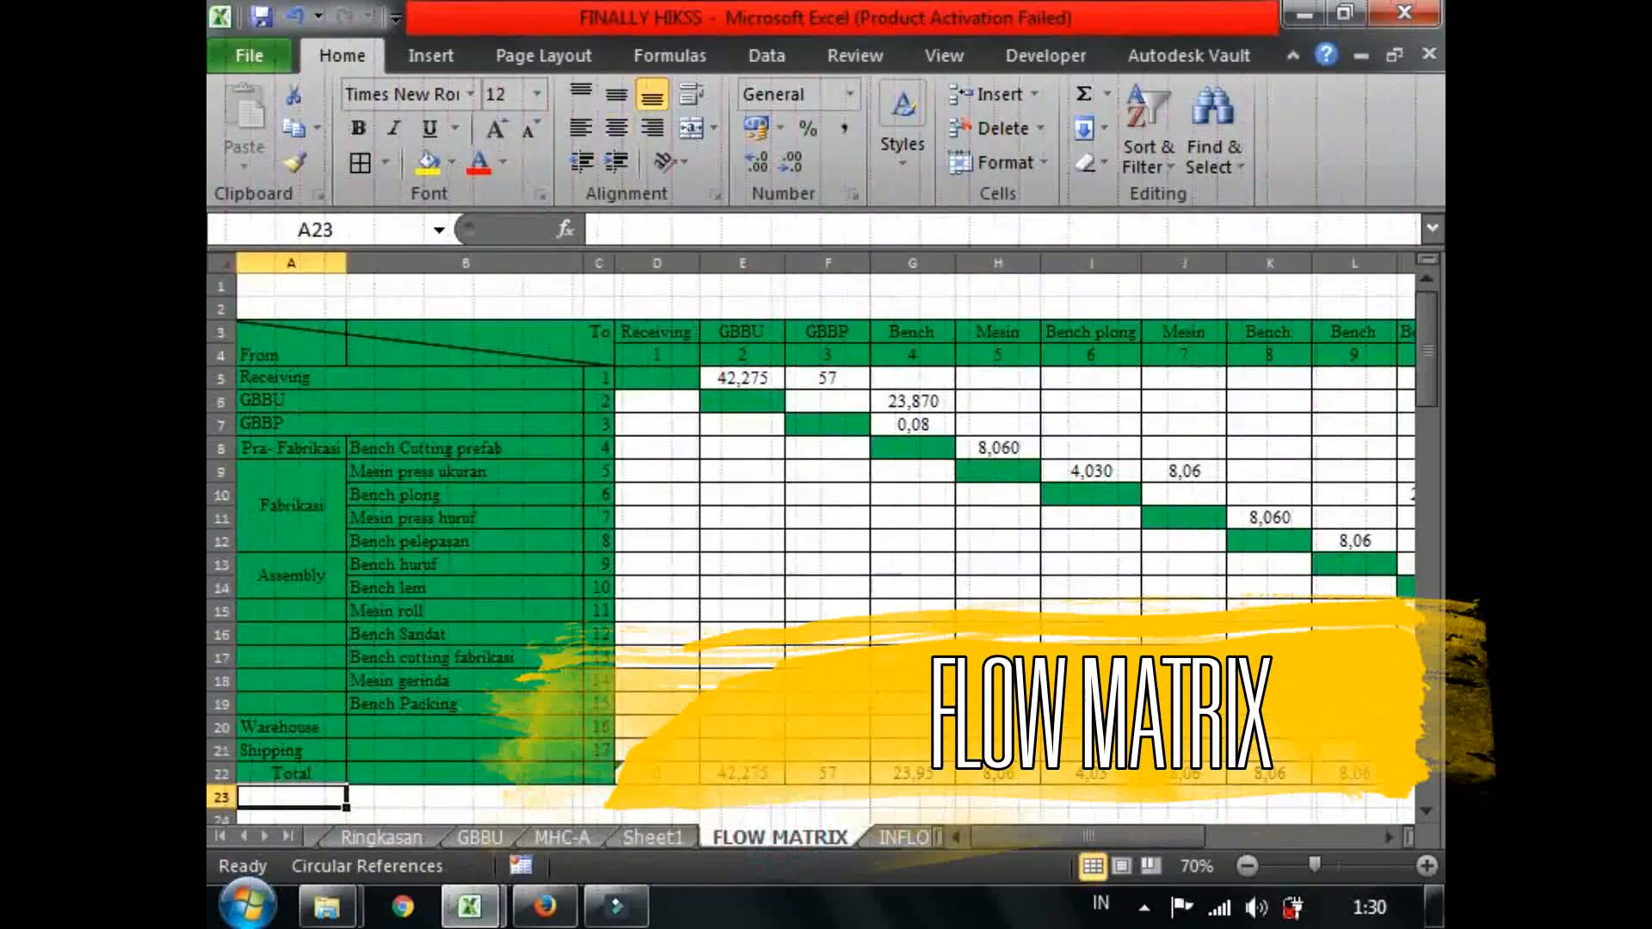
# Examine the flow matrix layout, comparing the From station list with the To headings for Receiving and GBBU.
pyautogui.moveTo(250, 342); pyautogui.dragTo(408, 756)
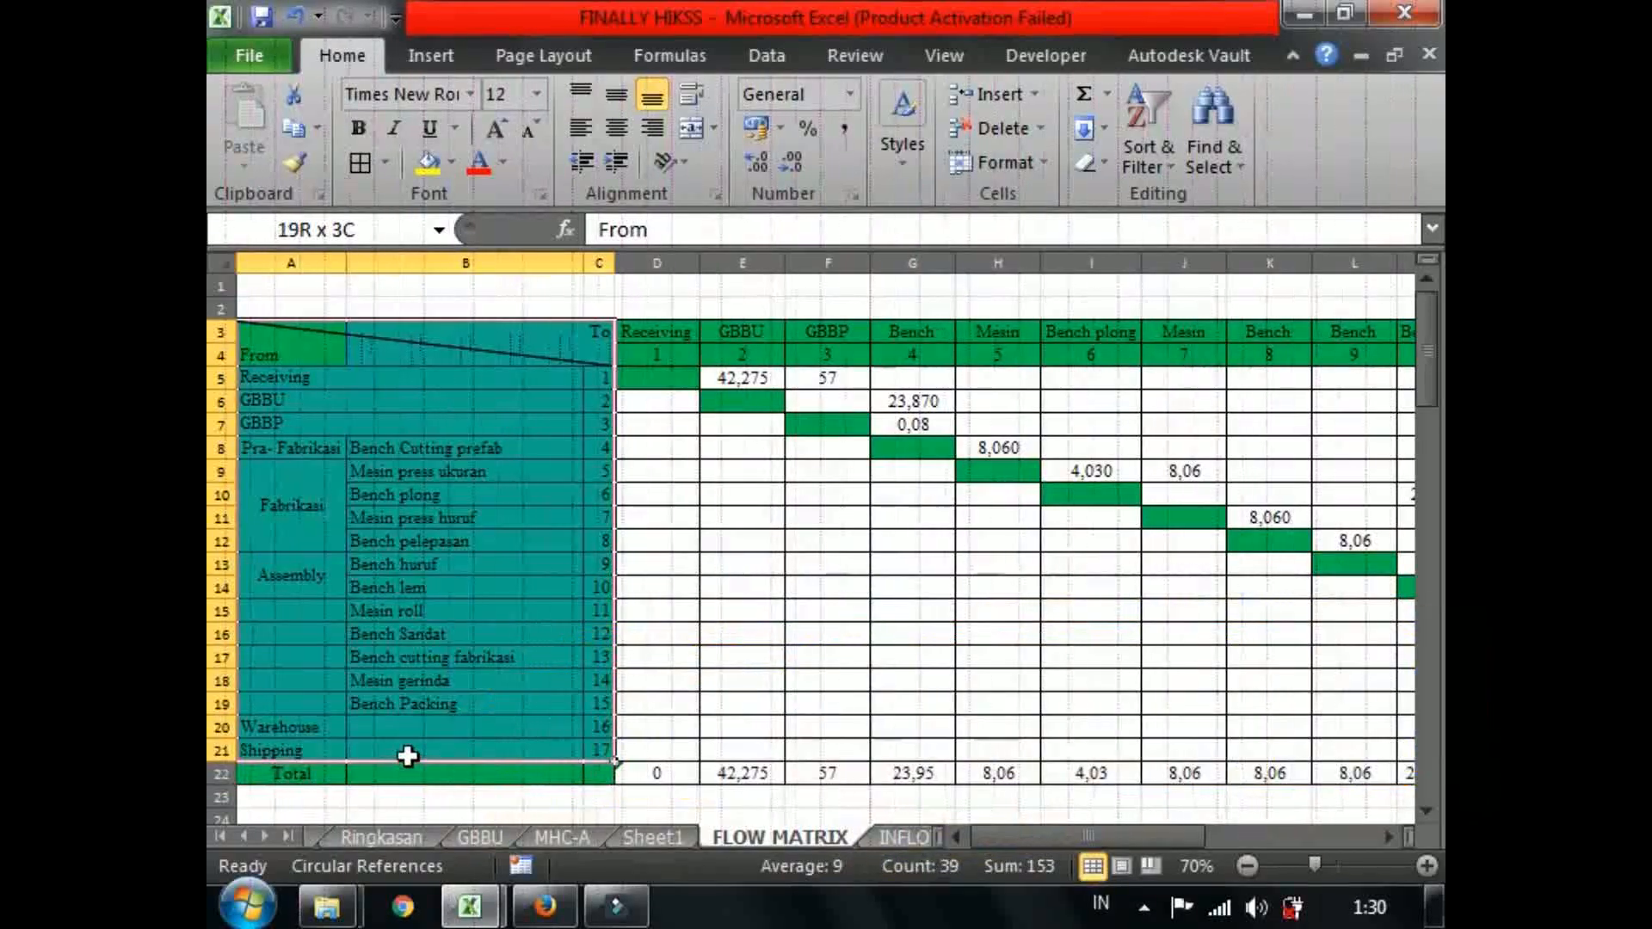
pyautogui.moveTo(682, 341); pyautogui.dragTo(1092, 294)
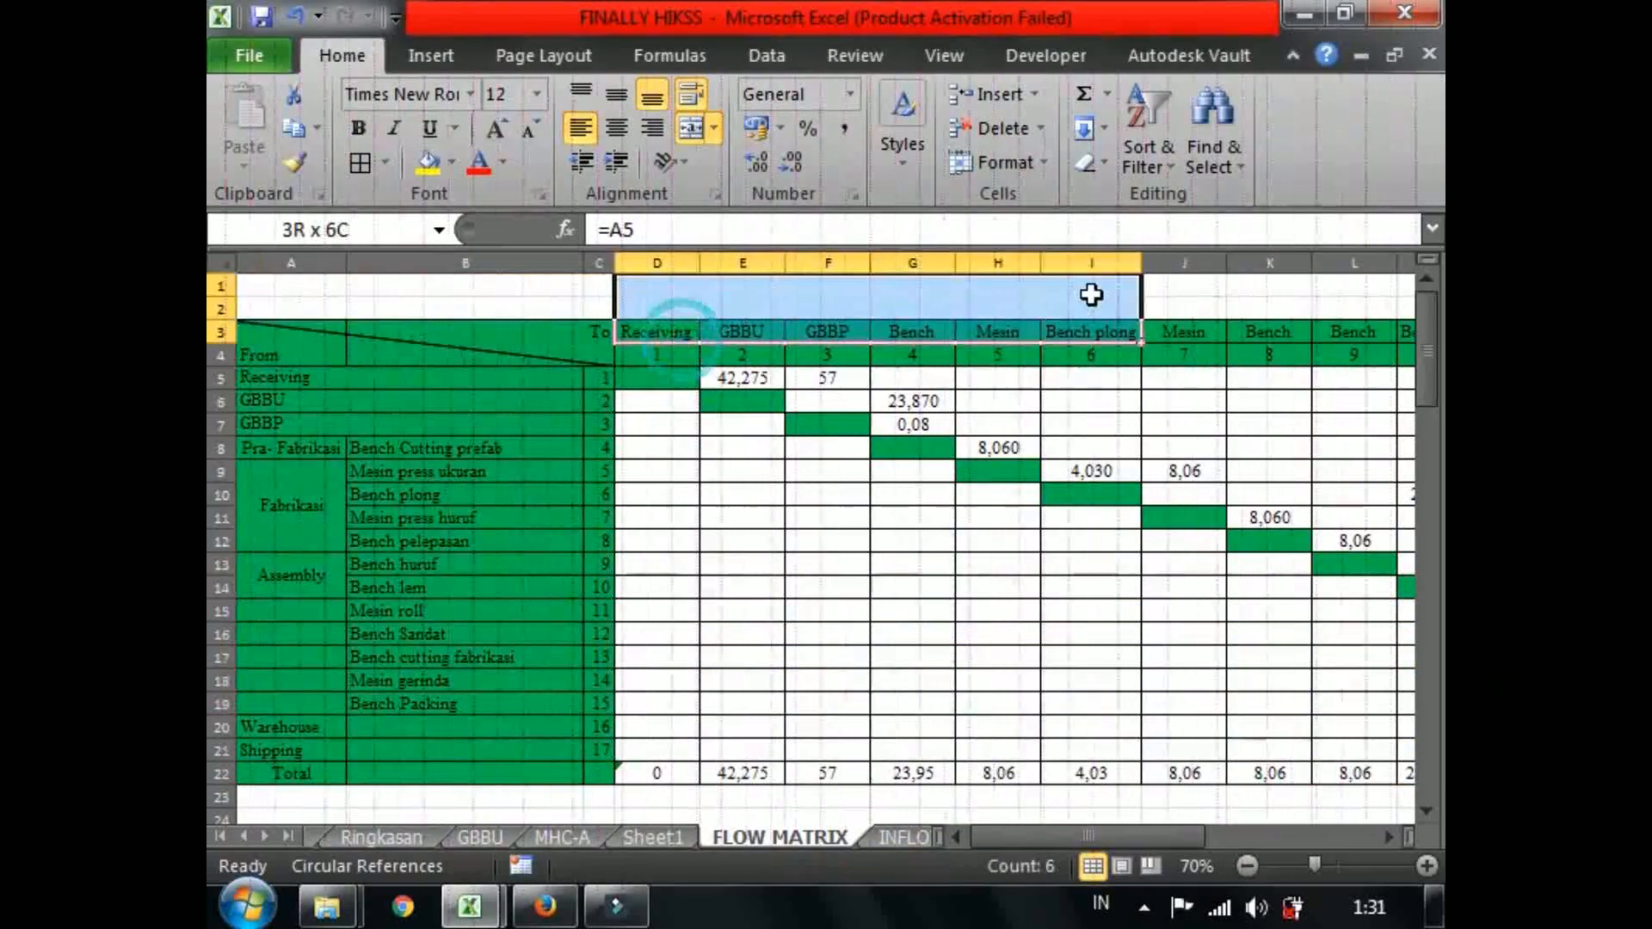
pyautogui.moveTo(287, 395); pyautogui.dragTo(287, 388)
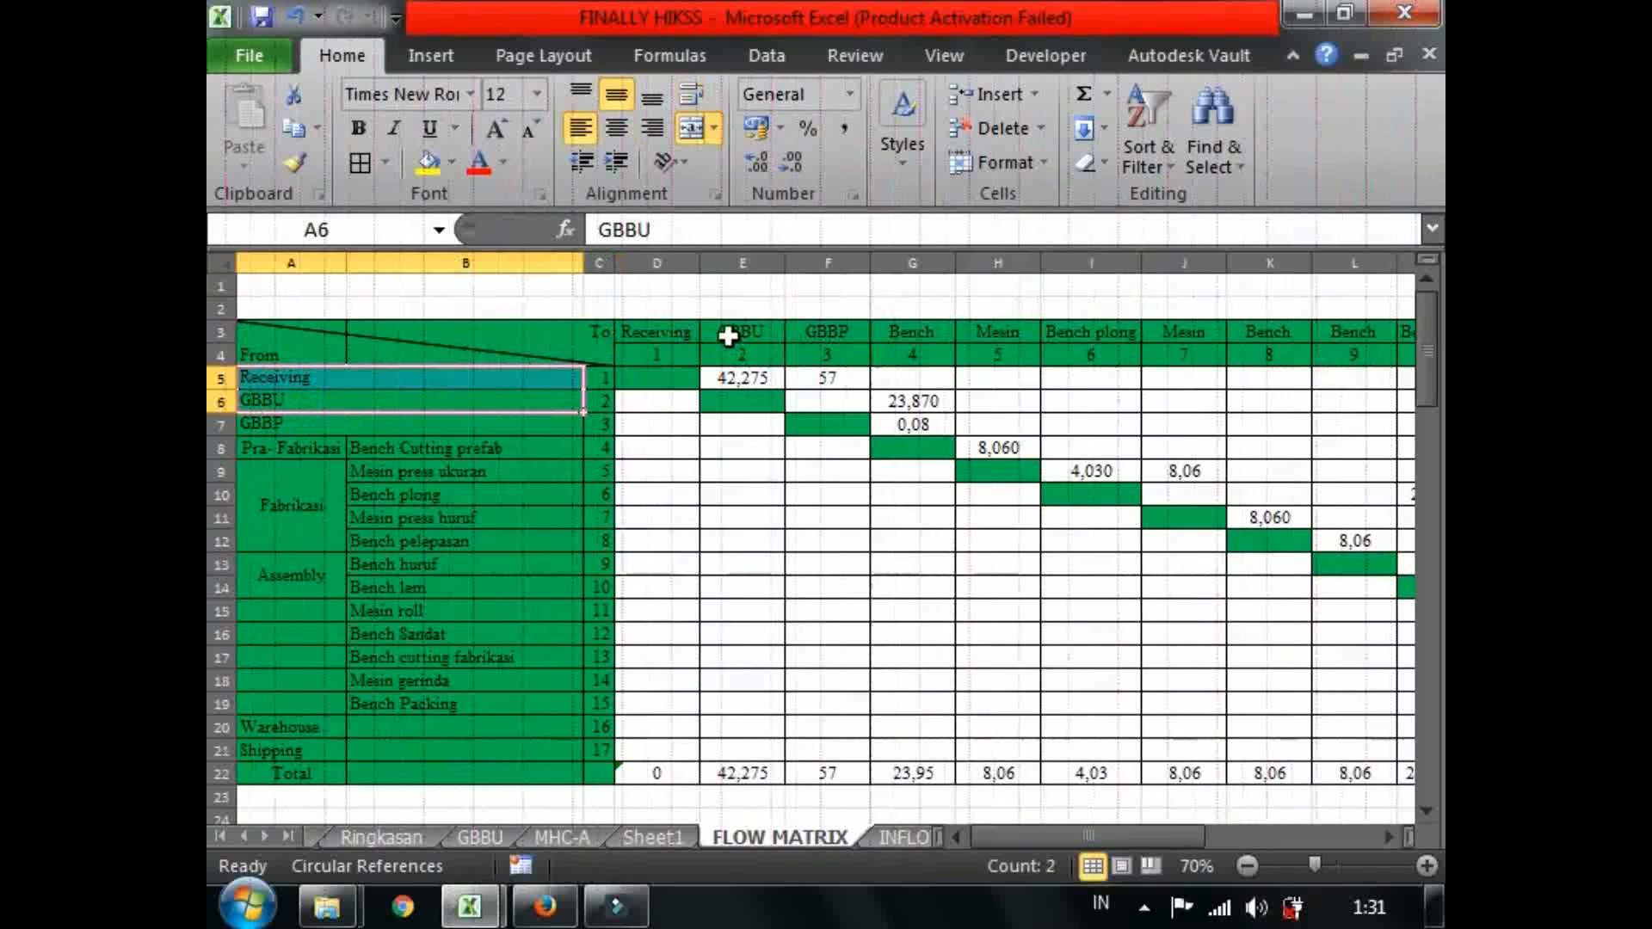
pyautogui.click(728, 336)
pyautogui.click(442, 418)
pyautogui.click(638, 351)
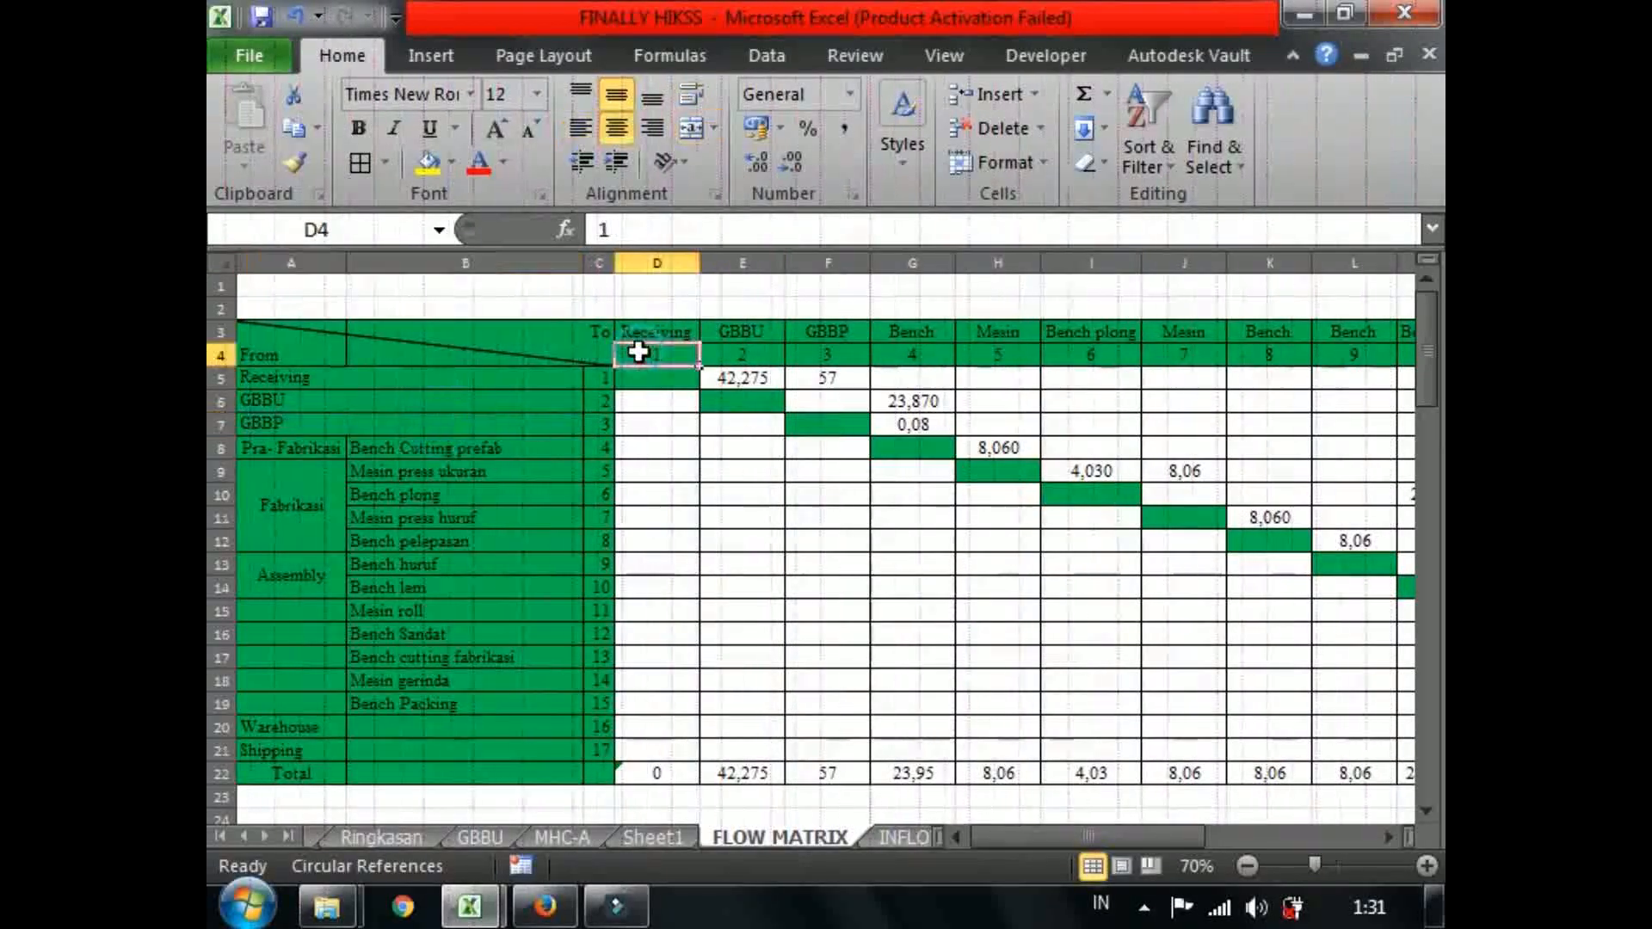
# Go through the From stations in the flow matrix between Receiving and Bench lem.
pyautogui.click(513, 382)
pyautogui.click(485, 411)
pyautogui.click(458, 501)
pyautogui.click(433, 583)
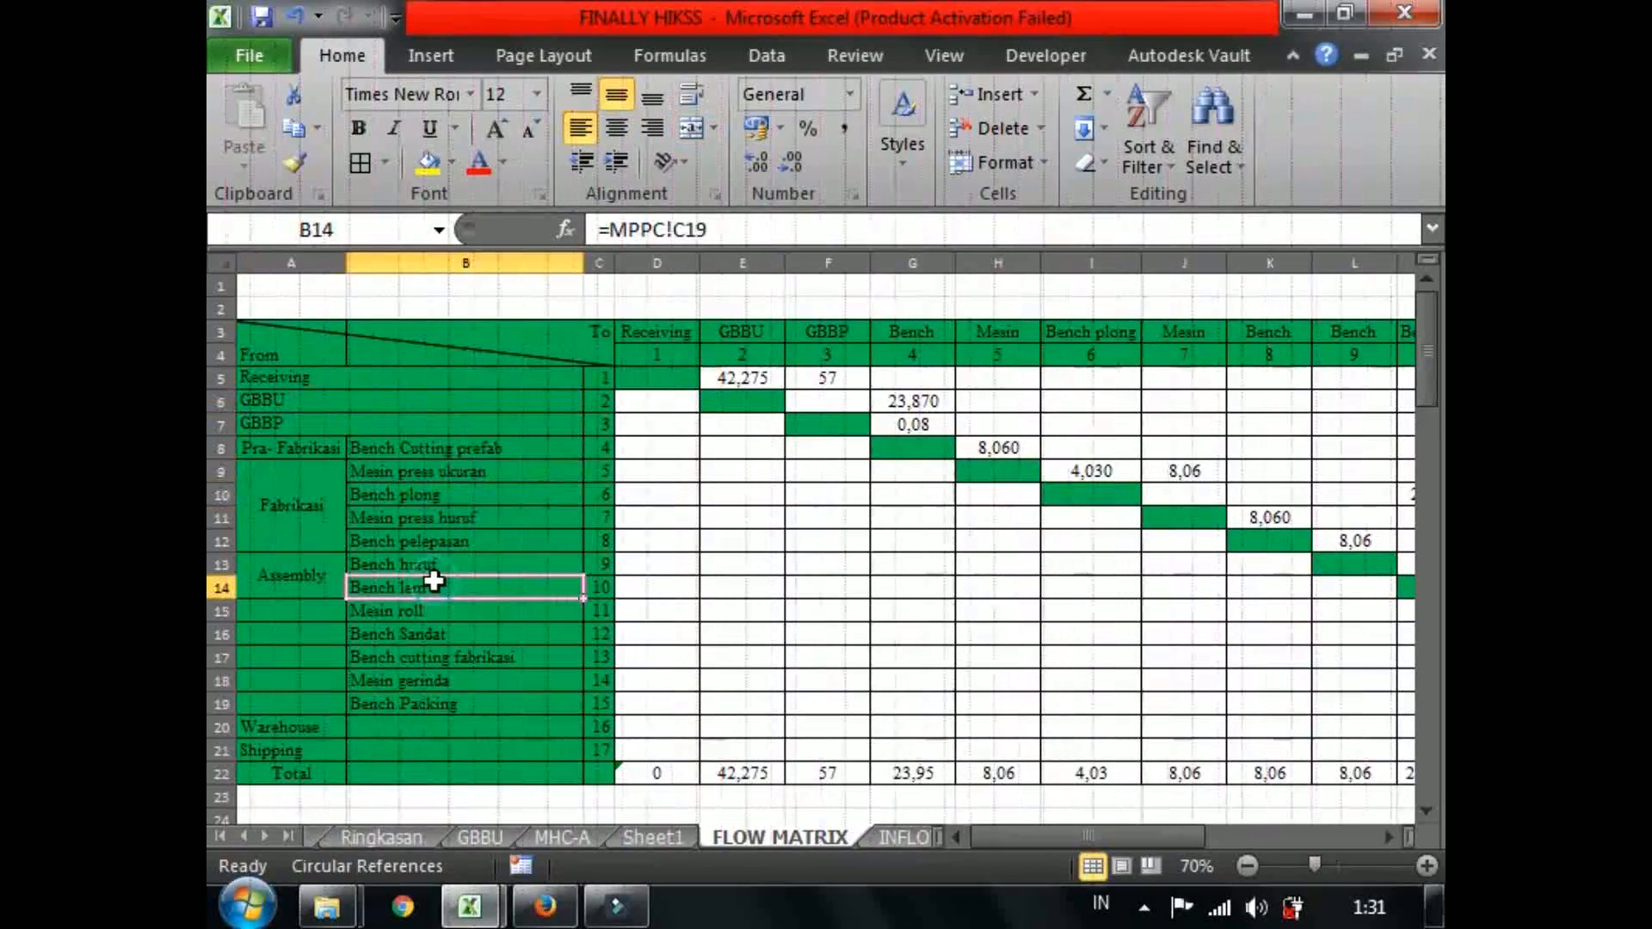
pyautogui.click(306, 382)
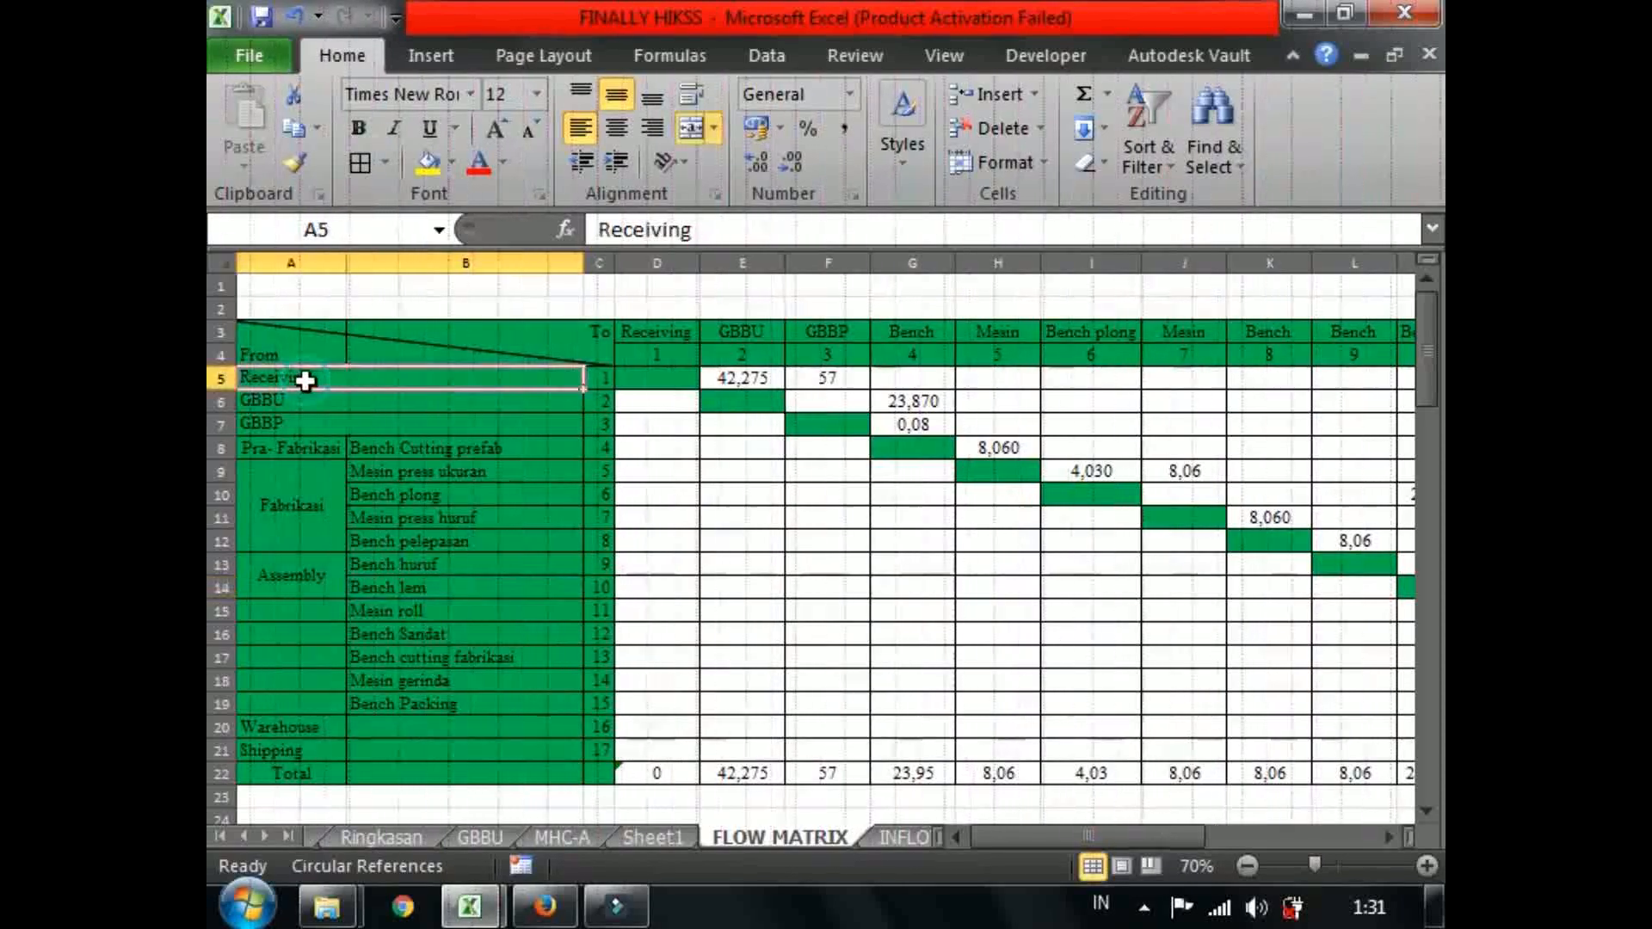
# Relate the flow matrix stations to the From column in MHC-A, from Receiving to Bench Cutting prefab.
pyautogui.click(652, 838)
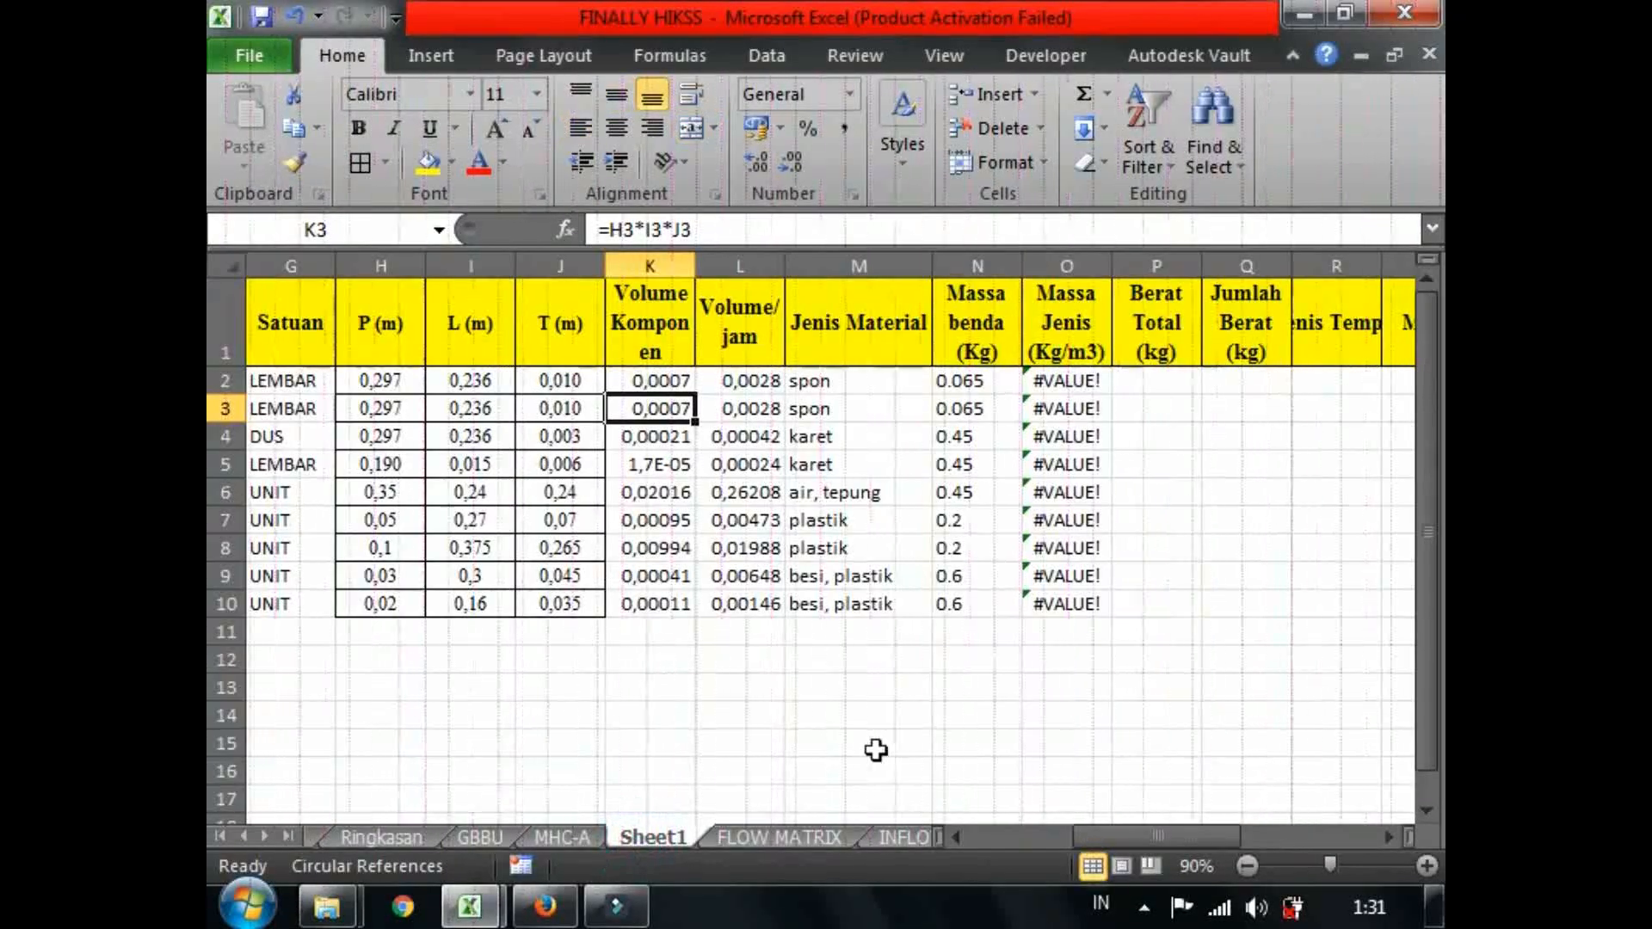
pyautogui.click(1044, 835)
pyautogui.moveTo(1039, 836)
pyautogui.mouseDown()
pyautogui.moveTo(994, 835)
pyautogui.moveTo(1009, 832)
pyautogui.mouseUp()
pyautogui.click(538, 838)
pyautogui.click(379, 426)
pyautogui.click(408, 600)
pyautogui.click(426, 680)
pyautogui.click(431, 747)
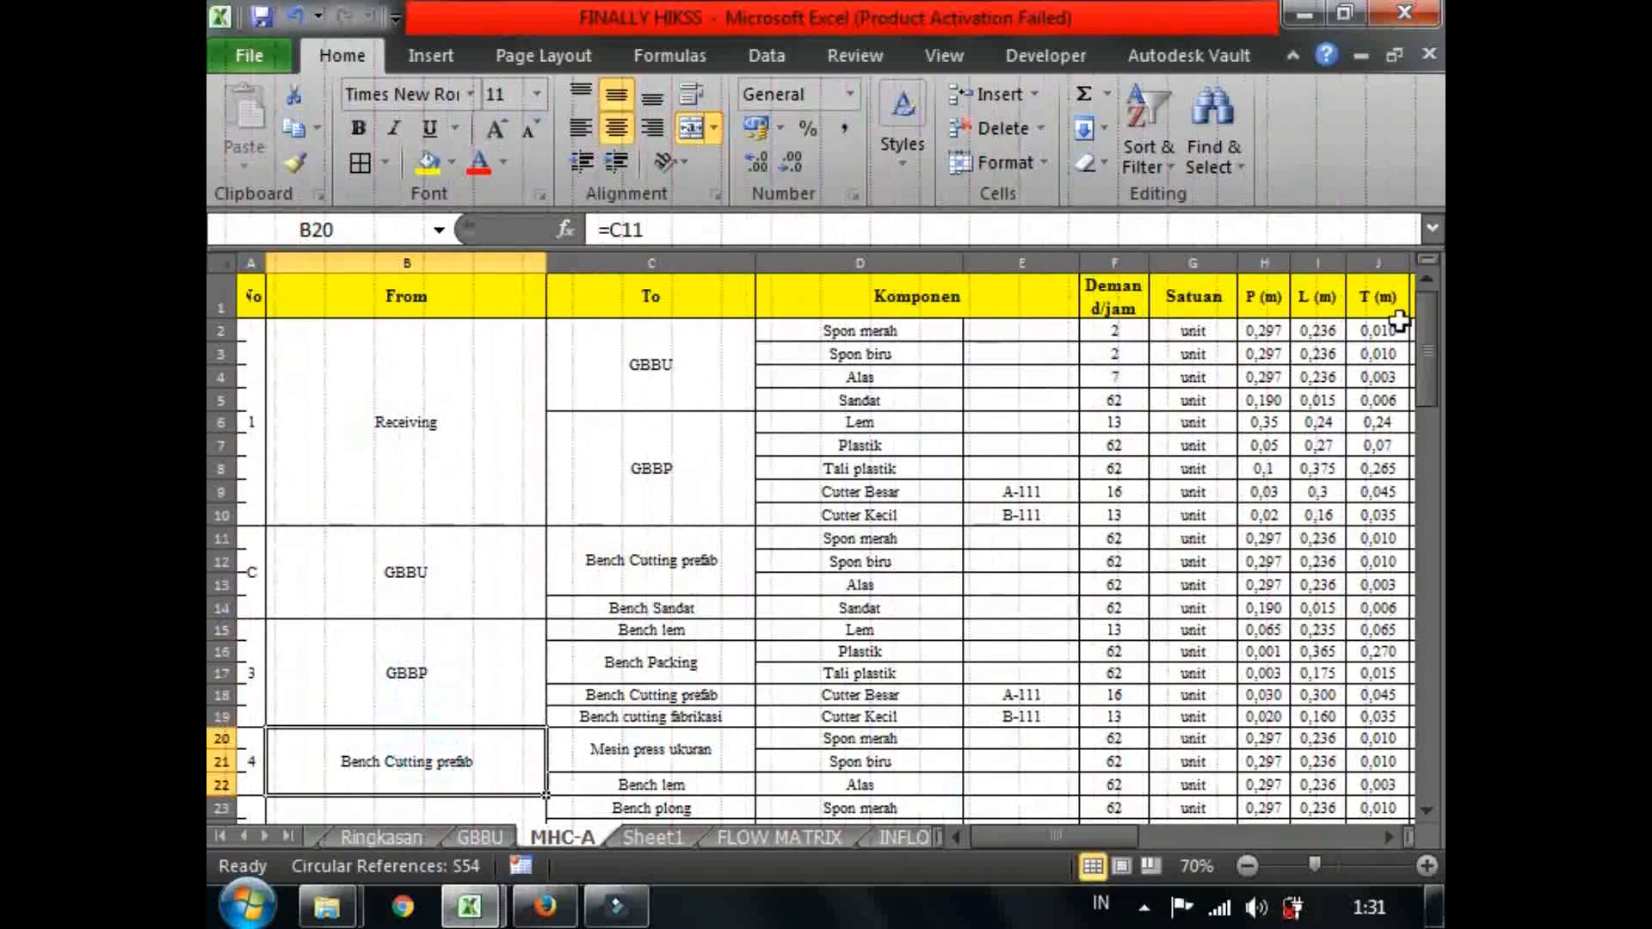
pyautogui.moveTo(1424, 327)
pyautogui.mouseDown()
pyautogui.moveTo(1428, 553)
pyautogui.moveTo(1425, 340)
pyautogui.mouseUp()
pyautogui.click(759, 840)
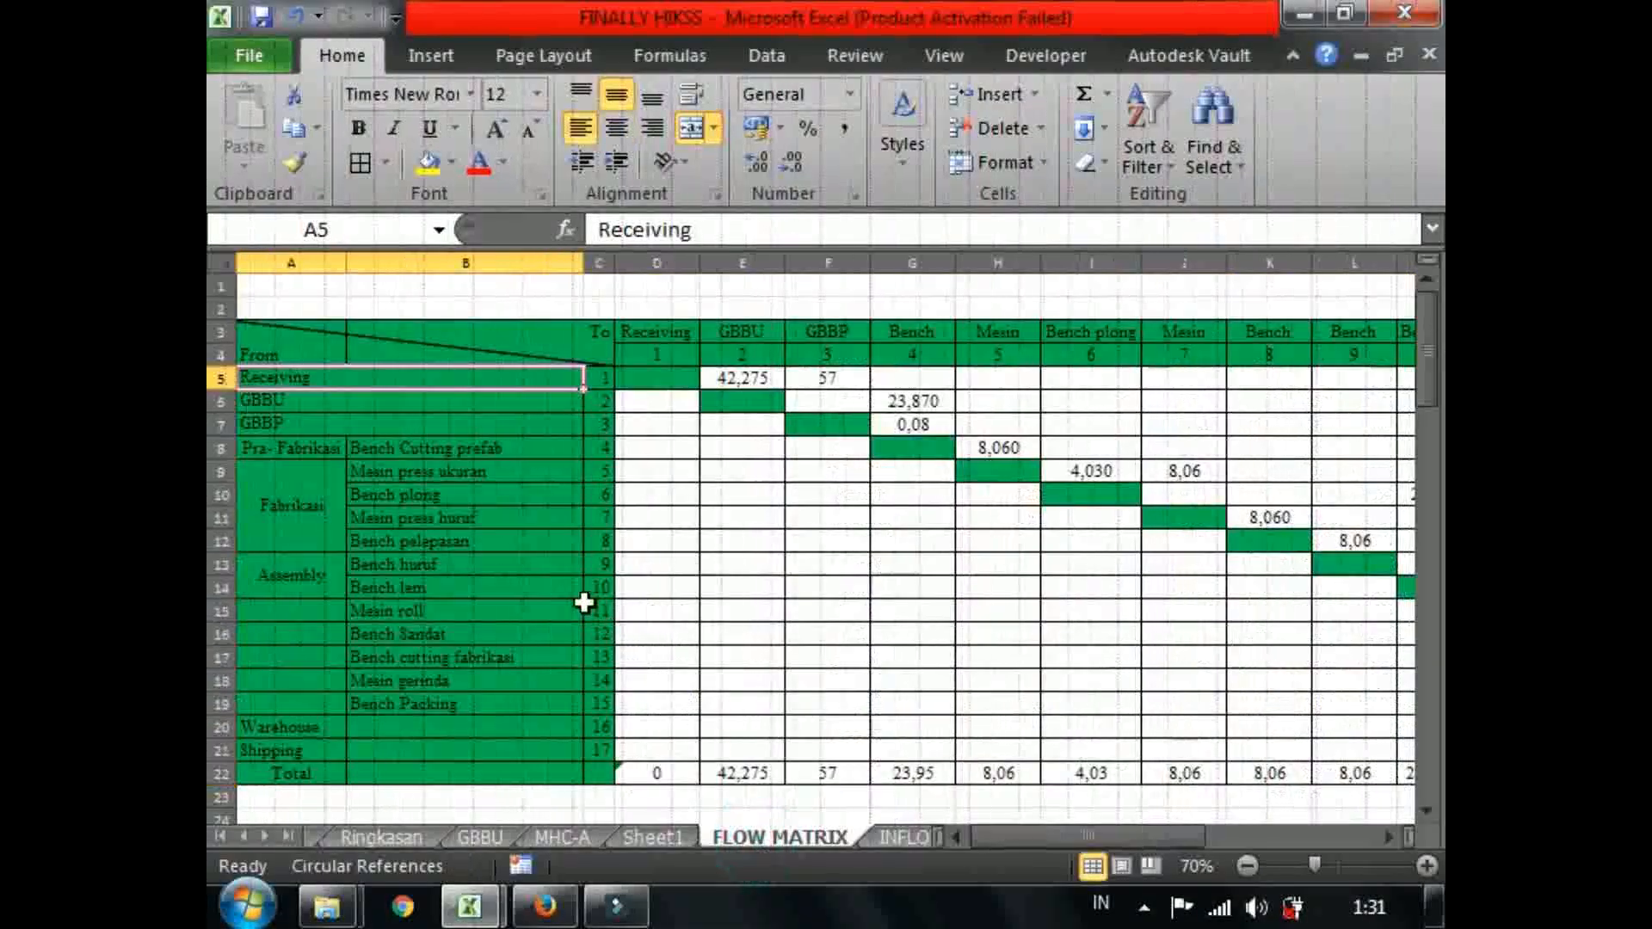
# Check the cell reference behind the Receiving heading in the flow matrix's To row.
pyautogui.click(637, 346)
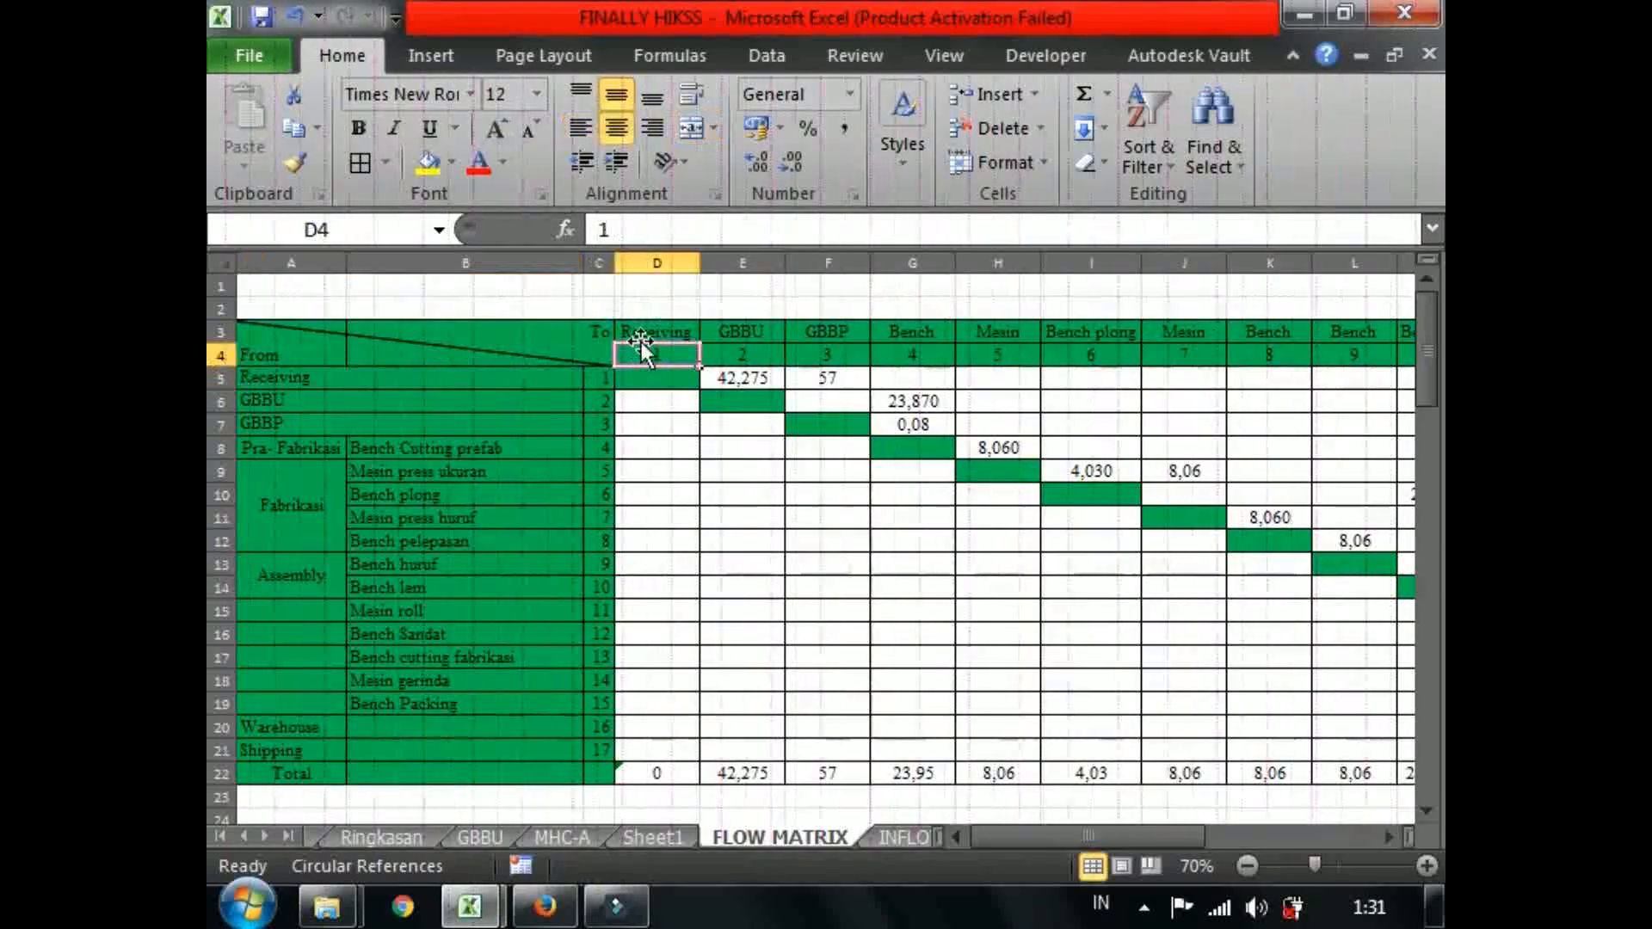
pyautogui.click(696, 331)
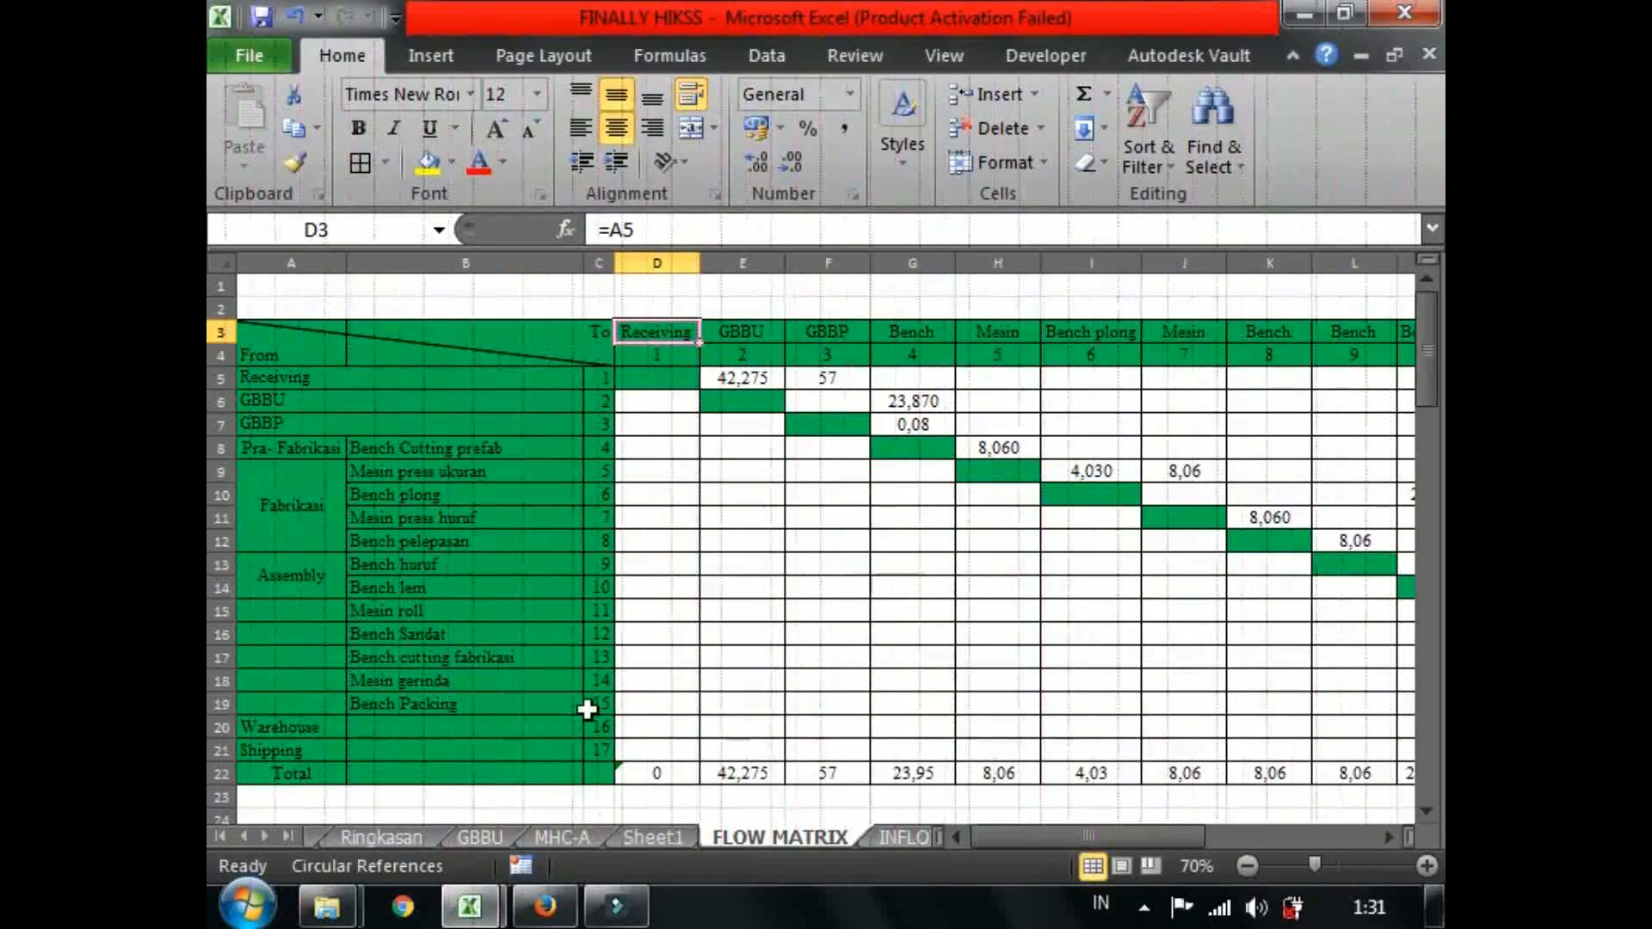
pyautogui.doubleClick(661, 335)
pyautogui.press('Return')
pyautogui.click(660, 335)
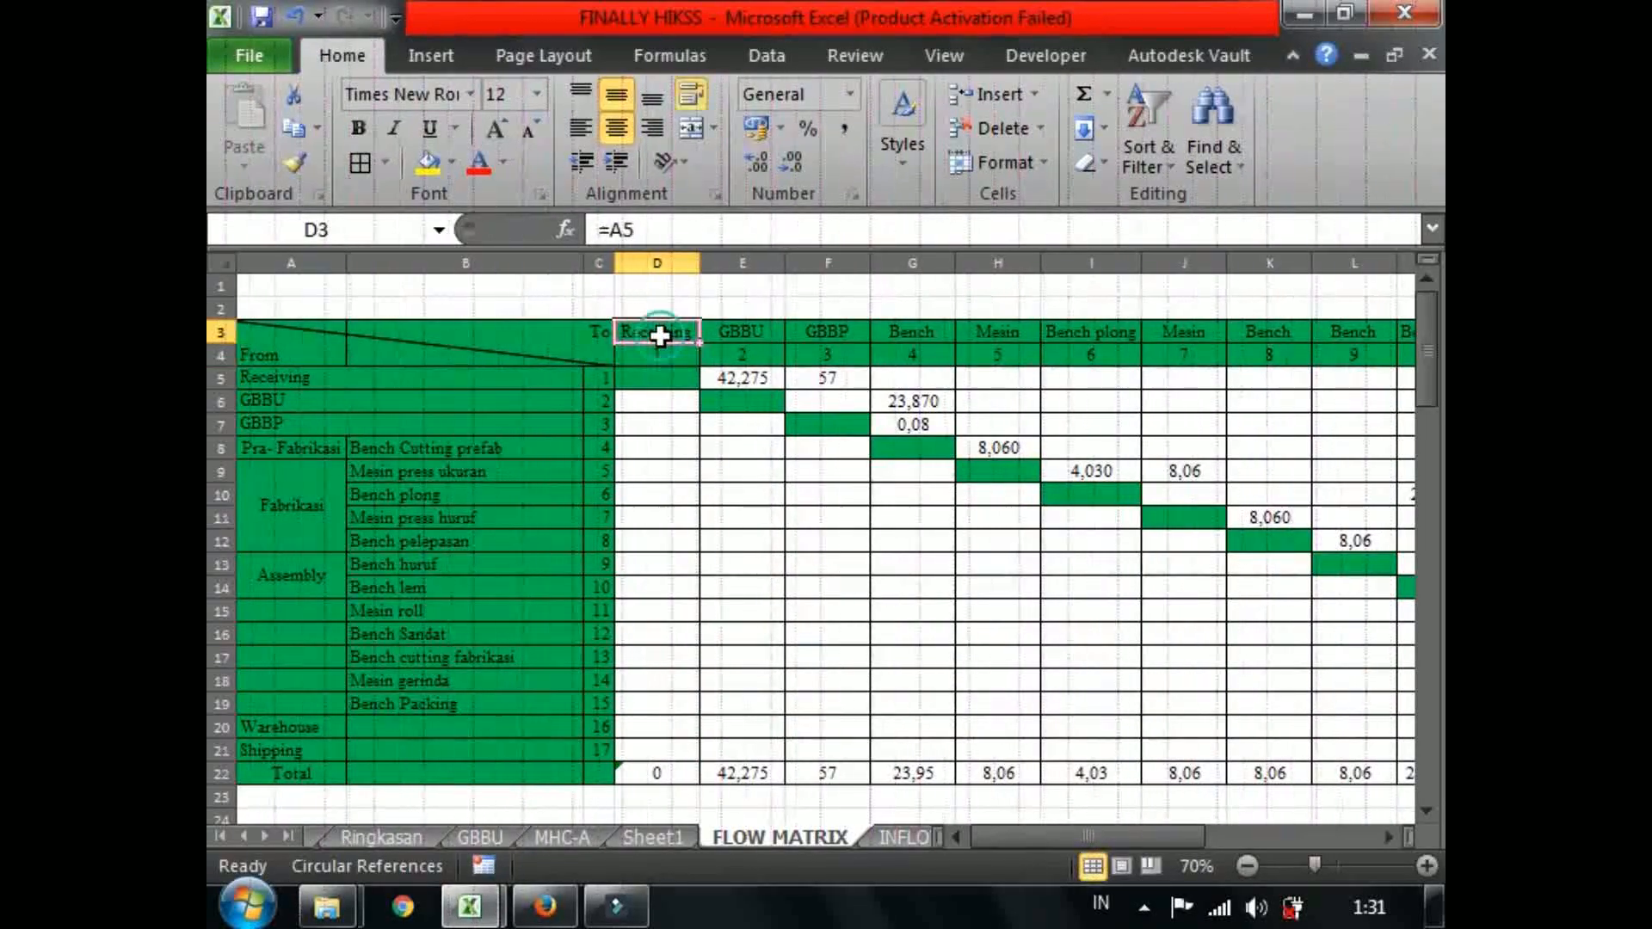
# Review the flow matrix's From rows between GBBU and Mesin gerinda as the source of the To headings.
pyautogui.moveTo(445, 393); pyautogui.dragTo(428, 663)
pyautogui.click(425, 671)
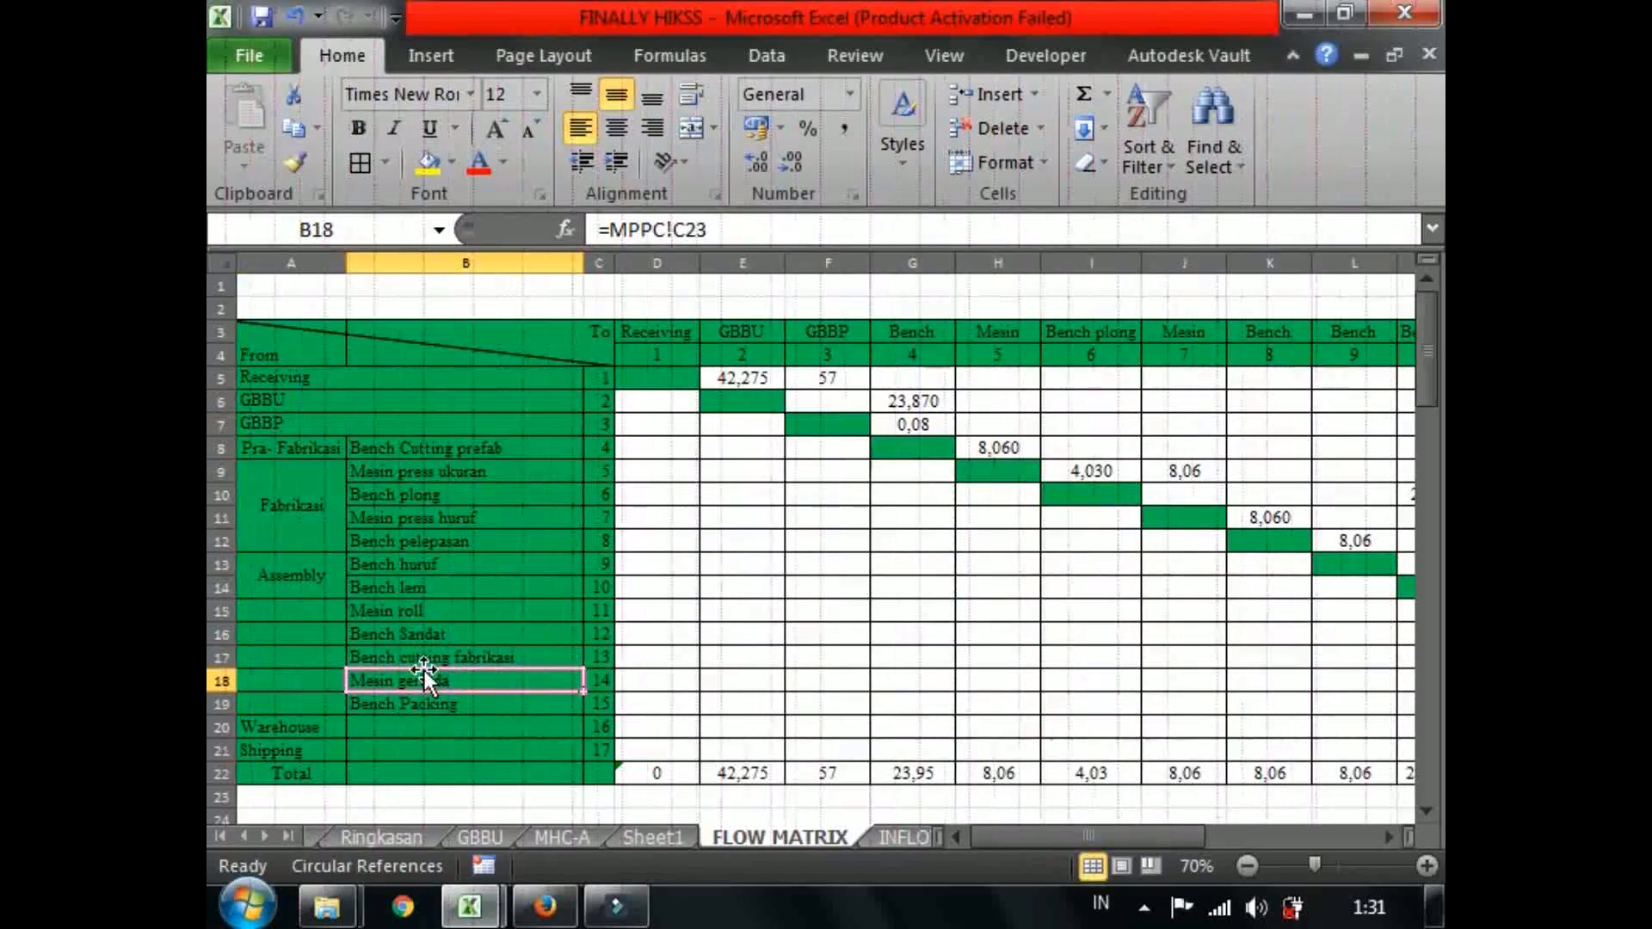
pyautogui.click(335, 396)
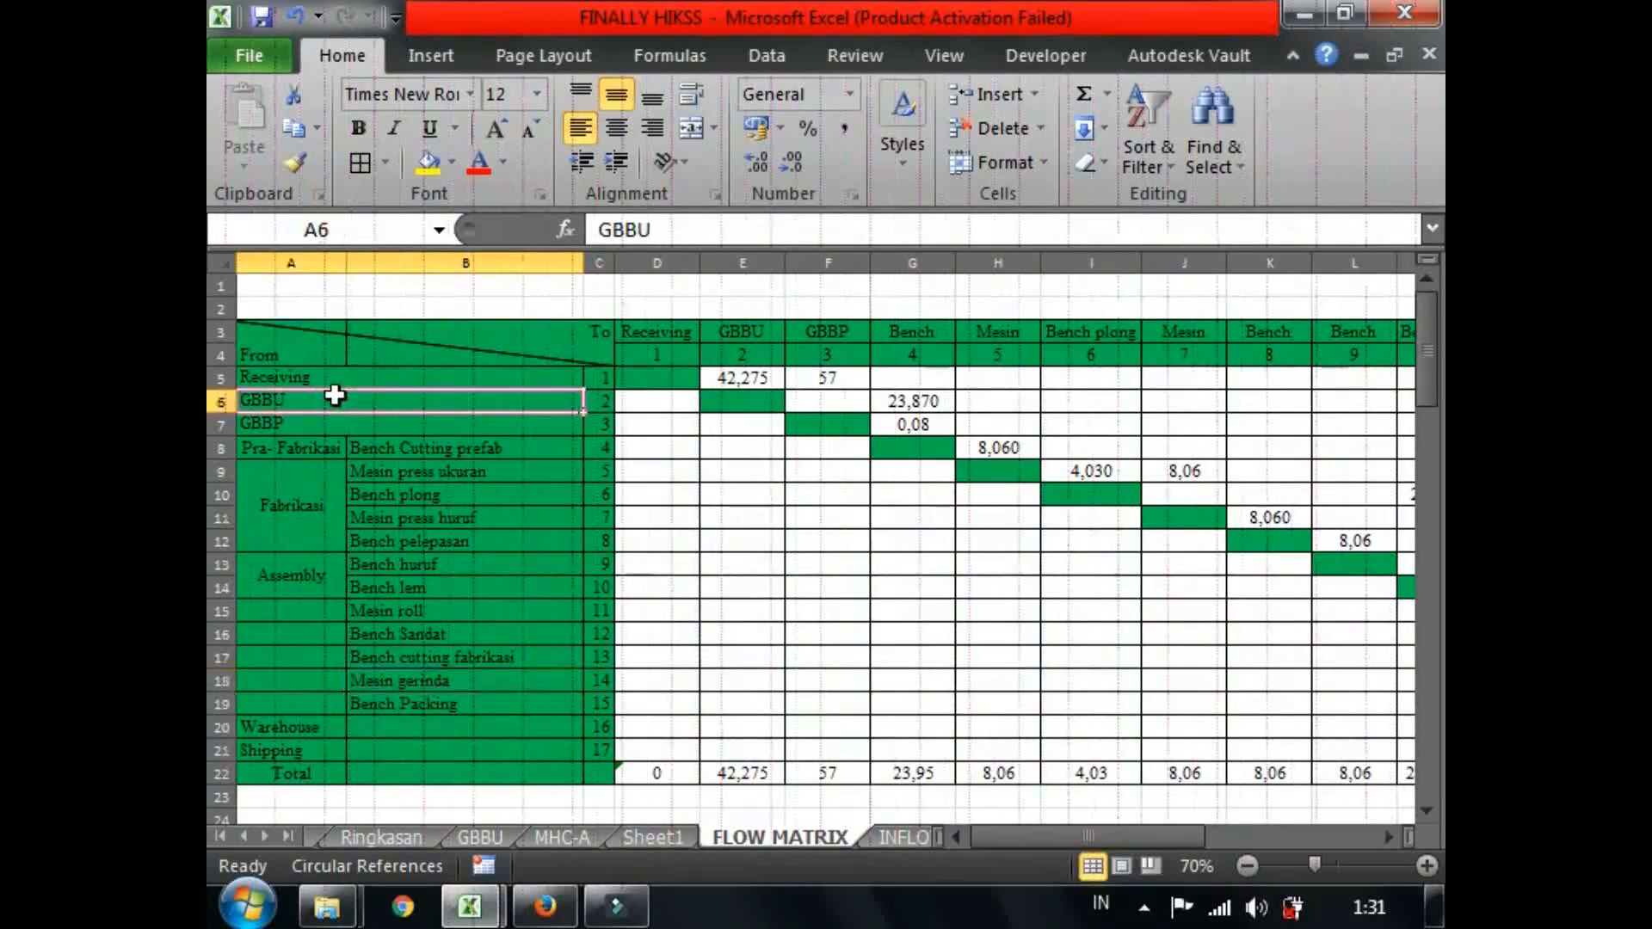
# Check the cell reference behind the Receiving-to-GBBU weight in the flow matrix.
pyautogui.click(559, 839)
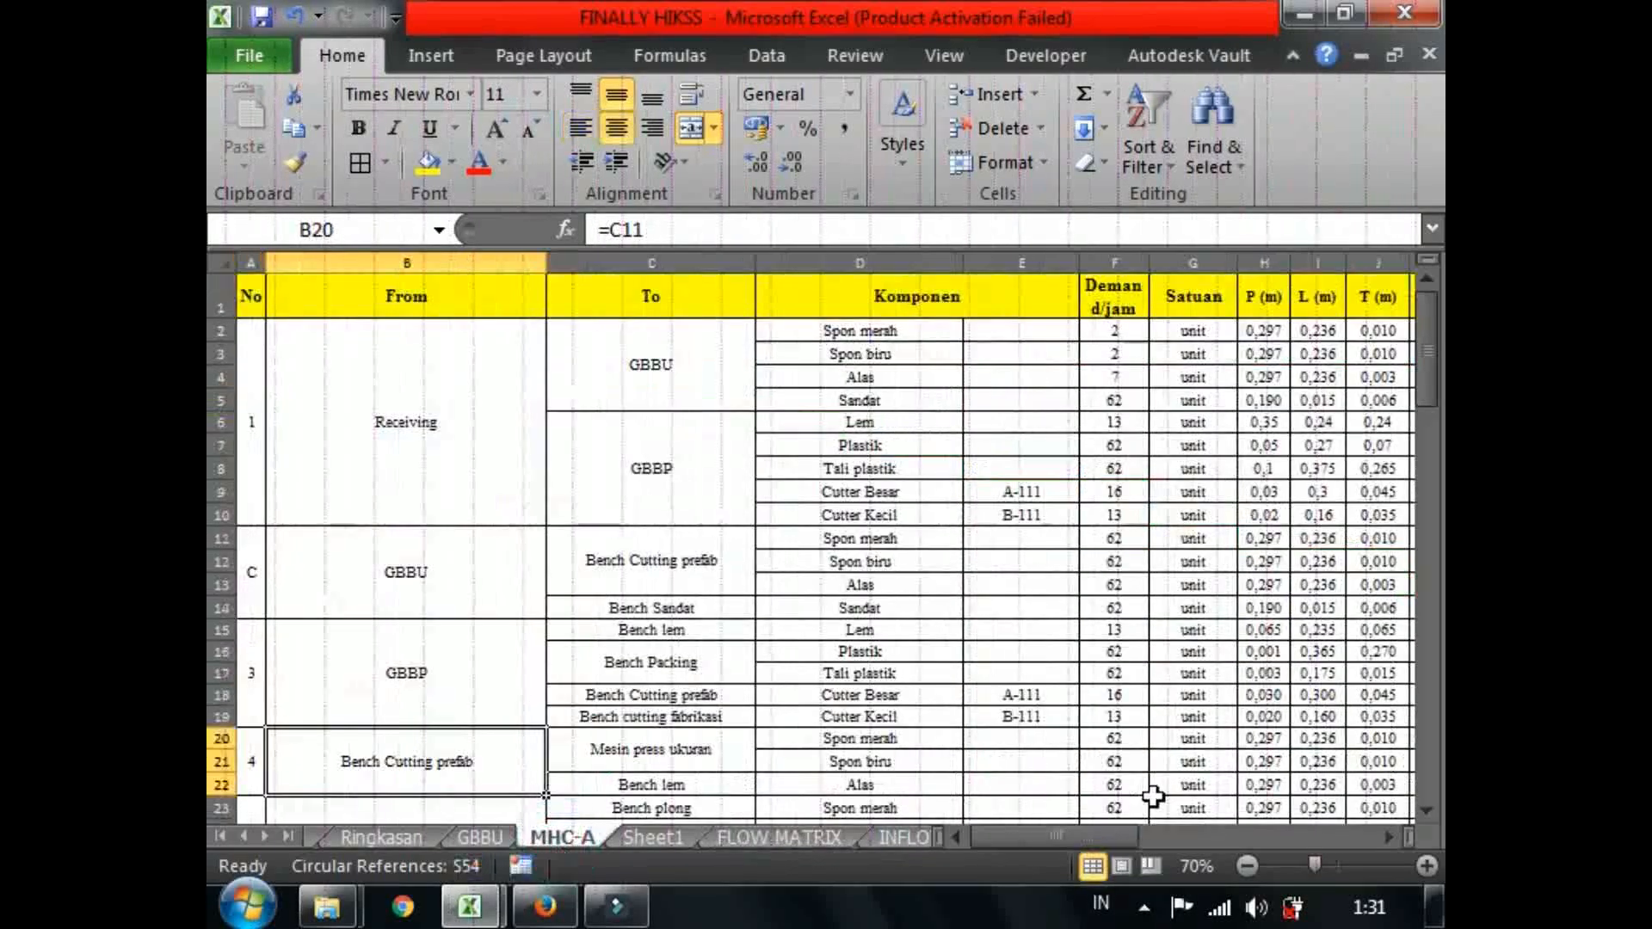
pyautogui.click(776, 835)
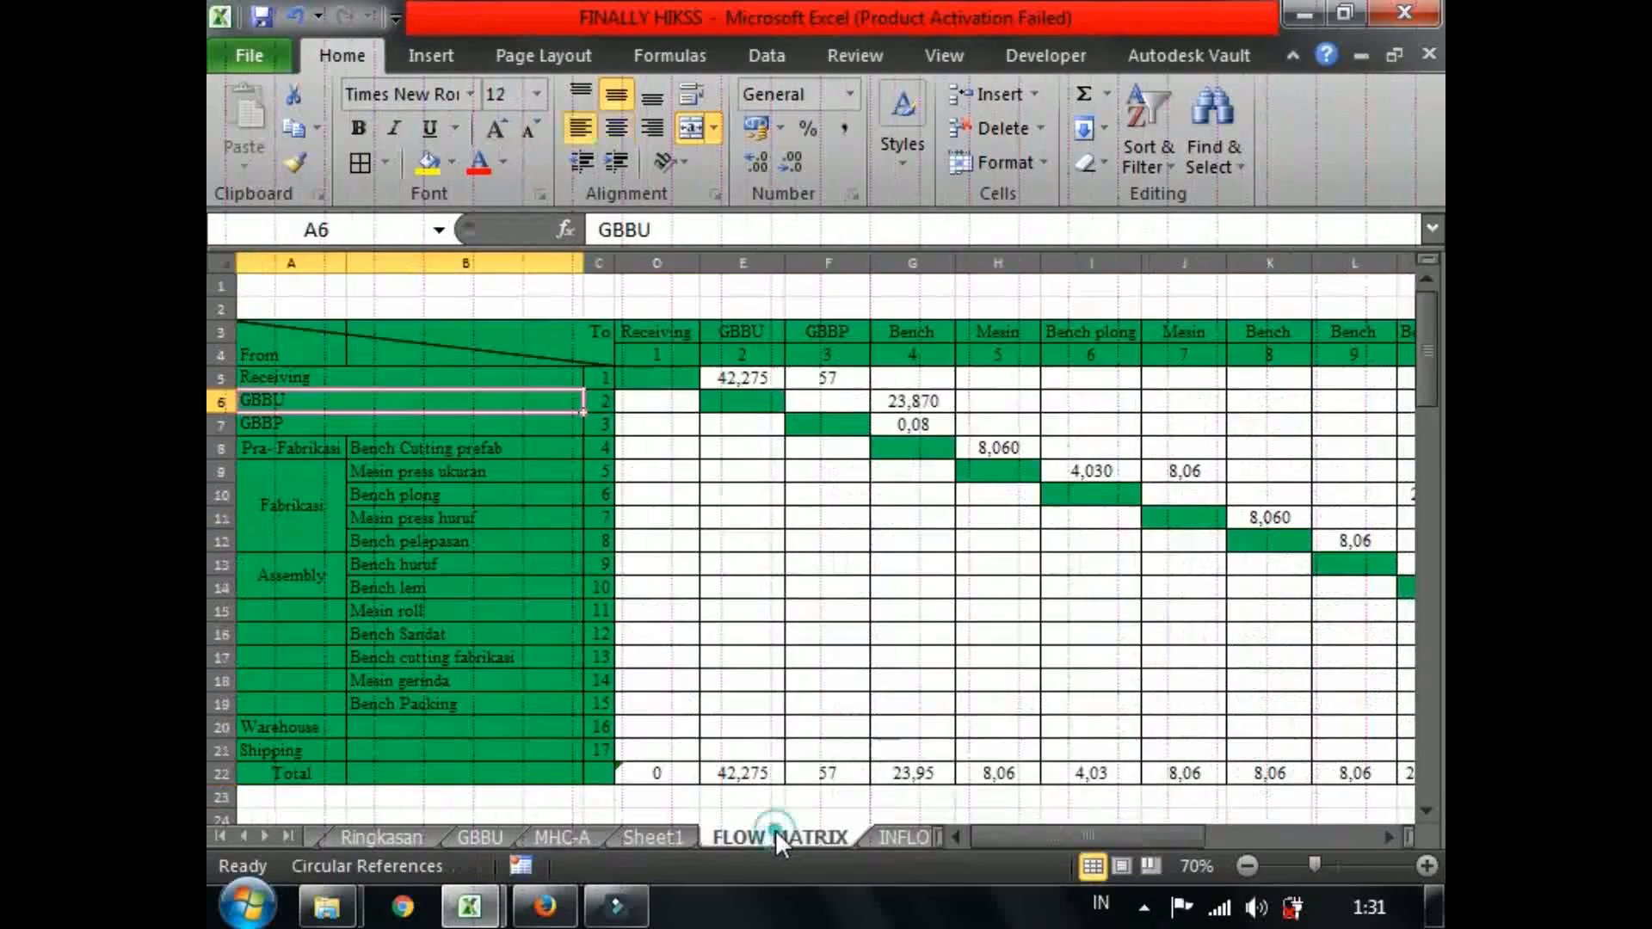
pyautogui.click(1003, 663)
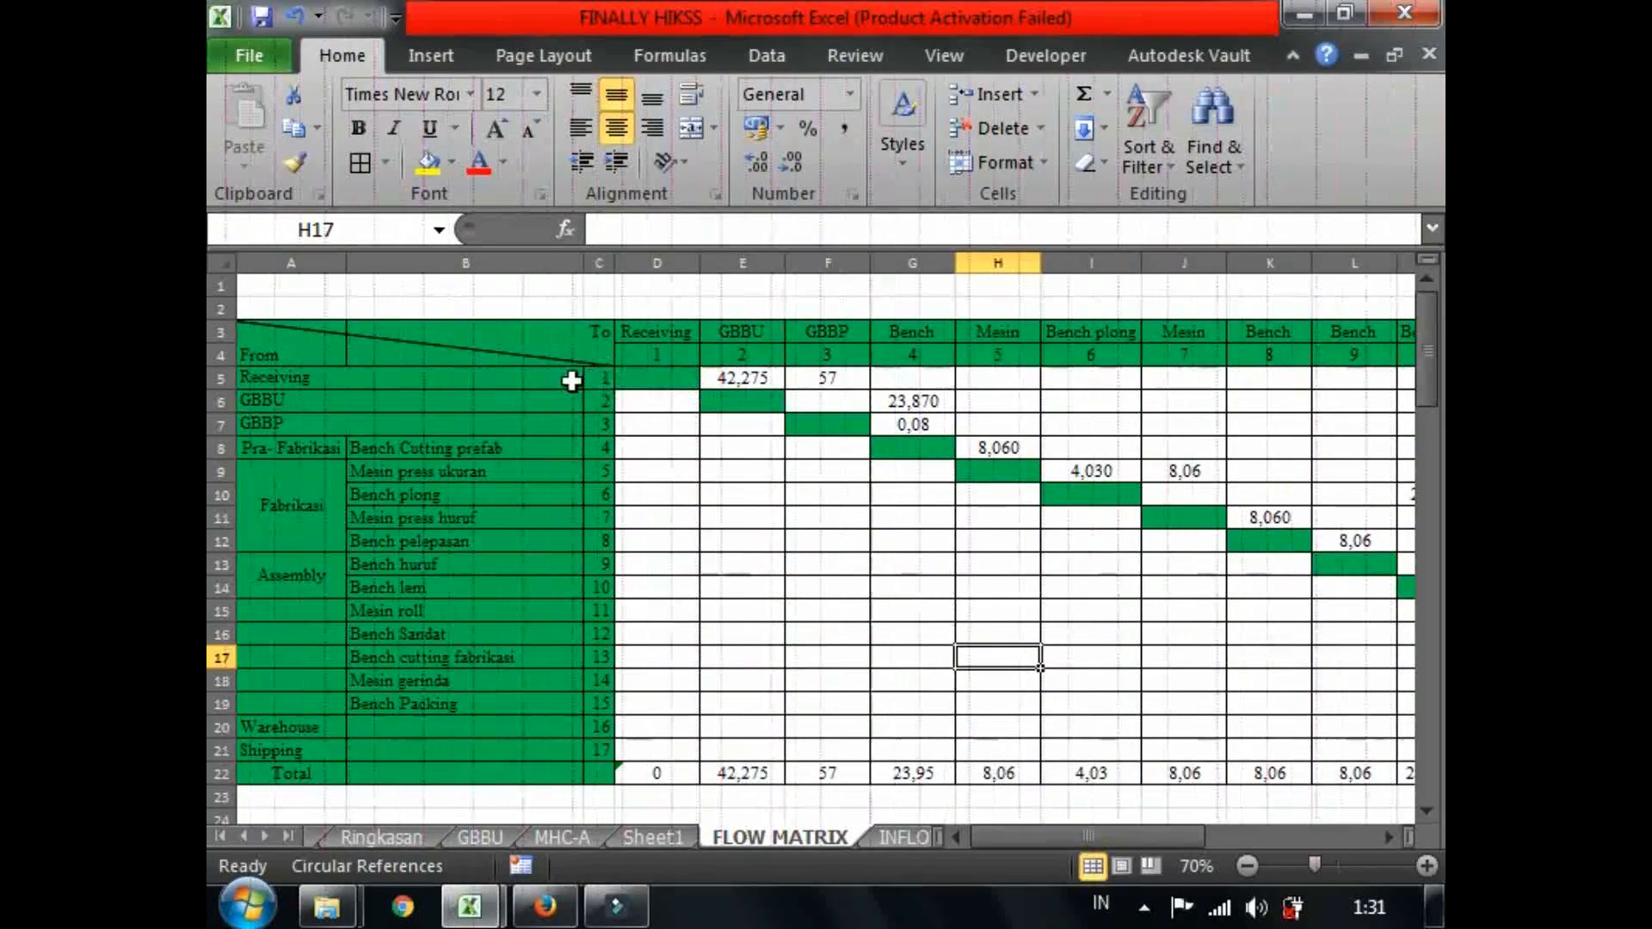
pyautogui.click(568, 379)
pyautogui.click(598, 379)
pyautogui.click(649, 381)
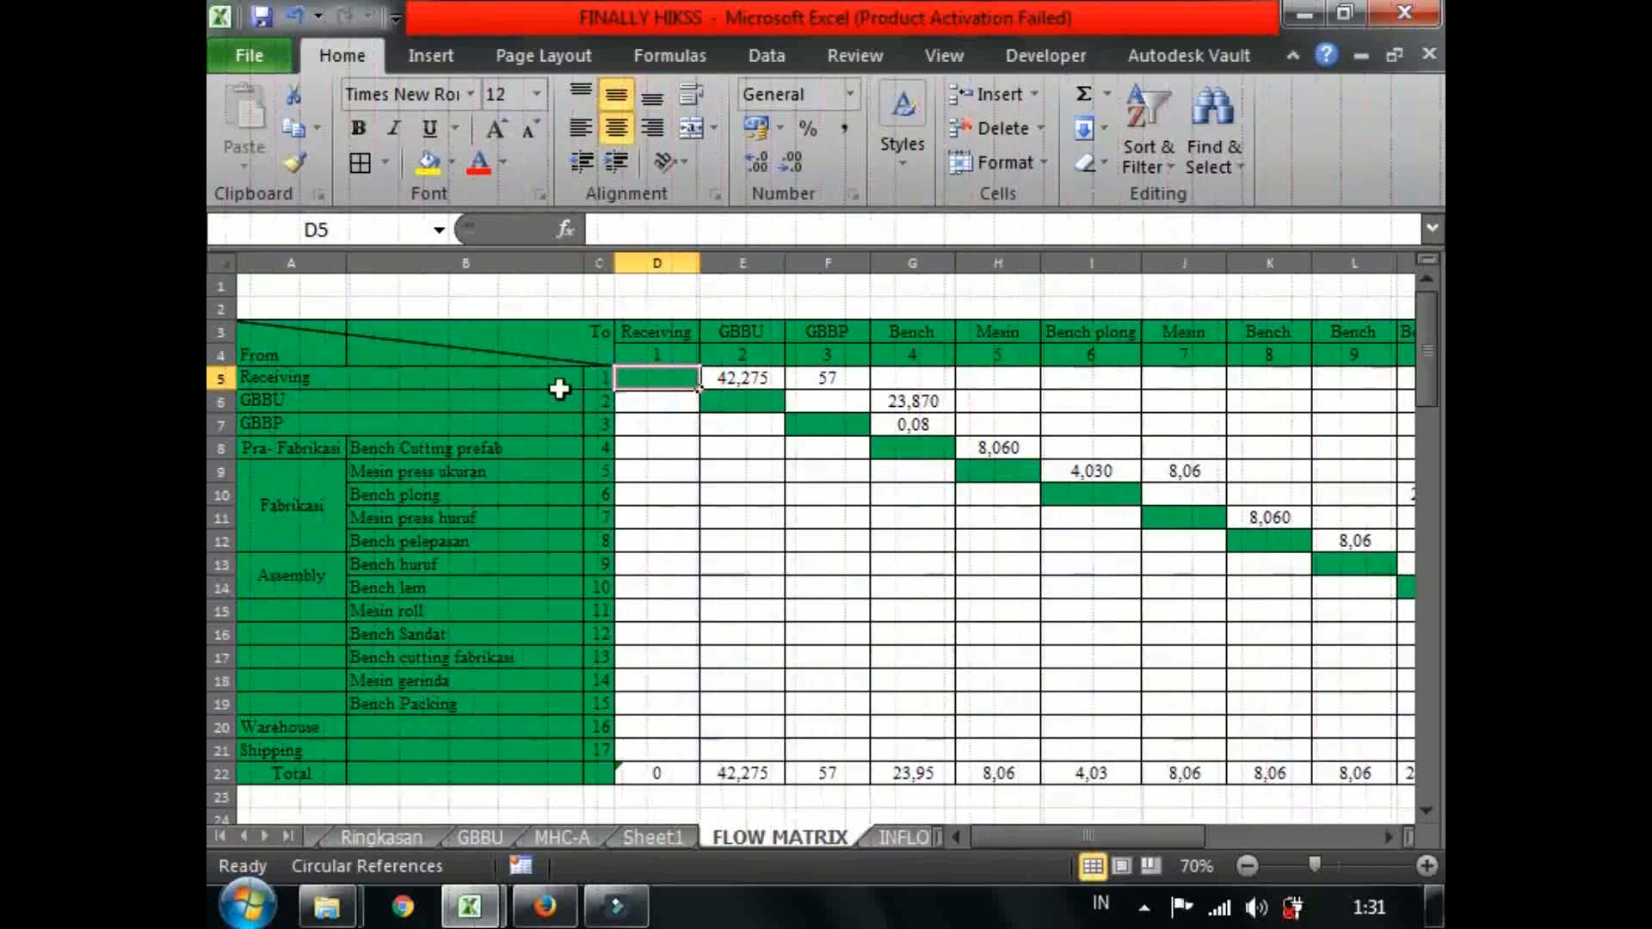
pyautogui.click(498, 379)
pyautogui.click(747, 333)
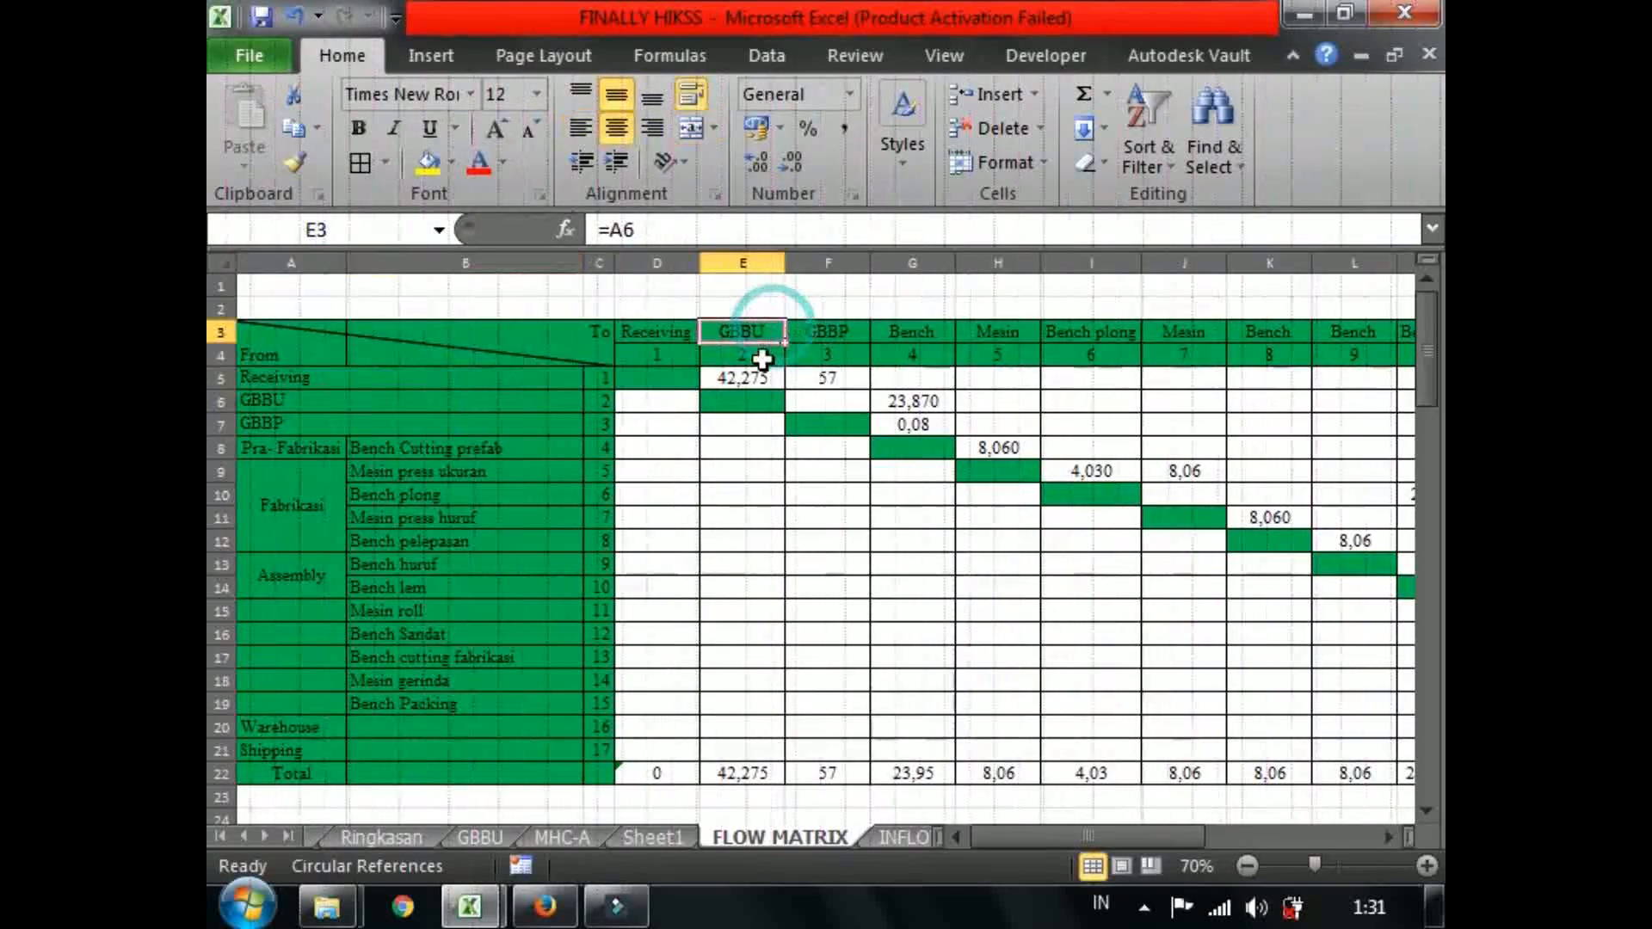
pyautogui.click(756, 376)
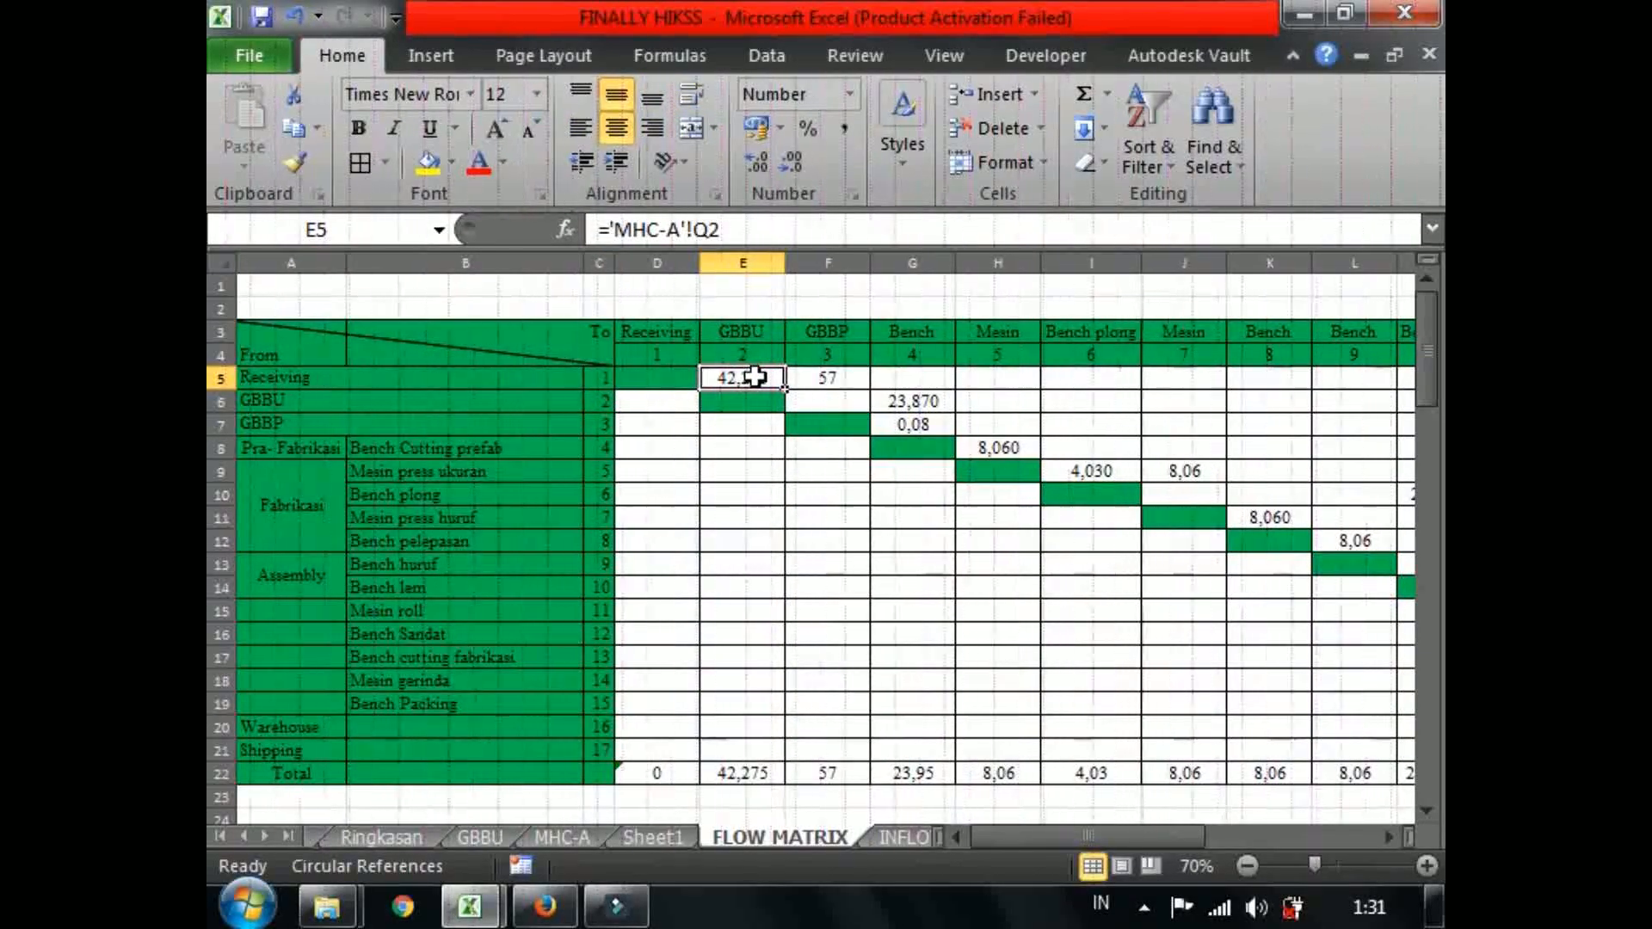
pyautogui.doubleClick(755, 376)
pyautogui.click(756, 398)
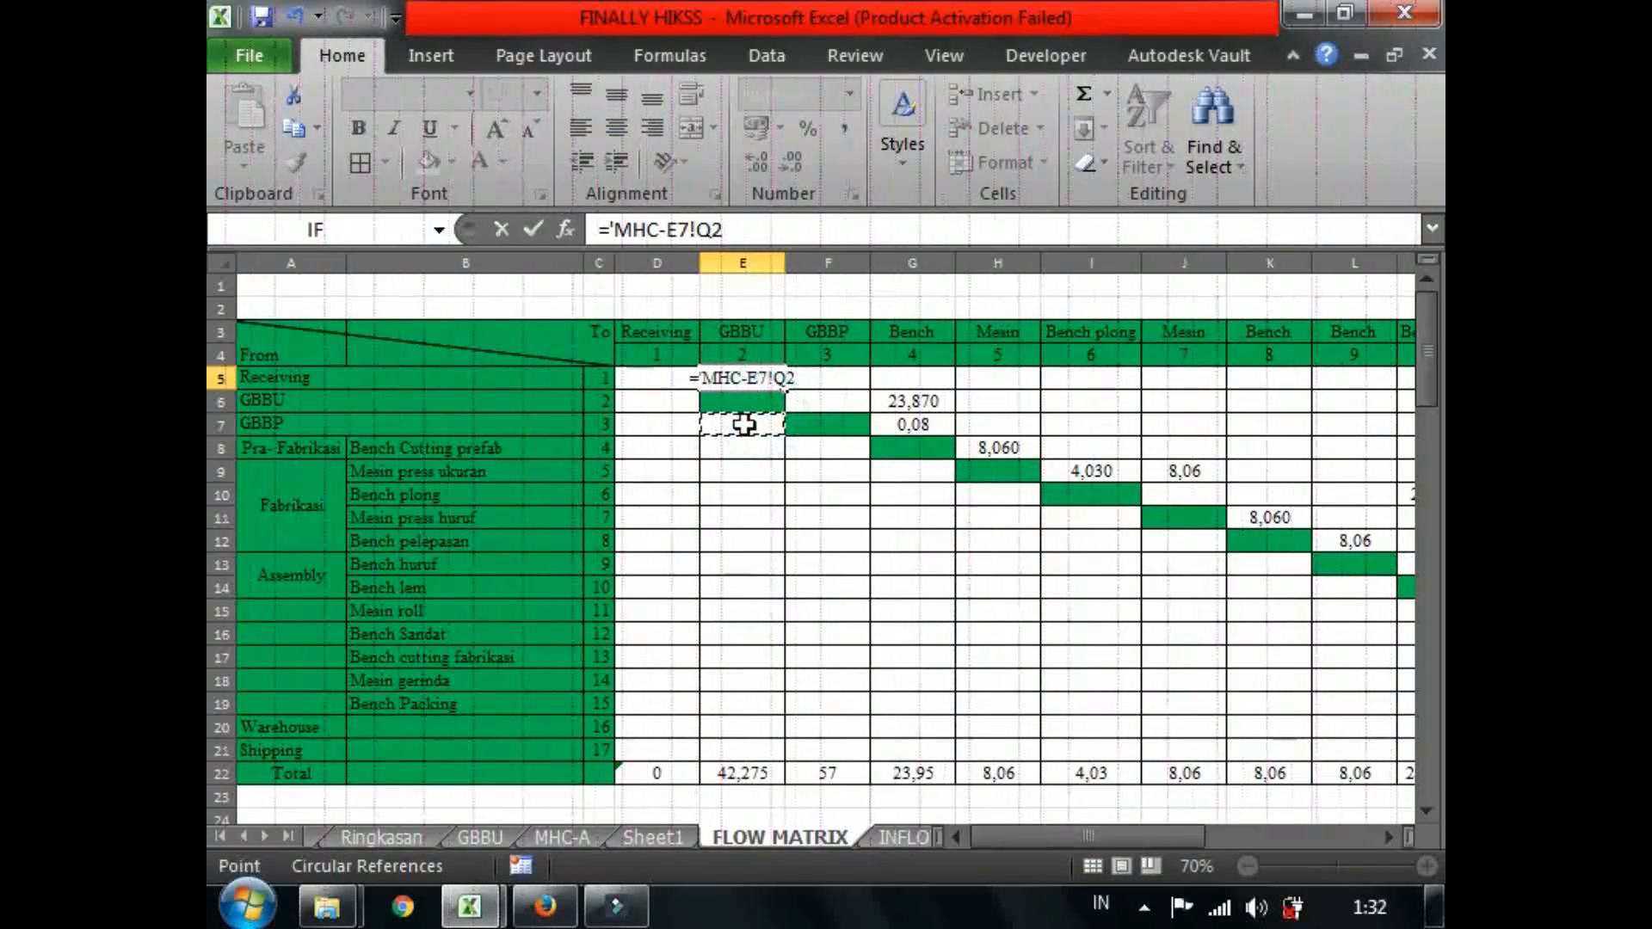
pyautogui.press('Escape')
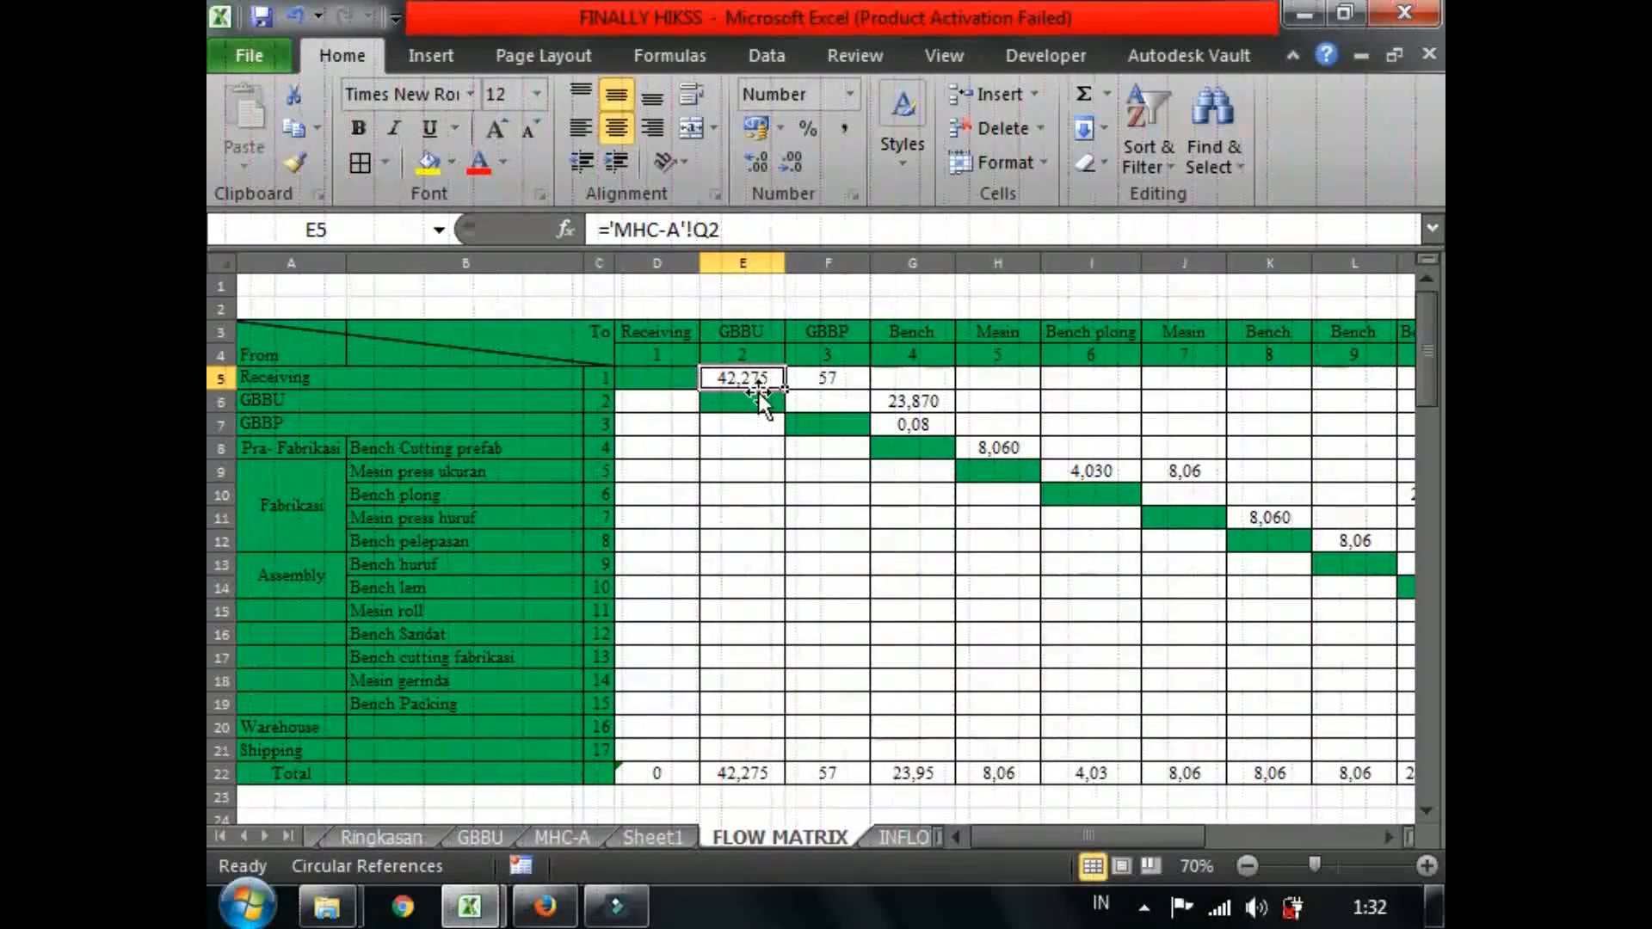
# Trace the Receiving-to-GBBU flow in MHC-A to its Jumlah Berat sum in Q2.
pyautogui.click(564, 837)
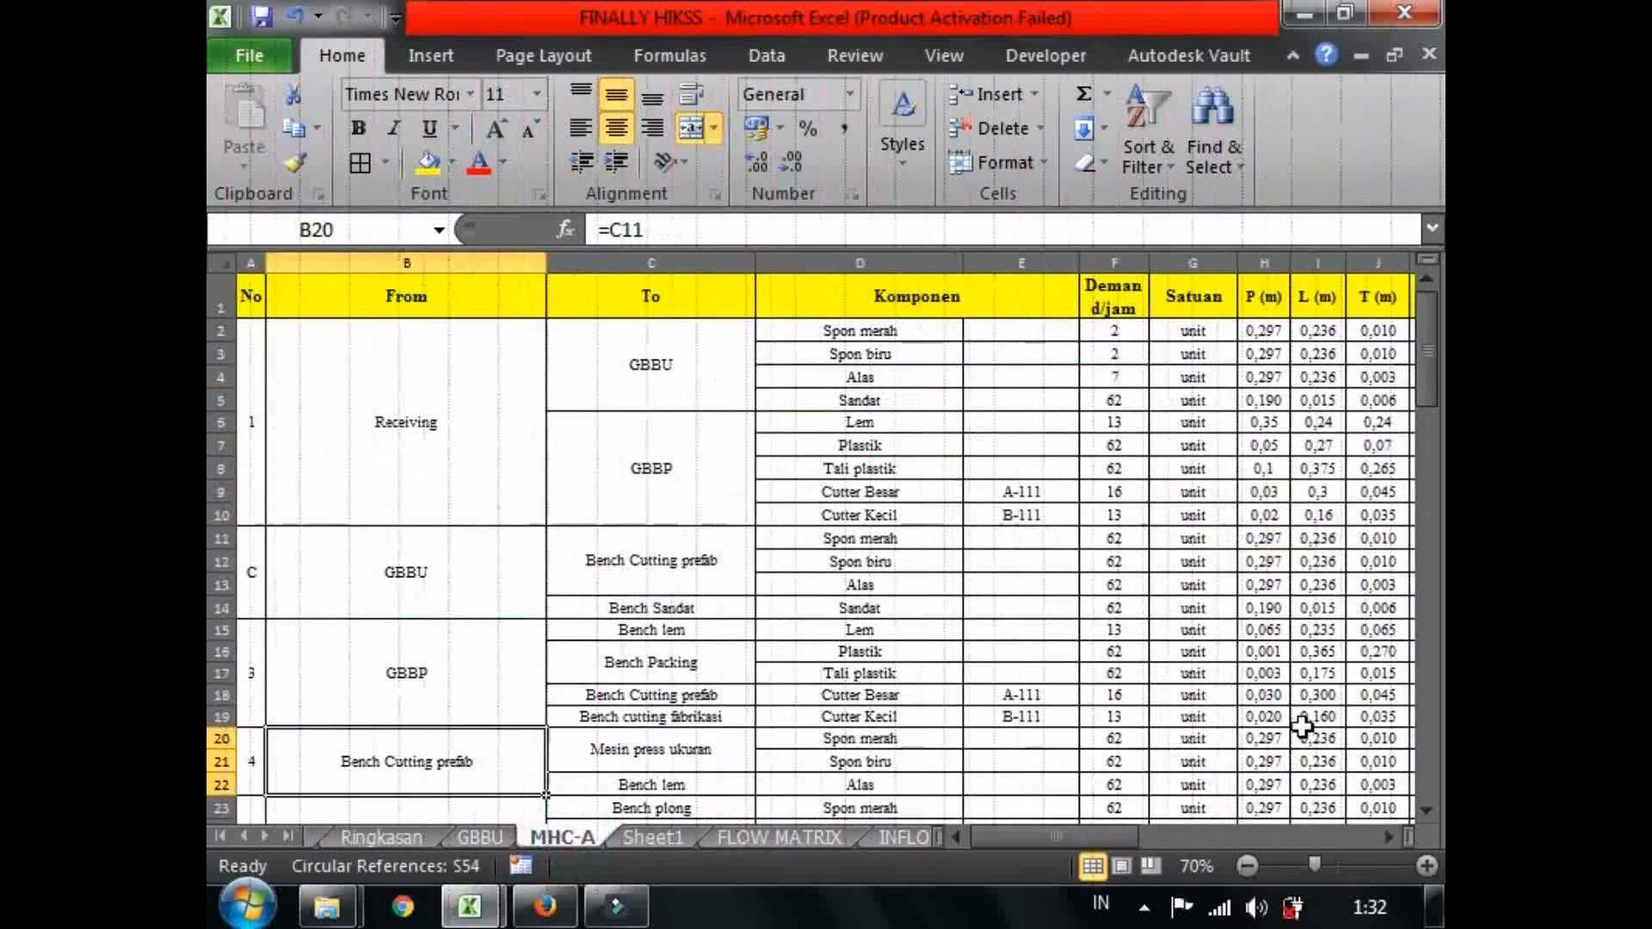
pyautogui.click(435, 428)
pyautogui.click(708, 324)
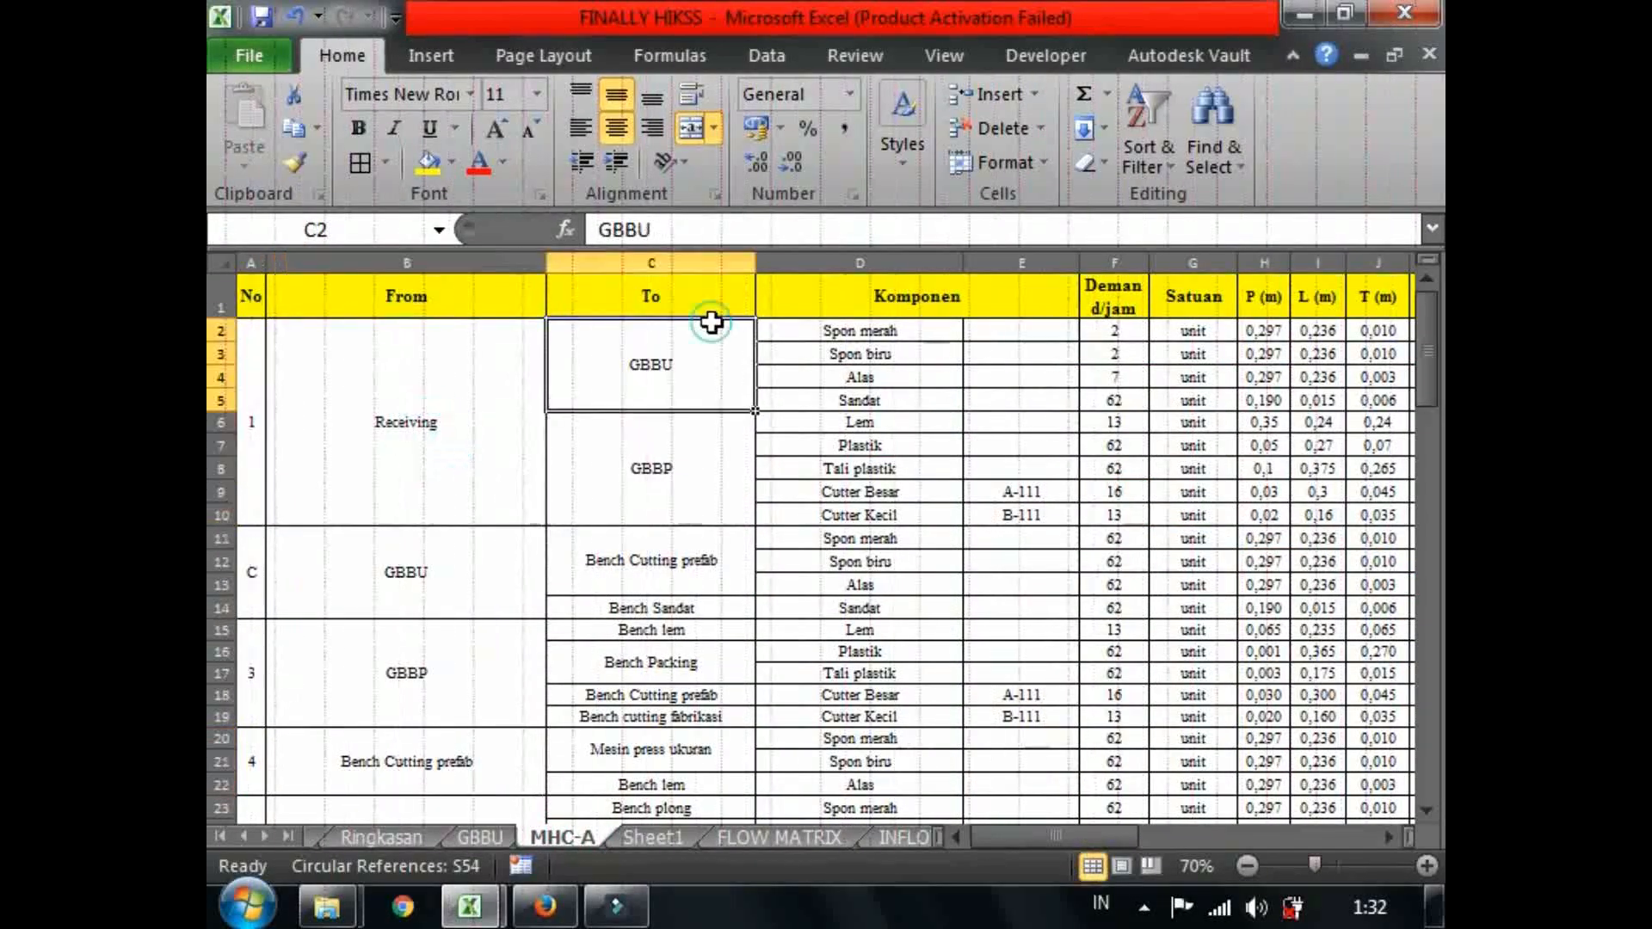
pyautogui.moveTo(1009, 835); pyautogui.dragTo(1189, 819)
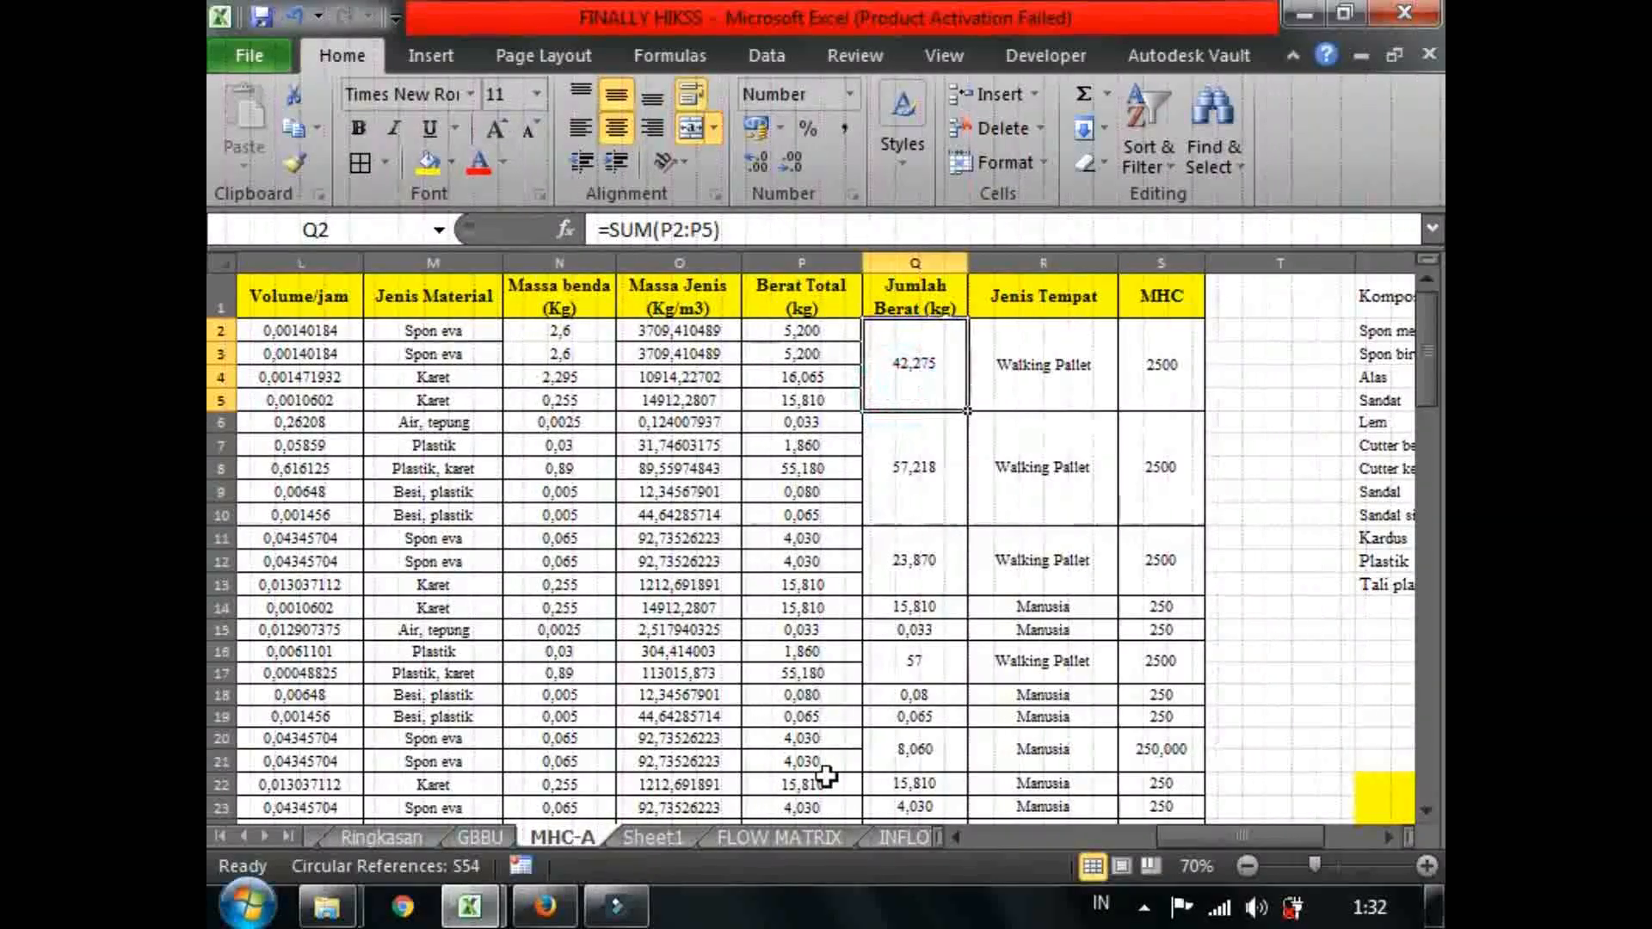
# Relate the flow matrix's Receiving row to the GBBU and GBBP destinations listed for Receiving in MHC-A.
pyautogui.click(740, 839)
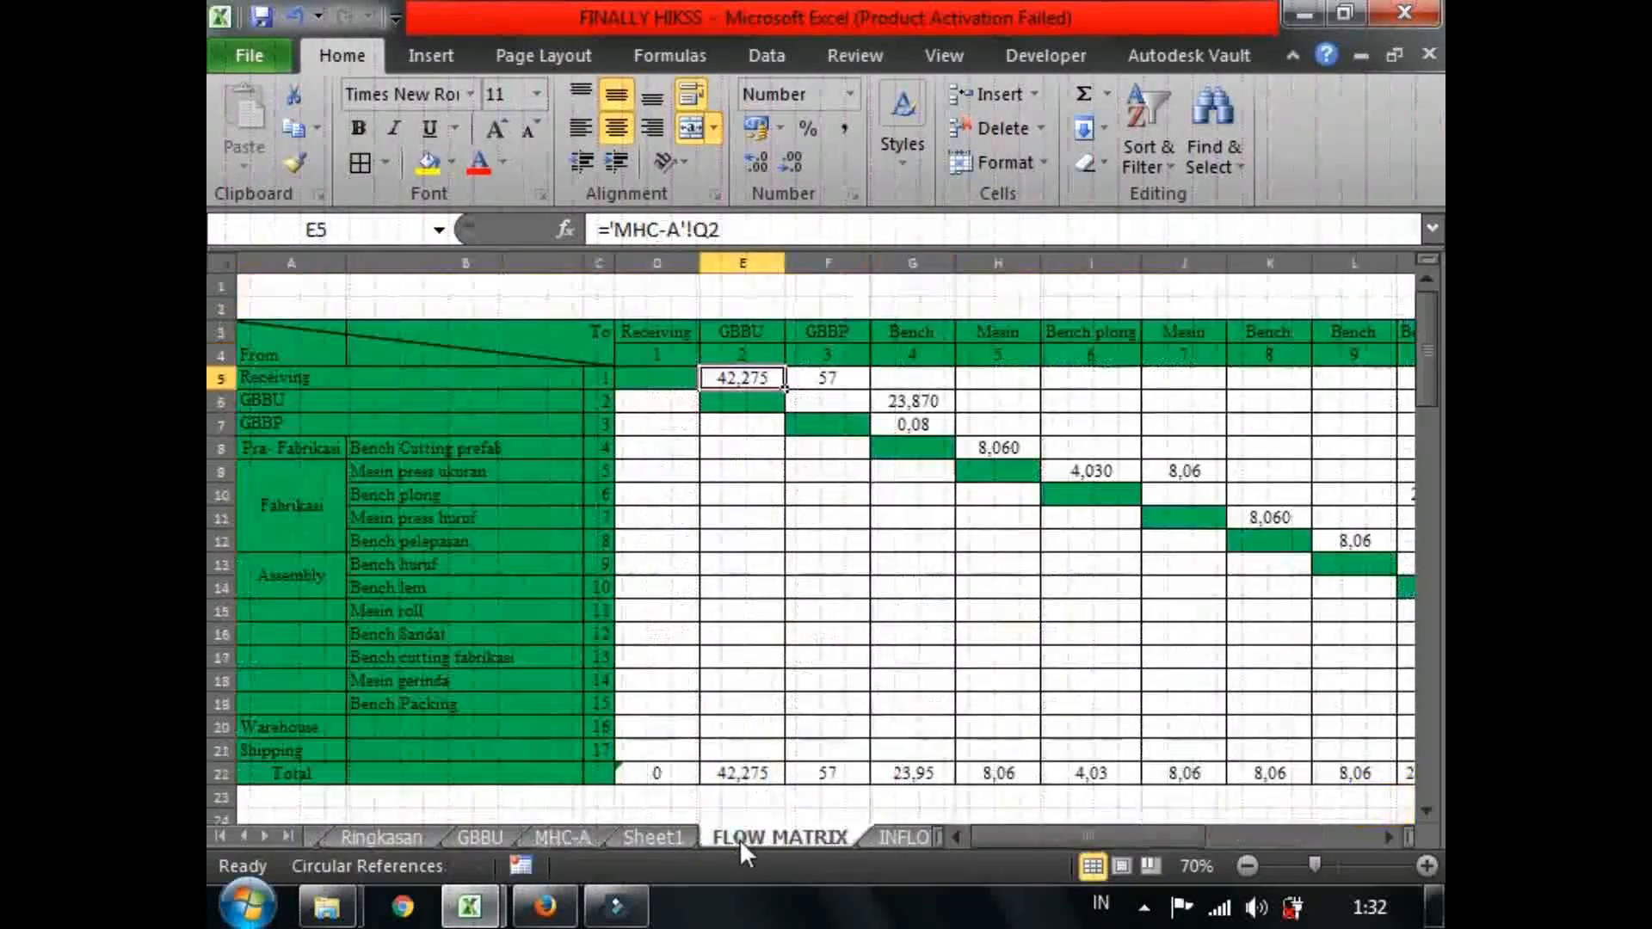
pyautogui.click(359, 387)
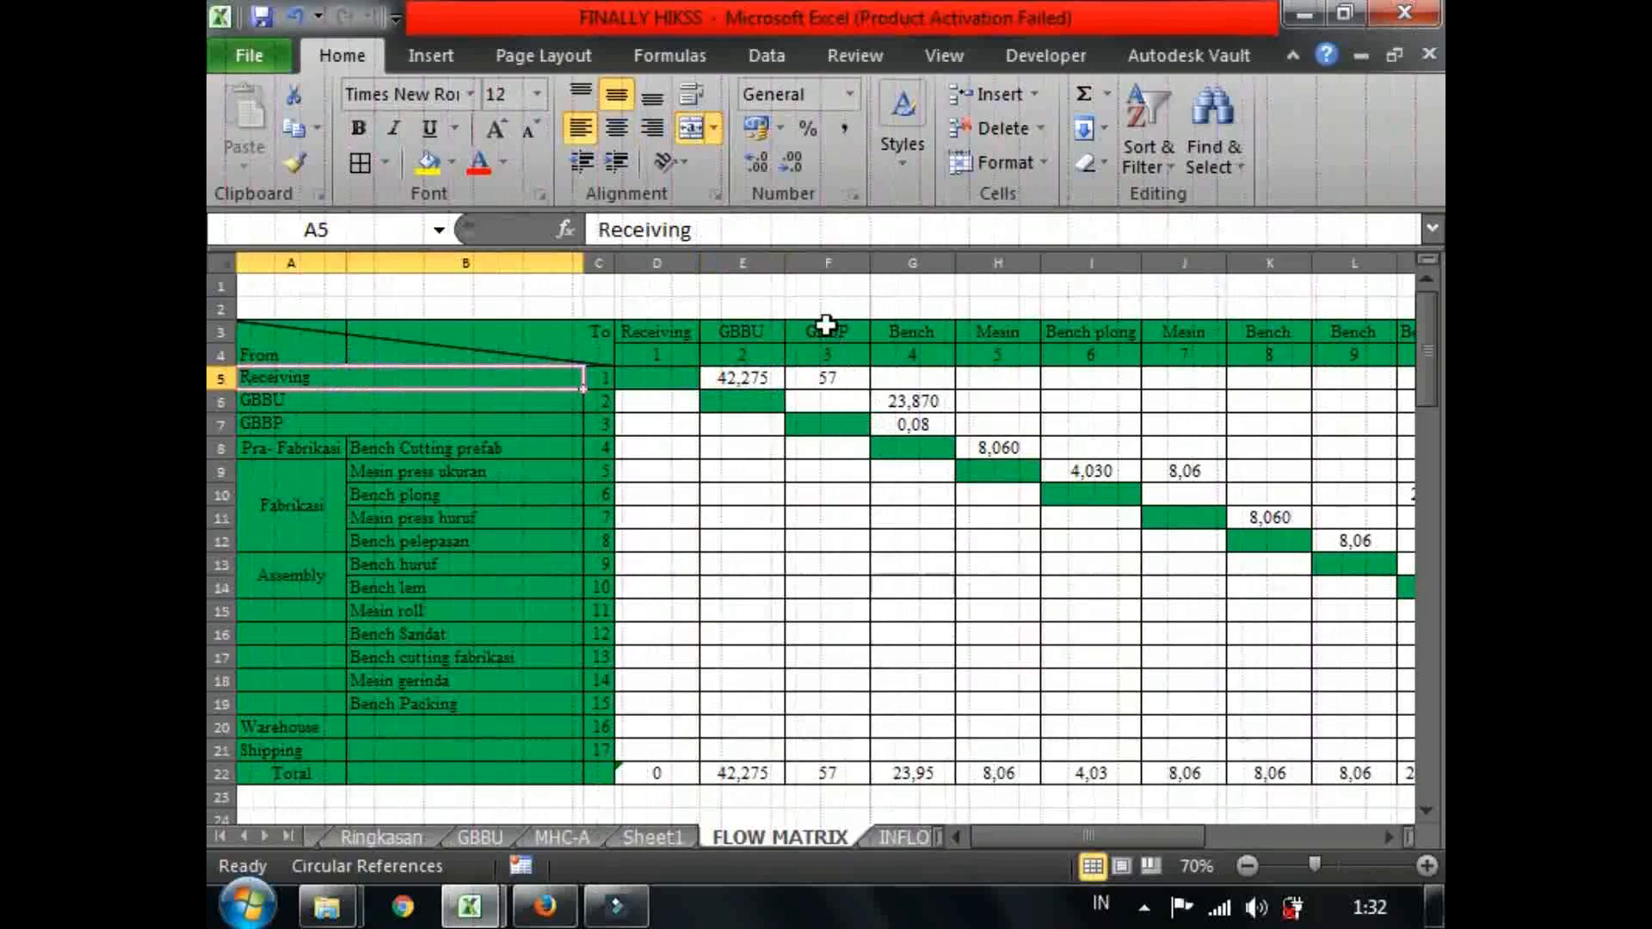
pyautogui.click(551, 833)
pyautogui.moveTo(1244, 833); pyautogui.dragTo(1081, 832)
pyautogui.click(353, 402)
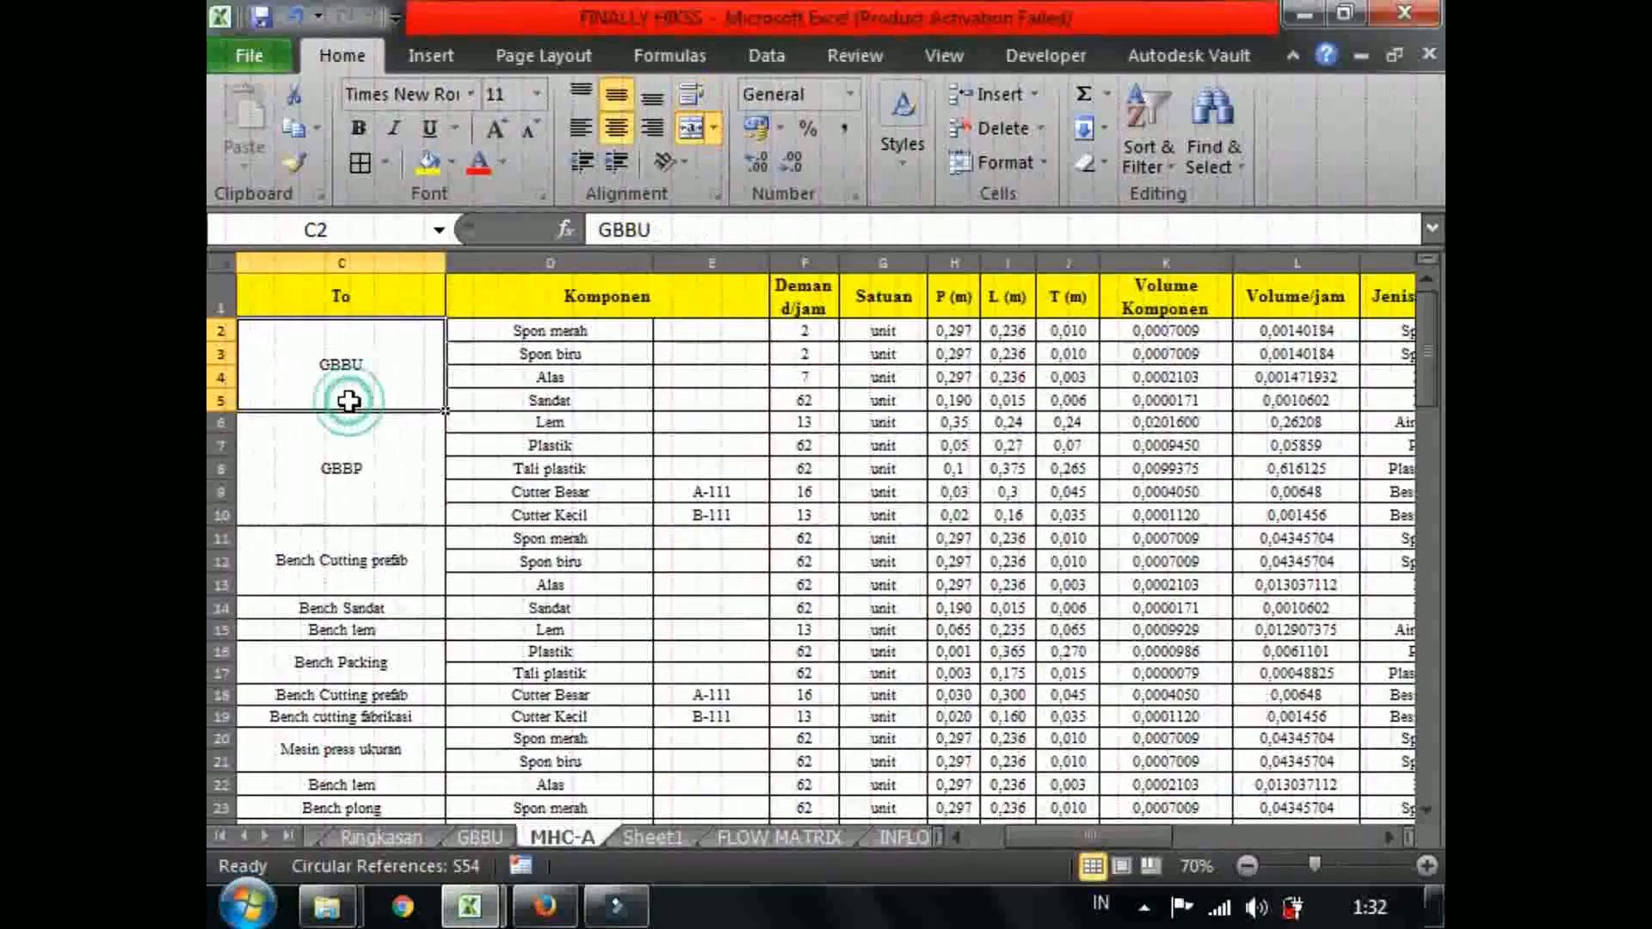
pyautogui.moveTo(1431, 333)
pyautogui.mouseDown()
pyautogui.moveTo(1430, 396)
pyautogui.moveTo(1428, 310)
pyautogui.mouseUp()
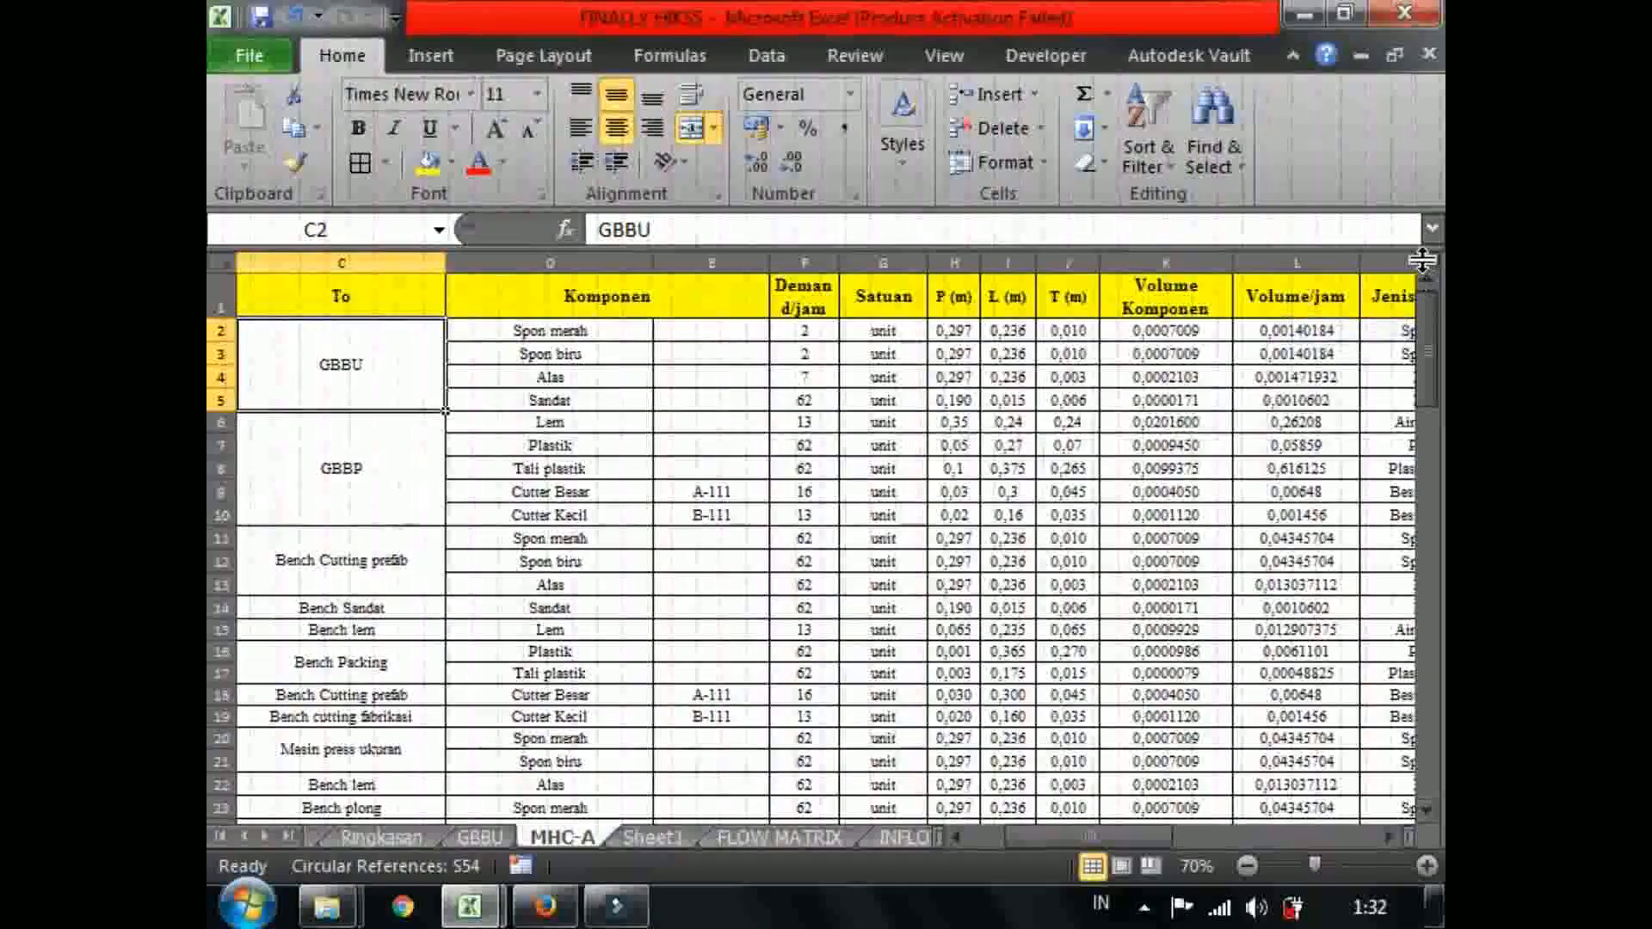
pyautogui.click(995, 834)
pyautogui.click(377, 449)
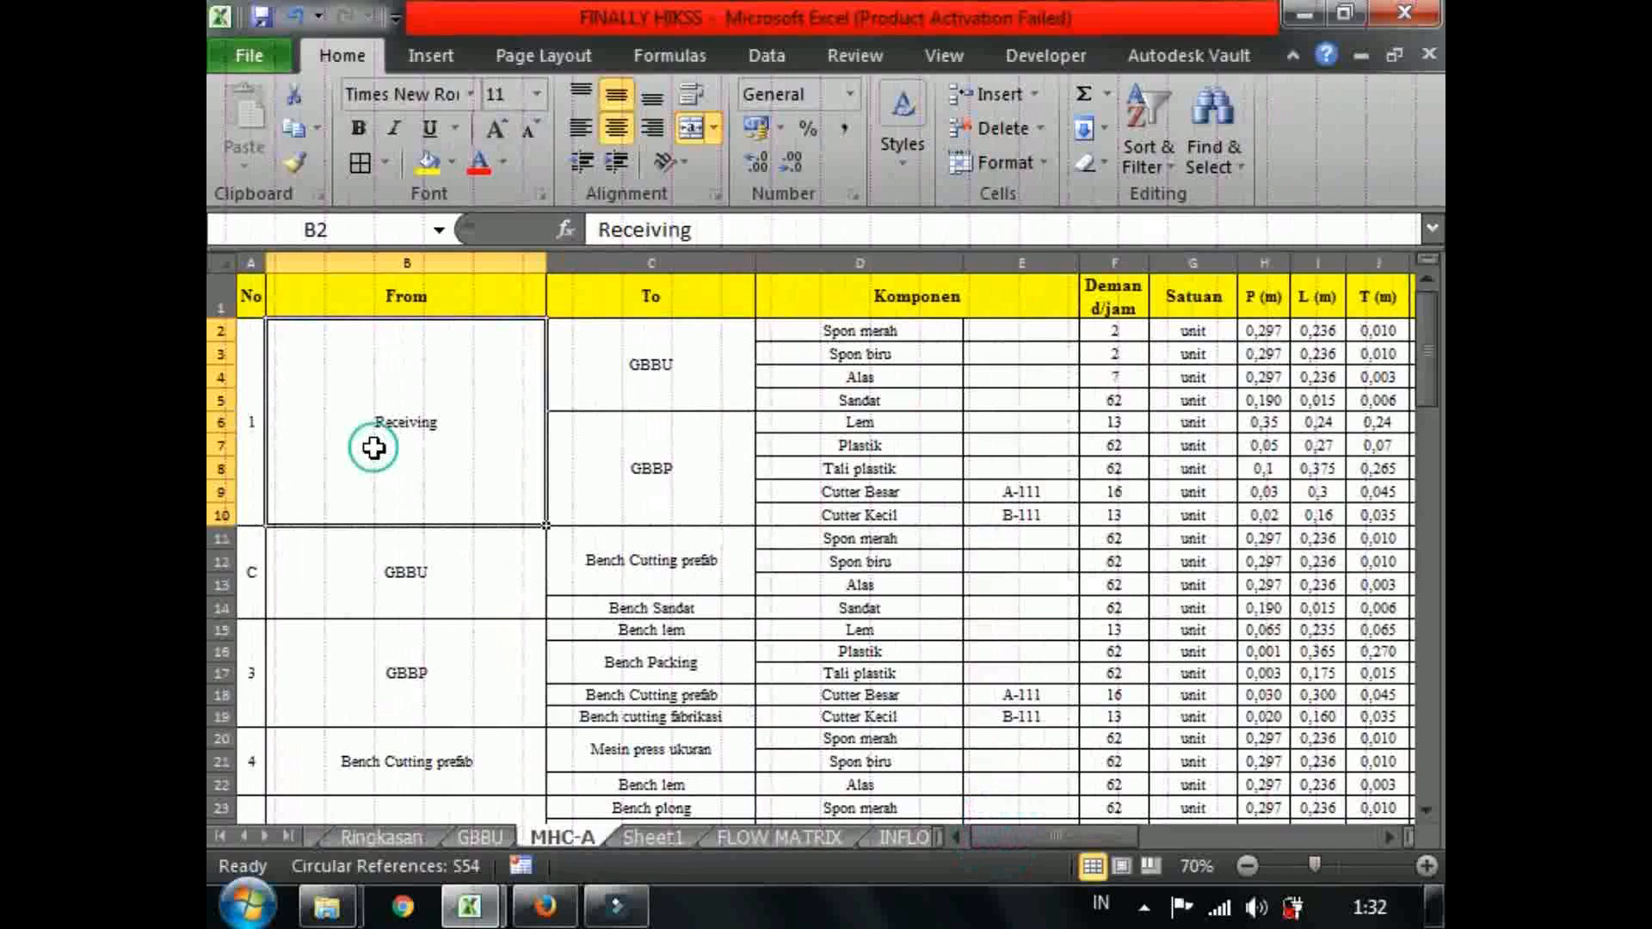
pyautogui.click(710, 471)
pyautogui.moveTo(1009, 836); pyautogui.dragTo(775, 843)
pyautogui.click(408, 409)
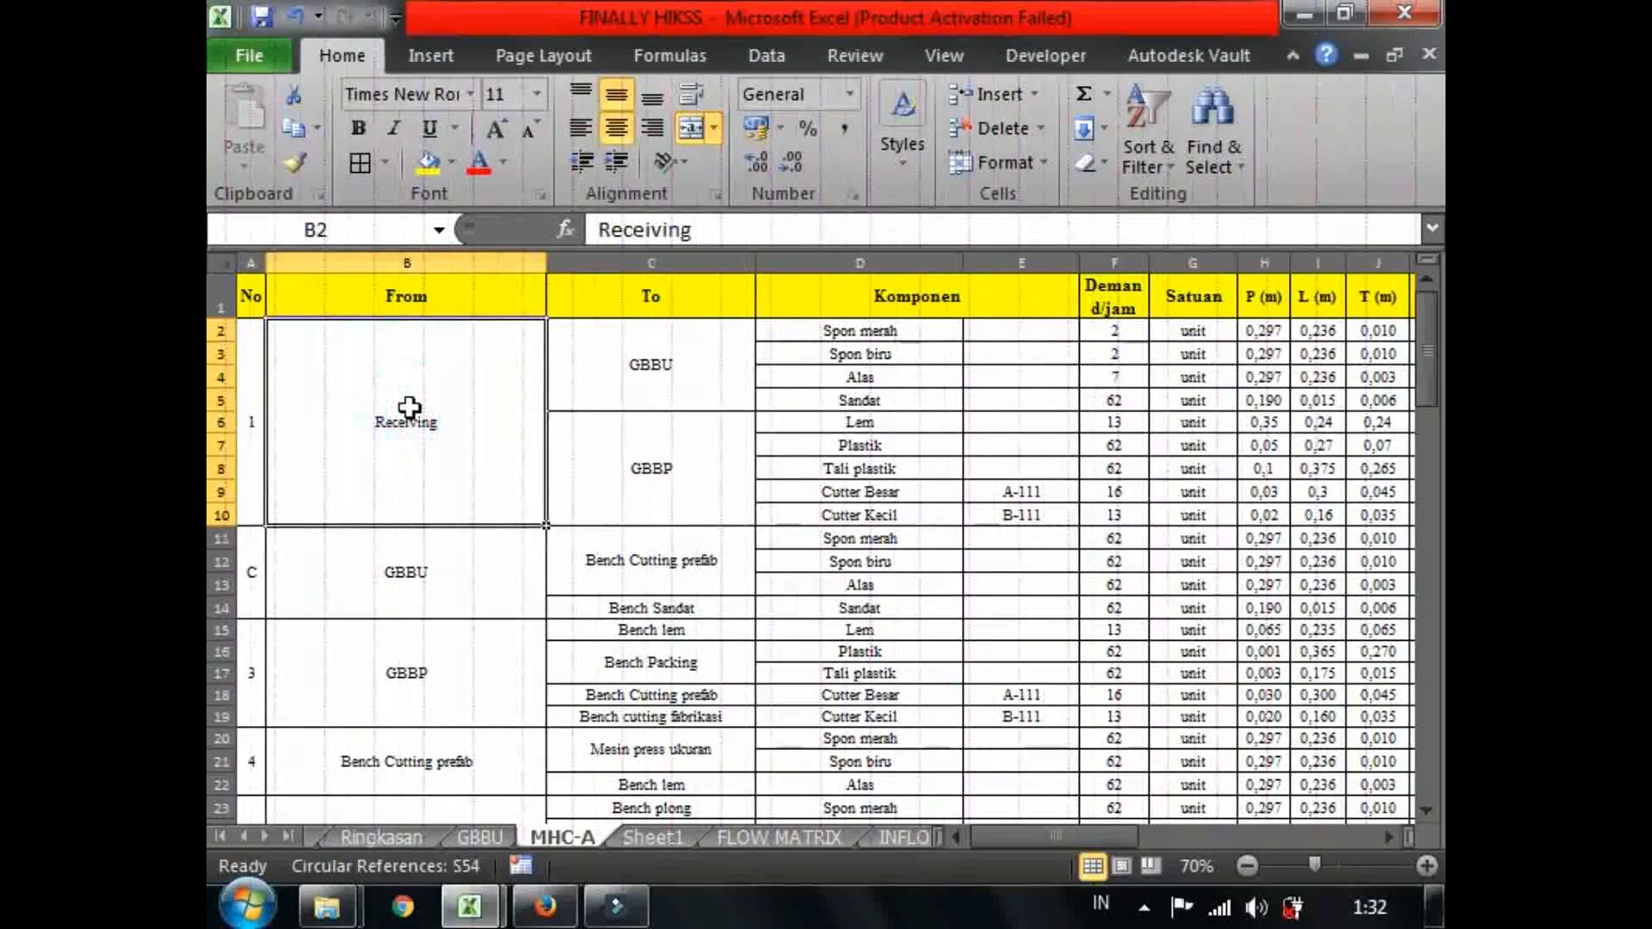
# Go through the From stations in MHC-A from Receiving down past Bench huruf and back up to GBBU.
pyautogui.press('Down')
pyautogui.press('Down')
pyautogui.press('Down')
pyautogui.press('Down')
pyautogui.press('Down')
pyautogui.press('Down')
pyautogui.press('Down')
pyautogui.press('Down')
pyautogui.press('Down')
pyautogui.press('Down')
pyautogui.press('Down')
pyautogui.press('Down')
pyautogui.press('Down')
pyautogui.press('Down')
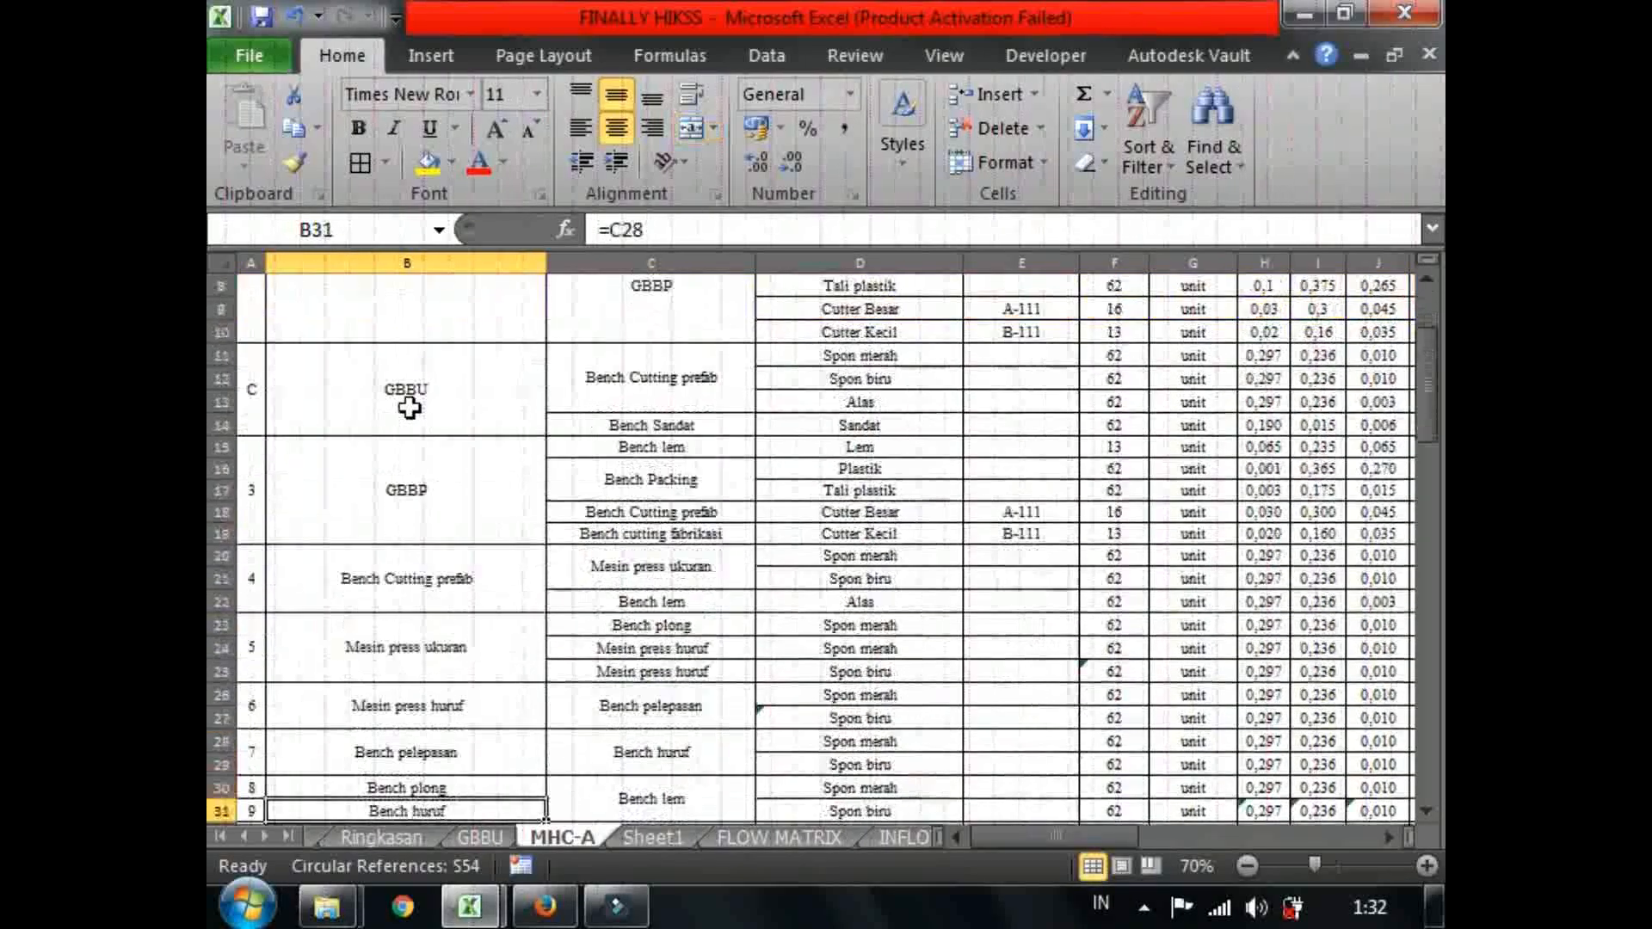
pyautogui.press('Down')
pyautogui.press('Up')
pyautogui.press('Up')
pyautogui.press('Up')
pyautogui.press('Up')
pyautogui.press('Up')
pyautogui.press('Up')
pyautogui.press('Up')
pyautogui.press('Up')
pyautogui.press('Up')
pyautogui.press('Up')
pyautogui.press('Up')
pyautogui.press('Up')
pyautogui.press('Up')
pyautogui.press('Up')
pyautogui.press('Up')
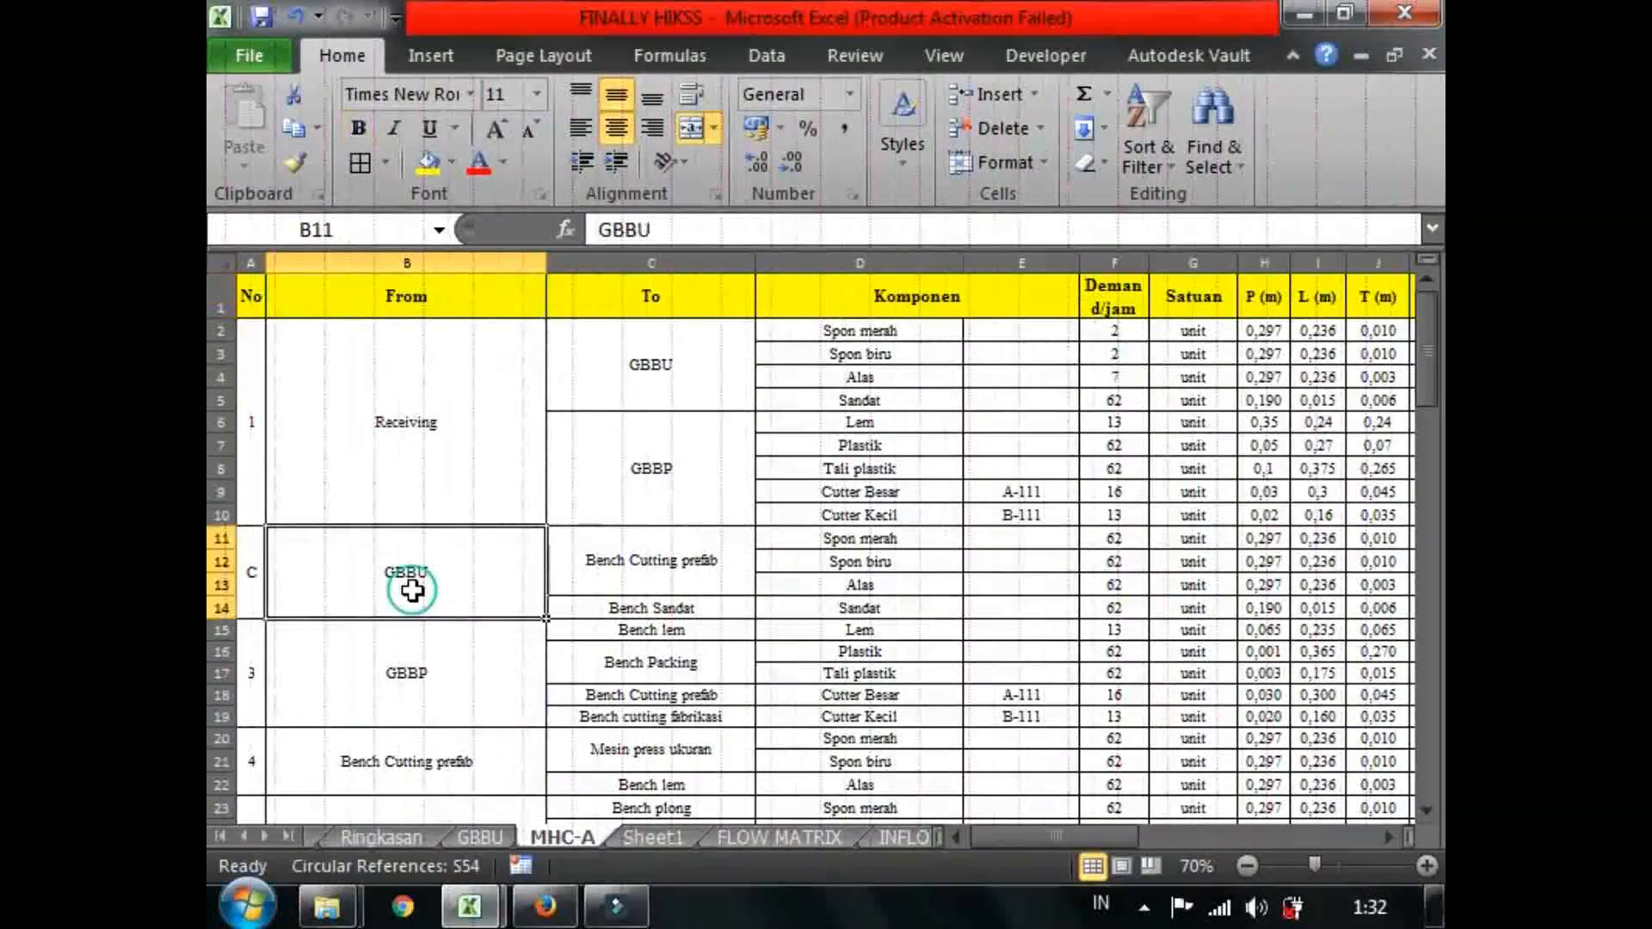
# Follow the green diagonal cells of the flow matrix from Receiving to Bench Cutting prefab.
pyautogui.click(731, 829)
pyautogui.click(780, 456)
pyautogui.click(675, 377)
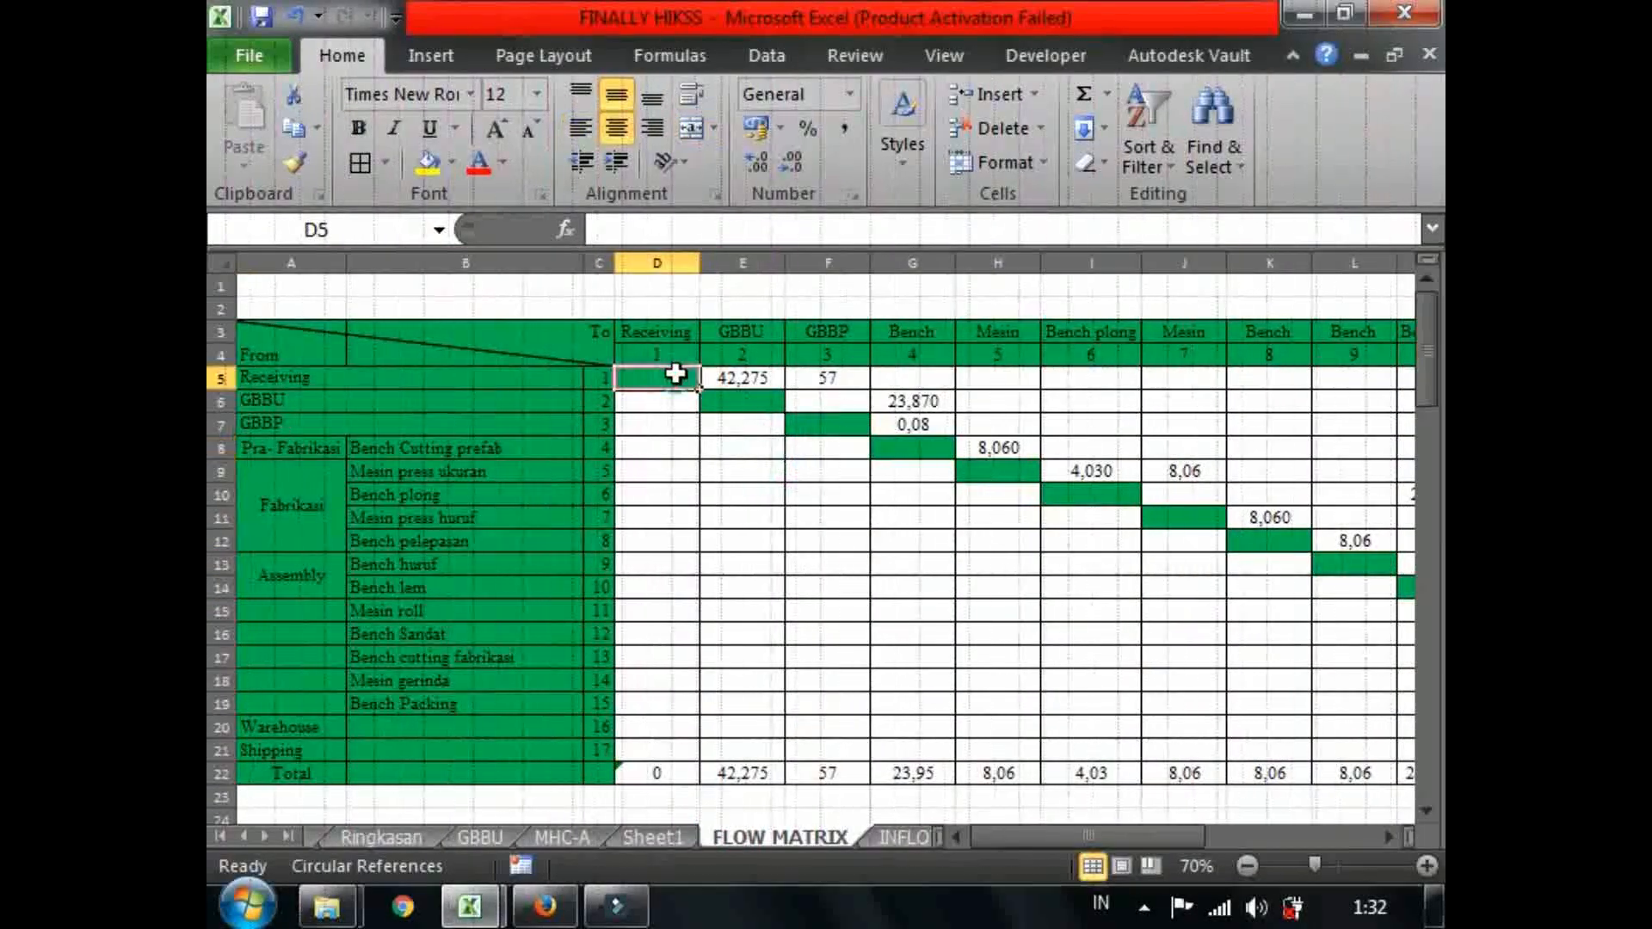
pyautogui.click(770, 422)
pyautogui.click(766, 403)
pyautogui.click(828, 424)
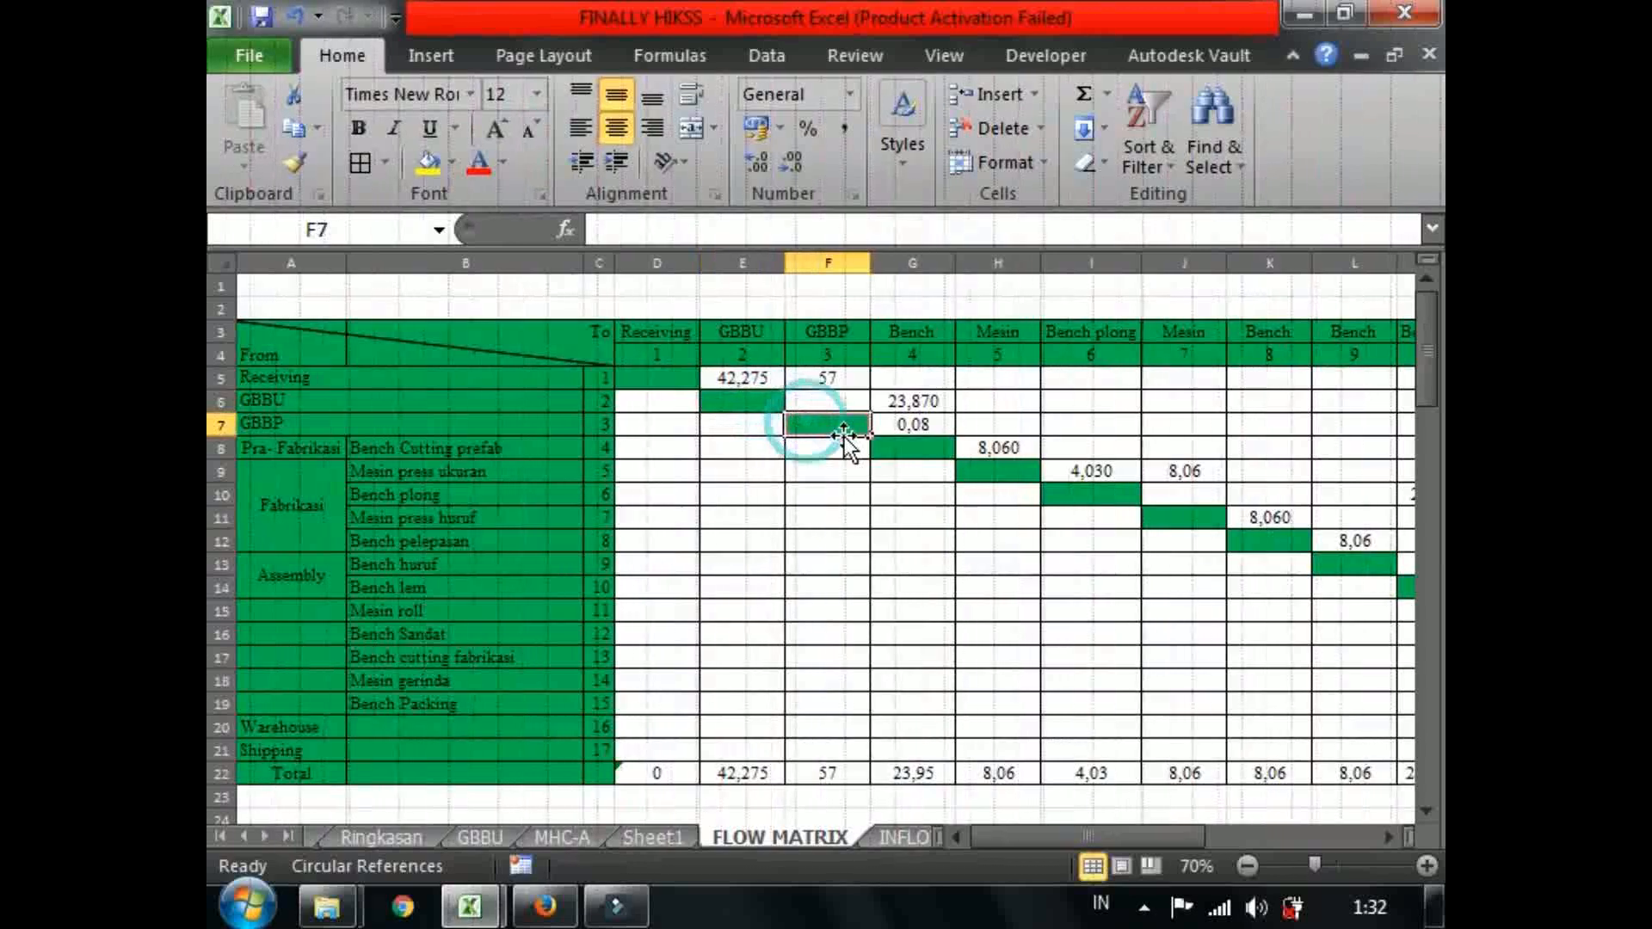
pyautogui.click(885, 444)
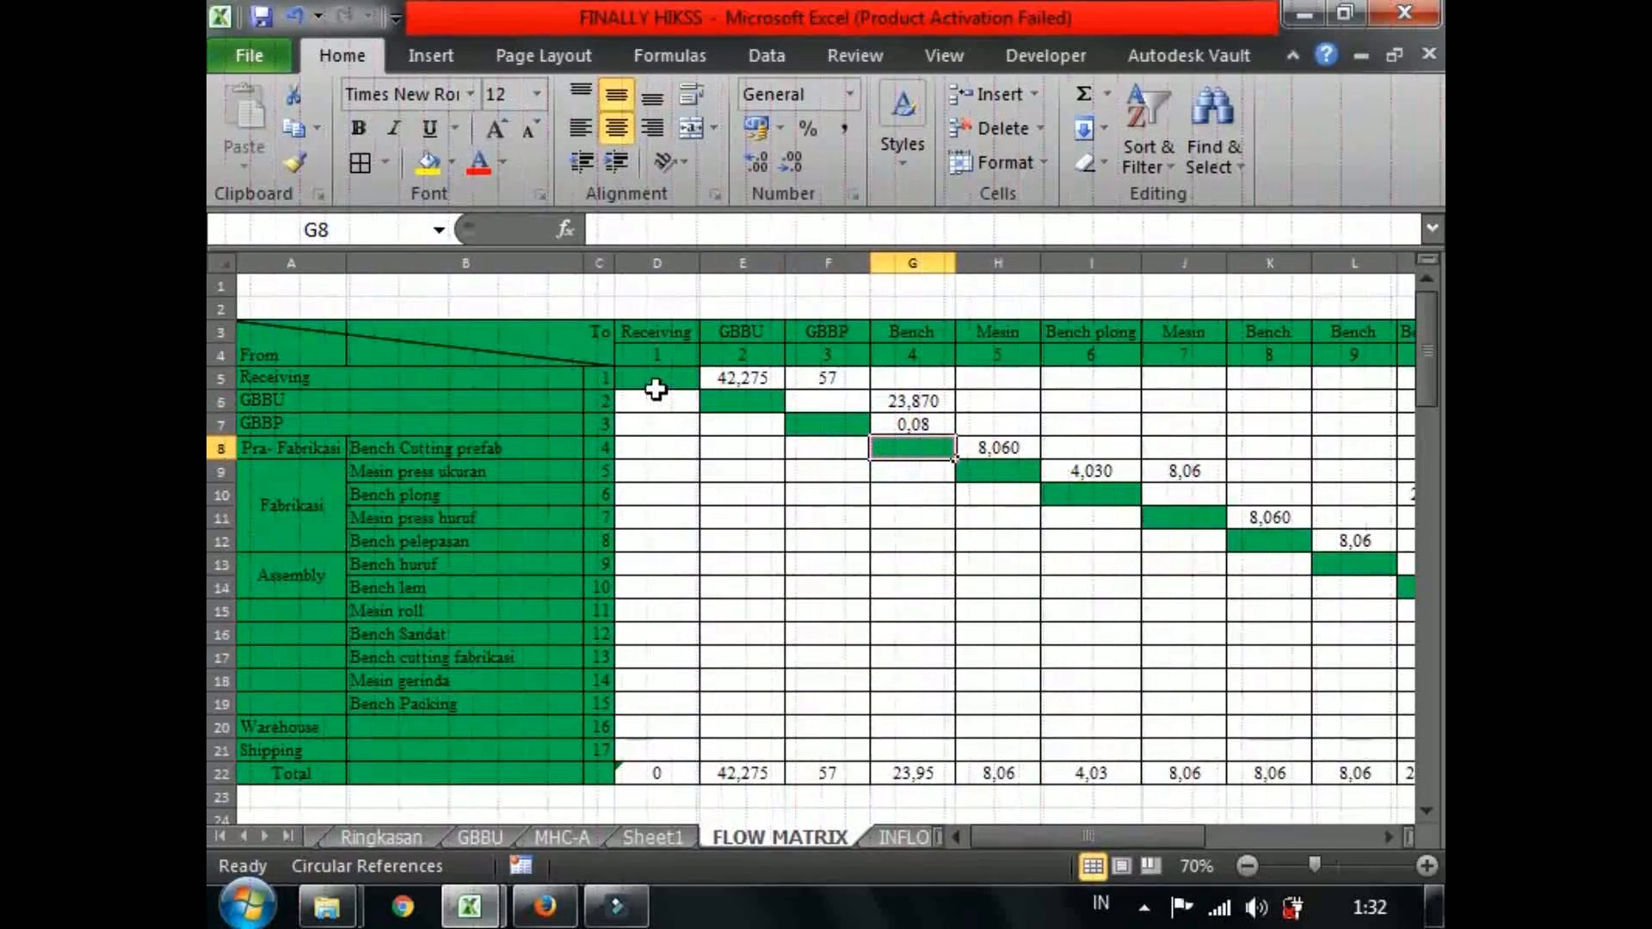
# Examine the empty area below the flow matrix's green diagonal.
pyautogui.click(661, 408)
pyautogui.click(750, 492)
pyautogui.click(897, 632)
pyautogui.click(1075, 678)
pyautogui.click(1192, 637)
pyautogui.click(747, 561)
pyautogui.click(916, 632)
pyautogui.click(1015, 634)
pyautogui.click(1065, 724)
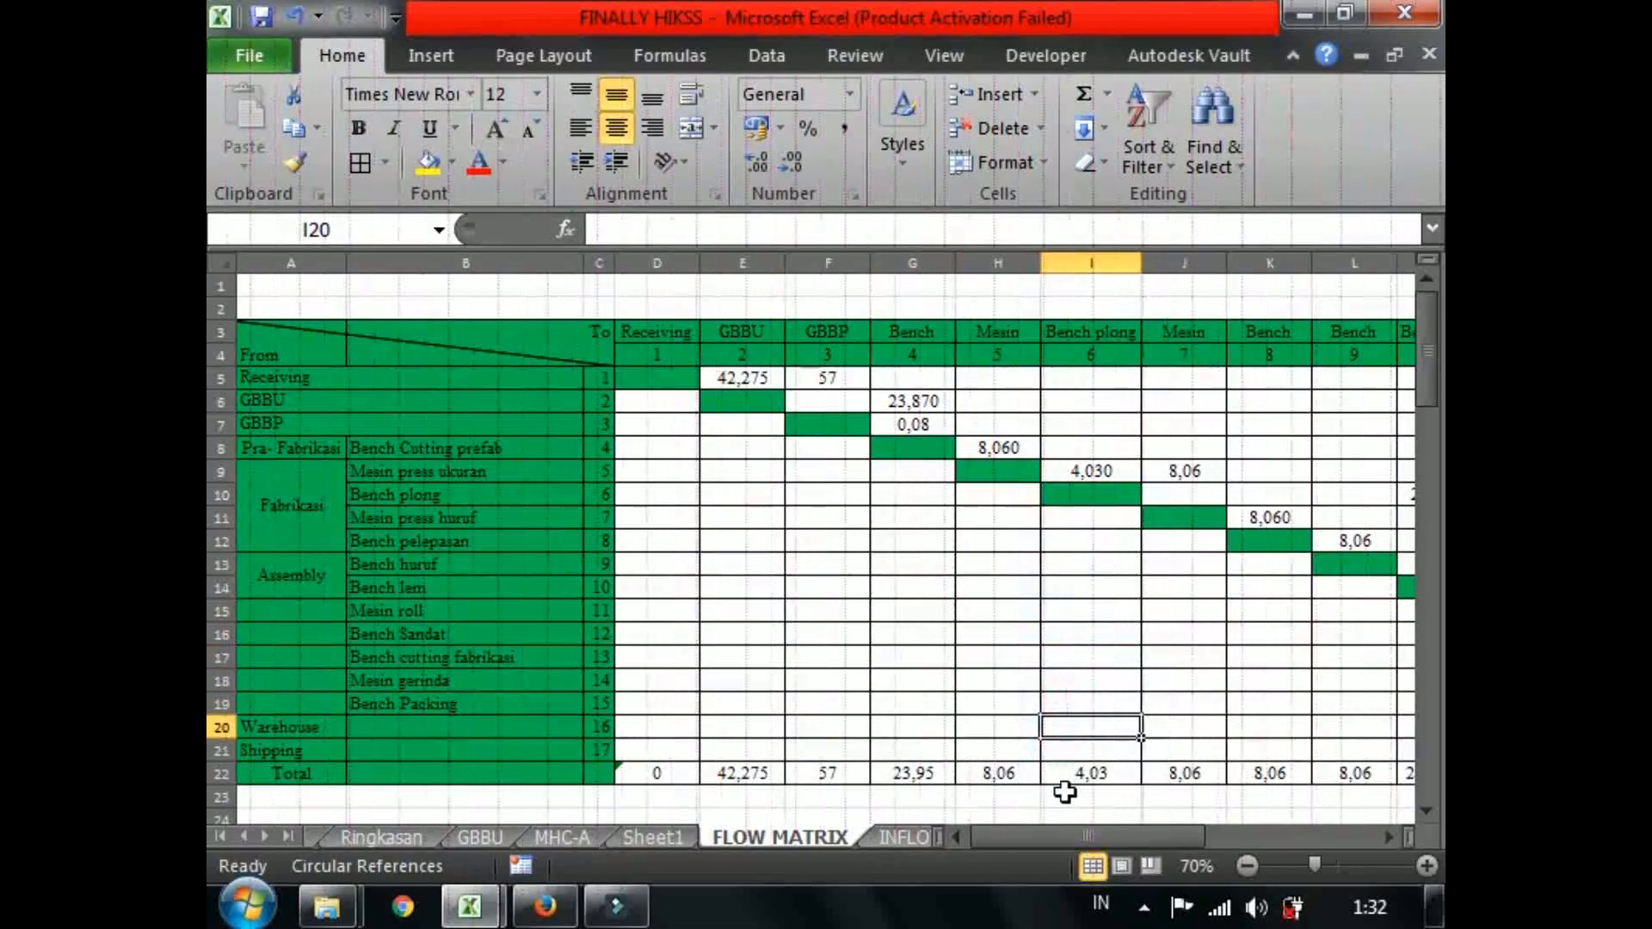
pyautogui.moveTo(1041, 830)
pyautogui.mouseDown()
pyautogui.moveTo(1167, 826)
pyautogui.moveTo(1037, 831)
pyautogui.mouseUp()
pyautogui.click(954, 634)
pyautogui.click(829, 701)
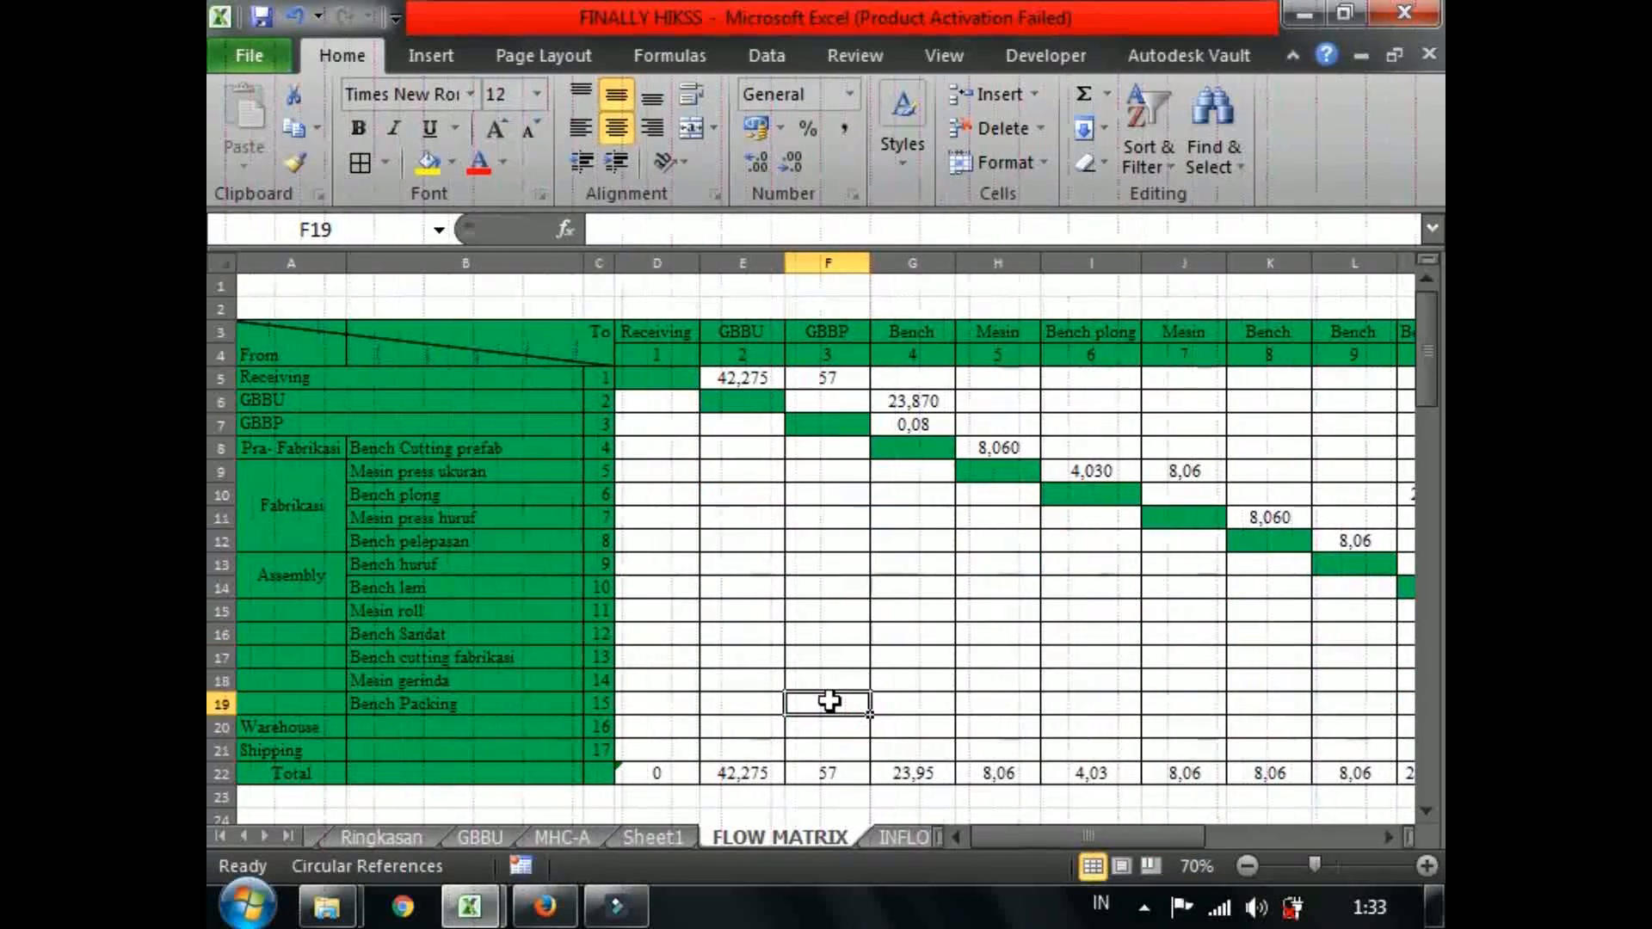
# Check the sum formulas in the flow matrix's Total row for the GBBU and GBBP columns.
pyautogui.rightClick(754, 773)
pyautogui.click(721, 766)
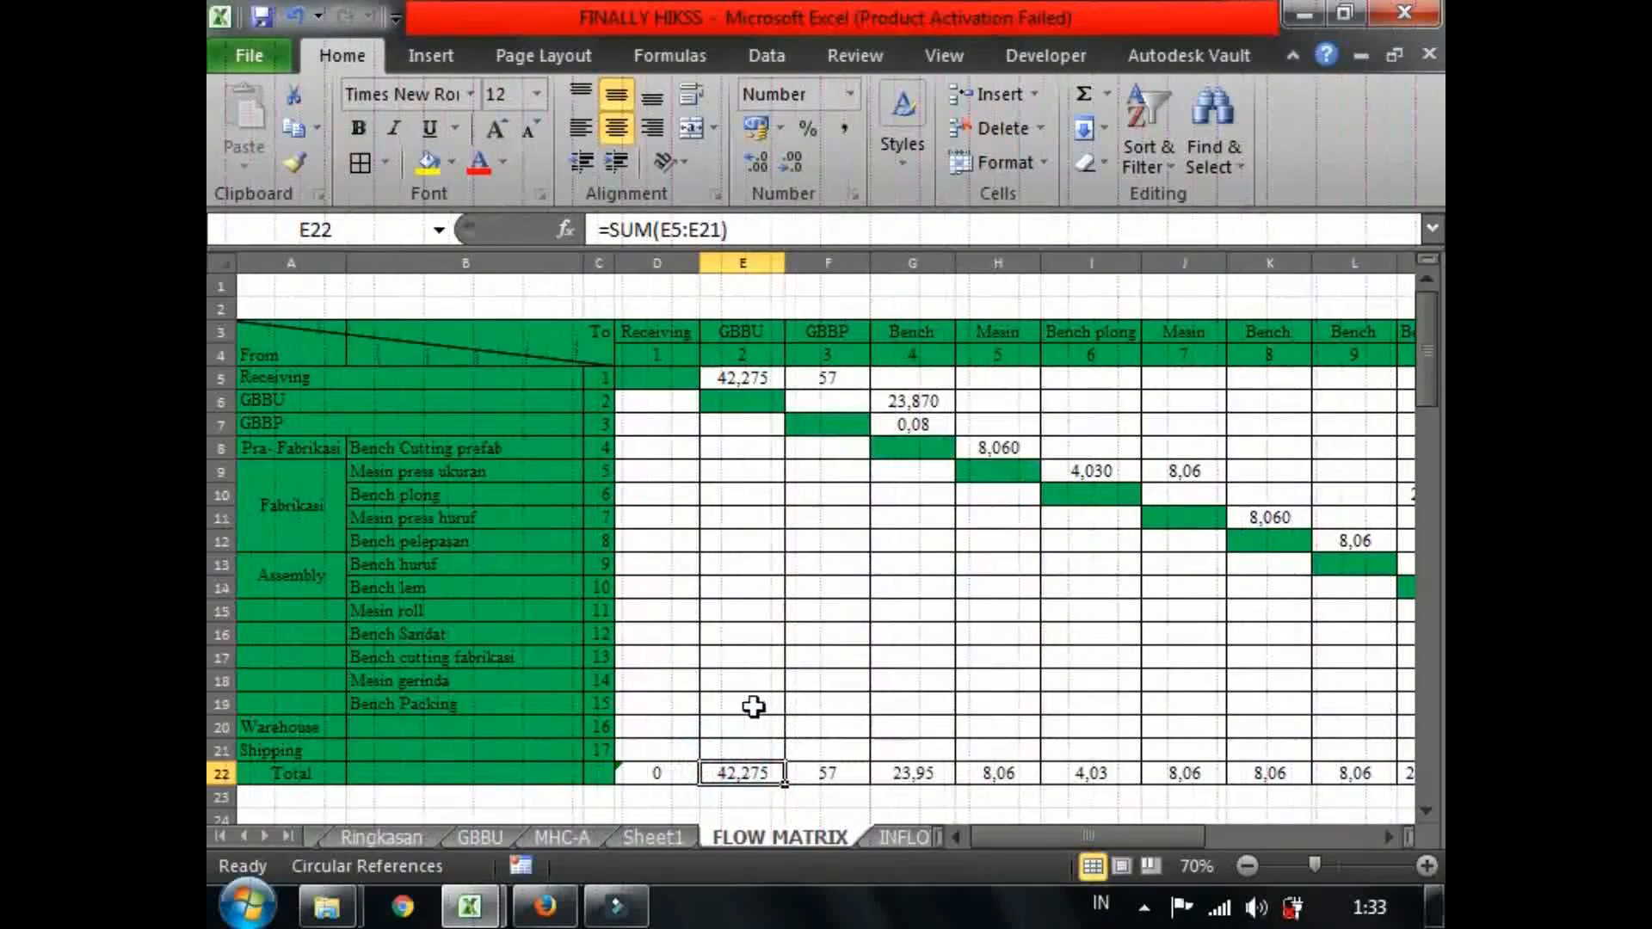
pyautogui.doubleClick(755, 772)
pyautogui.press('Return')
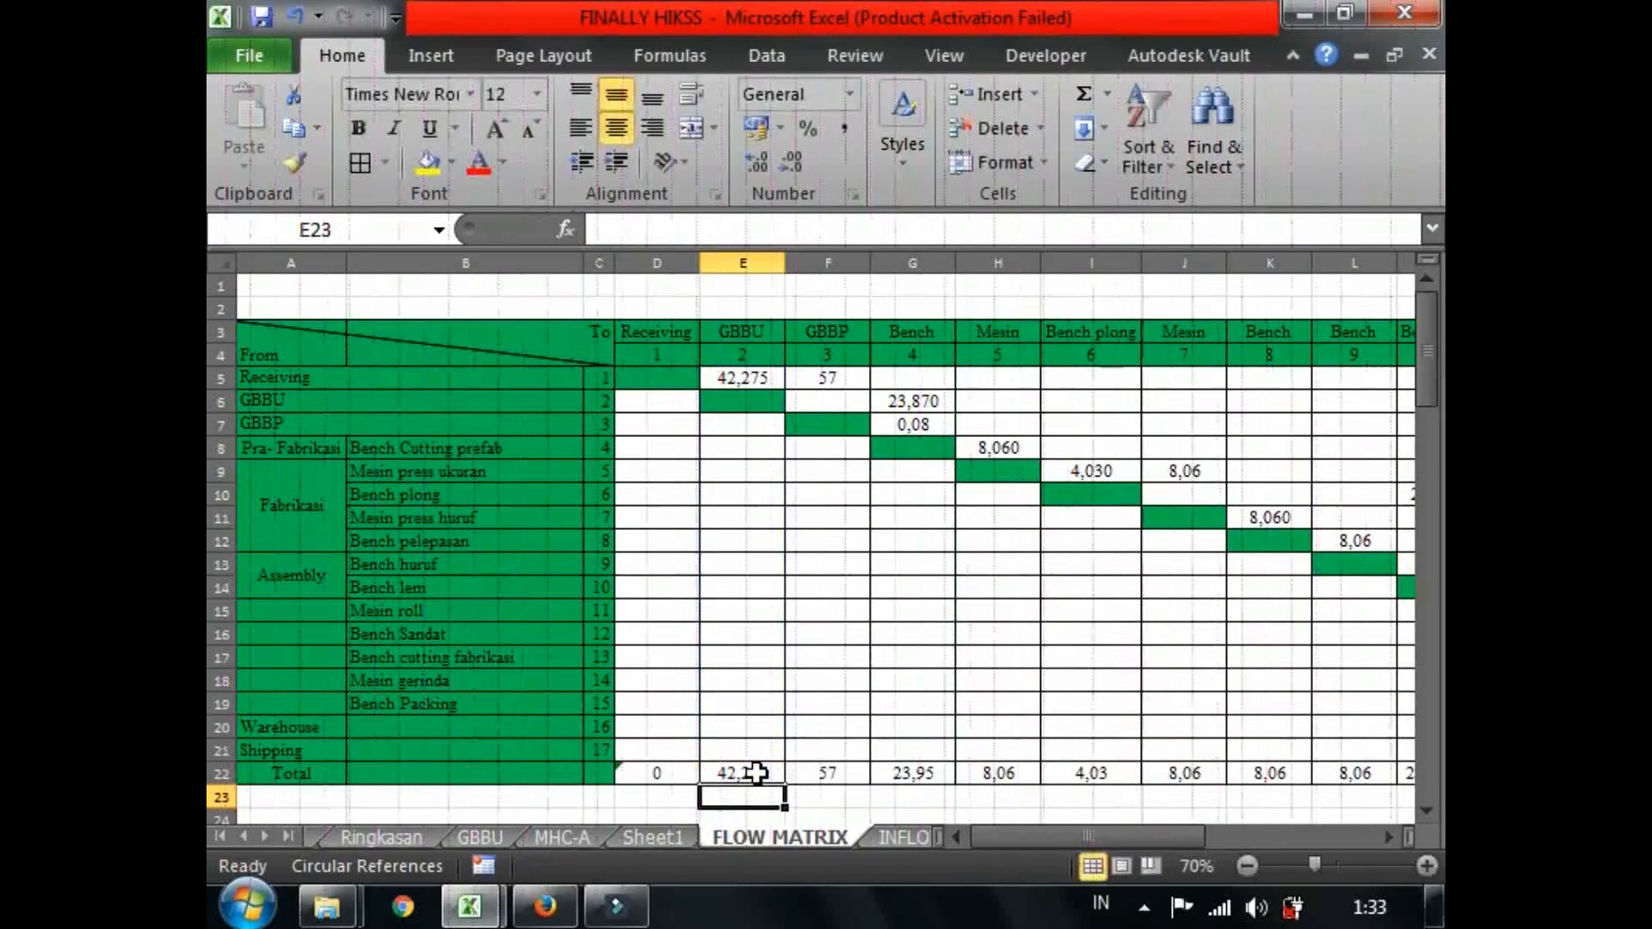
pyautogui.click(819, 772)
pyautogui.doubleClick(818, 772)
pyautogui.press('Return')
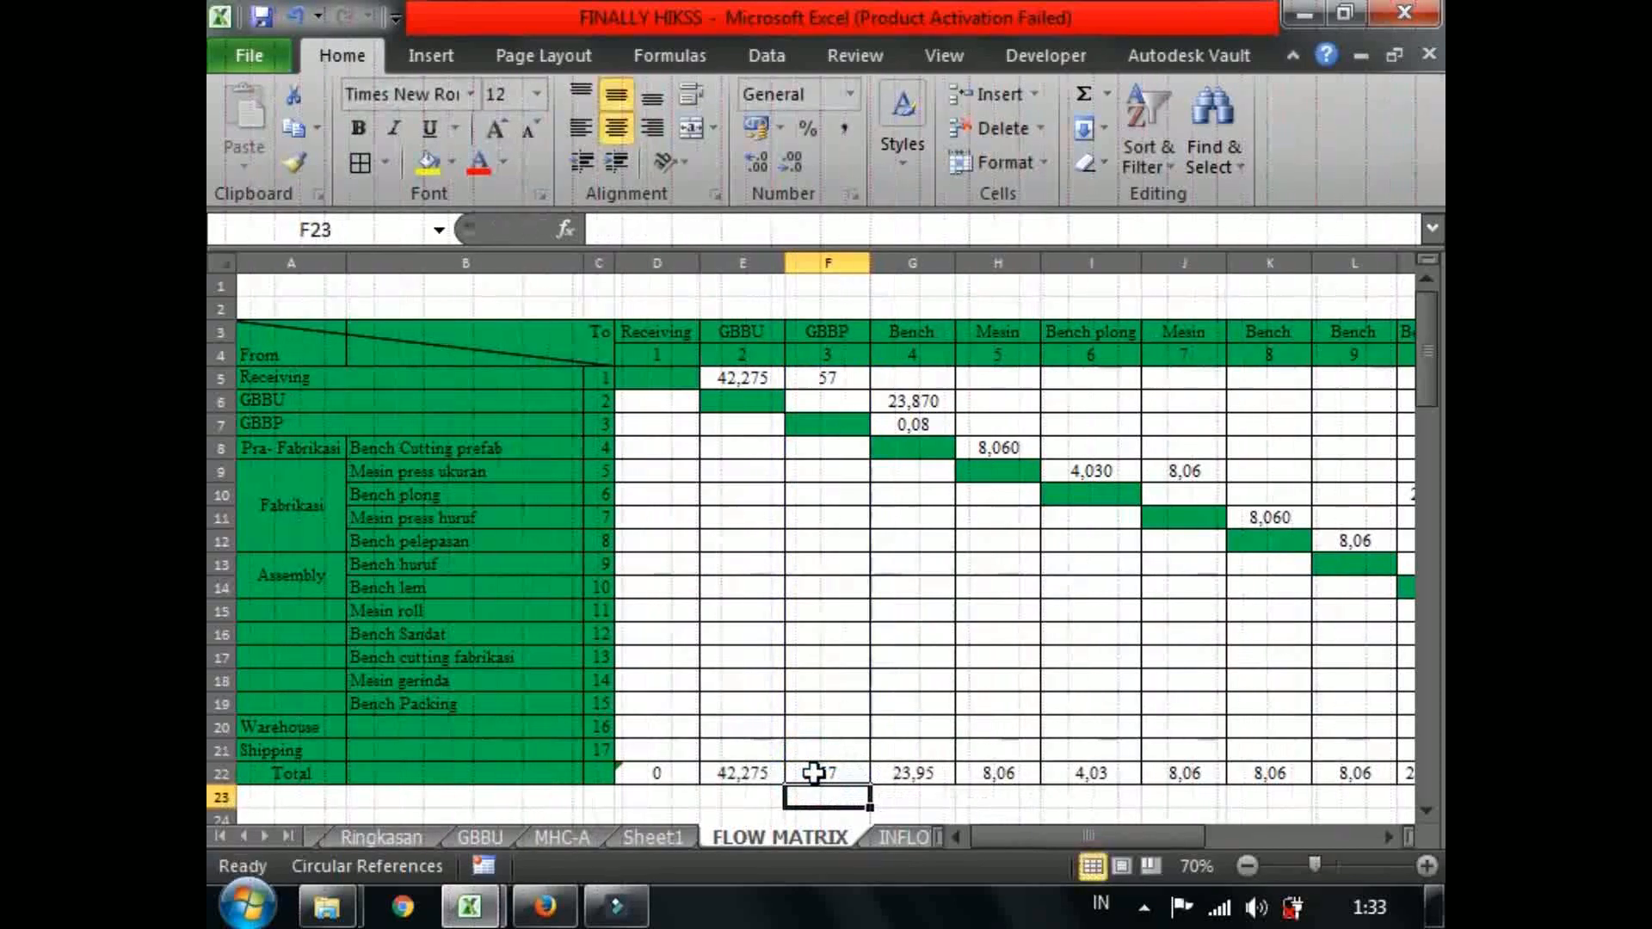
# Check the sum formulas in the flow matrix's Total column for the Receiving, GBBU and GBBP rows.
pyautogui.moveTo(1005, 835); pyautogui.dragTo(1177, 834)
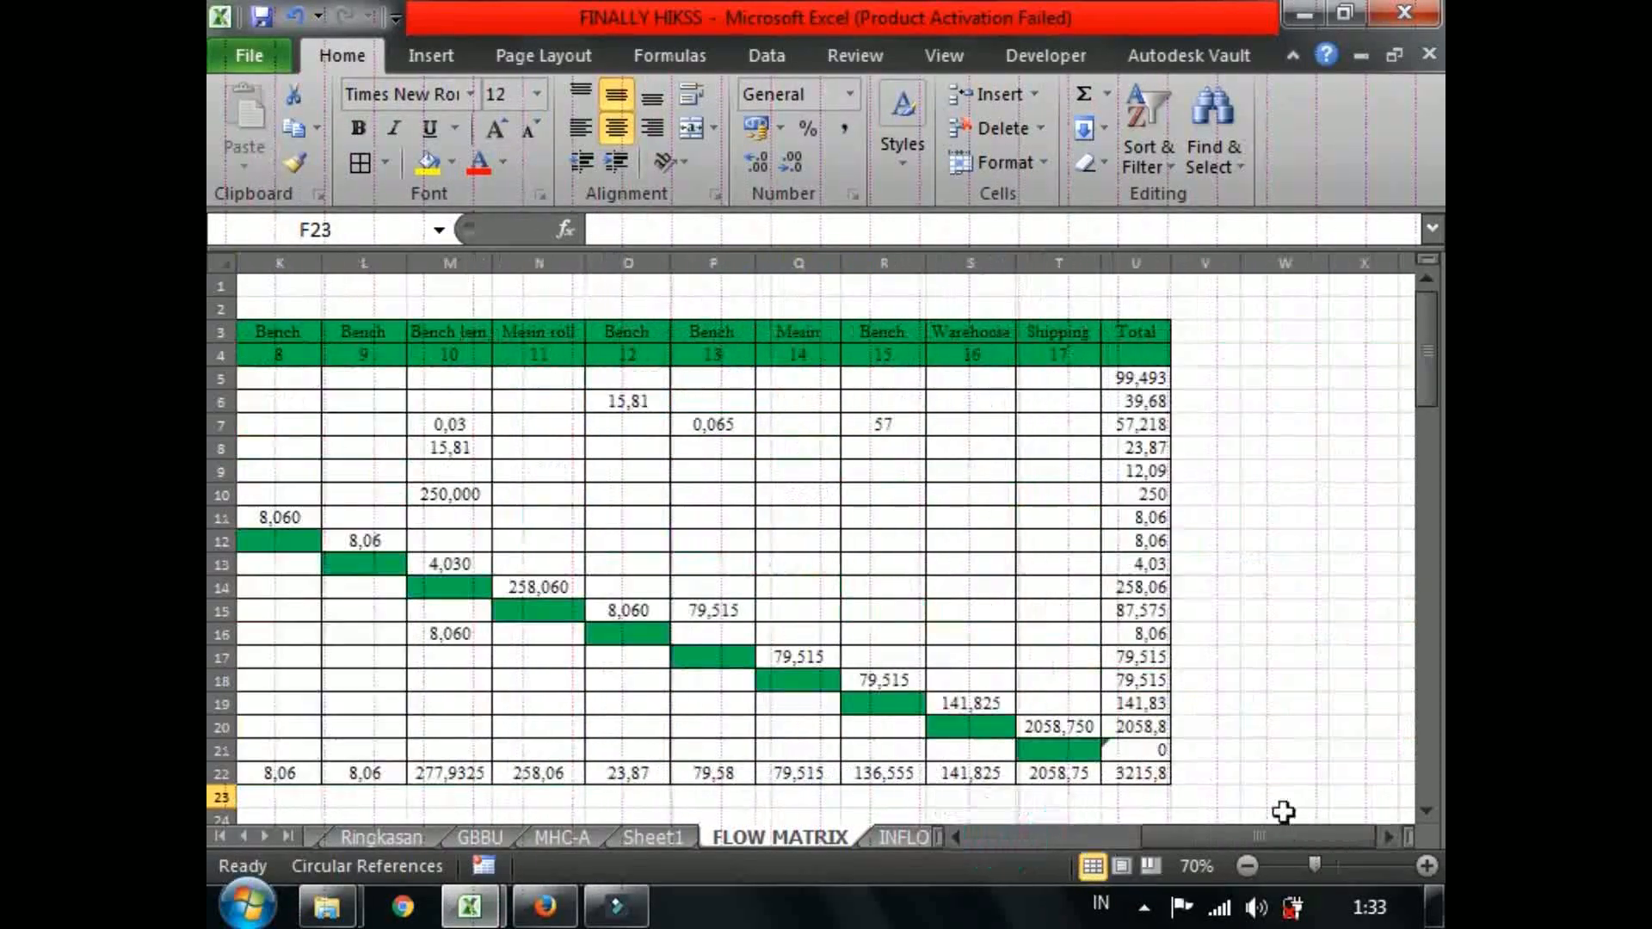
pyautogui.doubleClick(1136, 377)
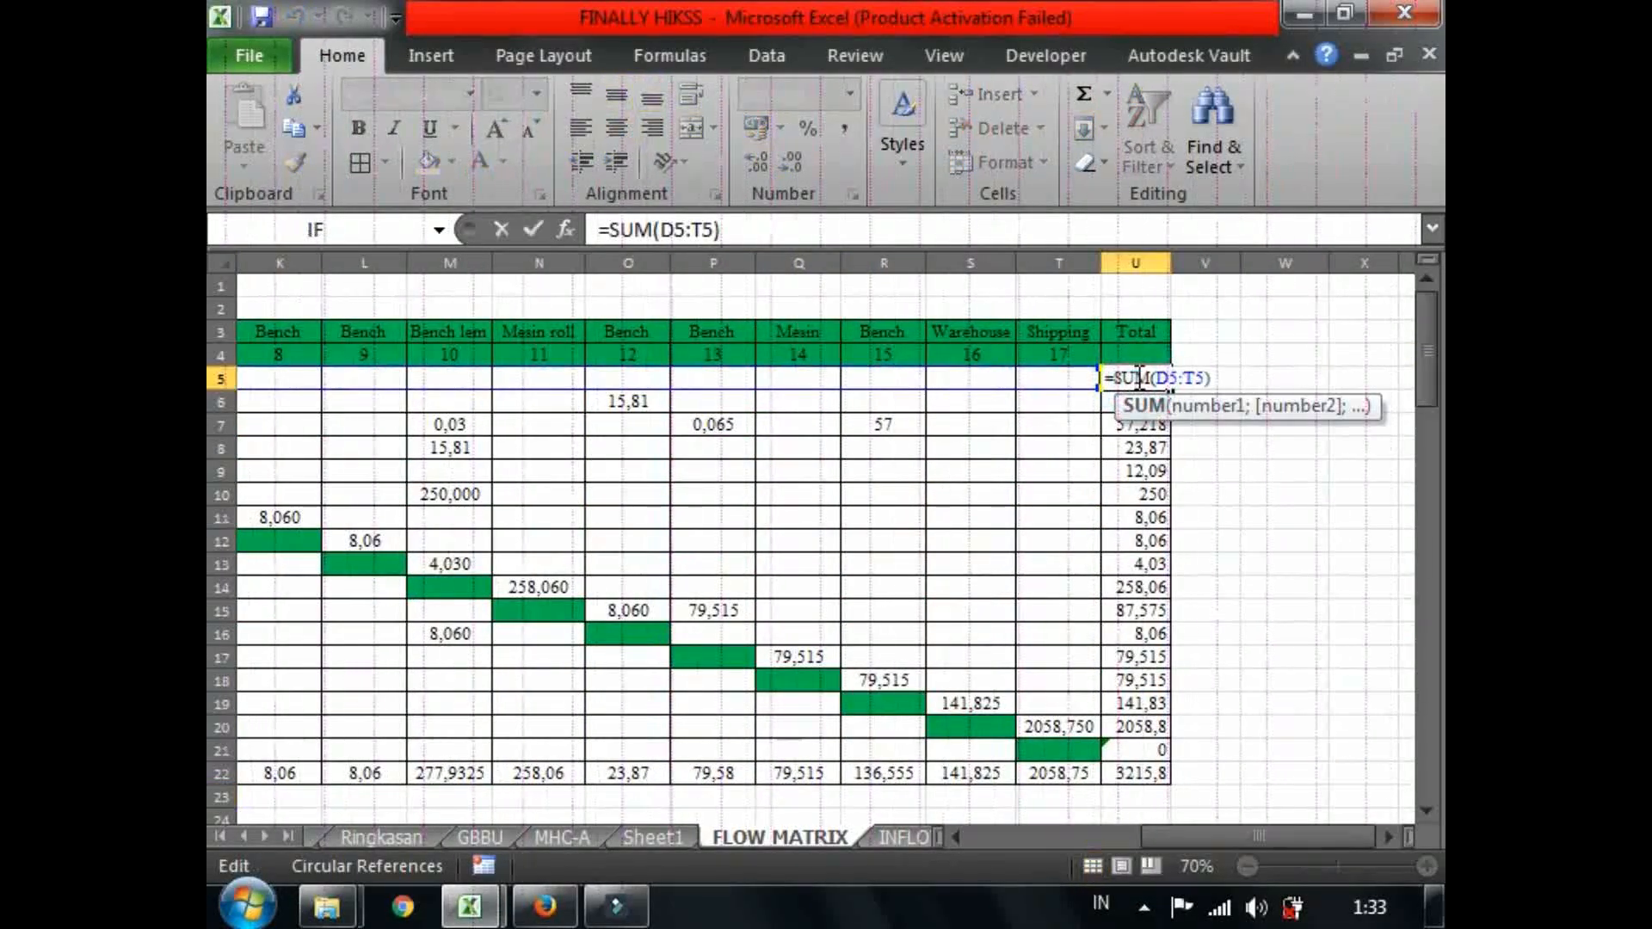
pyautogui.press('Return')
pyautogui.doubleClick(1136, 377)
pyautogui.press('Return')
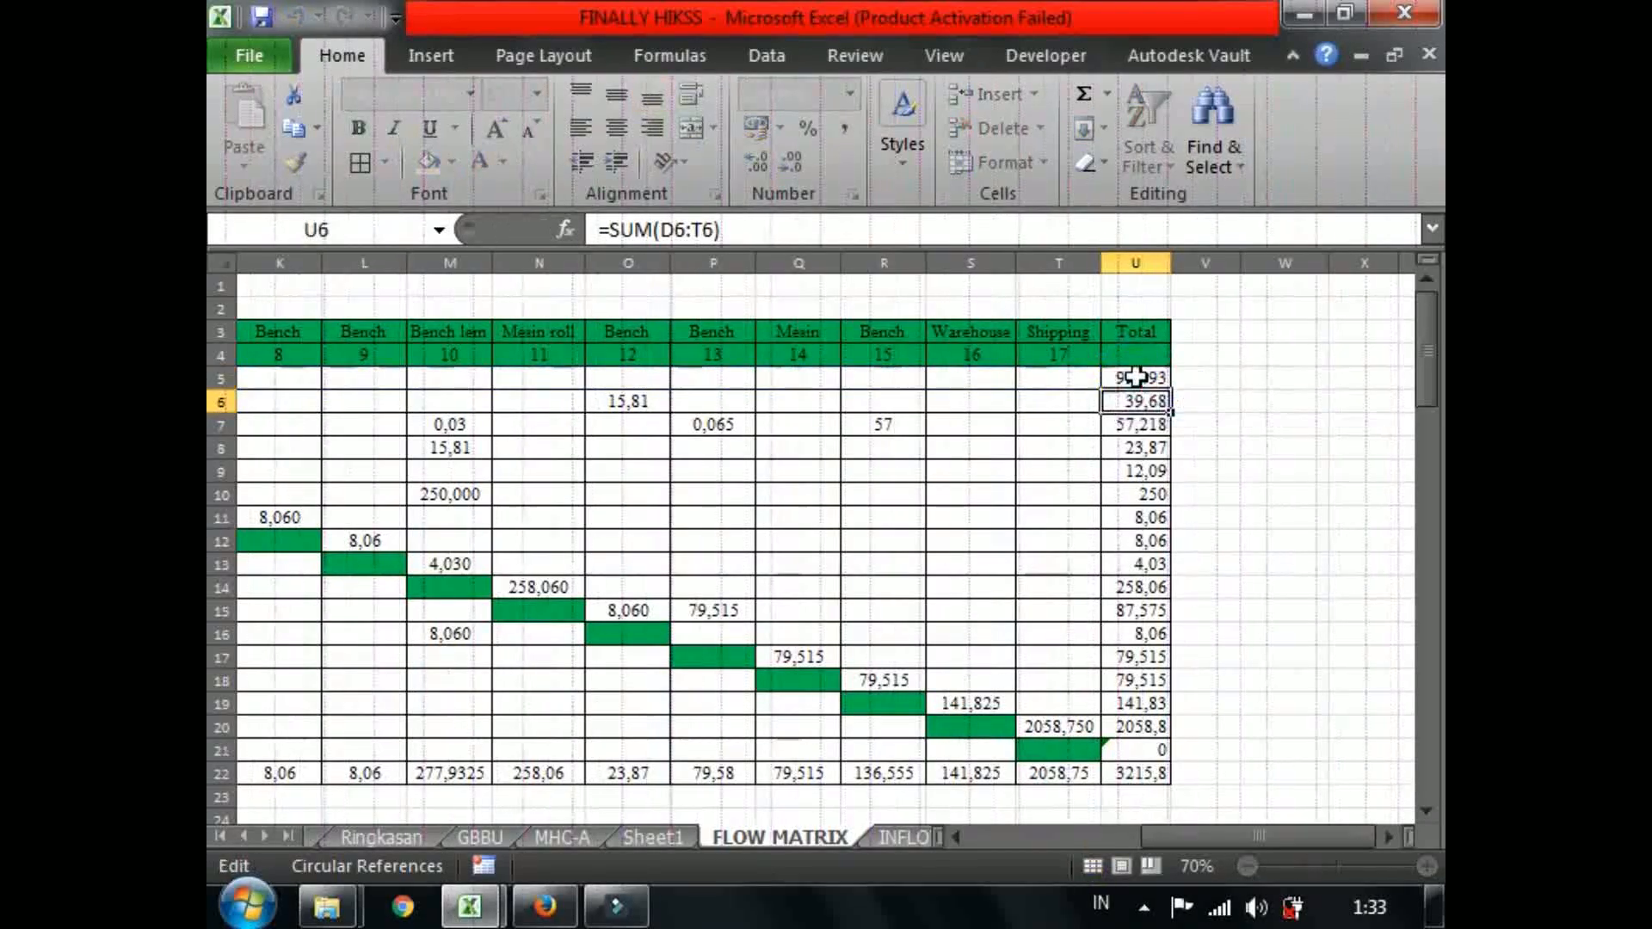
pyautogui.click(1136, 416)
pyautogui.moveTo(1165, 829); pyautogui.dragTo(997, 835)
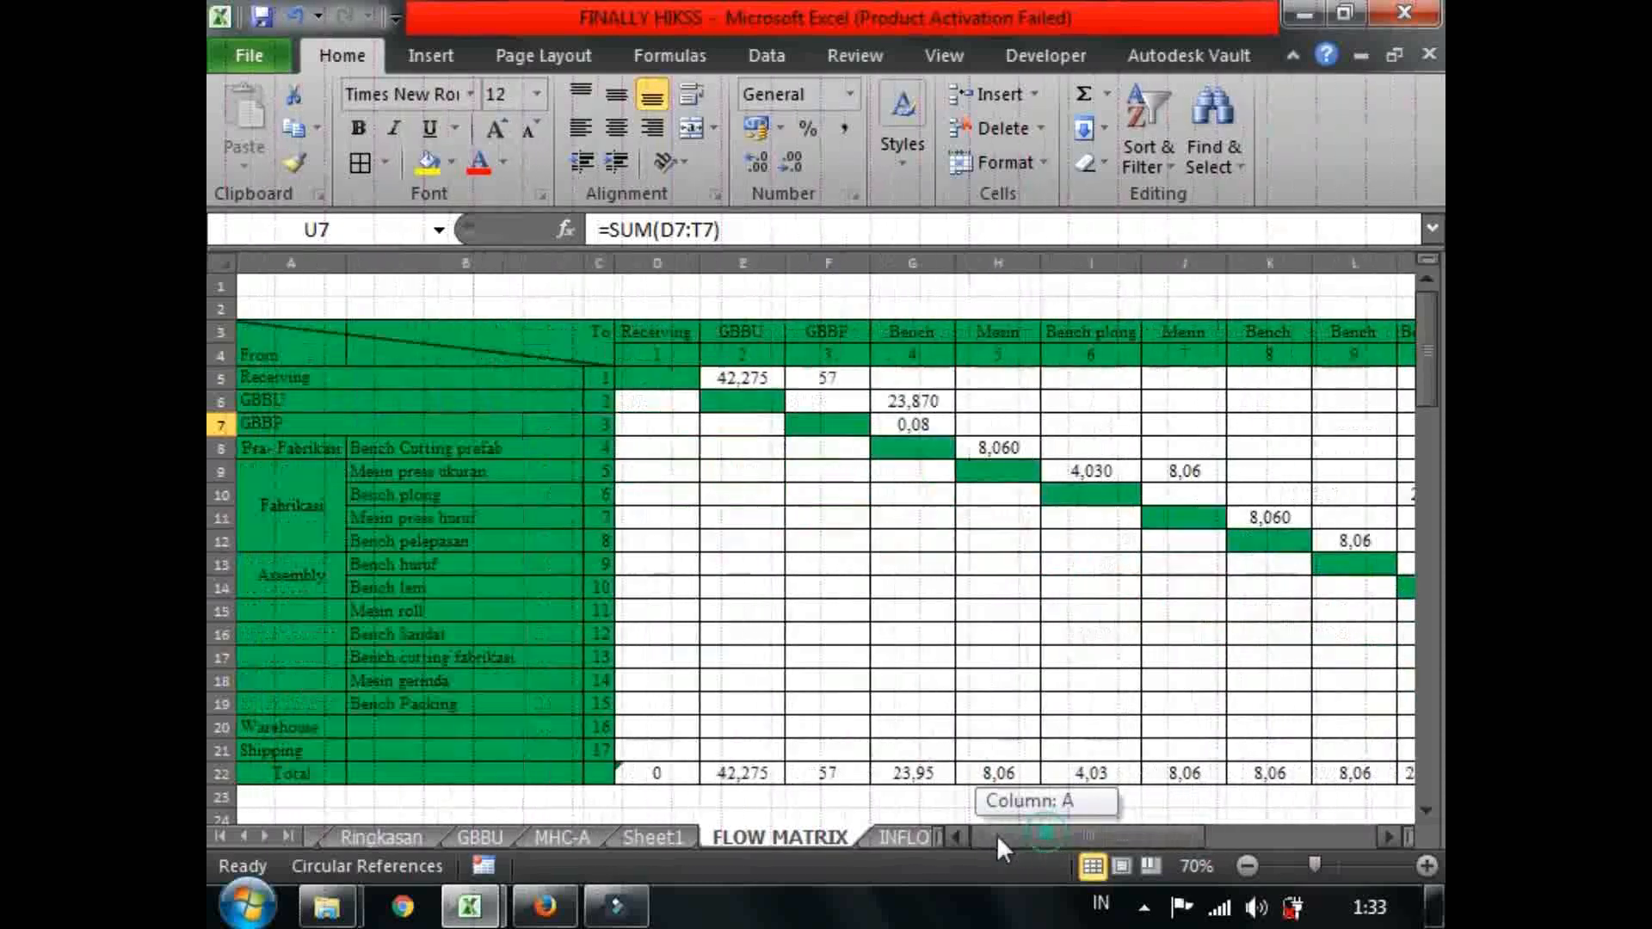
# Show the INFLOW MATRIX sheet at 70% zoom and inspect the formulas for Receiving's flows to GBBU and GBBP.
pyautogui.click(902, 840)
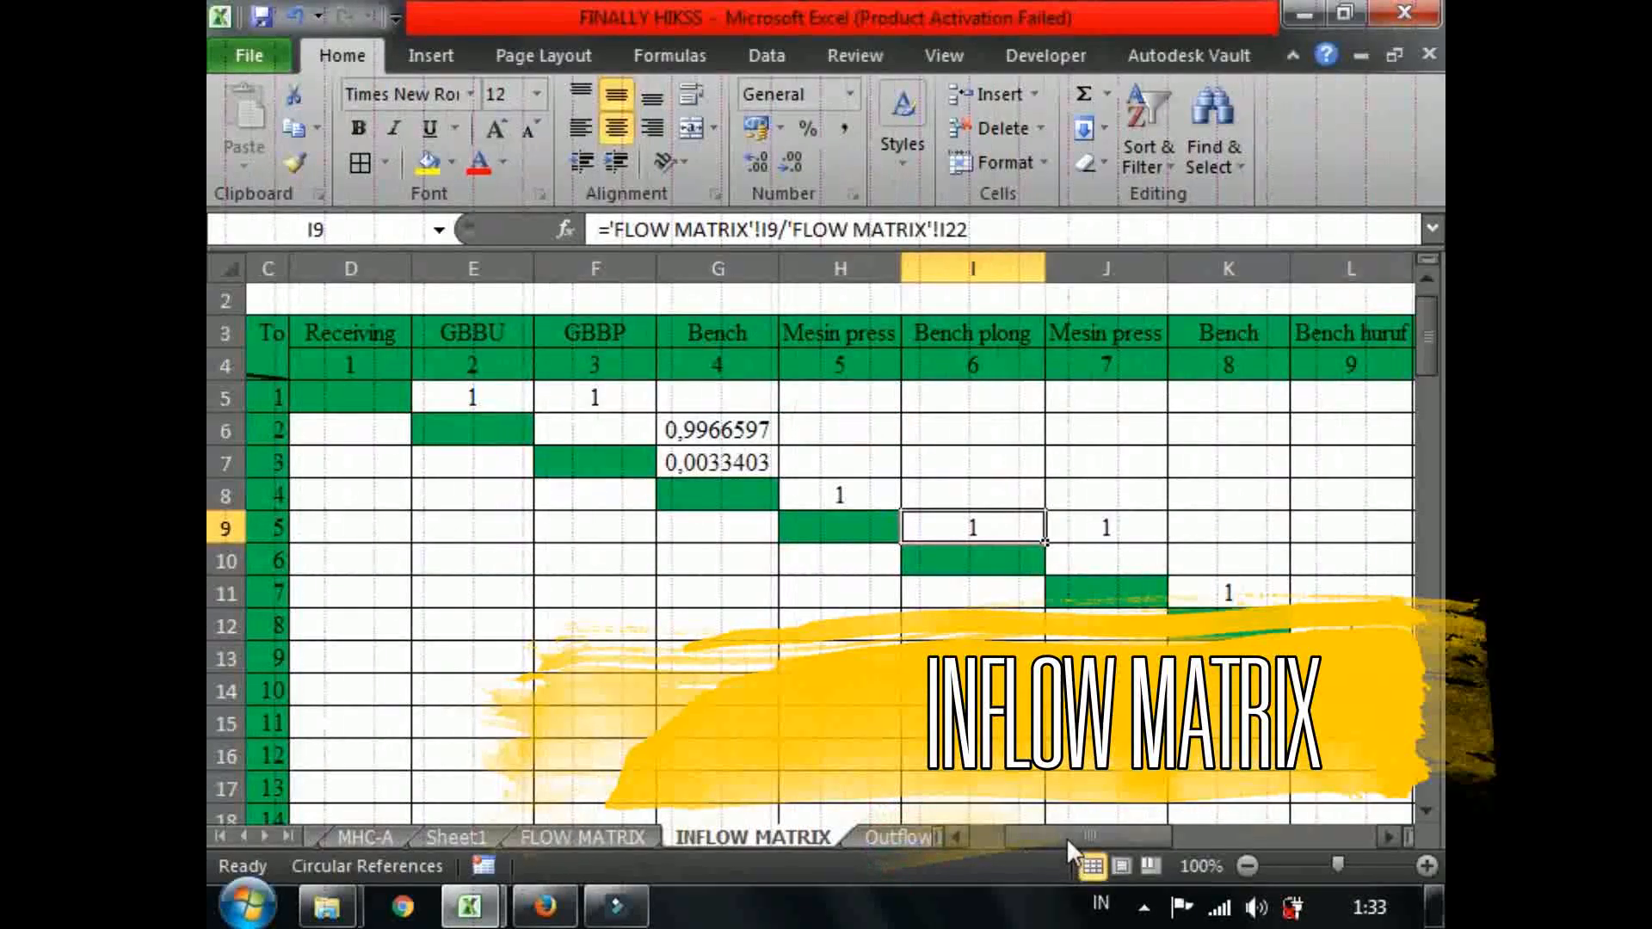
pyautogui.keyDown('ctrl'); pyautogui.scroll(2, 824, 528); pyautogui.keyUp('ctrl')
pyautogui.click(1245, 866)
pyautogui.click(1245, 866)
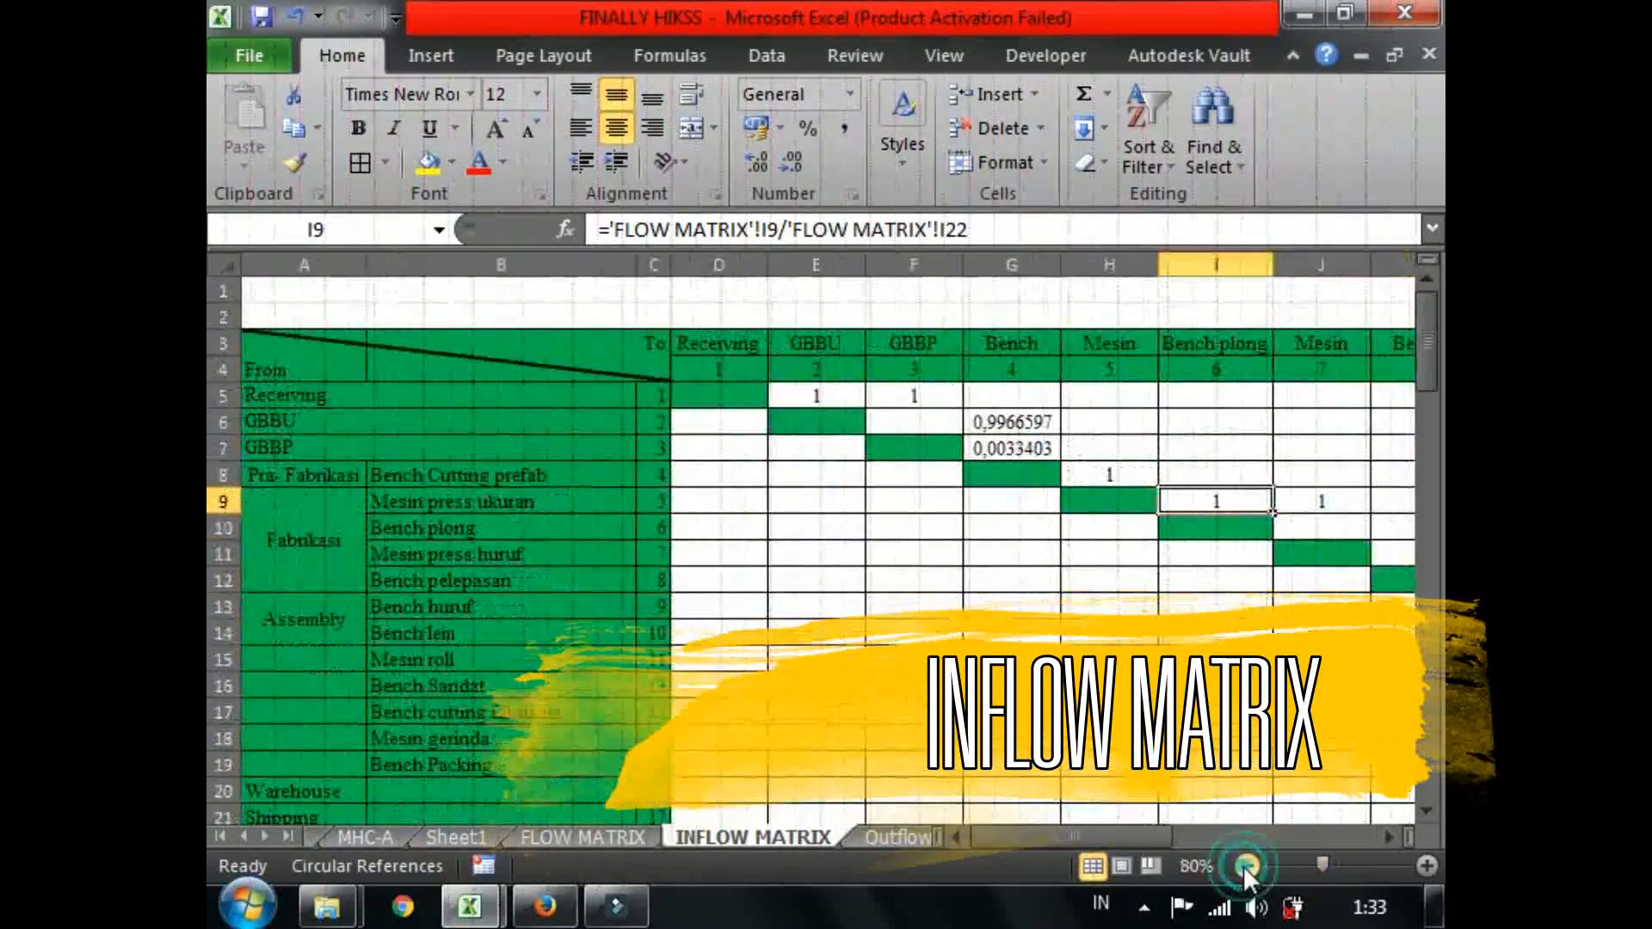
pyautogui.click(1245, 866)
pyautogui.click(742, 380)
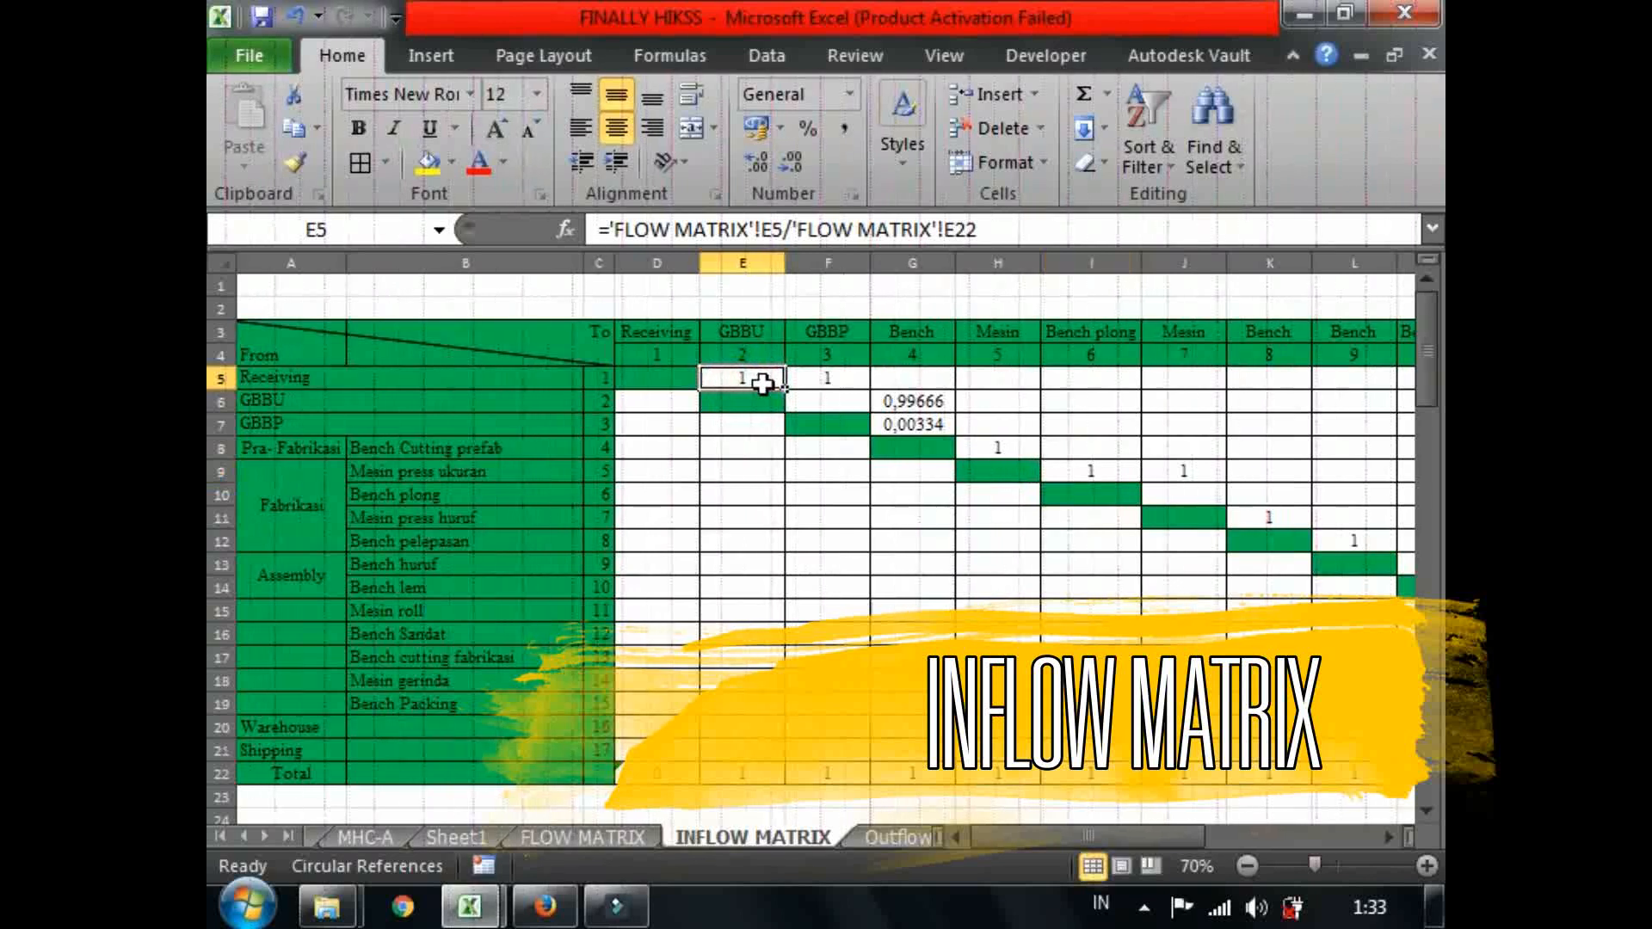
pyautogui.click(827, 379)
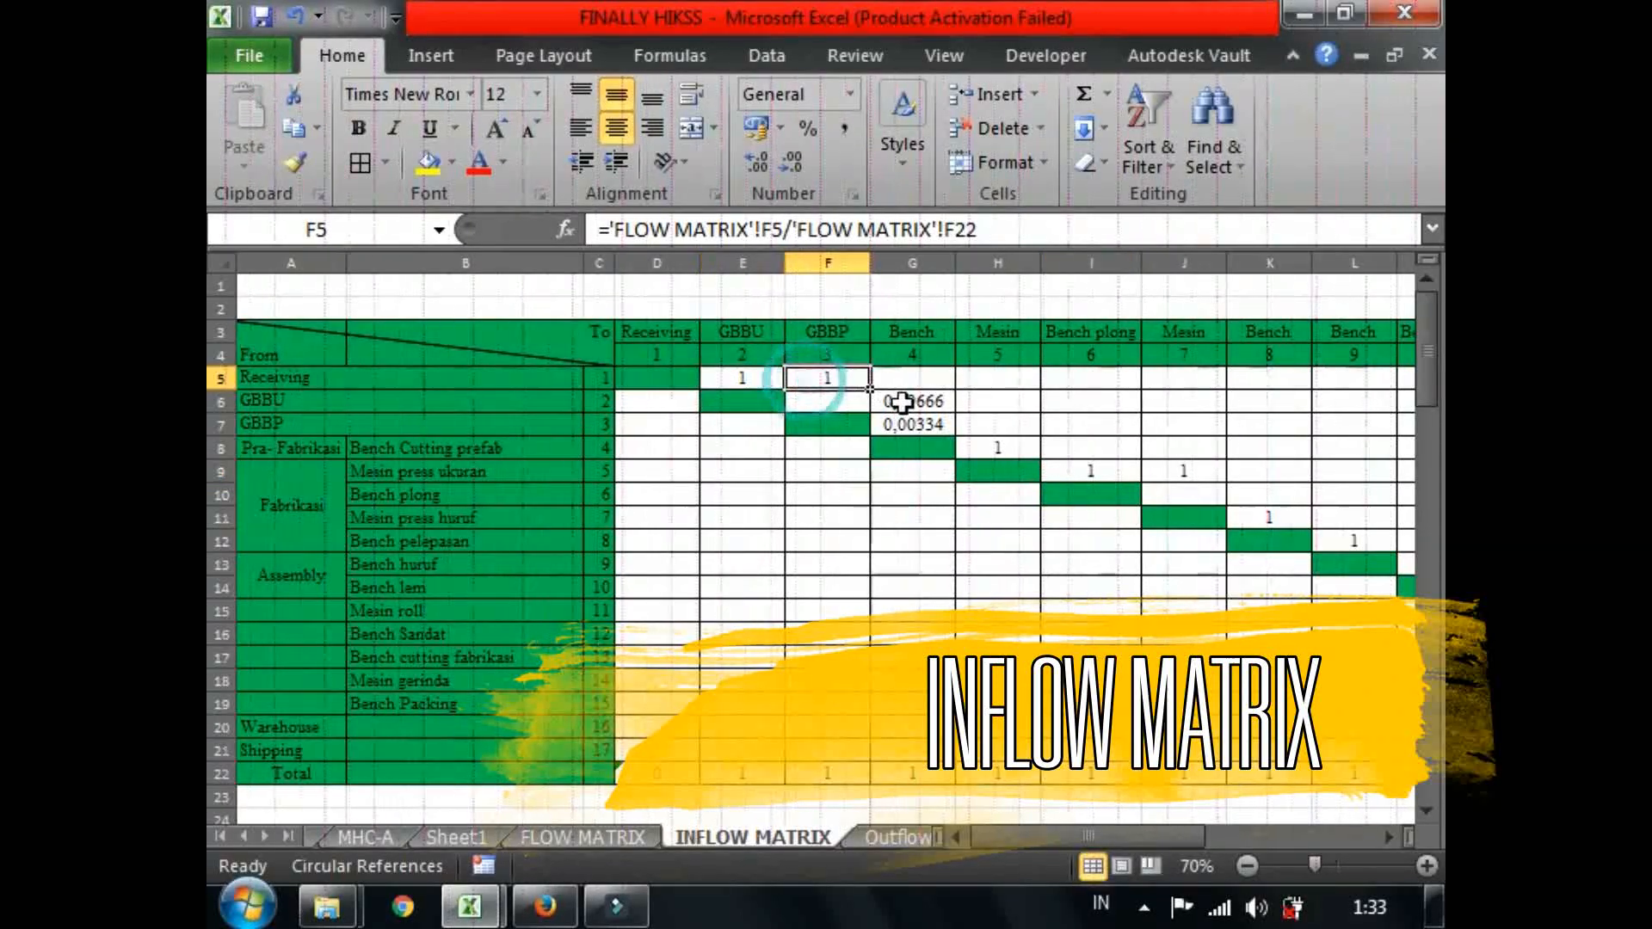
# Trace the inflow formula for Receiving to GBBU back to its flow and the GBBU column total in FLOW MATRIX.
pyautogui.click(902, 401)
pyautogui.click(908, 423)
pyautogui.click(741, 380)
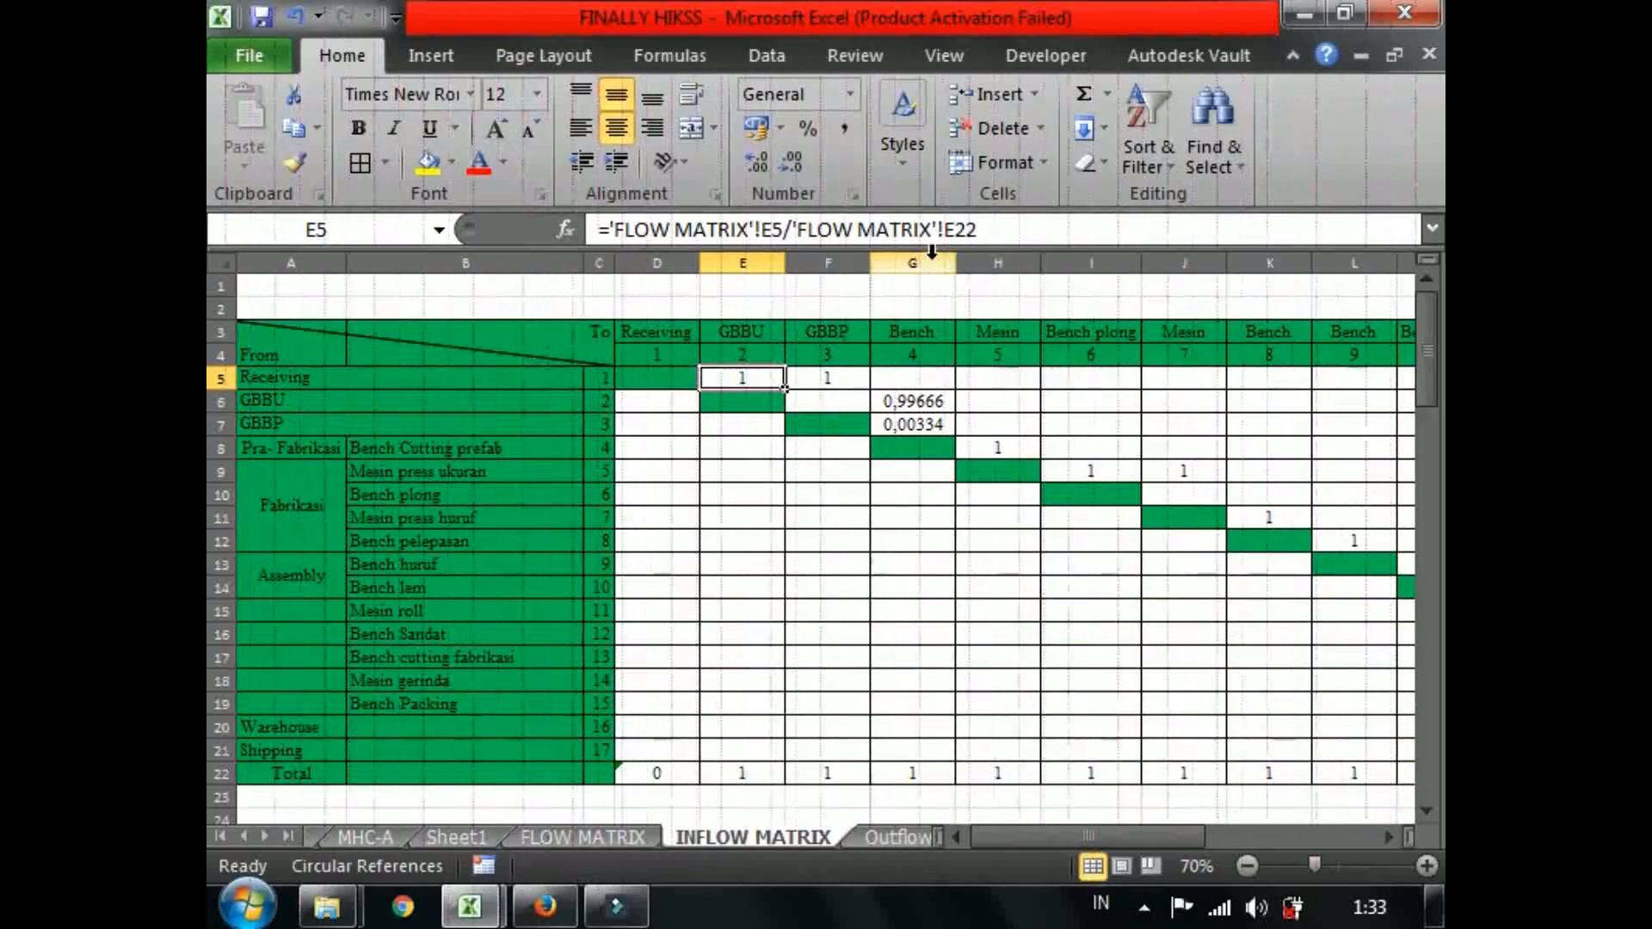
pyautogui.click(575, 825)
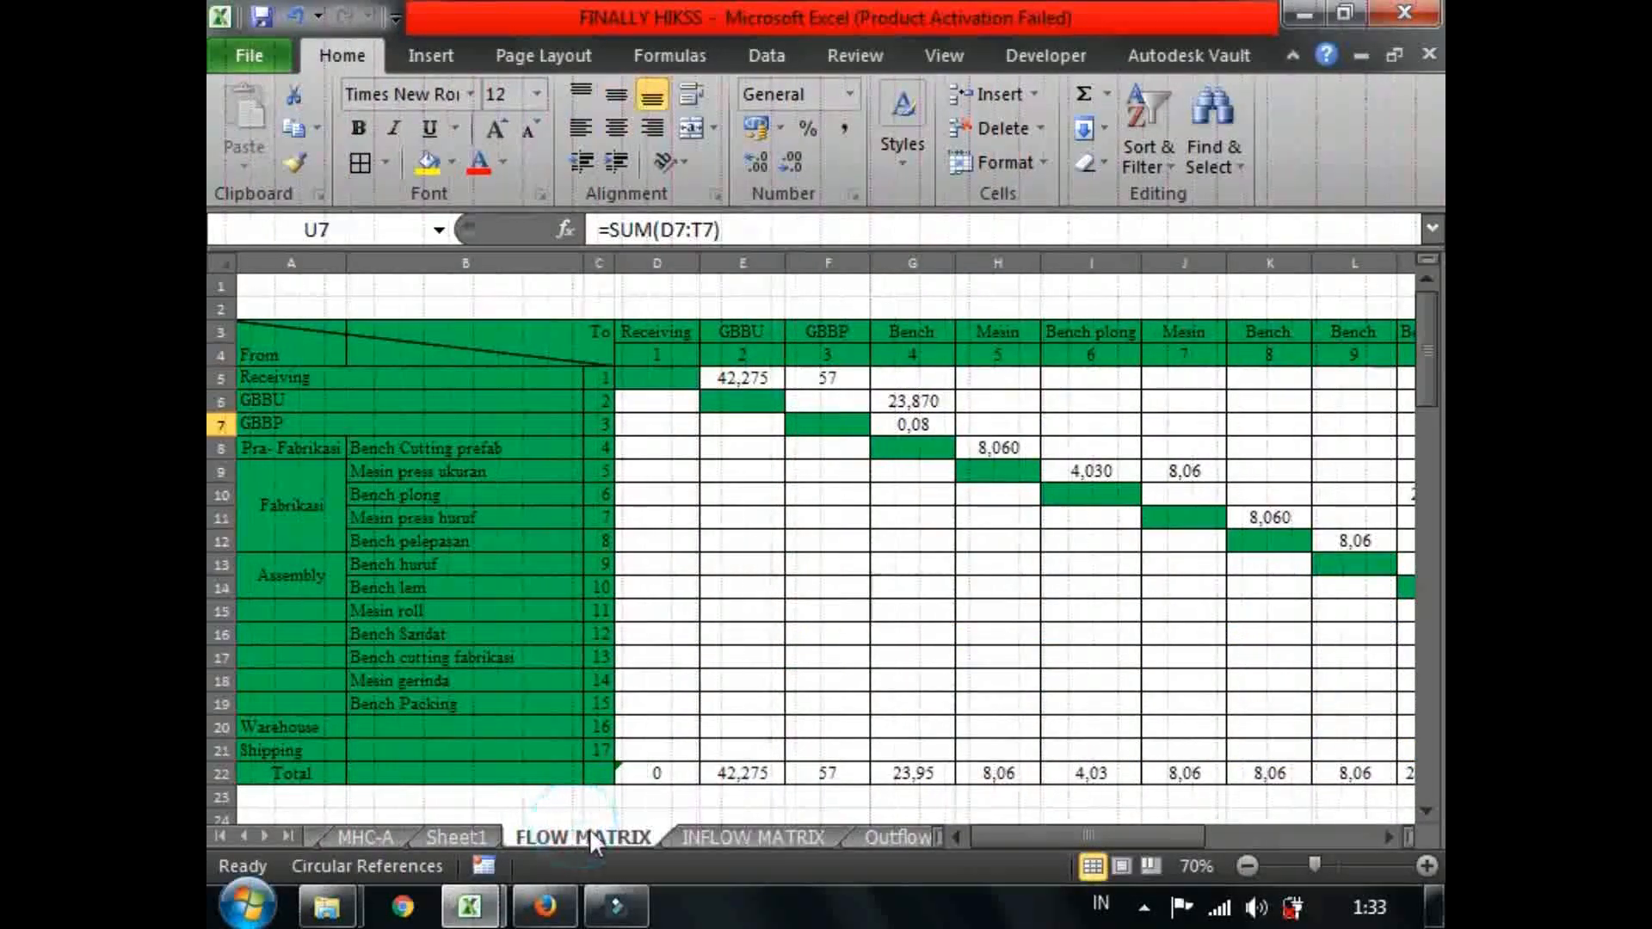
pyautogui.click(740, 379)
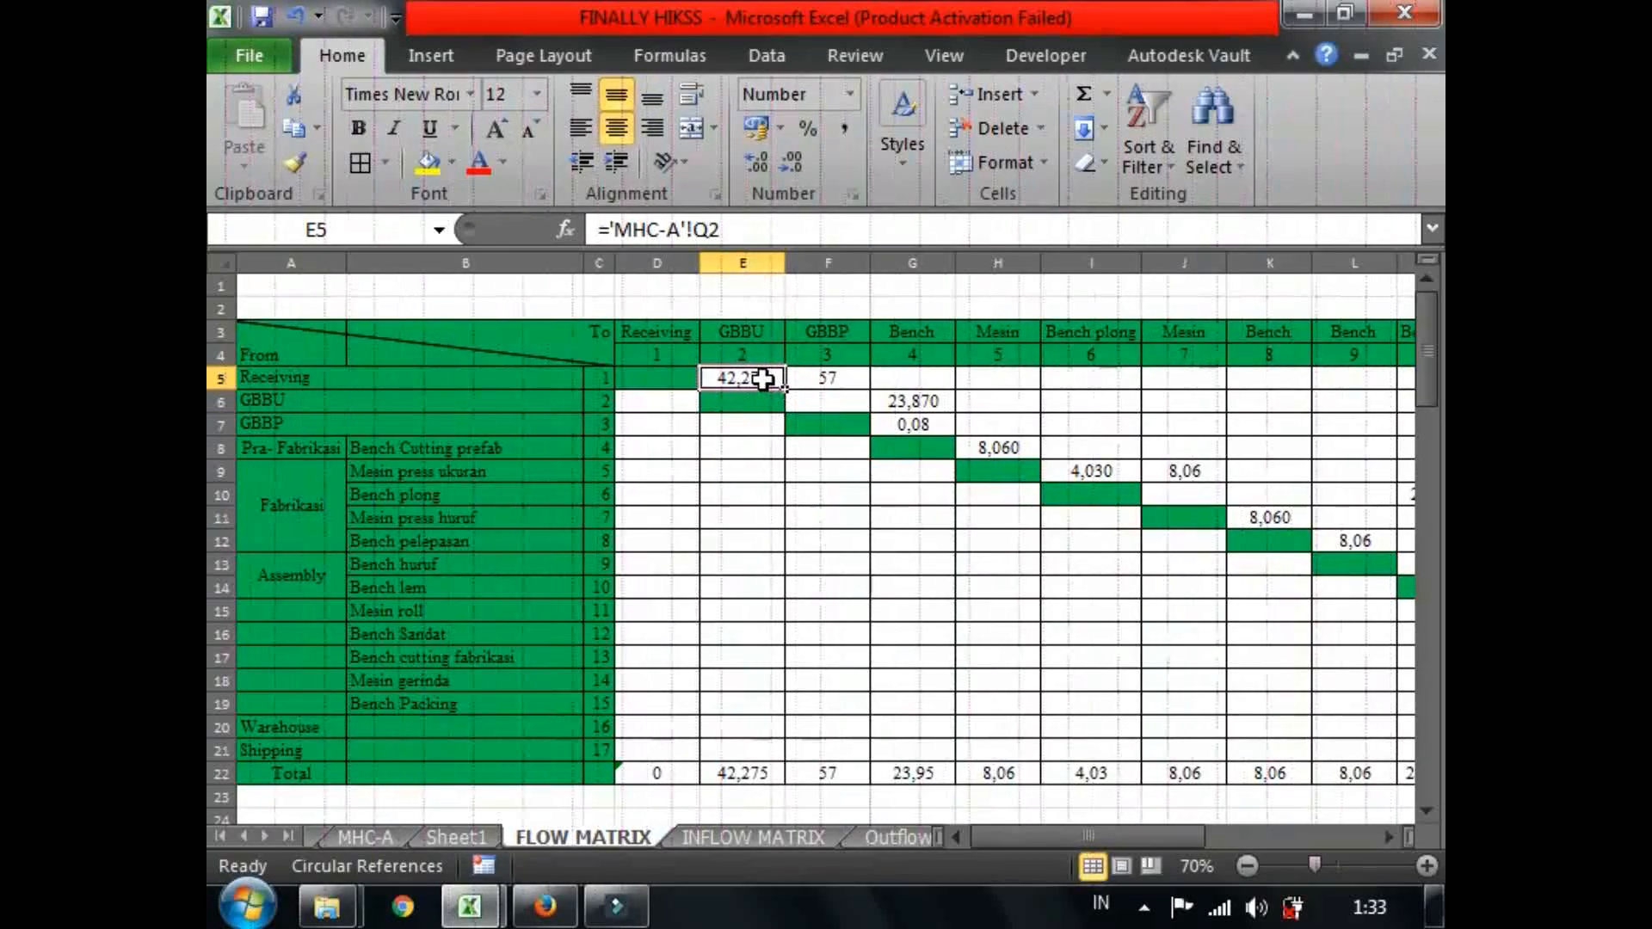
pyautogui.click(761, 775)
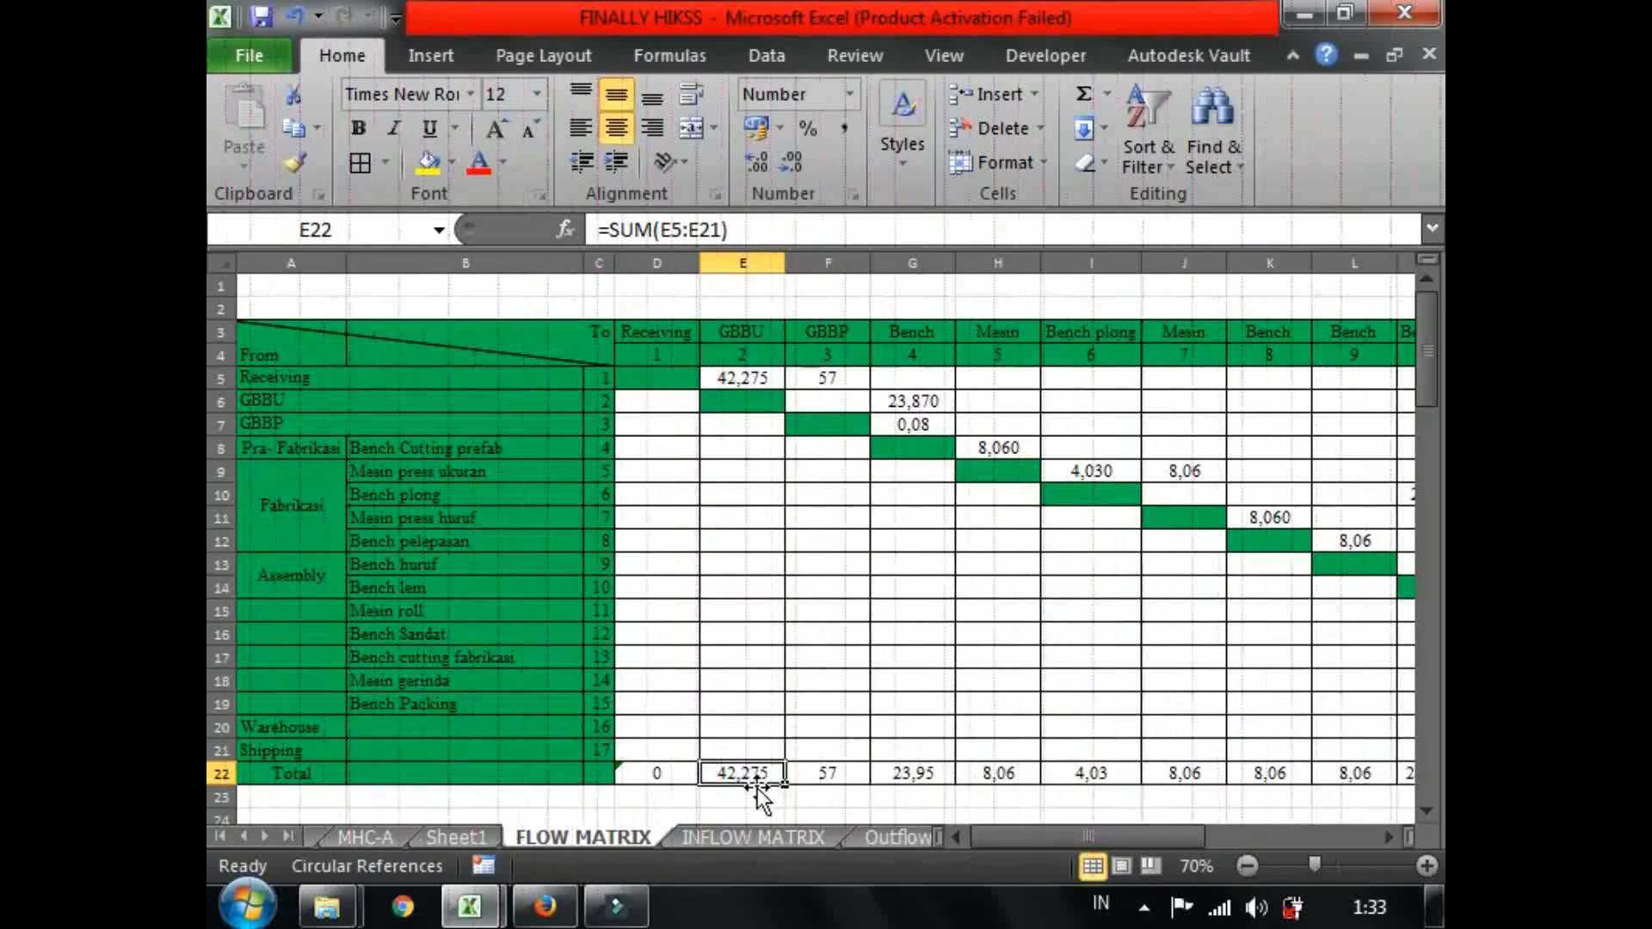
pyautogui.click(747, 838)
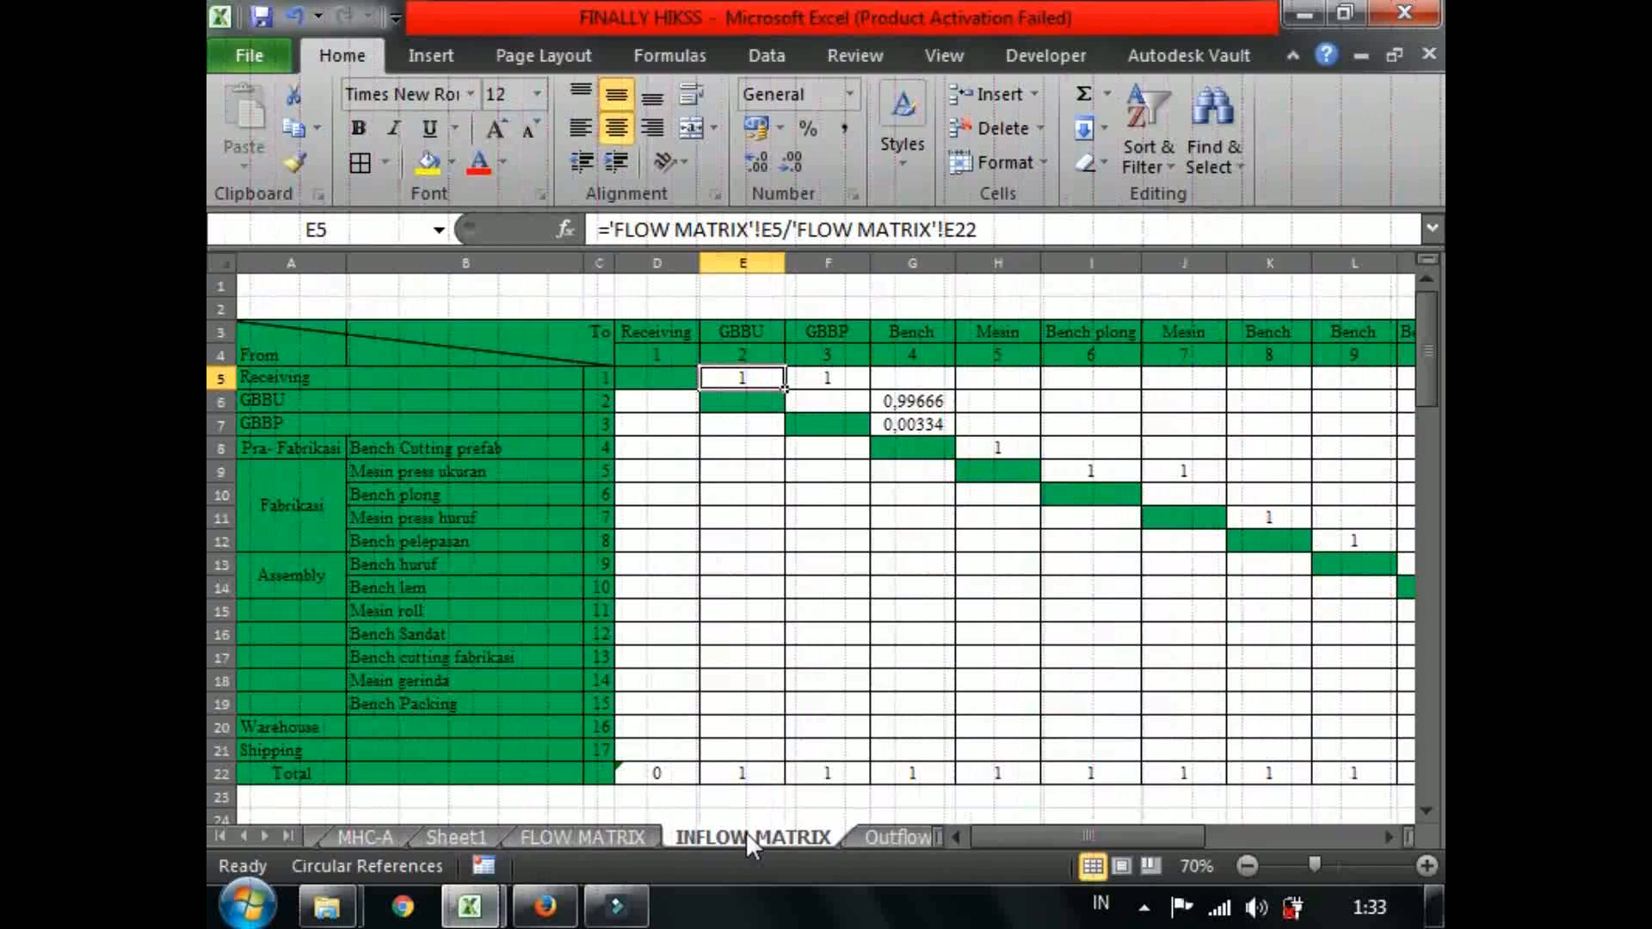
pyautogui.doubleClick(748, 377)
pyautogui.press('Return')
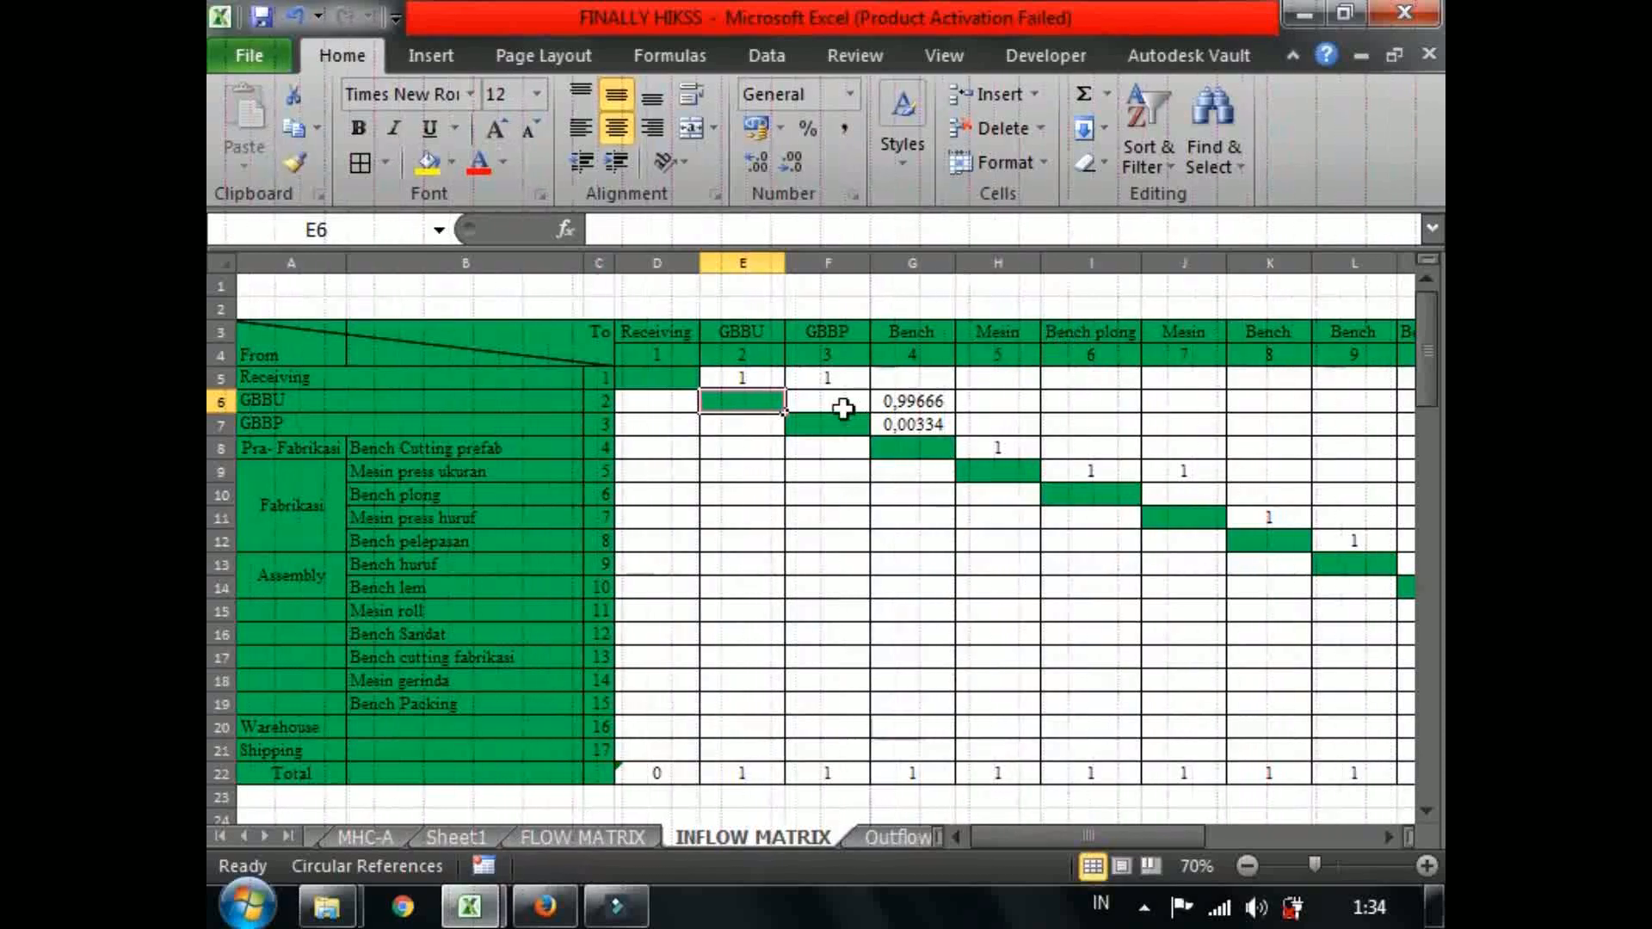
# Trace the inflow formula for GBBU to Bench 4 back to its flow and the Bench 4 column total in FLOW MATRIX.
pyautogui.click(918, 400)
pyautogui.click(914, 425)
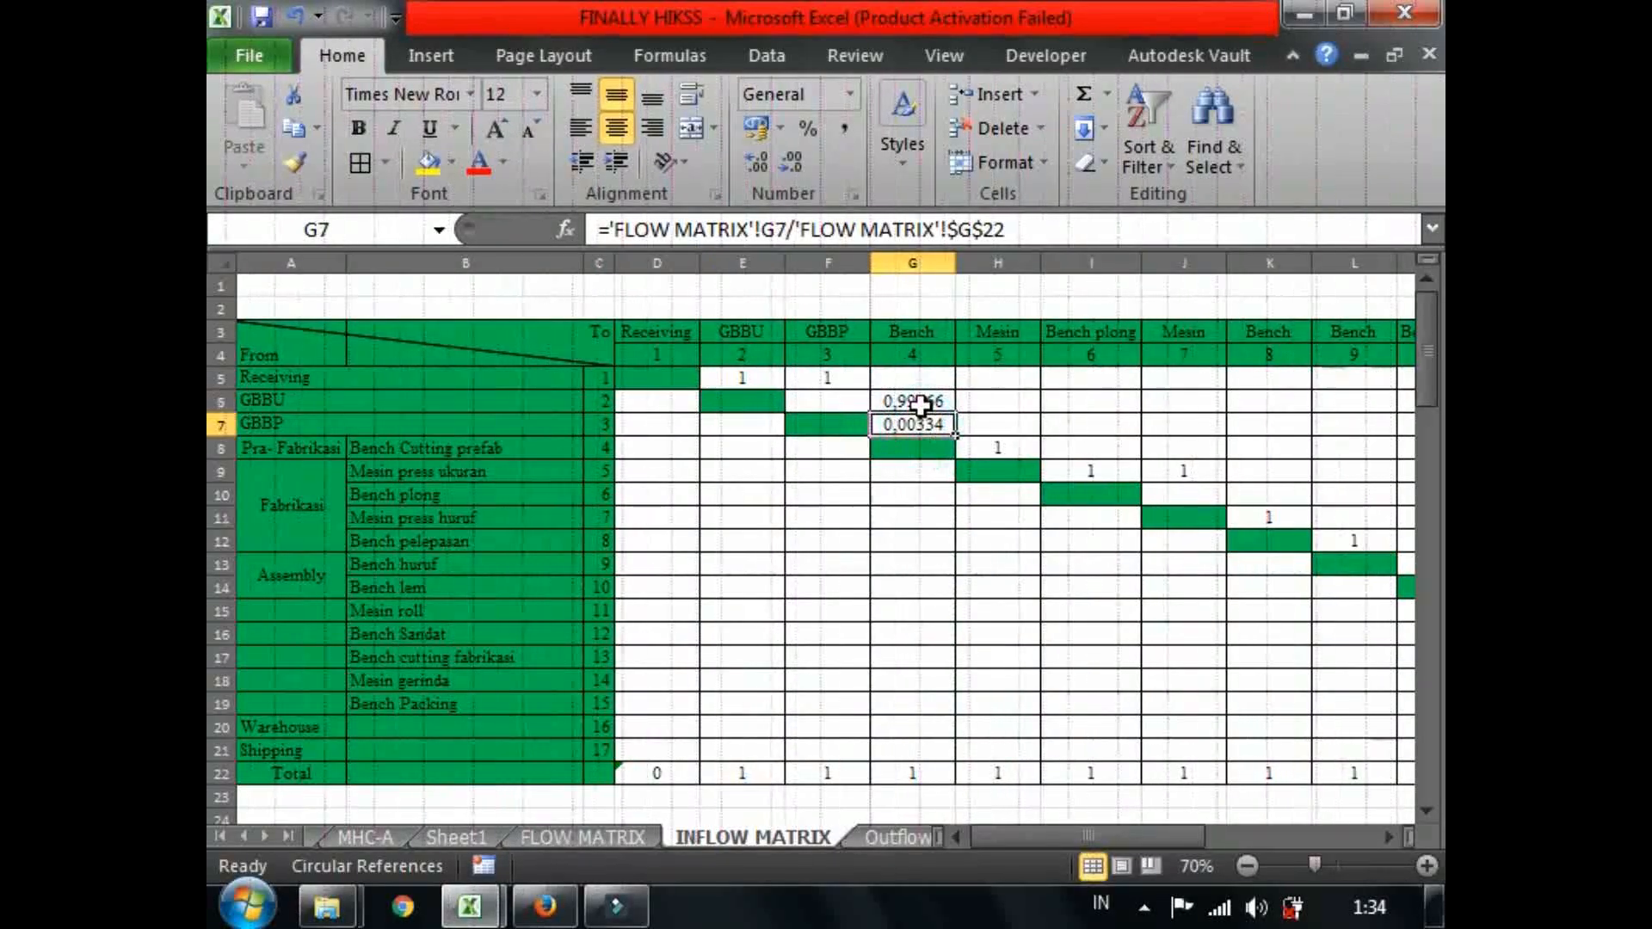
pyautogui.click(919, 403)
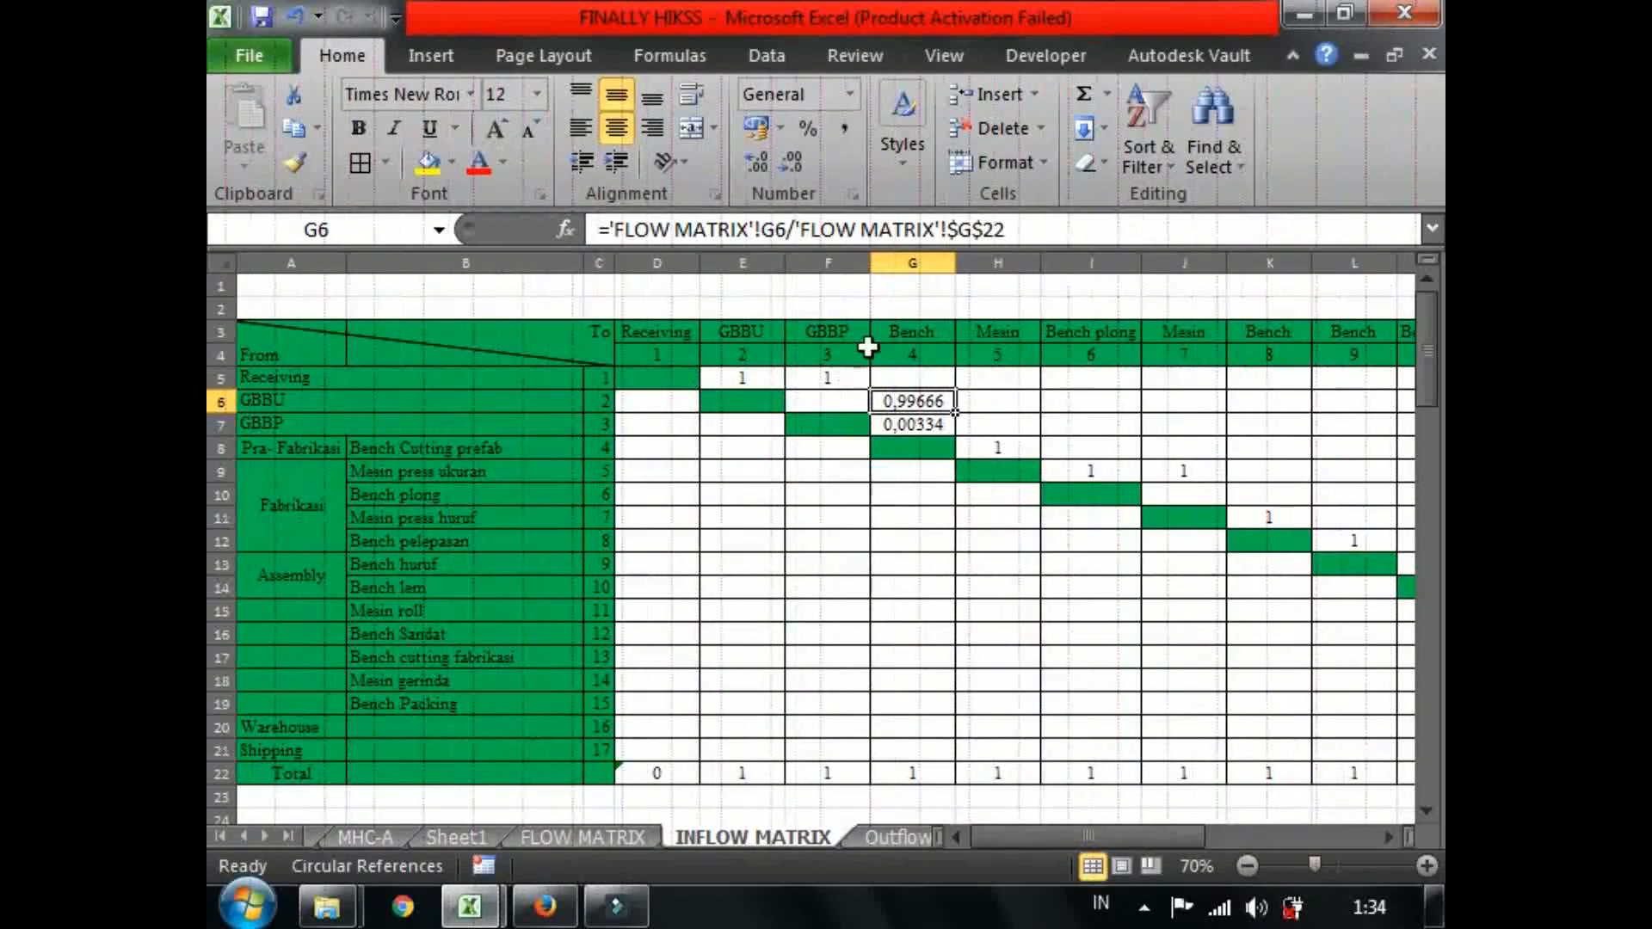
pyautogui.click(904, 333)
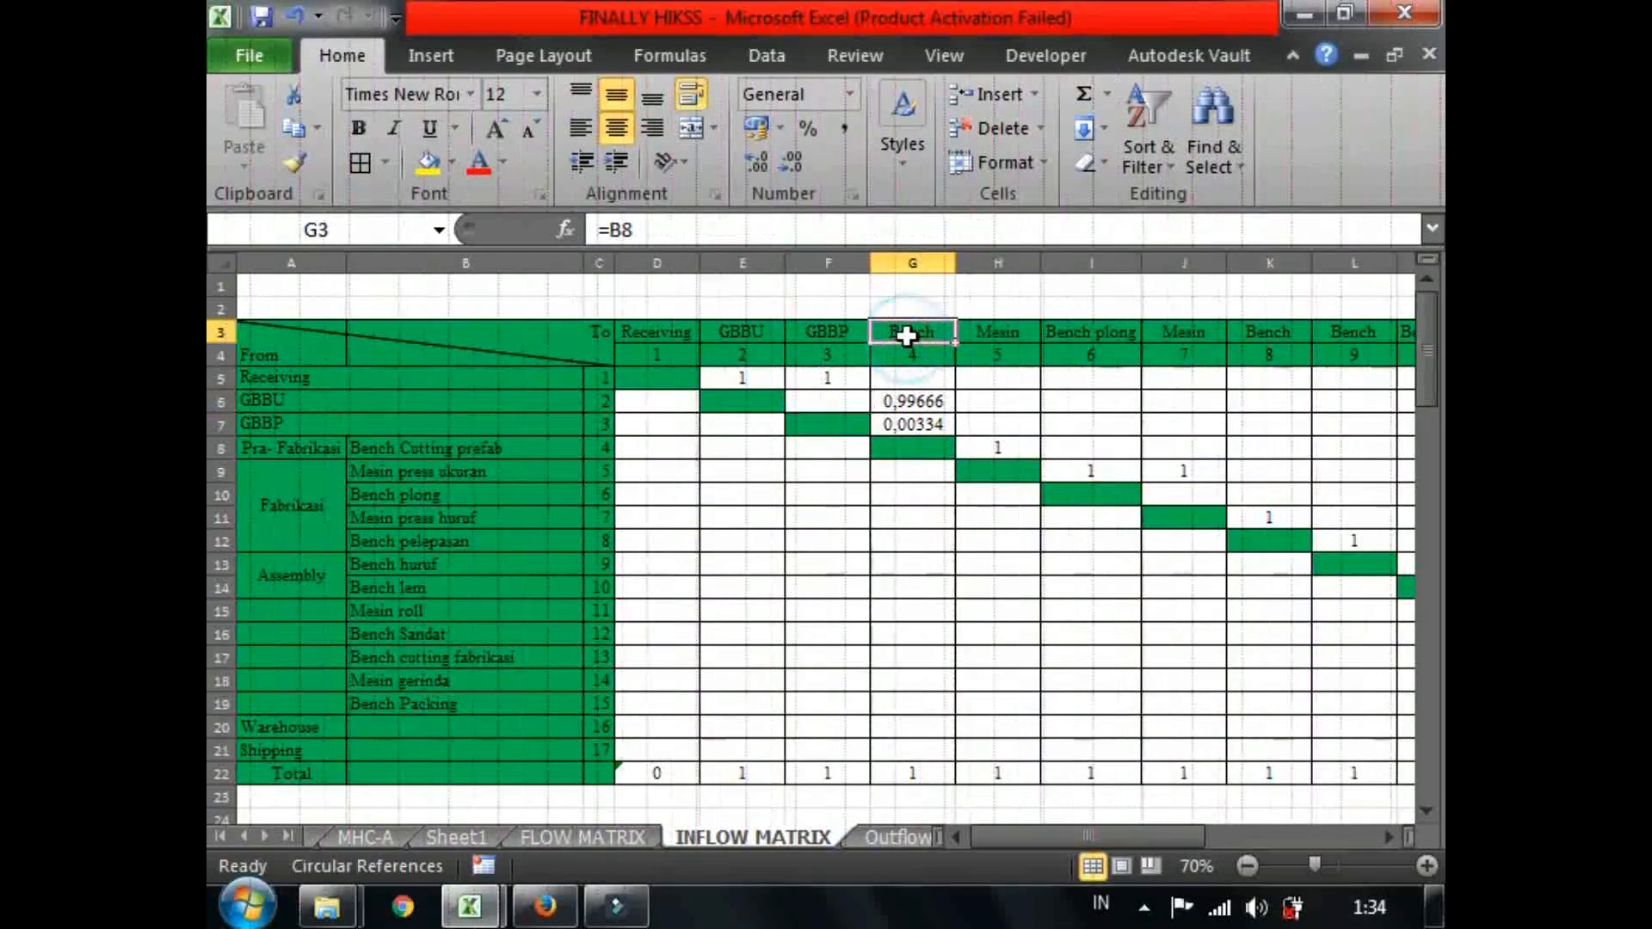
pyautogui.click(563, 836)
pyautogui.click(912, 402)
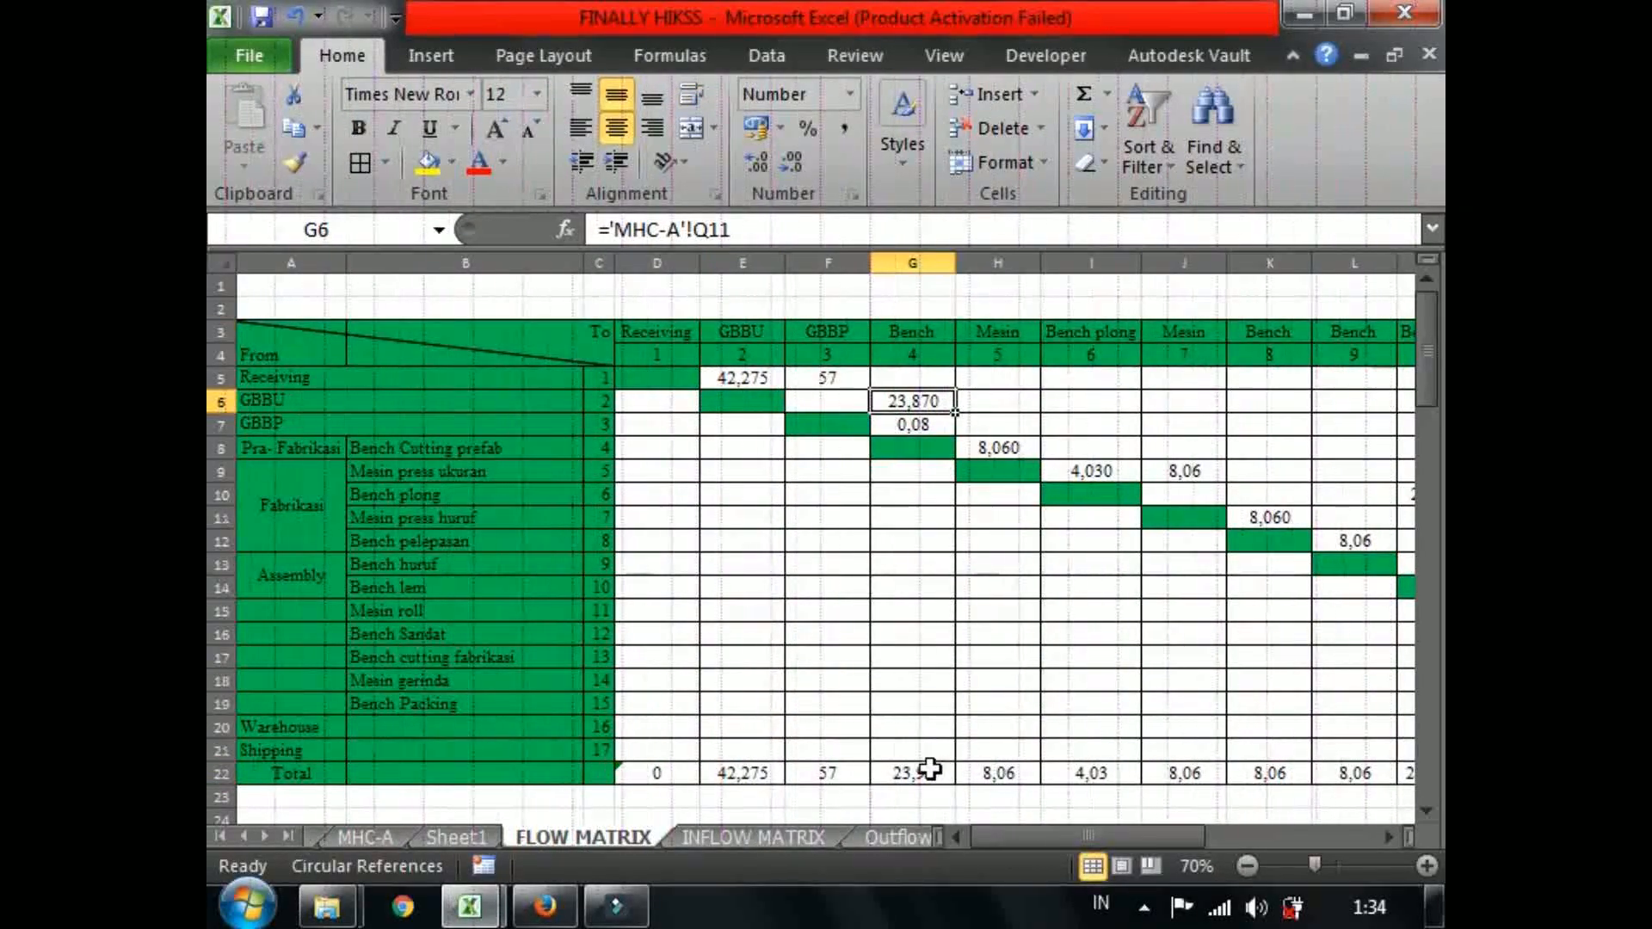
pyautogui.click(931, 768)
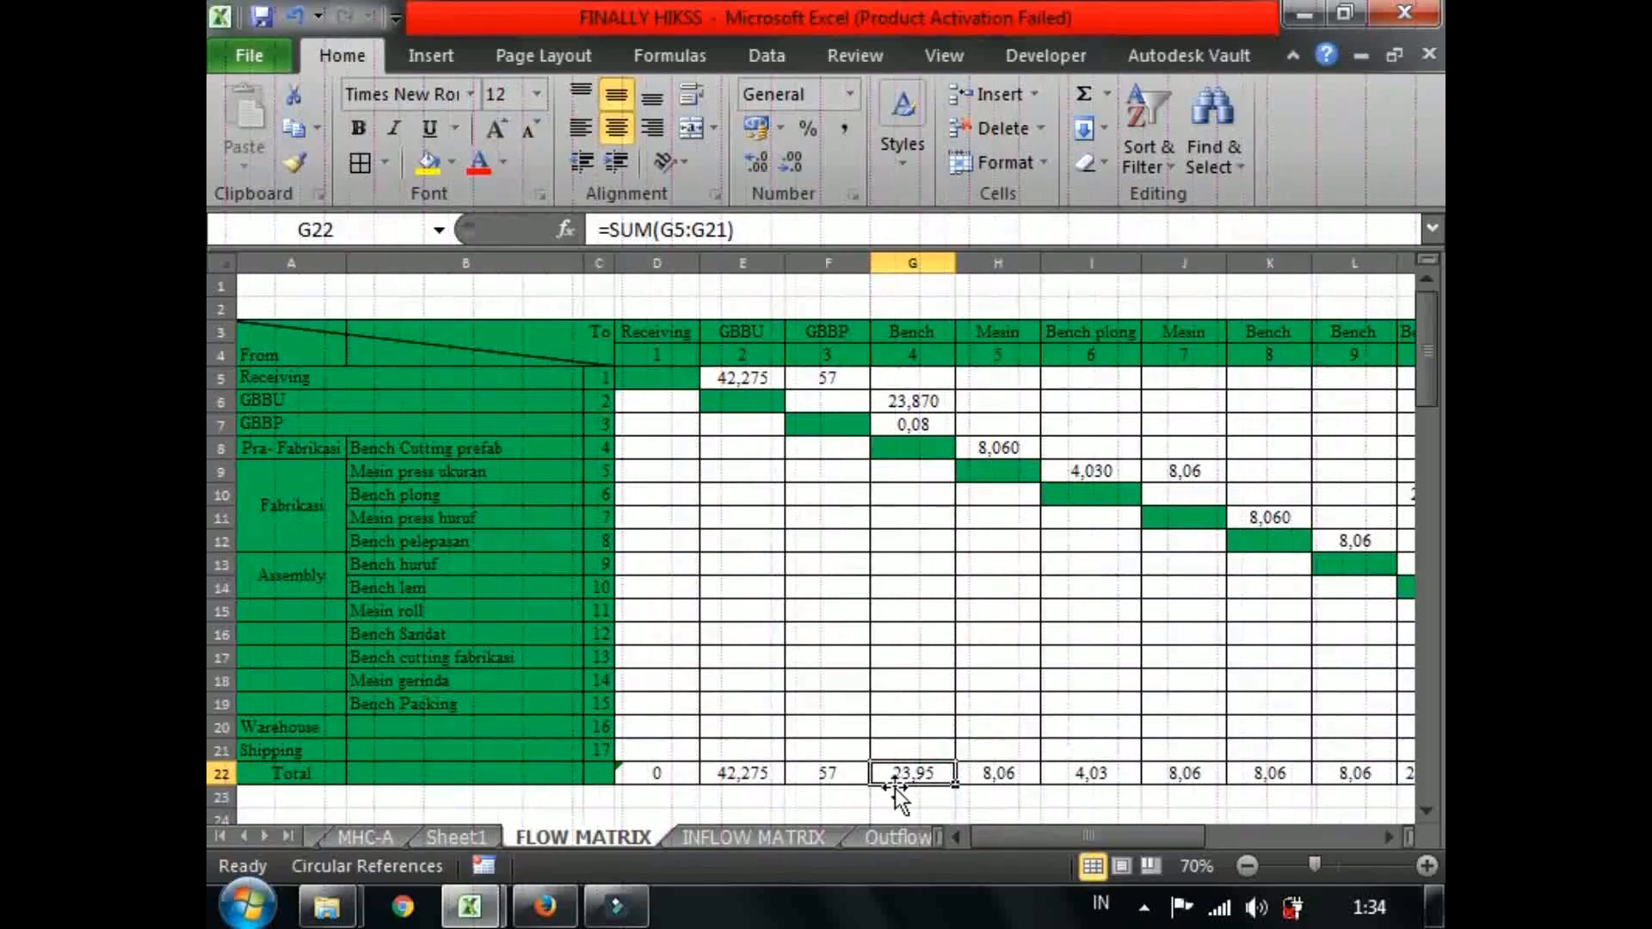
# Compare the inflow formula for GBBP to Bench 4 with the Bench 4 column total in FLOW MATRIX.
pyautogui.click(721, 837)
pyautogui.click(907, 400)
pyautogui.click(912, 421)
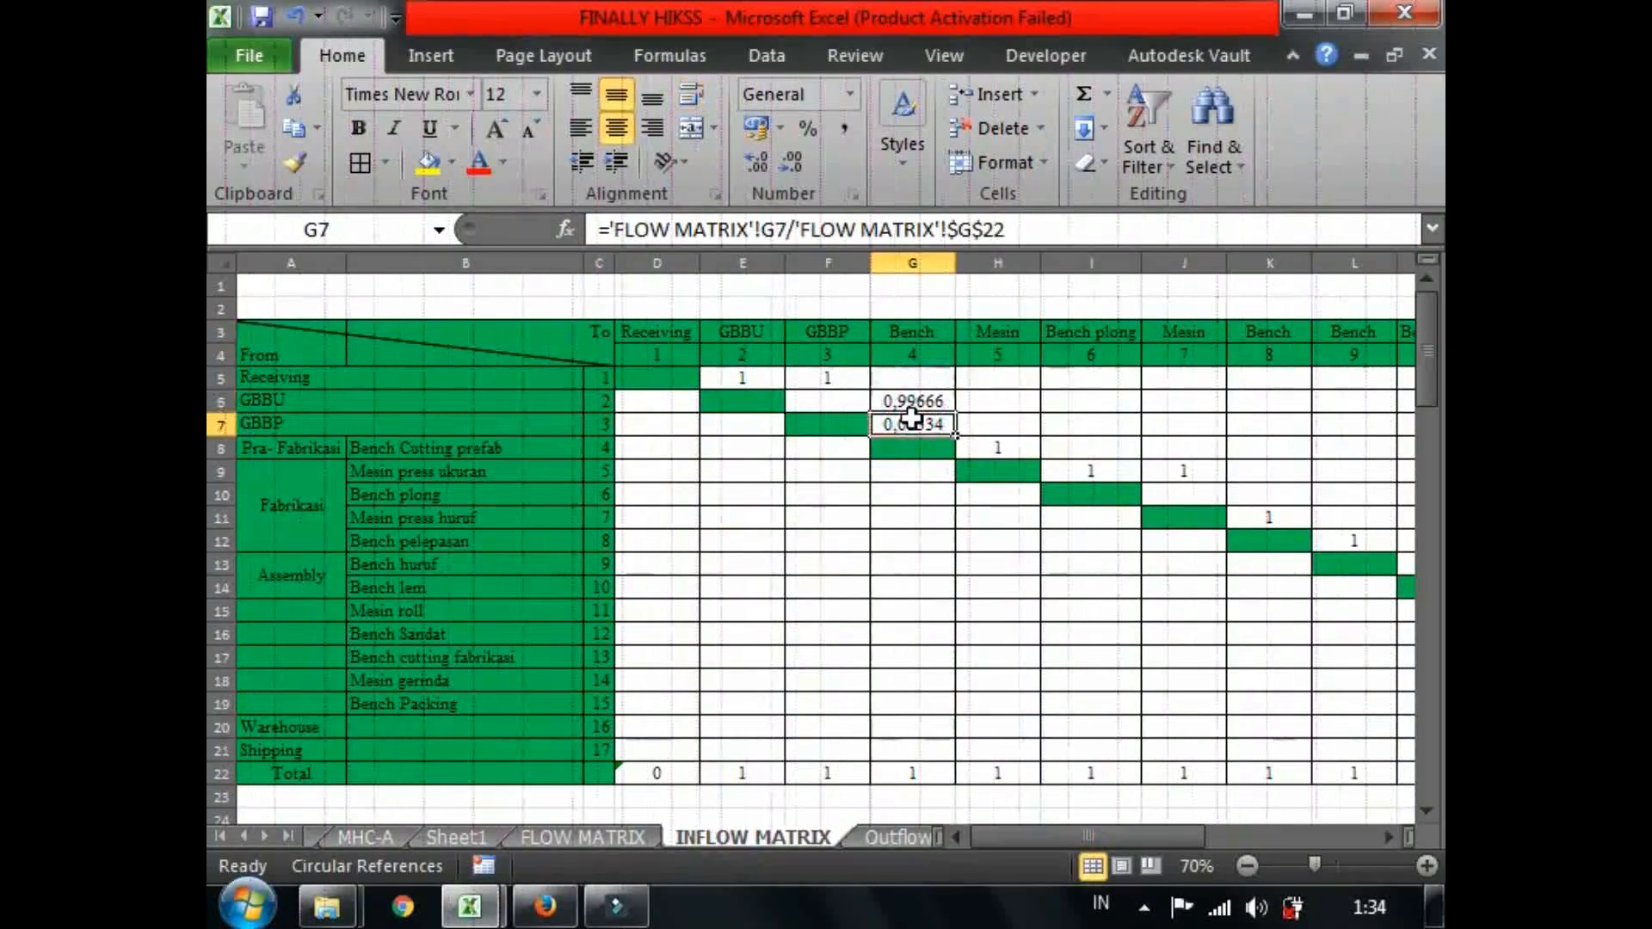
pyautogui.click(541, 842)
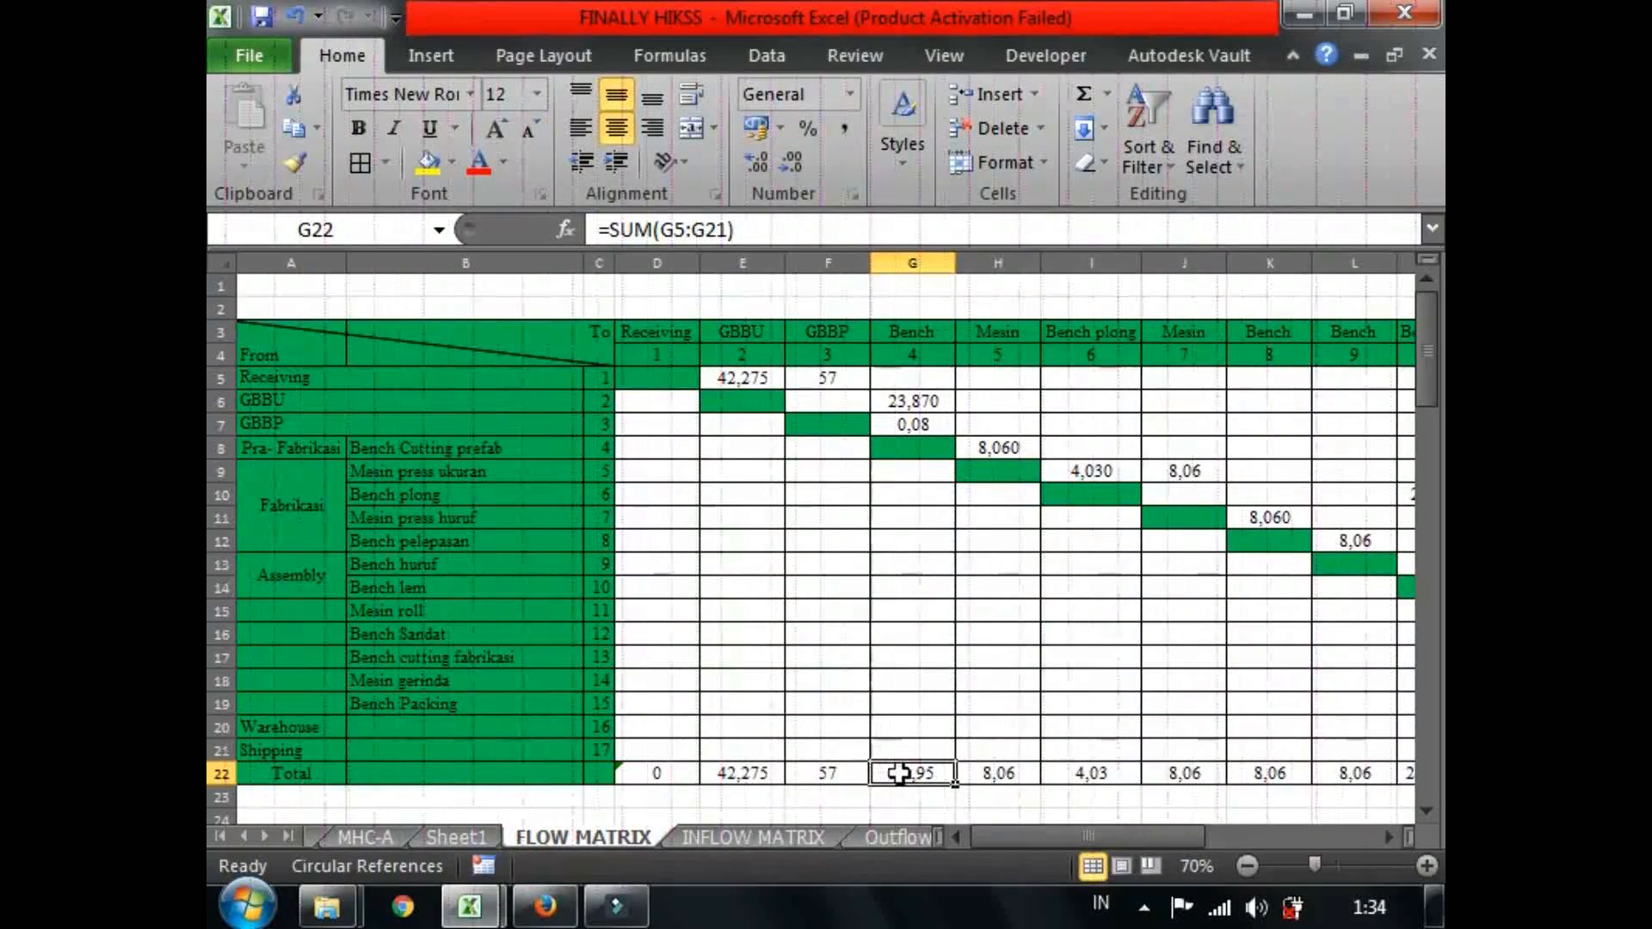
pyautogui.click(724, 840)
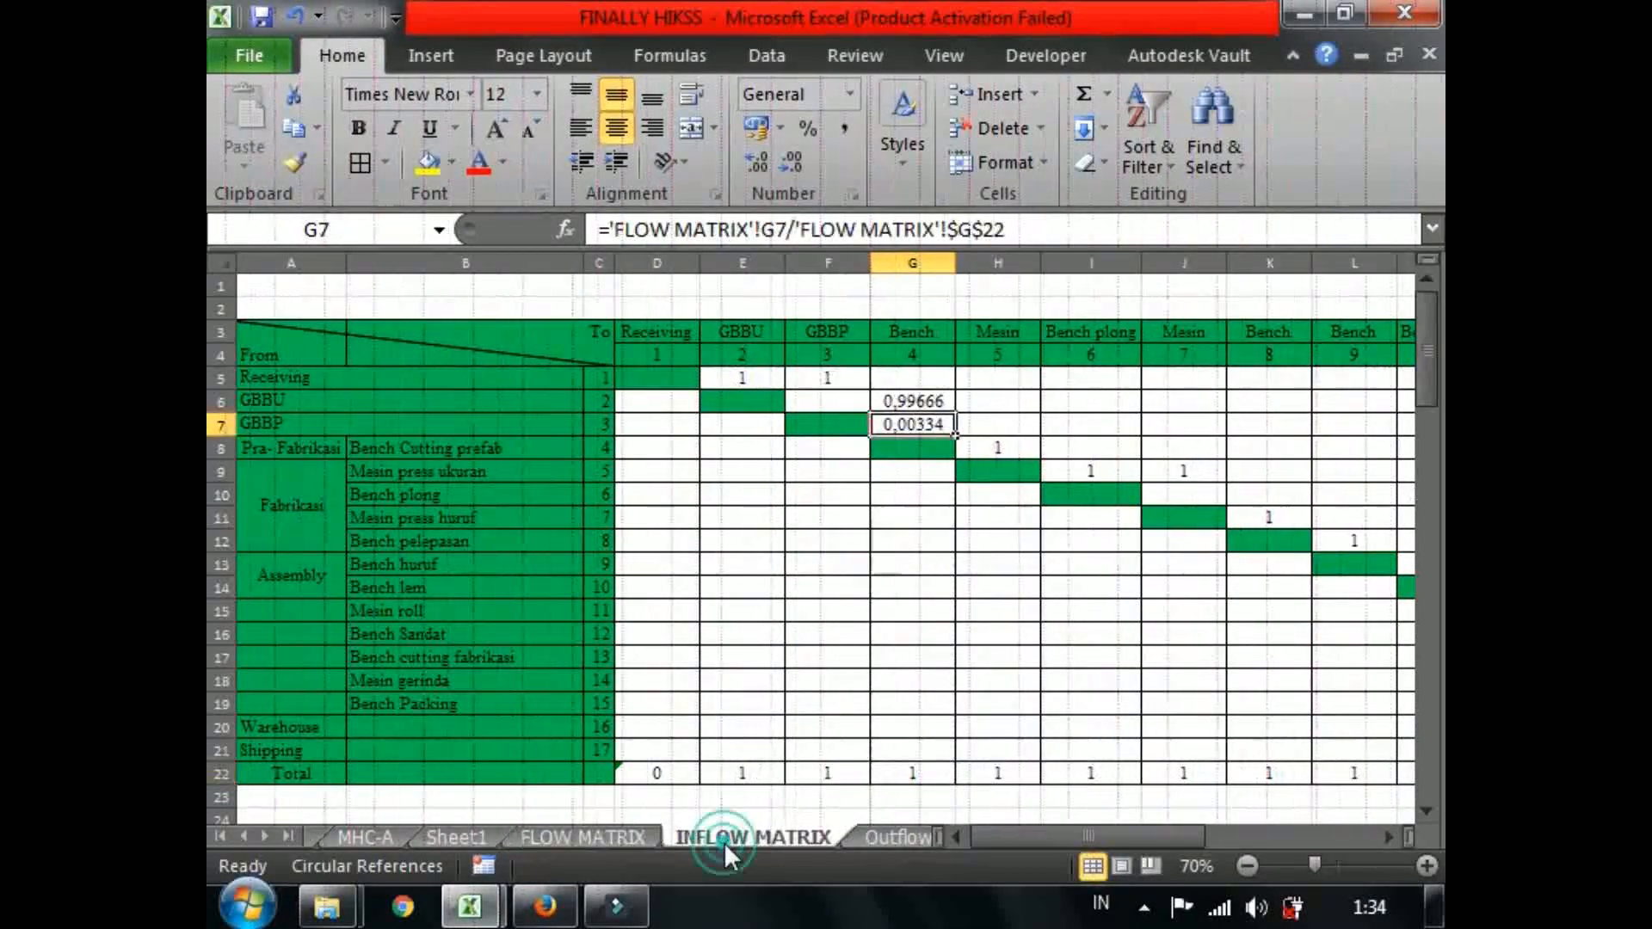
# Check the column sums in the INFLOW MATRIX's Total row, starting with GBBU through Bench plong.
pyautogui.moveTo(753, 766); pyautogui.dragTo(1067, 769)
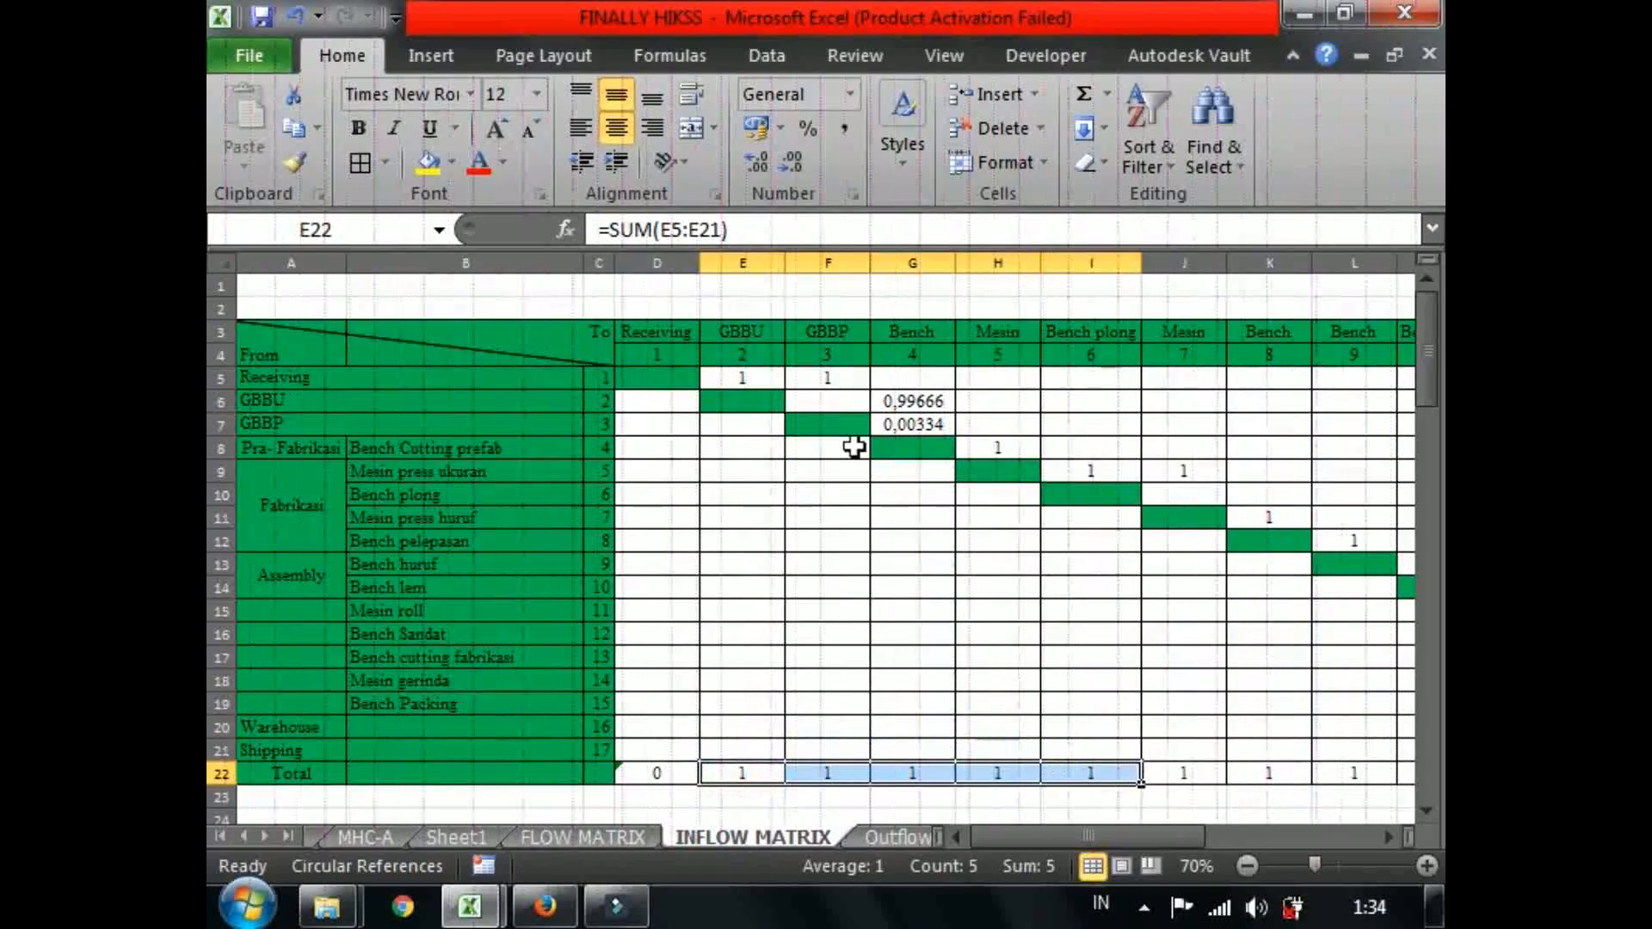
pyautogui.click(740, 263)
pyautogui.click(834, 721)
pyautogui.click(728, 788)
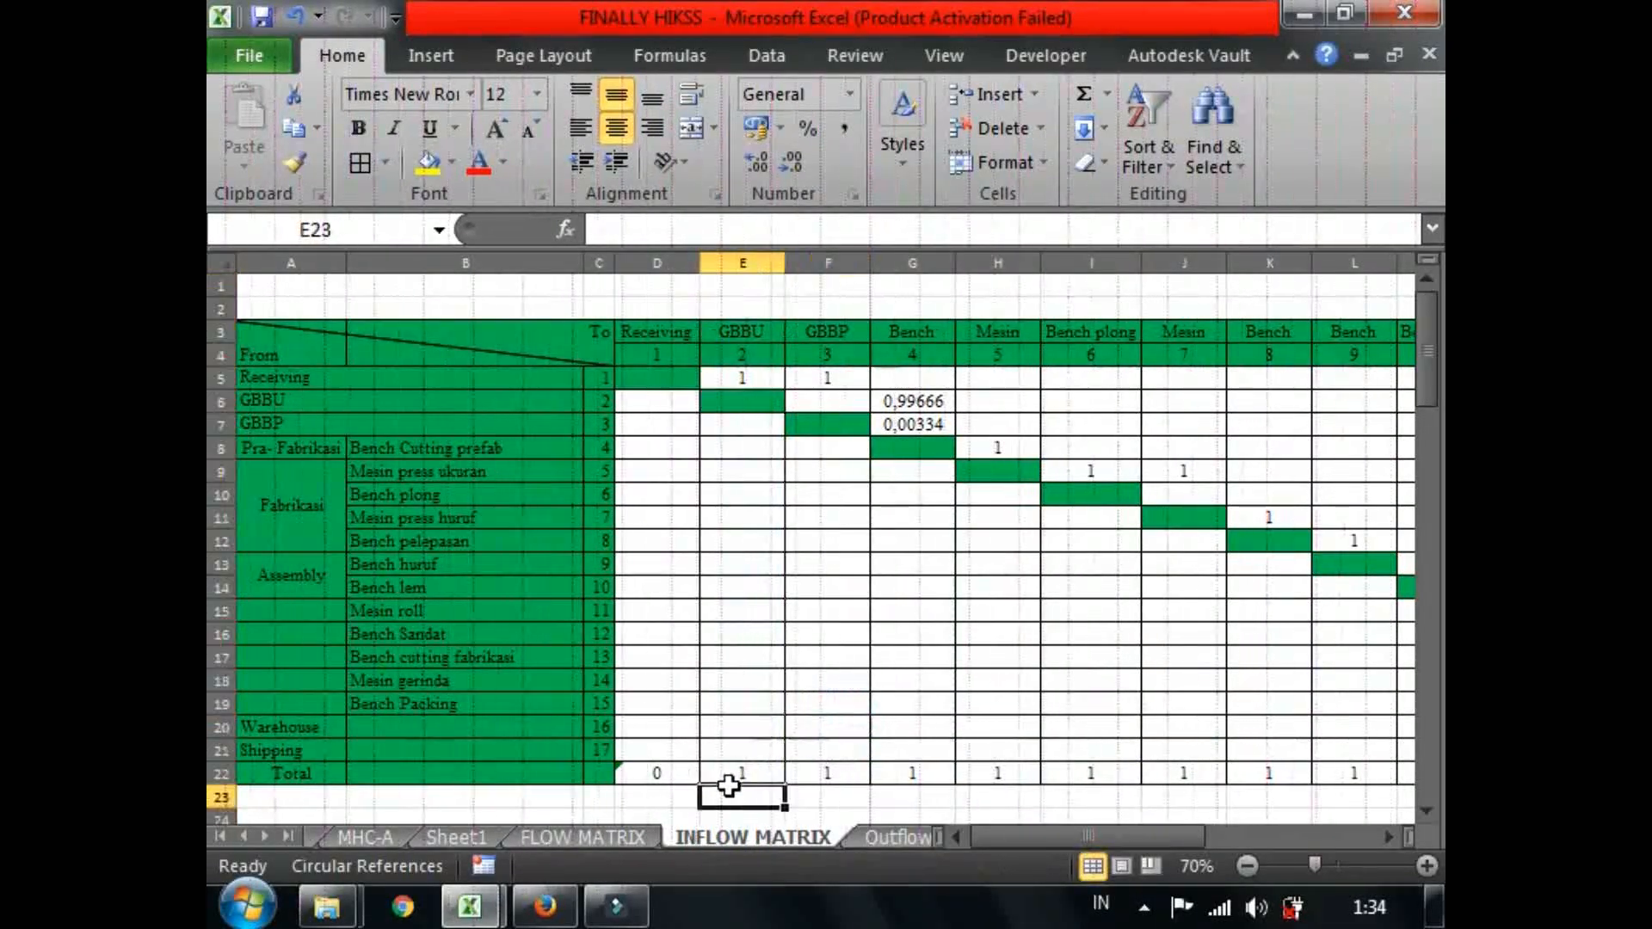
pyautogui.moveTo(1000, 842); pyautogui.dragTo(1187, 836)
pyautogui.click(729, 772)
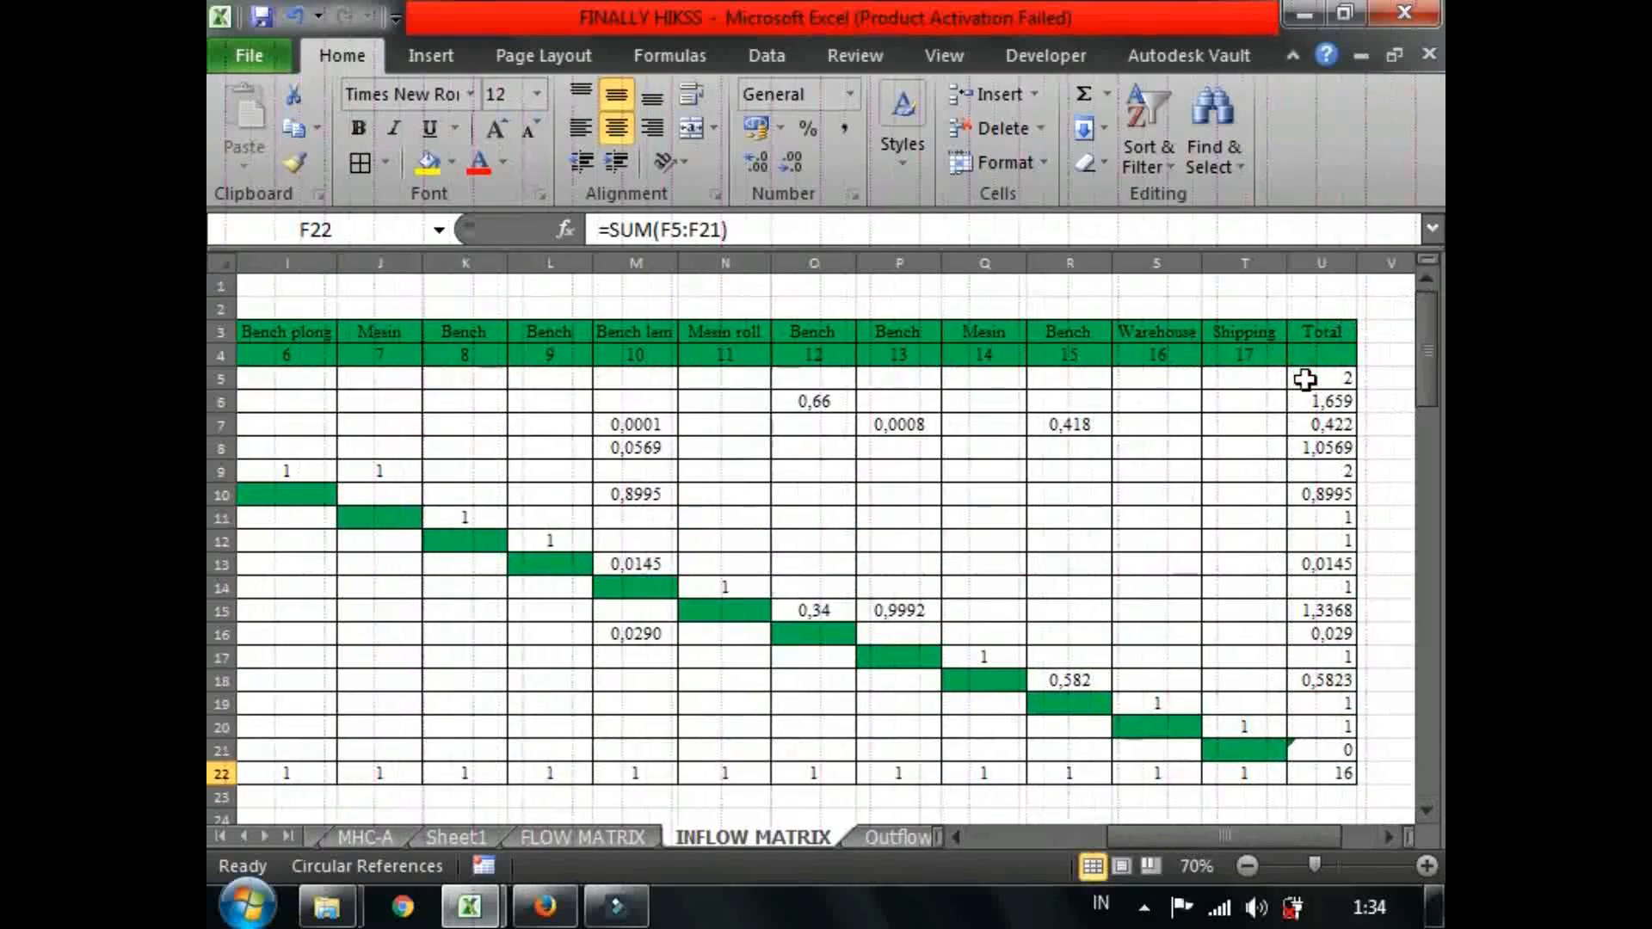
# Examine the row sums in the INFLOW MATRIX's Total column from Receiving down to Bench Packing.
pyautogui.moveTo(1330, 382); pyautogui.dragTo(1351, 704)
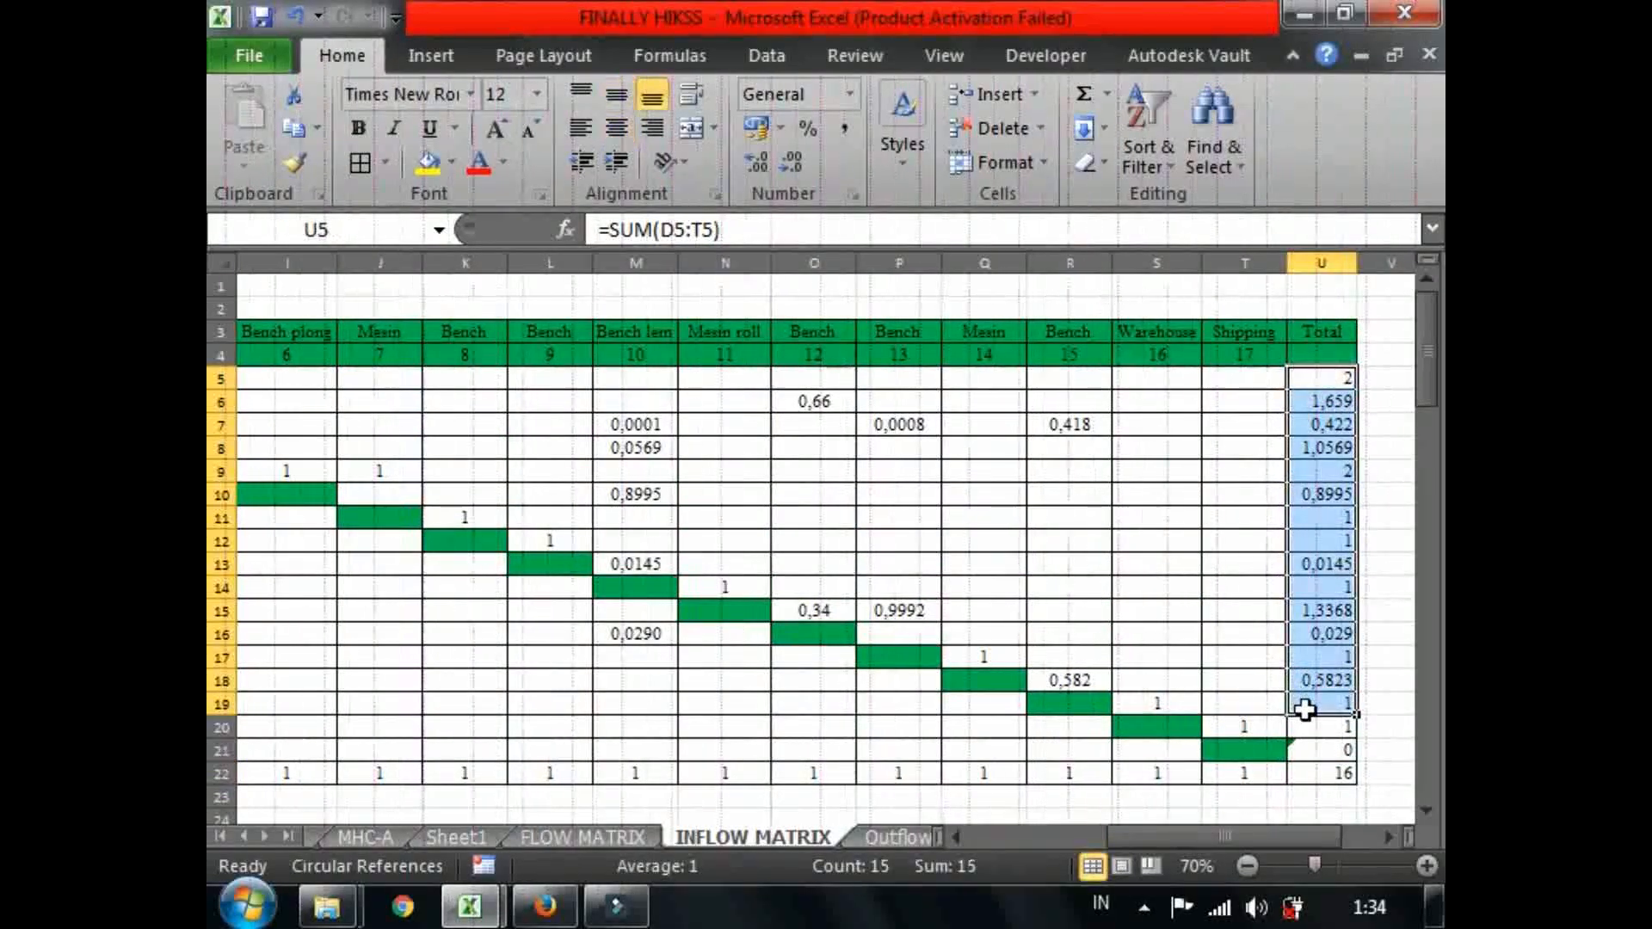
pyautogui.click(1147, 654)
pyautogui.click(1053, 836)
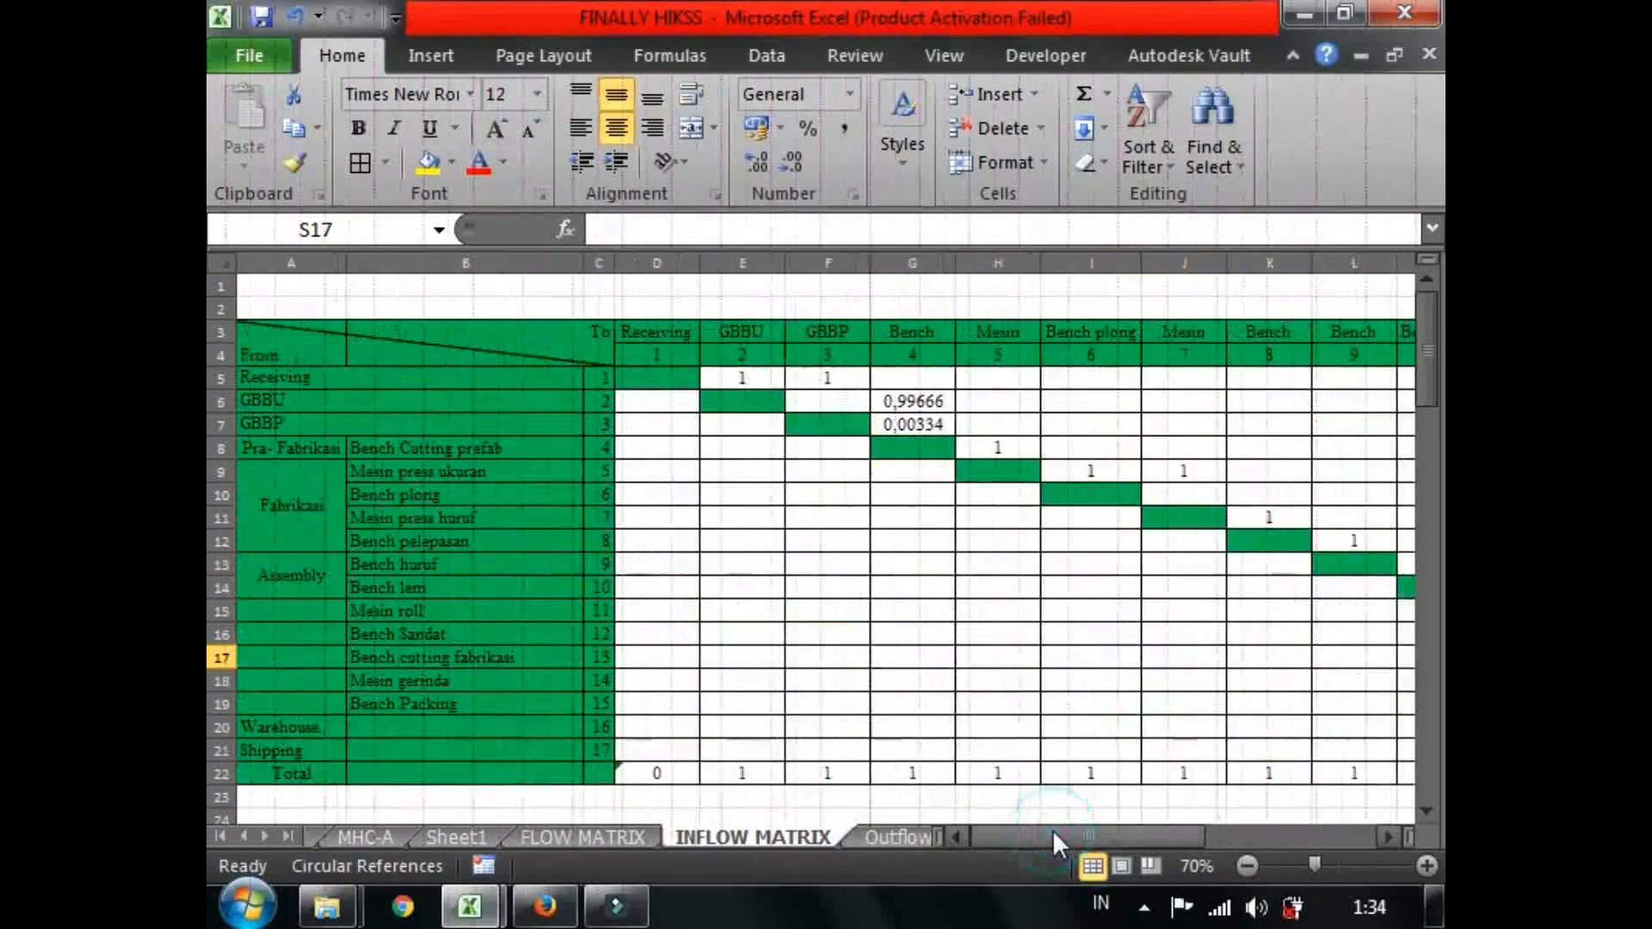
# Show the Outflow matrix2 sheet at 70% zoom and check its Total row from GBBU to column 5.
pyautogui.click(900, 839)
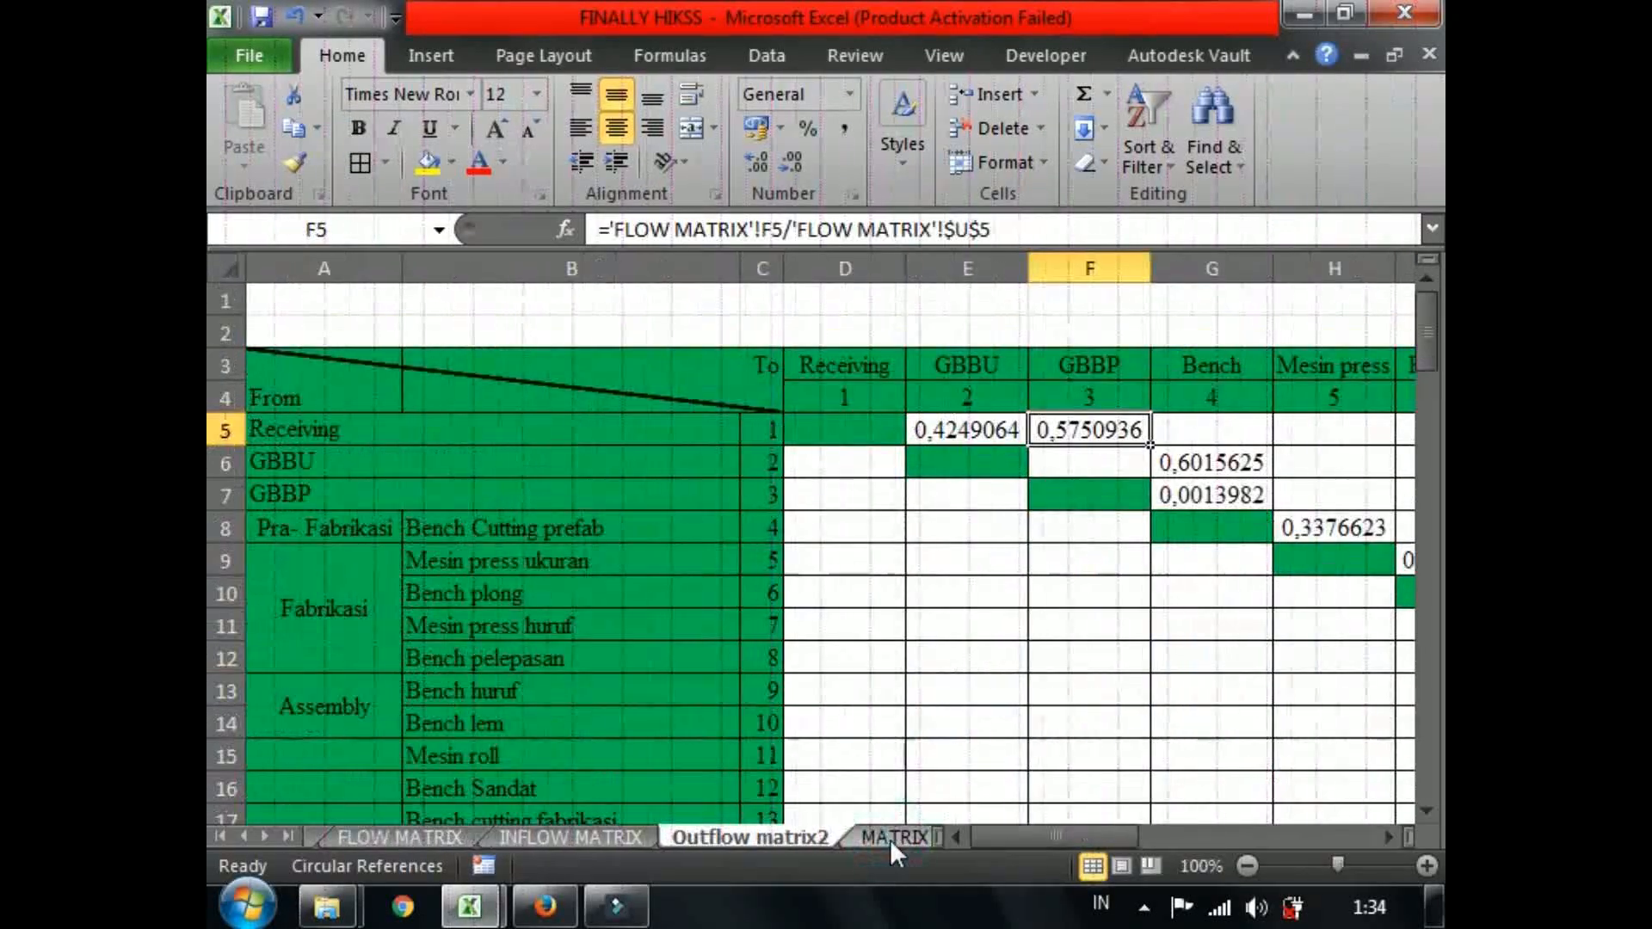
pyautogui.click(1247, 866)
pyautogui.click(1247, 866)
pyautogui.click(1247, 866)
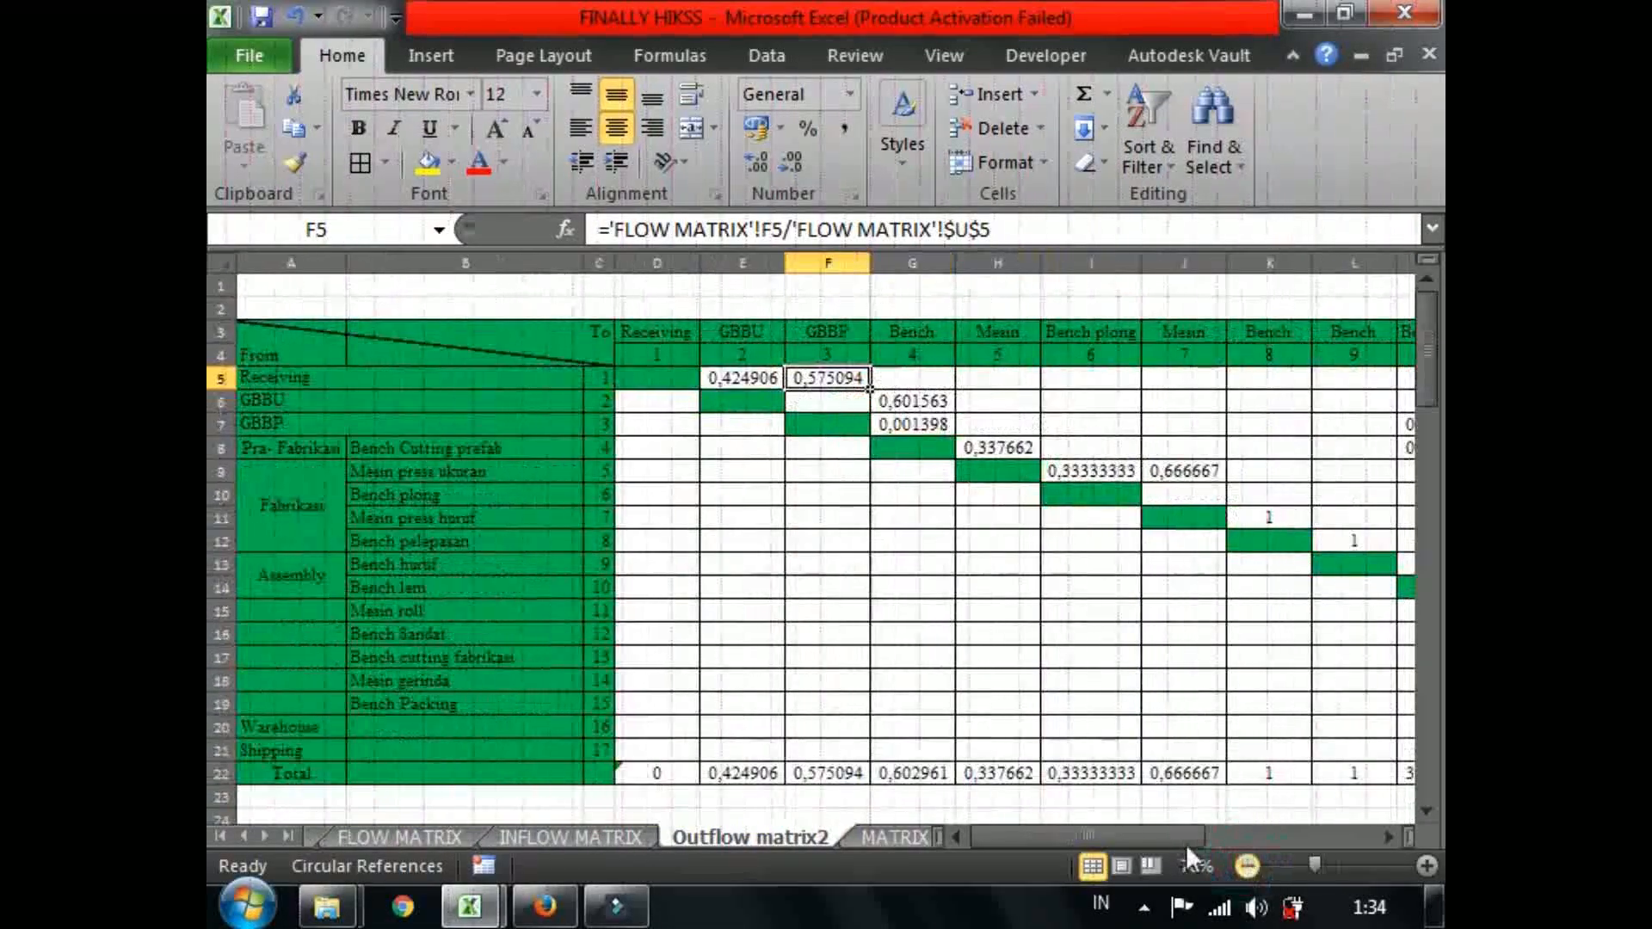
pyautogui.moveTo(745, 773); pyautogui.dragTo(908, 773)
pyautogui.click(994, 773)
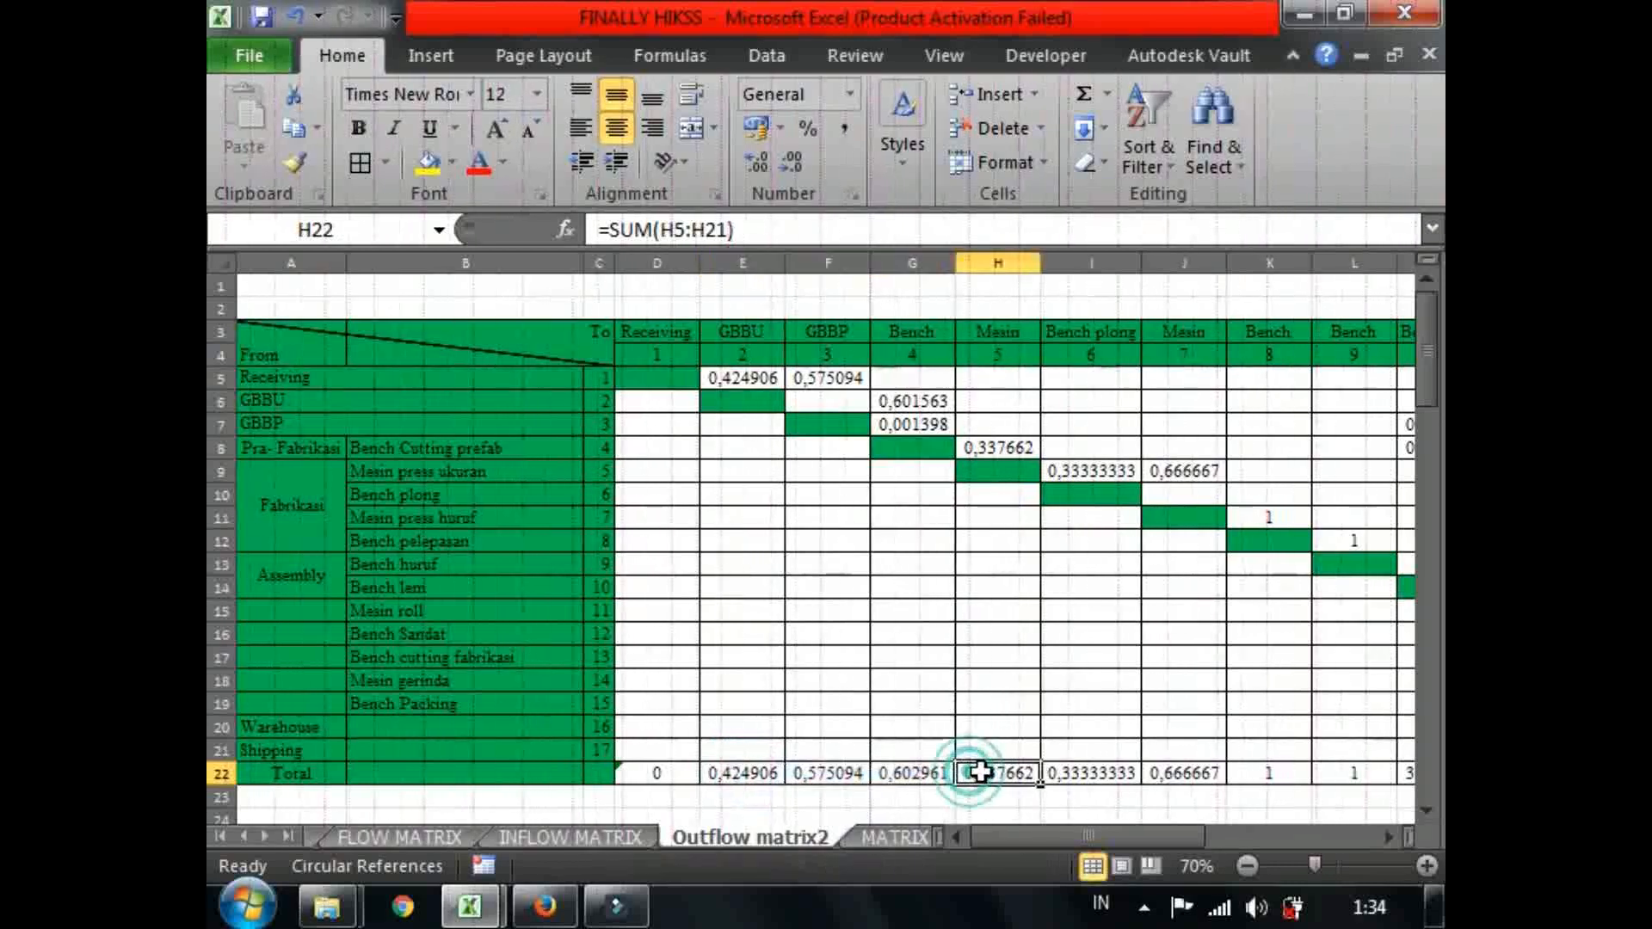
# Examine the row sums in the Total column of Outflow matrix2.
pyautogui.moveTo(1022, 835); pyautogui.dragTo(1188, 835)
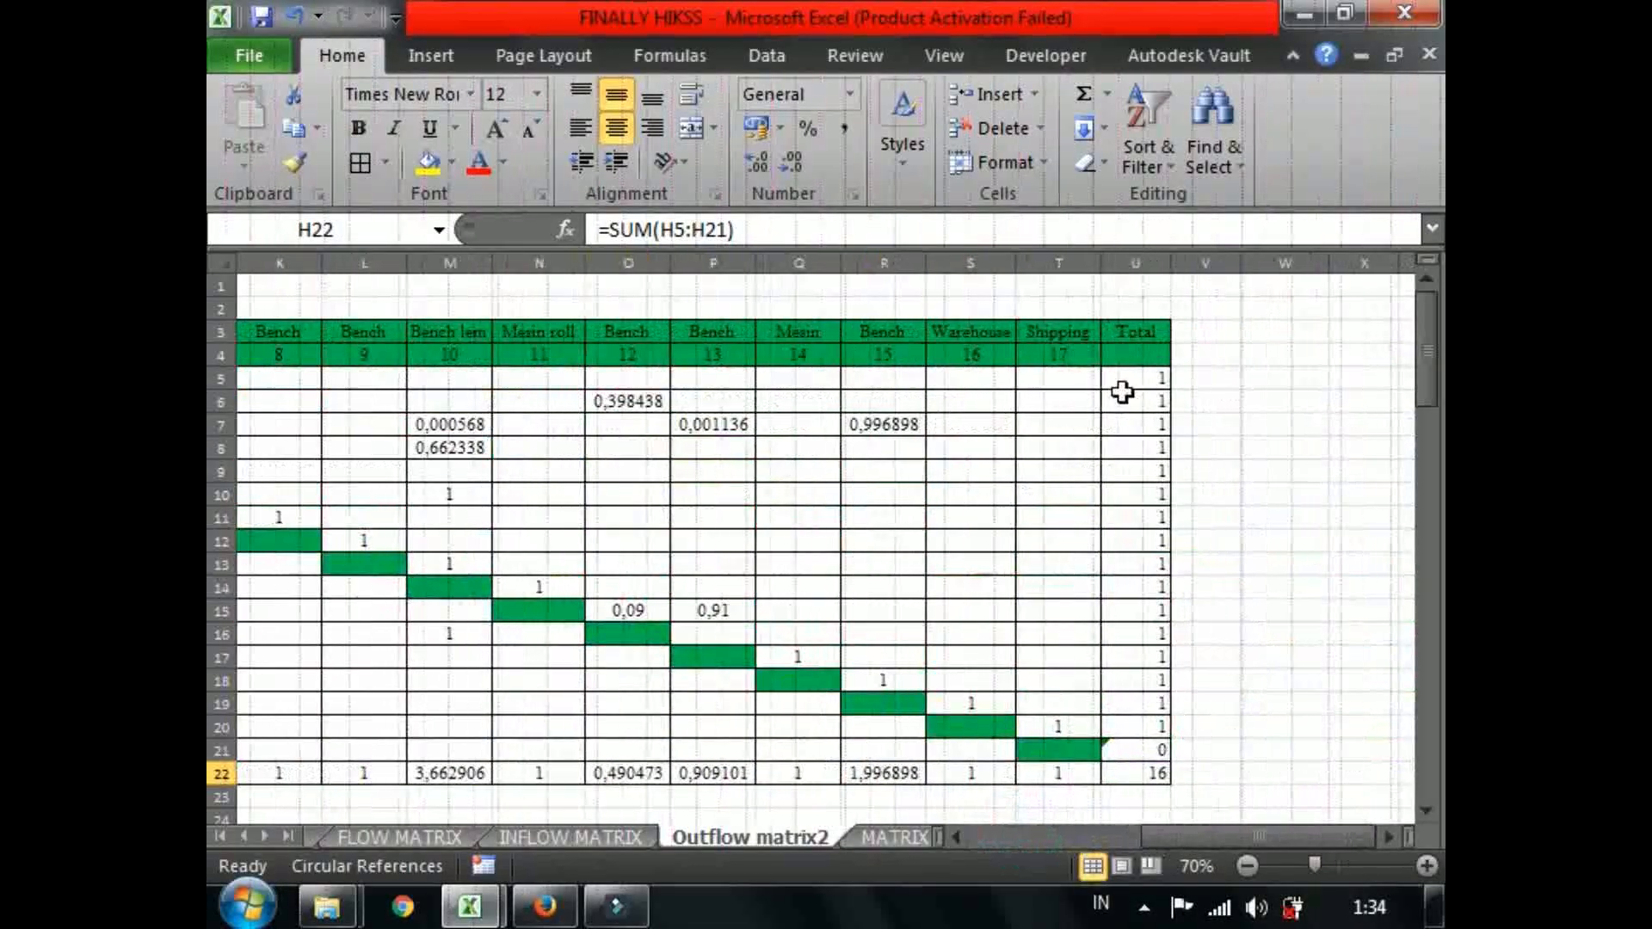
pyautogui.moveTo(1123, 397); pyautogui.dragTo(1150, 588)
pyautogui.click(1145, 611)
pyautogui.moveTo(1159, 827); pyautogui.dragTo(1064, 830)
# Recheck the INFLOW MATRIX's Total row at GBBU and show the FLOW MATRIX sheet for comparison.
pyautogui.click(521, 835)
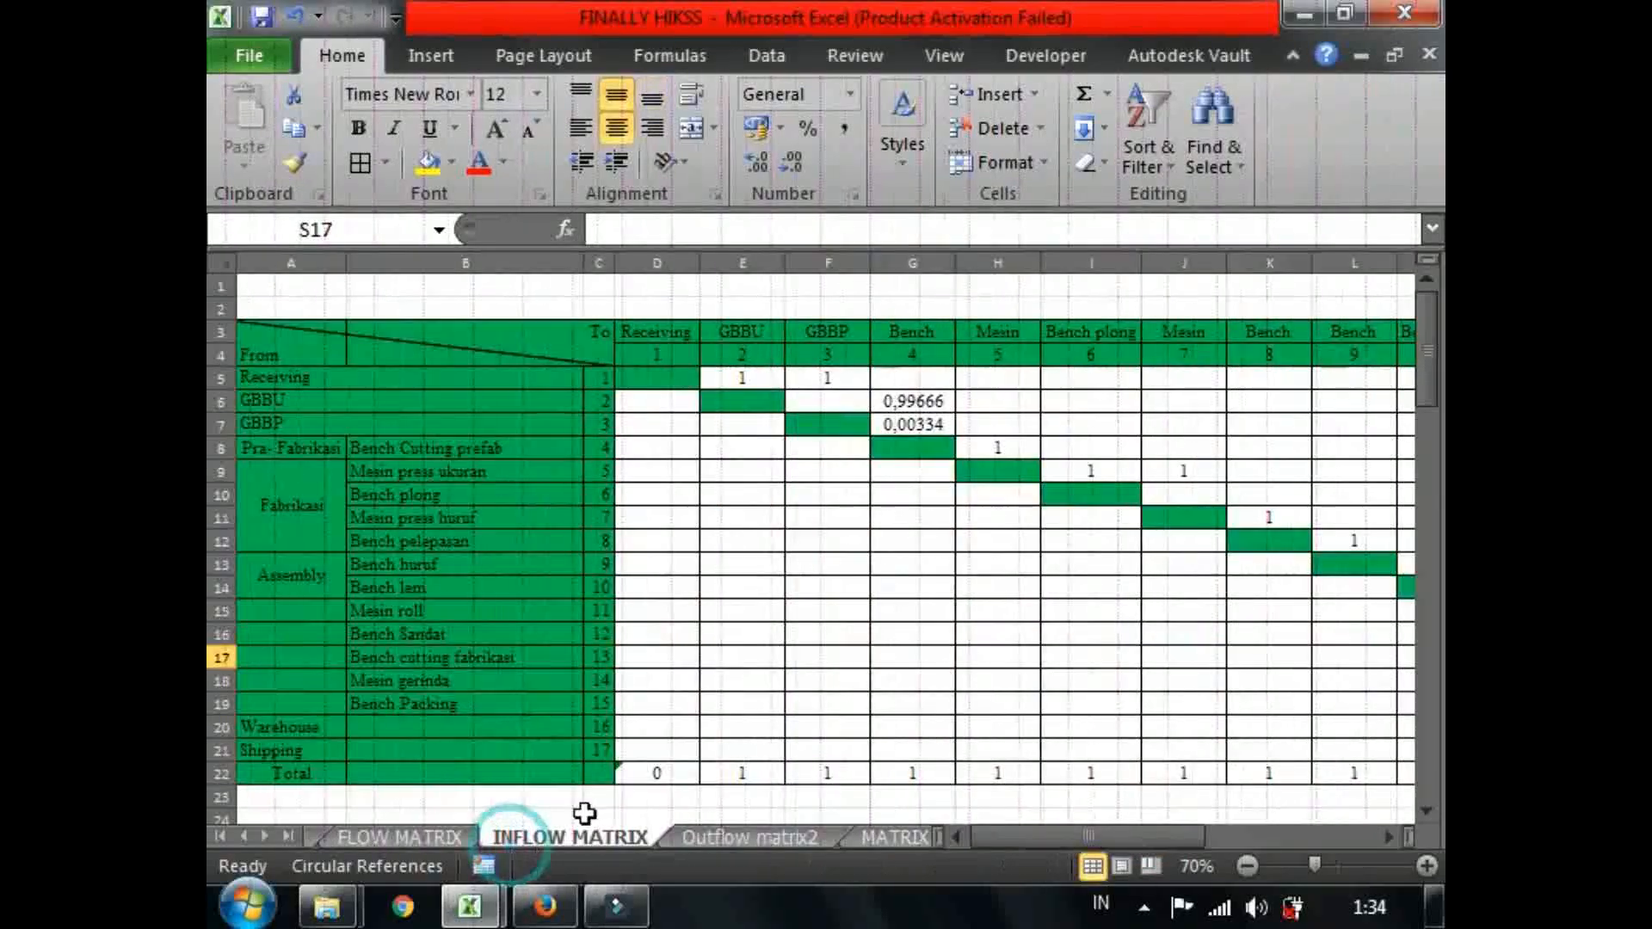
pyautogui.click(741, 779)
pyautogui.click(368, 831)
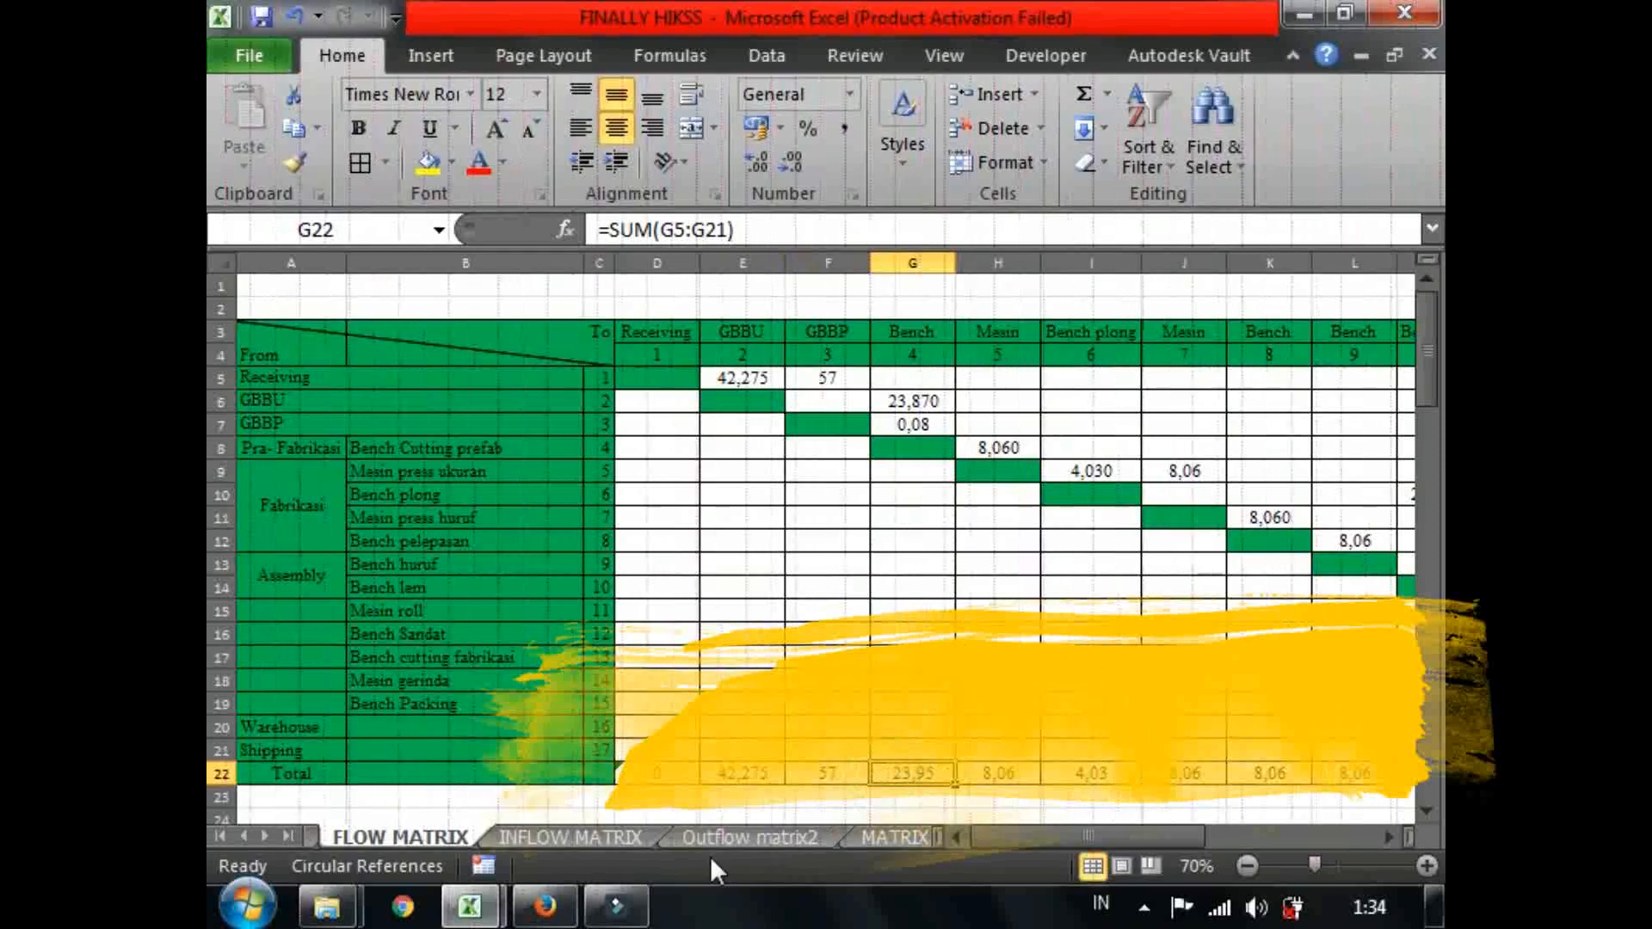
# Trace the outflow formula for Receiving to GBBU back to its flow and the Receiving row total in FLOW MATRIX.
pyautogui.click(708, 839)
pyautogui.click(999, 834)
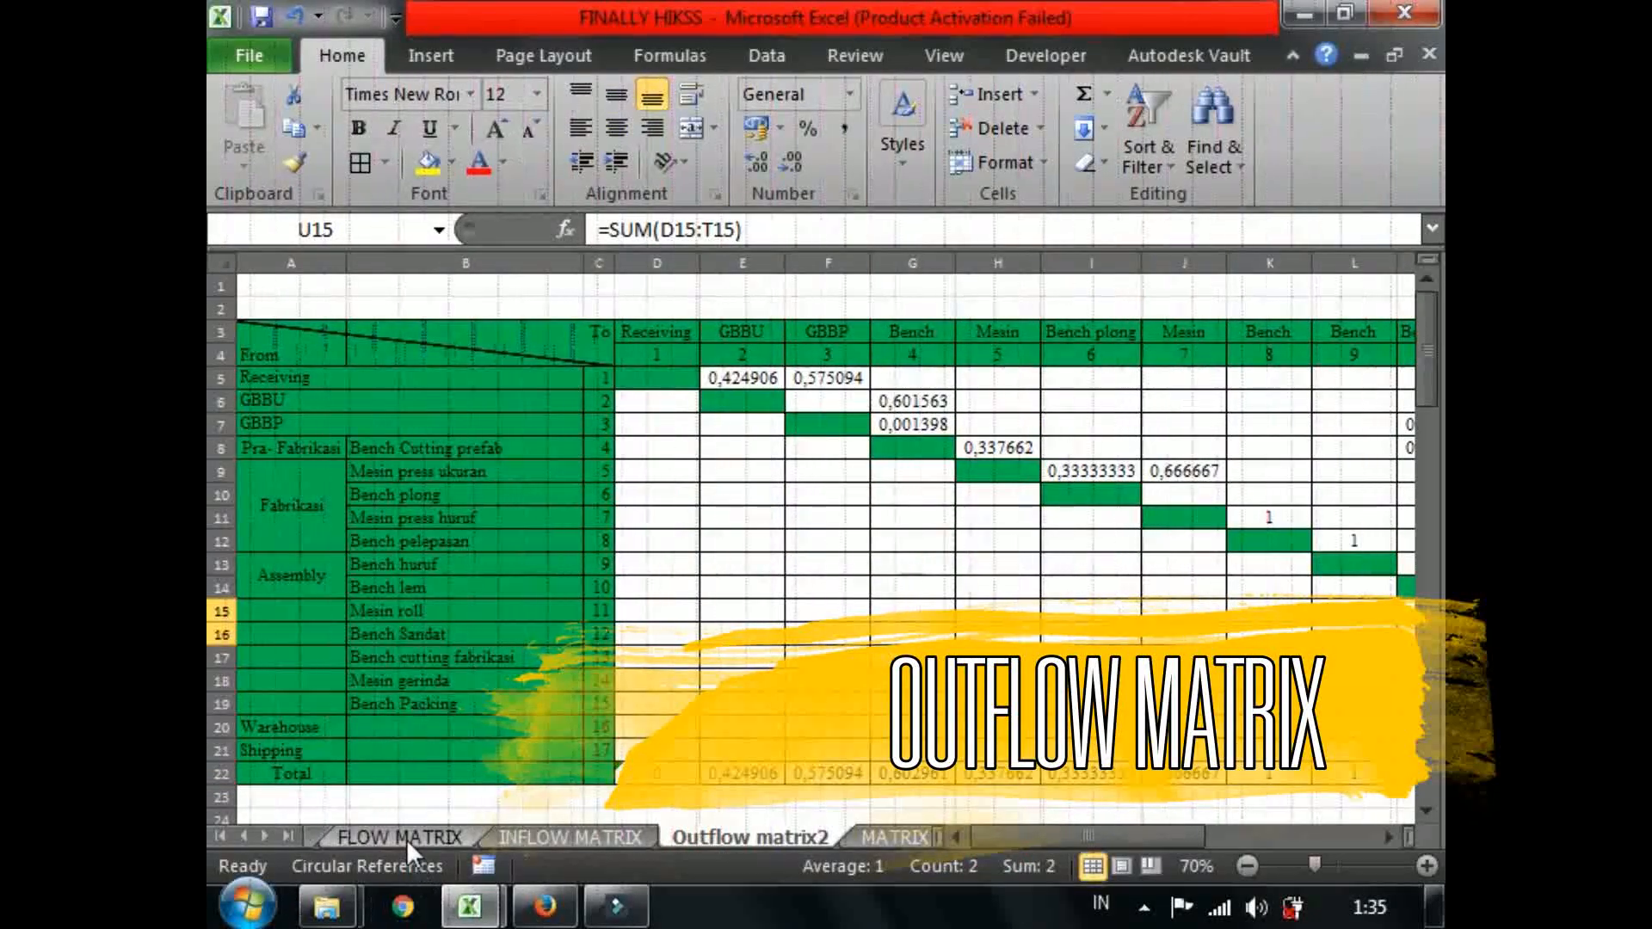
pyautogui.click(739, 383)
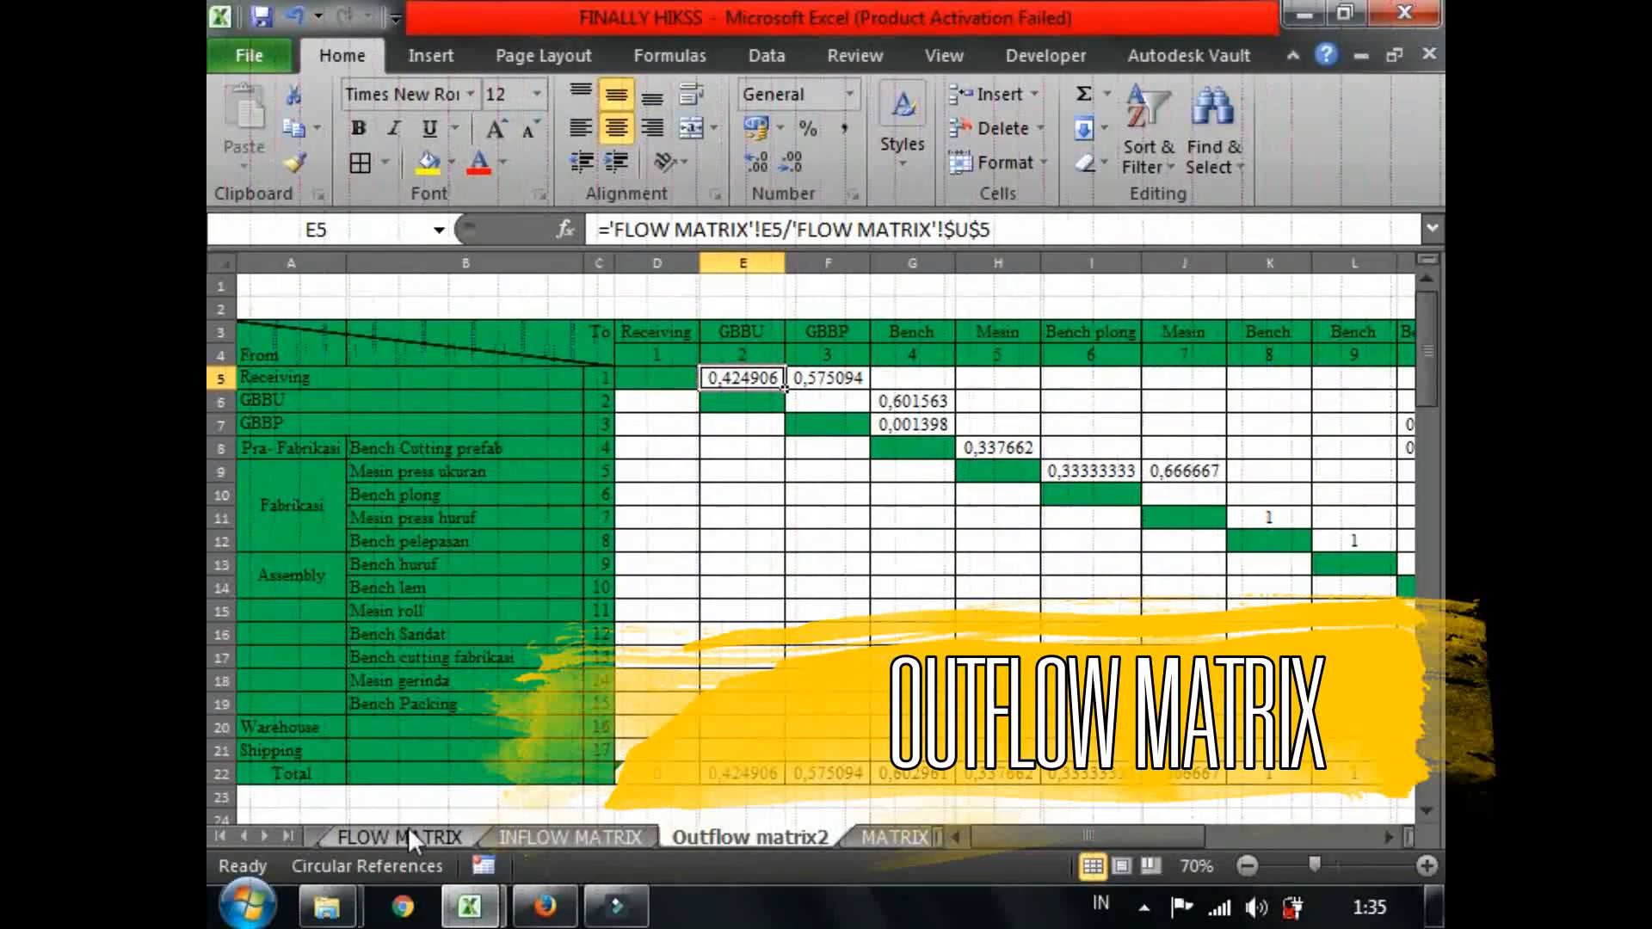
pyautogui.click(408, 828)
pyautogui.click(740, 379)
pyautogui.moveTo(1029, 839); pyautogui.dragTo(1265, 818)
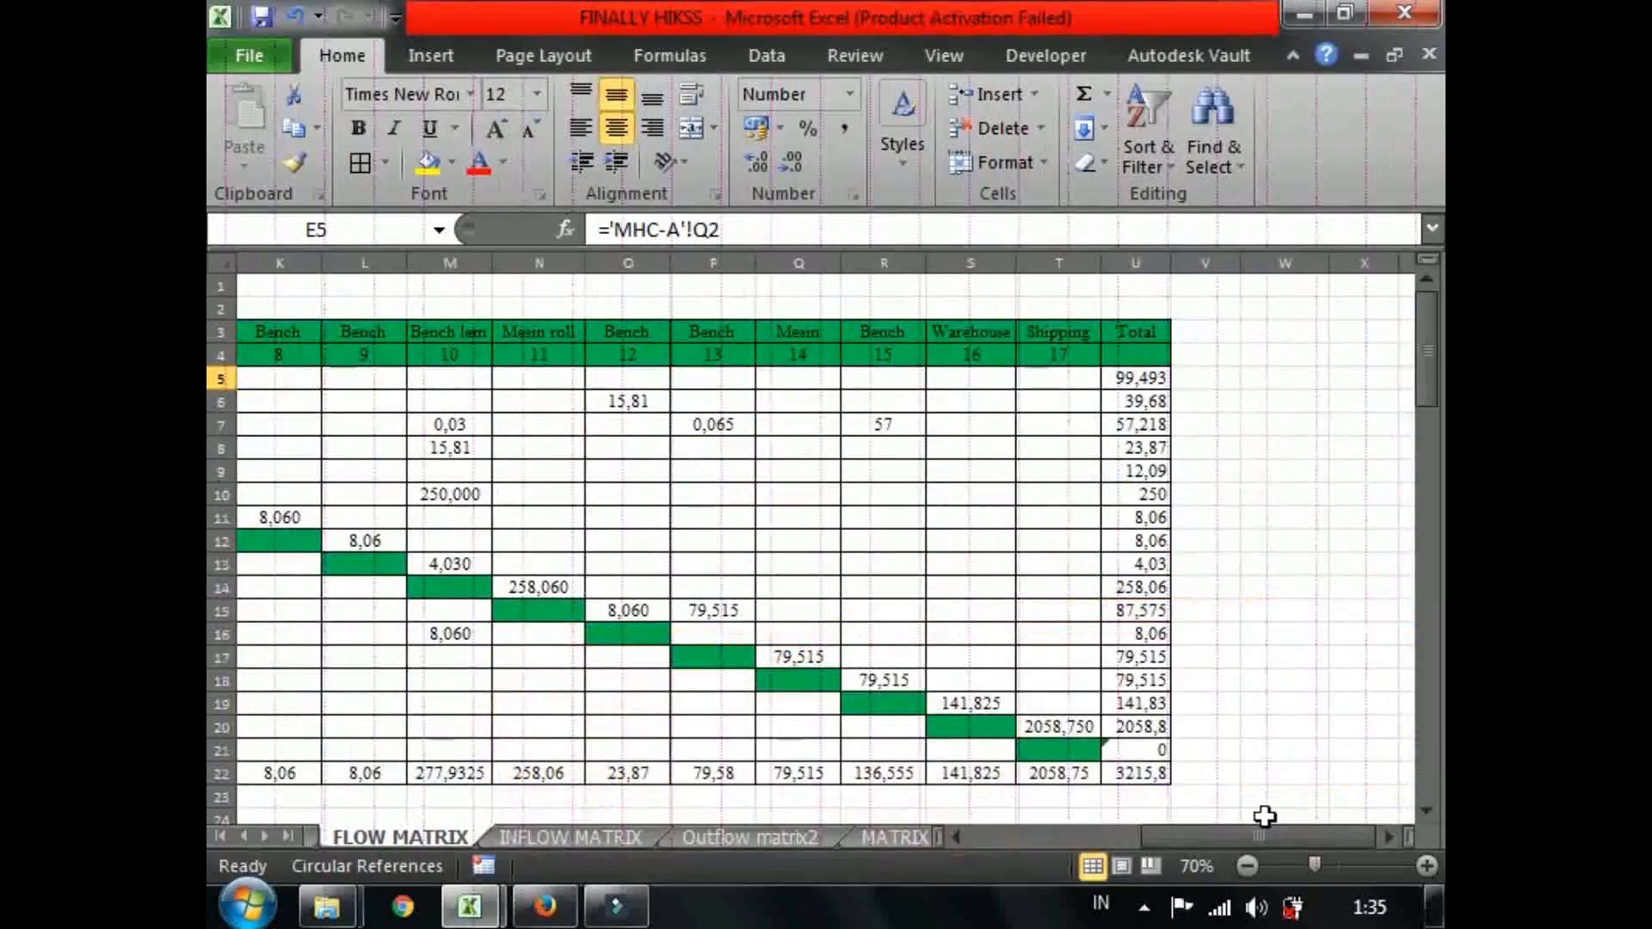
pyautogui.click(1123, 379)
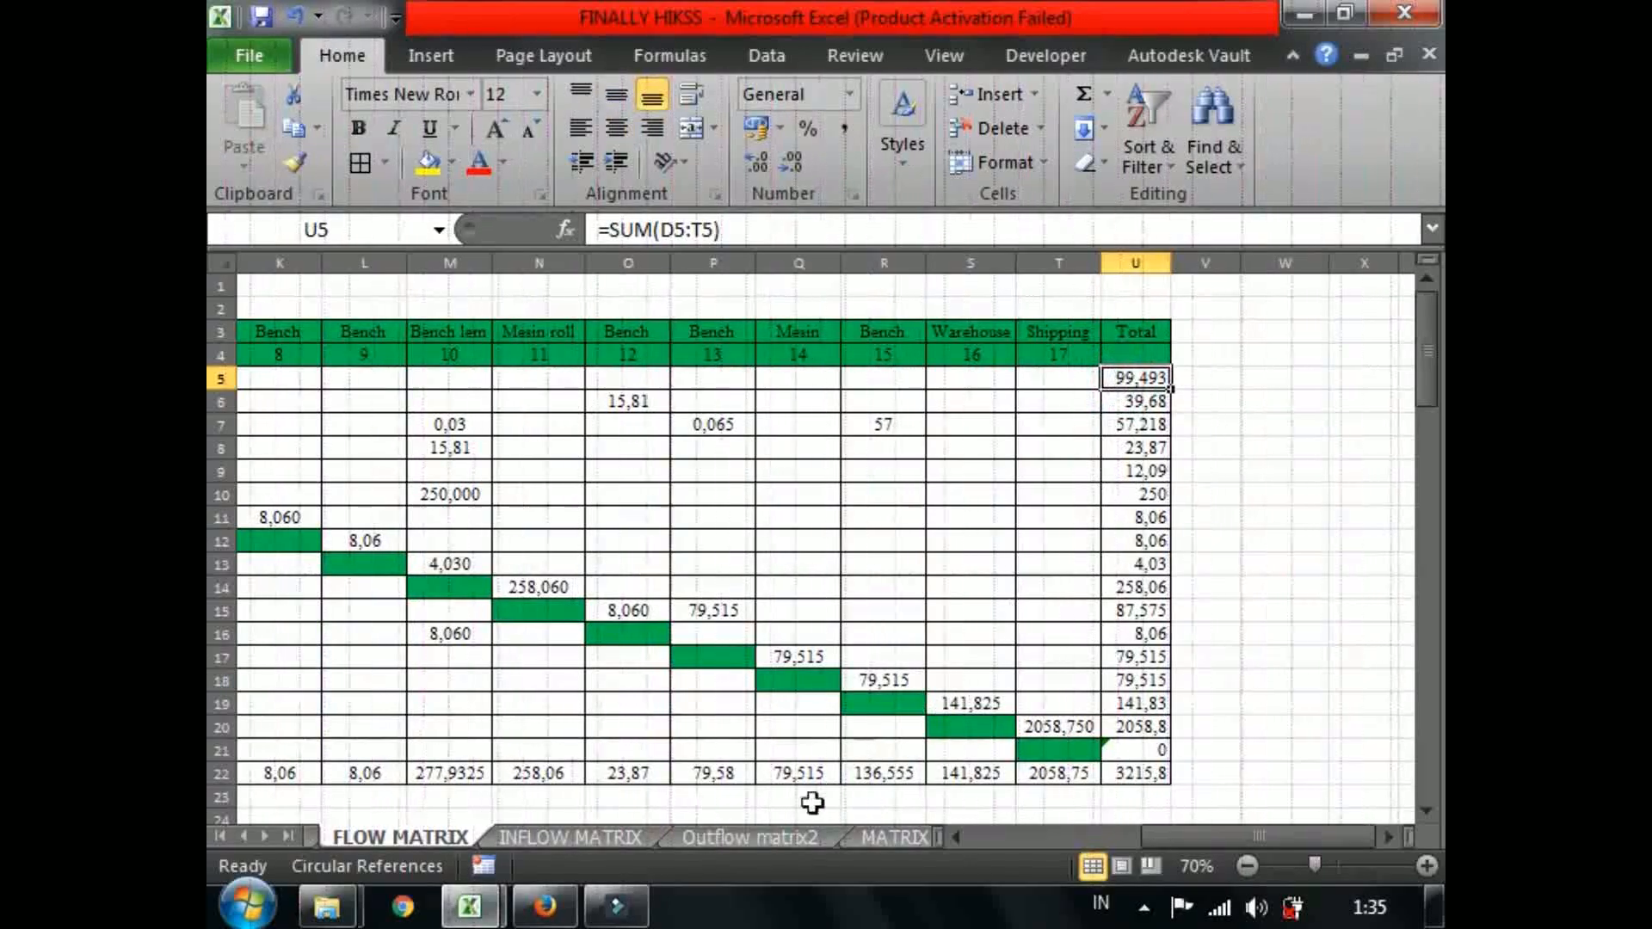
# Compare the Receiving to GBBU outflow once more with the Receiving row's total and GBBU flow in FLOW MATRIX.
pyautogui.click(744, 839)
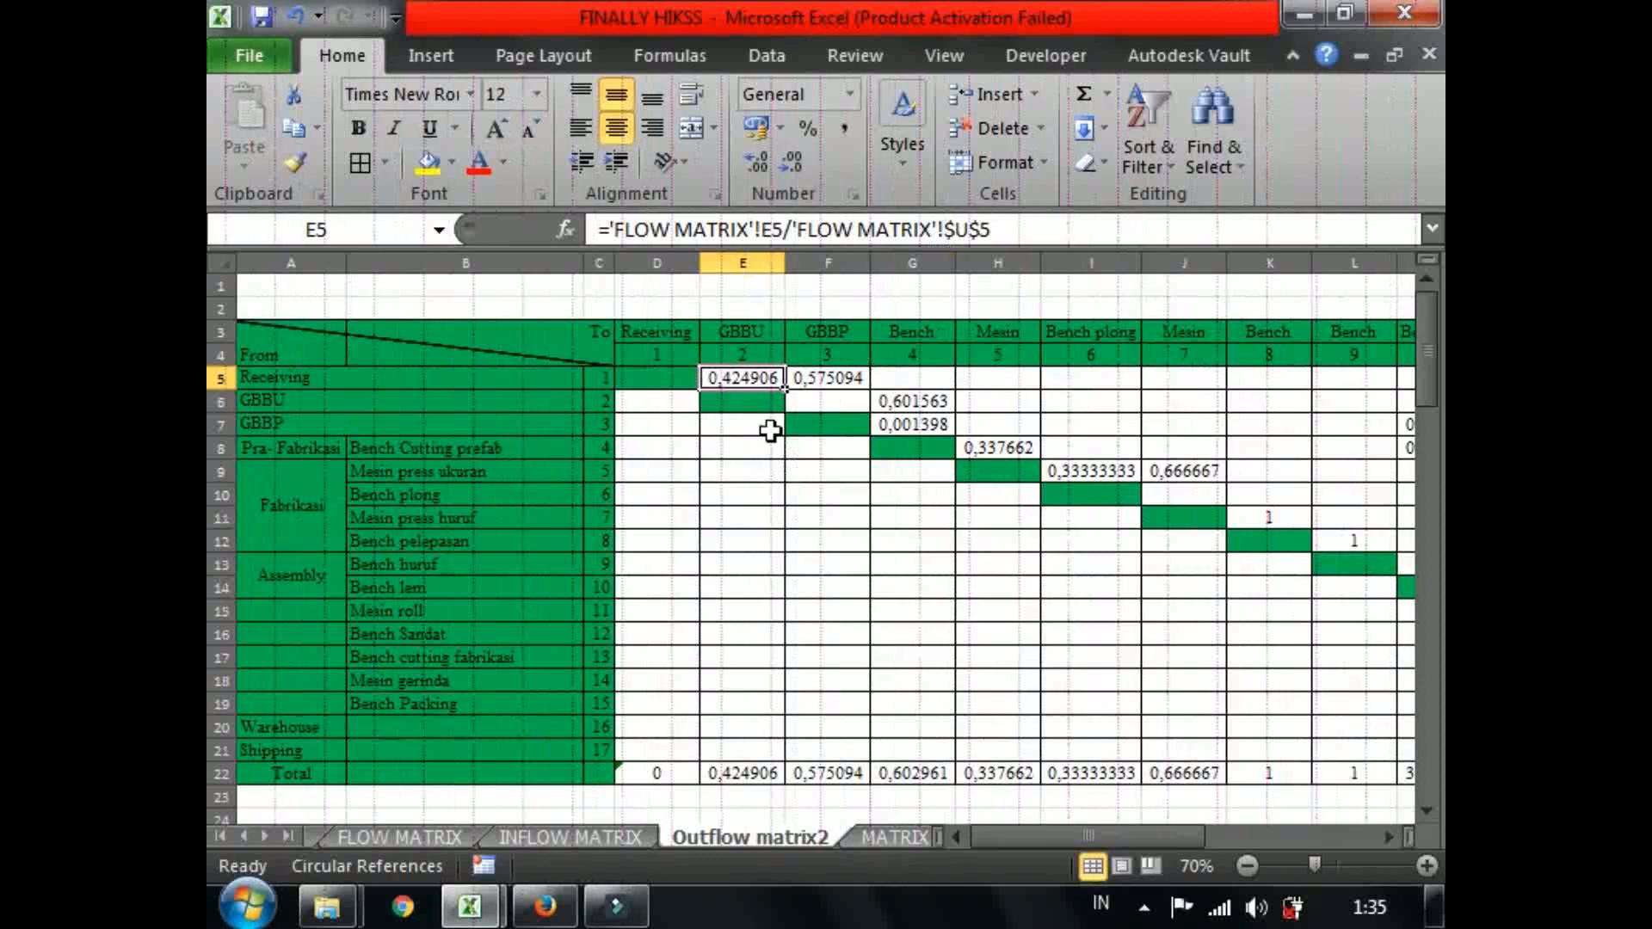
pyautogui.click(391, 837)
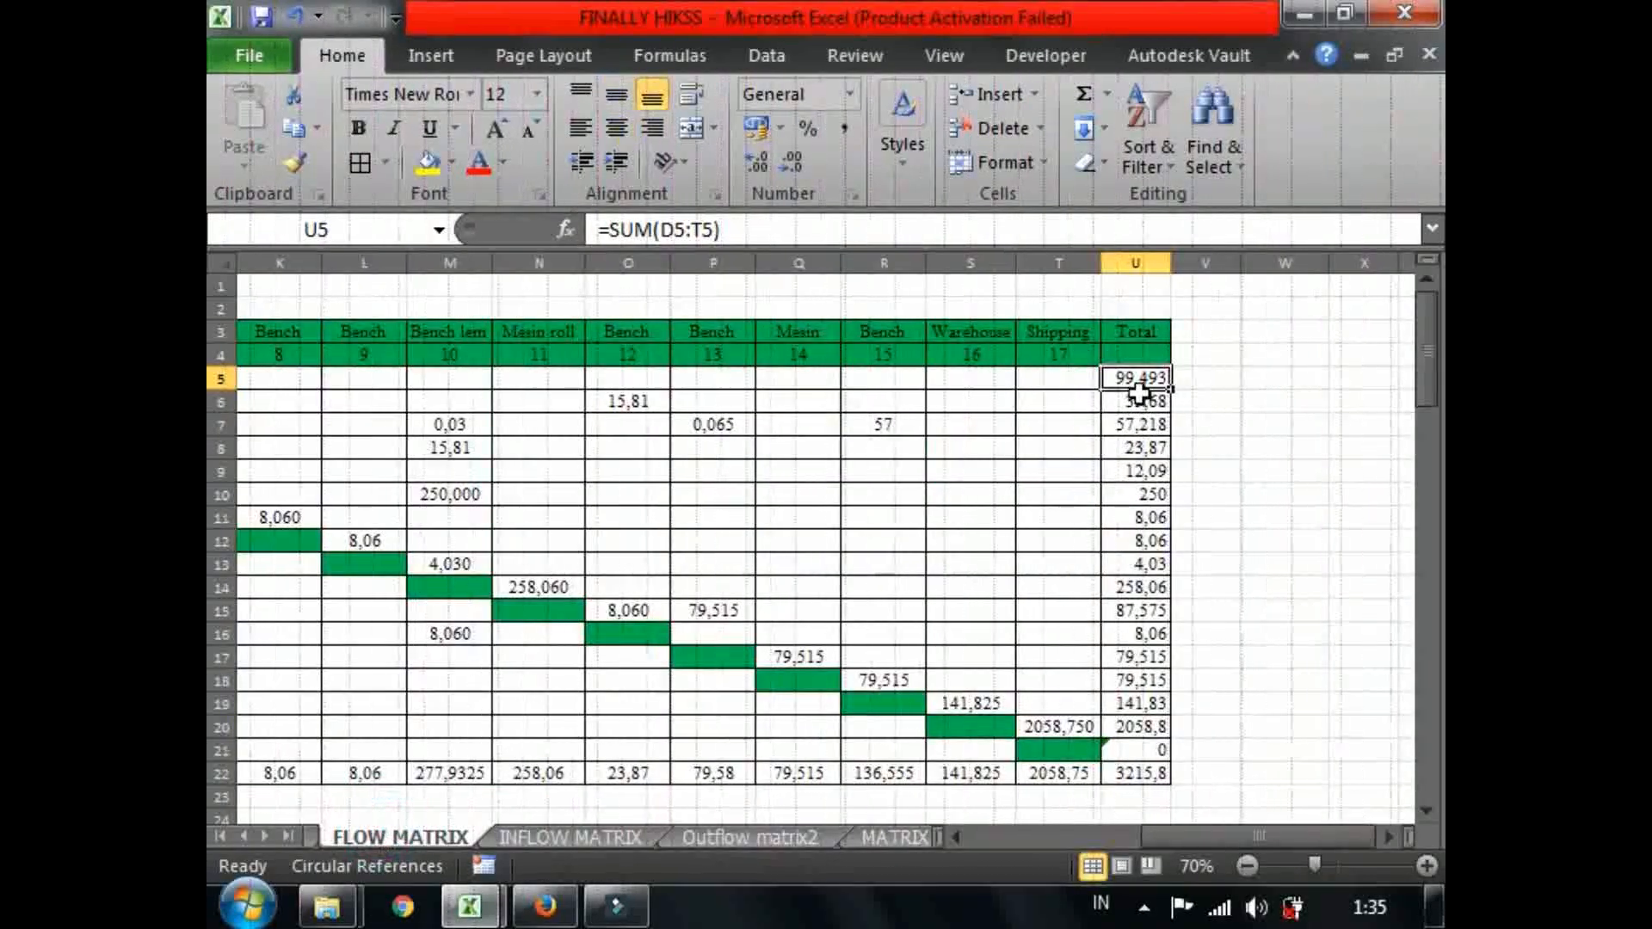
pyautogui.moveTo(1260, 835); pyautogui.dragTo(1132, 829)
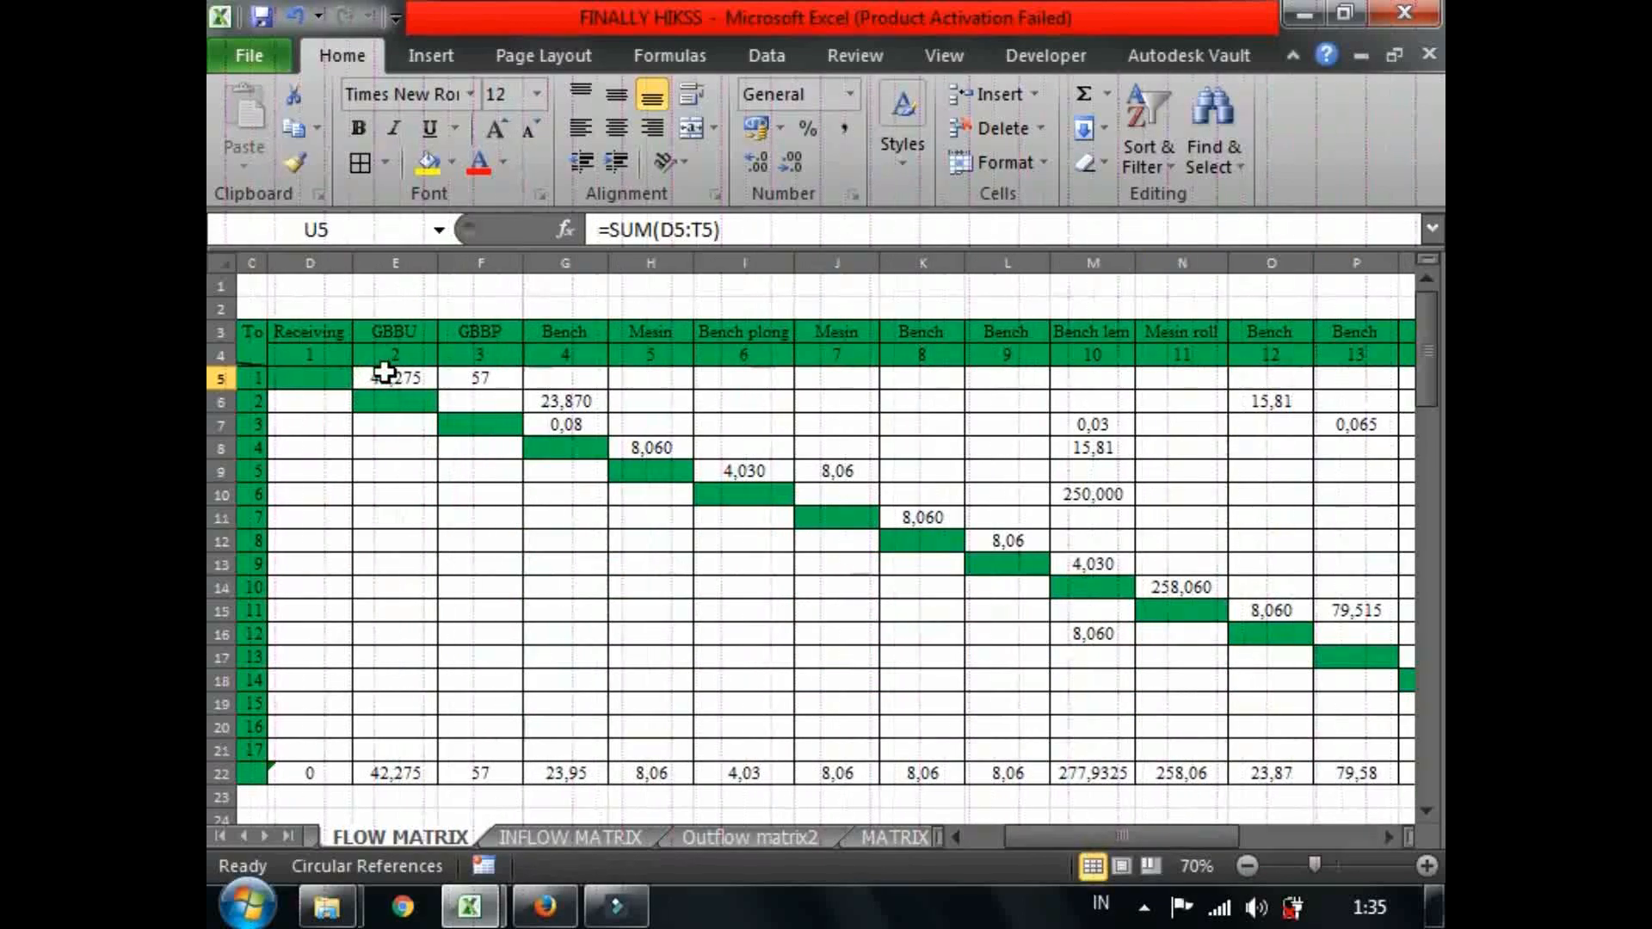
pyautogui.click(385, 375)
# Trace the Receiving to GBBP outflow back to its flow in FLOW MATRIX and show the INFLOW MATRIX for comparison.
pyautogui.click(750, 833)
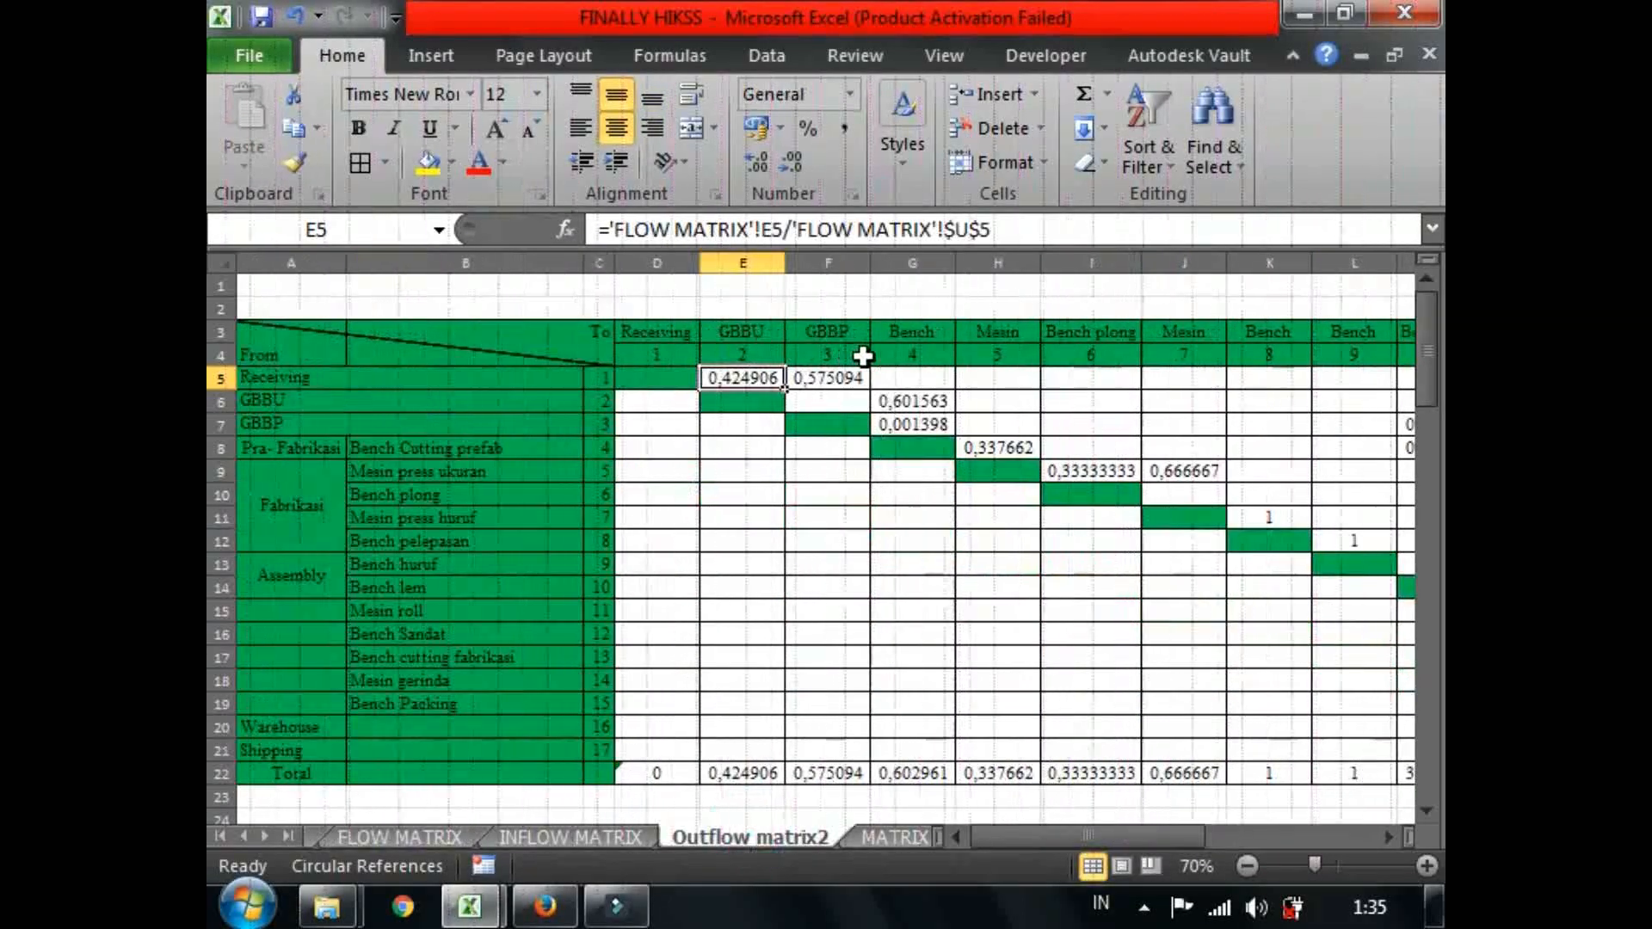
pyautogui.click(824, 384)
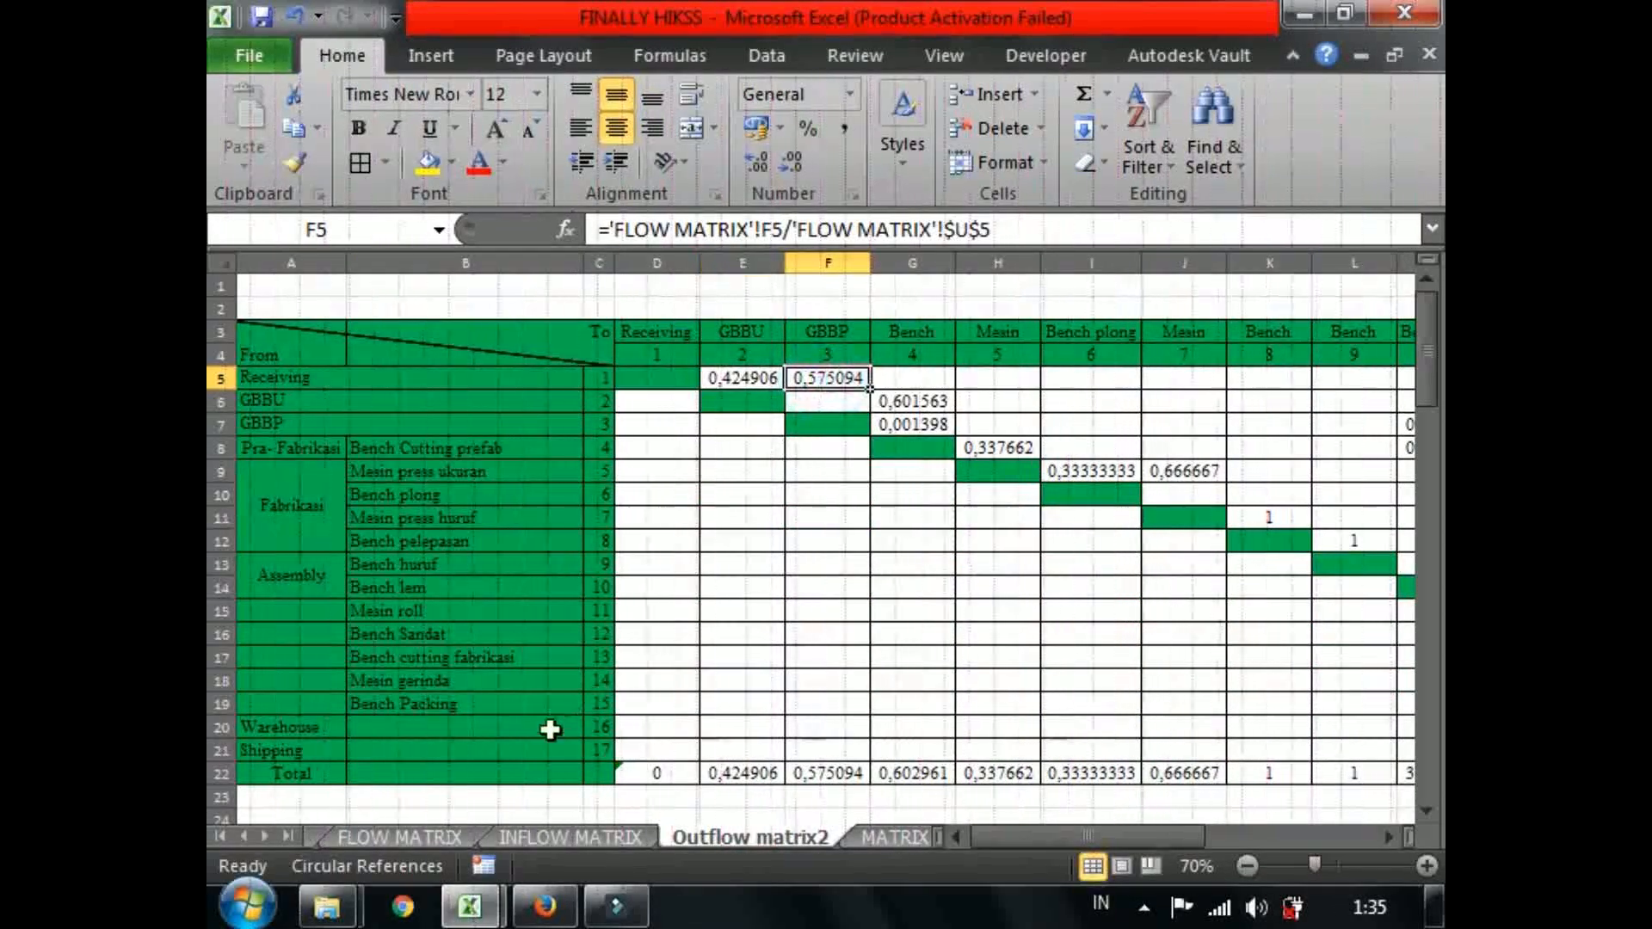
pyautogui.click(422, 839)
pyautogui.click(490, 372)
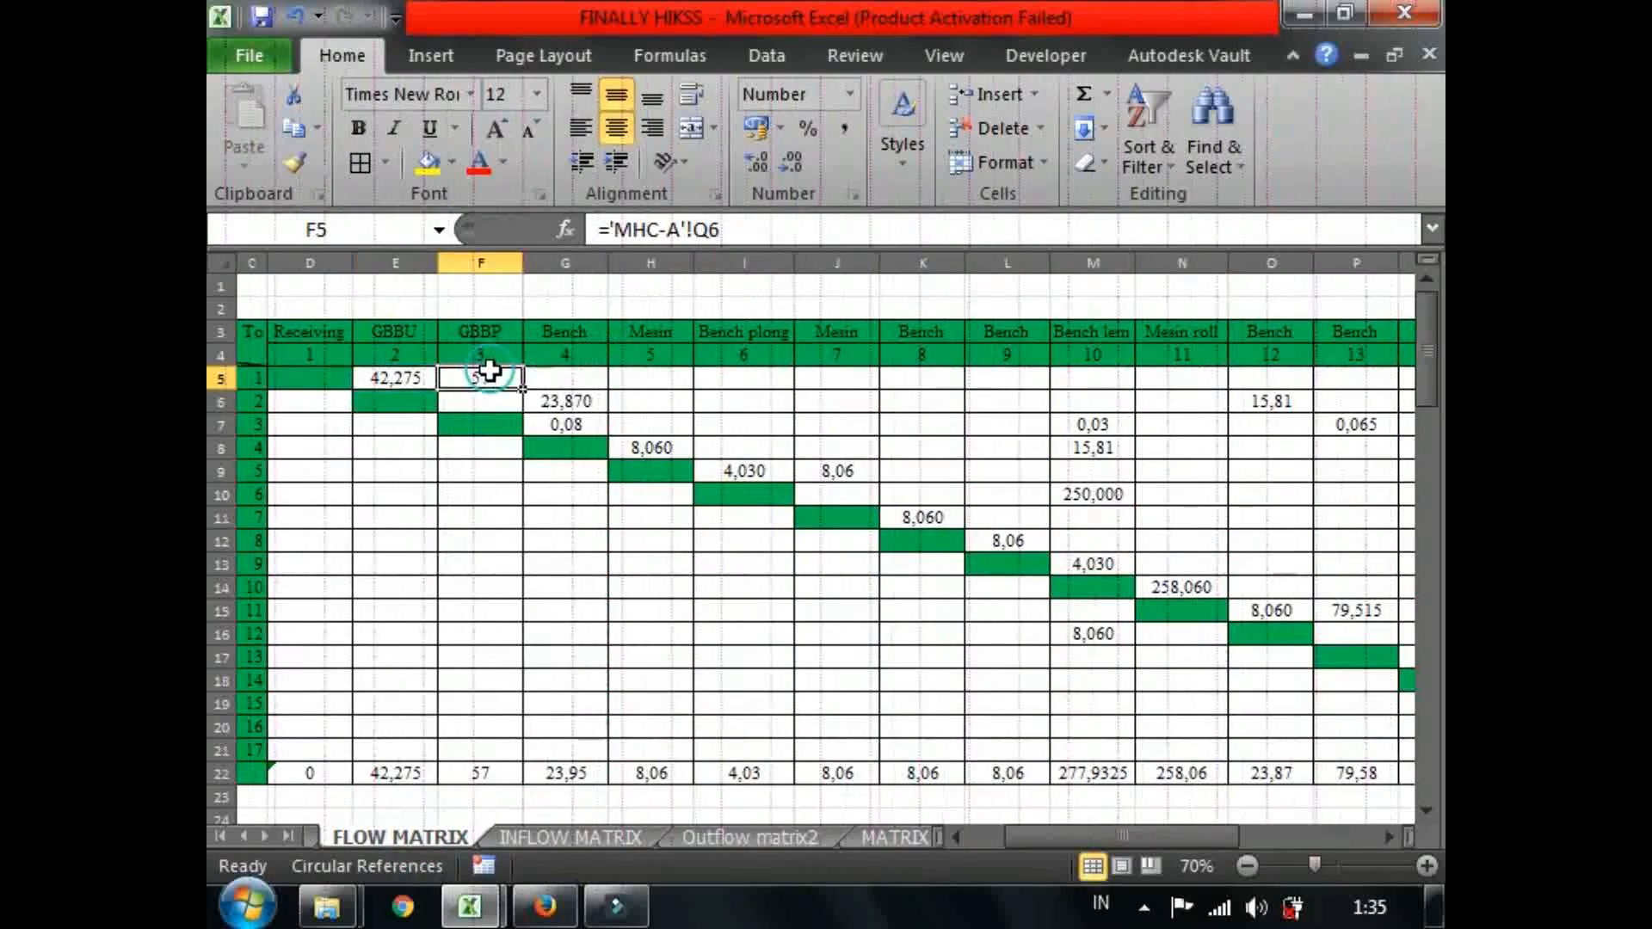
pyautogui.click(552, 843)
pyautogui.click(752, 833)
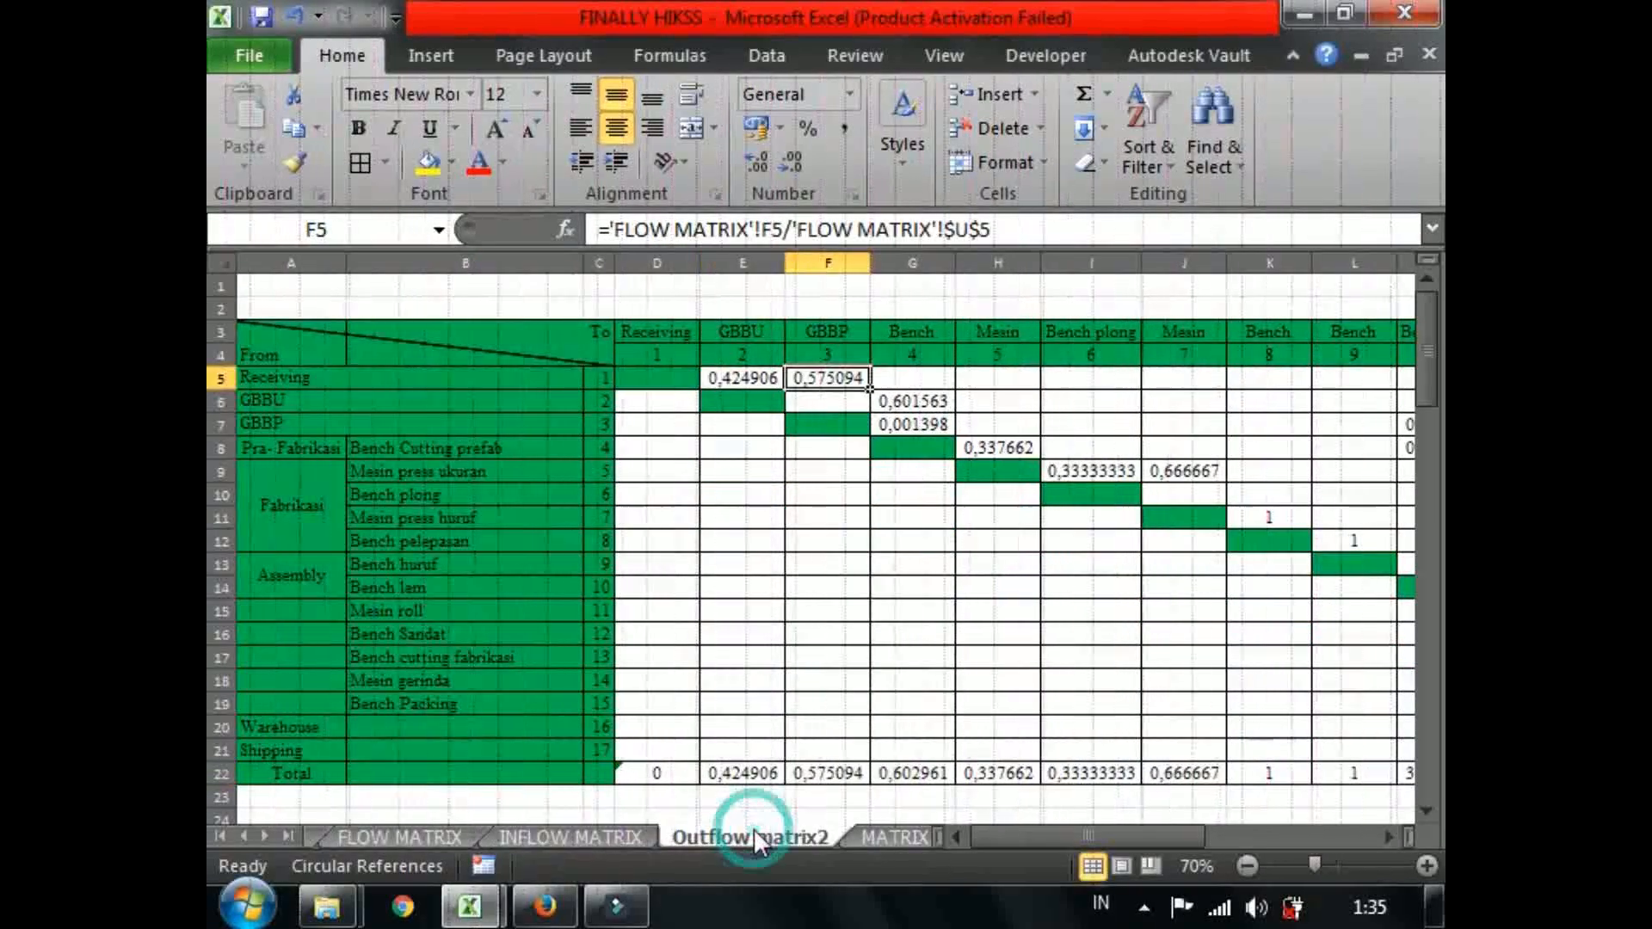
pyautogui.click(572, 833)
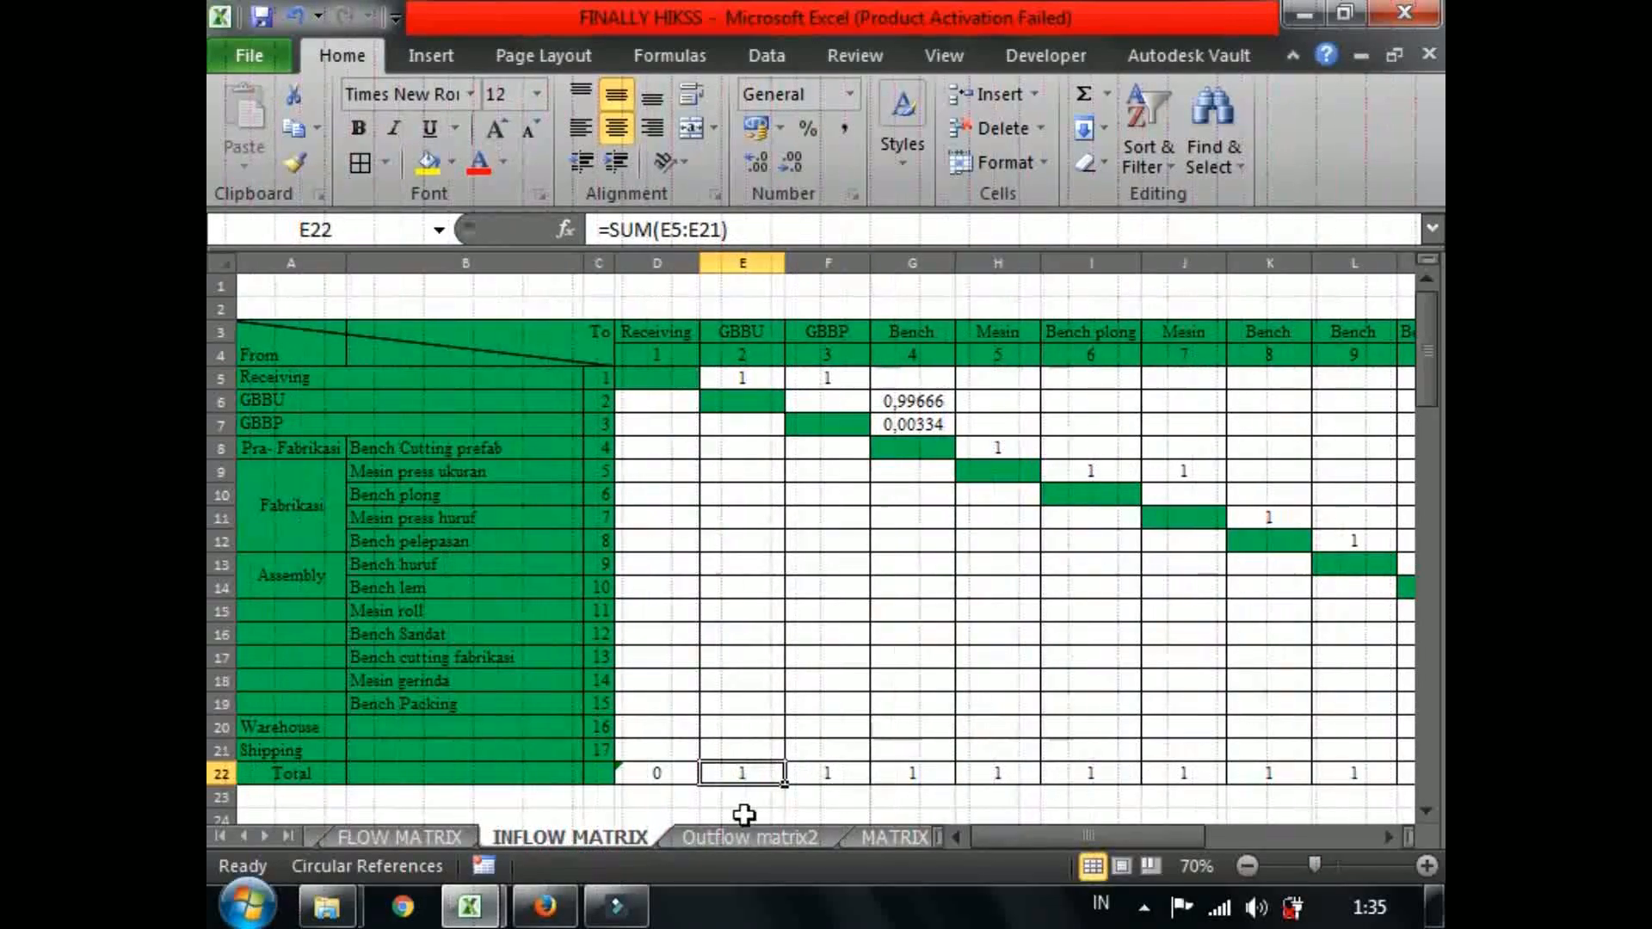
# Show the MATRIX PRIORITY sheet at 70% zoom.
pyautogui.click(879, 843)
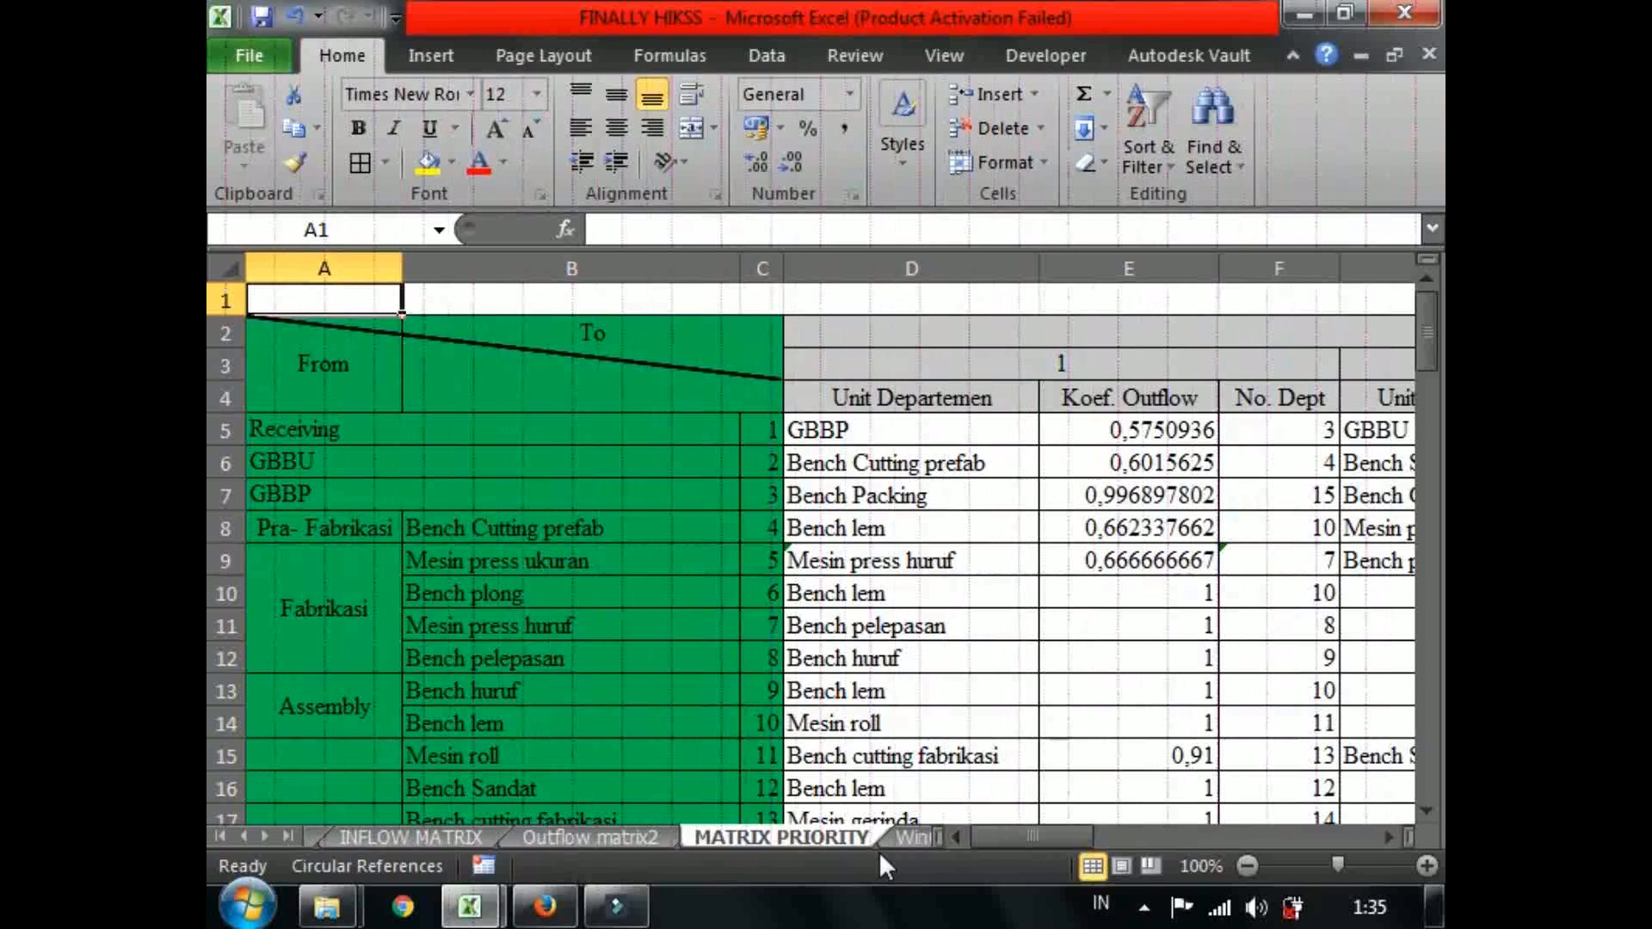
pyautogui.click(1247, 865)
pyautogui.click(1246, 865)
pyautogui.click(1246, 865)
pyautogui.click(1247, 866)
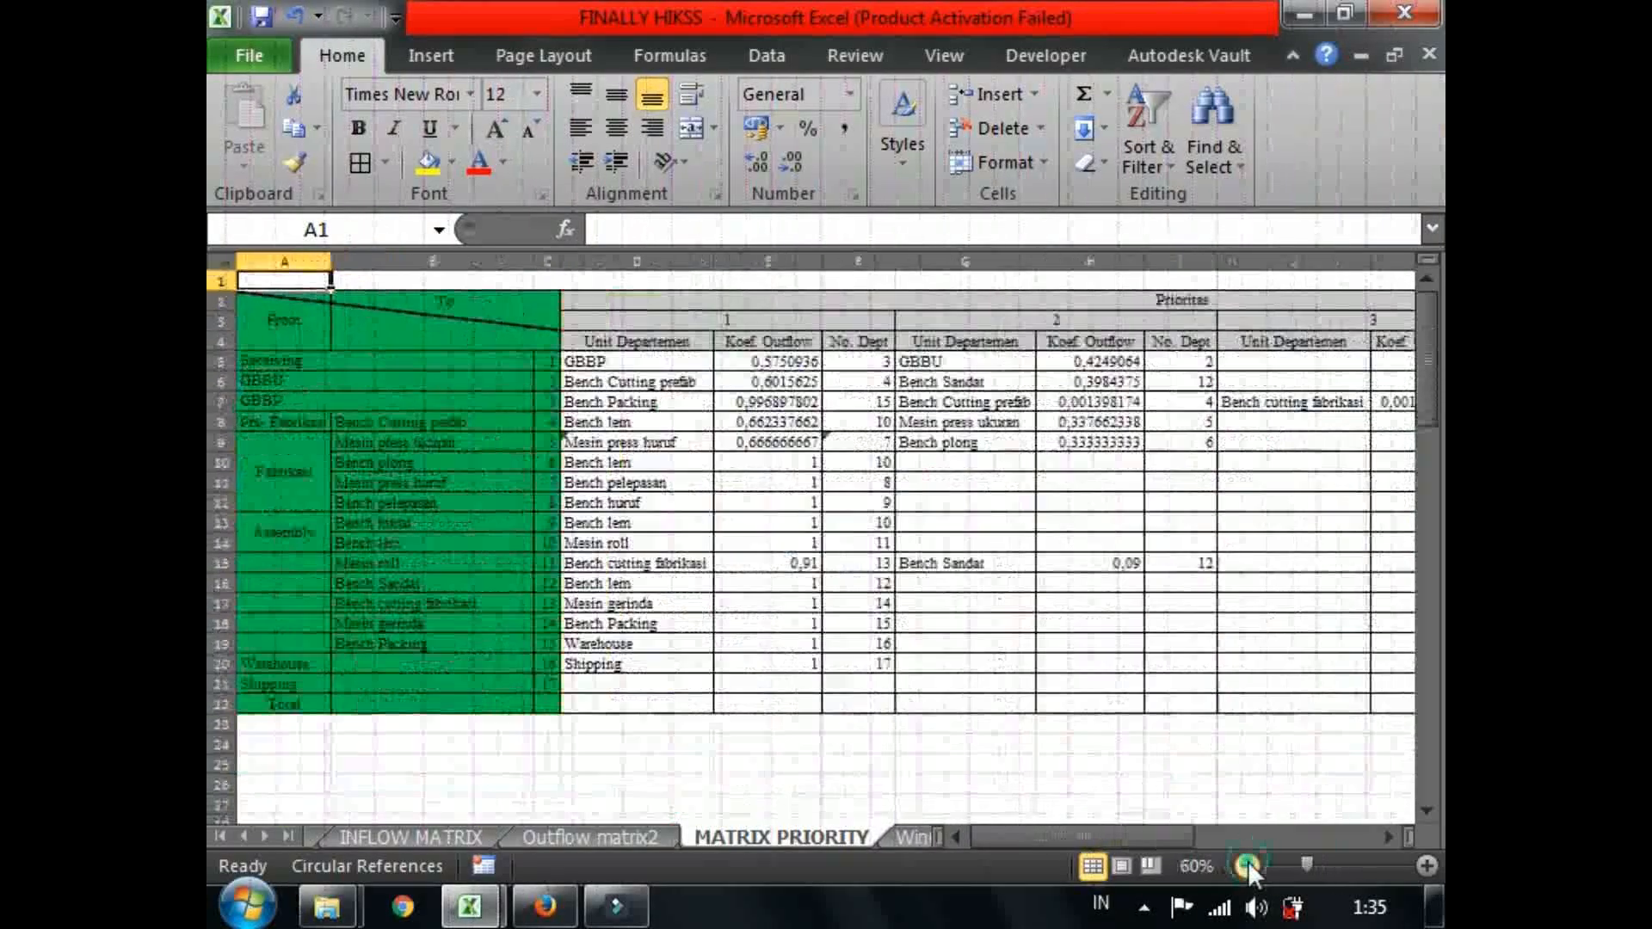
pyautogui.click(1426, 865)
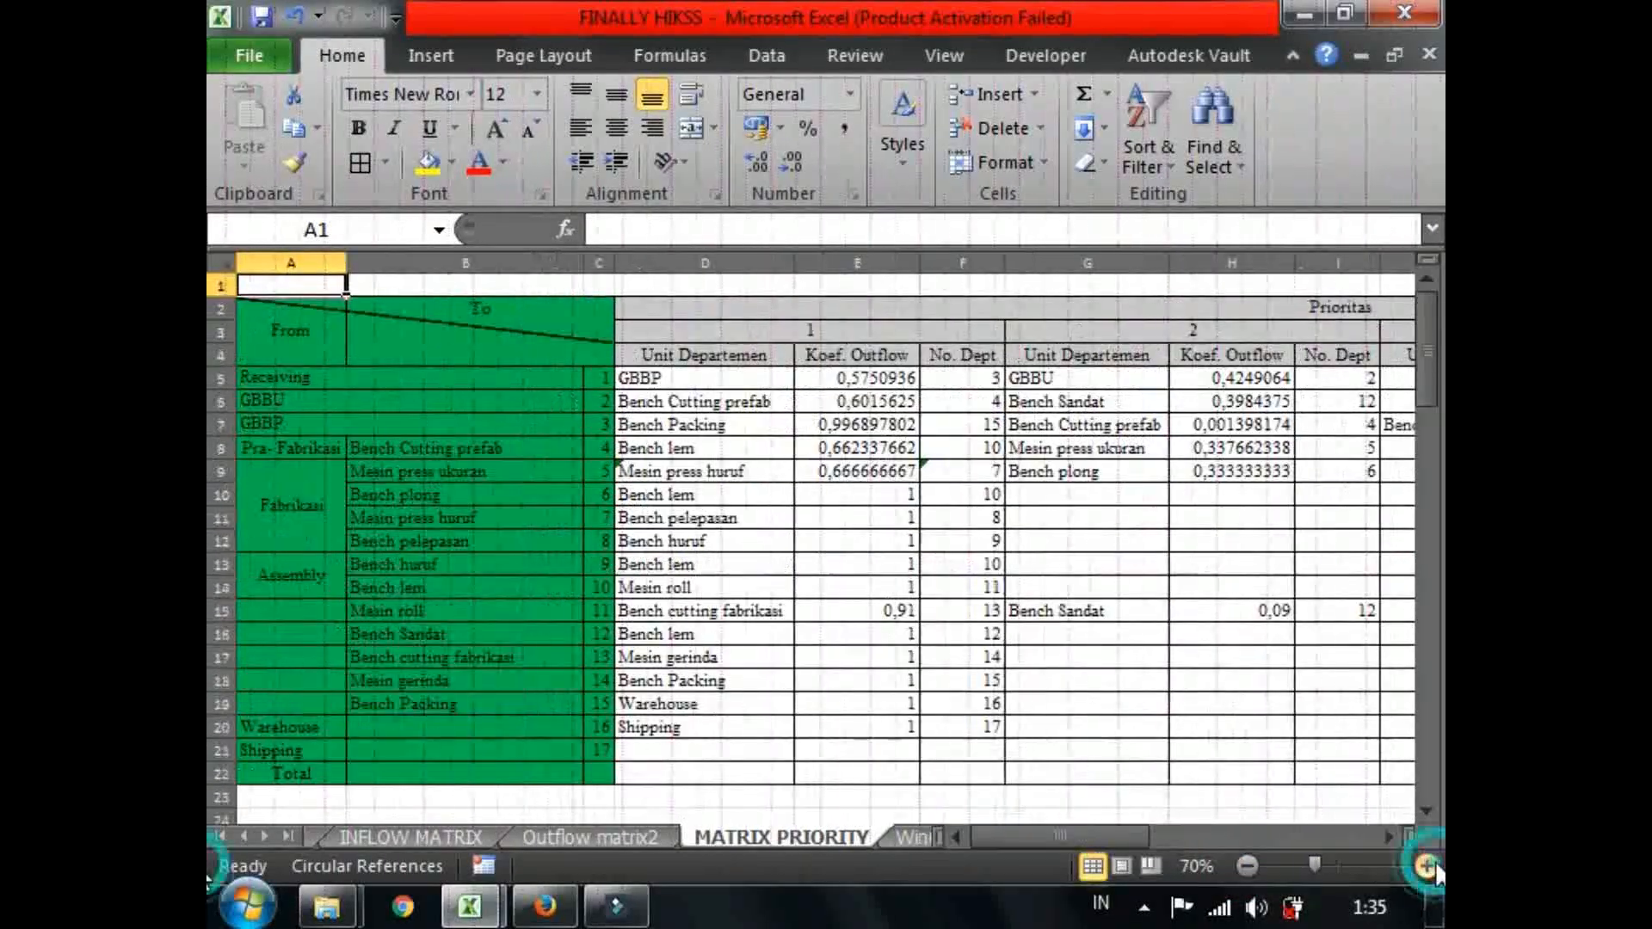
# Glance at the WinQSB and Cost Matrix sheets and return to MATRIX PRIORITY.
pyautogui.click(892, 839)
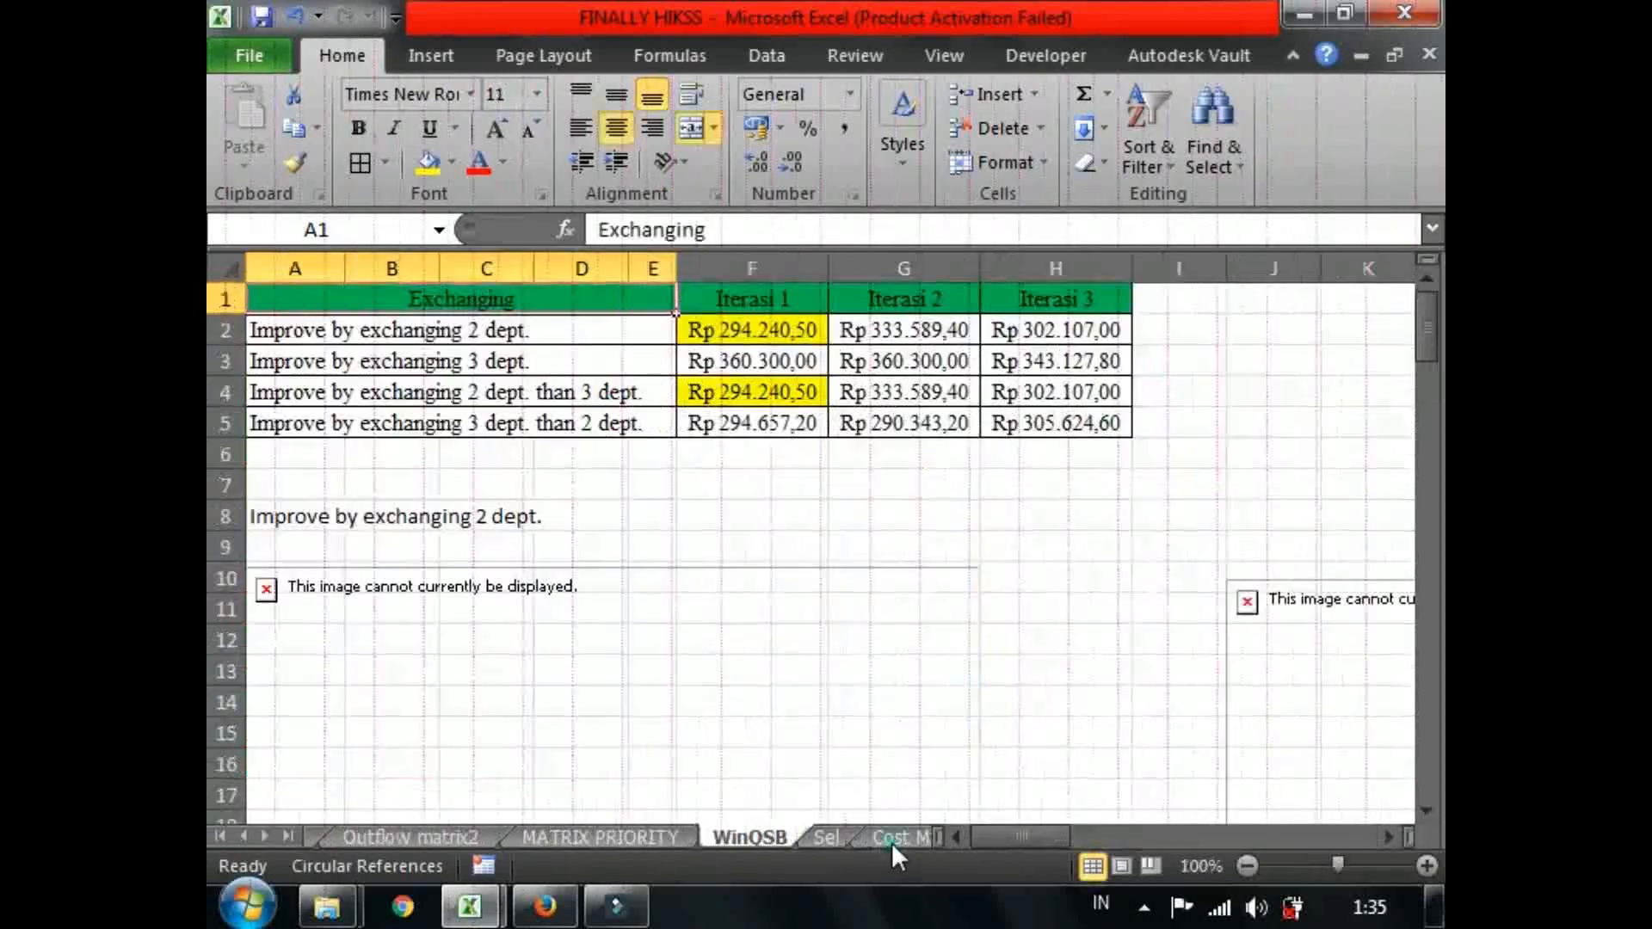
pyautogui.click(602, 835)
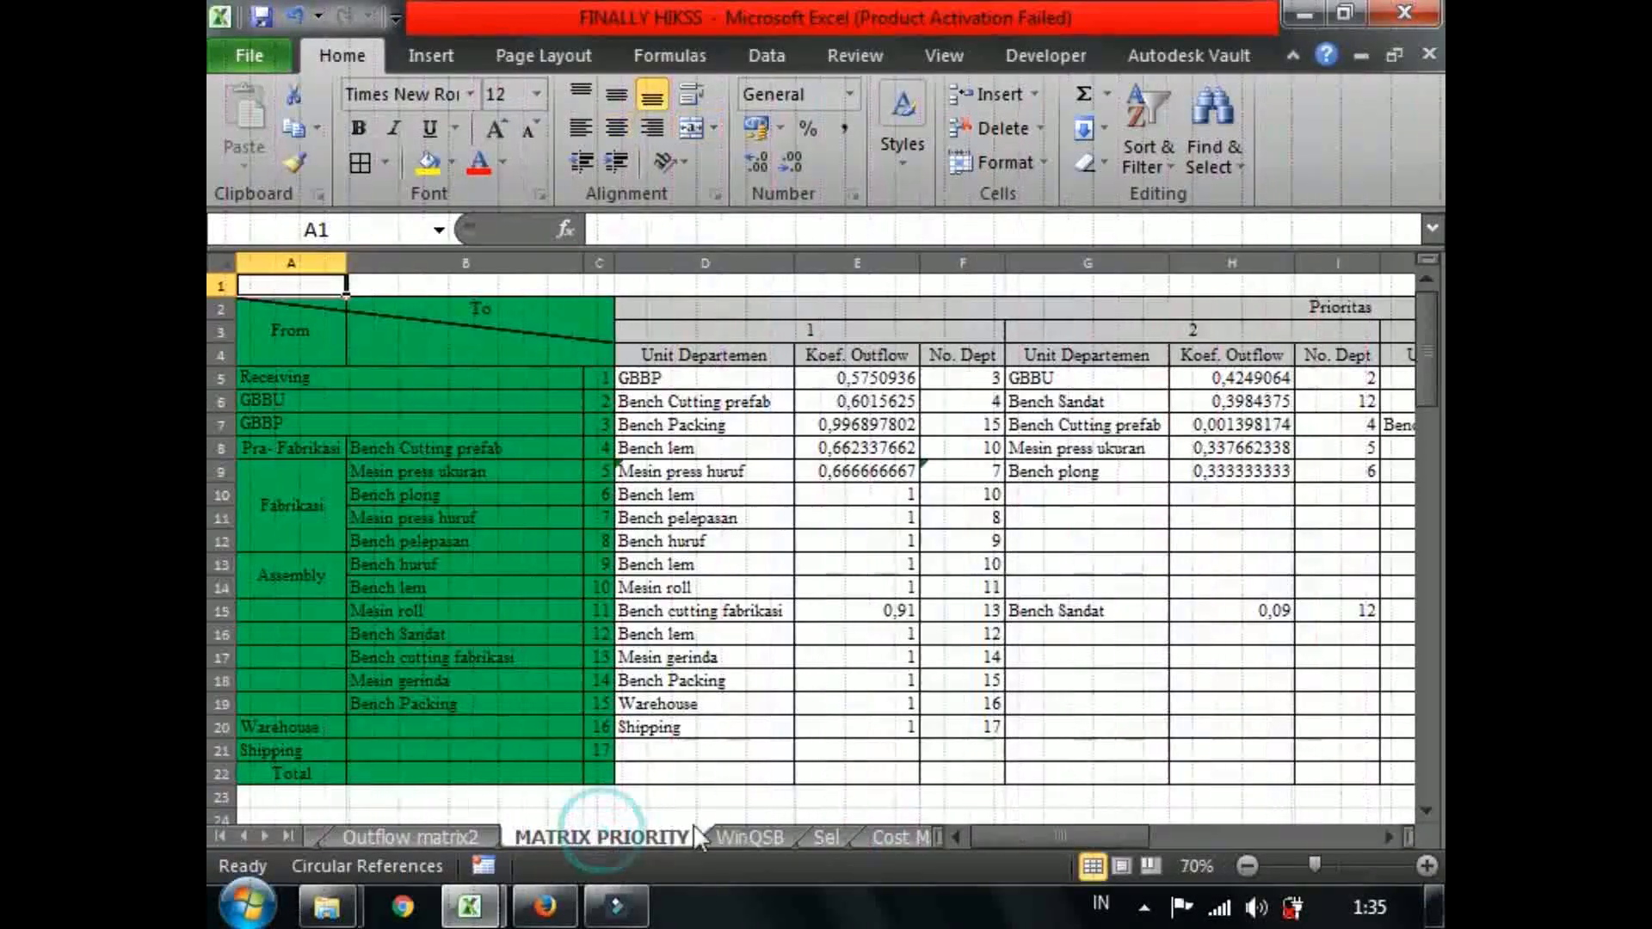
pyautogui.click(890, 836)
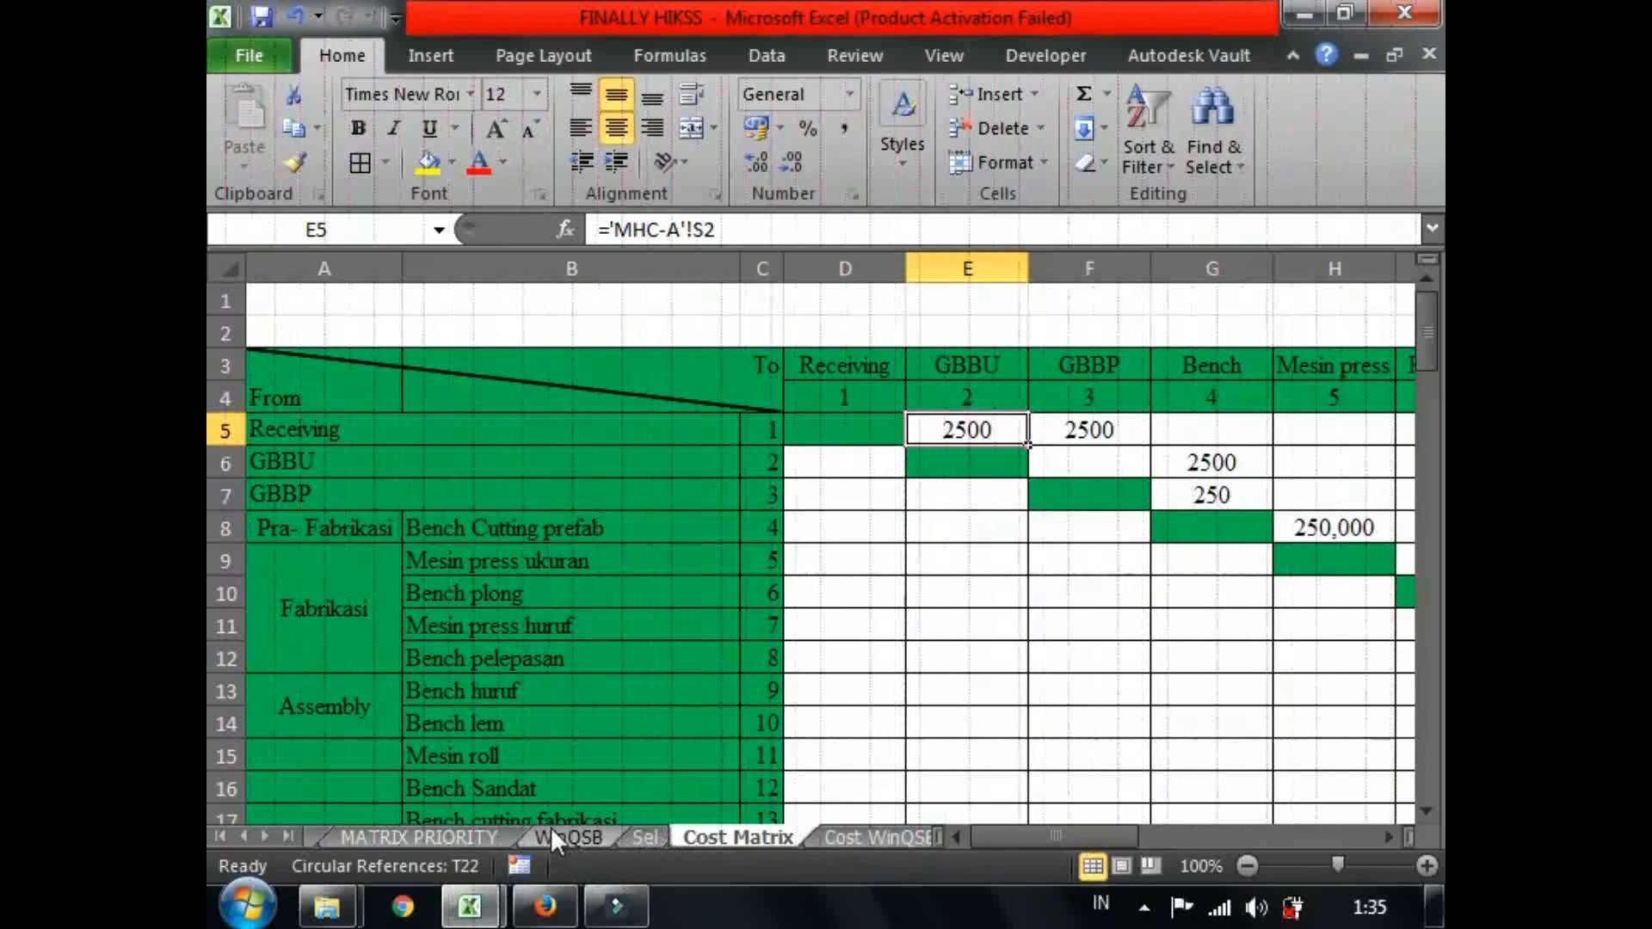
pyautogui.click(477, 839)
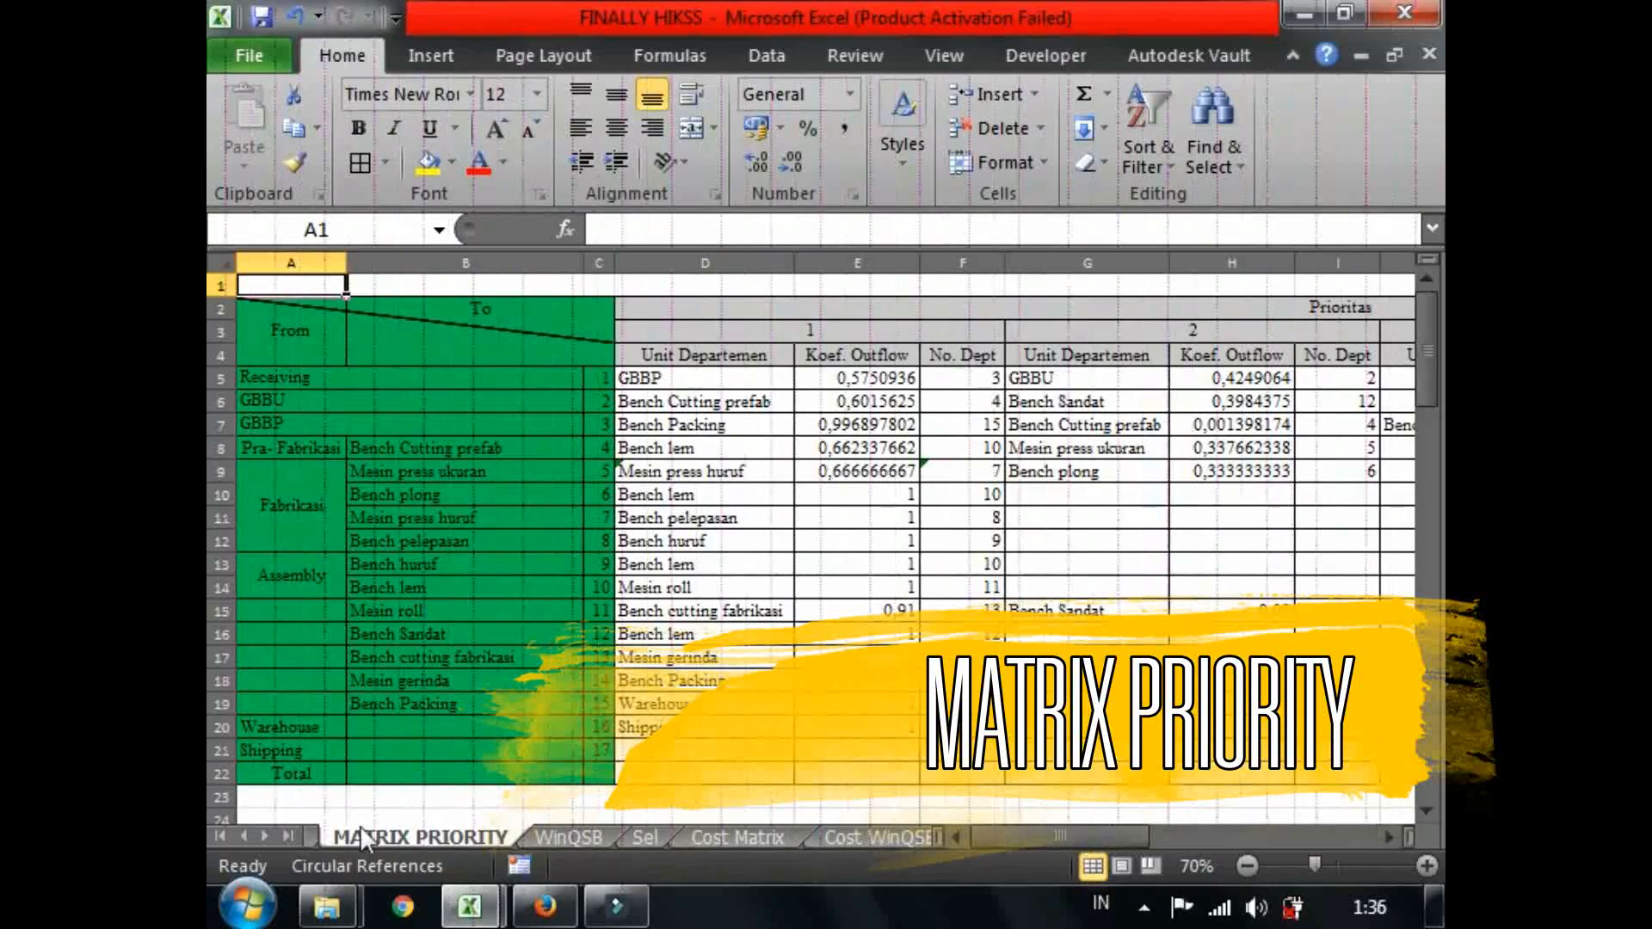
# Trace the GBBU row's priority 1 outflow coefficient in MATRIX PRIORITY back to the GBBU row of Outflow matrix2.
pyautogui.click(247, 833)
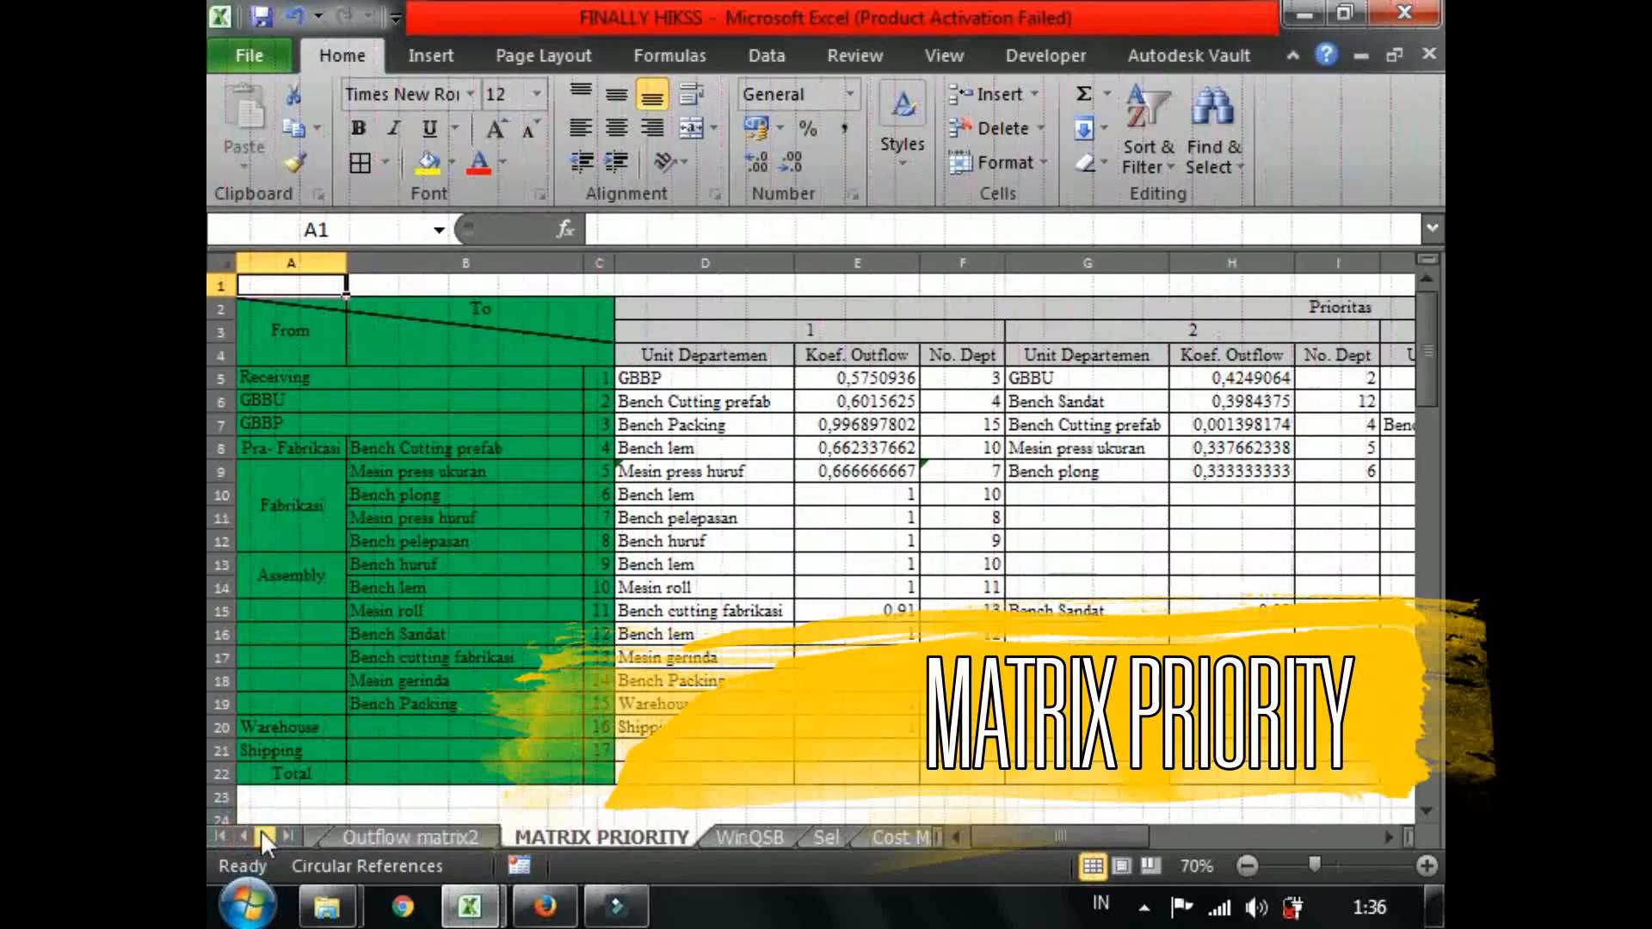
pyautogui.click(850, 409)
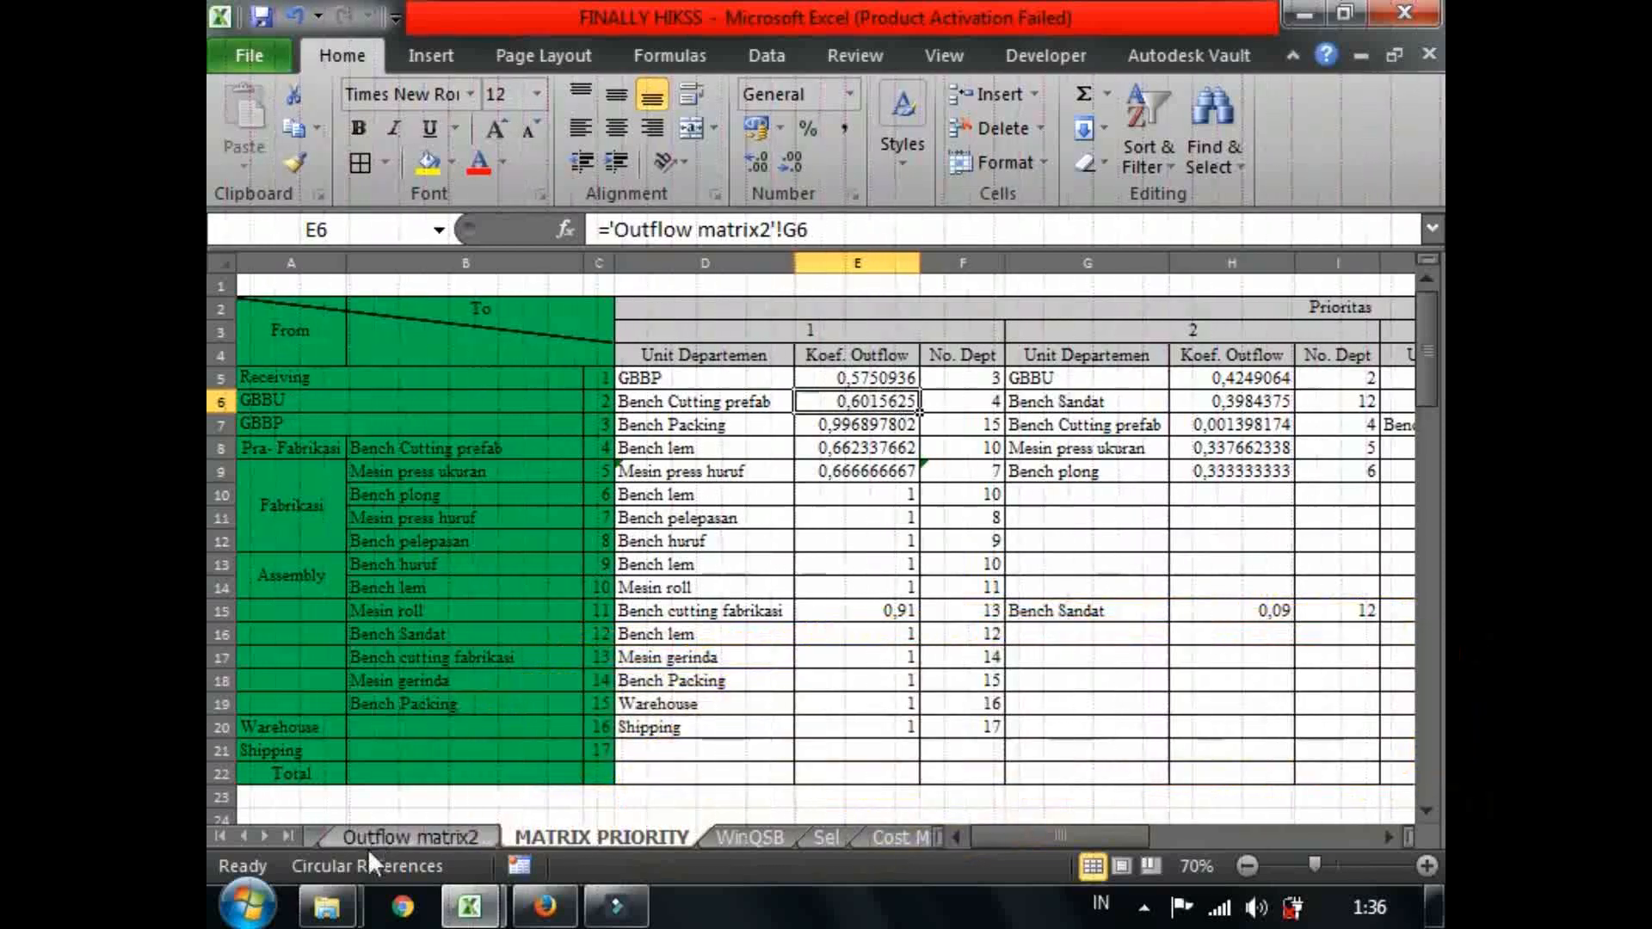
pyautogui.click(388, 838)
pyautogui.click(822, 399)
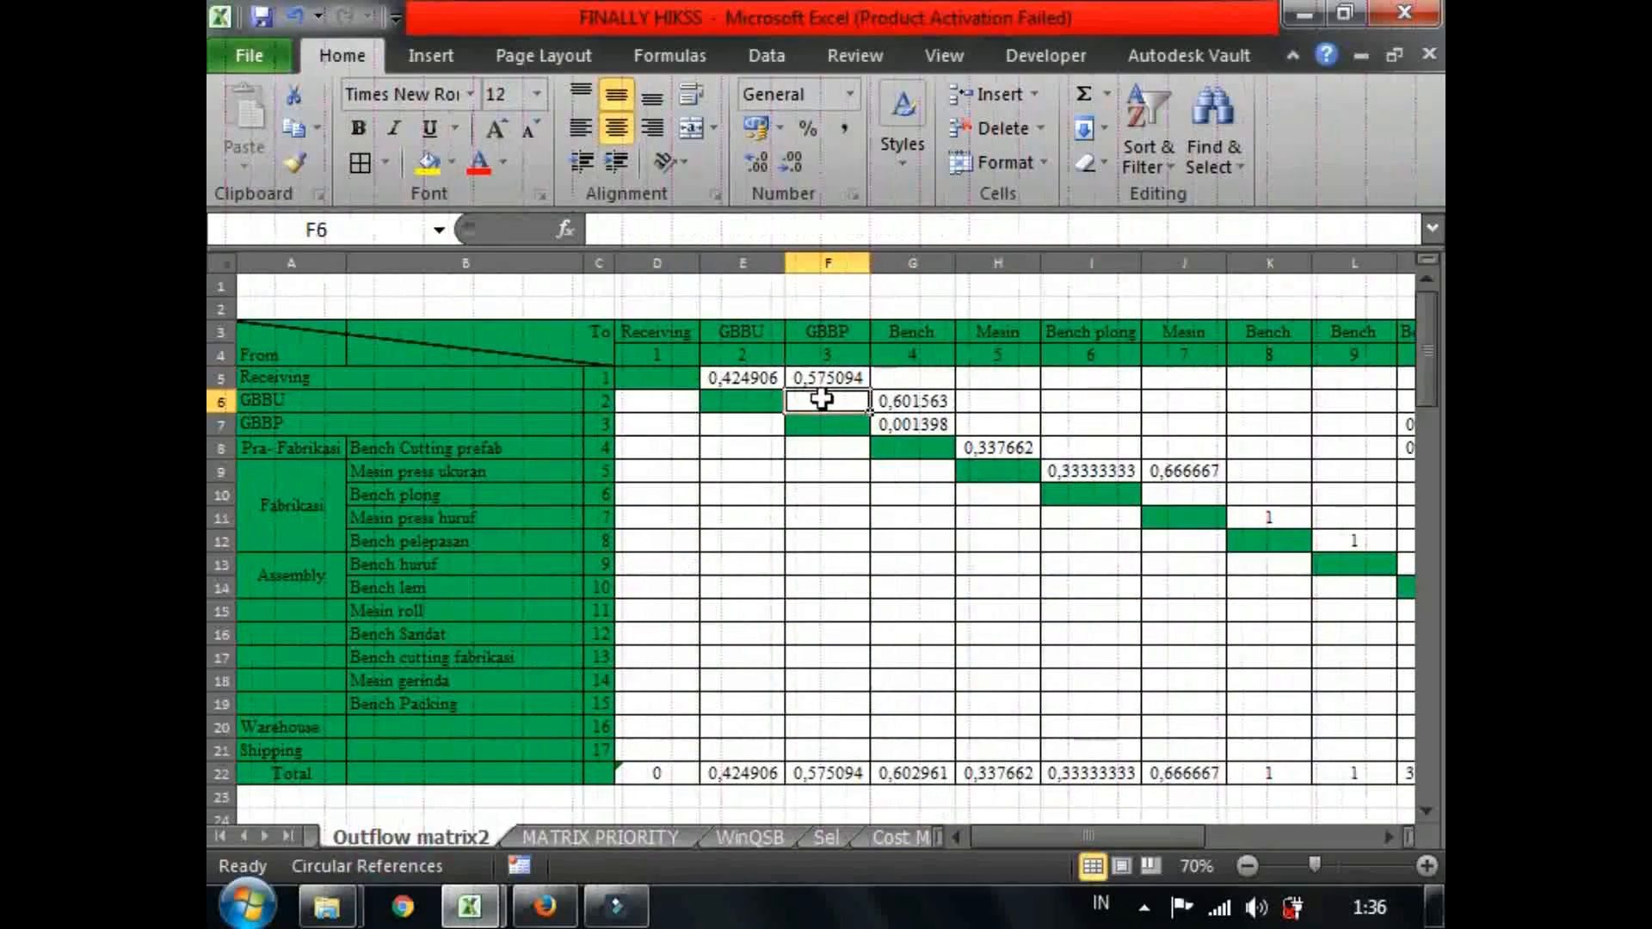
pyautogui.click(561, 839)
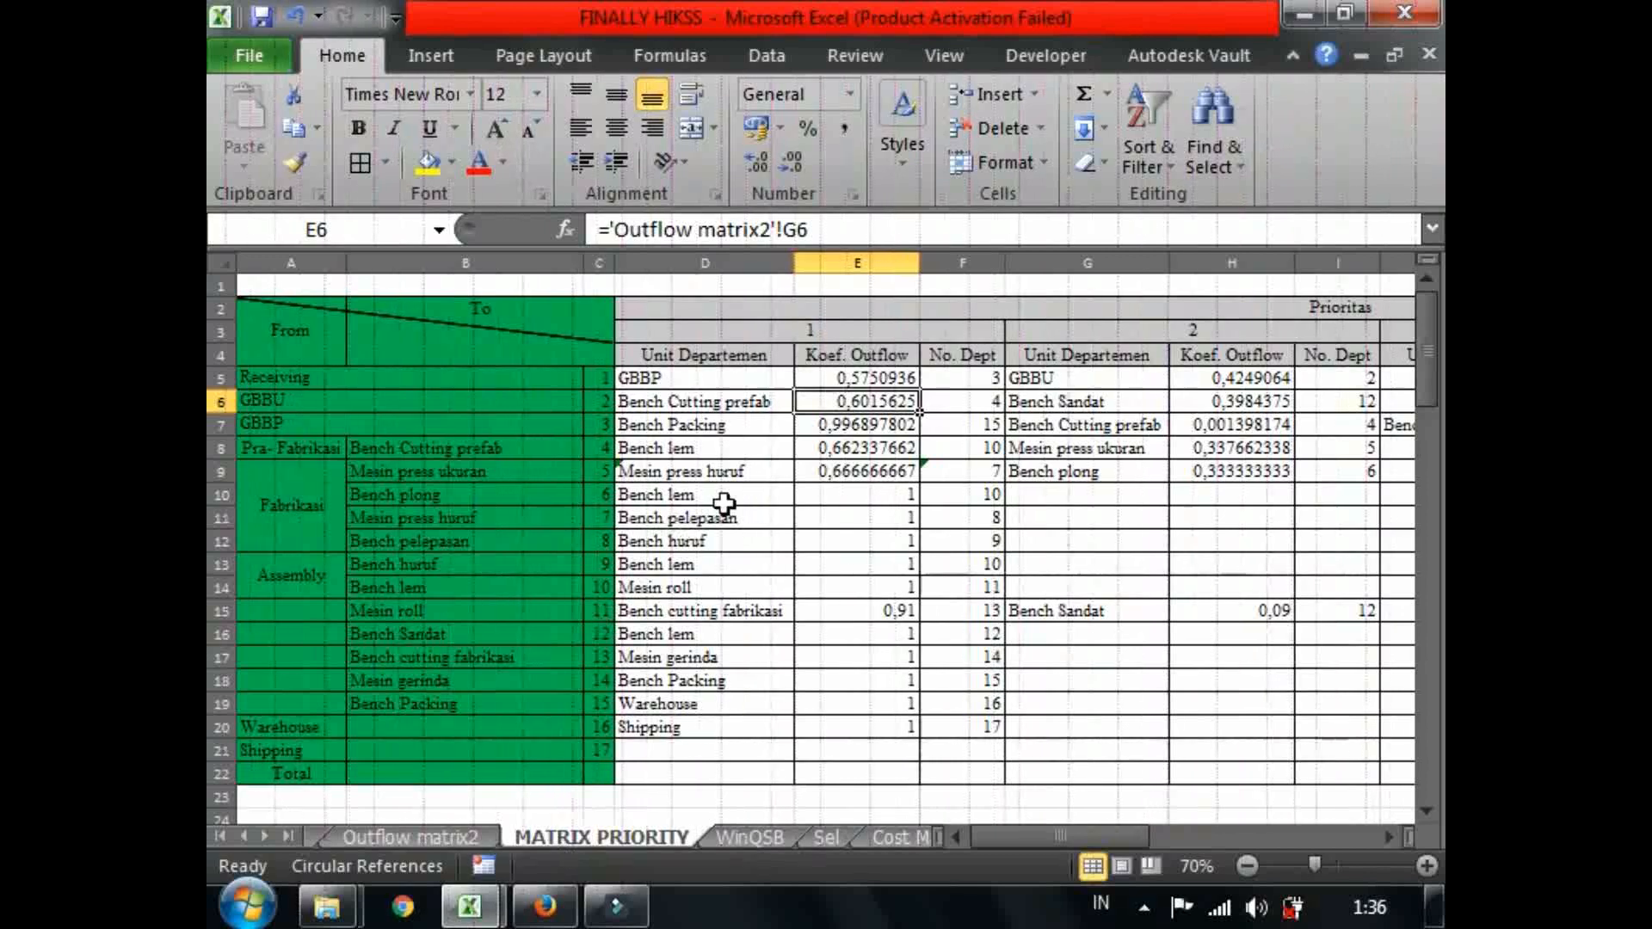
# Match the Receiving and GBBU rows of MATRIX PRIORITY with the same rows in Outflow matrix2.
pyautogui.click(426, 379)
pyautogui.click(426, 404)
pyautogui.click(447, 372)
pyautogui.click(376, 829)
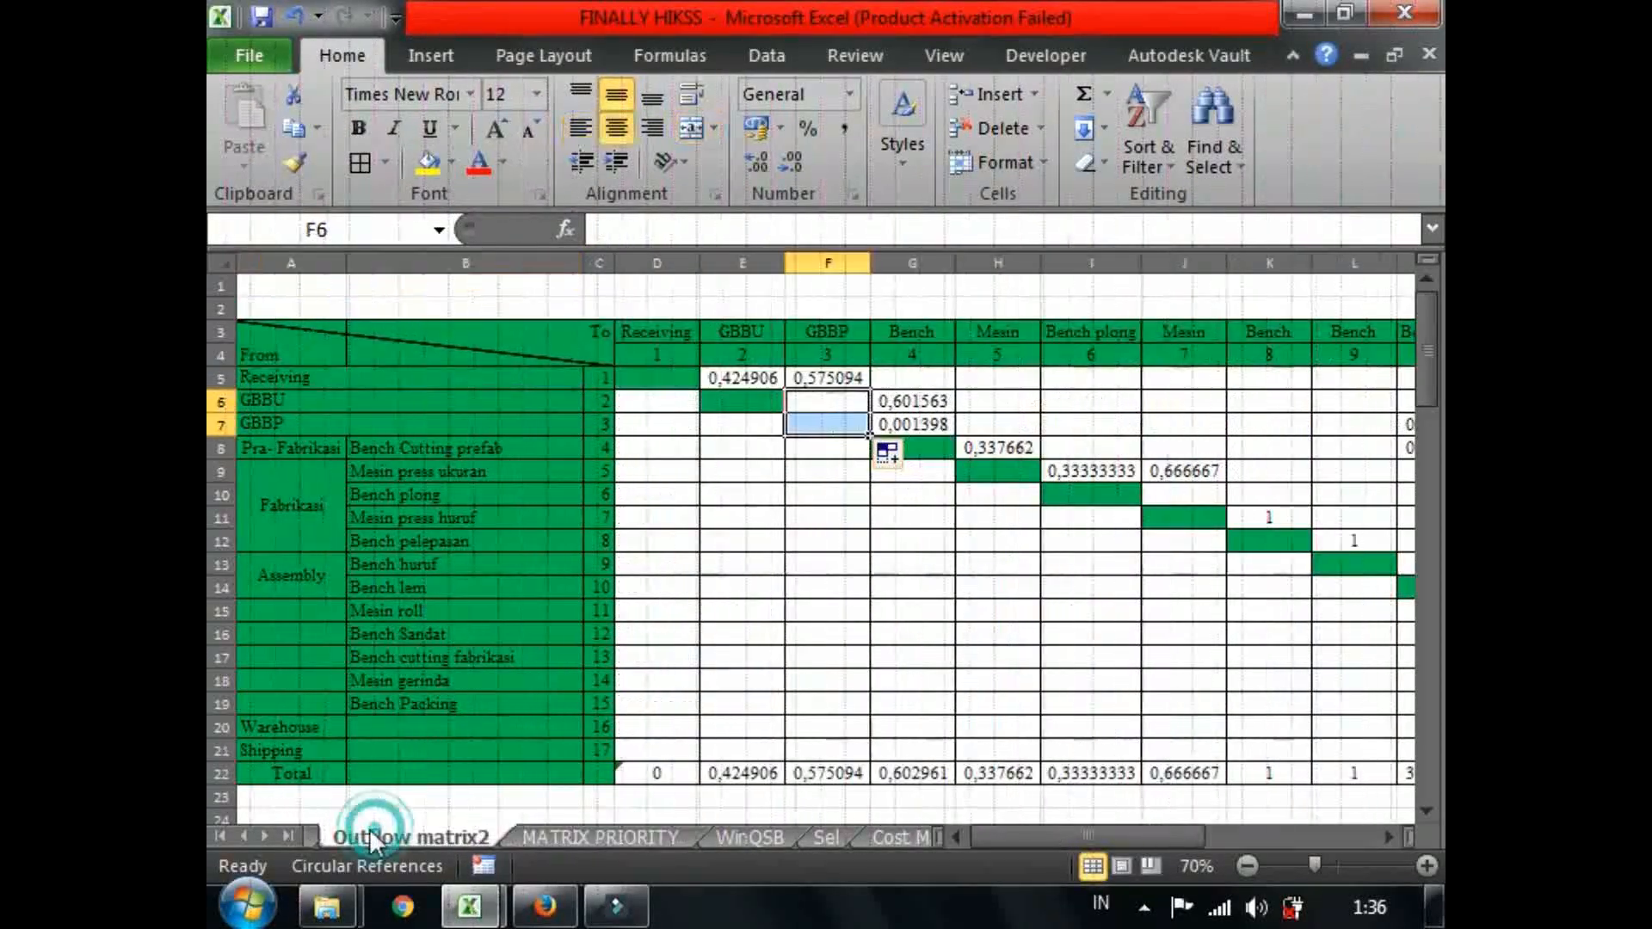
pyautogui.click(436, 397)
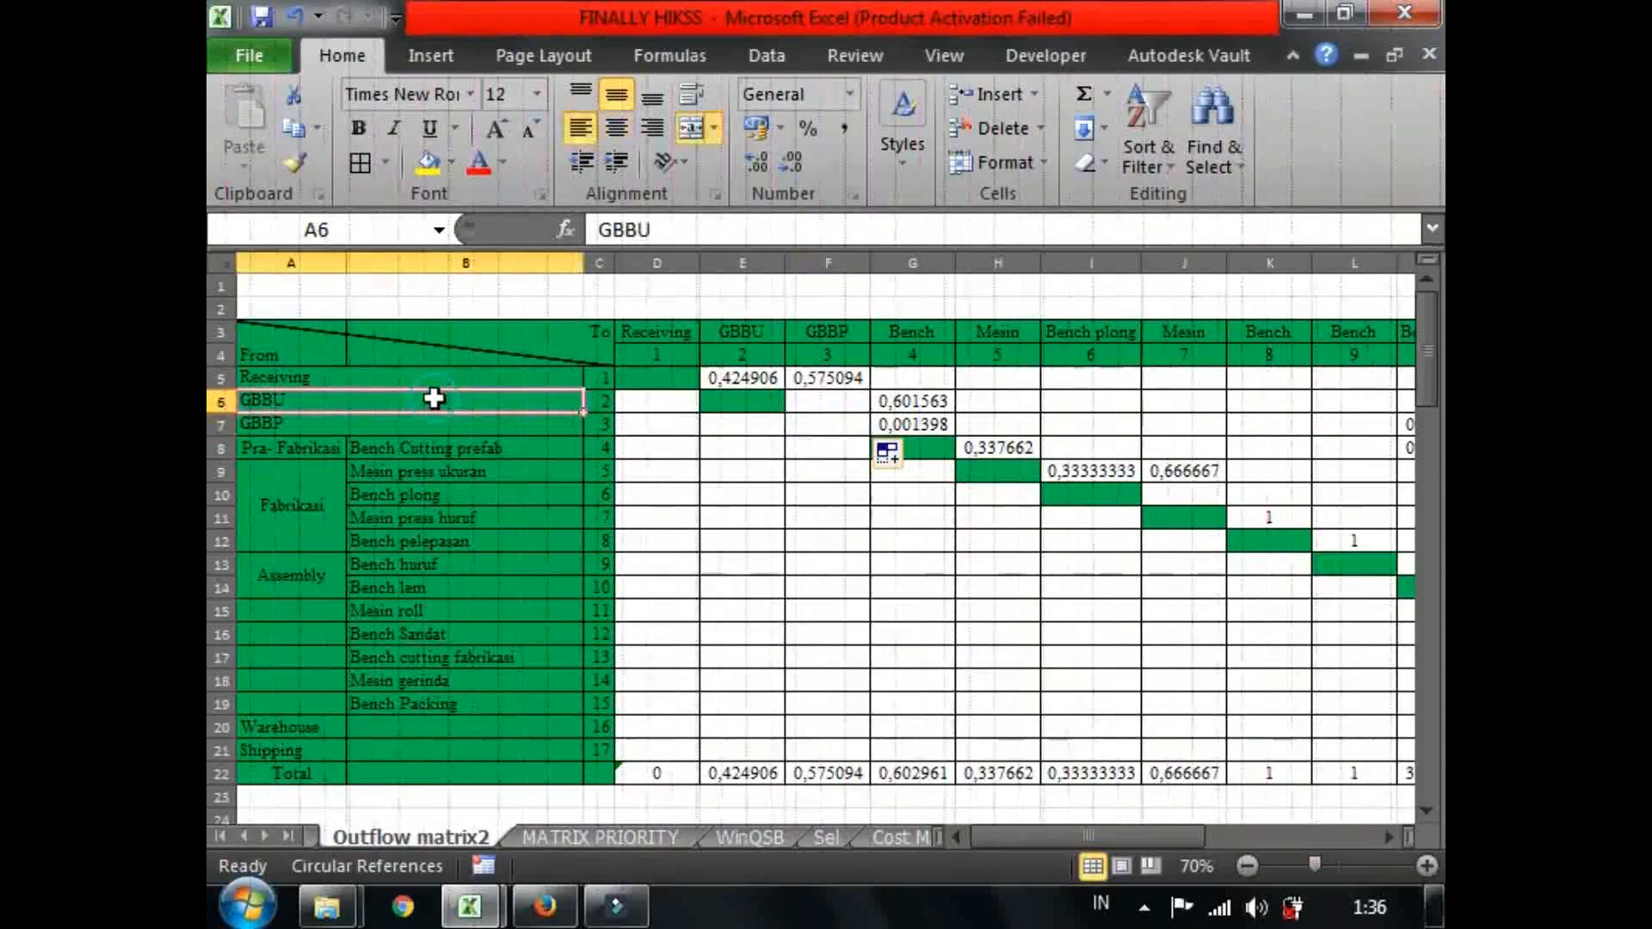
pyautogui.click(418, 378)
# Scan the Receiving row of Outflow matrix2 across all departments to the Total column and back to the row's start.
pyautogui.click(749, 378)
pyautogui.press('Right')
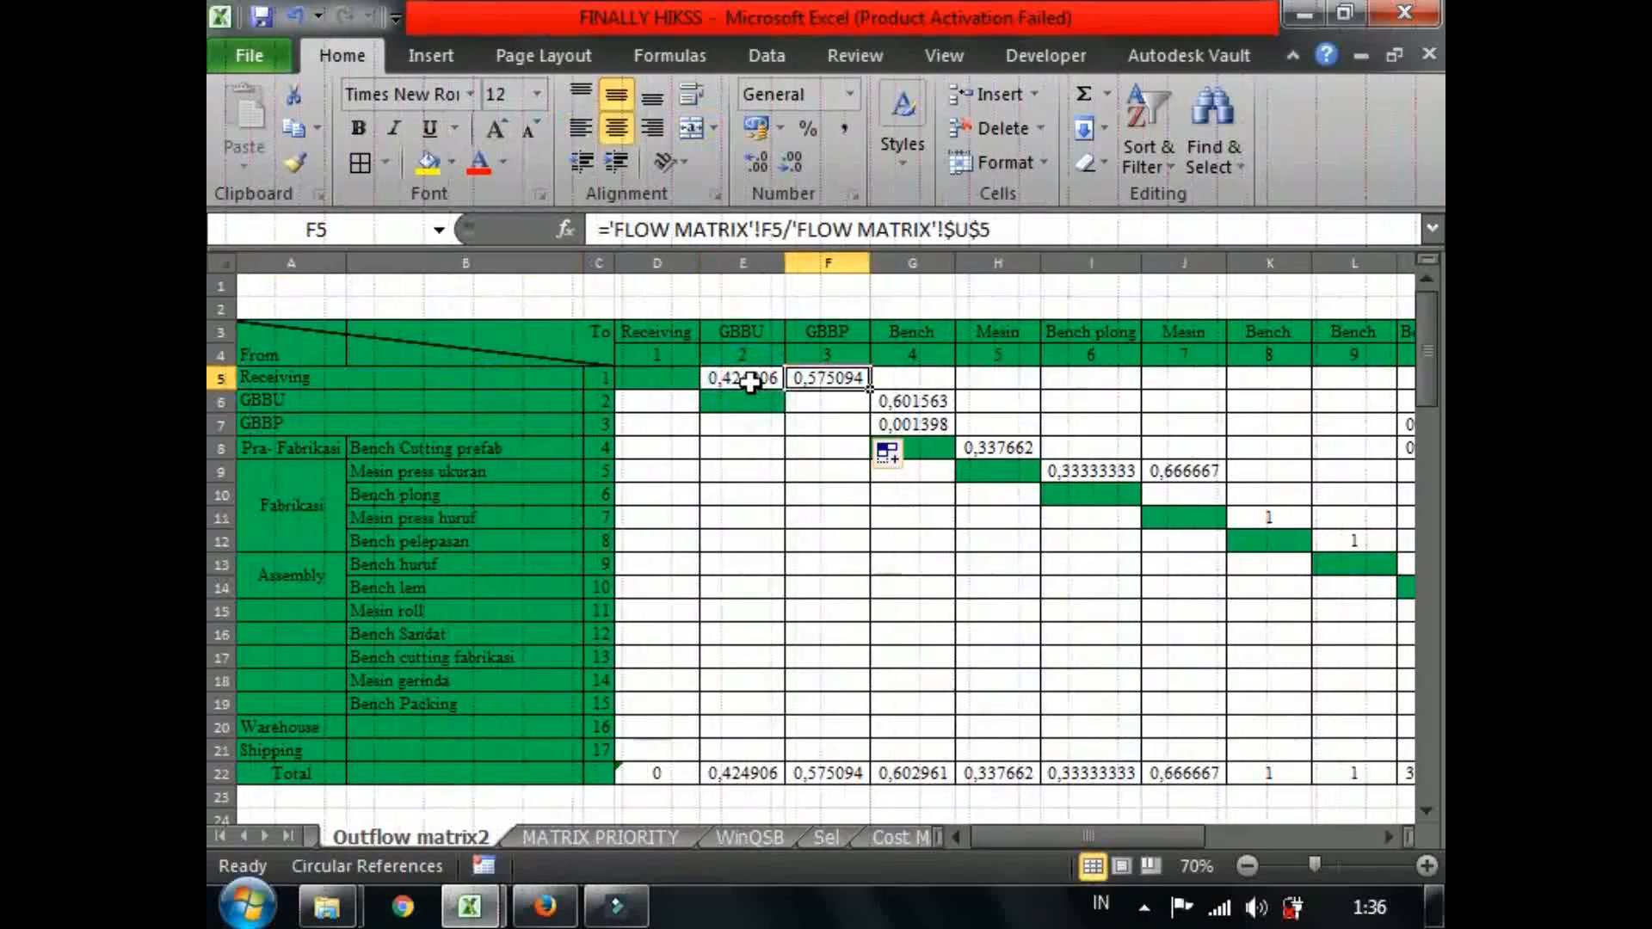
pyautogui.press('Right')
pyautogui.press('Right')
pyautogui.press('Right')
pyautogui.press('Right')
pyautogui.press('Right')
pyautogui.press('Right')
pyautogui.press('Right')
pyautogui.press('Right')
pyautogui.press('Right')
pyautogui.press('Right')
pyautogui.press('Right')
pyautogui.press('Right')
pyautogui.press('Right')
pyautogui.press('Right')
pyautogui.press('Right')
pyautogui.press('Right')
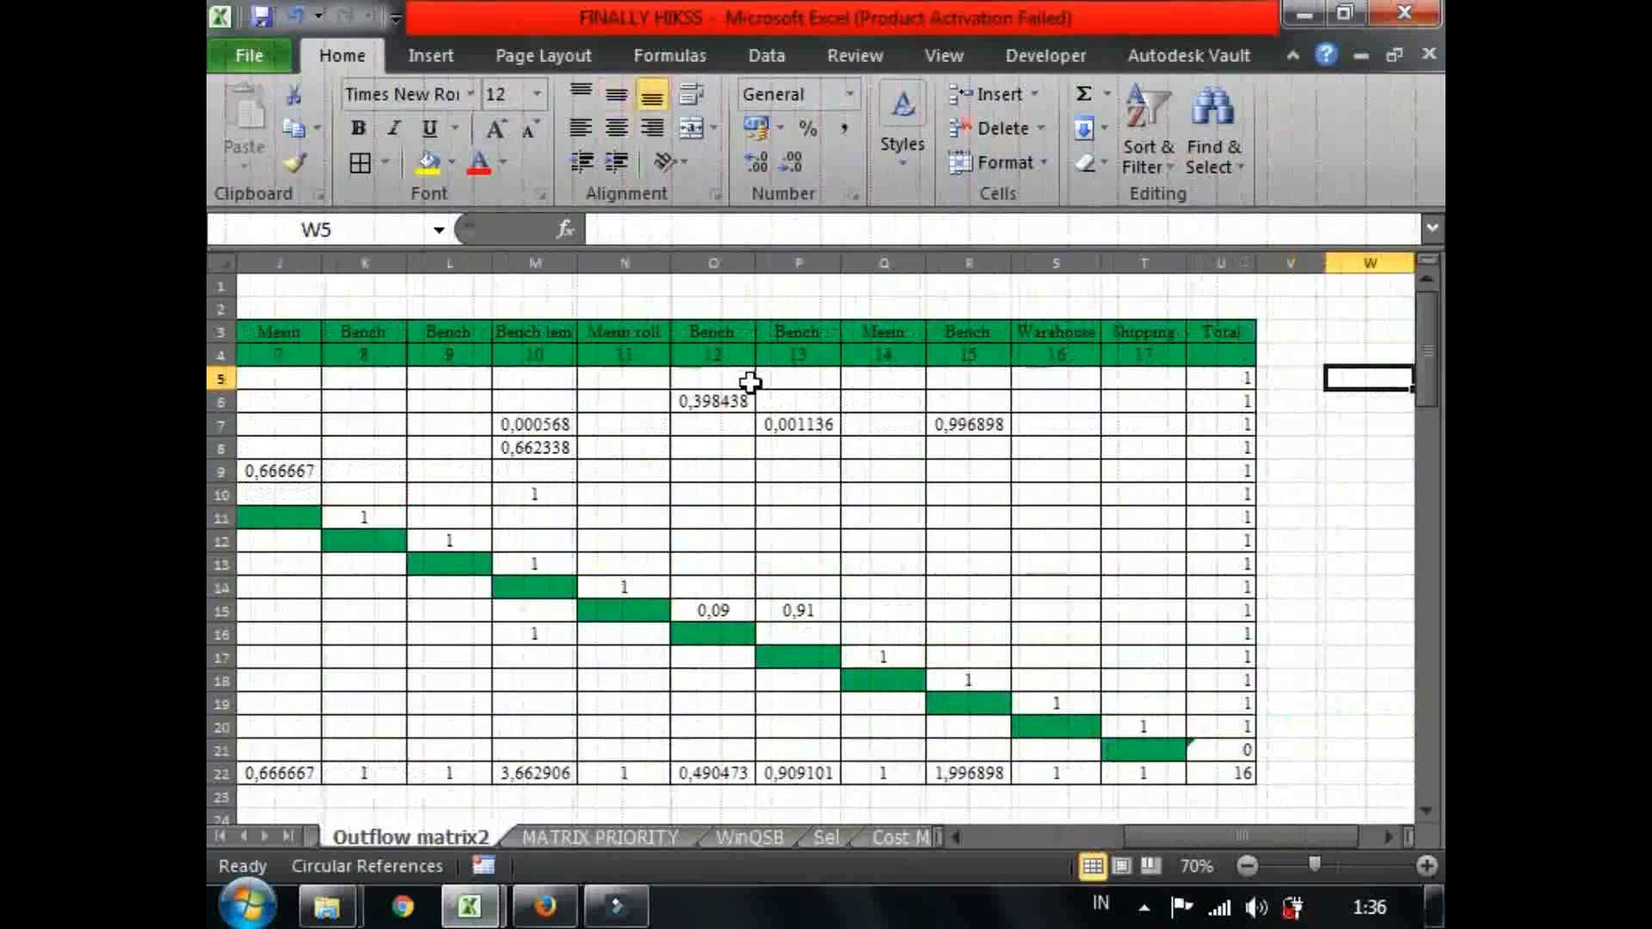
pyautogui.press('Left')
pyautogui.press('Left')
pyautogui.press('Left')
pyautogui.press('Left')
pyautogui.press('Left')
pyautogui.press('Left')
pyautogui.press('Left')
pyautogui.press('Left')
pyautogui.press('Left')
pyautogui.press('Left')
pyautogui.press('Left')
pyautogui.press('Left')
pyautogui.press('Left')
pyautogui.press('Left')
pyautogui.press('Left')
pyautogui.press('Left')
pyautogui.press('Left')
pyautogui.press('Left')
pyautogui.press('Left')
pyautogui.press('Left')
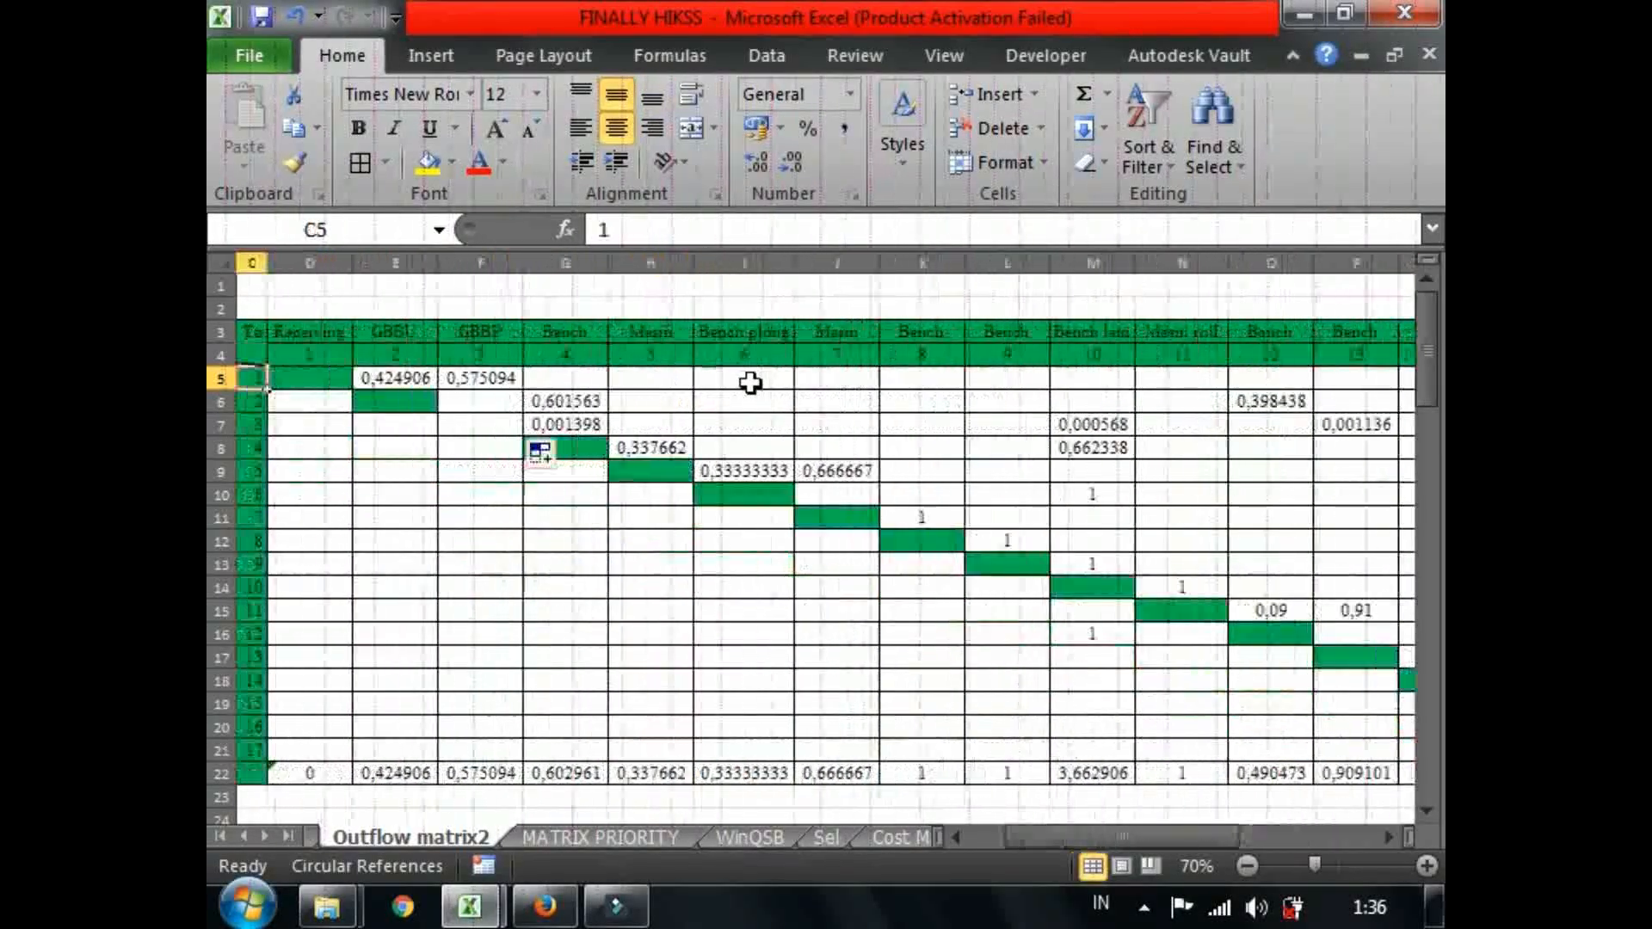
# Compare the Receiving row's outflows to GBBU and GBBP in Outflow matrix2 to find the largest coefficient.
pyautogui.click(750, 382)
pyautogui.click(841, 380)
pyautogui.click(738, 403)
pyautogui.click(818, 398)
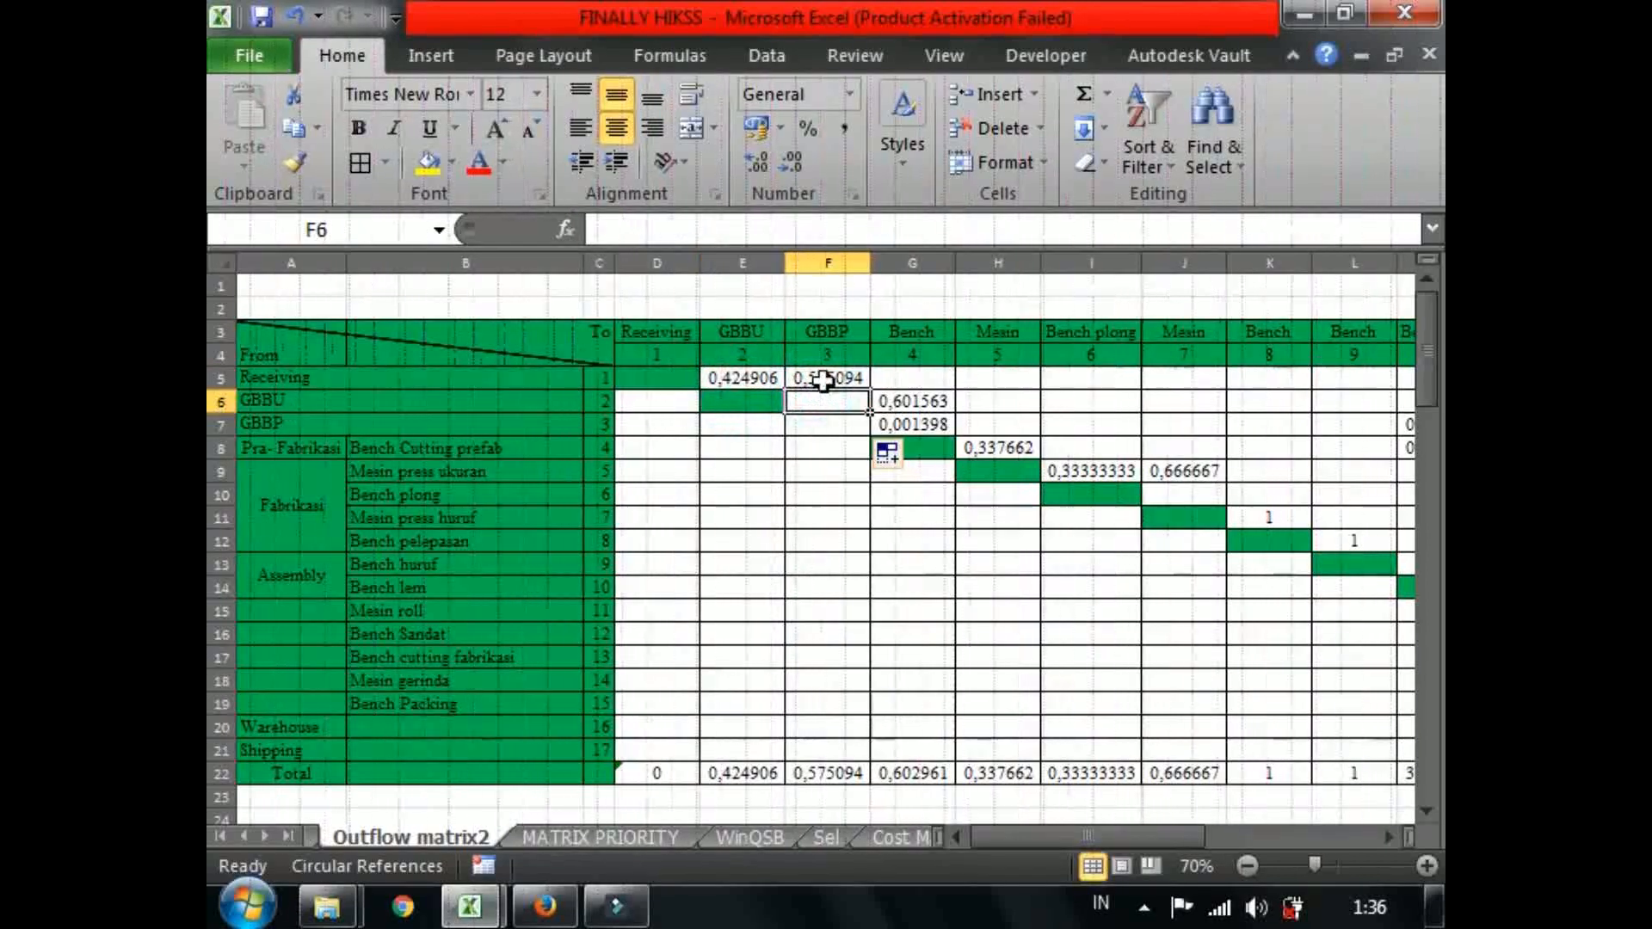
pyautogui.click(824, 381)
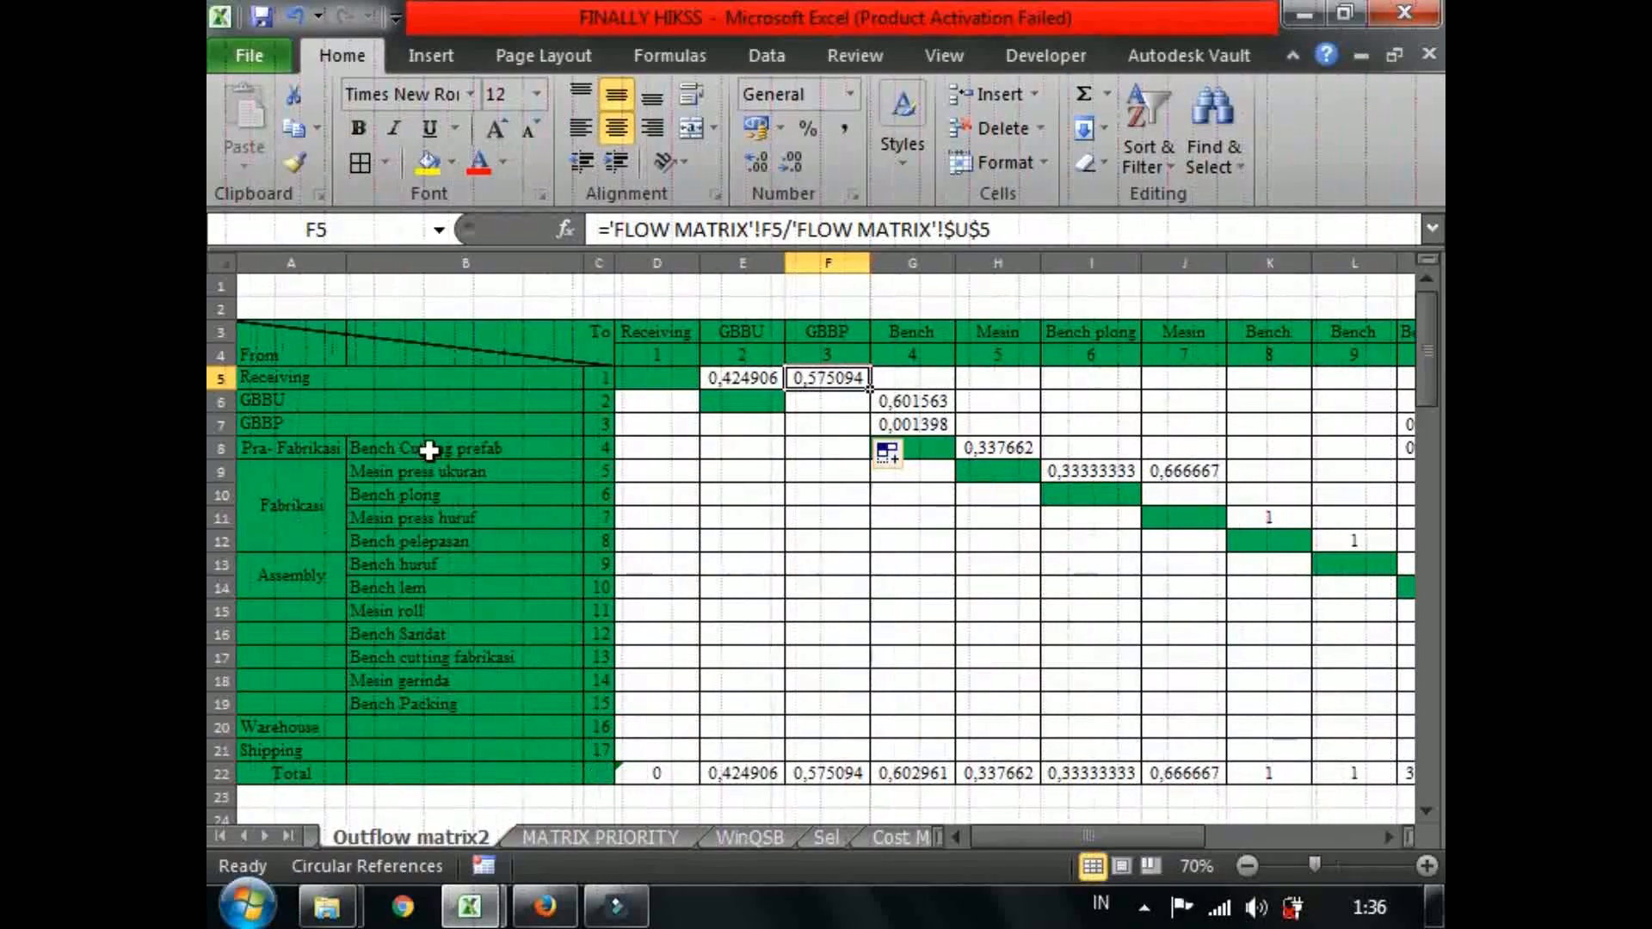
# Match the Receiving row with the GBBU and GBBP column headings and recheck both outflow coefficients.
pyautogui.click(303, 379)
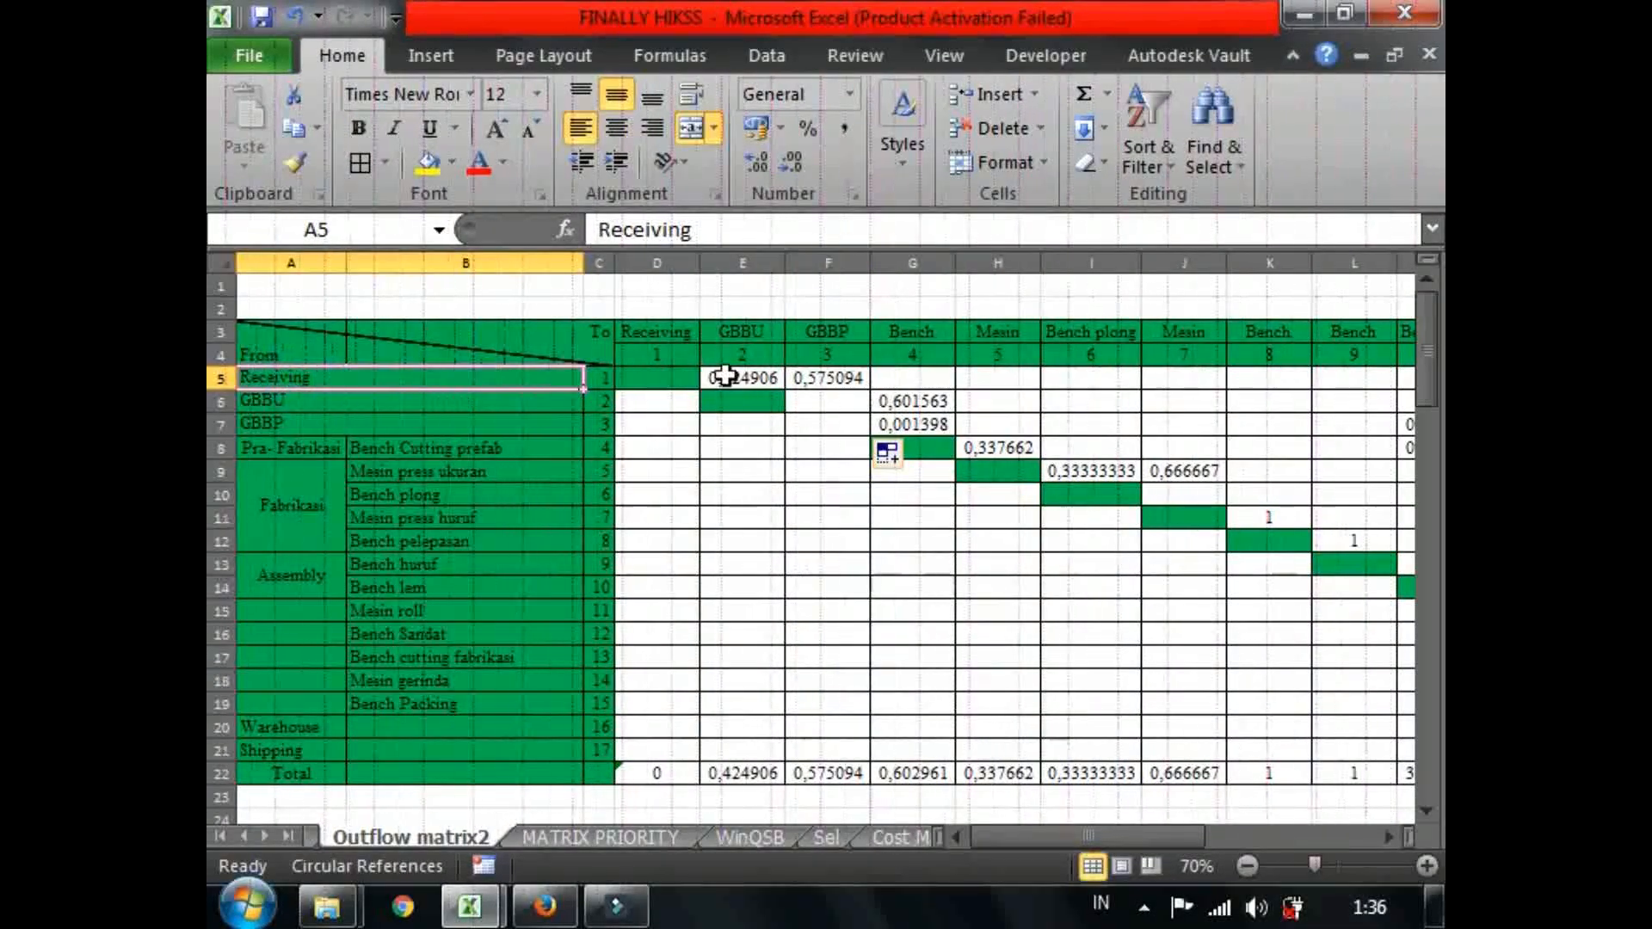
pyautogui.click(756, 332)
pyautogui.click(491, 383)
pyautogui.click(837, 336)
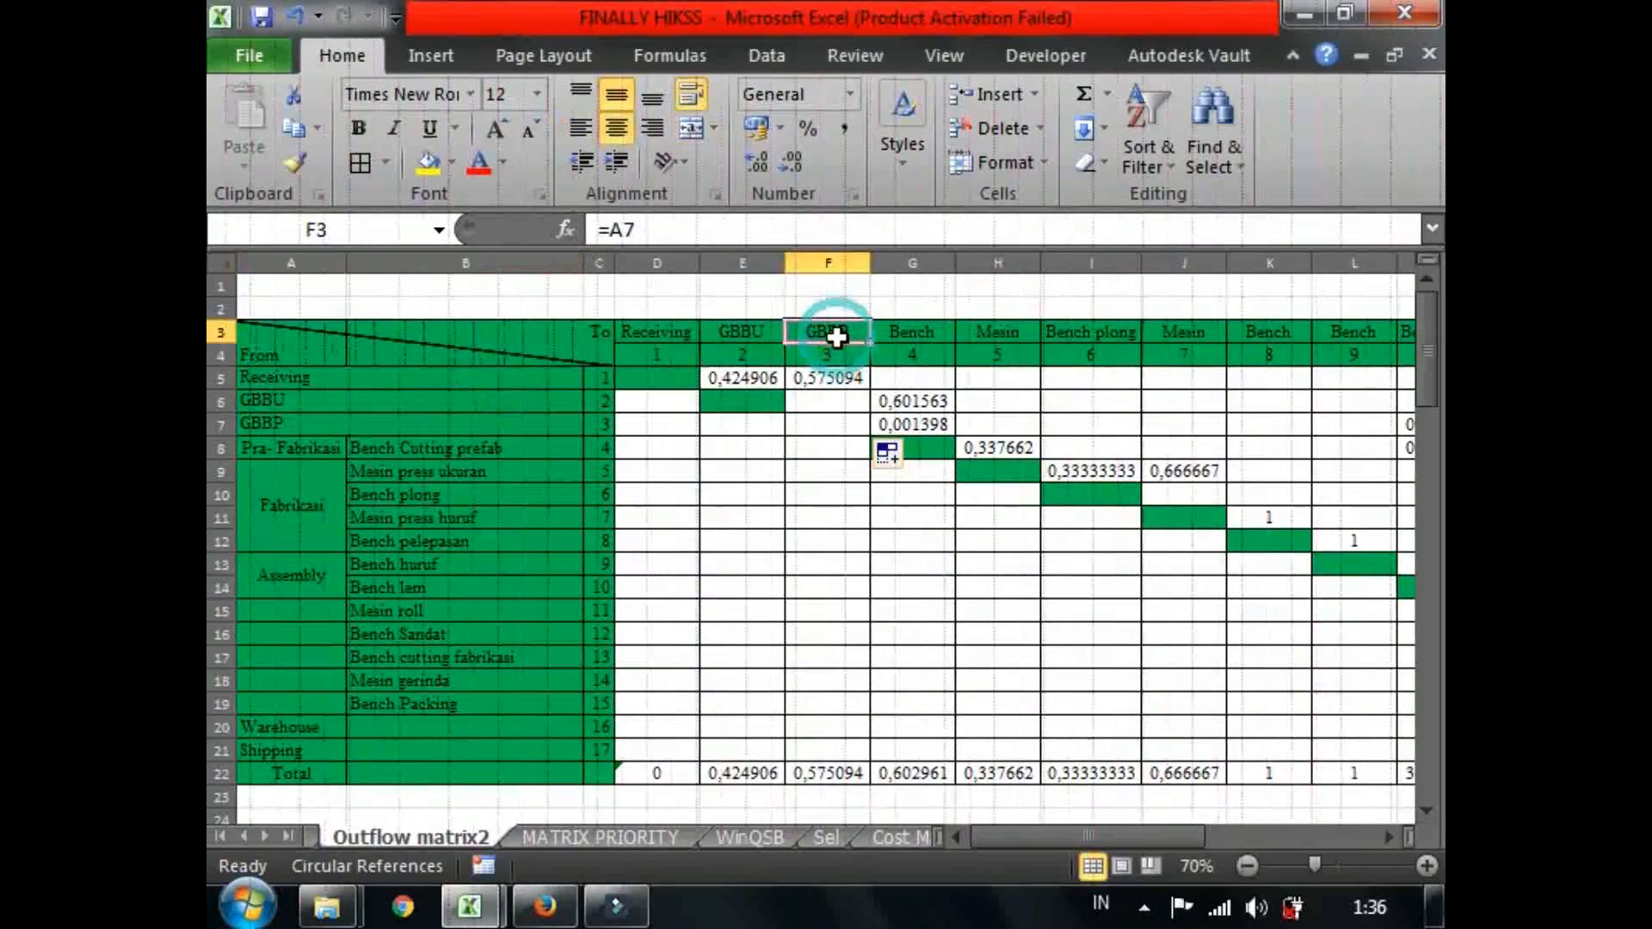
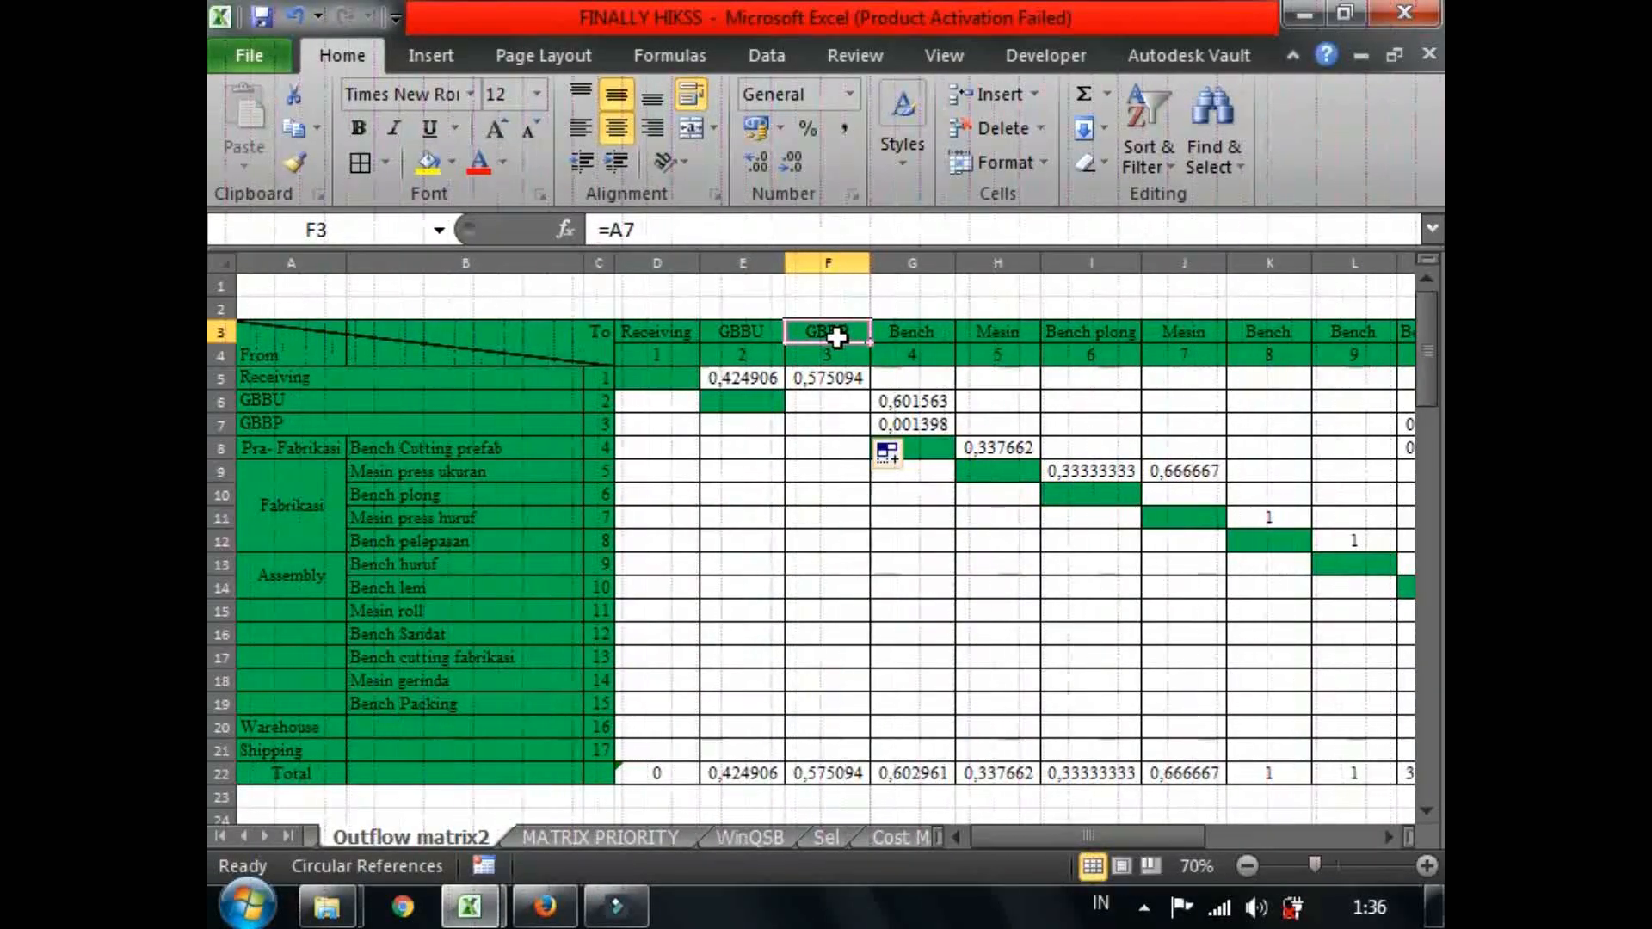
pyautogui.click(847, 376)
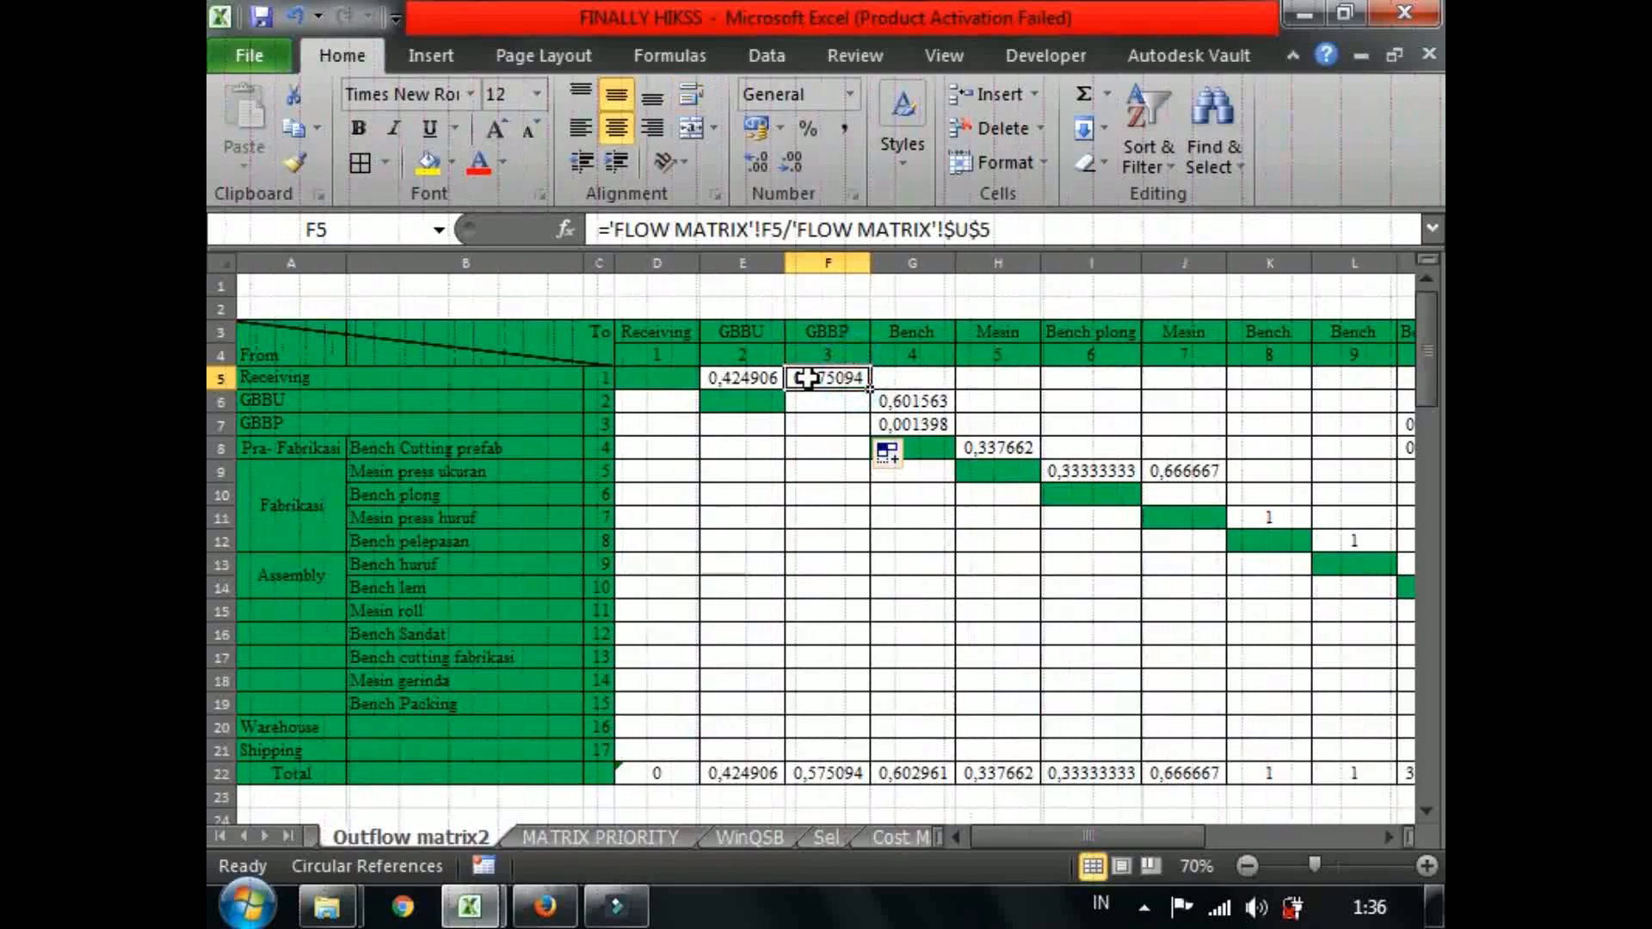
pyautogui.click(755, 376)
pyautogui.click(807, 384)
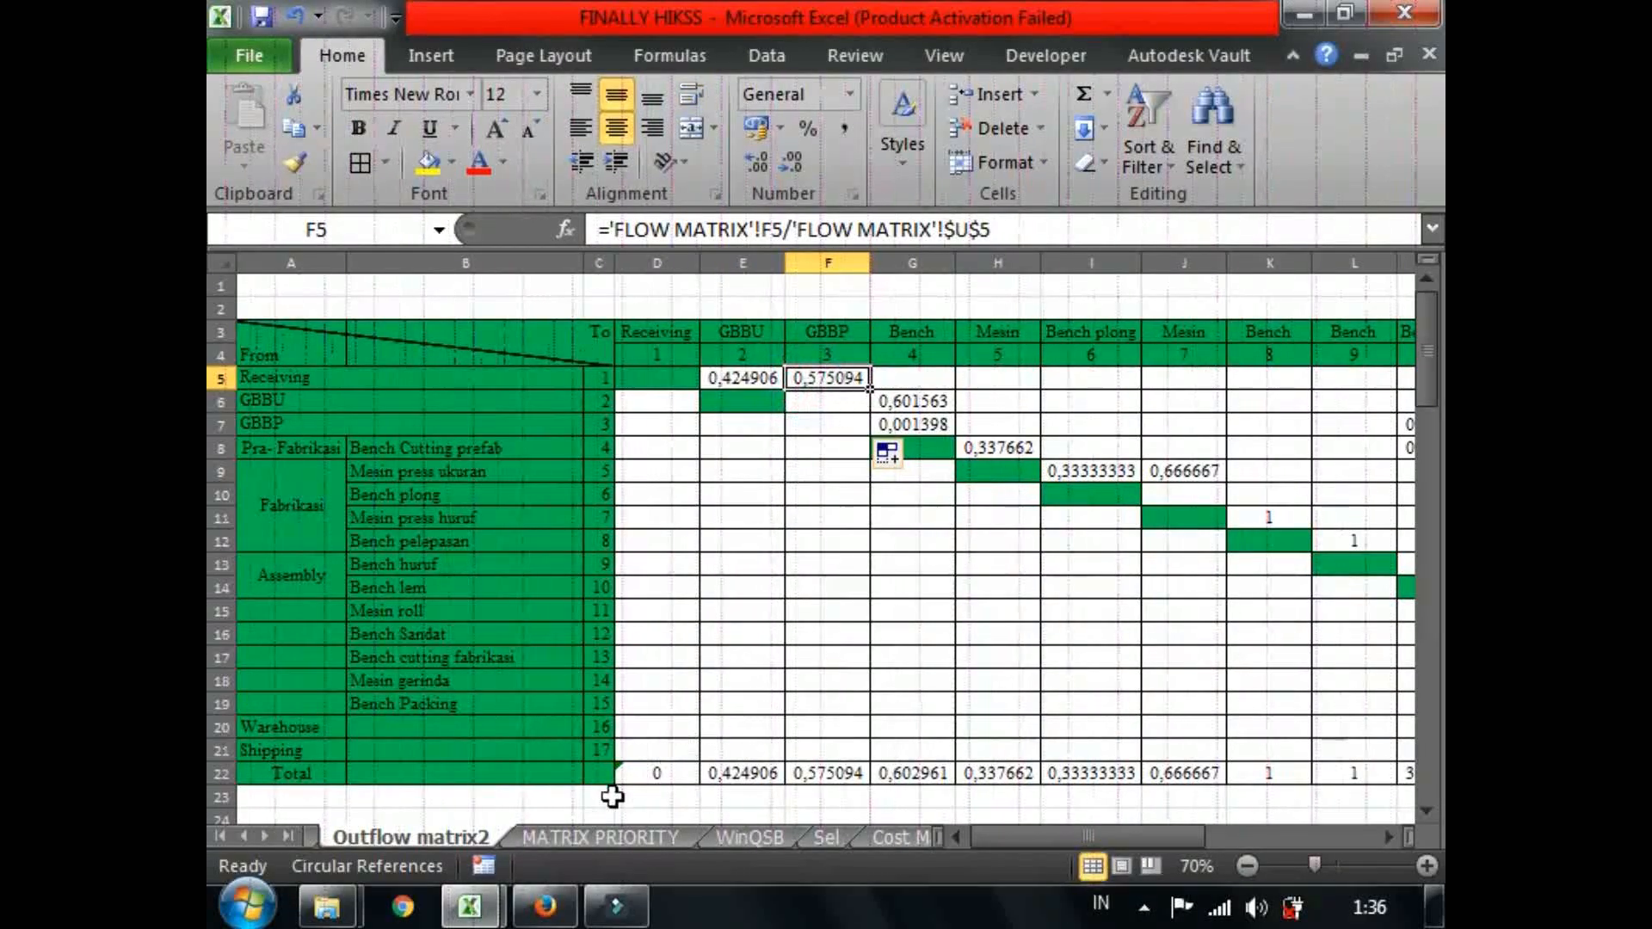
# Inspect the formulas for Receiving's priority 1 outflow coefficient and department number in MATRIX PRIORITY.
pyautogui.click(591, 835)
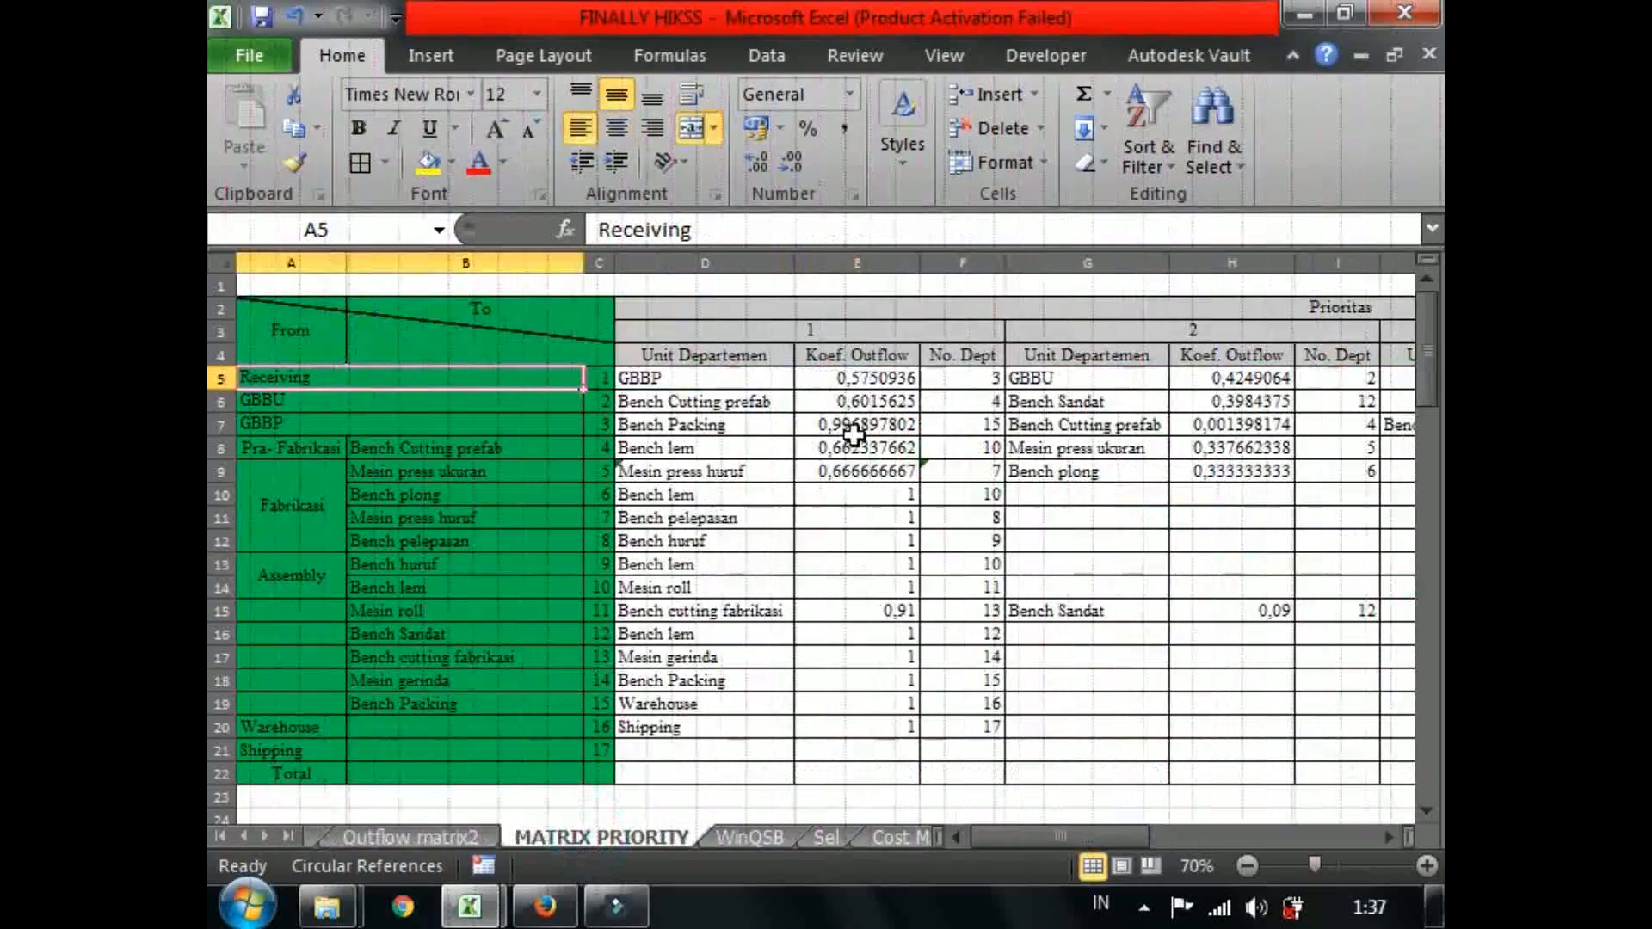
pyautogui.click(829, 384)
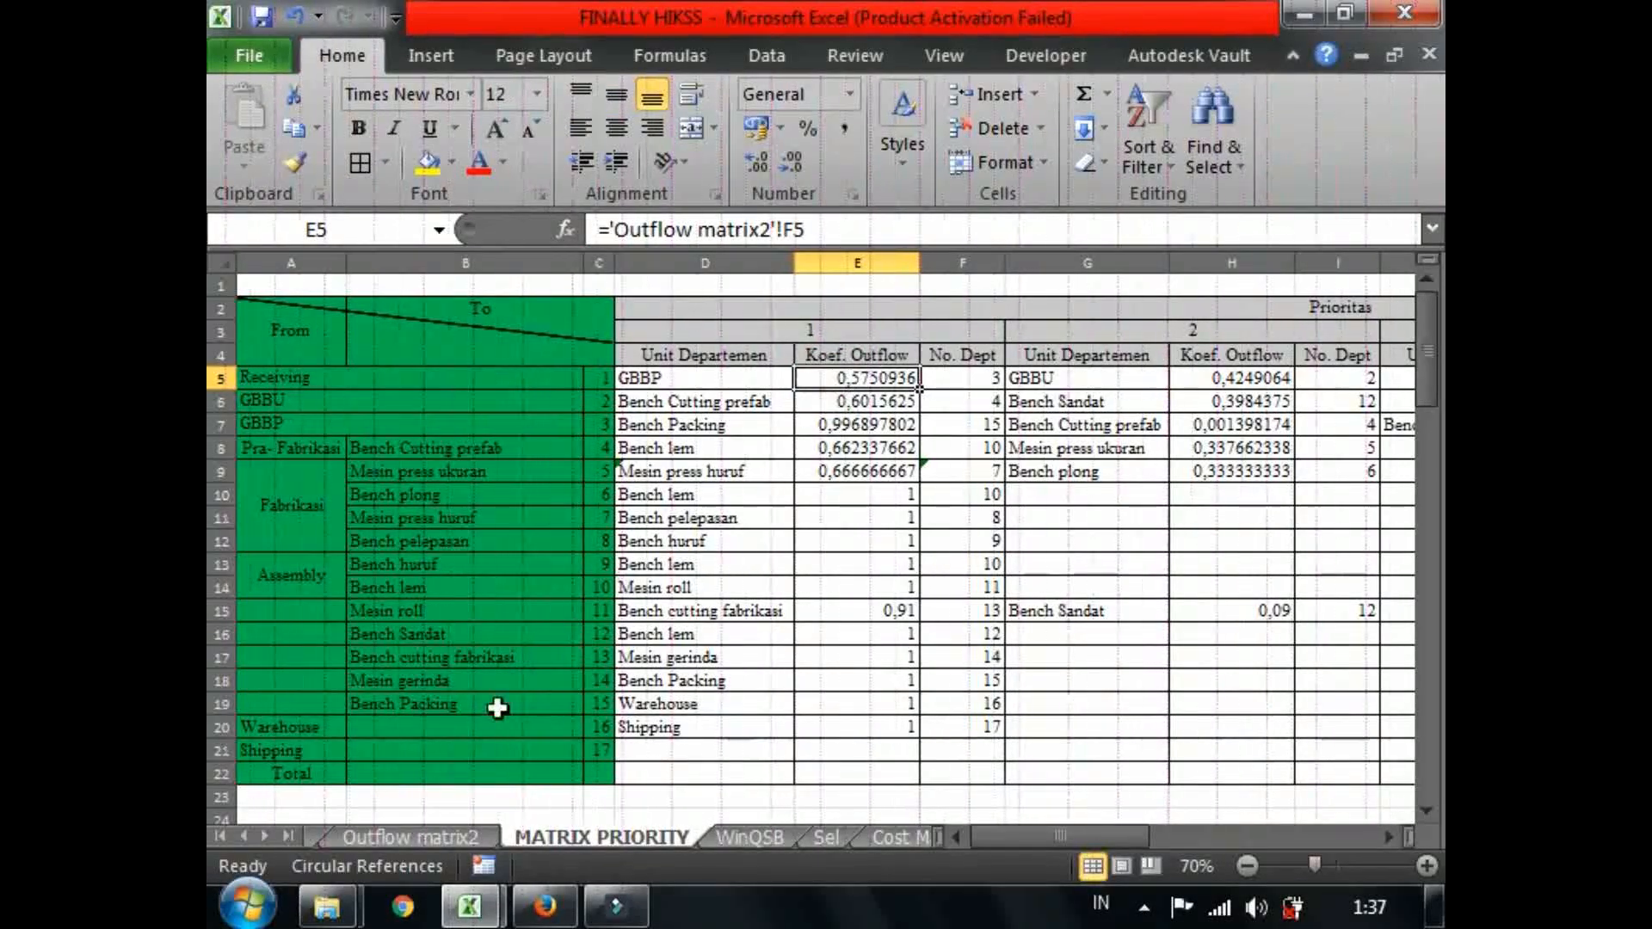
pyautogui.click(945, 378)
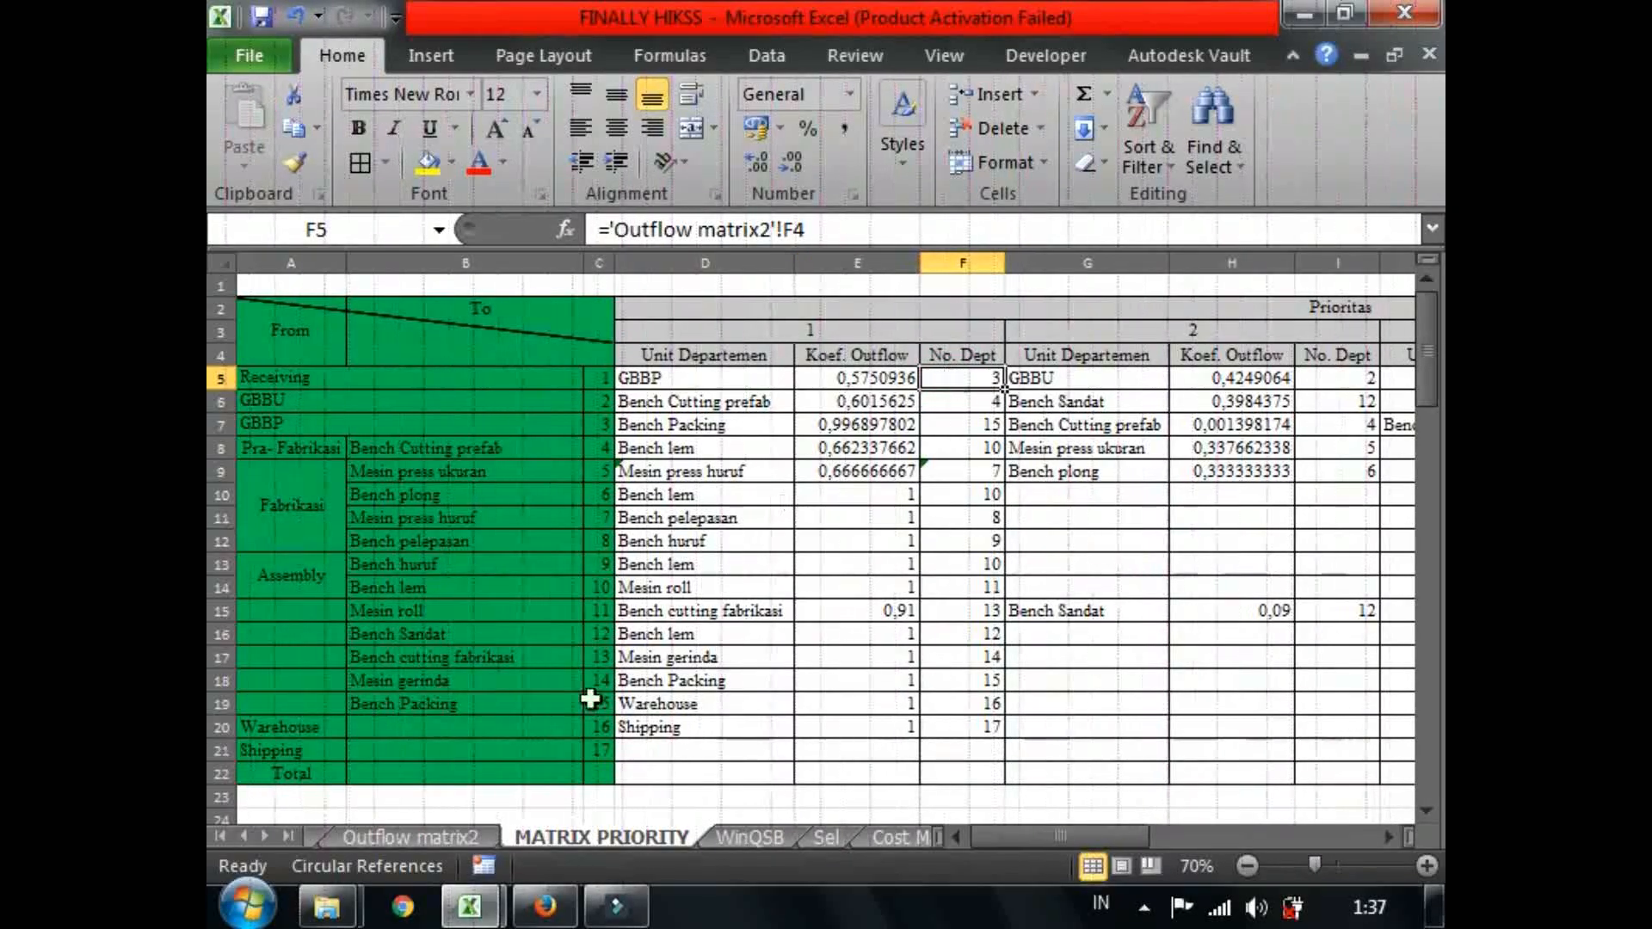
# Check GBBP's department number in Outflow matrix2 against Receiving's priority 1 entry in MATRIX PRIORITY.
pyautogui.click(416, 837)
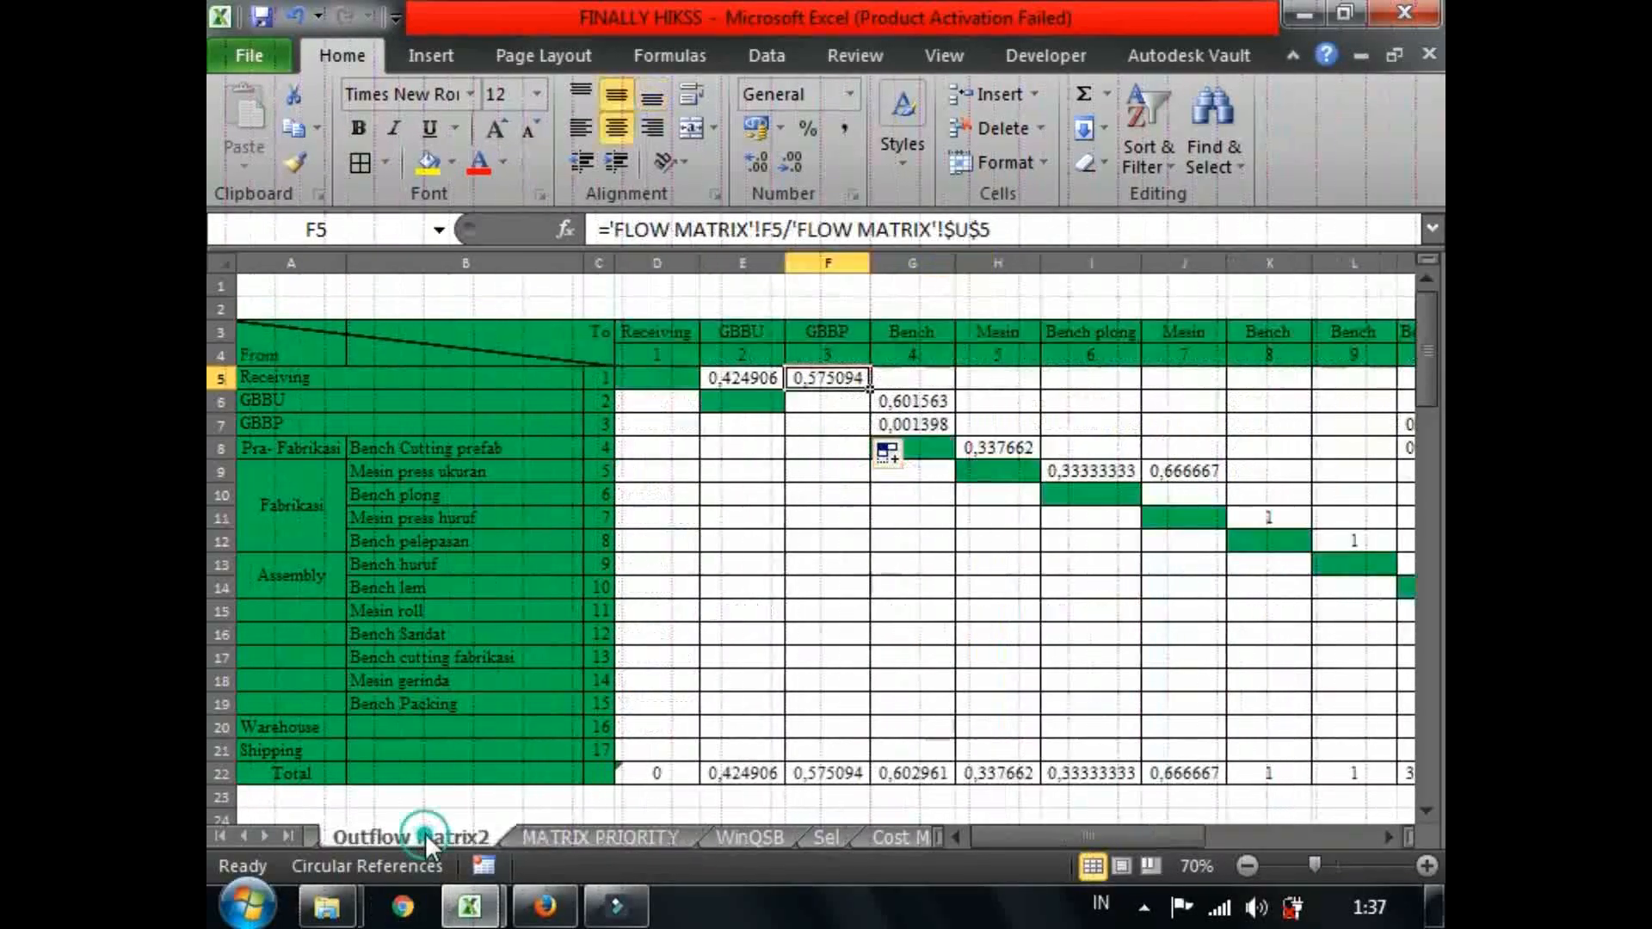
pyautogui.click(499, 441)
pyautogui.click(480, 421)
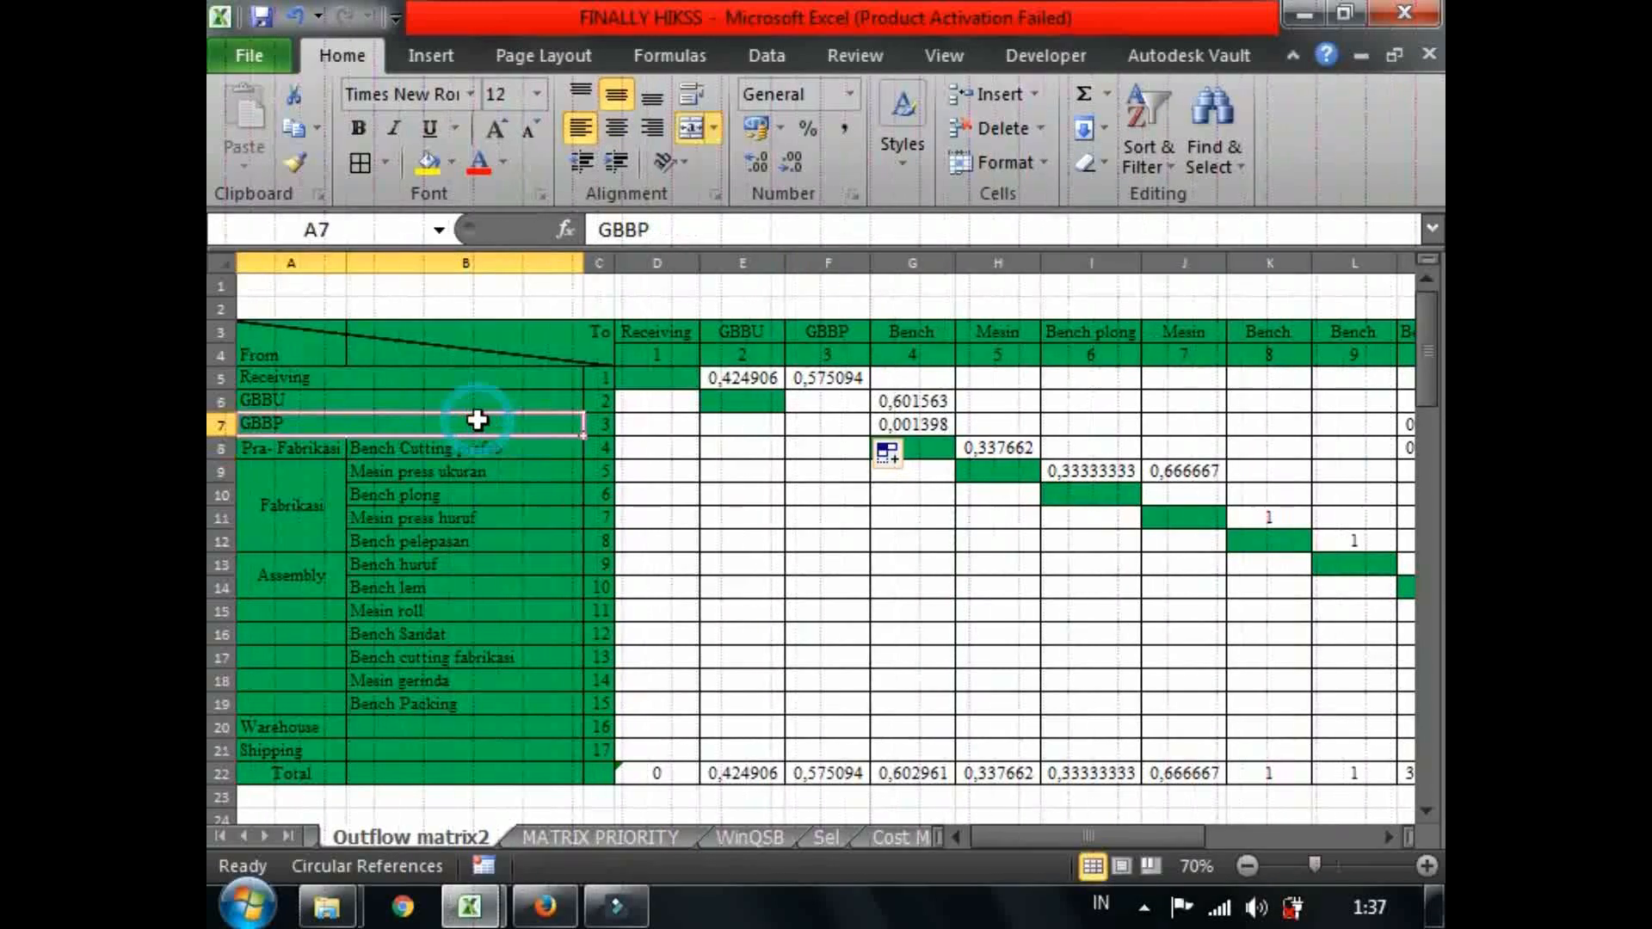
pyautogui.click(609, 418)
pyautogui.click(645, 835)
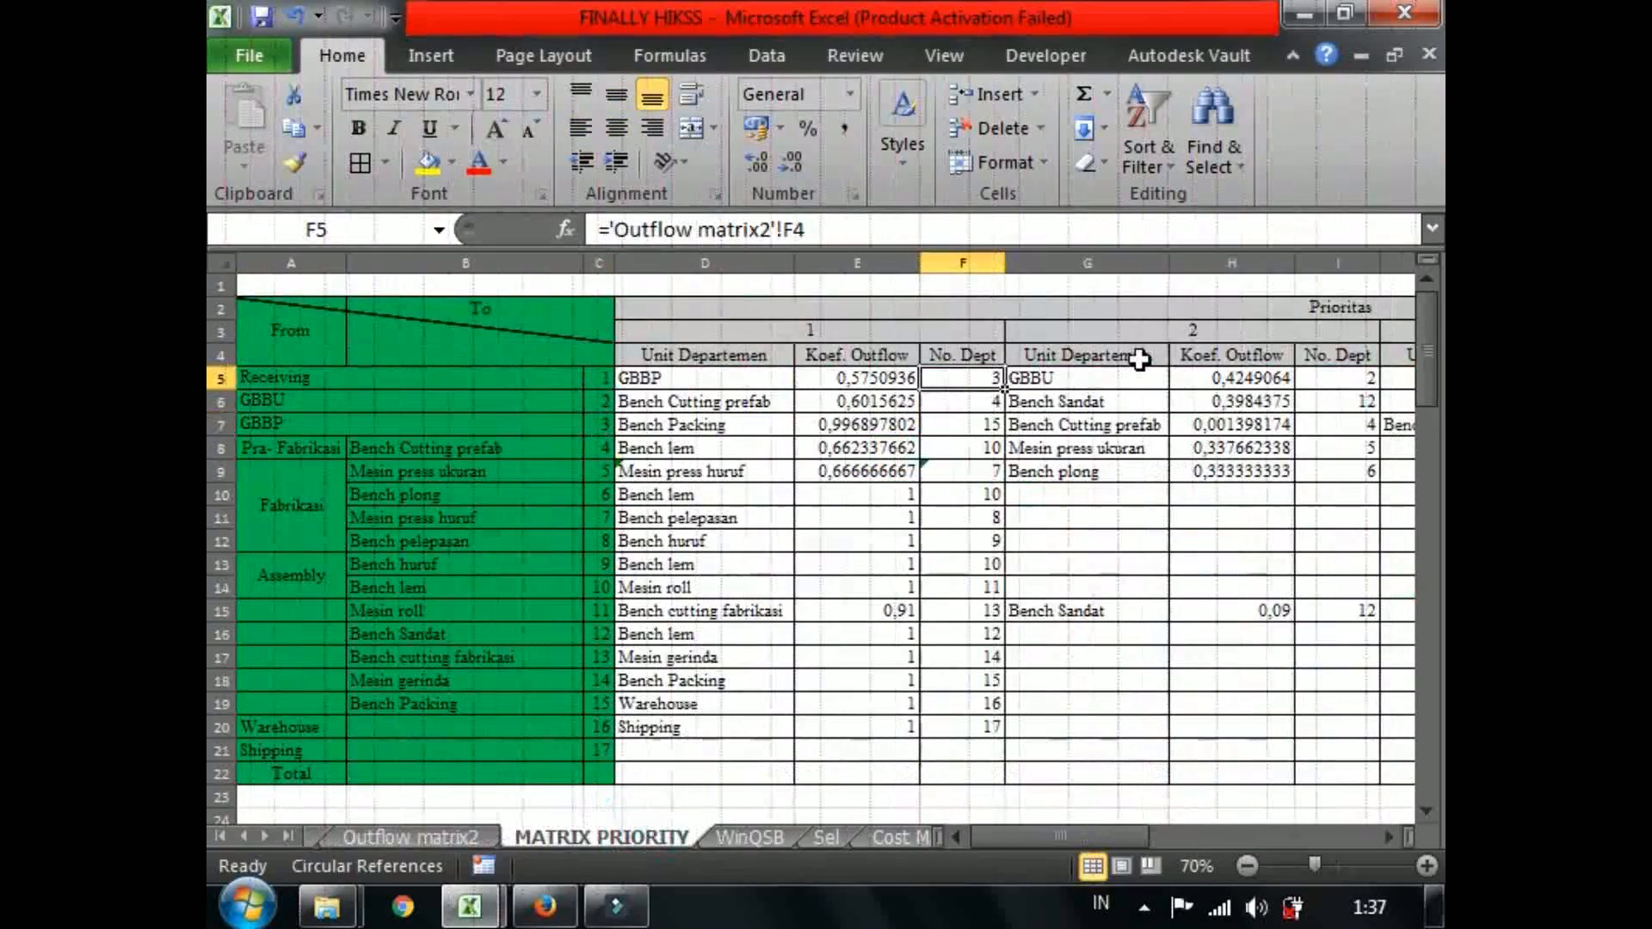
pyautogui.click(394, 840)
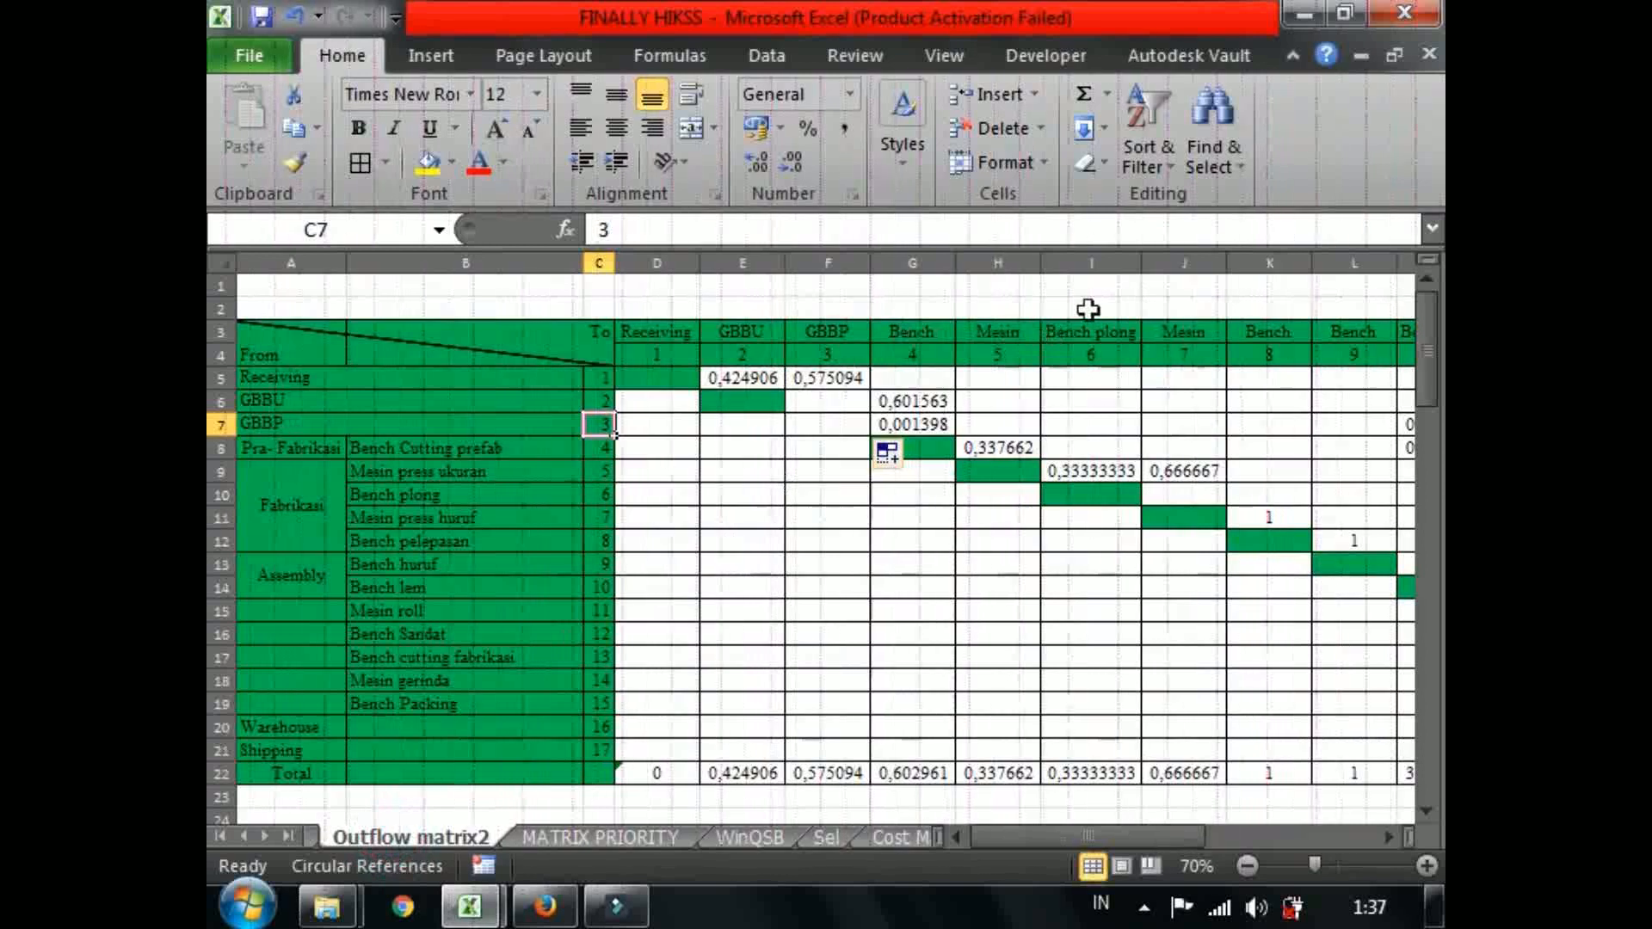
# Review the outflow coefficients from Receiving to GBBU and from GBBU and GBBP to department 4 in Outflow matrix2.
pyautogui.click(738, 379)
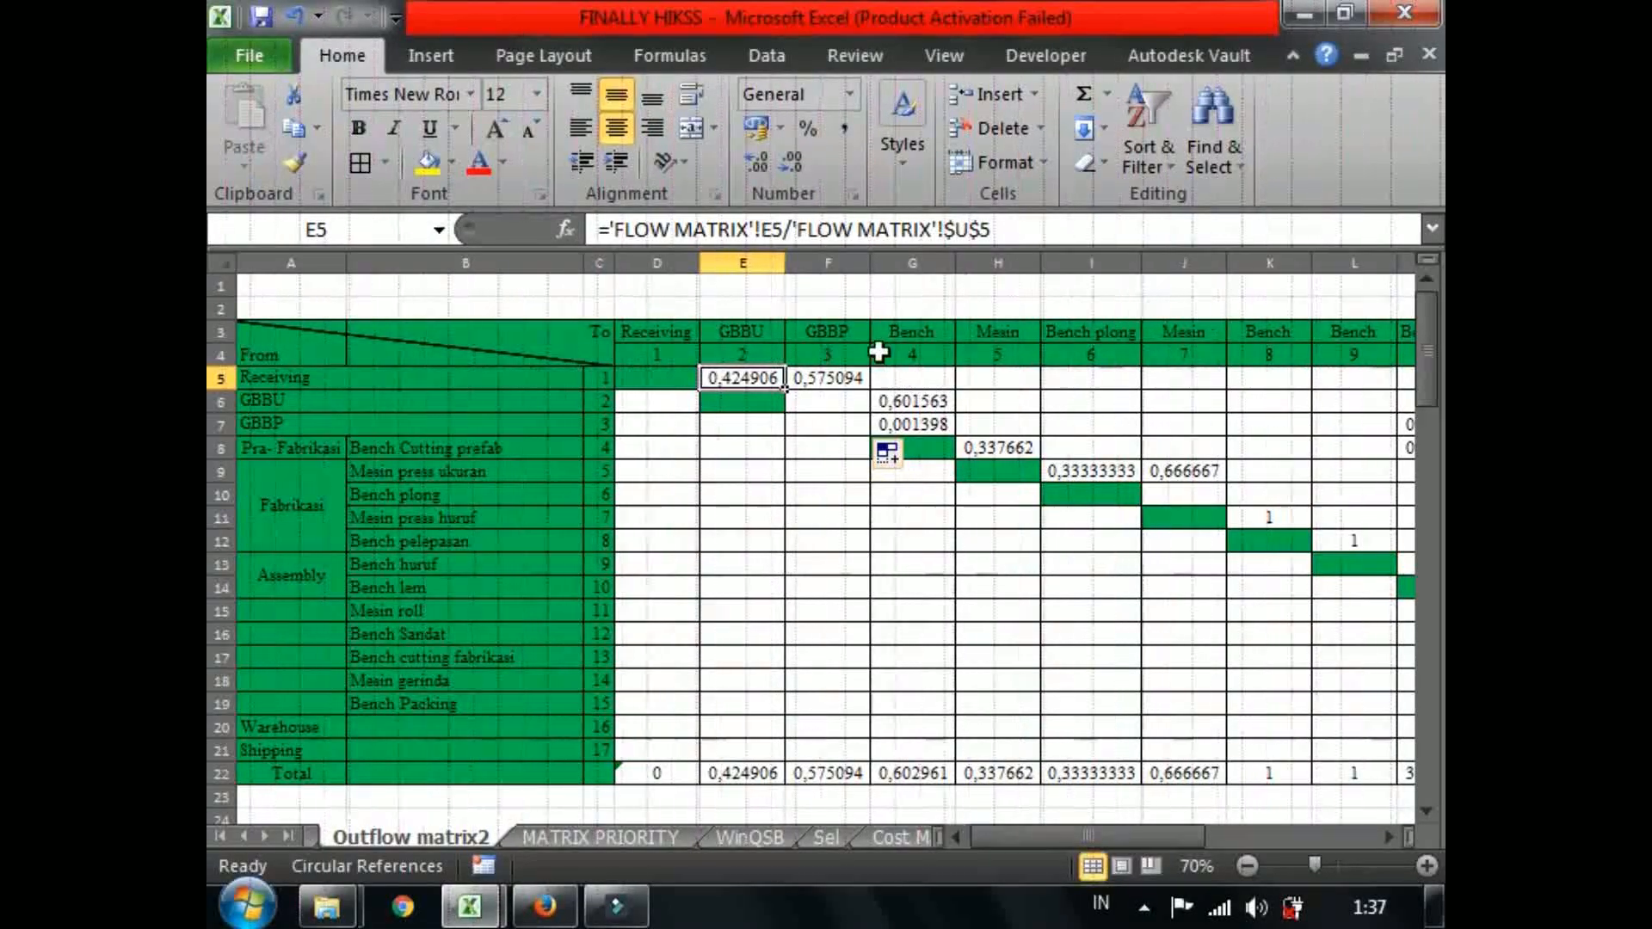
pyautogui.click(879, 352)
pyautogui.click(906, 422)
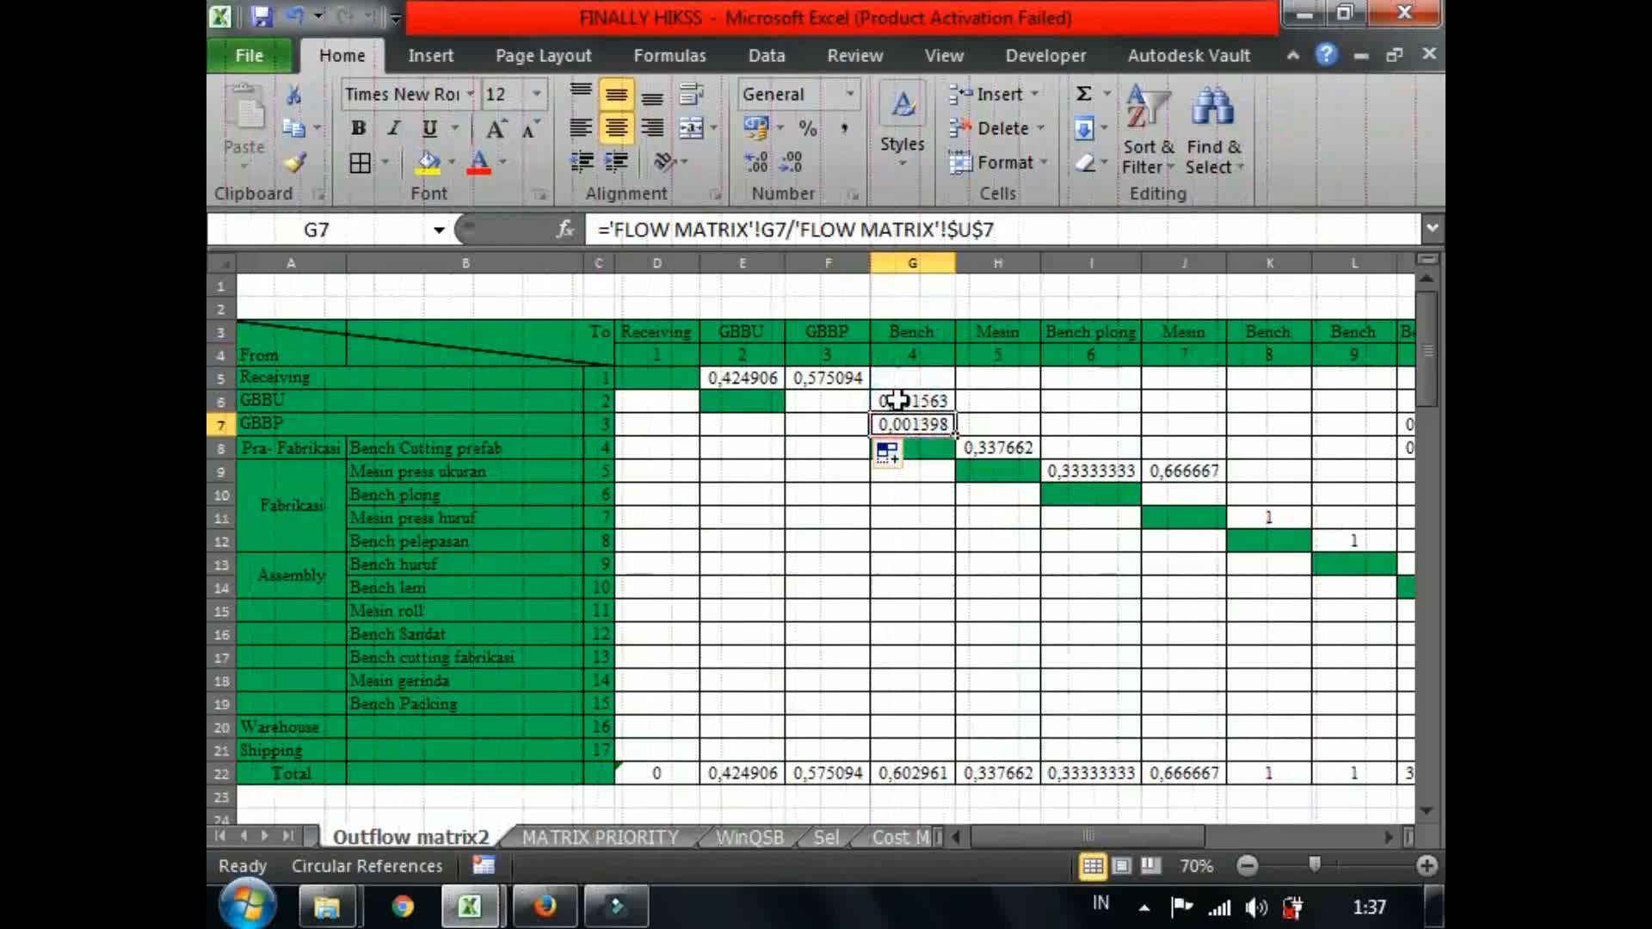
pyautogui.click(897, 400)
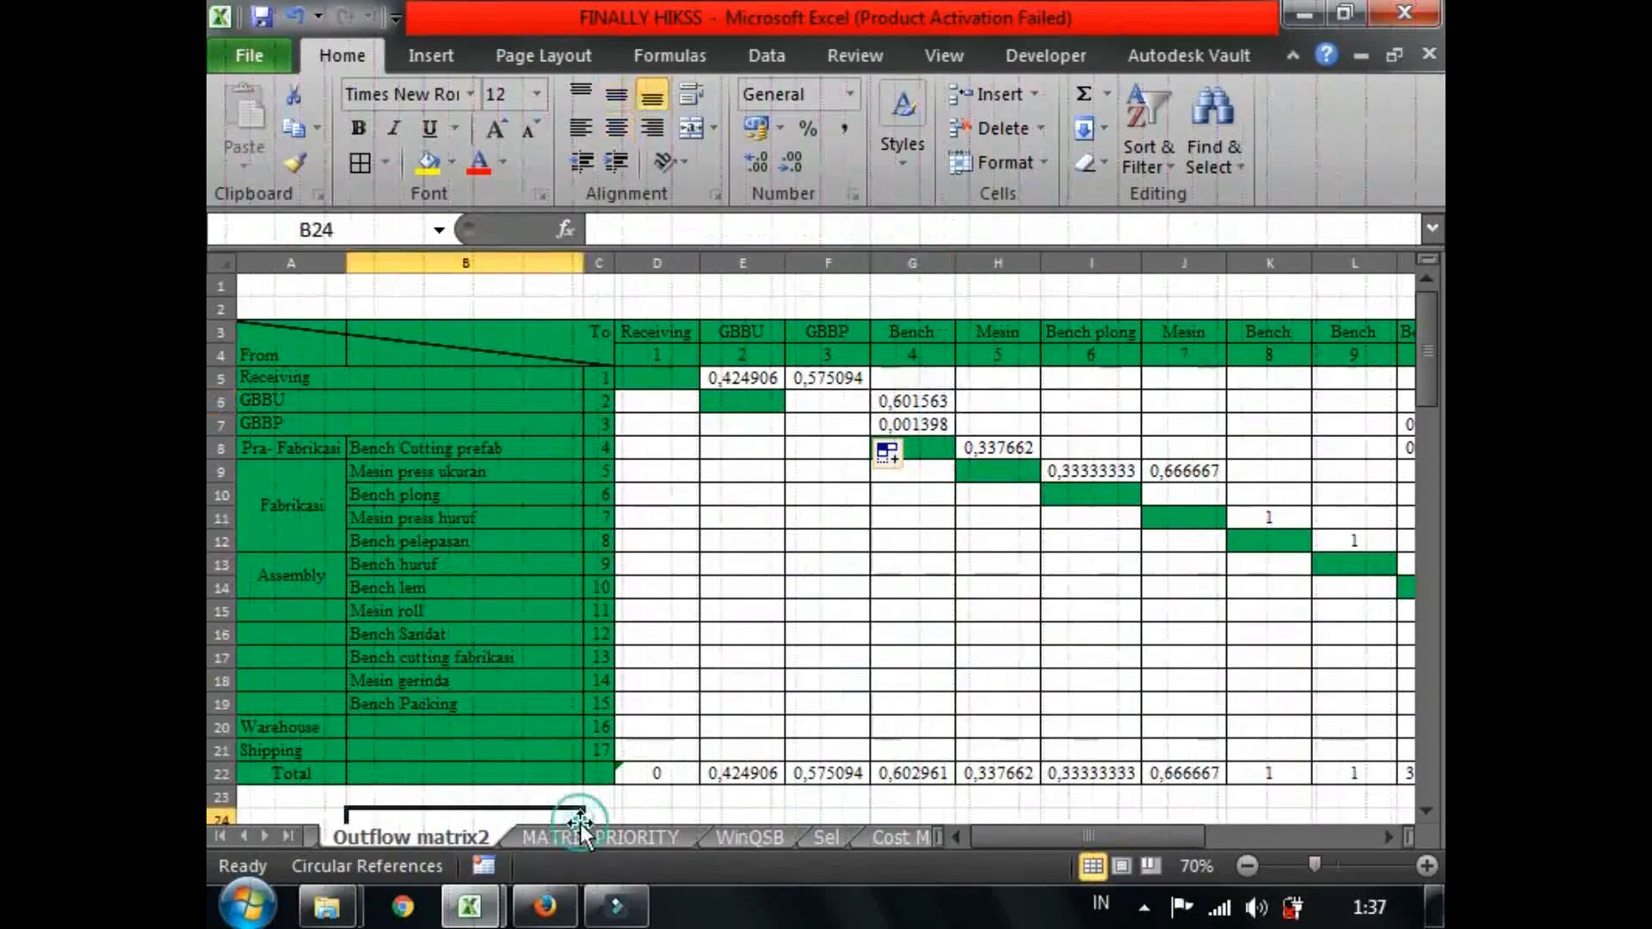
# Locate the GBBP row in MATRIX PRIORITY and inspect its priority 1 outflow coefficient formula.
pyautogui.click(617, 837)
pyautogui.click(857, 424)
pyautogui.moveTo(1032, 831); pyautogui.dragTo(962, 822)
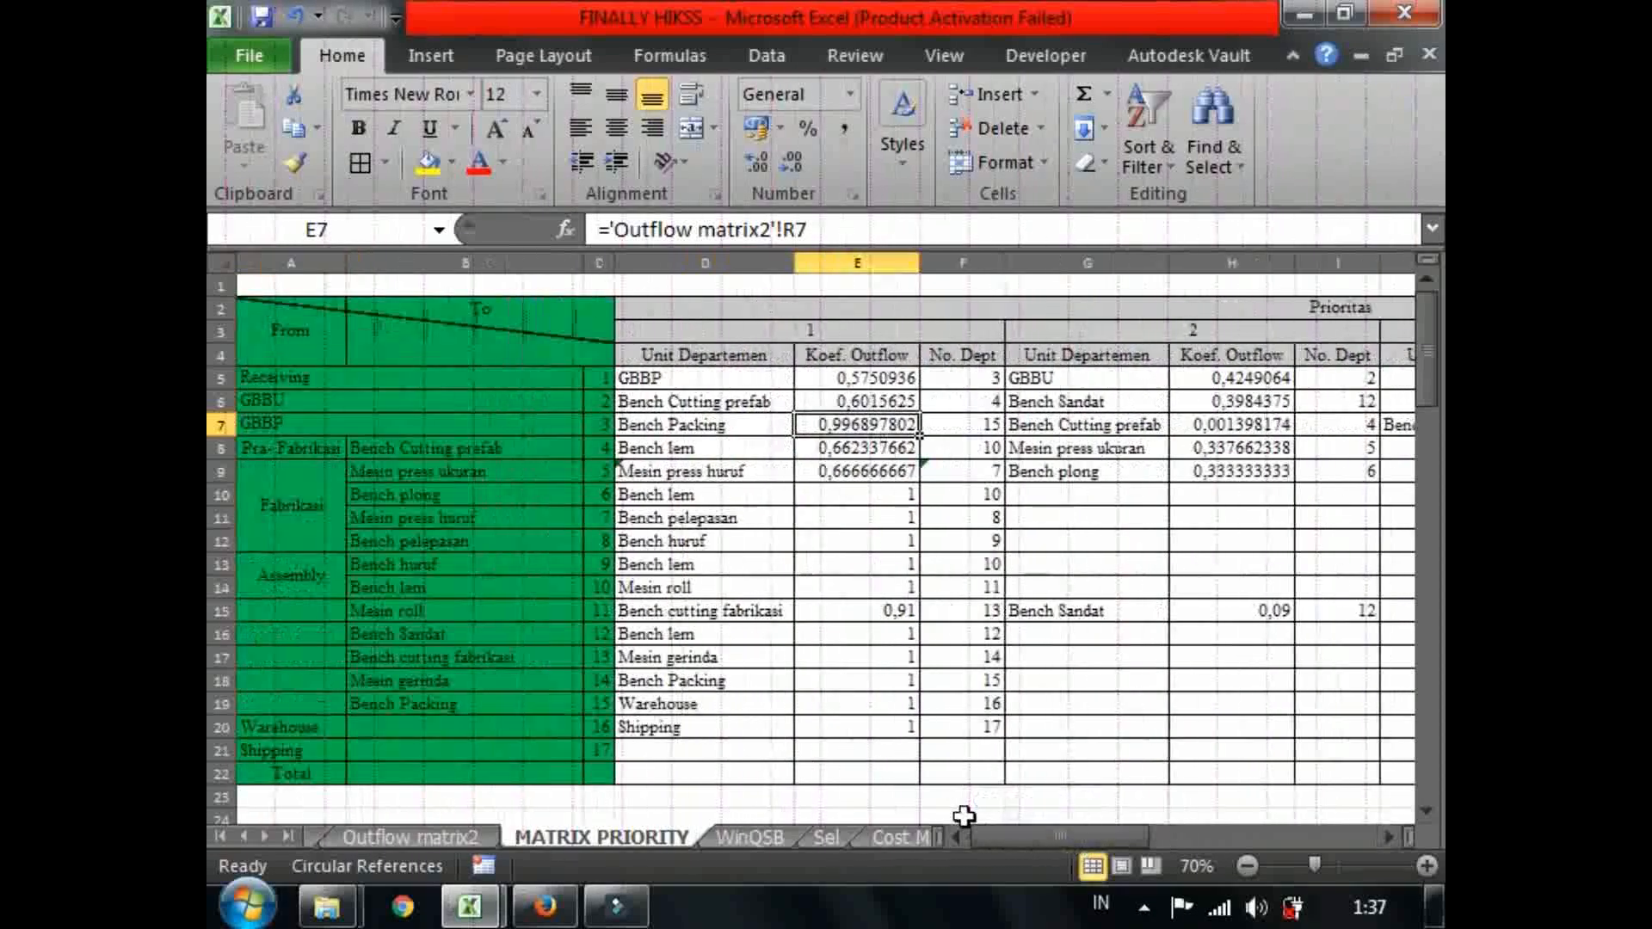
pyautogui.click(448, 427)
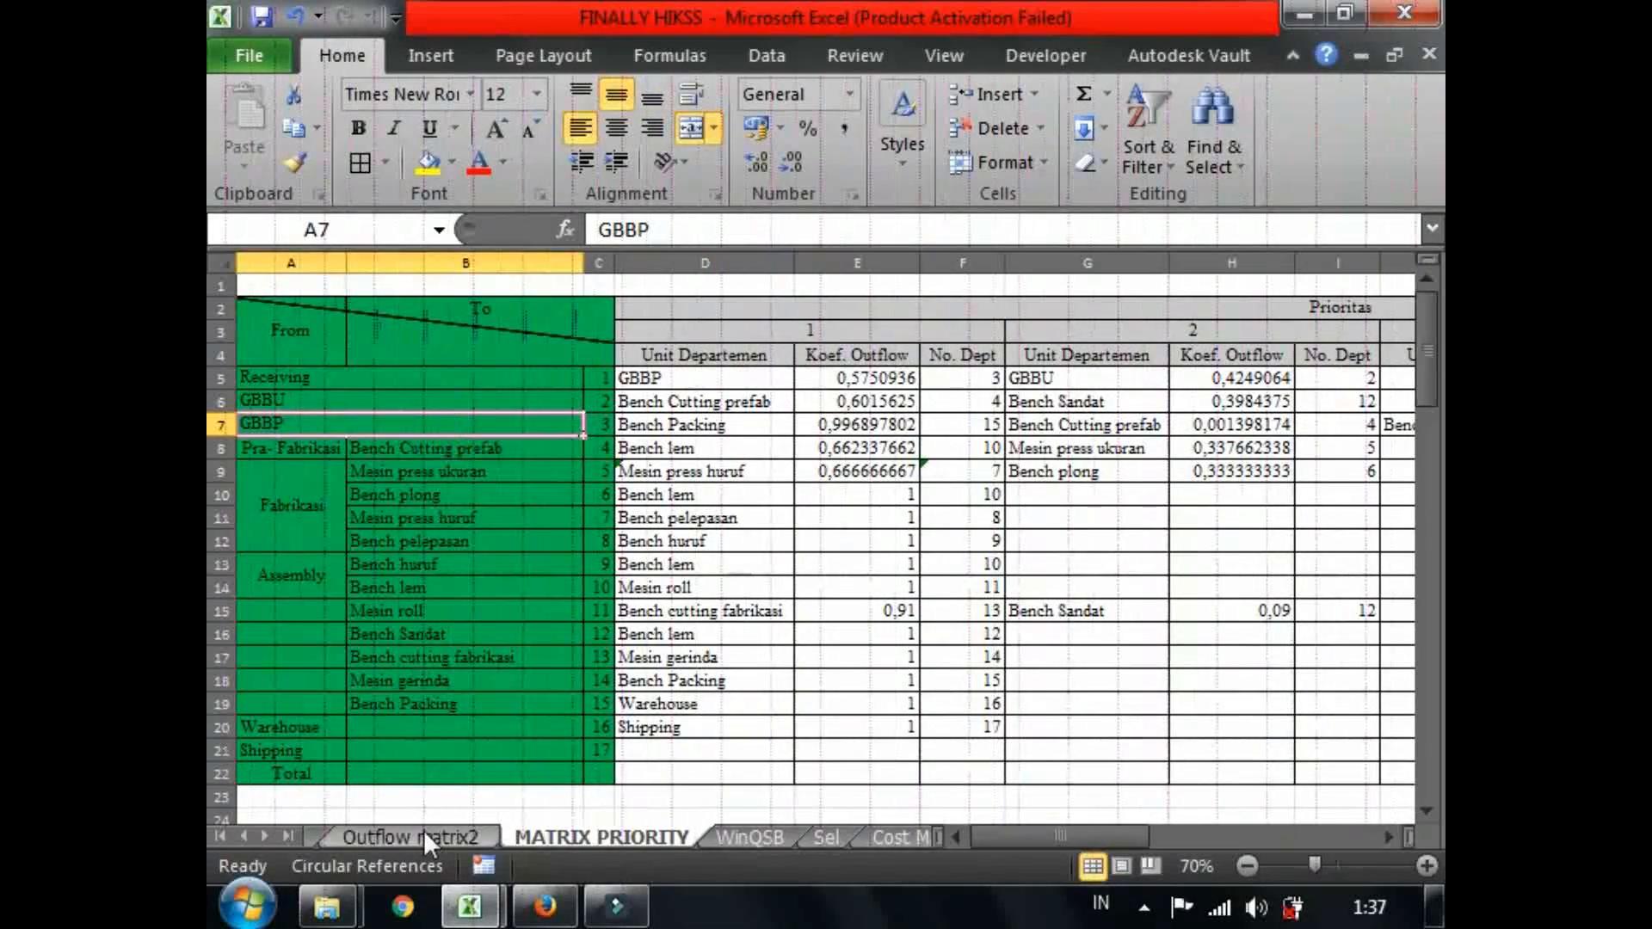
# Go through the GBBP row in Outflow matrix2 and compare its outflow coefficients across the destination departments.
pyautogui.click(423, 833)
pyautogui.click(454, 585)
pyautogui.click(399, 446)
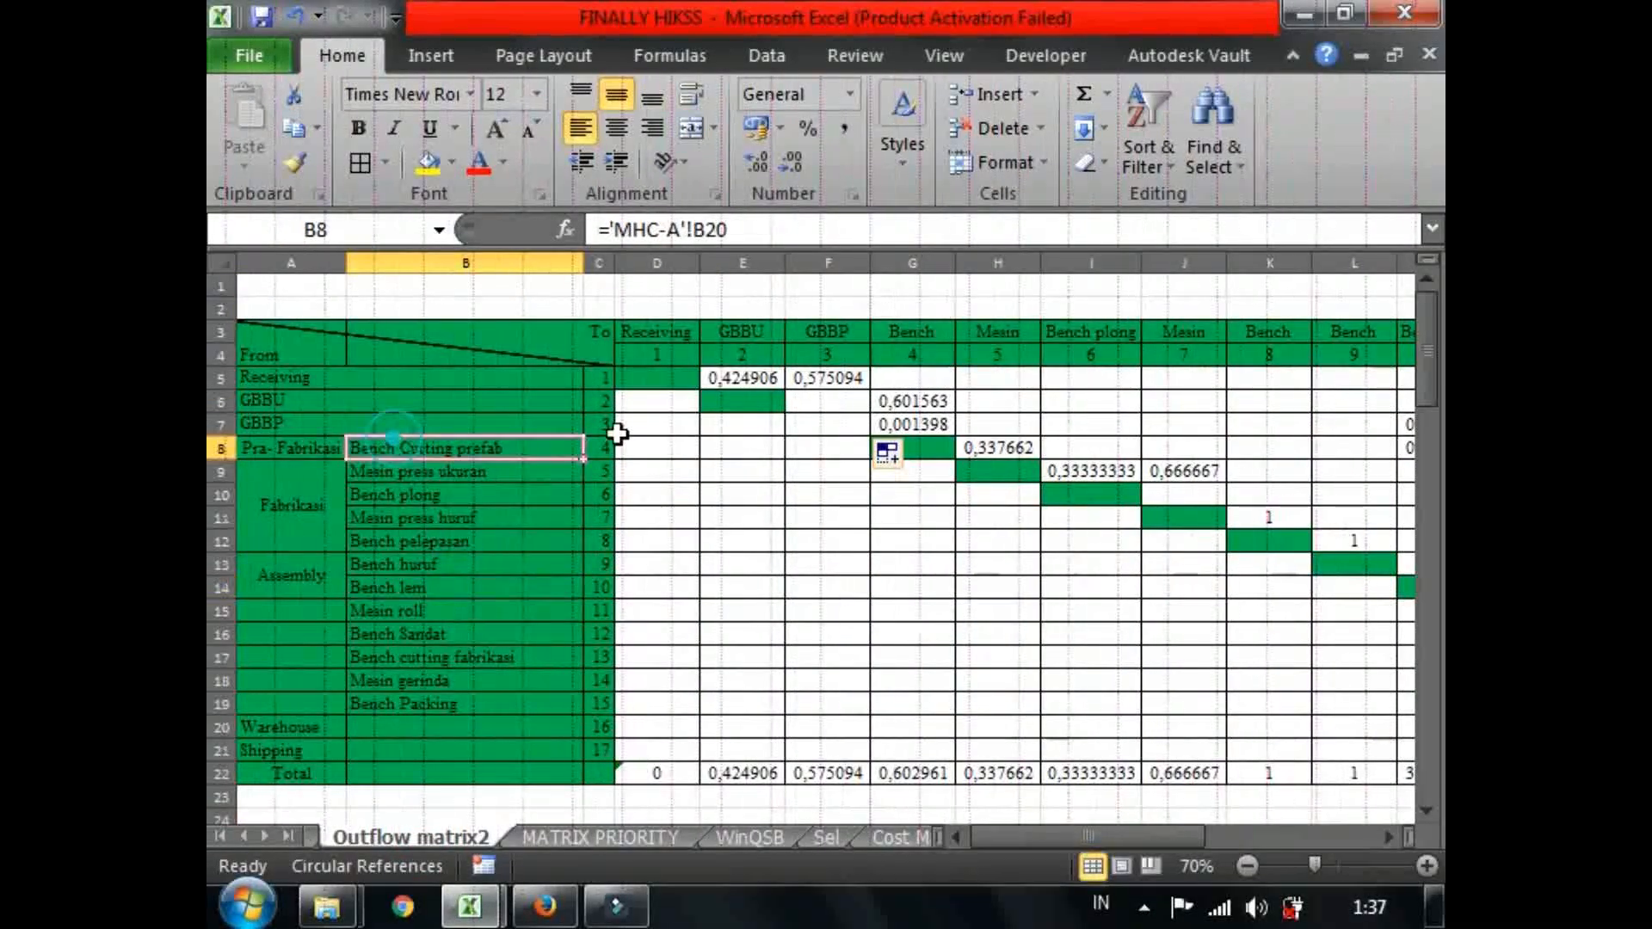
pyautogui.press('Right')
pyautogui.press('Right')
pyautogui.press('Right')
pyautogui.press('Right')
pyautogui.press('Right')
pyautogui.press('Right')
pyautogui.press('Right')
pyautogui.press('Left')
pyautogui.press('Right')
pyautogui.press('Right')
pyautogui.press('Right')
pyautogui.press('Right')
pyautogui.press('Right')
pyautogui.press('Left')
pyautogui.press('Left')
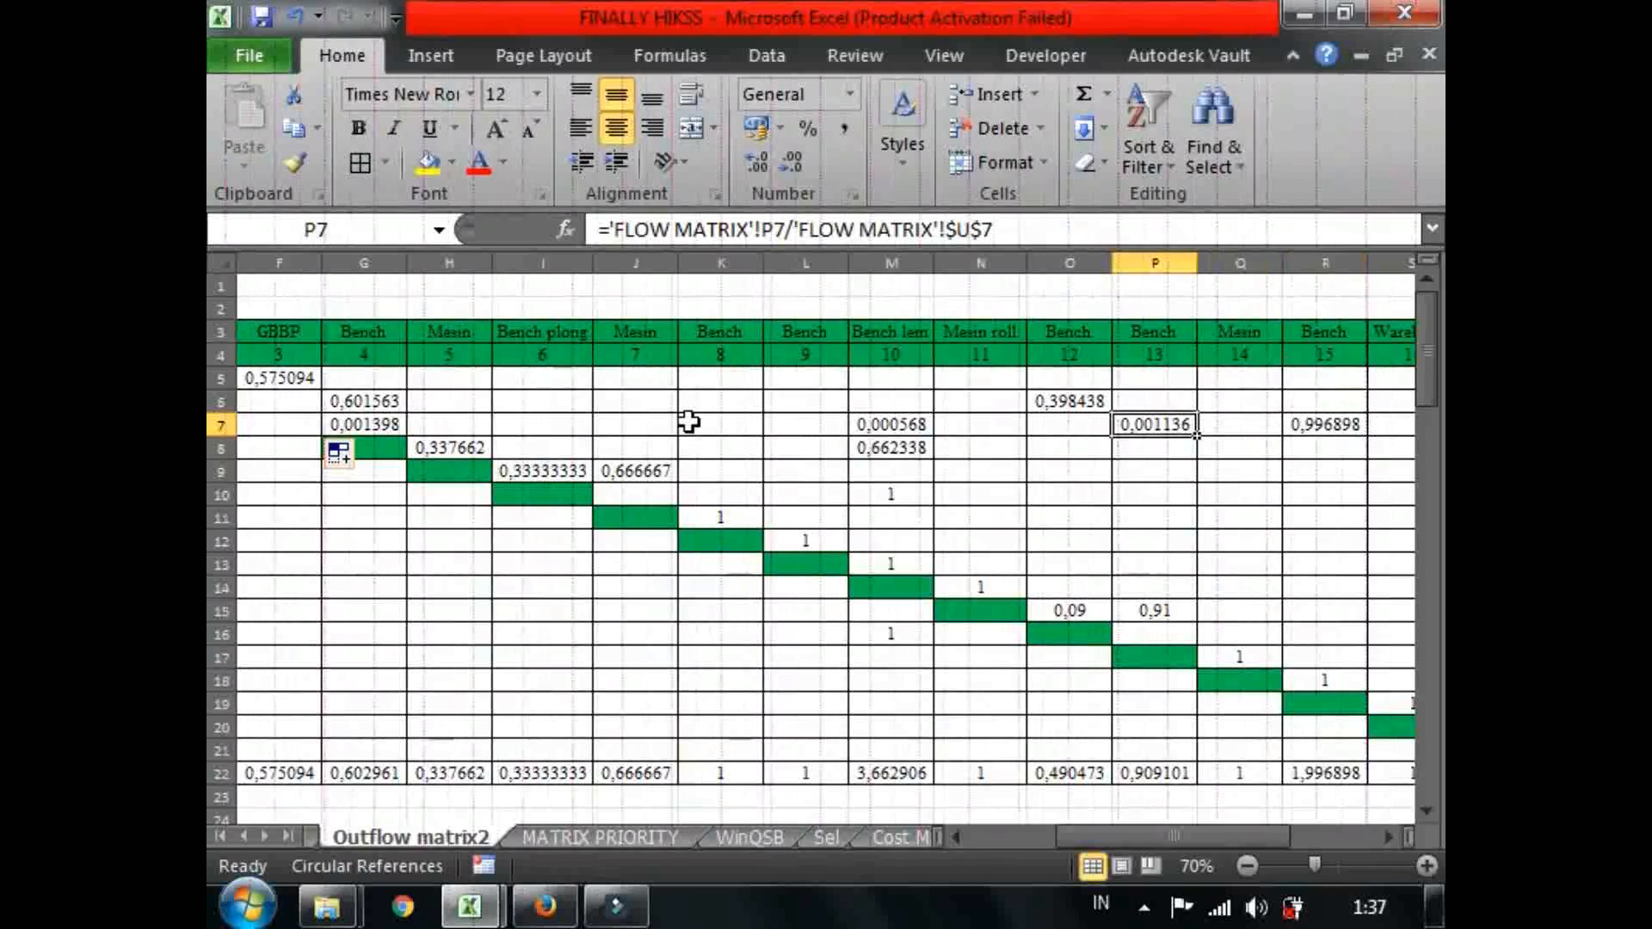
# Fit column P's width to its contents in Outflow matrix2 and check GBBP's outflow coefficient to department 15.
pyautogui.doubleClick(1196, 262)
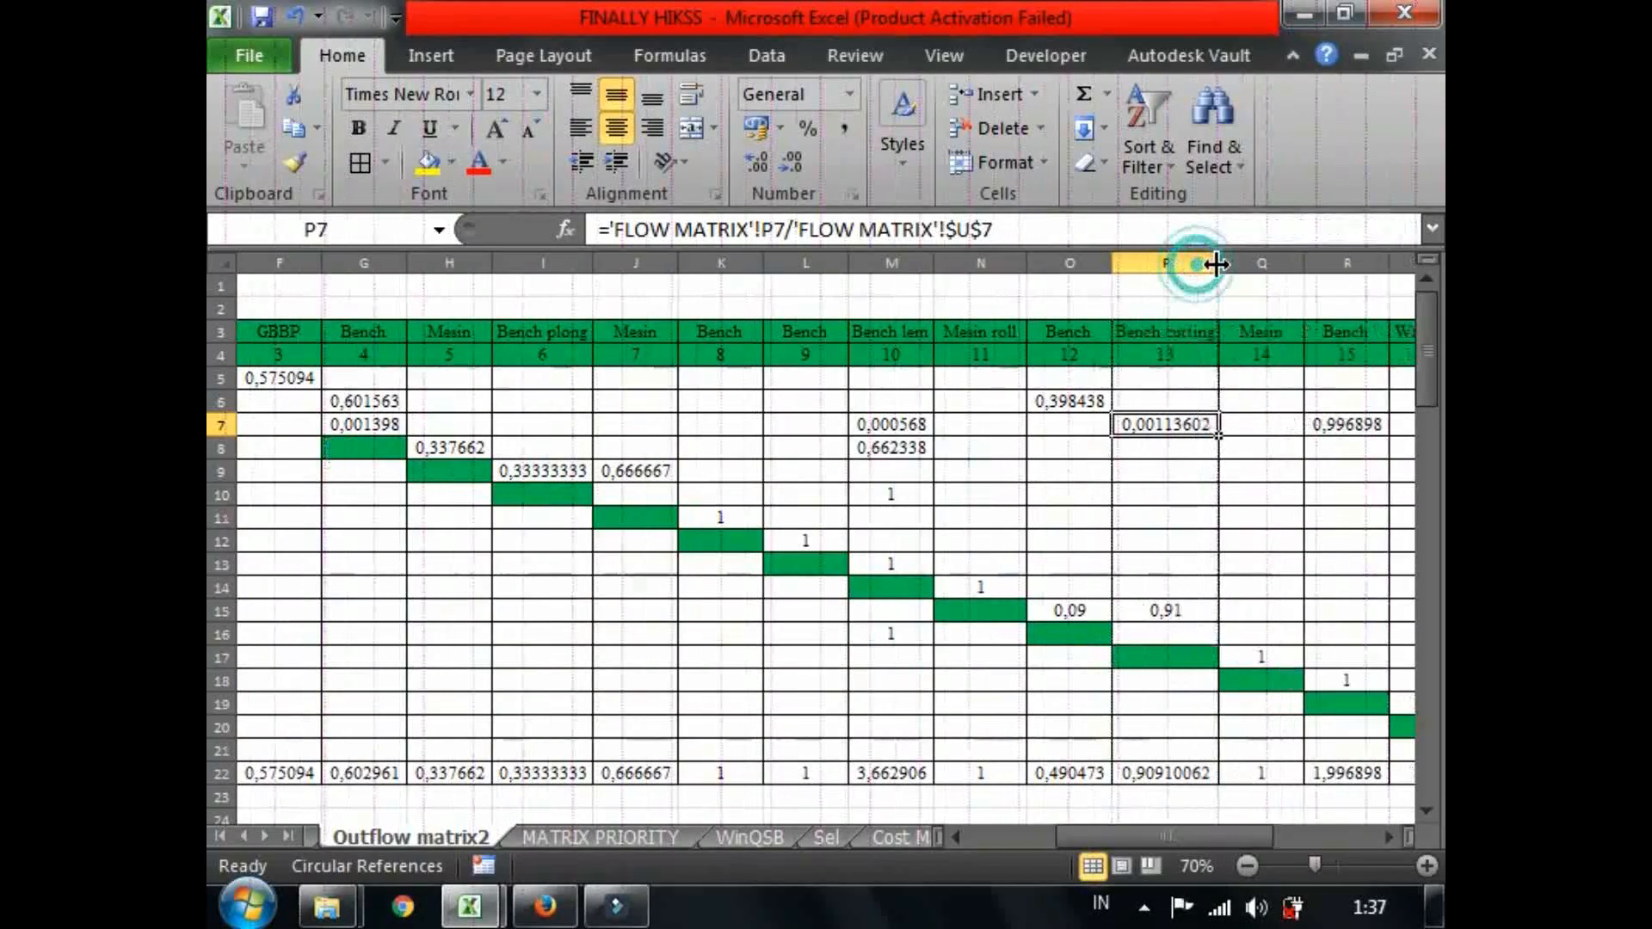
pyautogui.click(1329, 422)
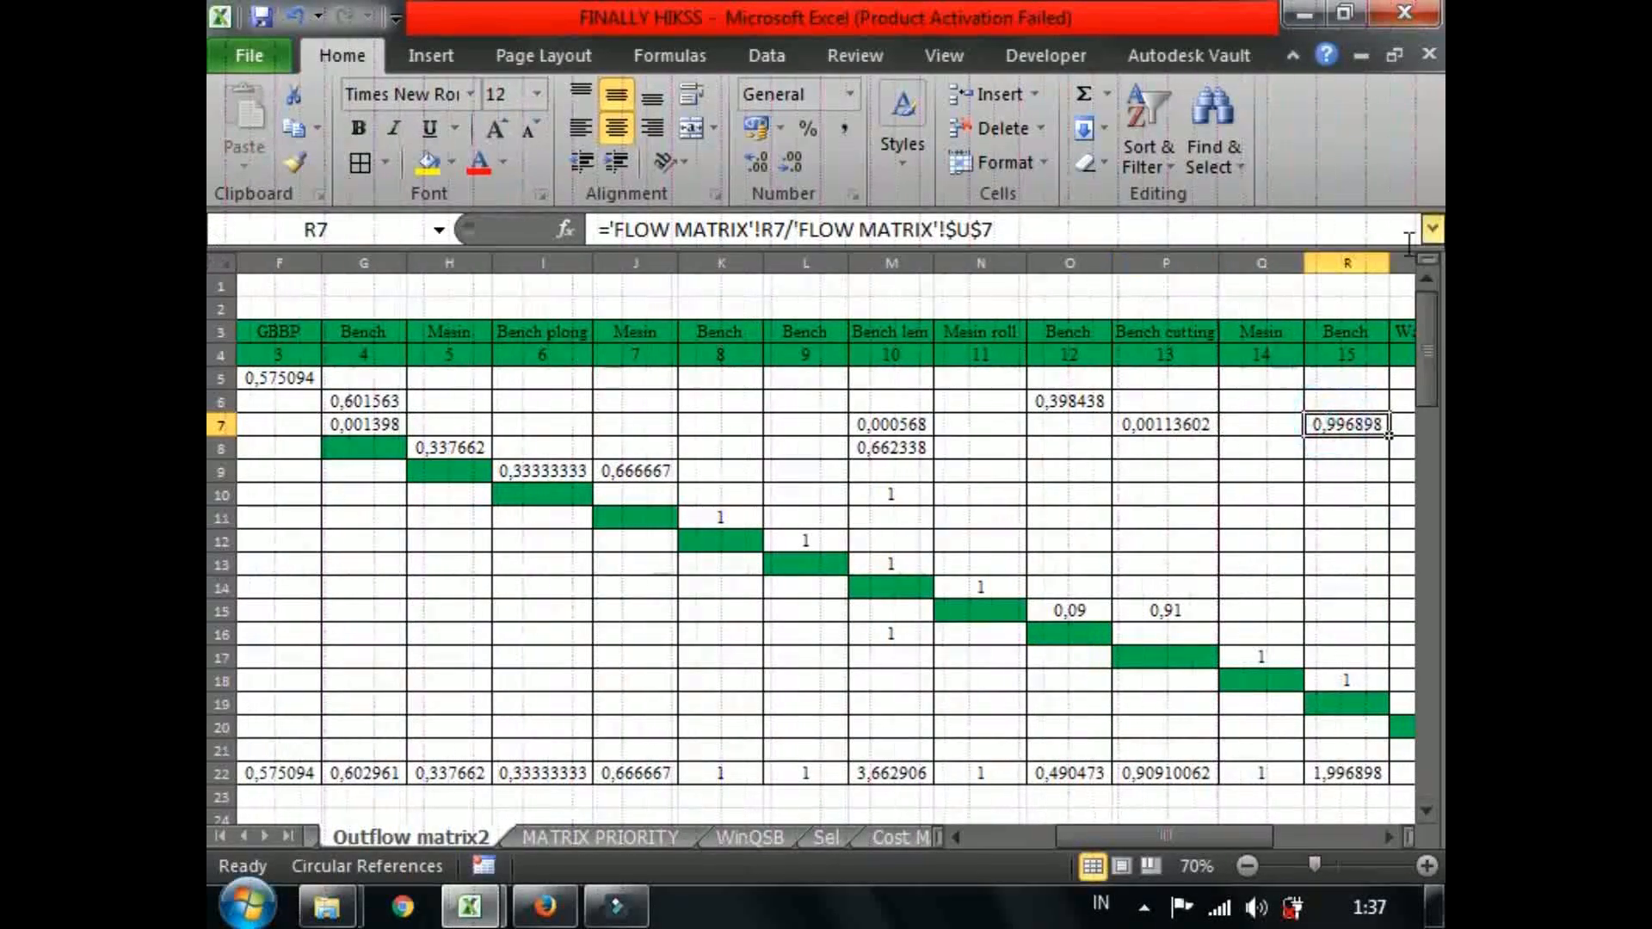
pyautogui.moveTo(1065, 829); pyautogui.dragTo(1126, 822)
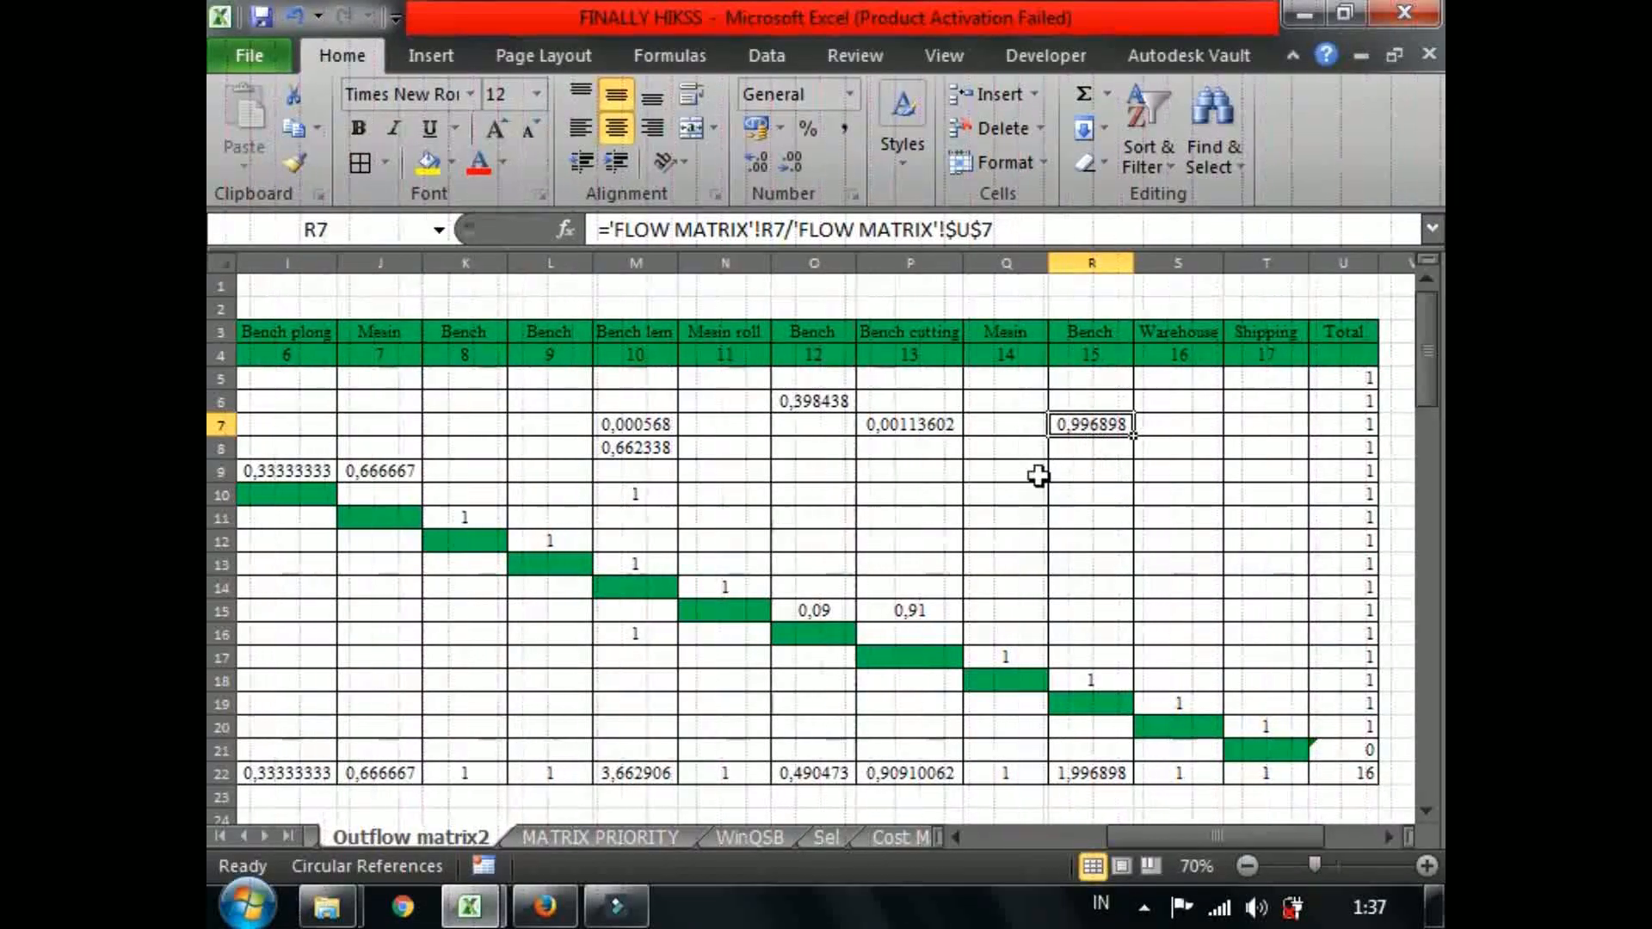
# Inspect the formulas for GBBP's priority 1 coefficient, department number and department name in MATRIX PRIORITY.
pyautogui.click(616, 837)
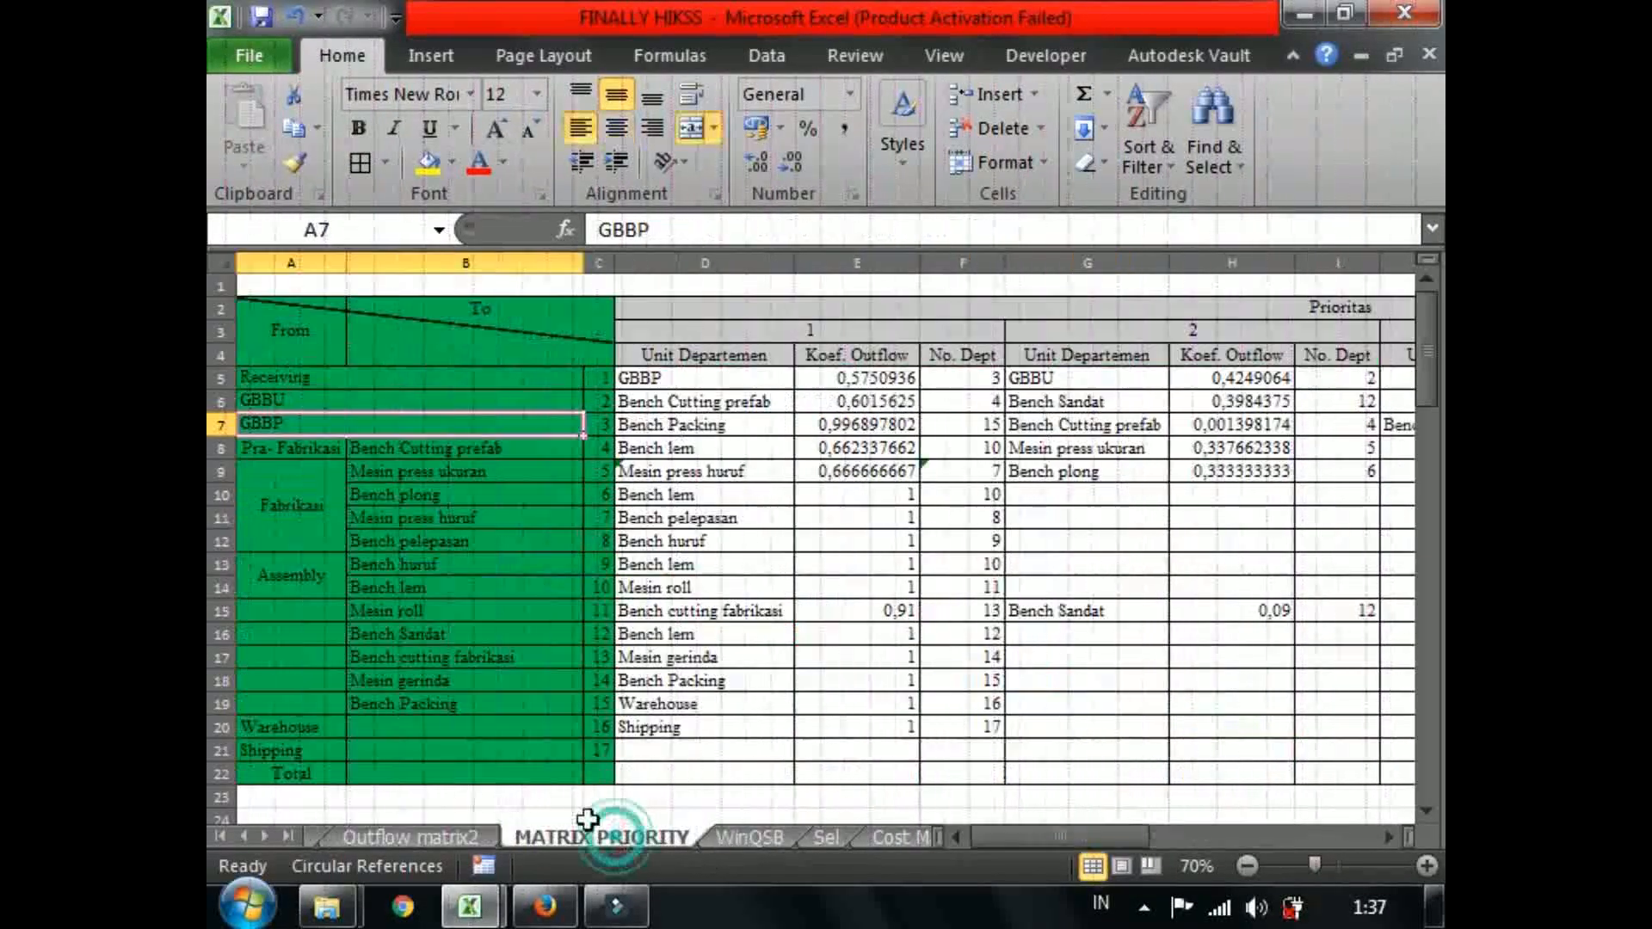
pyautogui.click(888, 423)
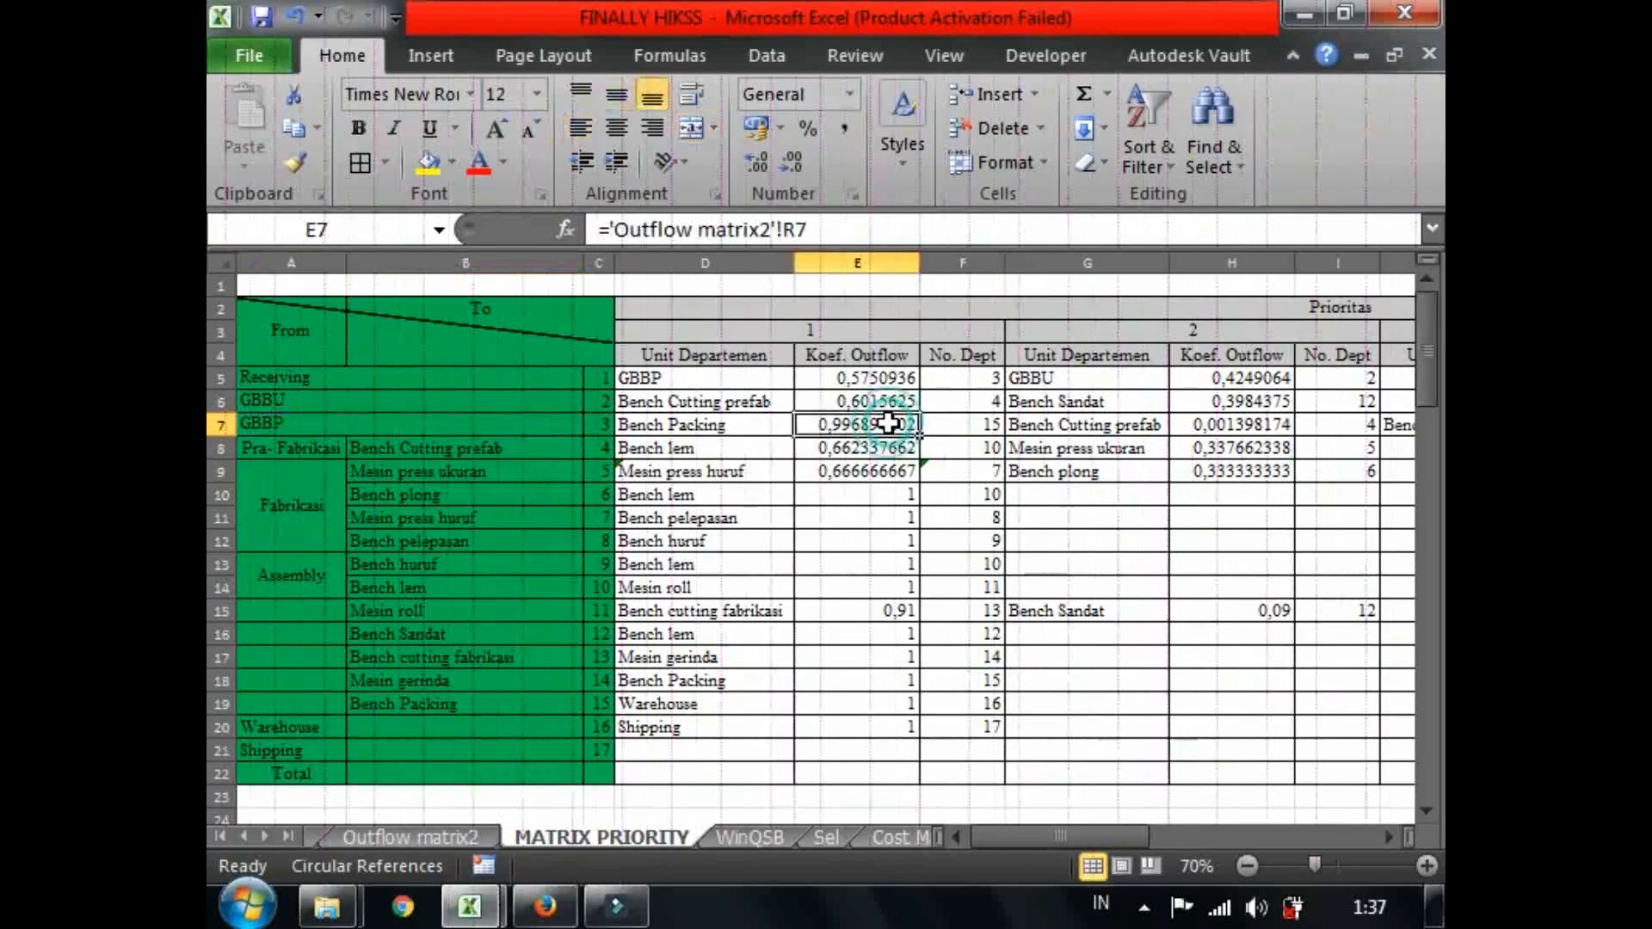
pyautogui.click(943, 427)
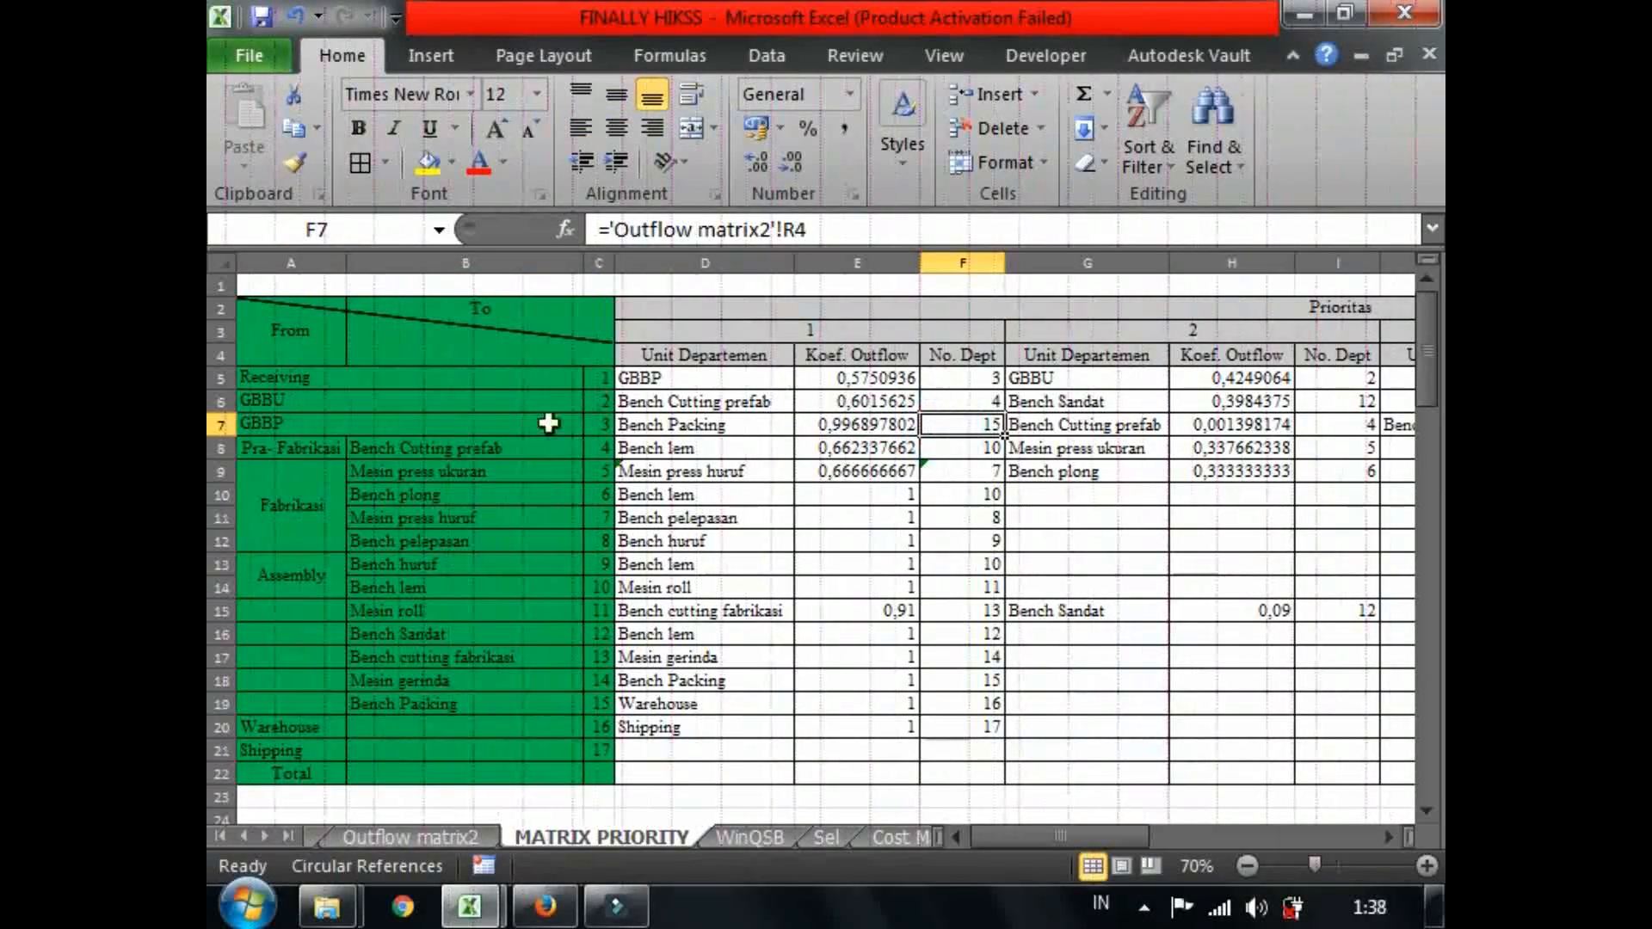
pyautogui.click(412, 427)
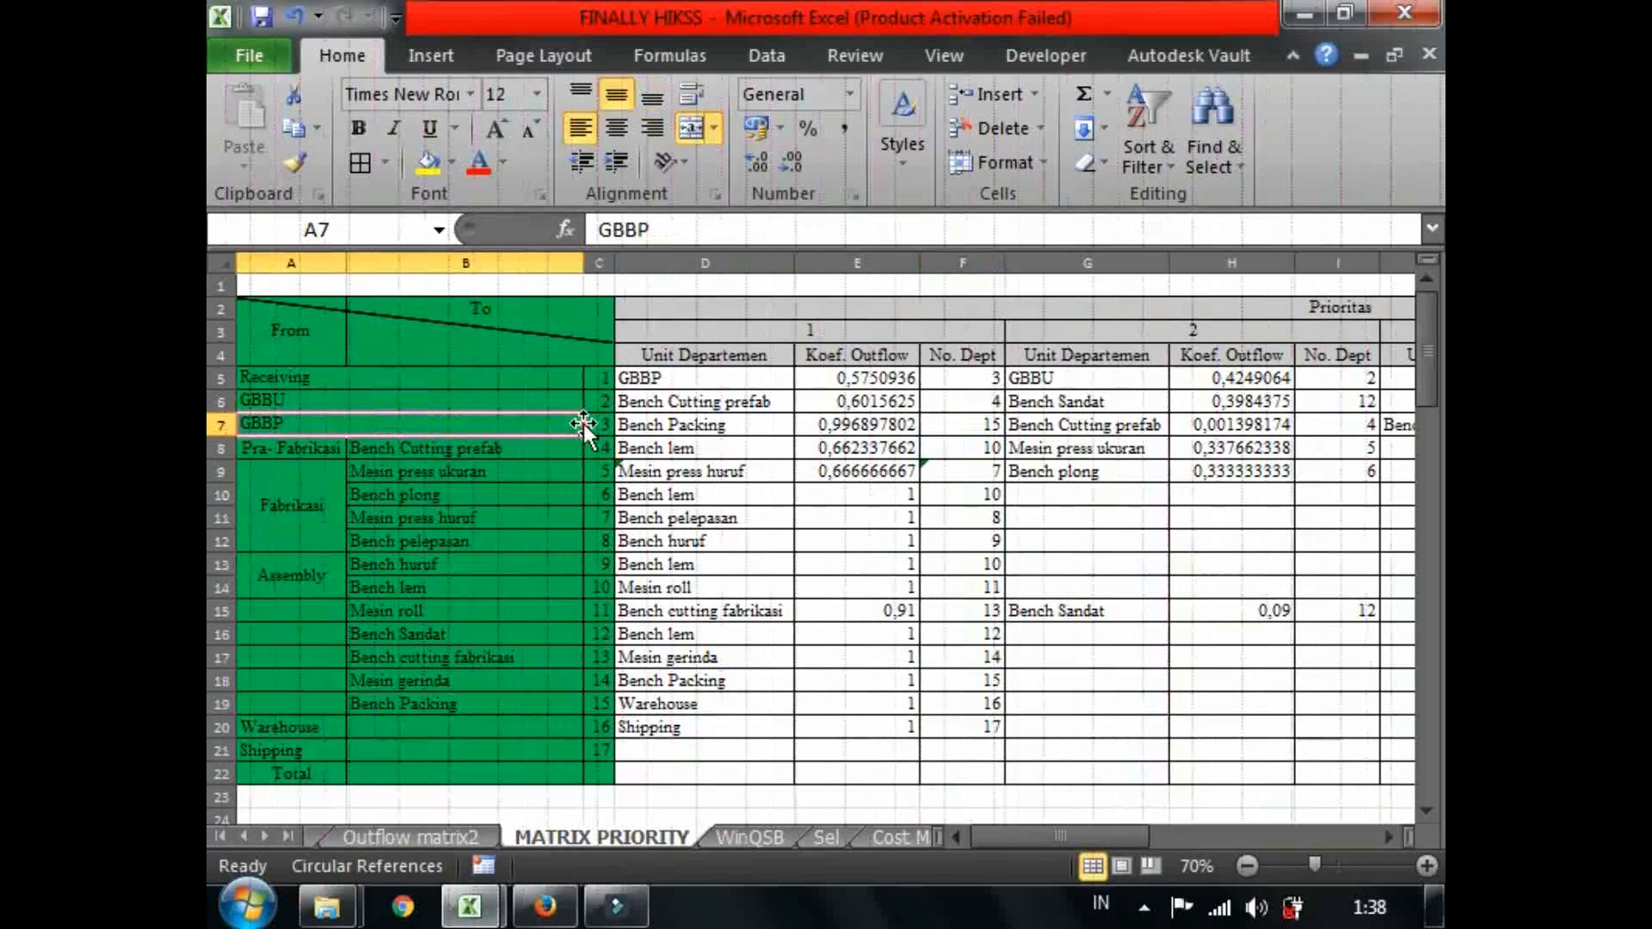
pyautogui.click(774, 428)
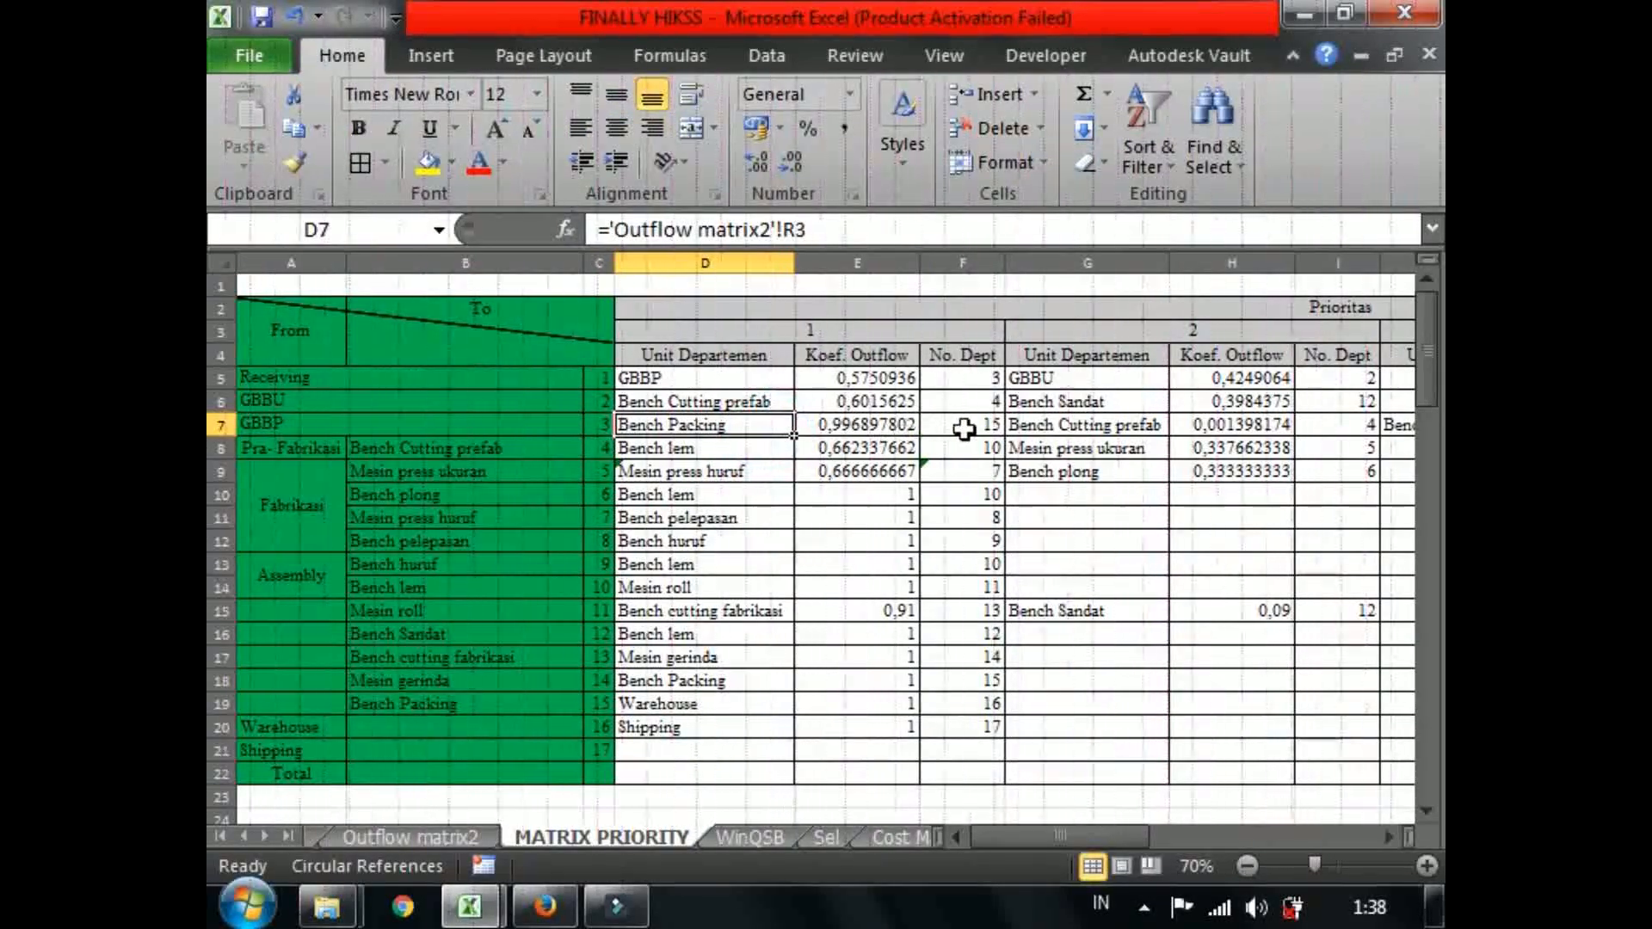
# Compare GBBP's priority 1 department with its priority 2 department in MATRIX PRIORITY.
pyautogui.click(1015, 429)
pyautogui.click(895, 402)
pyautogui.click(732, 428)
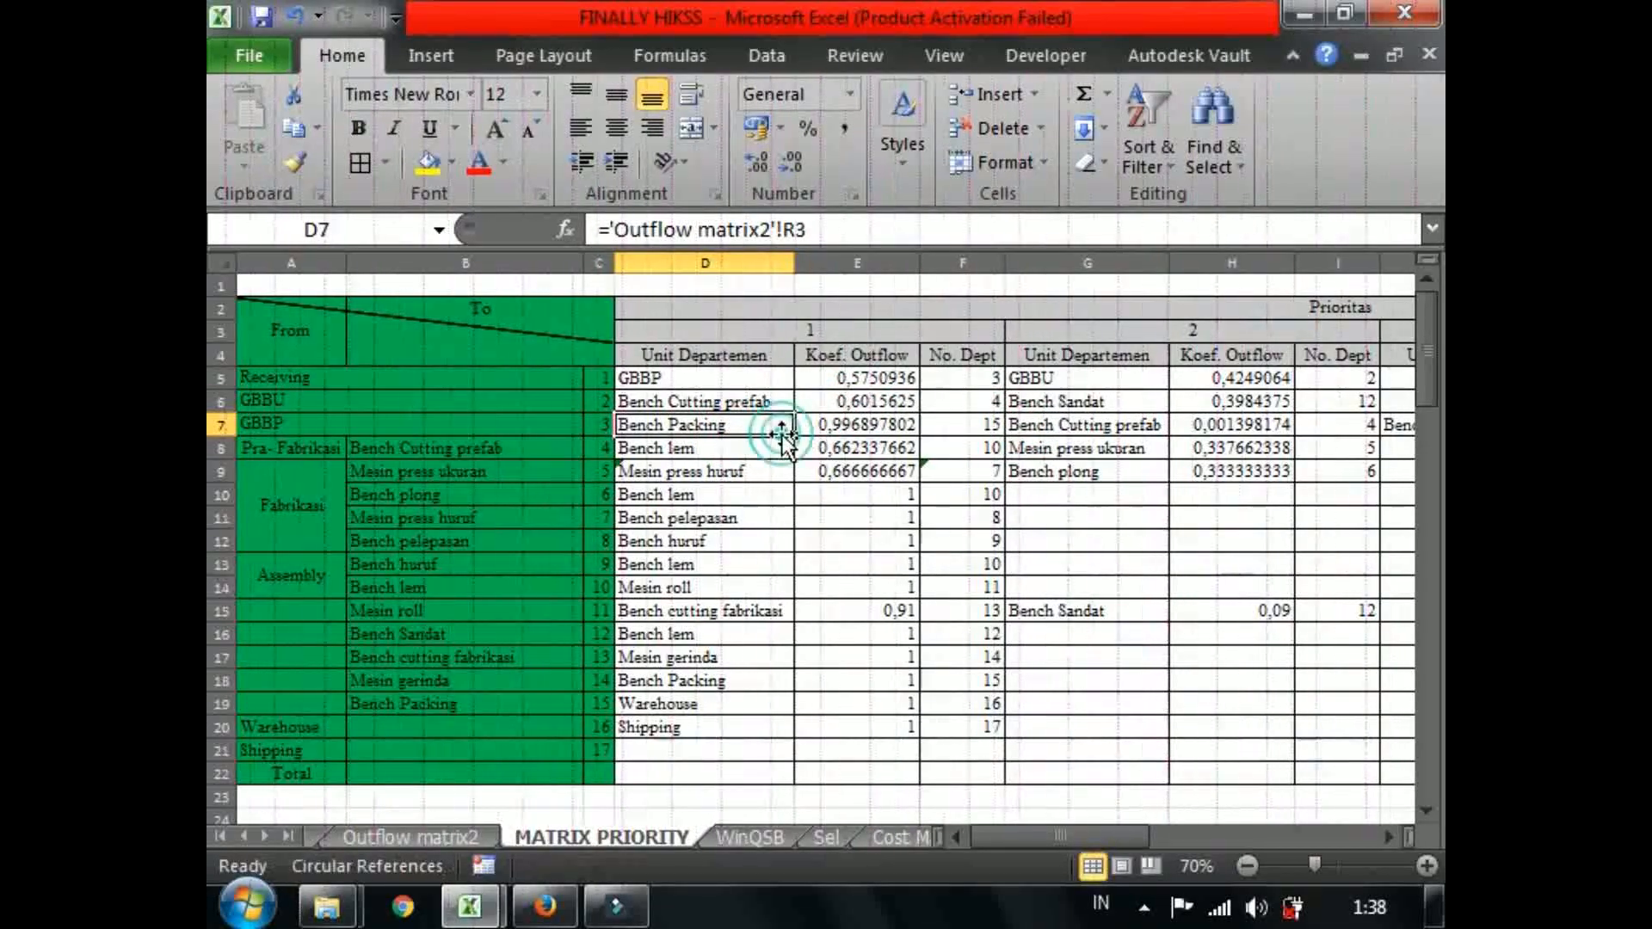
pyautogui.click(1034, 430)
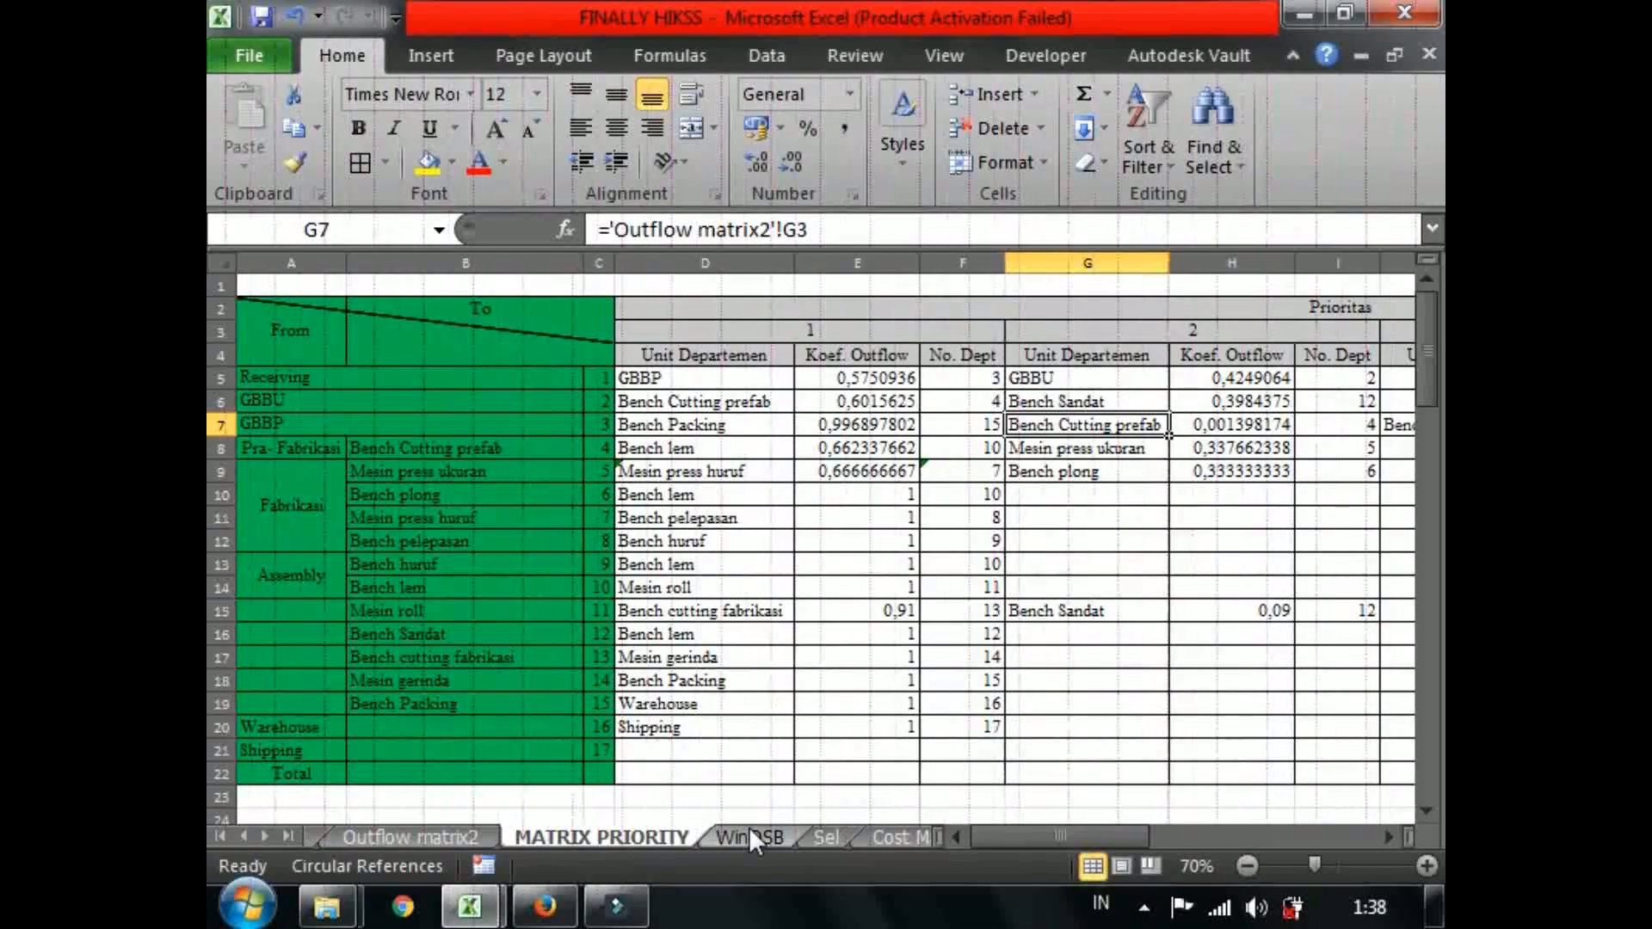
# Move the Cost Matrix sheet directly after MATRIX PRIORITY and set its zoom to 60%.
pyautogui.click(878, 832)
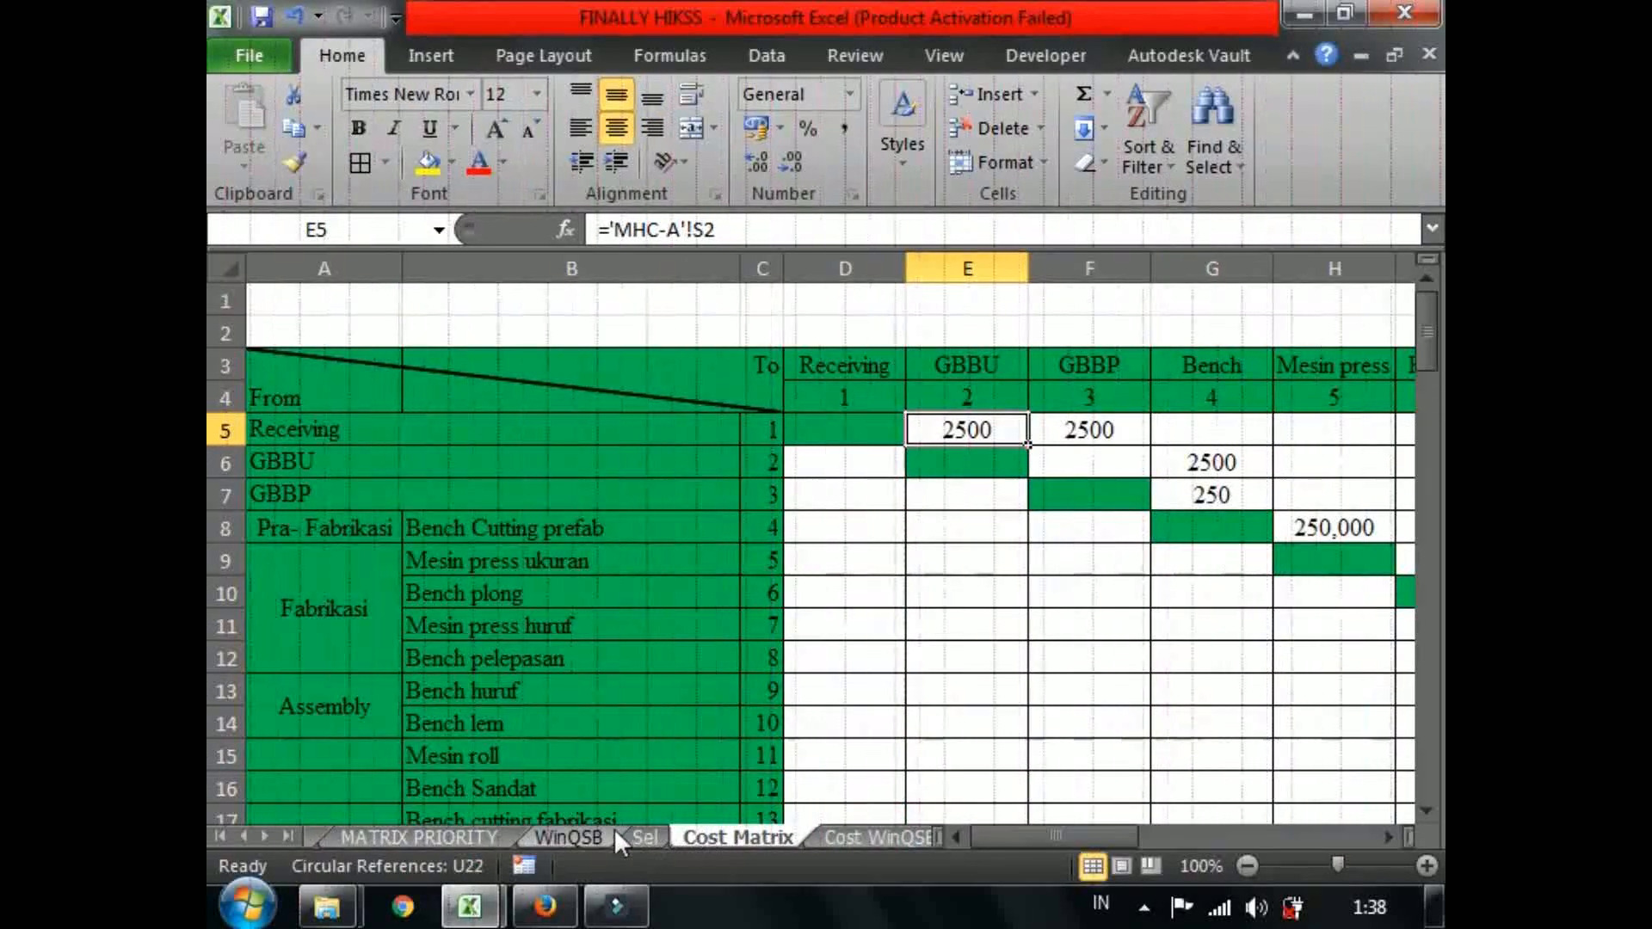
pyautogui.moveTo(757, 835); pyautogui.dragTo(564, 830)
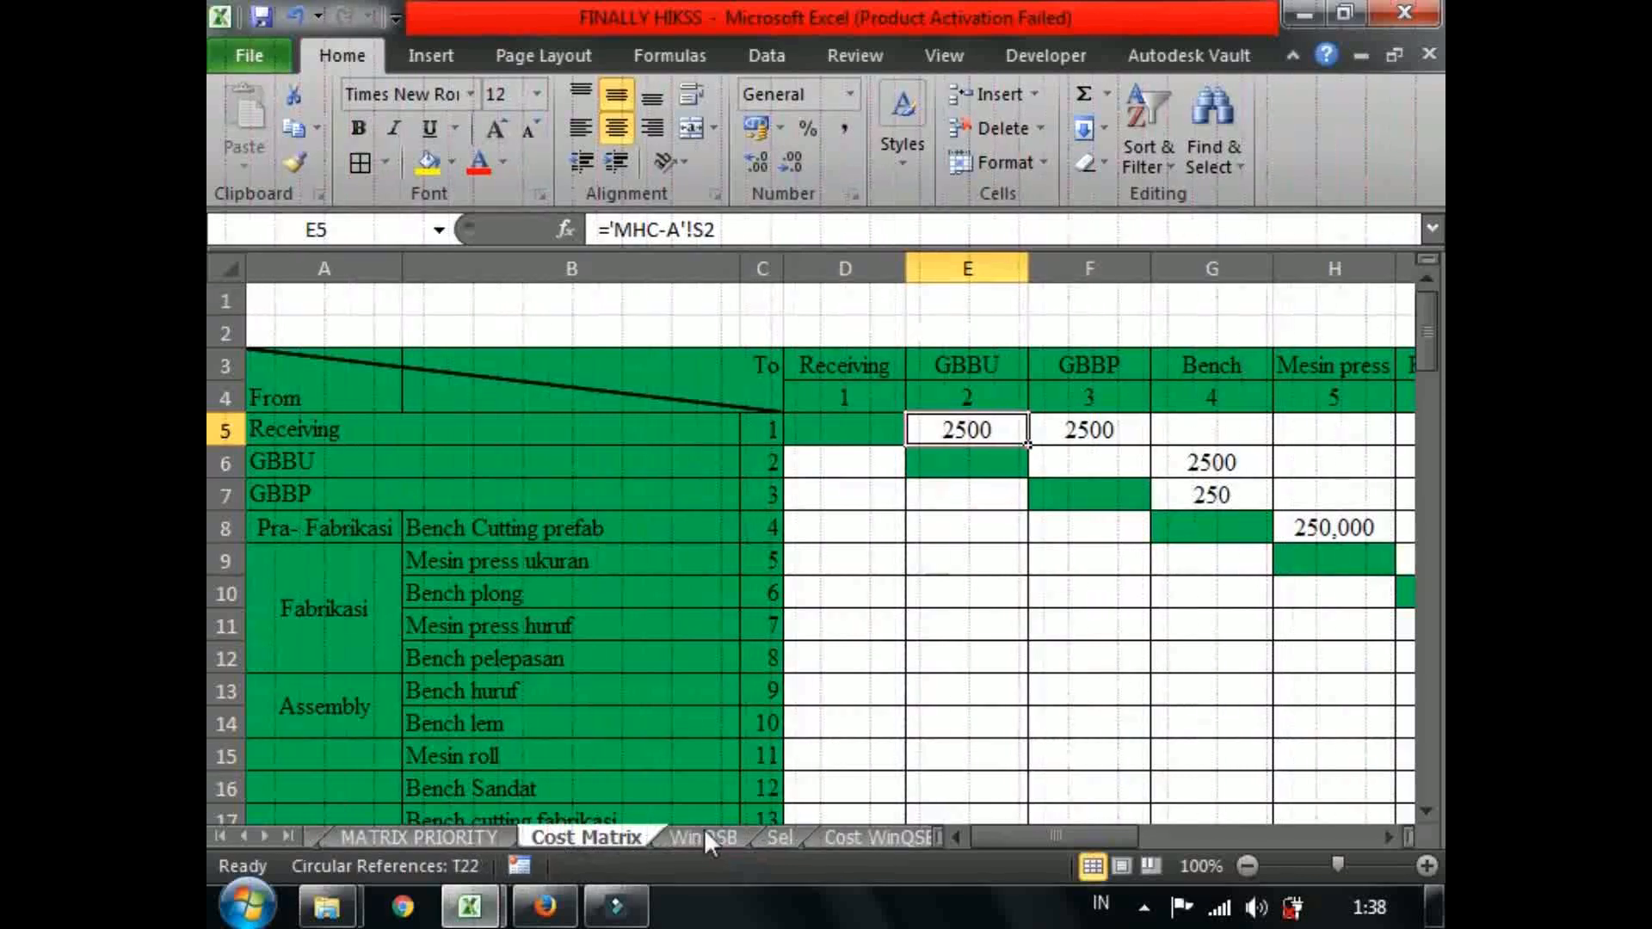
pyautogui.click(1247, 866)
pyautogui.click(1246, 866)
pyautogui.click(1247, 866)
pyautogui.click(1247, 866)
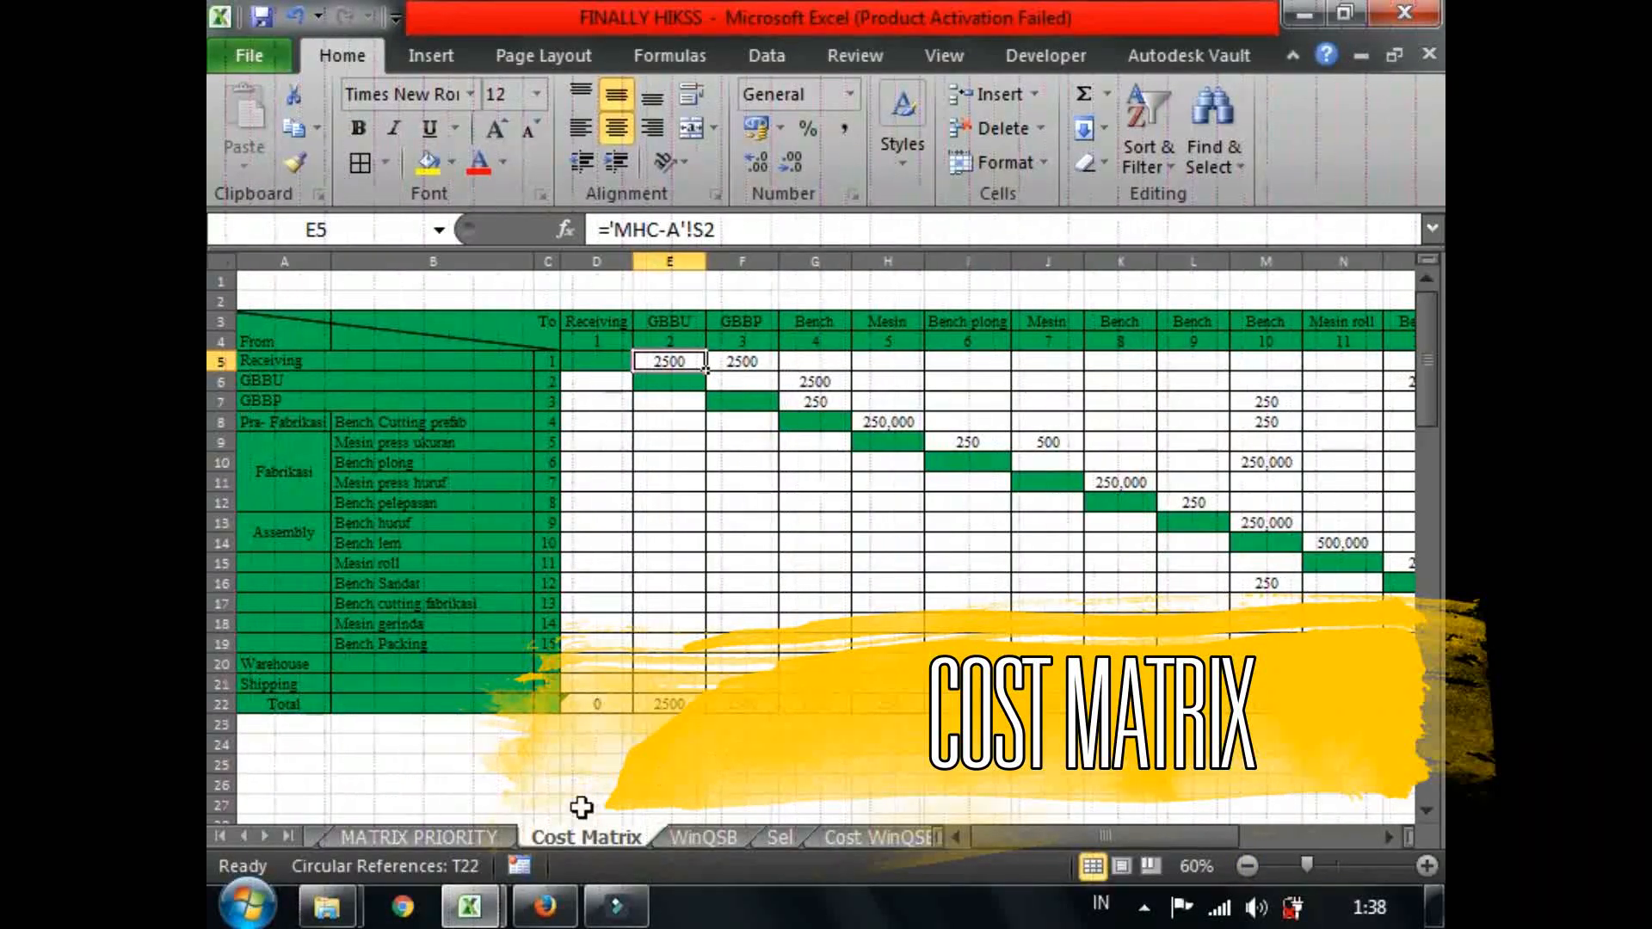
pyautogui.click(242, 834)
pyautogui.click(242, 833)
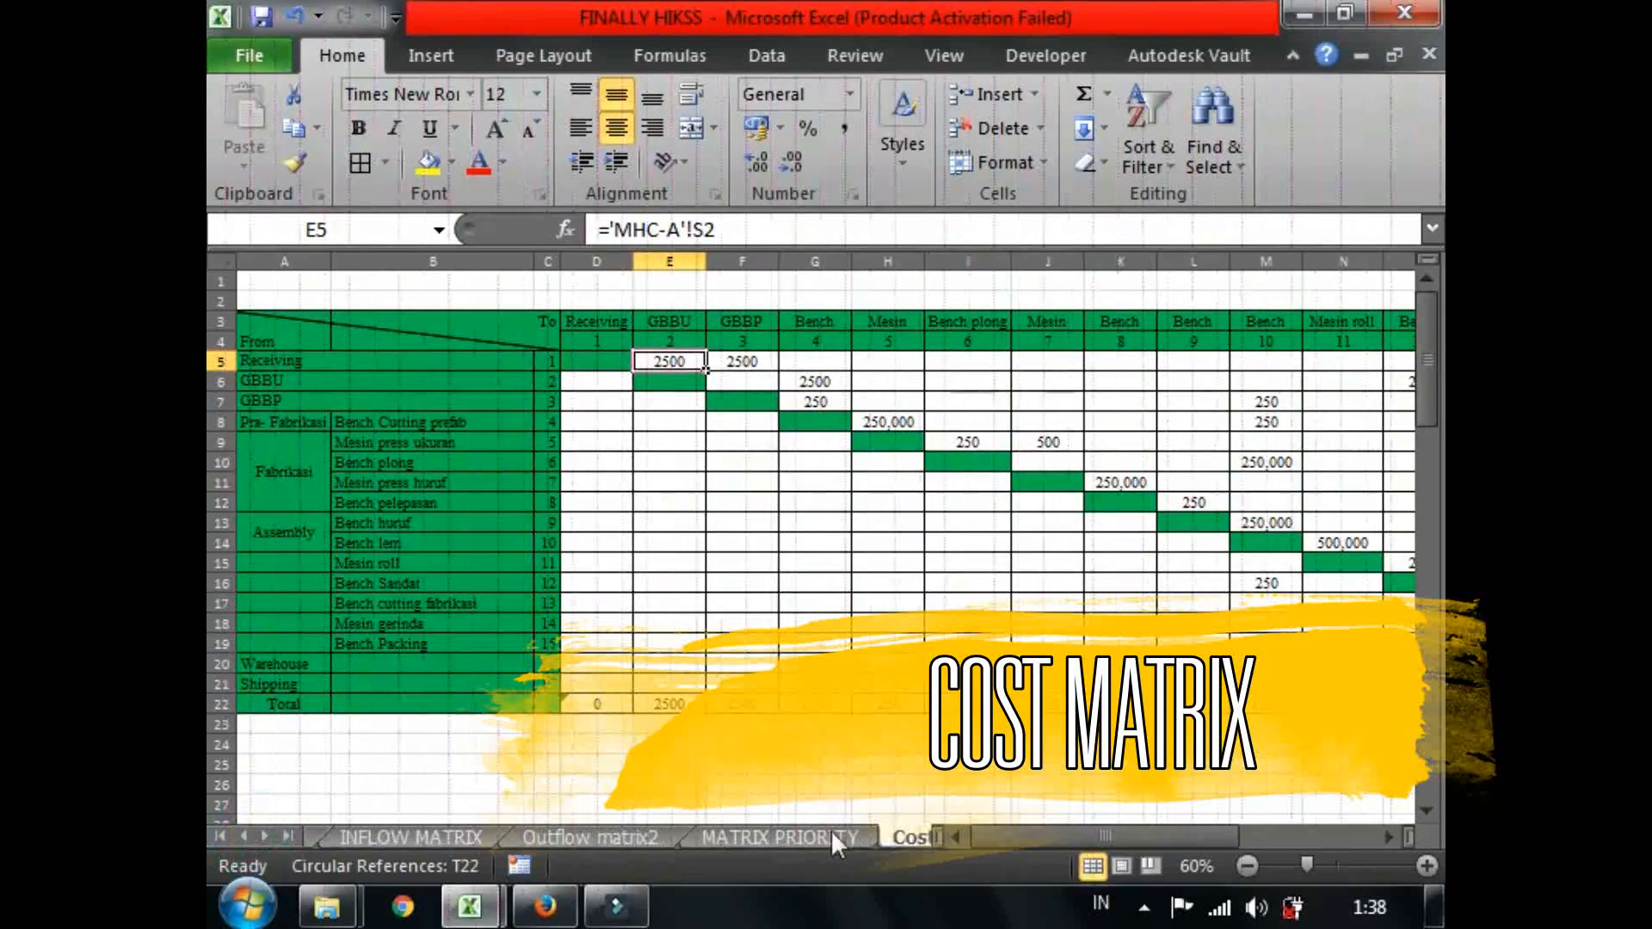
pyautogui.click(266, 833)
pyautogui.click(266, 832)
pyautogui.click(266, 833)
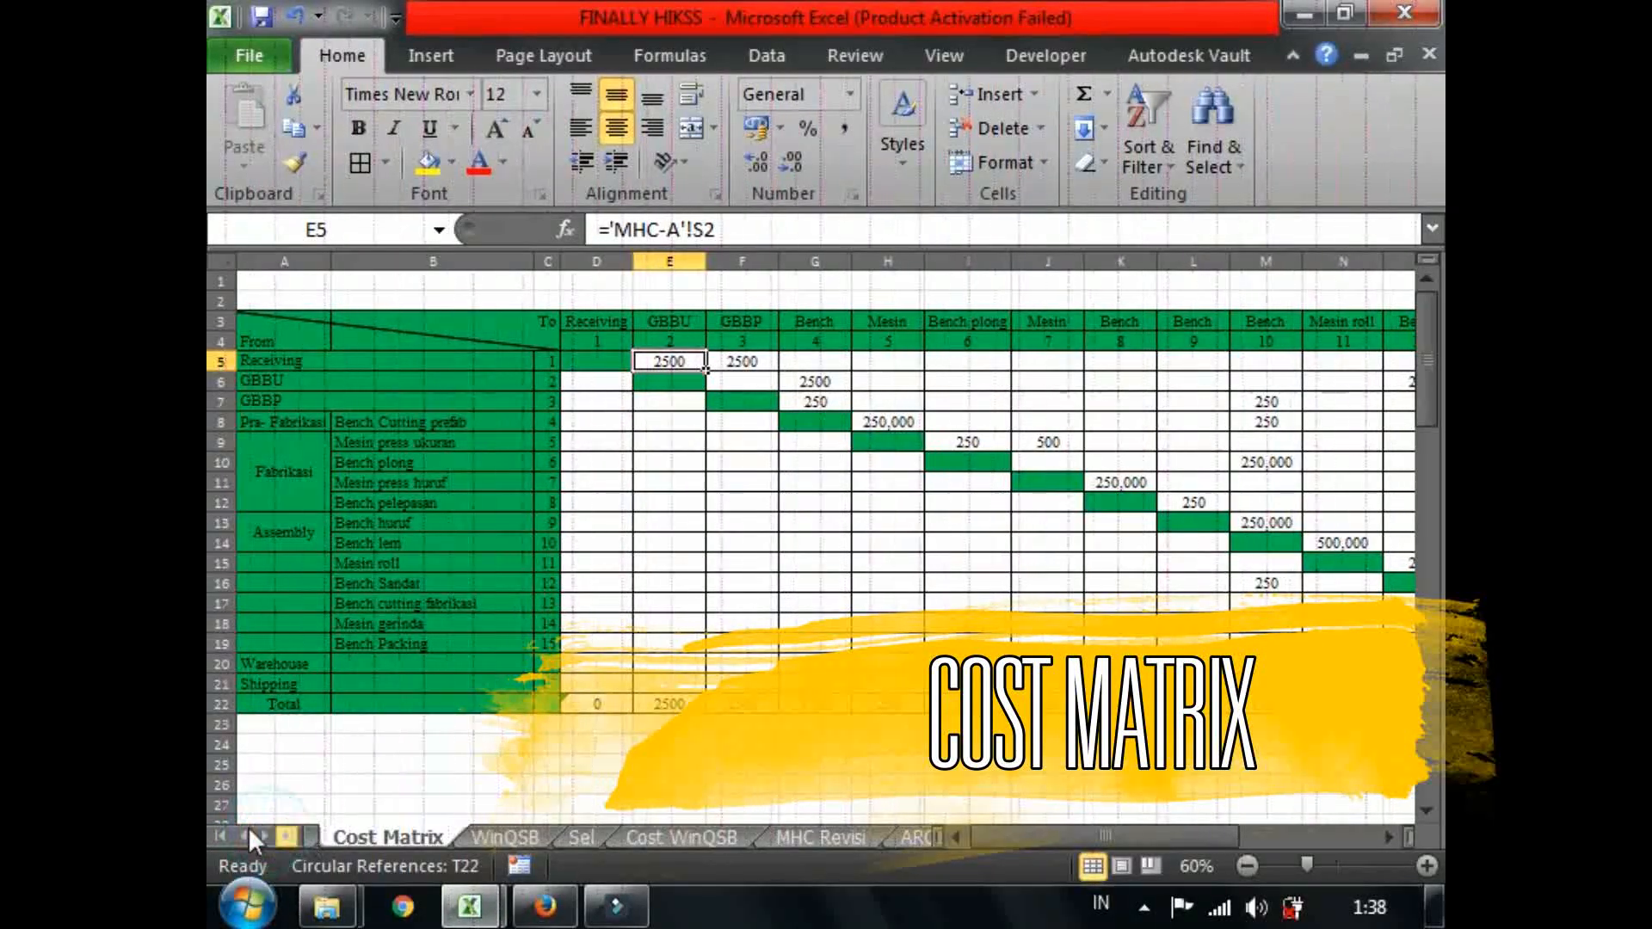
pyautogui.click(242, 832)
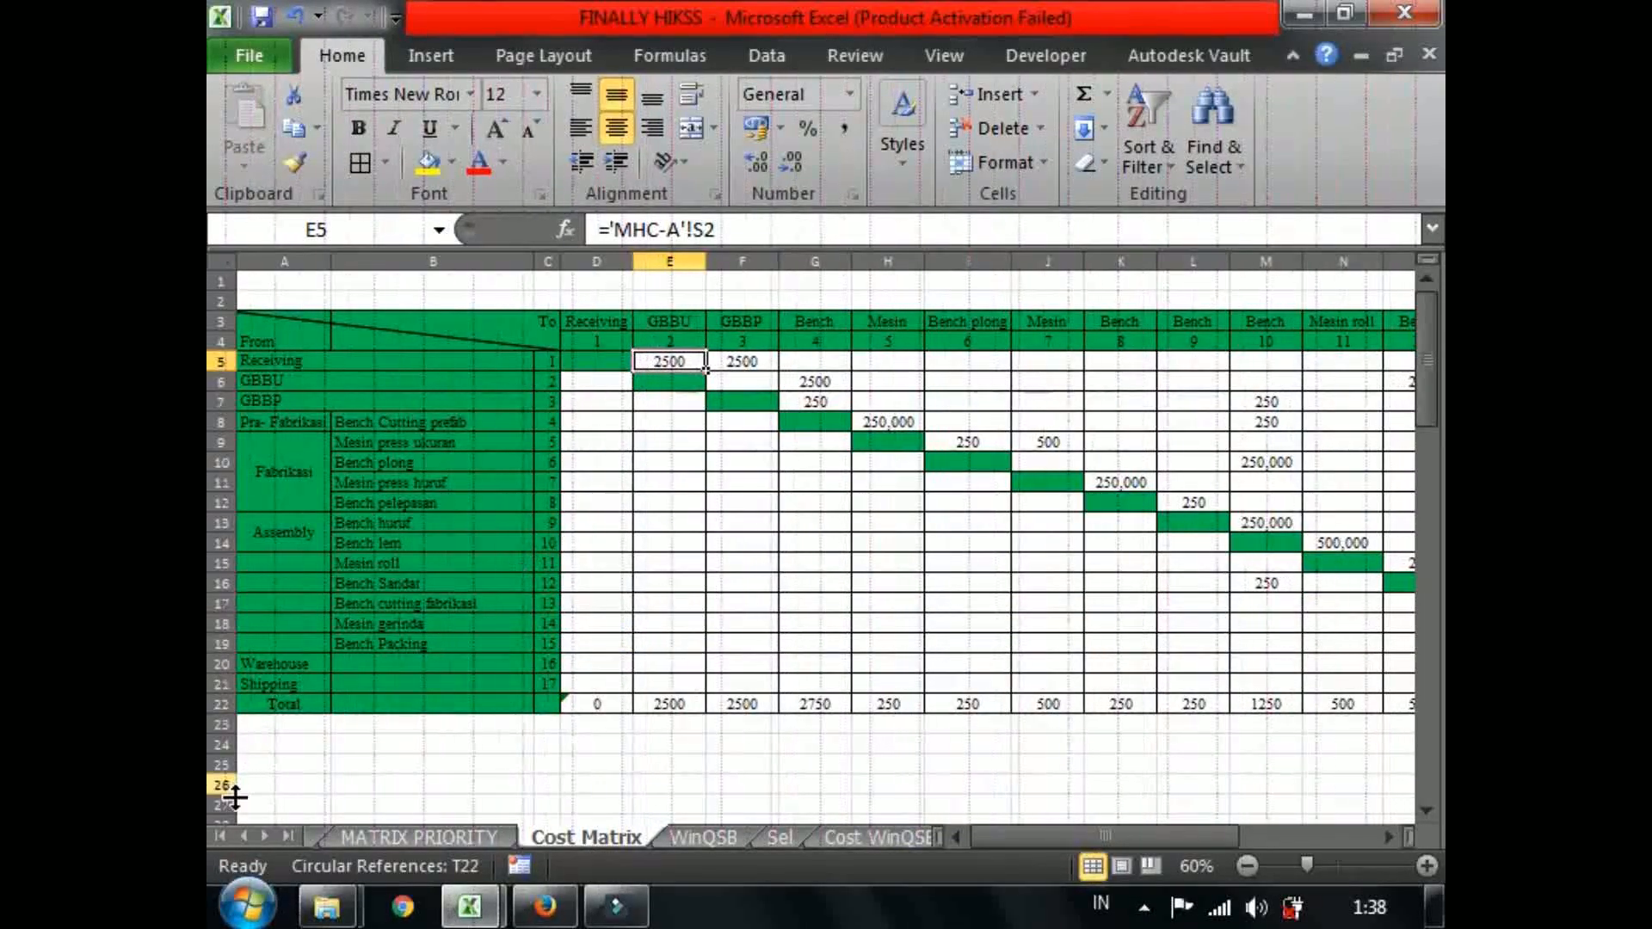
# Examine several MHC values in the MHC-A sheet and the IF formulas that assign them by total weight.
pyautogui.click(249, 834)
pyautogui.click(250, 835)
pyautogui.click(249, 835)
pyautogui.click(249, 835)
pyautogui.click(435, 838)
pyautogui.moveTo(1037, 835); pyautogui.dragTo(1253, 833)
pyautogui.click(783, 384)
pyautogui.click(789, 446)
pyautogui.click(787, 604)
pyautogui.click(783, 652)
pyautogui.click(777, 716)
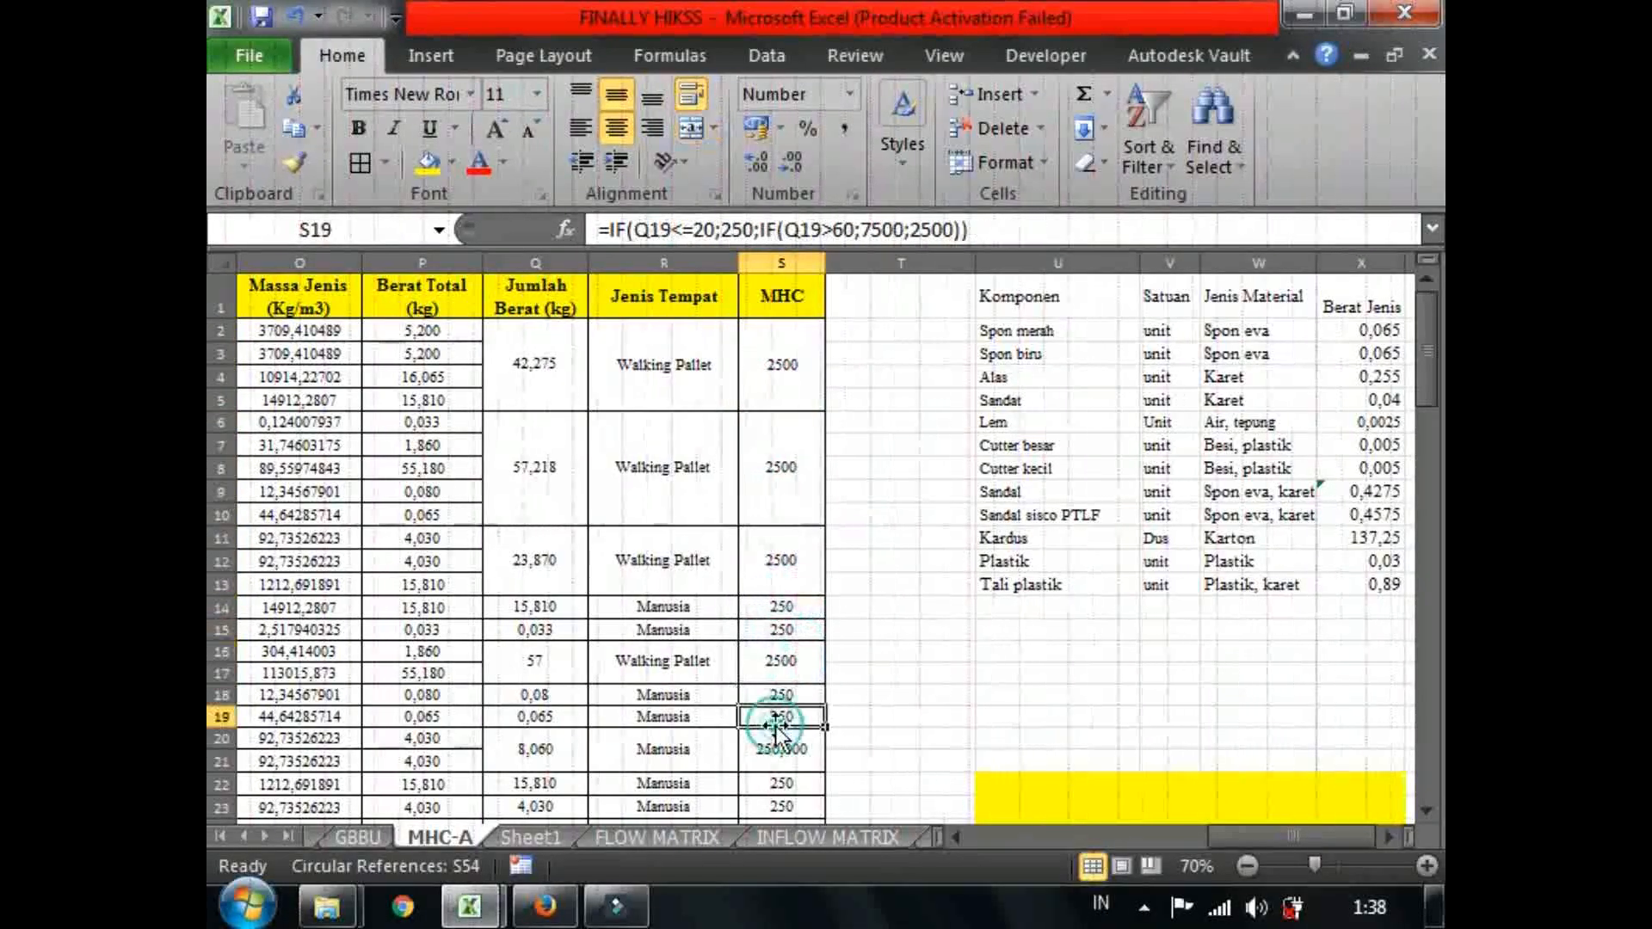
# Find the Cost Matrix sheet among the workbook's sheets and return to it.
pyautogui.click(260, 834)
pyautogui.click(259, 835)
pyautogui.click(260, 835)
pyautogui.click(260, 835)
pyautogui.click(241, 836)
pyautogui.click(240, 834)
pyautogui.click(240, 834)
pyautogui.click(261, 837)
pyautogui.click(262, 837)
pyautogui.click(262, 837)
pyautogui.click(261, 837)
pyautogui.click(261, 836)
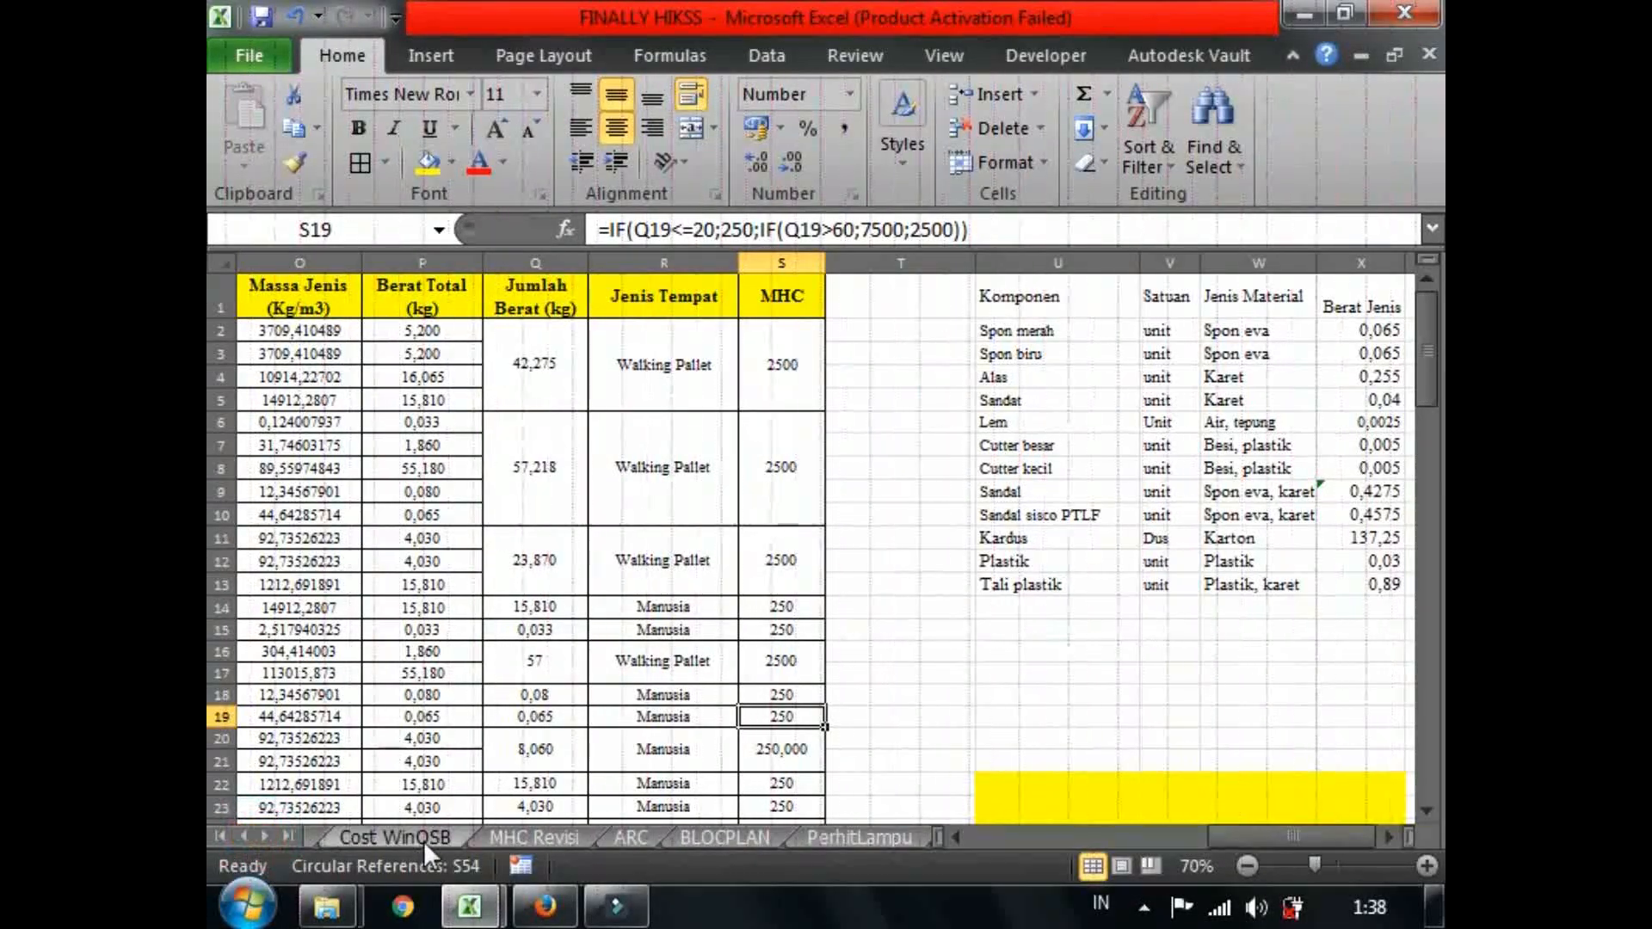
pyautogui.click(246, 838)
pyautogui.click(246, 839)
pyautogui.click(246, 838)
pyautogui.click(388, 836)
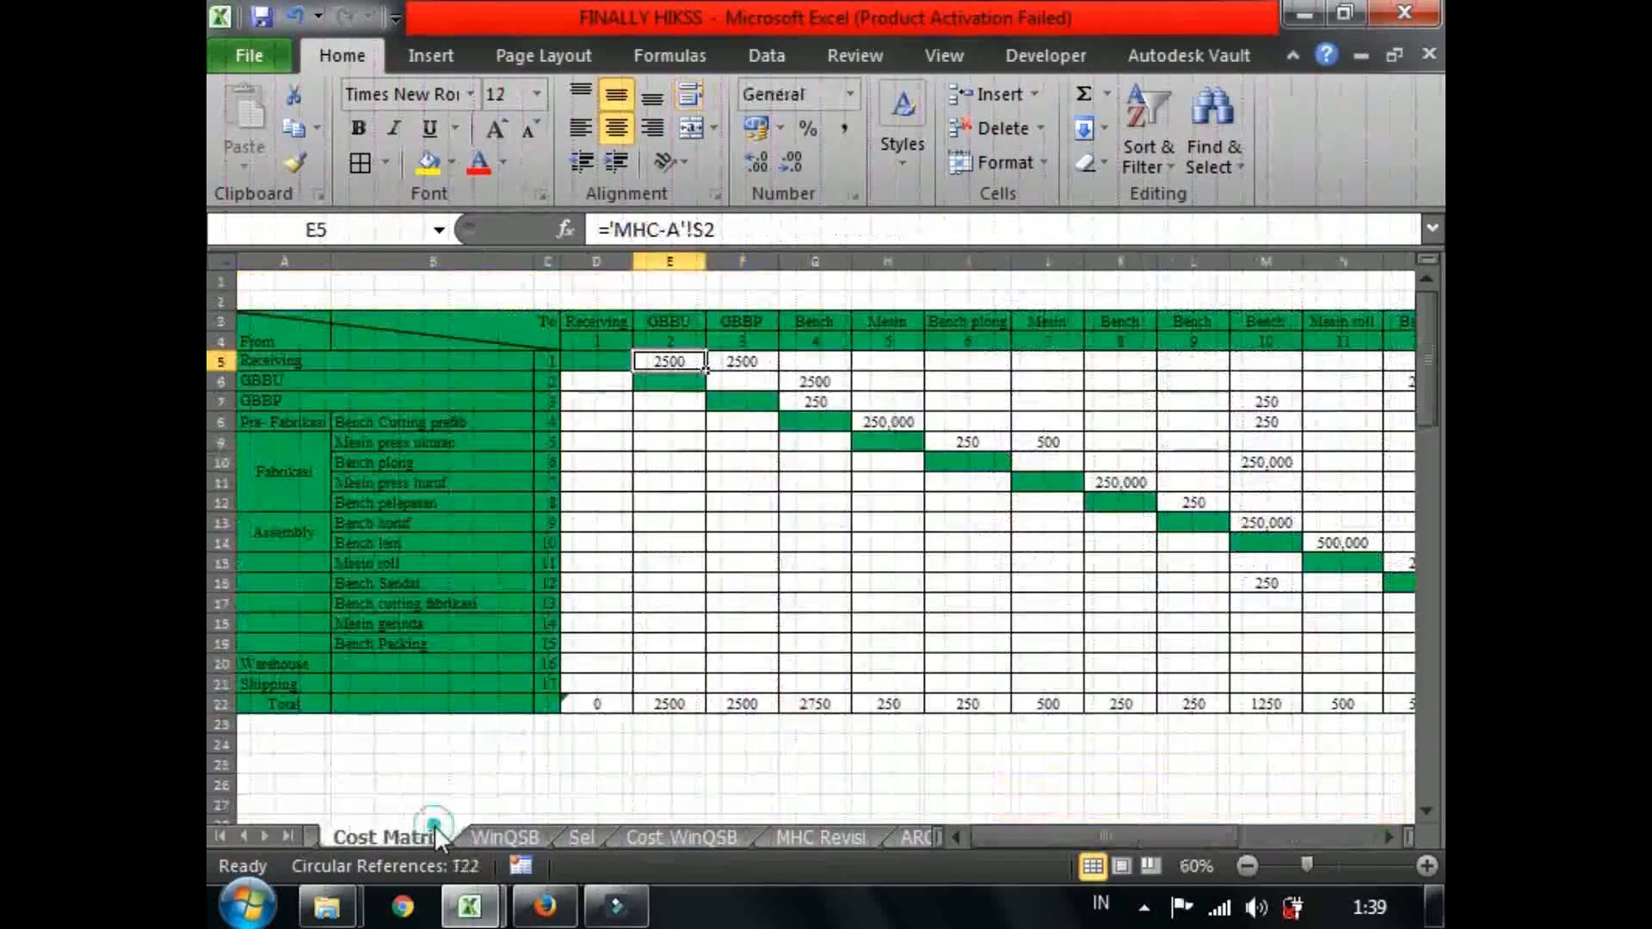
# Check the Cost Matrix entries and inspect the formula of the Warehouse to Shipping cost in T20.
pyautogui.click(869, 505)
pyautogui.click(675, 602)
pyautogui.moveTo(994, 831); pyautogui.dragTo(1133, 814)
pyautogui.click(1091, 661)
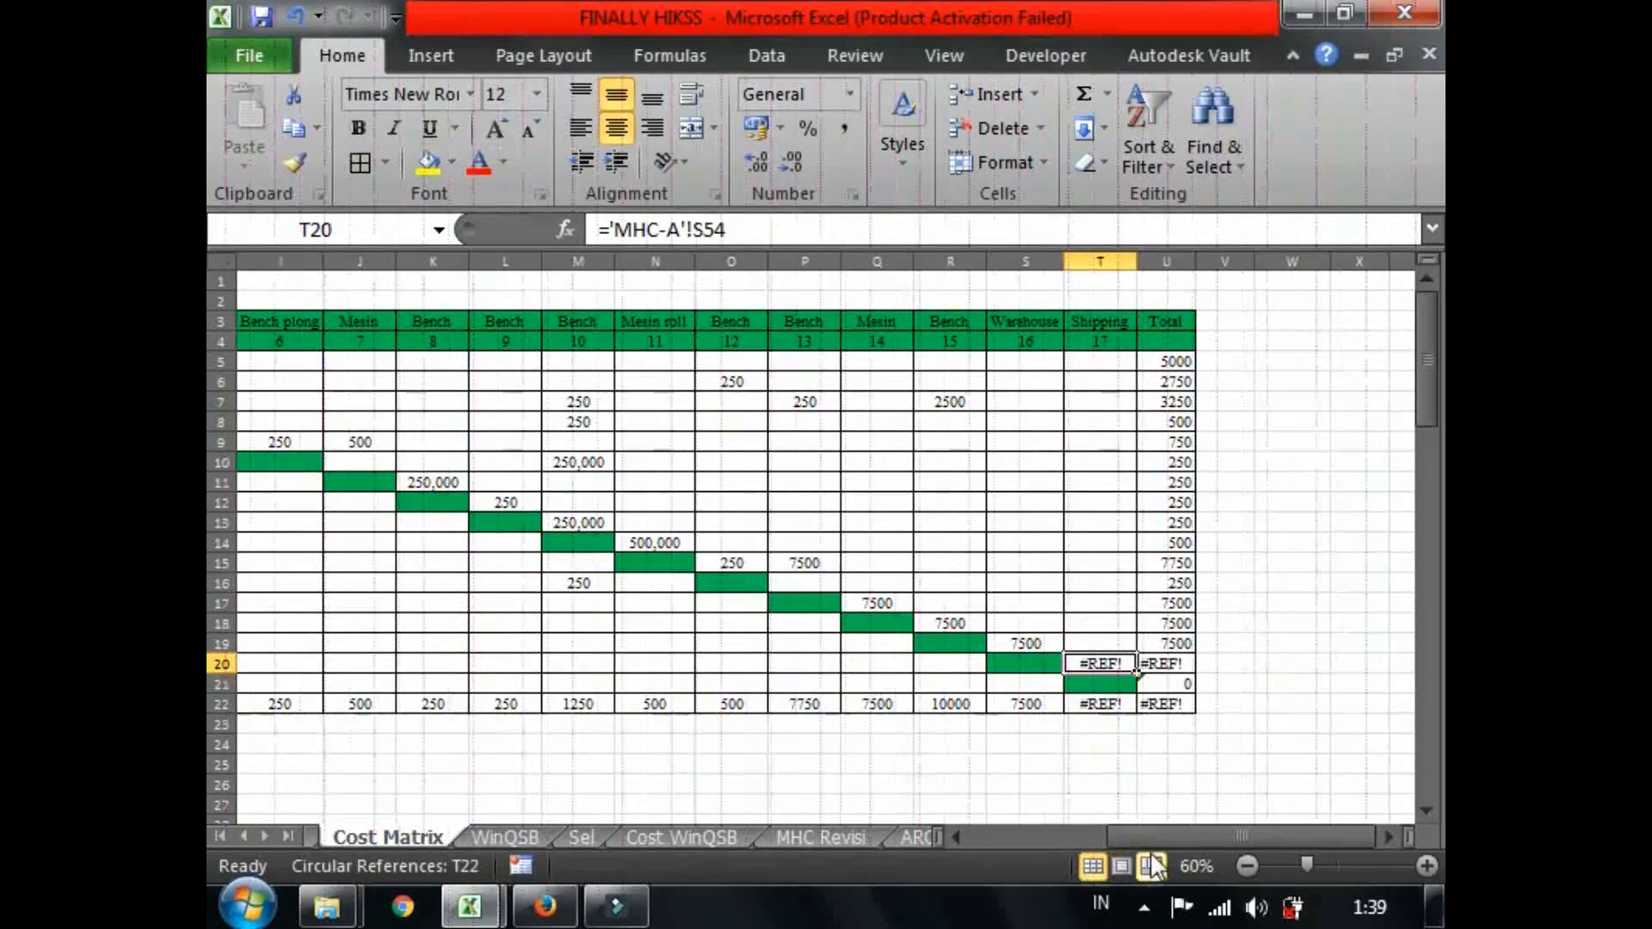
pyautogui.moveTo(1138, 831); pyautogui.dragTo(920, 757)
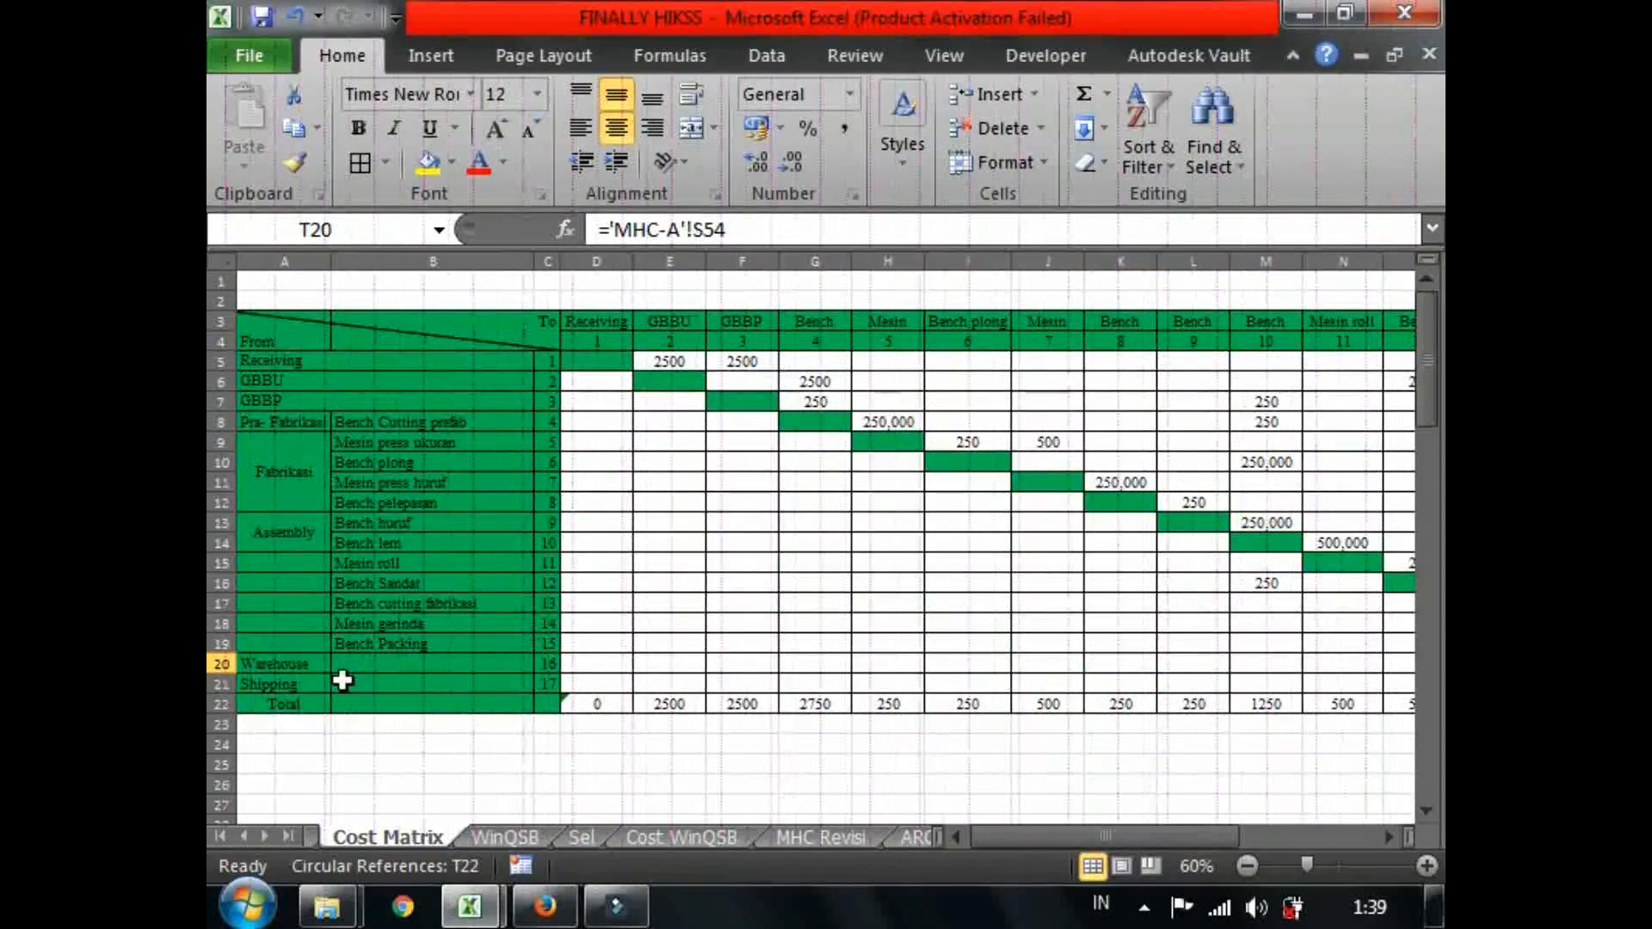
# Re-enter the Warehouse to Shipping cost in Cost Matrix cell T20 as a link to MHC-A cell S54.
pyautogui.moveTo(1025, 829); pyautogui.dragTo(1134, 826)
pyautogui.write('=')
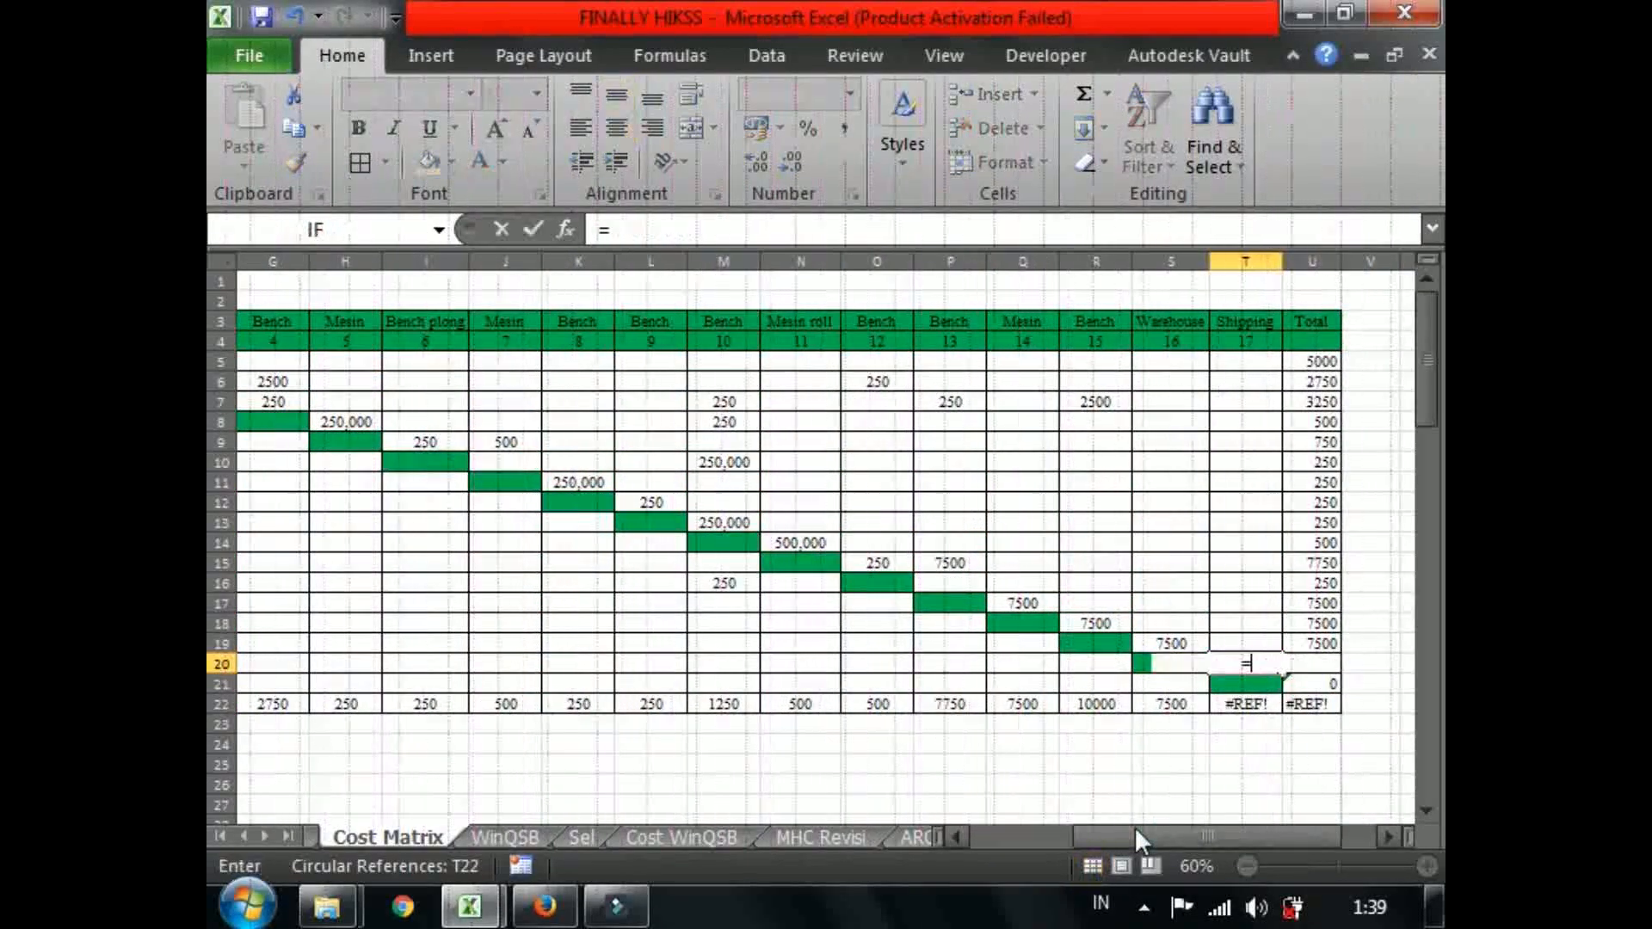
pyautogui.click(244, 835)
pyautogui.click(244, 834)
pyautogui.click(244, 835)
pyautogui.click(245, 835)
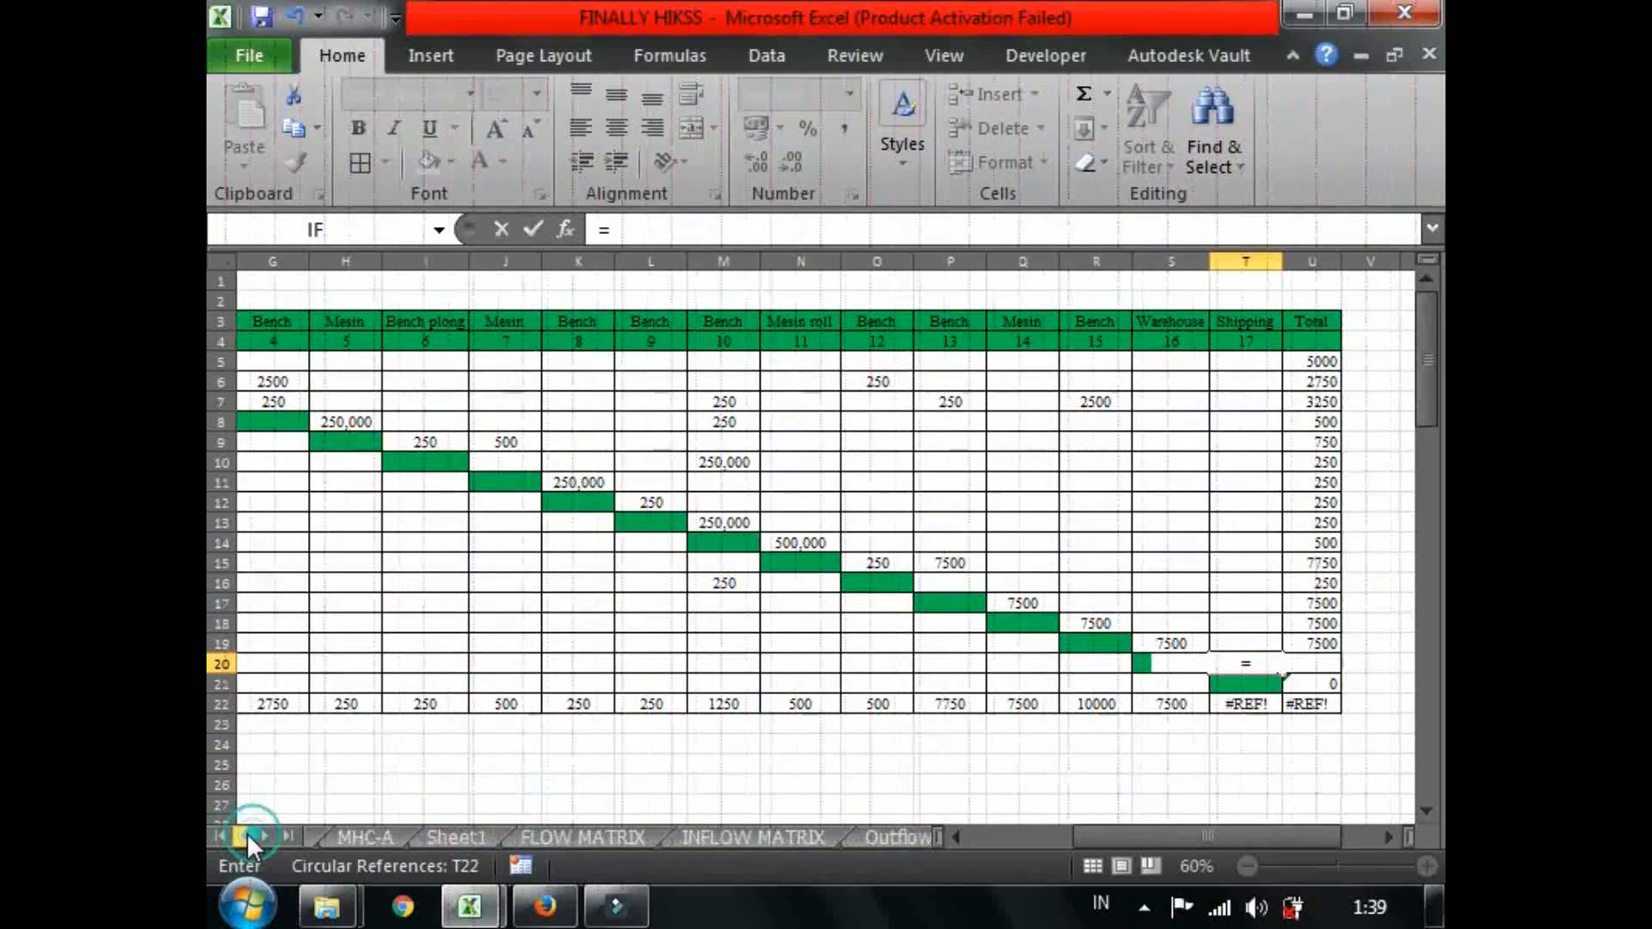
pyautogui.click(322, 833)
pyautogui.moveTo(1418, 354); pyautogui.dragTo(1413, 561)
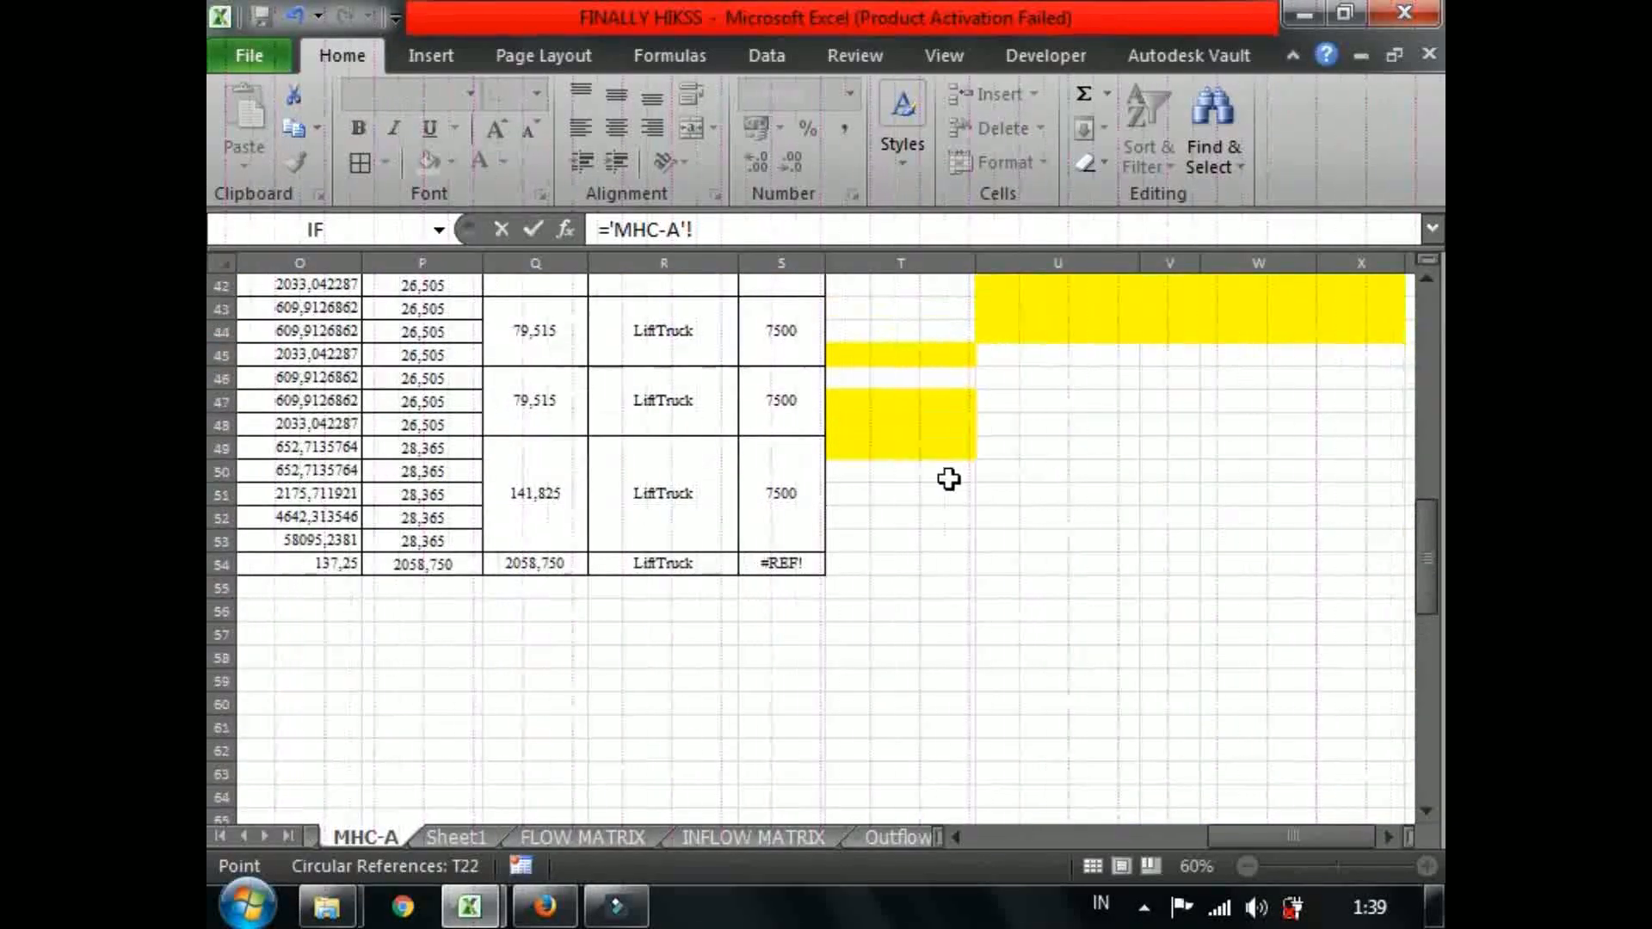
pyautogui.write('S54')
pyautogui.press('Return')
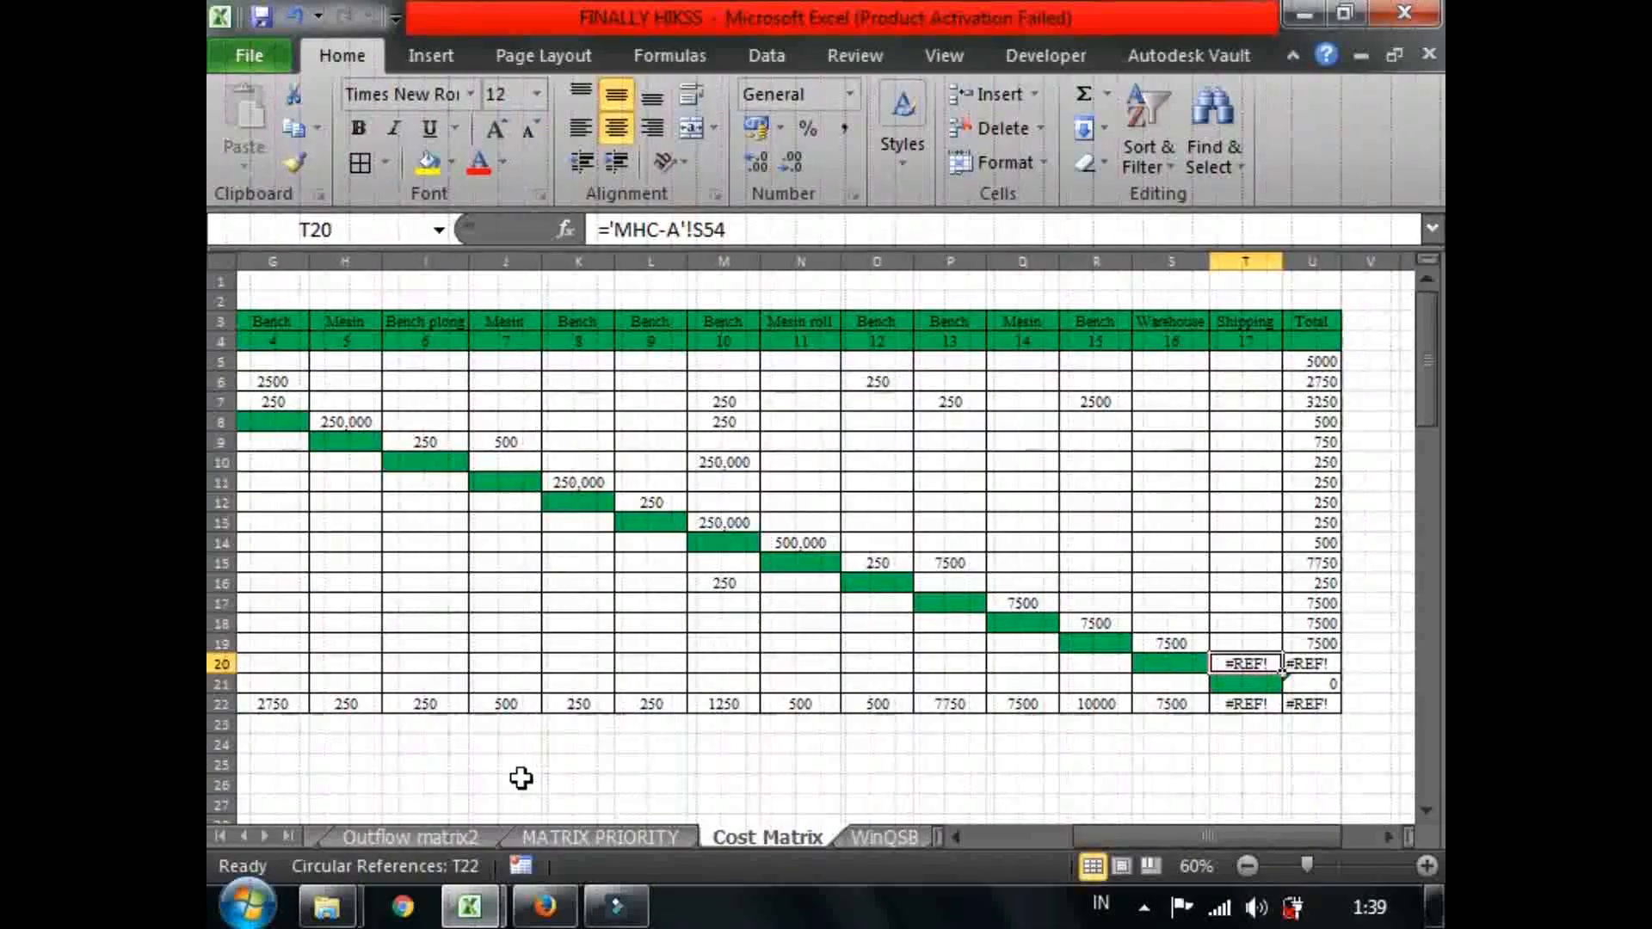
# Open the MHC-A sheet and inspect the formula behind the last MHC value in cell S54, re-entering it as it is.
pyautogui.click(234, 834)
pyautogui.click(234, 835)
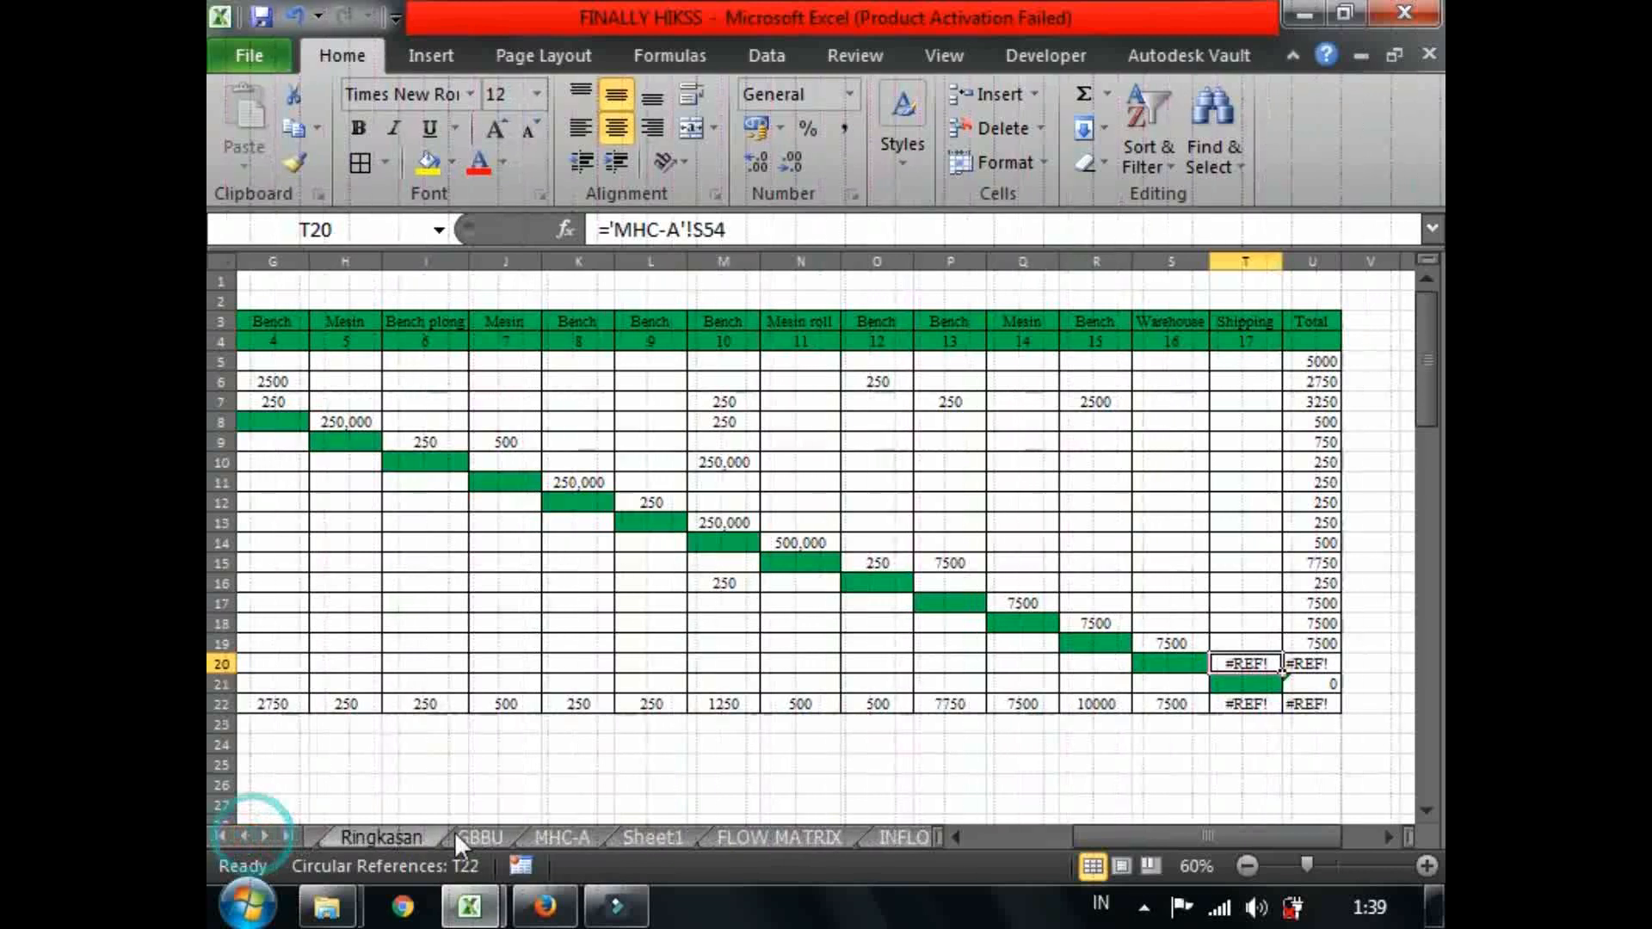
pyautogui.click(551, 836)
pyautogui.click(781, 564)
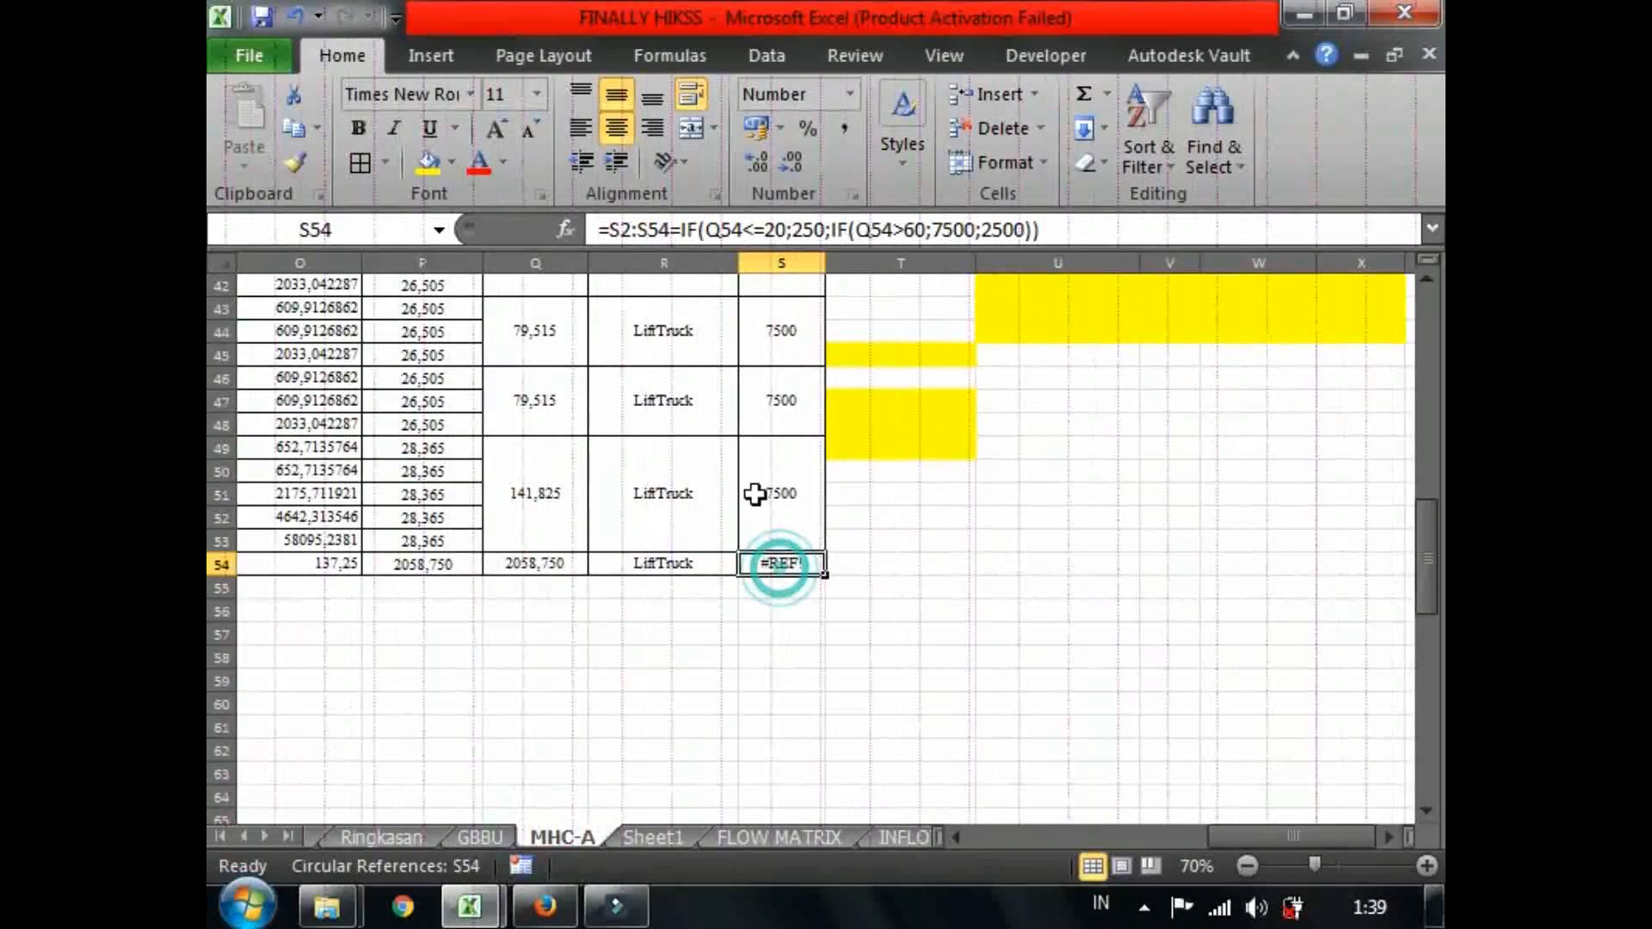
pyautogui.click(809, 241)
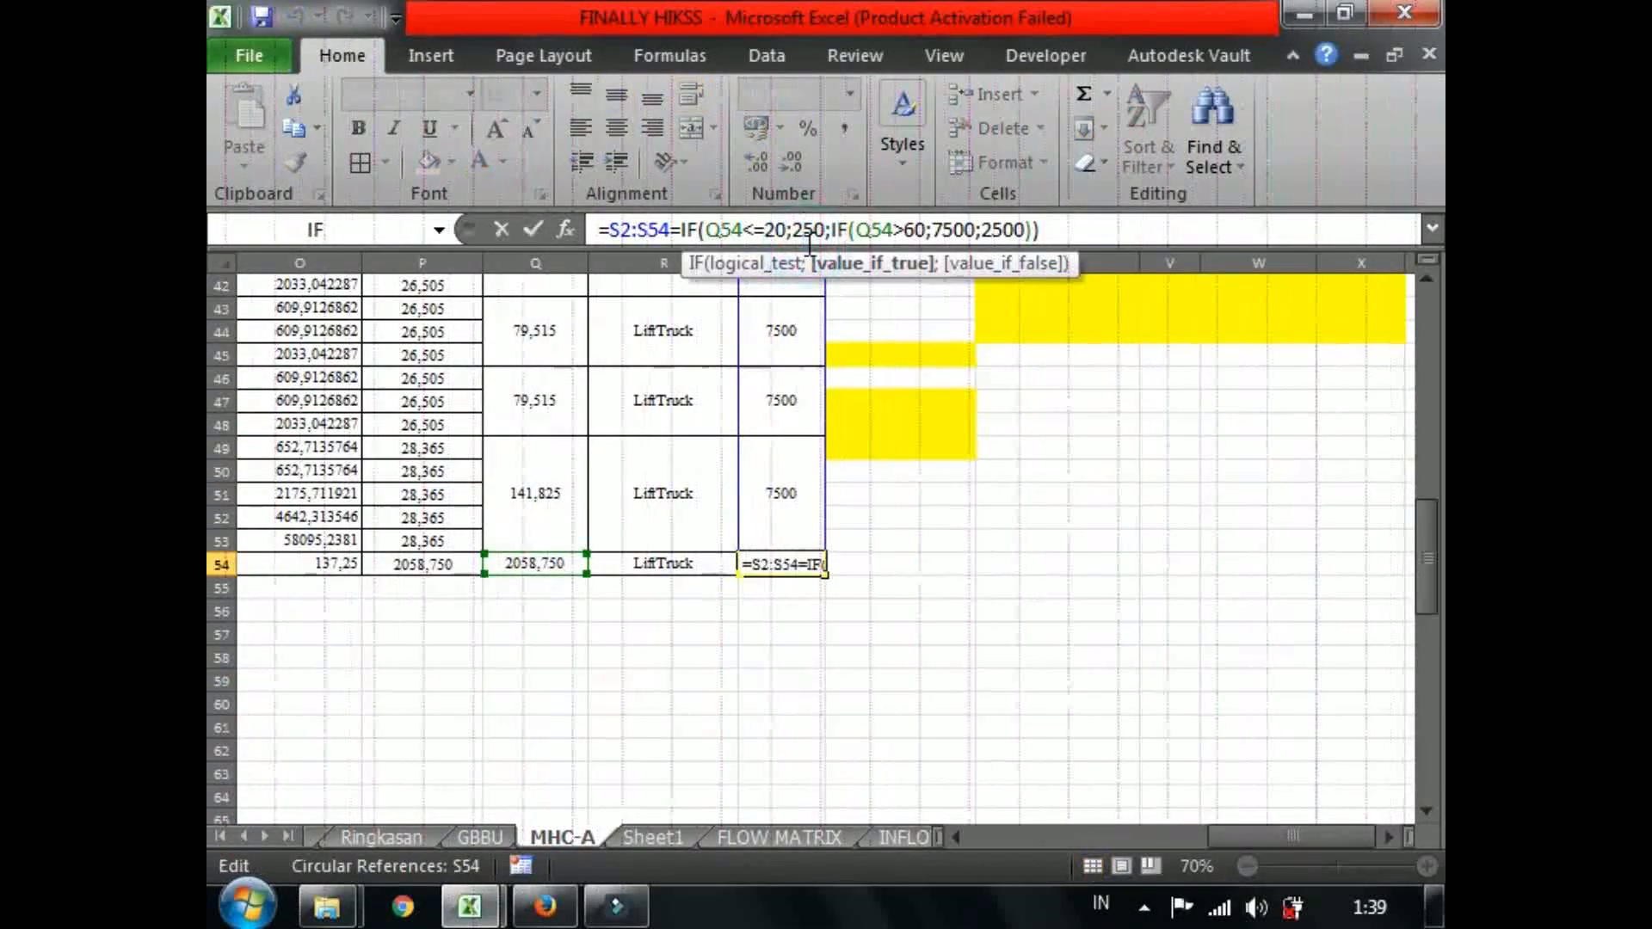
pyautogui.click(928, 231)
pyautogui.press('Return')
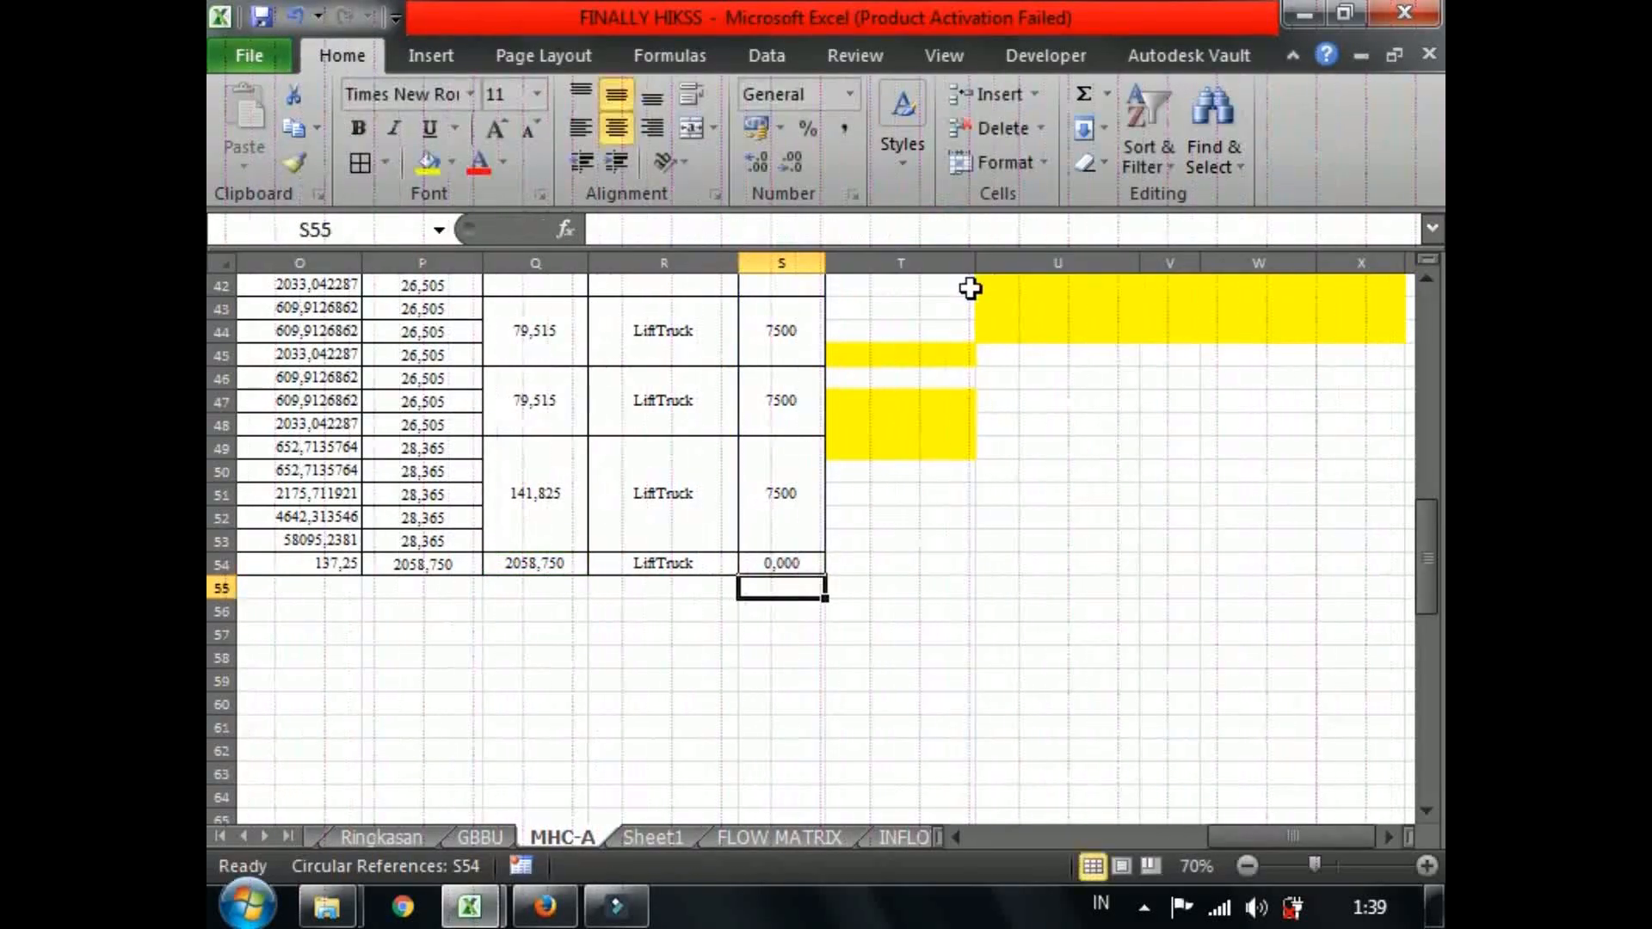
pyautogui.press('Up')
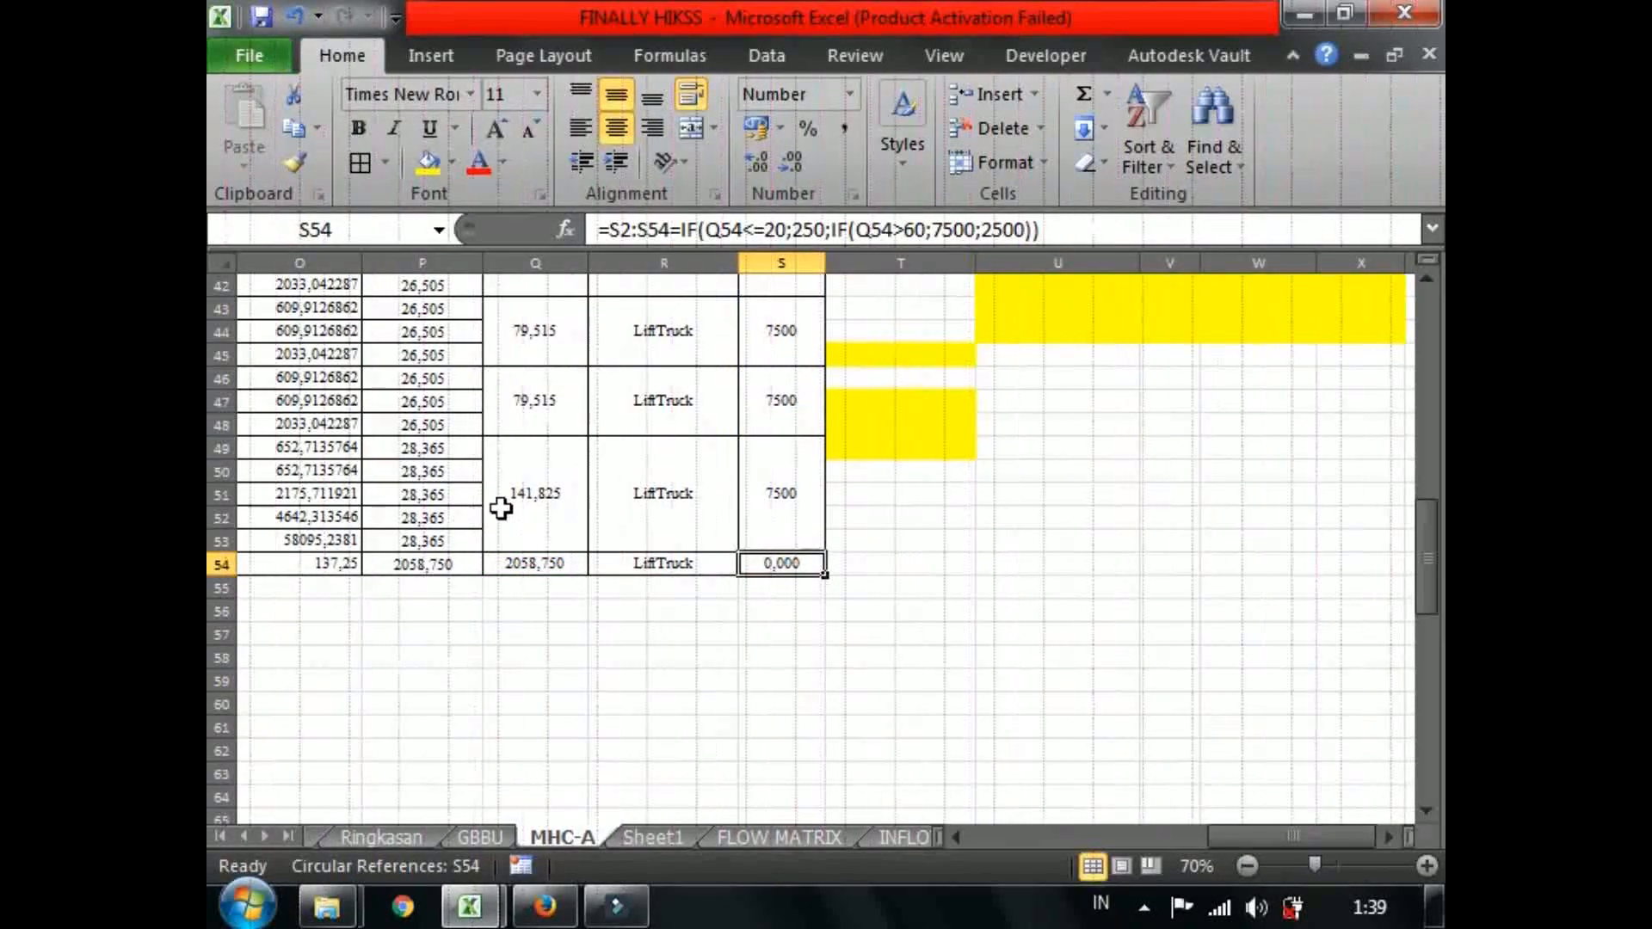
# Remove the S2:S54= reference from MHC-A cell S54 so its formula reads =IF(Q54<=20;250;IF(Q54>60;7500;2500)).
pyautogui.click(541, 561)
pyautogui.click(796, 561)
pyautogui.moveTo(680, 232); pyautogui.dragTo(596, 237)
pyautogui.press('Delete')
pyautogui.press('Return')
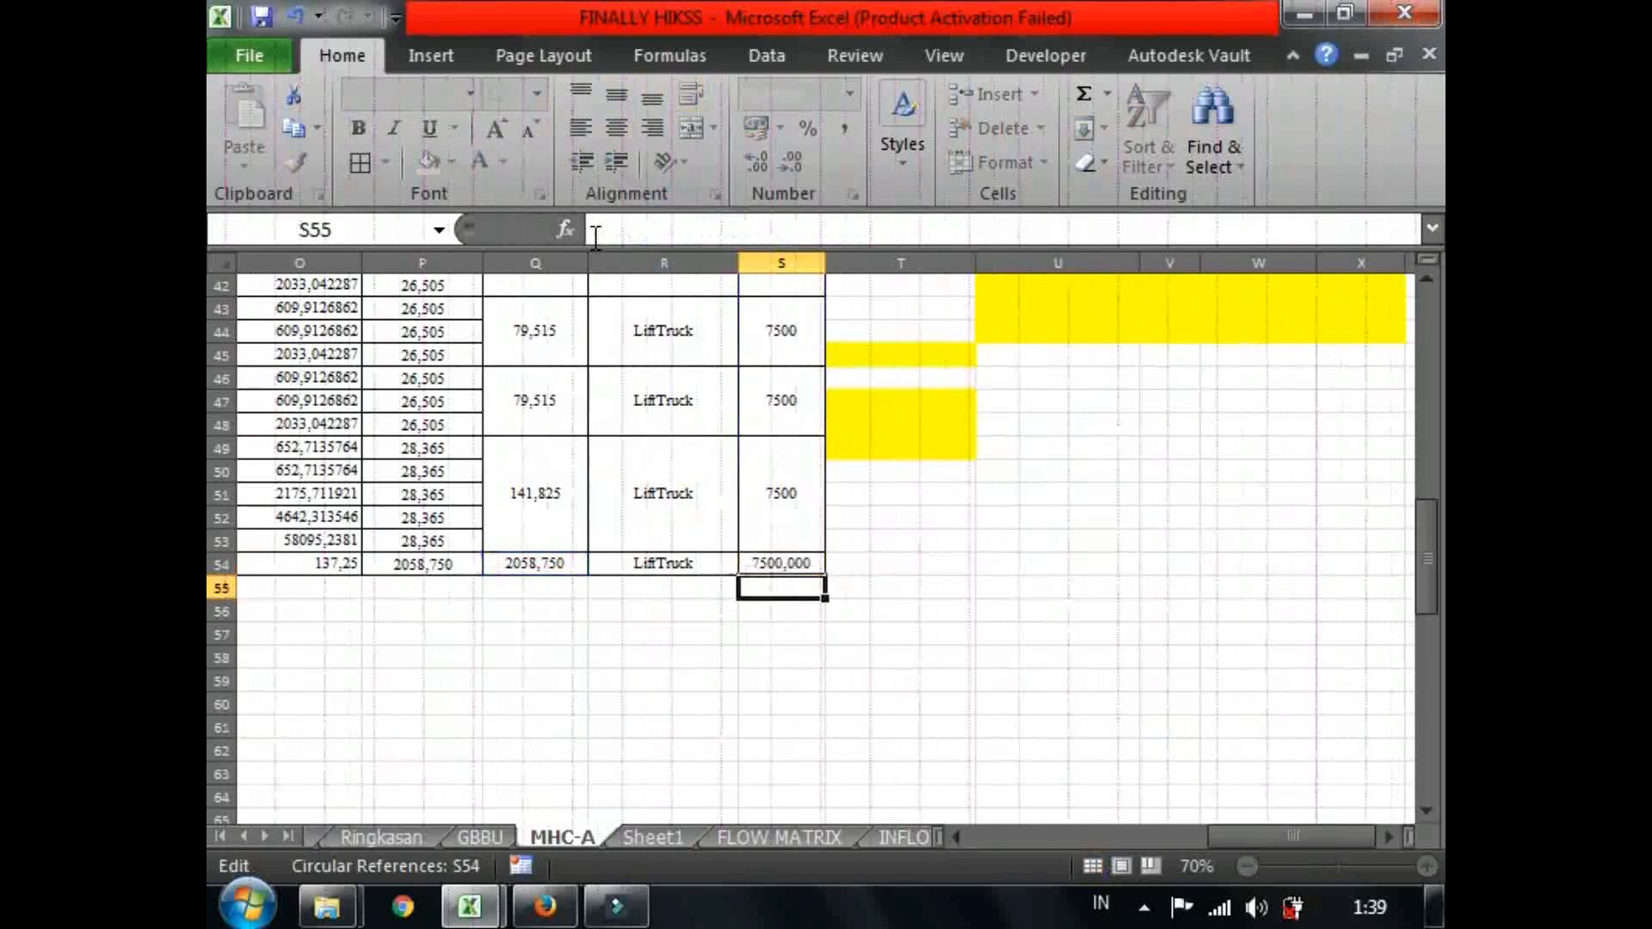
pyautogui.click(792, 559)
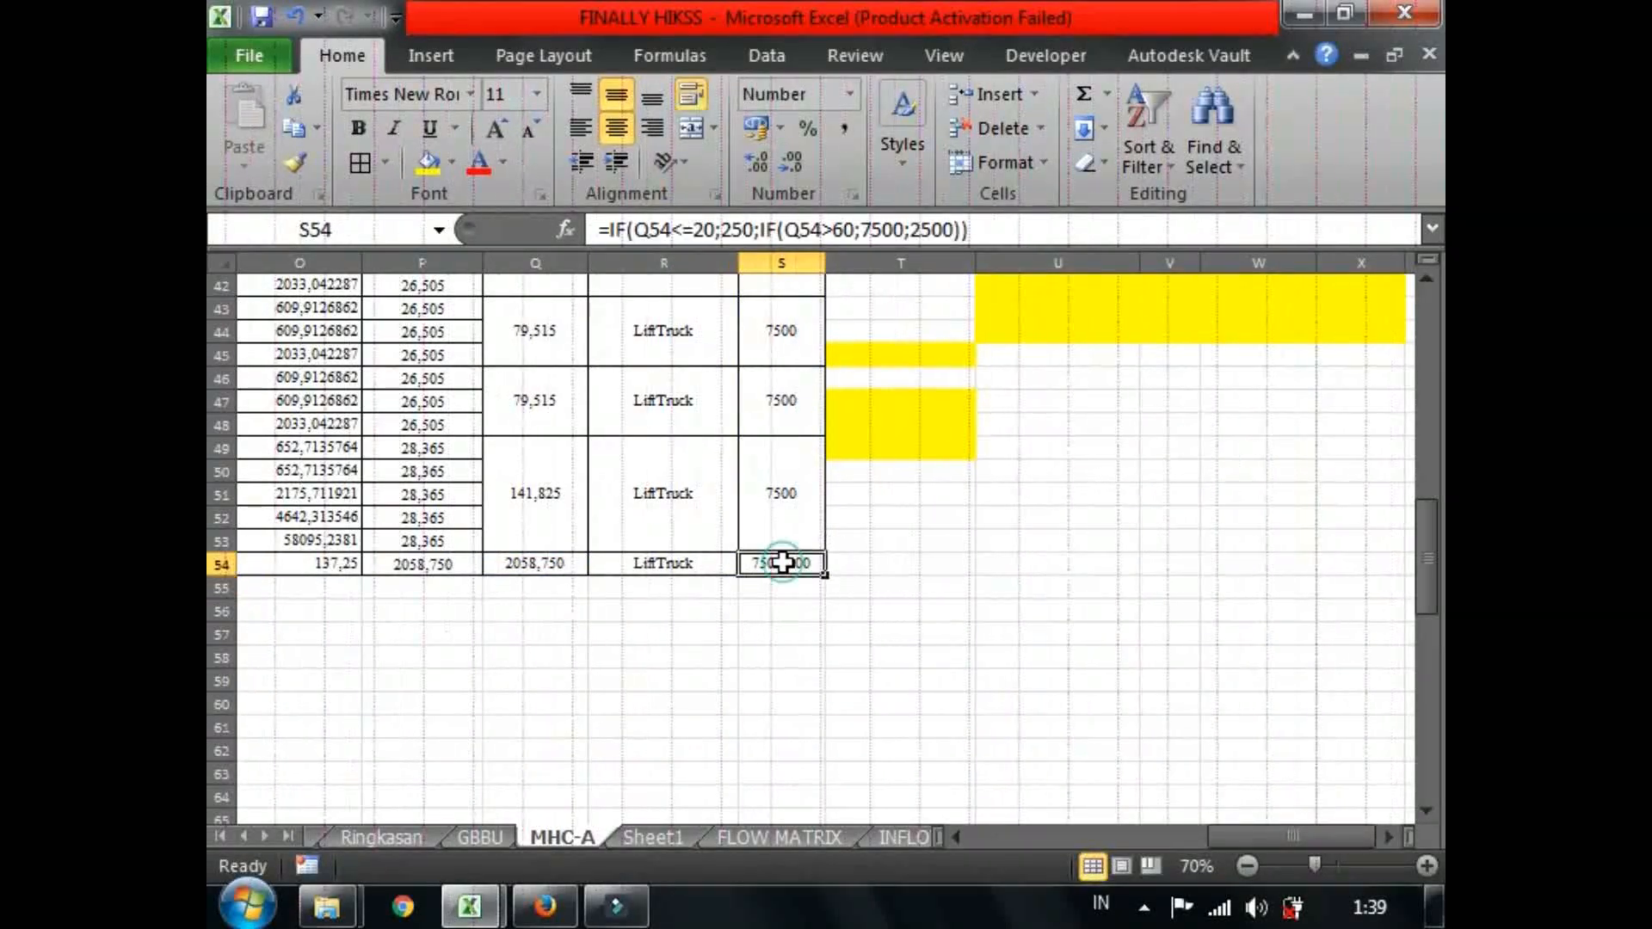
# Find the Cost Matrix sheet again, passing through MATRIX PRIORITY, to check its entries.
pyautogui.click(265, 831)
pyautogui.click(265, 831)
pyautogui.click(265, 831)
pyautogui.click(241, 835)
pyautogui.click(238, 835)
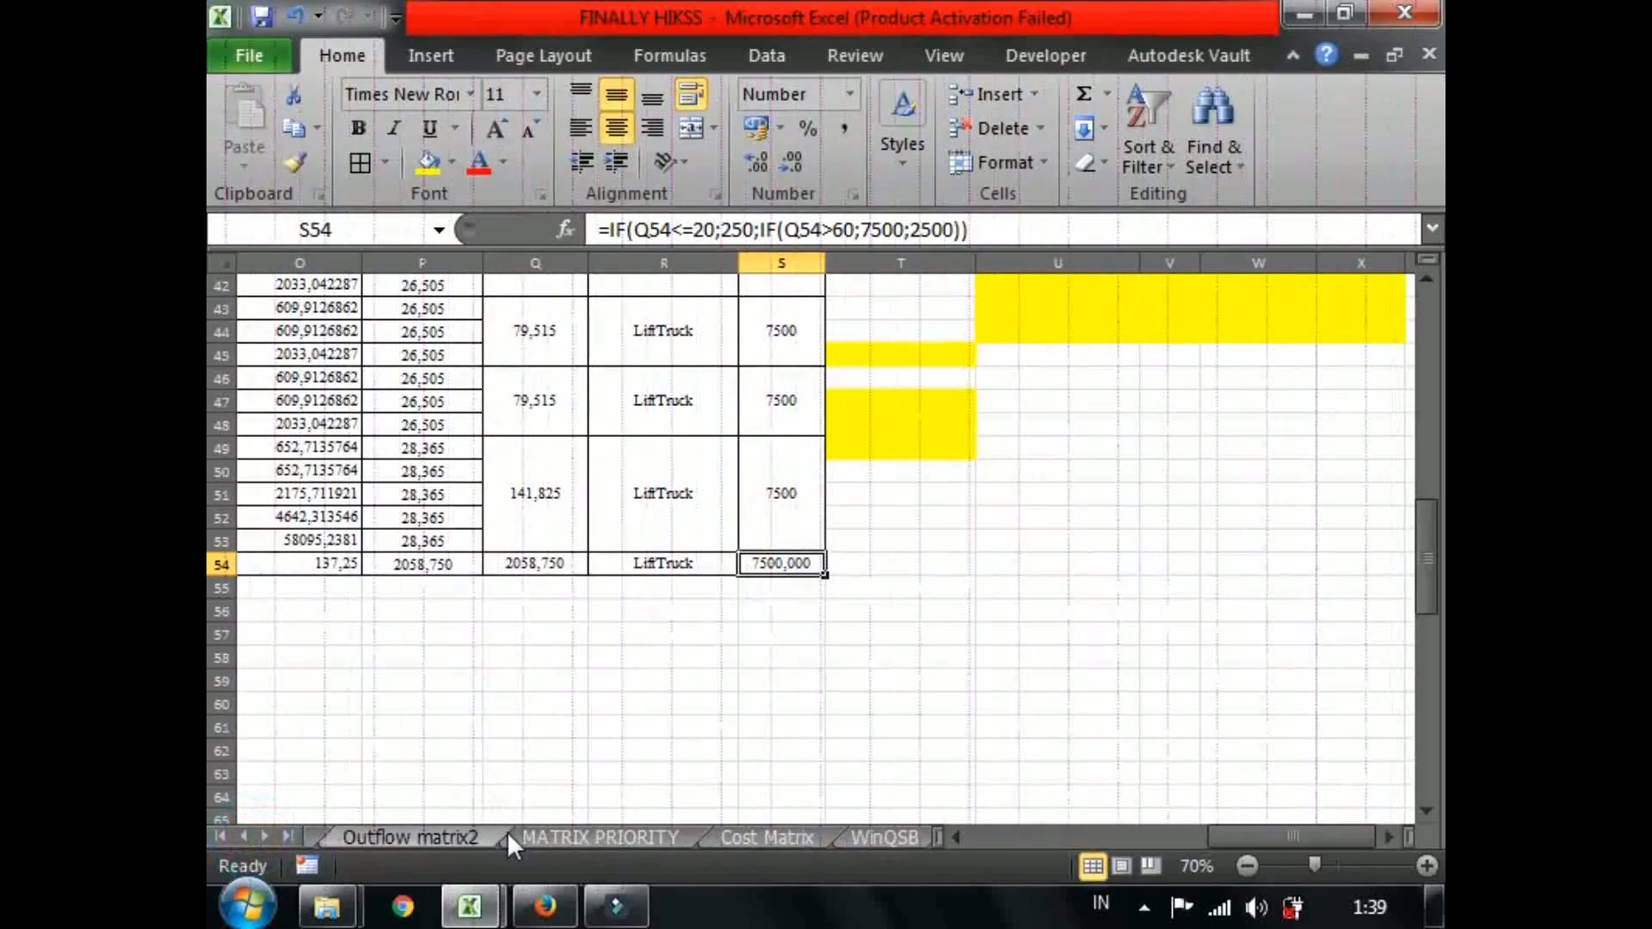
pyautogui.click(464, 832)
pyautogui.click(561, 833)
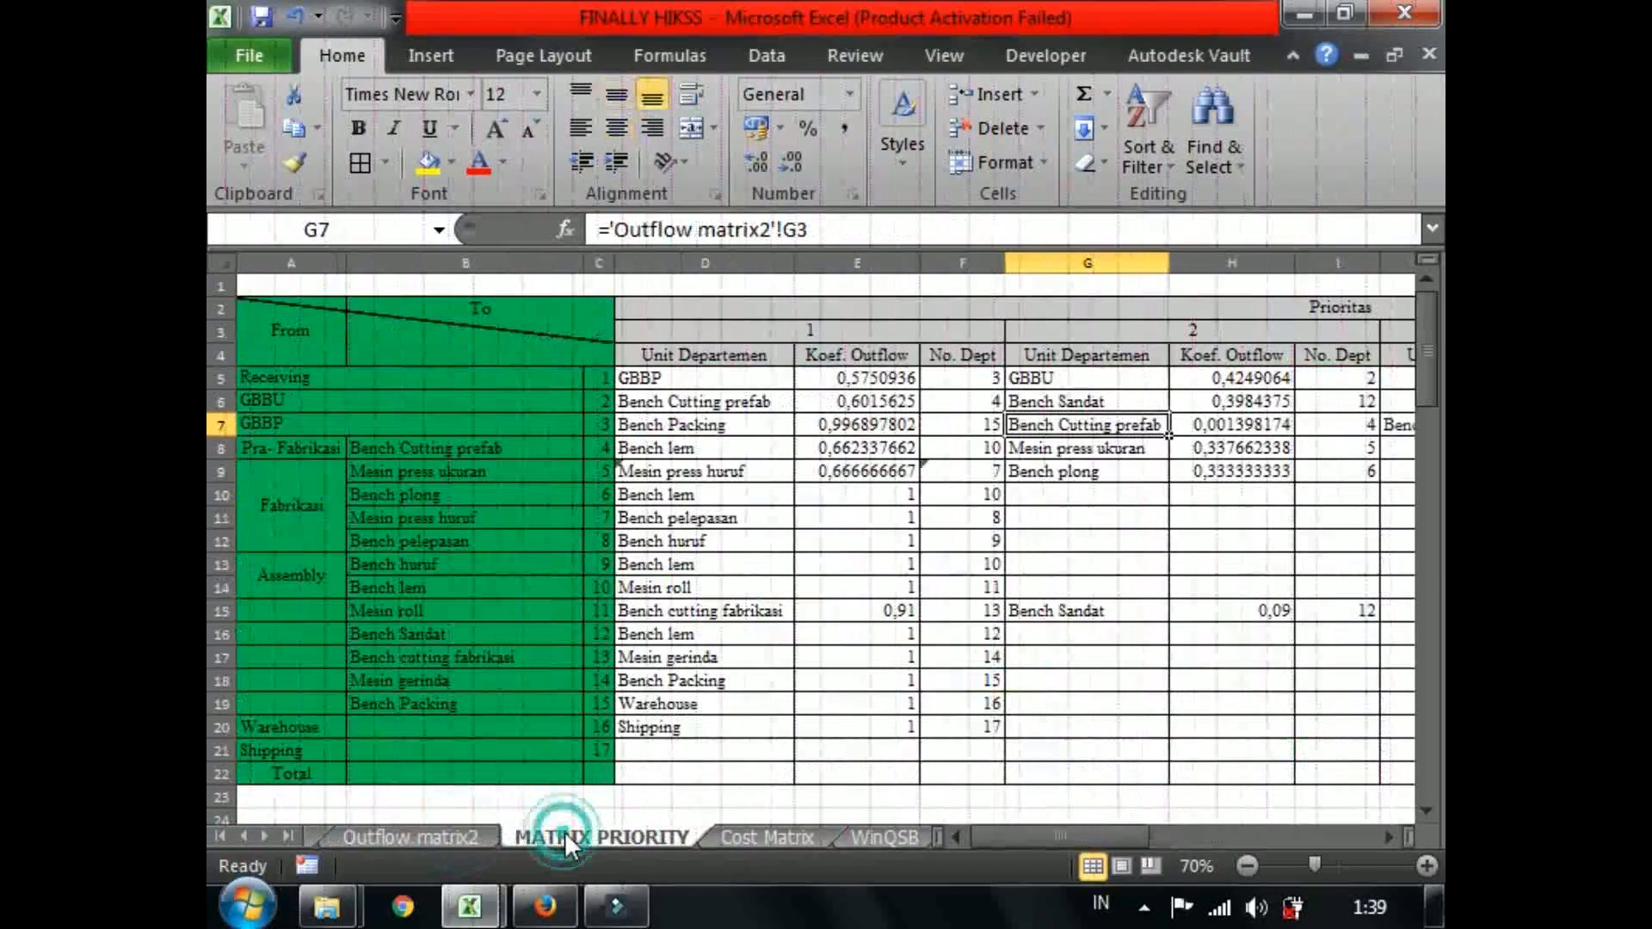
pyautogui.click(745, 834)
pyautogui.click(635, 636)
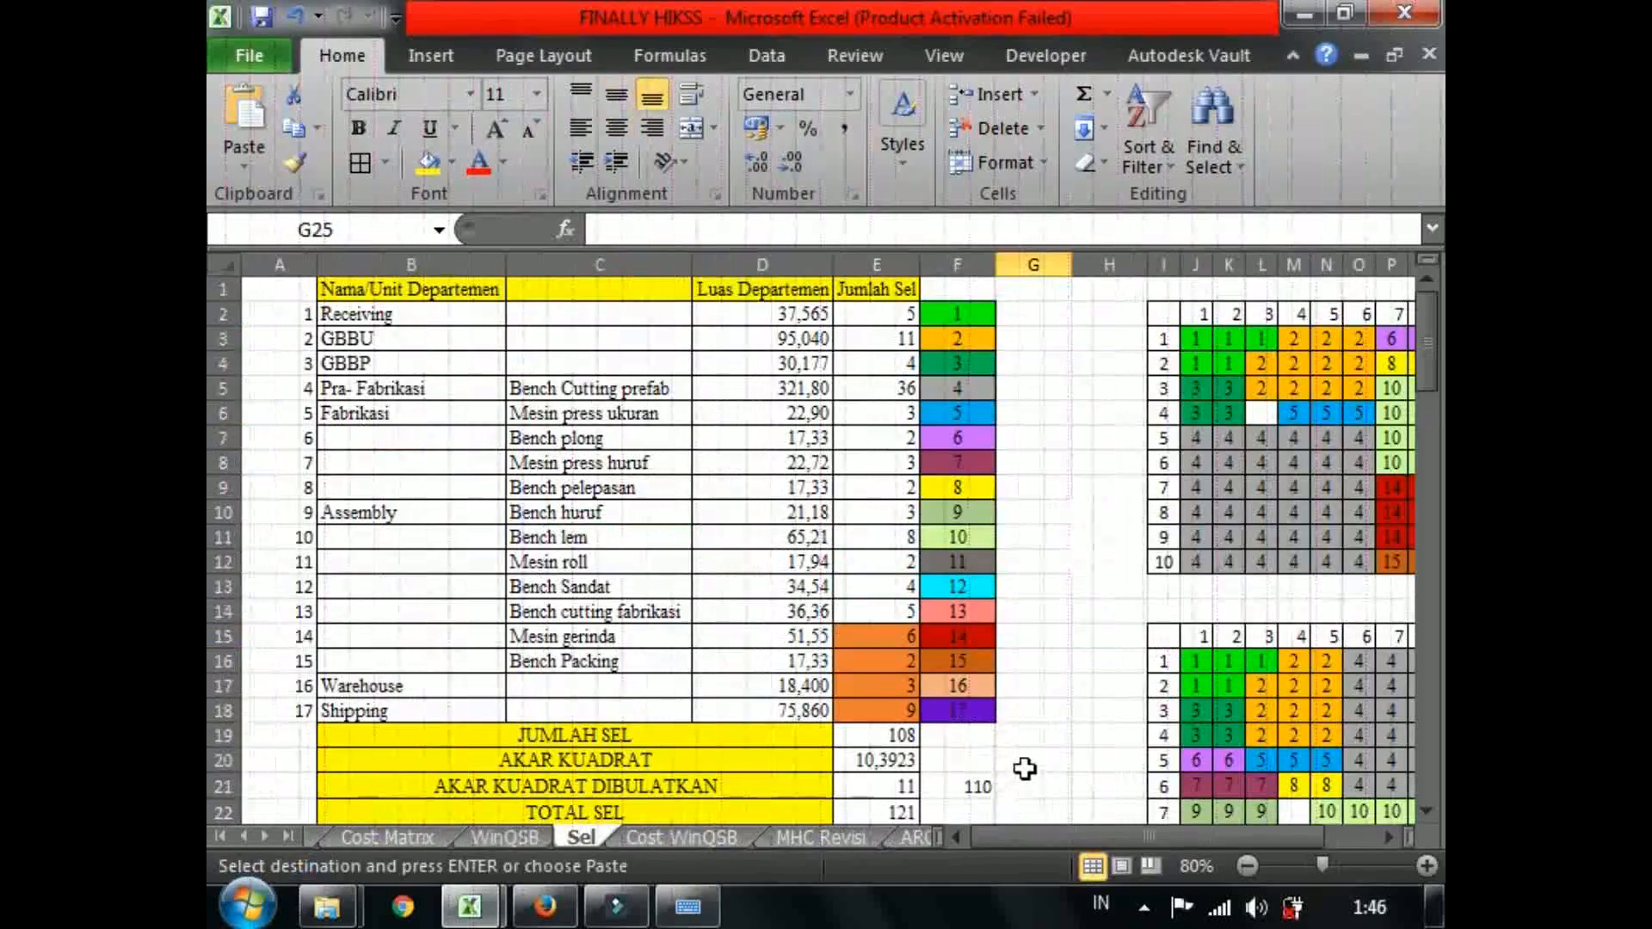
# Look over the Sel sheet's department table, check the Cost Matrix sheet, and return to the department areas in Sel.
pyautogui.click(1039, 757)
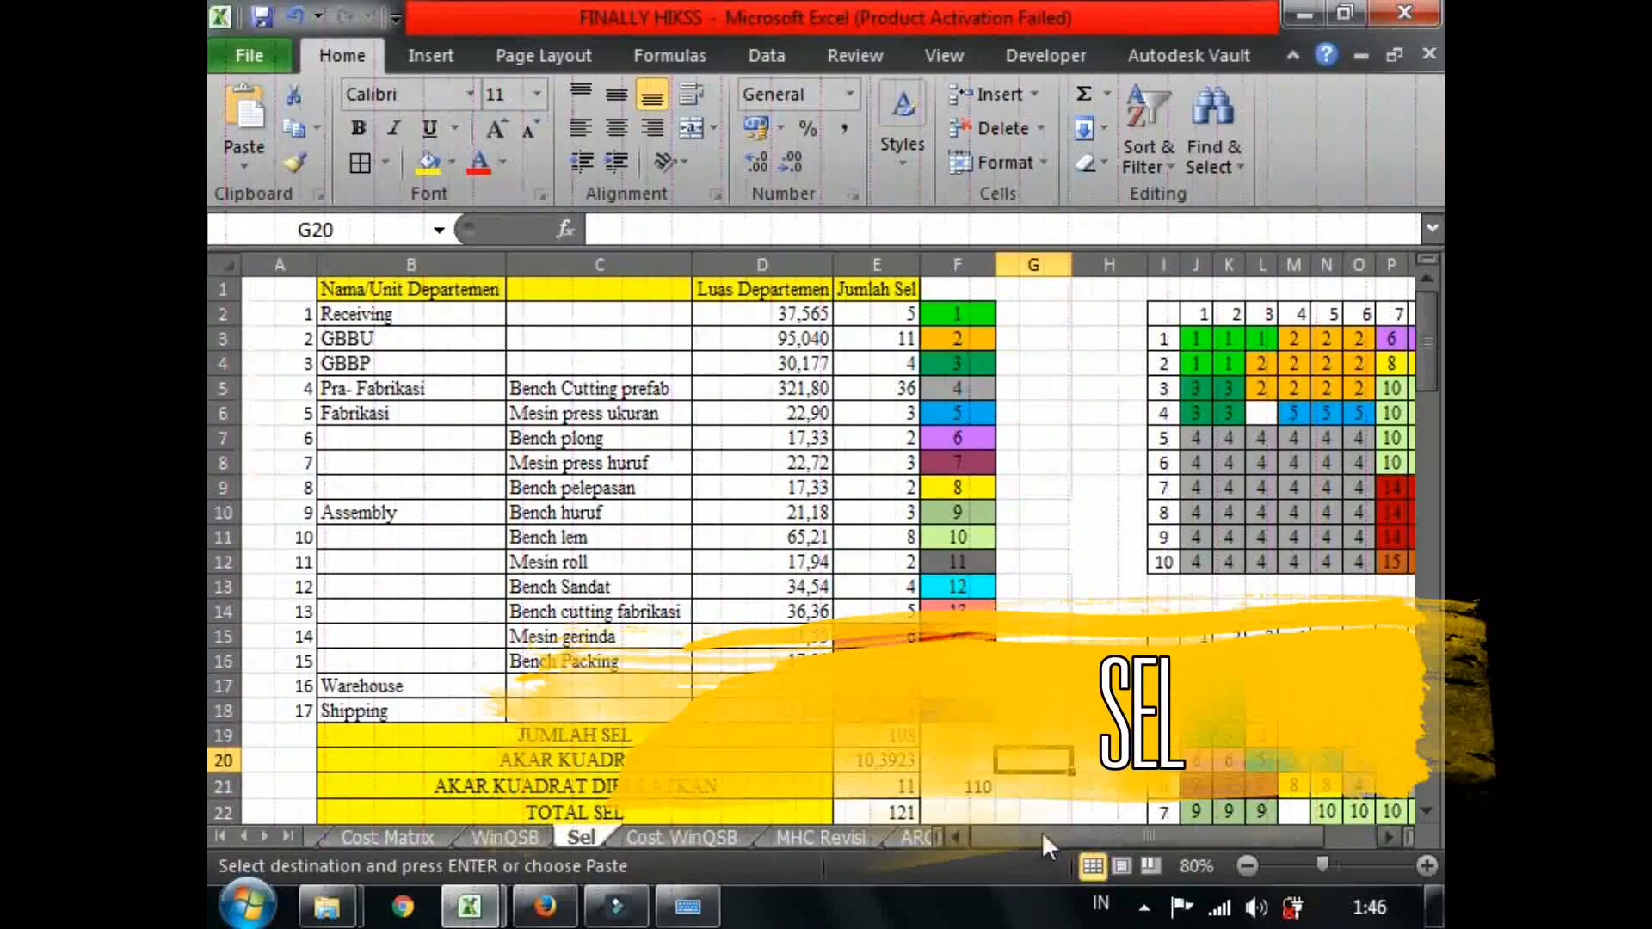
pyautogui.click(680, 543)
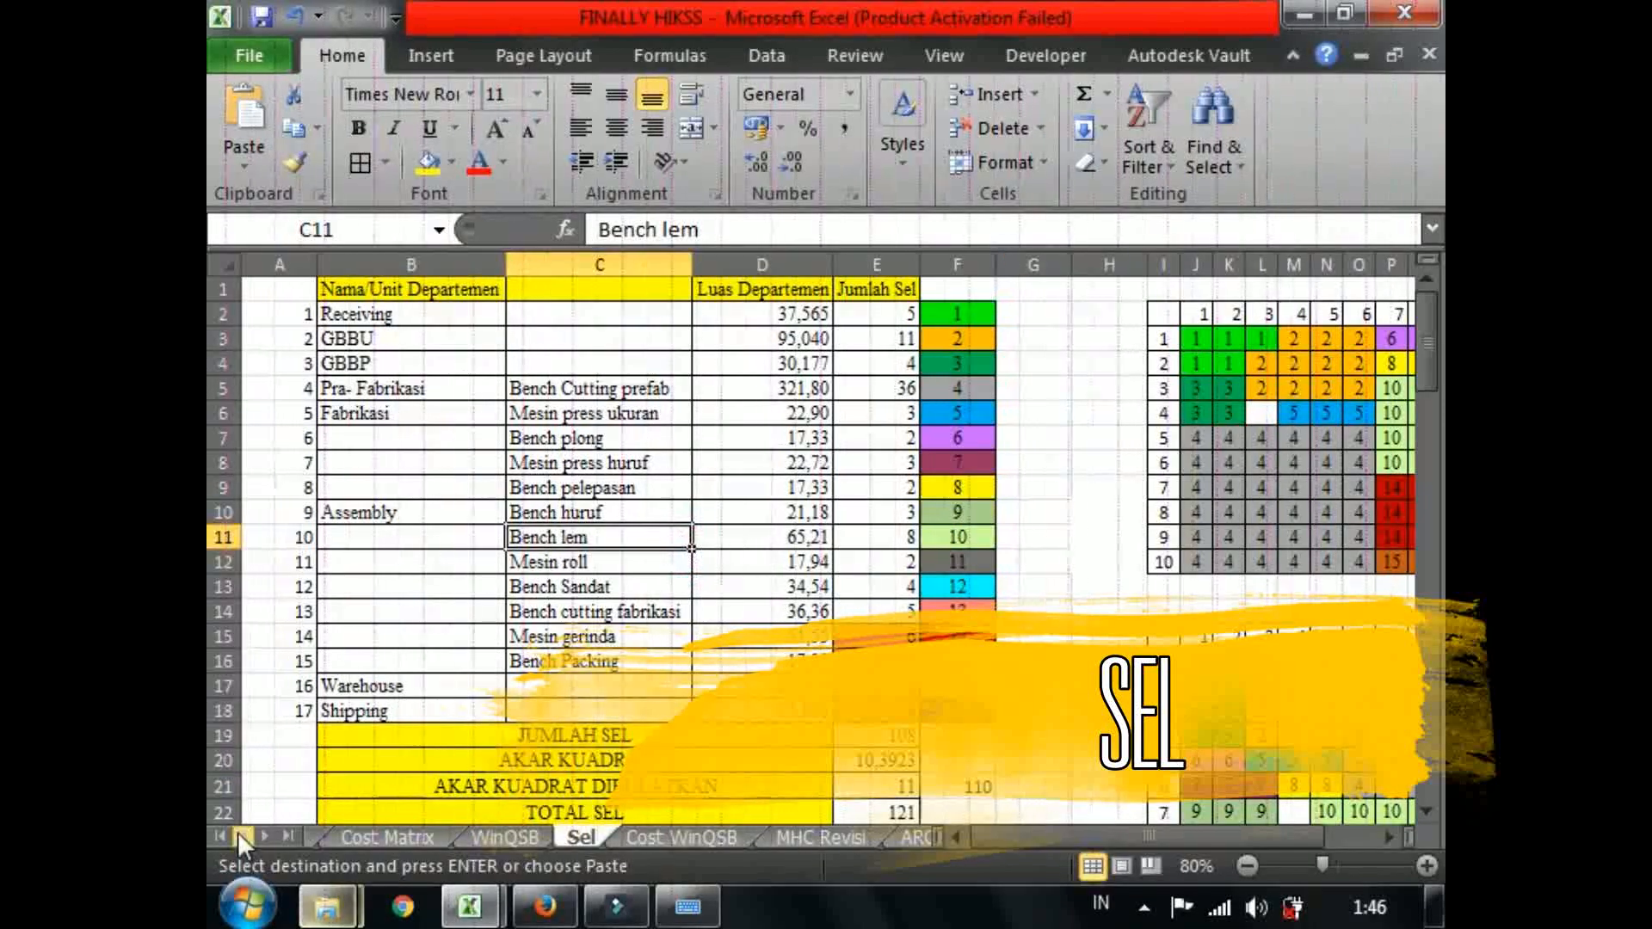
pyautogui.click(338, 834)
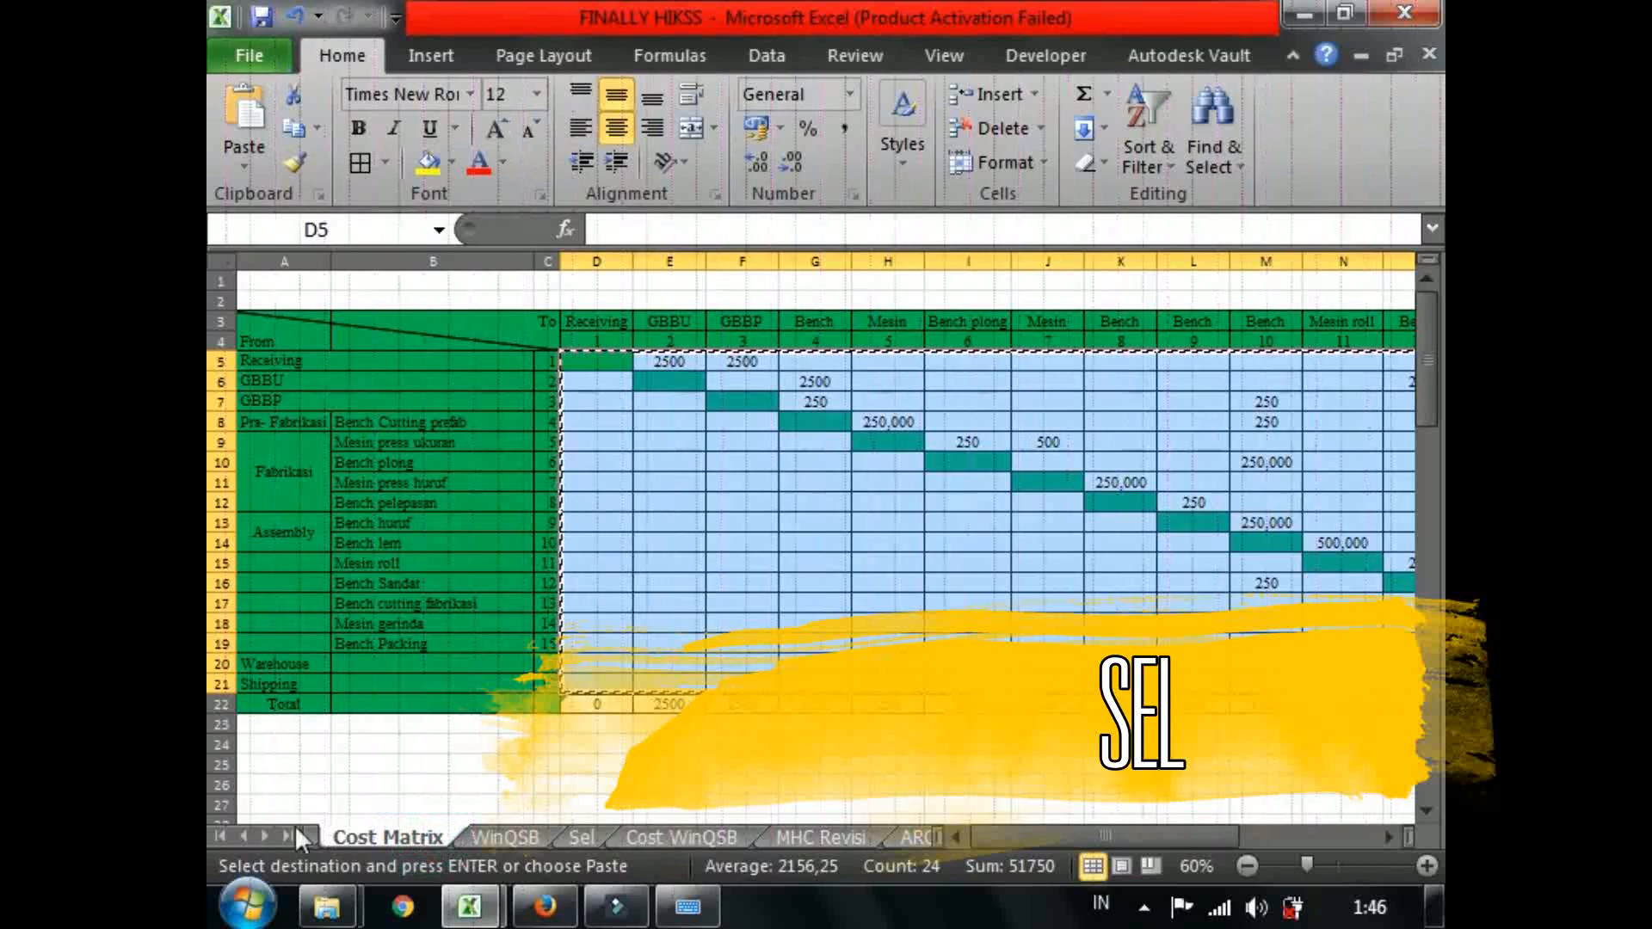
pyautogui.click(244, 835)
pyautogui.click(269, 835)
pyautogui.click(270, 835)
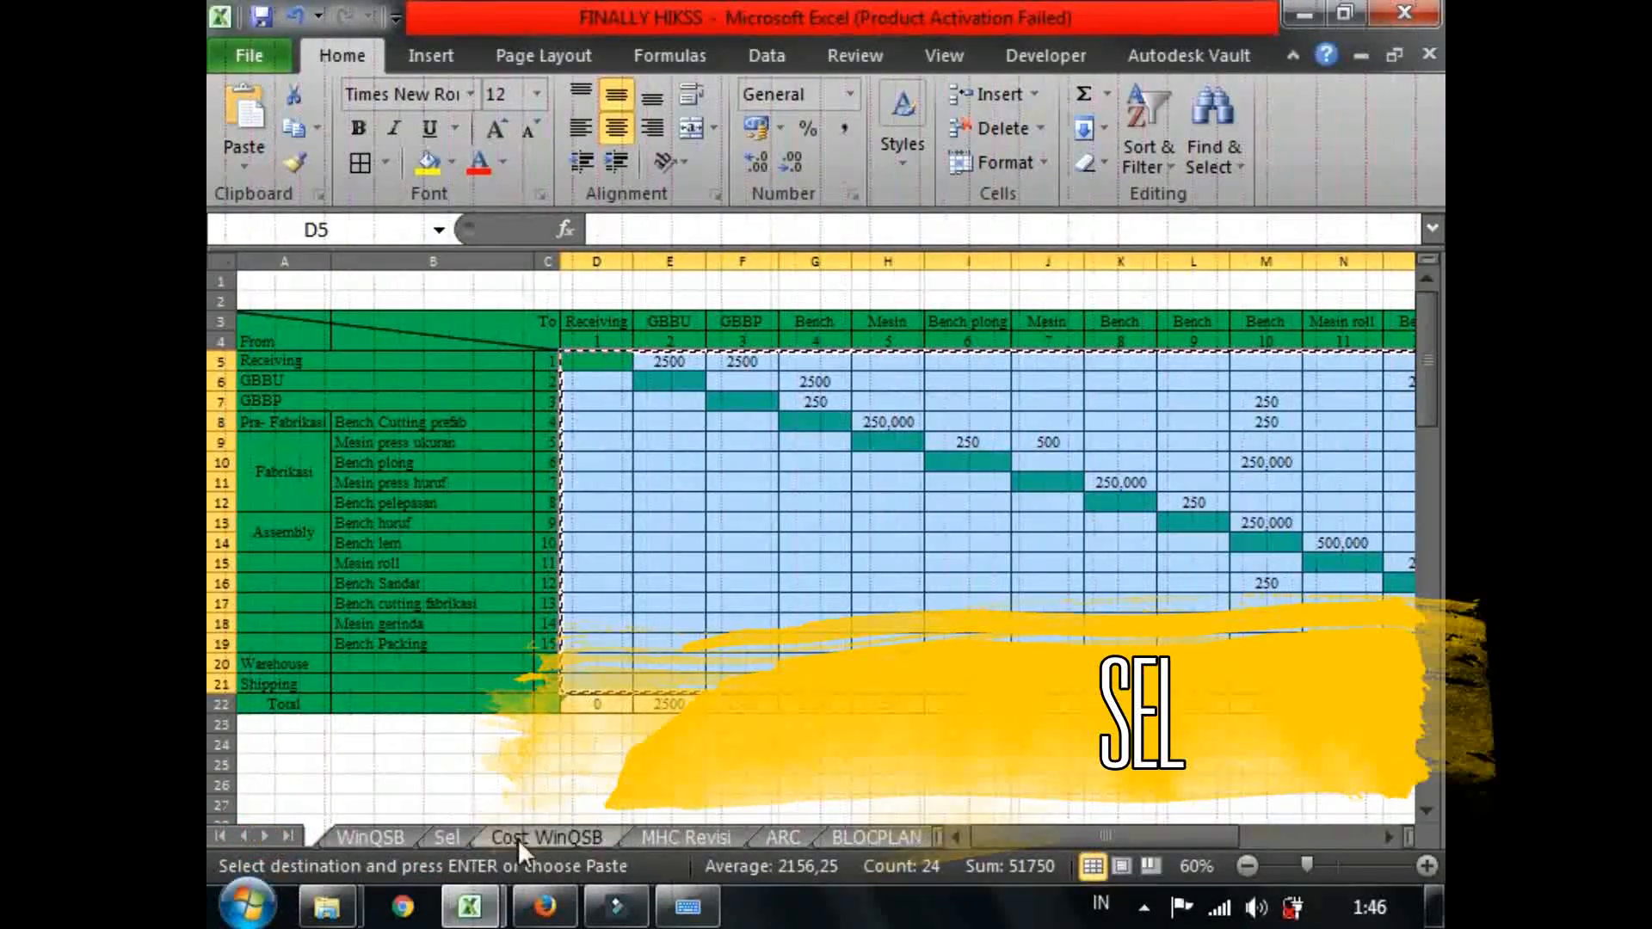
pyautogui.click(443, 839)
pyautogui.click(740, 511)
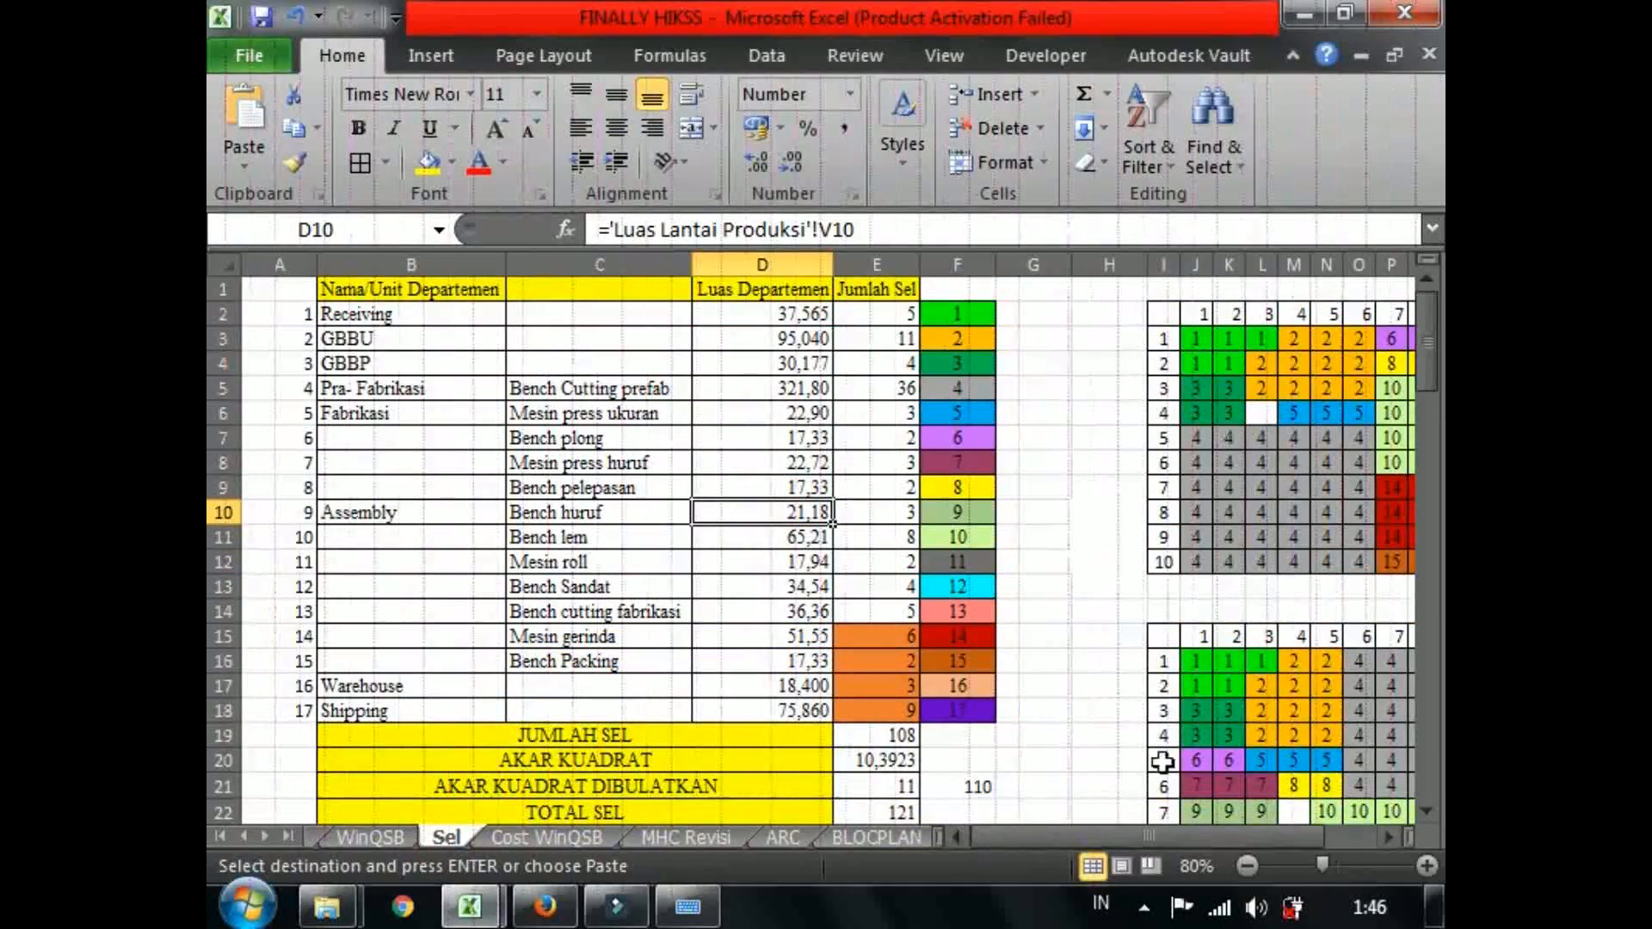
# Examine the cell layout grids and the Iterasi table's department coordinates in the Sel sheet.
pyautogui.moveTo(1046, 836); pyautogui.dragTo(1109, 835)
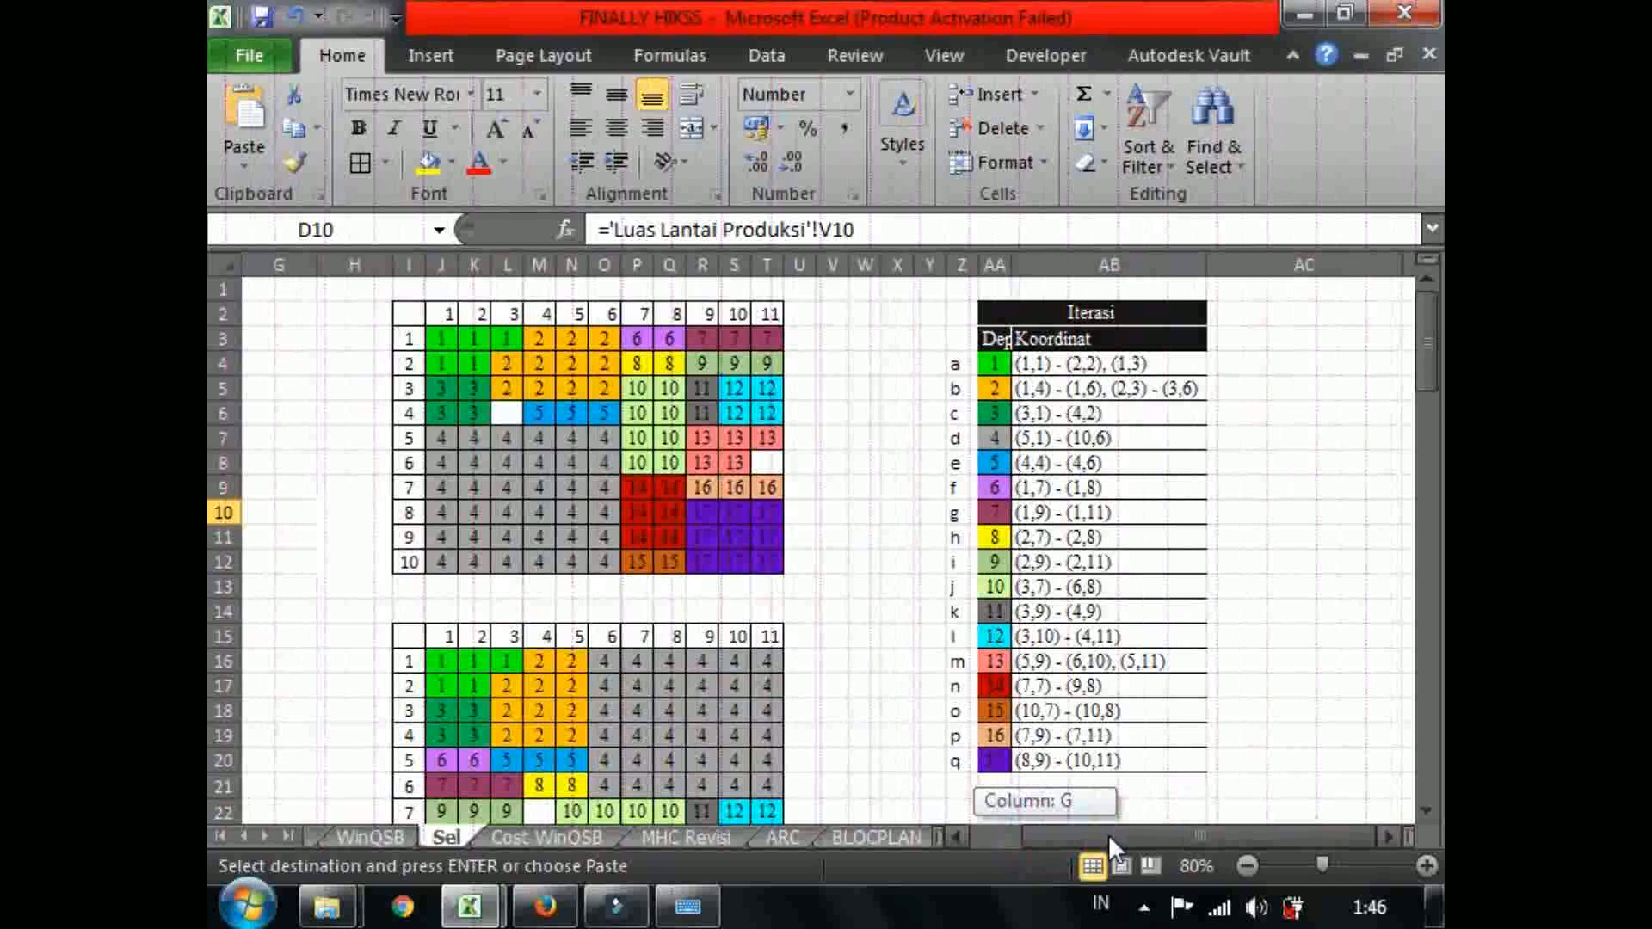
pyautogui.click(1037, 512)
pyautogui.click(1067, 441)
pyautogui.click(1063, 585)
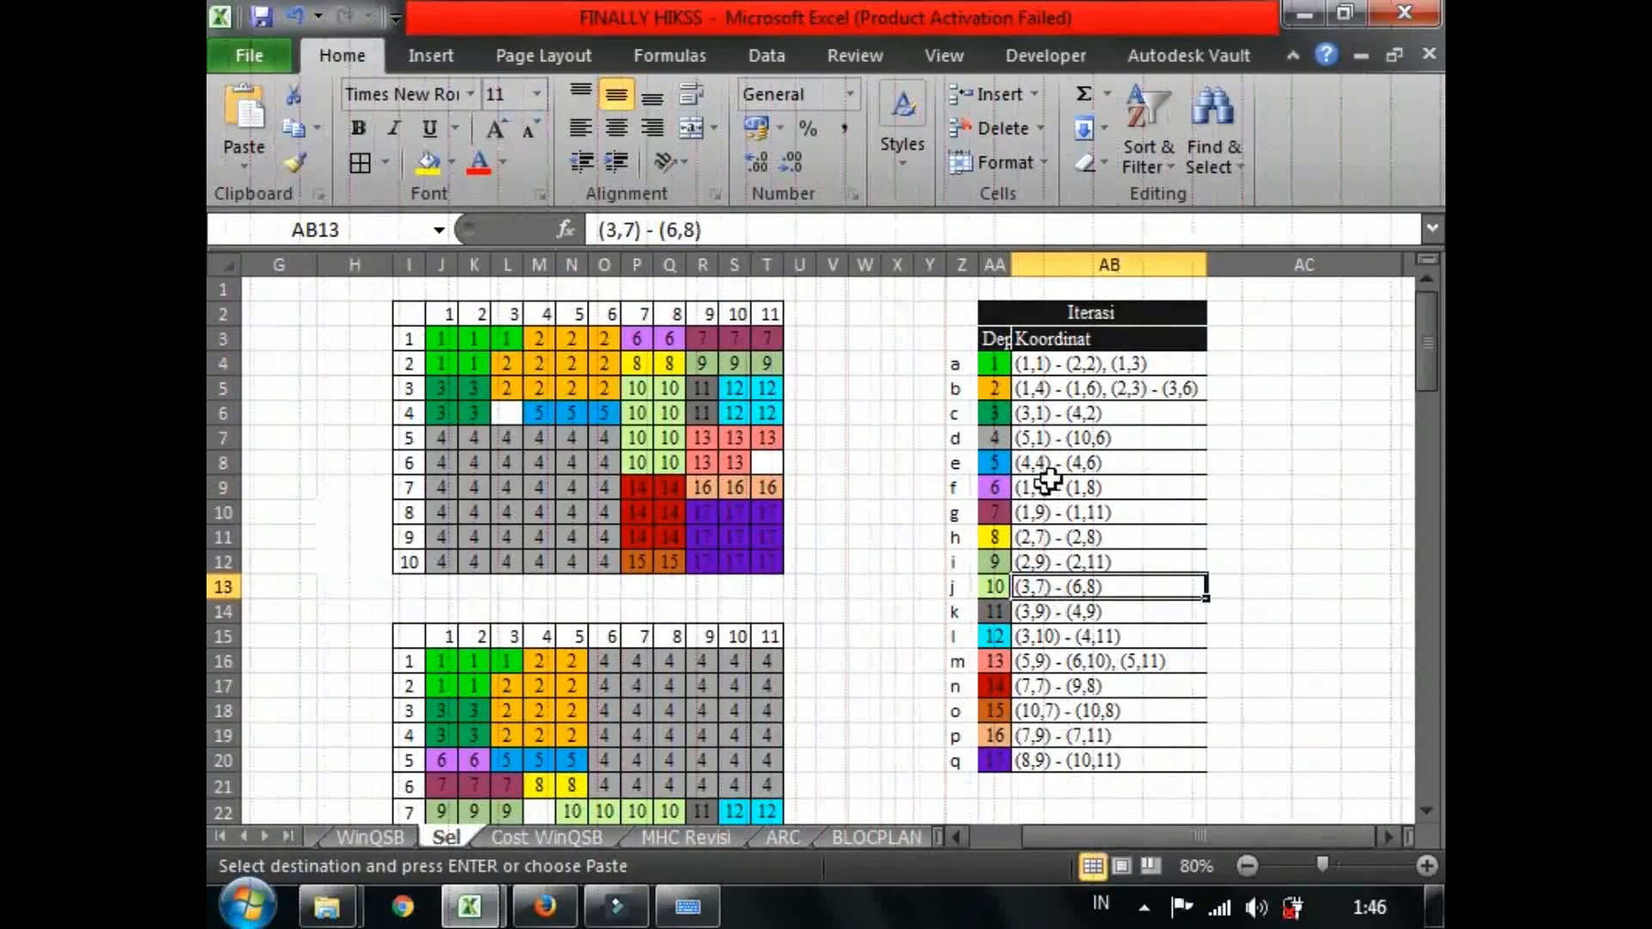
pyautogui.click(1111, 372)
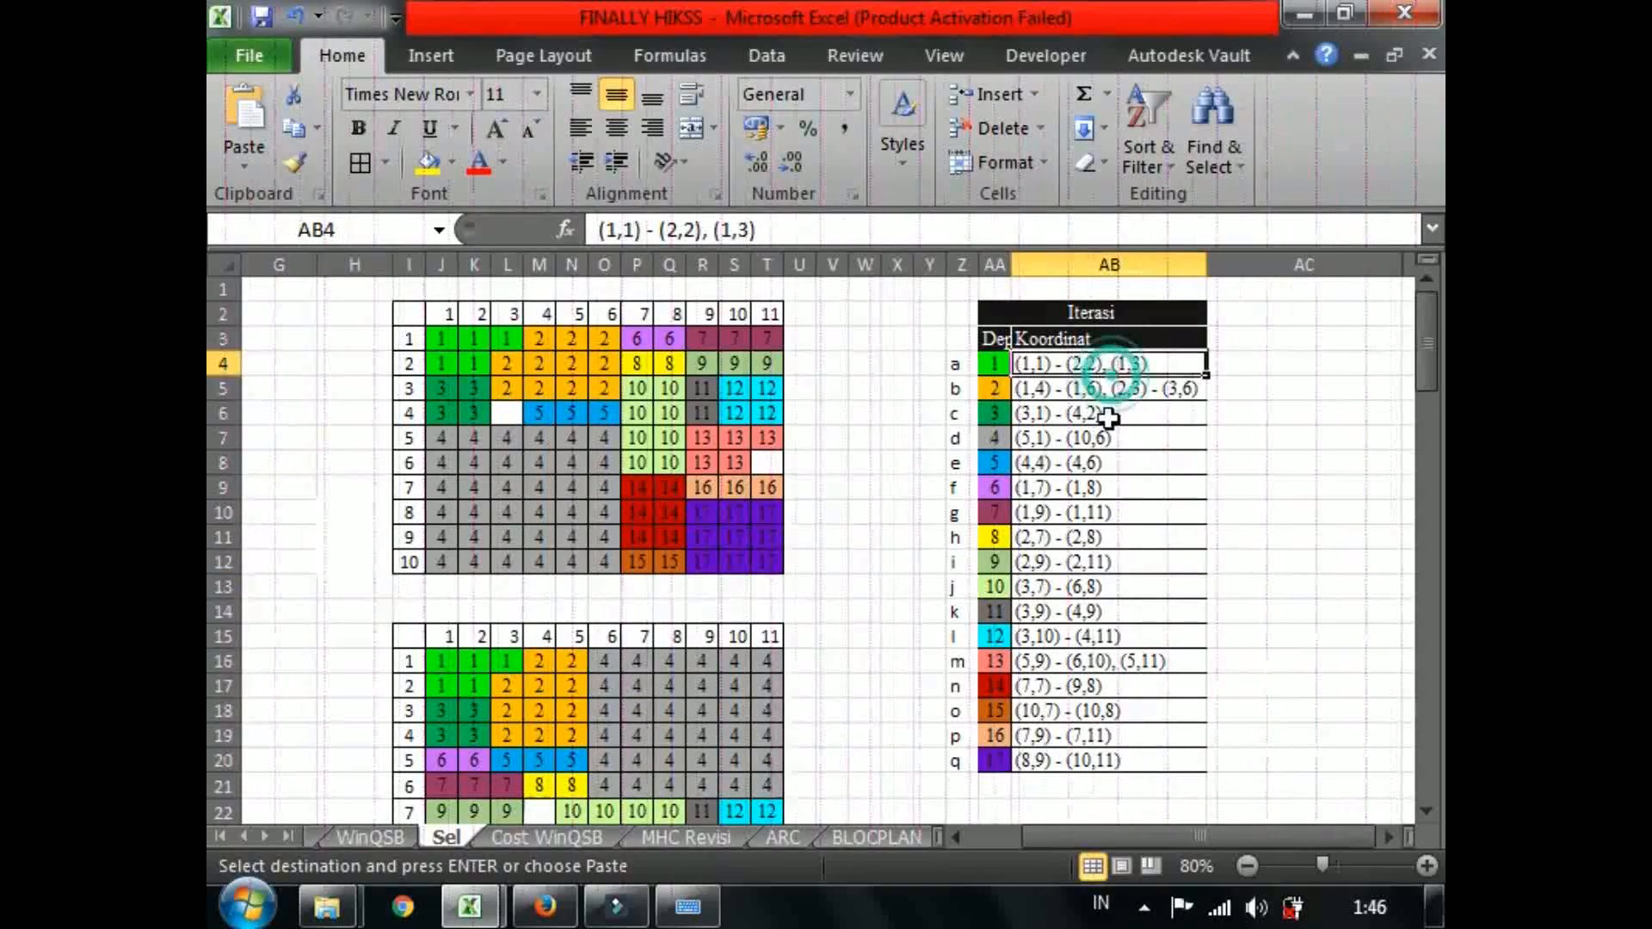
pyautogui.click(1080, 712)
# Review the Sel table's Luas Departemen entry for Bench Sandat and the department names from Receiving to Assembly.
pyautogui.moveTo(1066, 839); pyautogui.dragTo(990, 834)
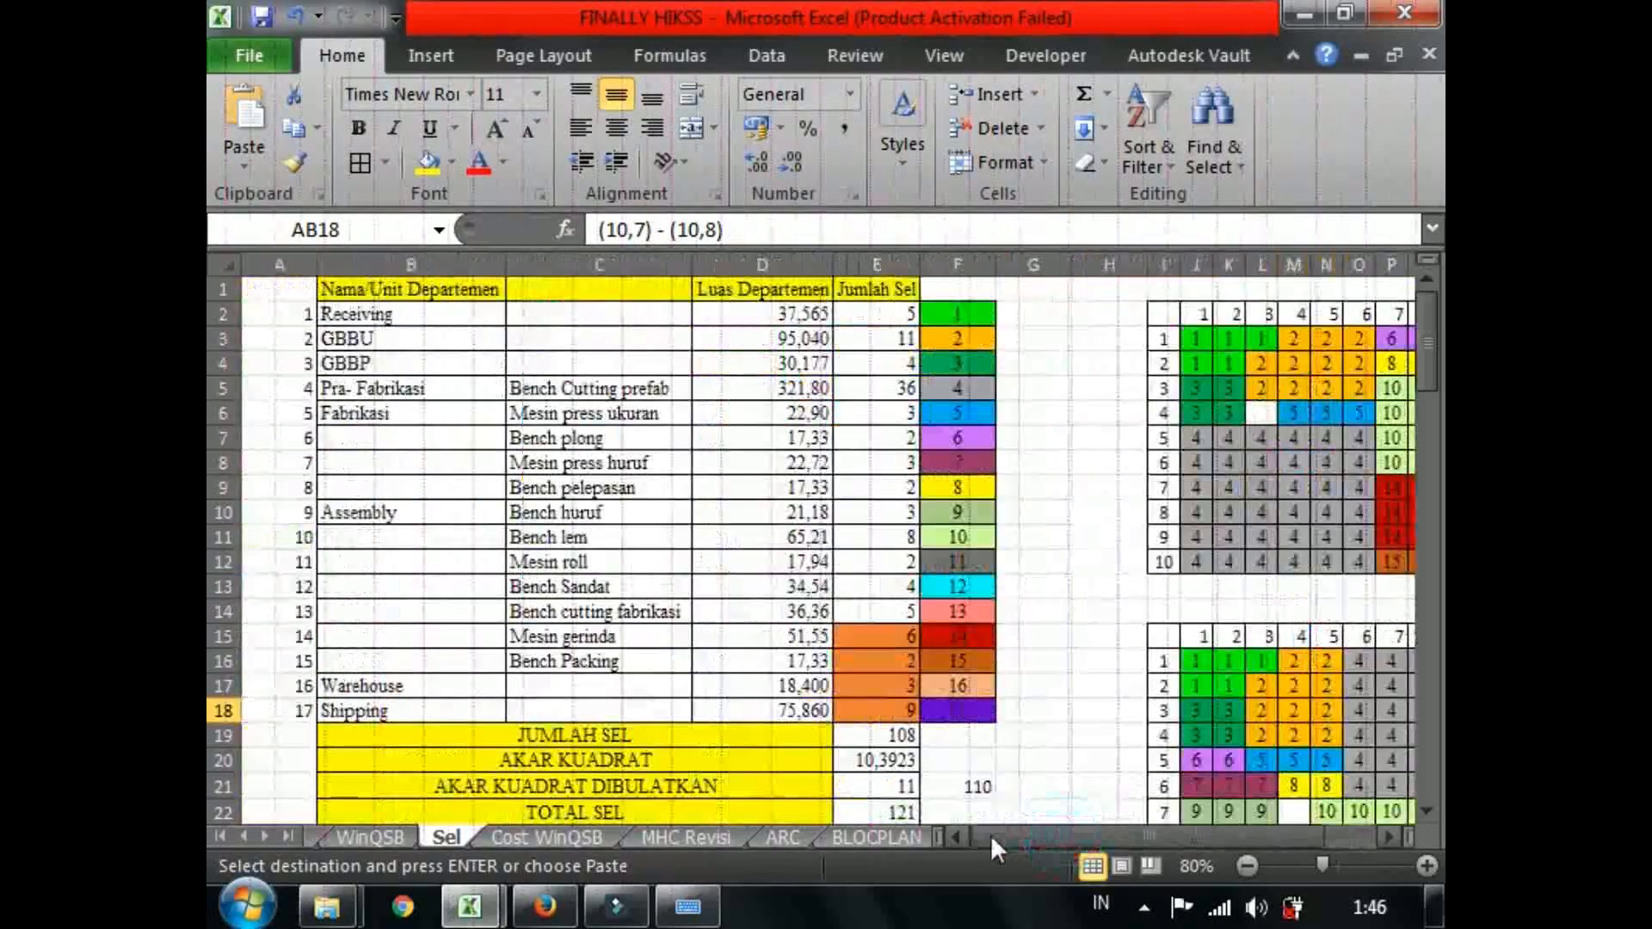
pyautogui.click(779, 586)
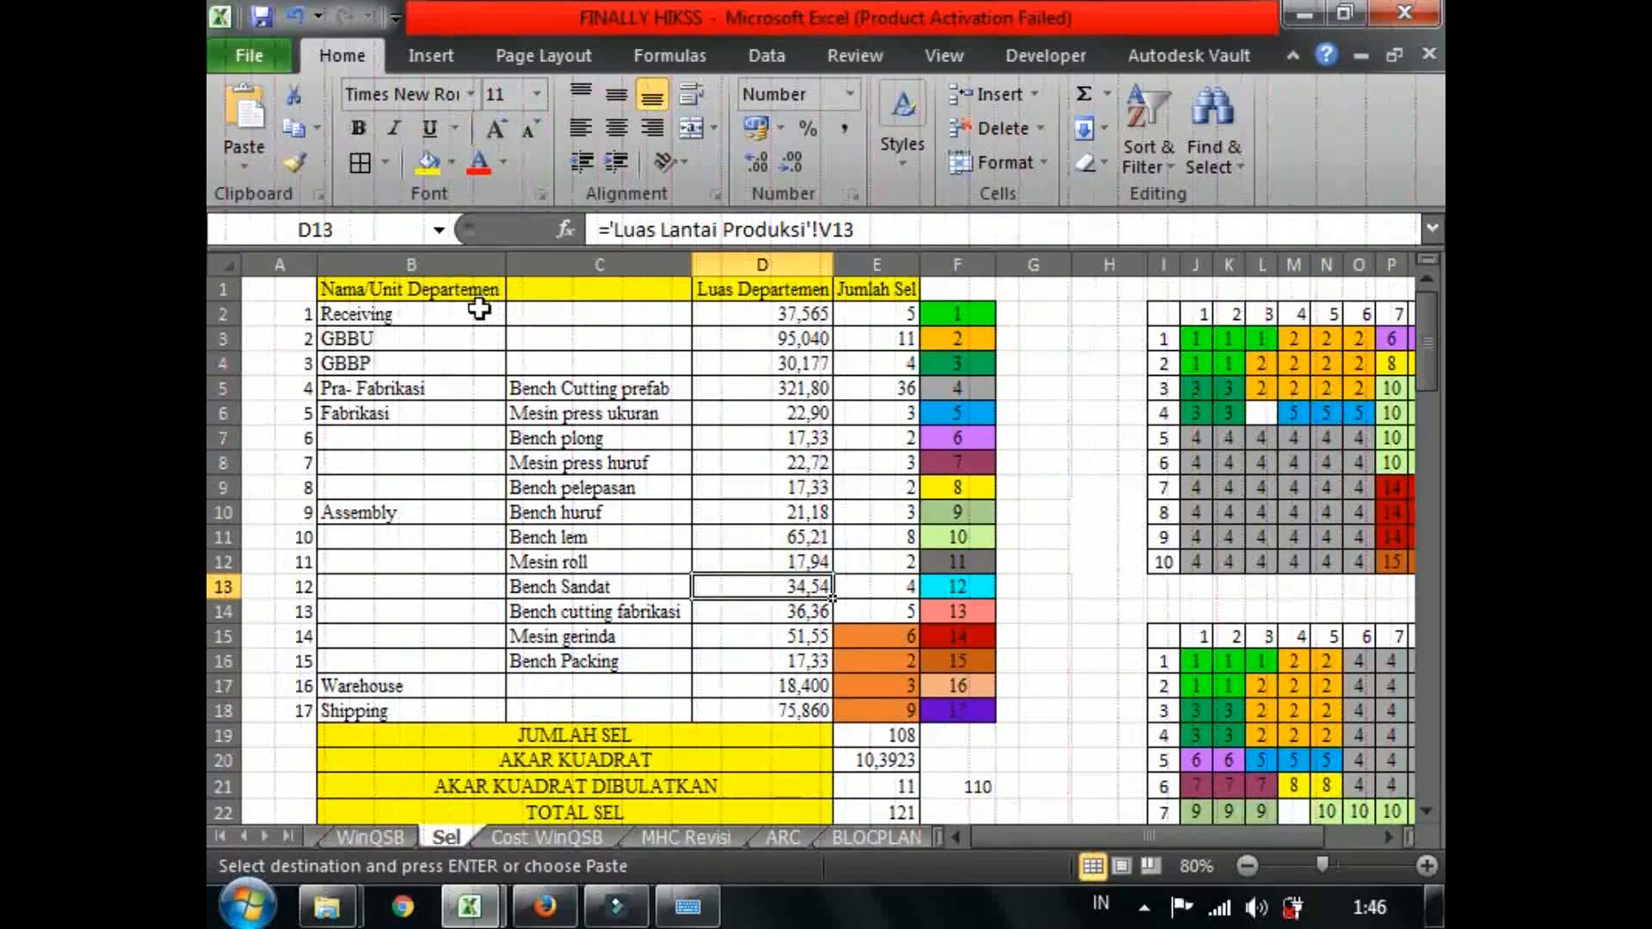
pyautogui.click(478, 310)
pyautogui.click(465, 294)
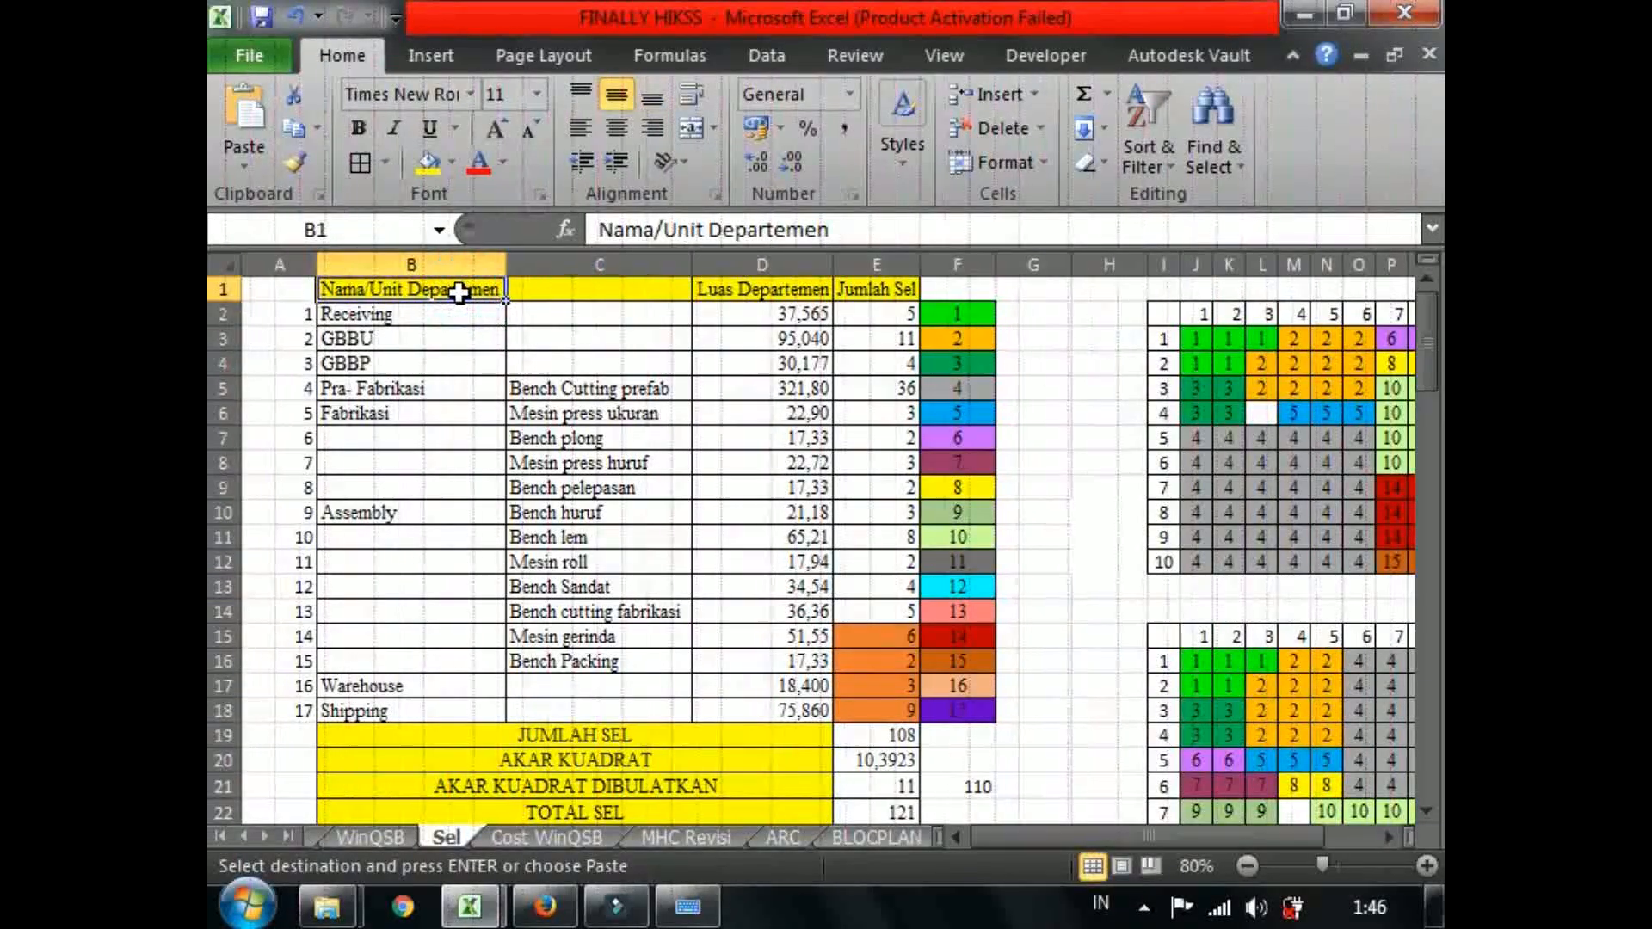
pyautogui.moveTo(459, 292); pyautogui.dragTo(460, 447)
pyautogui.click(451, 510)
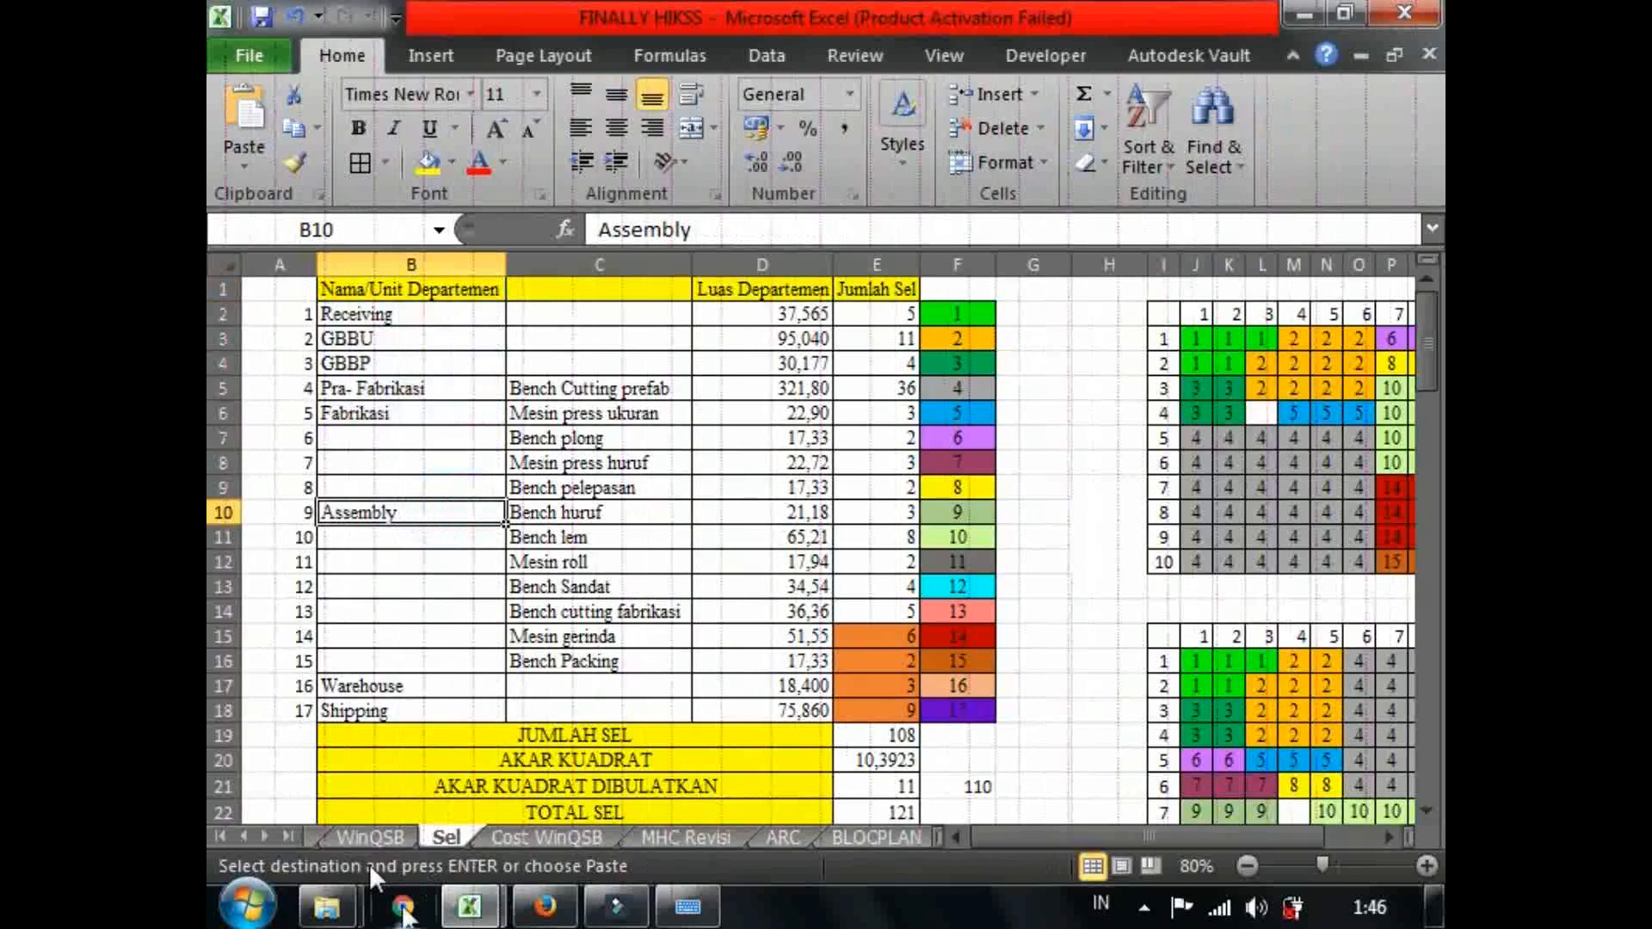
# Compare the department list in the Cost Matrix sheet with the Nama/Unit Departemen column in the Sel sheet.
pyautogui.click(365, 838)
pyautogui.click(246, 839)
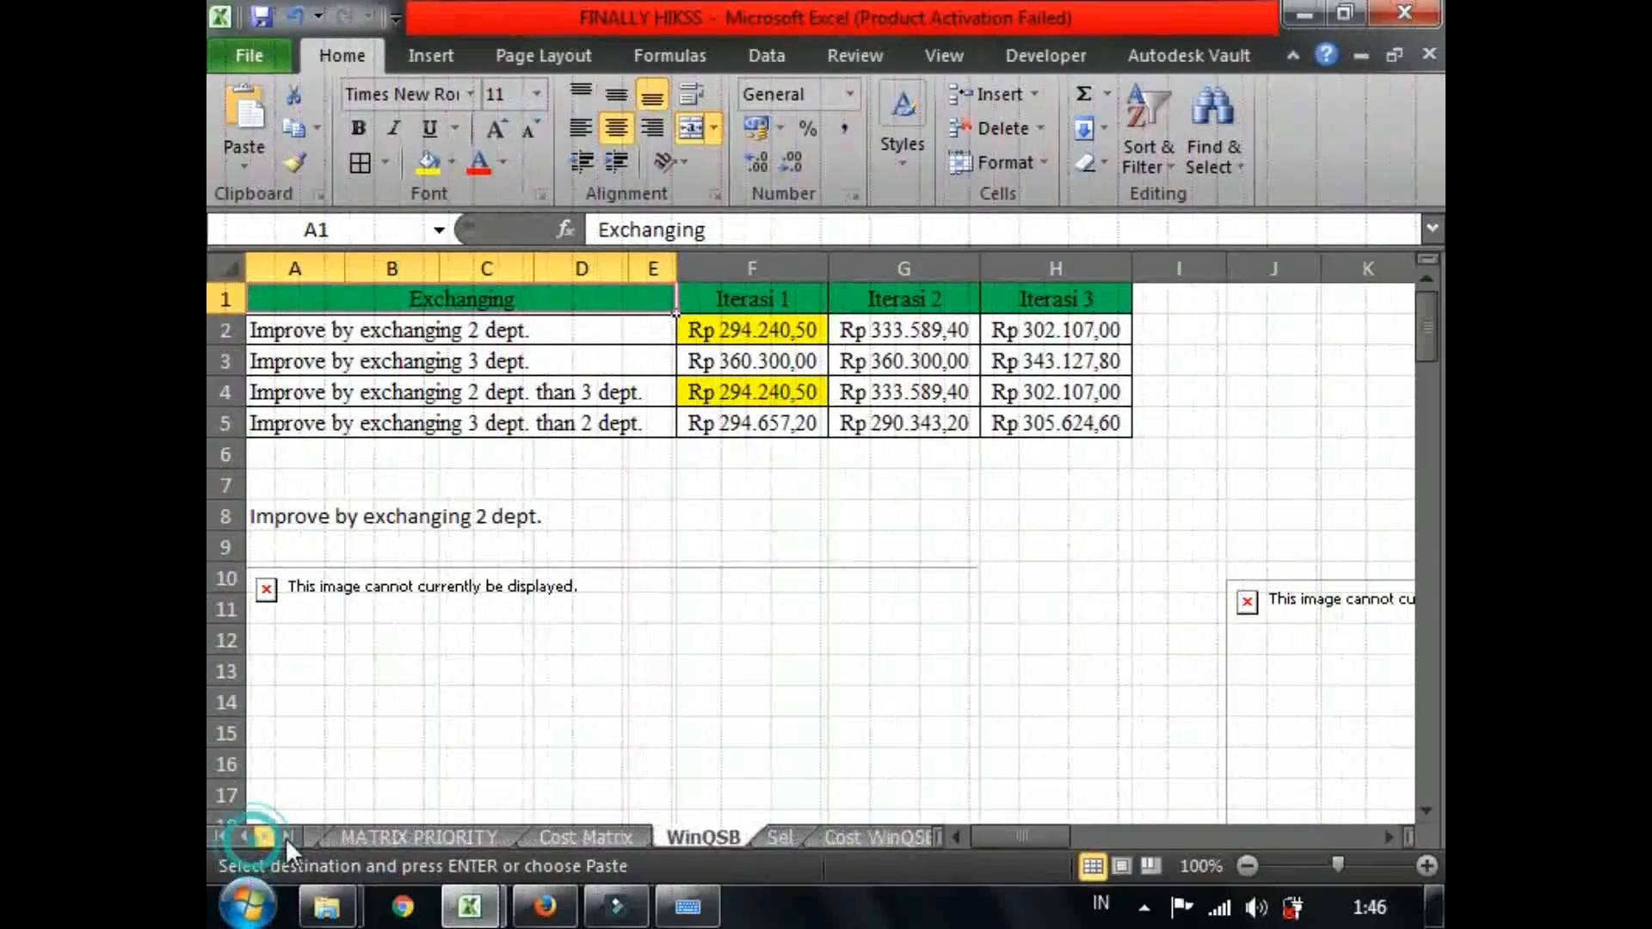
pyautogui.click(592, 837)
pyautogui.click(308, 363)
pyautogui.moveTo(307, 363); pyautogui.dragTo(301, 572)
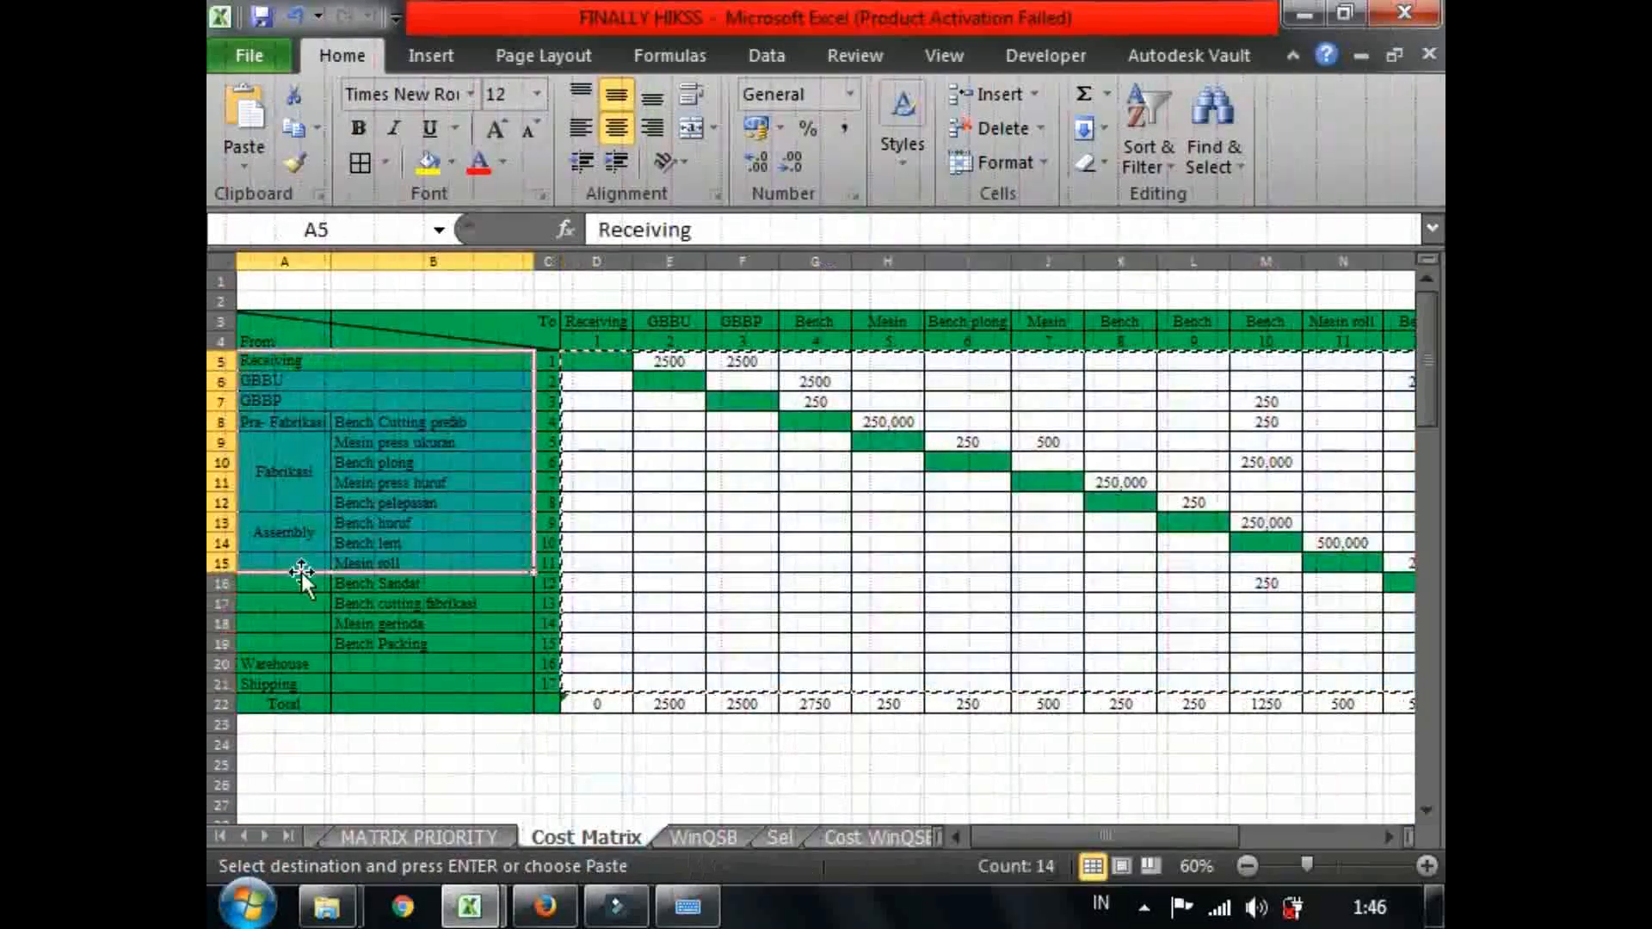
pyautogui.click(338, 652)
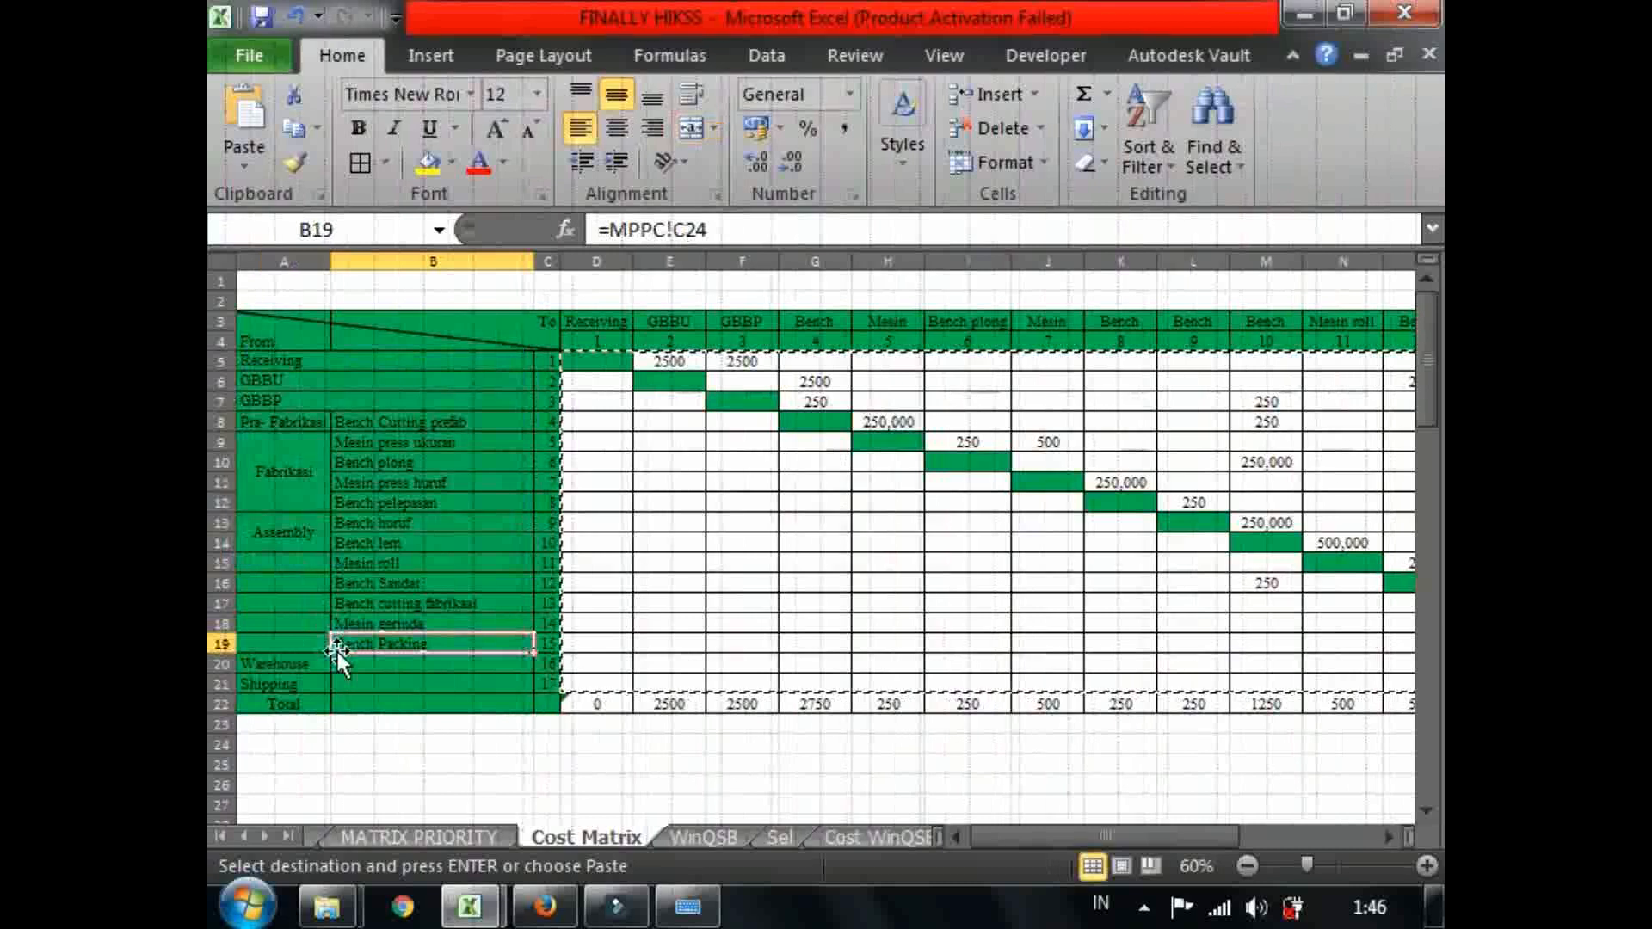
pyautogui.click(259, 839)
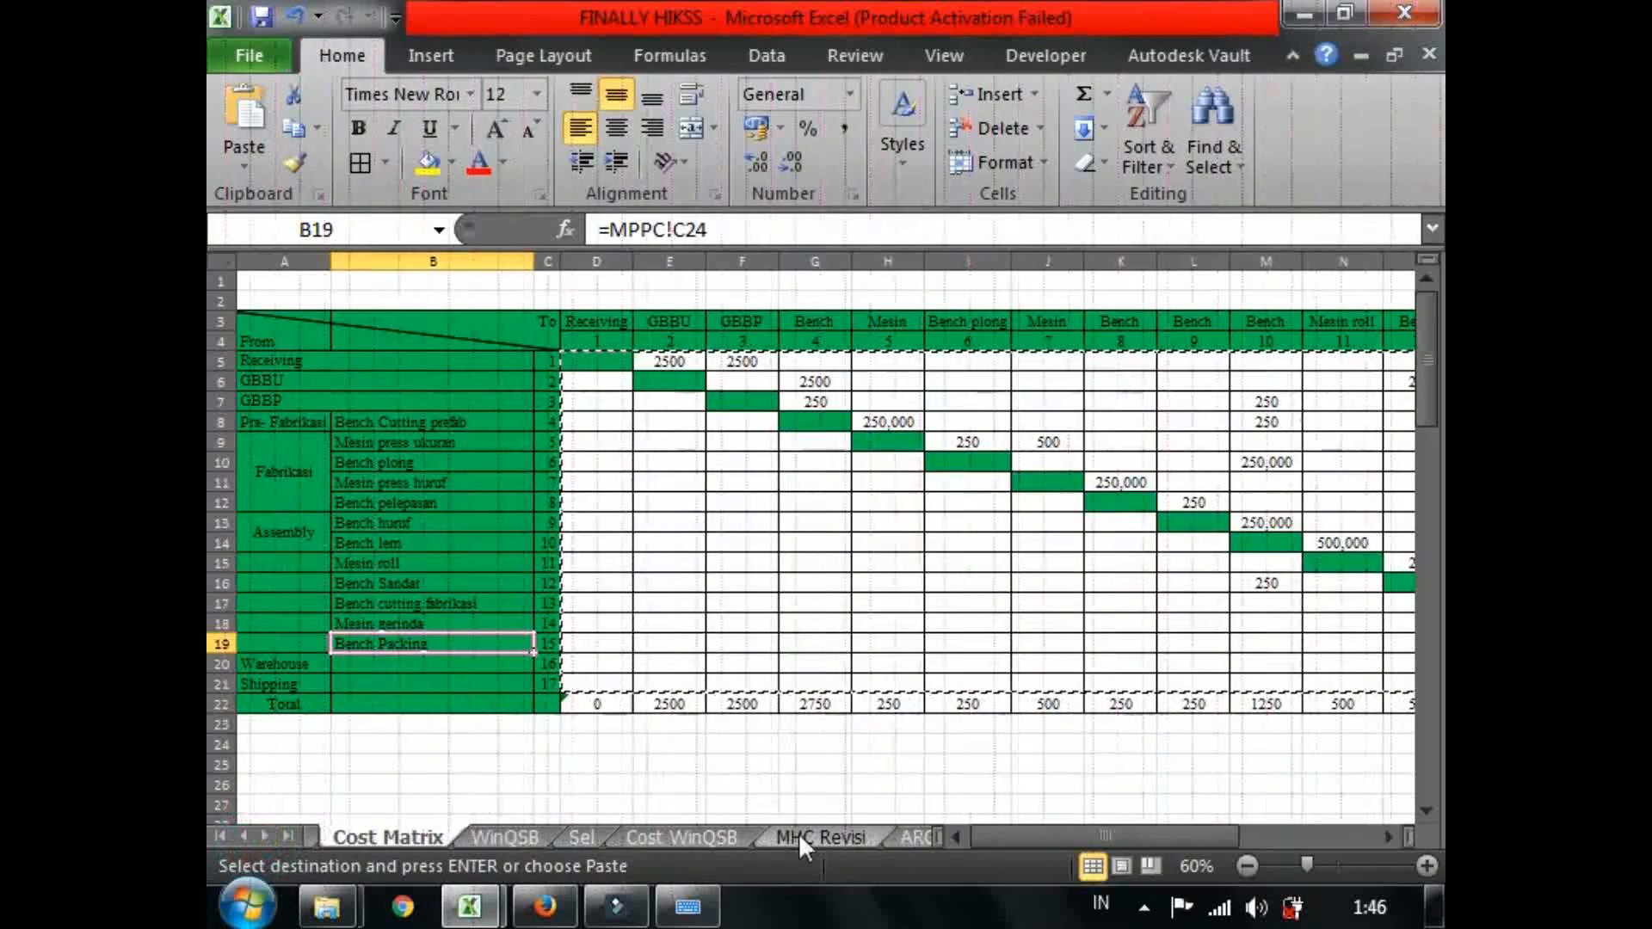
pyautogui.click(582, 834)
pyautogui.click(506, 586)
pyautogui.click(413, 388)
pyautogui.moveTo(443, 340); pyautogui.dragTo(446, 315)
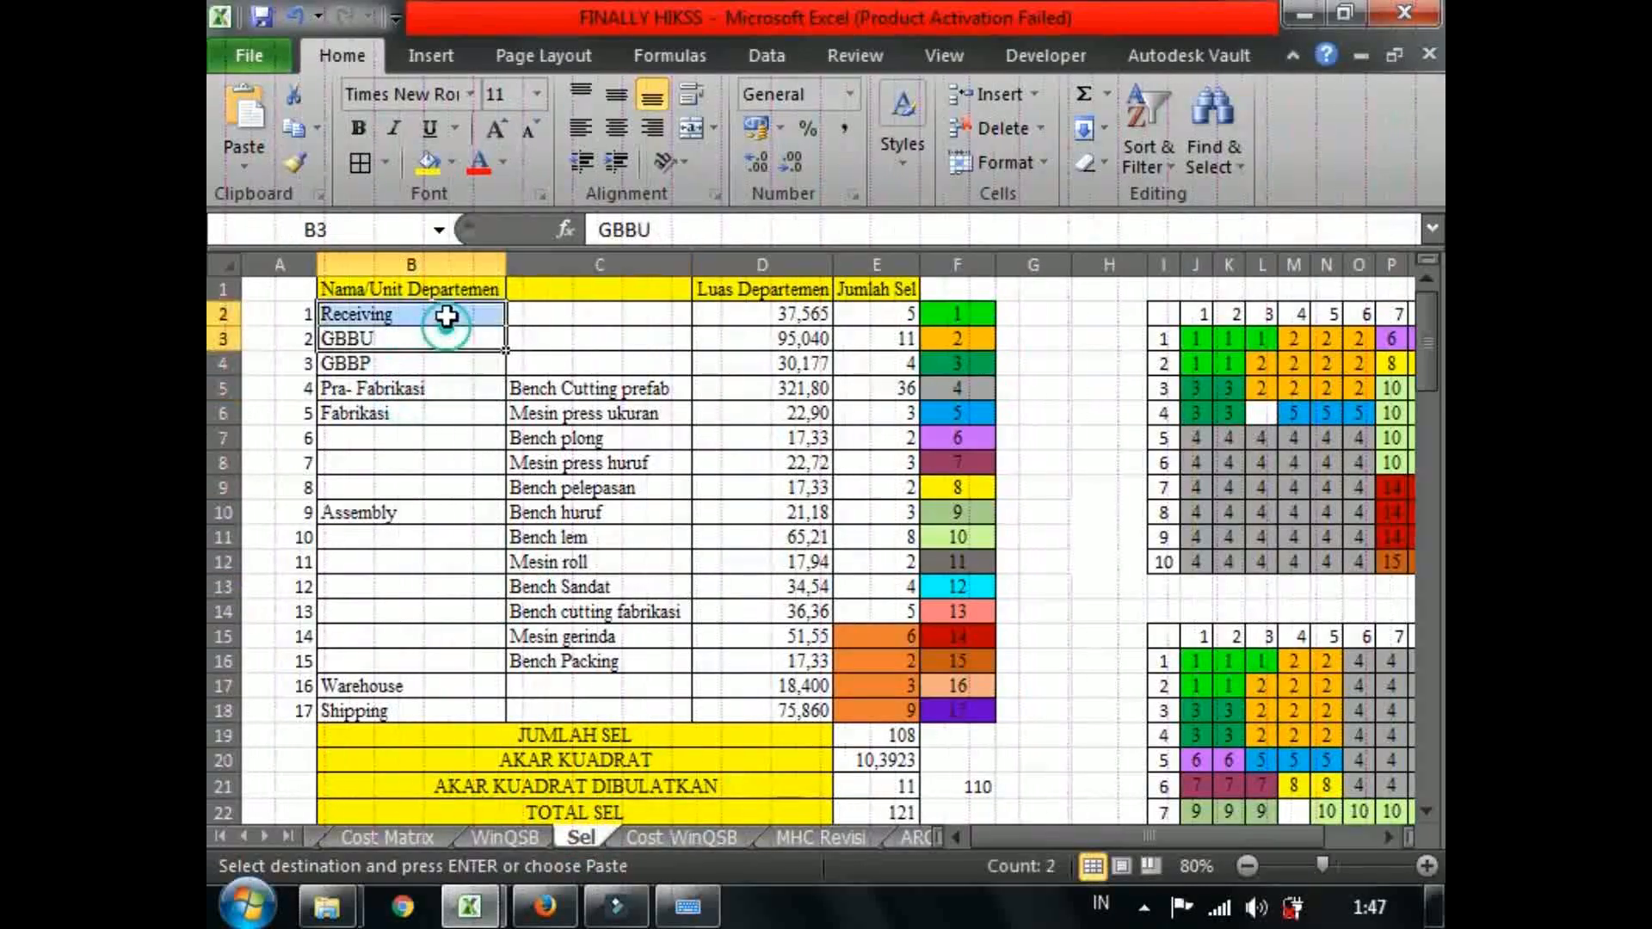
# Inspect the source formulas of the Luas Departemen values in Sel and the rows down to Warehouse and Shipping.
pyautogui.click(761, 318)
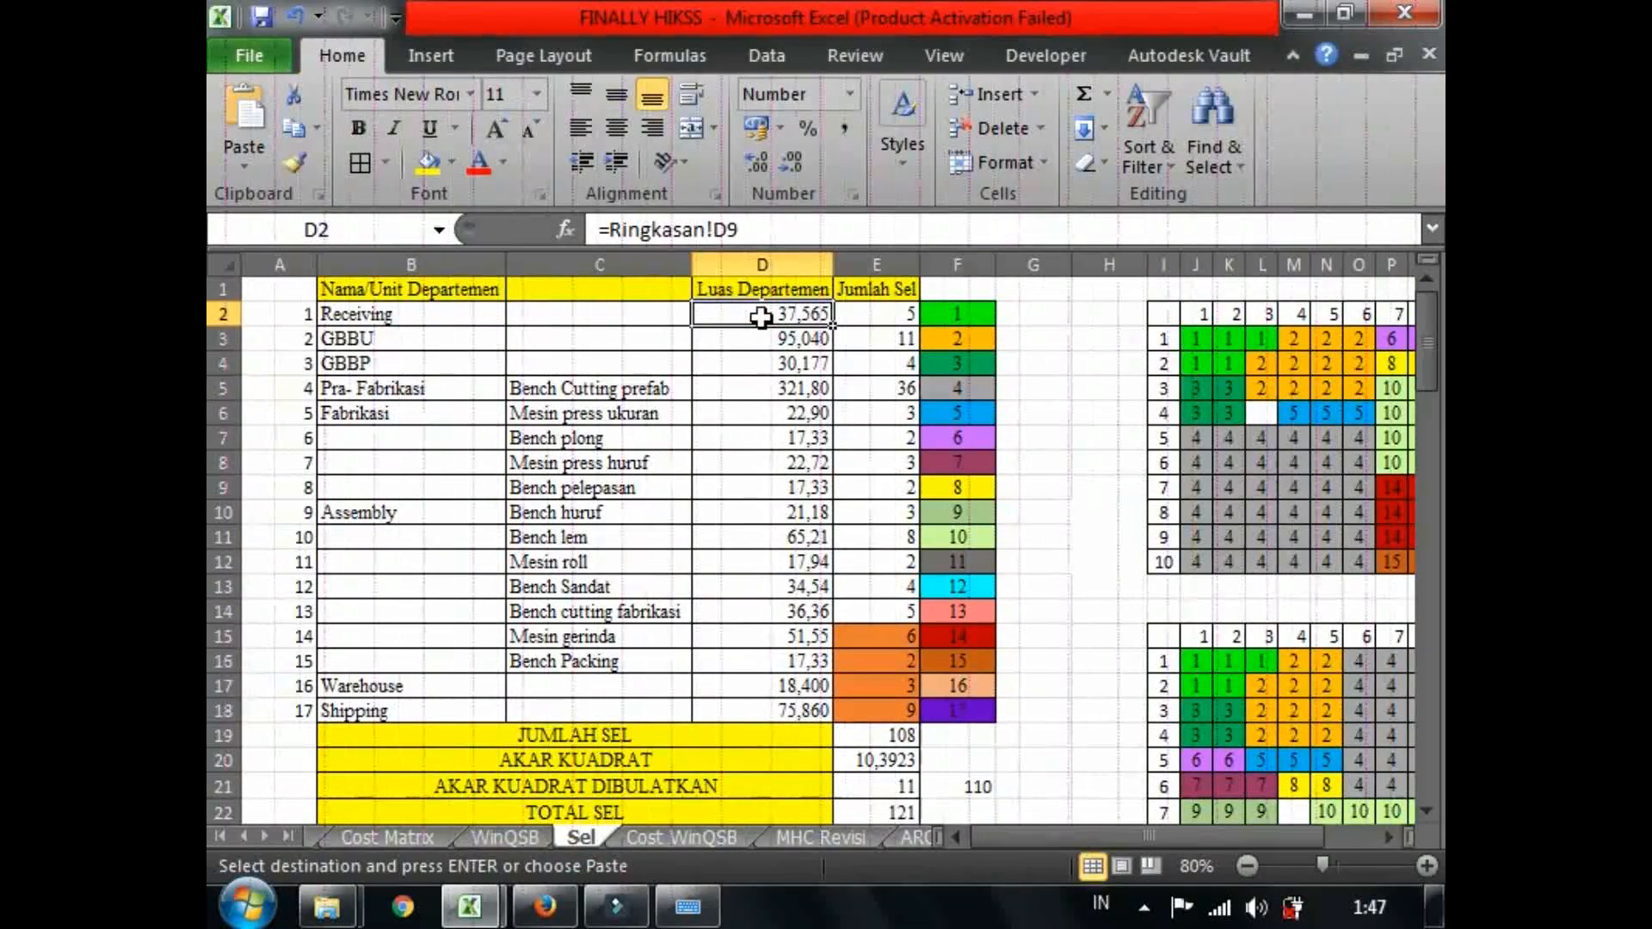
pyautogui.click(769, 341)
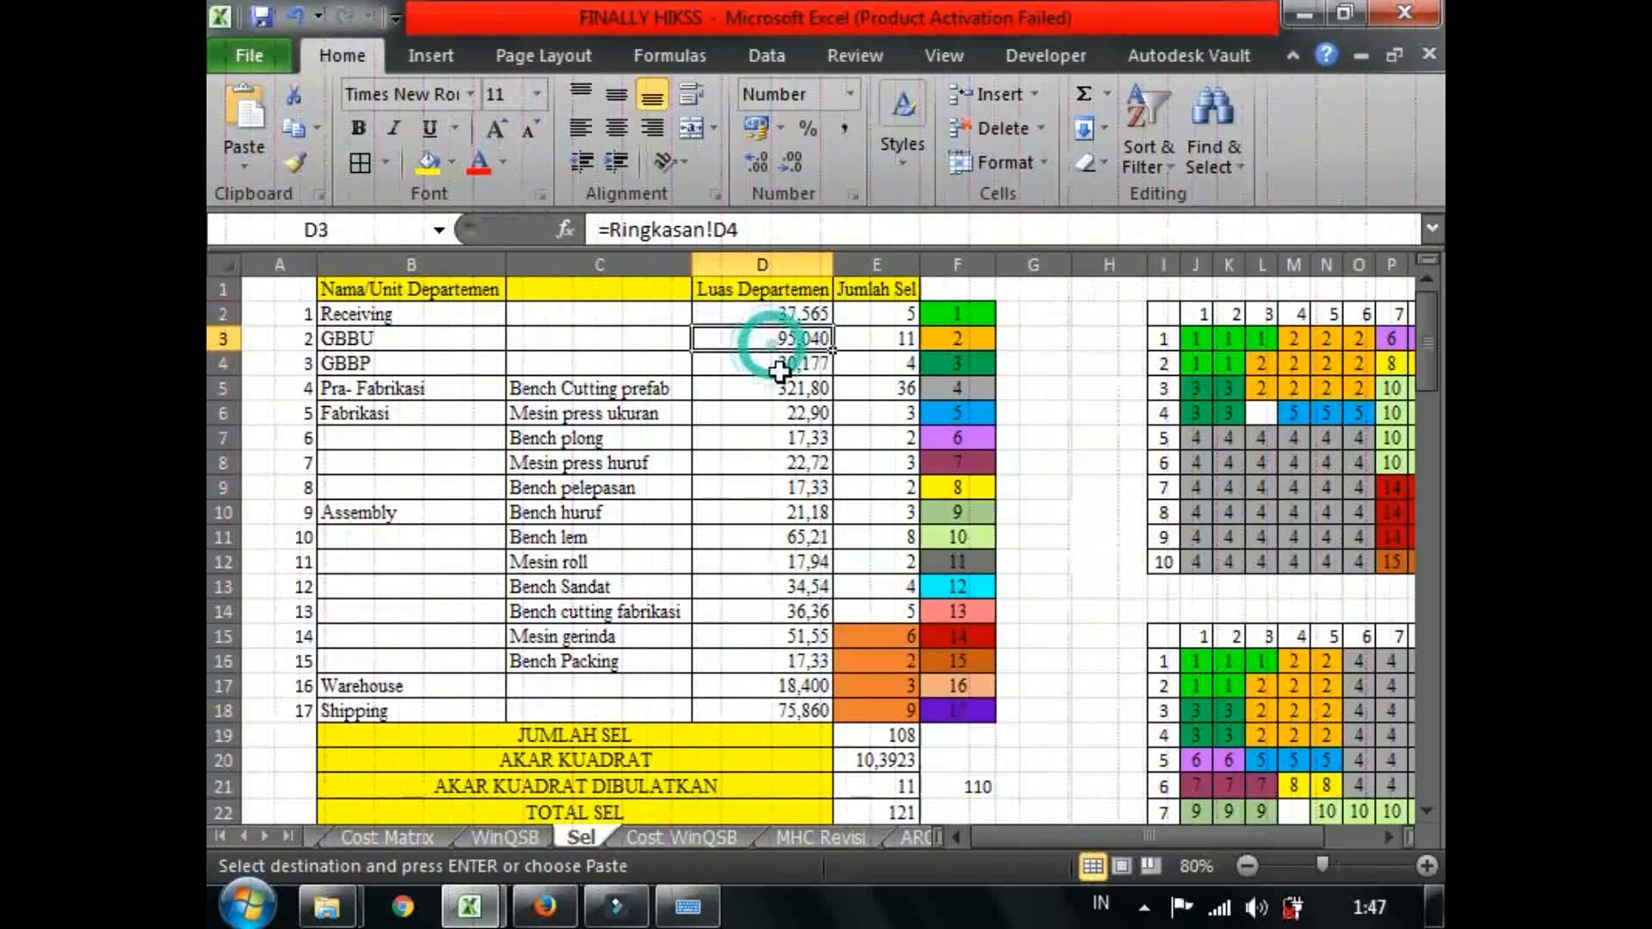
pyautogui.click(768, 414)
pyautogui.click(761, 462)
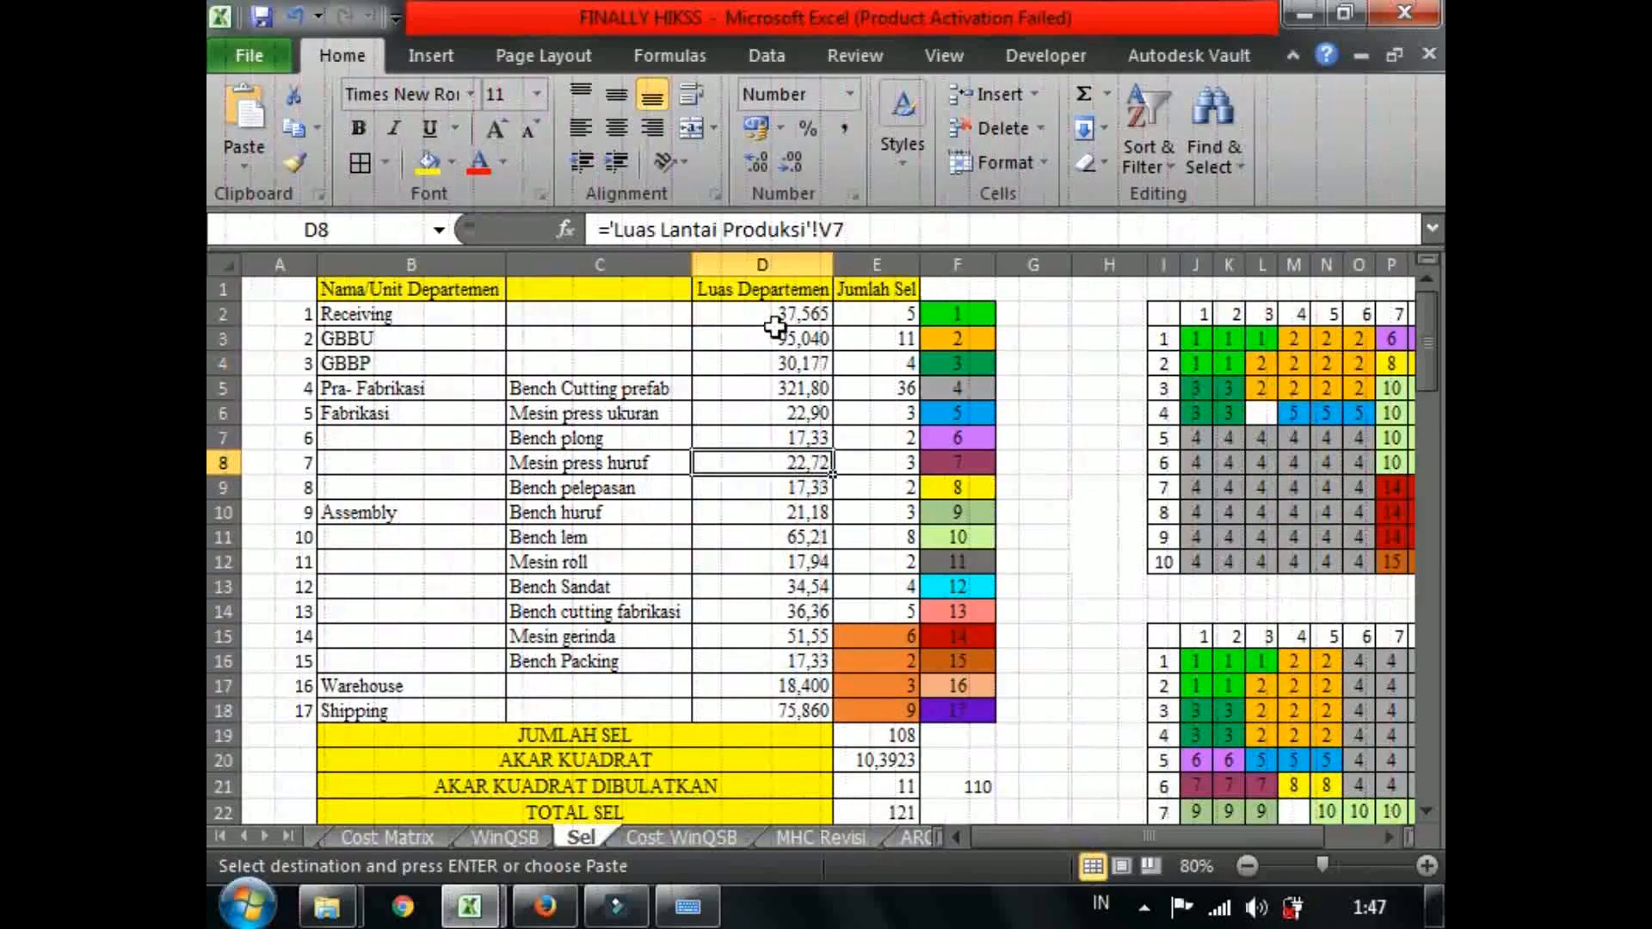
pyautogui.moveTo(770, 315); pyautogui.dragTo(721, 686)
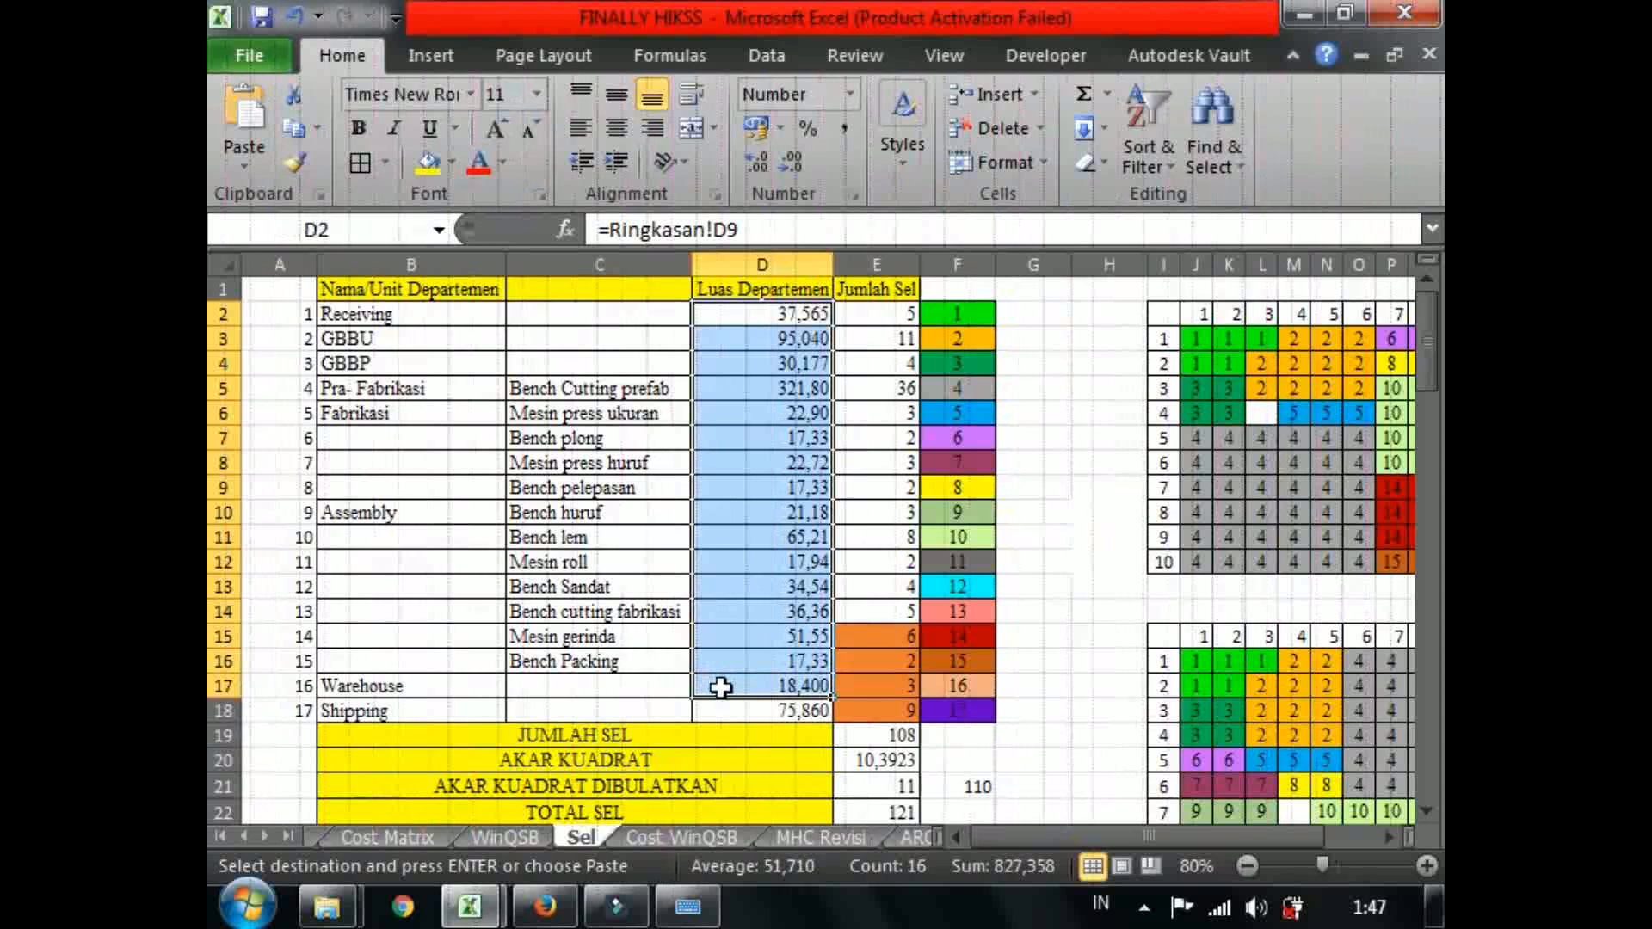
pyautogui.click(368, 572)
pyautogui.click(461, 707)
pyautogui.click(476, 688)
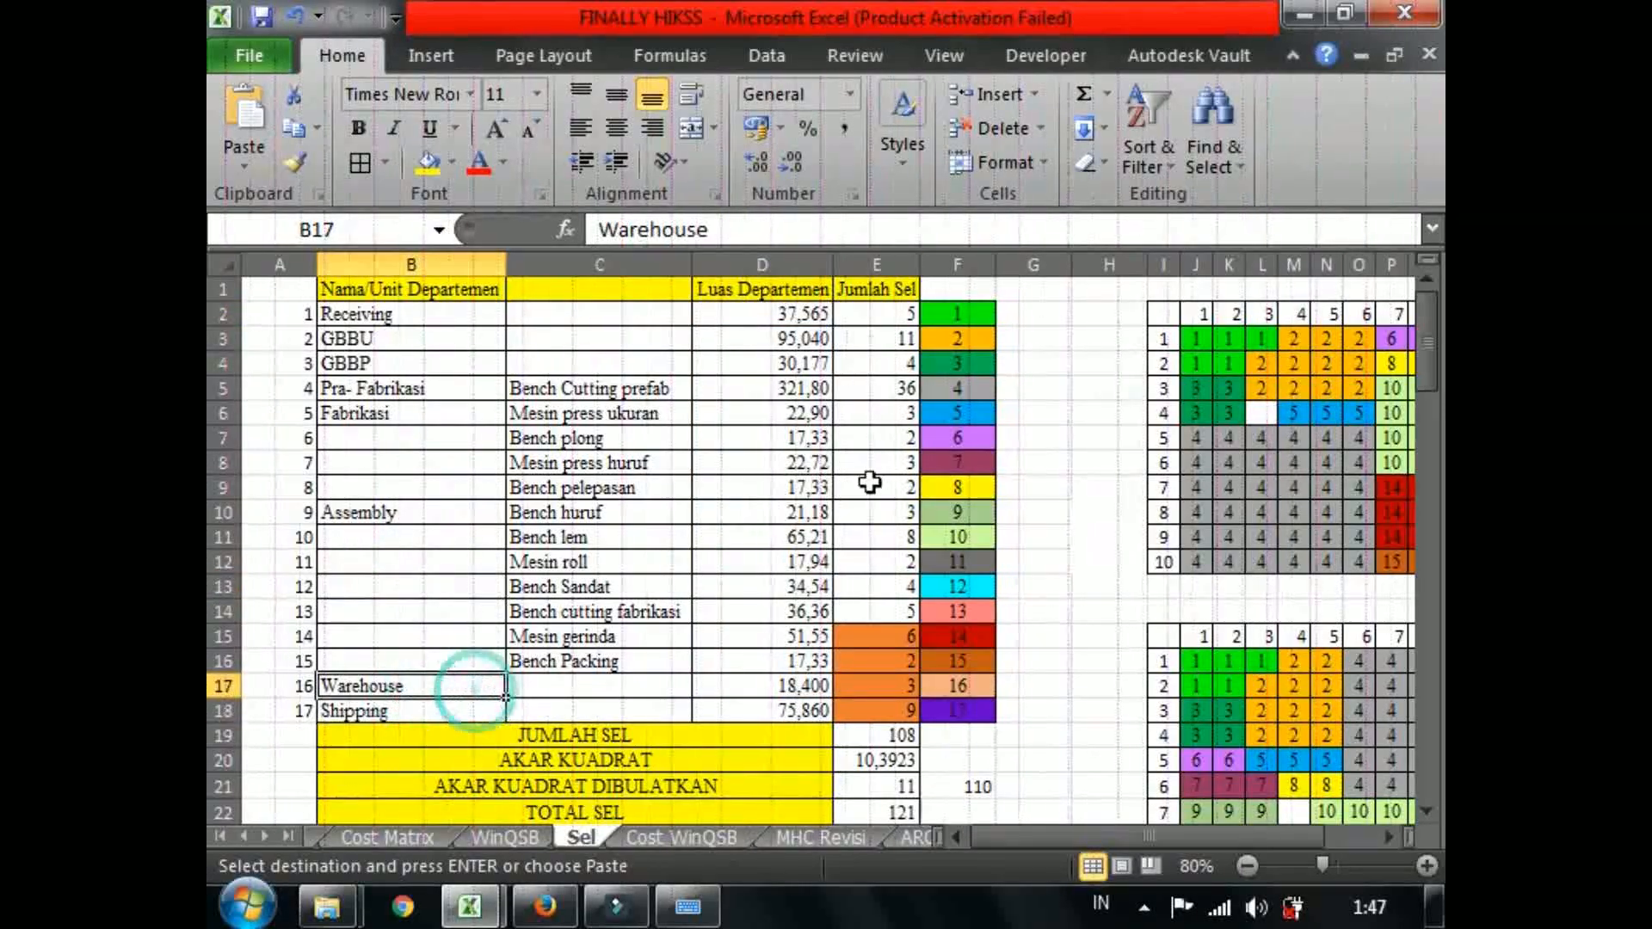
# Examine the ROUNDUP formulas in the Jumlah Sel column that derive Receiving's and GBBU's cell counts from their areas.
pyautogui.click(869, 484)
pyautogui.click(873, 314)
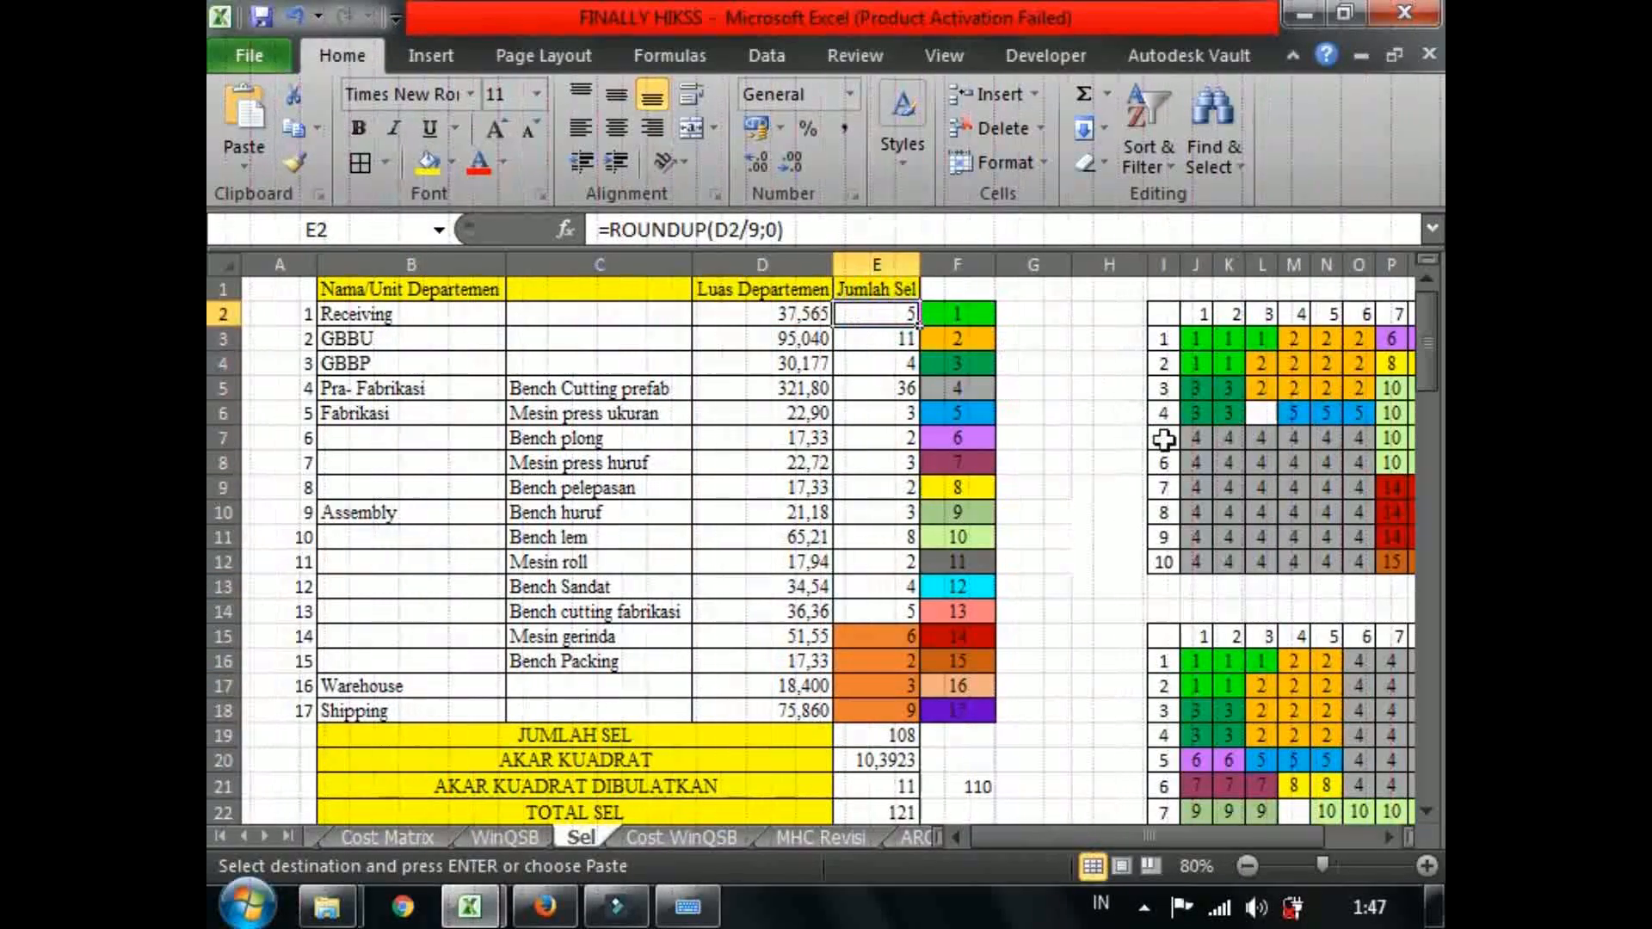
pyautogui.click(1192, 236)
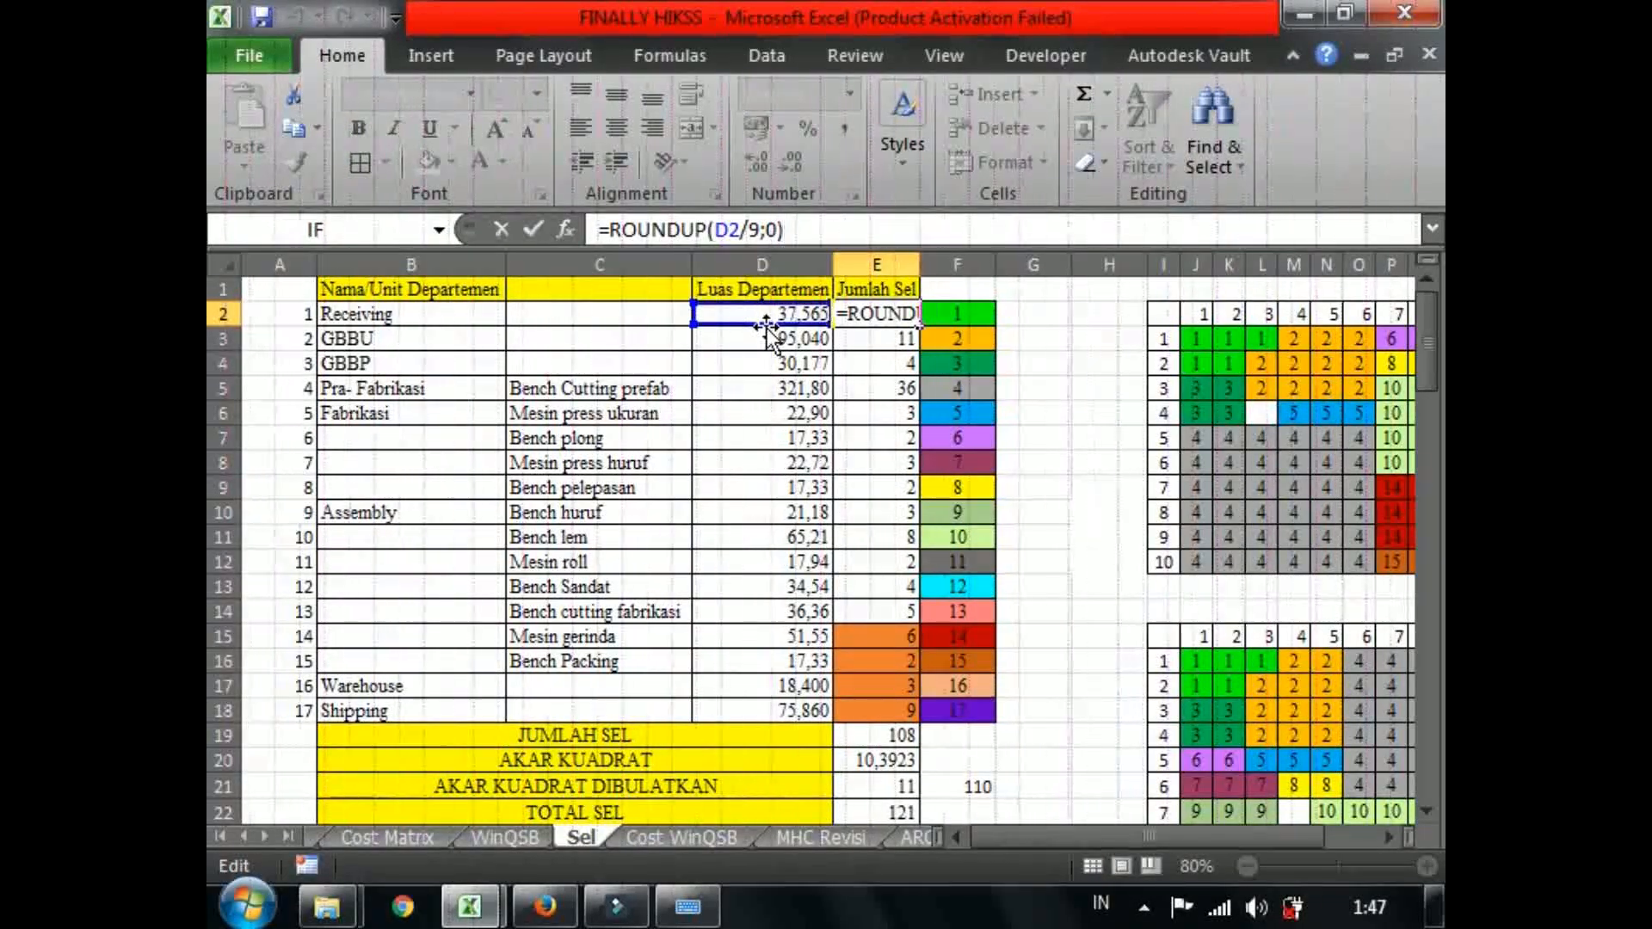
pyautogui.press('Return')
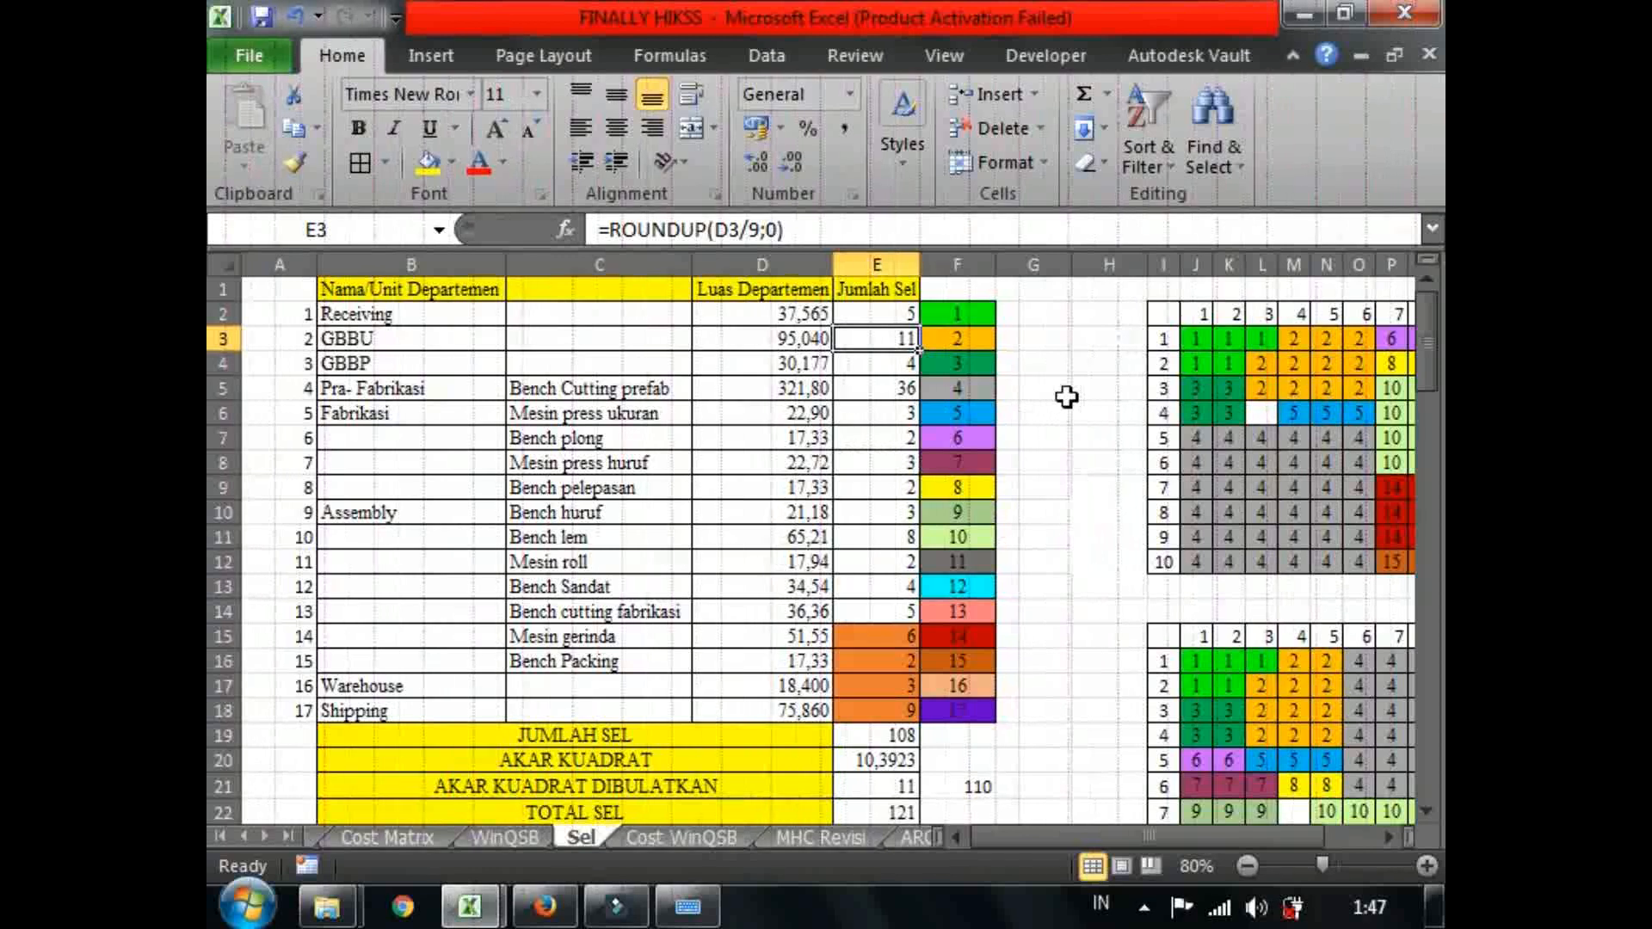
pyautogui.click(760, 225)
pyautogui.click(869, 364)
pyautogui.press('Up')
pyautogui.press('Up')
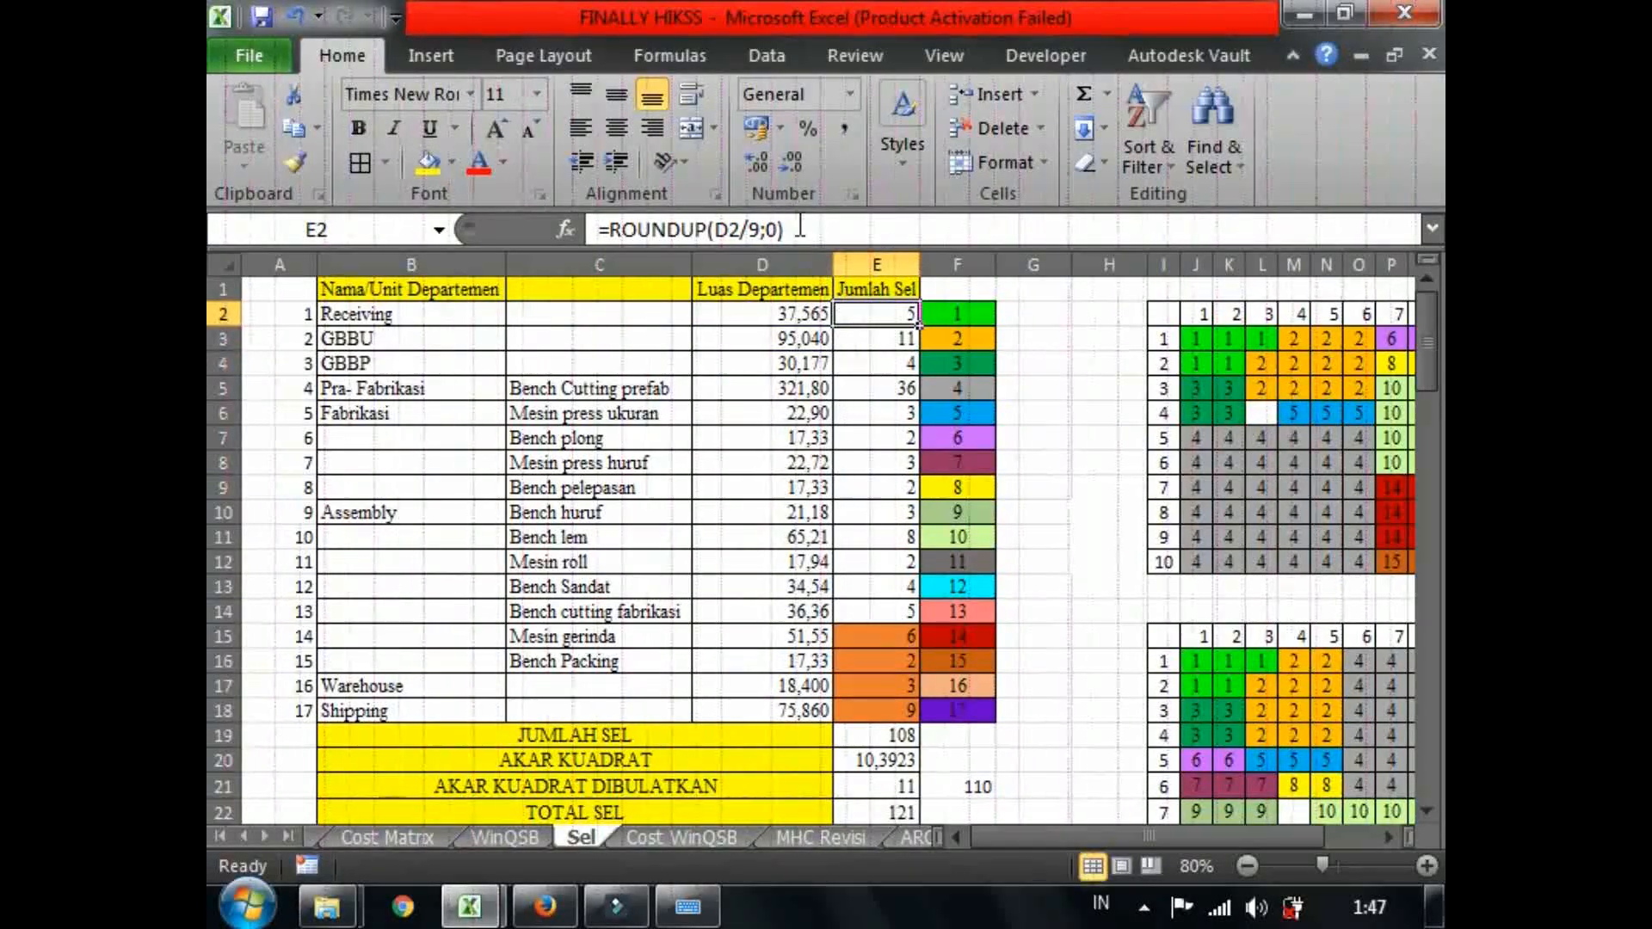
# Inspect the formulas that calculate the departments' cell counts in the Jumlah Sel column.
pyautogui.click(868, 332)
pyautogui.click(895, 464)
pyautogui.click(894, 641)
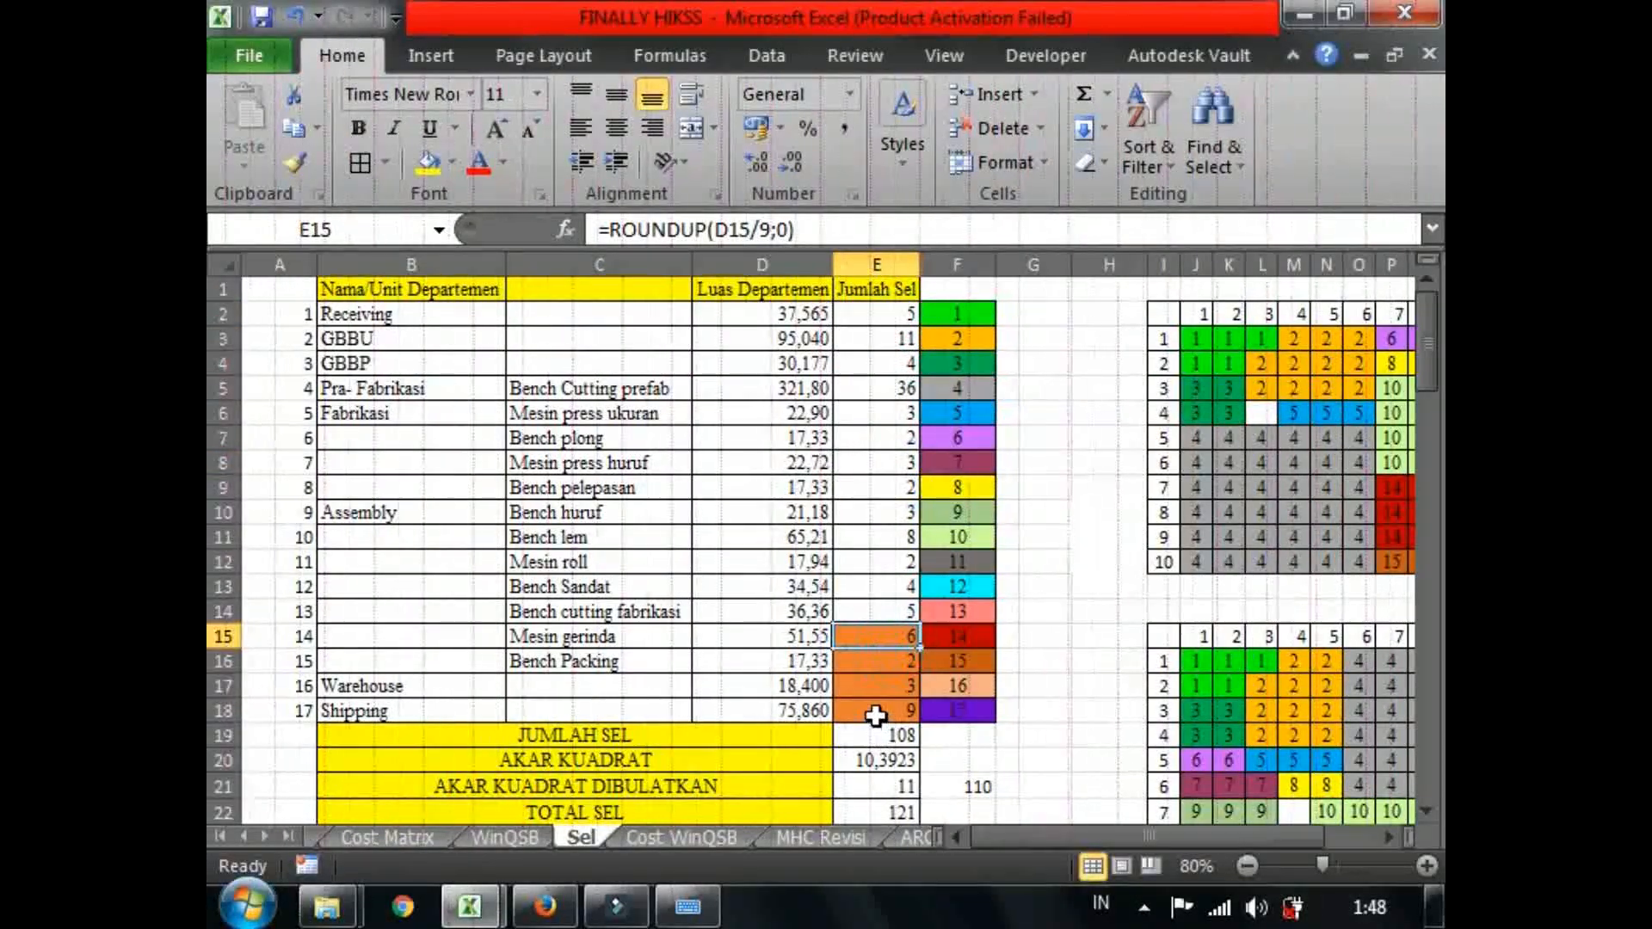
pyautogui.click(875, 710)
pyautogui.moveTo(1432, 315); pyautogui.dragTo(1428, 328)
# Examine the formulas behind the JUMLAH SEL, AKAR KUADRAT, AKAR KUADRAT DIBULATKAN, TOTAL SEL and DUMMY rows.
pyautogui.click(887, 684)
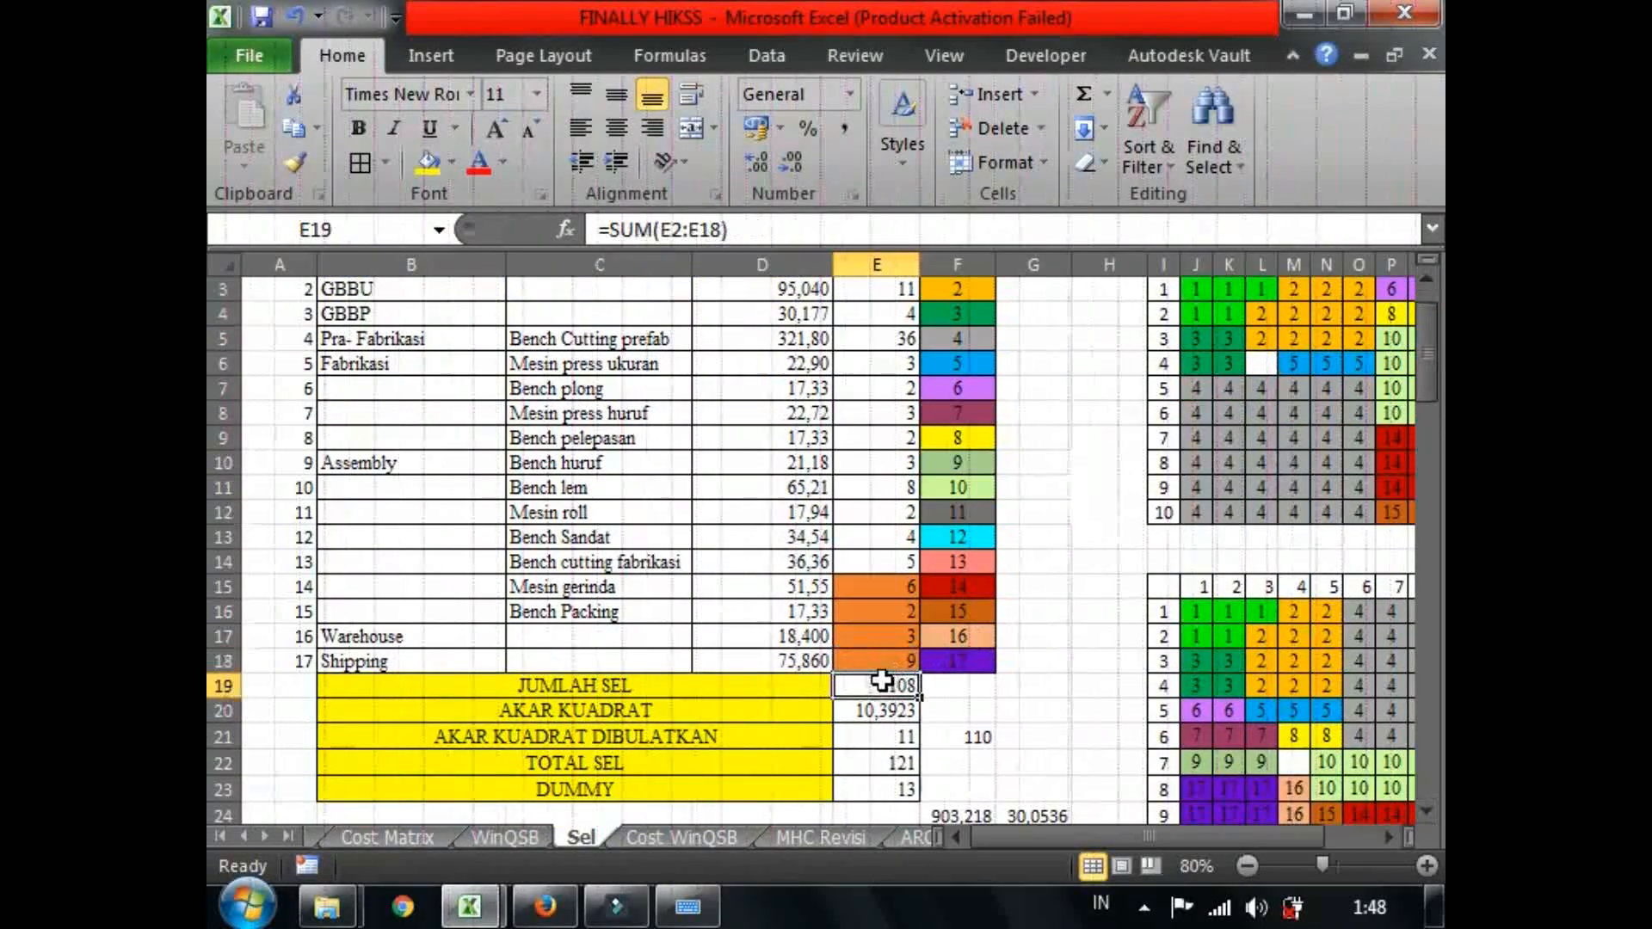
pyautogui.click(819, 227)
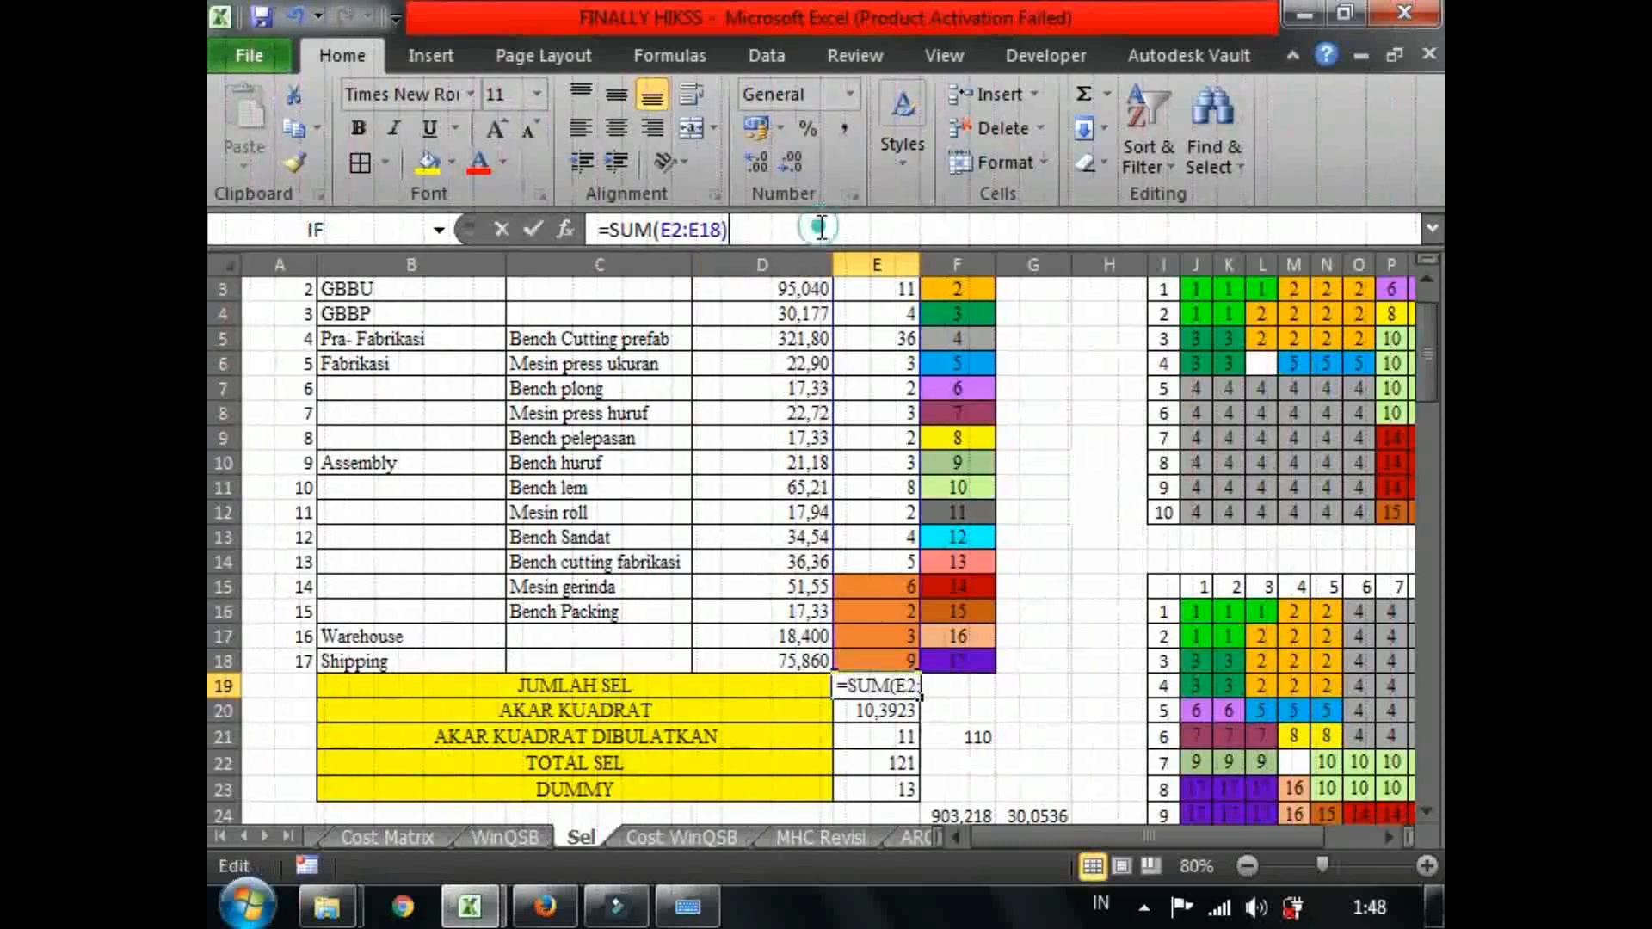
pyautogui.press('Return')
pyautogui.click(822, 227)
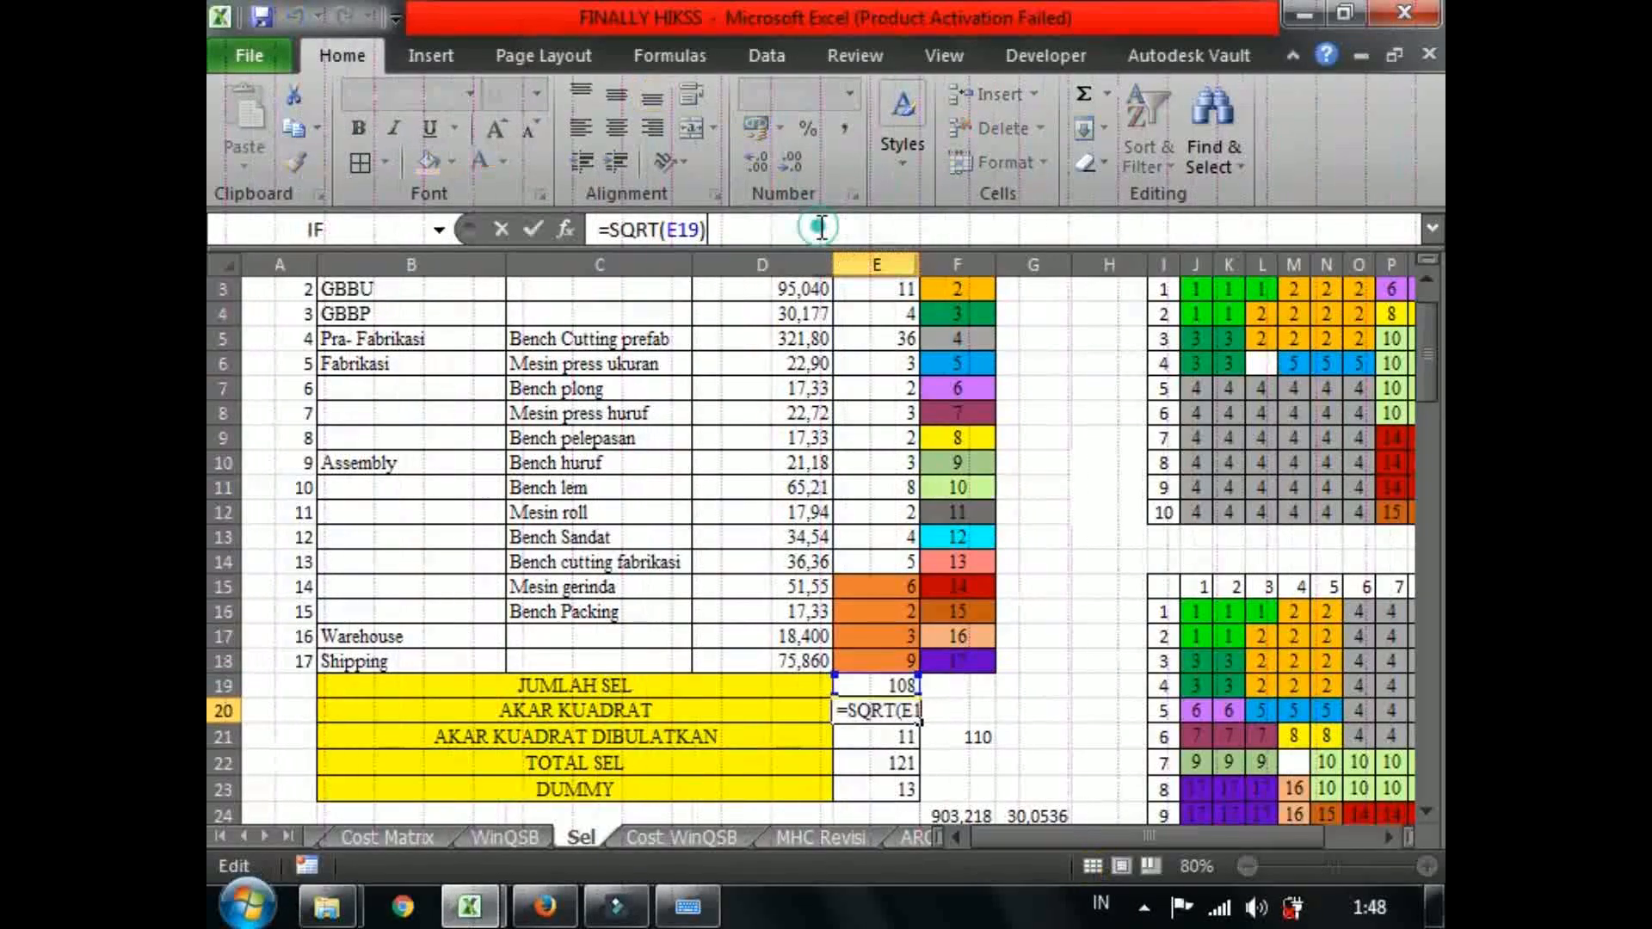
pyautogui.press('Return')
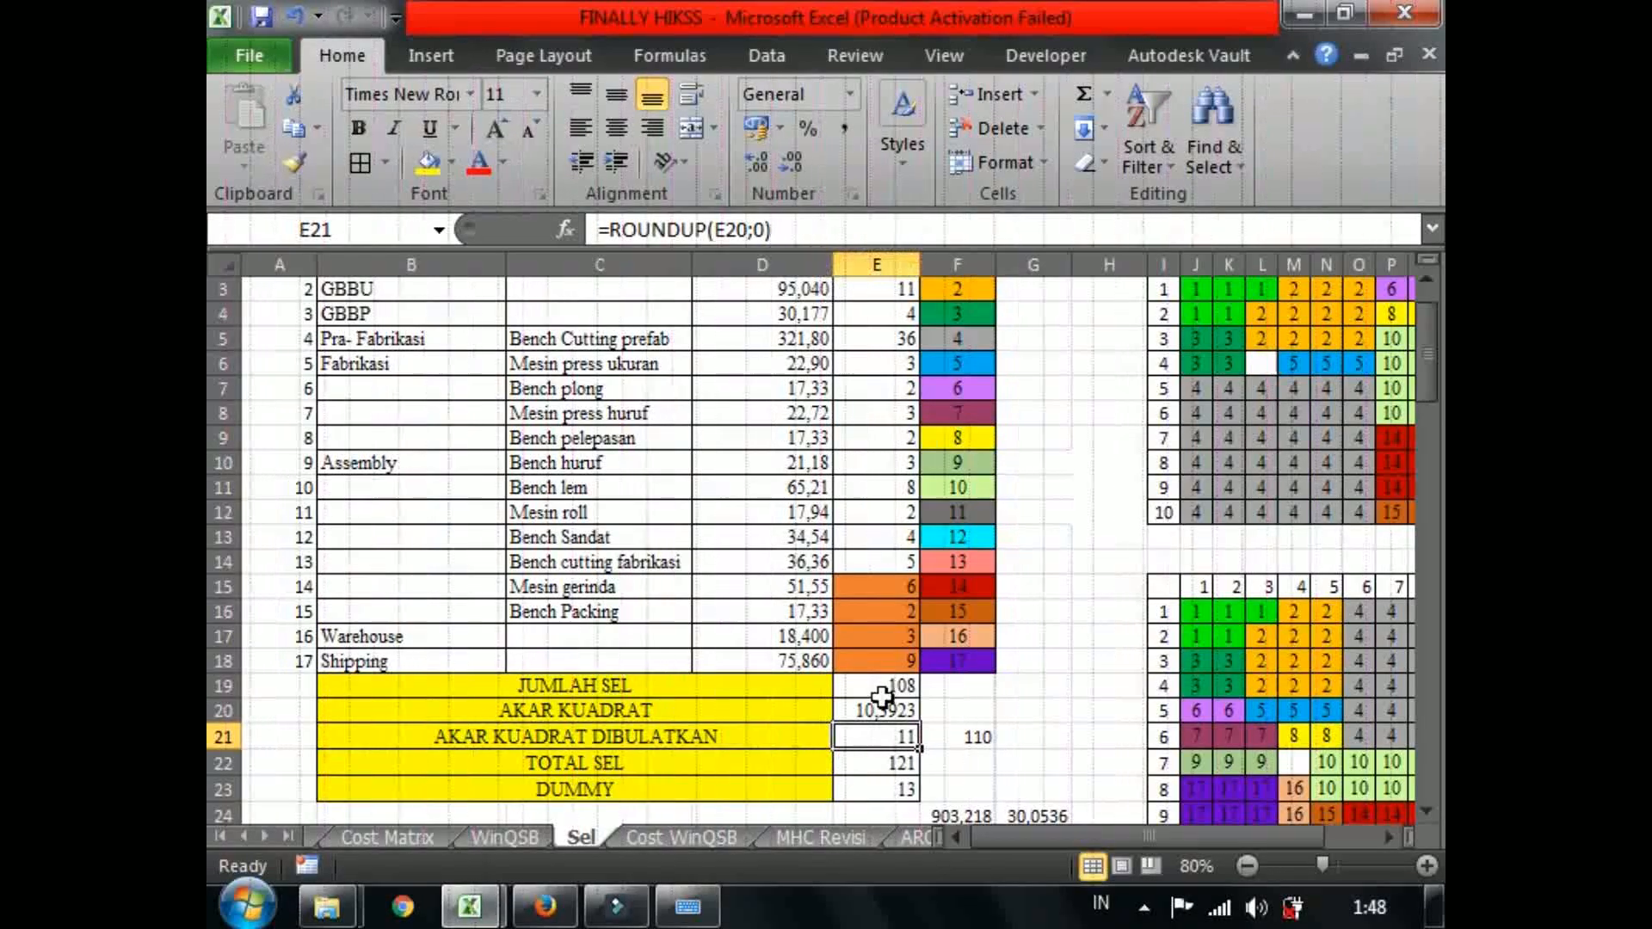
pyautogui.click(882, 692)
pyautogui.click(882, 709)
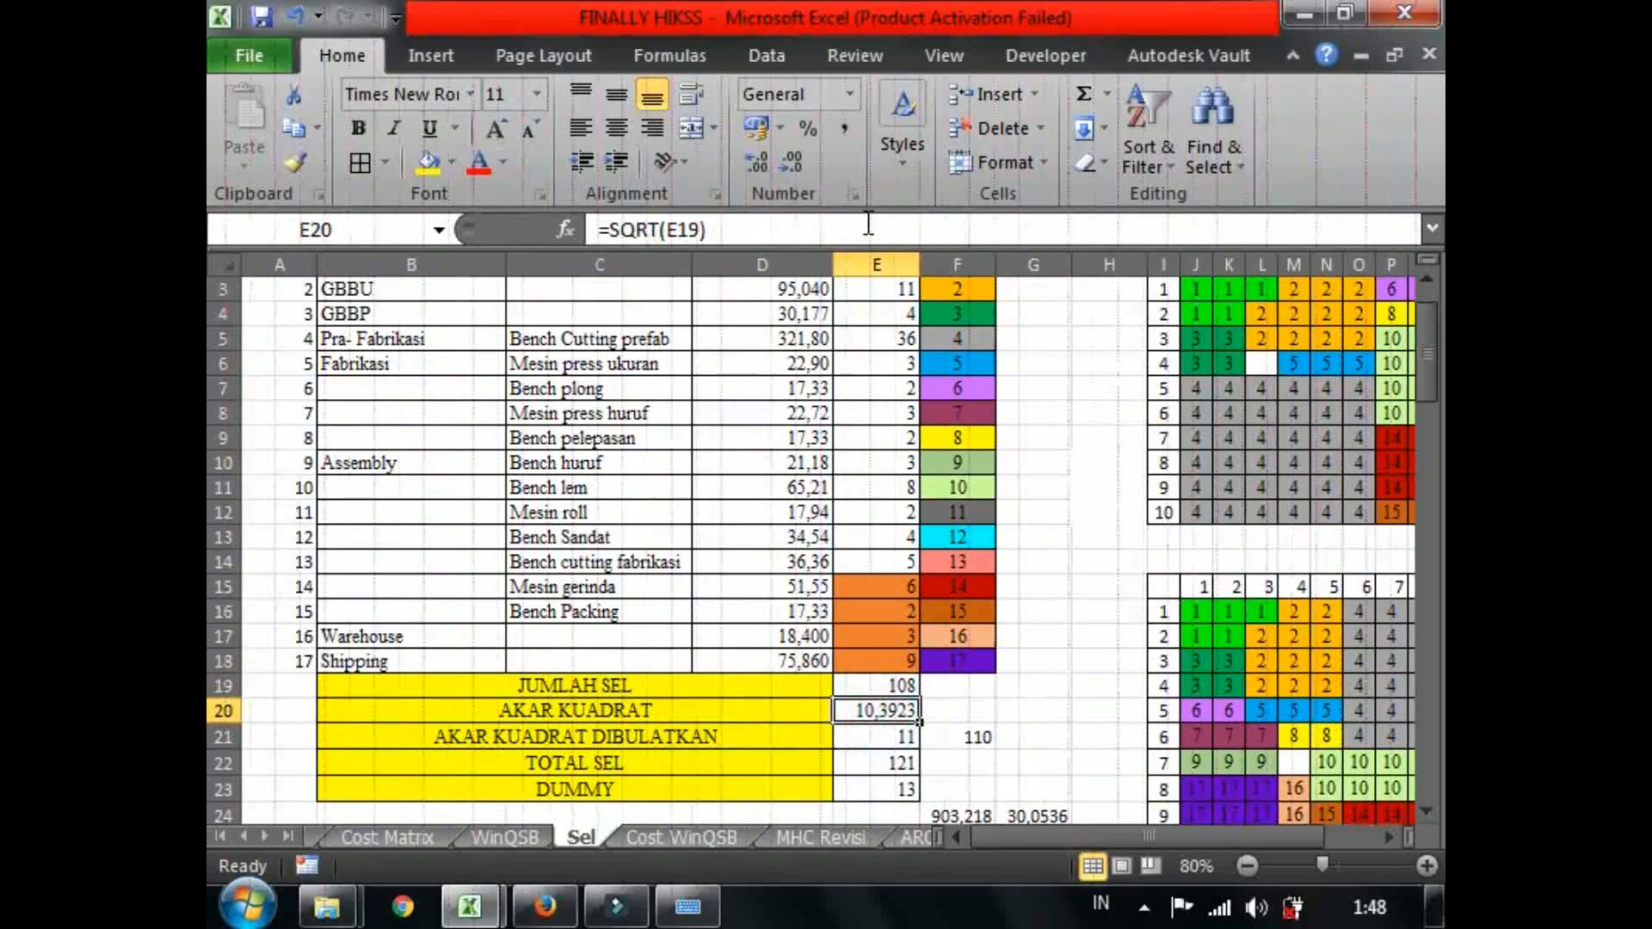
pyautogui.click(873, 739)
pyautogui.click(905, 232)
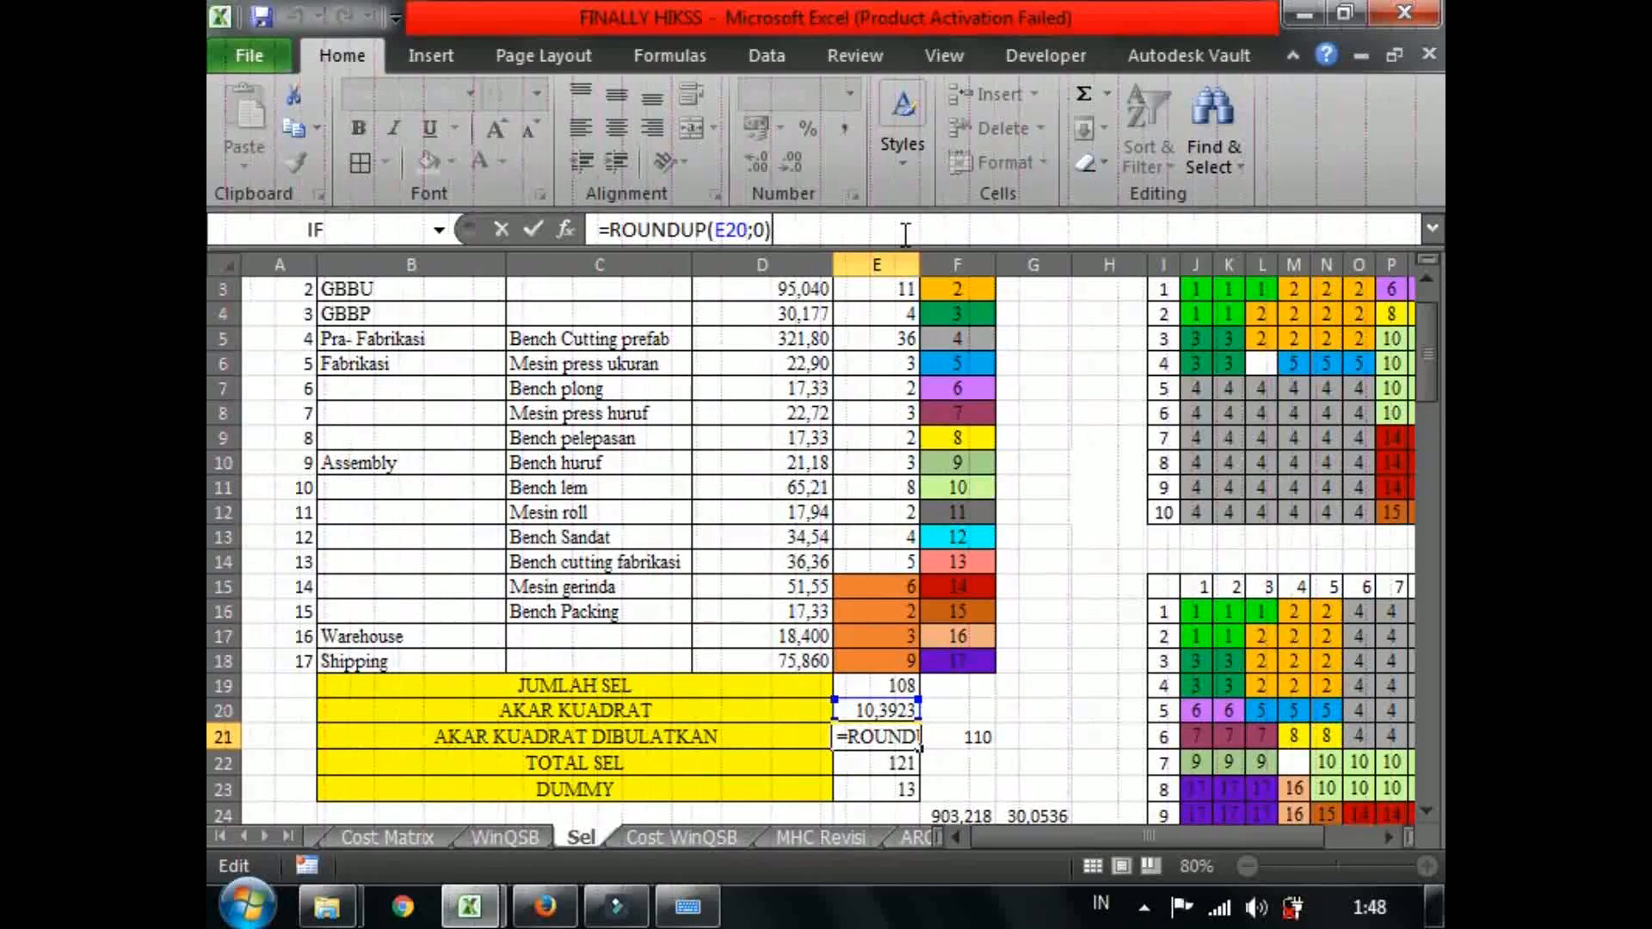
pyautogui.press('Return')
pyautogui.click(905, 232)
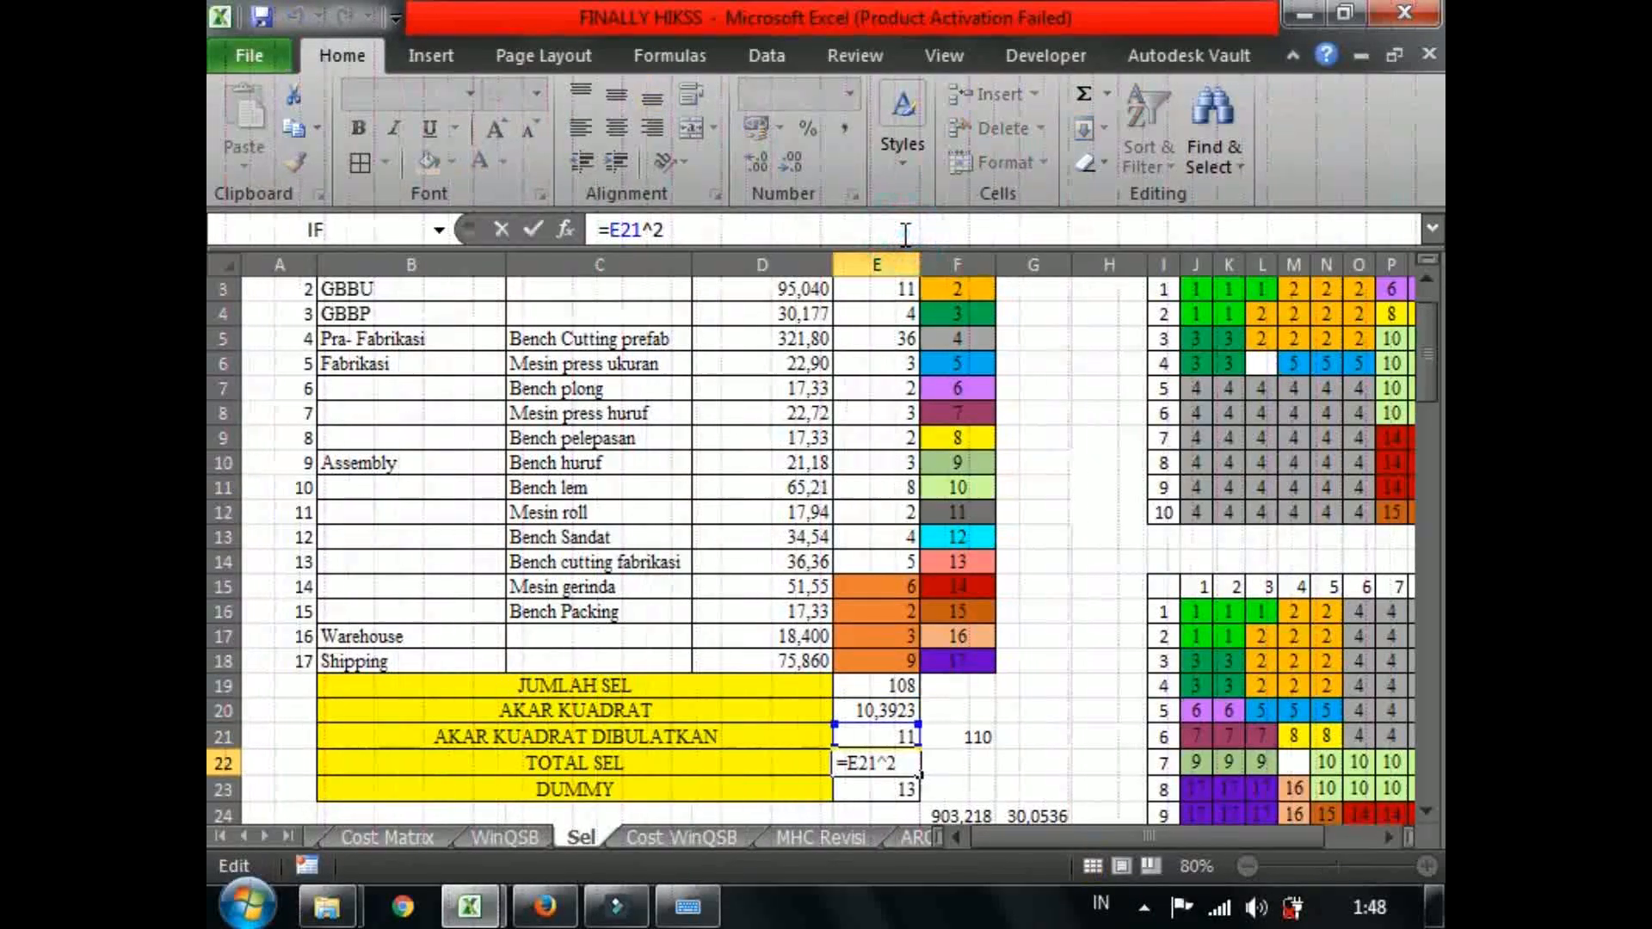
pyautogui.press('Return')
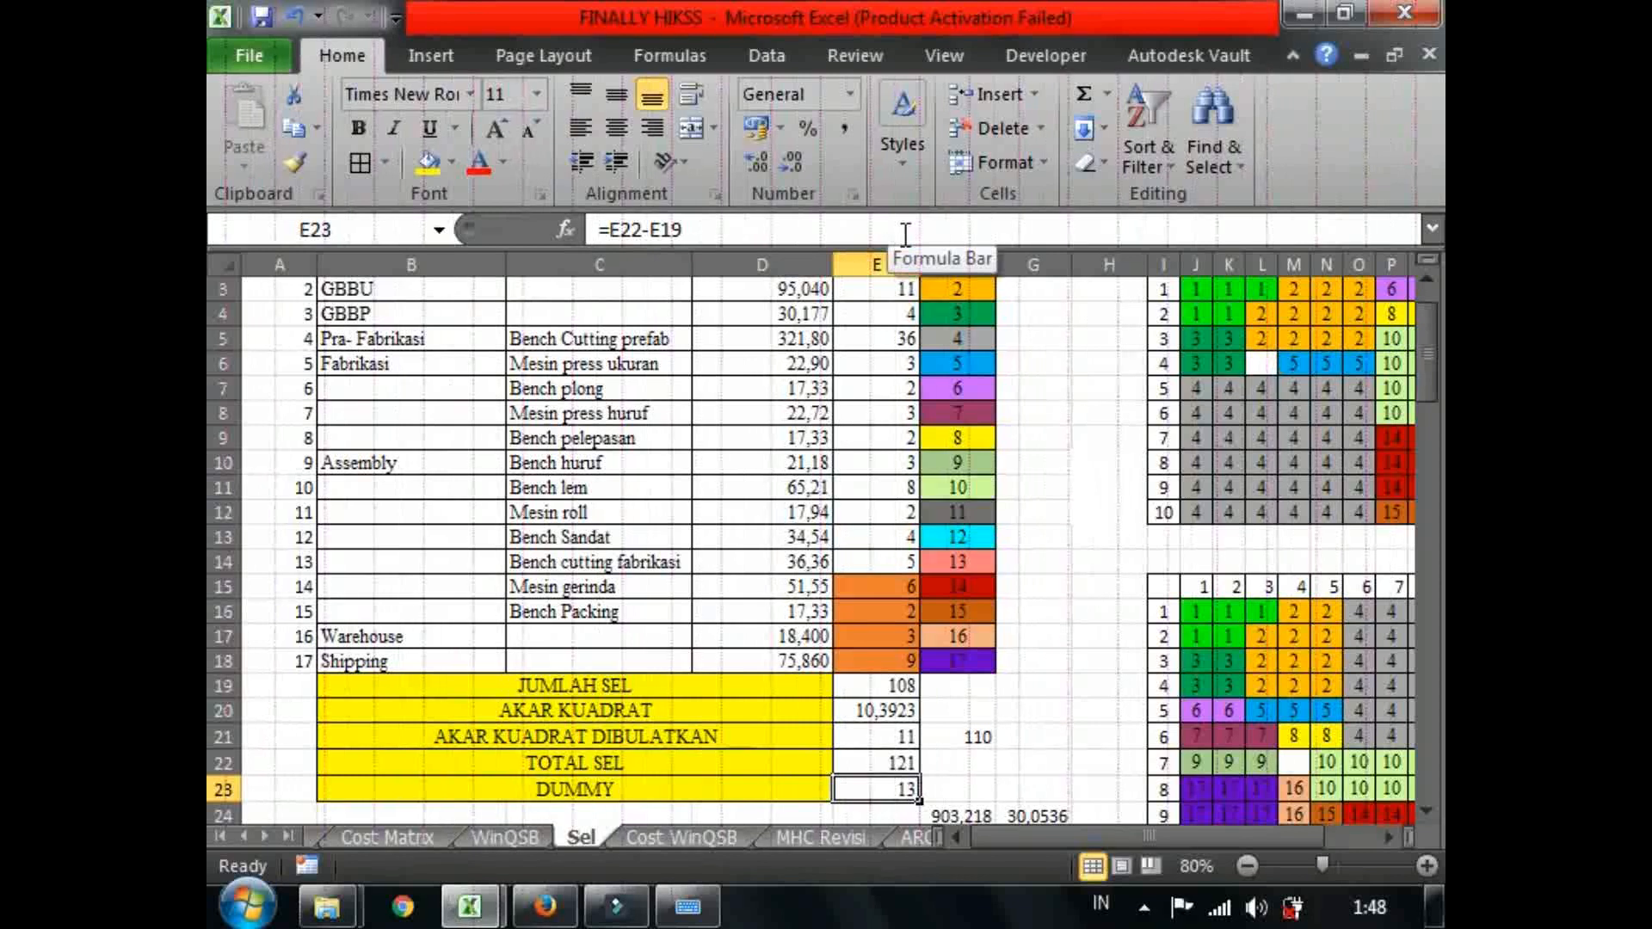
pyautogui.press('Up')
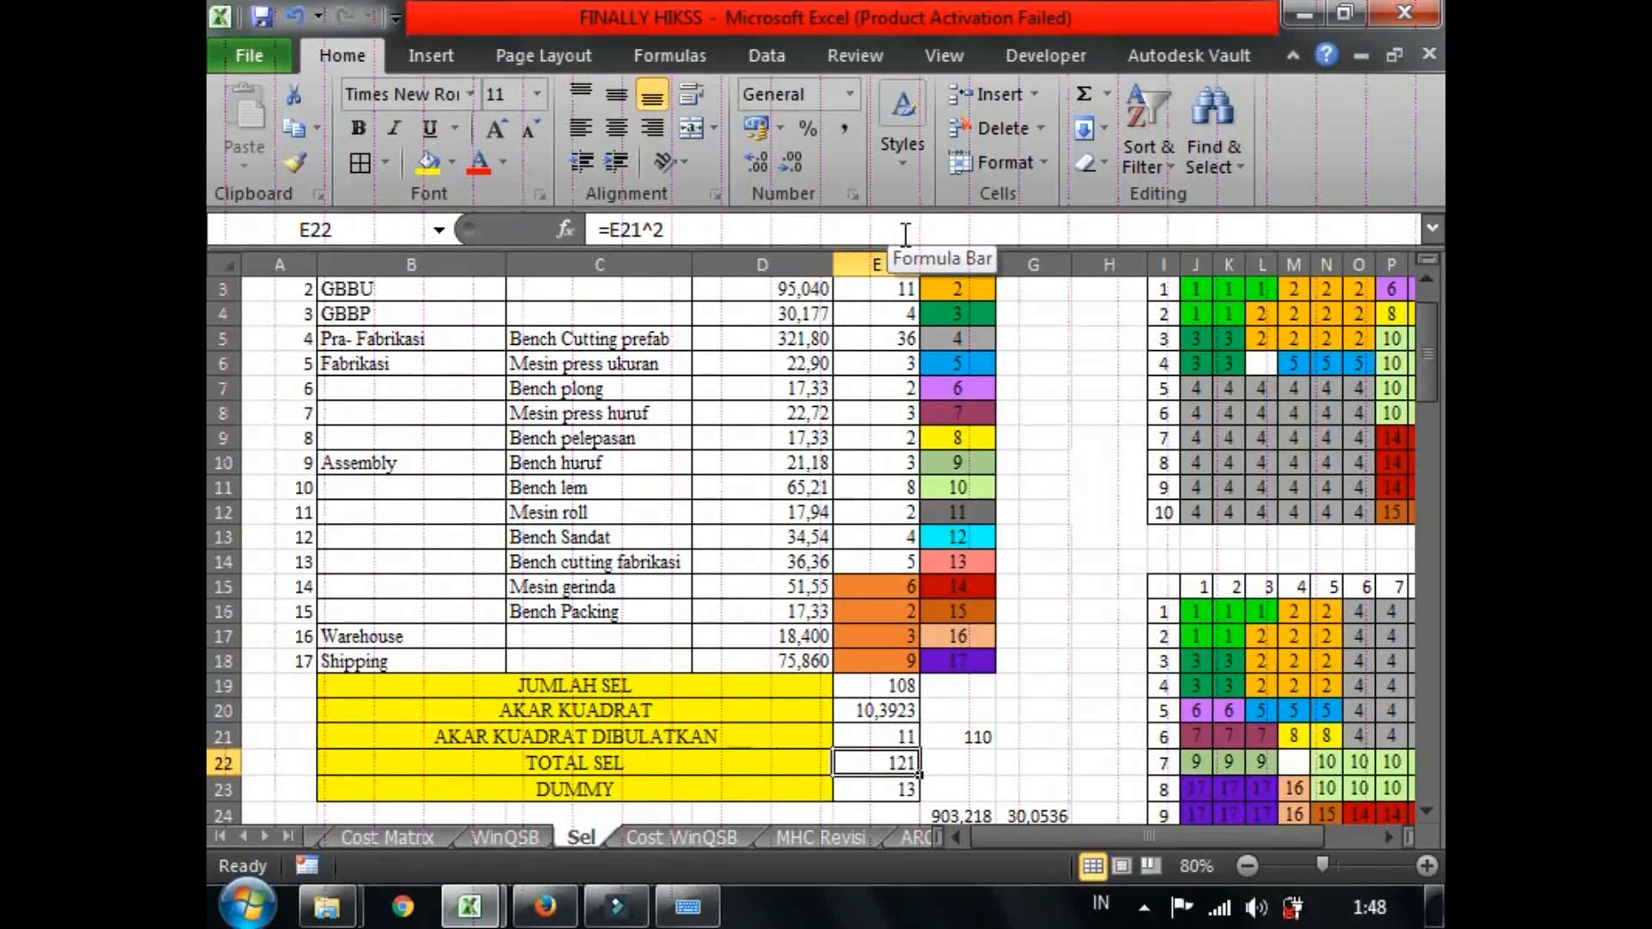
pyautogui.click(904, 790)
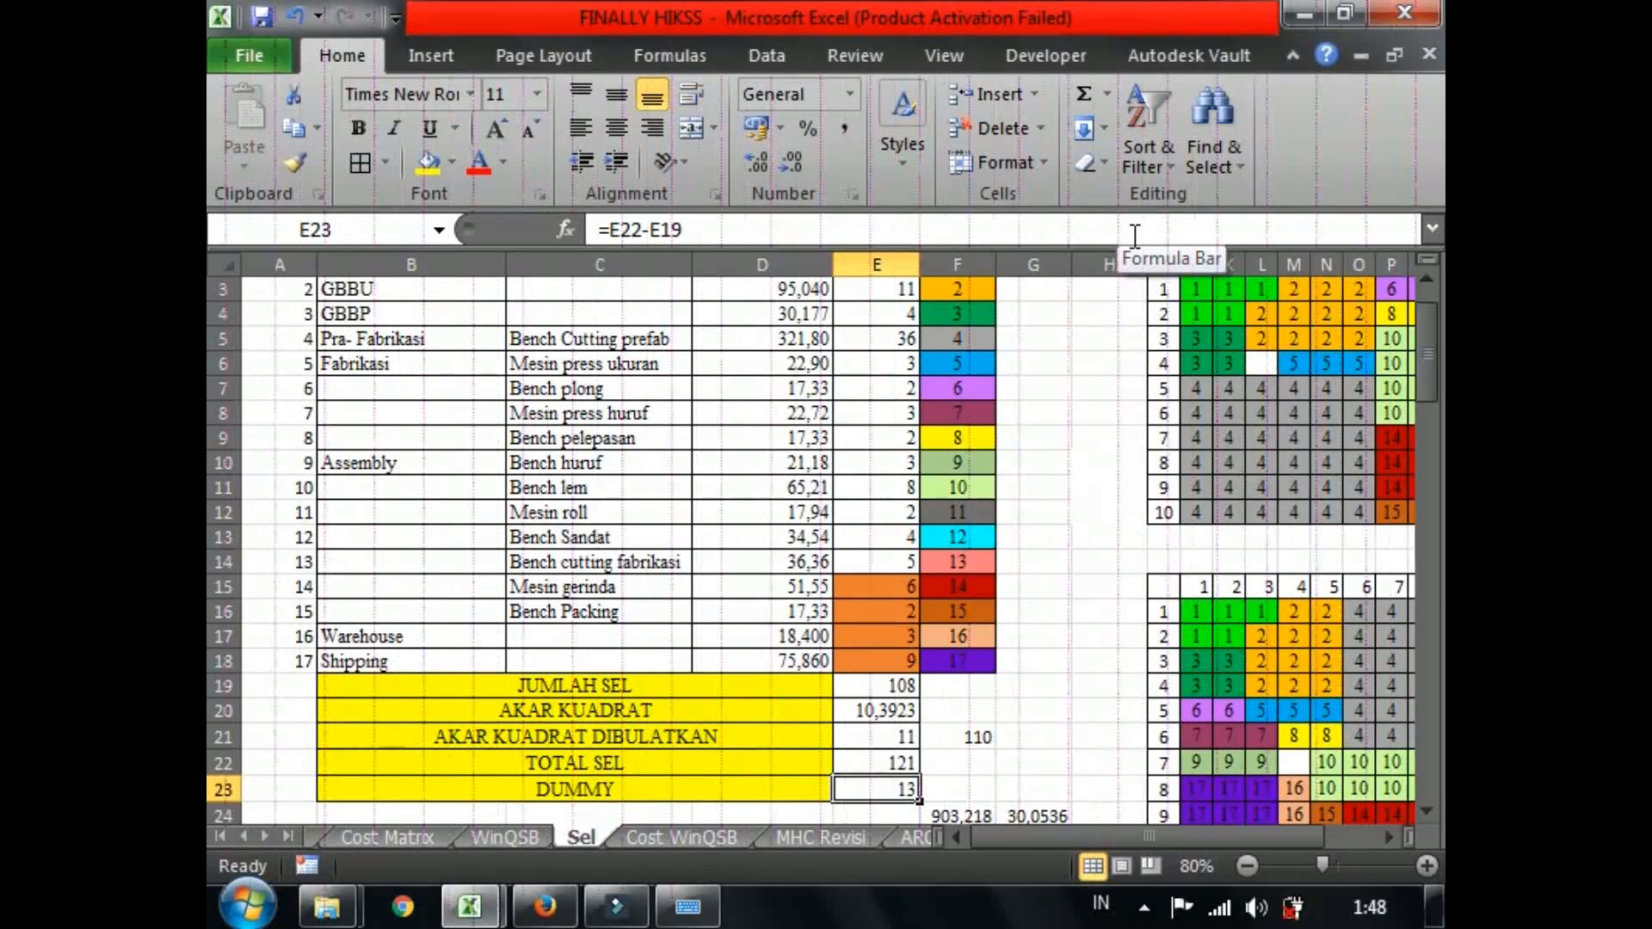
# Review the department names and their workstations listed in columns B and C of the table.
pyautogui.moveTo(1428, 344); pyautogui.dragTo(1429, 318)
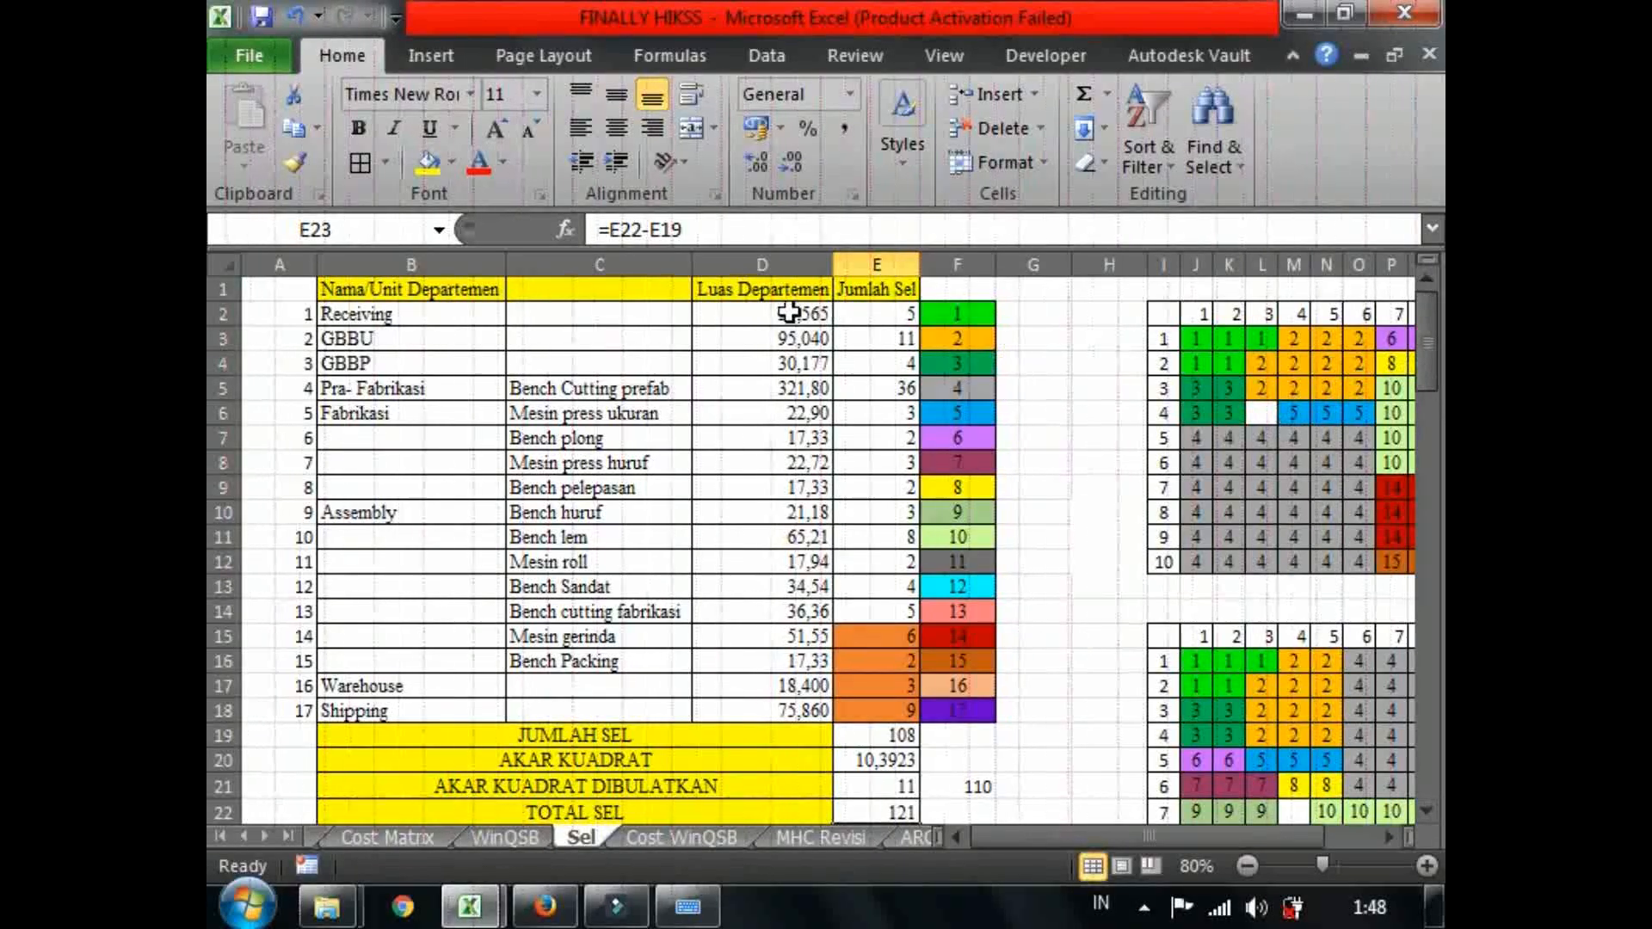
pyautogui.moveTo(468, 322); pyautogui.dragTo(520, 694)
pyautogui.click(483, 262)
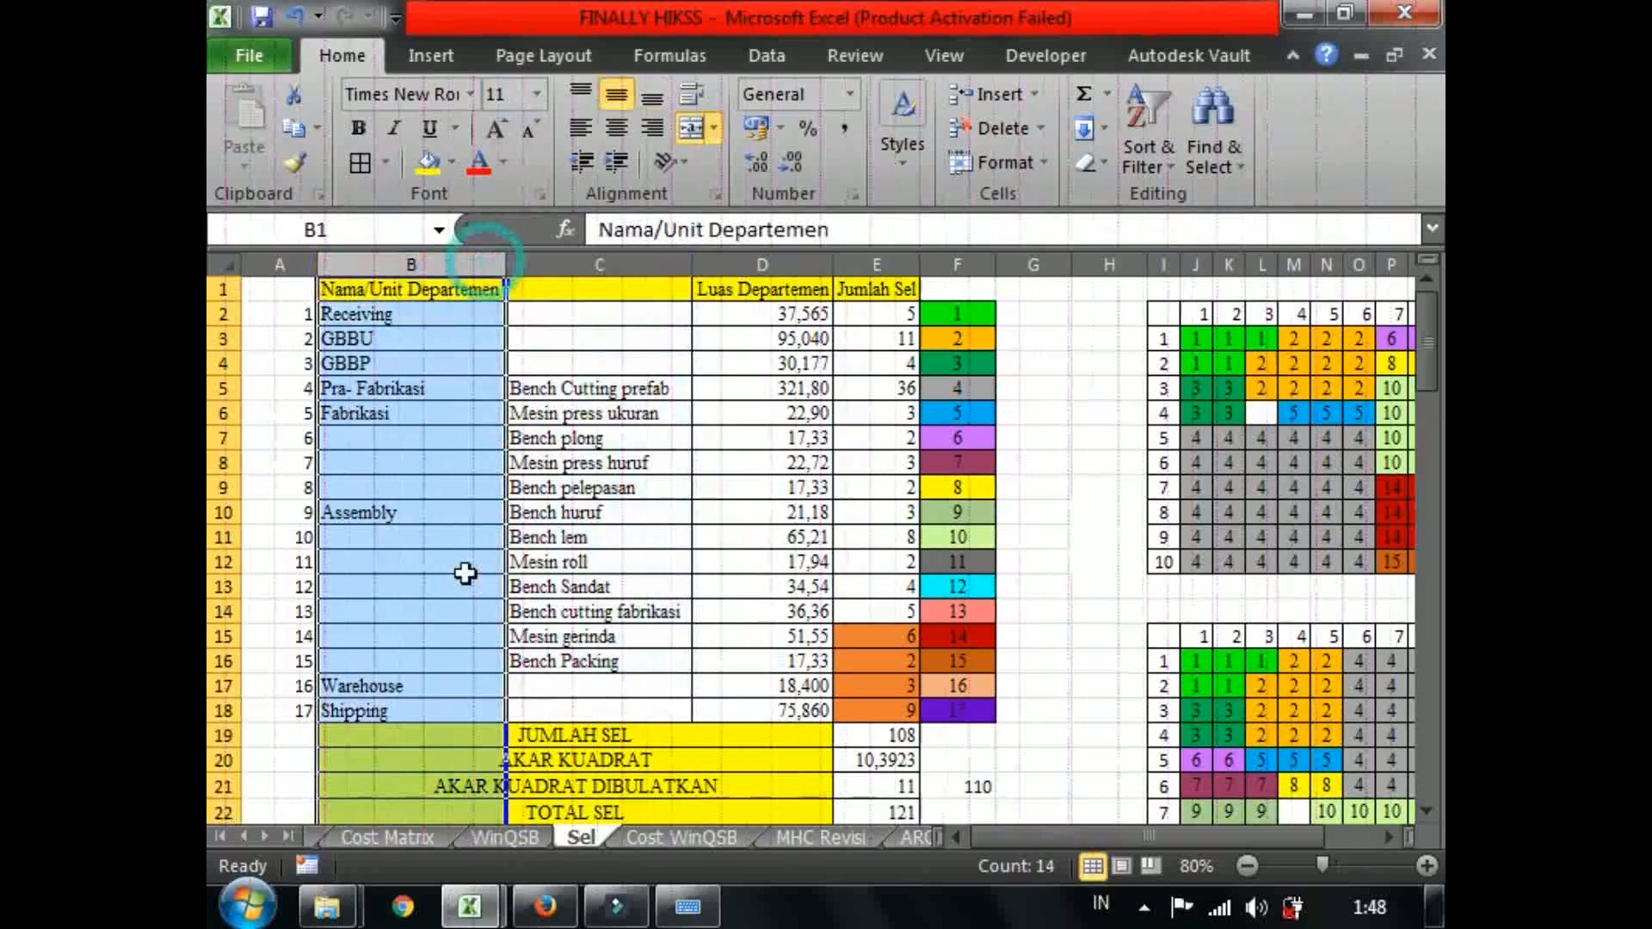
pyautogui.click(465, 571)
pyautogui.click(560, 635)
pyautogui.click(578, 727)
pyautogui.click(579, 707)
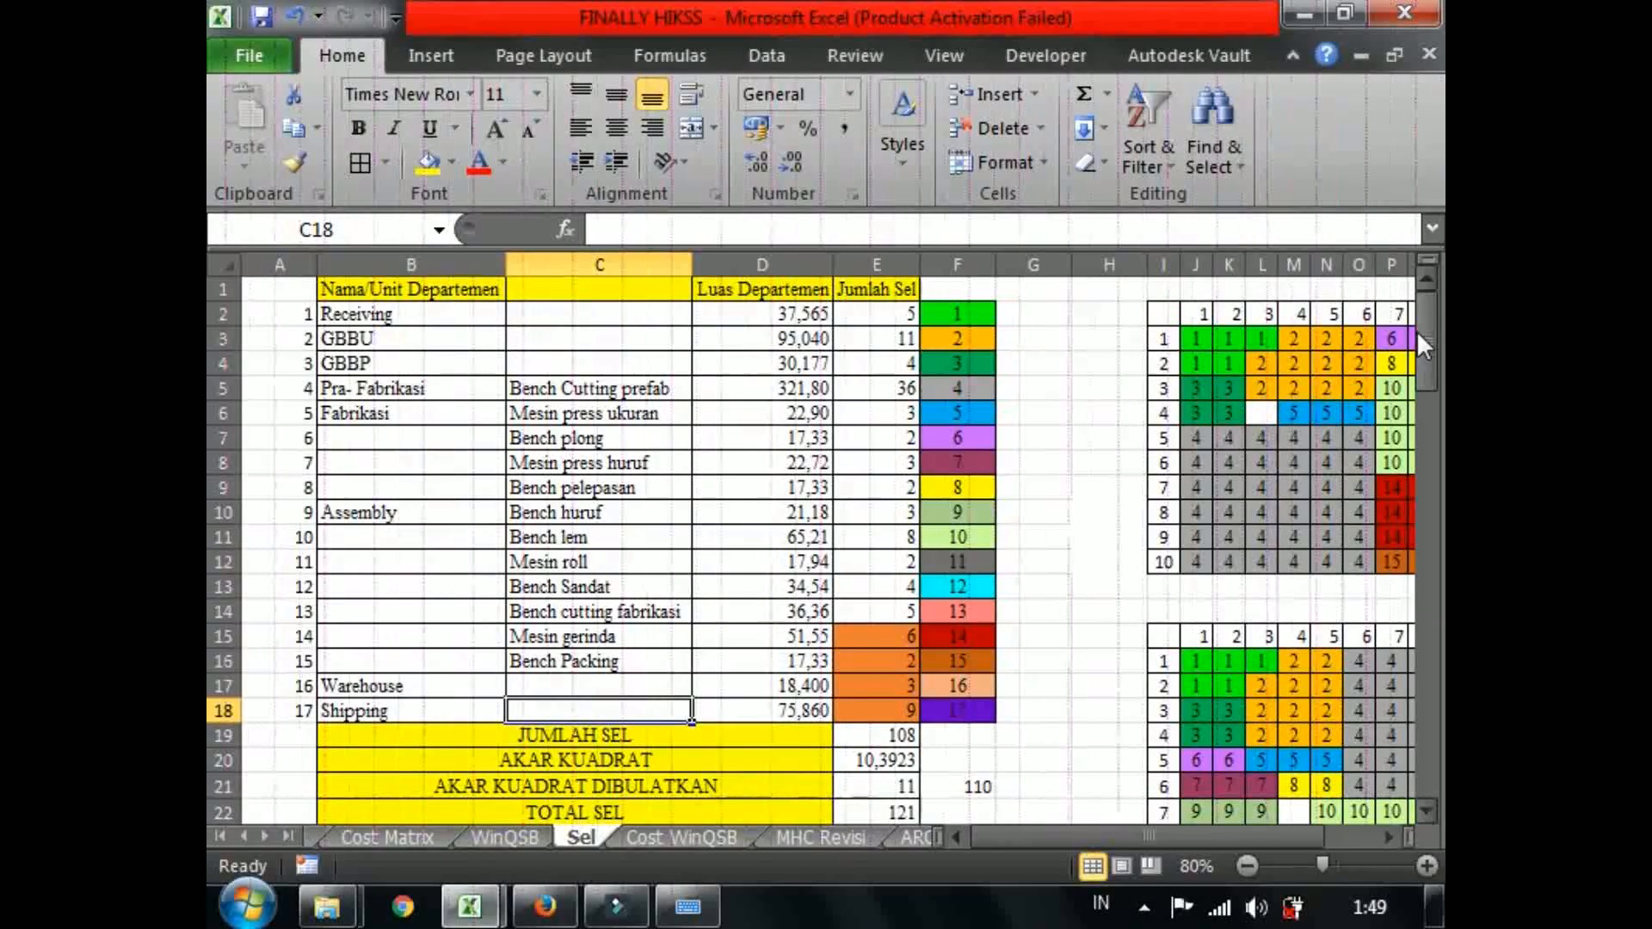
# Examine the DUMMY row's formula and the department area sum in the cells just below it.
pyautogui.moveTo(1418, 339); pyautogui.dragTo(1418, 348)
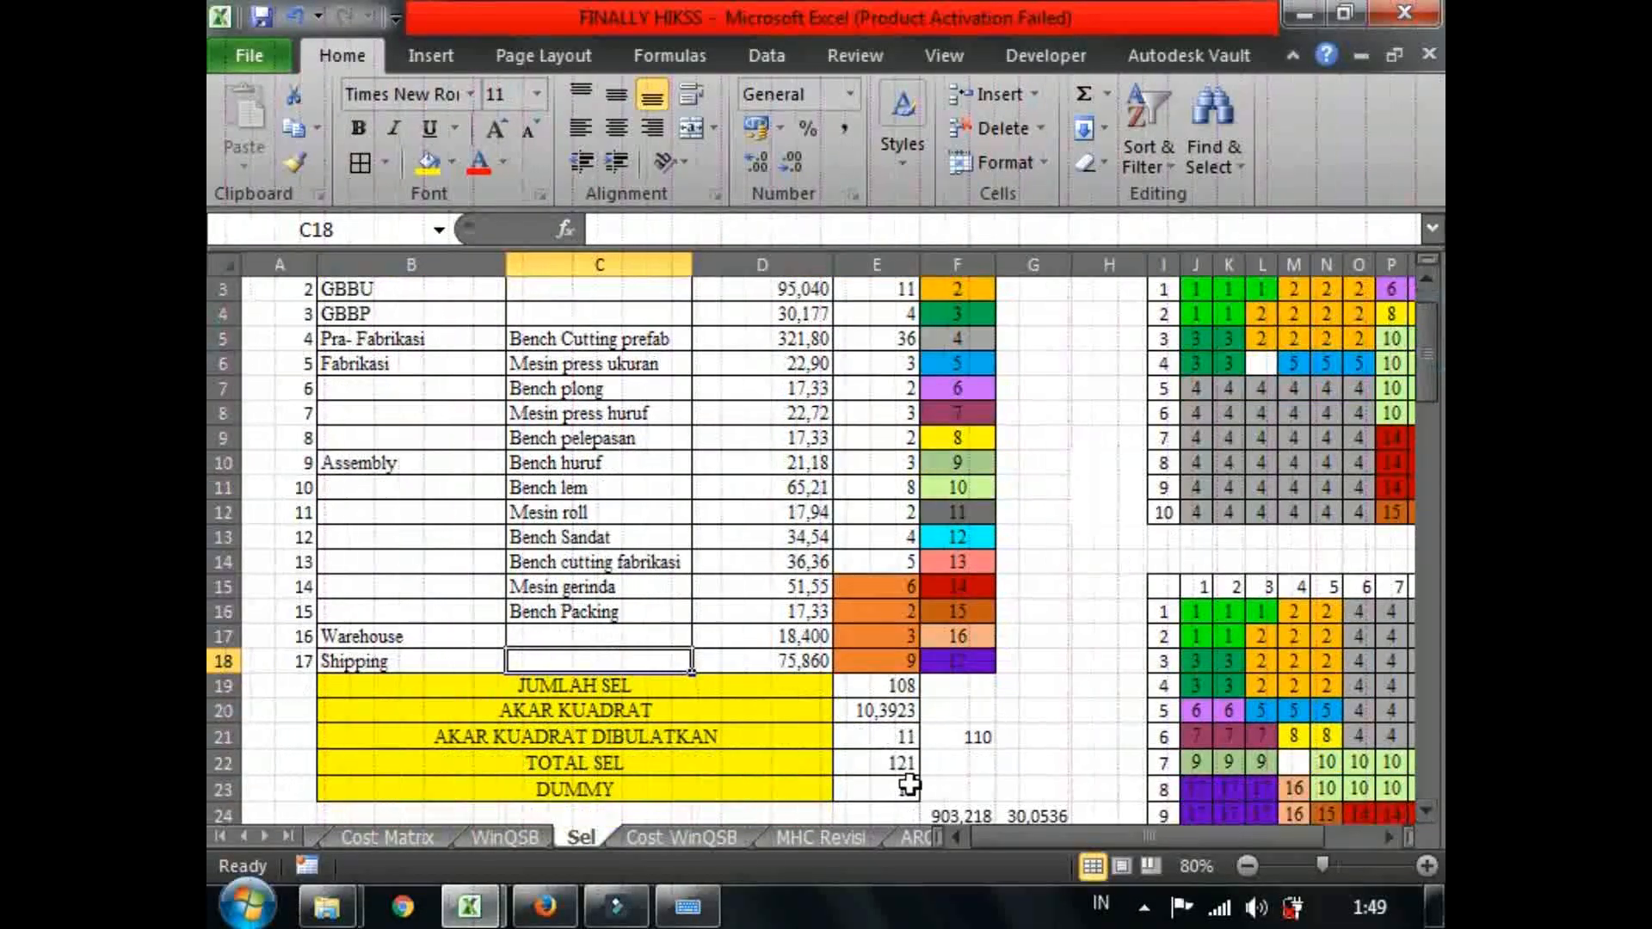
pyautogui.click(900, 786)
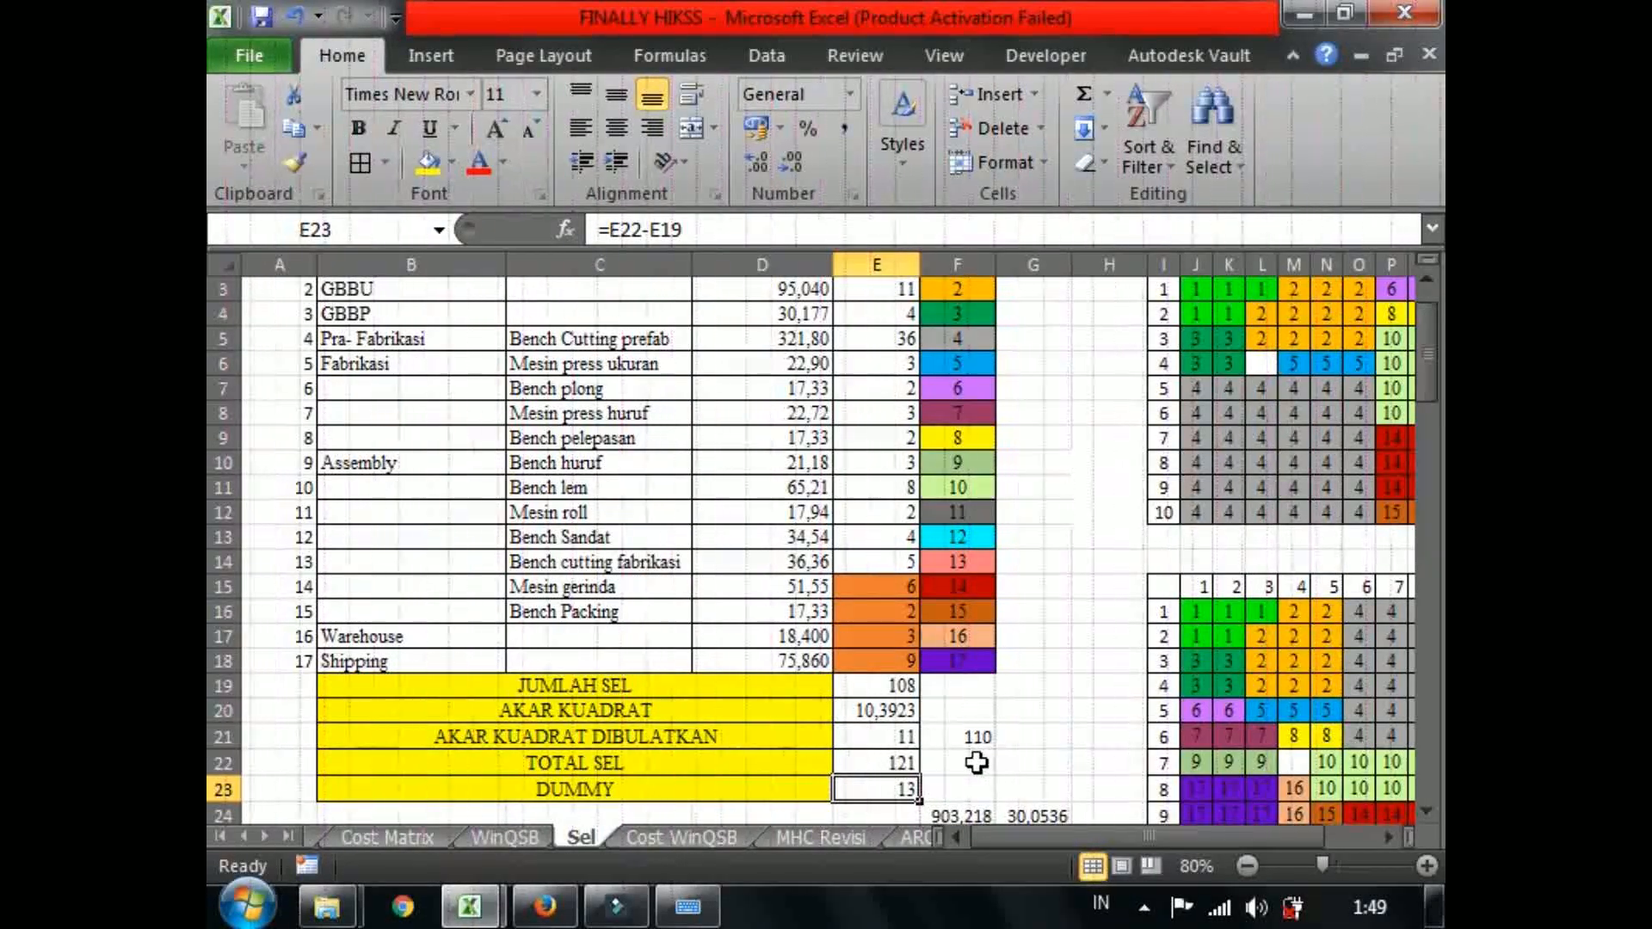
pyautogui.click(963, 786)
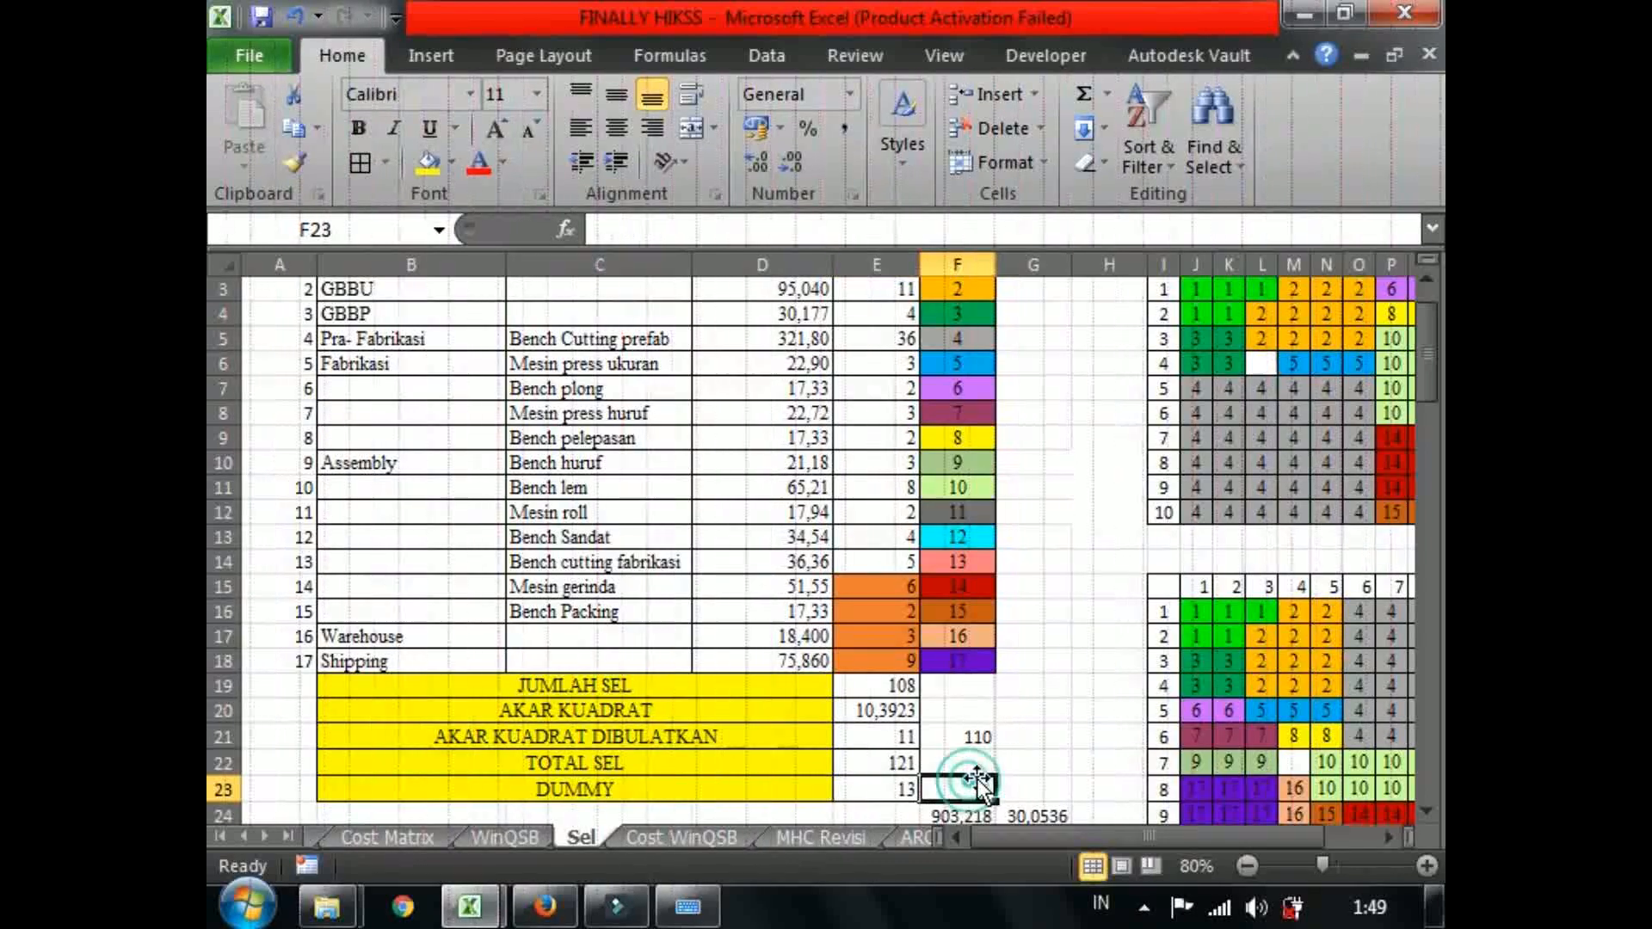
pyautogui.moveTo(1423, 346); pyautogui.dragTo(1424, 352)
pyautogui.click(900, 763)
pyautogui.click(950, 761)
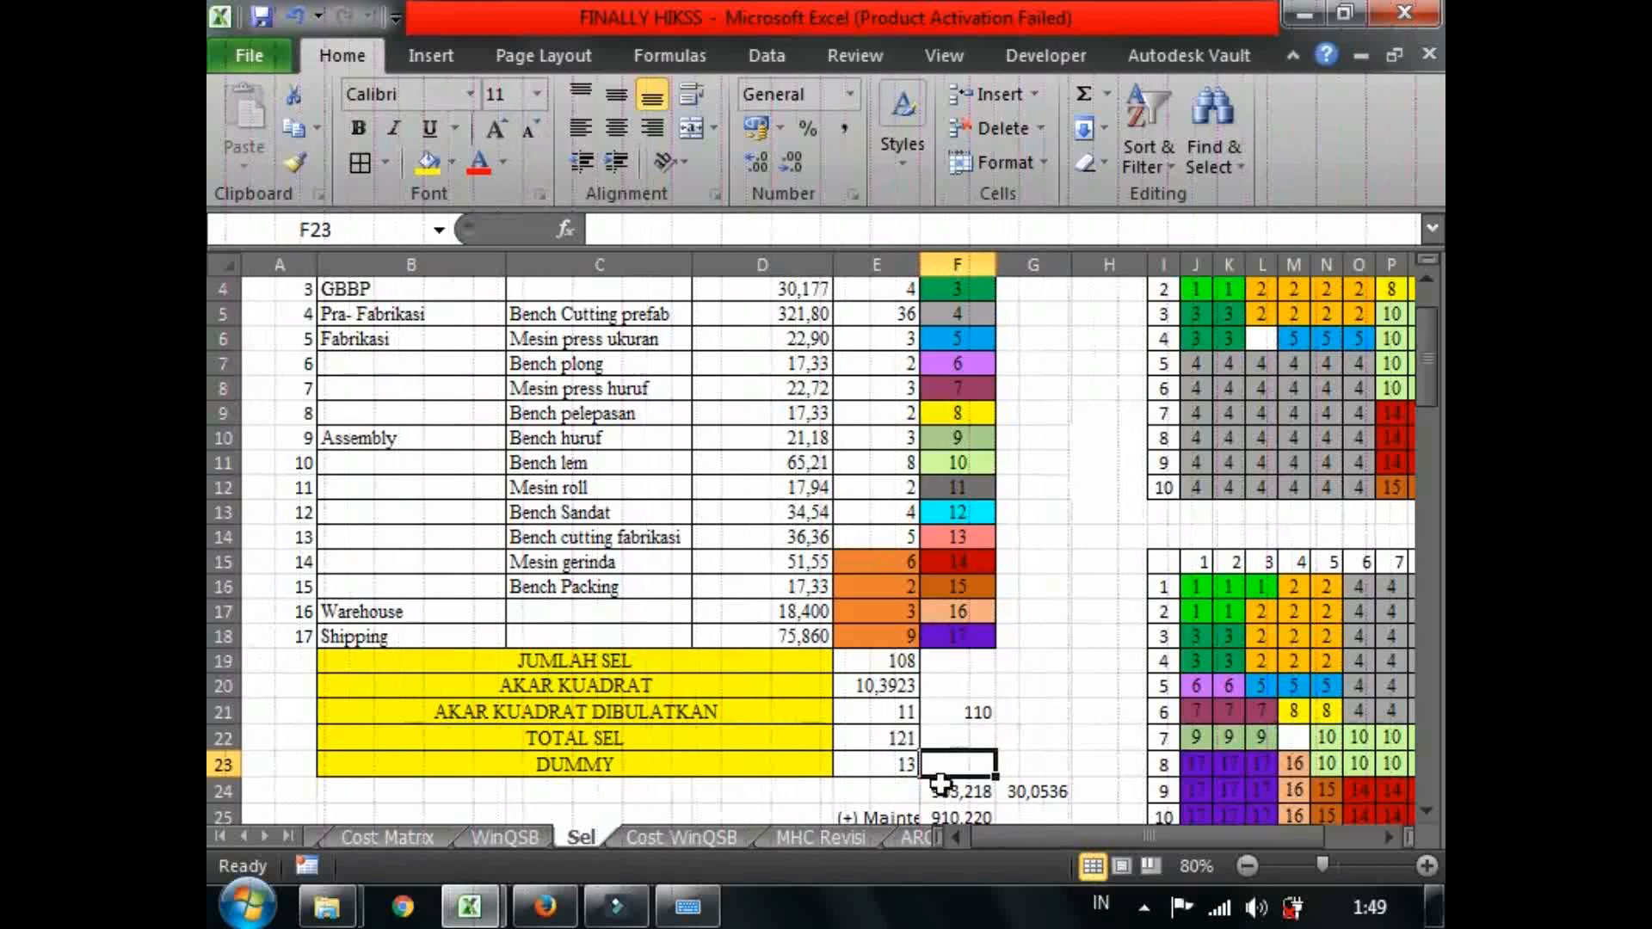
pyautogui.click(941, 785)
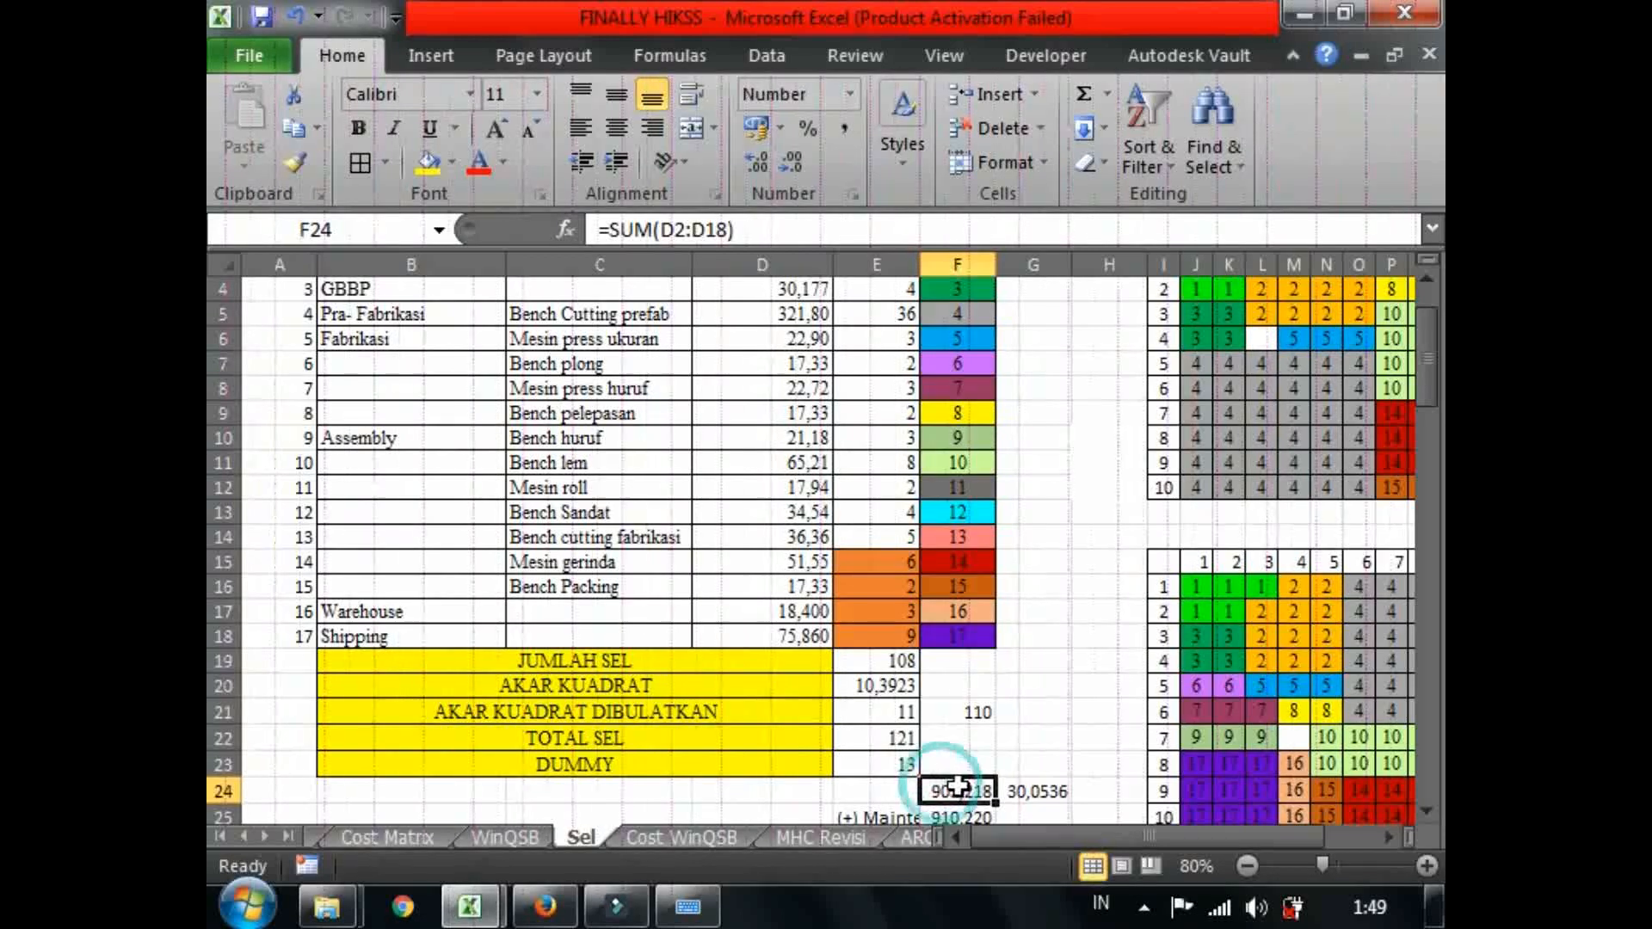
pyautogui.click(896, 760)
pyautogui.click(938, 761)
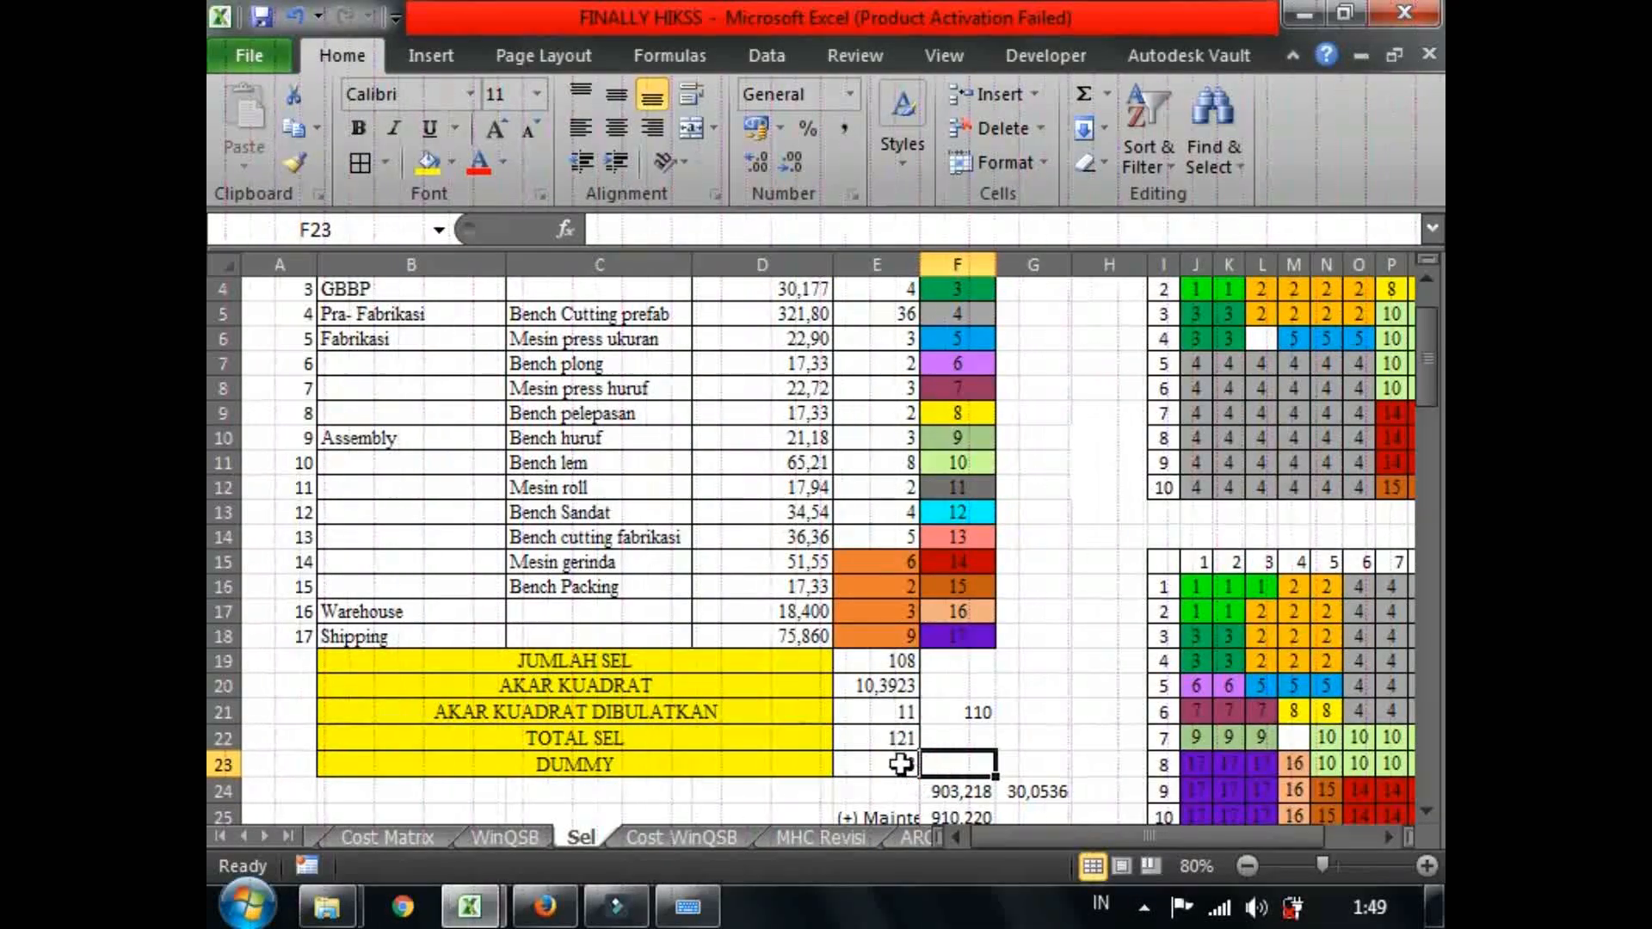
pyautogui.click(898, 764)
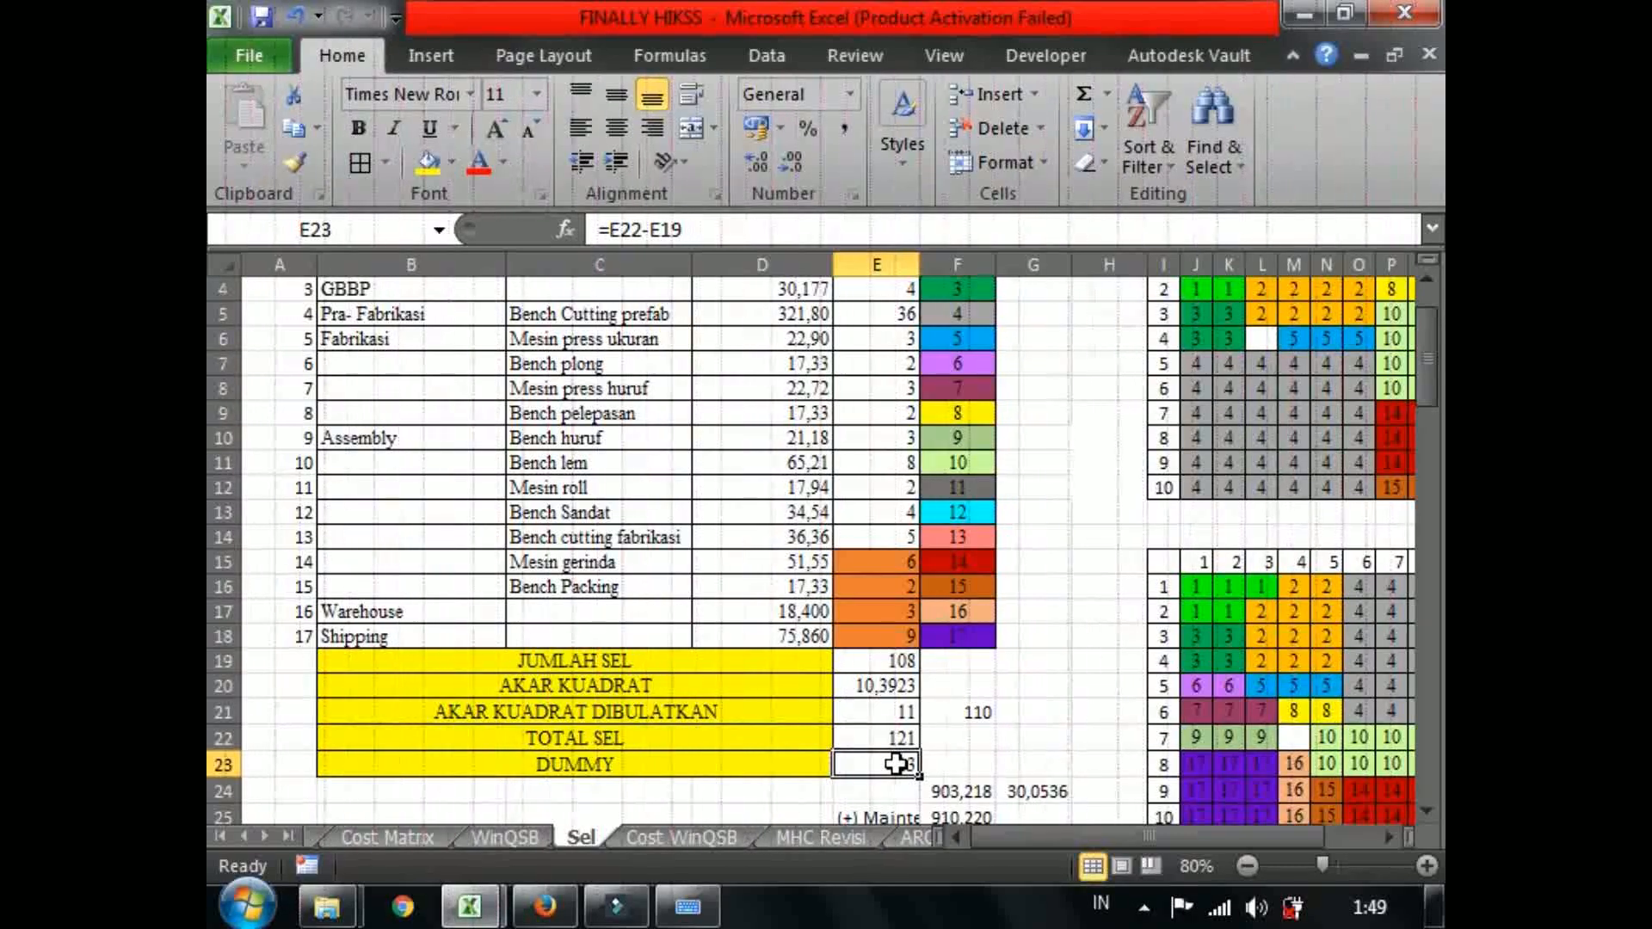
pyautogui.click(1041, 637)
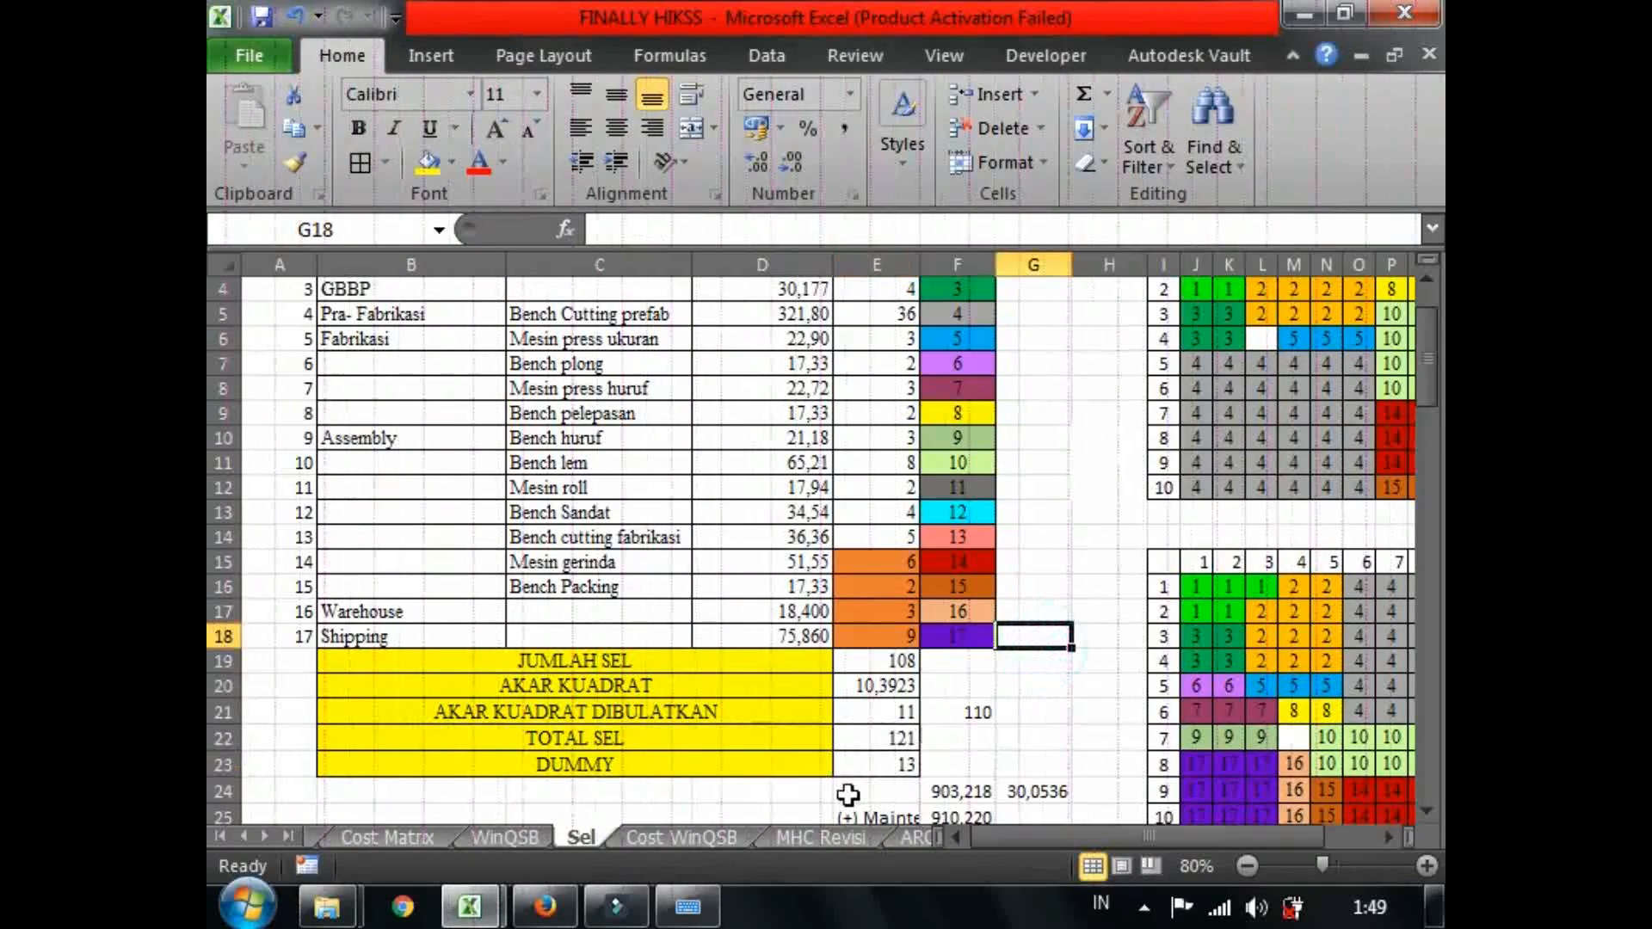
pyautogui.click(895, 765)
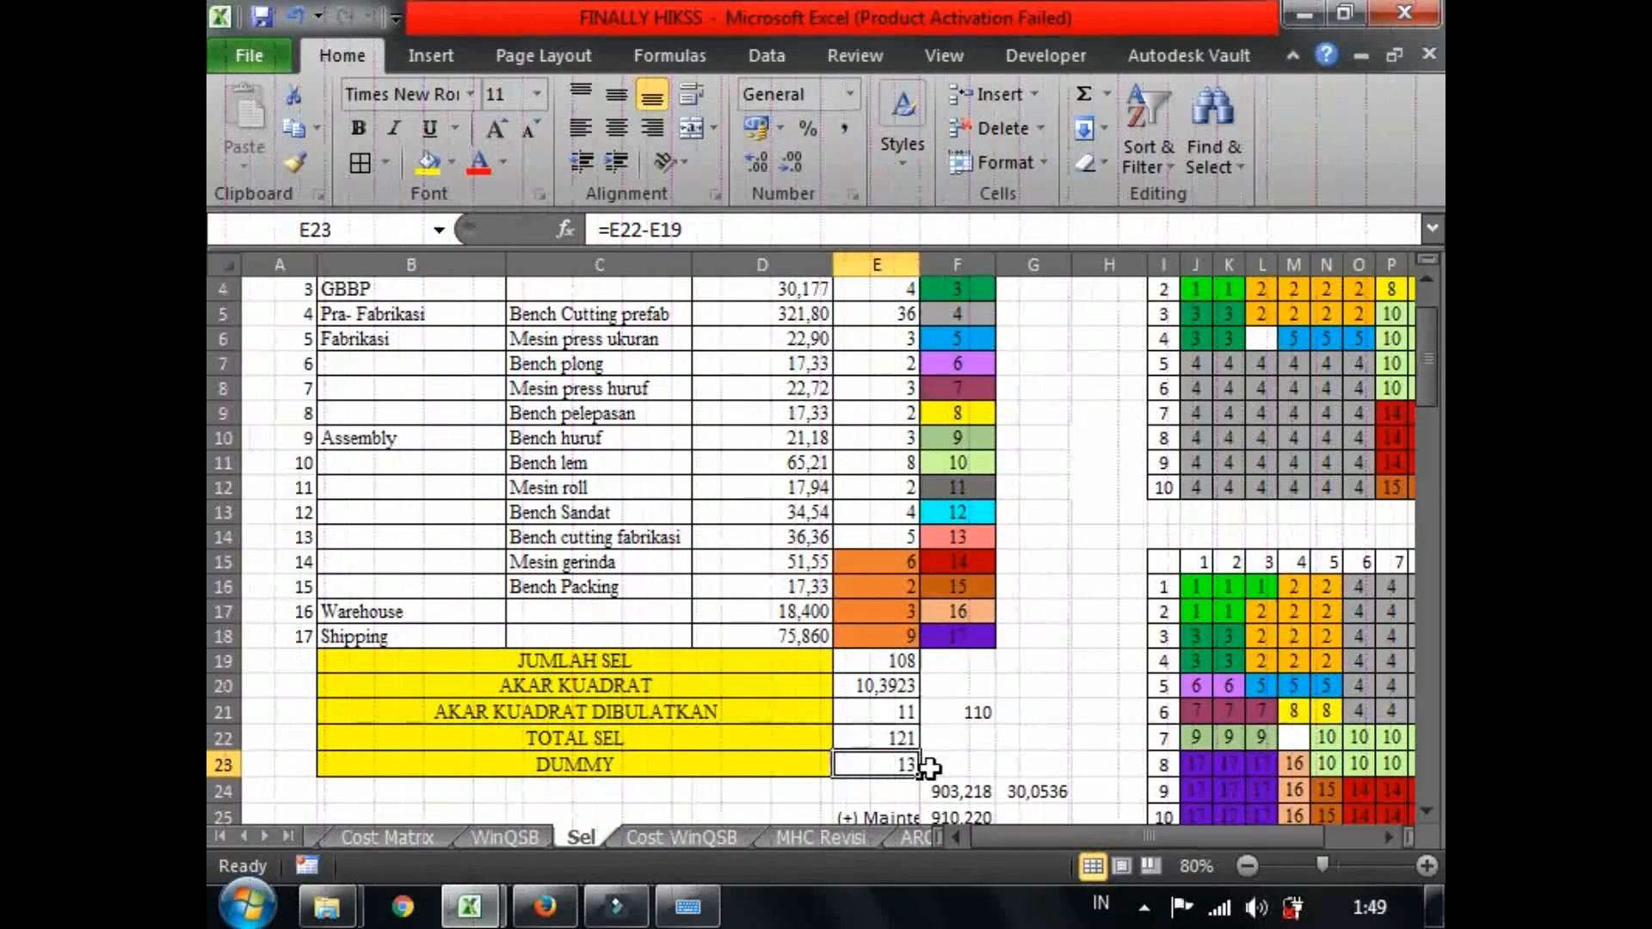
pyautogui.click(985, 745)
pyautogui.click(986, 757)
pyautogui.click(899, 768)
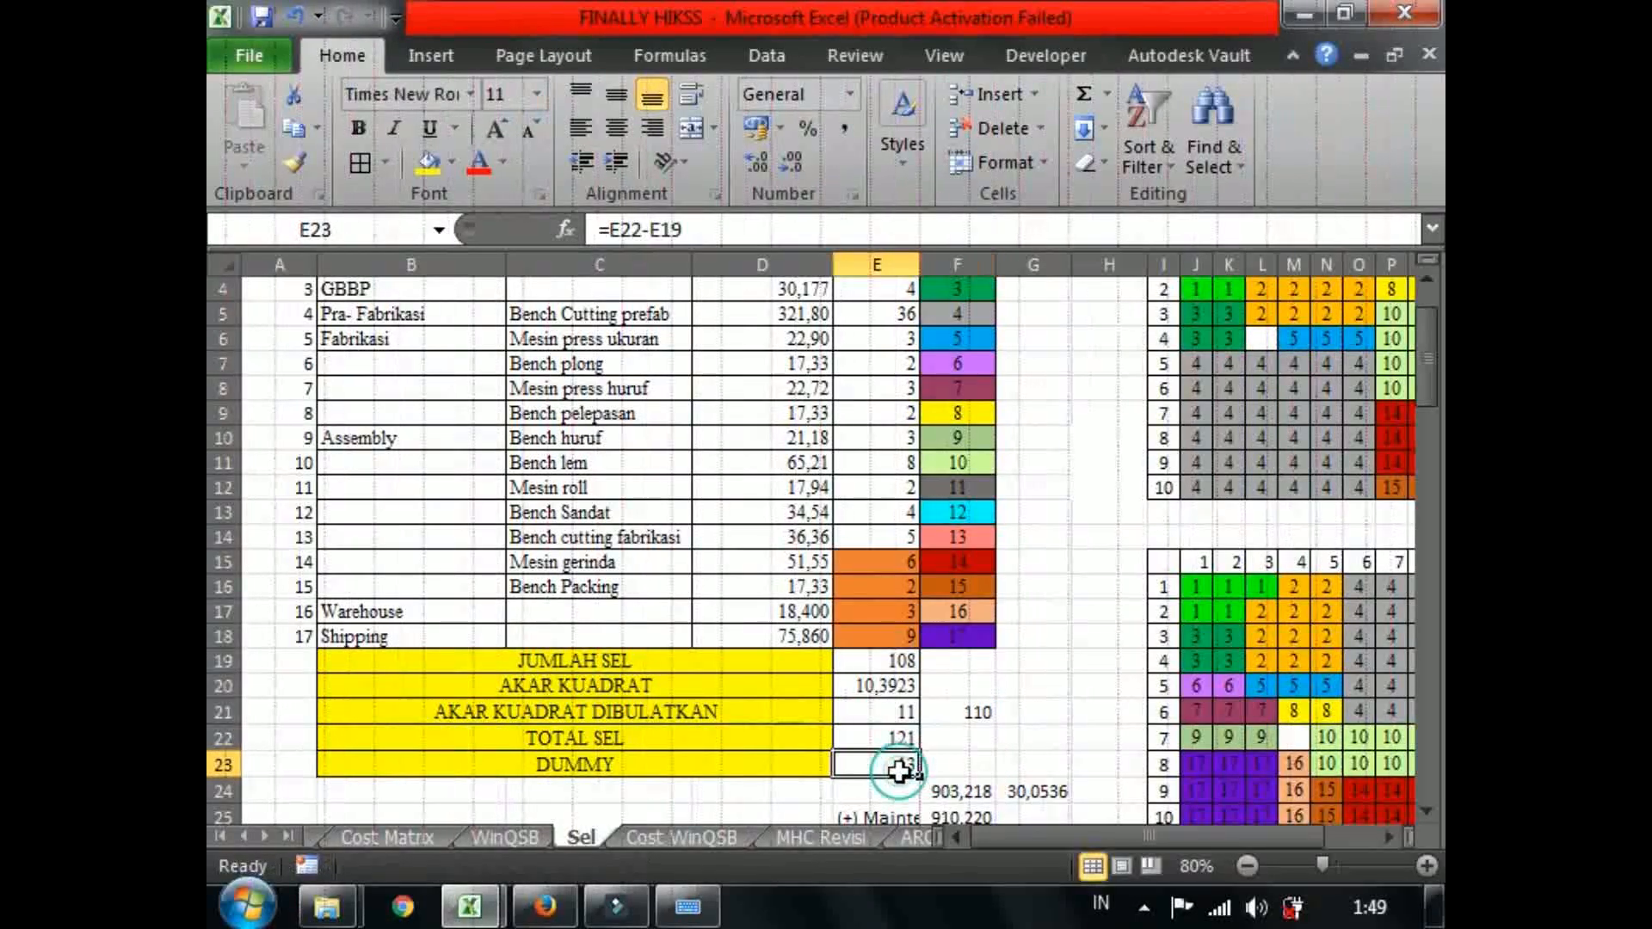
# Check how TOTAL SEL derives from the rounded square root in the summary rows of the cell table.
pyautogui.click(902, 739)
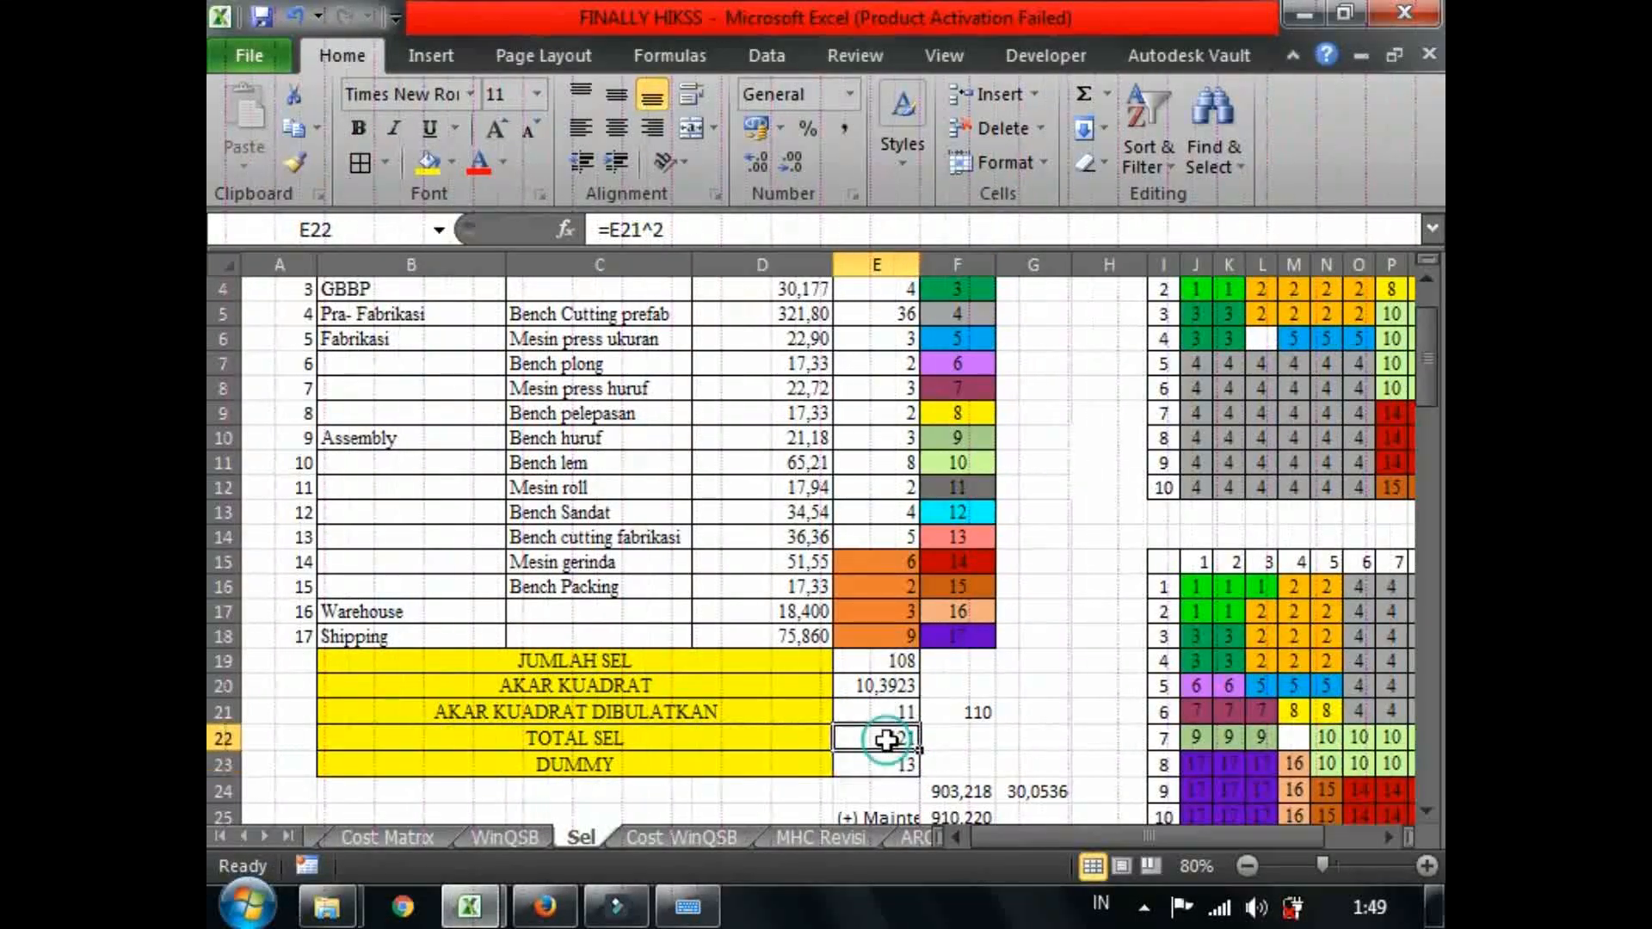
pyautogui.click(905, 693)
pyautogui.click(902, 714)
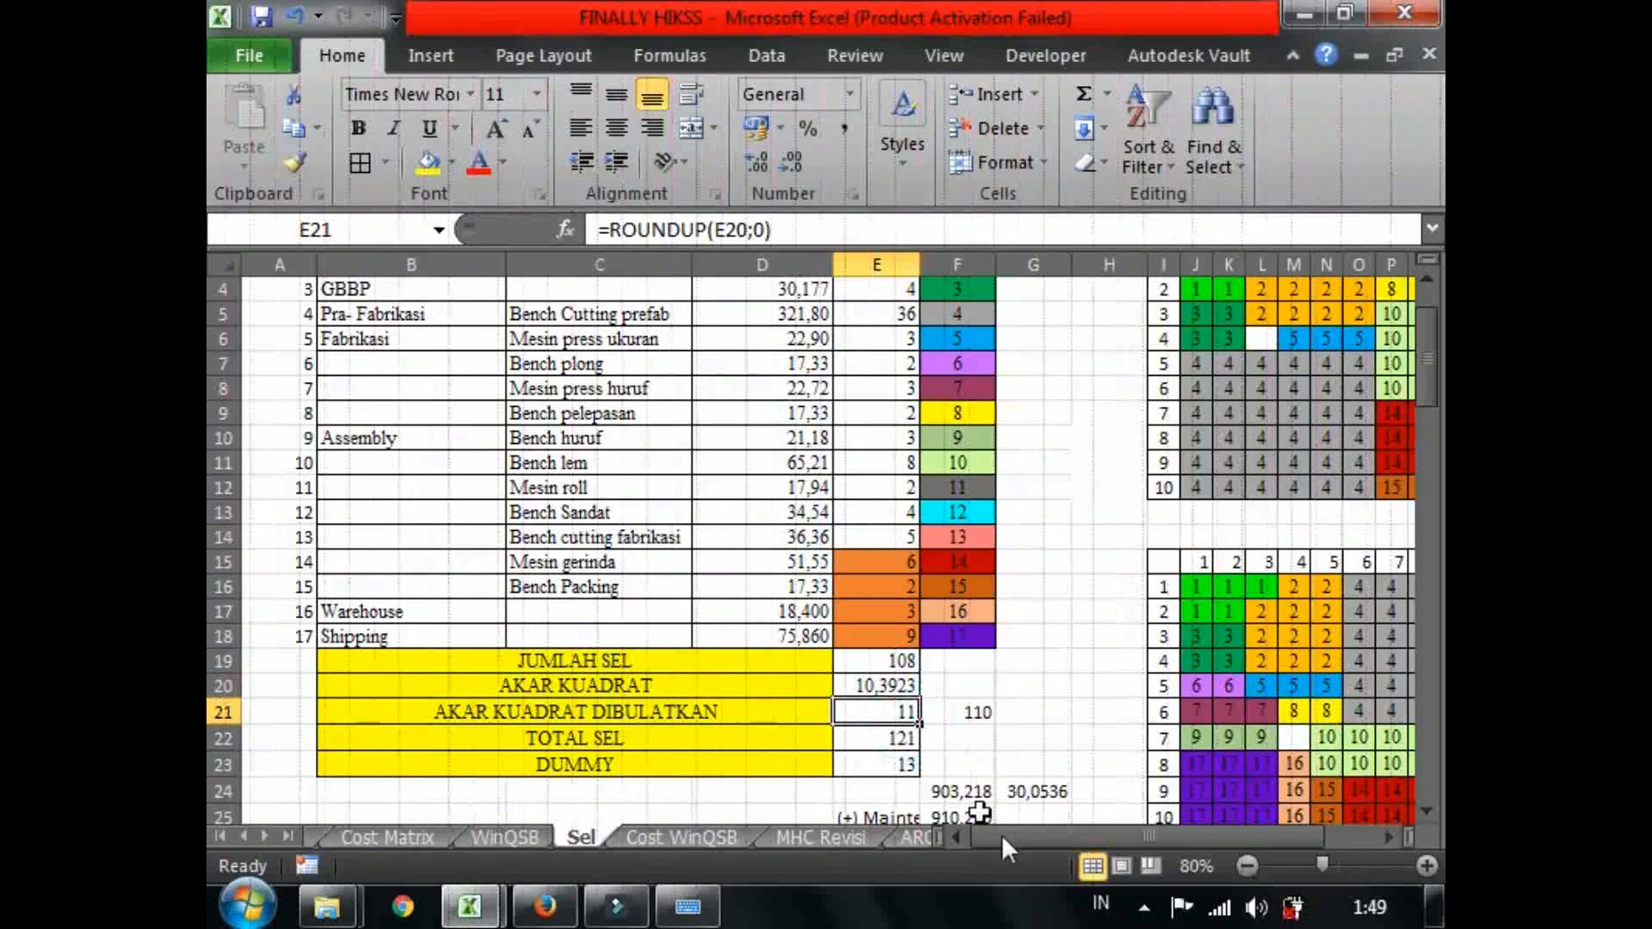
pyautogui.moveTo(1024, 824)
pyautogui.mouseDown()
pyautogui.moveTo(1046, 834)
pyautogui.moveTo(997, 826)
pyautogui.mouseUp()
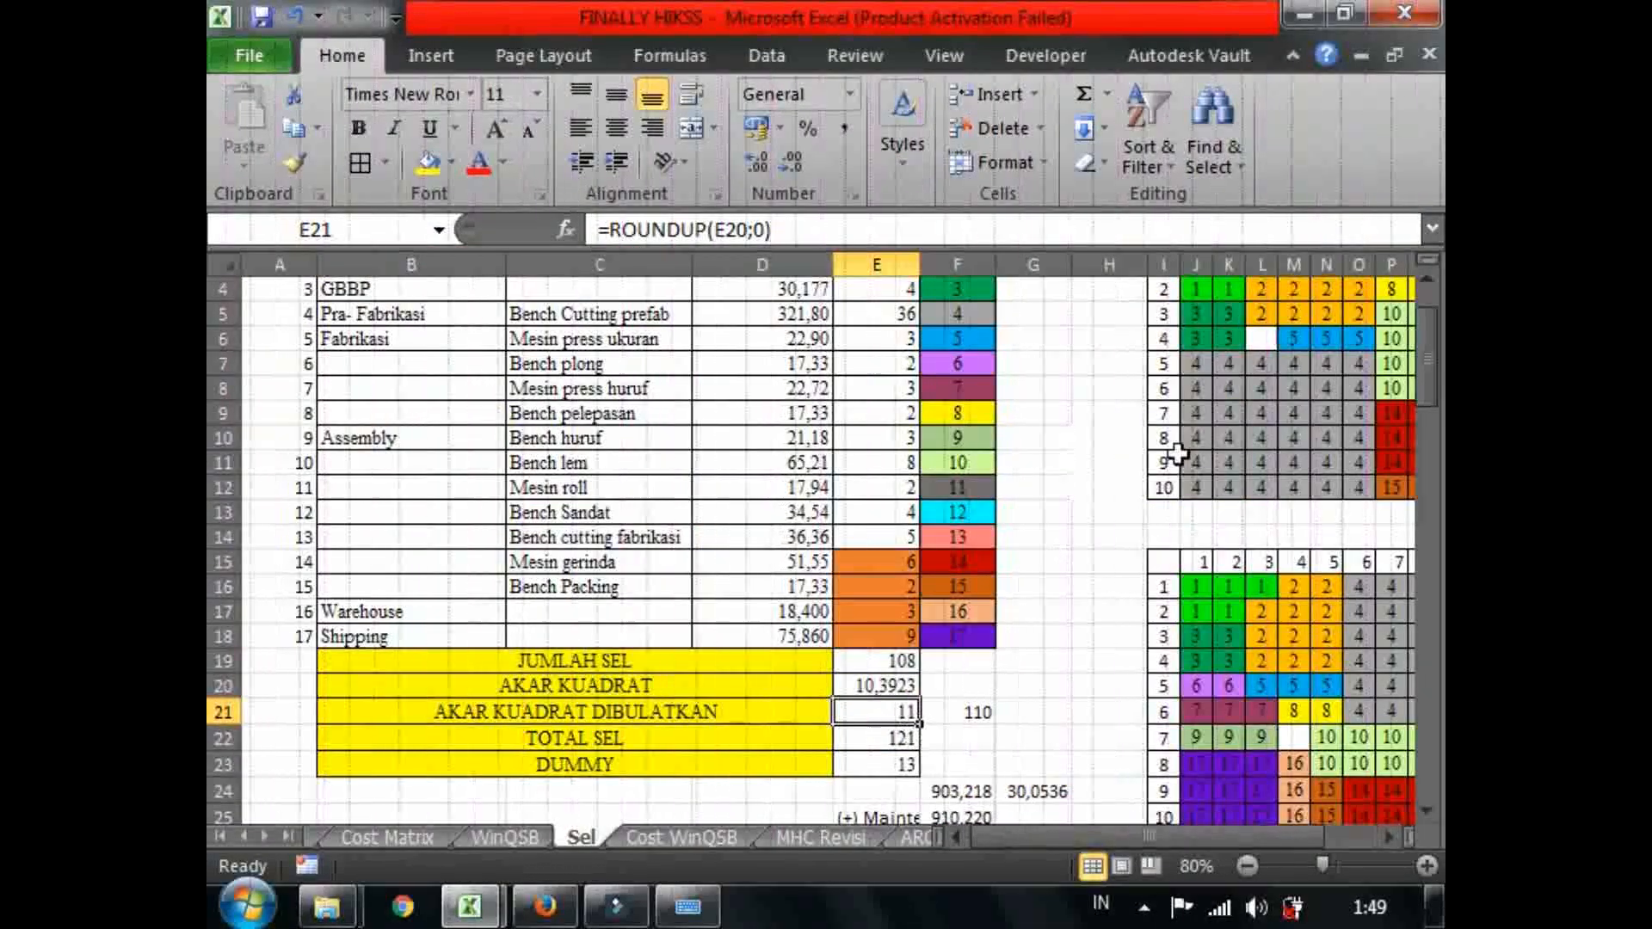
pyautogui.moveTo(1424, 342); pyautogui.dragTo(1432, 250)
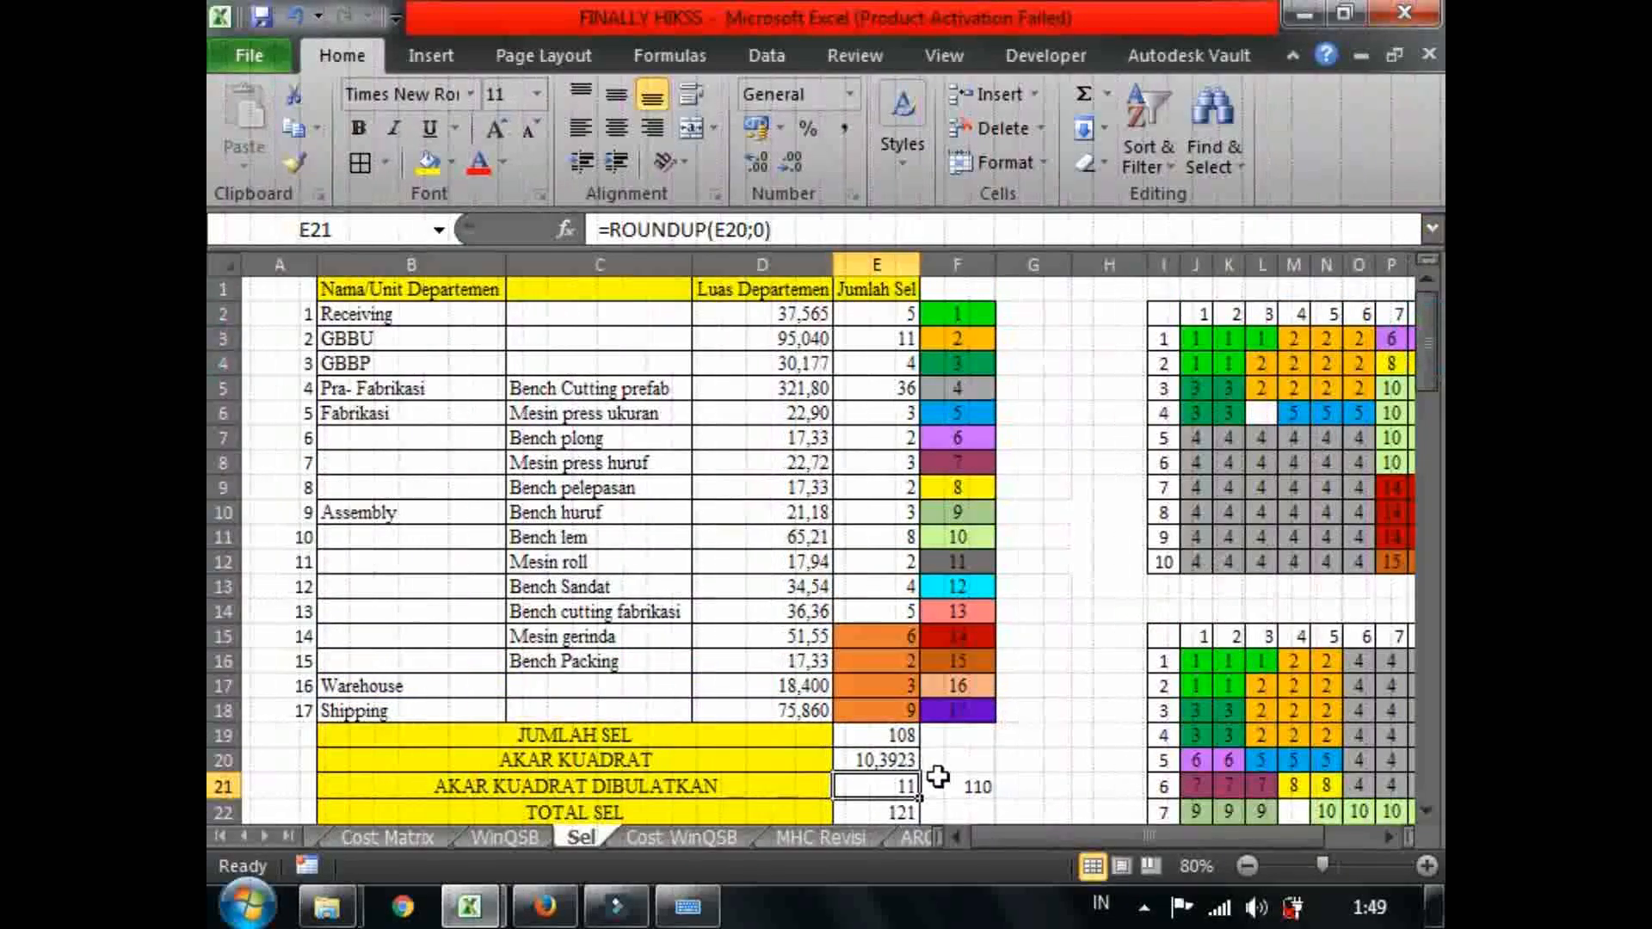
pyautogui.moveTo(1429, 340); pyautogui.dragTo(1435, 360)
pyautogui.click(870, 738)
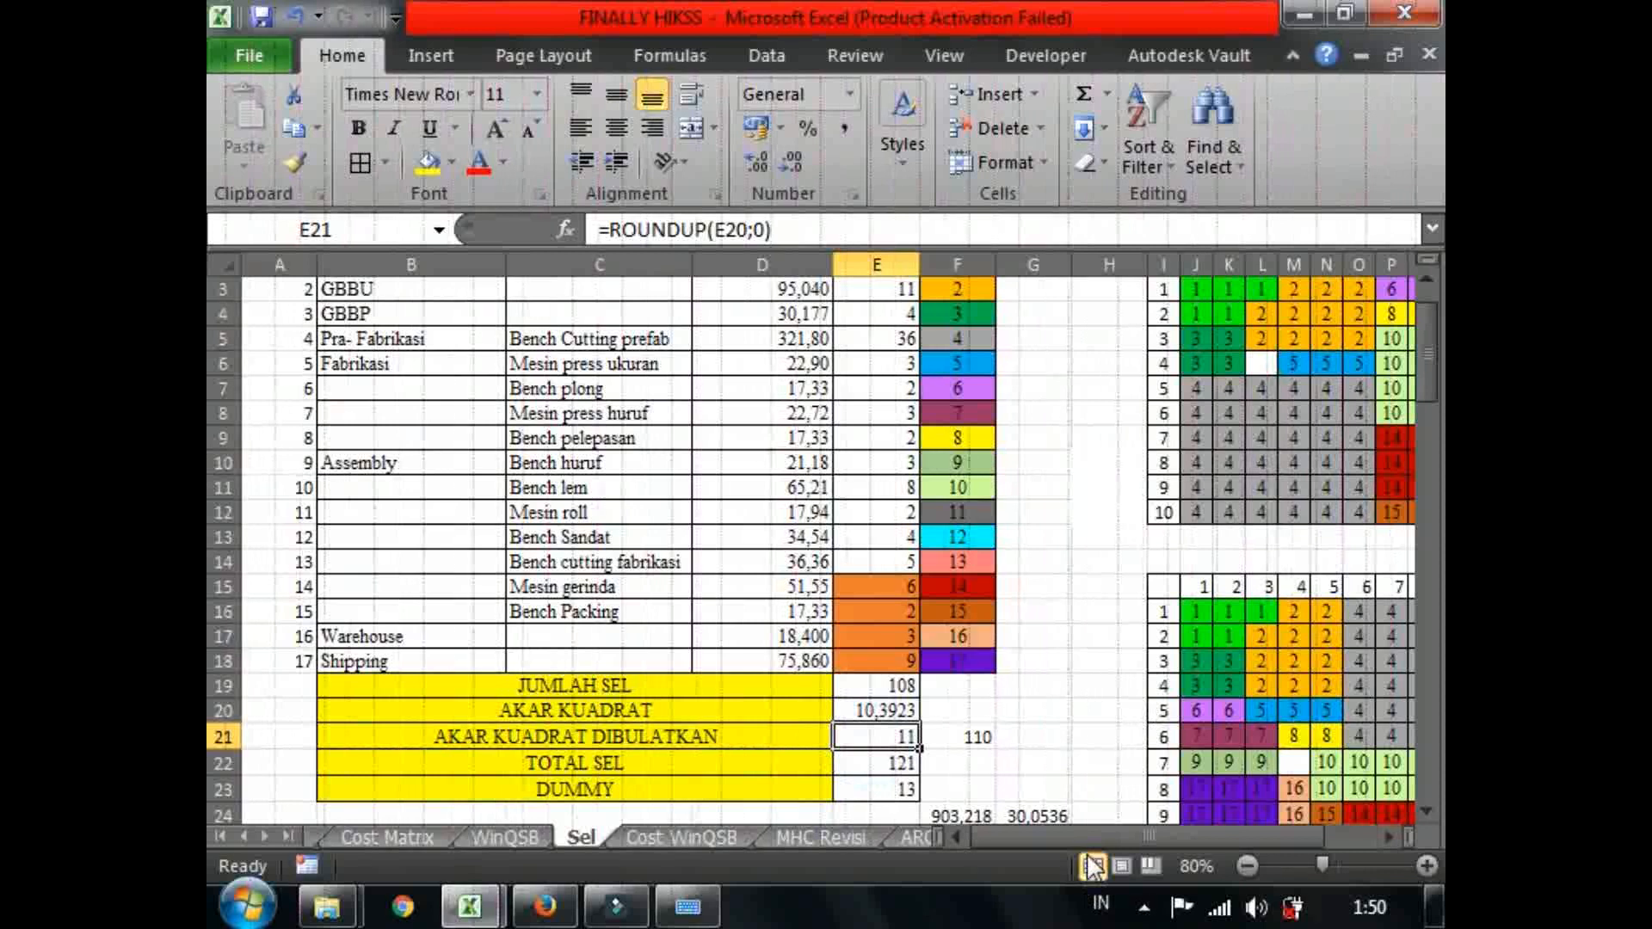
# Insert three blank columns at column H, between the department table and the coloured layout grids.
pyautogui.moveTo(1081, 834)
pyautogui.mouseDown()
pyautogui.moveTo(1110, 830)
pyautogui.moveTo(1060, 826)
pyautogui.mouseUp()
pyautogui.click(1121, 265)
pyautogui.rightClick(1127, 267)
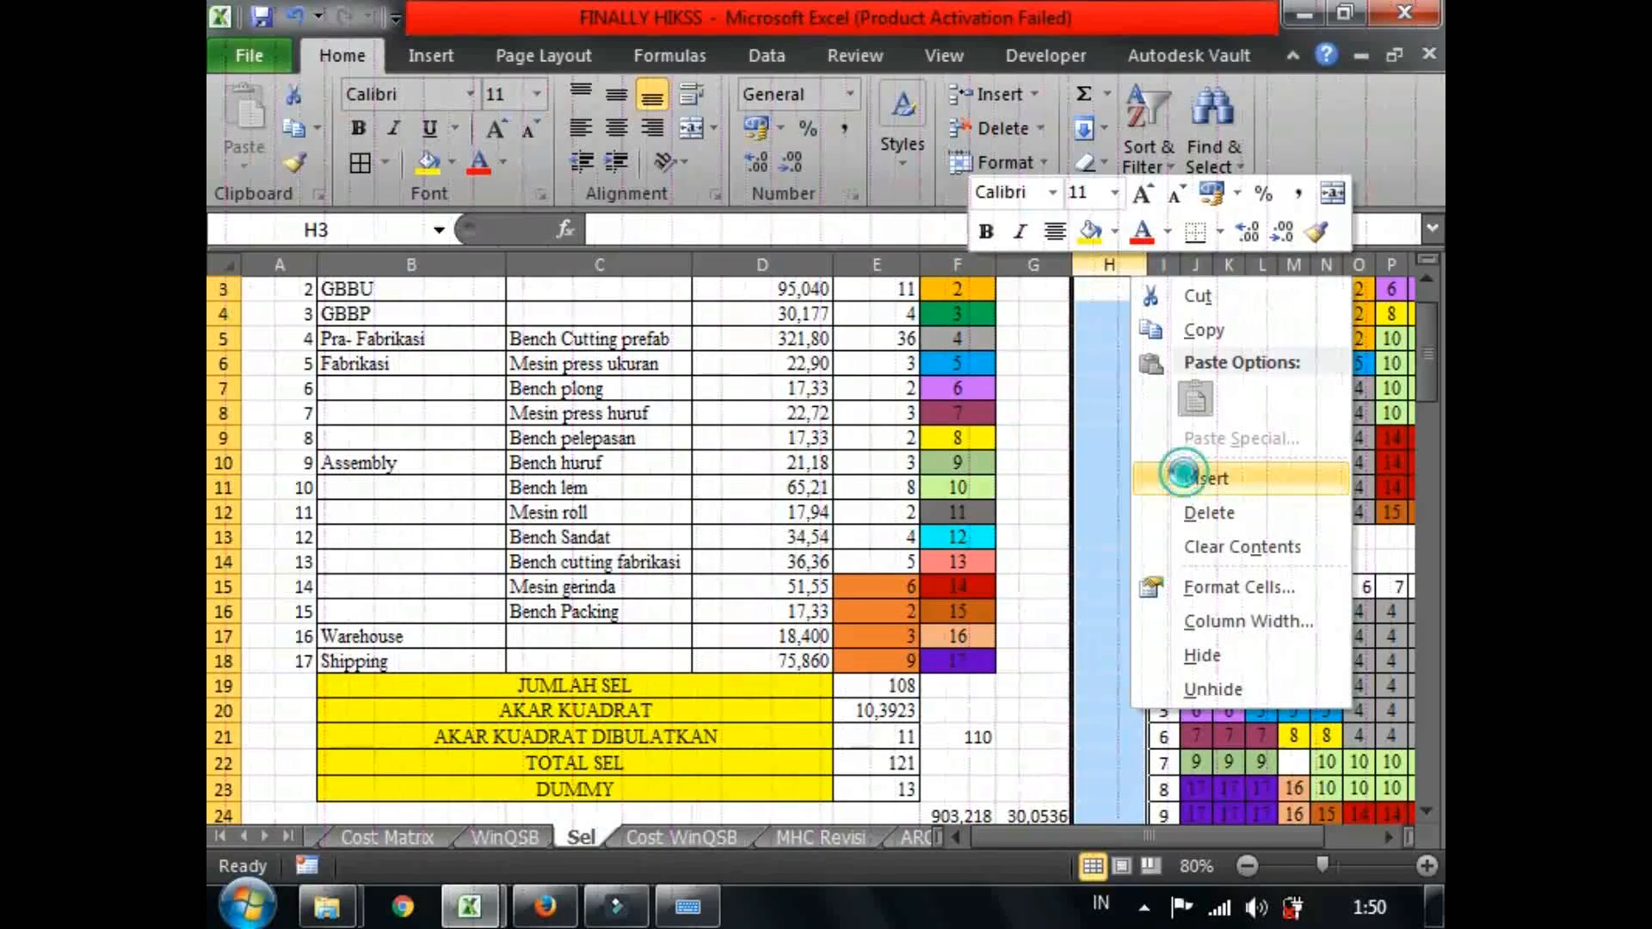
pyautogui.click(1192, 479)
pyautogui.rightClick(1126, 260)
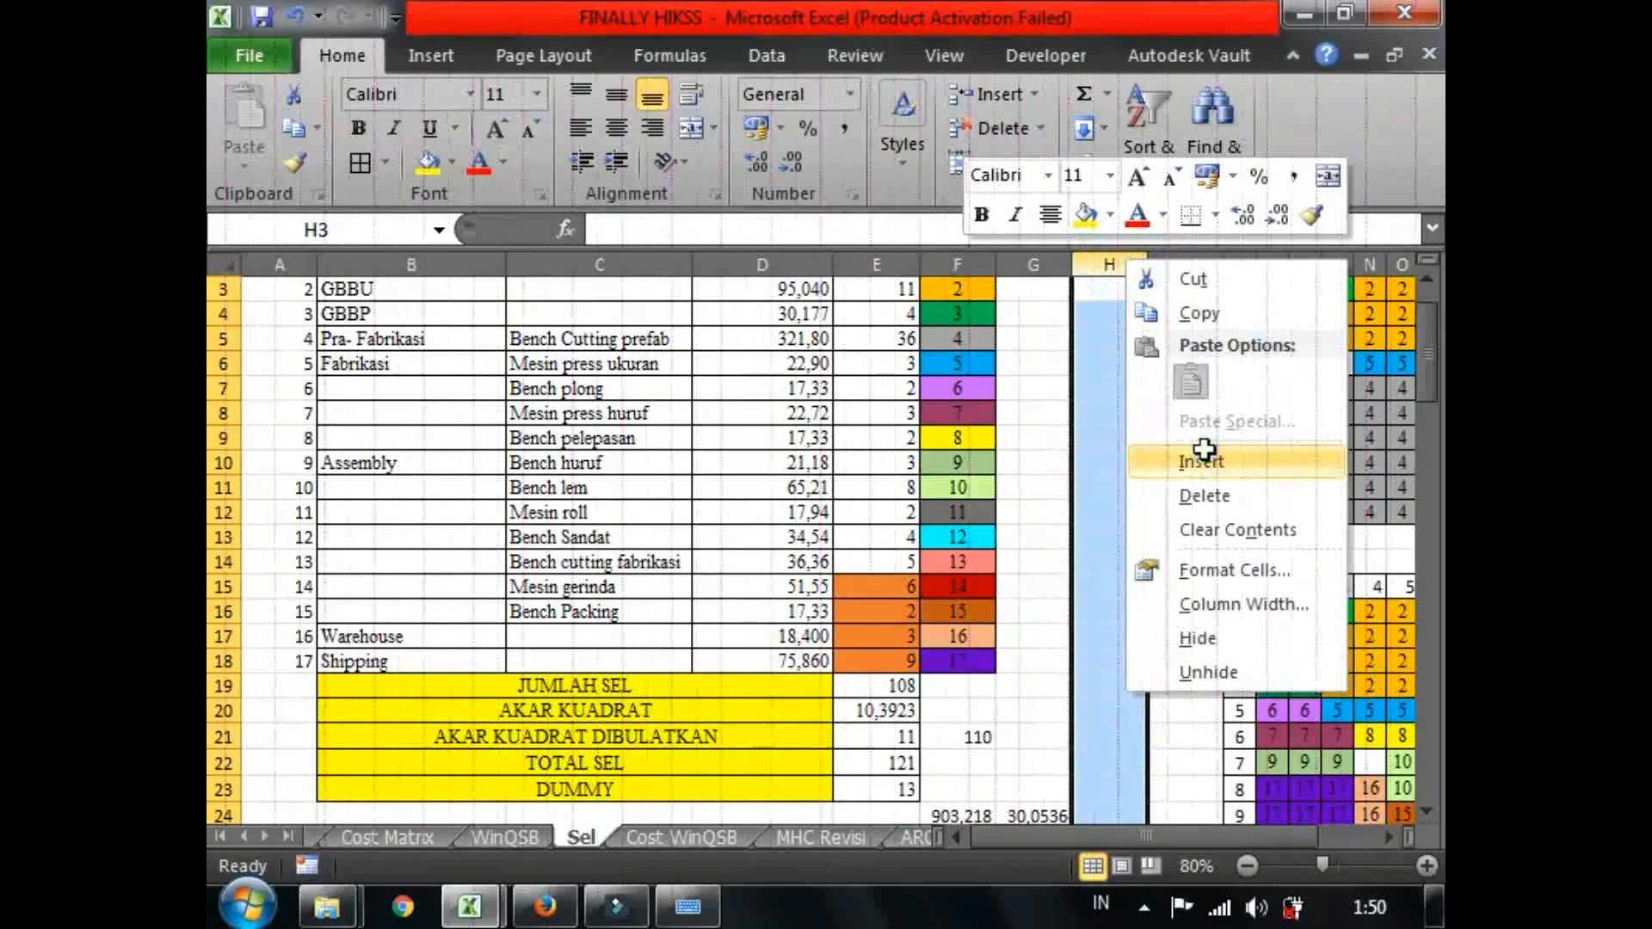
pyautogui.click(1201, 462)
pyautogui.rightClick(1114, 265)
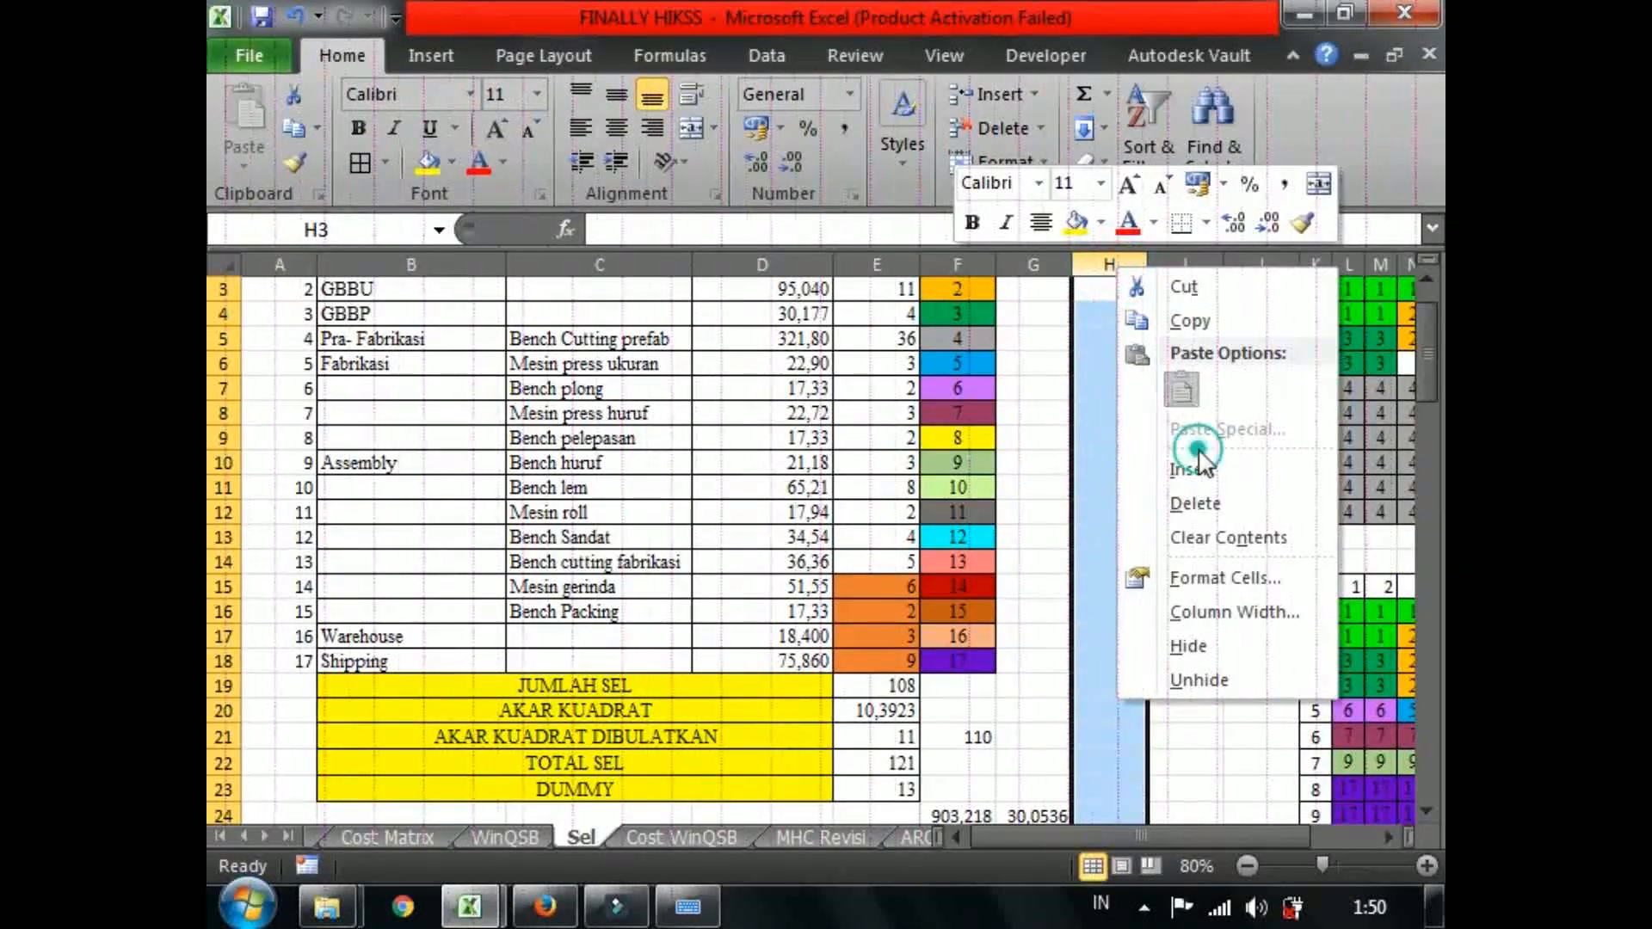
pyautogui.click(1186, 470)
# Copy the blank columns H to J and paste them starting at column K.
pyautogui.moveTo(1091, 255); pyautogui.dragTo(1242, 265)
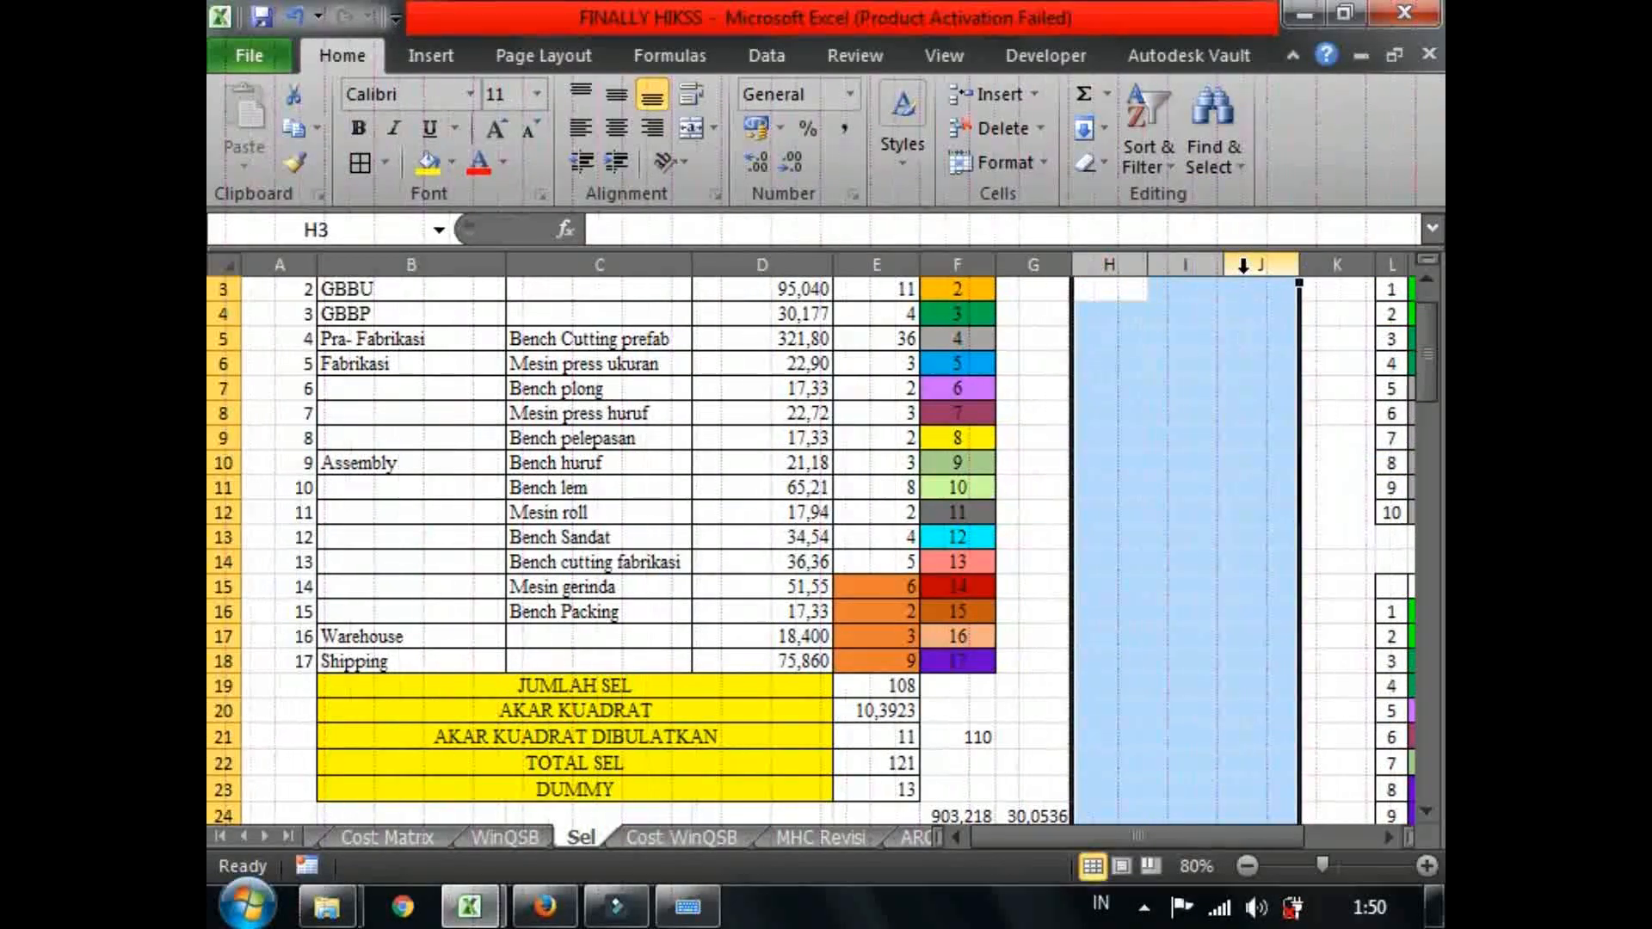
pyautogui.hotkey('ctrl', 'c')
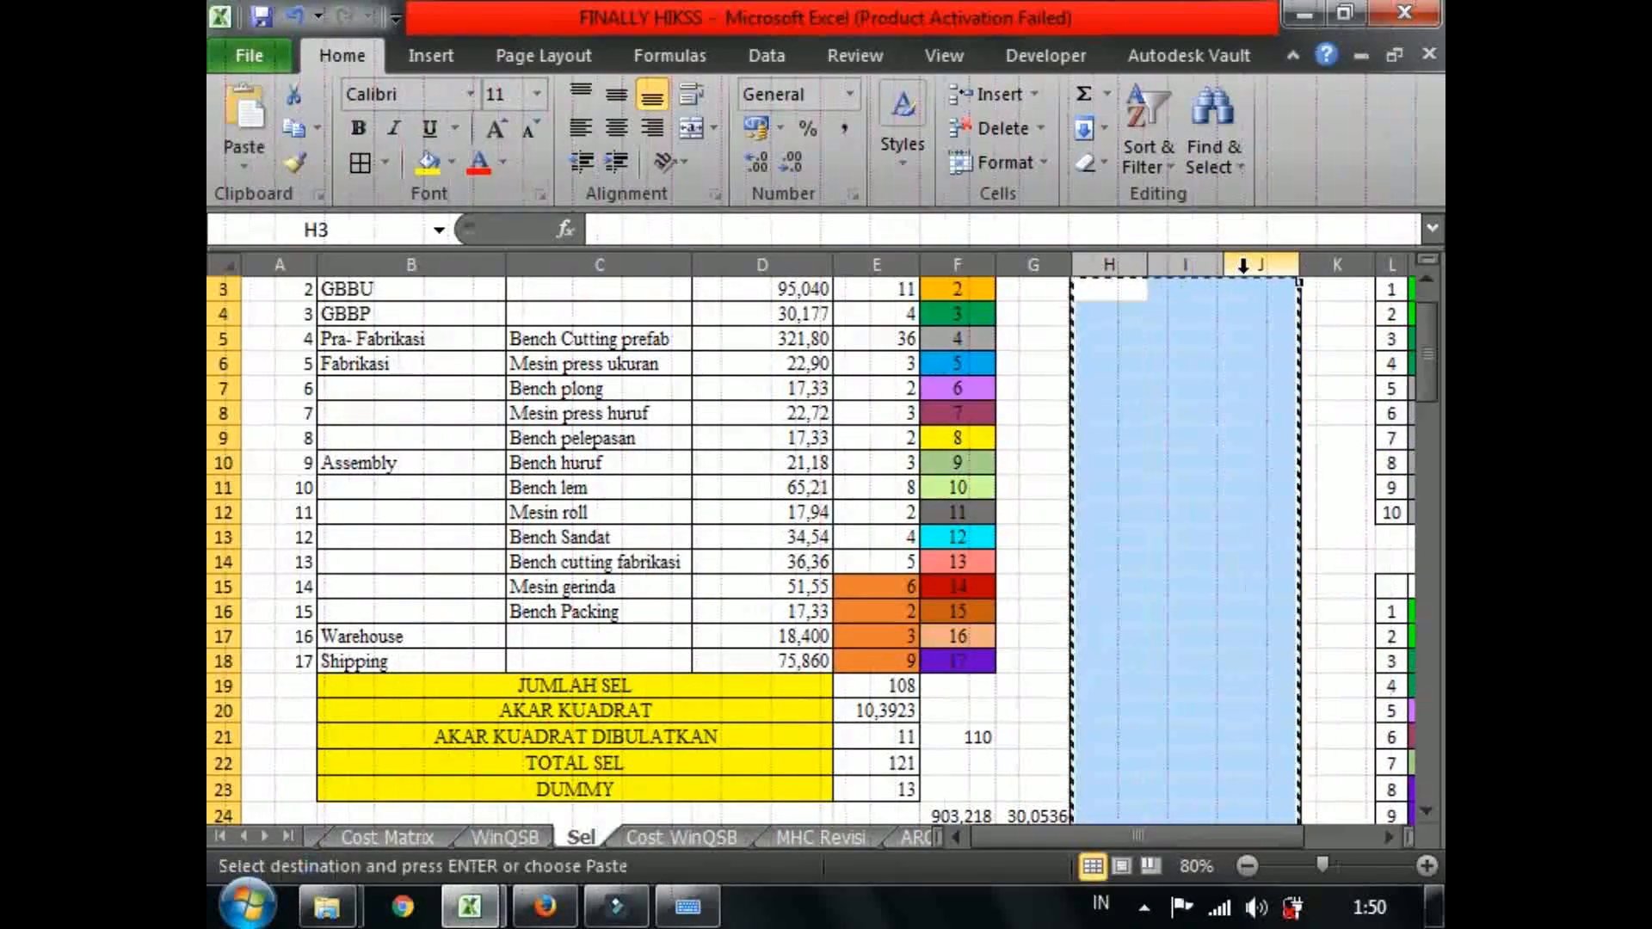
pyautogui.click(1325, 267)
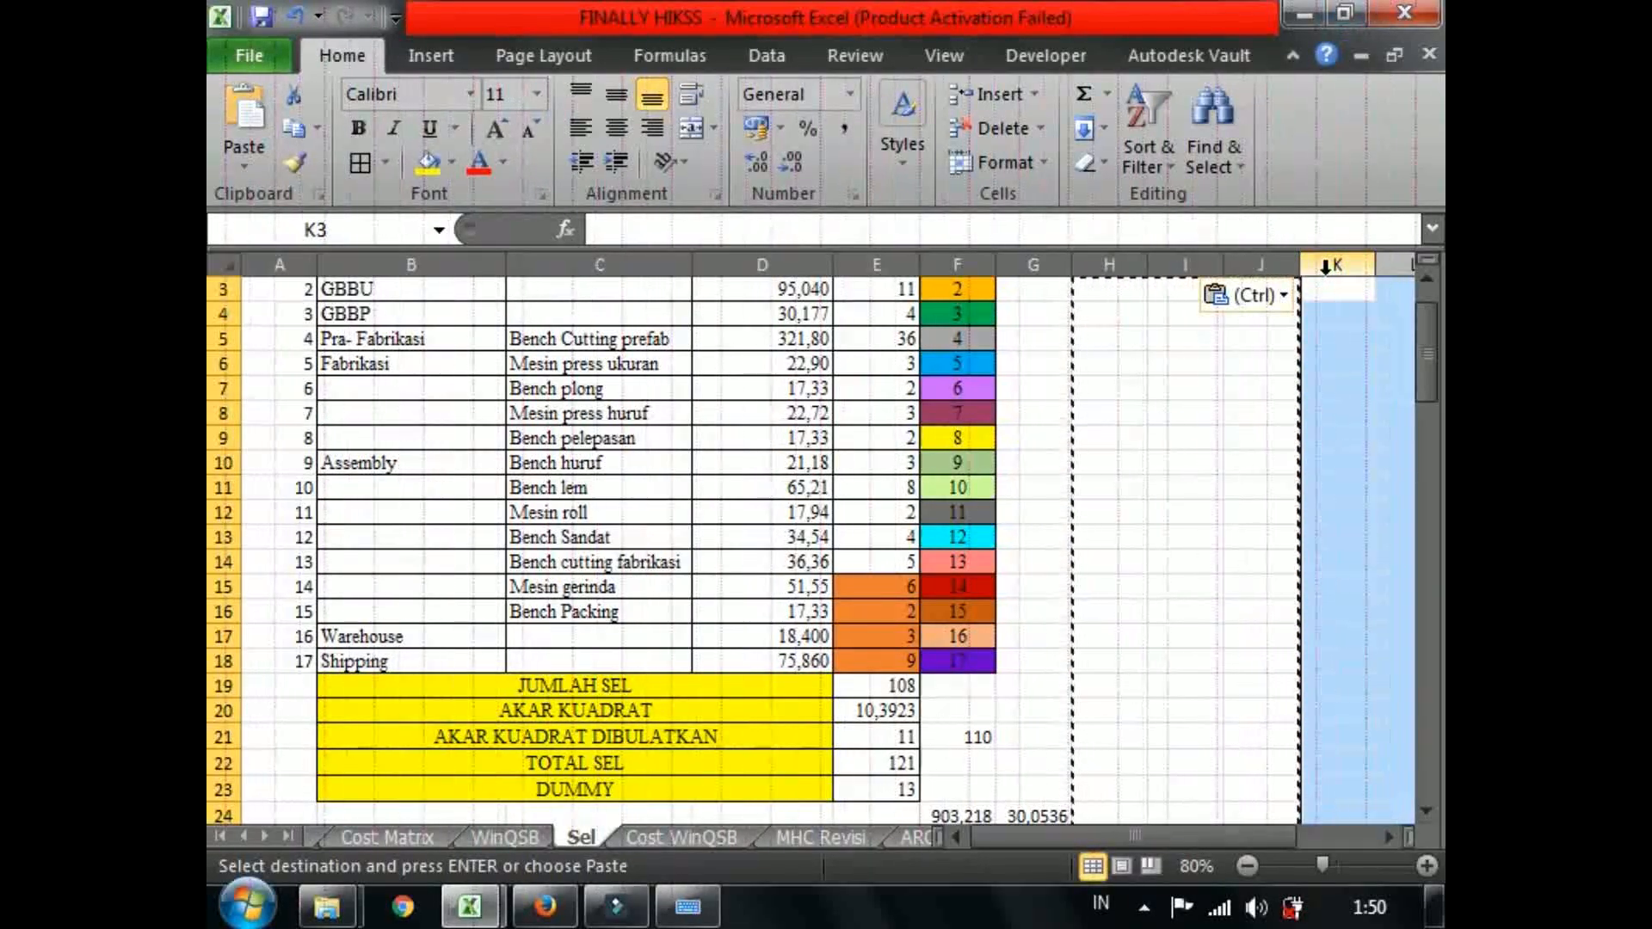
# Copy the blank columns H to K and paste them starting at column L.
pyautogui.moveTo(1111, 264); pyautogui.dragTo(1369, 261)
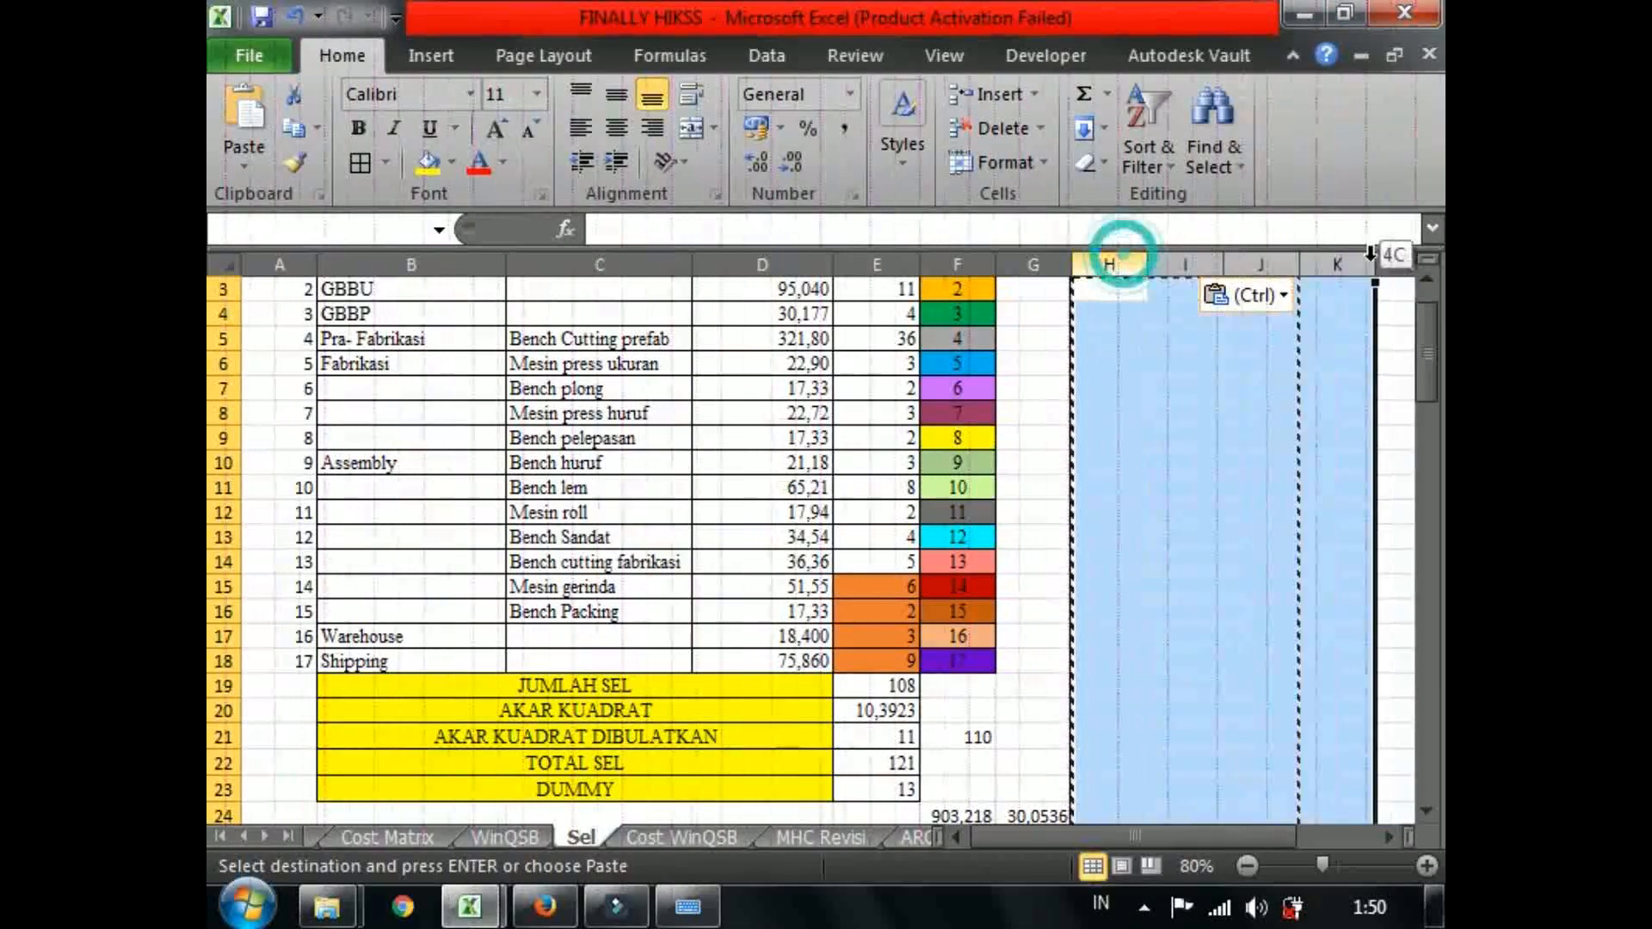
pyautogui.hotkey('ctrl', 'c')
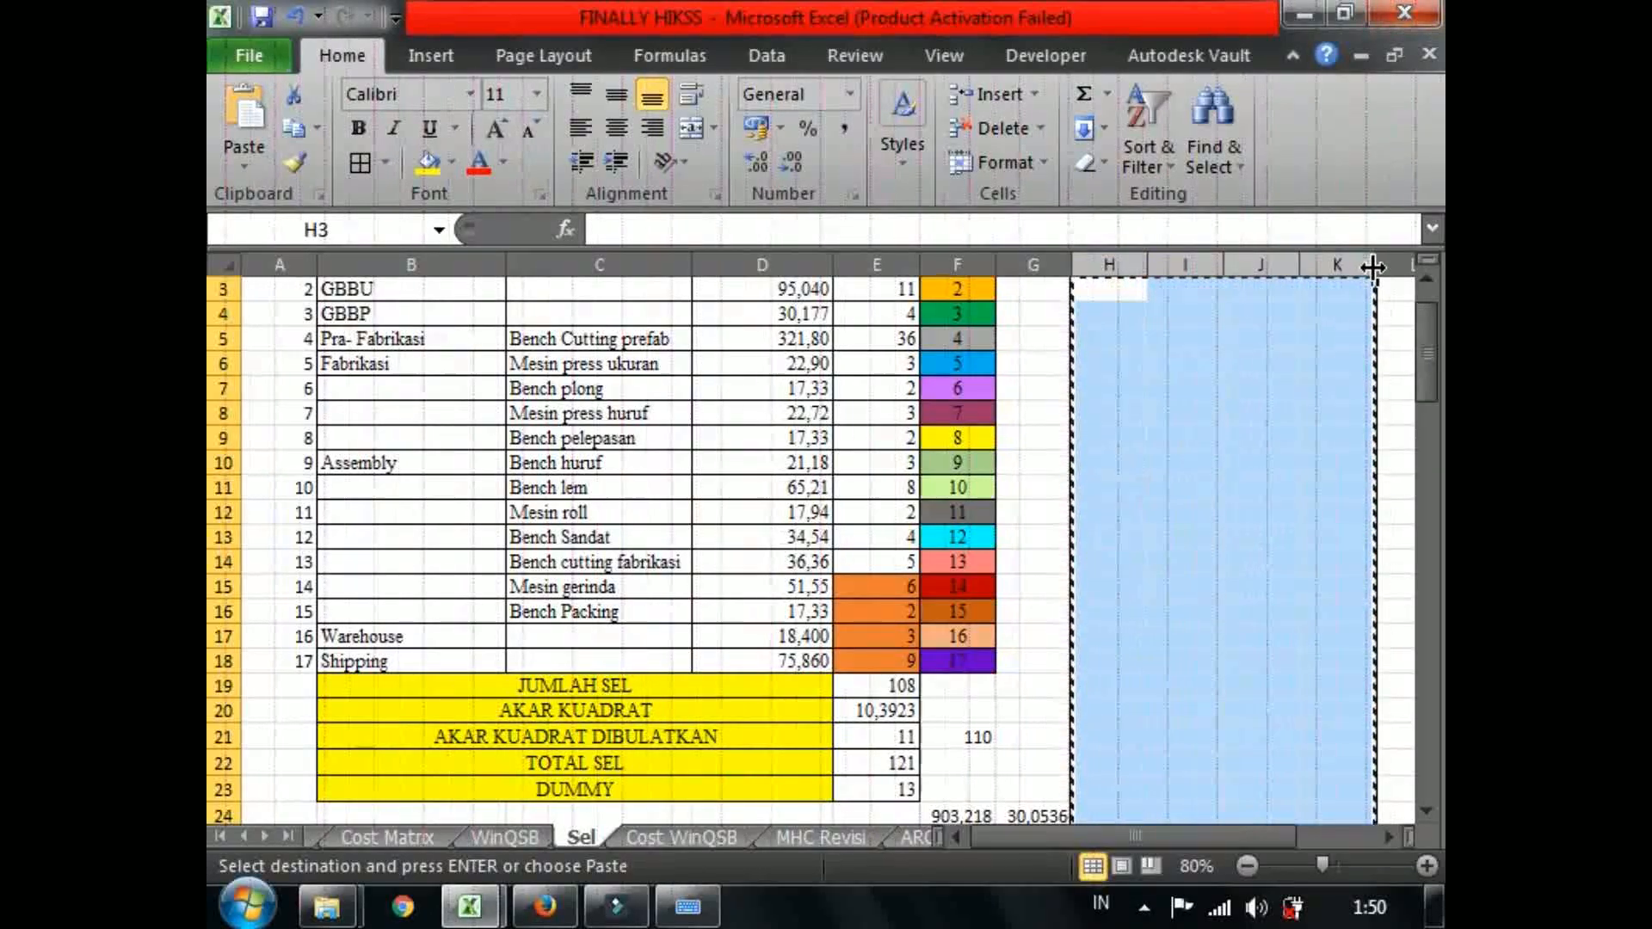
pyautogui.click(1390, 264)
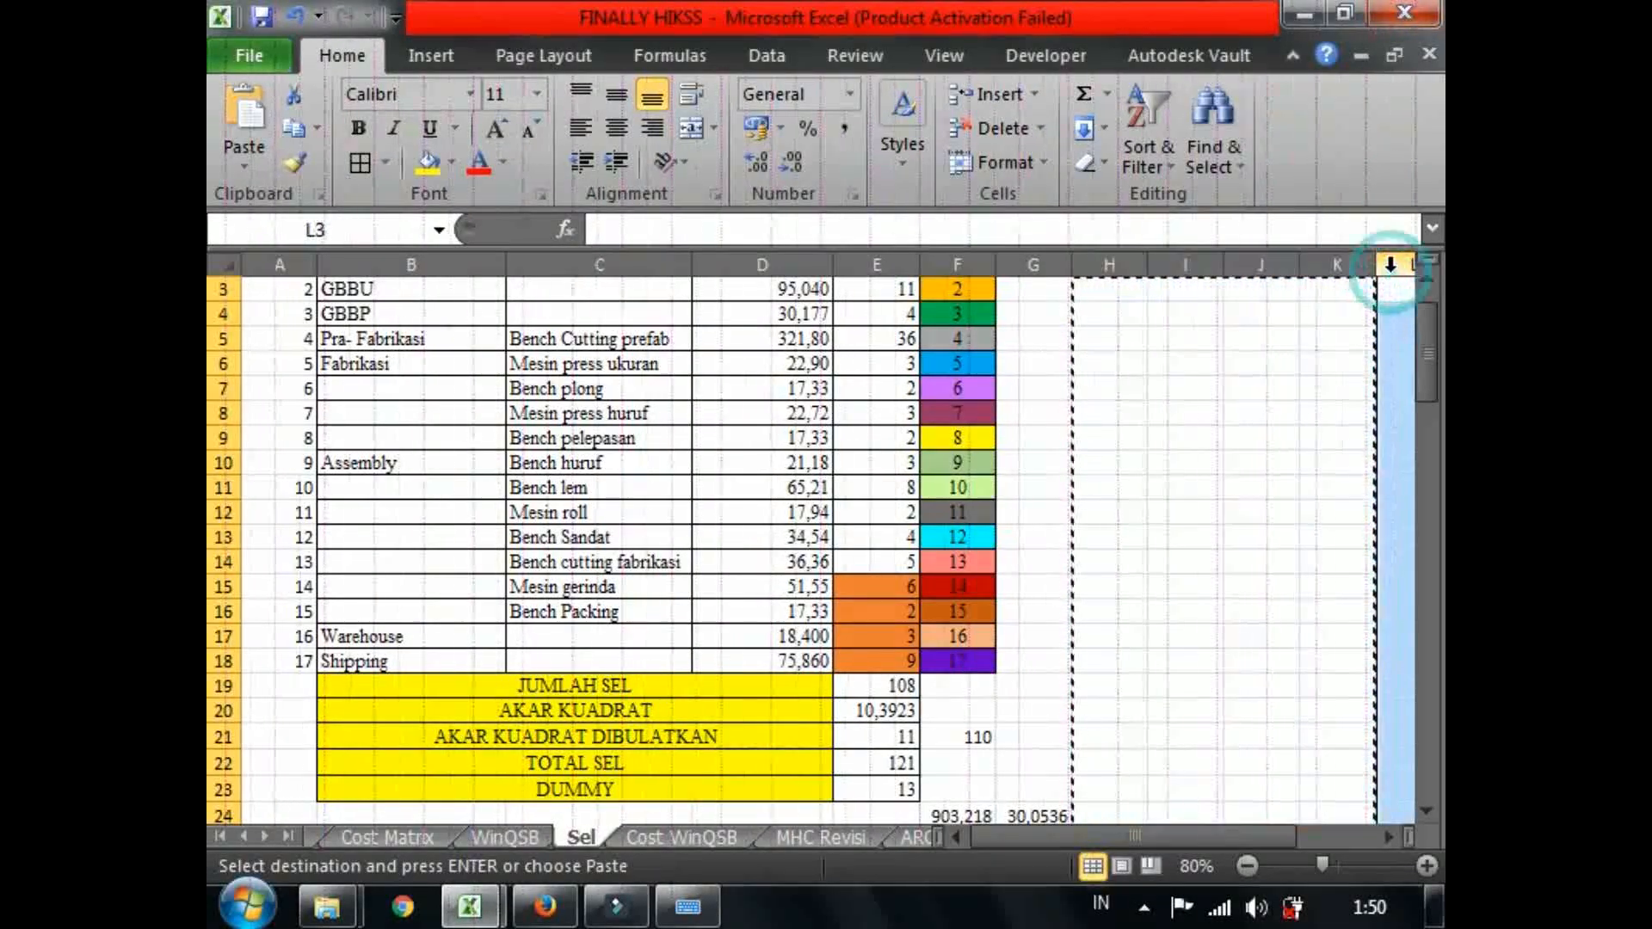
pyautogui.hotkey('ctrl', 'v')
pyautogui.rightClick(1095, 487)
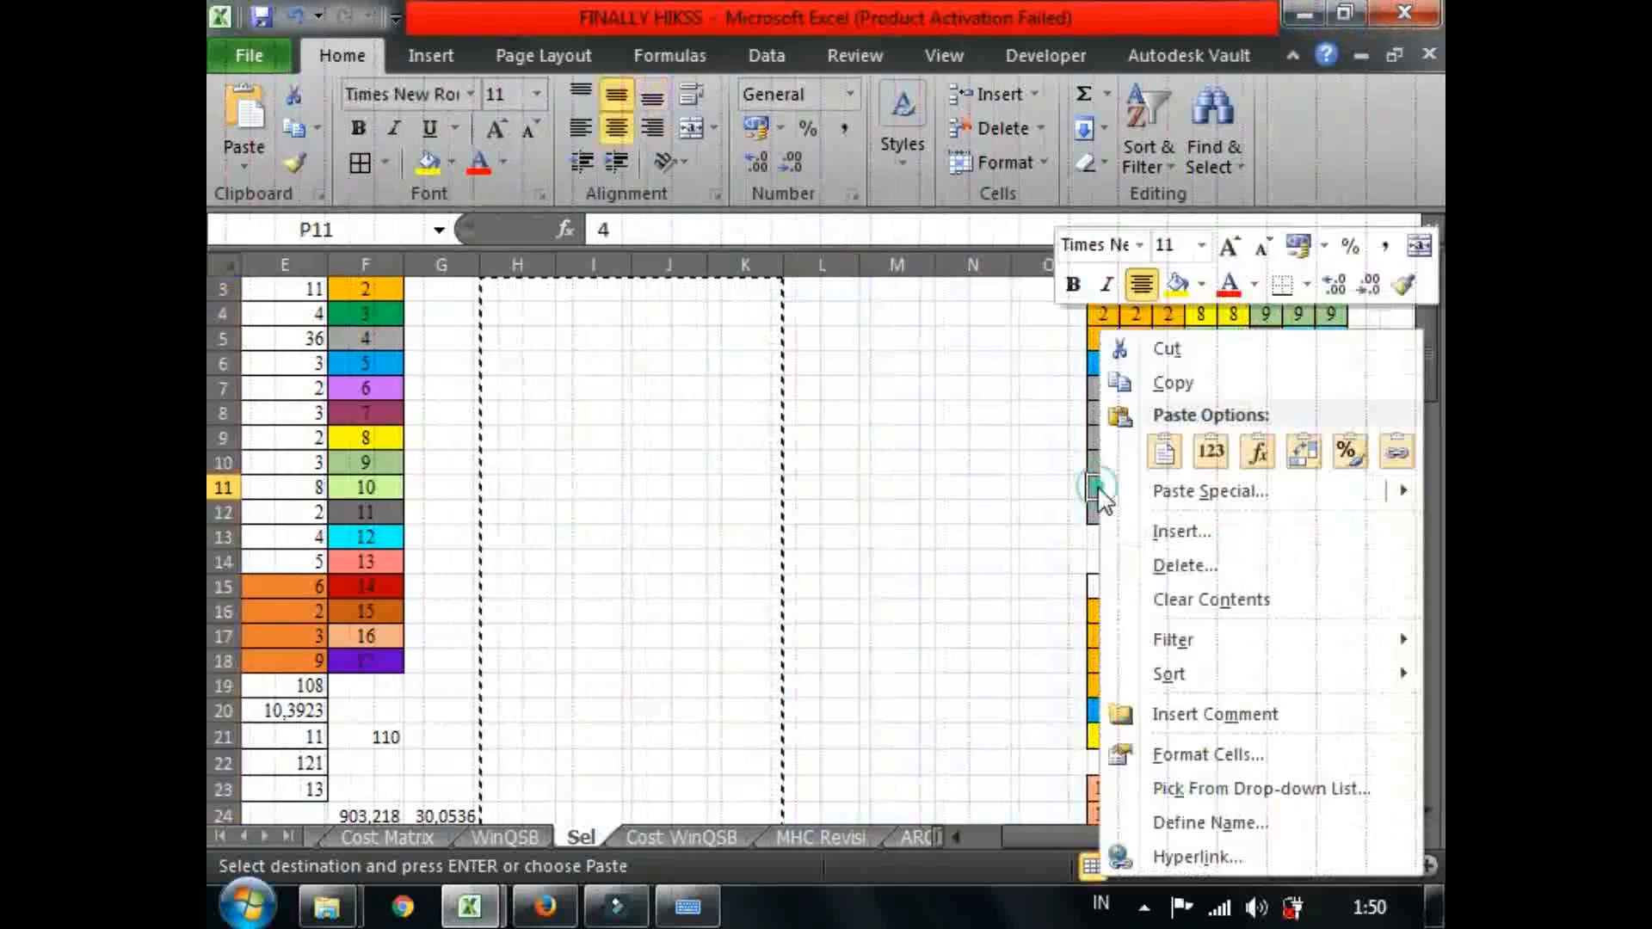
pyautogui.press('Escape')
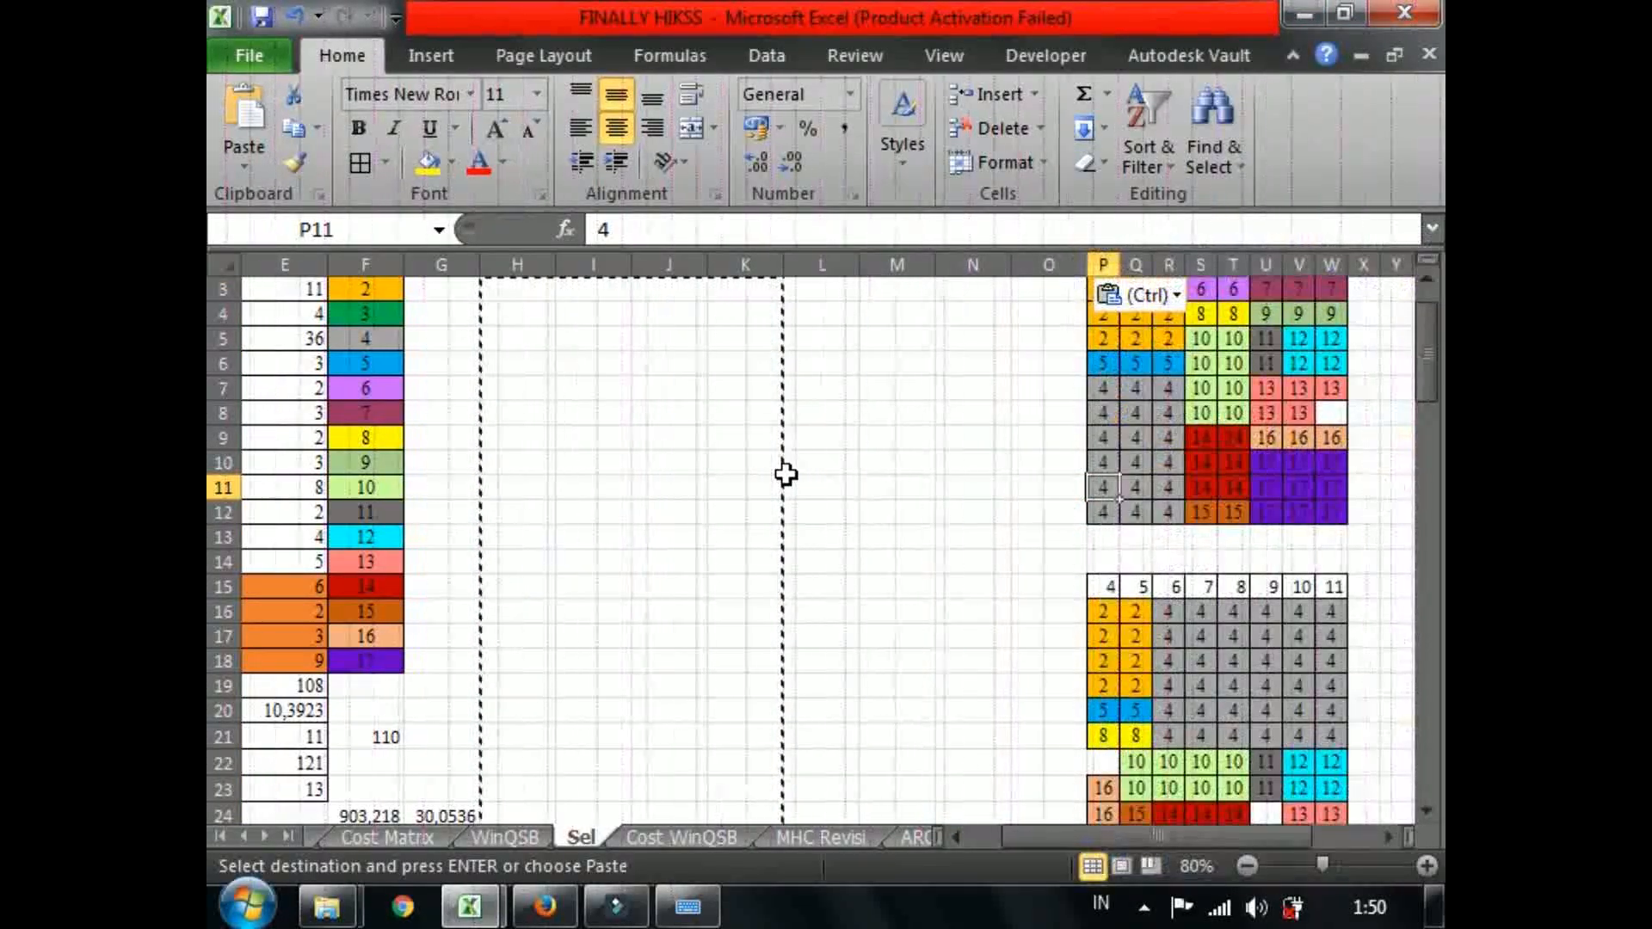
pyautogui.press('Escape')
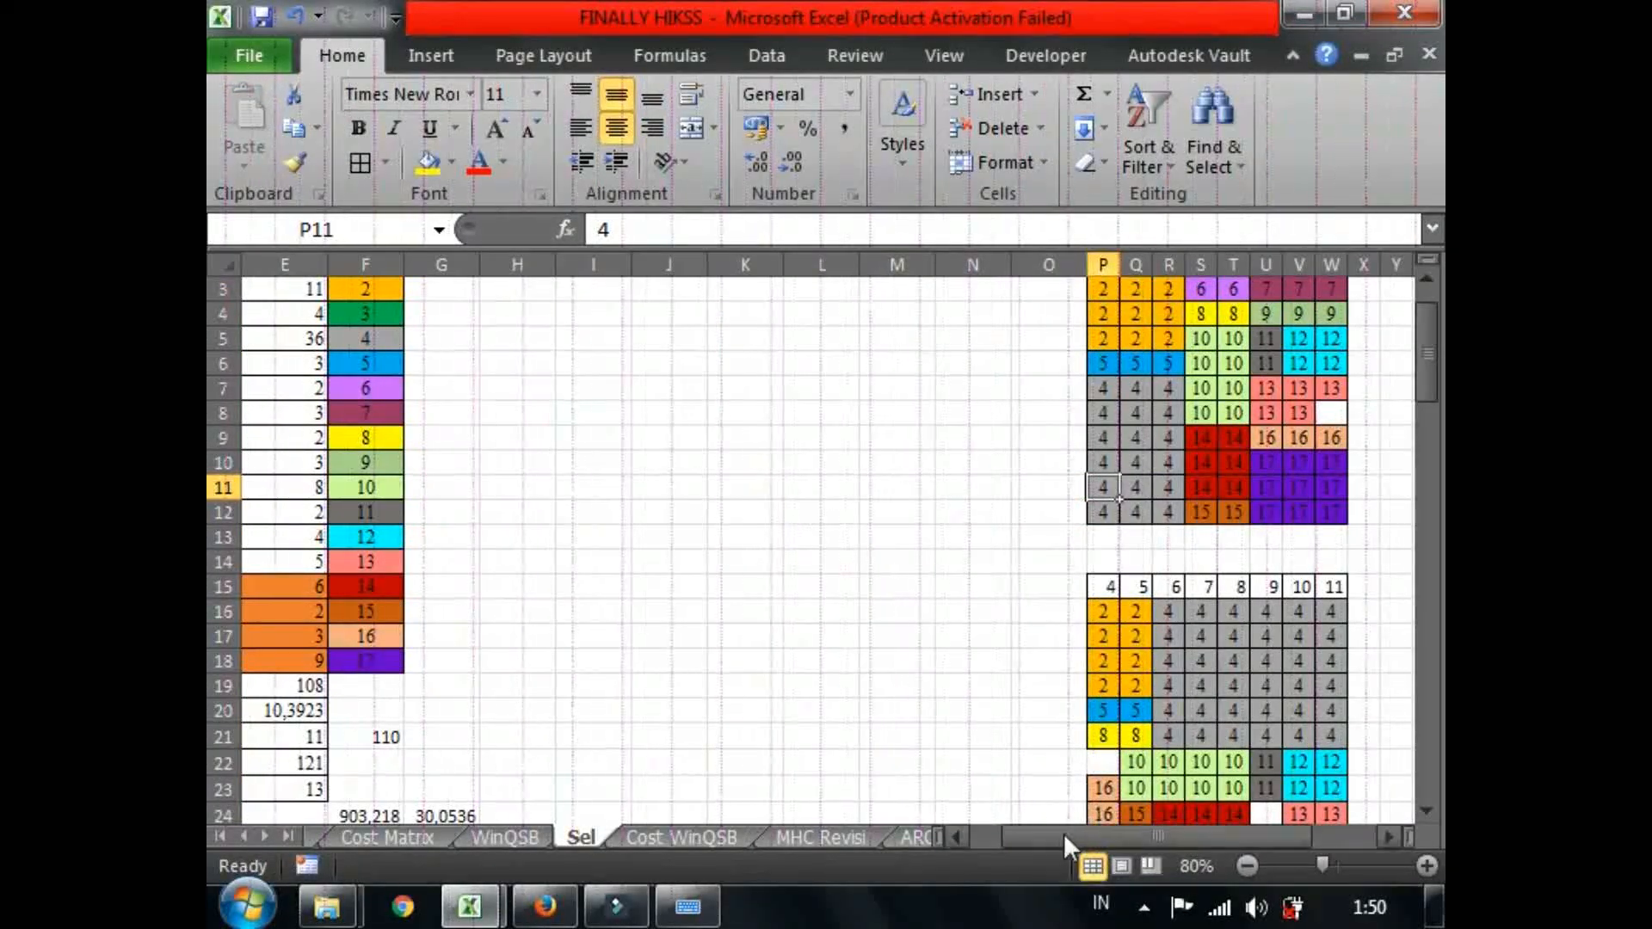
# Check the rounded square root and the DUMMY formula in the summary rows of the cell table.
pyautogui.moveTo(1063, 833); pyautogui.dragTo(1016, 831)
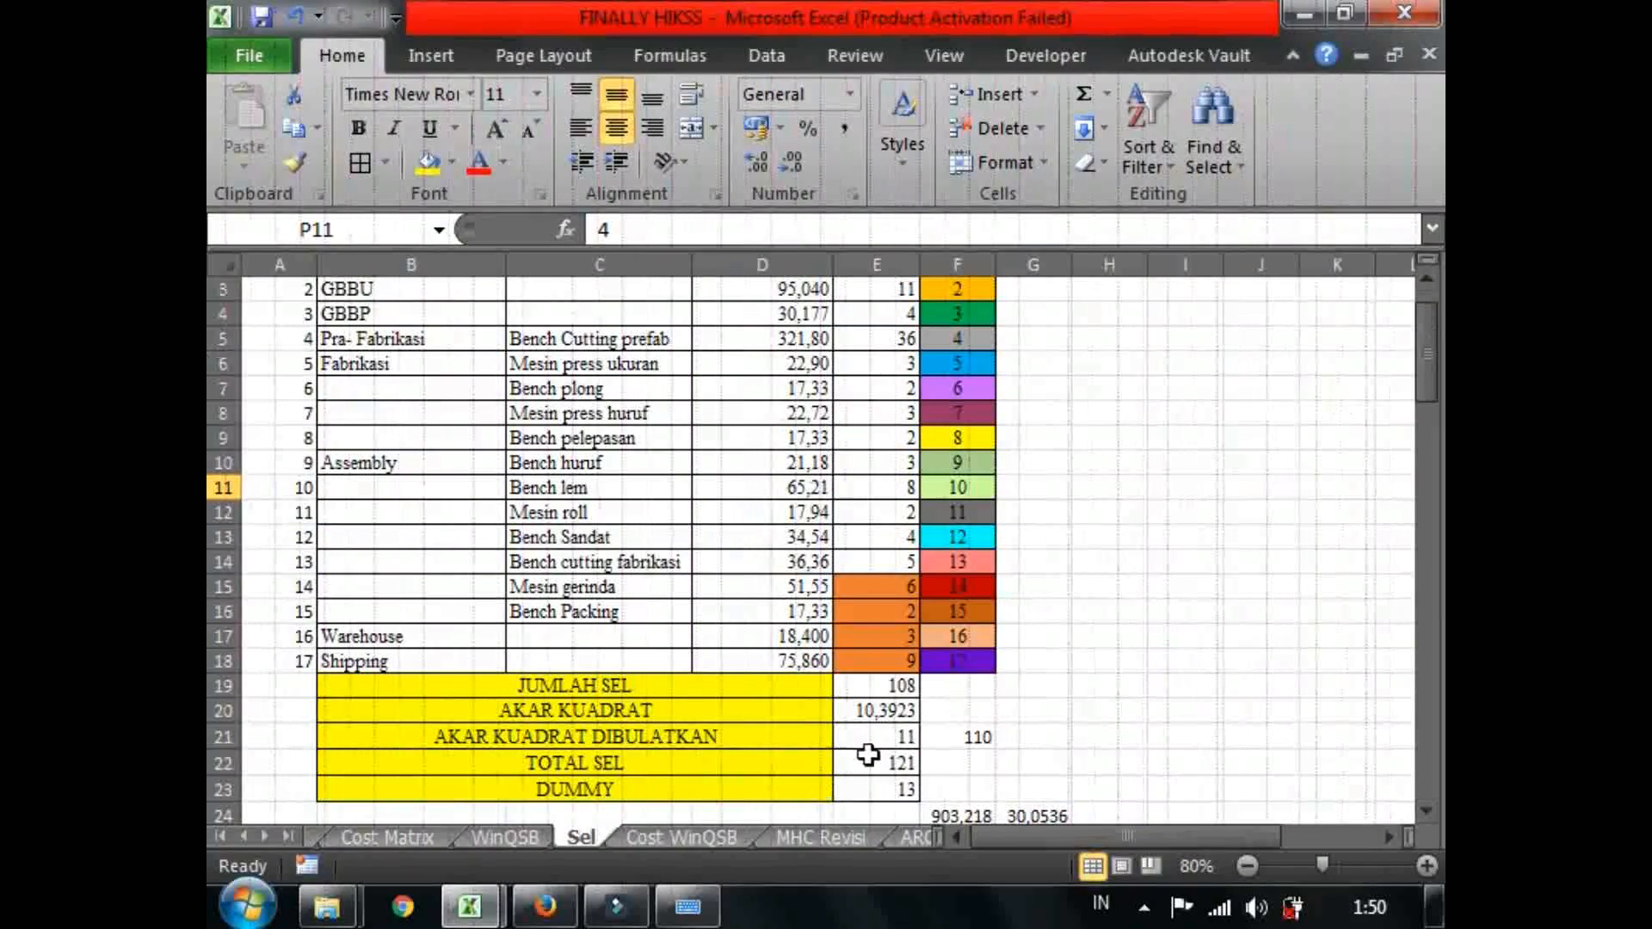
pyautogui.click(909, 734)
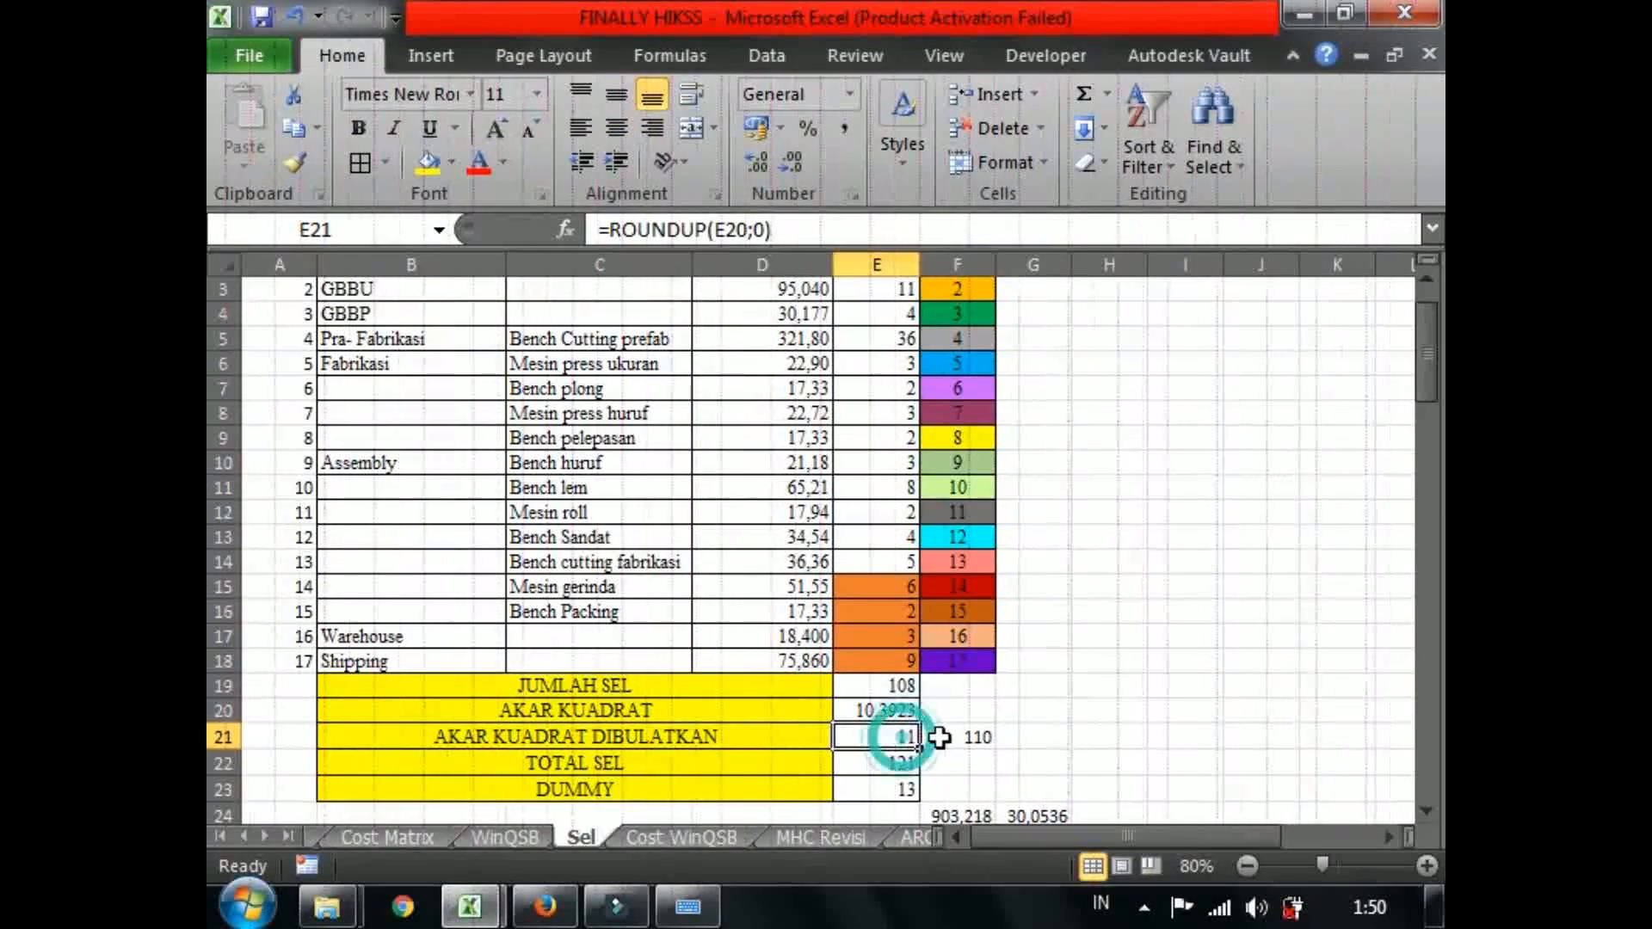
pyautogui.click(930, 739)
pyautogui.click(899, 785)
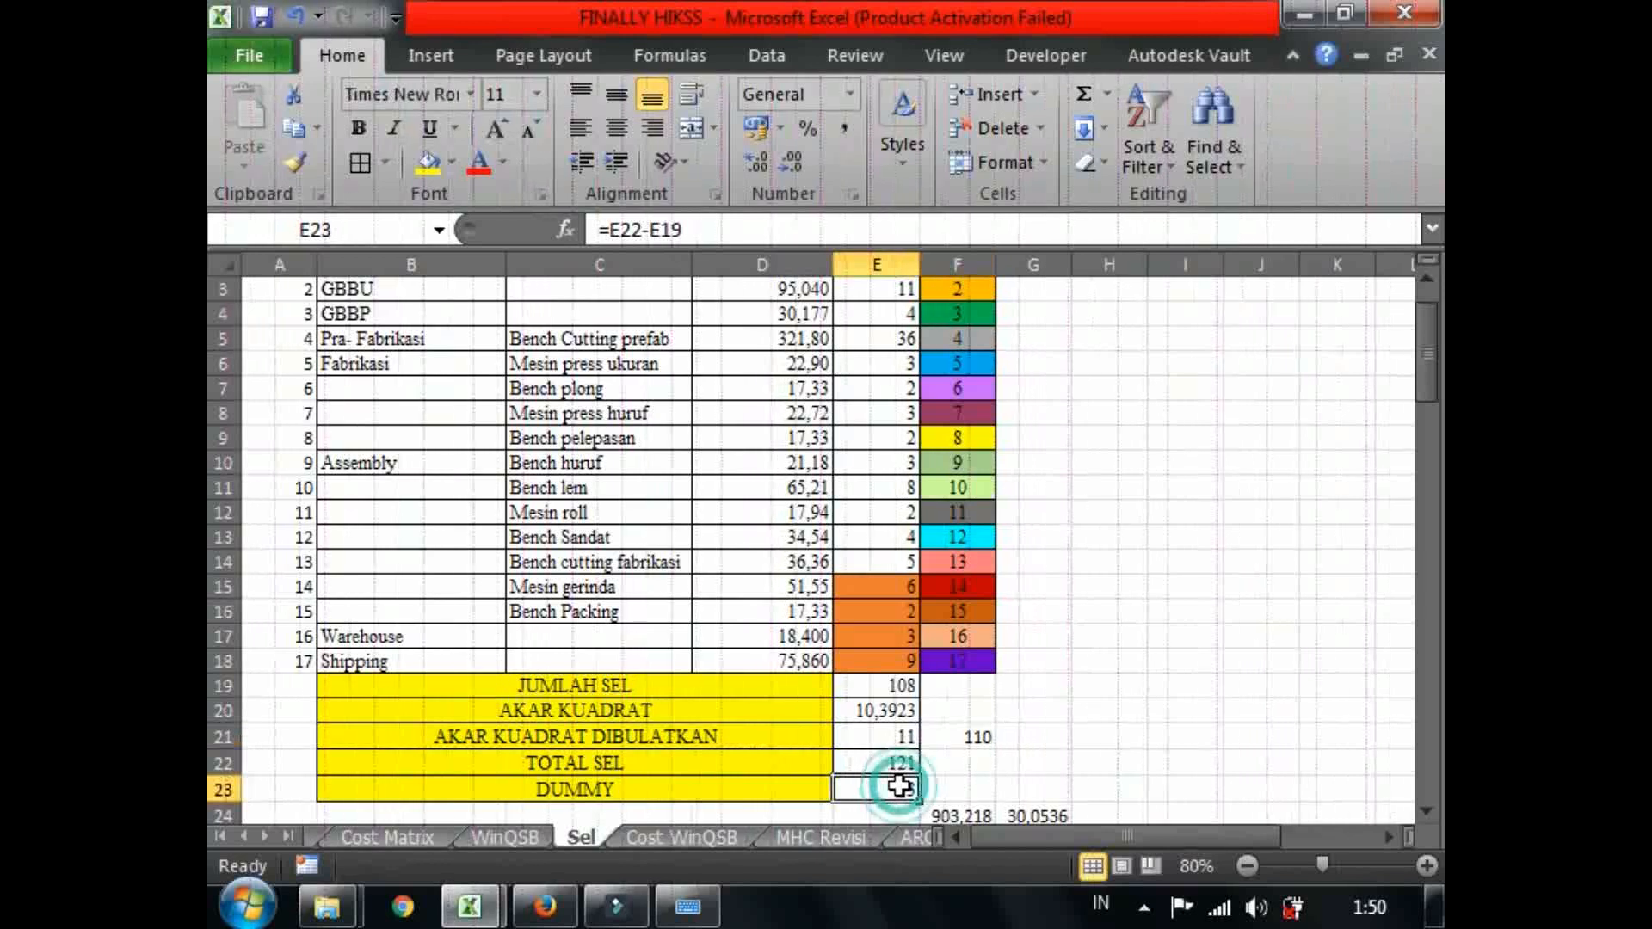
# Enter the column numbers 1, 2, 3 and 4 in cells H2 to K2 beside the department table.
pyautogui.moveTo(1428, 337); pyautogui.dragTo(1429, 322)
pyautogui.click(1105, 315)
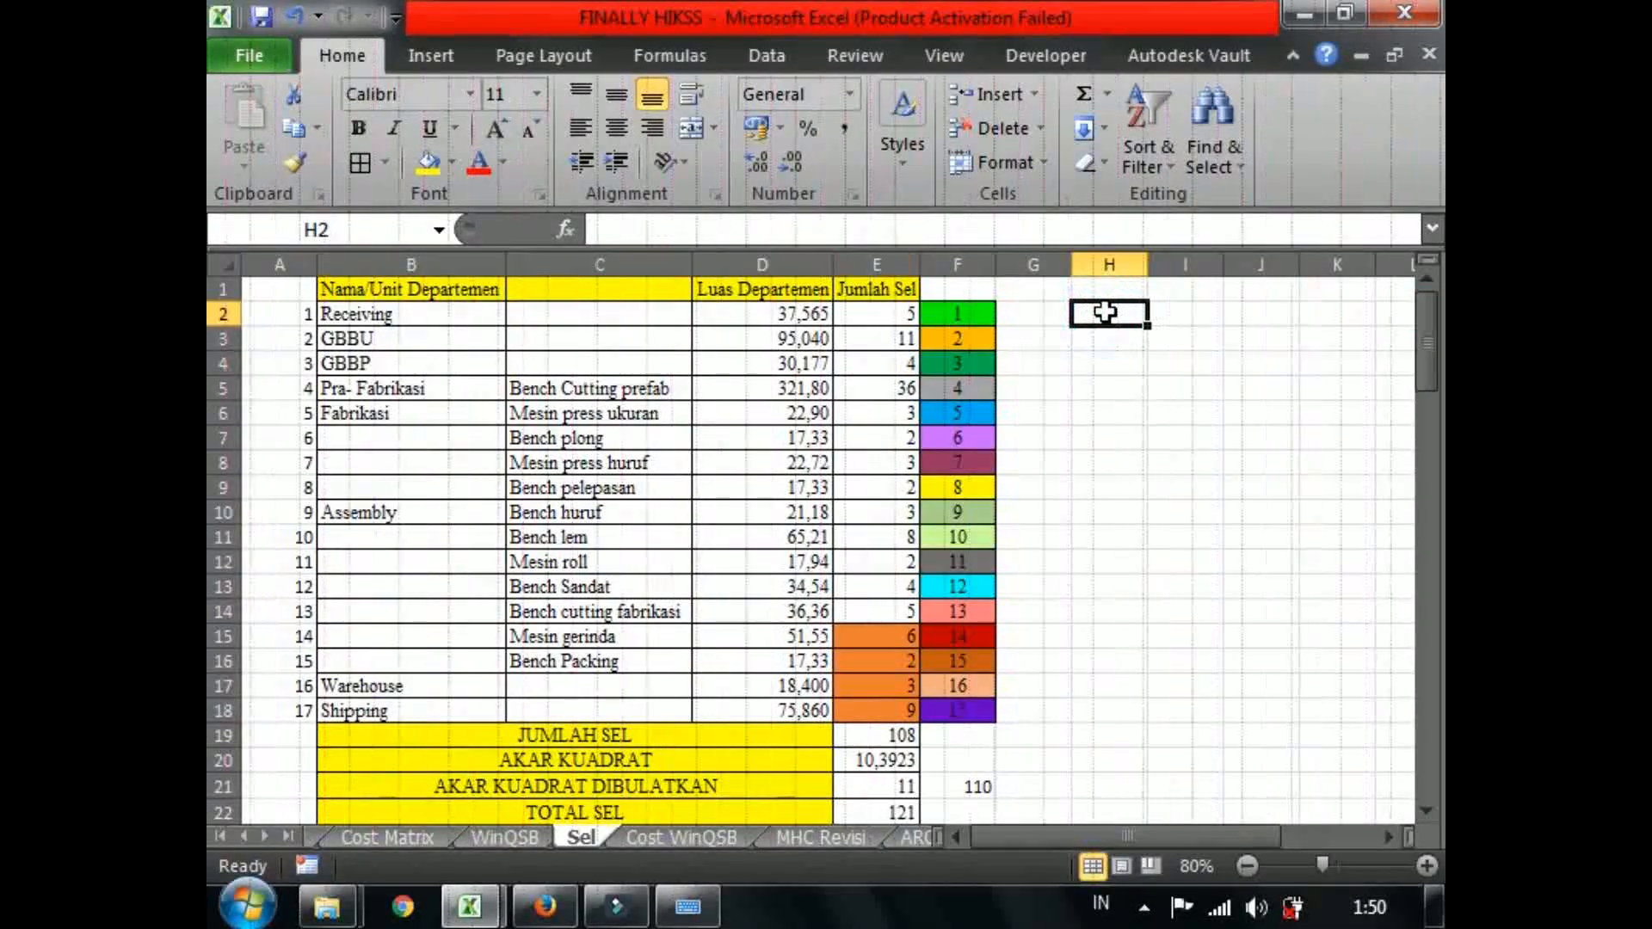
pyautogui.write('1')
pyautogui.press('Tab')
pyautogui.write('2')
pyautogui.press('Tab')
pyautogui.write('3')
pyautogui.press('Tab')
pyautogui.write('4')
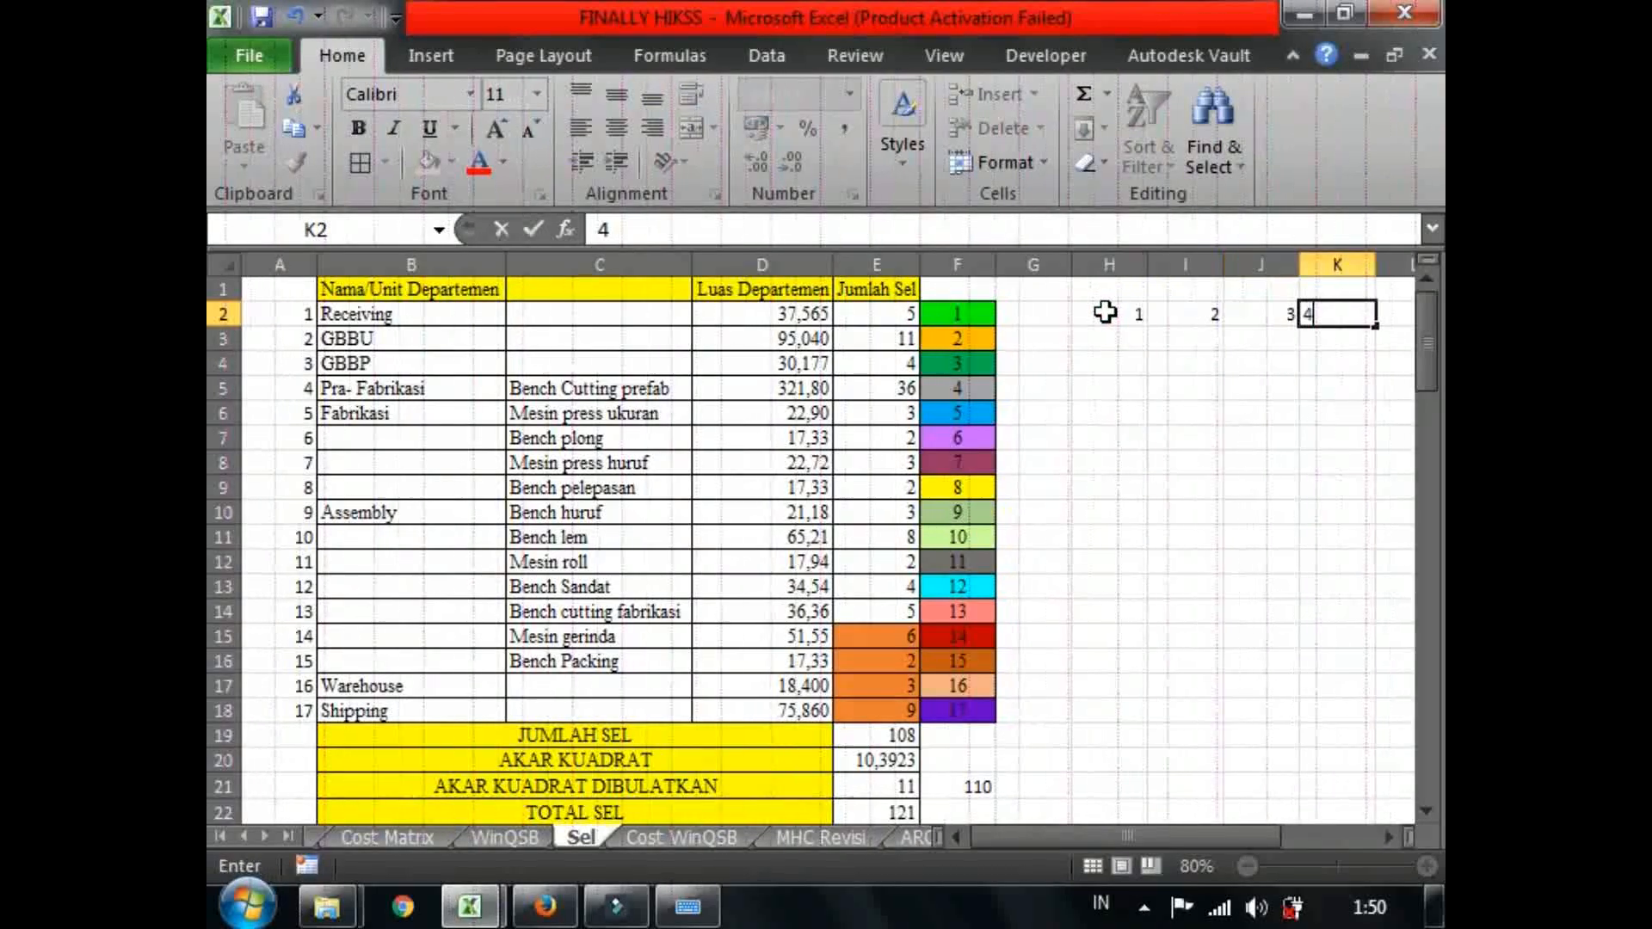
# Extend the number series in row 2 from H2:K2 up to 7 in cell N2.
pyautogui.click(1117, 312)
pyautogui.moveTo(1134, 315); pyautogui.dragTo(1350, 296)
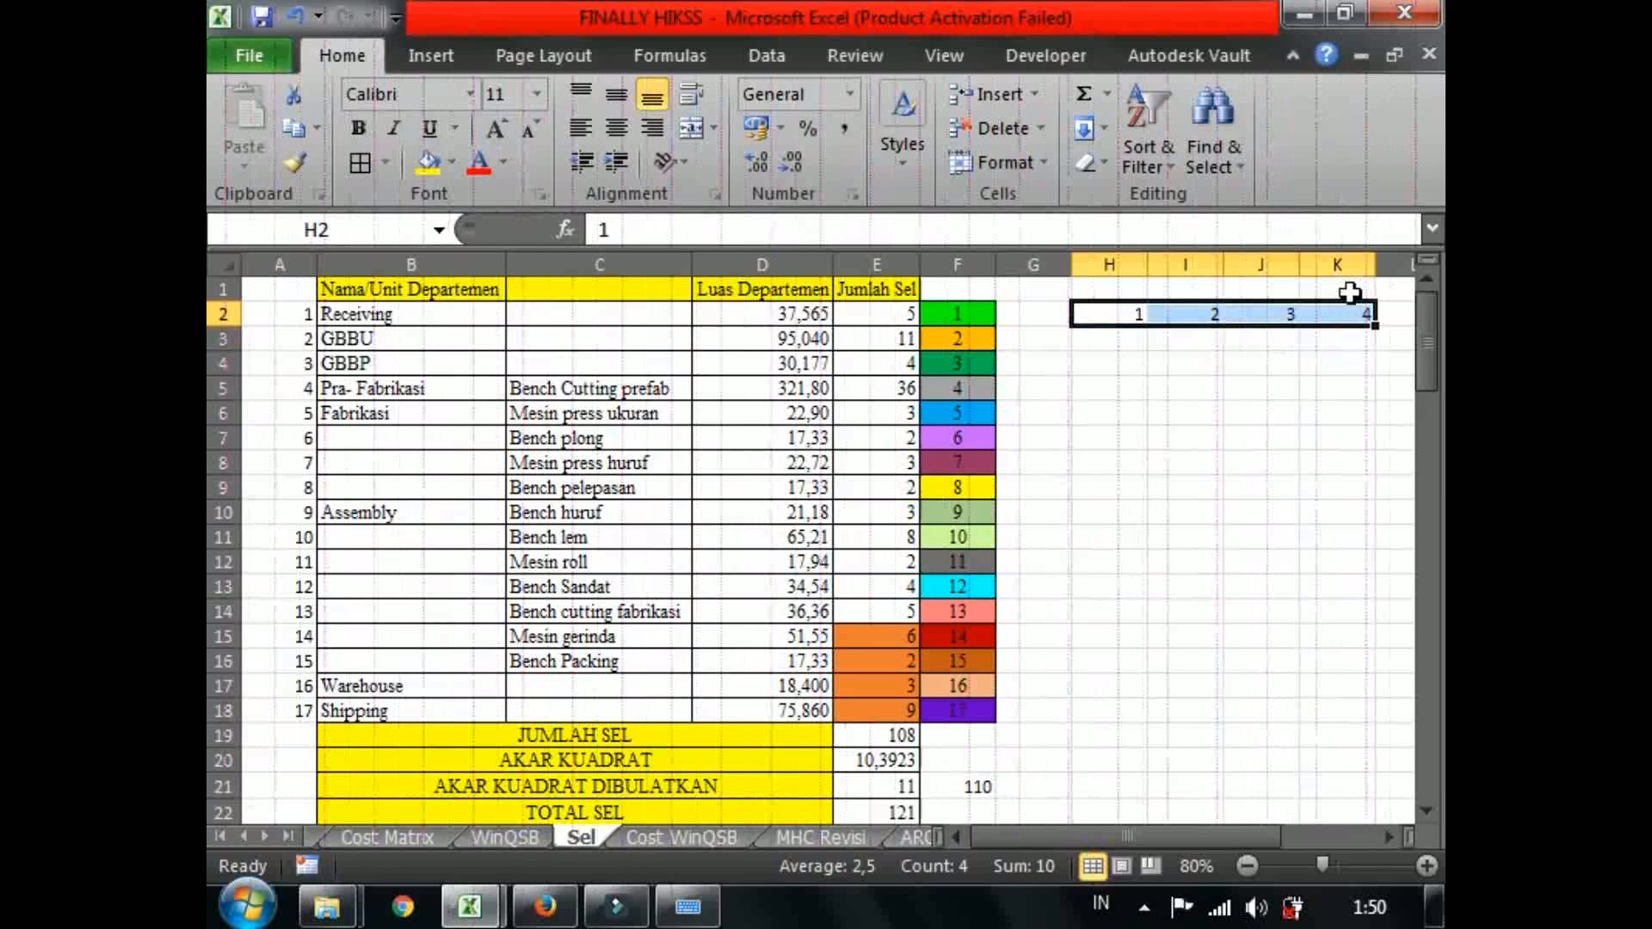
pyautogui.moveTo(1139, 839); pyautogui.dragTo(1169, 834)
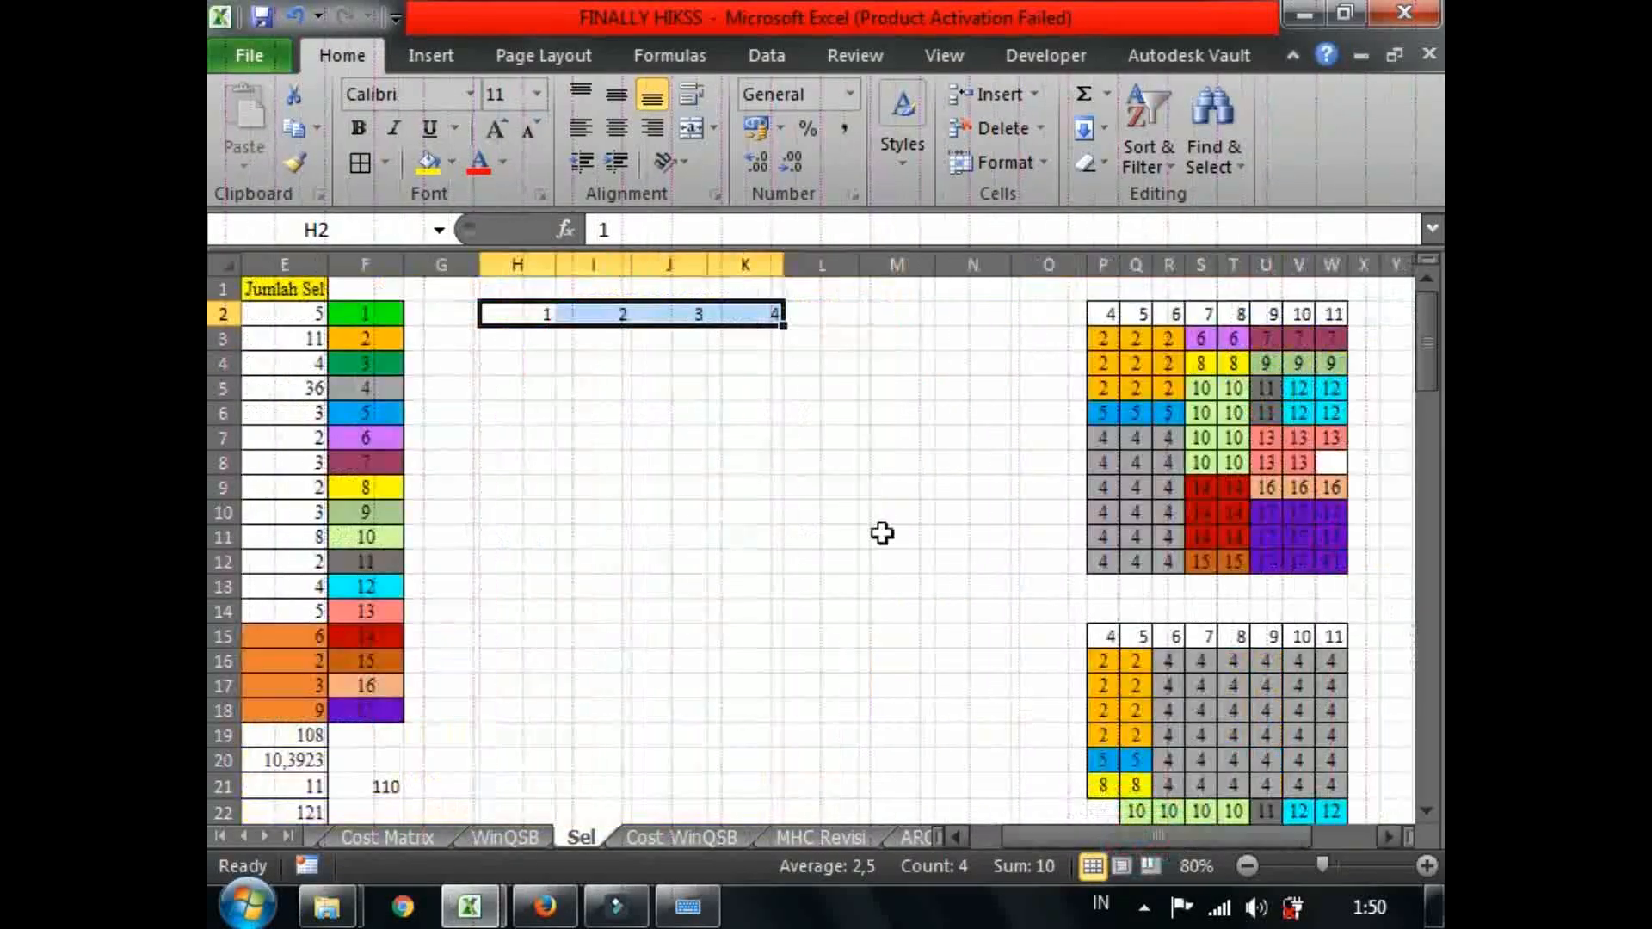
pyautogui.moveTo(784, 337); pyautogui.dragTo(1032, 319)
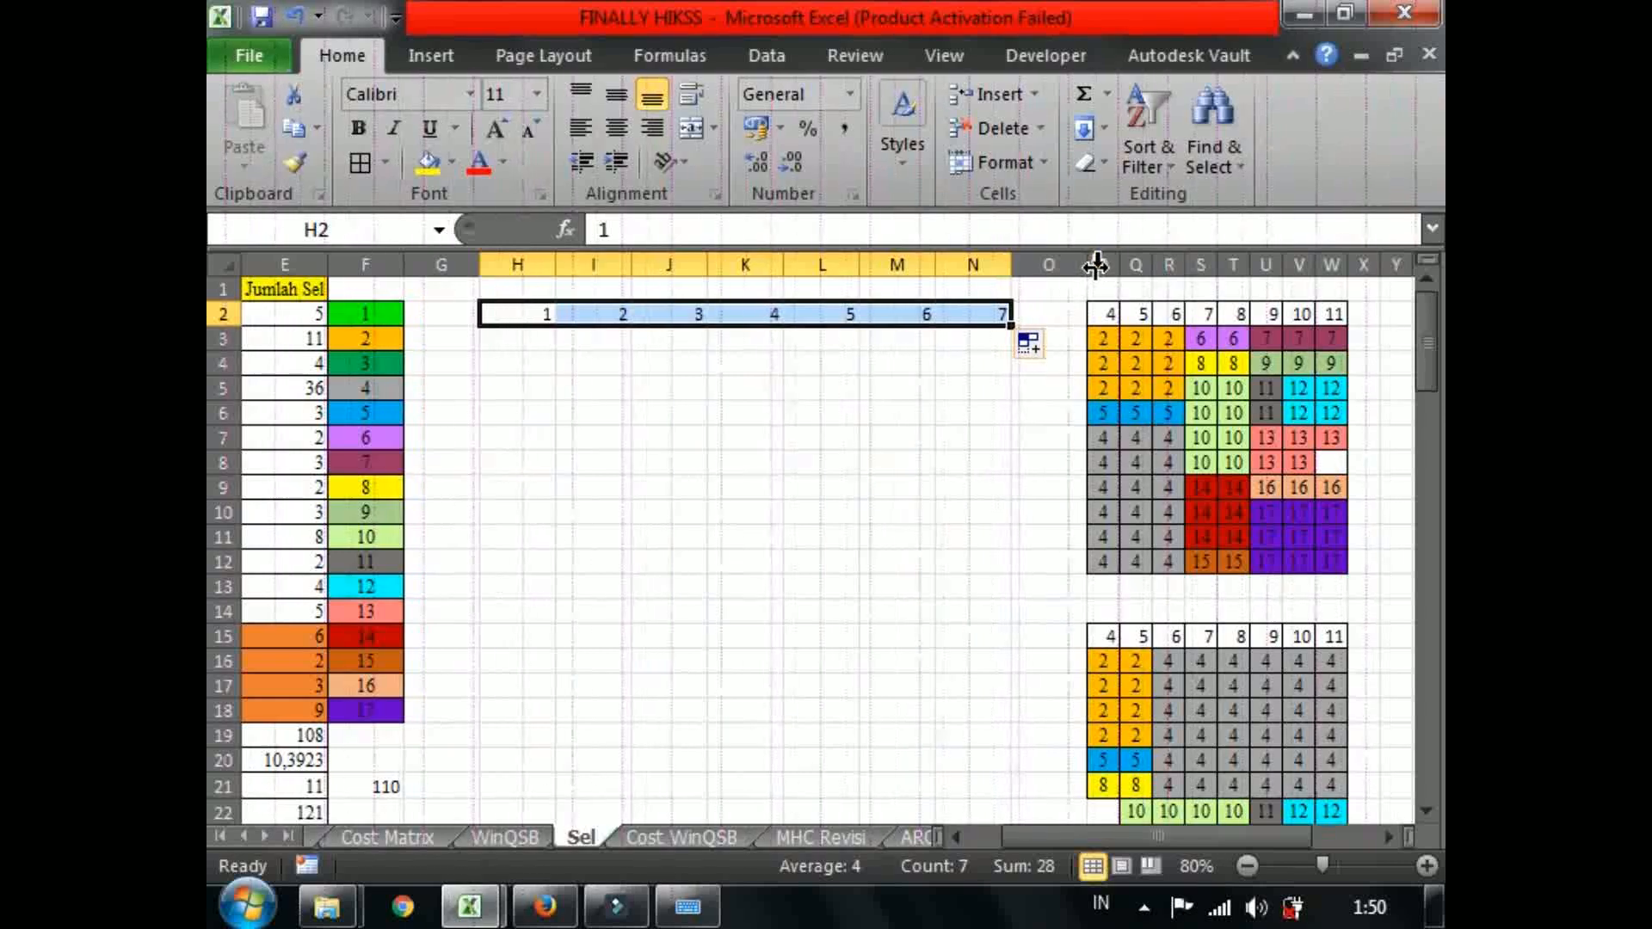
# Copy columns J to N and paste them starting at column O.
pyautogui.click(895, 265)
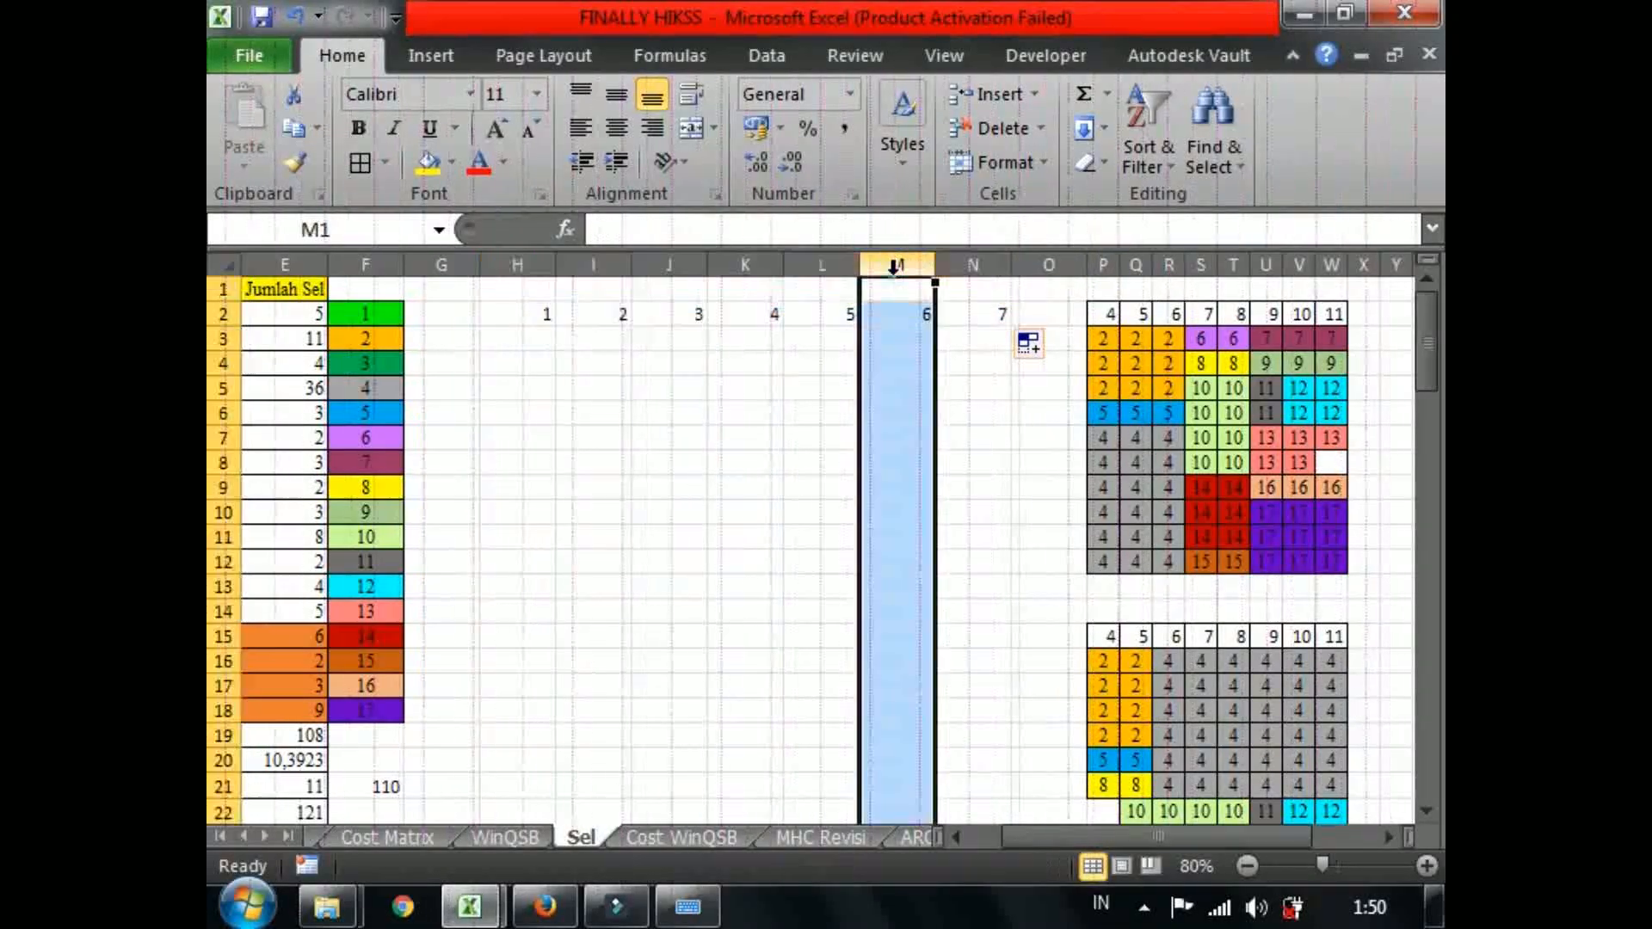
pyautogui.moveTo(995, 266); pyautogui.dragTo(725, 297)
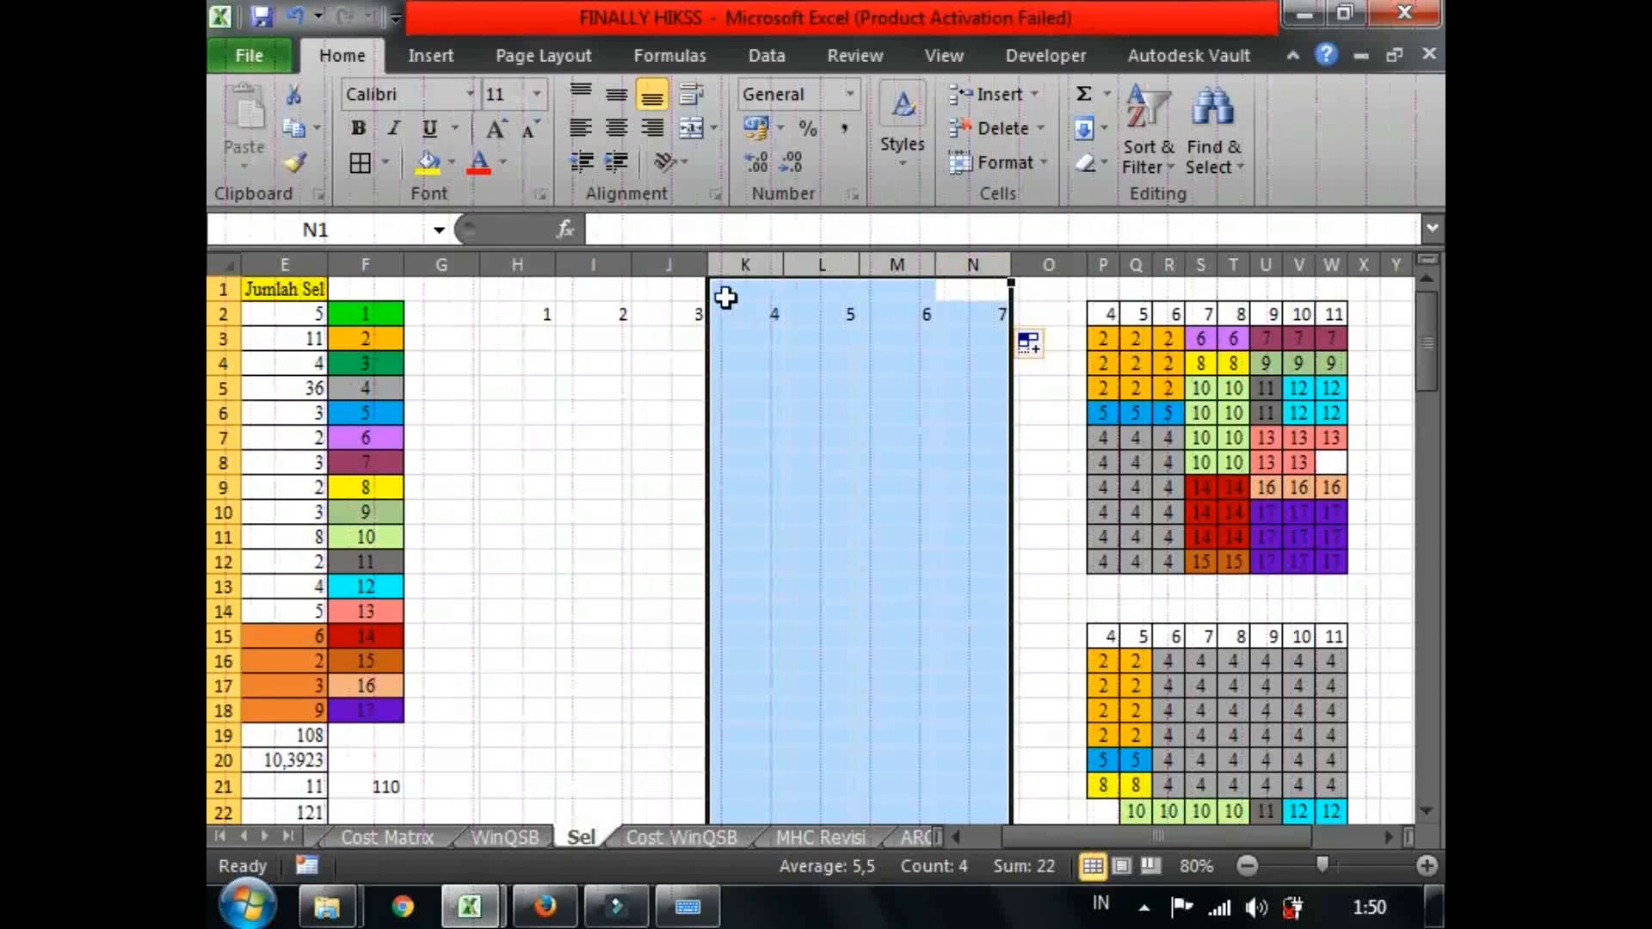
pyautogui.keyDown('shift'); pyautogui.click(656, 264); pyautogui.keyUp('shift')
pyautogui.rightClick(657, 262)
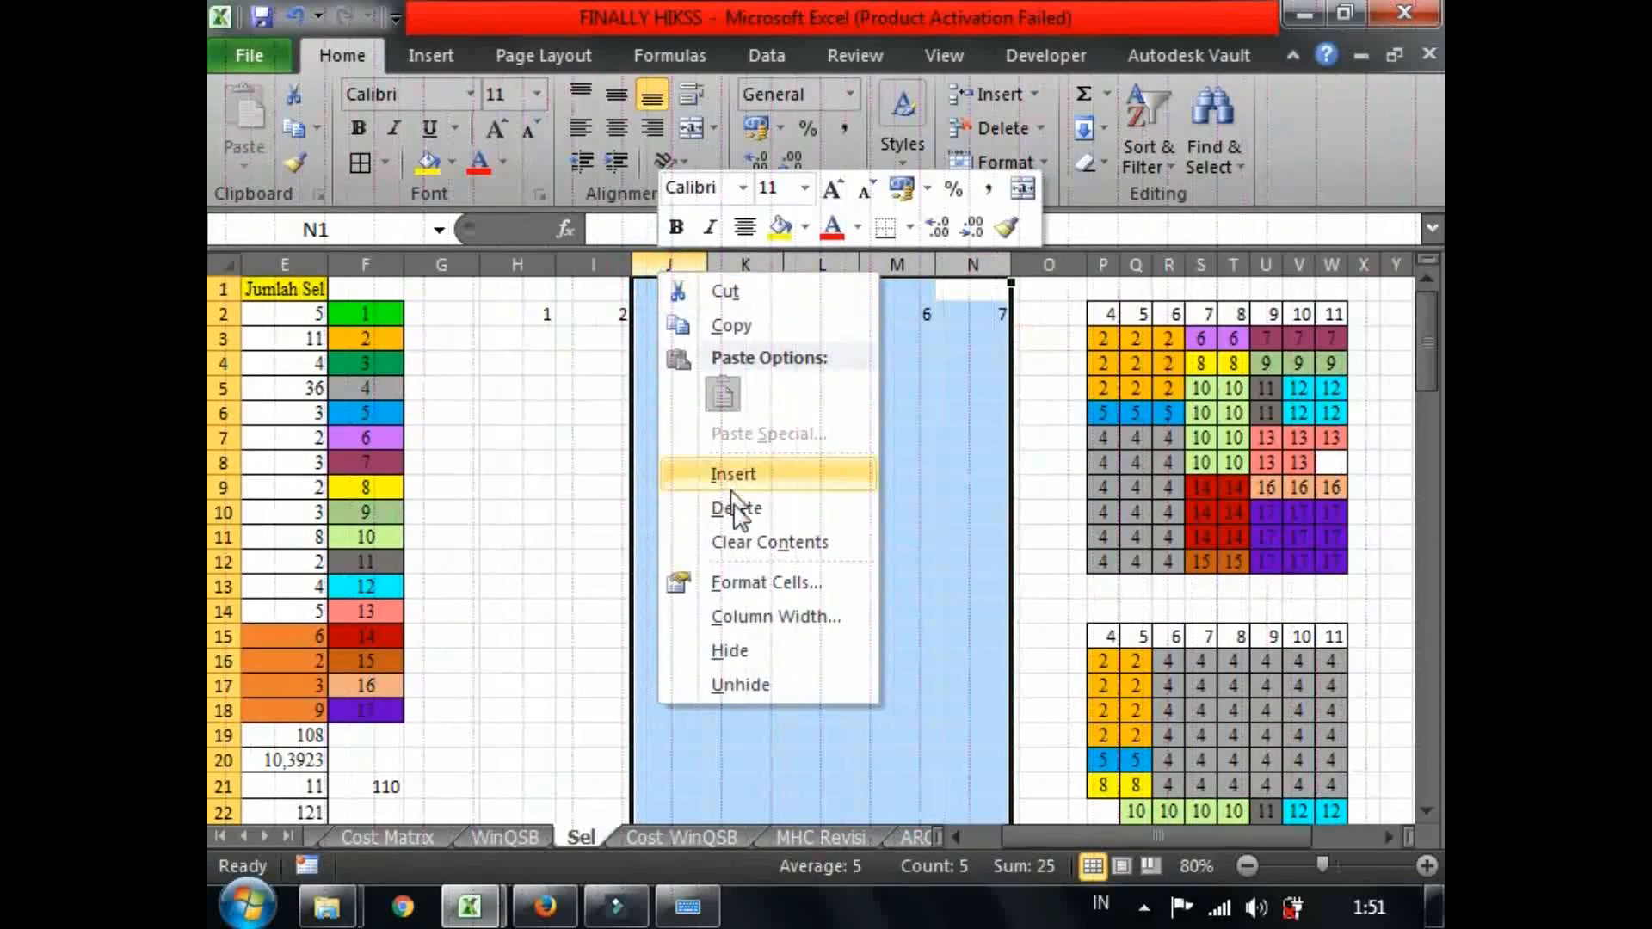
pyautogui.click(733, 326)
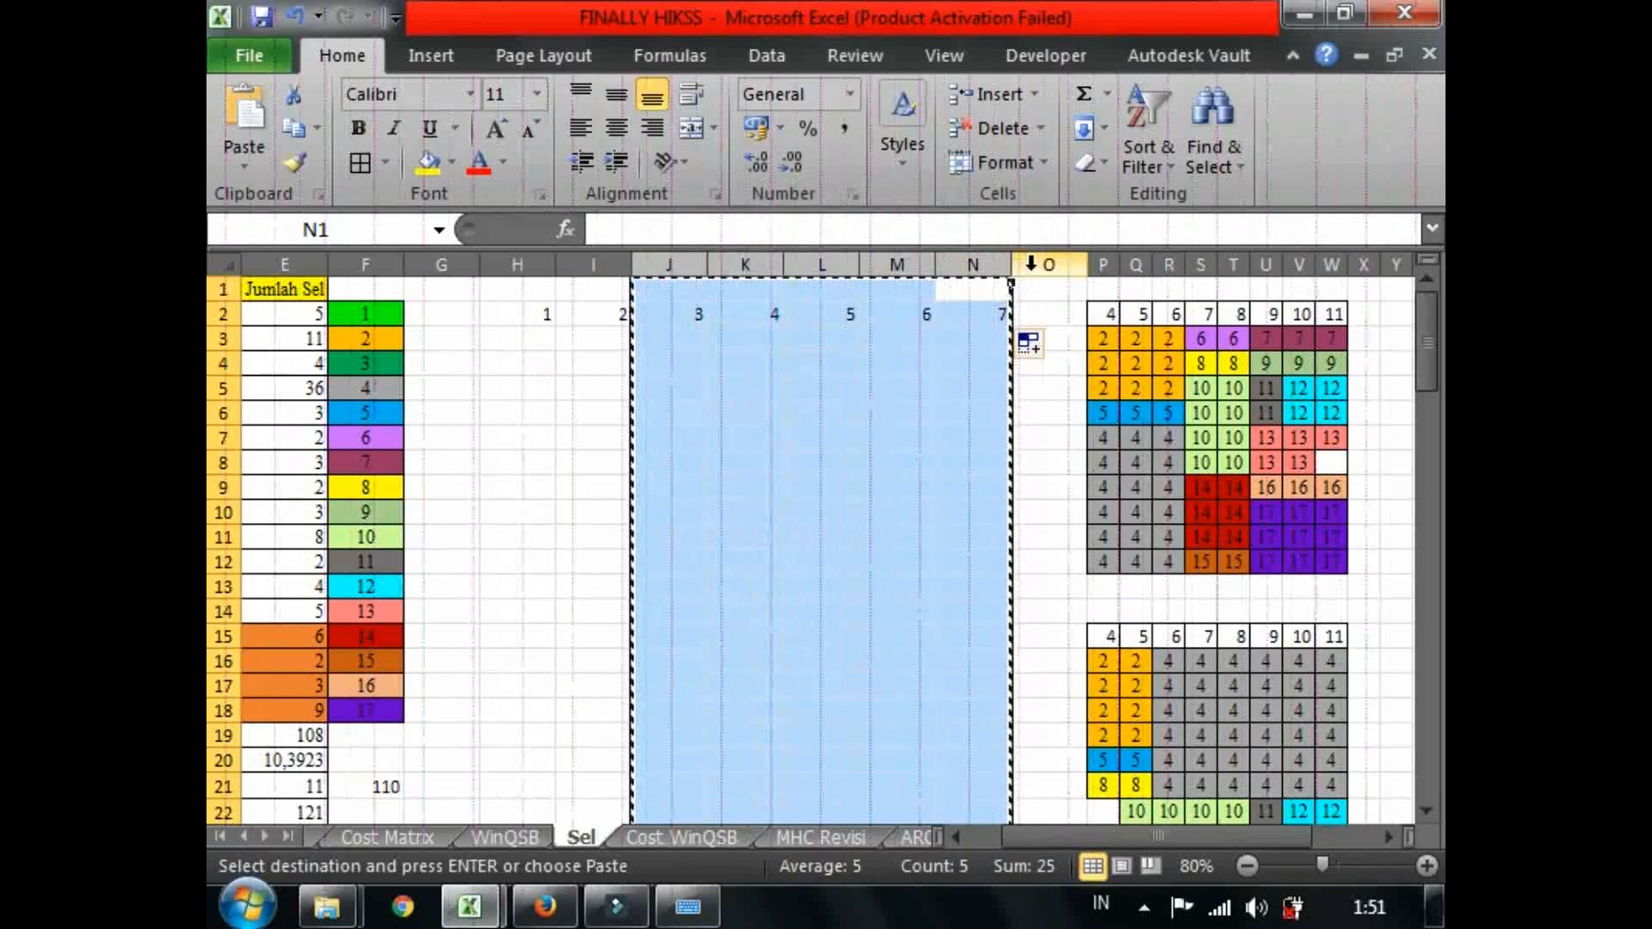
pyautogui.click(1032, 265)
pyautogui.hotkey('ctrl', 'v')
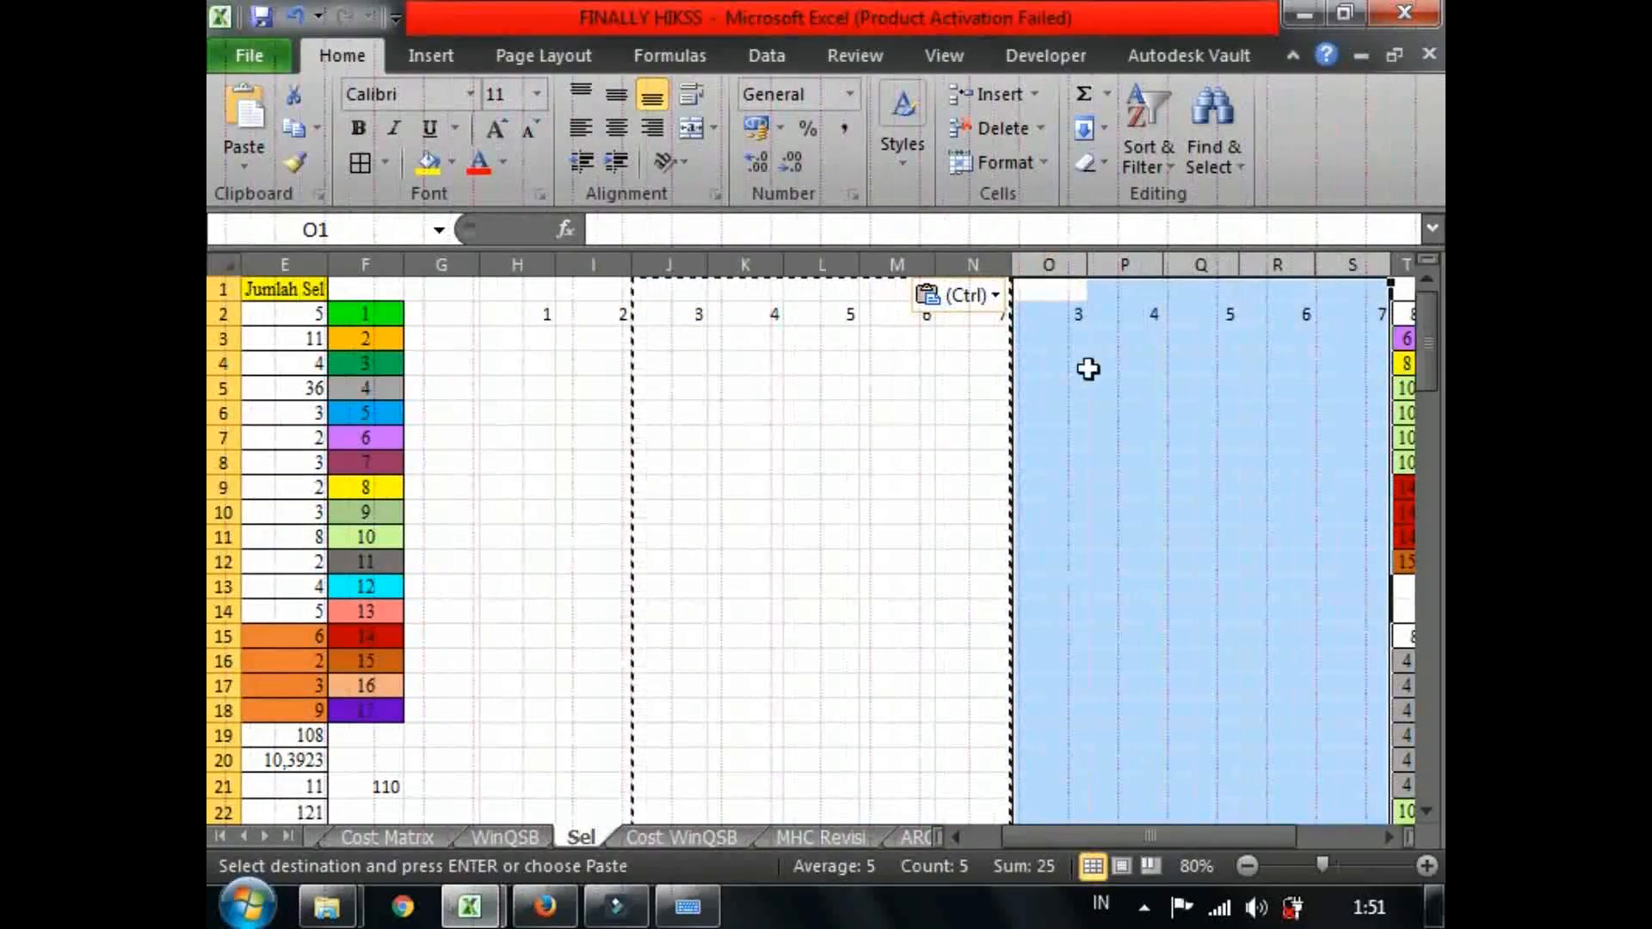
pyautogui.click(1089, 383)
# Enter 8 and 9 in O2 and P2, continue the series to 11 in R2, and clear the leftover number in S2.
pyautogui.click(1058, 312)
pyautogui.write('8')
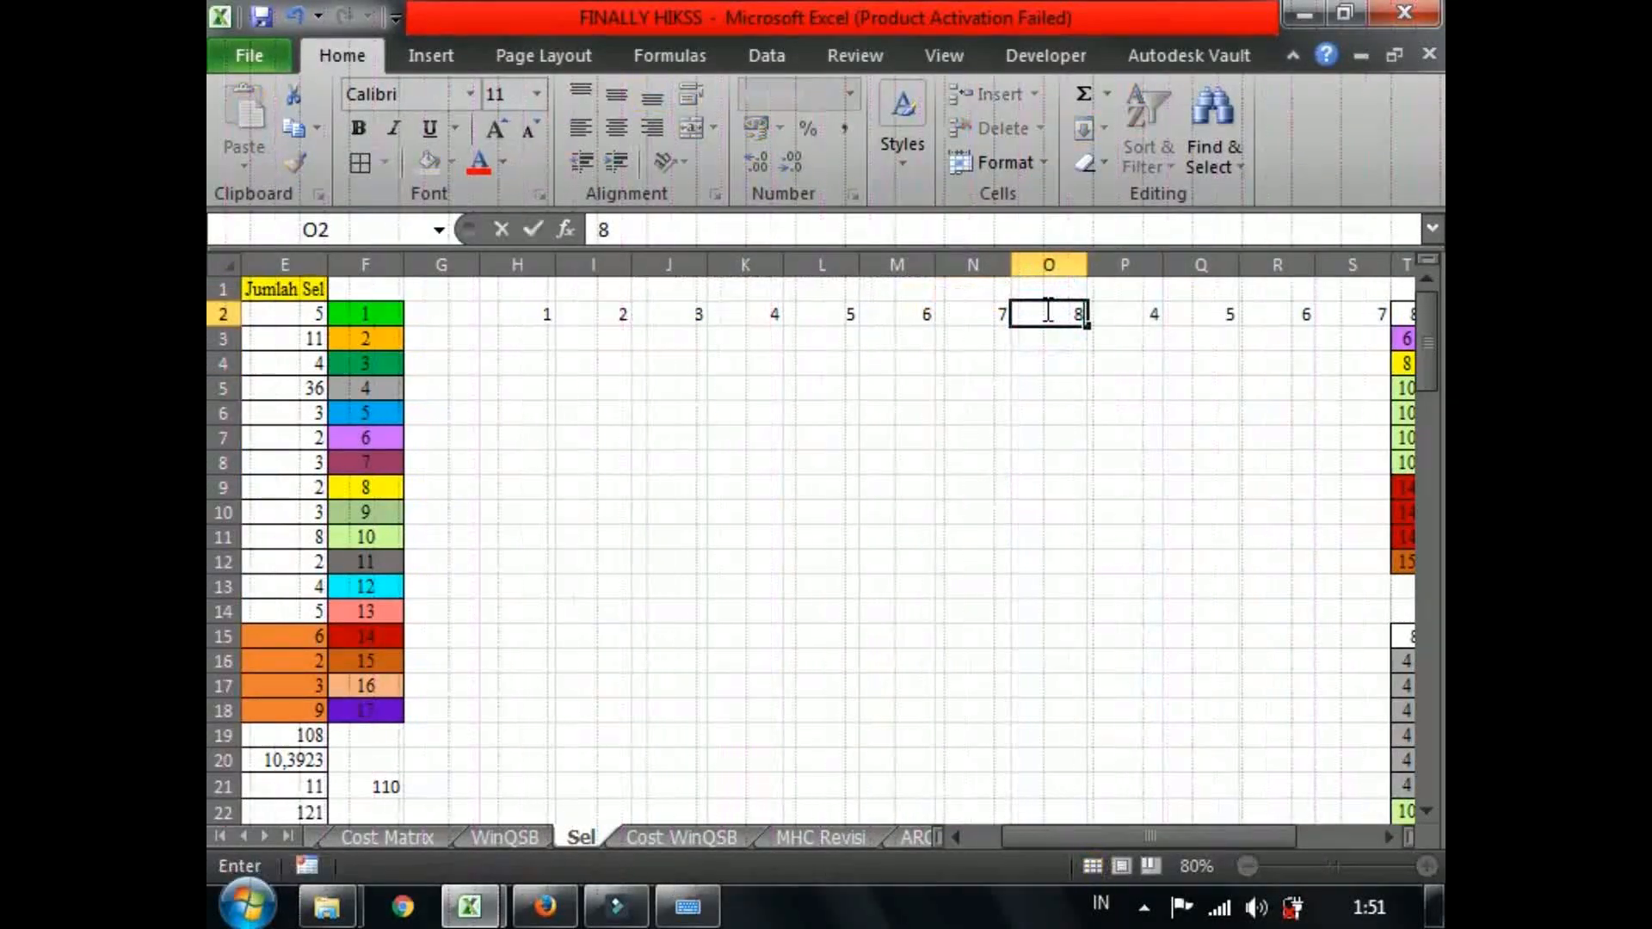
pyautogui.press('Tab')
pyautogui.write('9')
pyautogui.click(1045, 310)
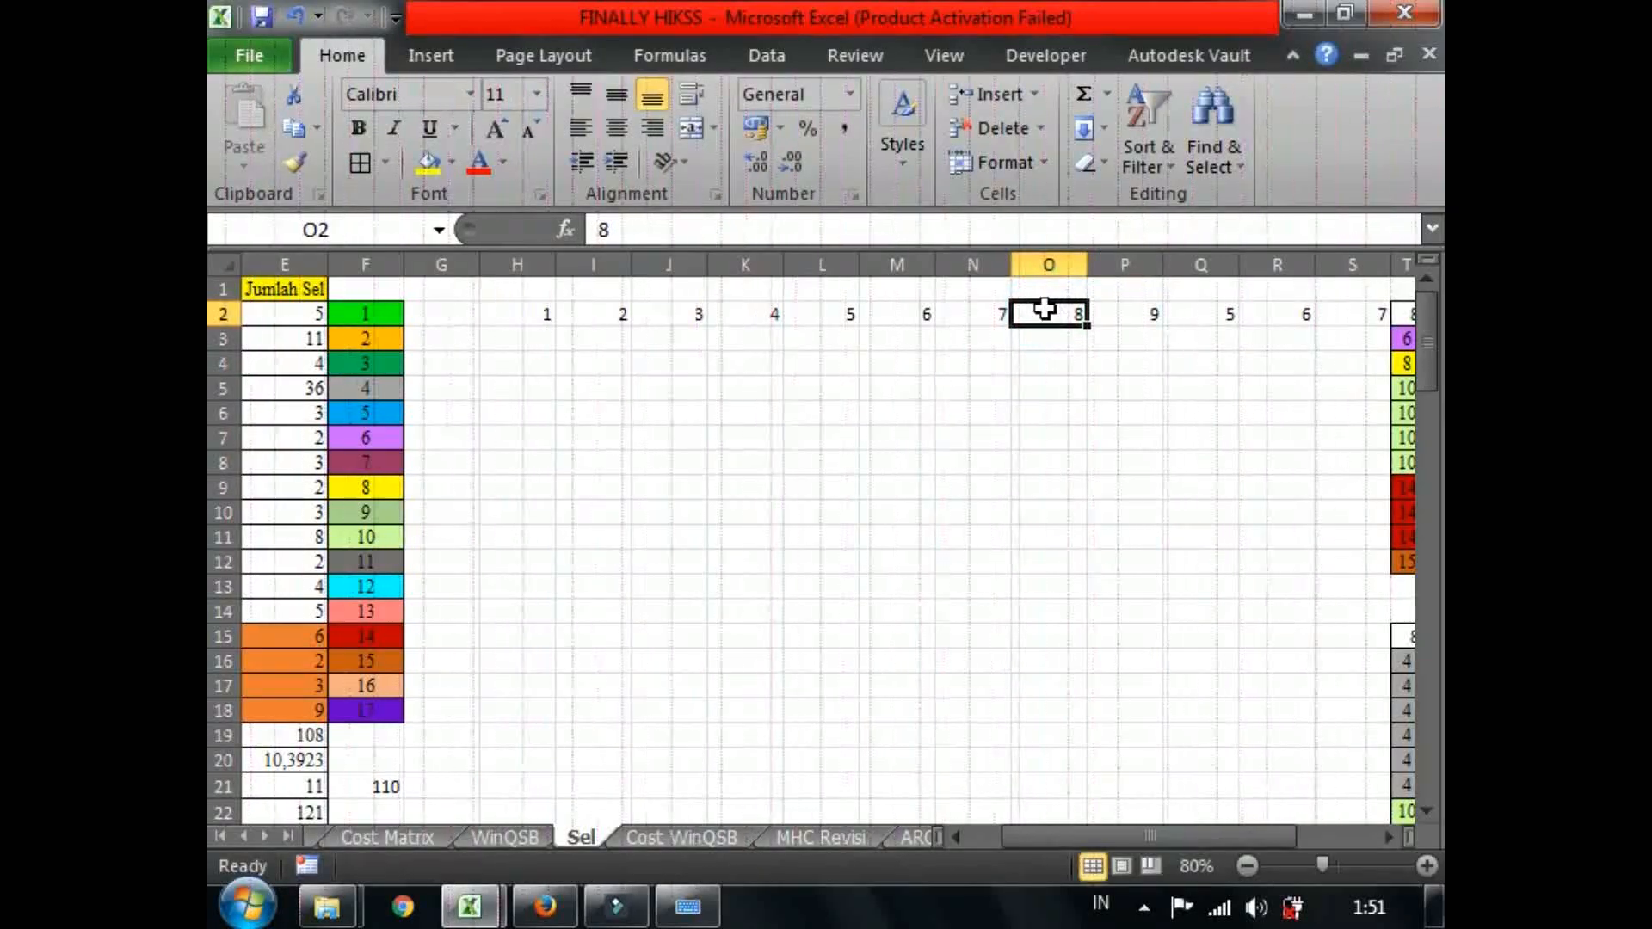
pyautogui.moveTo(972, 320); pyautogui.dragTo(1284, 316)
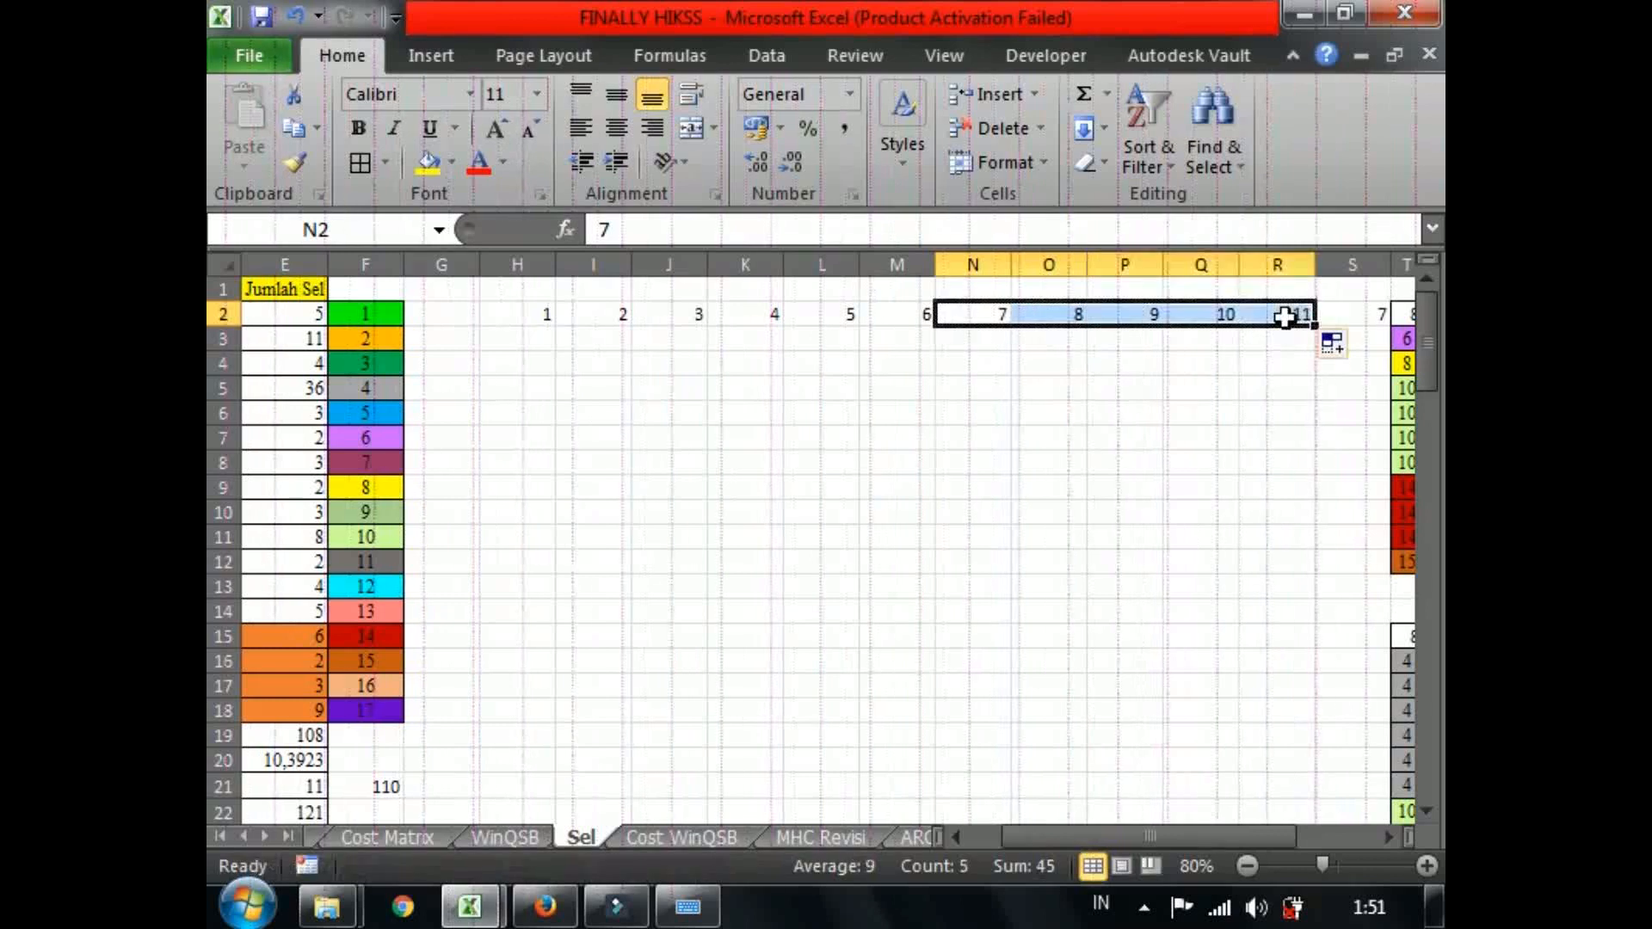
pyautogui.click(1358, 313)
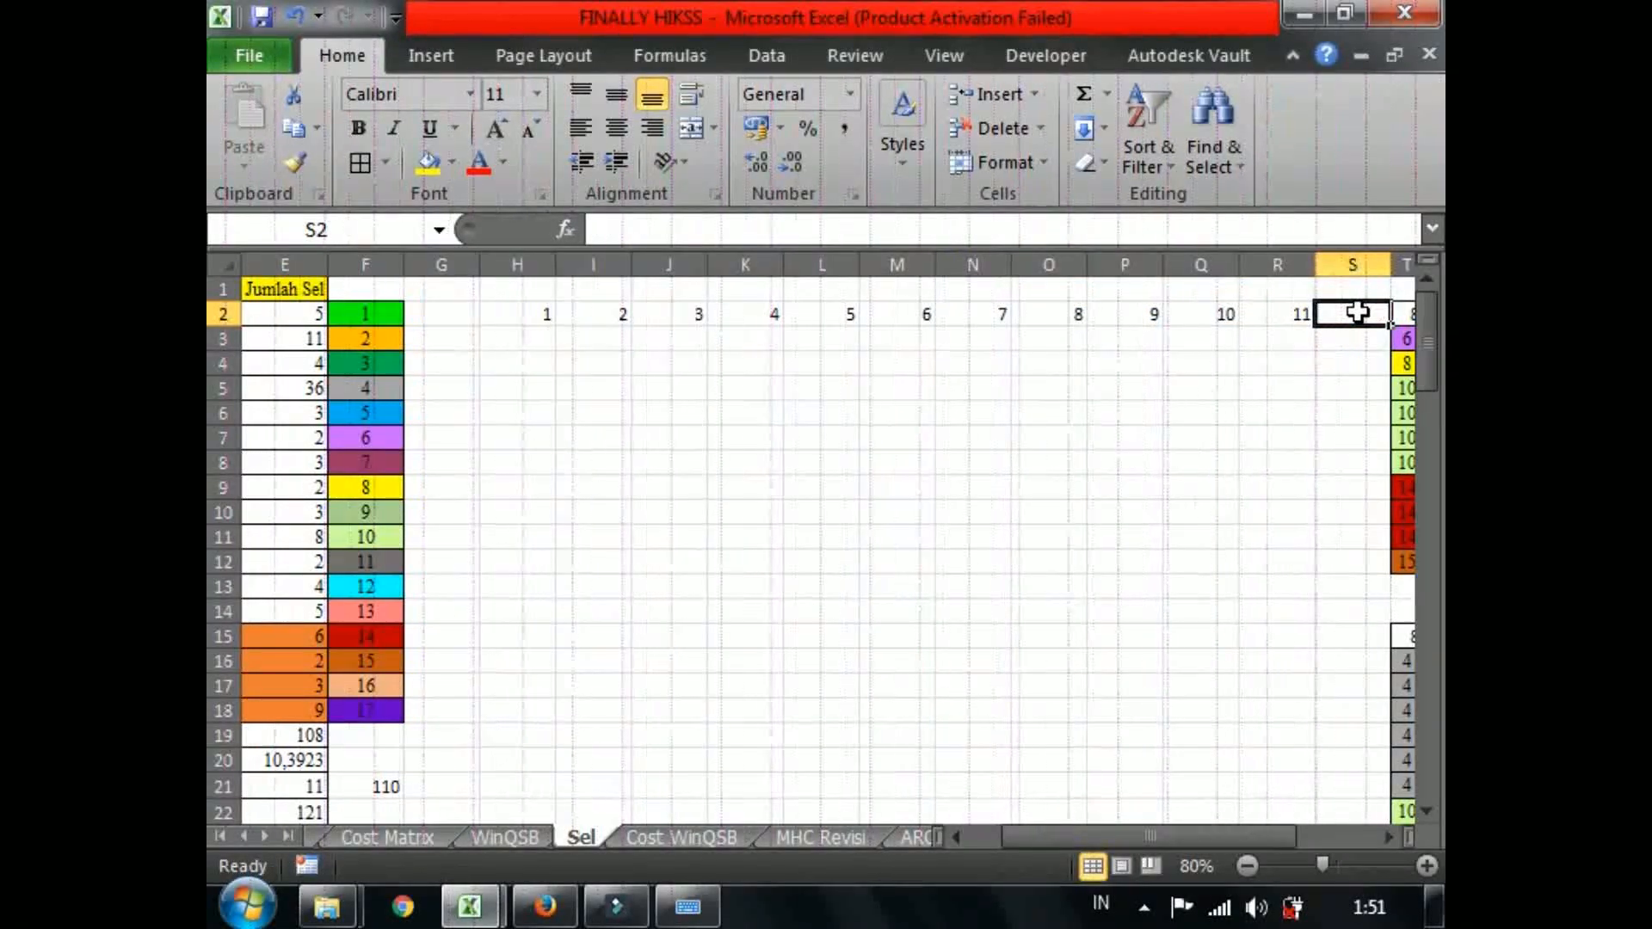
# Number the grid rows in column G from 1 in G3 down to 11 in G13.
pyautogui.click(426, 339)
pyautogui.write('1')
pyautogui.press('Return')
pyautogui.write('2')
pyautogui.press('Return')
pyautogui.moveTo(427, 339); pyautogui.dragTo(473, 596)
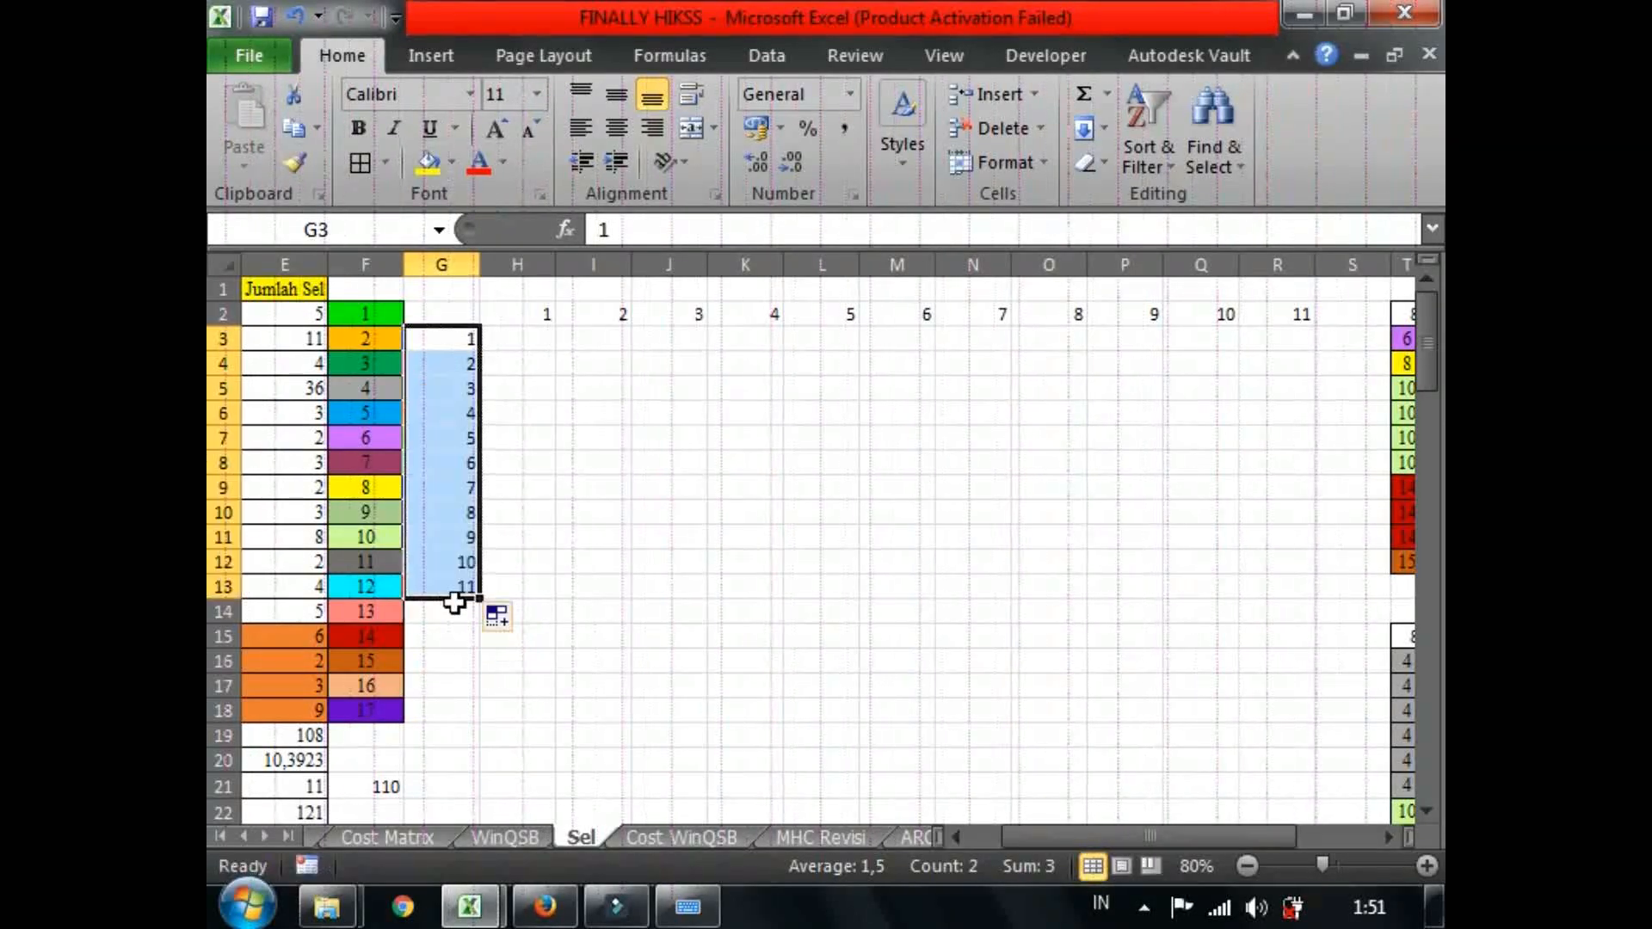
# Narrow columns H to R so they fit the header numbers 1 to 11.
pyautogui.moveTo(515, 268); pyautogui.dragTo(1254, 266)
pyautogui.click(674, 561)
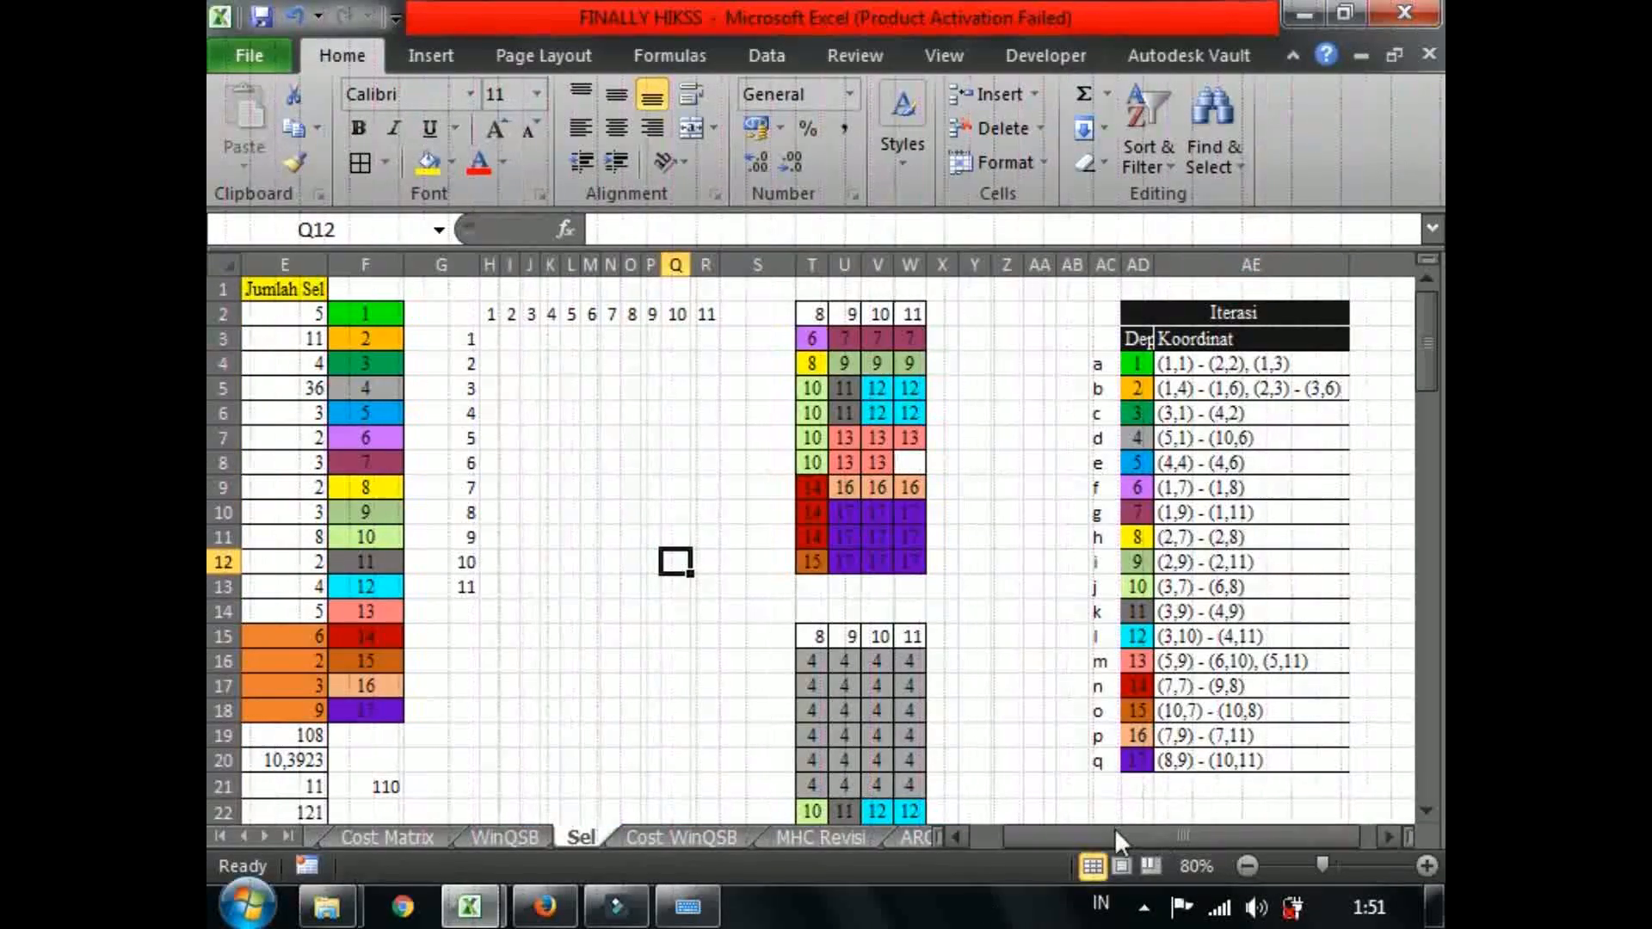
pyautogui.click(1064, 835)
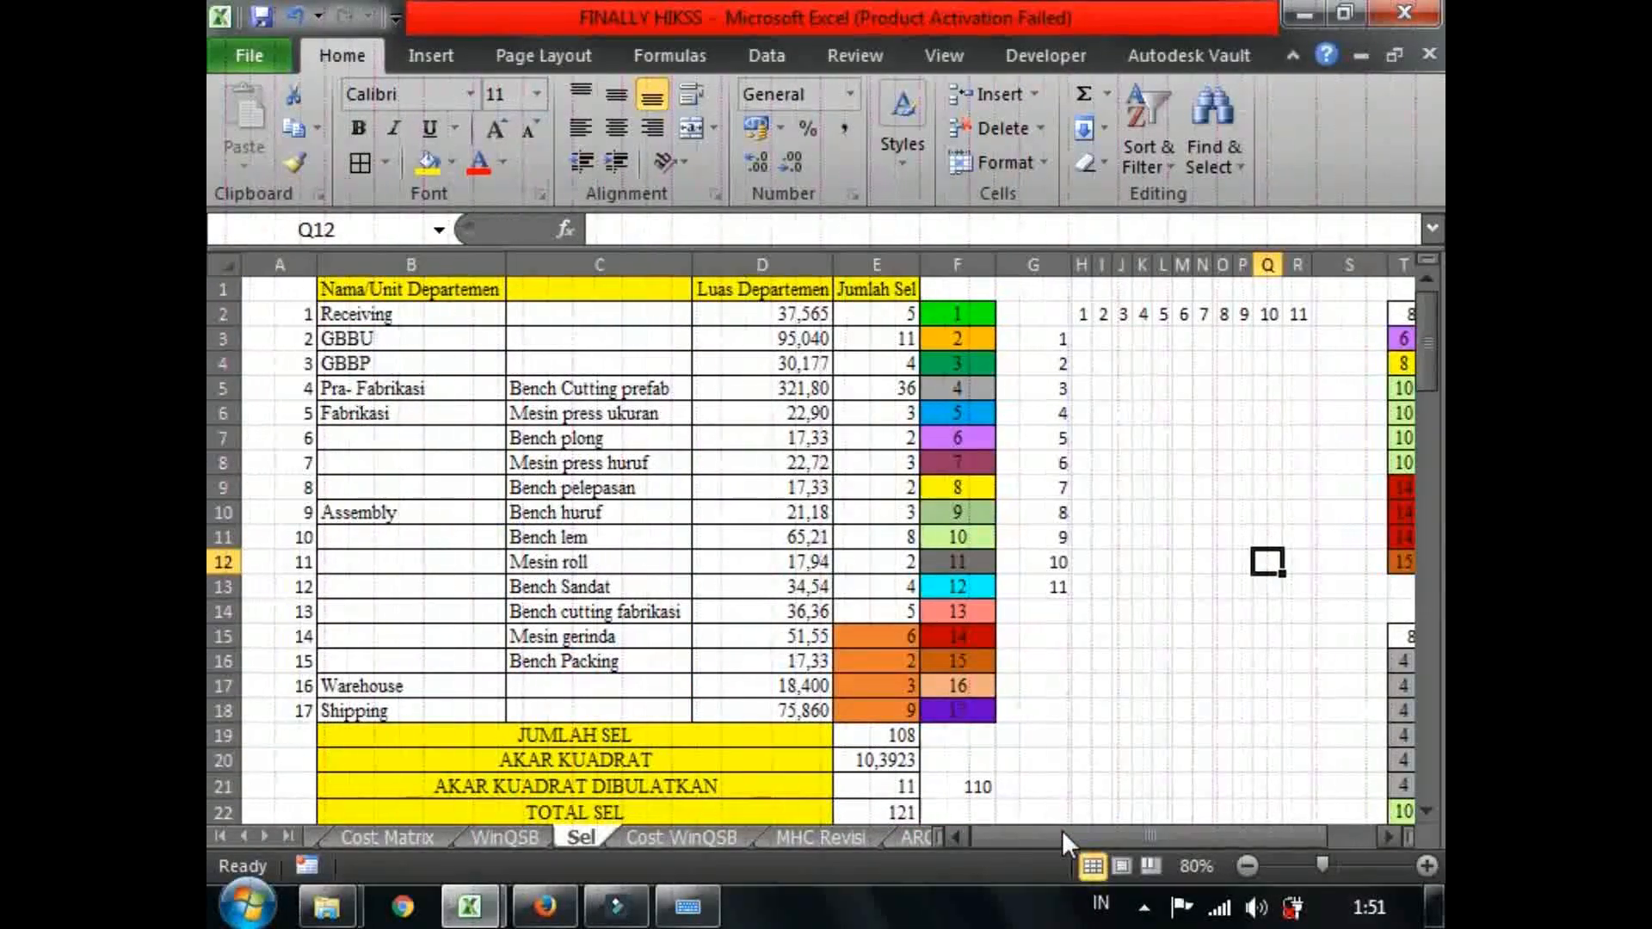
# Examine the rounded square root and DUMMY cells against the row and column numbering of the empty 11 by 11 grid.
pyautogui.click(891, 785)
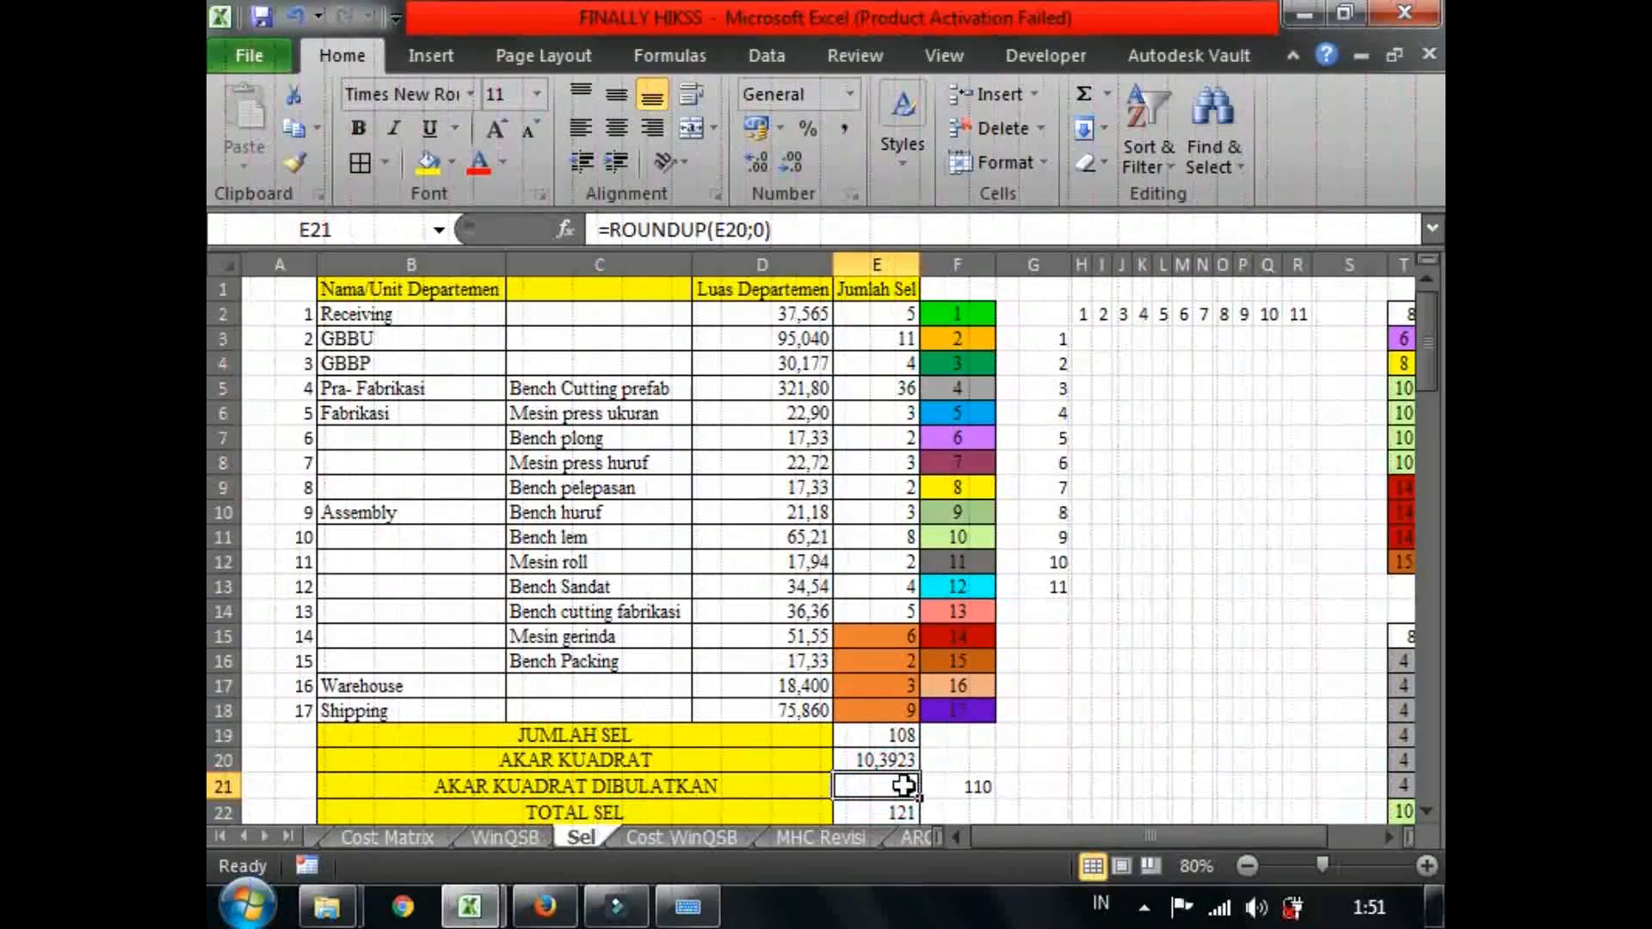
pyautogui.click(1007, 760)
pyautogui.moveTo(1420, 365); pyautogui.dragTo(1420, 364)
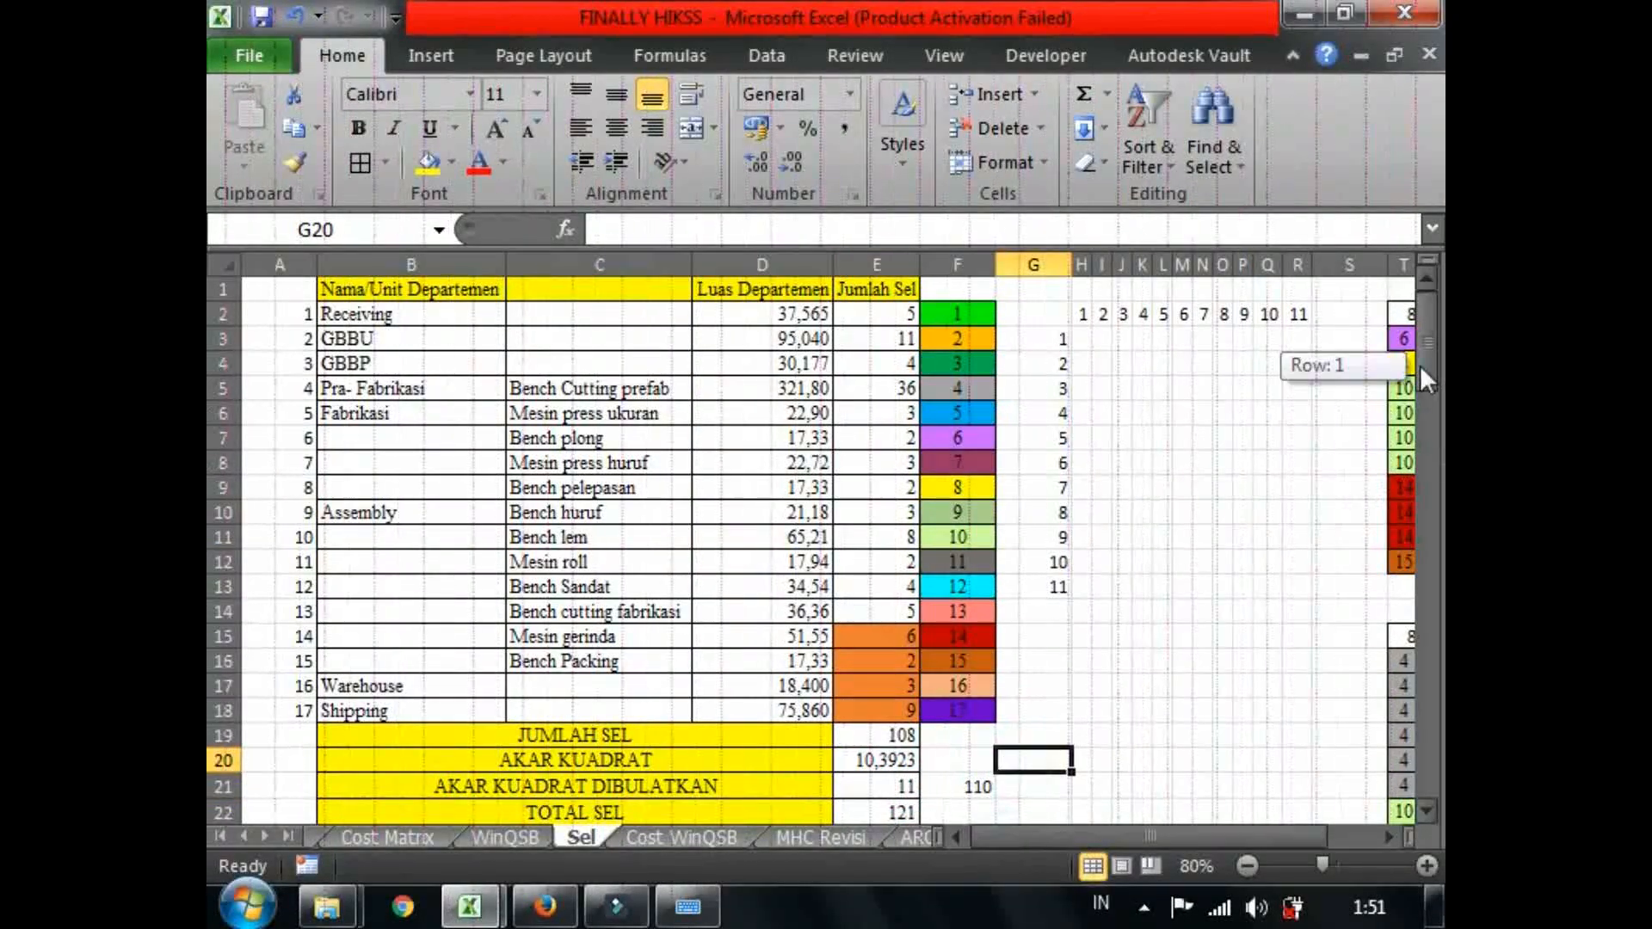
pyautogui.scroll(-1, 1420, 382)
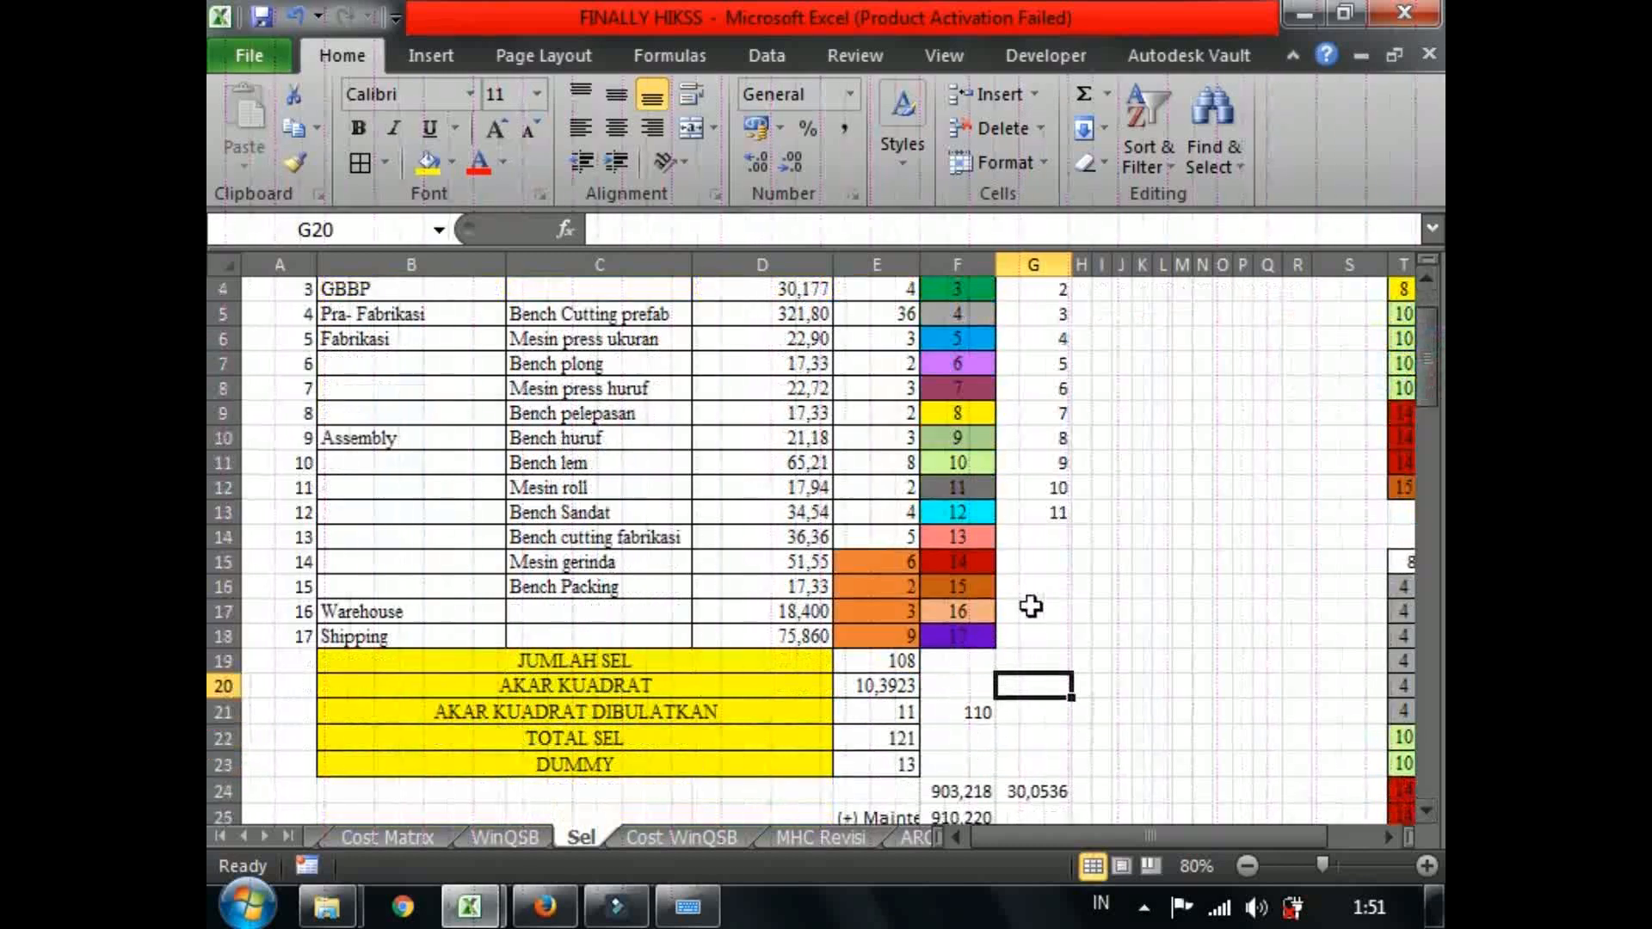
pyautogui.click(873, 764)
pyautogui.click(1181, 439)
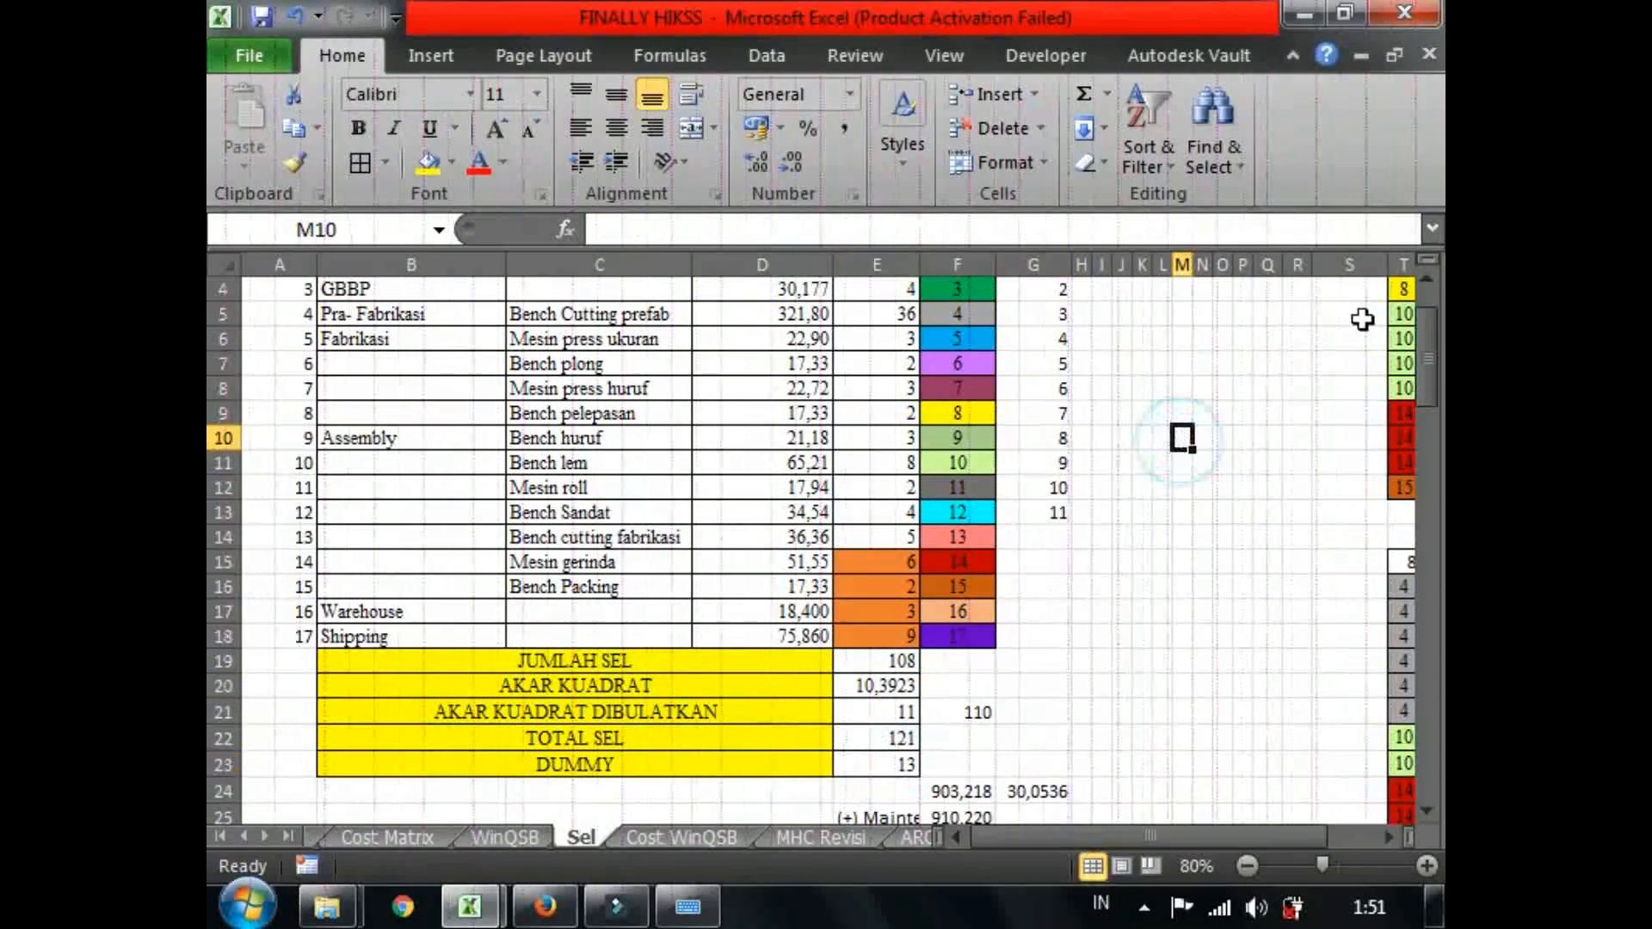
pyautogui.click(1432, 277)
pyautogui.click(1432, 277)
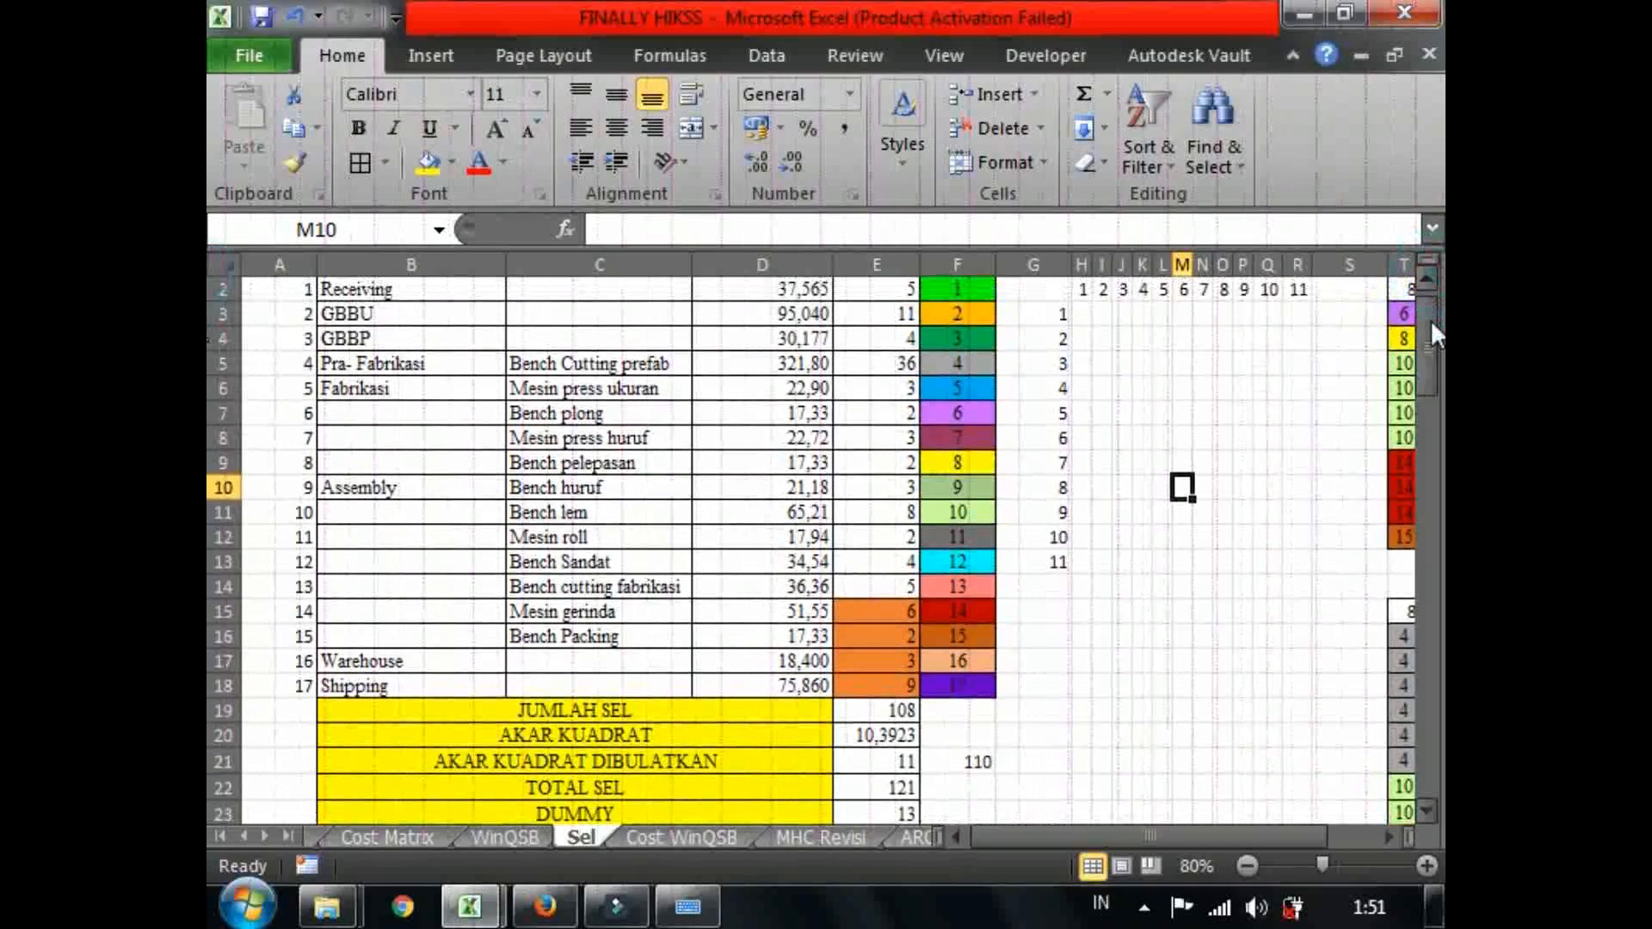
pyautogui.click(904, 810)
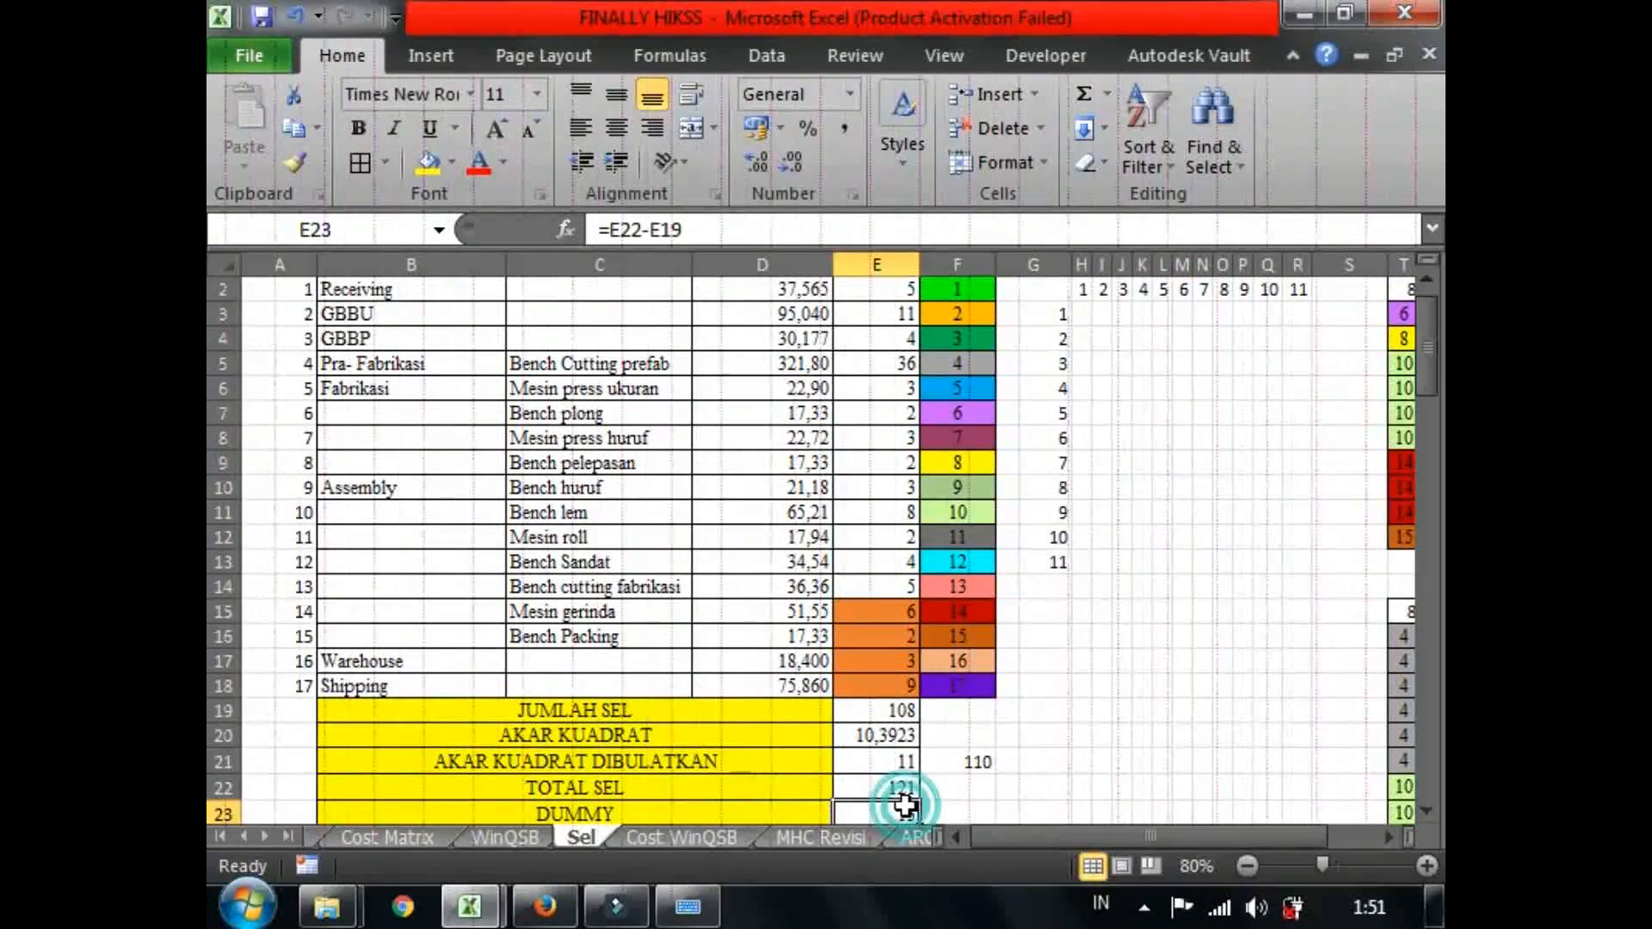
pyautogui.click(1061, 359)
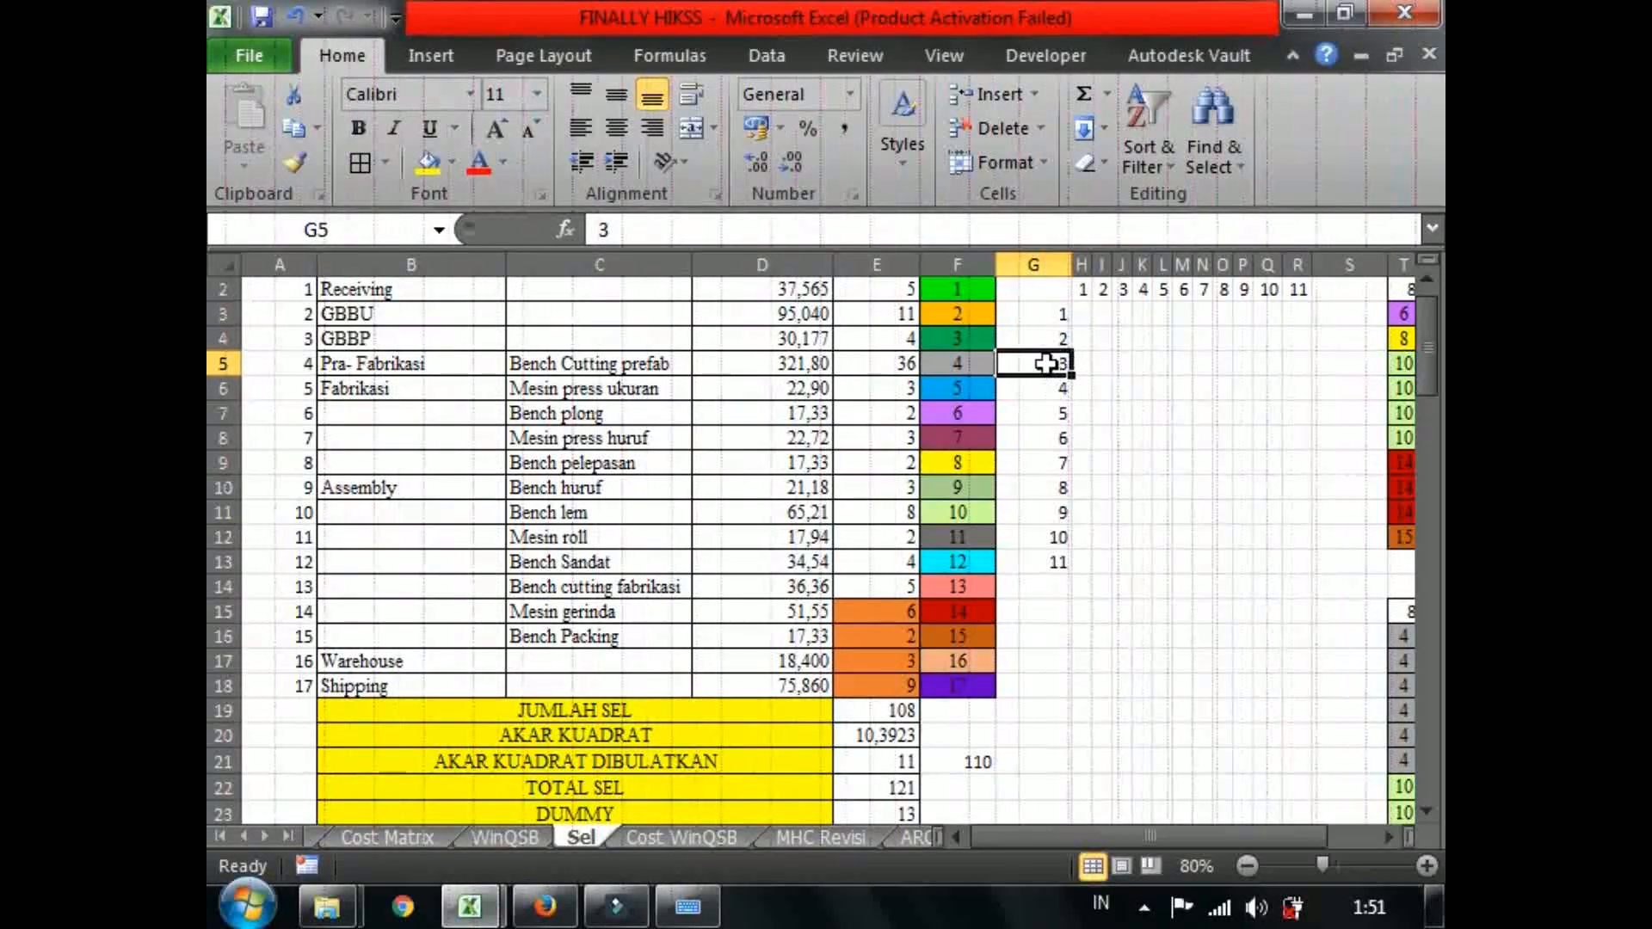
pyautogui.click(1179, 413)
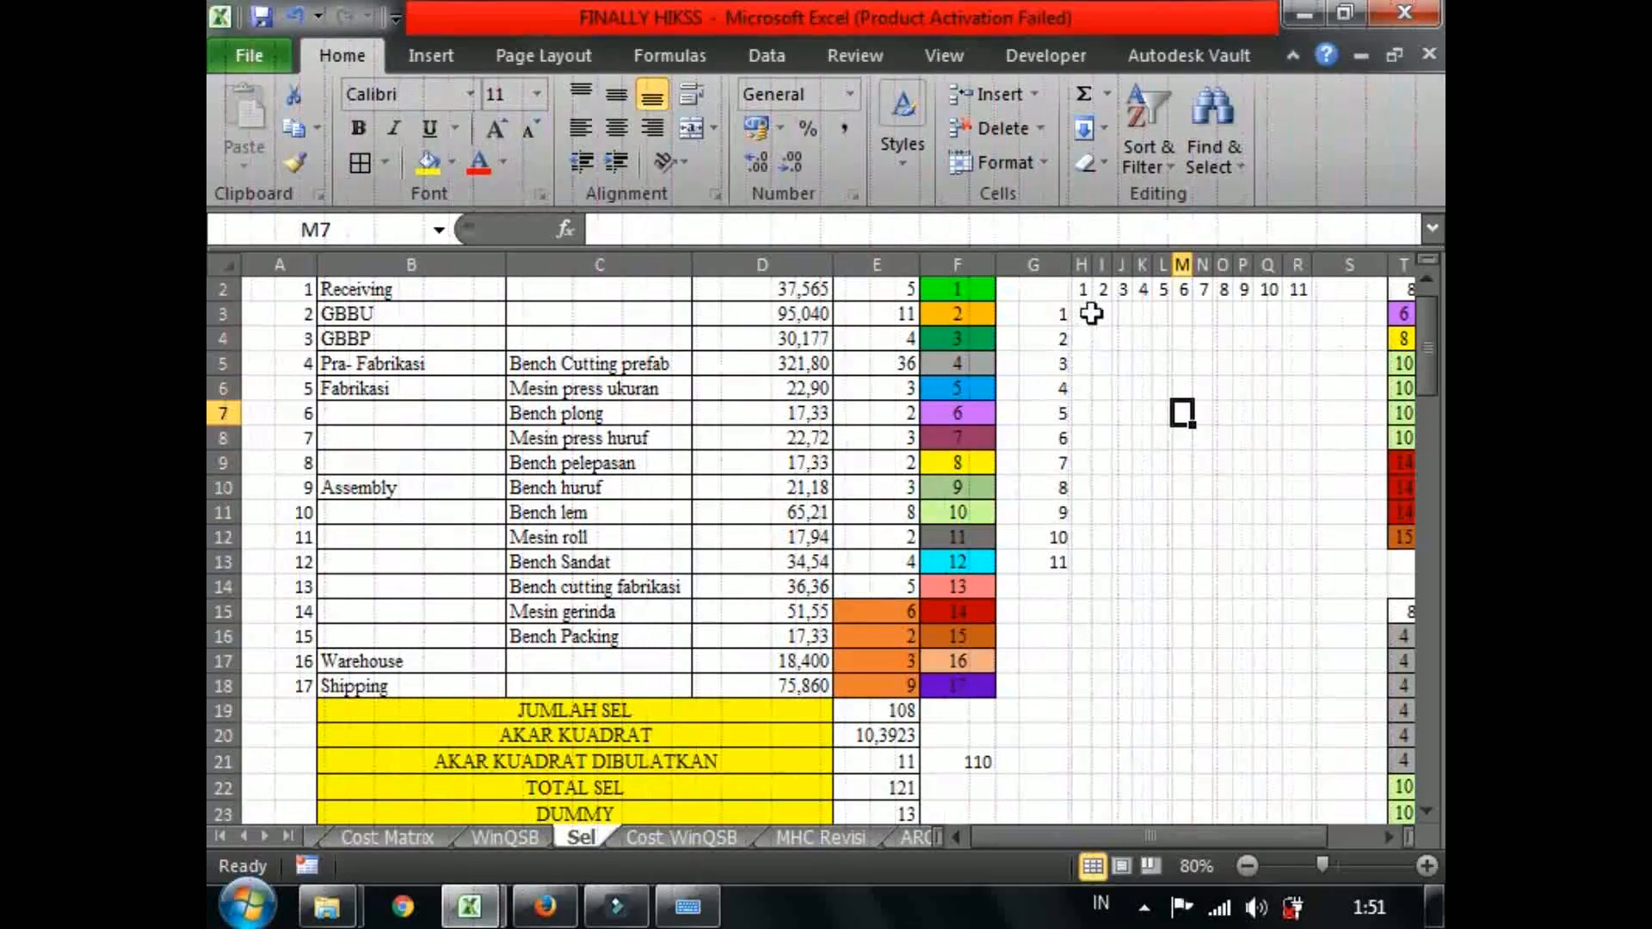
pyautogui.click(1061, 312)
pyautogui.click(1175, 413)
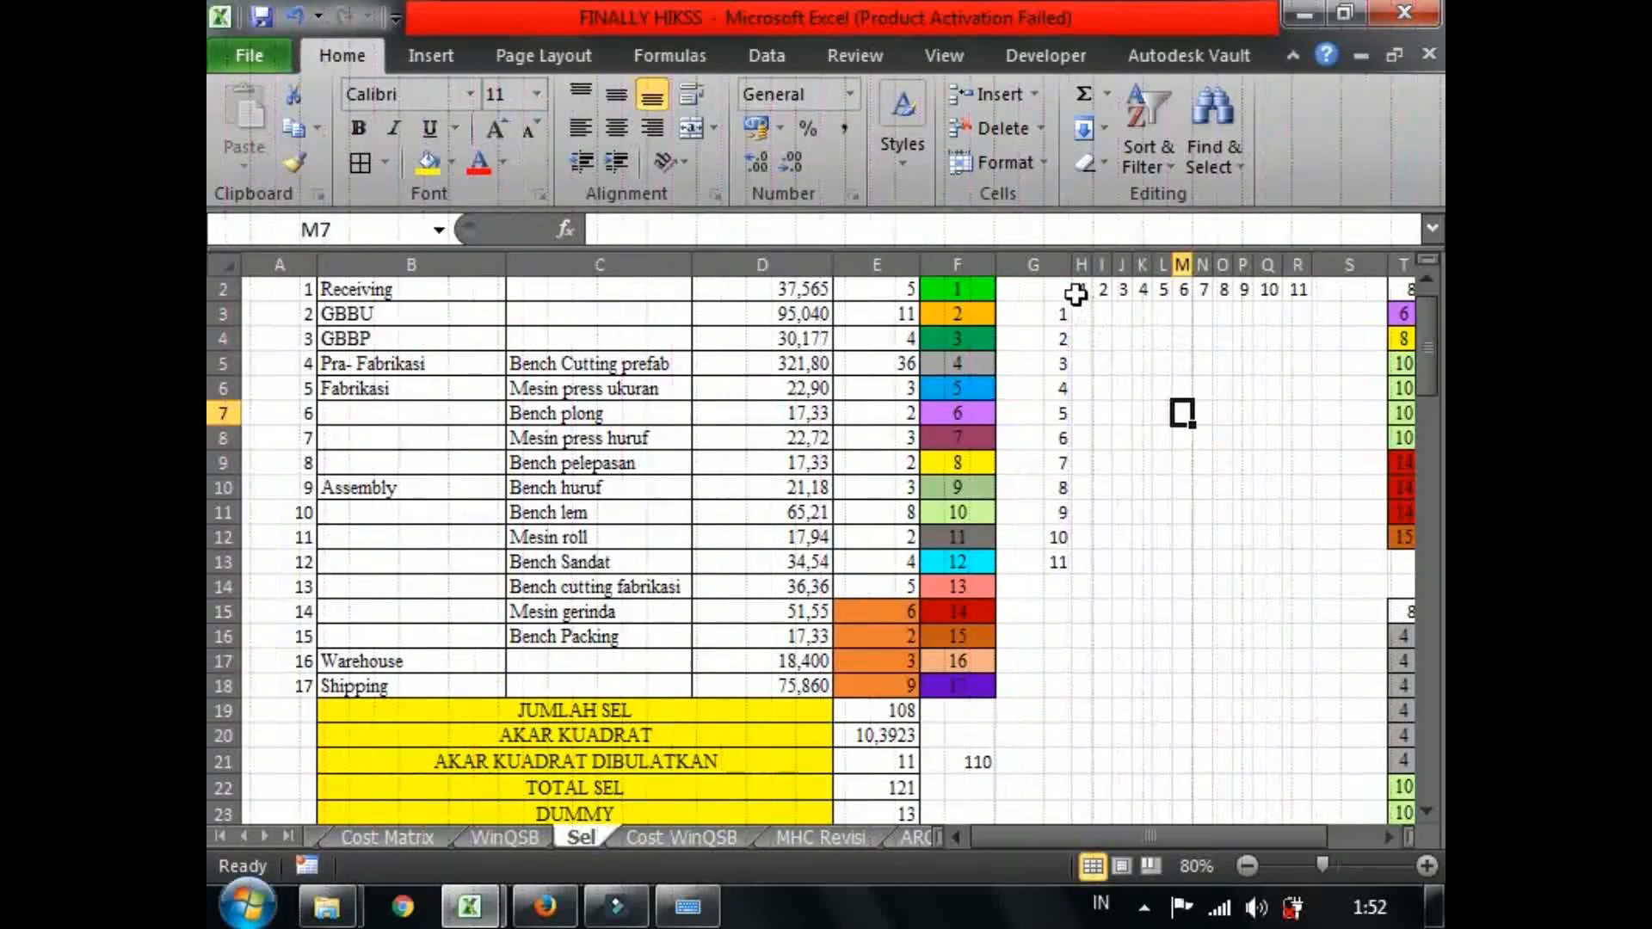
# Review the AKAR KUADRAT, rounded square root and DUMMY cells and their formulas, and narrow column G slightly.
pyautogui.click(891, 810)
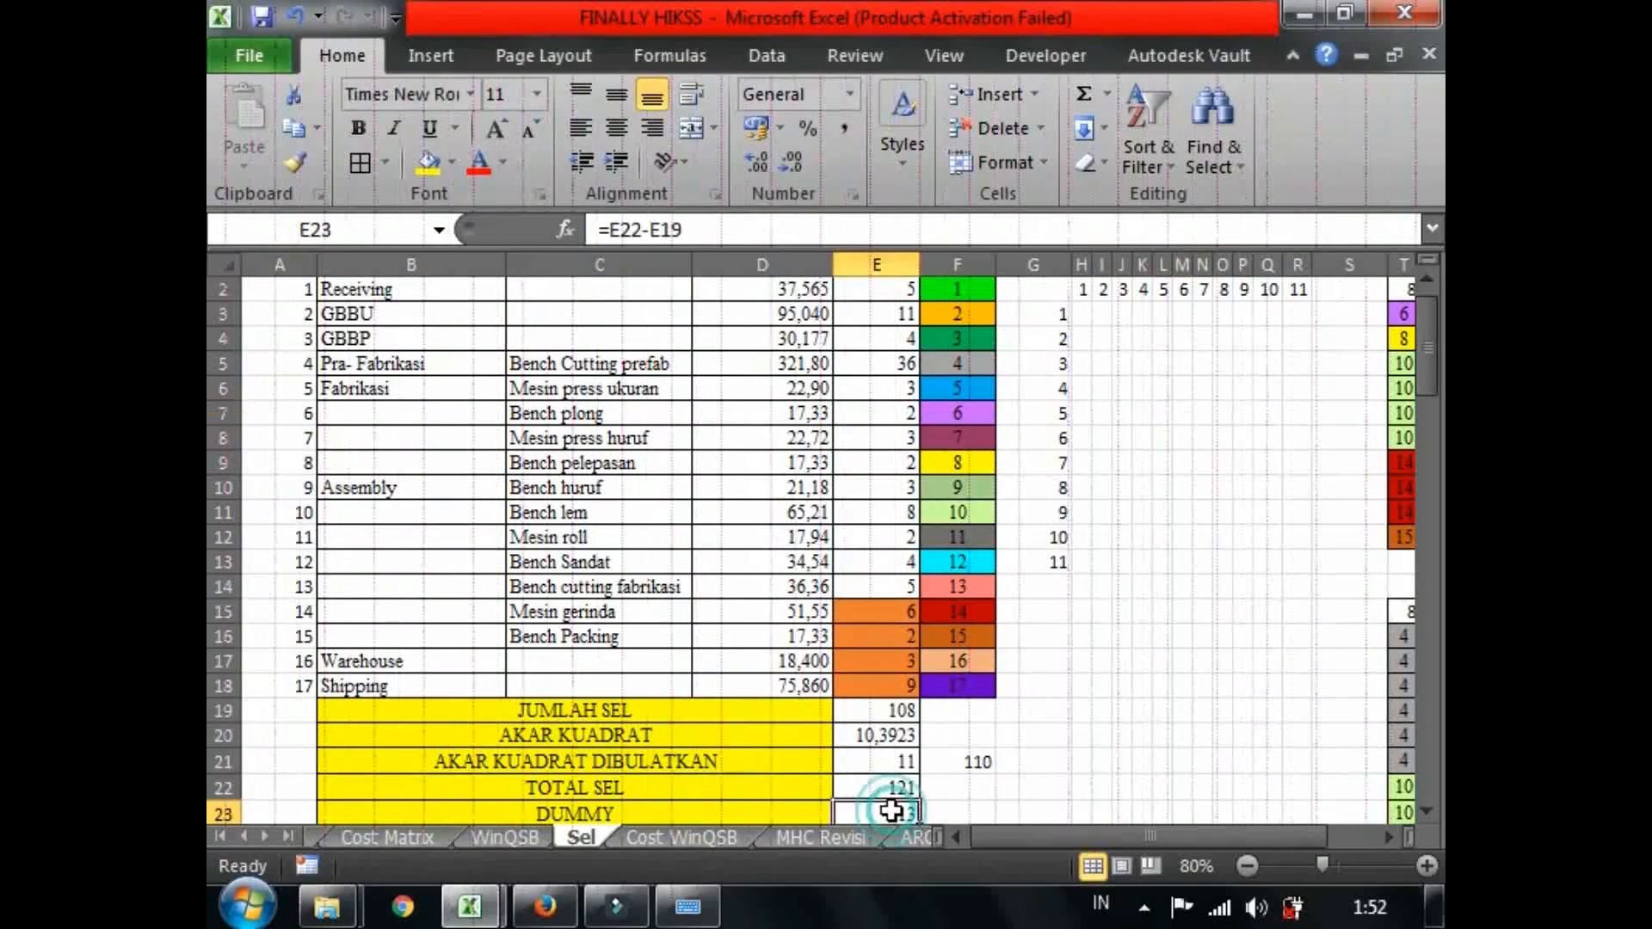
pyautogui.click(907, 759)
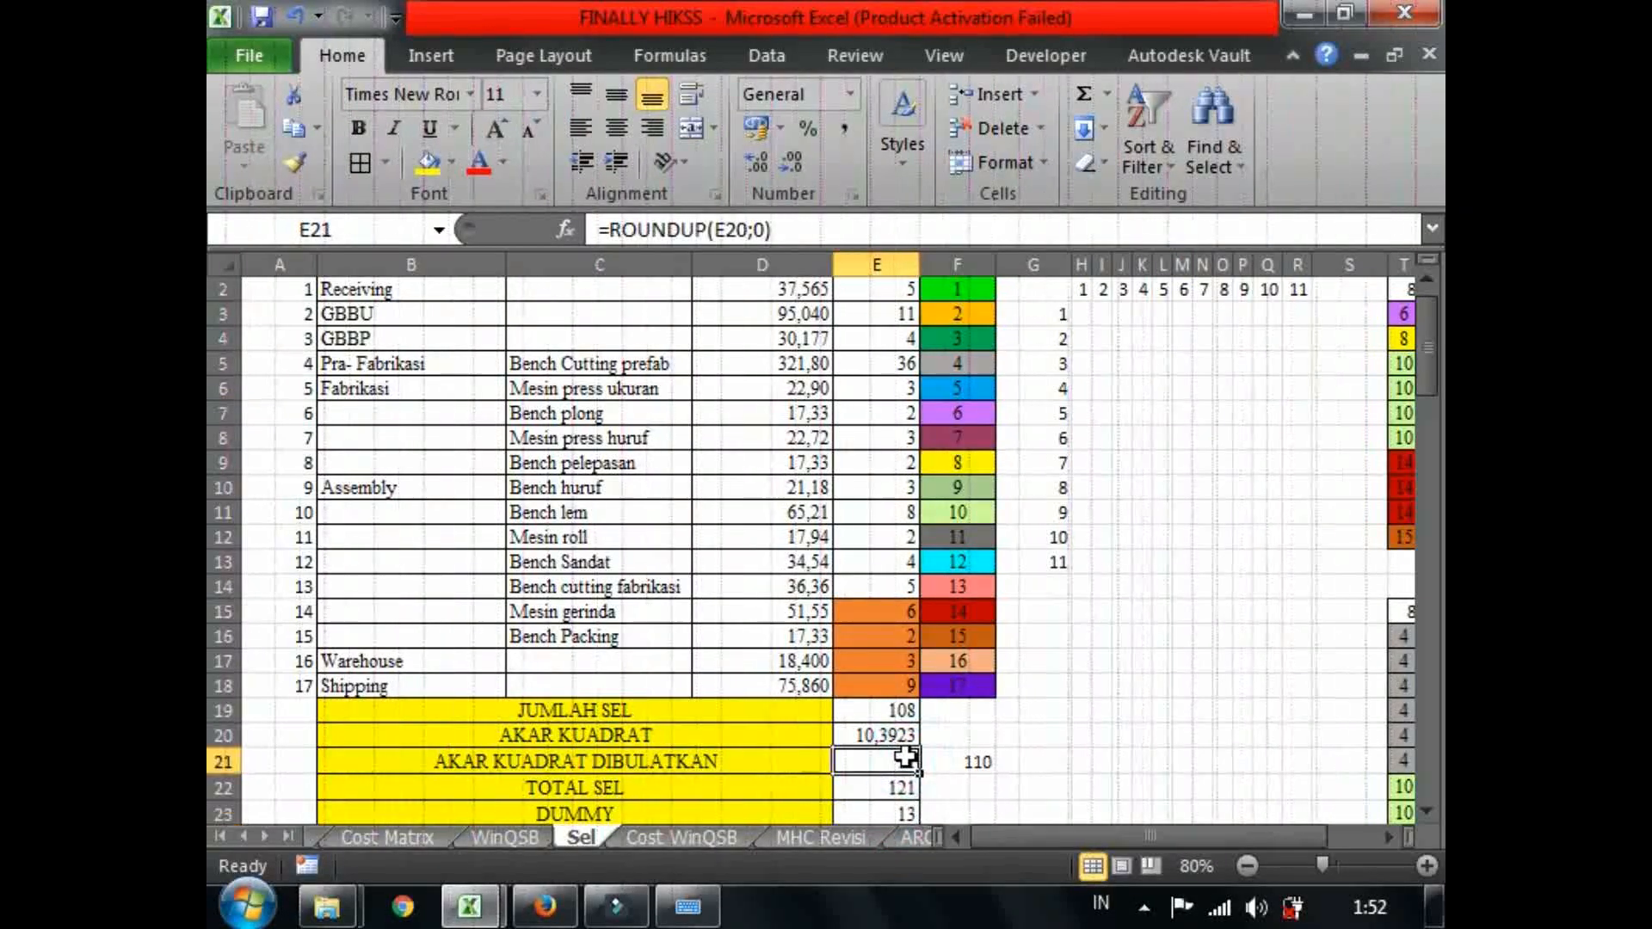
pyautogui.click(884, 735)
pyautogui.click(893, 760)
pyautogui.moveTo(1071, 264); pyautogui.dragTo(1055, 267)
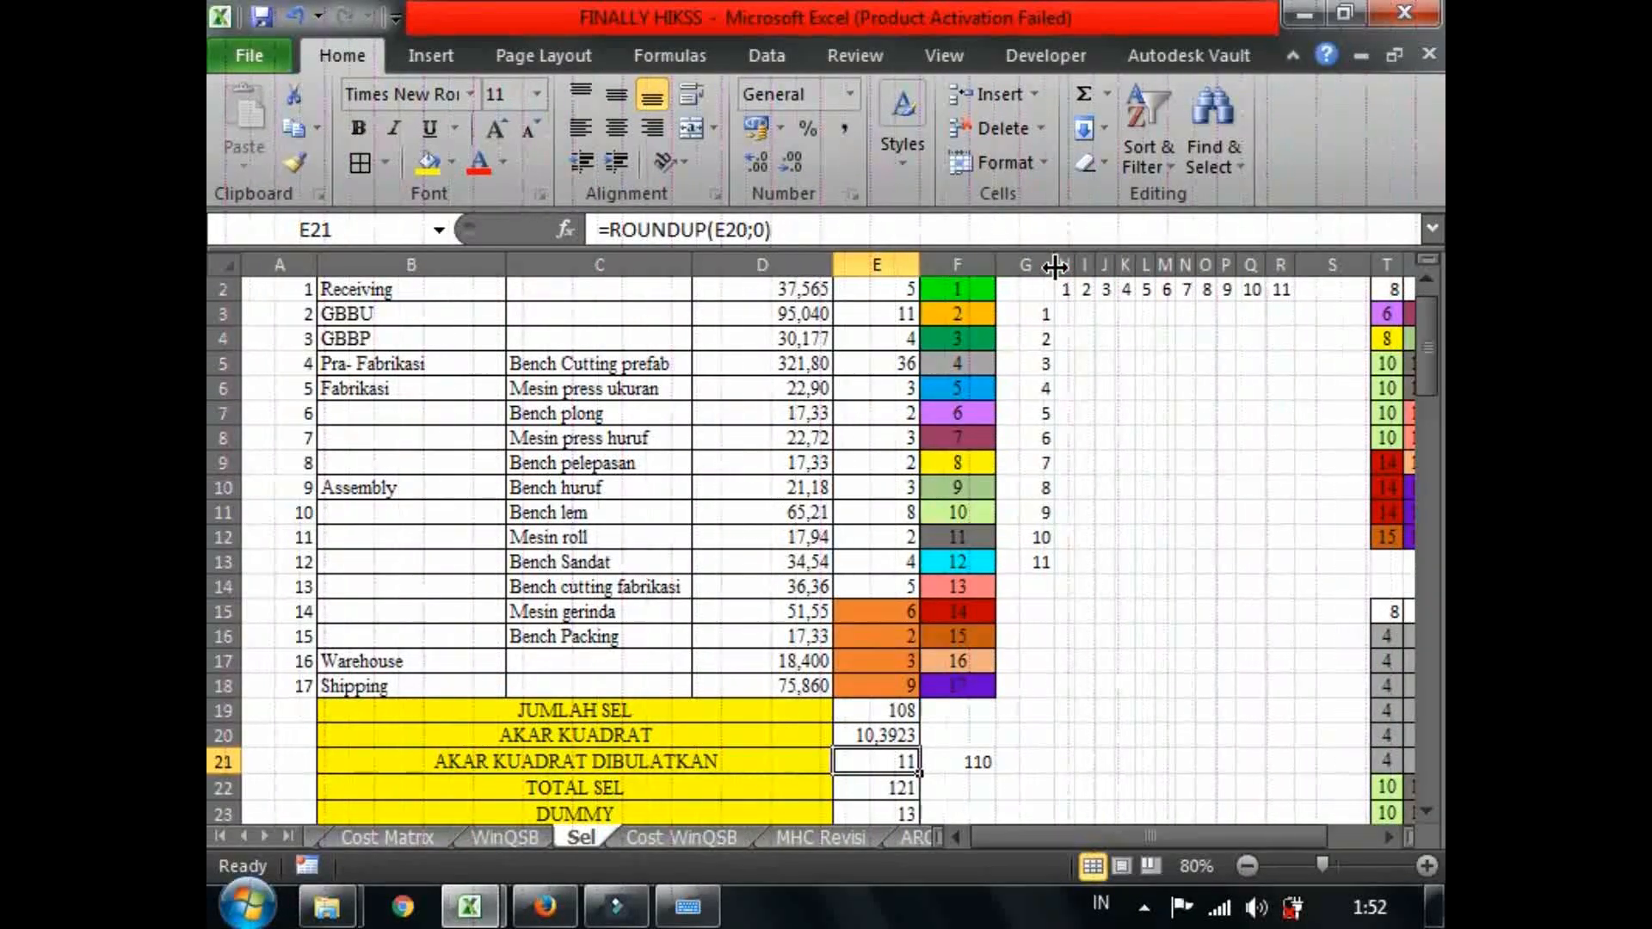
pyautogui.rightClick(860, 734)
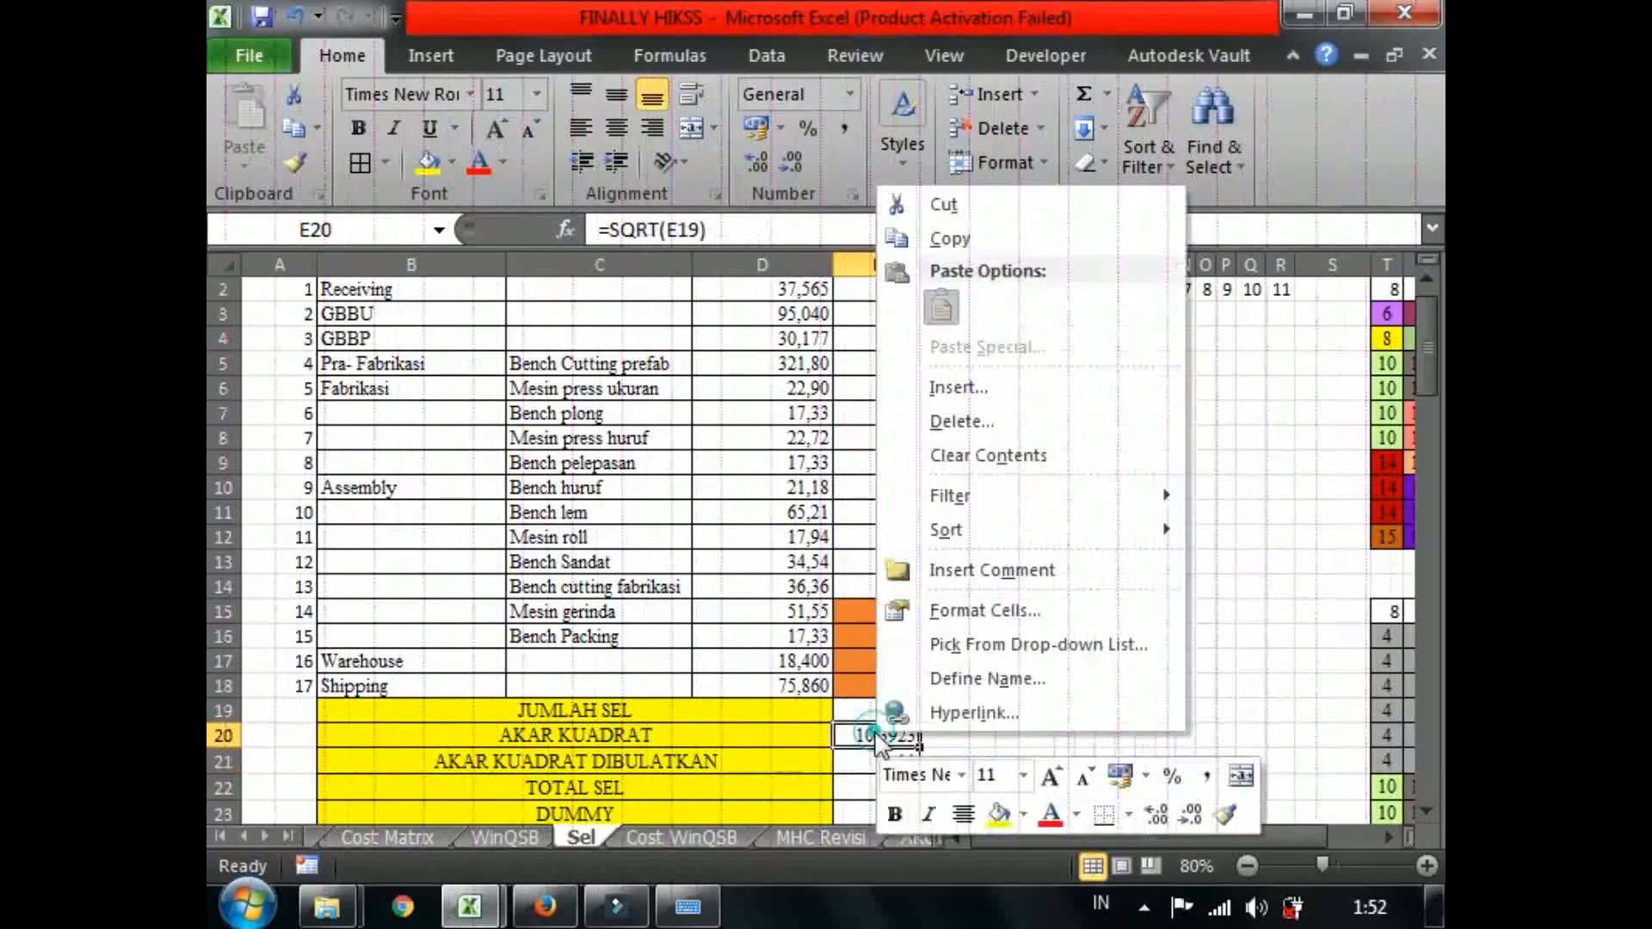
pyautogui.press('Escape')
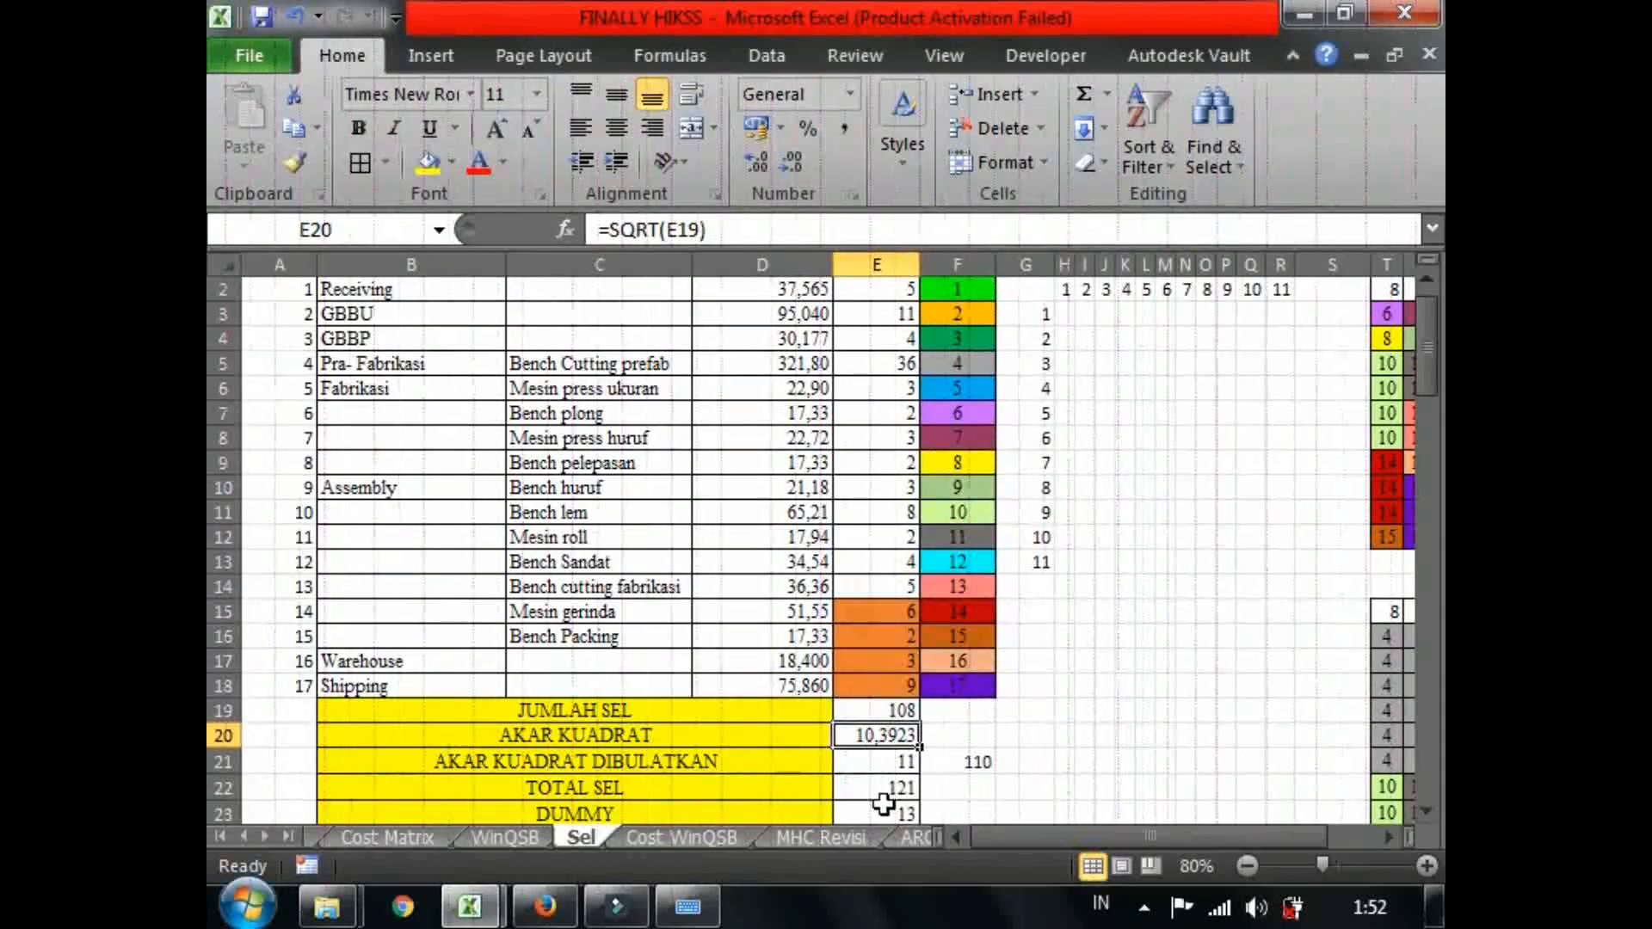
pyautogui.click(895, 811)
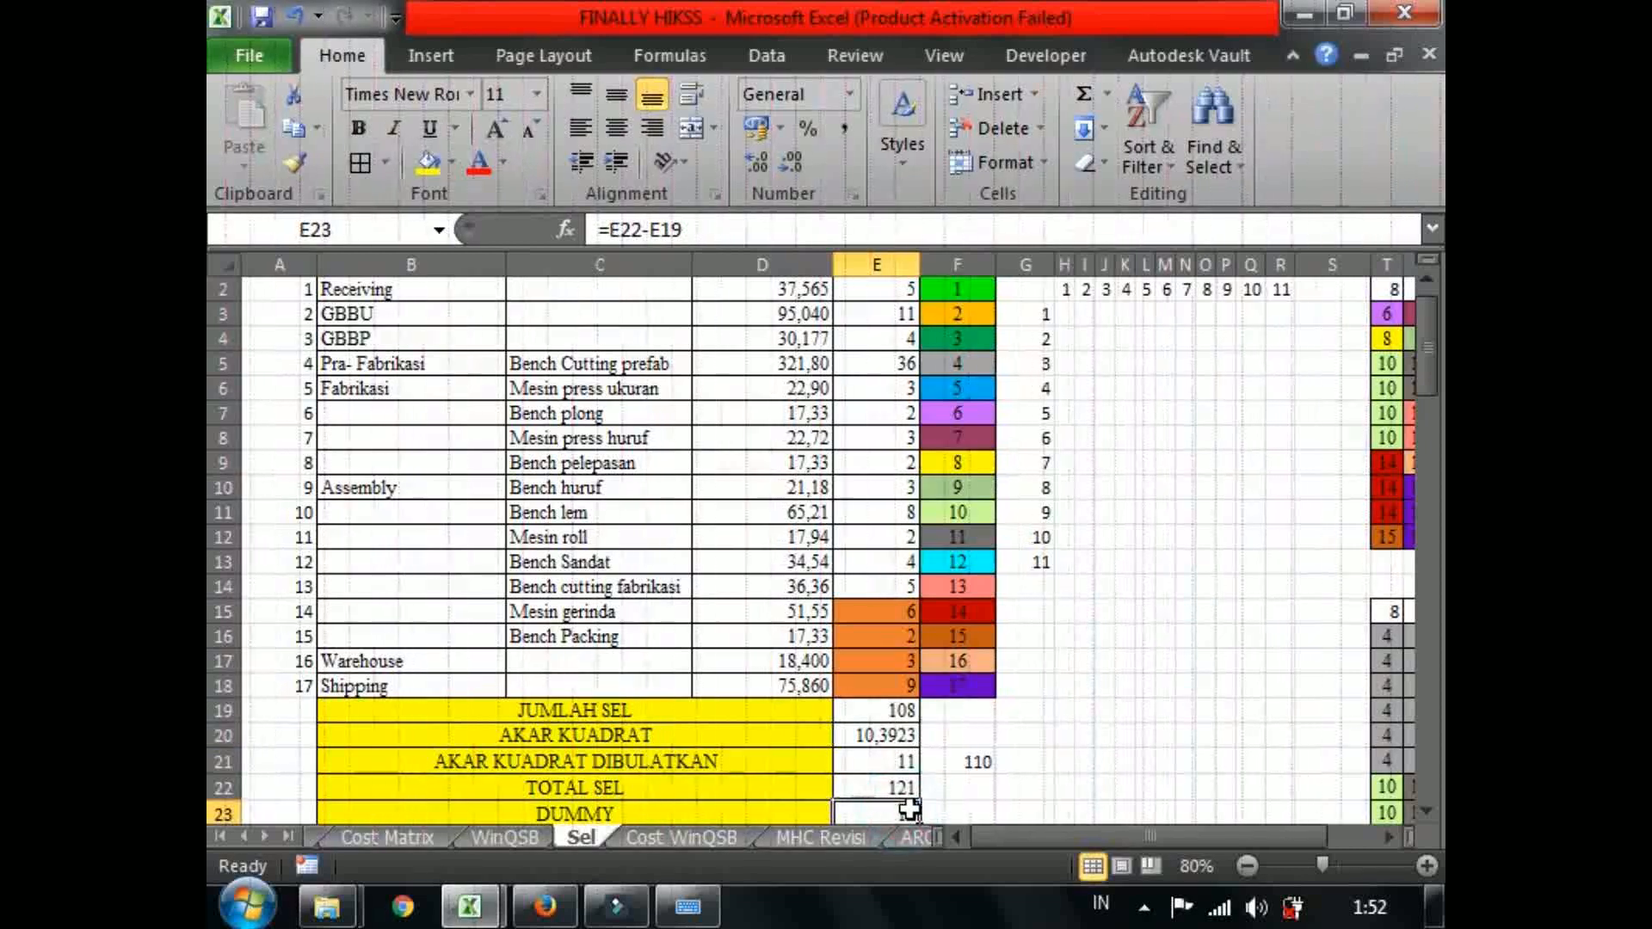
pyautogui.click(1024, 686)
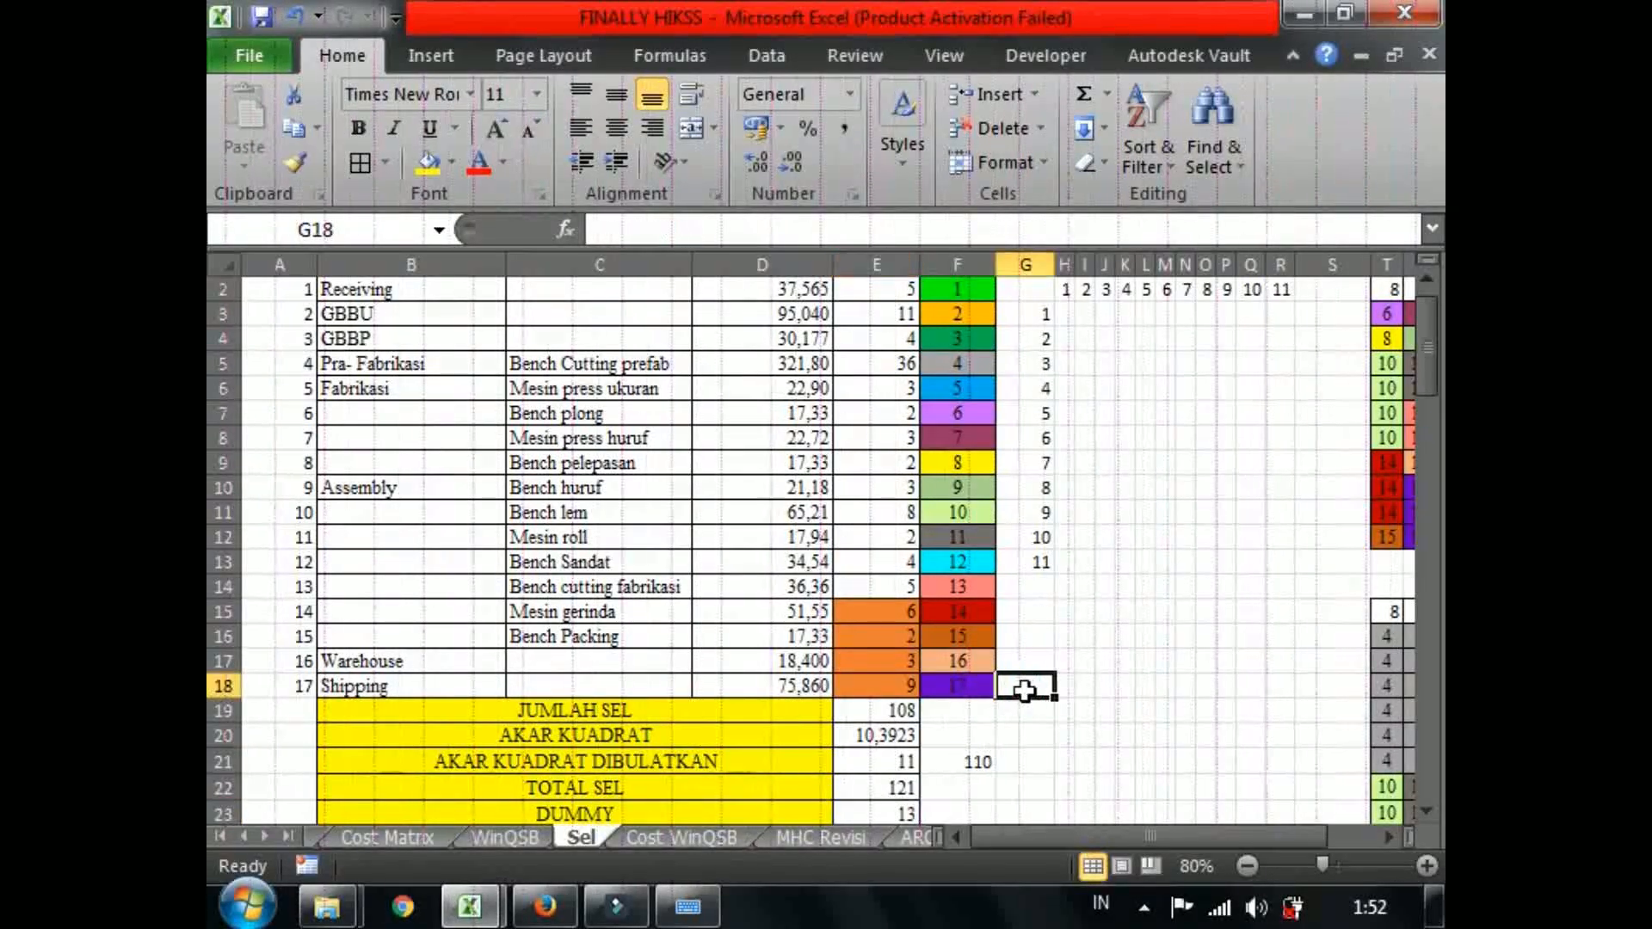
pyautogui.click(904, 809)
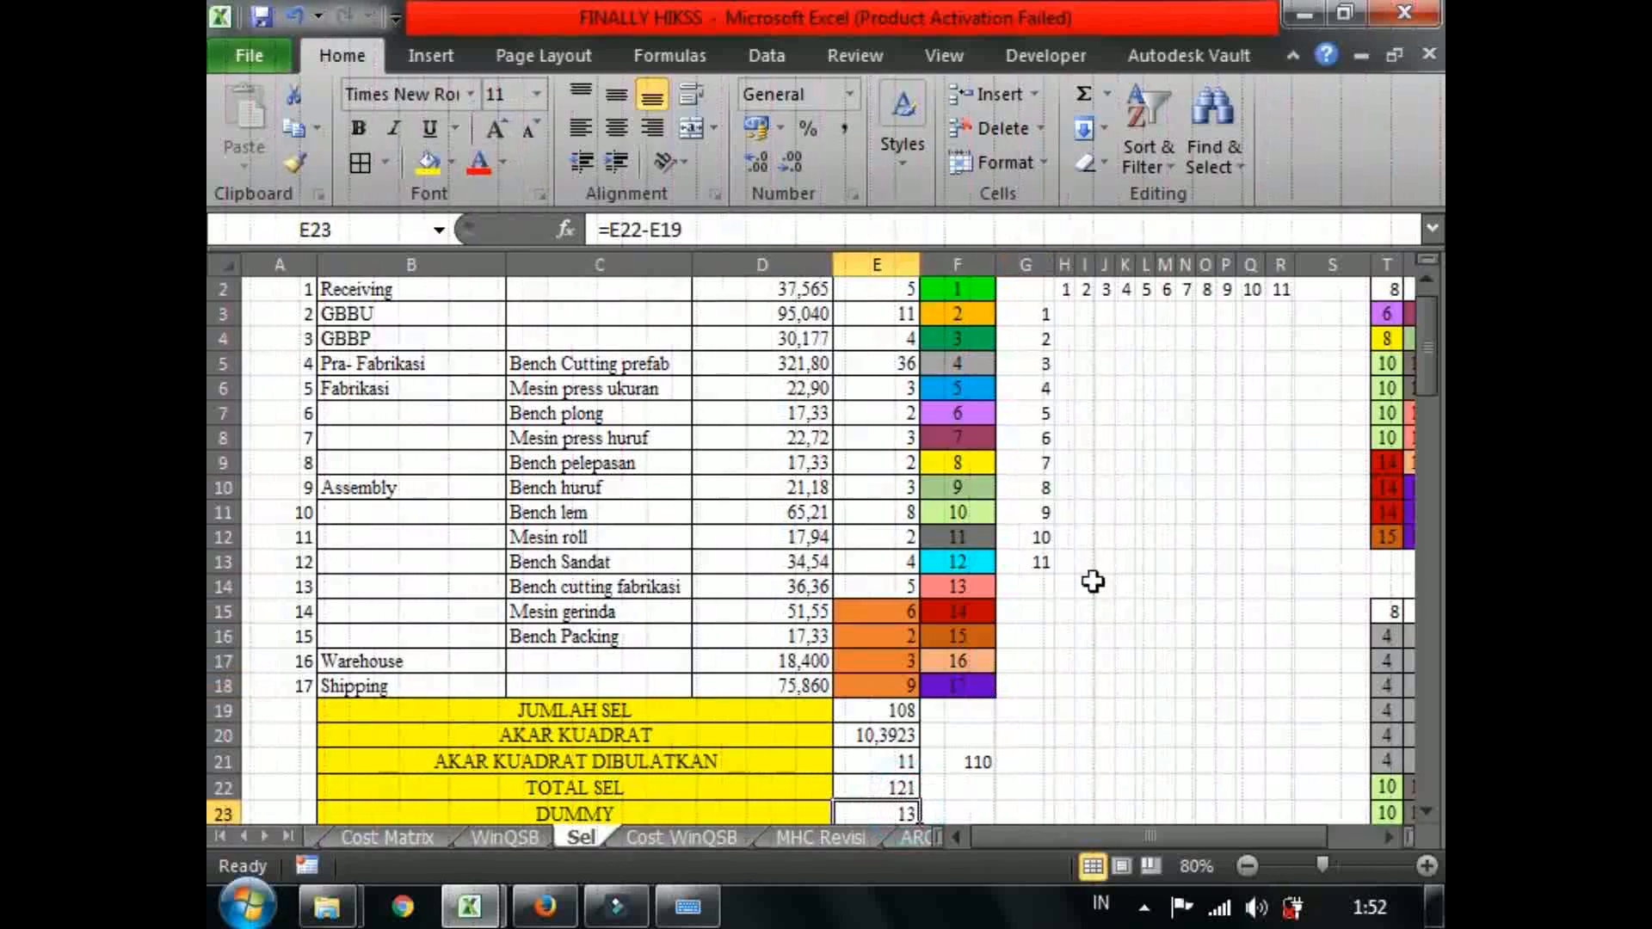
pyautogui.click(1085, 585)
pyautogui.moveTo(1056, 272); pyautogui.dragTo(1051, 272)
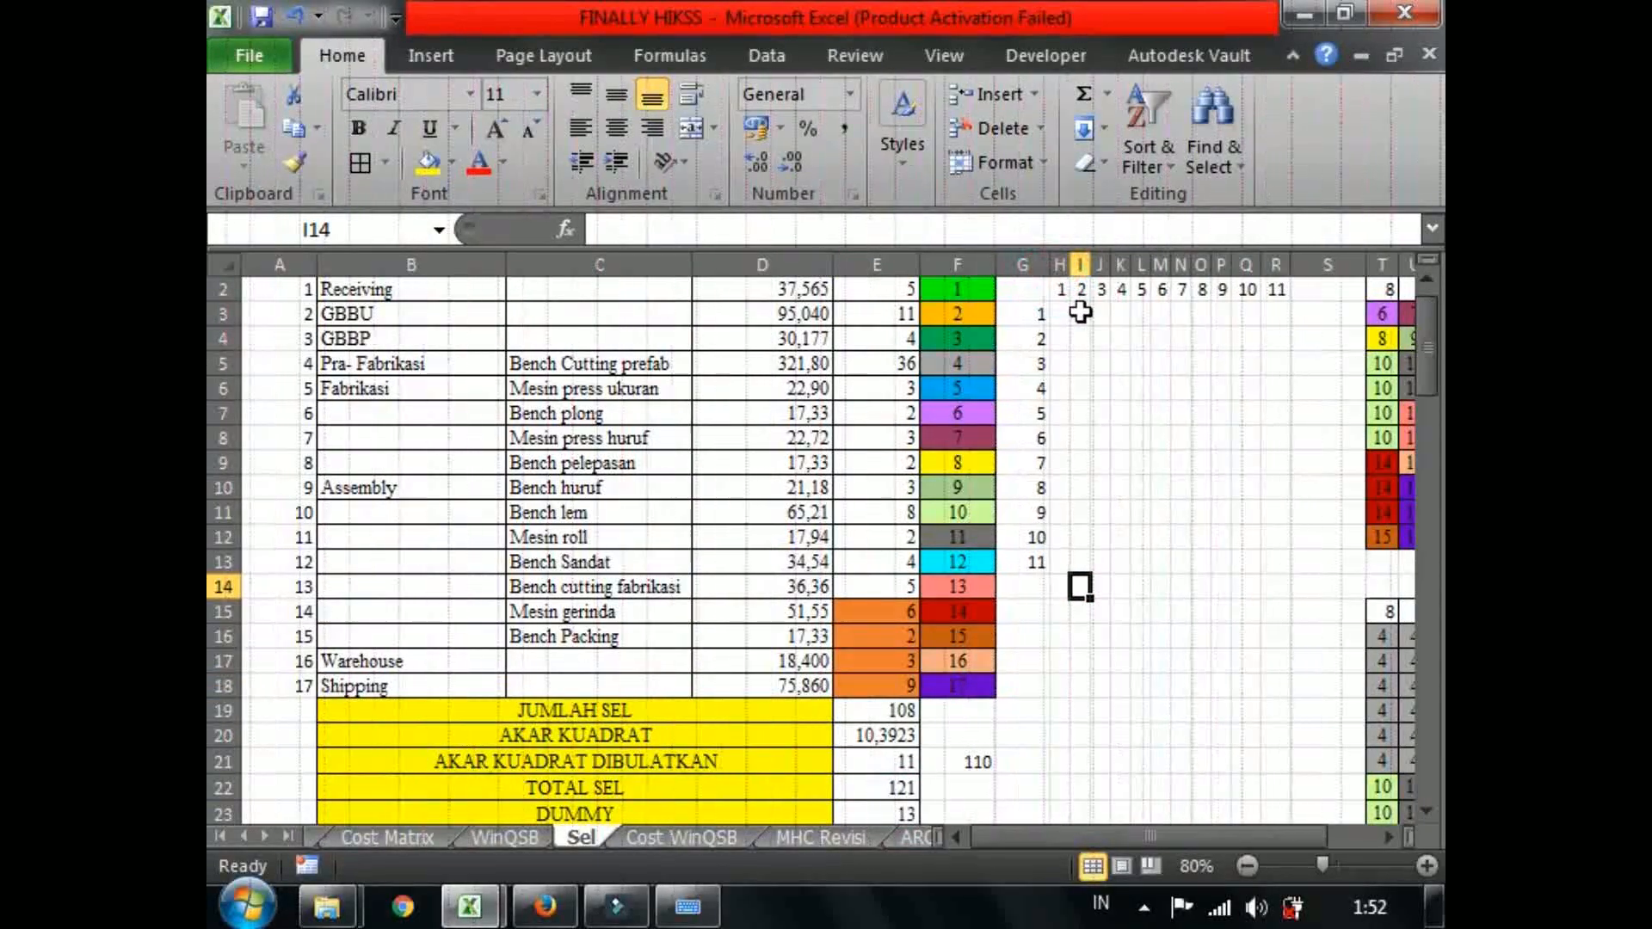
# Examine the extent of the empty 11 by 11 grid against the departments from Receiving to Shipping.
pyautogui.click(1061, 315)
pyautogui.moveTo(1436, 327); pyautogui.dragTo(1417, 311)
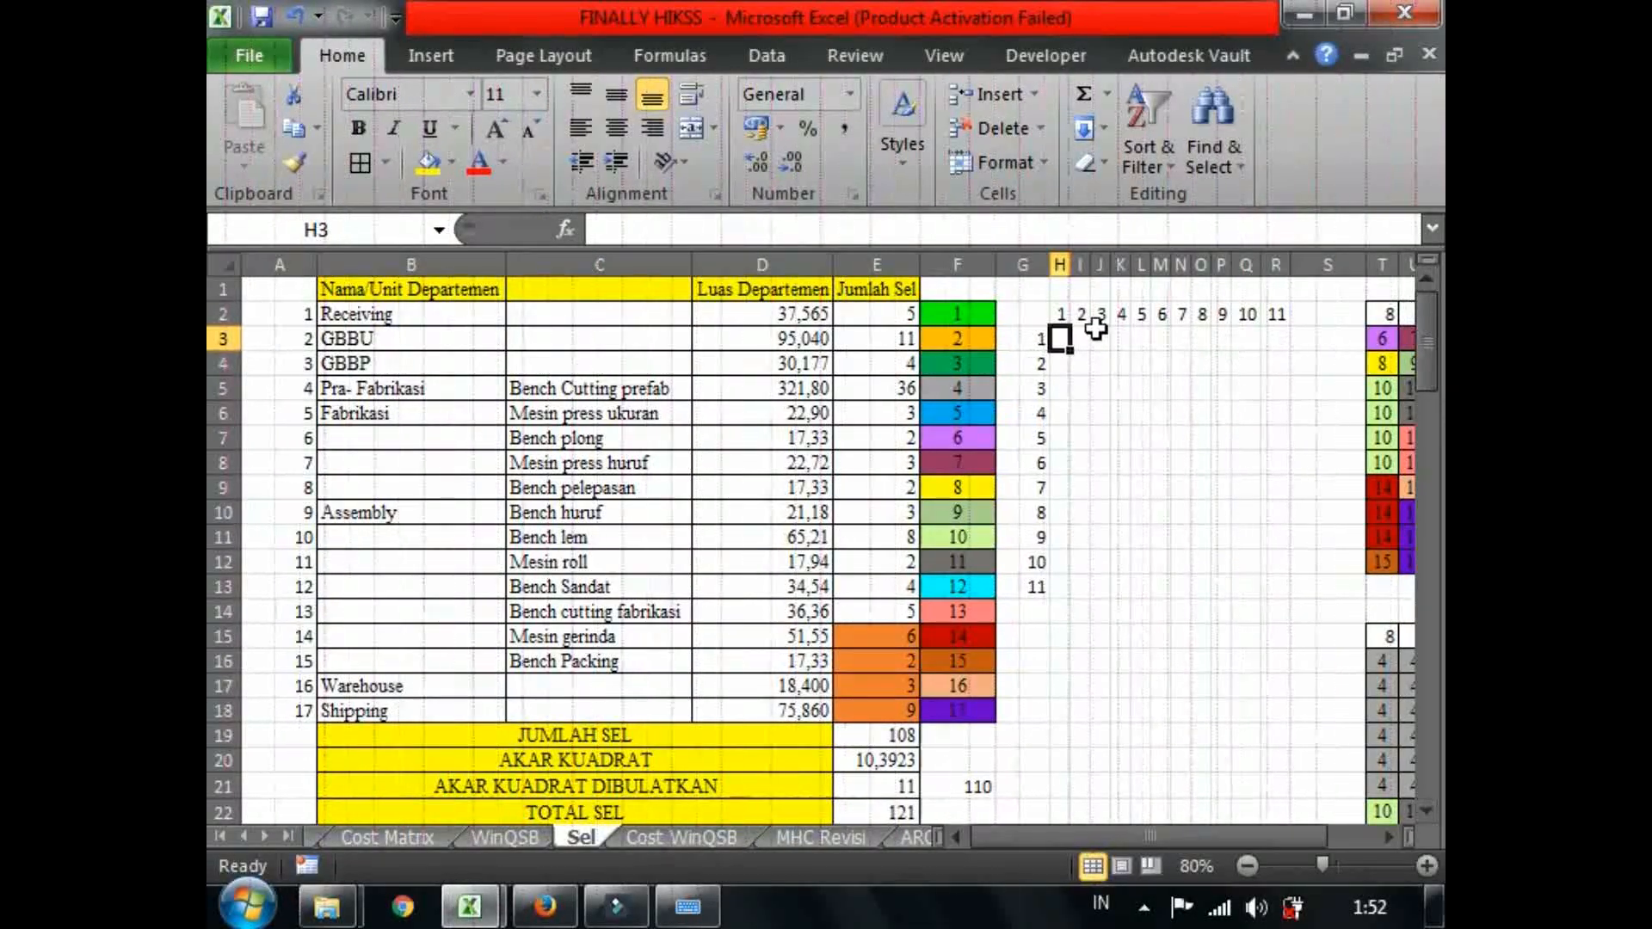
pyautogui.click(1042, 317)
pyautogui.moveTo(1043, 318); pyautogui.dragTo(1264, 584)
pyautogui.click(1264, 584)
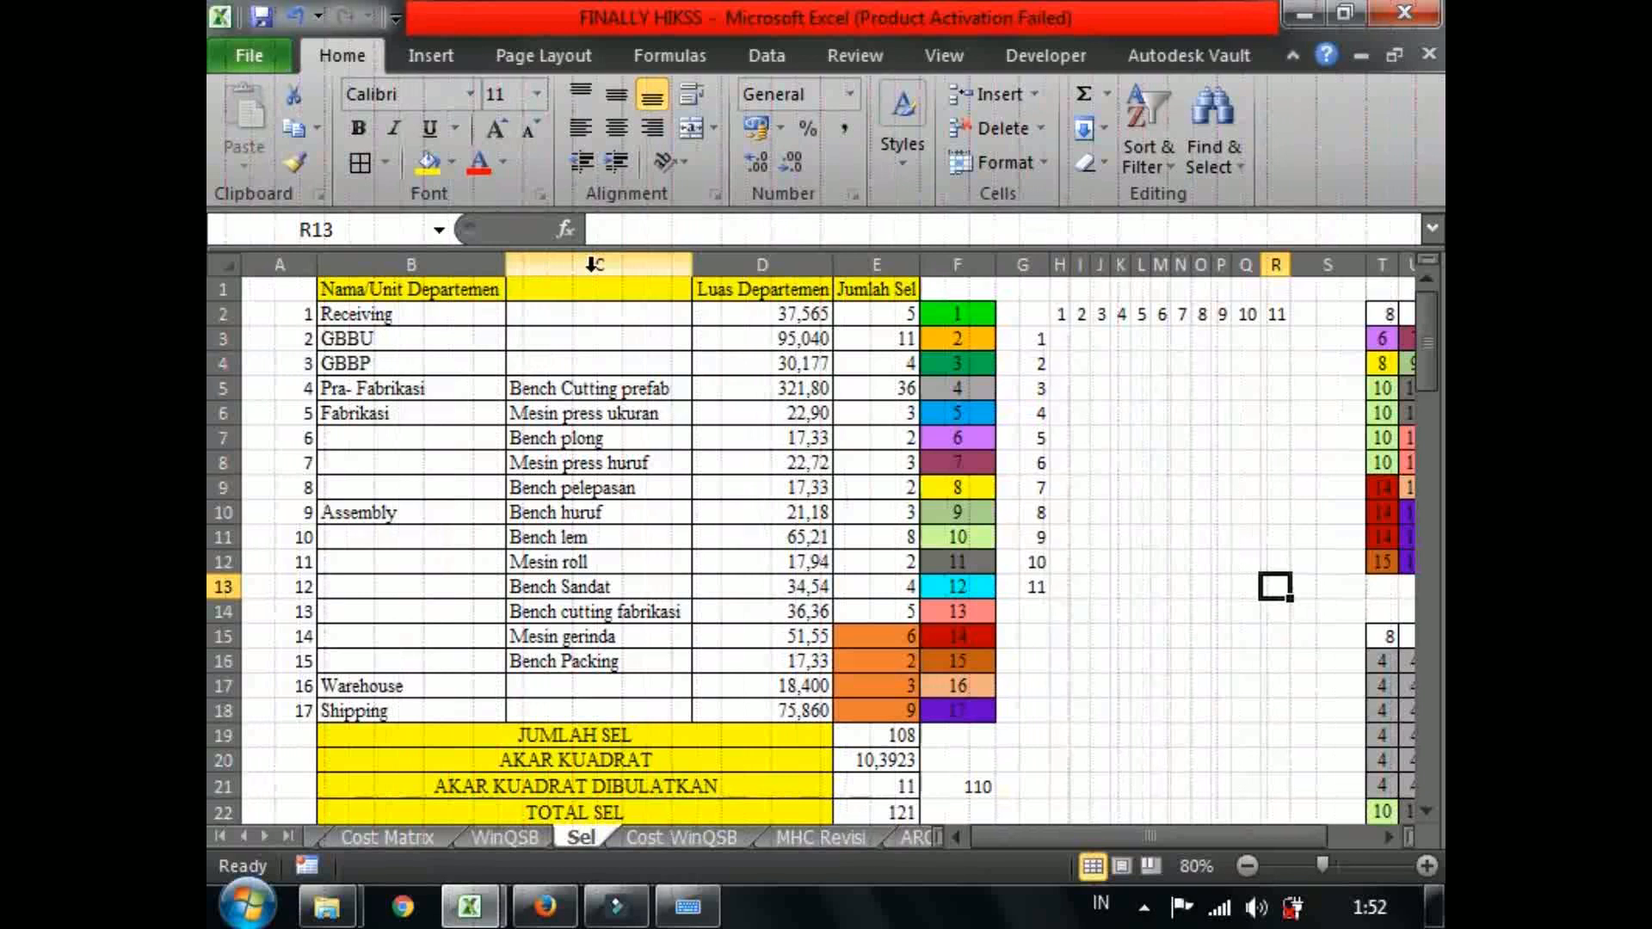
pyautogui.click(490, 320)
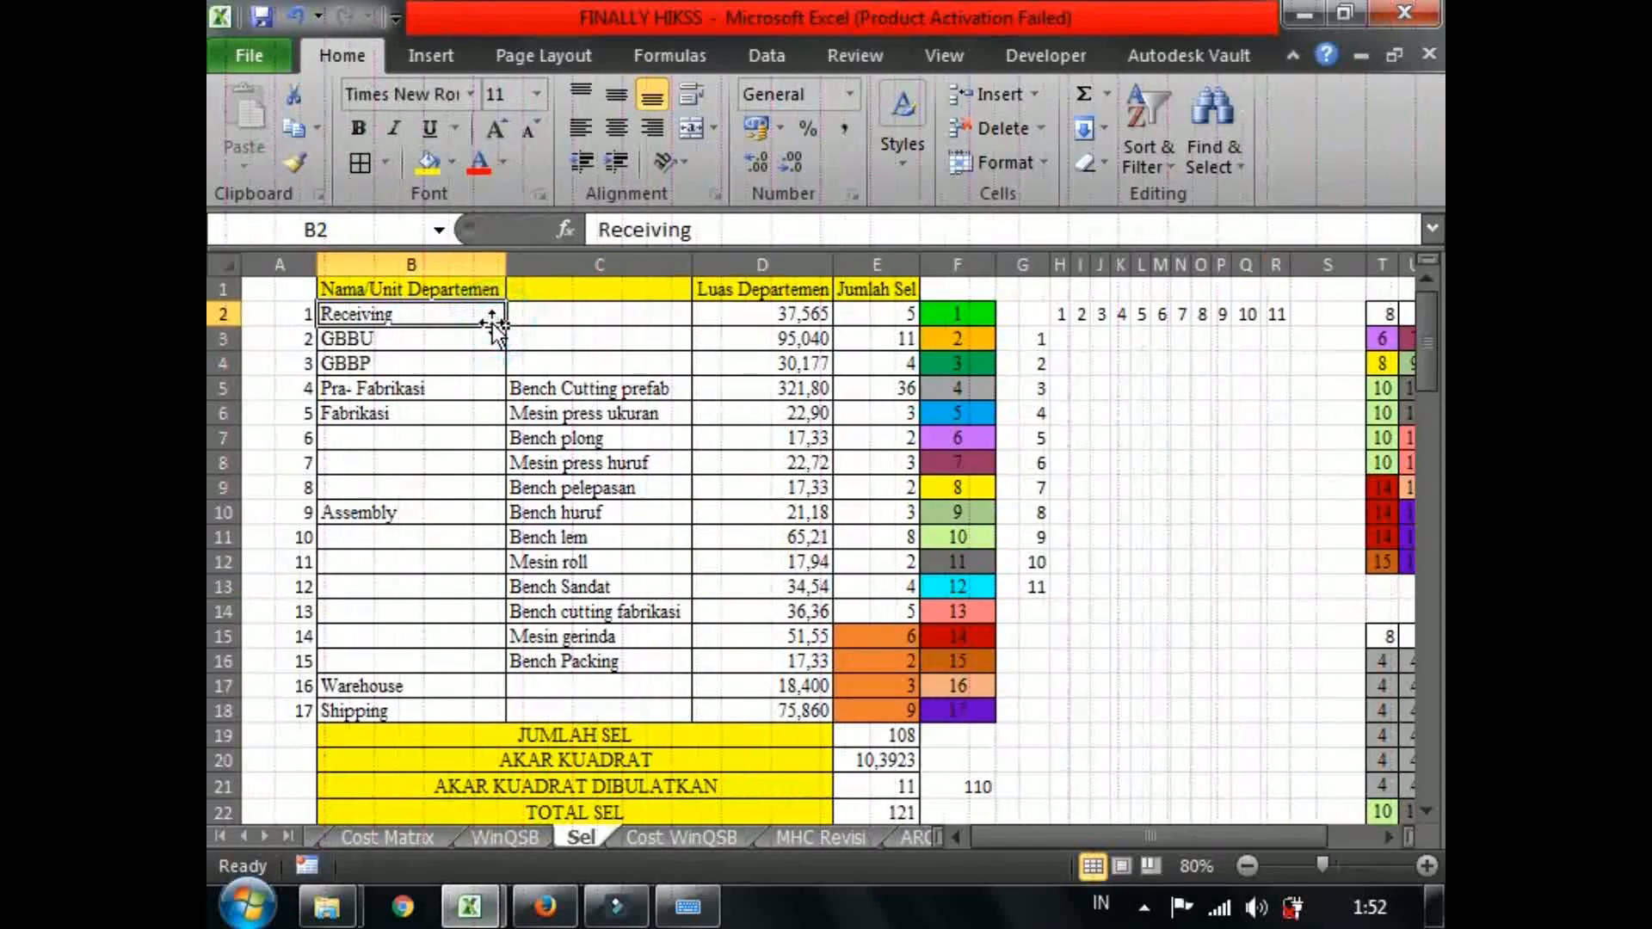
pyautogui.click(441, 710)
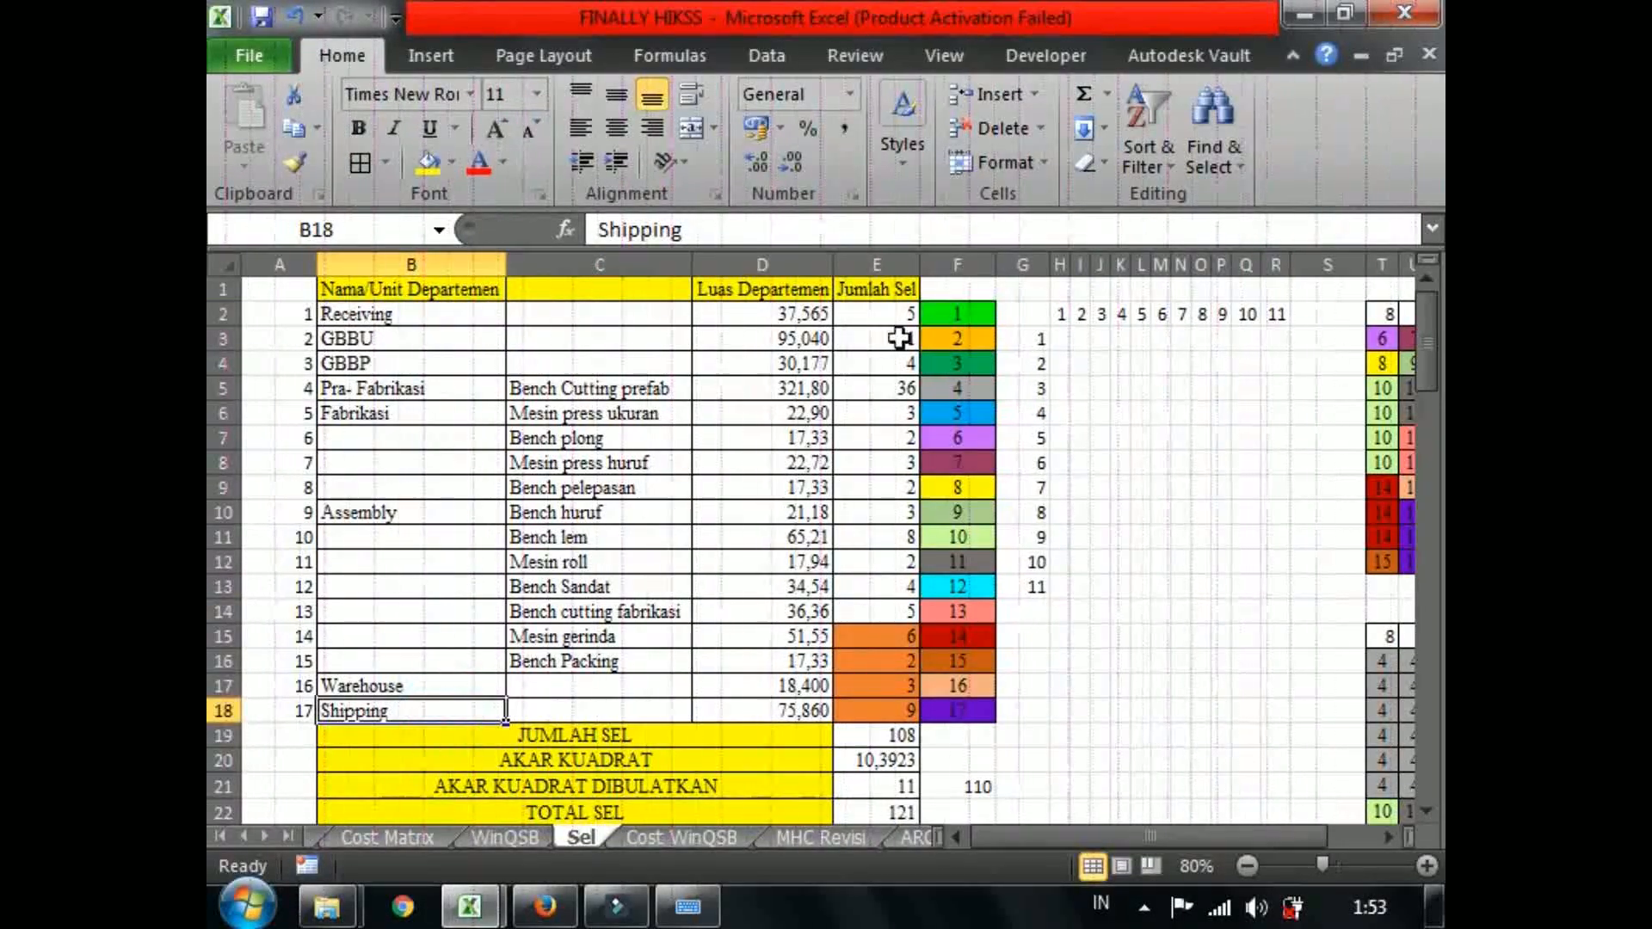
# Examine possible cell positions inside the empty numbered grid and the blank area below it.
pyautogui.moveTo(1061, 361); pyautogui.dragTo(1119, 297)
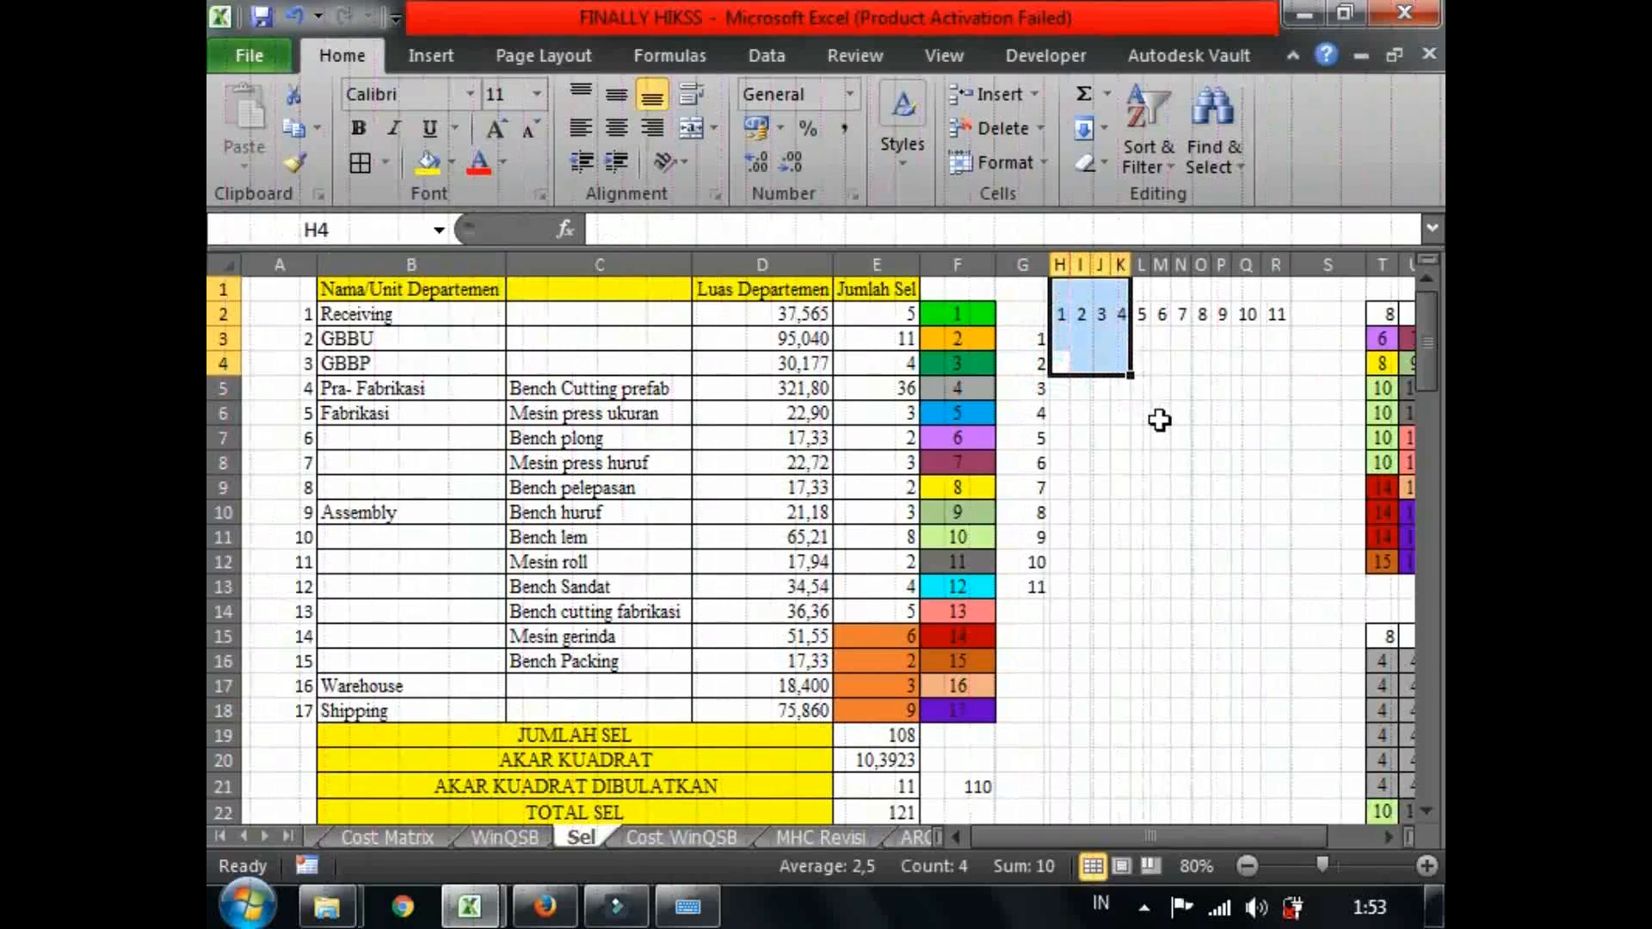
pyautogui.click(1159, 421)
pyautogui.click(1226, 482)
pyautogui.click(1222, 509)
pyautogui.click(1222, 313)
pyautogui.moveTo(1061, 362); pyautogui.dragTo(1126, 340)
pyautogui.click(1099, 339)
pyautogui.click(1043, 408)
pyautogui.click(1061, 338)
pyautogui.click(1061, 338)
pyautogui.click(1158, 437)
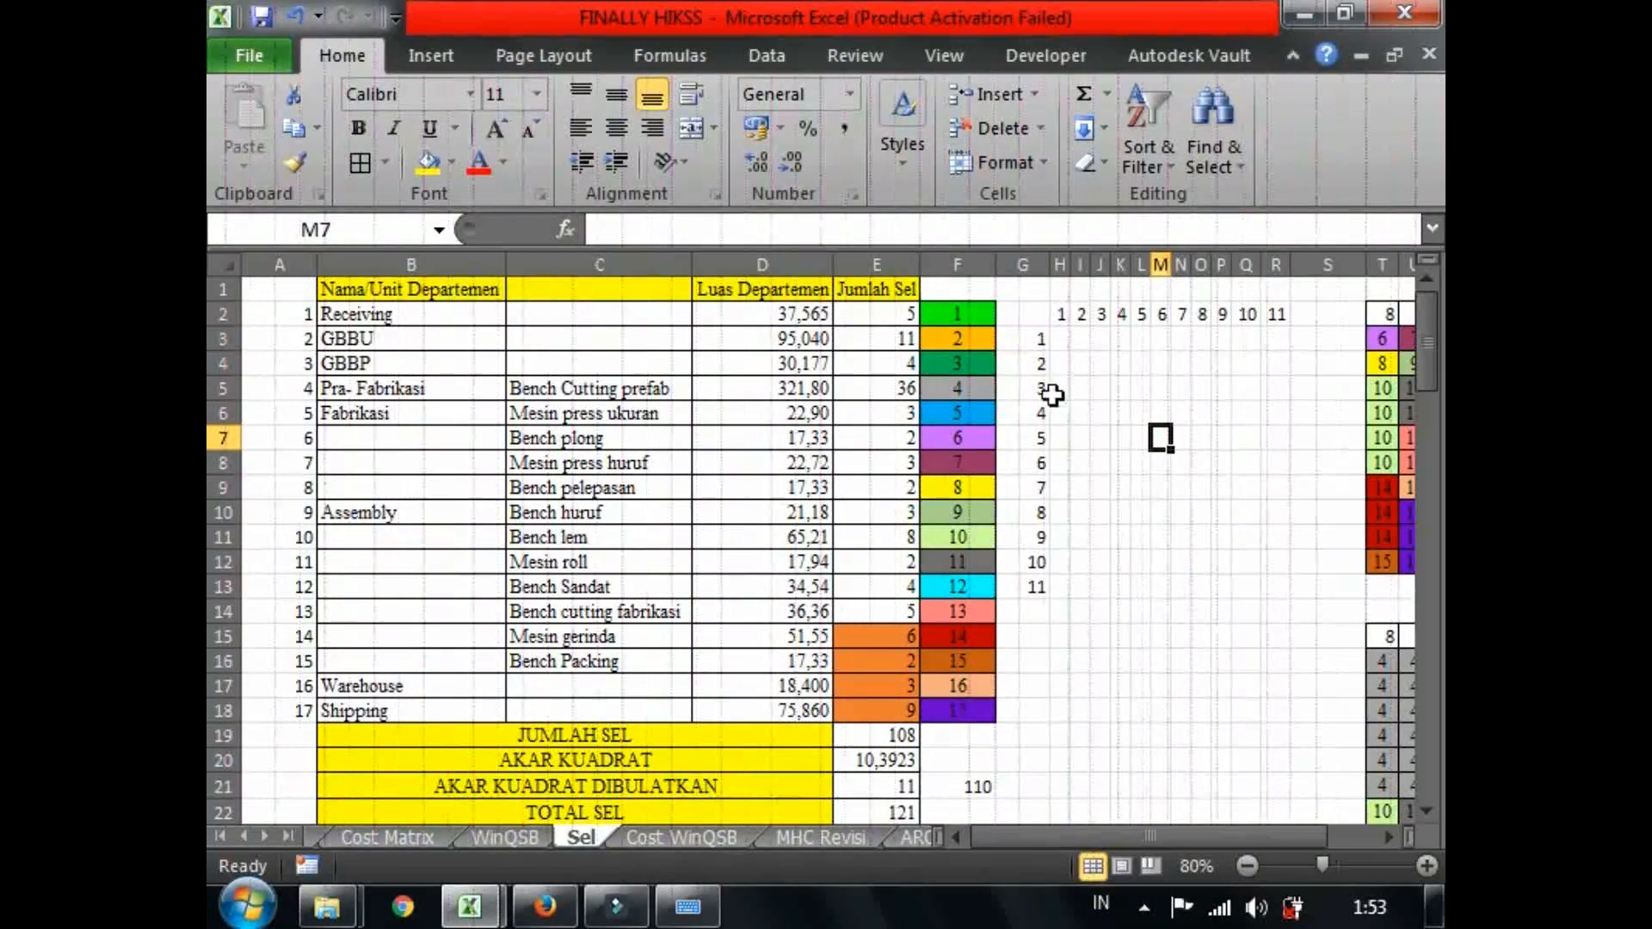
pyautogui.click(1080, 659)
pyautogui.click(1161, 660)
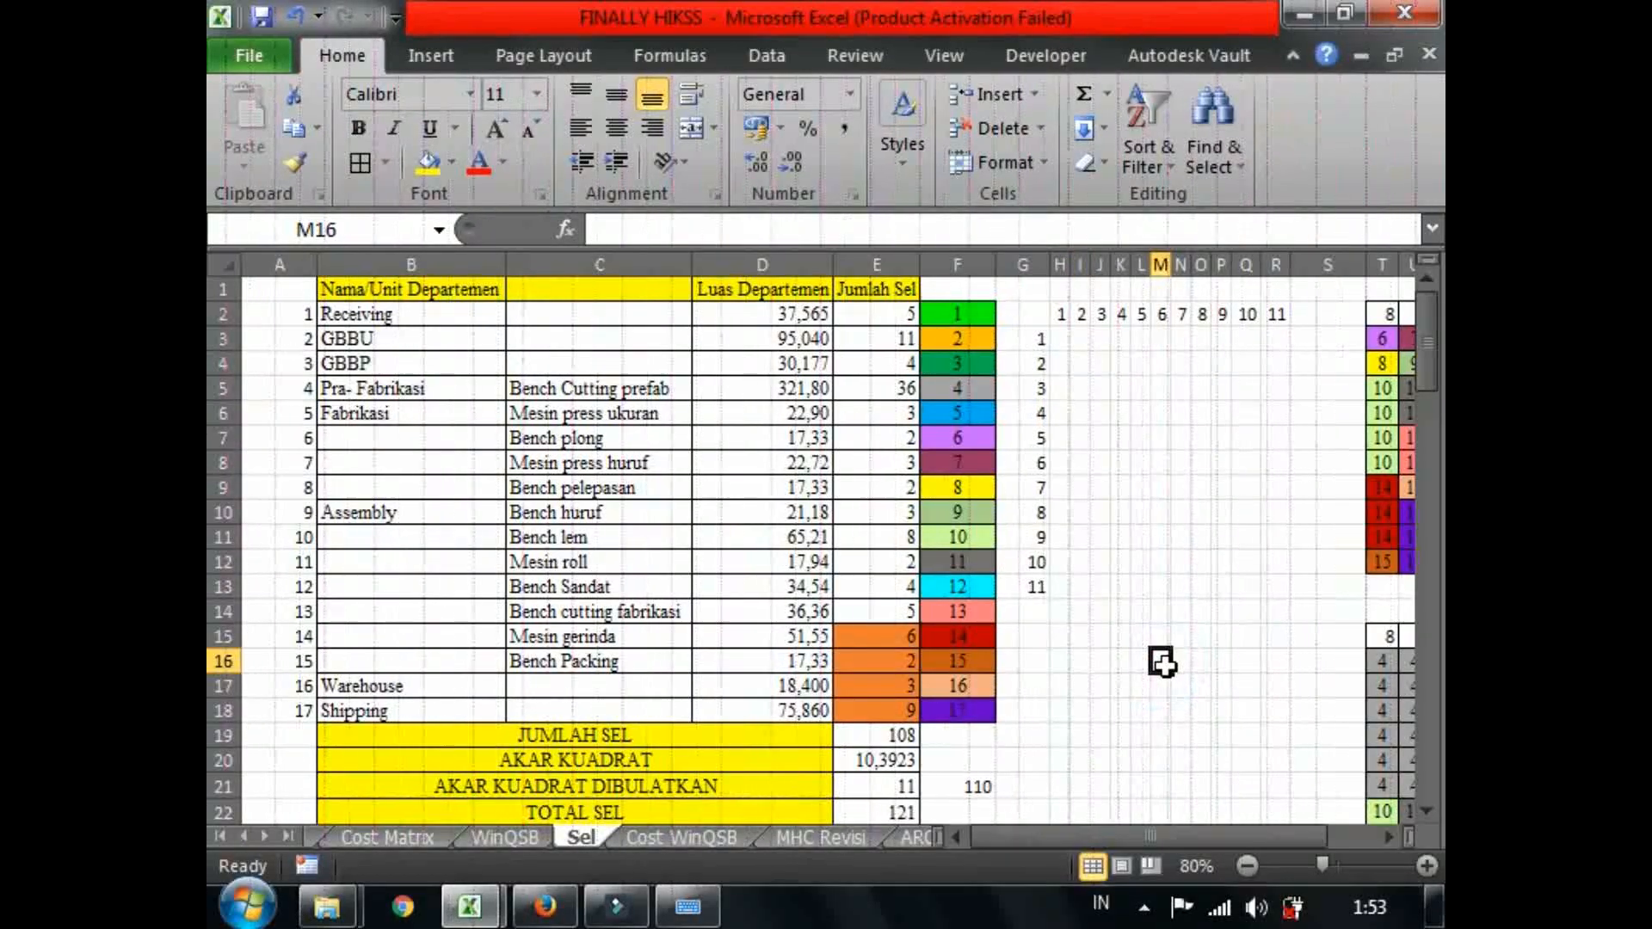
# Compare the Jumlah Sel values and department colour codes with the start and end cells of the grid.
pyautogui.click(951, 321)
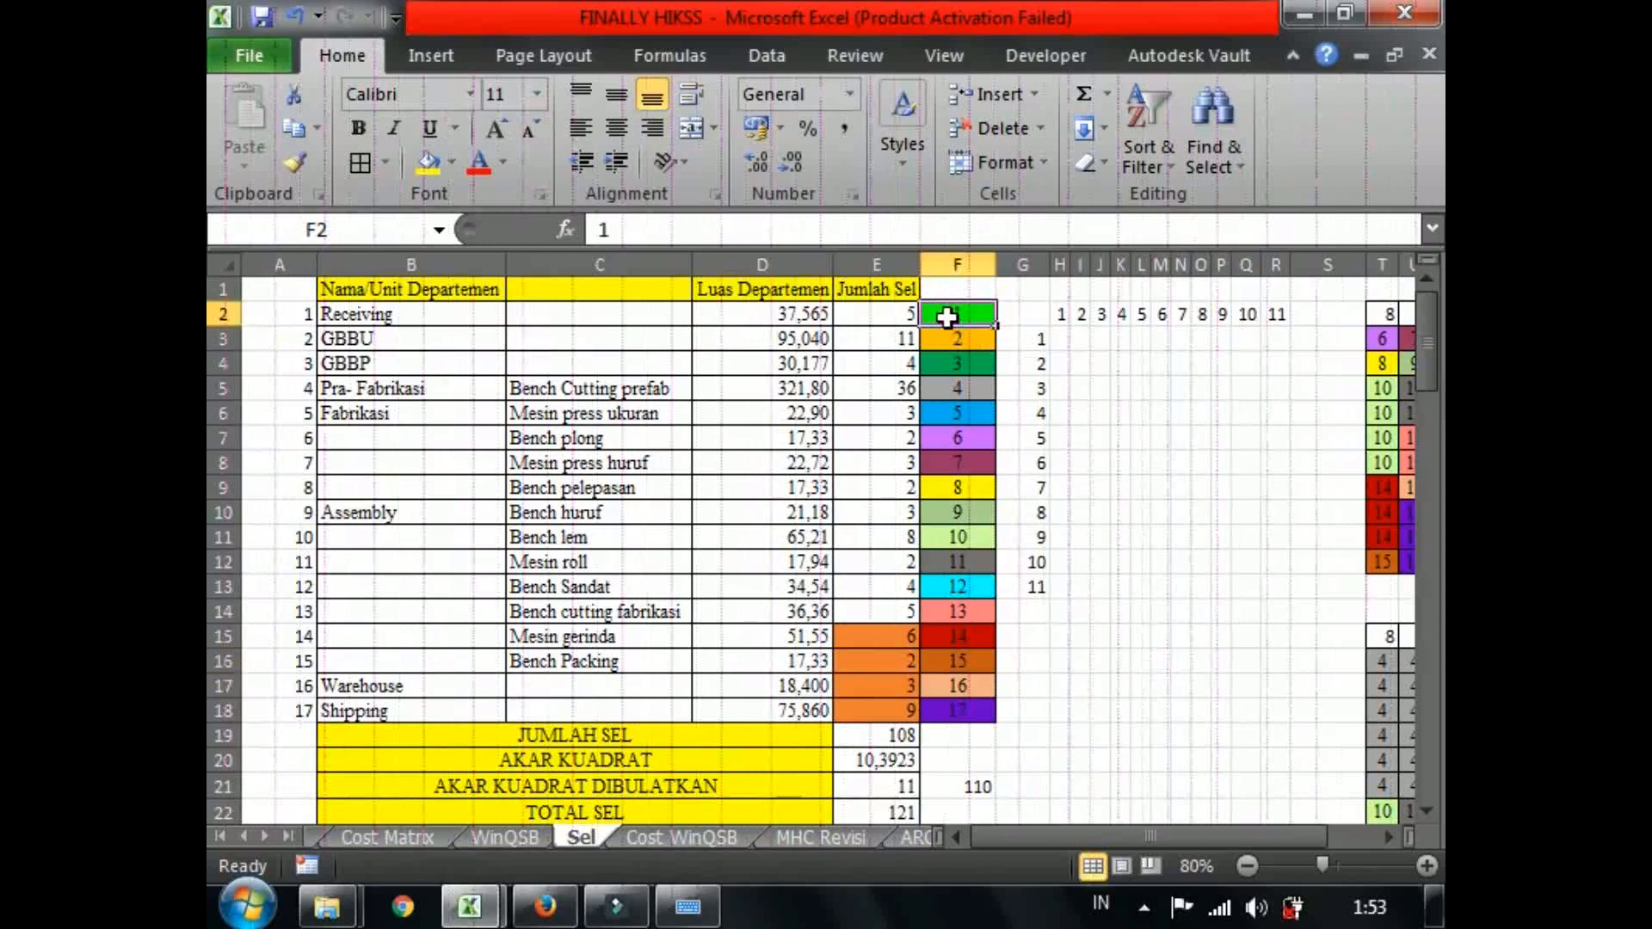
pyautogui.click(907, 312)
pyautogui.moveTo(904, 310); pyautogui.dragTo(889, 539)
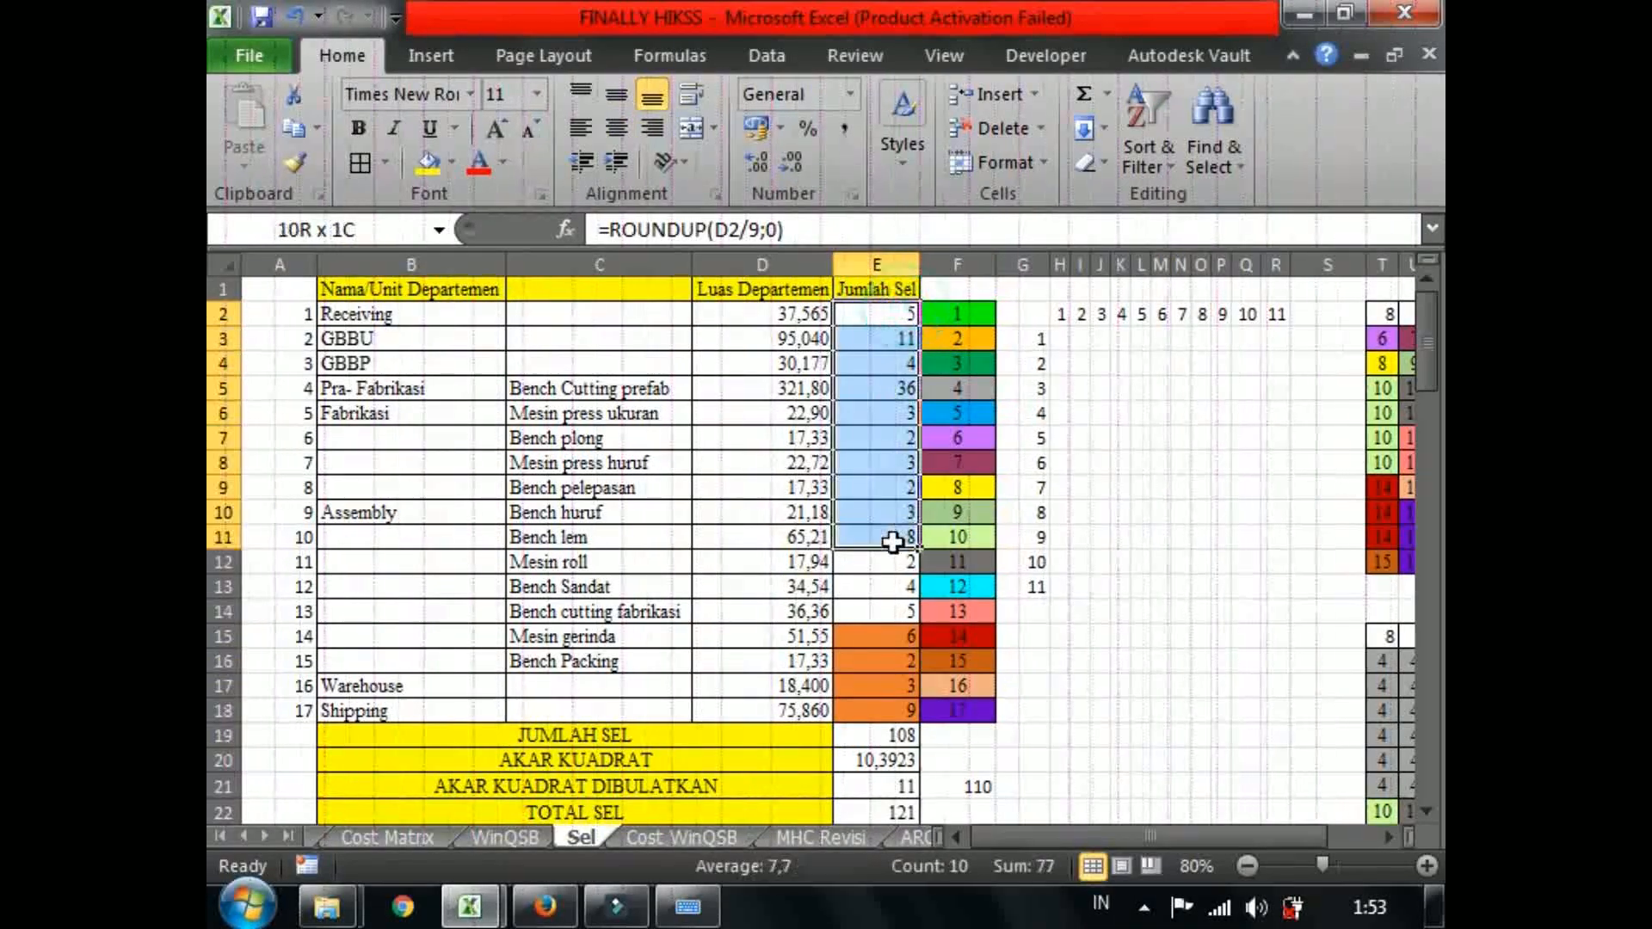
pyautogui.click(895, 586)
pyautogui.click(863, 322)
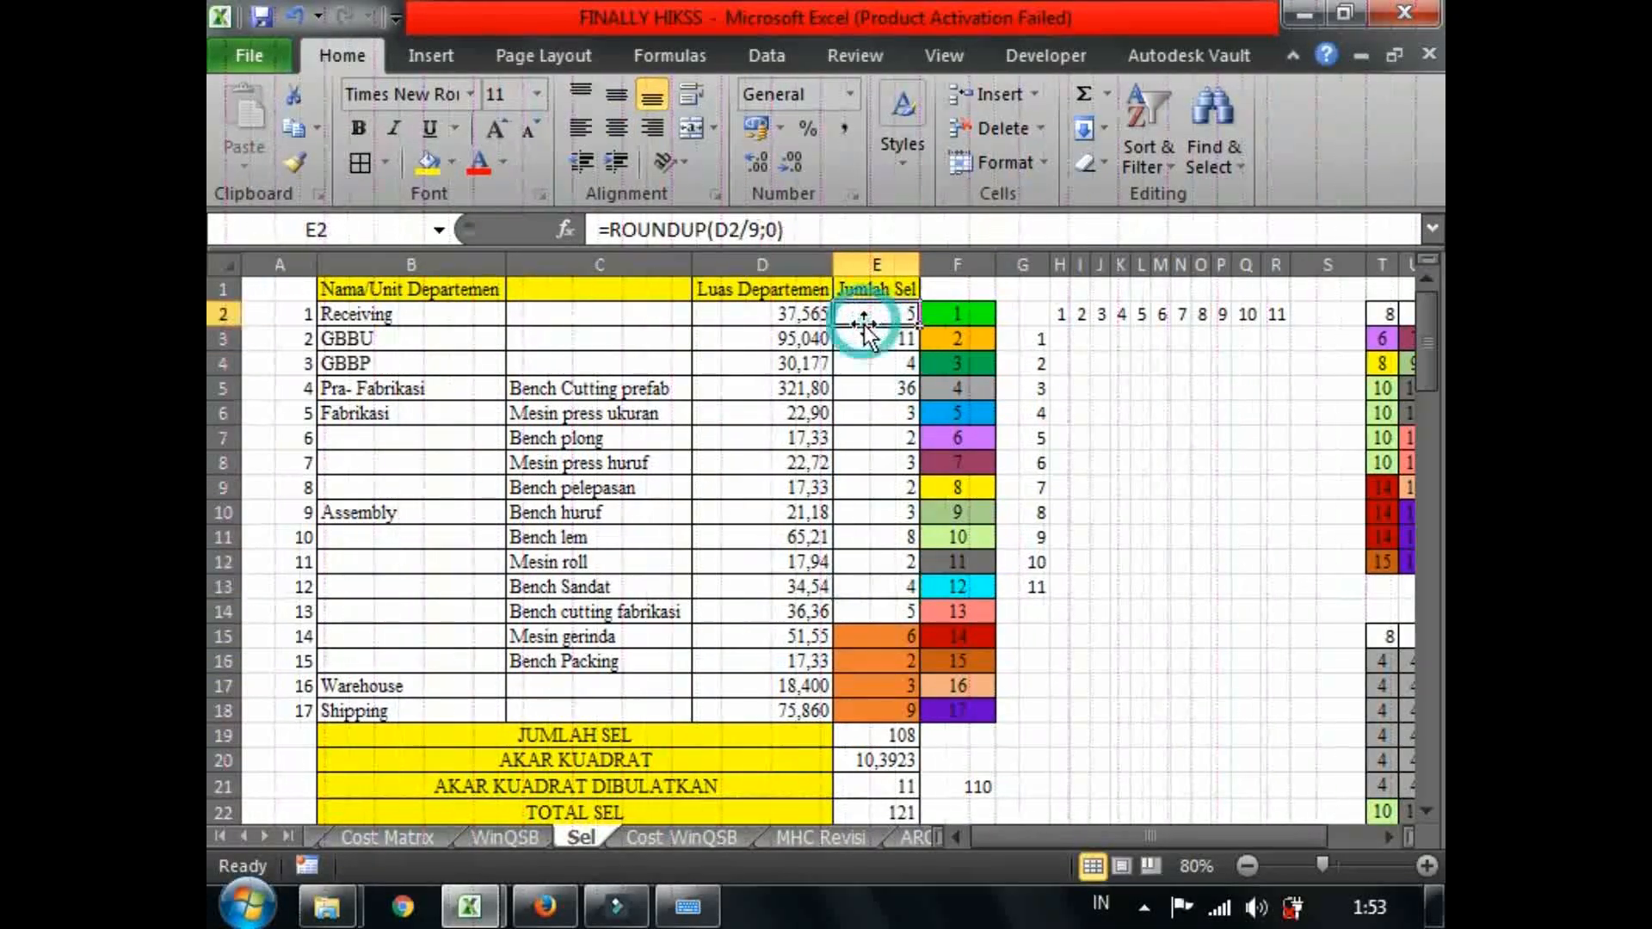
pyautogui.click(1061, 339)
pyautogui.click(1260, 331)
pyautogui.click(1098, 536)
pyautogui.click(1275, 561)
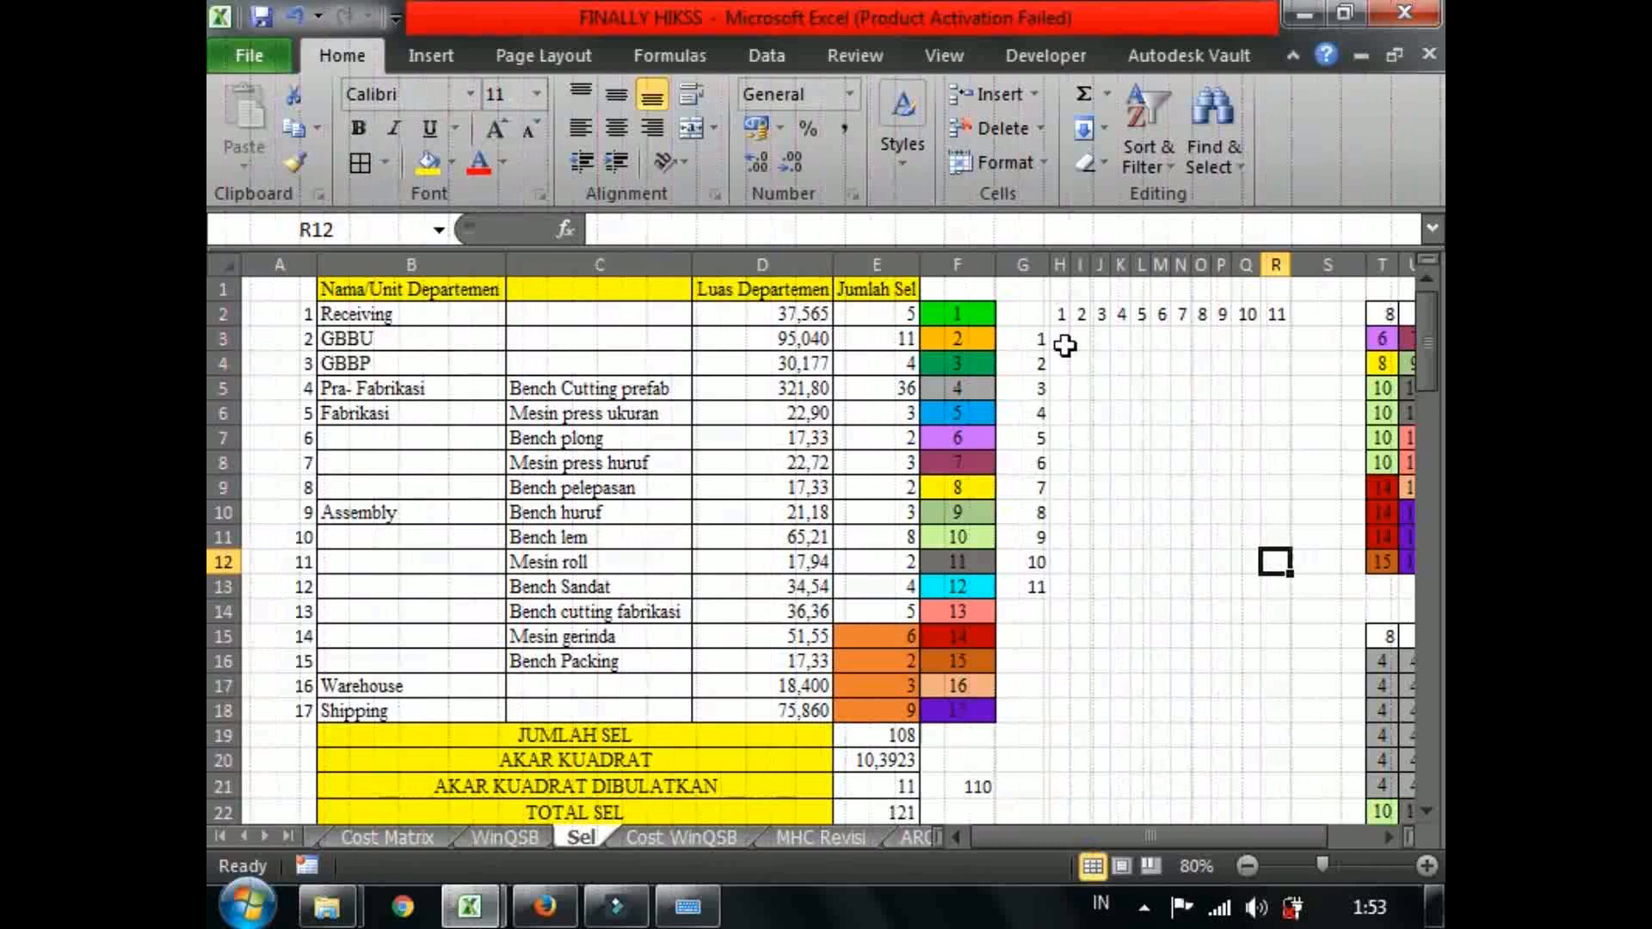
# Enter 1 in grid cells H3 through H7 to place Receiving's cells.
pyautogui.click(901, 313)
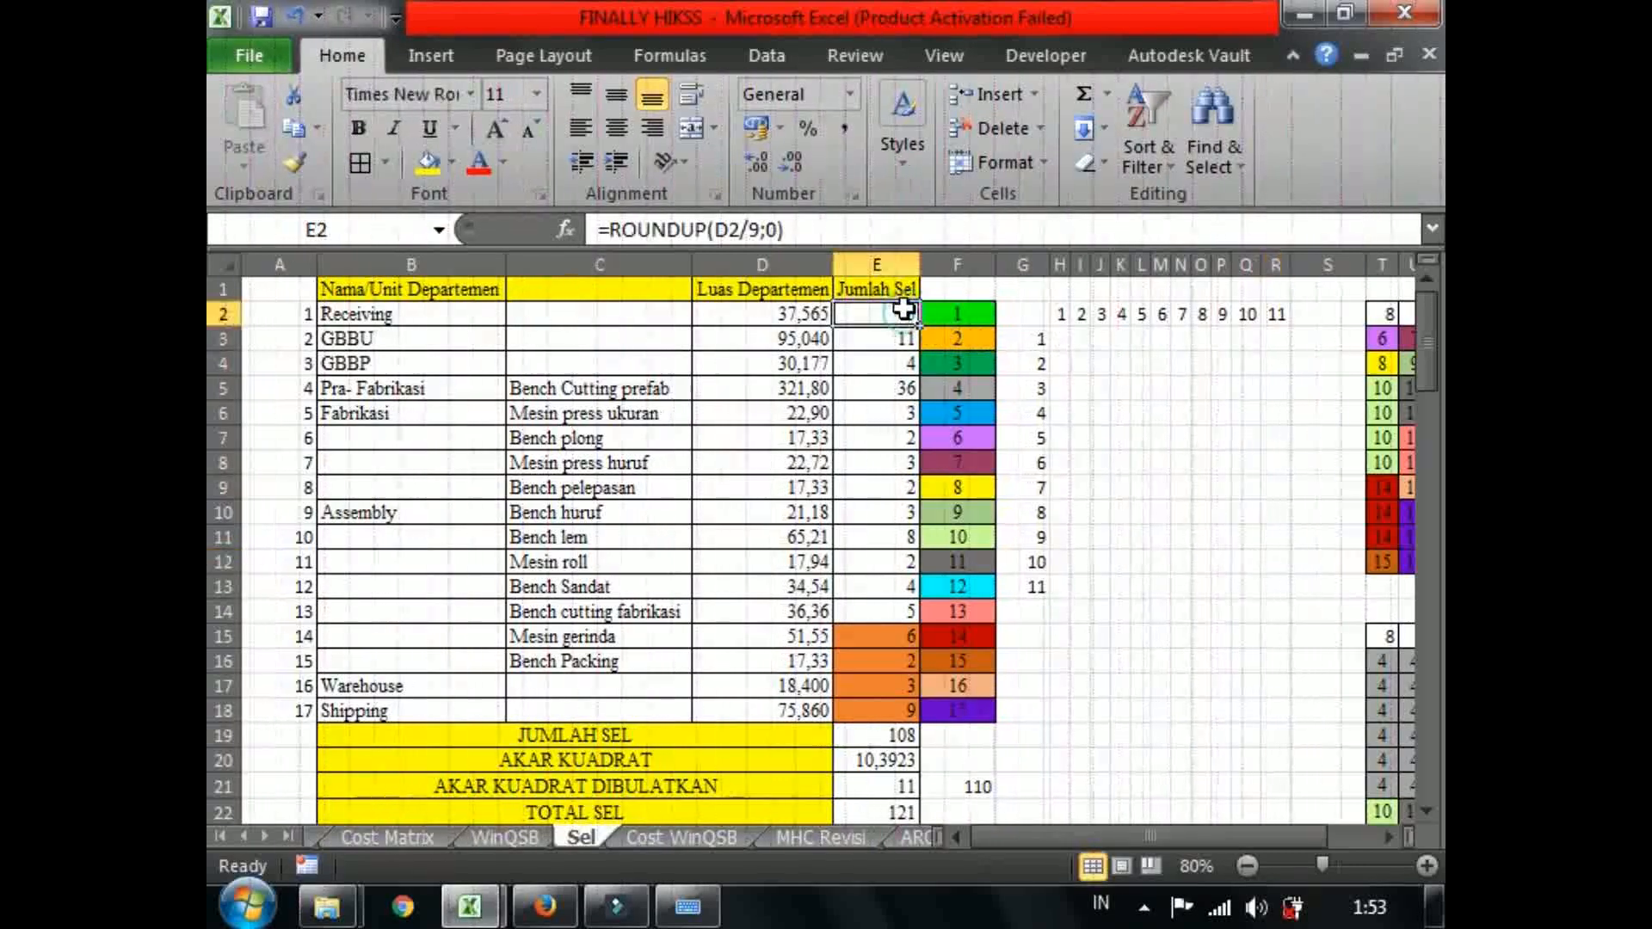
pyautogui.click(1057, 339)
pyautogui.write('1')
pyautogui.press('Return')
pyautogui.write('1')
pyautogui.press('Return')
pyautogui.write('1')
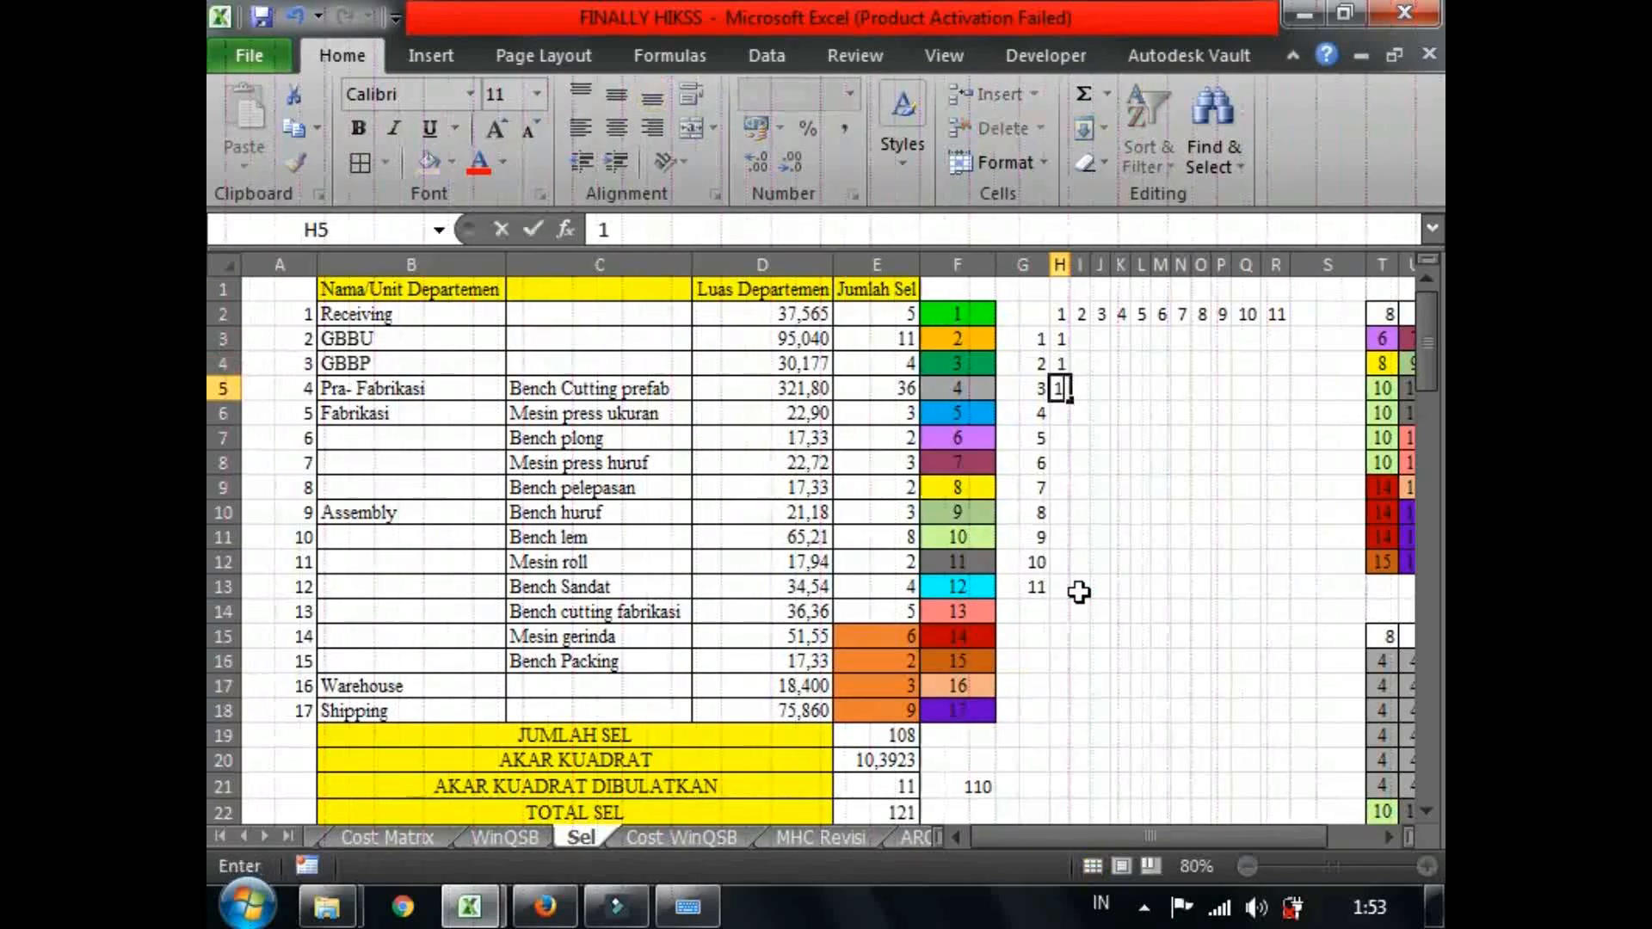
pyautogui.press('Return')
pyautogui.write('1')
pyautogui.press('Return')
pyautogui.write('1')
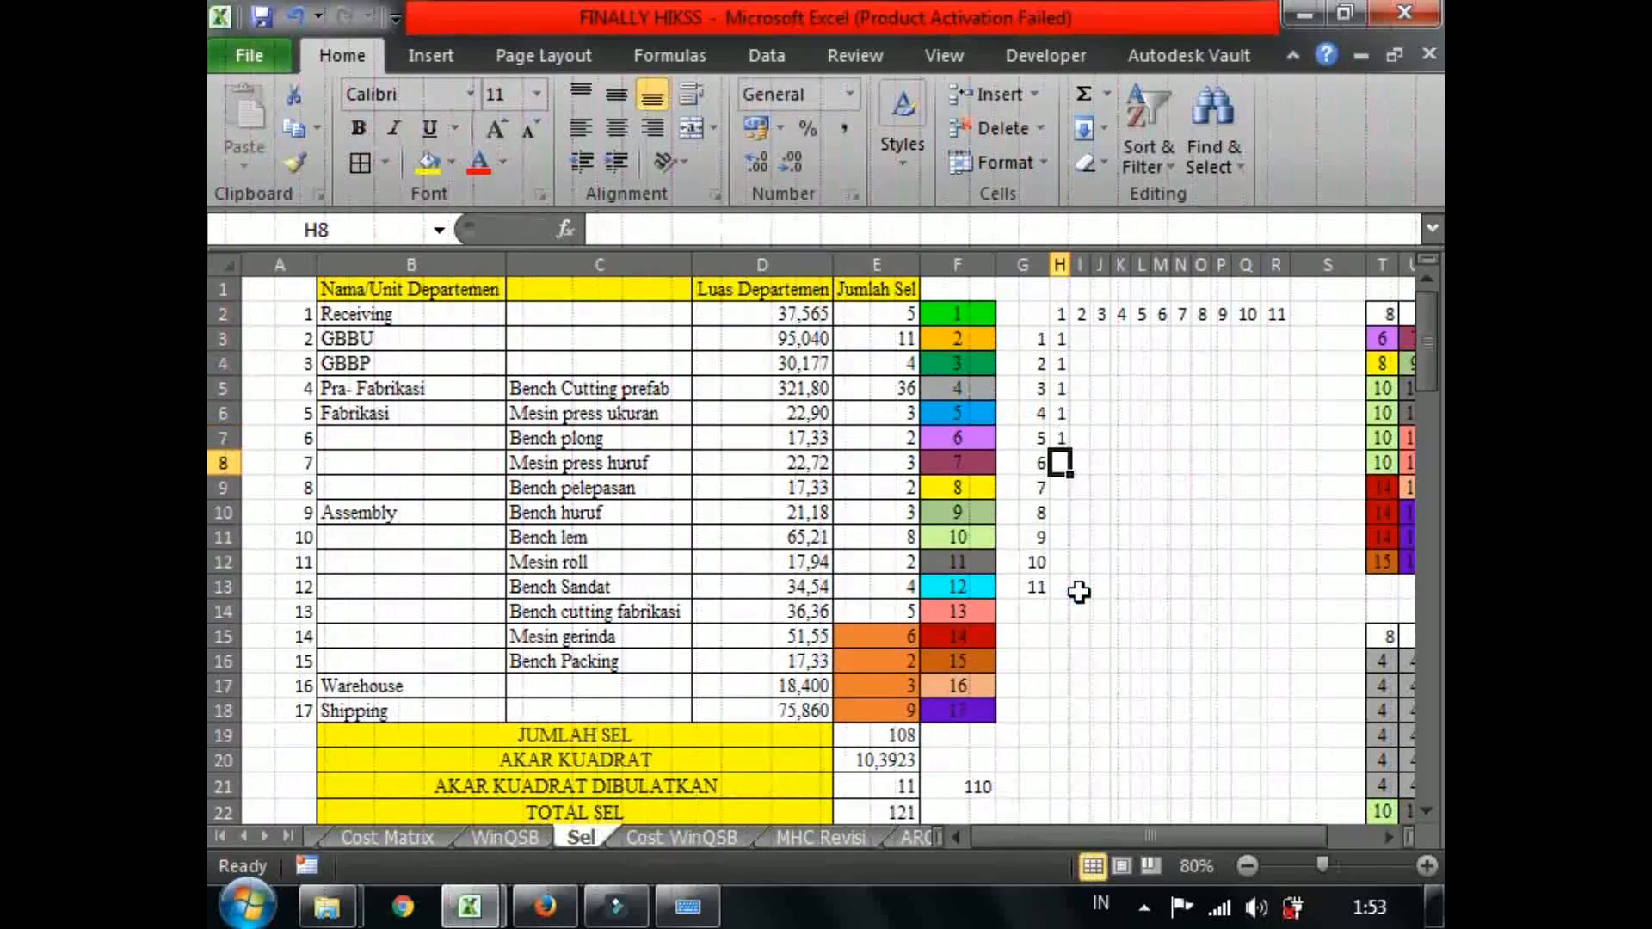
# Clear the Receiving entries from grid cells H3 through H7.
pyautogui.moveTo(1058, 334); pyautogui.dragTo(1061, 438)
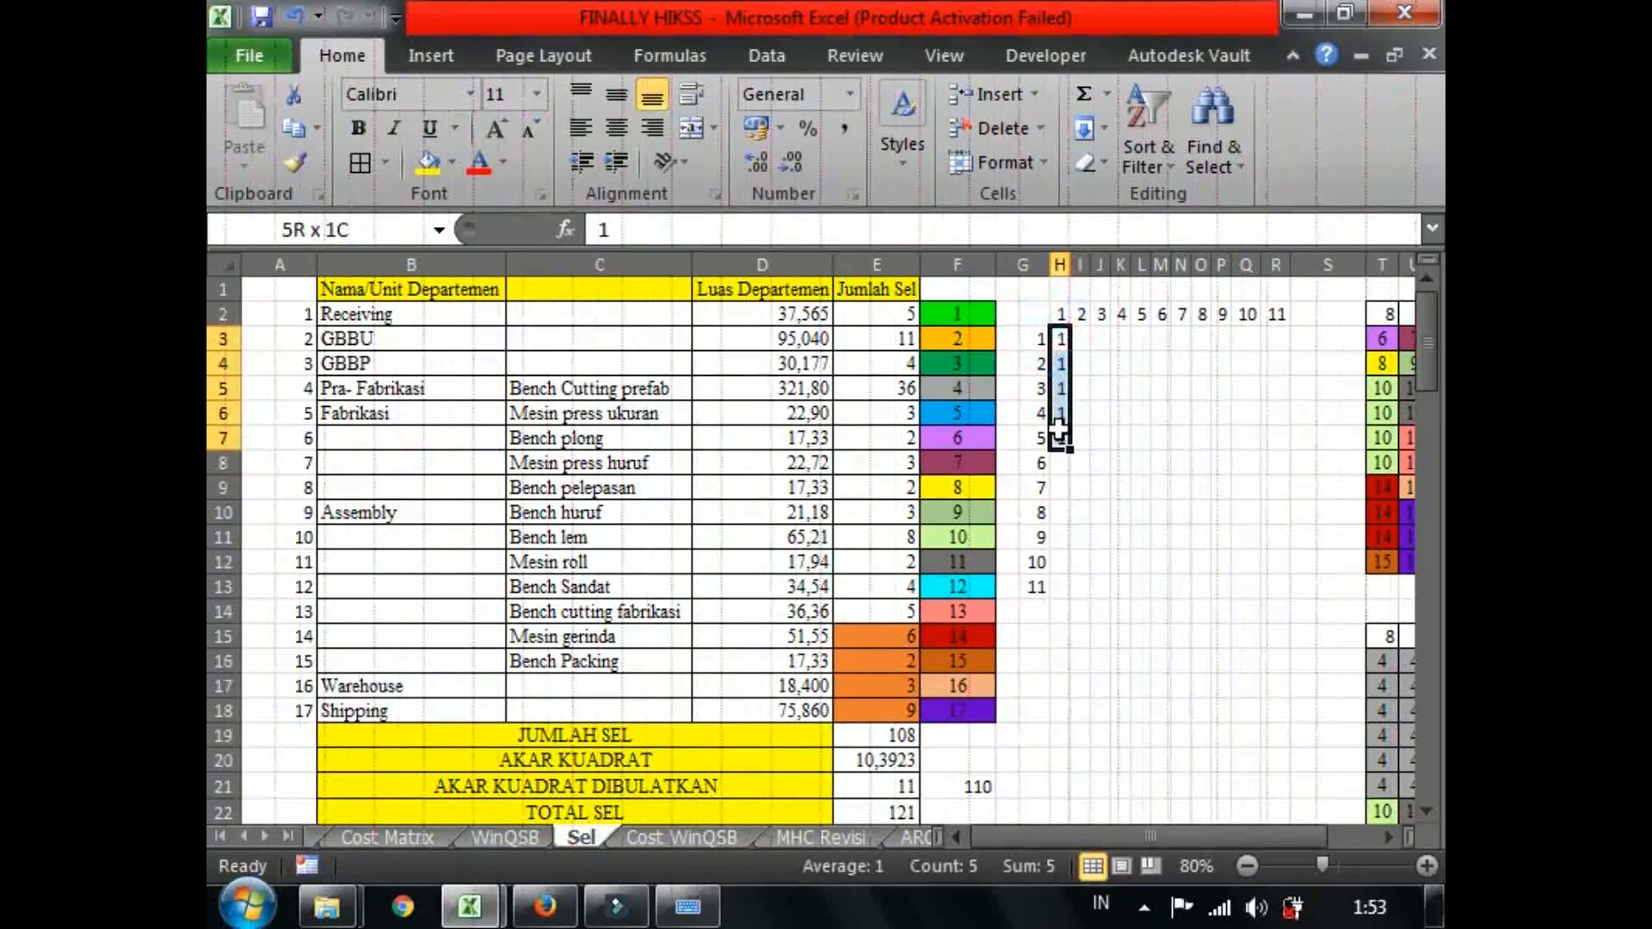
pyautogui.click(1110, 376)
pyautogui.moveTo(1062, 341); pyautogui.dragTo(1061, 421)
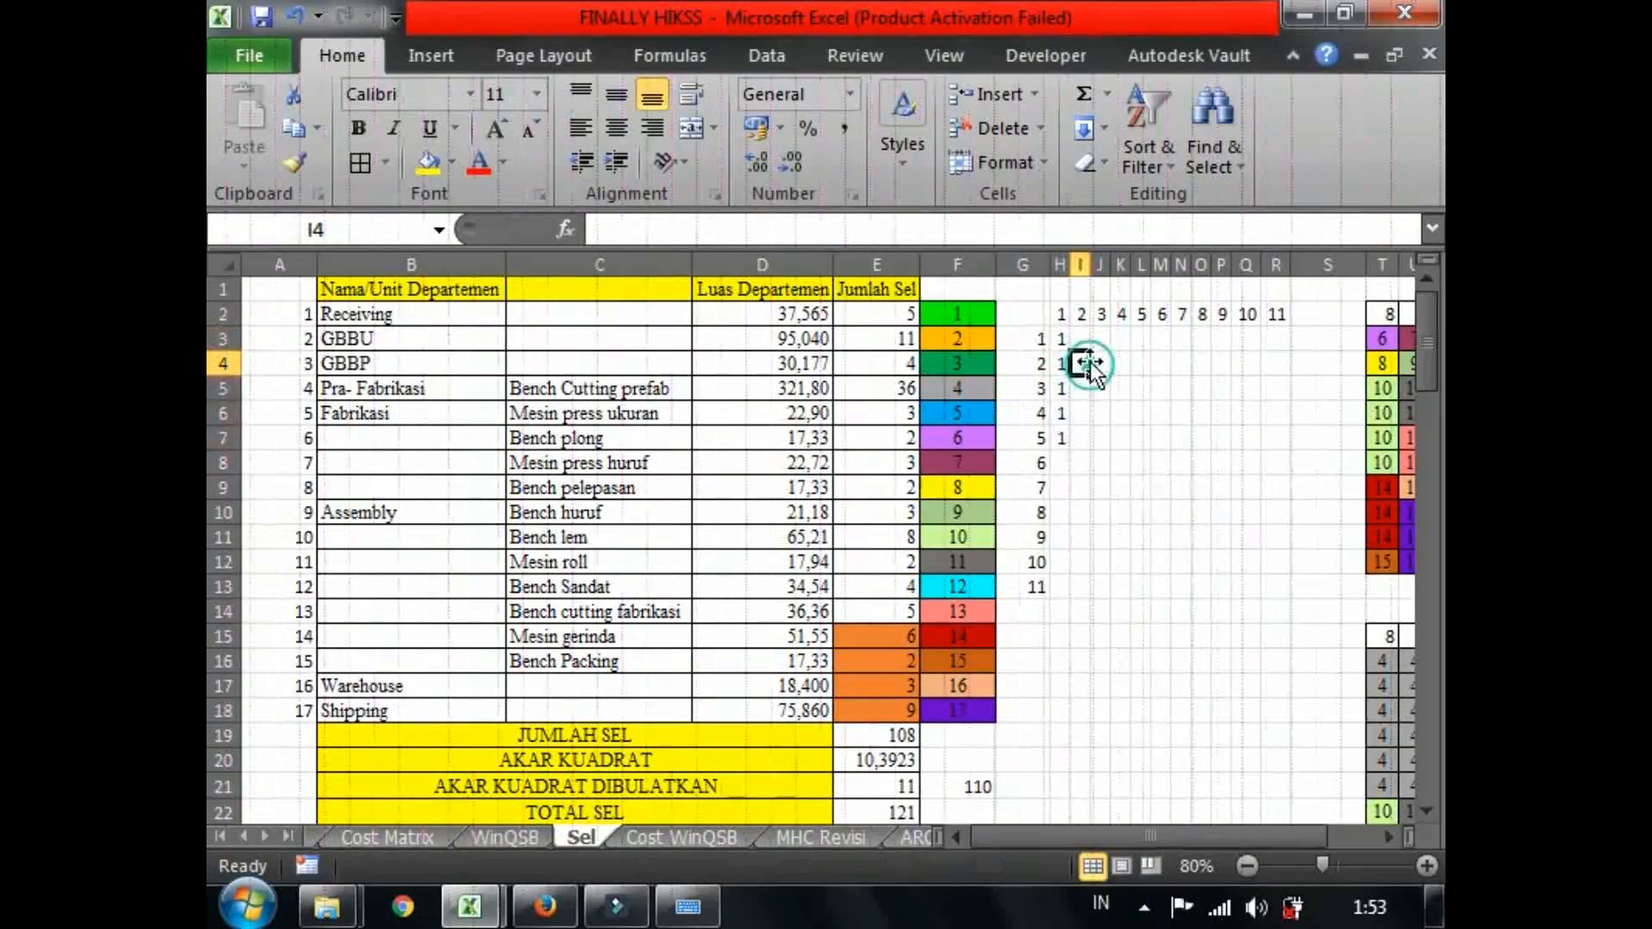
pyautogui.moveTo(1061, 314); pyautogui.dragTo(1180, 315)
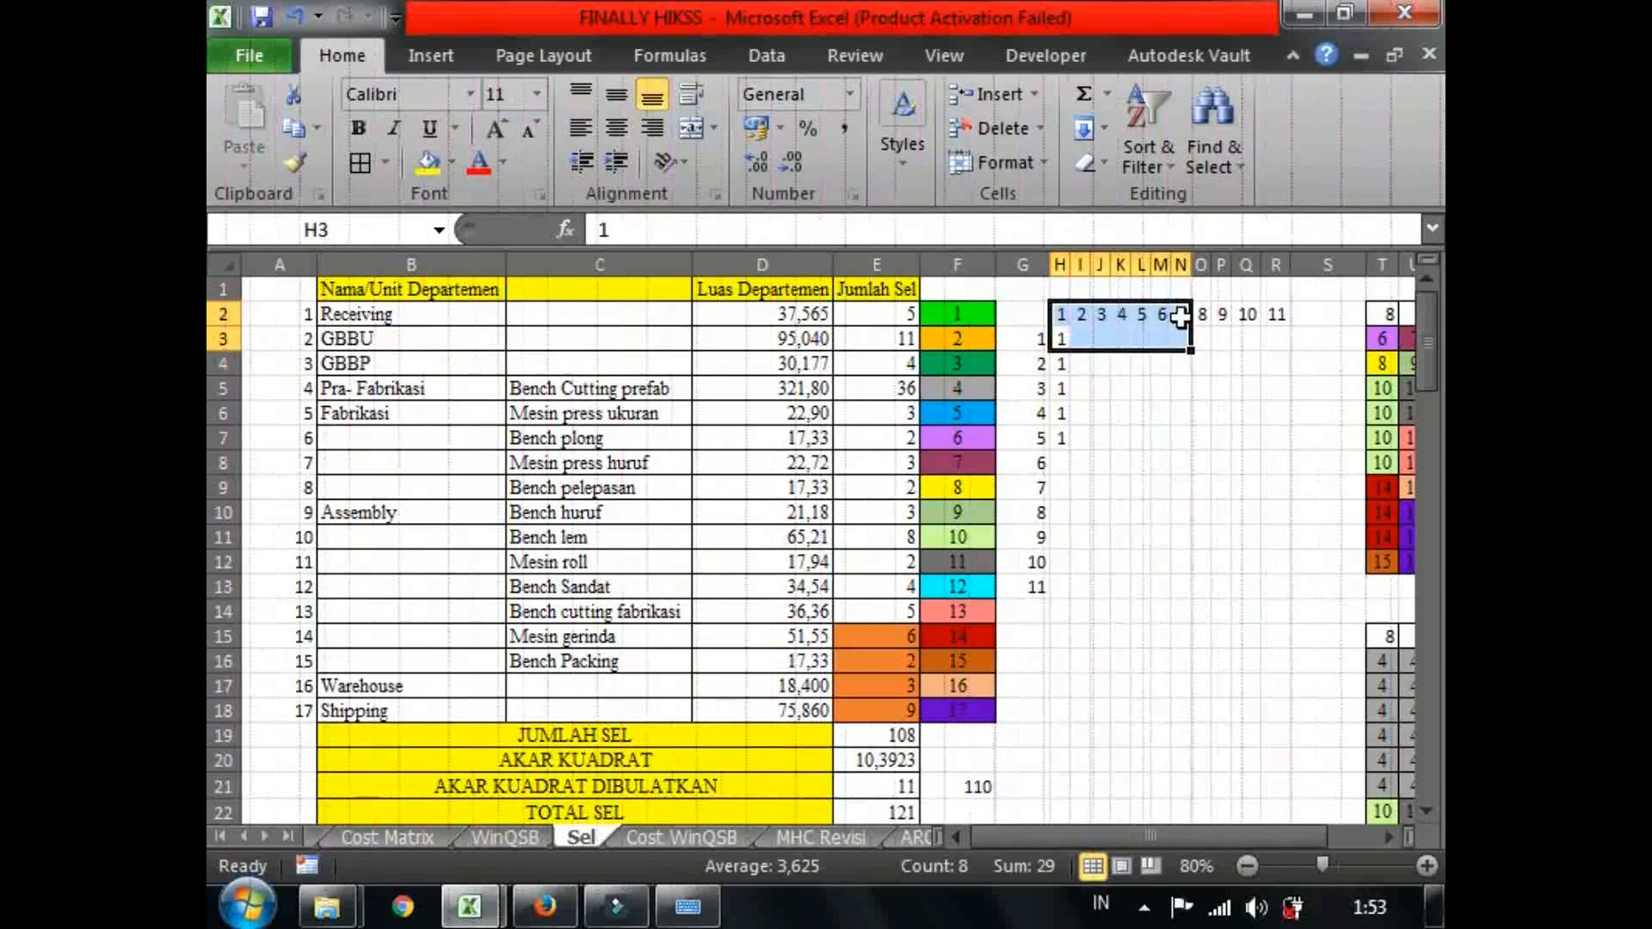
pyautogui.click(1142, 389)
pyautogui.moveTo(1066, 338); pyautogui.dragTo(1070, 439)
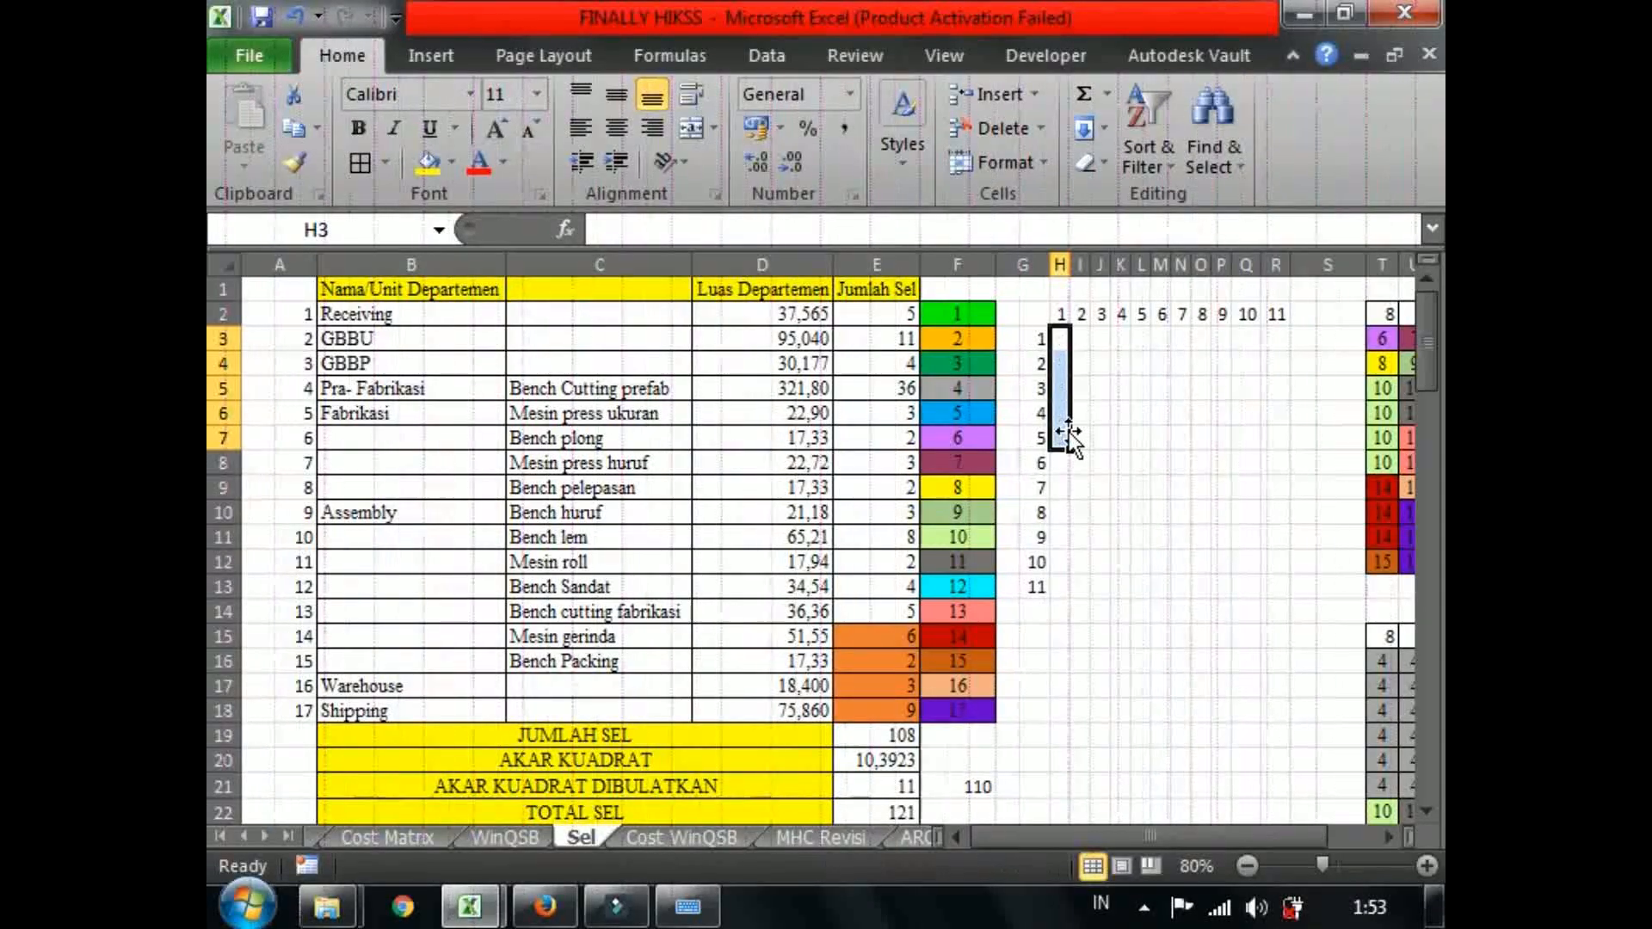
pyautogui.press('Delete')
pyautogui.click(1136, 435)
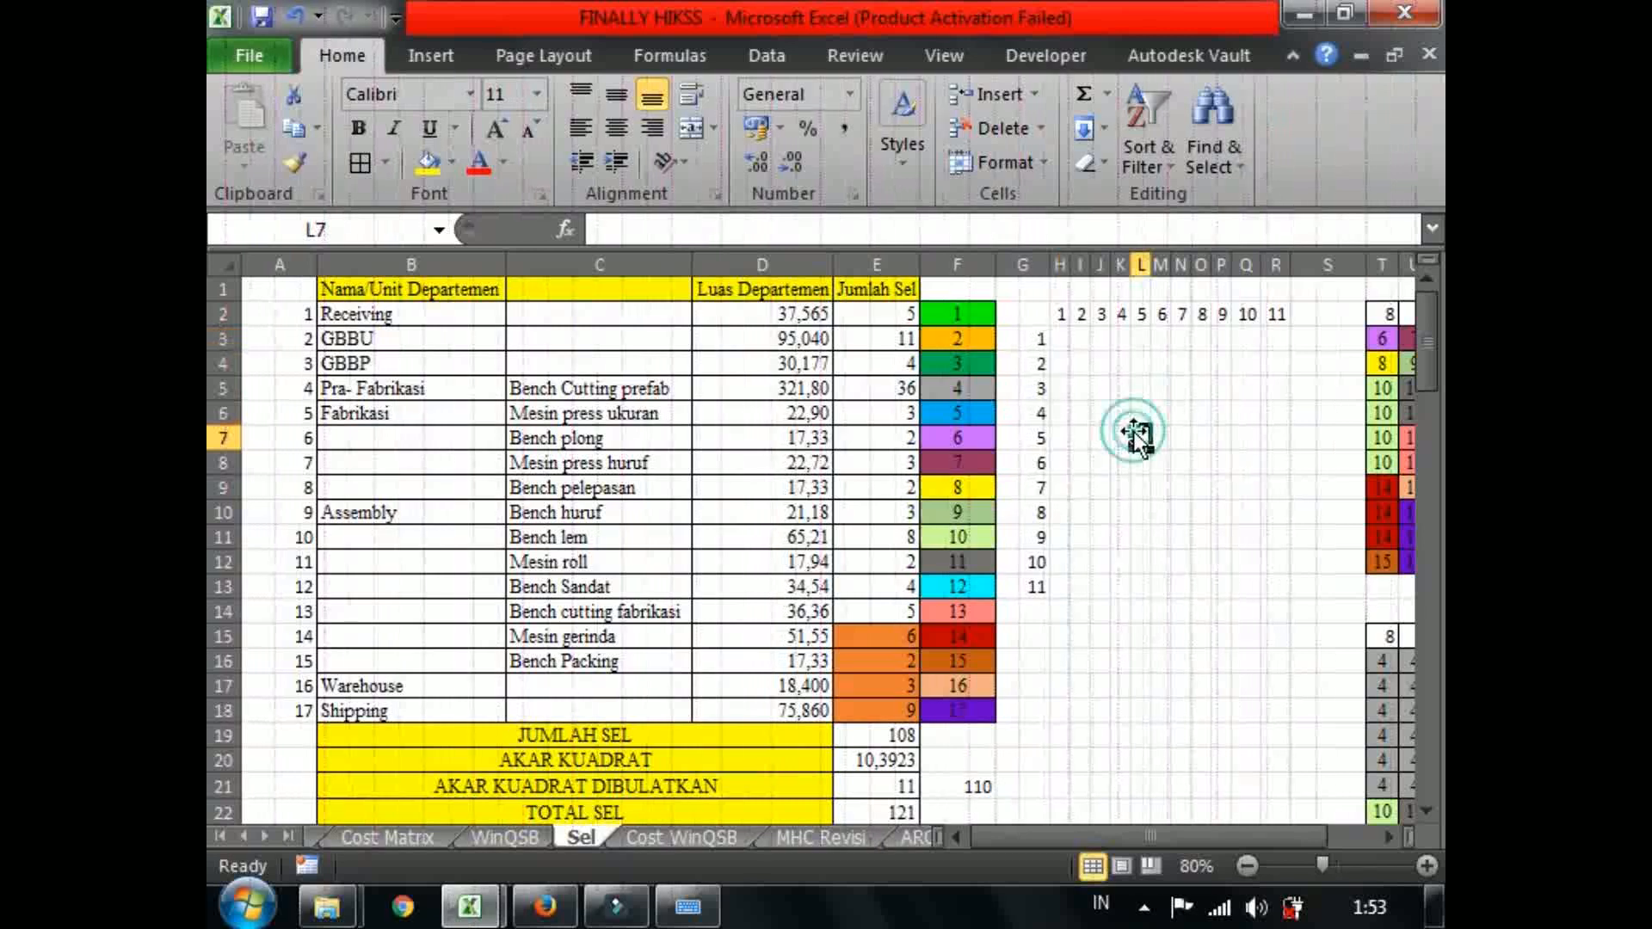
# Examine the first grid column from H3 downward as the path for filling cells.
pyautogui.click(1063, 339)
pyautogui.click(1081, 388)
pyautogui.click(1063, 343)
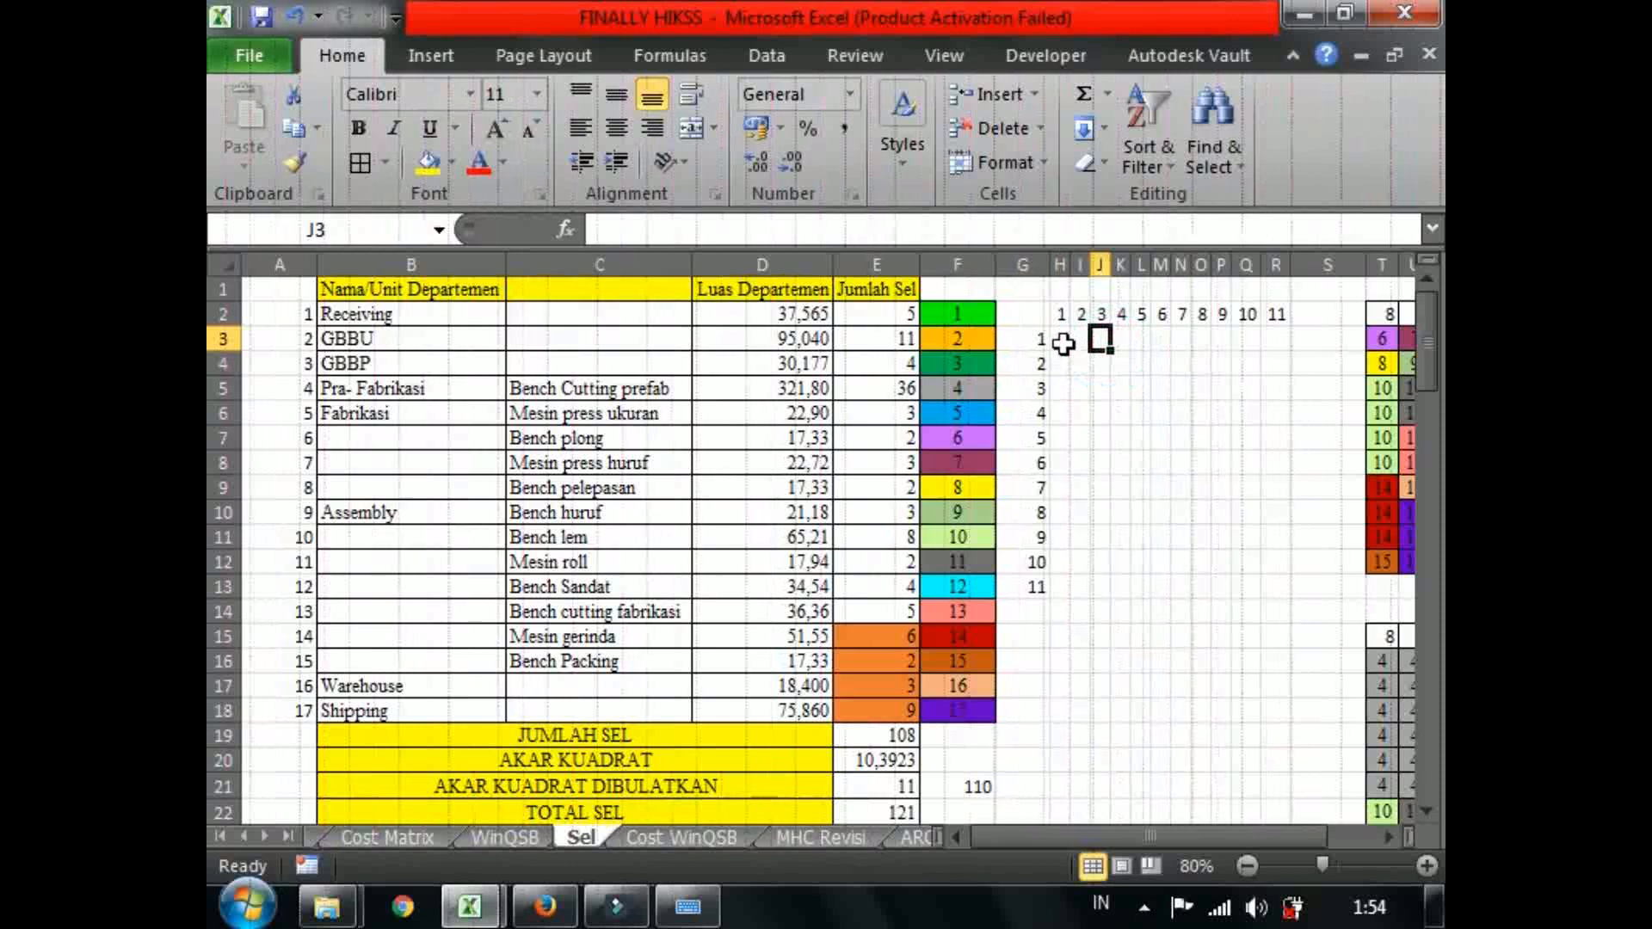
pyautogui.moveTo(1061, 338); pyautogui.dragTo(1059, 559)
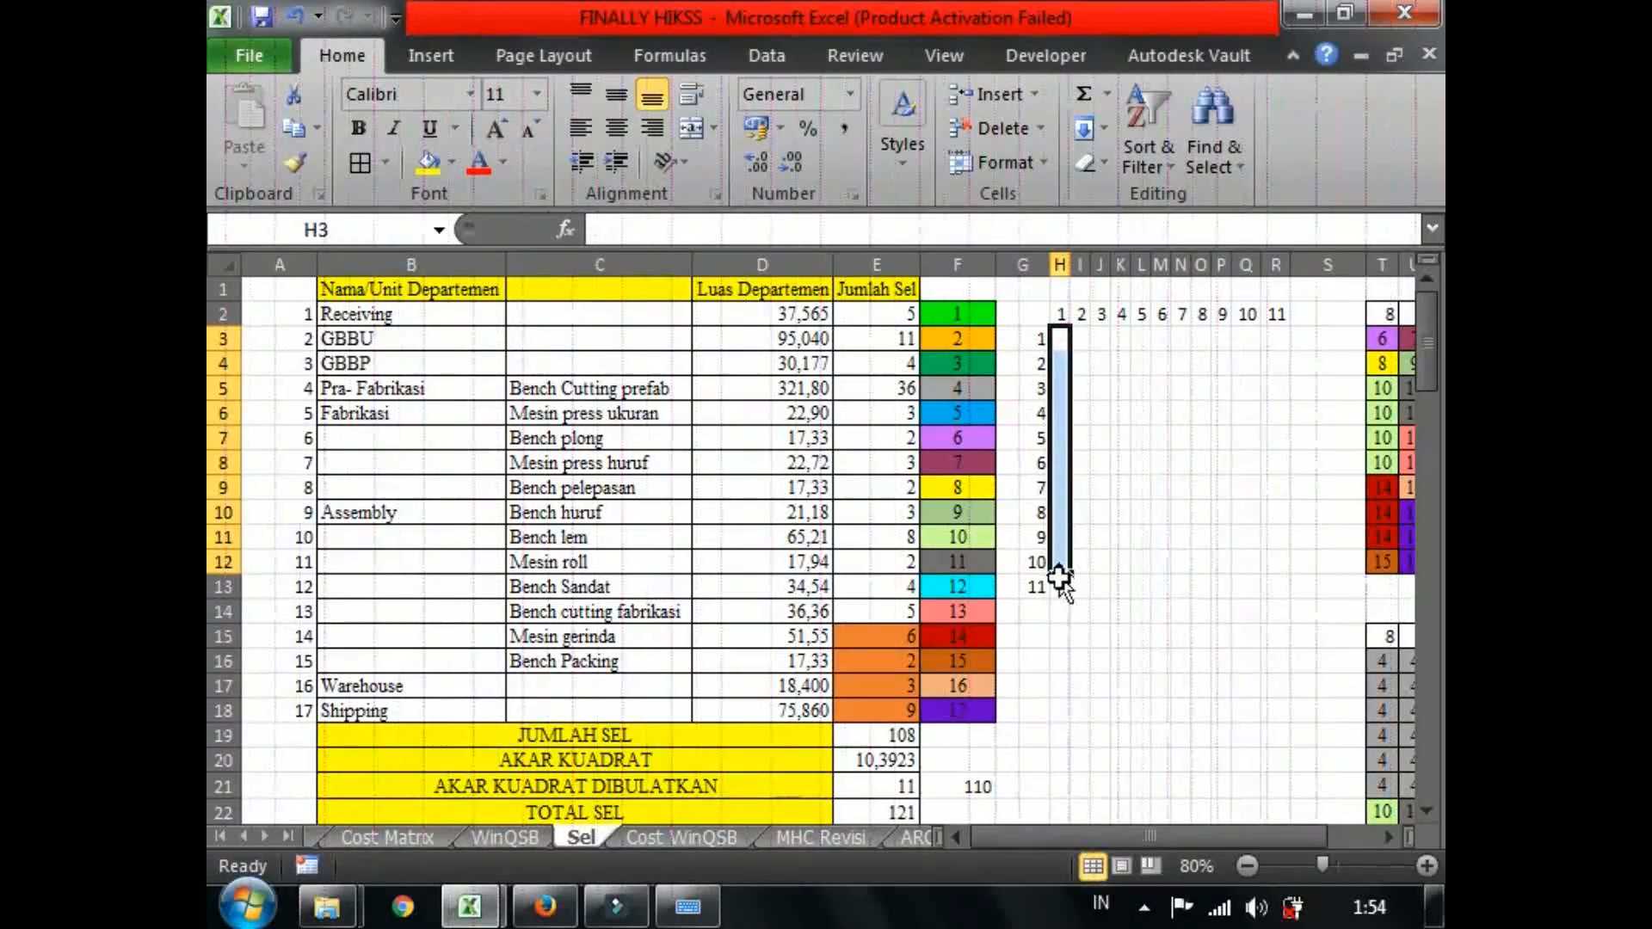
pyautogui.click(1064, 338)
# Fill grid cells H3 through H7 with 1 for the Receiving department.
pyautogui.moveTo(1070, 341); pyautogui.dragTo(1066, 339)
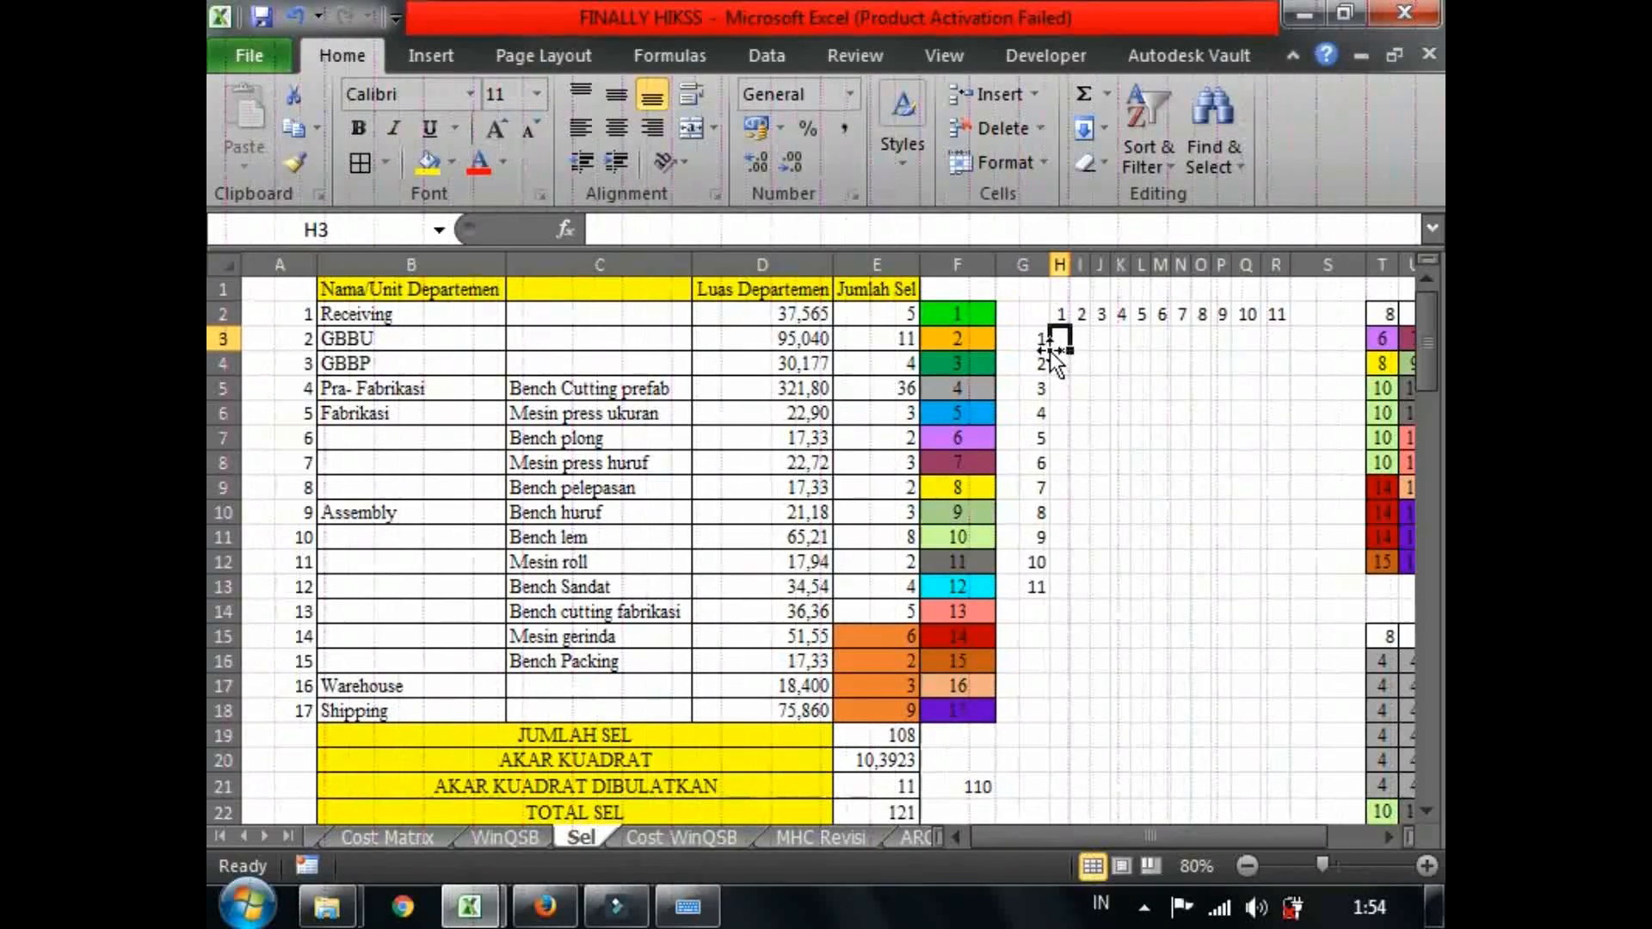
pyautogui.write('1')
pyautogui.press('Return')
pyautogui.write('1')
pyautogui.press('Return')
pyautogui.write('1')
pyautogui.press('Return')
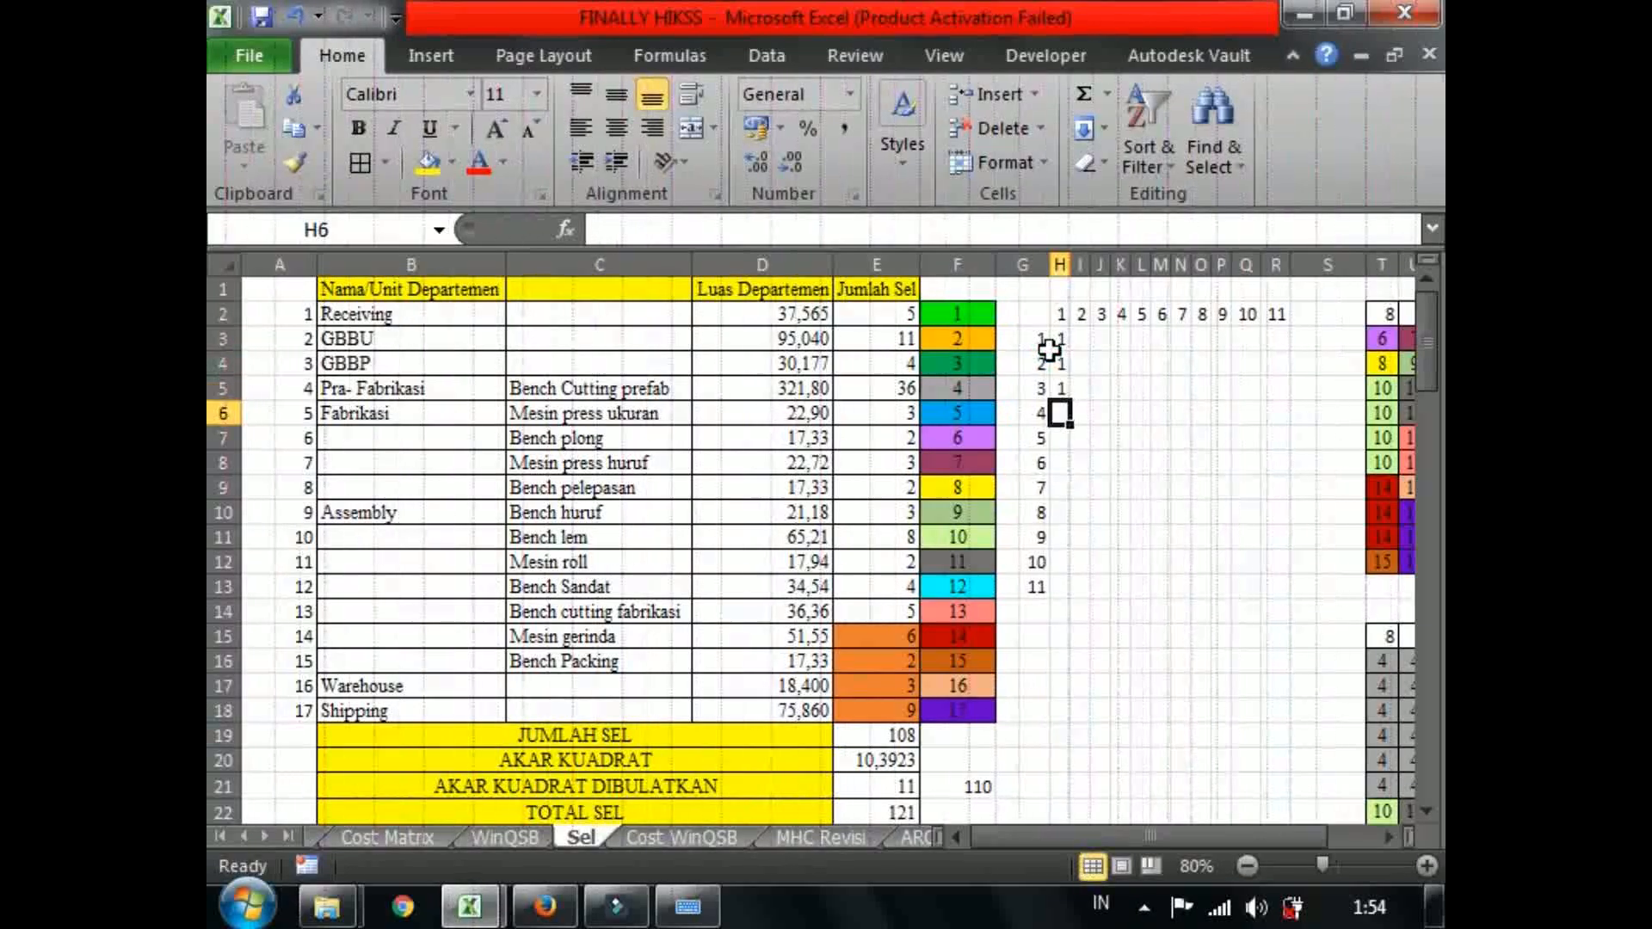
pyautogui.scroll(2, 1049, 349)
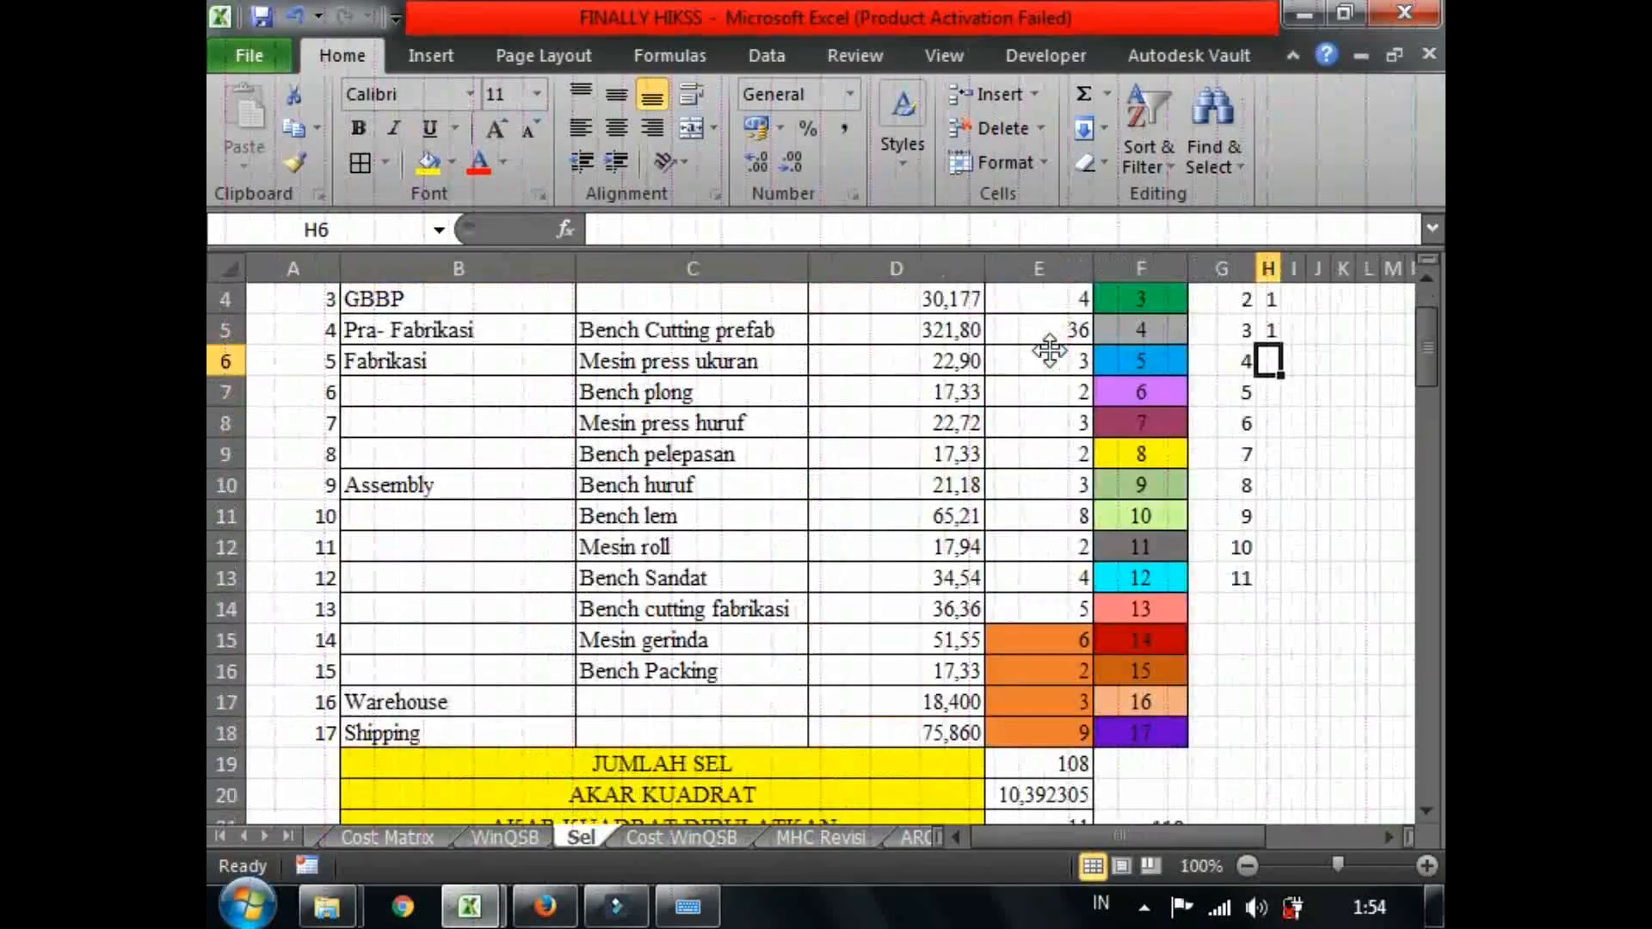
pyautogui.click(1423, 354)
pyautogui.write('1')
pyautogui.press('Return')
pyautogui.write('1')
pyautogui.press('Return')
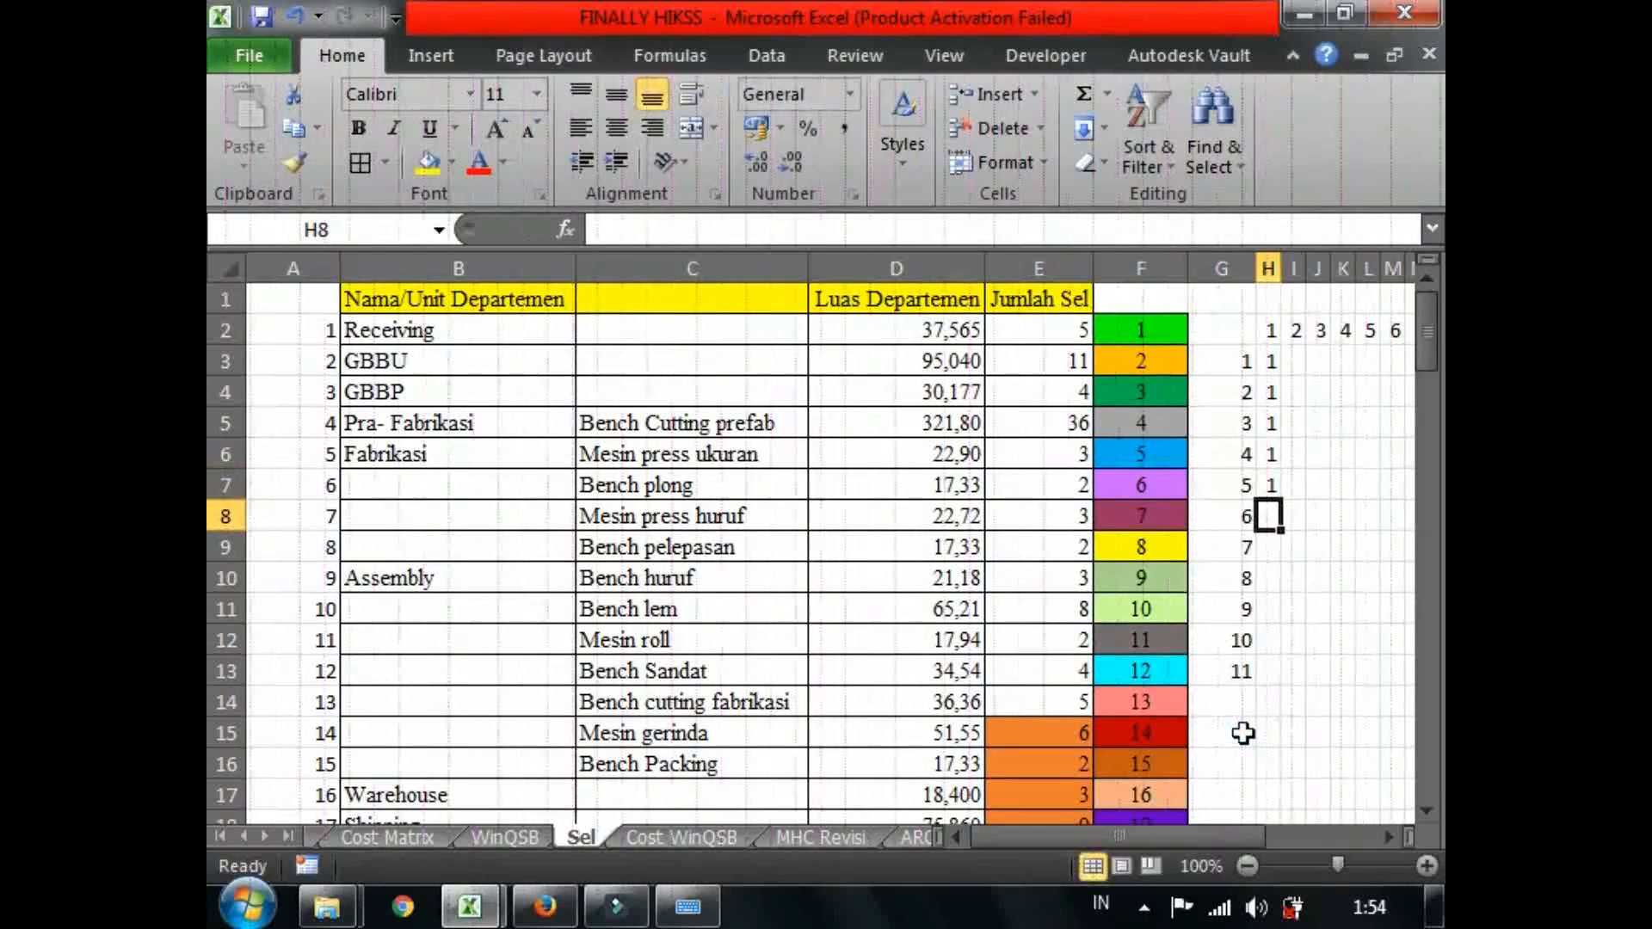
pyautogui.scroll(-1, 1243, 733)
pyautogui.scroll(2, 1243, 733)
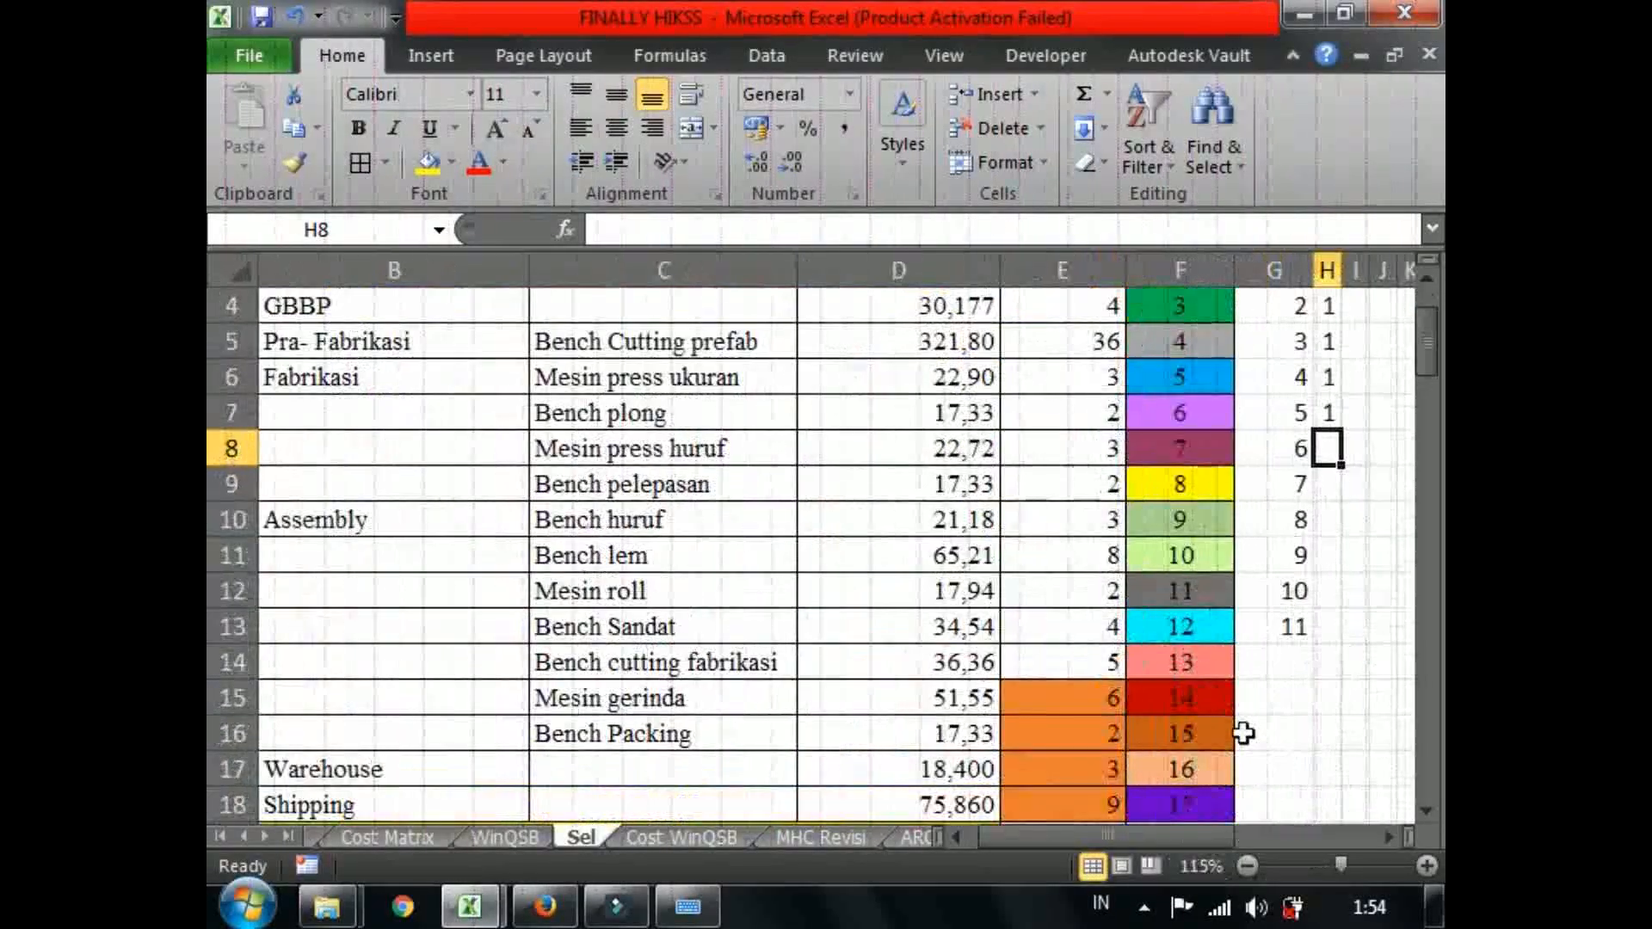
# Examine GBBU's required cell count beside the numbered layout grid and its available columns.
pyautogui.click(1246, 867)
pyautogui.click(1246, 867)
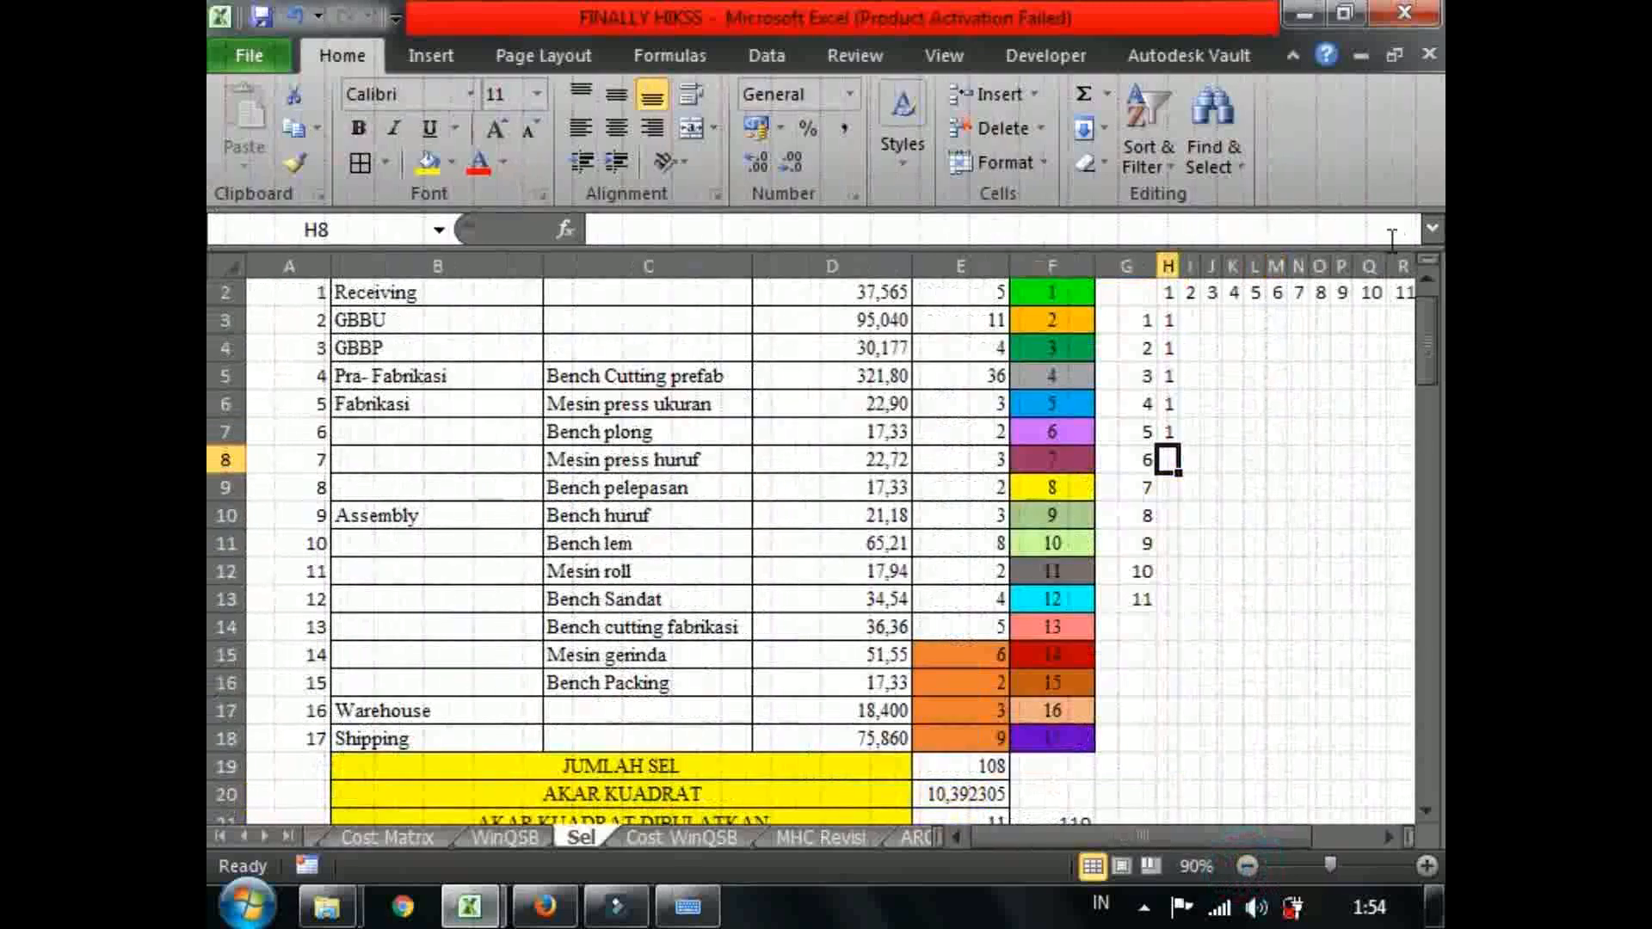
pyautogui.moveTo(1429, 329); pyautogui.dragTo(1429, 311)
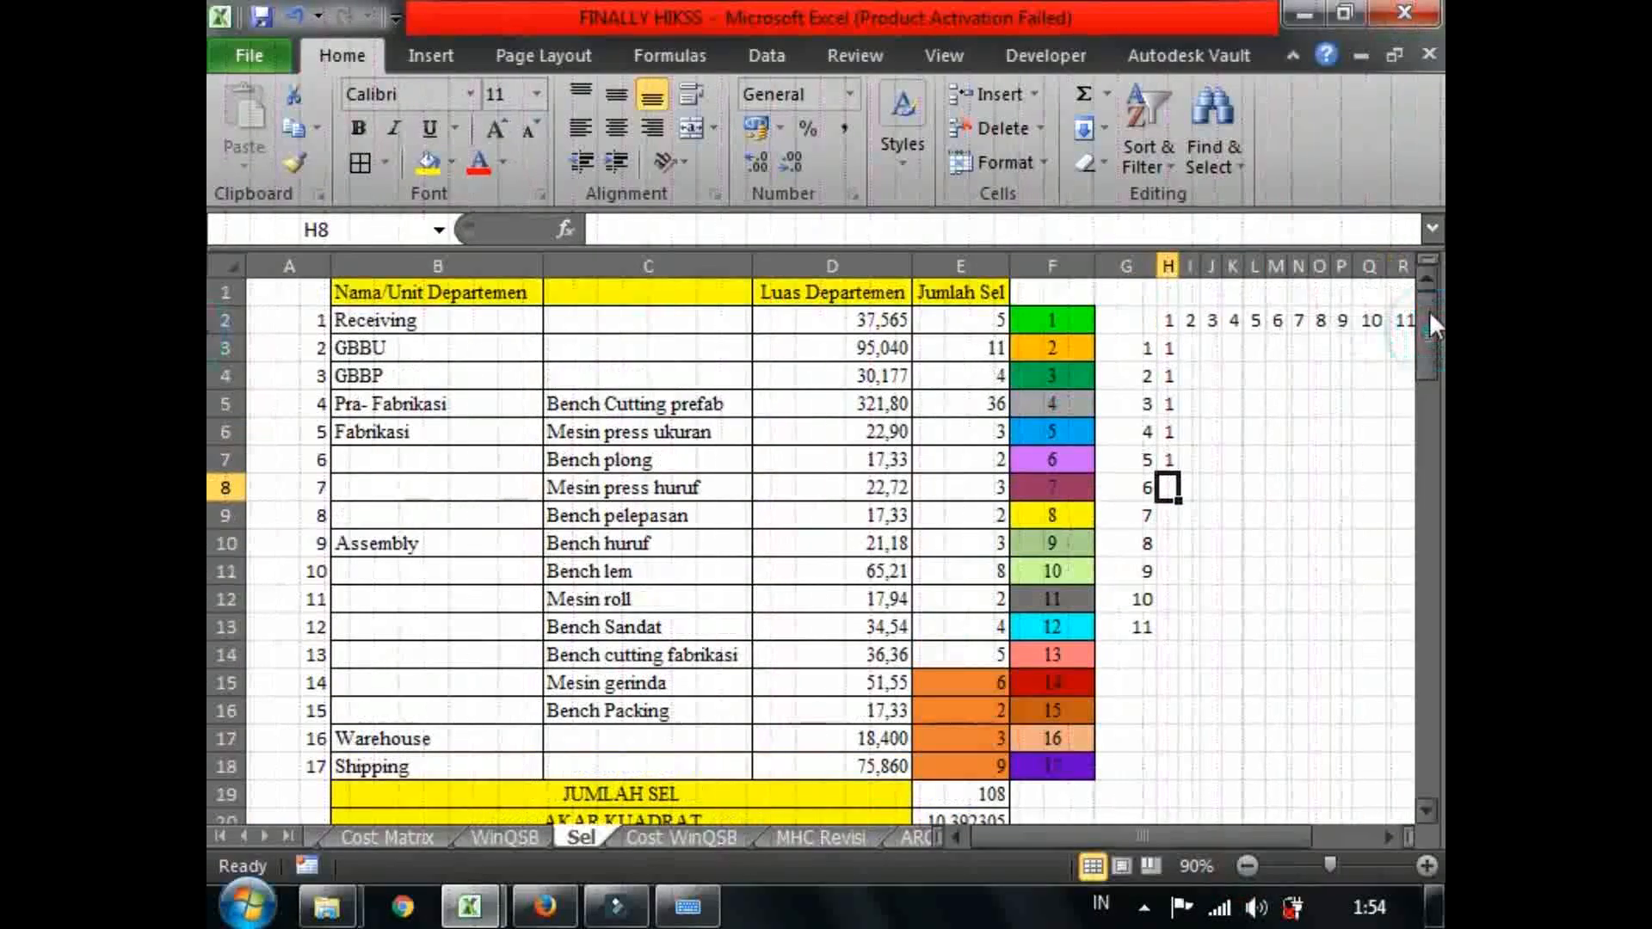
pyautogui.click(962, 348)
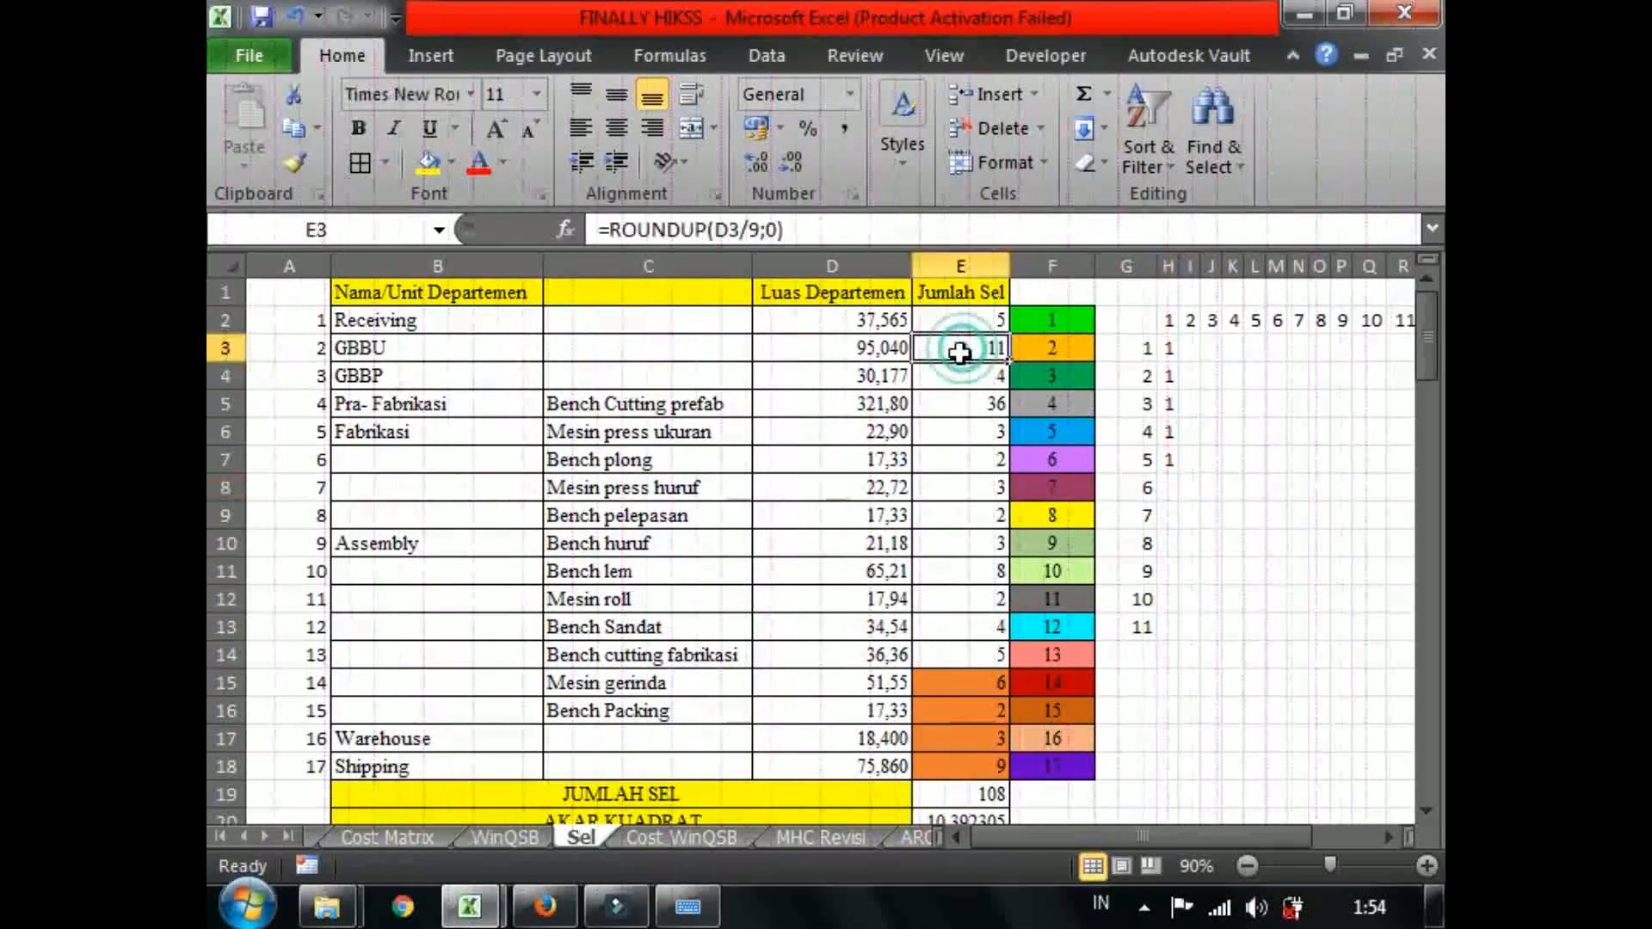
pyautogui.click(1172, 487)
pyautogui.click(1297, 404)
pyautogui.press('Right')
pyautogui.press('Right')
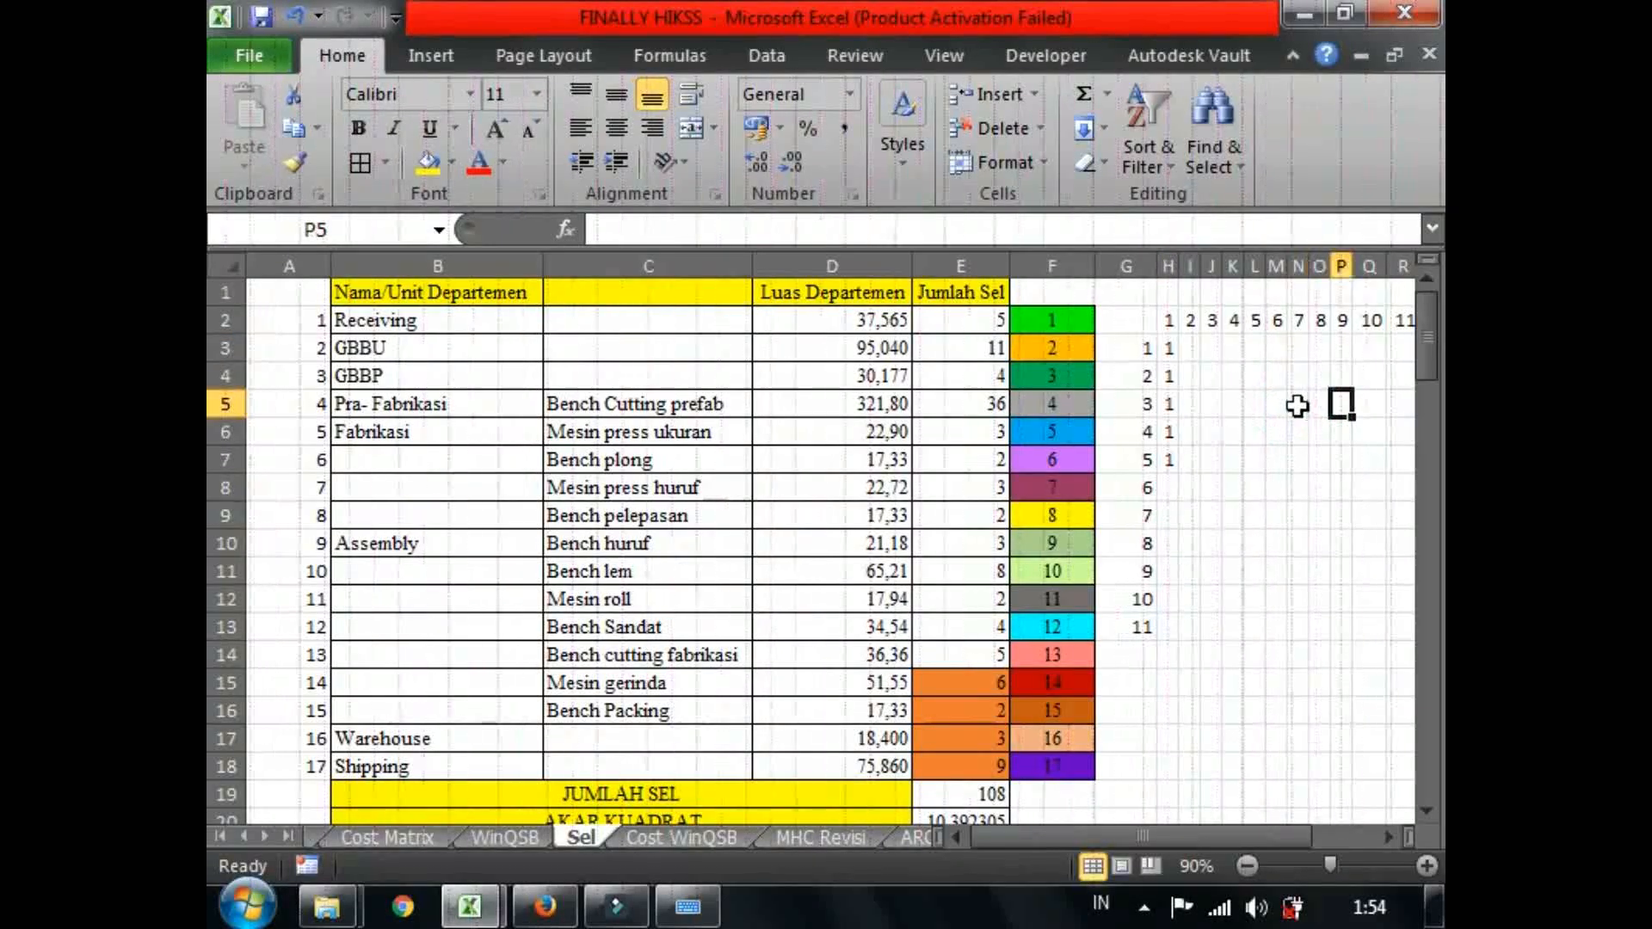
pyautogui.press('Right')
pyautogui.press('Right')
pyautogui.press('Right')
pyautogui.press('Left')
pyautogui.press('Left')
pyautogui.press('Left')
pyautogui.press('Left')
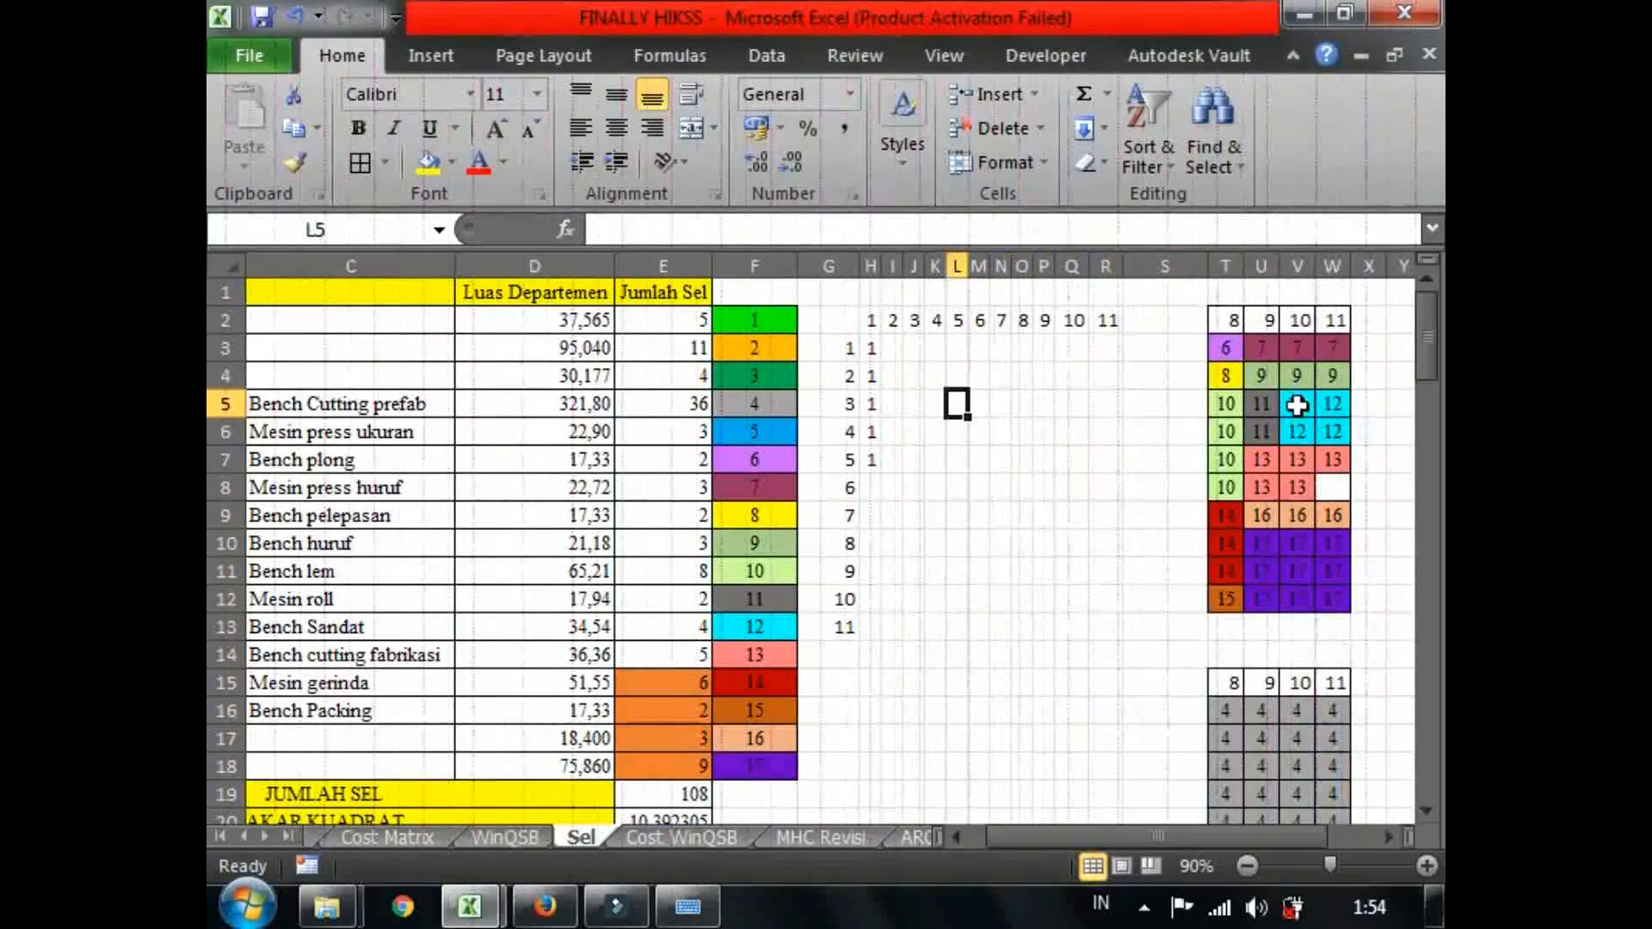
# Fill grid cells H8 through H13 with 2 for the GBBU department.
pyautogui.press('Down')
pyautogui.press('Down')
pyautogui.press('Down')
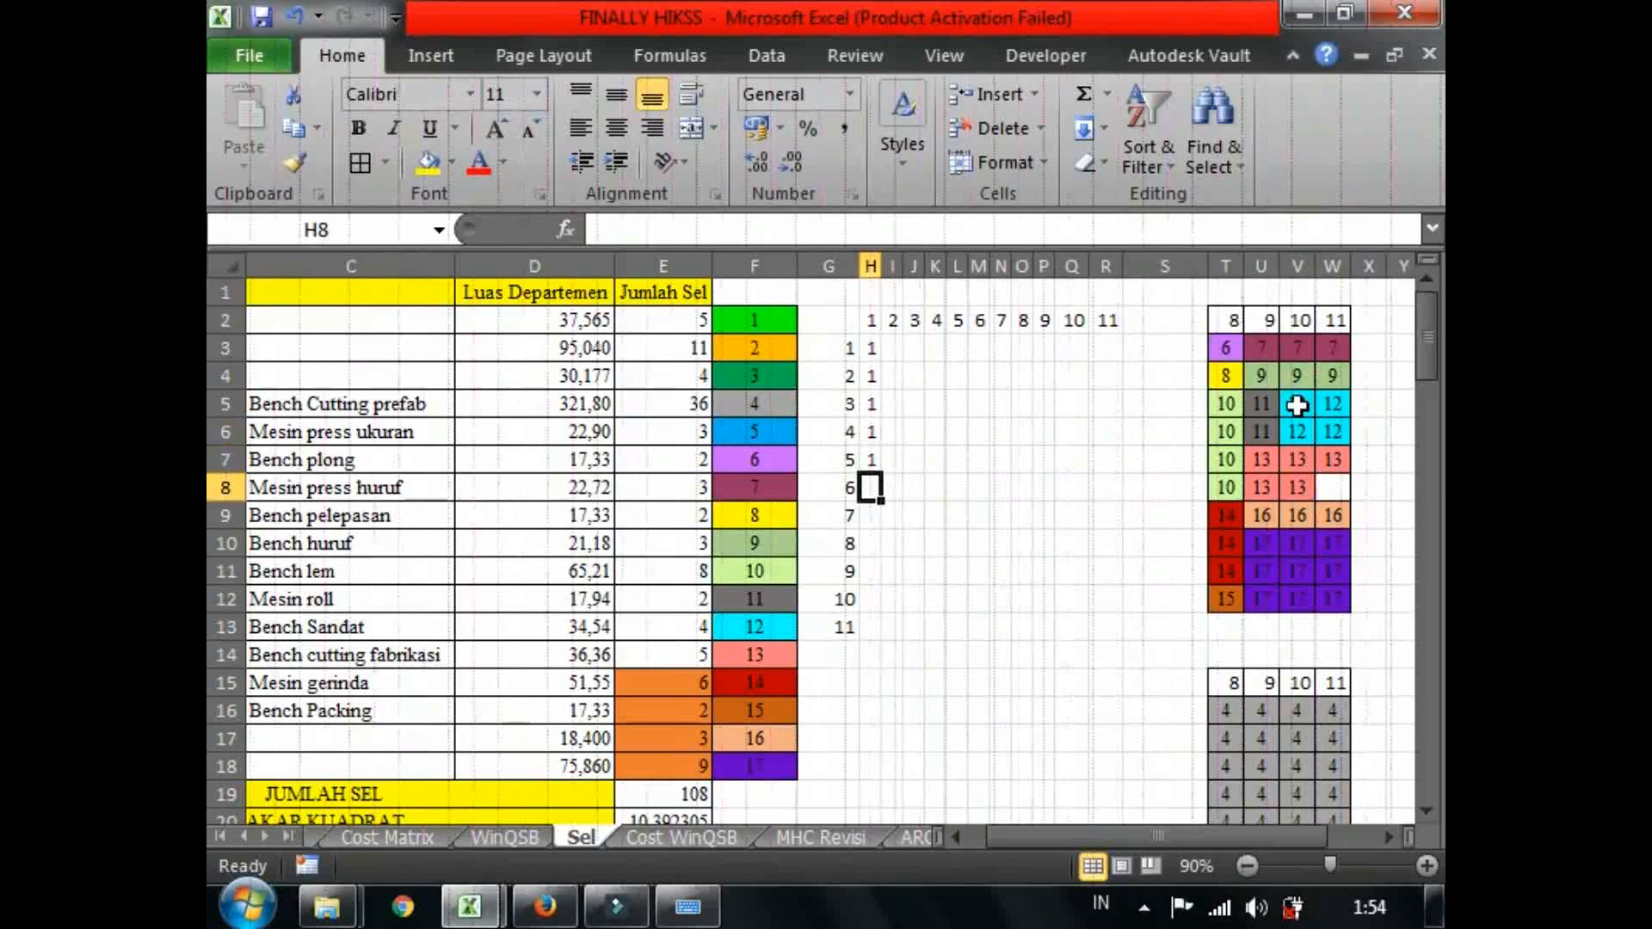
pyautogui.write('2')
pyautogui.press('Return')
pyautogui.write('2')
pyautogui.press('Return')
pyautogui.write('2')
pyautogui.press('Return')
pyautogui.write('2')
pyautogui.press('Return')
pyautogui.write('2')
pyautogui.press('Return')
pyautogui.write('2')
pyautogui.press('Return')
# Trace the second grid column up from row 13 and back down as the path for further cells.
pyautogui.press('Right')
pyautogui.press('Up')
pyautogui.press('Up')
pyautogui.press('Up')
pyautogui.press('Up')
pyautogui.press('Up')
pyautogui.press('Up')
pyautogui.press('Up')
pyautogui.press('Up')
pyautogui.press('Up')
pyautogui.press('Up')
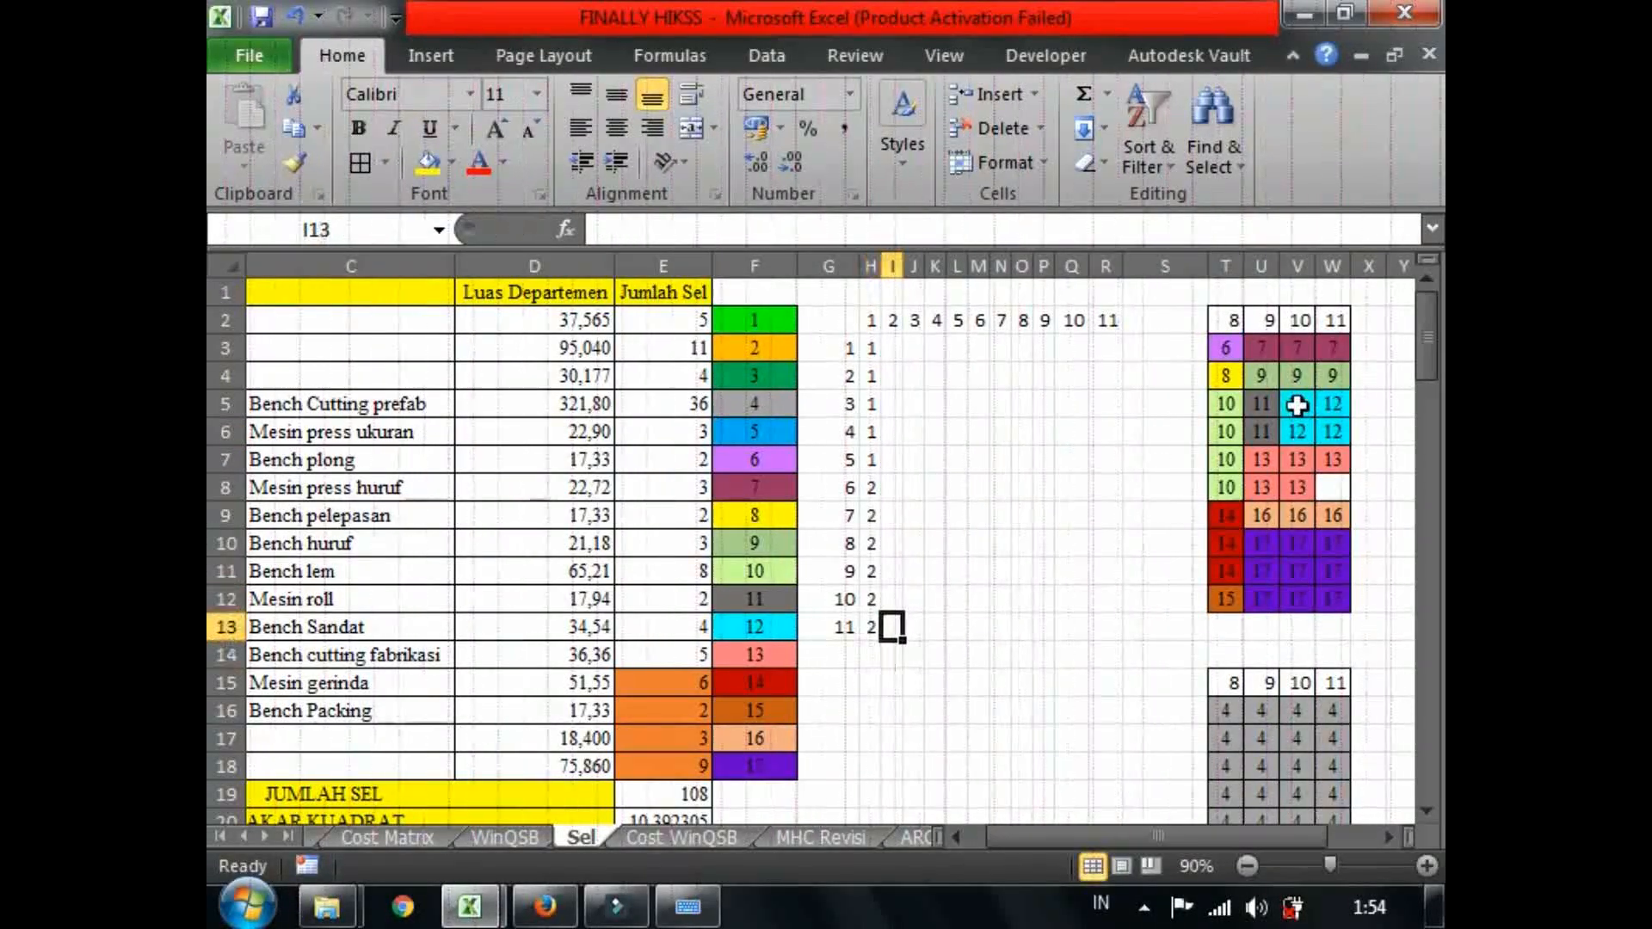
pyautogui.press('Up')
pyautogui.press('Down')
pyautogui.press('Down')
pyautogui.press('Down')
pyautogui.press('Down')
pyautogui.press('Down')
pyautogui.press('Down')
pyautogui.press('Down')
pyautogui.press('Down')
pyautogui.press('Down')
pyautogui.press('Down')
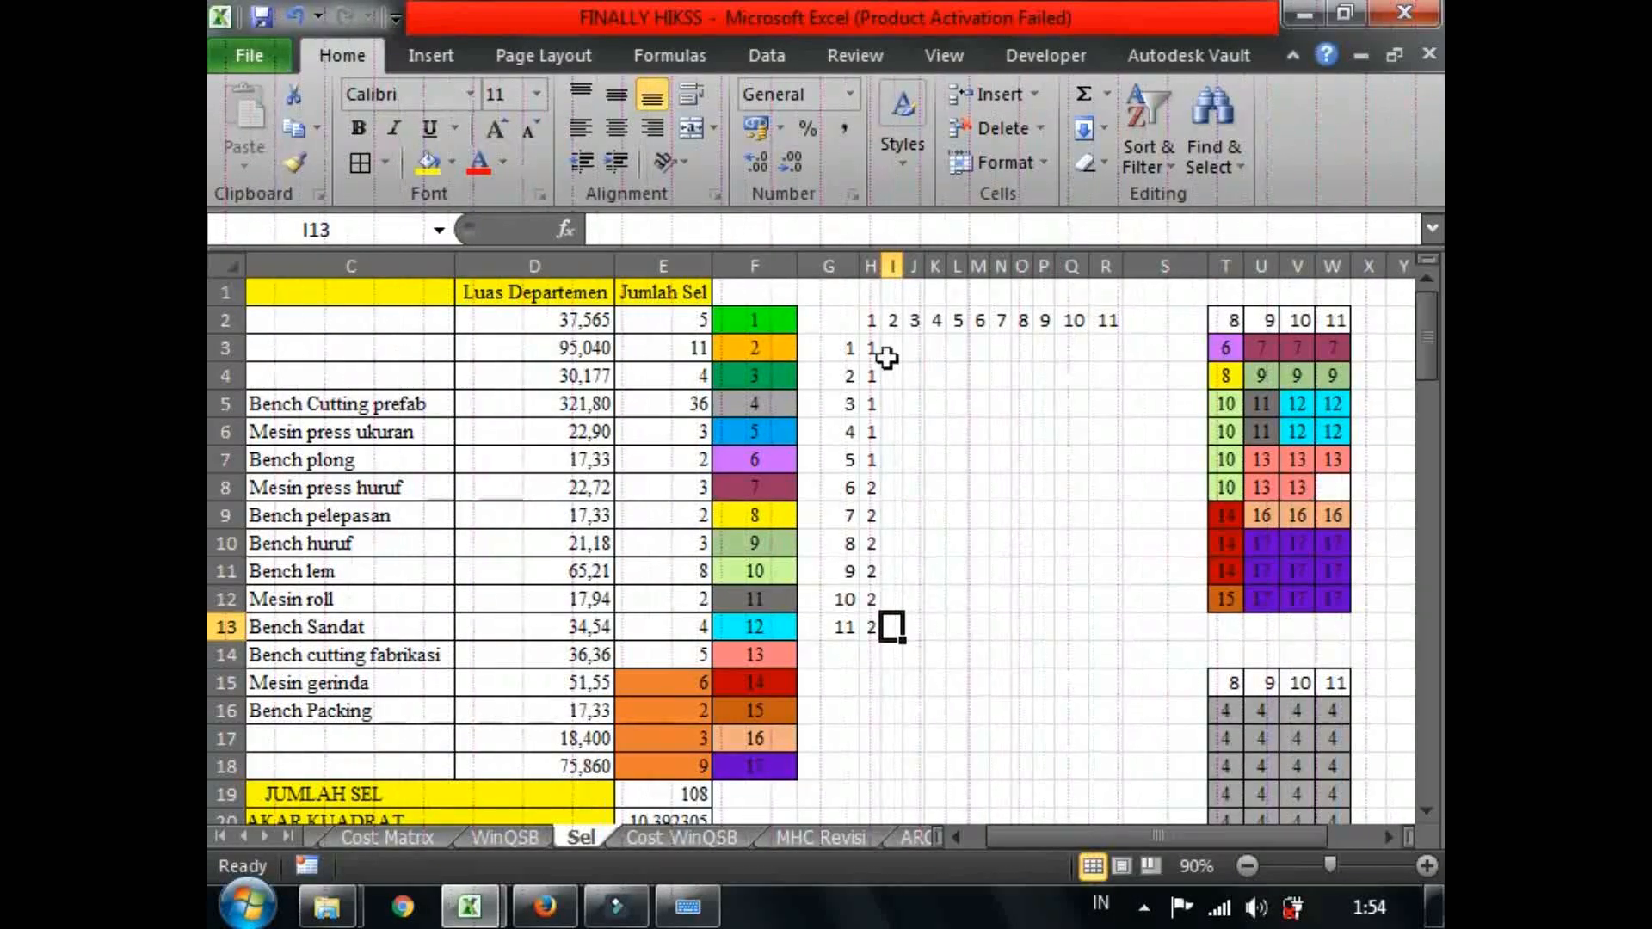
# Enter 1 in grid cells I3 and I4 to place Receiving's cells across two columns.
pyautogui.moveTo(872, 348); pyautogui.dragTo(871, 487)
pyautogui.click(893, 433)
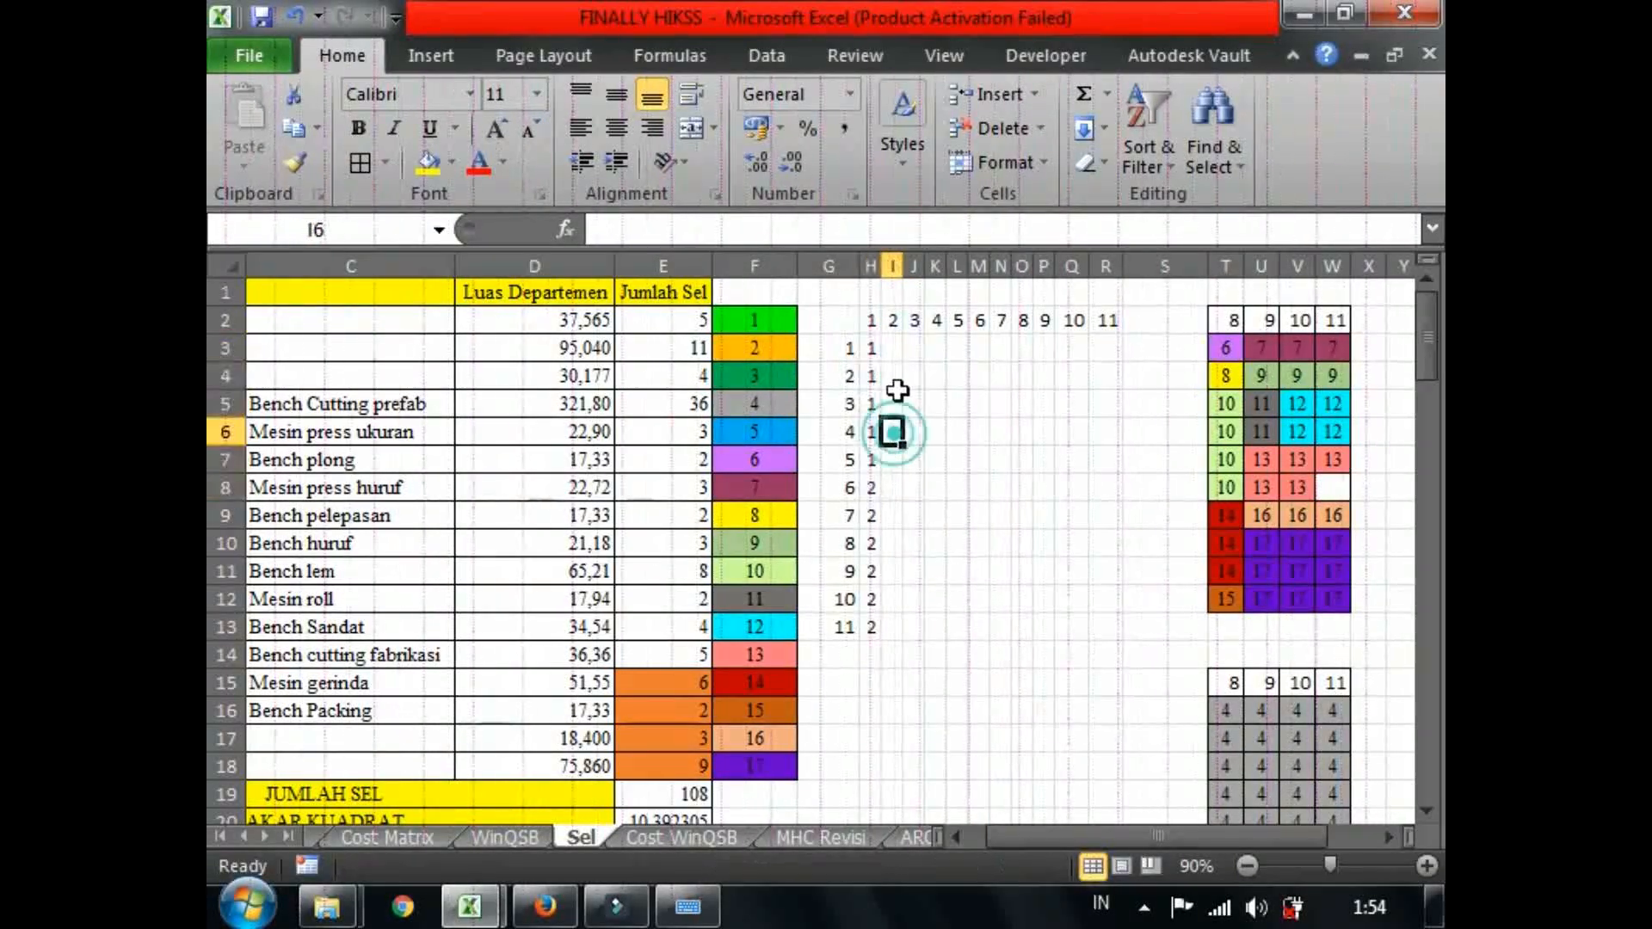
pyautogui.click(873, 348)
pyautogui.click(890, 346)
pyautogui.write('1')
pyautogui.press('Return')
pyautogui.write('1')
pyautogui.press('Return')
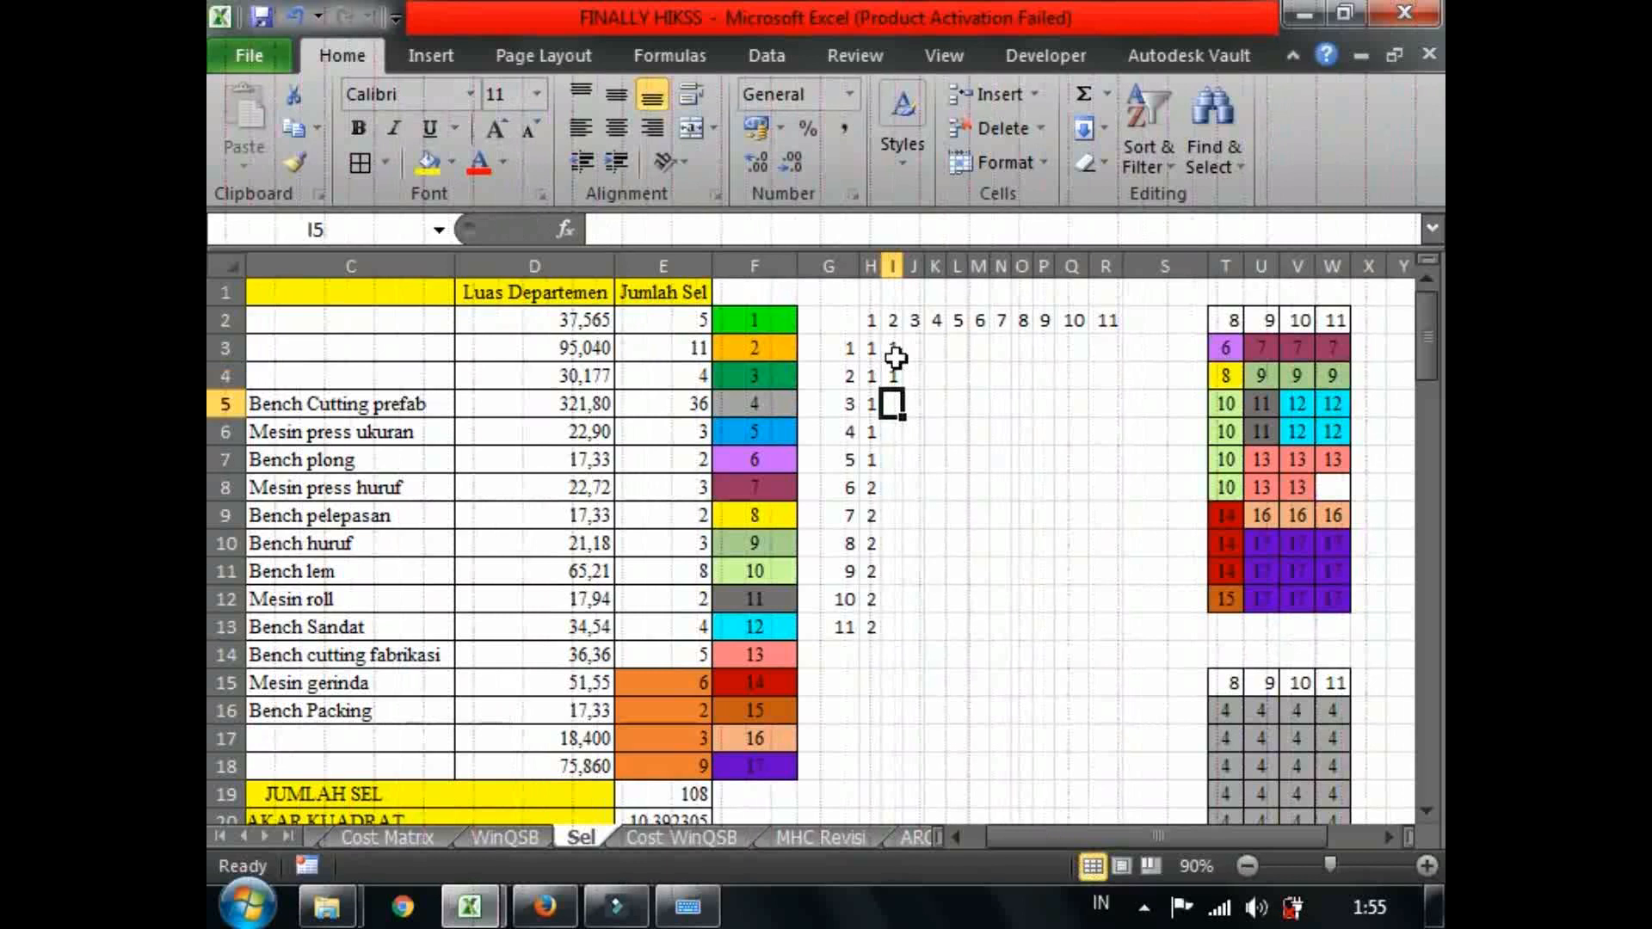
# Enter 2 in grid cells I5, H6 and I6 to start GBBU's block below Receiving.
pyautogui.press('Left')
pyautogui.press('Down')
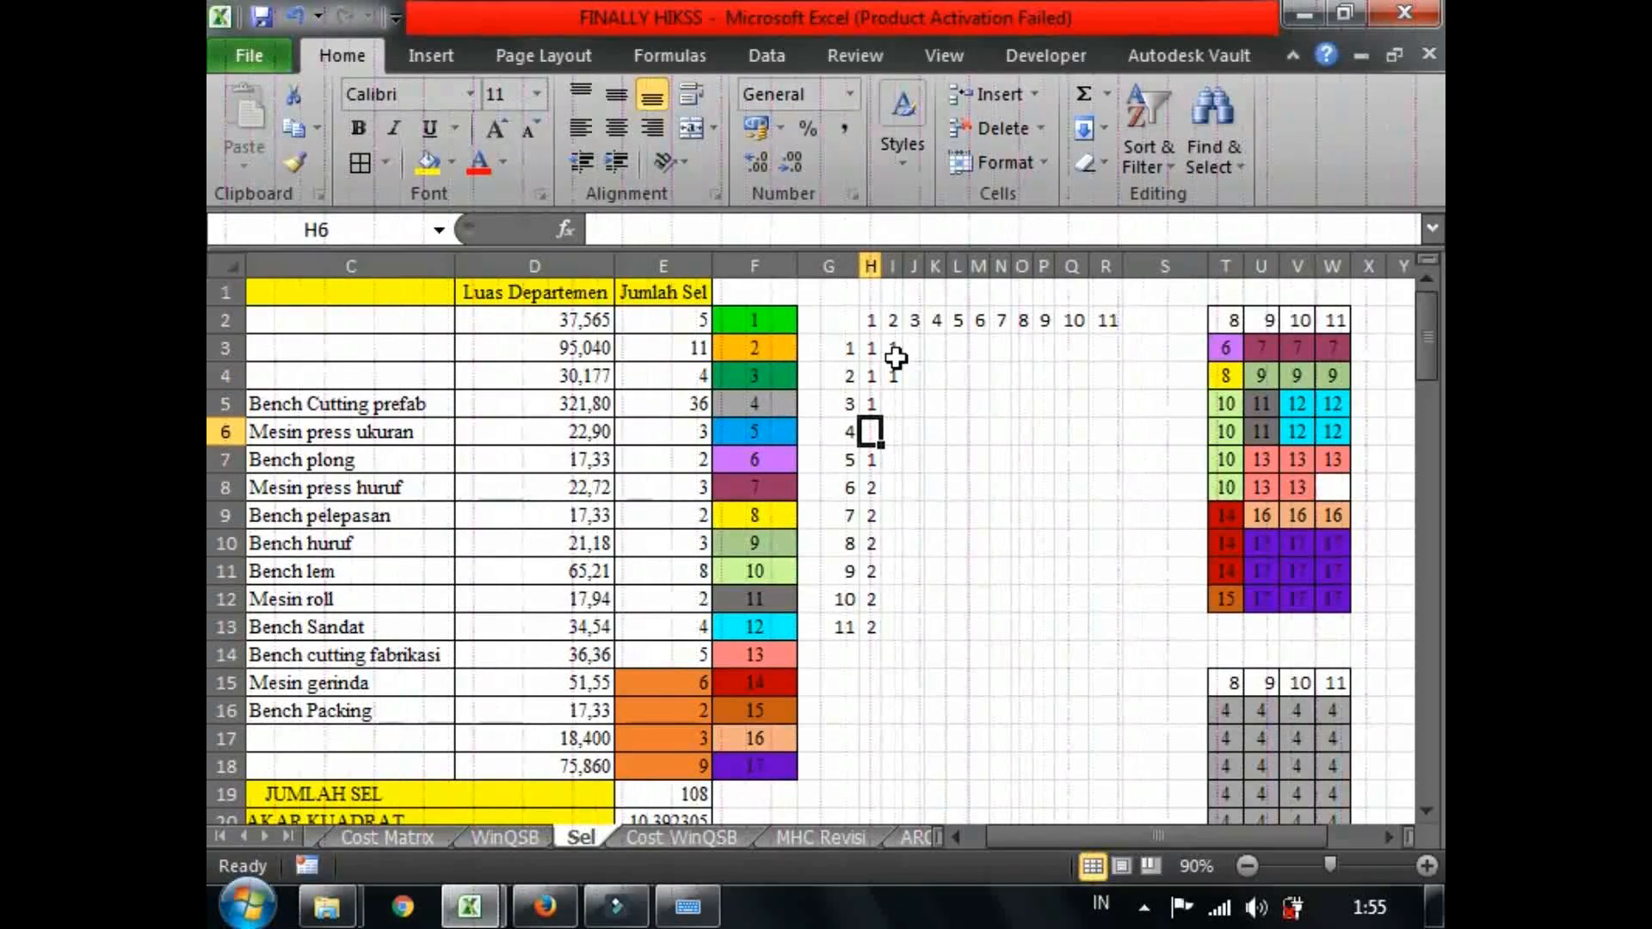
pyautogui.press('Up')
pyautogui.press('Right')
pyautogui.write('2')
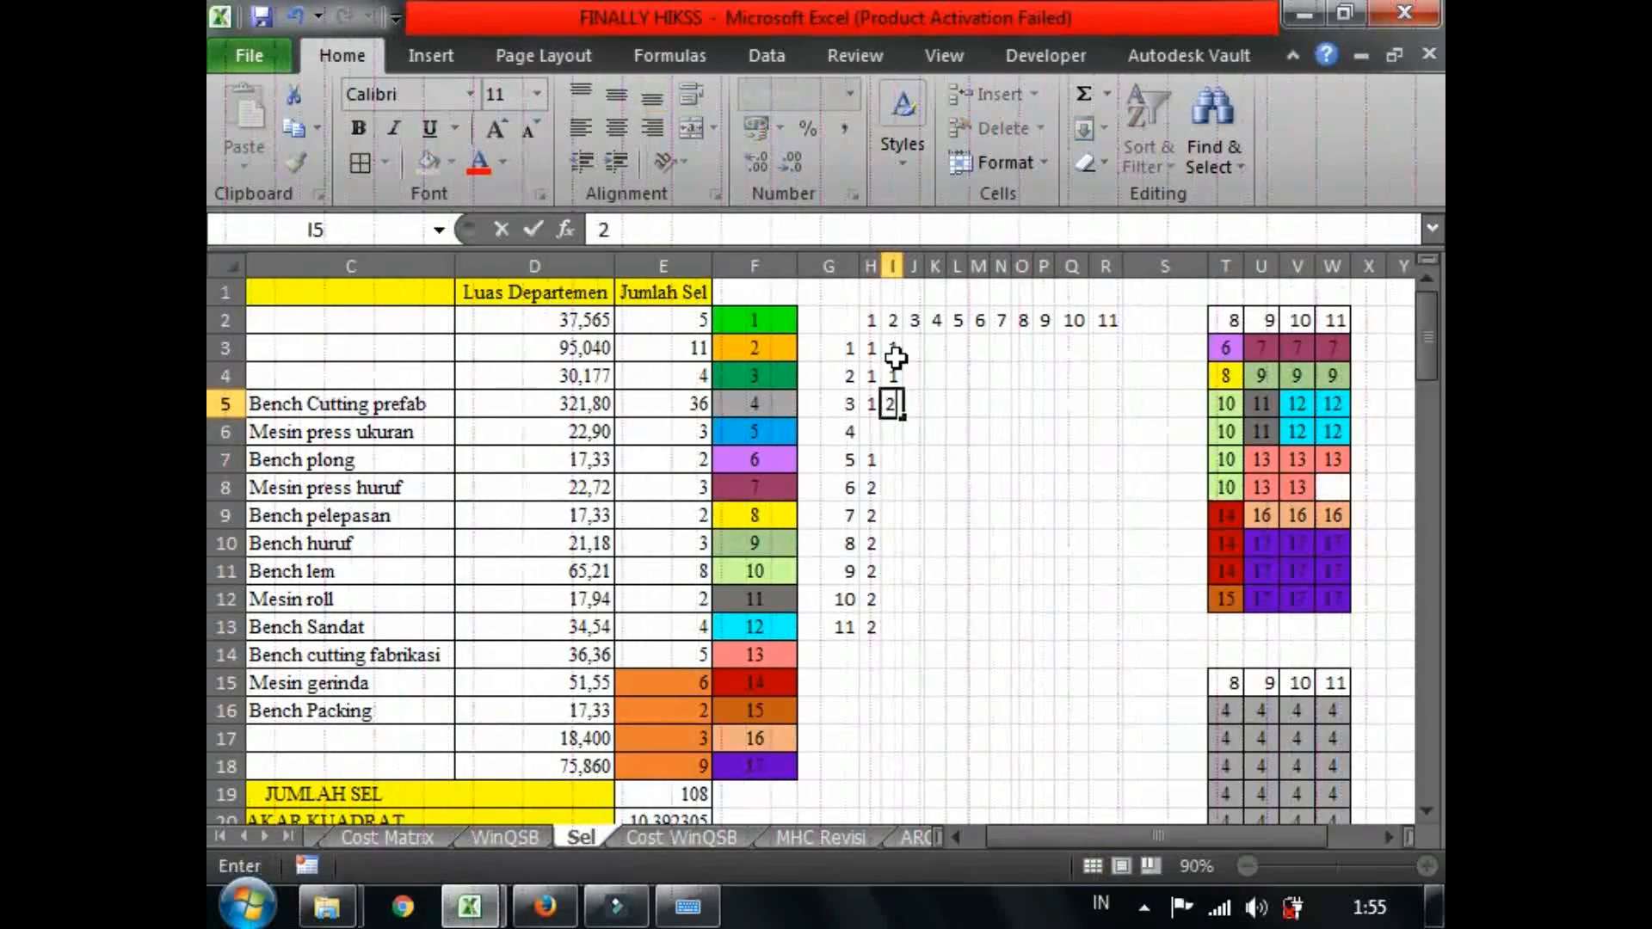
pyautogui.press('Left')
pyautogui.press('Down')
pyautogui.write('2')
pyautogui.press('Right')
pyautogui.write('2')
pyautogui.press('Return')
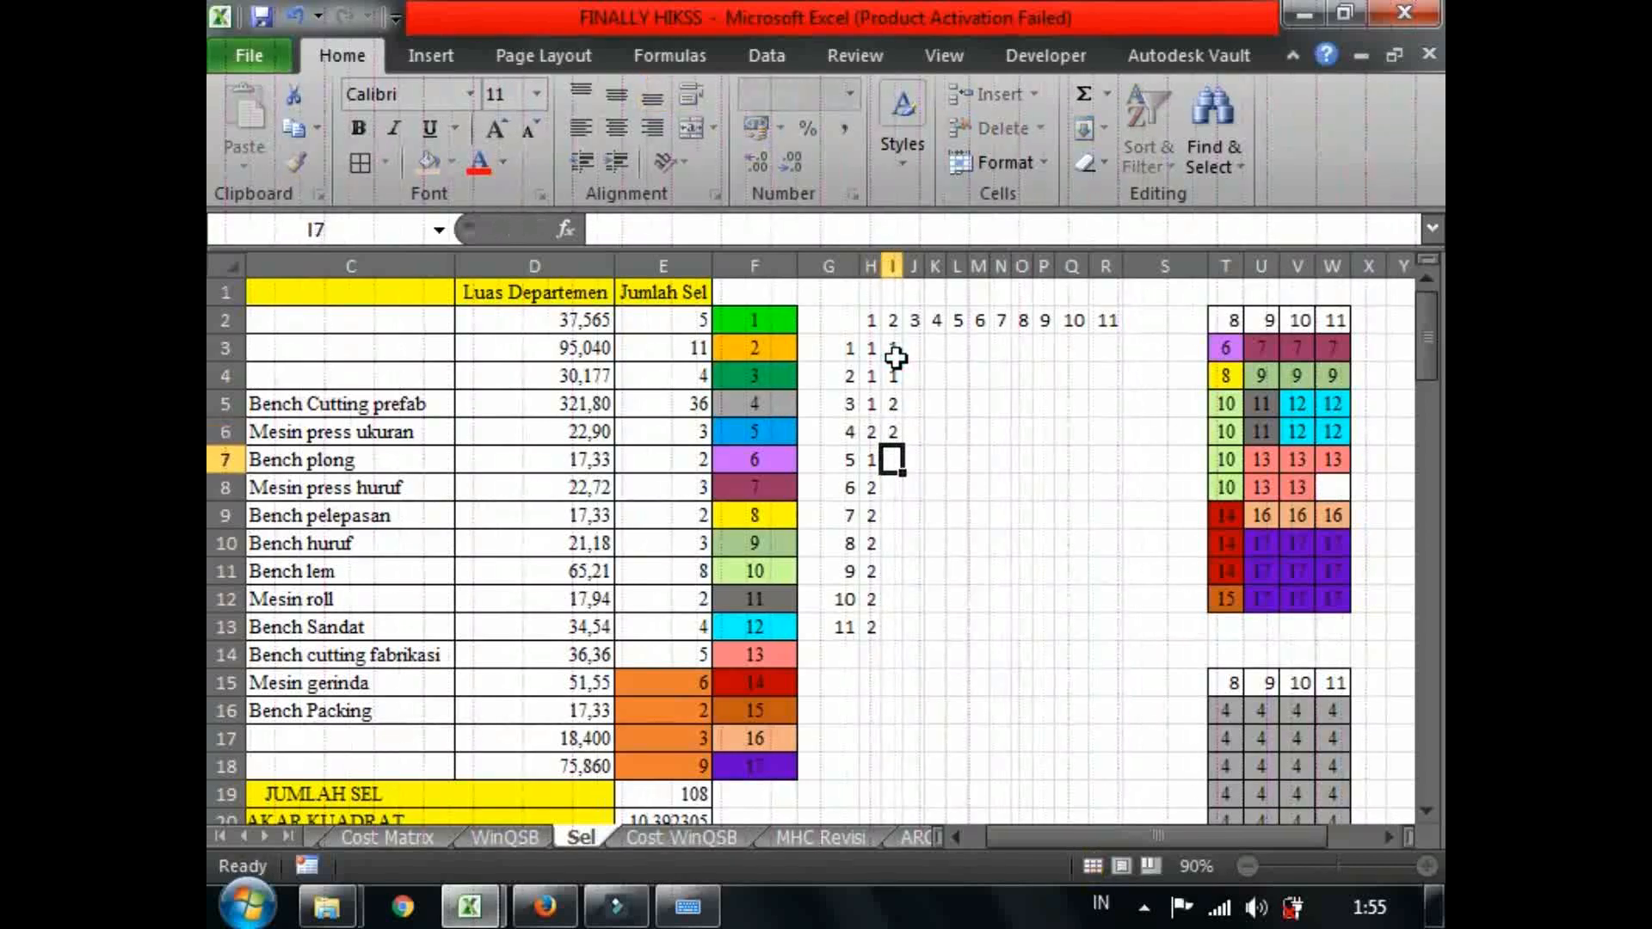
# Continue GBBU's two-column block by entering 2 in grid cells H7, I7 and I8.
pyautogui.write('2')
pyautogui.press('Left')
pyautogui.write('2')
pyautogui.press('Down')
pyautogui.press('Right')
pyautogui.write('2')
pyautogui.press('Return')
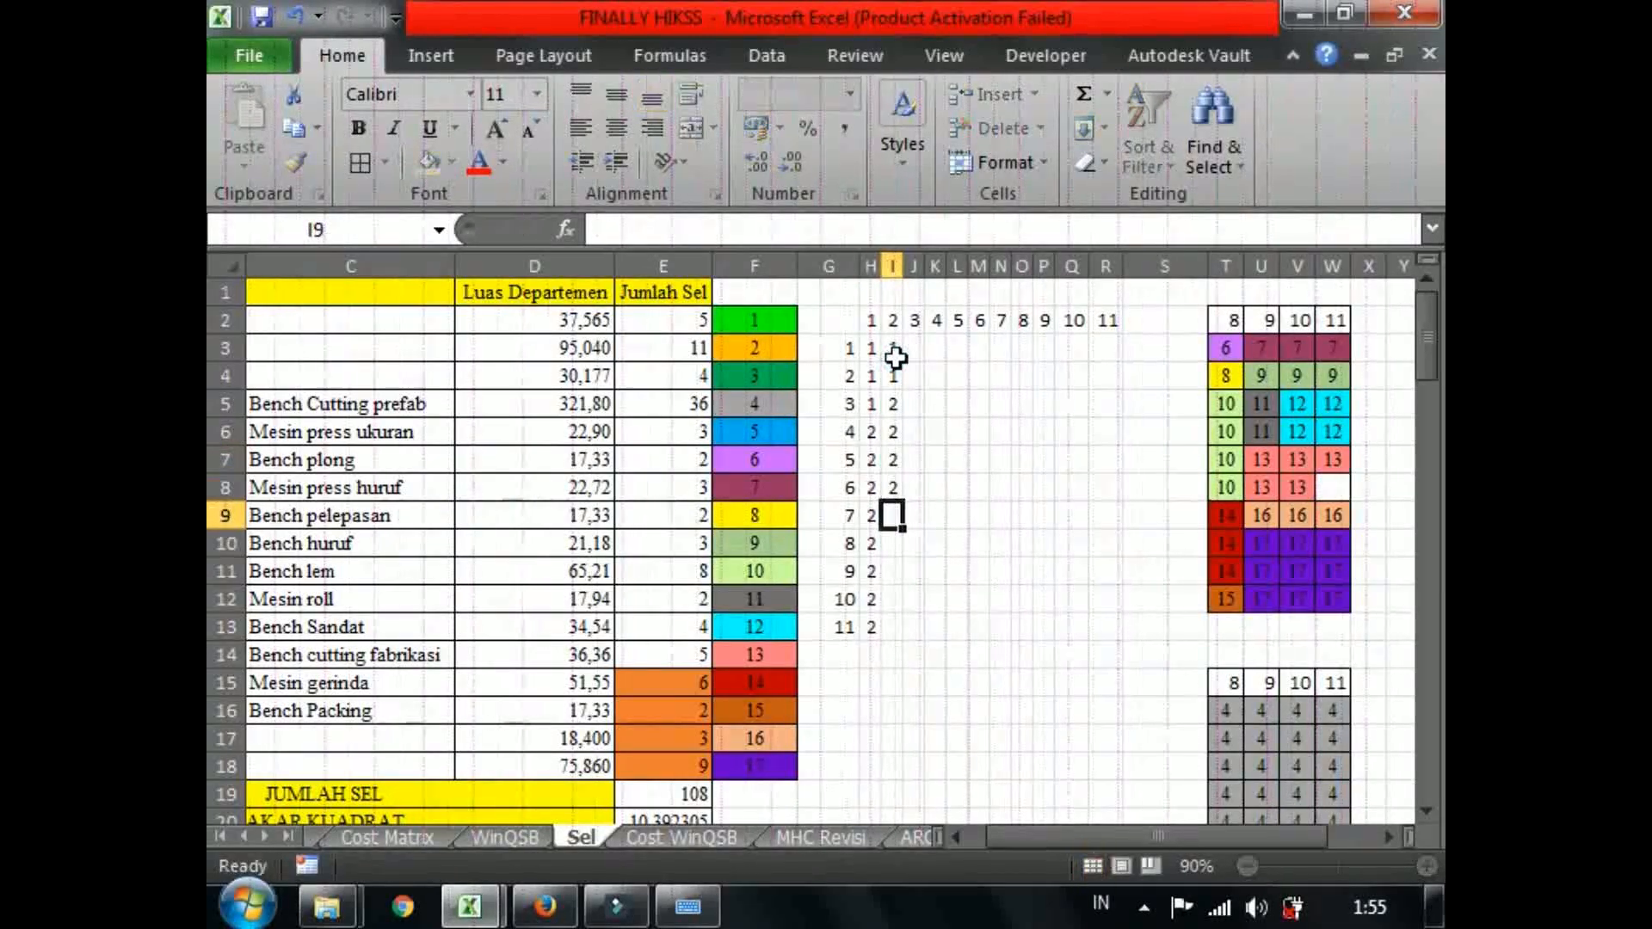
pyautogui.press('Left')
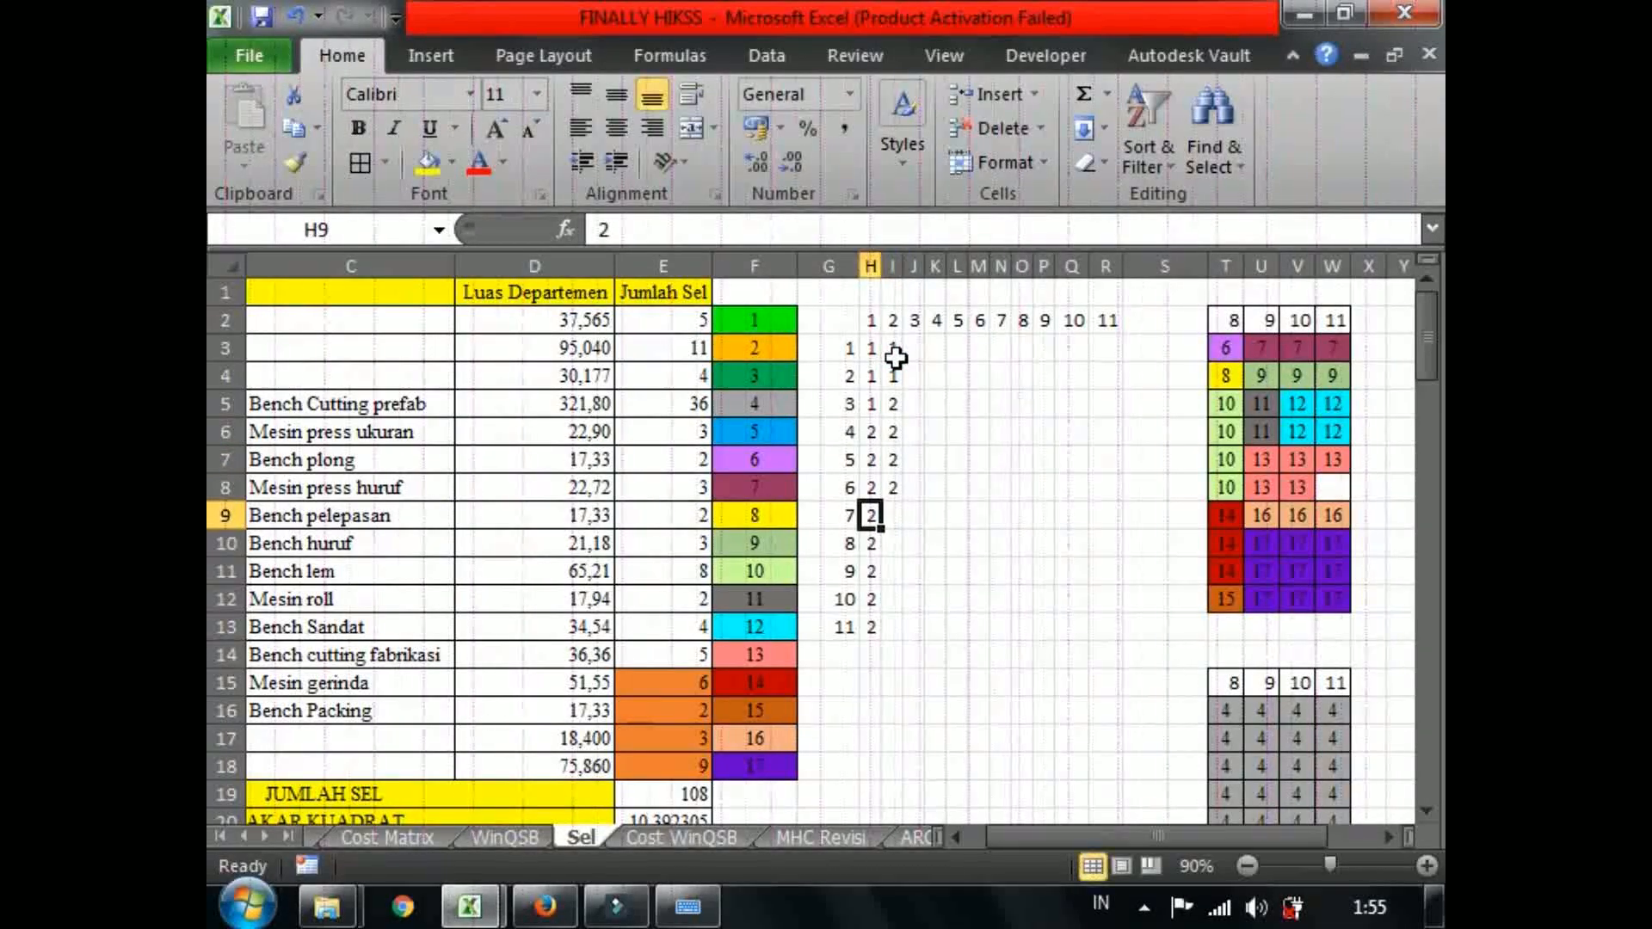
pyautogui.click(694, 348)
pyautogui.click(889, 515)
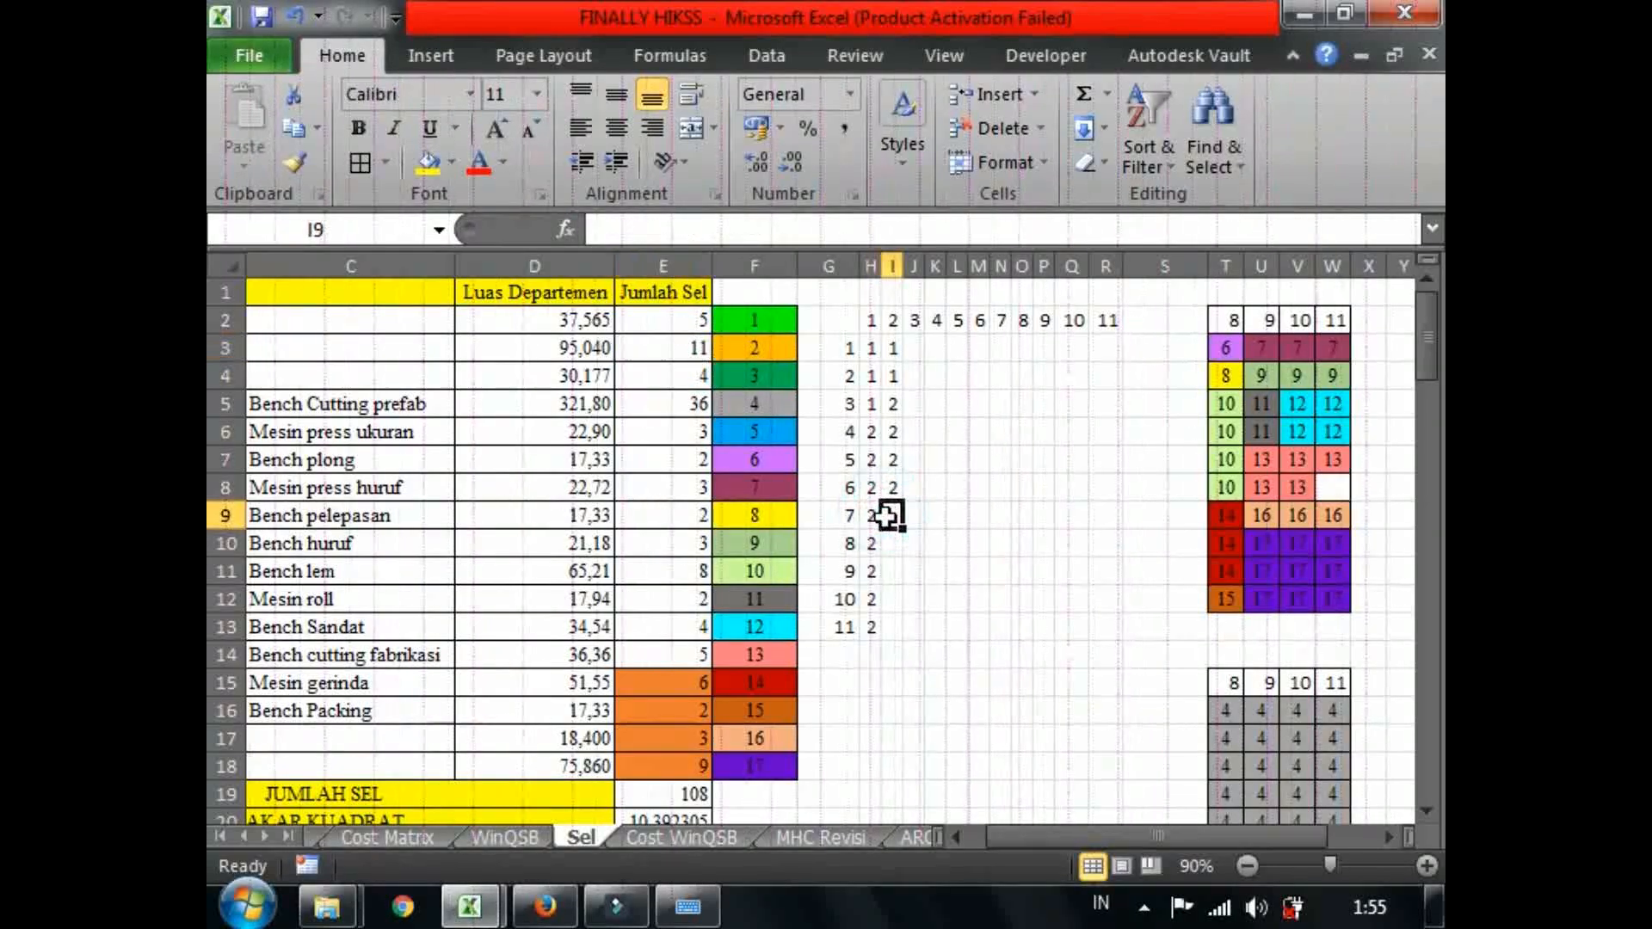
pyautogui.click(890, 571)
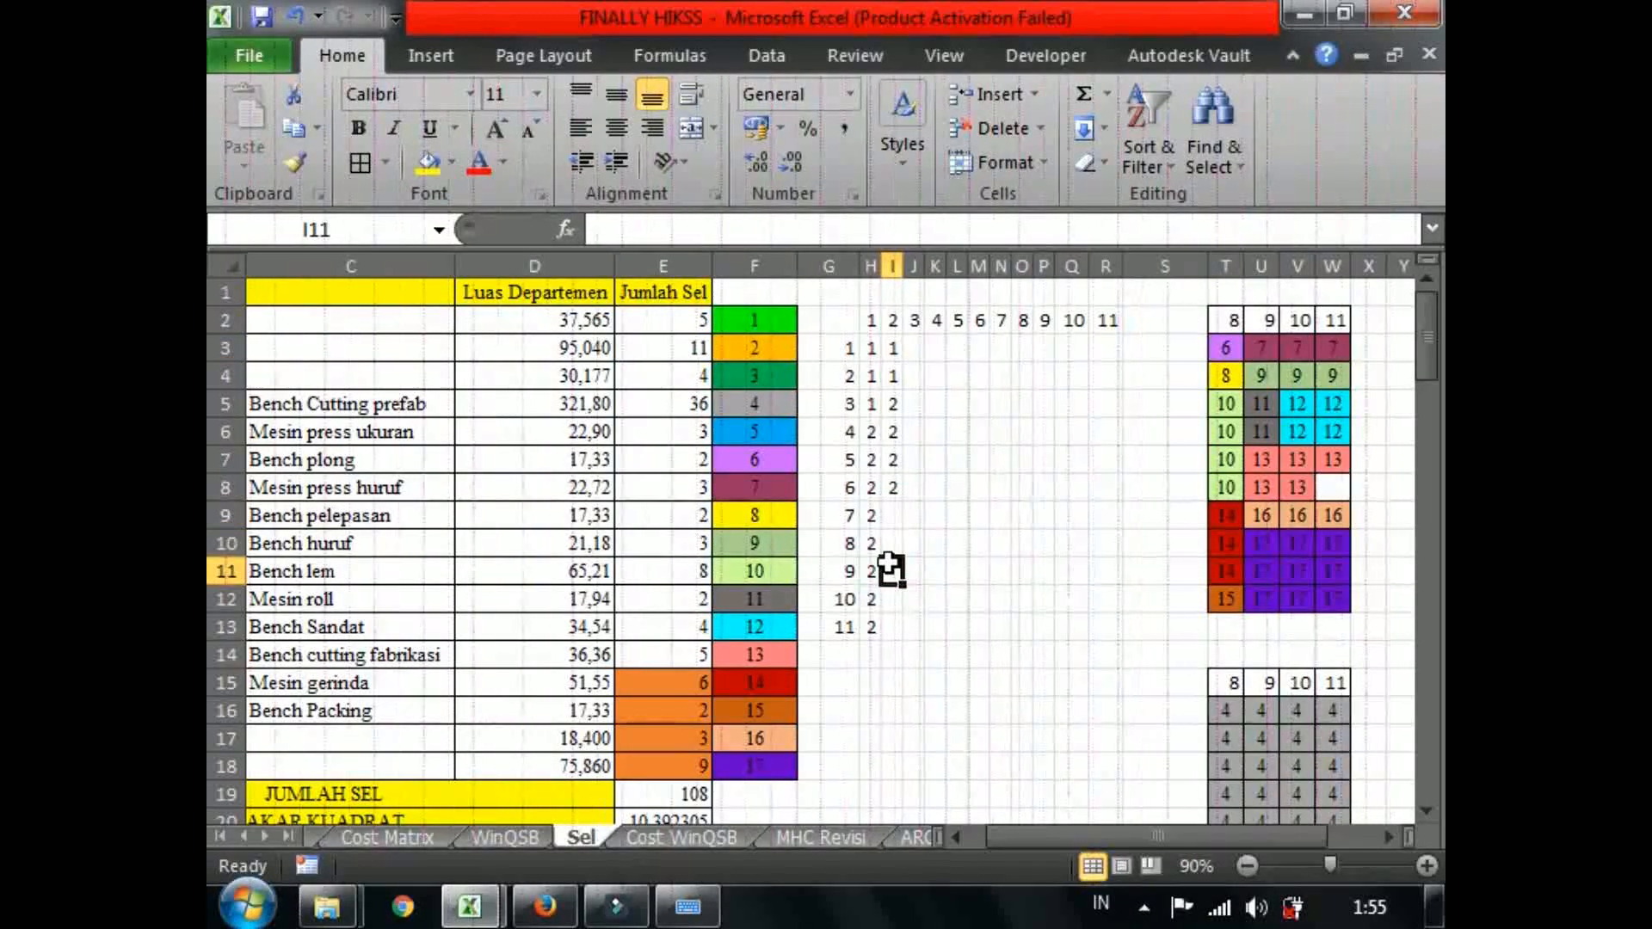
# Clear the practice grid's numbering and department entries from G2 through R13.
pyautogui.moveTo(848, 325); pyautogui.dragTo(1075, 618)
pyautogui.press('Delete')
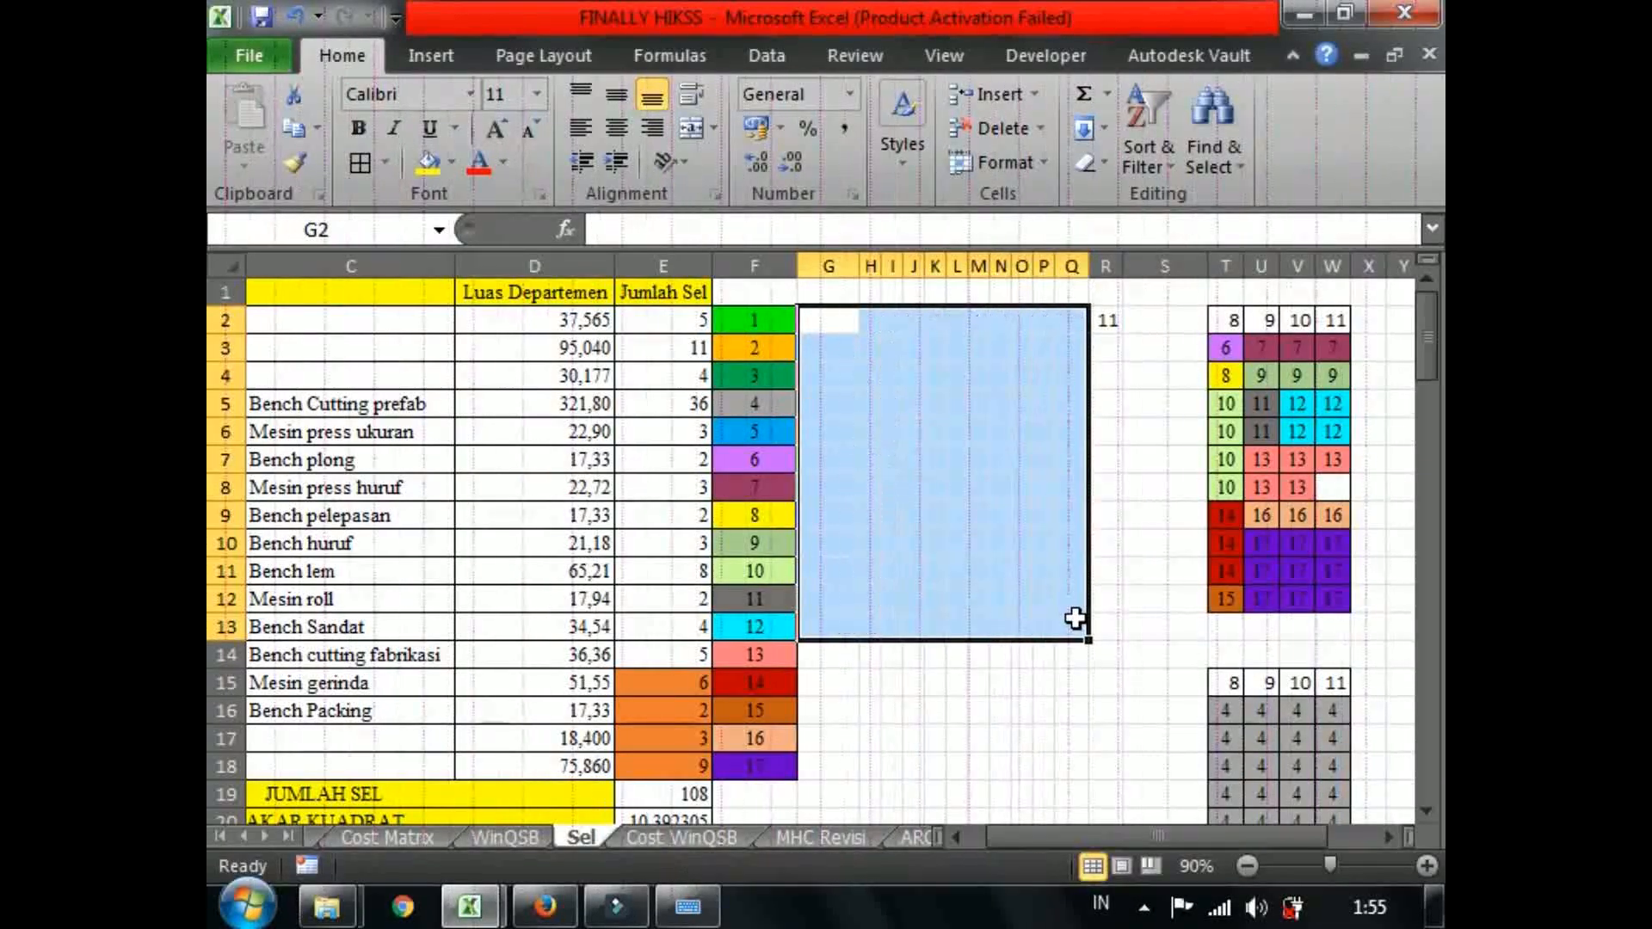
pyautogui.click(1125, 317)
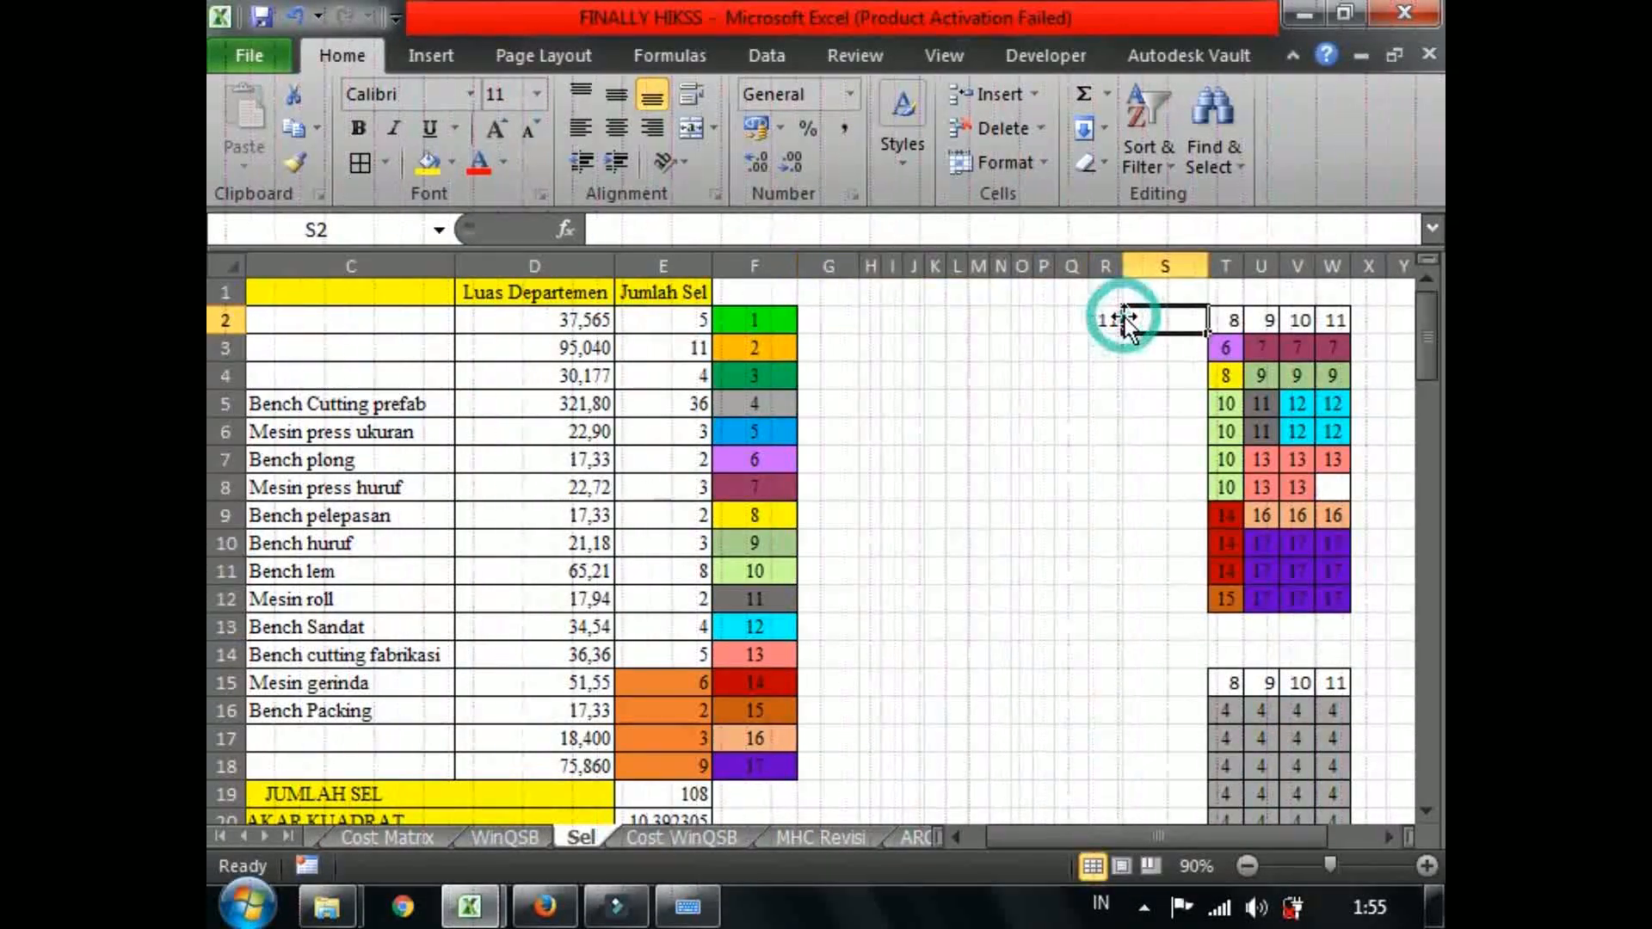
pyautogui.click(1120, 318)
pyautogui.press('Delete')
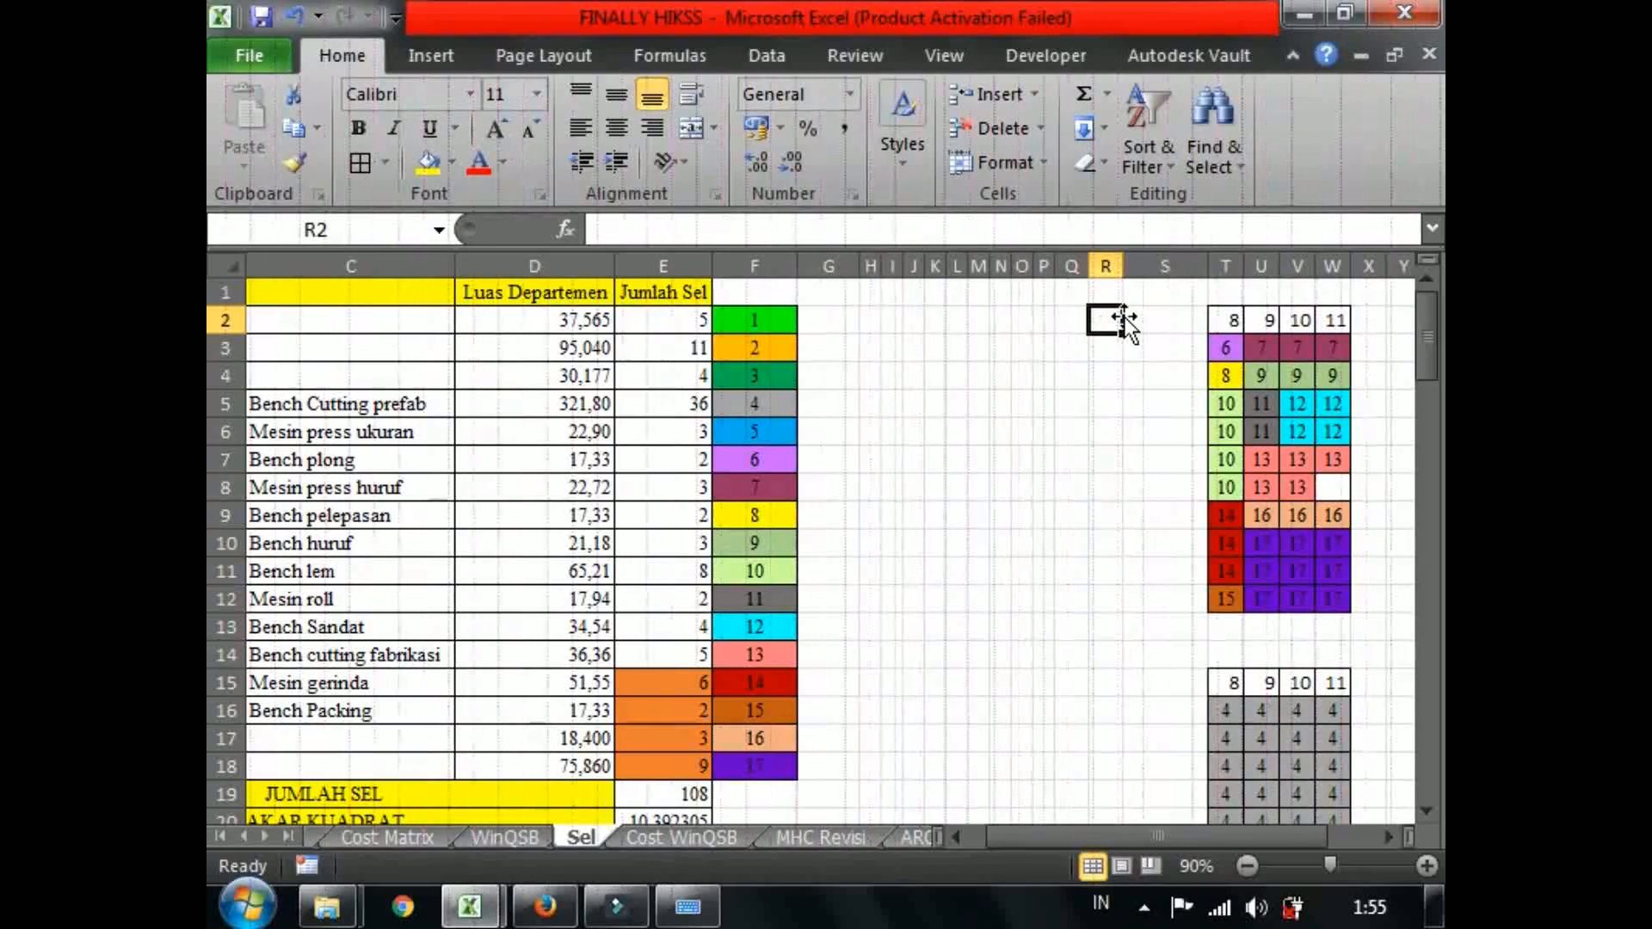
pyautogui.moveTo(829, 266); pyautogui.dragTo(1132, 221)
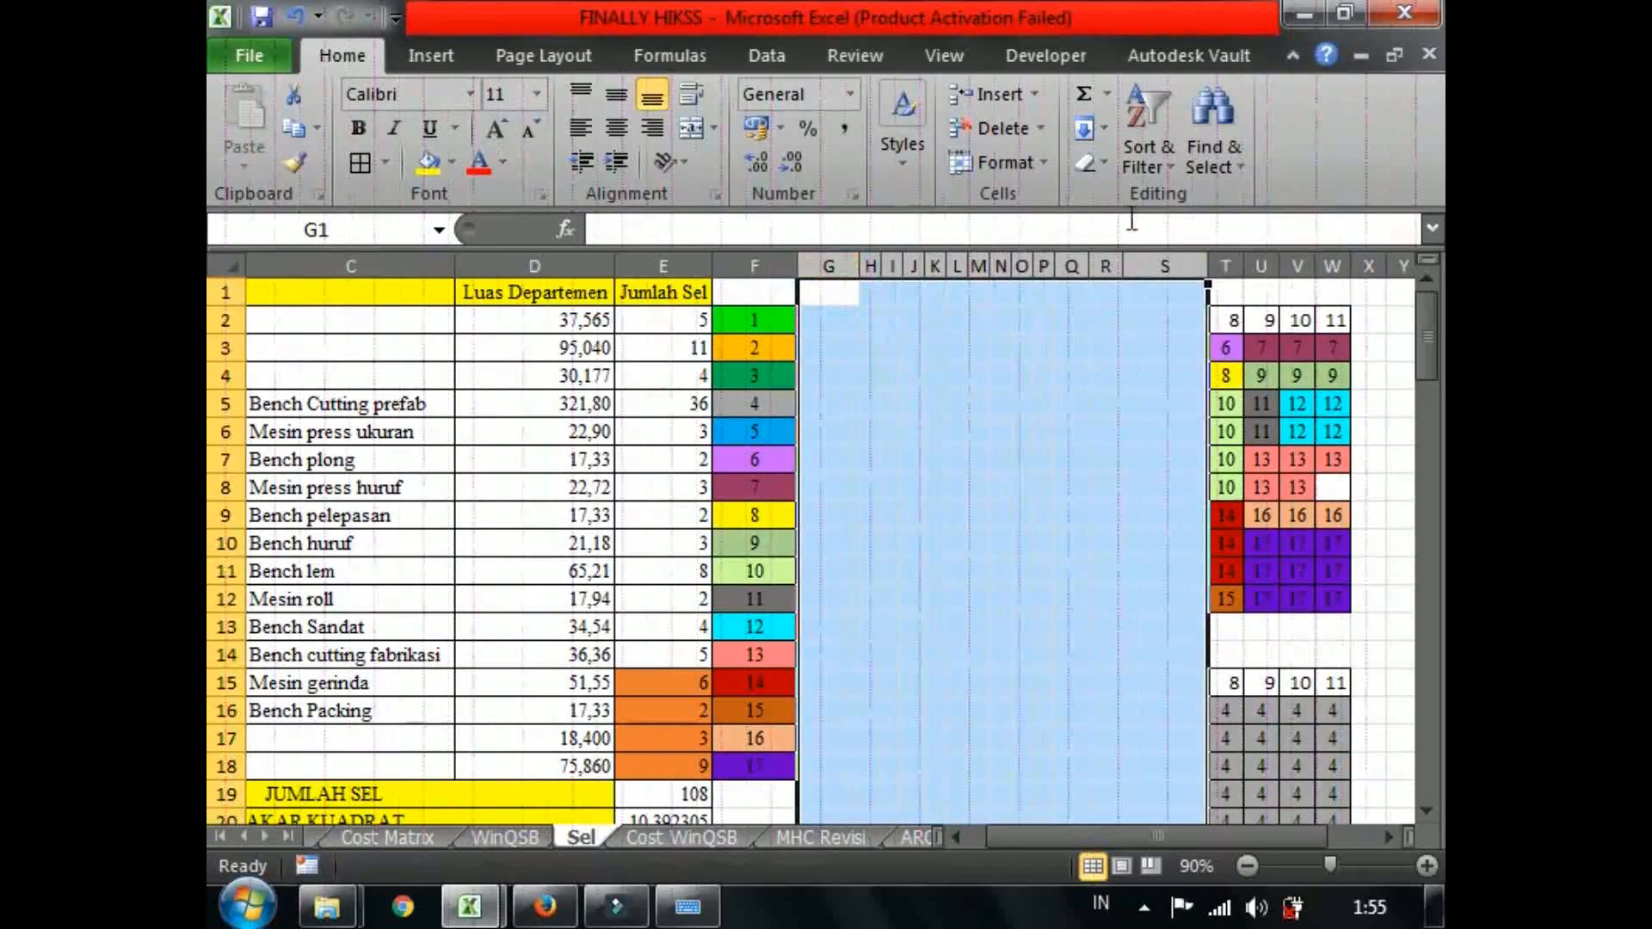
pyautogui.rightClick(1145, 260)
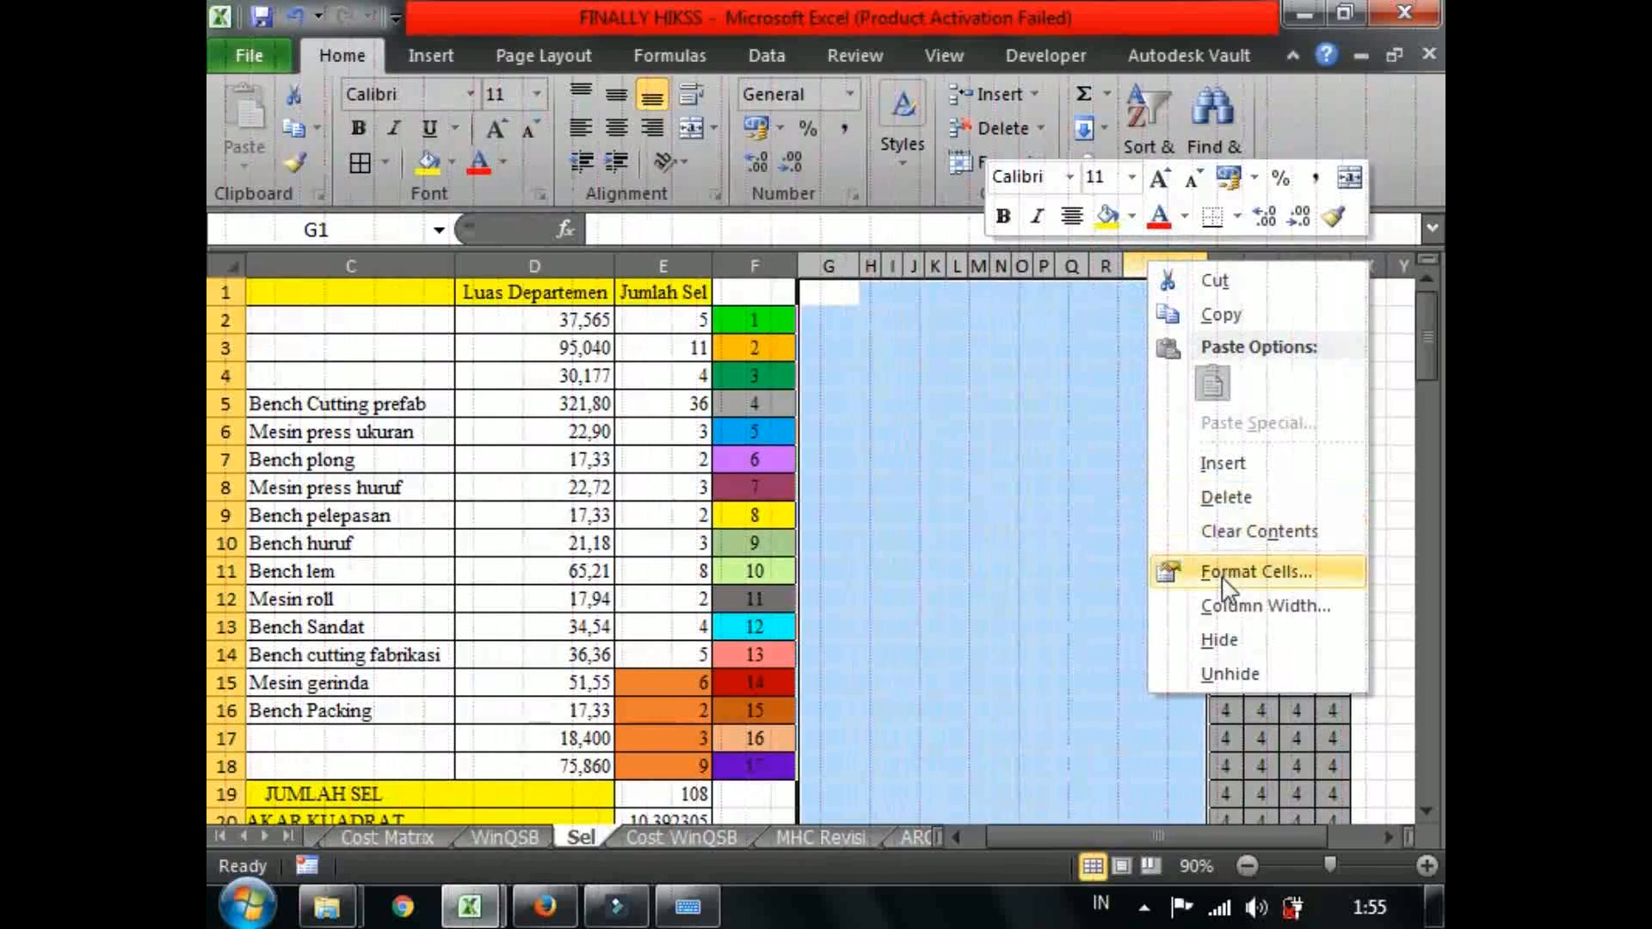
pyautogui.click(1070, 444)
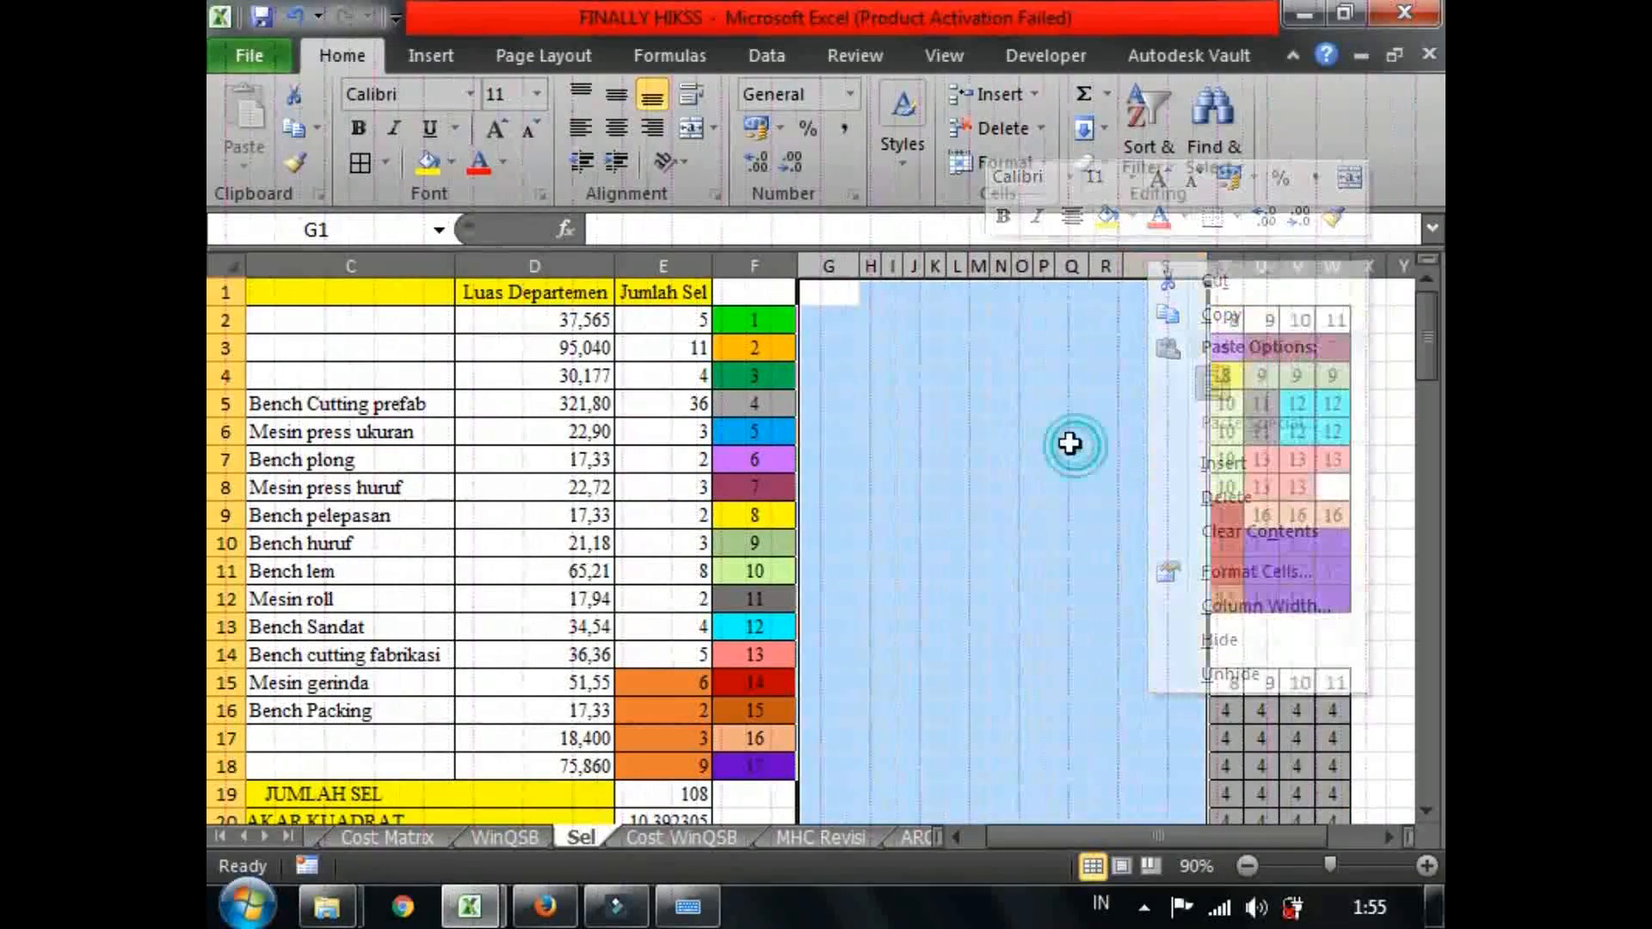
pyautogui.click(933, 318)
# Delete the emptied columns H through S from the sheet.
pyautogui.moveTo(869, 266); pyautogui.dragTo(1129, 276)
pyautogui.rightClick(1129, 275)
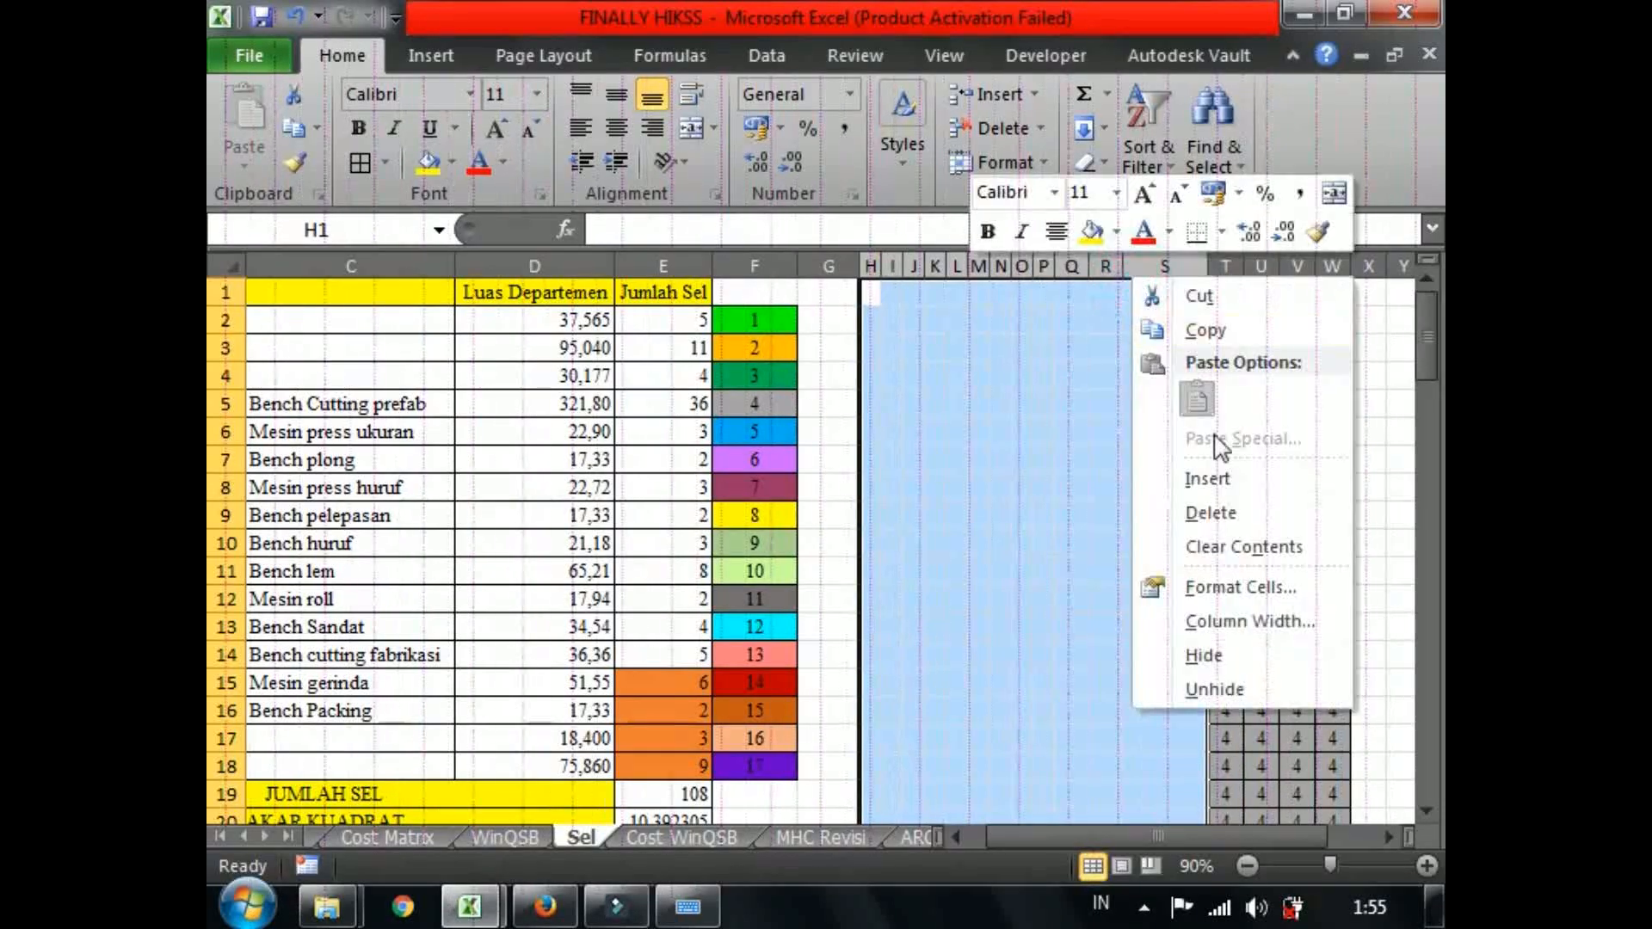
pyautogui.click(1213, 514)
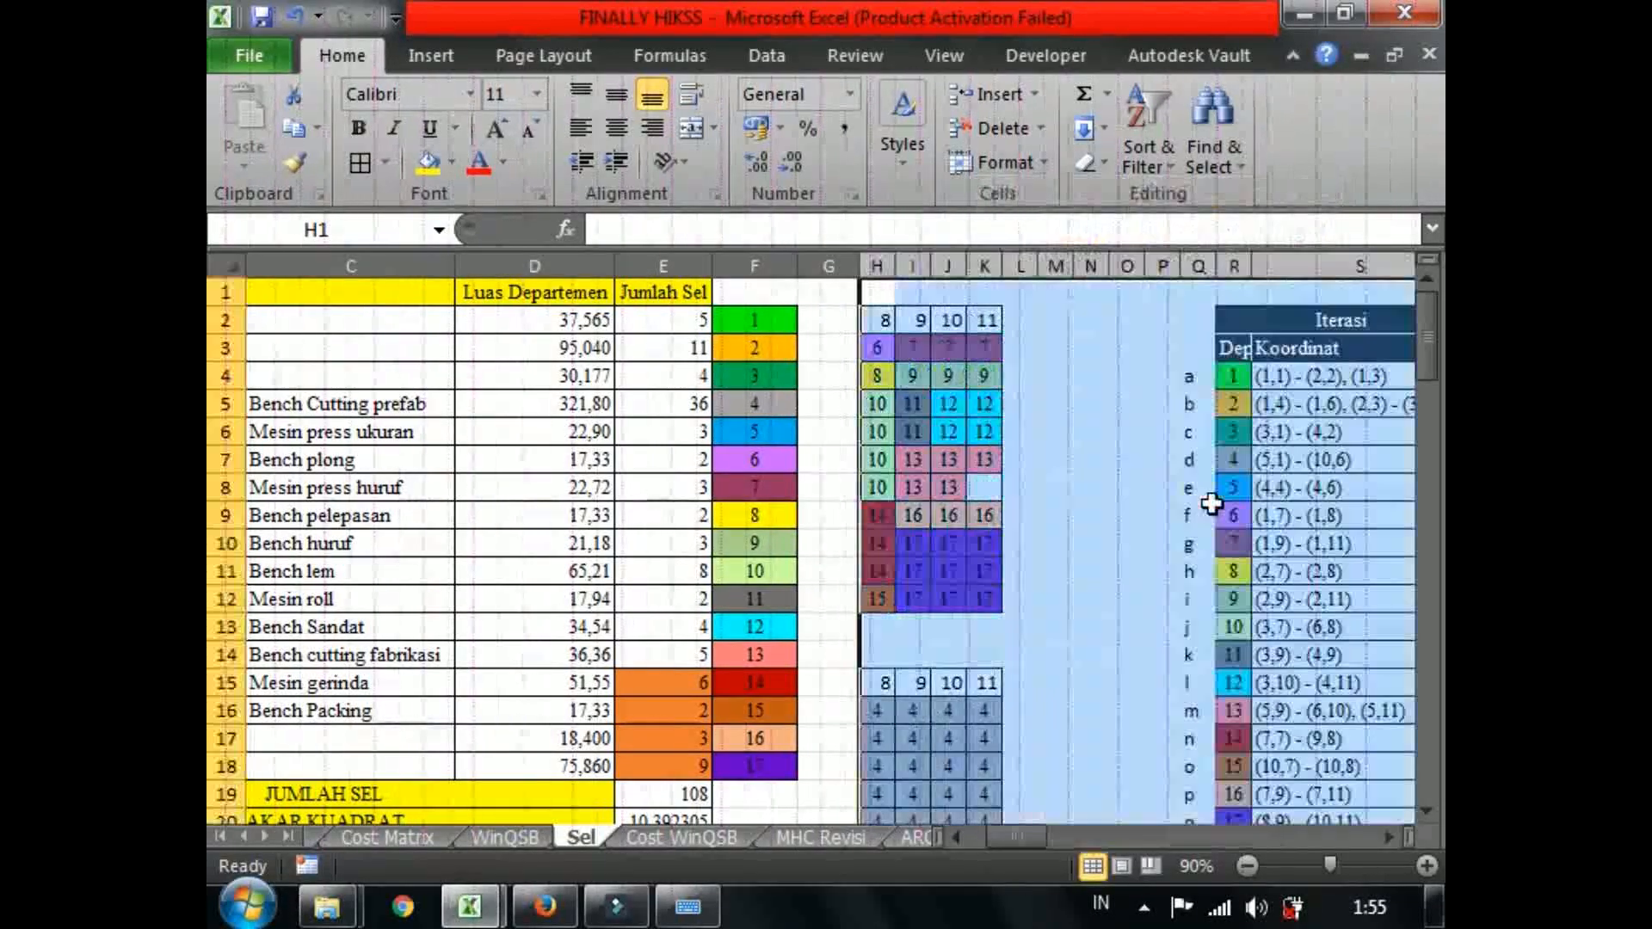
pyautogui.click(1210, 509)
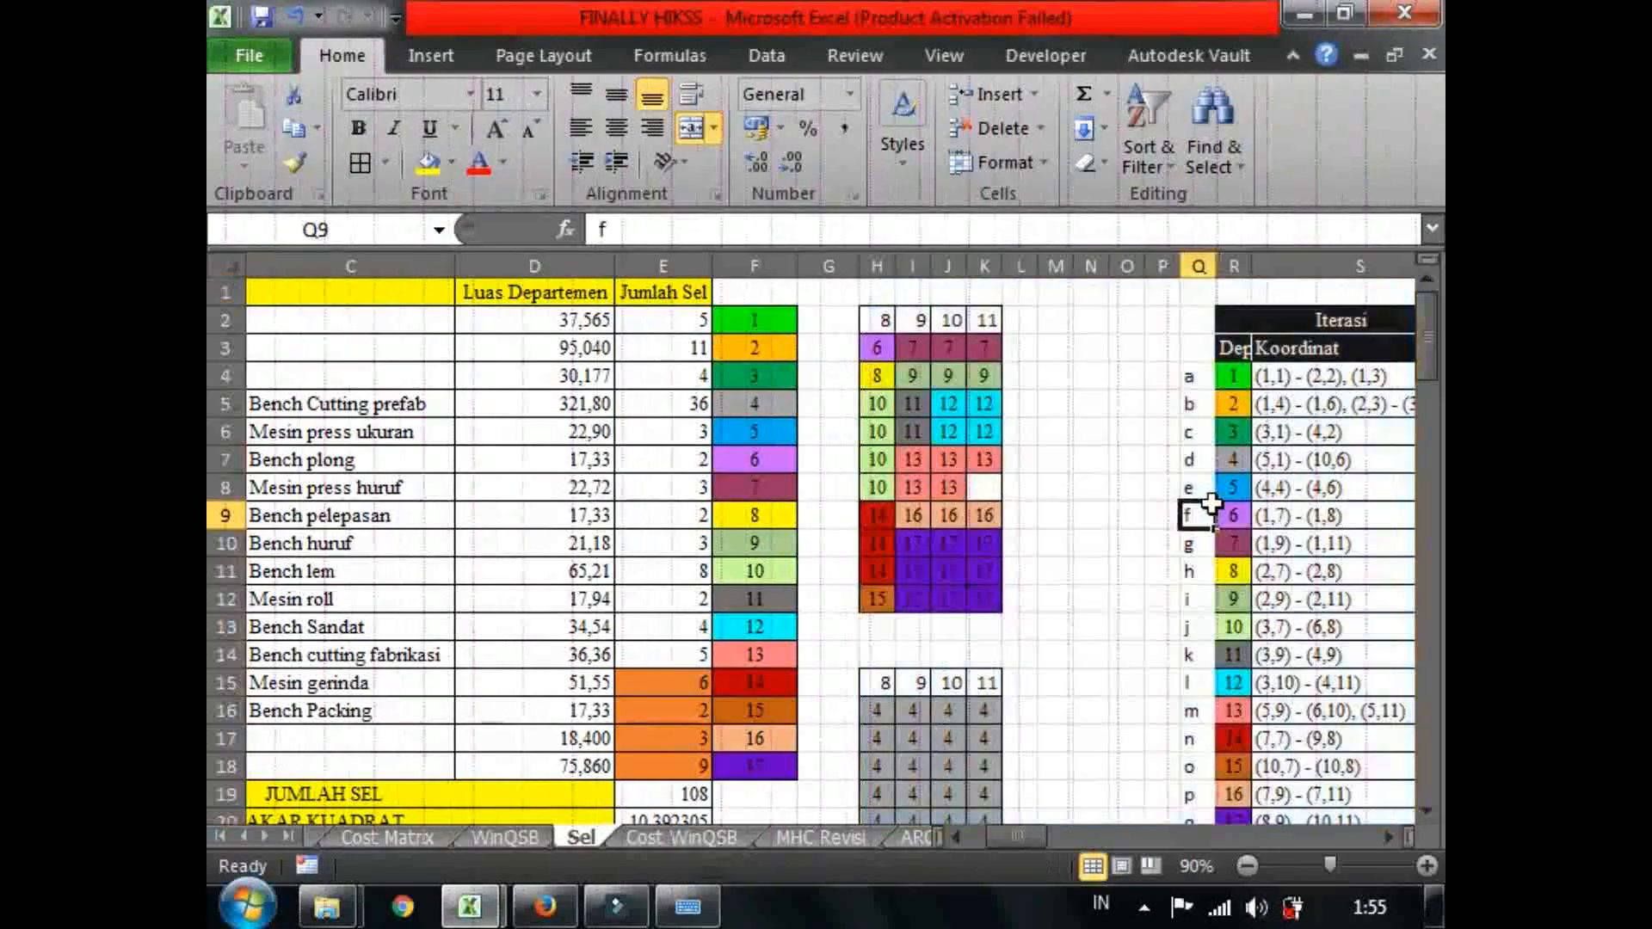
# Examine the colored layout grids and the Iterasi coordinate table for missing layout columns.
pyautogui.click(1246, 865)
pyautogui.click(1246, 865)
pyautogui.click(1246, 865)
pyautogui.click(1246, 864)
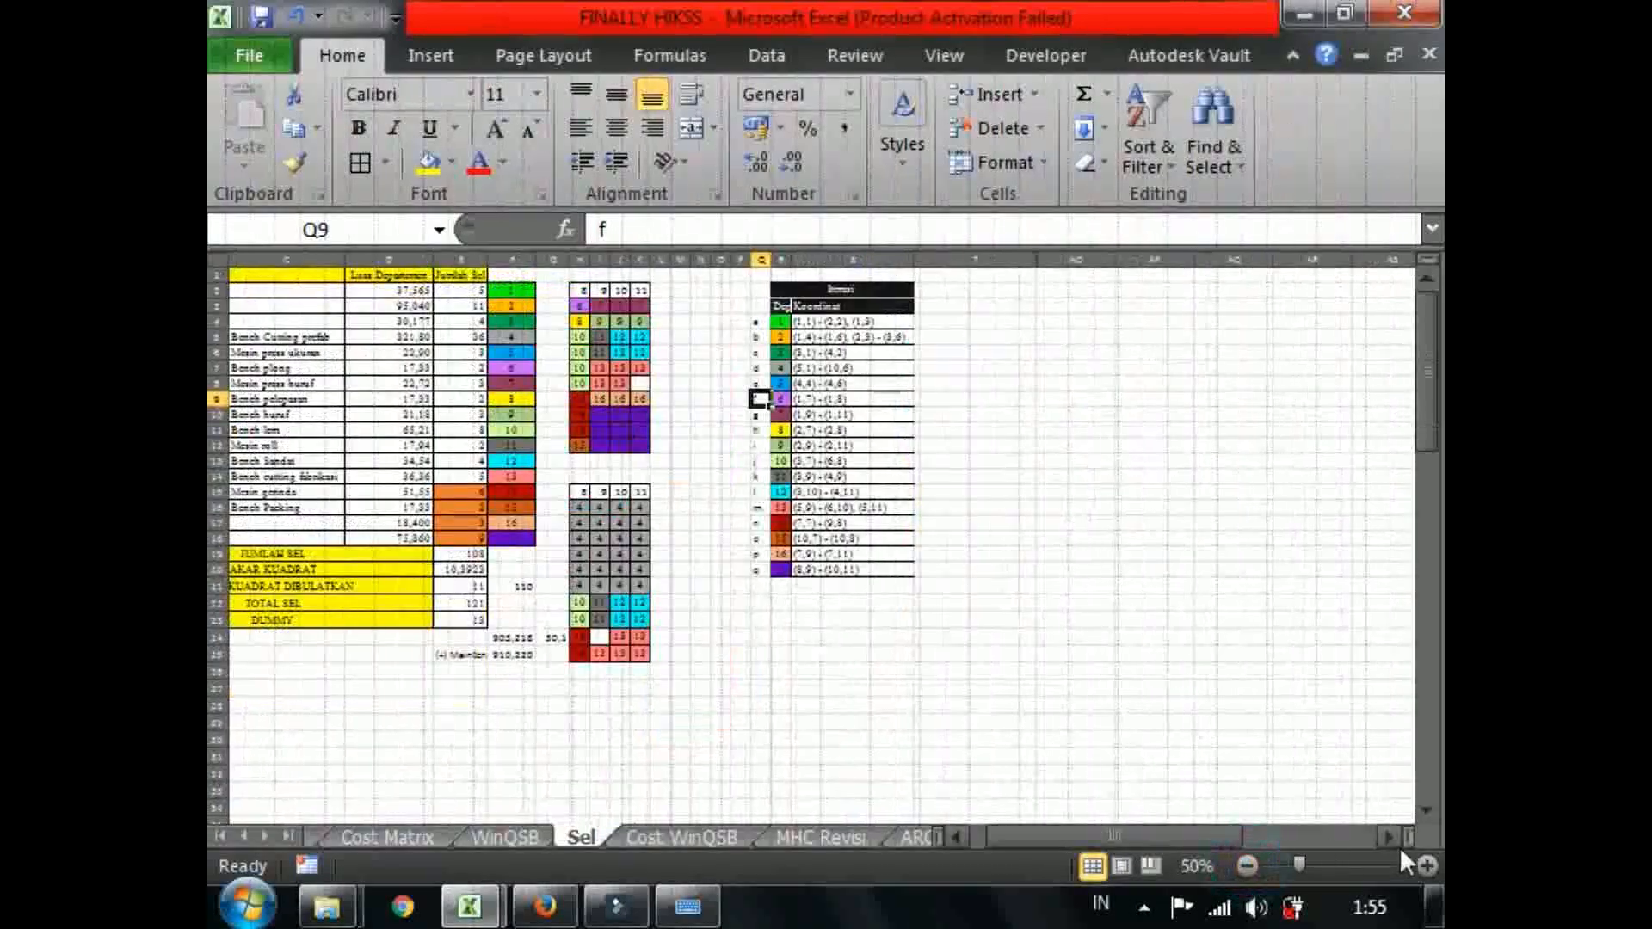
pyautogui.click(1421, 865)
pyautogui.click(1422, 864)
pyautogui.click(1421, 865)
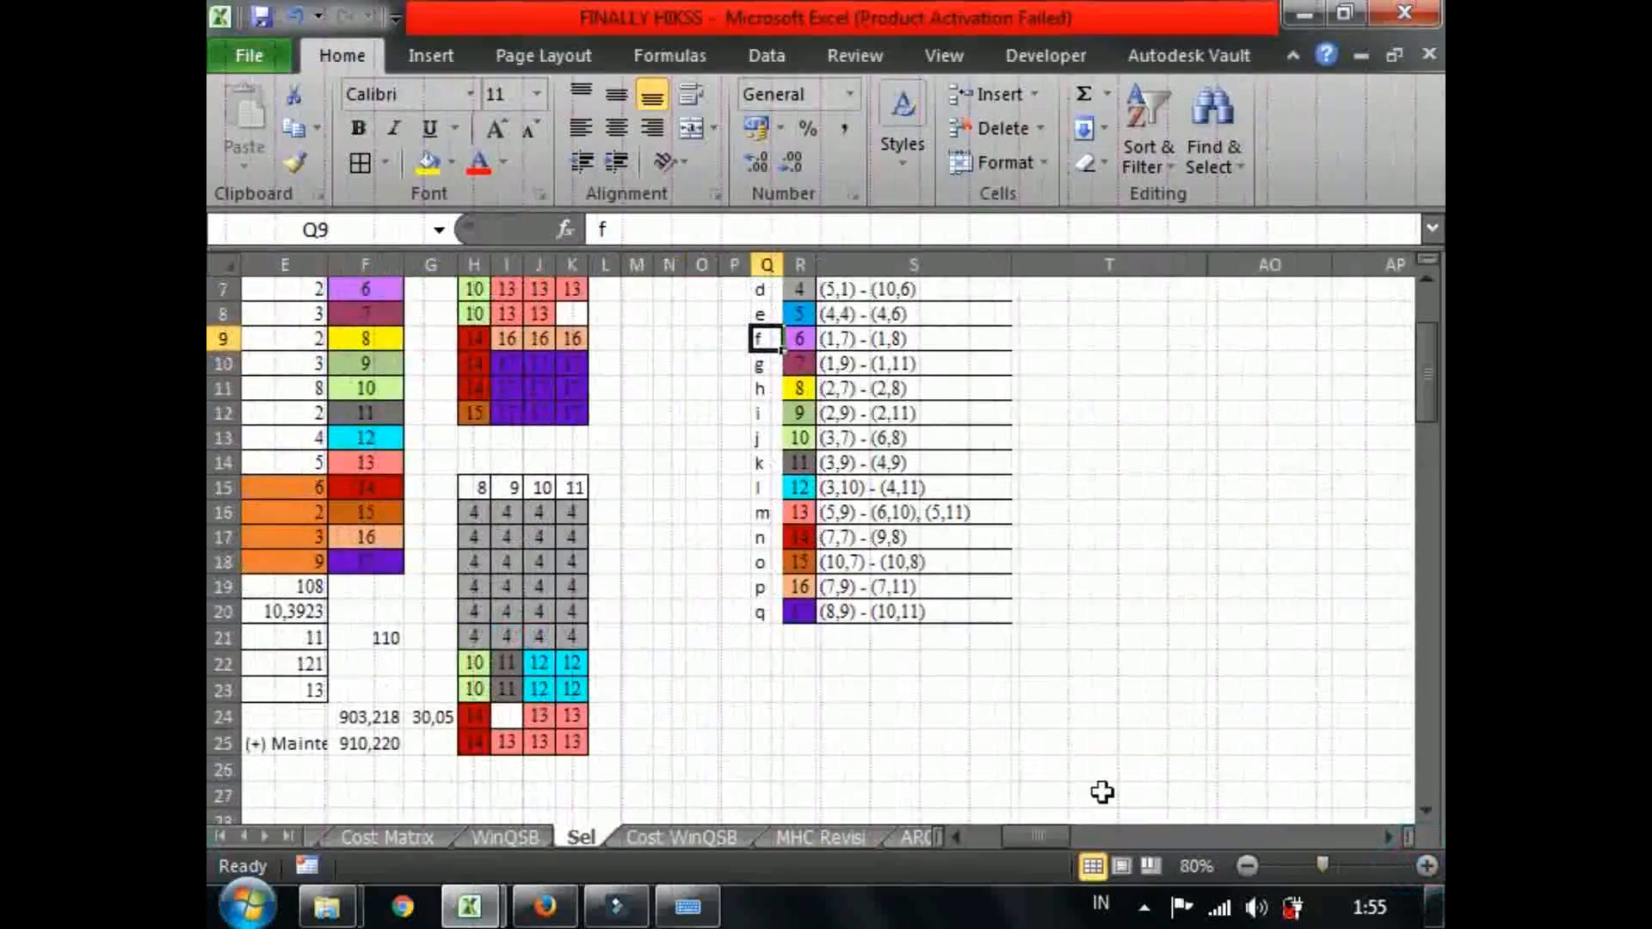
pyautogui.moveTo(1423, 391); pyautogui.dragTo(1425, 352)
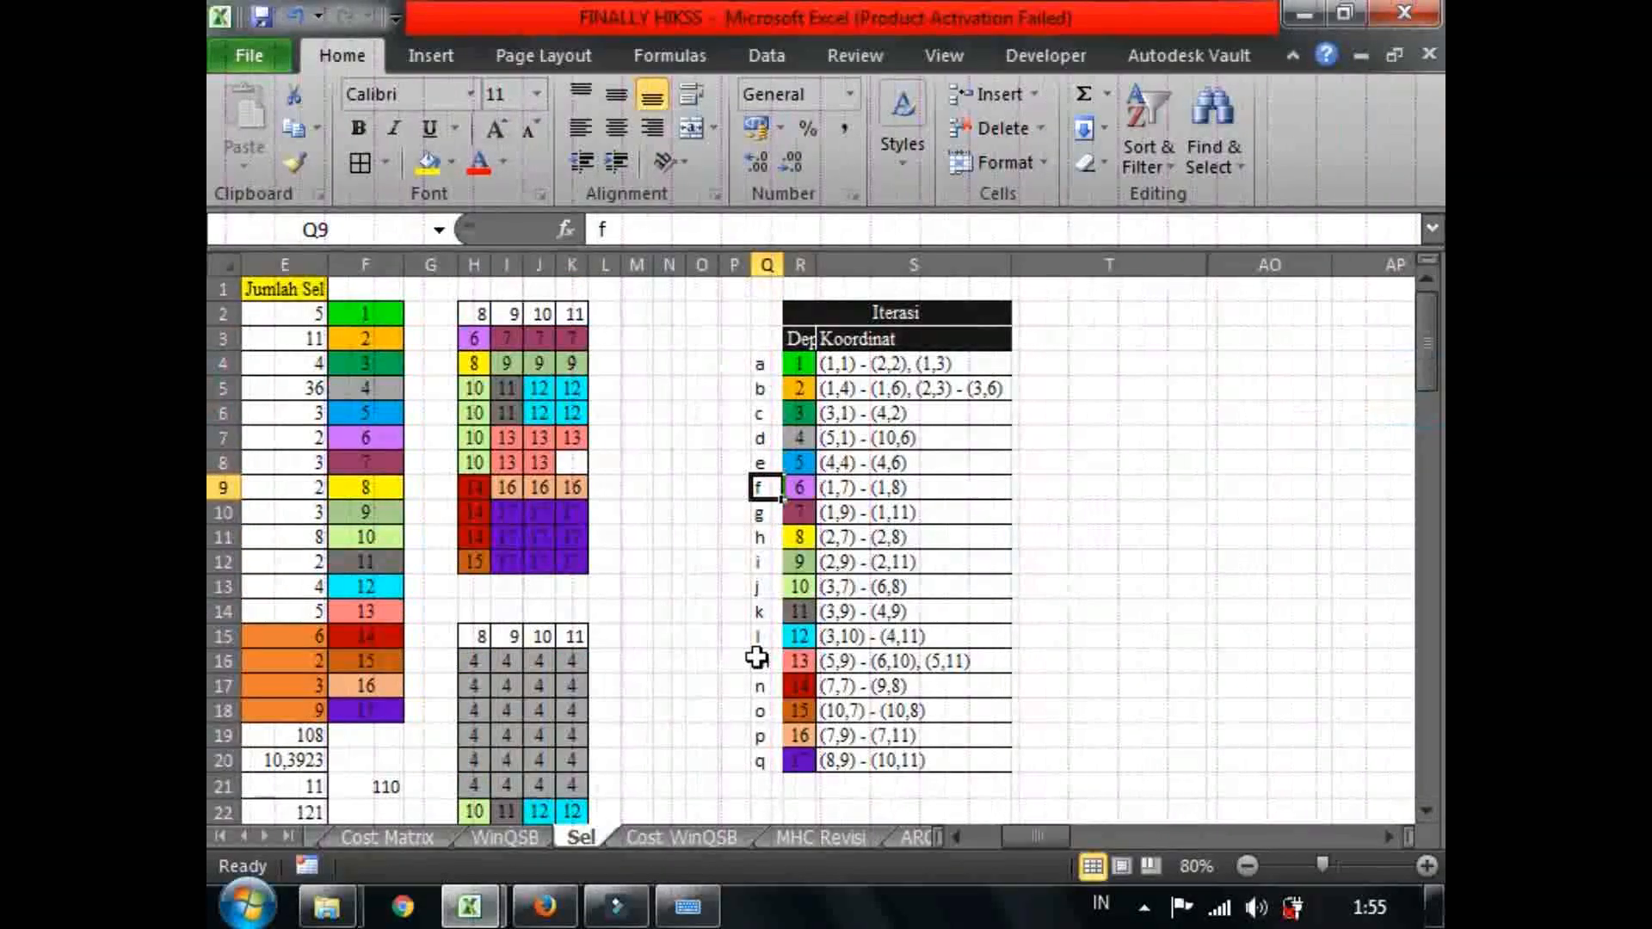
pyautogui.scroll(-3, 756, 658)
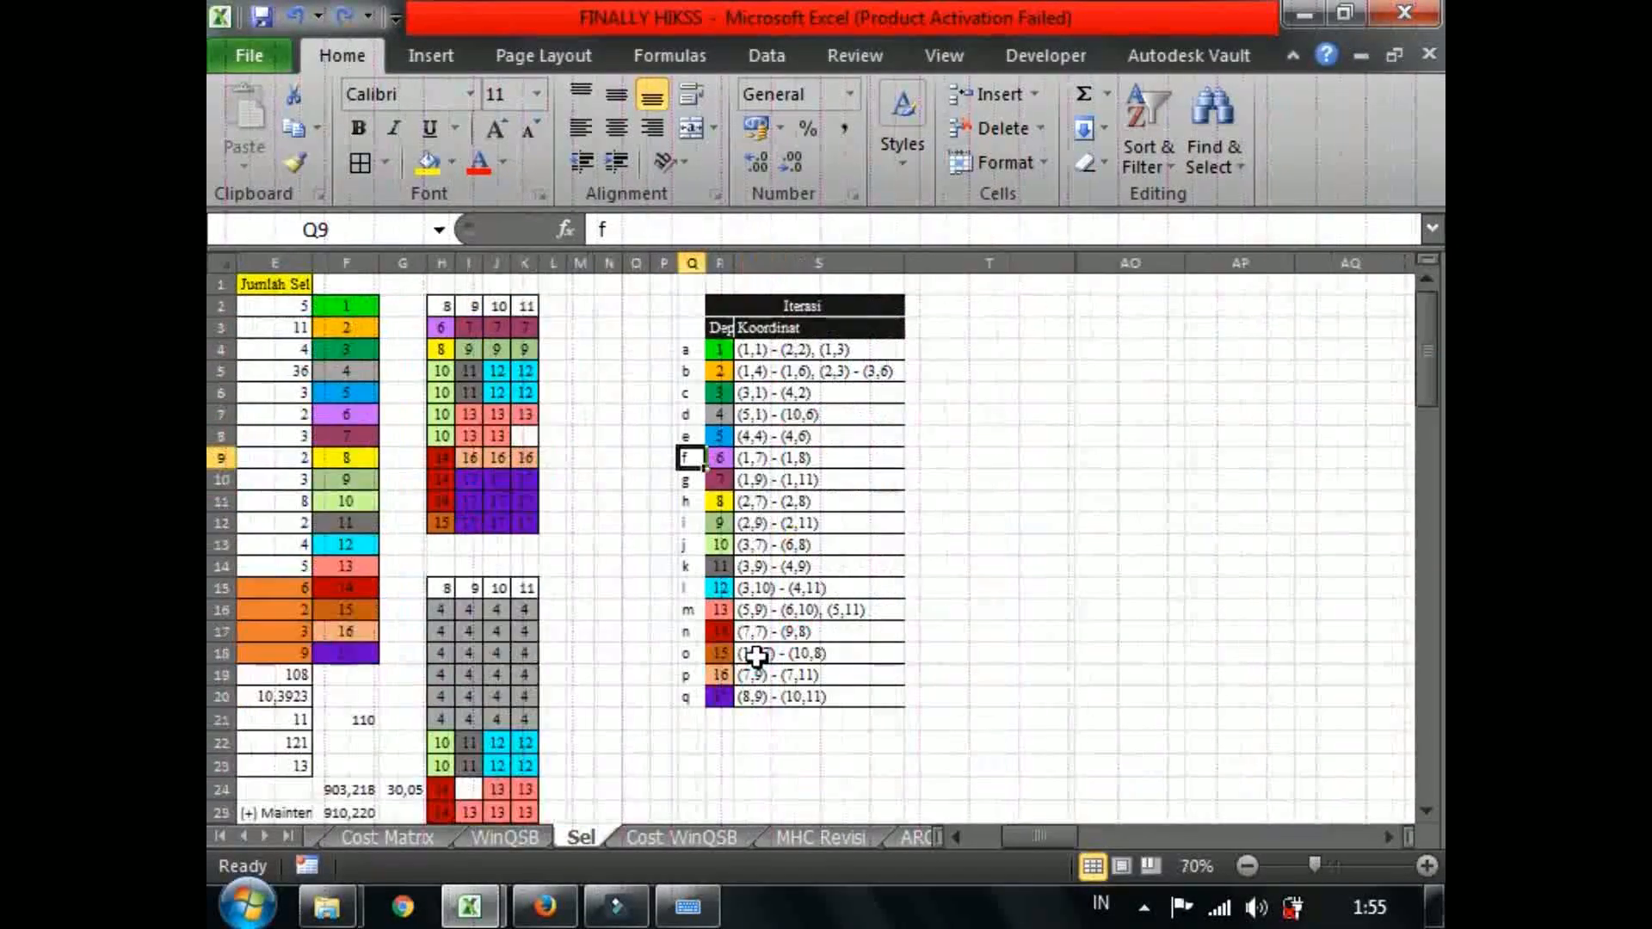
pyautogui.scroll(1, 756, 657)
pyautogui.scroll(3, 756, 657)
# Undo the deletion of columns H through S, the clearing of the grid and its department entries back through H7.
pyautogui.hotkey('ctrl', 'z')
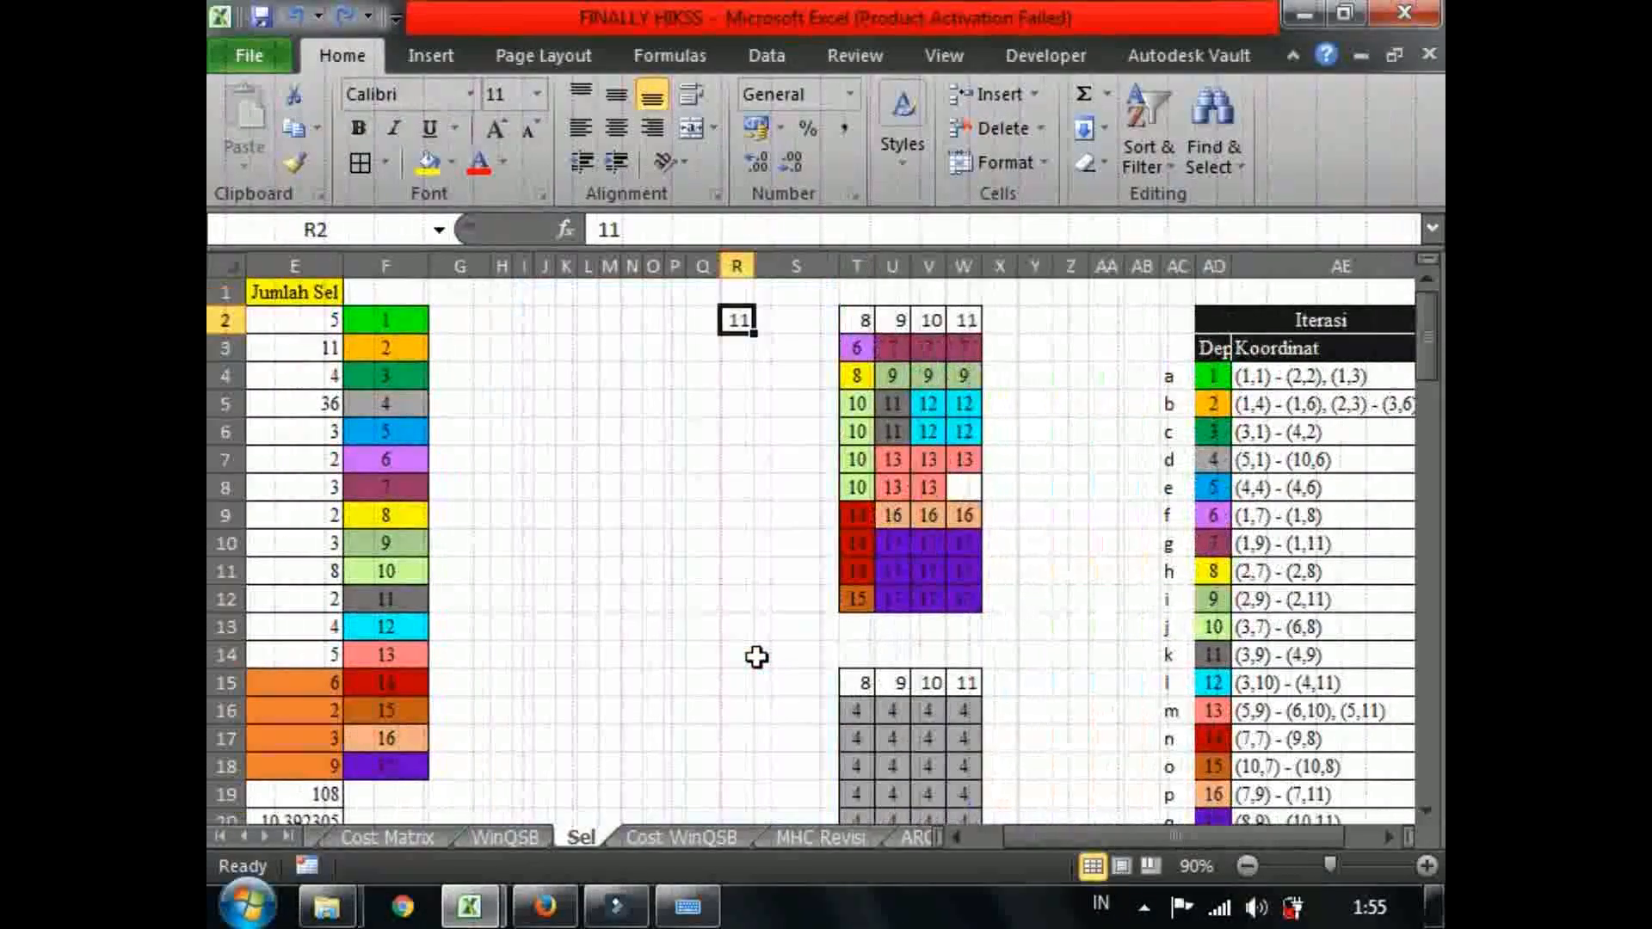
pyautogui.hotkey('ctrl', 'z')
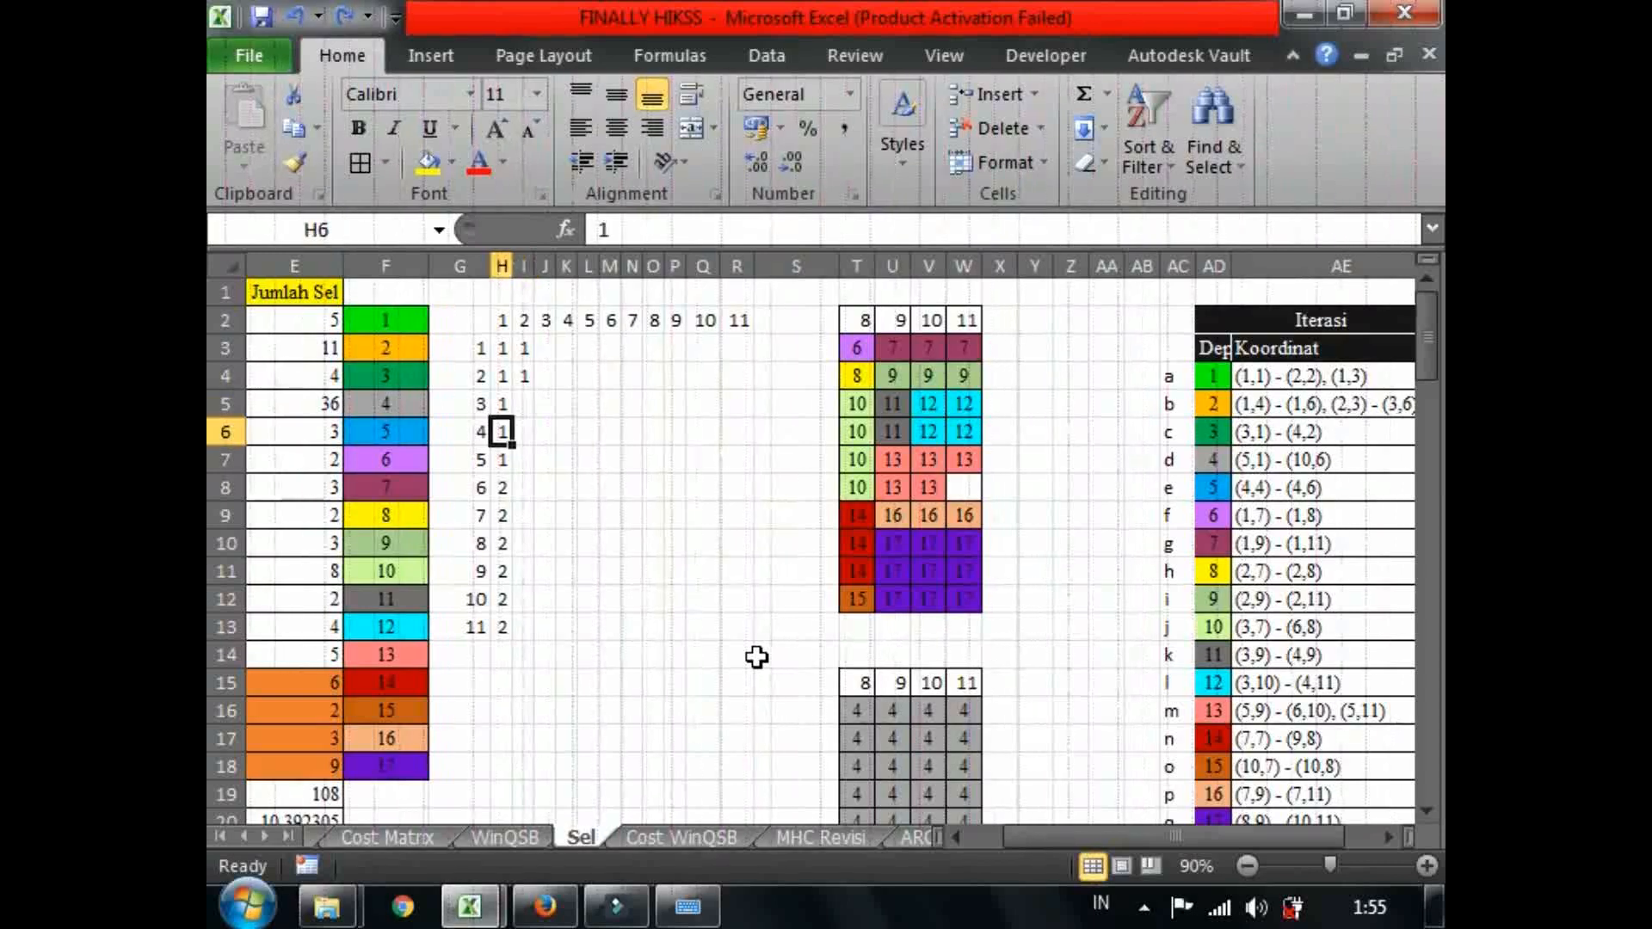
pyautogui.hotkey('ctrl', 'z')
pyautogui.hotkey('ctrl', 'z')
pyautogui.hotkey('ctrl', 'z')
pyautogui.scroll(2, 756, 657)
pyautogui.scroll(-2, 757, 658)
pyautogui.scroll(1, 757, 657)
pyautogui.hotkey('ctrl', 'z')
pyautogui.hotkey('ctrl', 'z')
pyautogui.scroll(-2, 756, 657)
pyautogui.hotkey('ctrl', 'z')
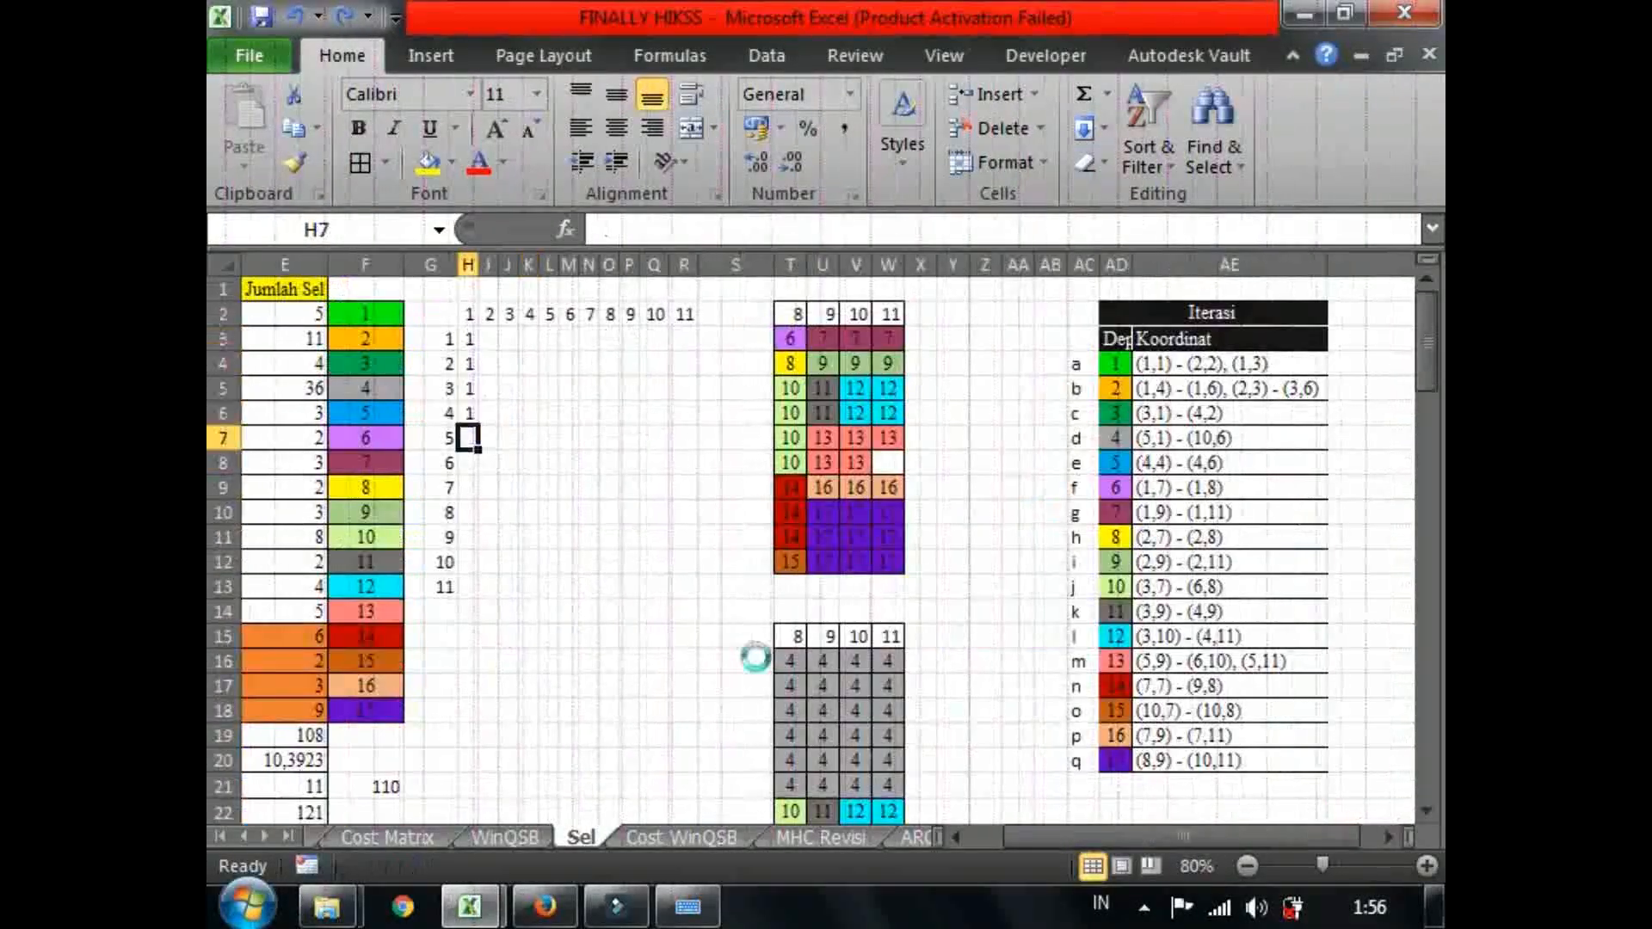
# Undo the remaining practice-grid entries, numbering and column changes to restore the complete colored layouts.
pyautogui.hotkey('ctrl', 'z')
pyautogui.hotkey('ctrl', 'z')
pyautogui.hotkey('ctrl', 'z')
pyautogui.hotkey('ctrl', 'z')
pyautogui.hotkey('ctrl', 'z')
pyautogui.hotkey('ctrl', 'z')
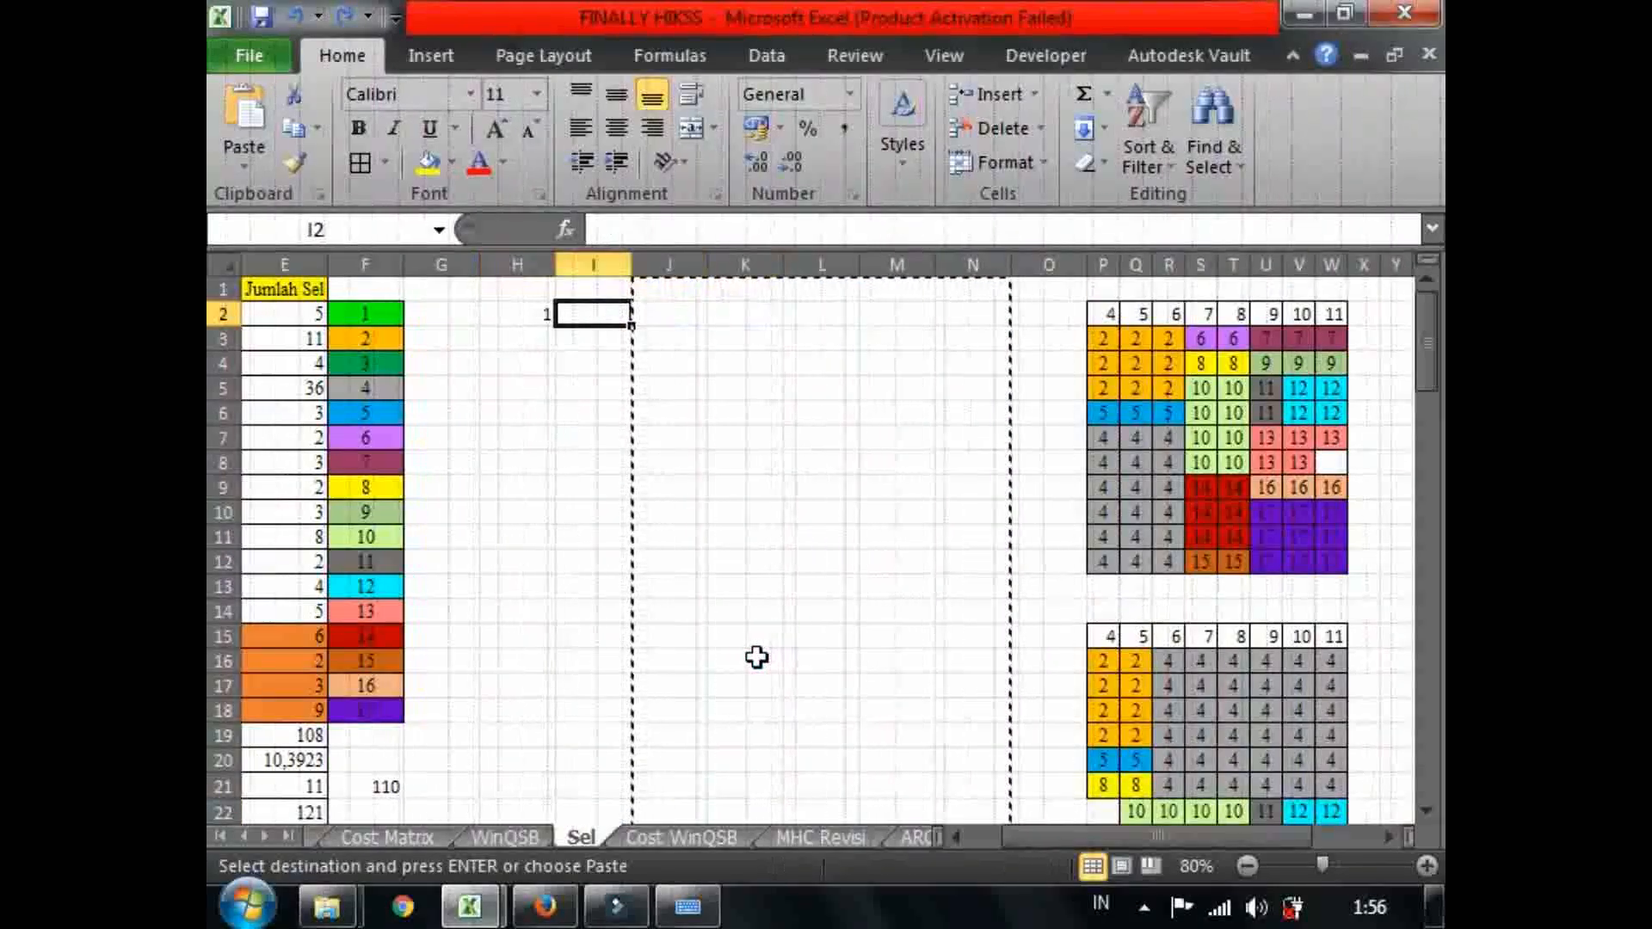
pyautogui.hotkey('ctrl', 'z')
pyautogui.hotkey('ctrl', 'z')
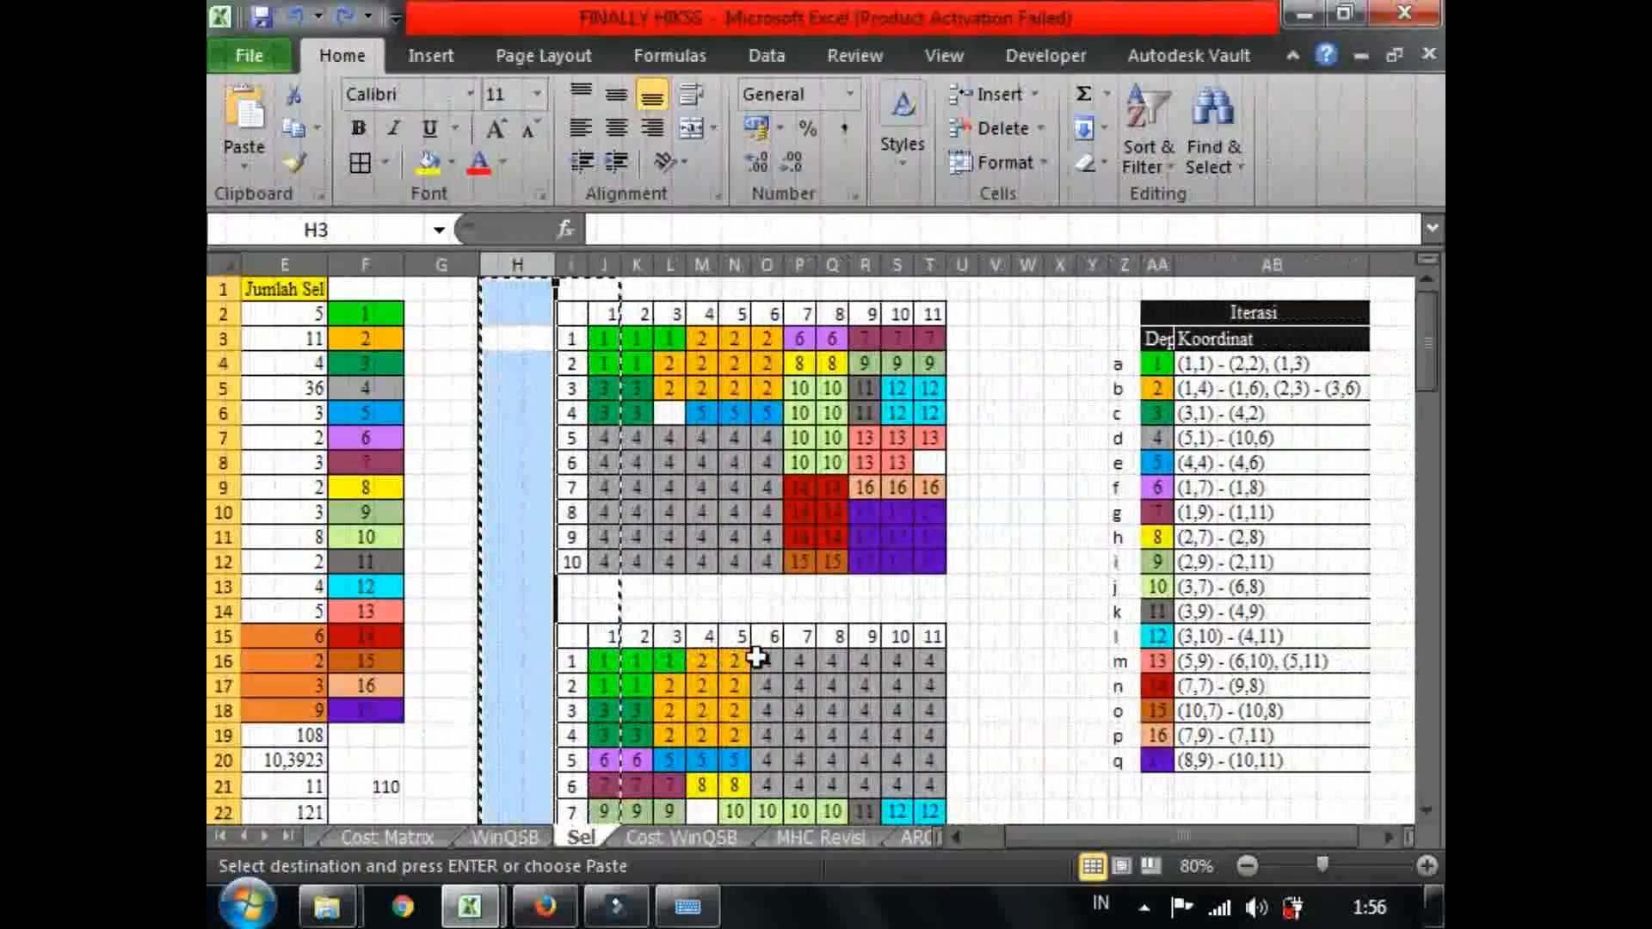
# Cancel the pending copy and review the department names, areas and cell counts alongside the colored layout grids.
pyautogui.press('Escape')
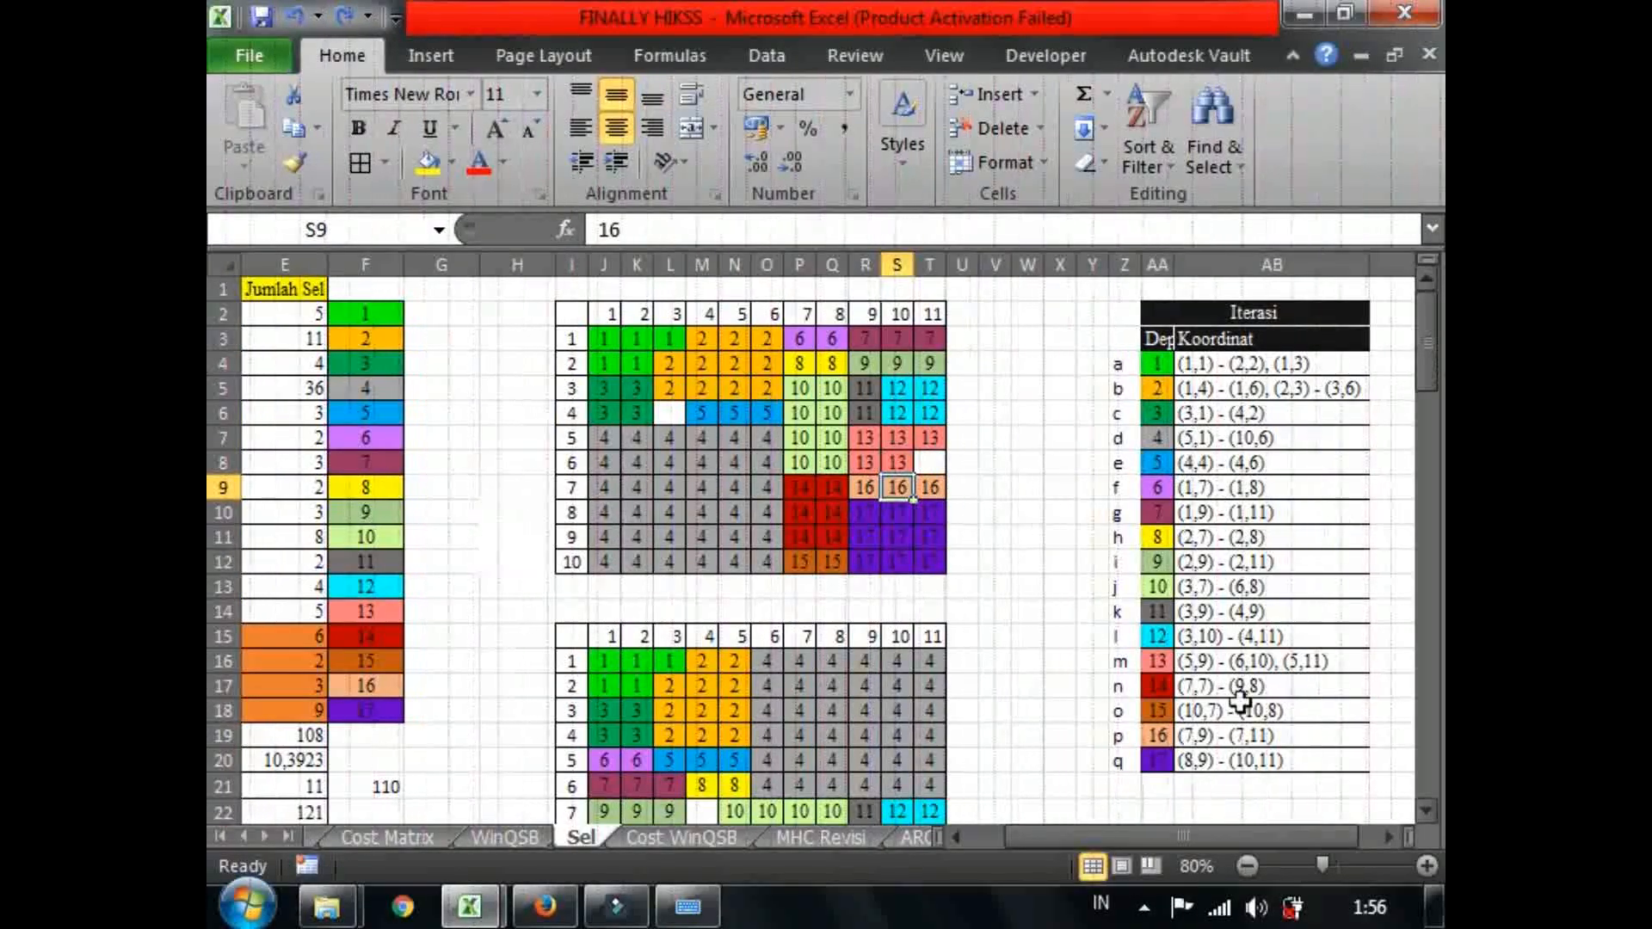
pyautogui.moveTo(1127, 838)
pyautogui.mouseDown()
pyautogui.moveTo(1081, 824)
pyautogui.moveTo(1101, 823)
pyautogui.mouseUp()
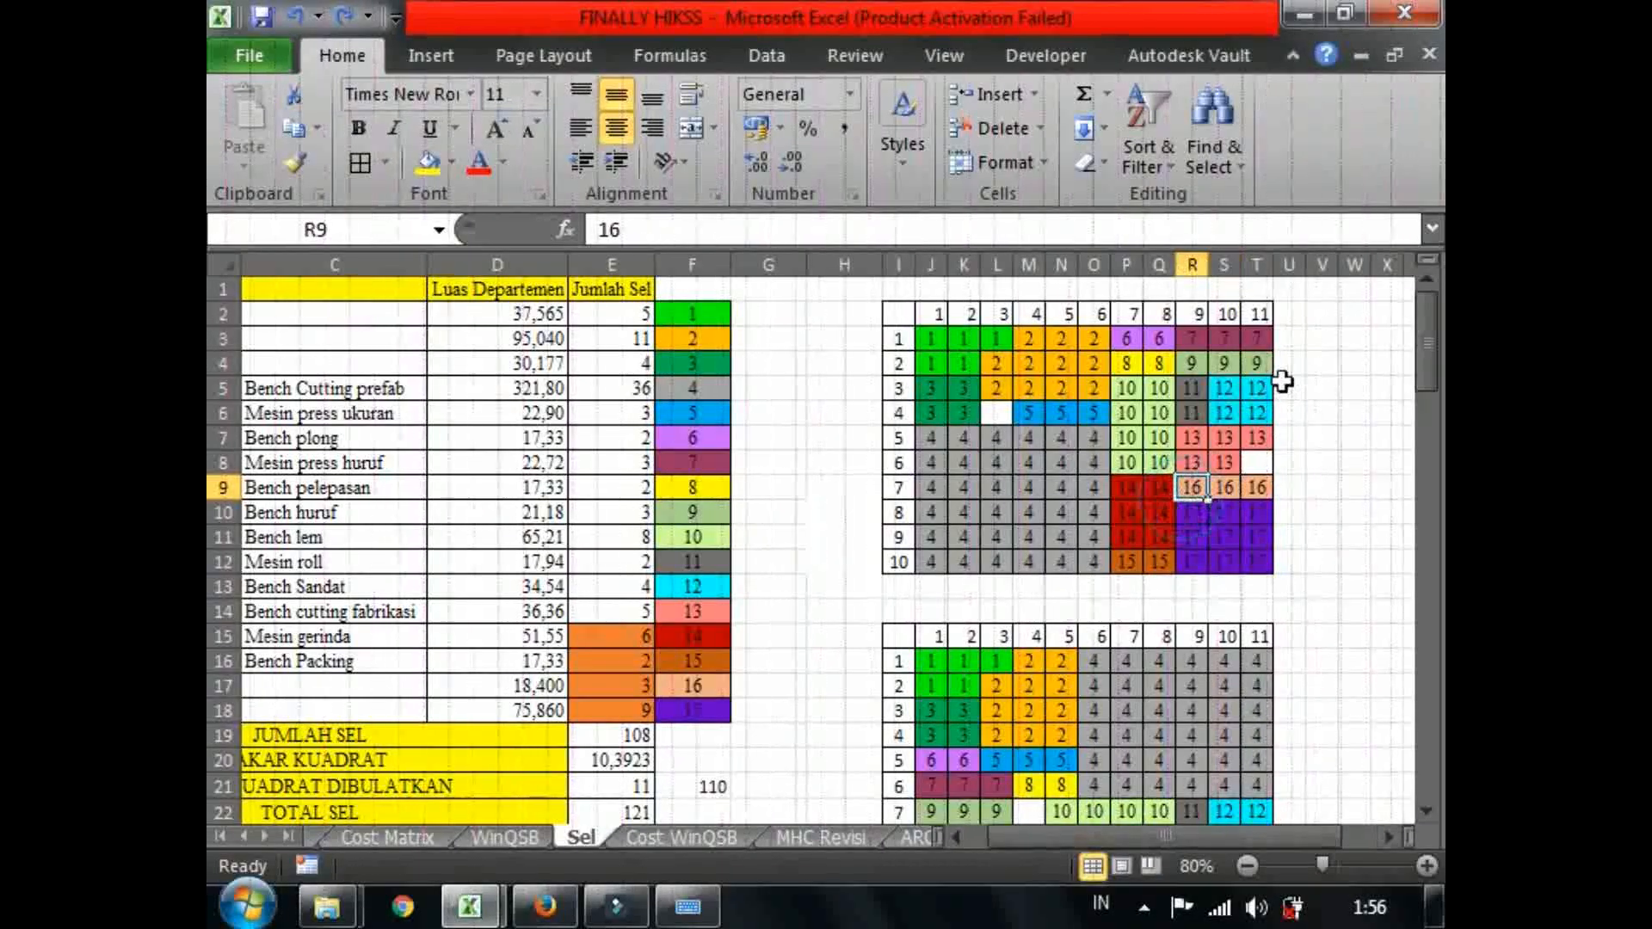
pyautogui.click(1332, 346)
pyautogui.moveTo(1417, 339); pyautogui.dragTo(1418, 297)
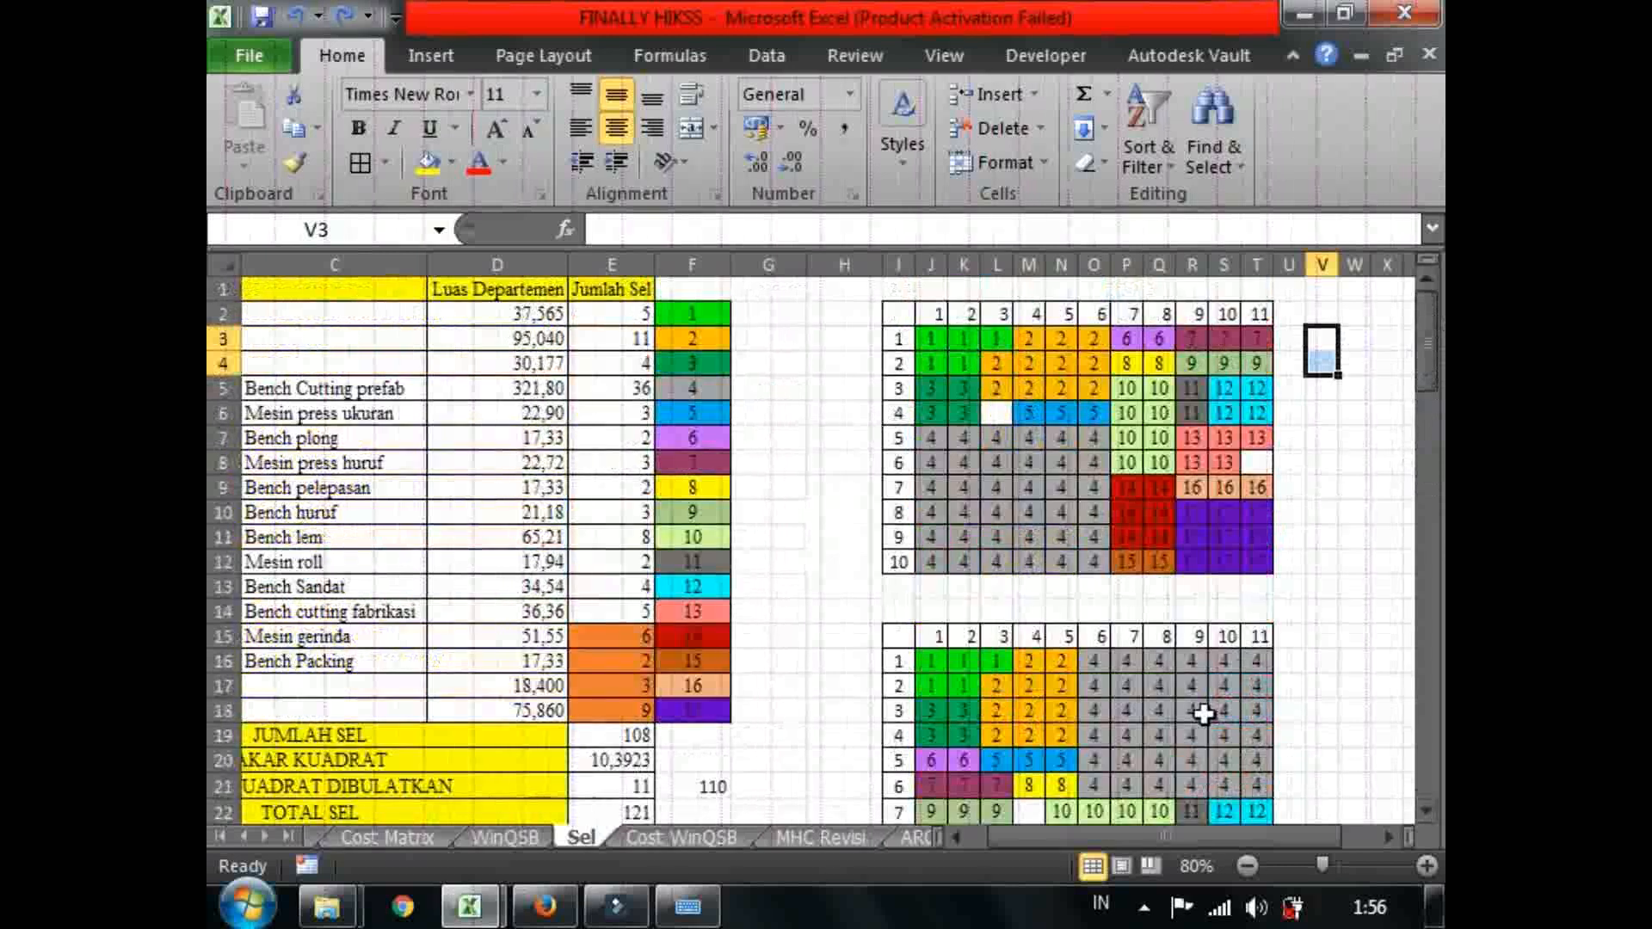
pyautogui.moveTo(1048, 835); pyautogui.dragTo(1015, 824)
pyautogui.click(1124, 638)
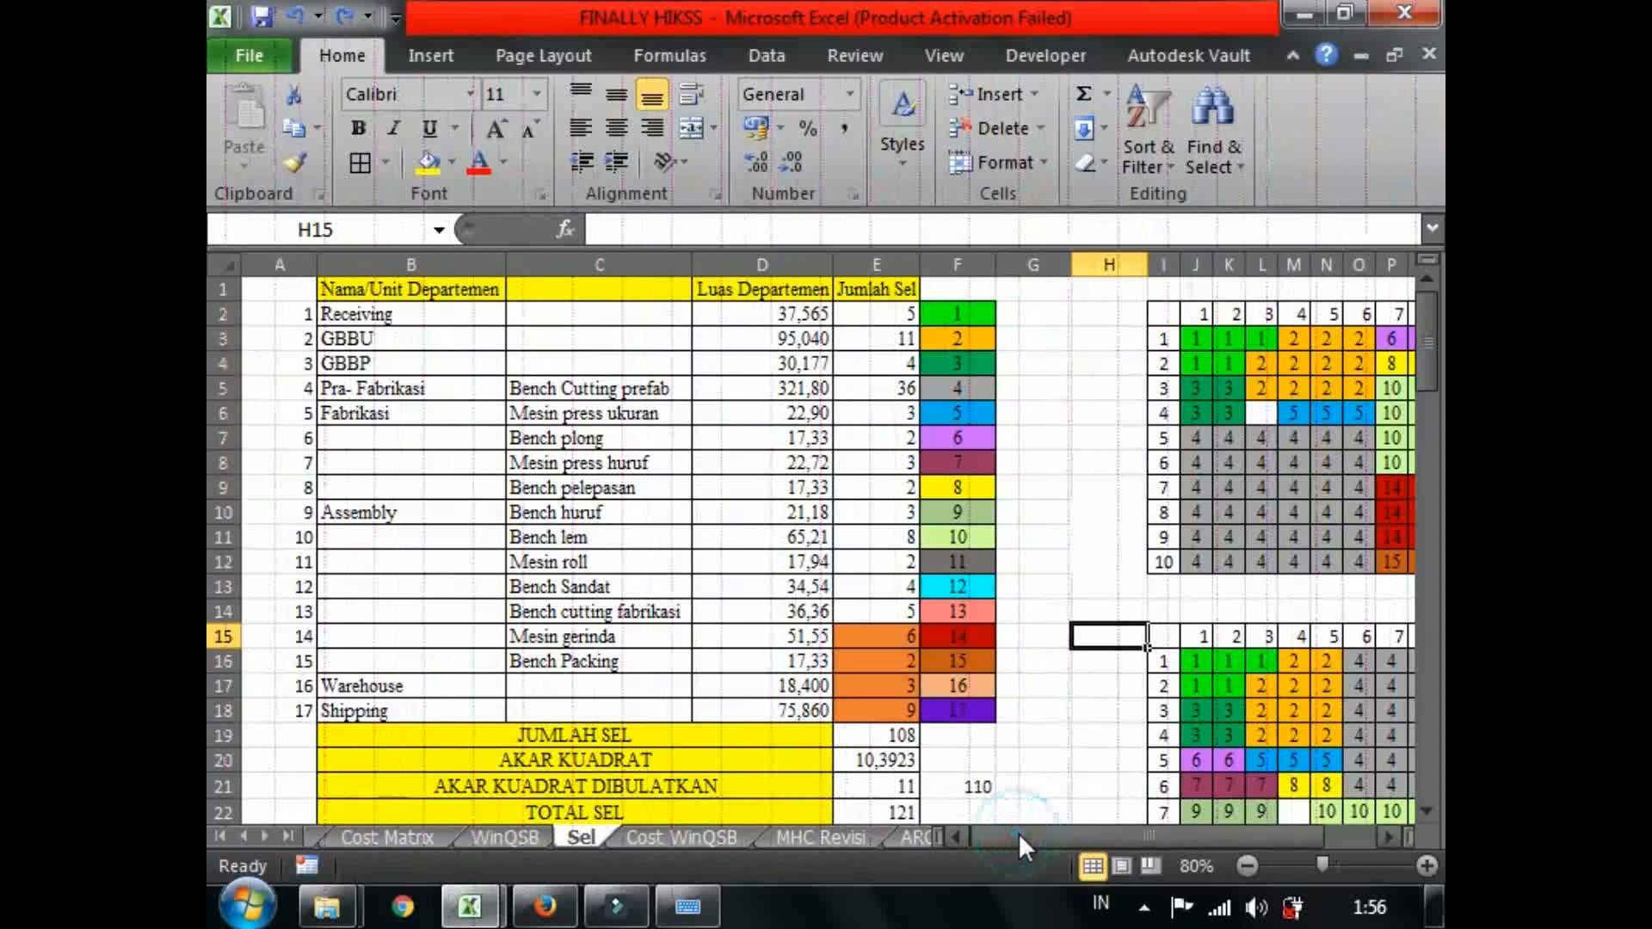
pyautogui.click(1196, 344)
pyautogui.moveTo(1199, 295); pyautogui.dragTo(1217, 342)
pyautogui.click(1218, 341)
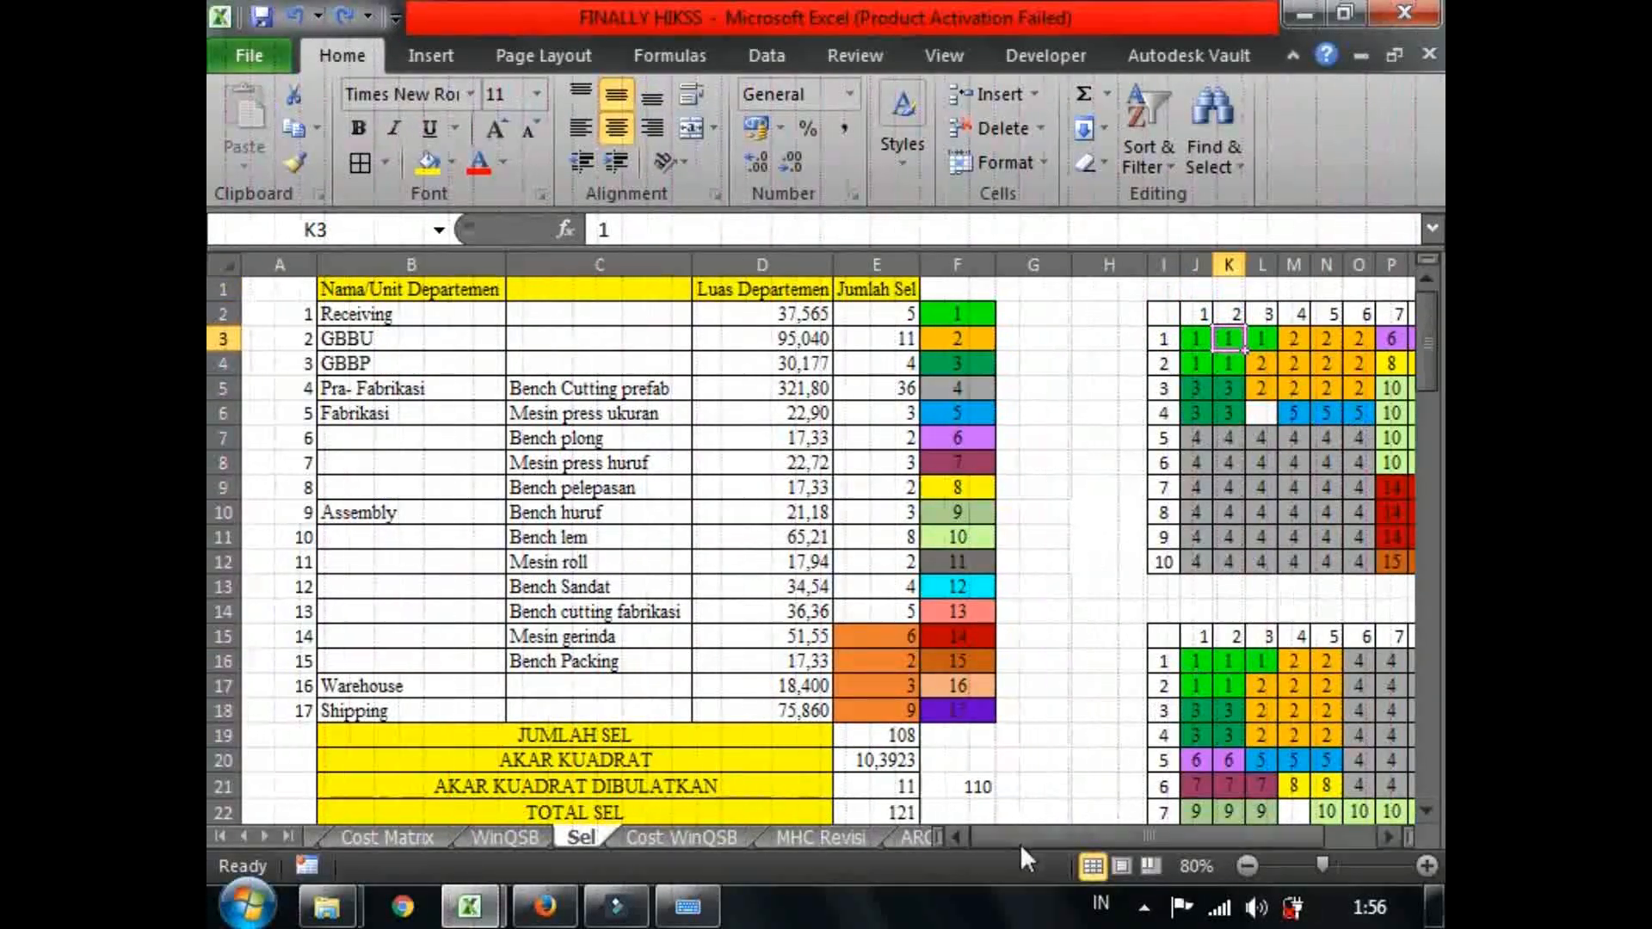
pyautogui.moveTo(1021, 845); pyautogui.dragTo(1045, 846)
pyautogui.moveTo(1420, 346); pyautogui.dragTo(1421, 349)
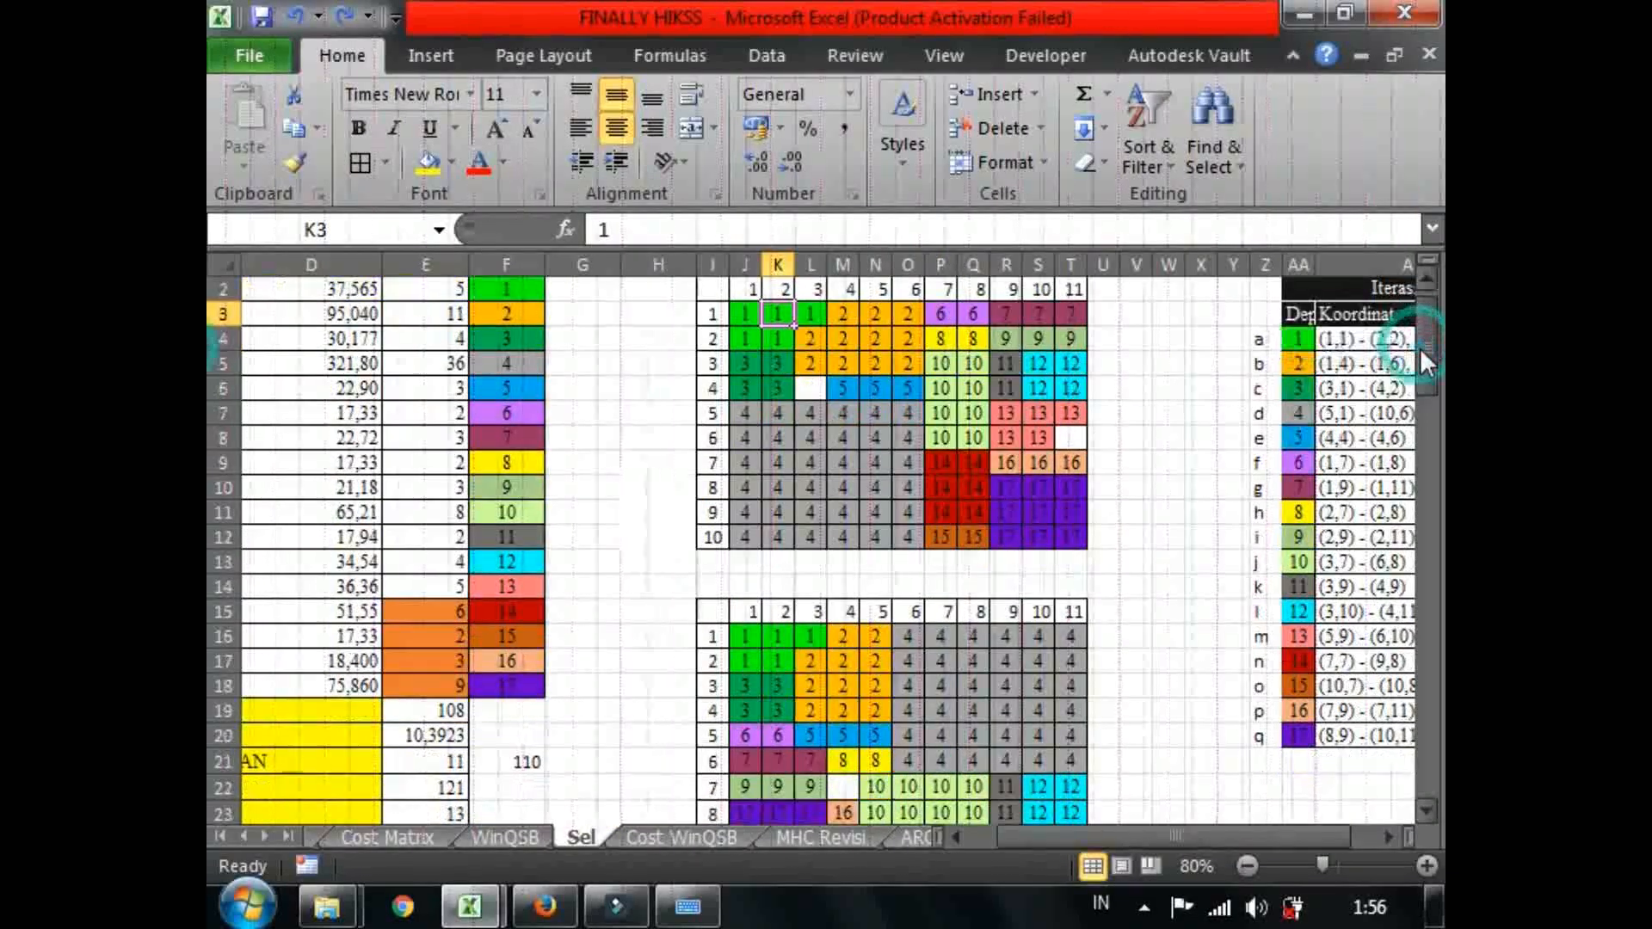
# Compare the department blocks in the upper layout grid with those in the lower layout grid.
pyautogui.click(755, 323)
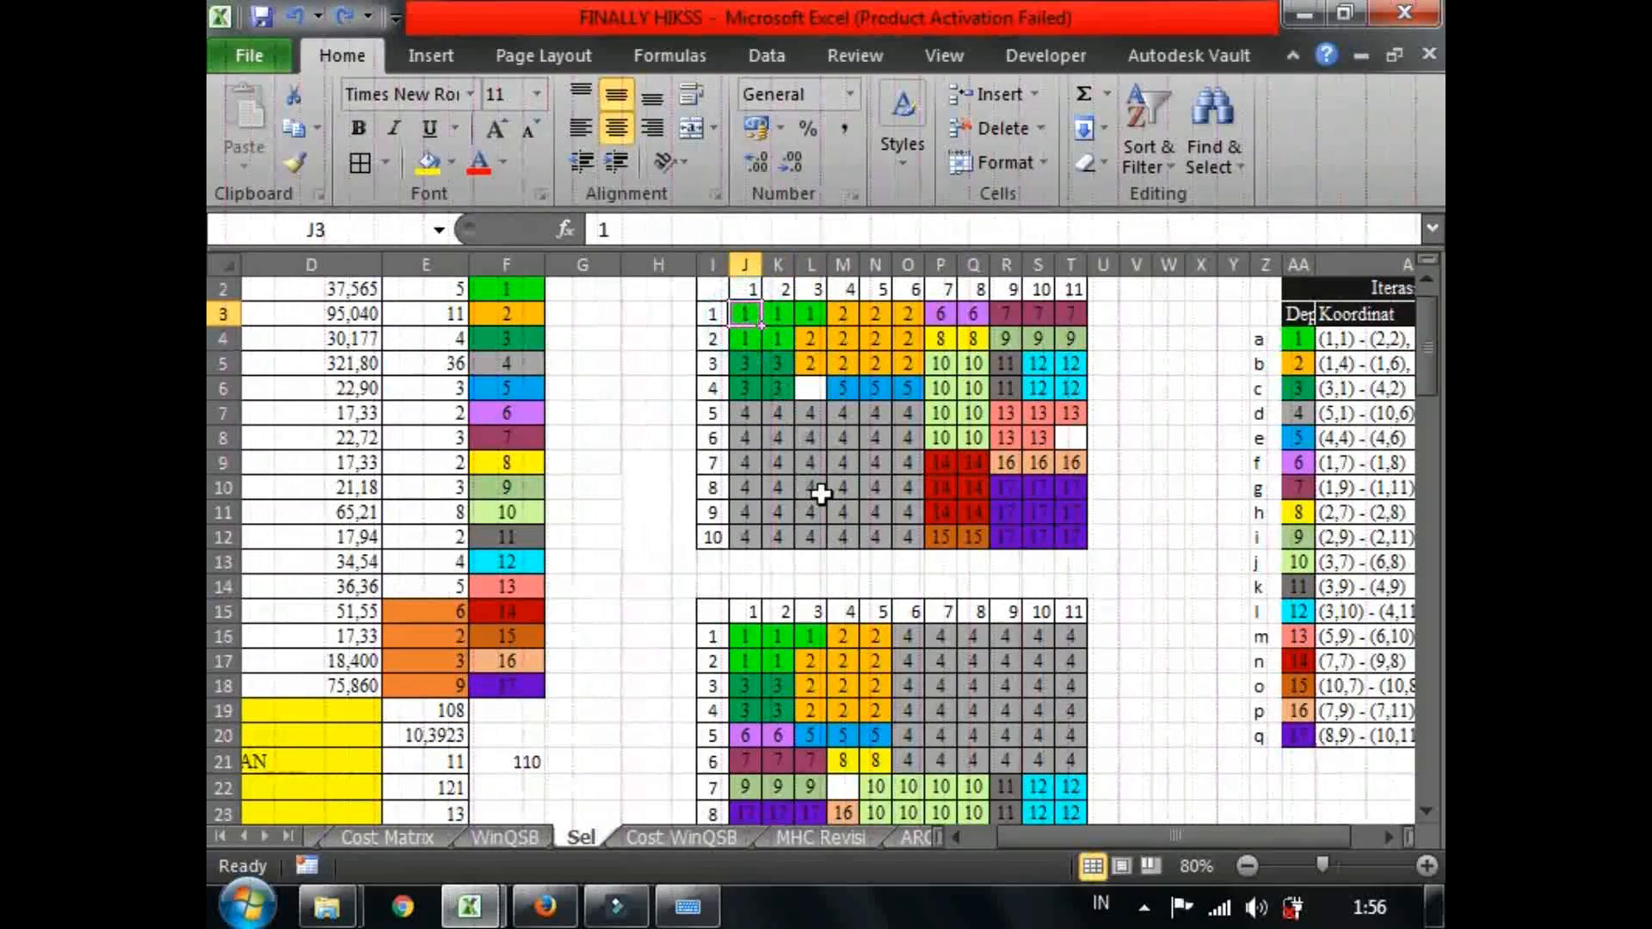
pyautogui.click(757, 638)
pyautogui.click(778, 661)
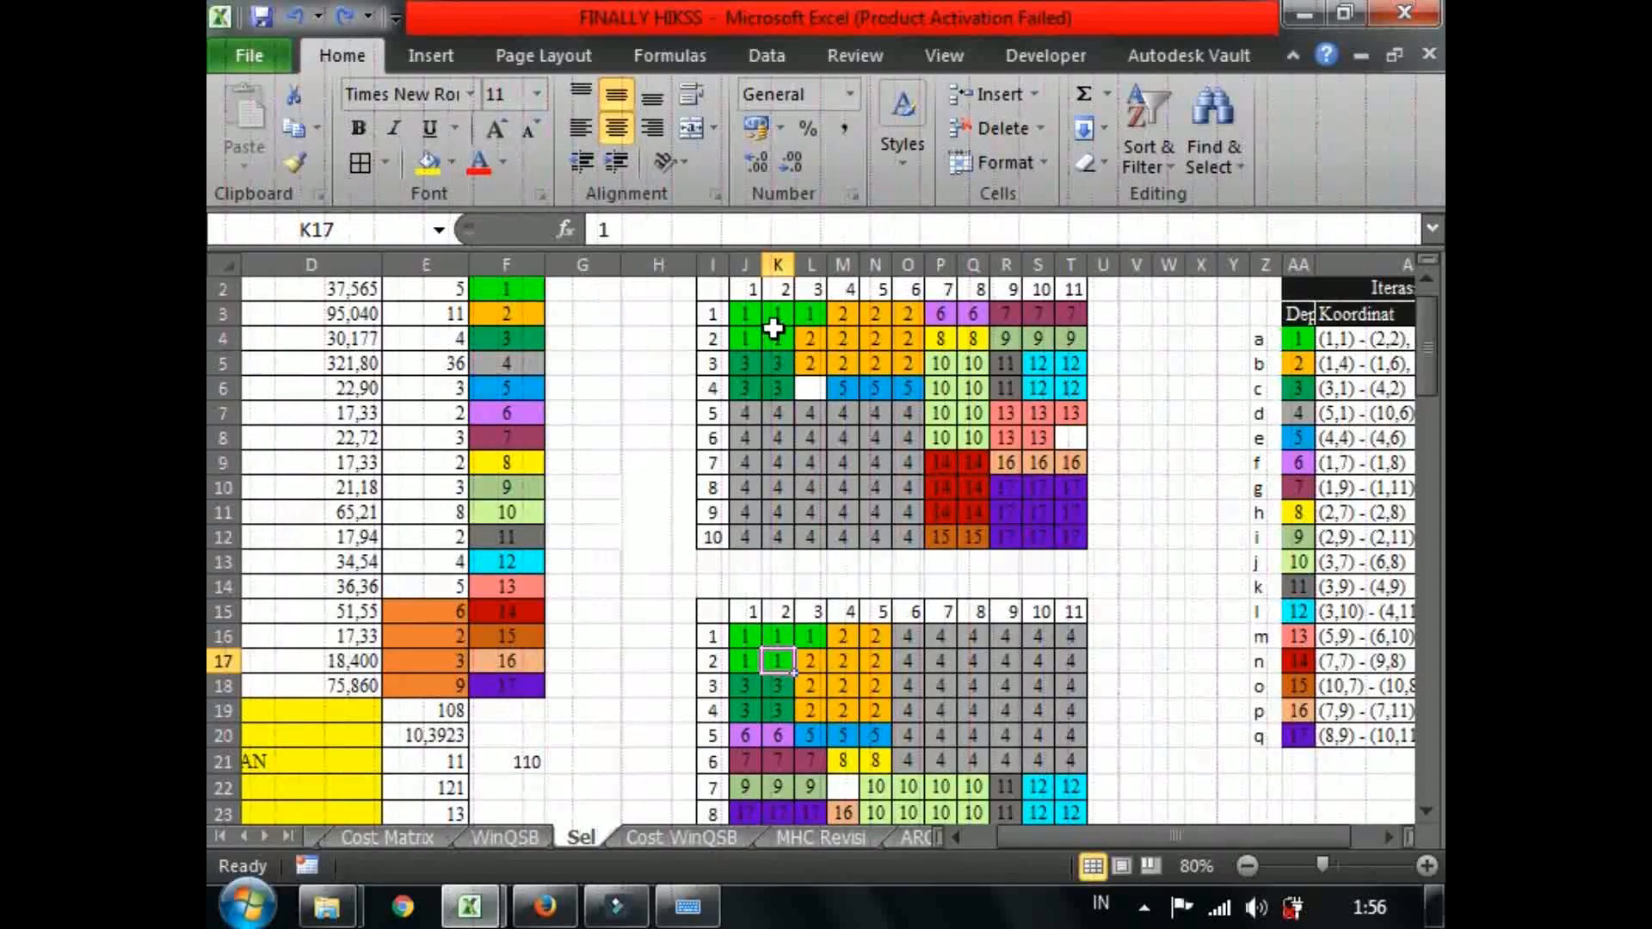
pyautogui.moveTo(745, 315); pyautogui.dragTo(778, 342)
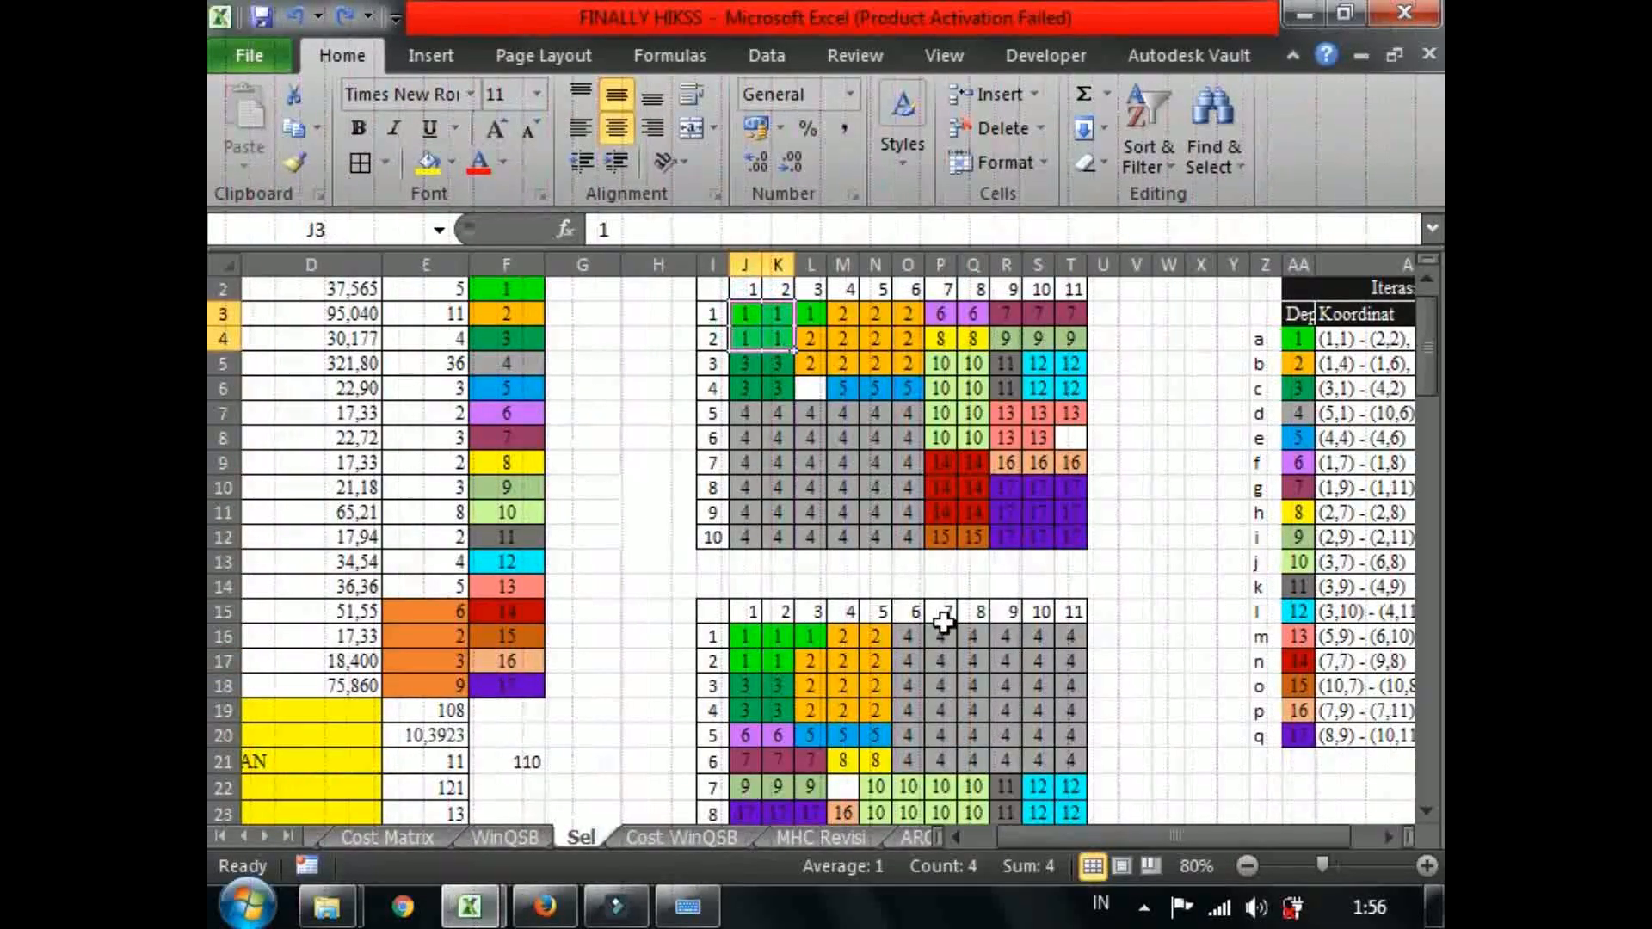
pyautogui.moveTo(1005, 638); pyautogui.dragTo(1063, 667)
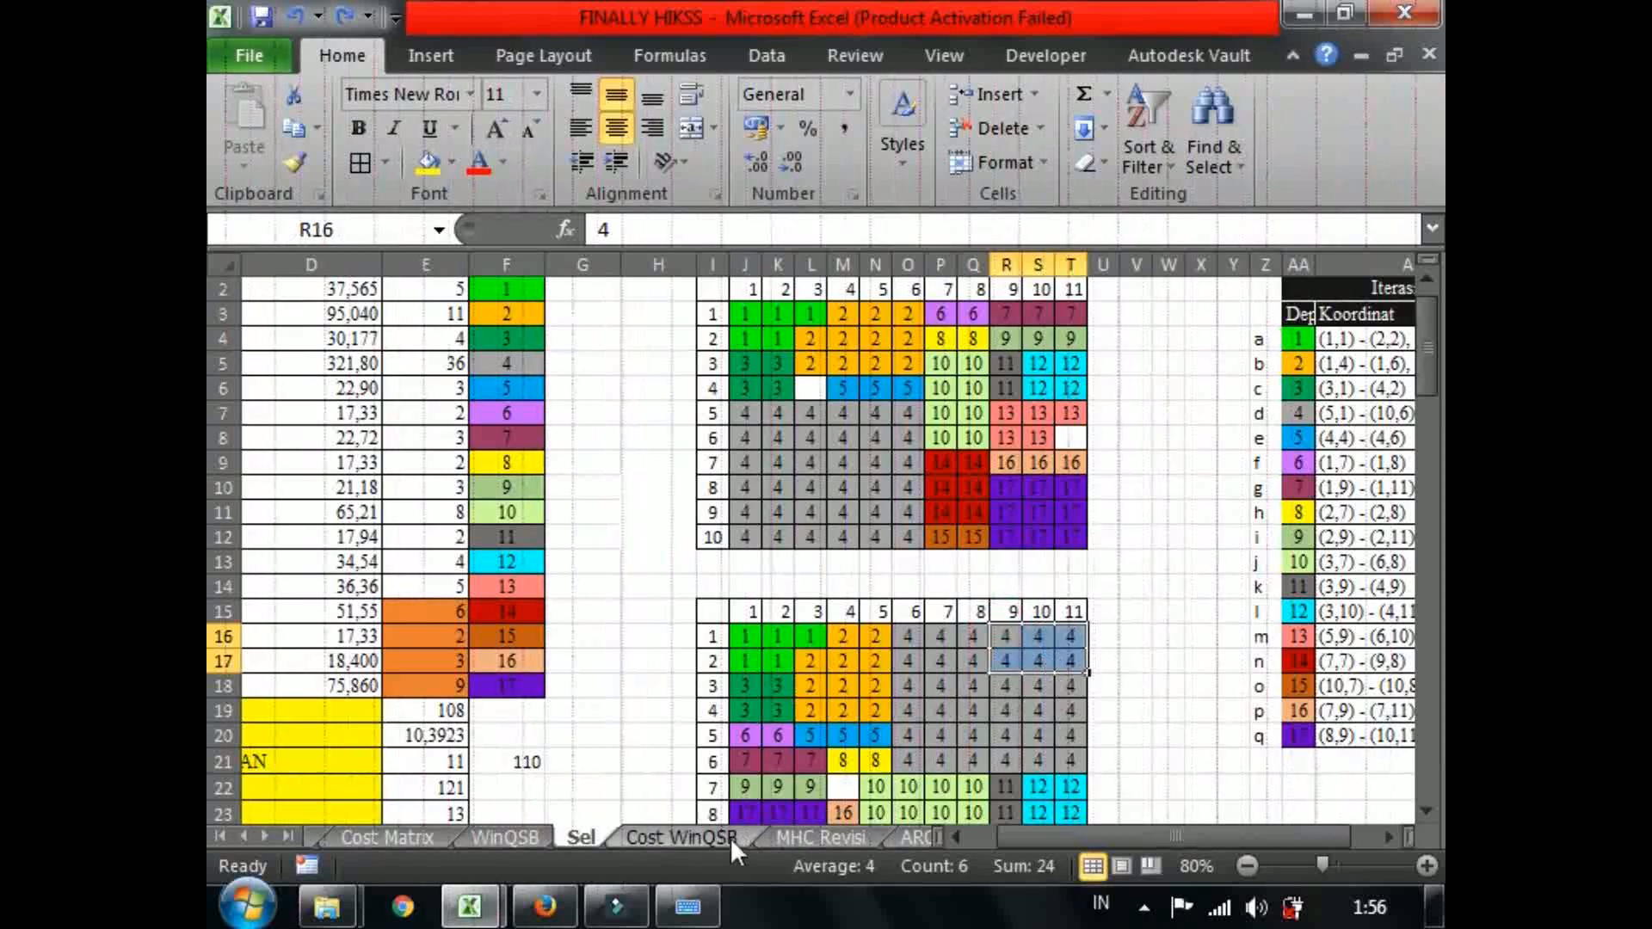
pyautogui.moveTo(746, 787); pyautogui.dragTo(779, 788)
pyautogui.moveTo(875, 711); pyautogui.dragTo(893, 711)
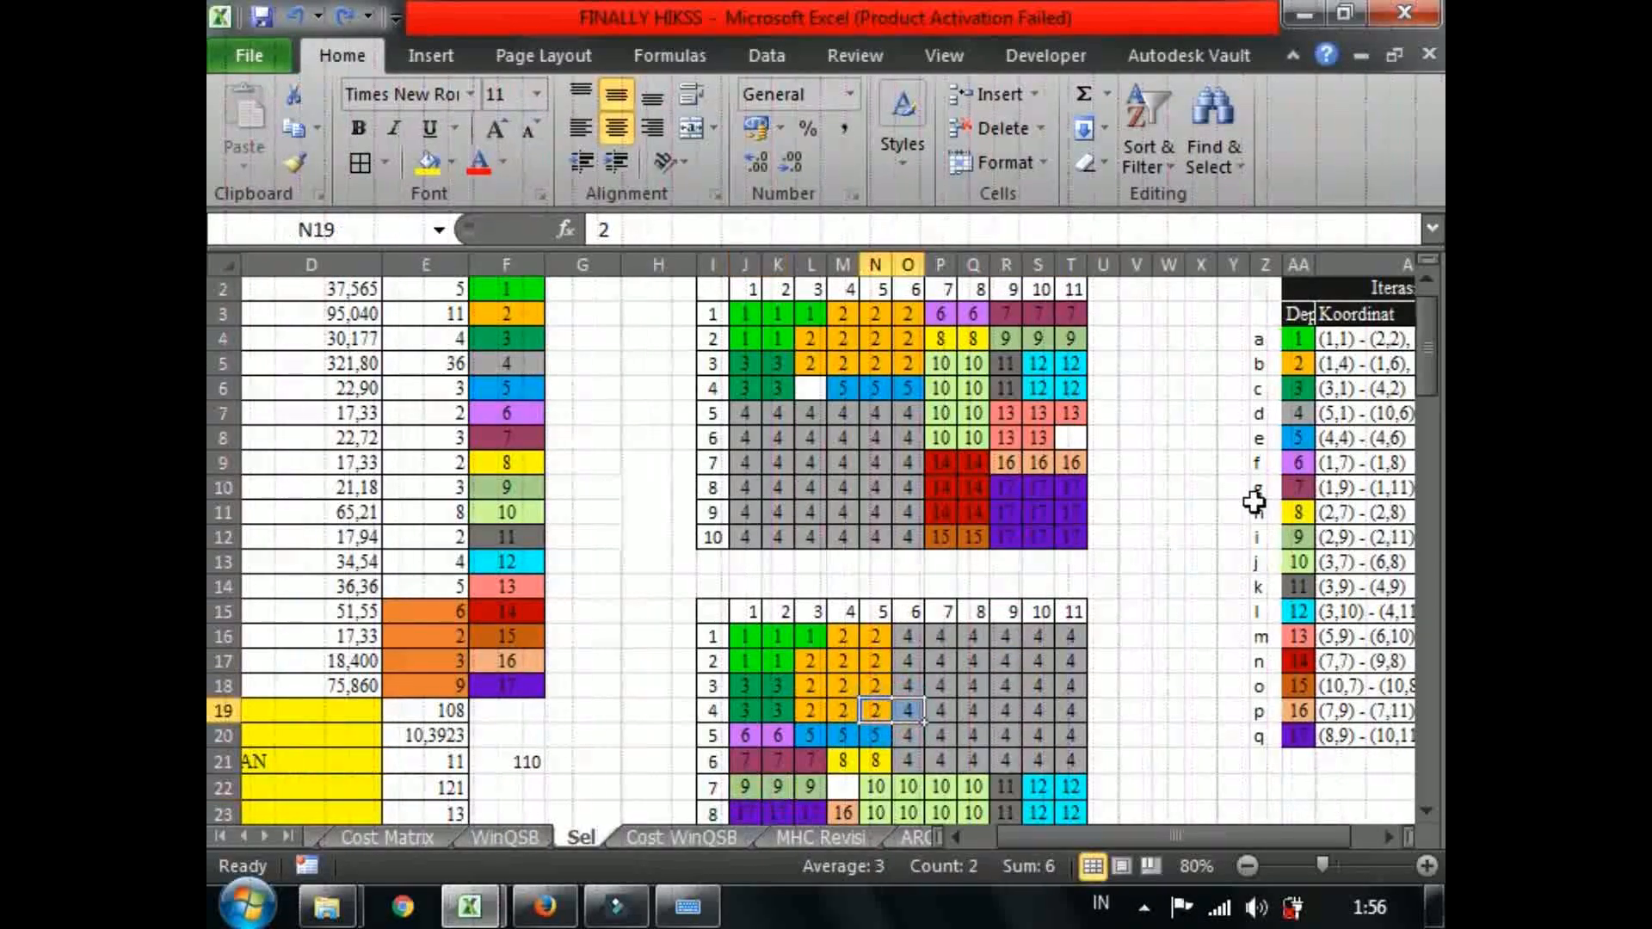
pyautogui.scroll(1, 1432, 368)
pyautogui.click(1069, 386)
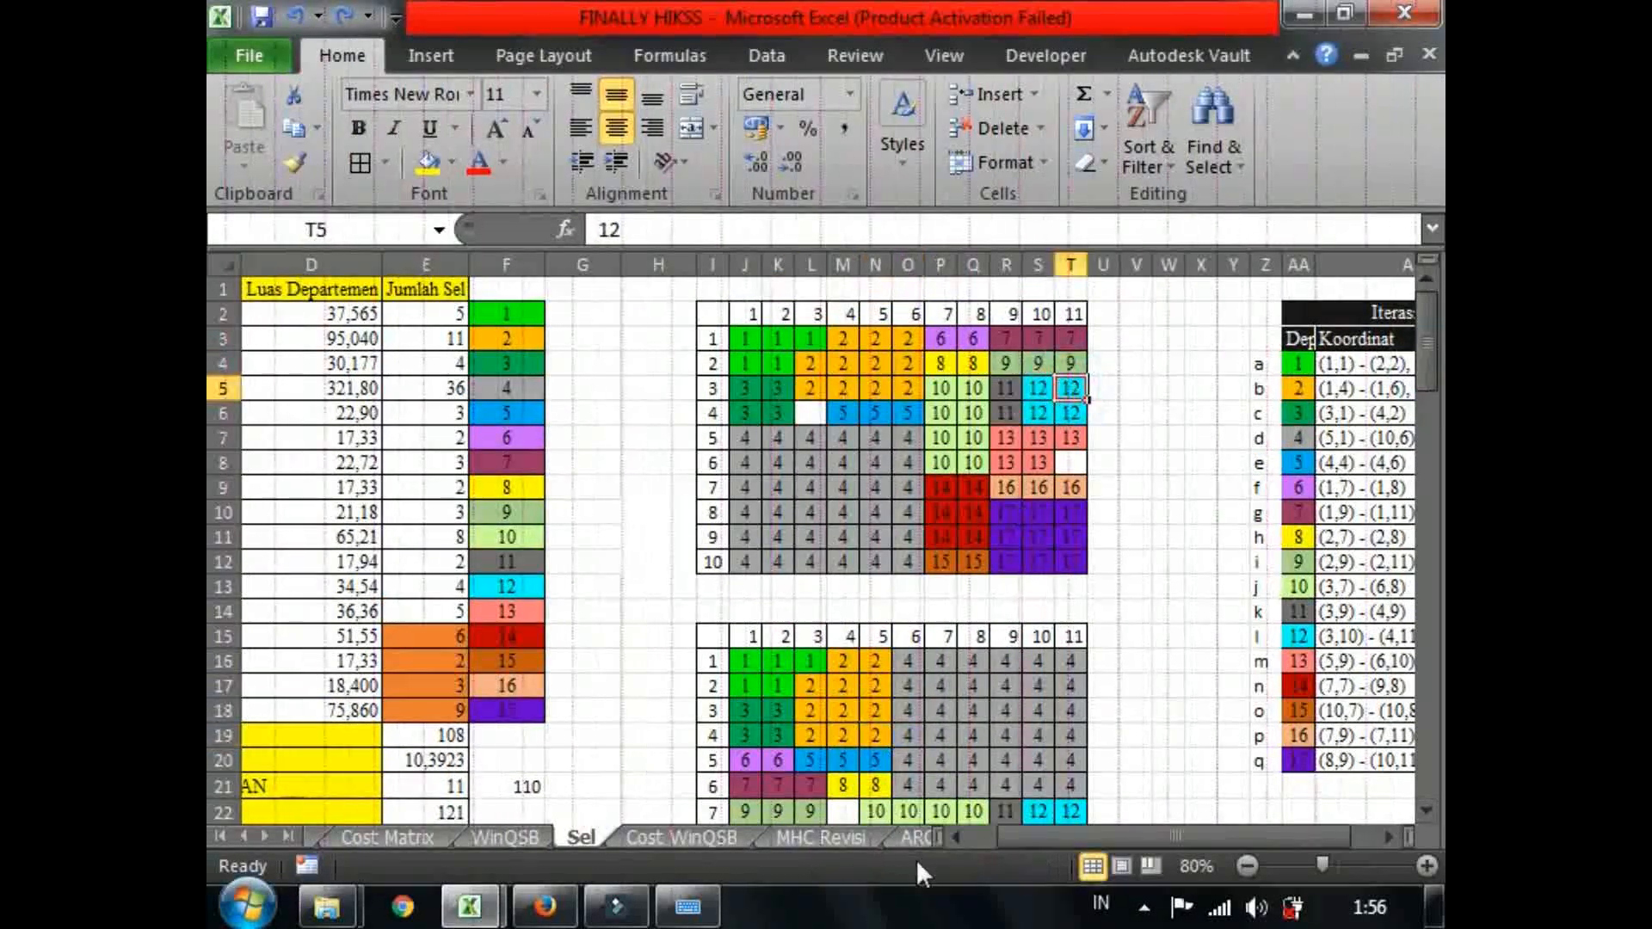
# Examine the department list and the Iterasi table, ending at department 1's coordinate entry in AB4.
pyautogui.moveTo(998, 836); pyautogui.dragTo(1026, 723)
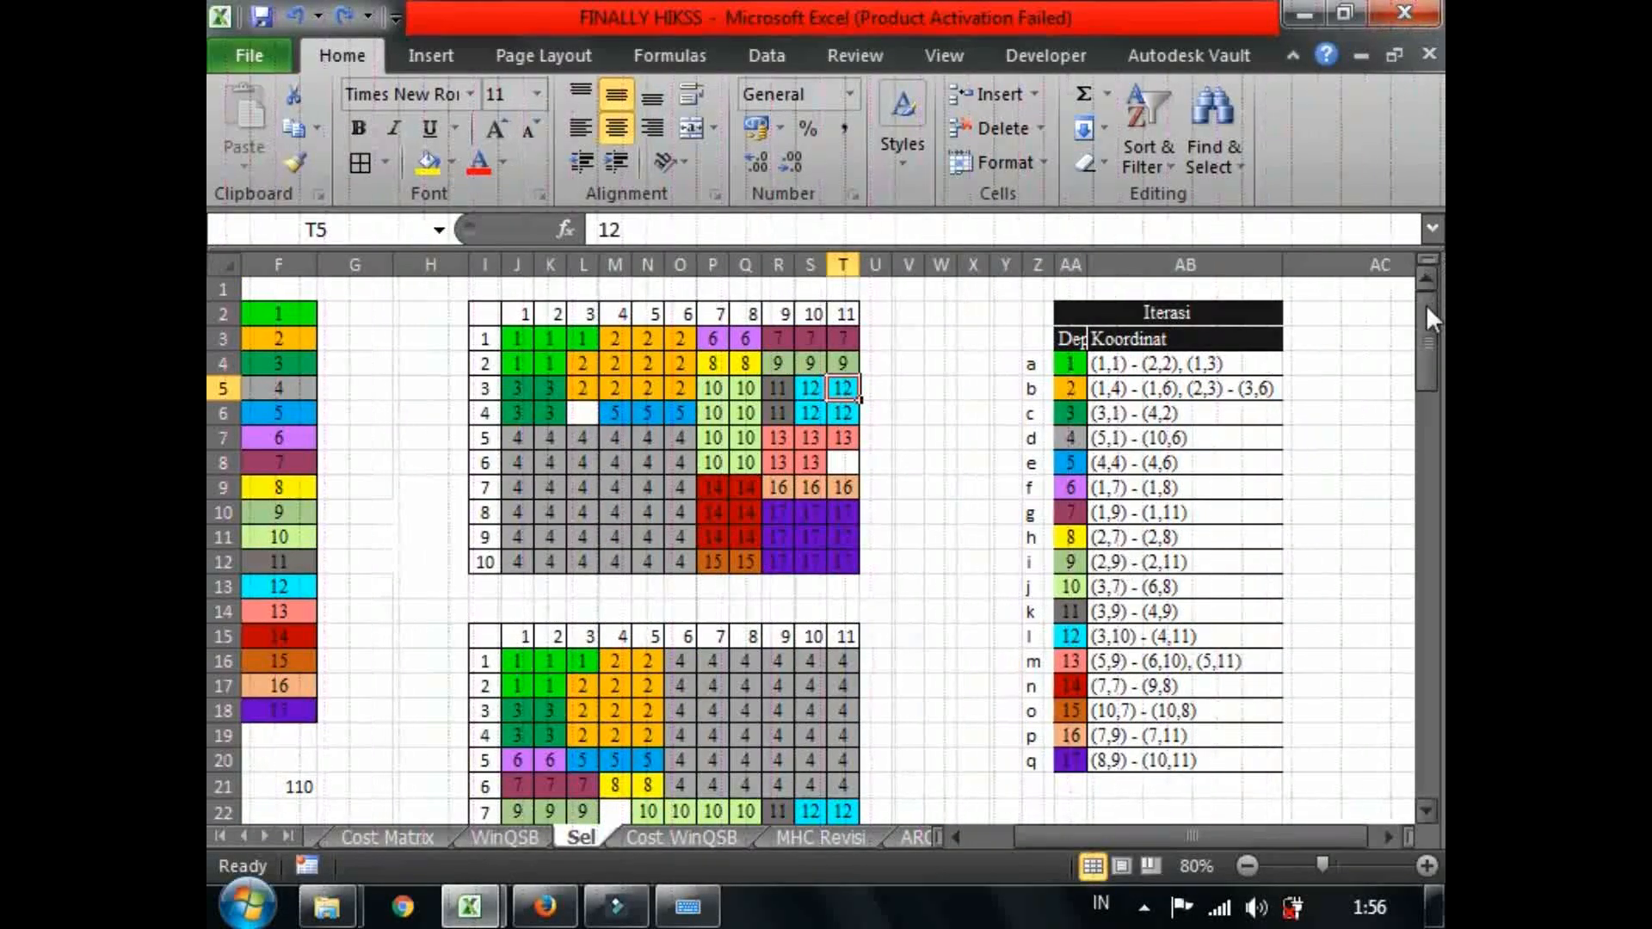
pyautogui.click(1105, 831)
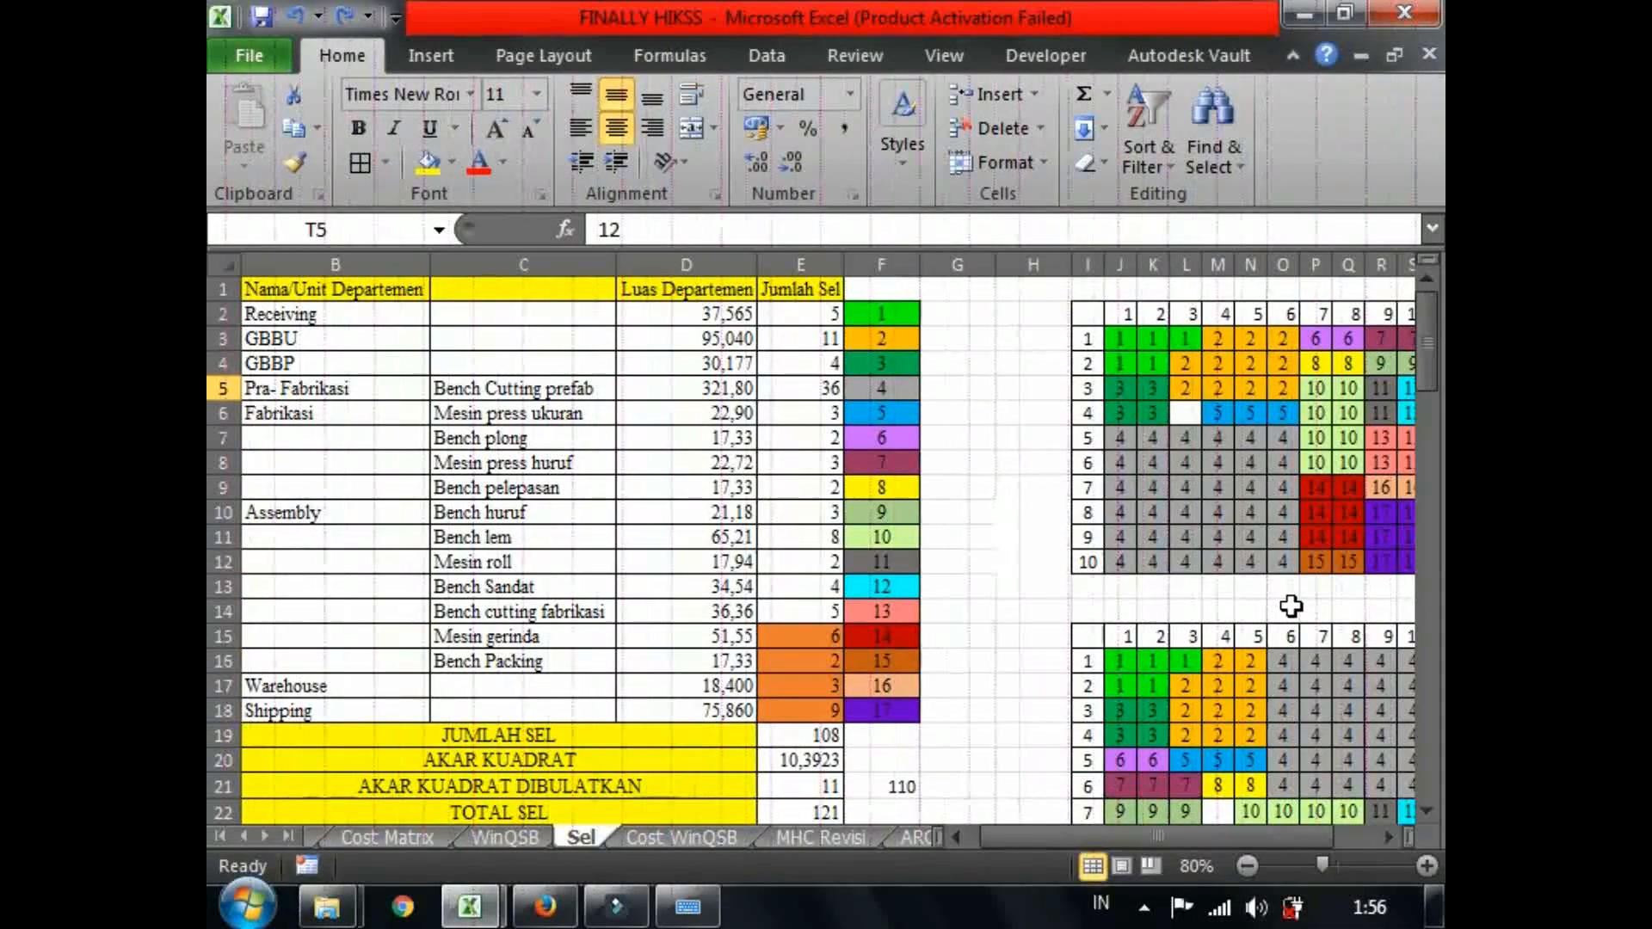
pyautogui.moveTo(1066, 843); pyautogui.dragTo(1082, 852)
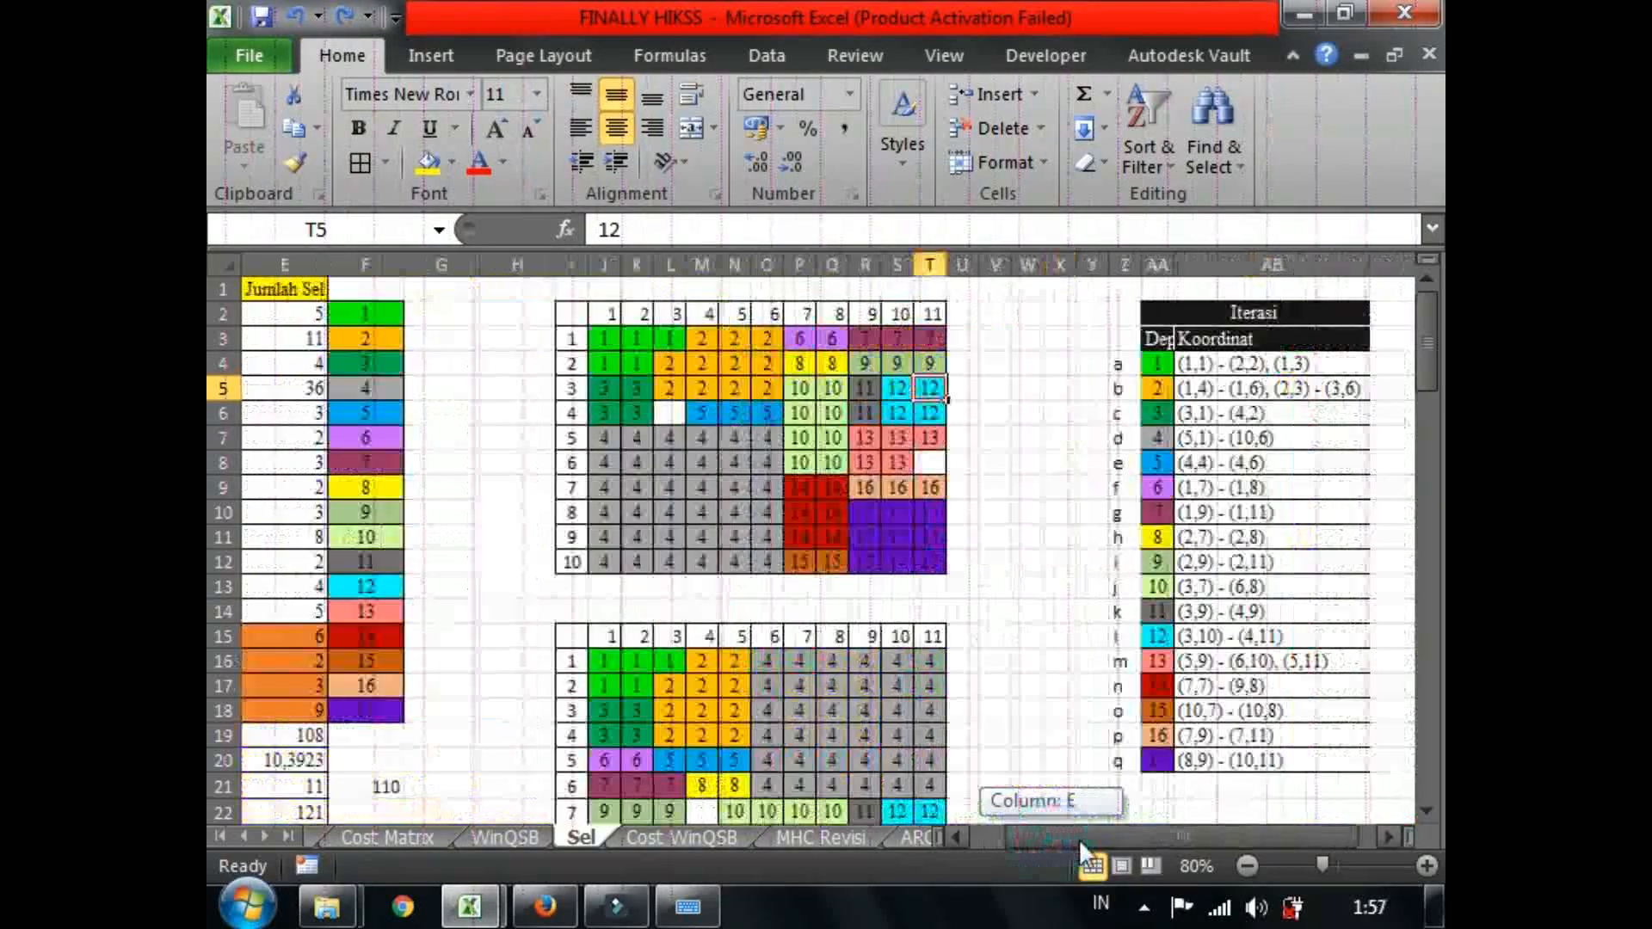
pyautogui.click(1255, 343)
pyautogui.click(1249, 372)
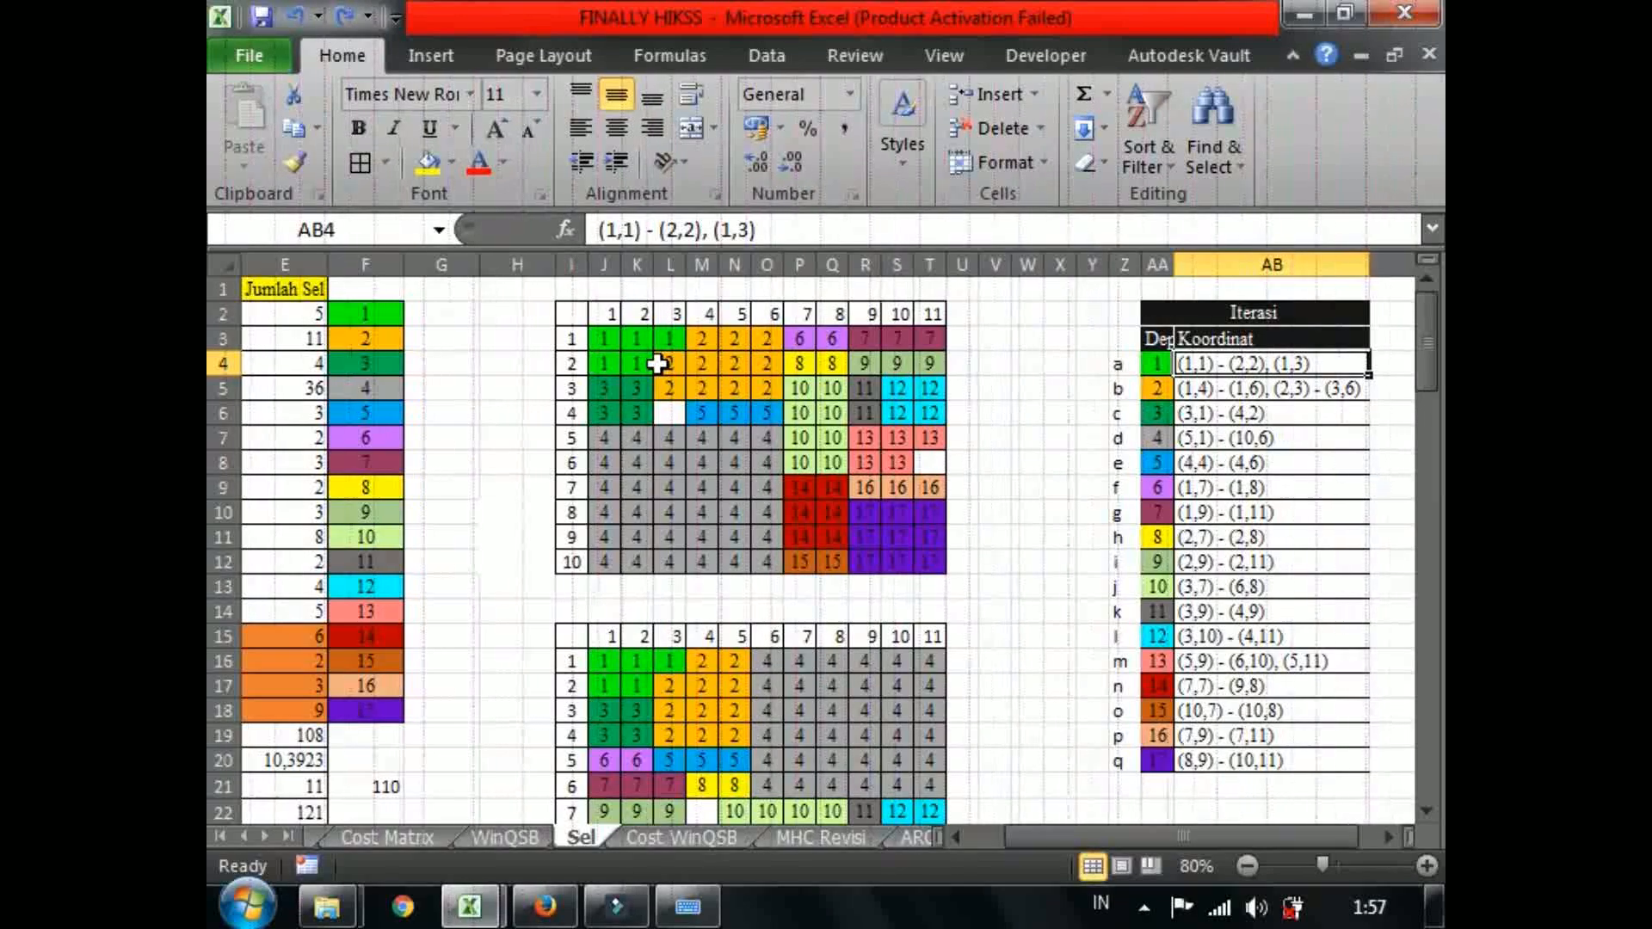
# Examine the full extent of the upper layout grid together with its row and column numbering.
pyautogui.click(596, 337)
pyautogui.moveTo(580, 320); pyautogui.dragTo(902, 519)
pyautogui.click(927, 463)
pyautogui.click(765, 388)
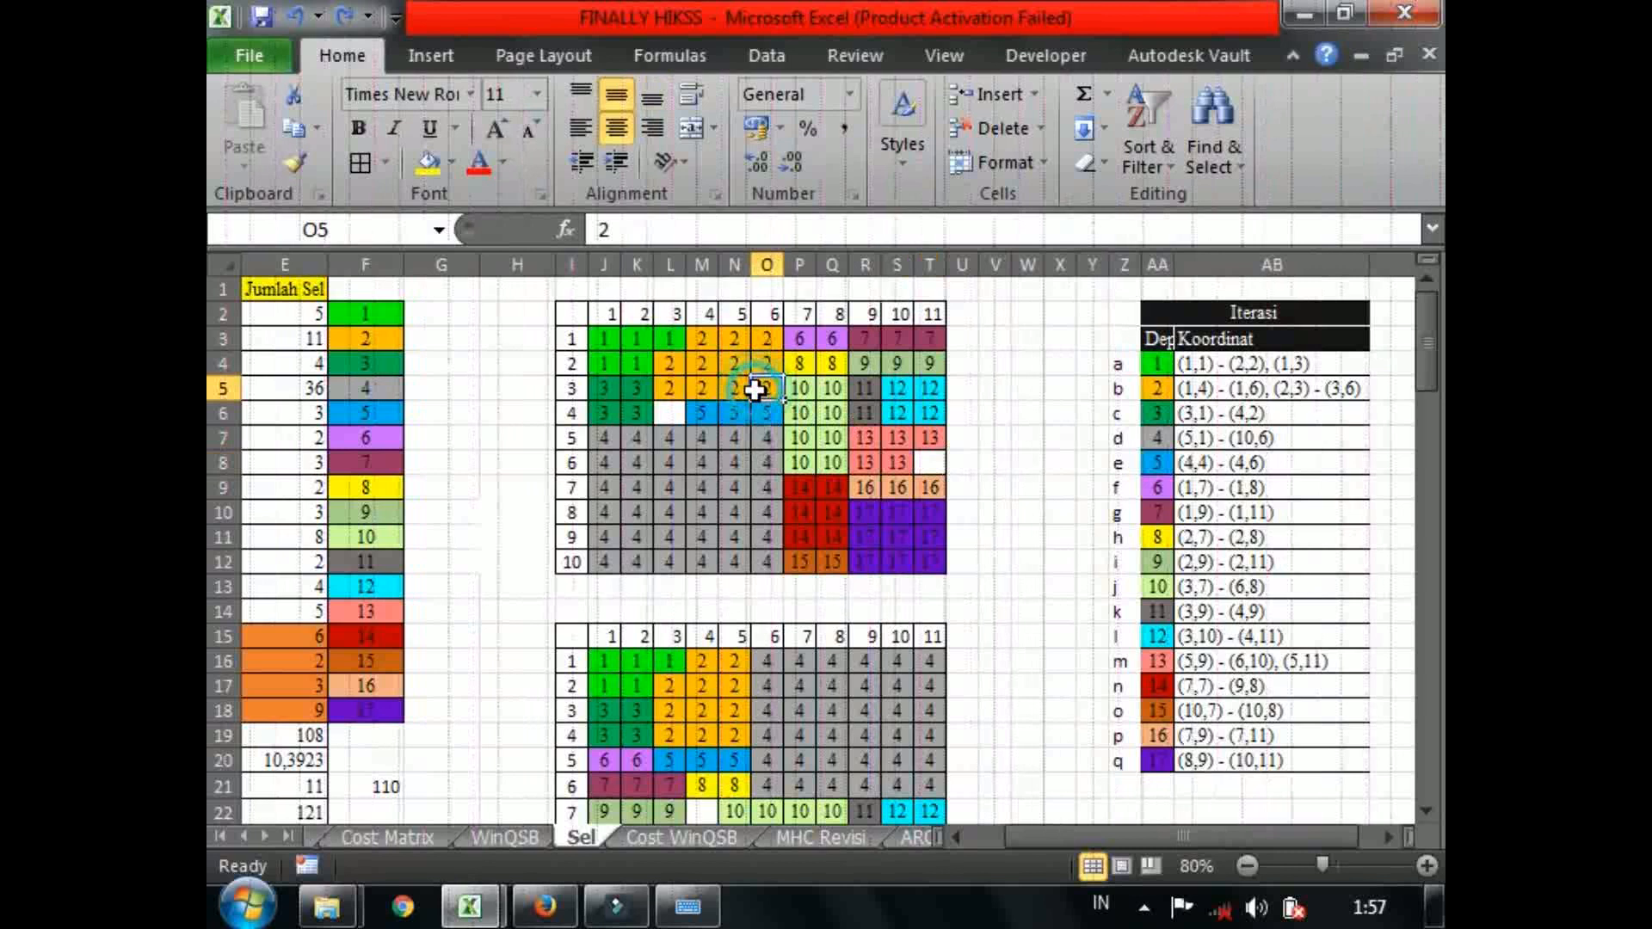
pyautogui.click(602, 339)
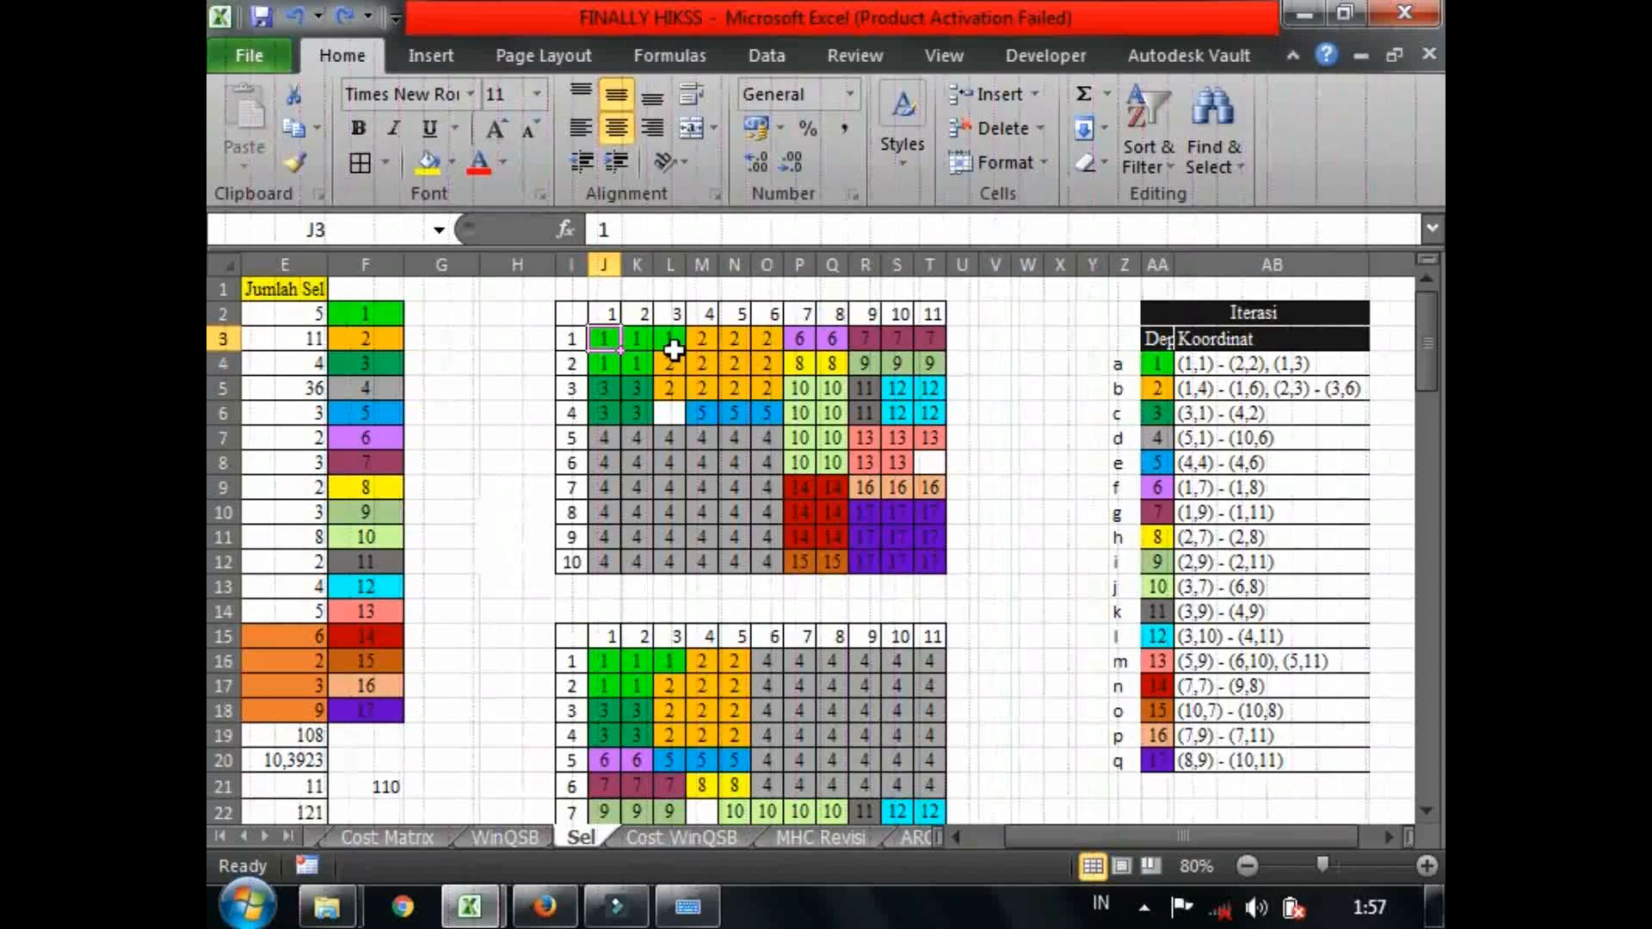
pyautogui.moveTo(585, 318); pyautogui.dragTo(922, 562)
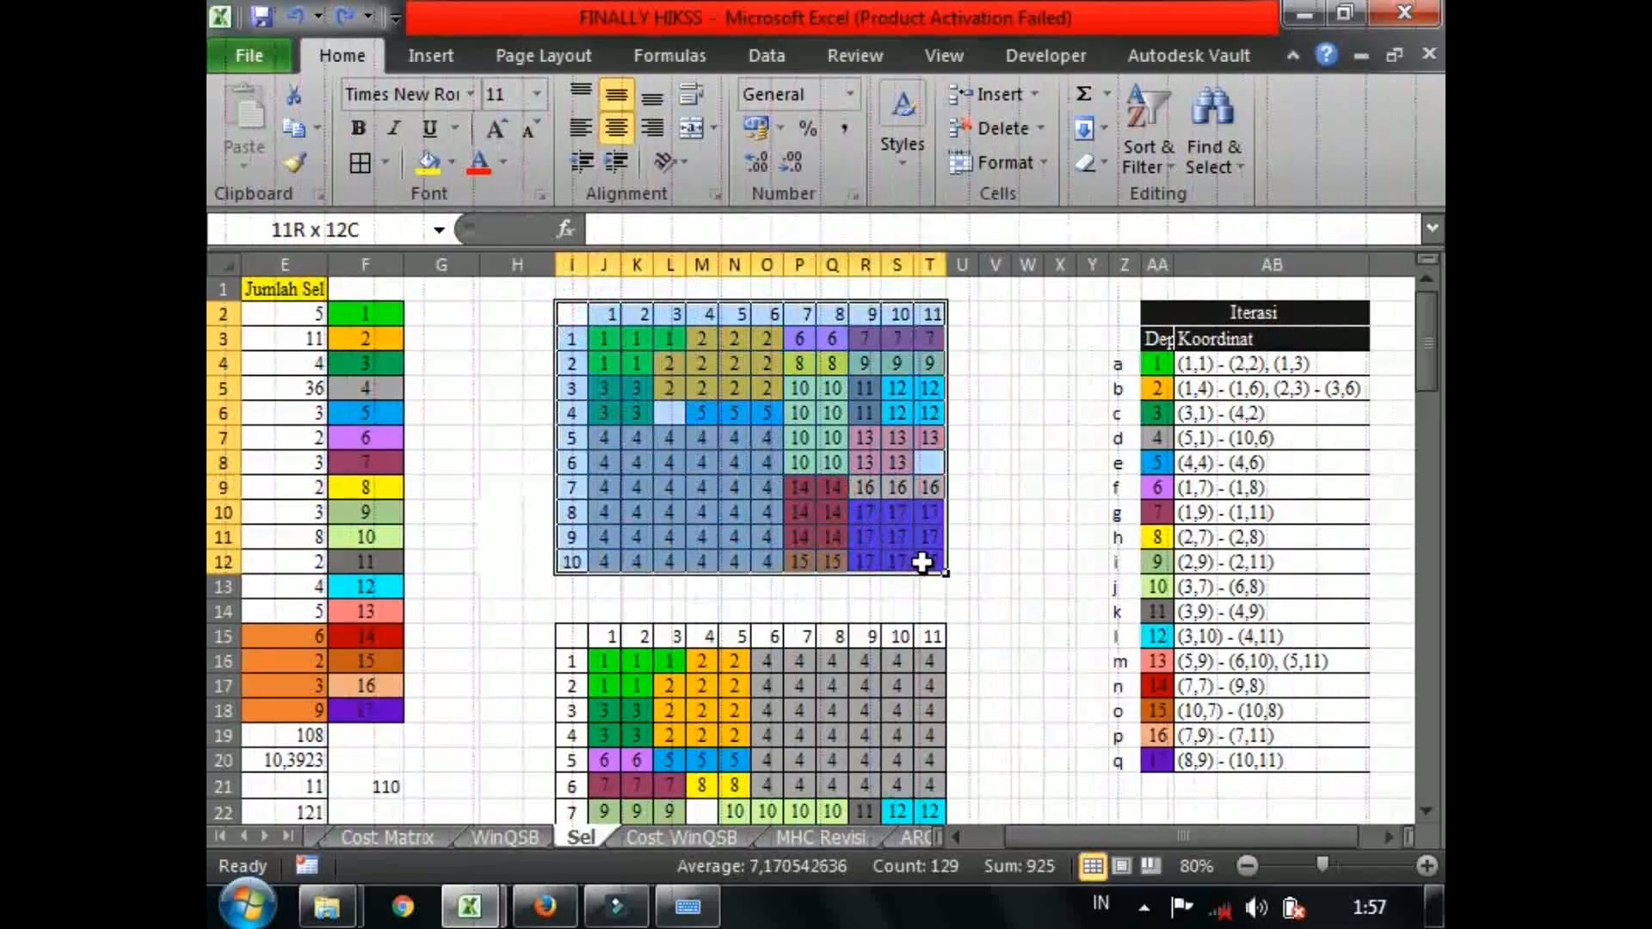
pyautogui.click(798, 532)
pyautogui.moveTo(575, 340); pyautogui.dragTo(936, 559)
pyautogui.click(637, 313)
pyautogui.click(602, 345)
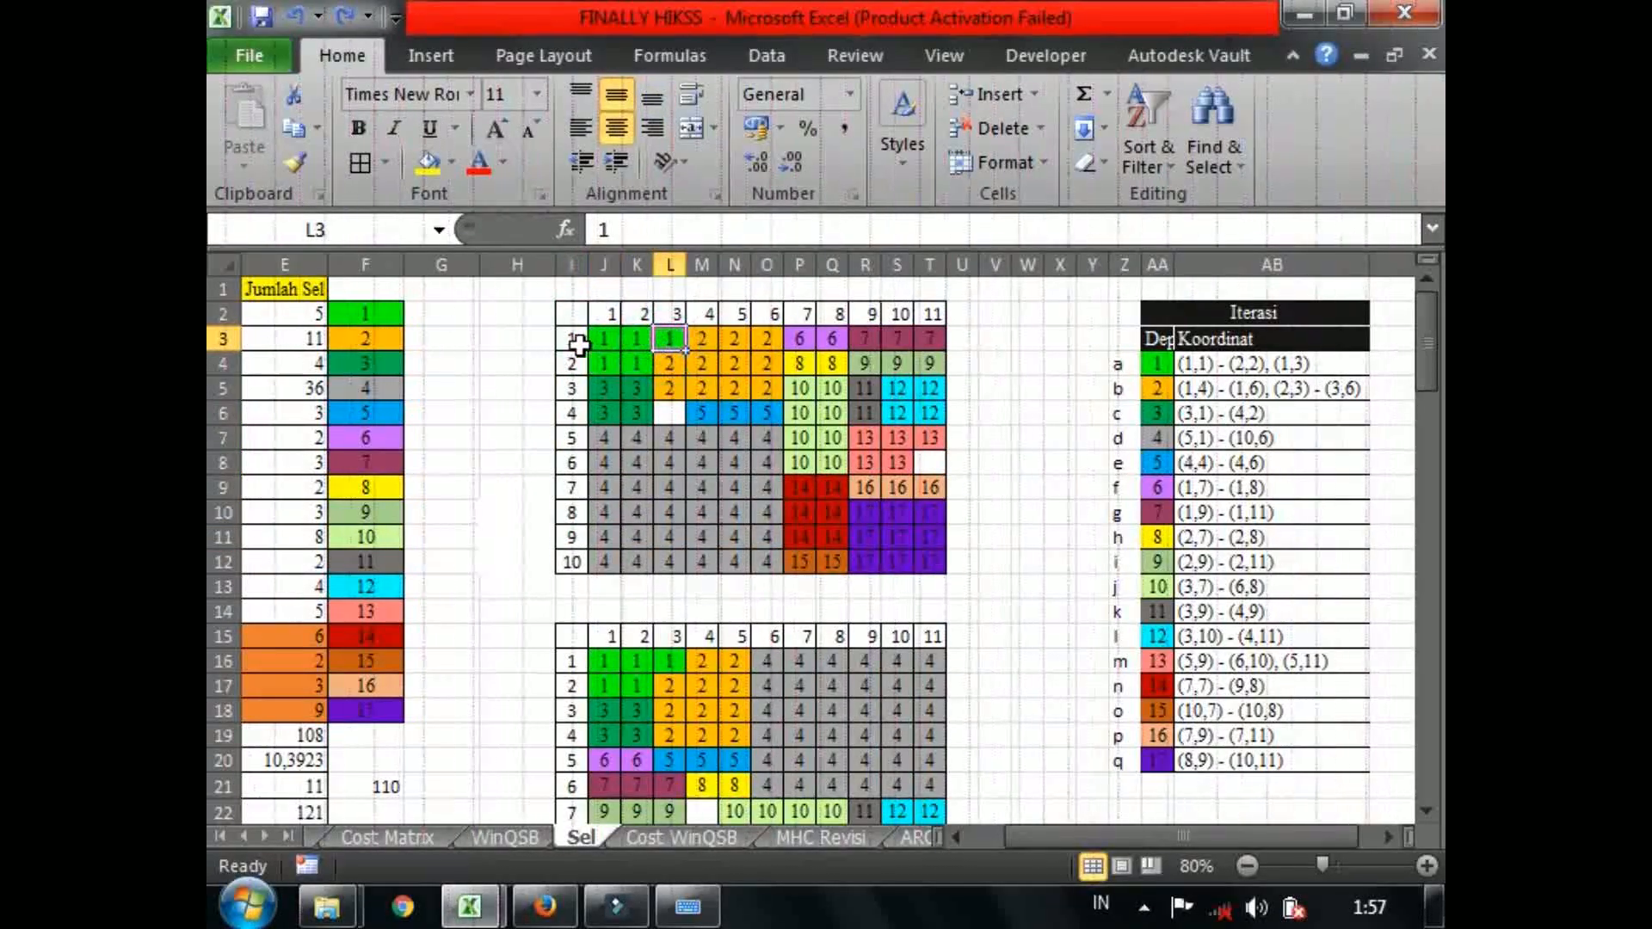
# Trace department 1's cells in the upper grid and inspect layout columns 1 and 2 down to row 10.
pyautogui.click(573, 322)
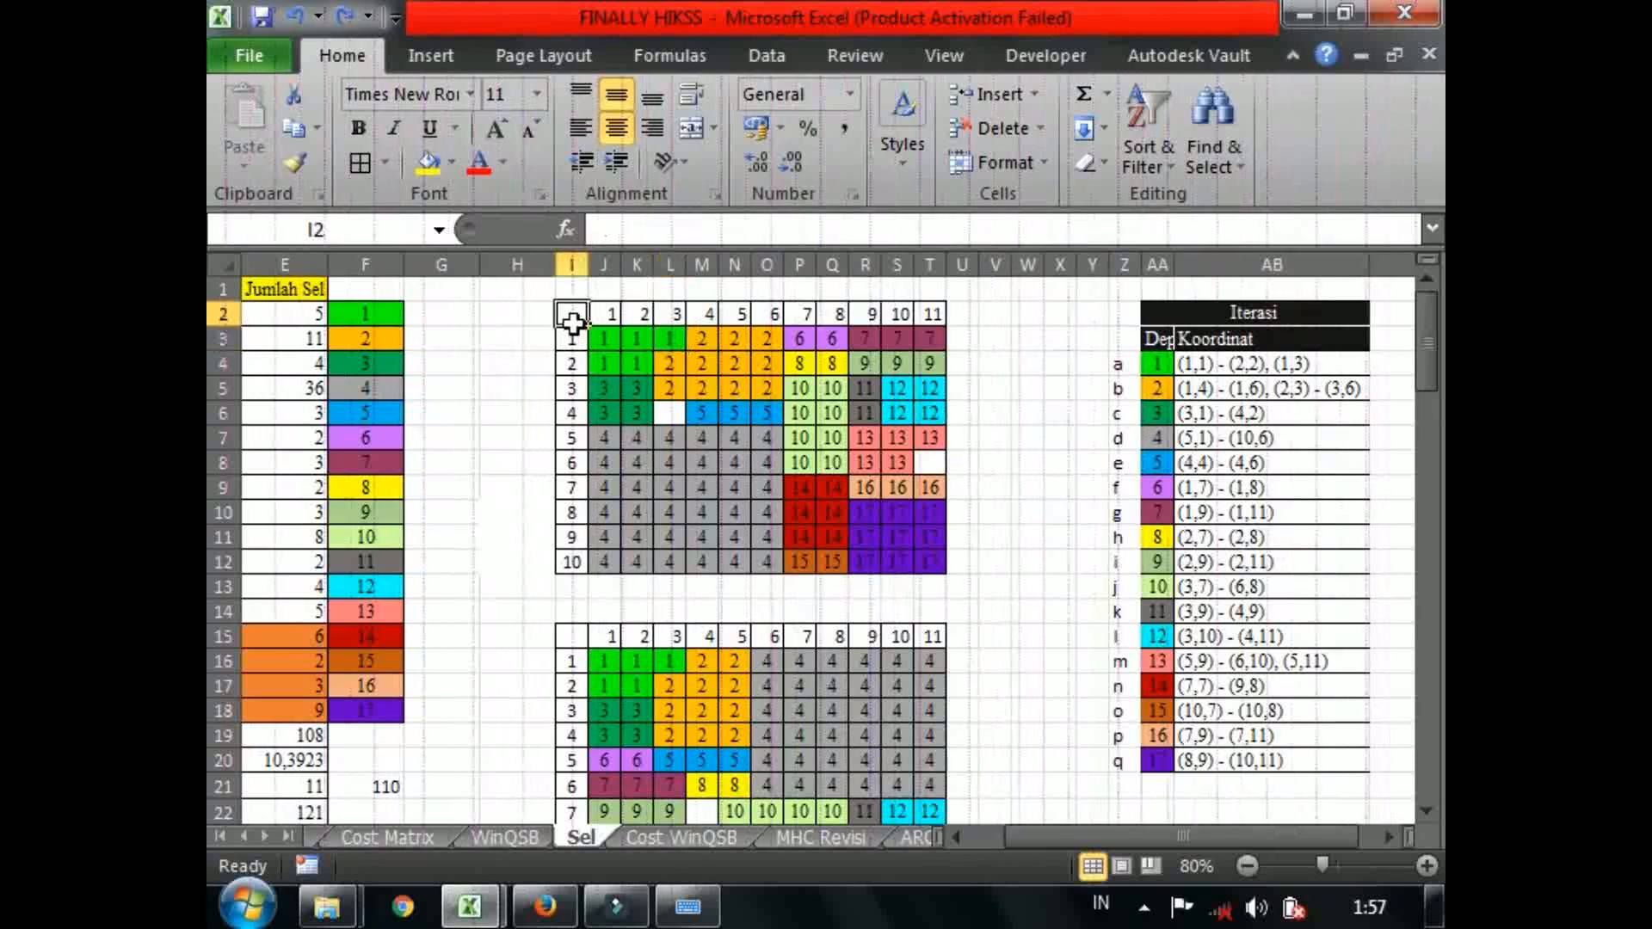
pyautogui.click(605, 338)
pyautogui.click(635, 339)
pyautogui.click(662, 340)
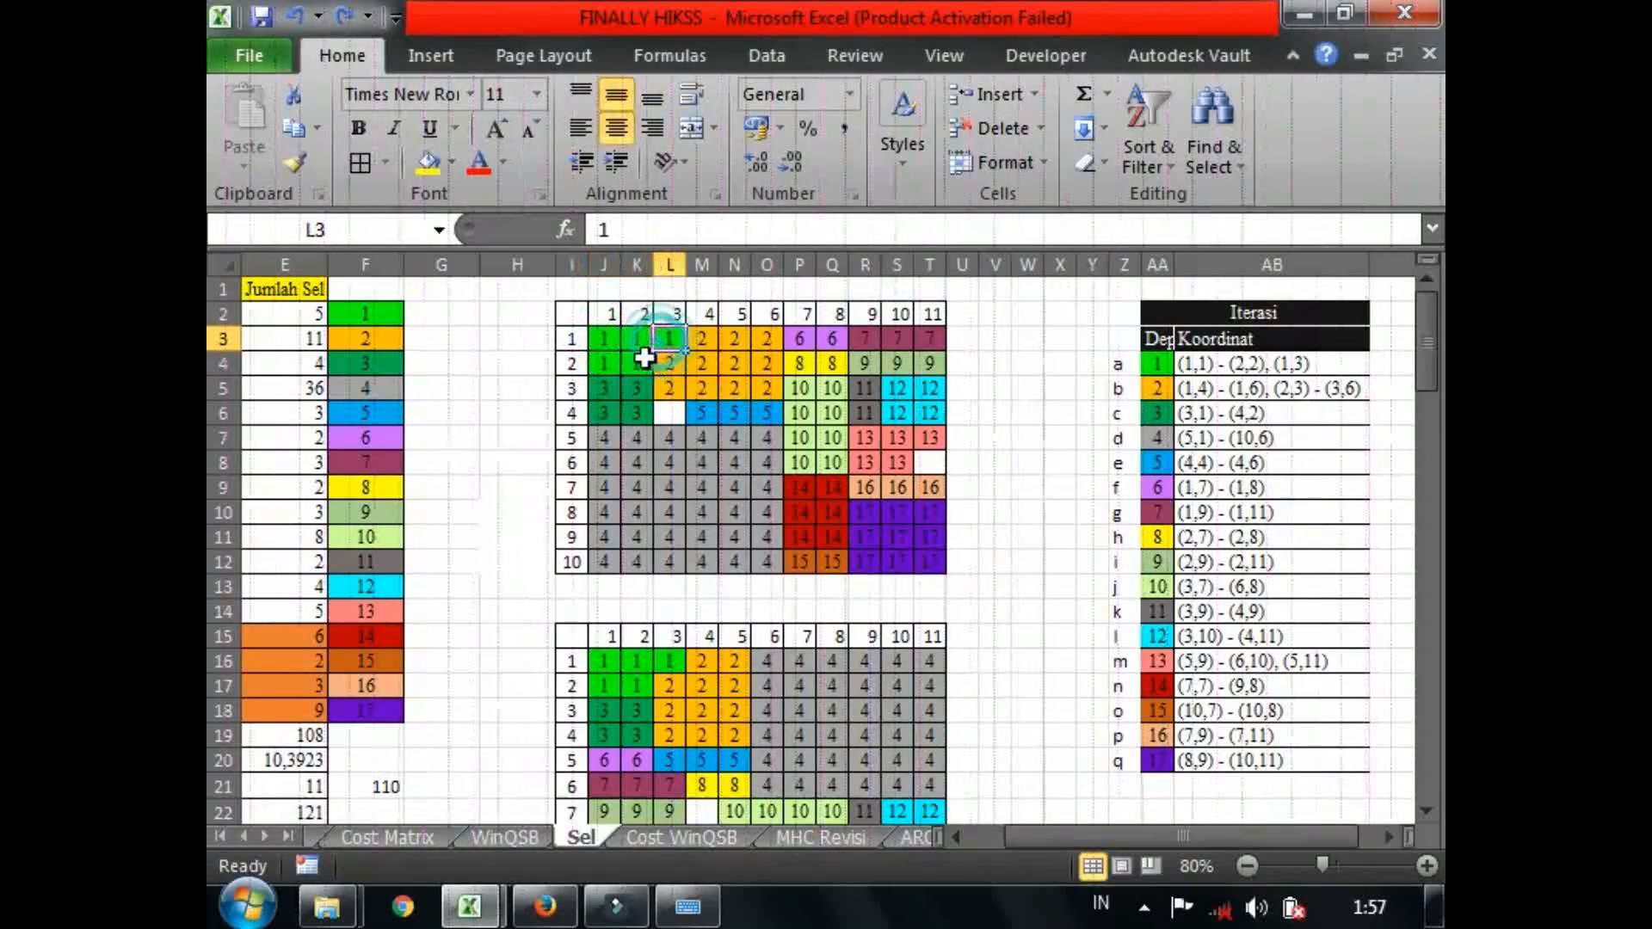
pyautogui.click(643, 363)
pyautogui.moveTo(625, 334); pyautogui.dragTo(625, 536)
pyautogui.click(614, 367)
pyautogui.click(601, 358)
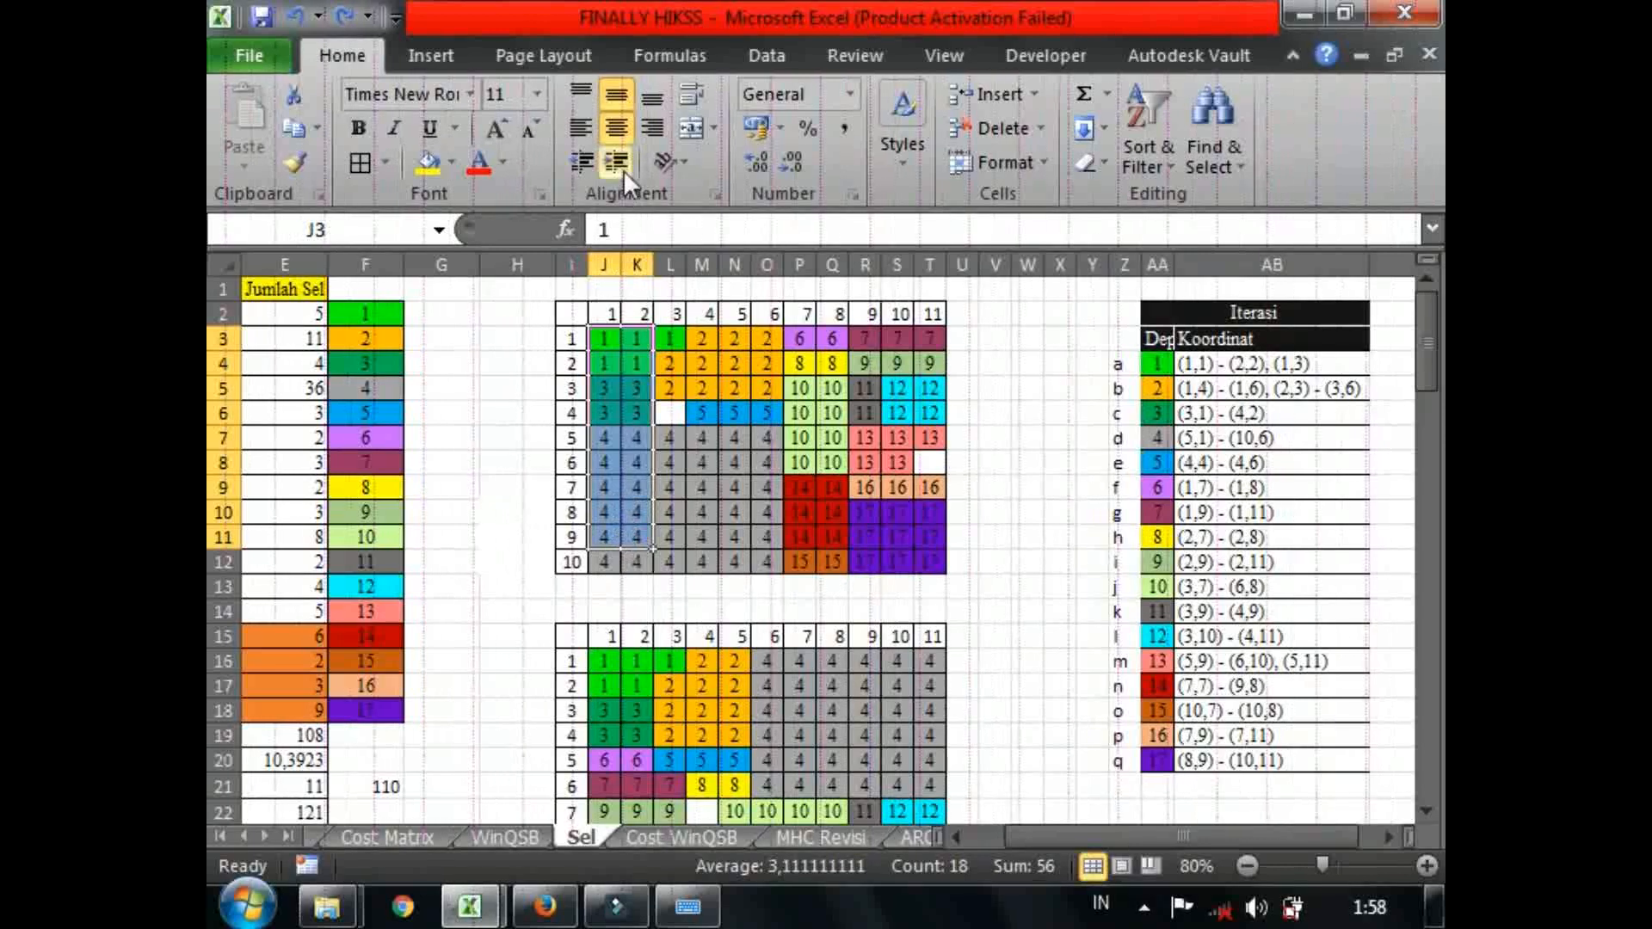
pyautogui.moveTo(616, 334); pyautogui.dragTo(644, 555)
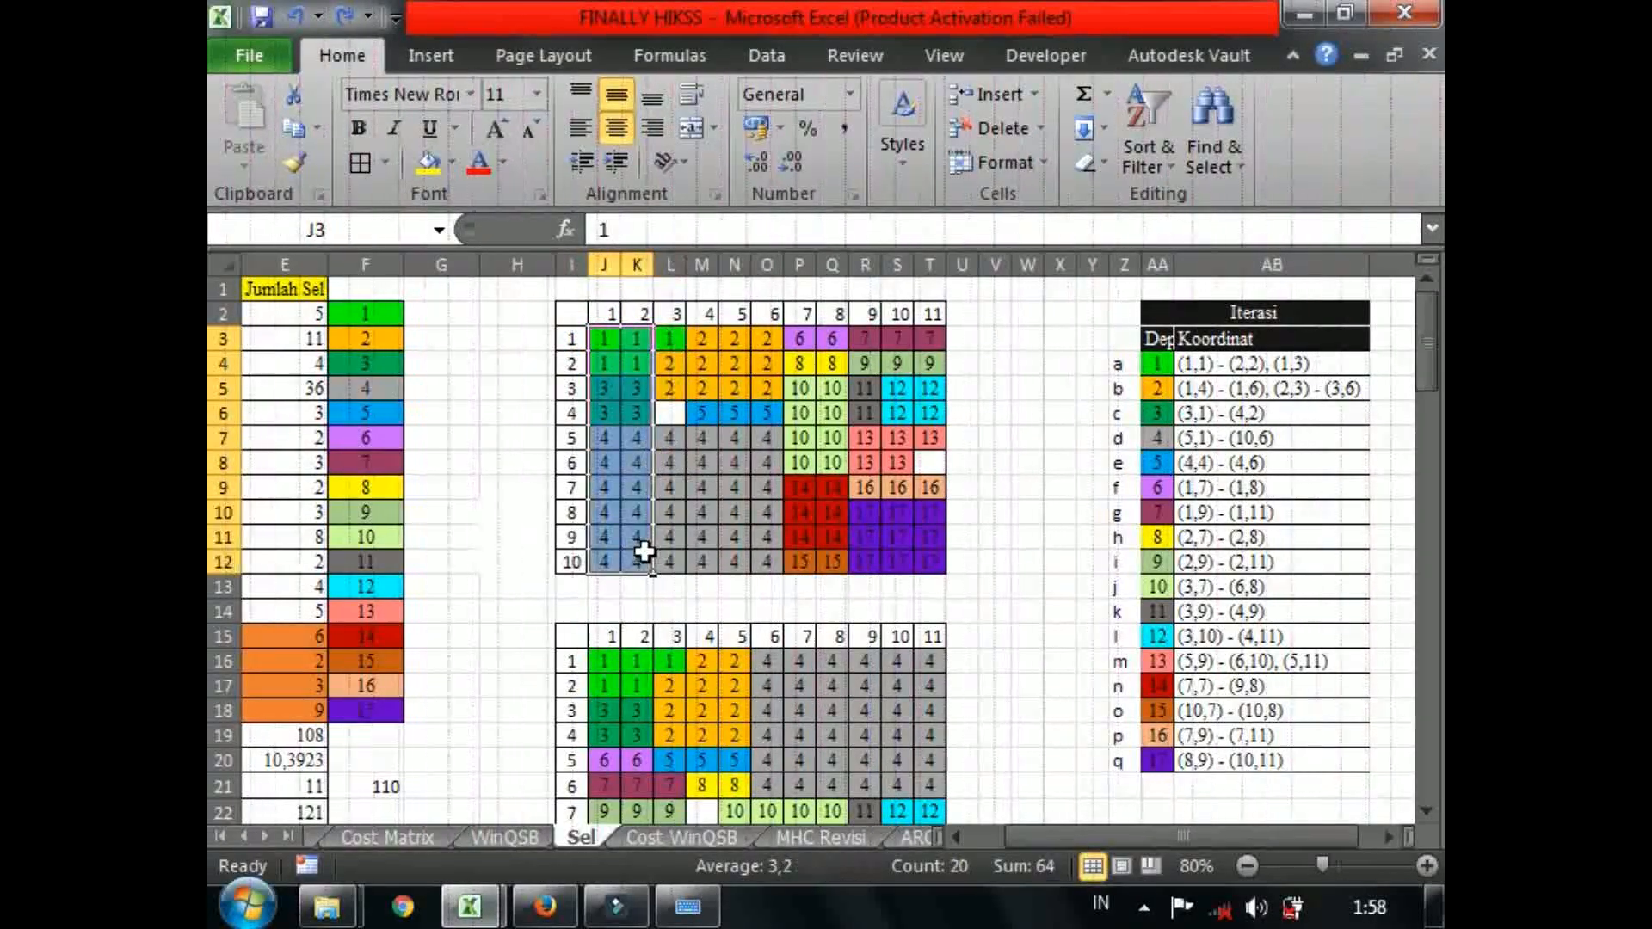
# Match department 1's first and last block cells, J3 and K4, to their entry in the coordinate table.
pyautogui.click(796, 413)
pyautogui.click(798, 388)
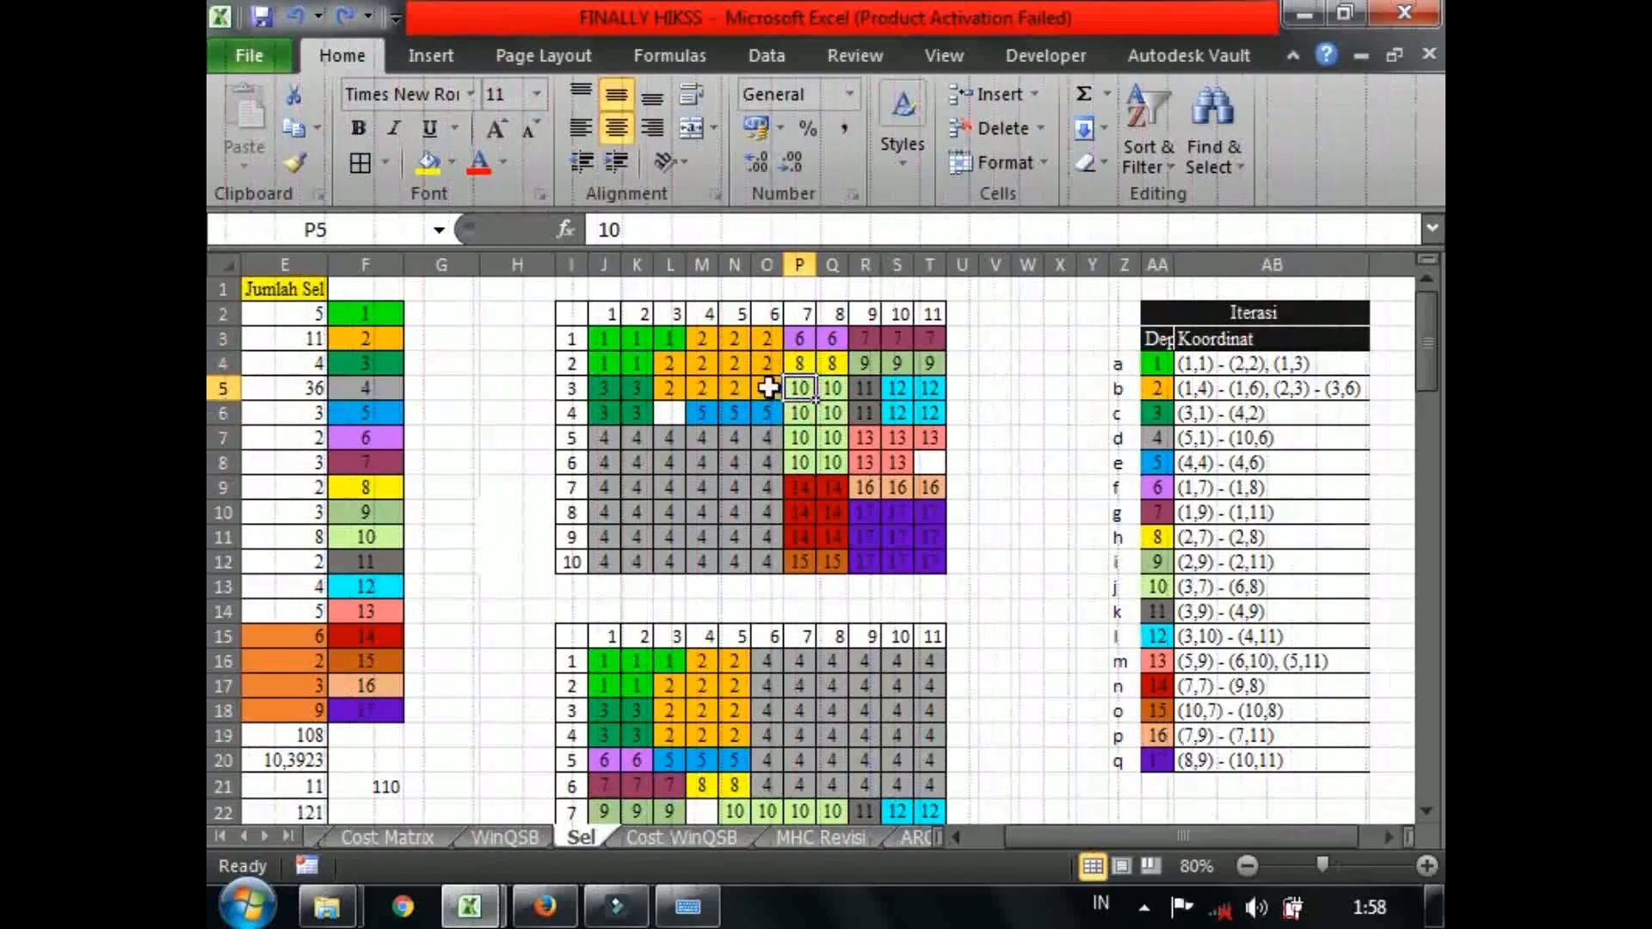
pyautogui.click(623, 337)
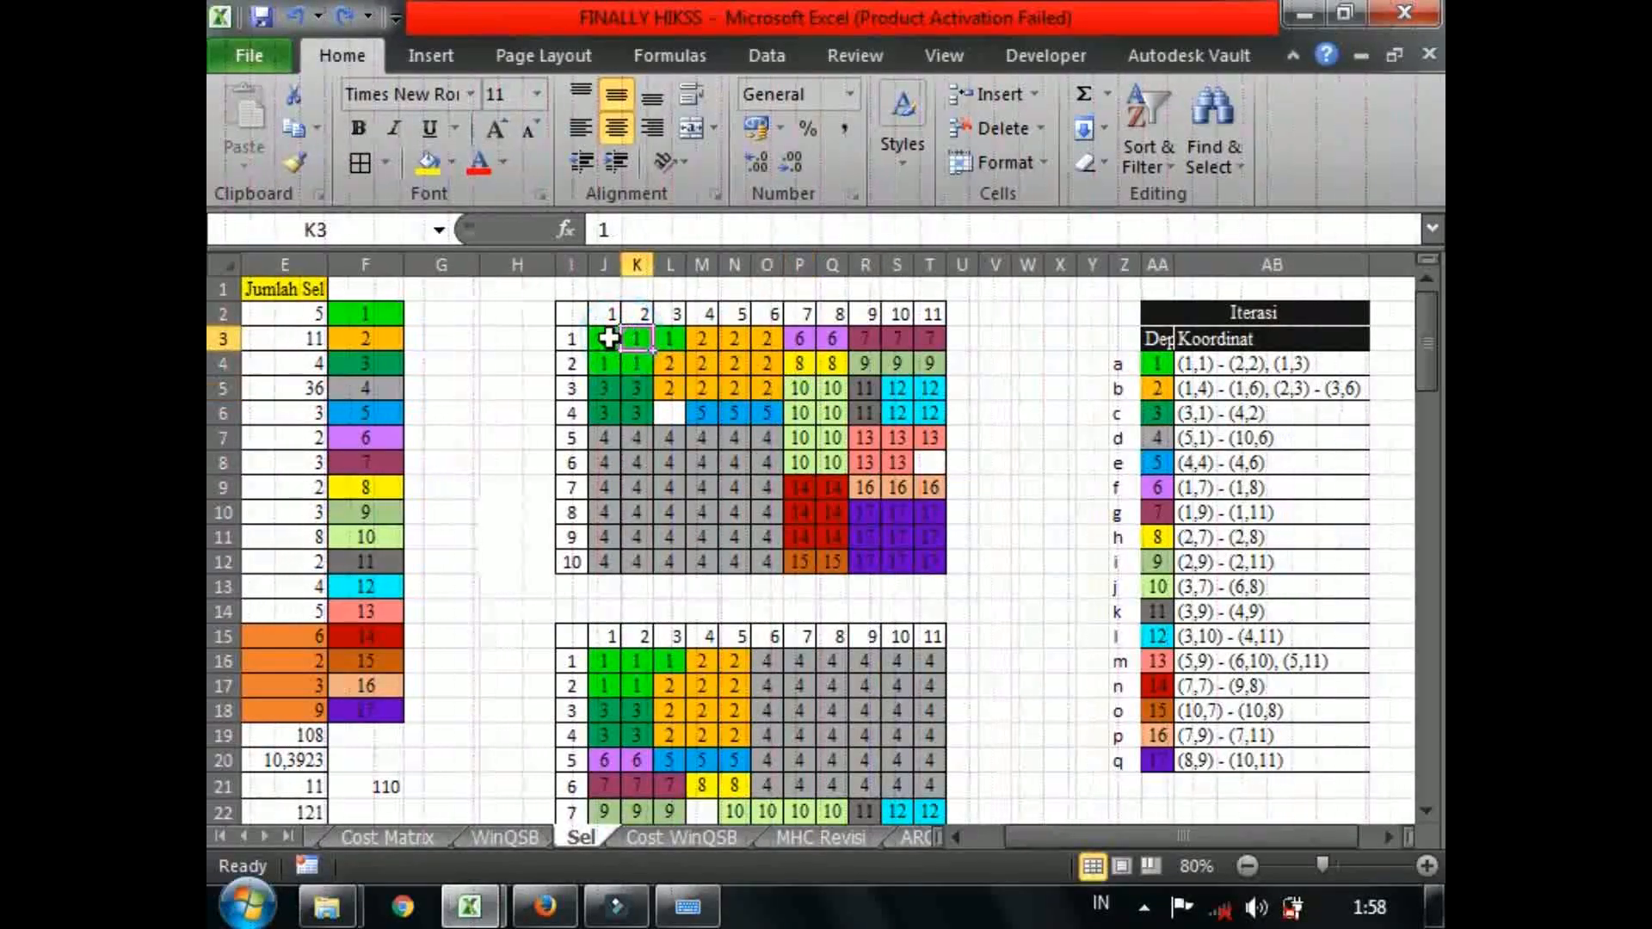
pyautogui.click(608, 339)
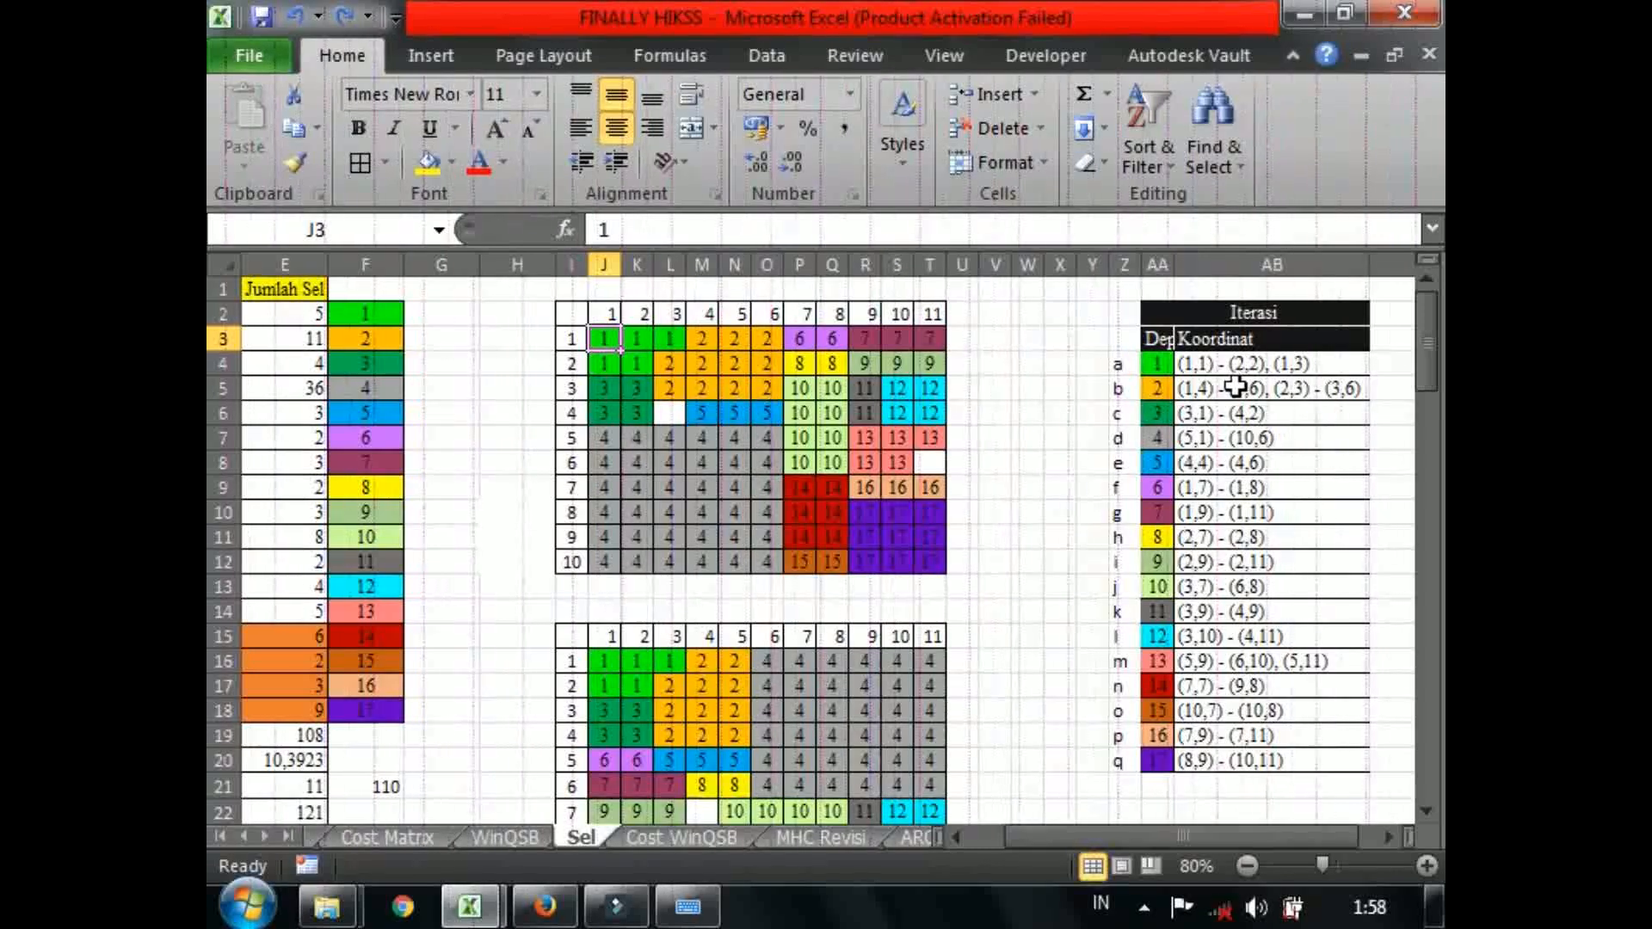
pyautogui.click(634, 355)
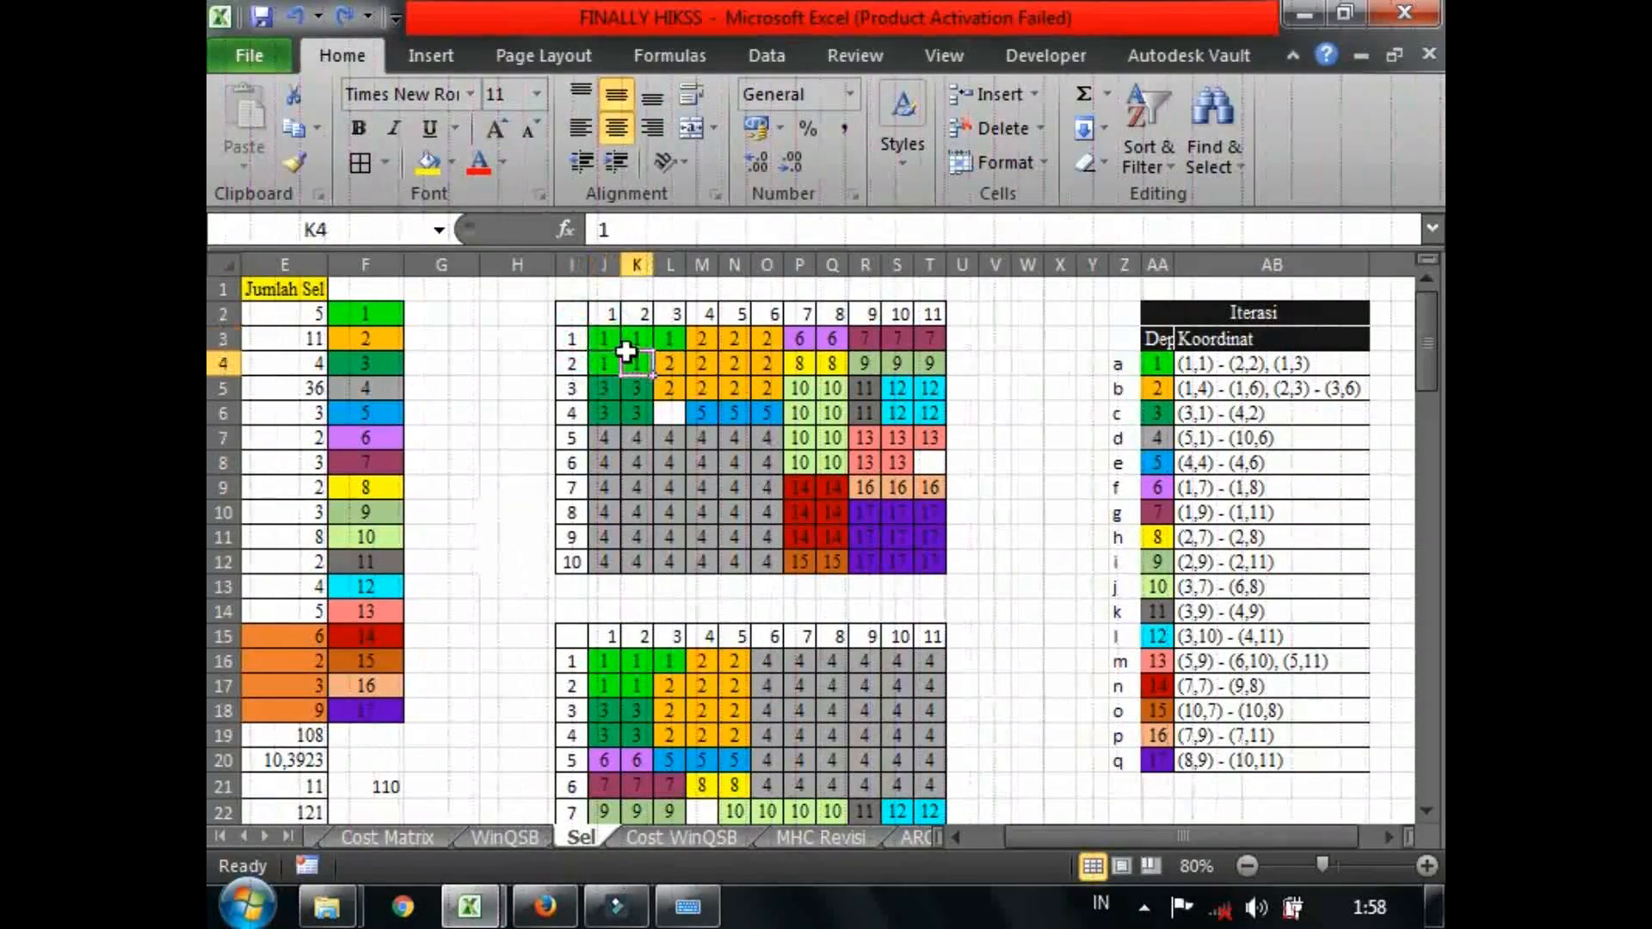
pyautogui.click(1189, 384)
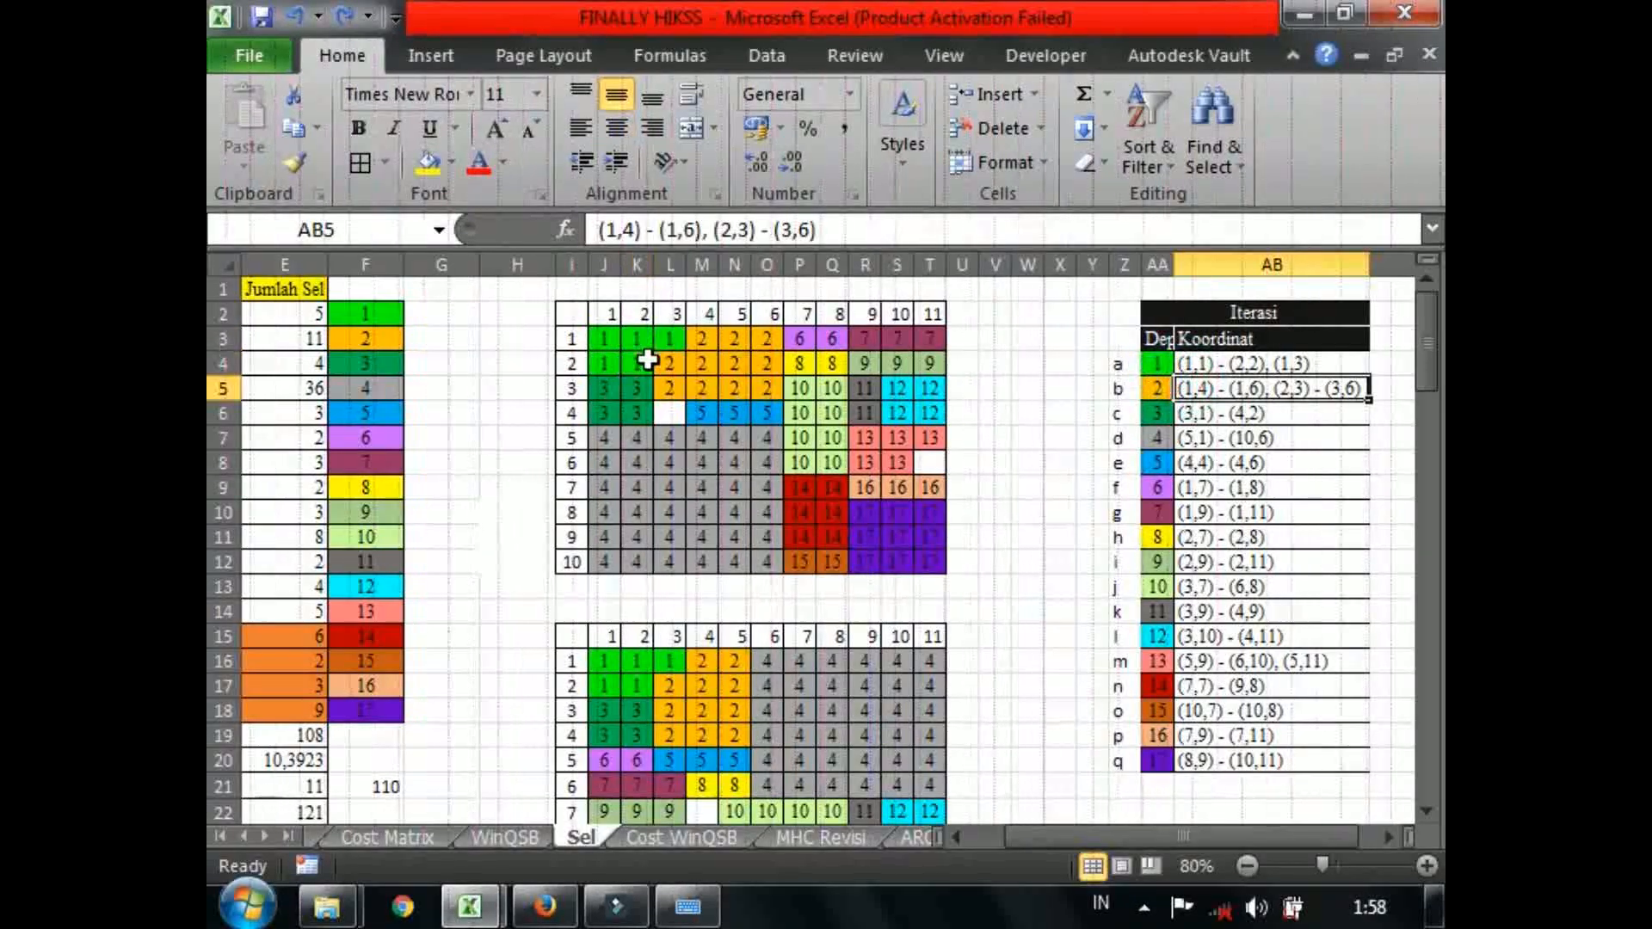
# Read department 1's coordinates off the row and column numbers, including its extra cell L3, and move on to department 2 in the table.
pyautogui.click(577, 339)
pyautogui.click(598, 291)
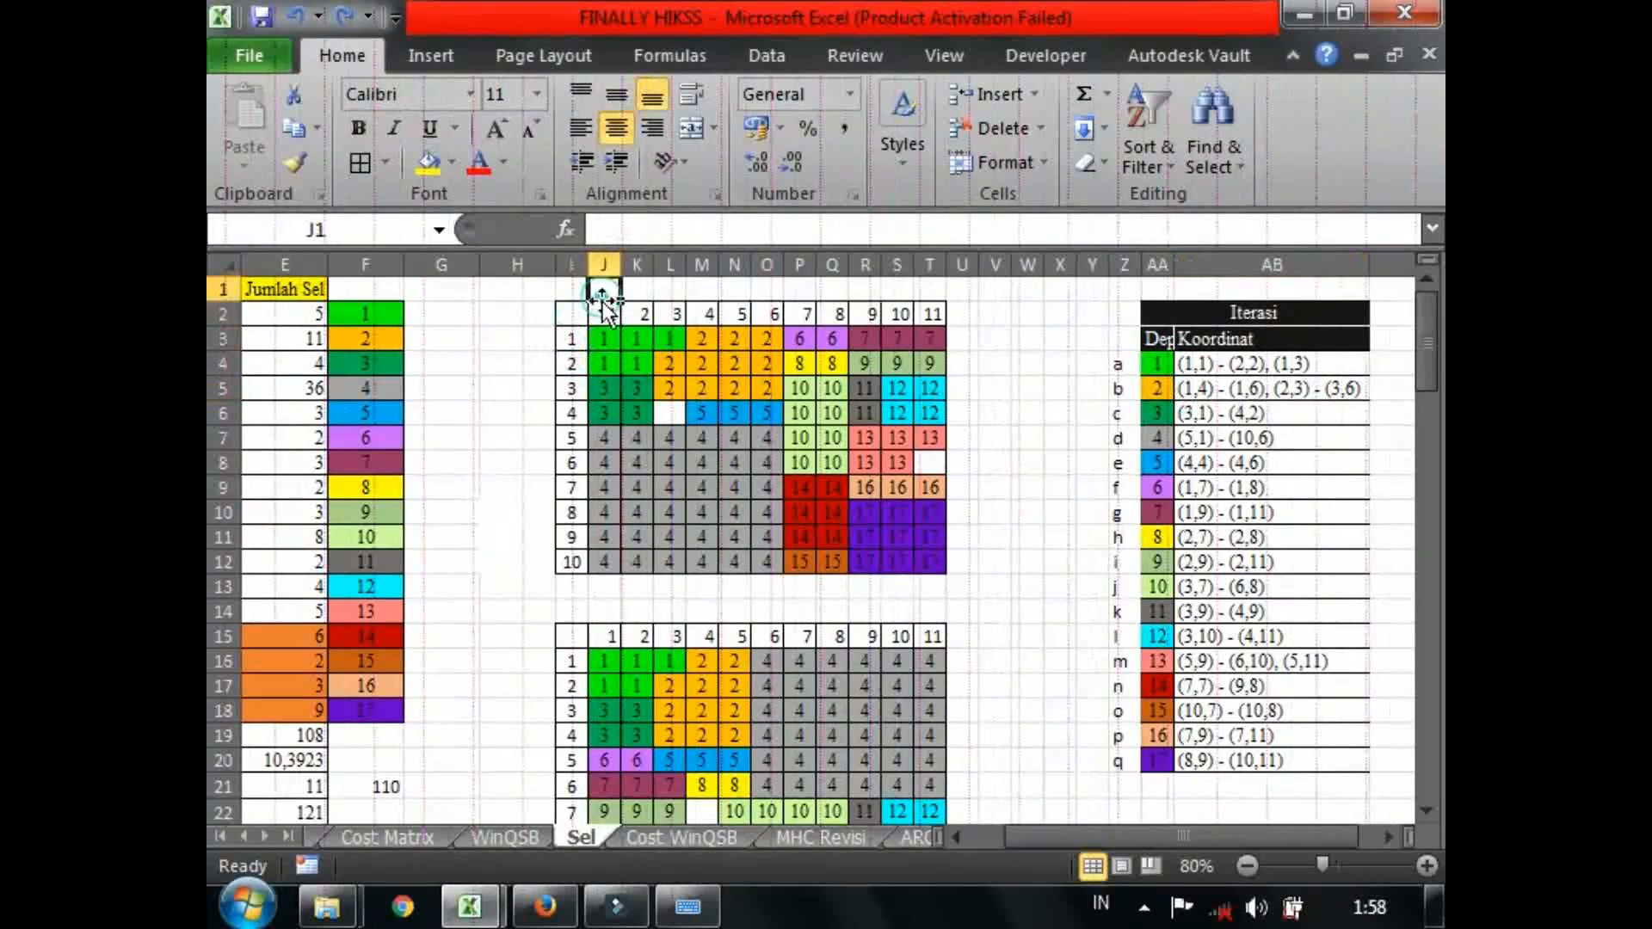
pyautogui.click(586, 365)
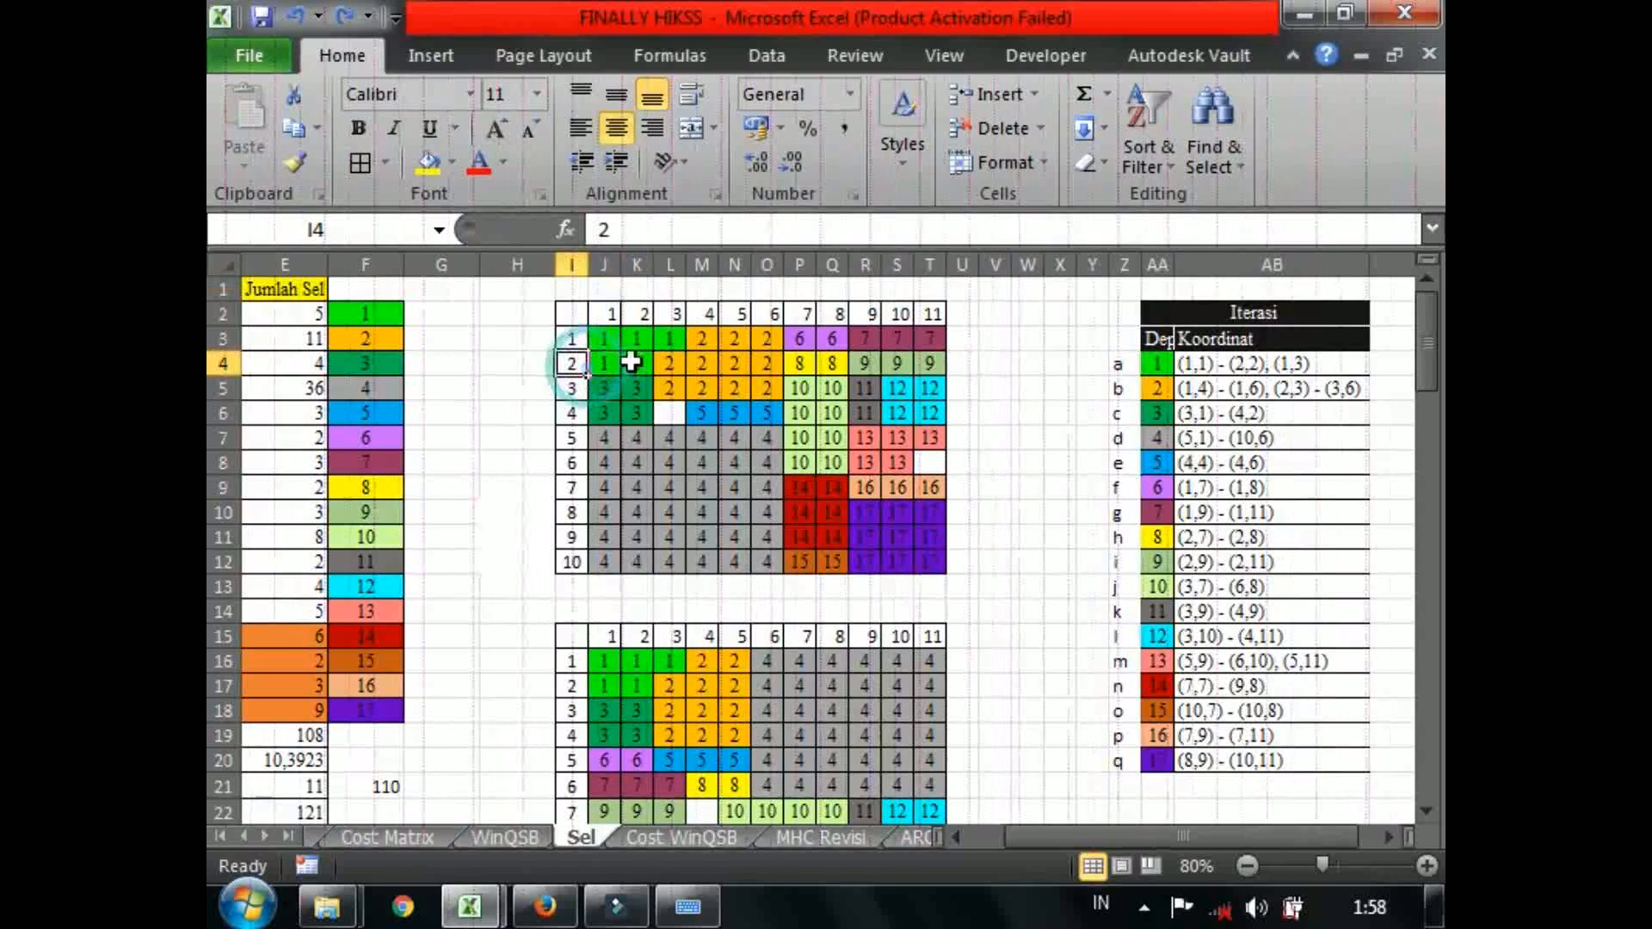
pyautogui.click(641, 316)
pyautogui.click(672, 340)
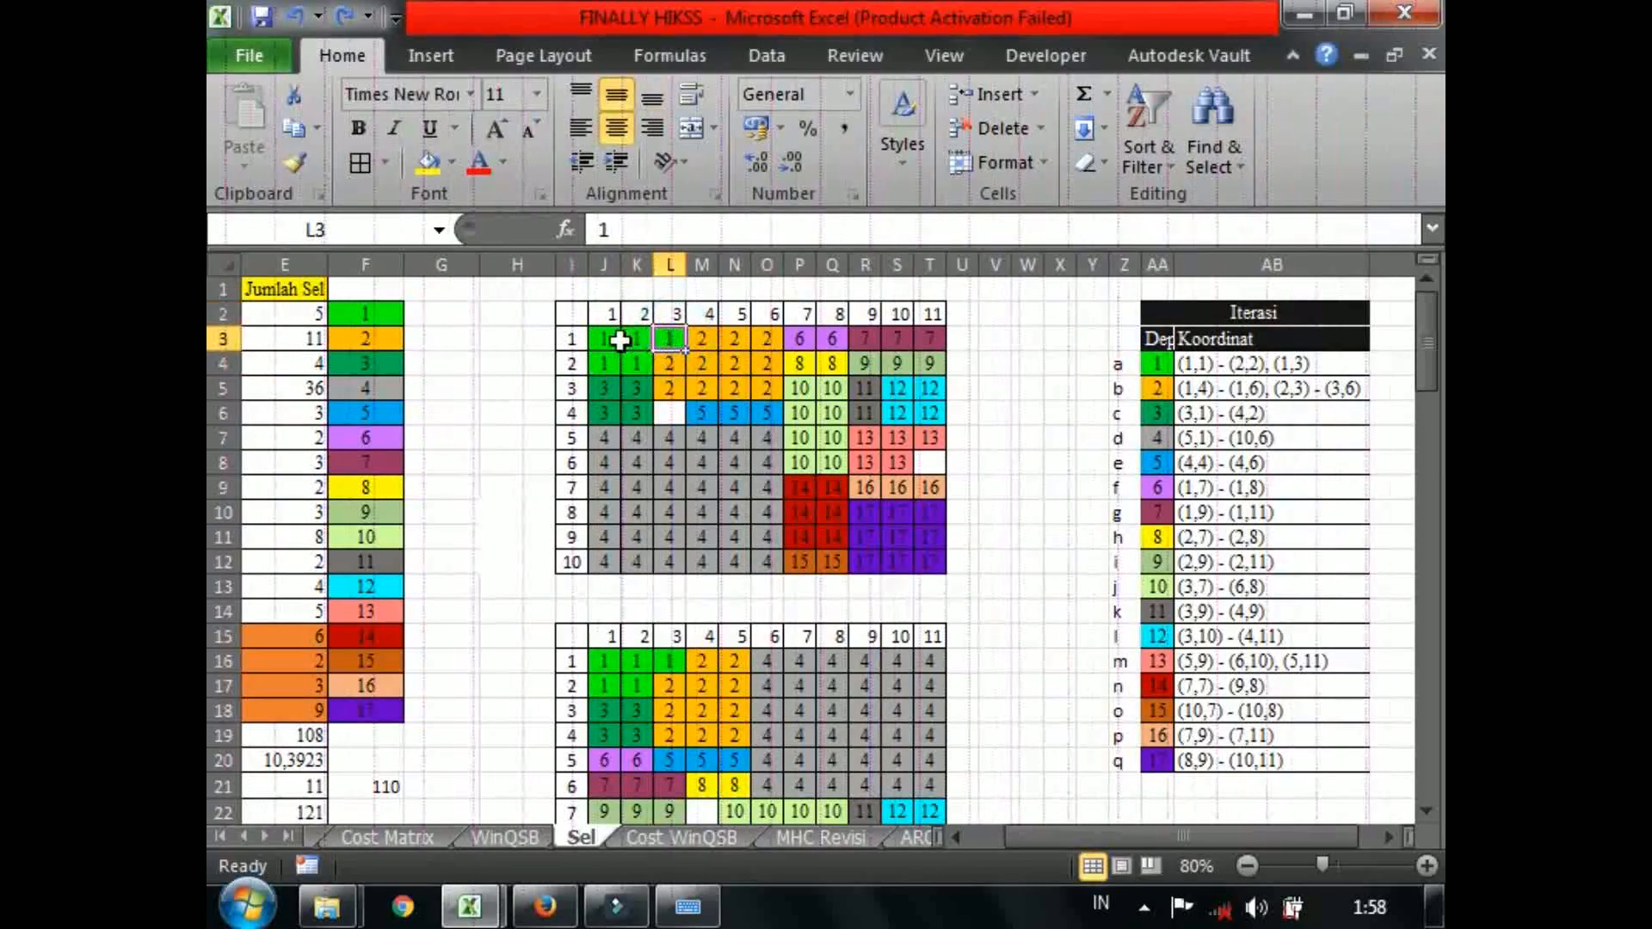
pyautogui.click(579, 344)
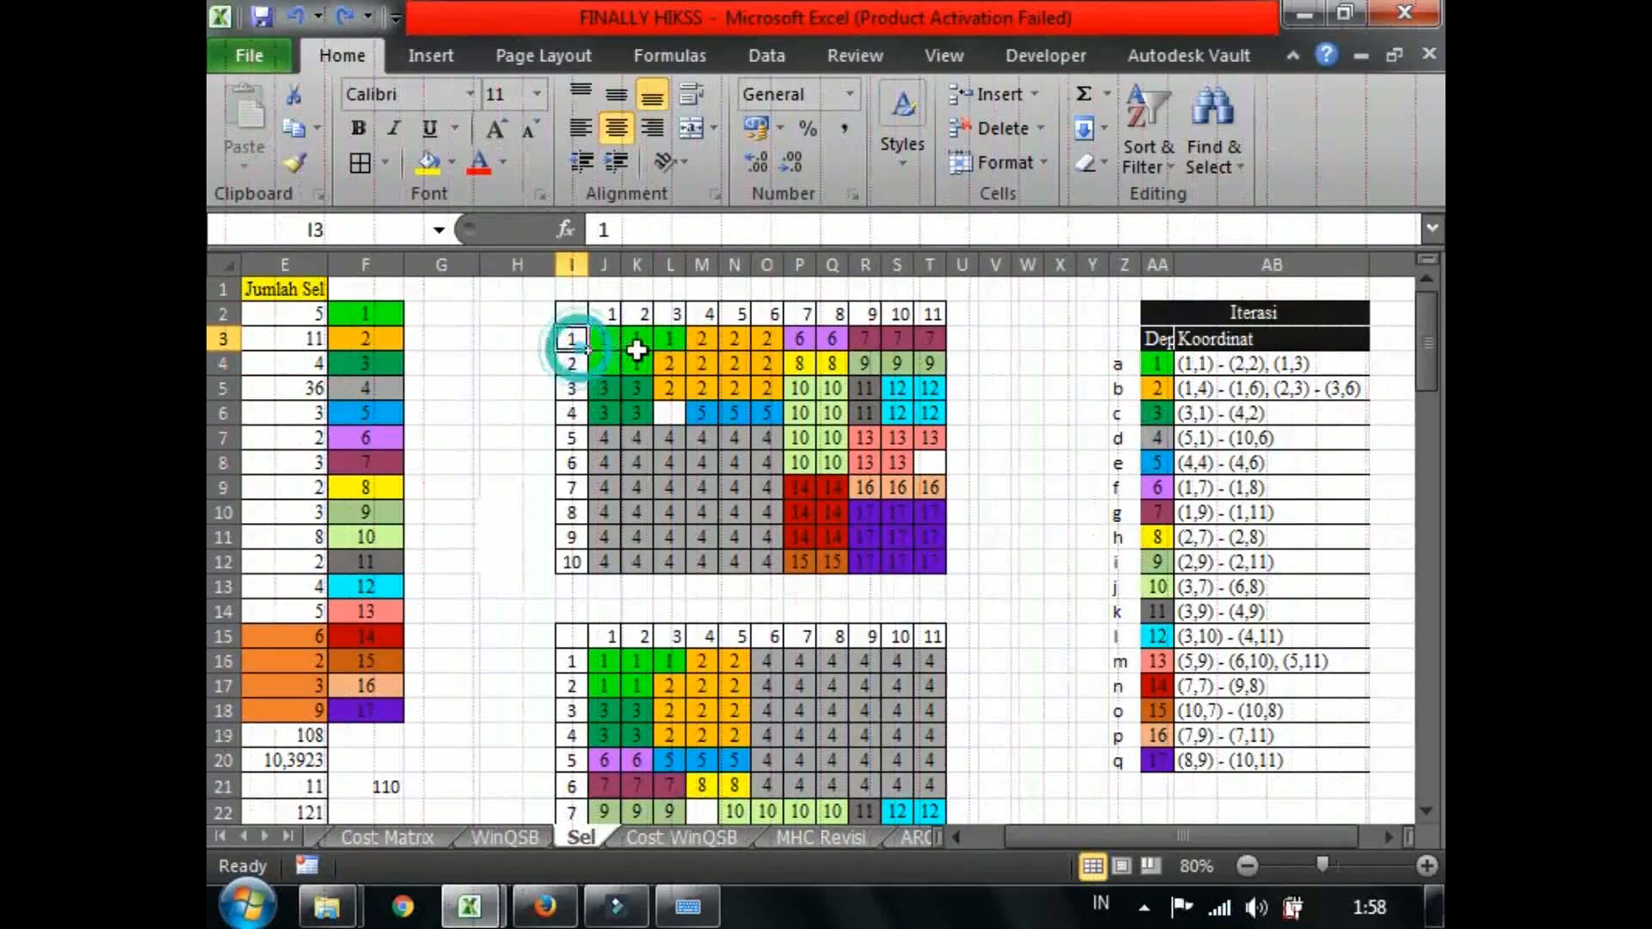
pyautogui.click(669, 334)
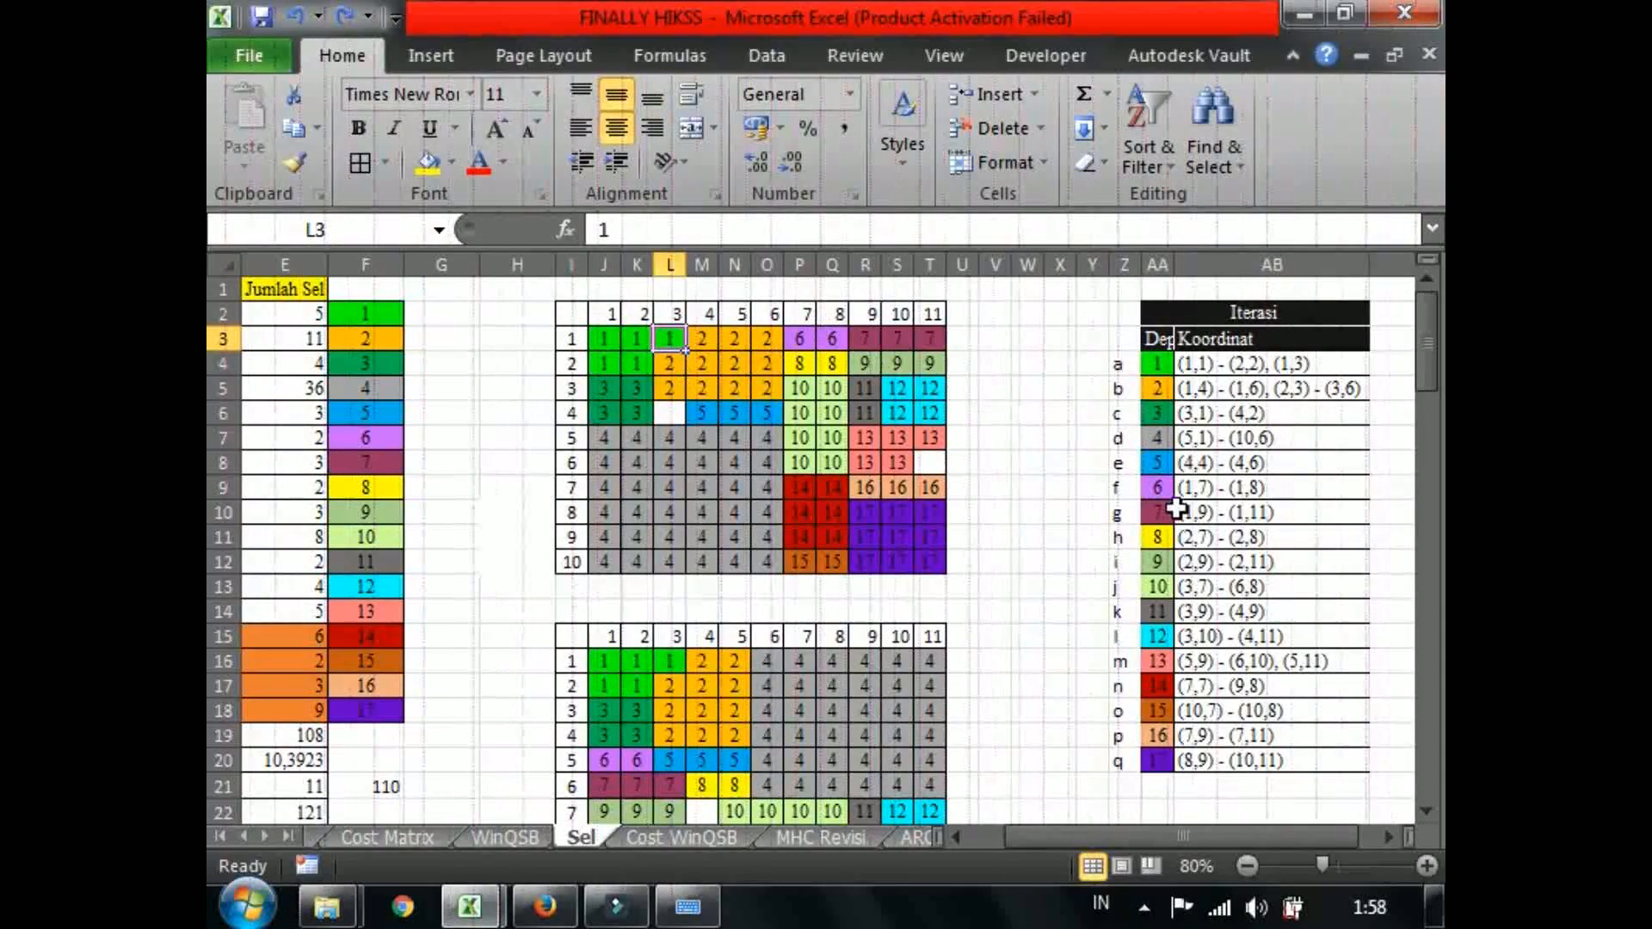
pyautogui.click(1172, 394)
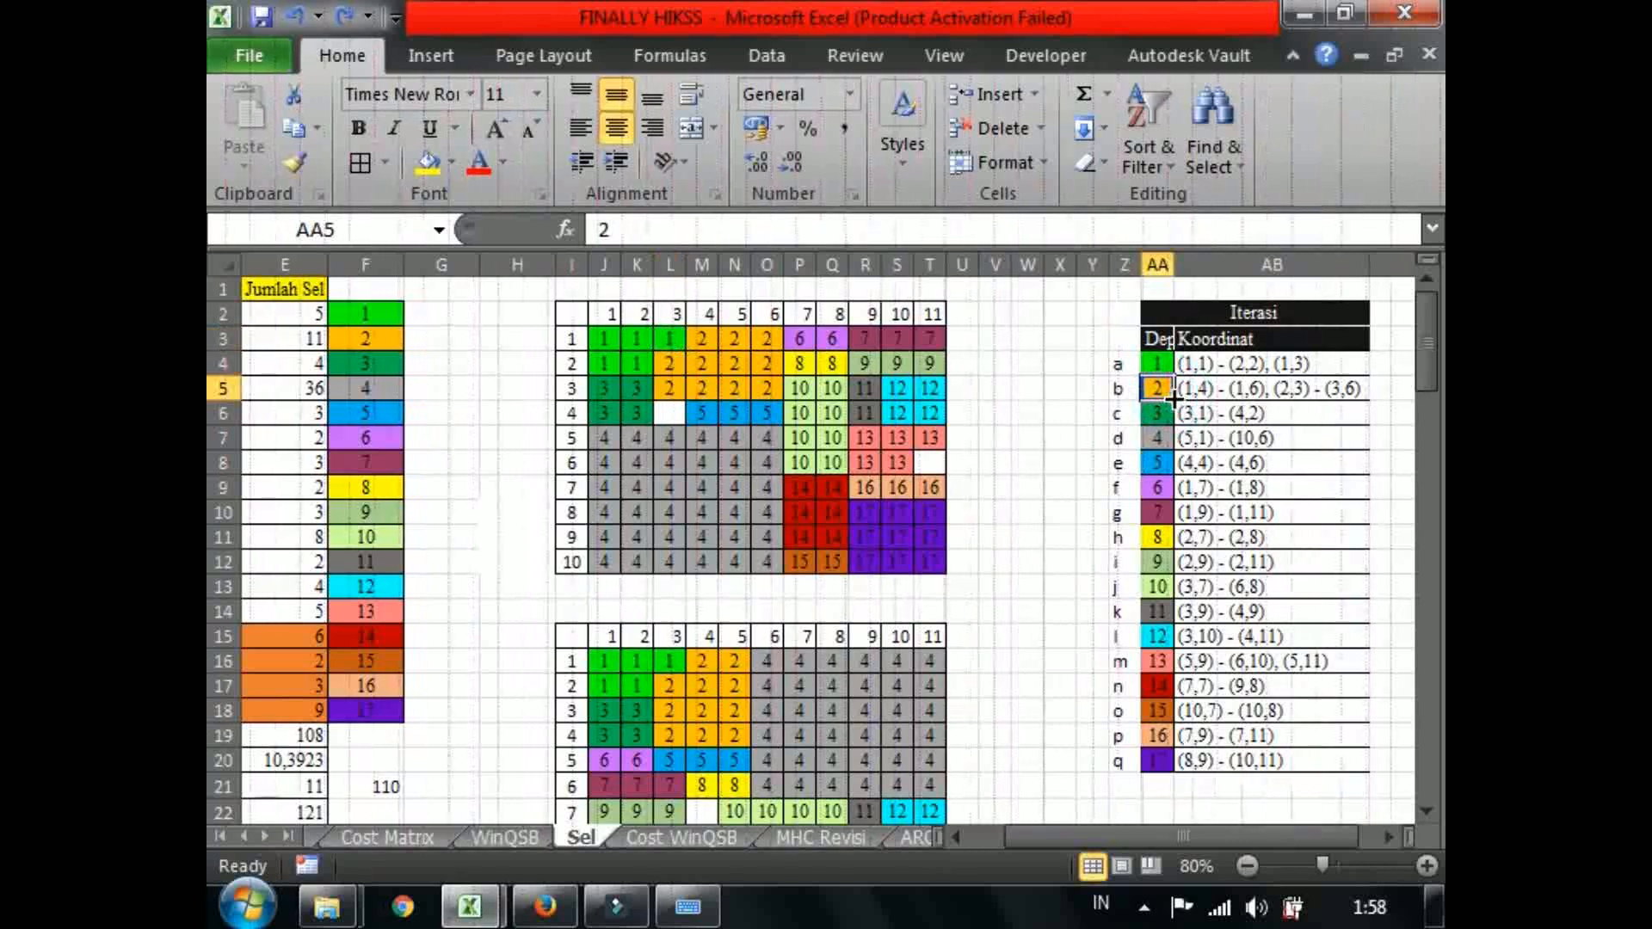
# Trace department 4's block from J7 to O12 in the upper grid and match it to department 4 in the coordinate table.
pyautogui.moveTo(605, 437); pyautogui.dragTo(771, 564)
pyautogui.click(771, 563)
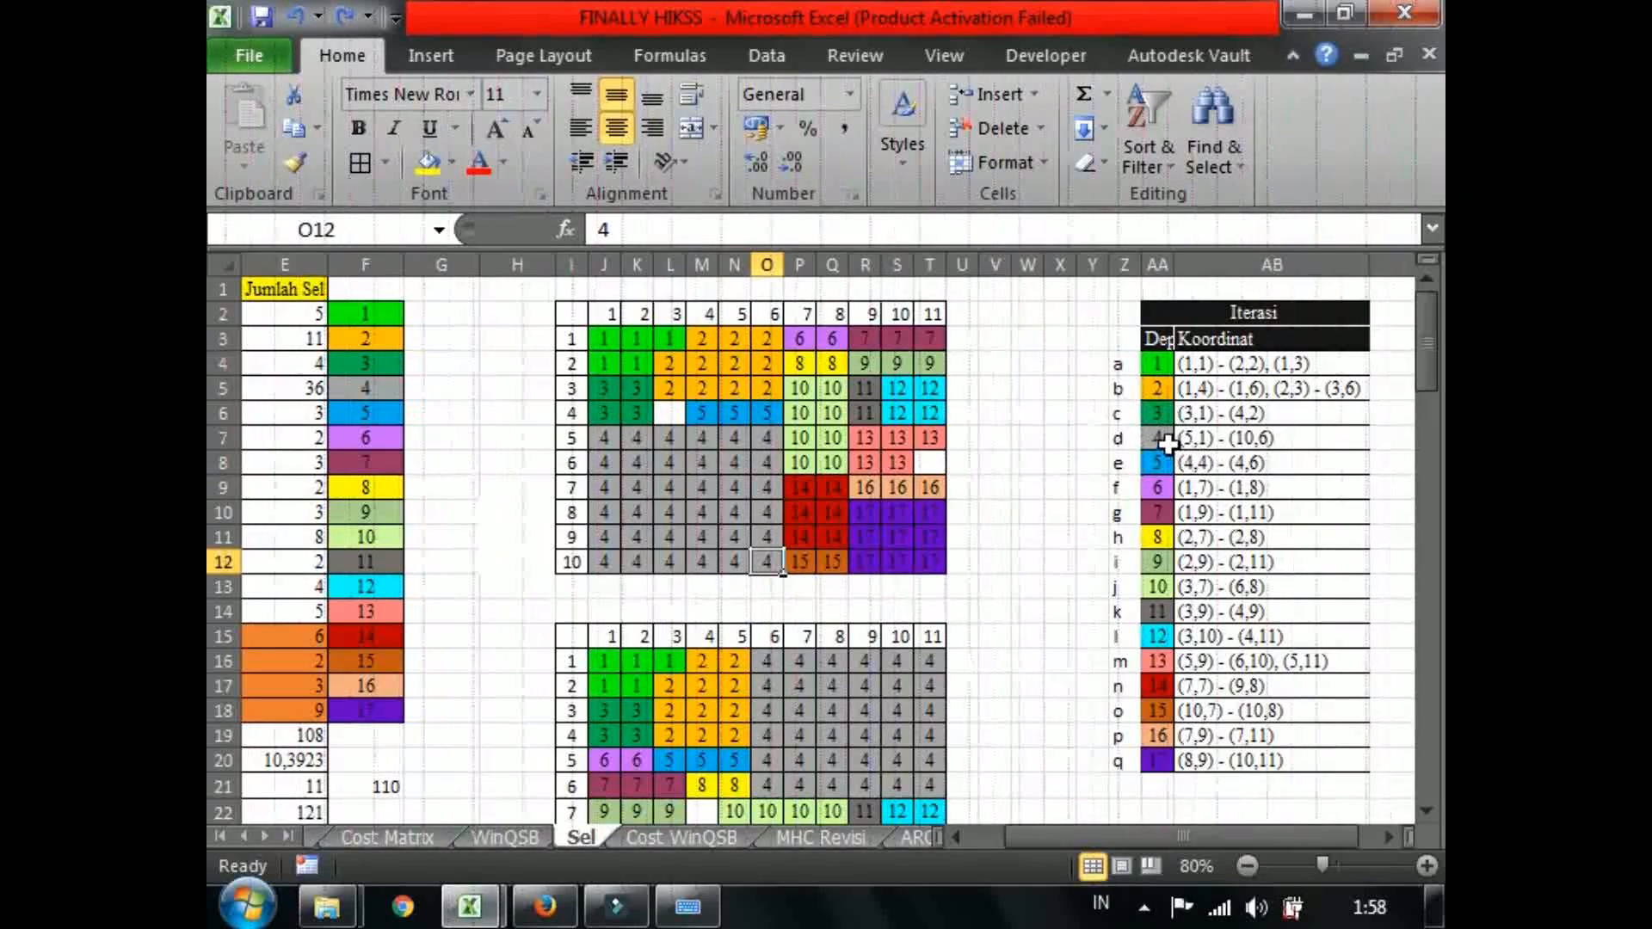
pyautogui.click(1164, 442)
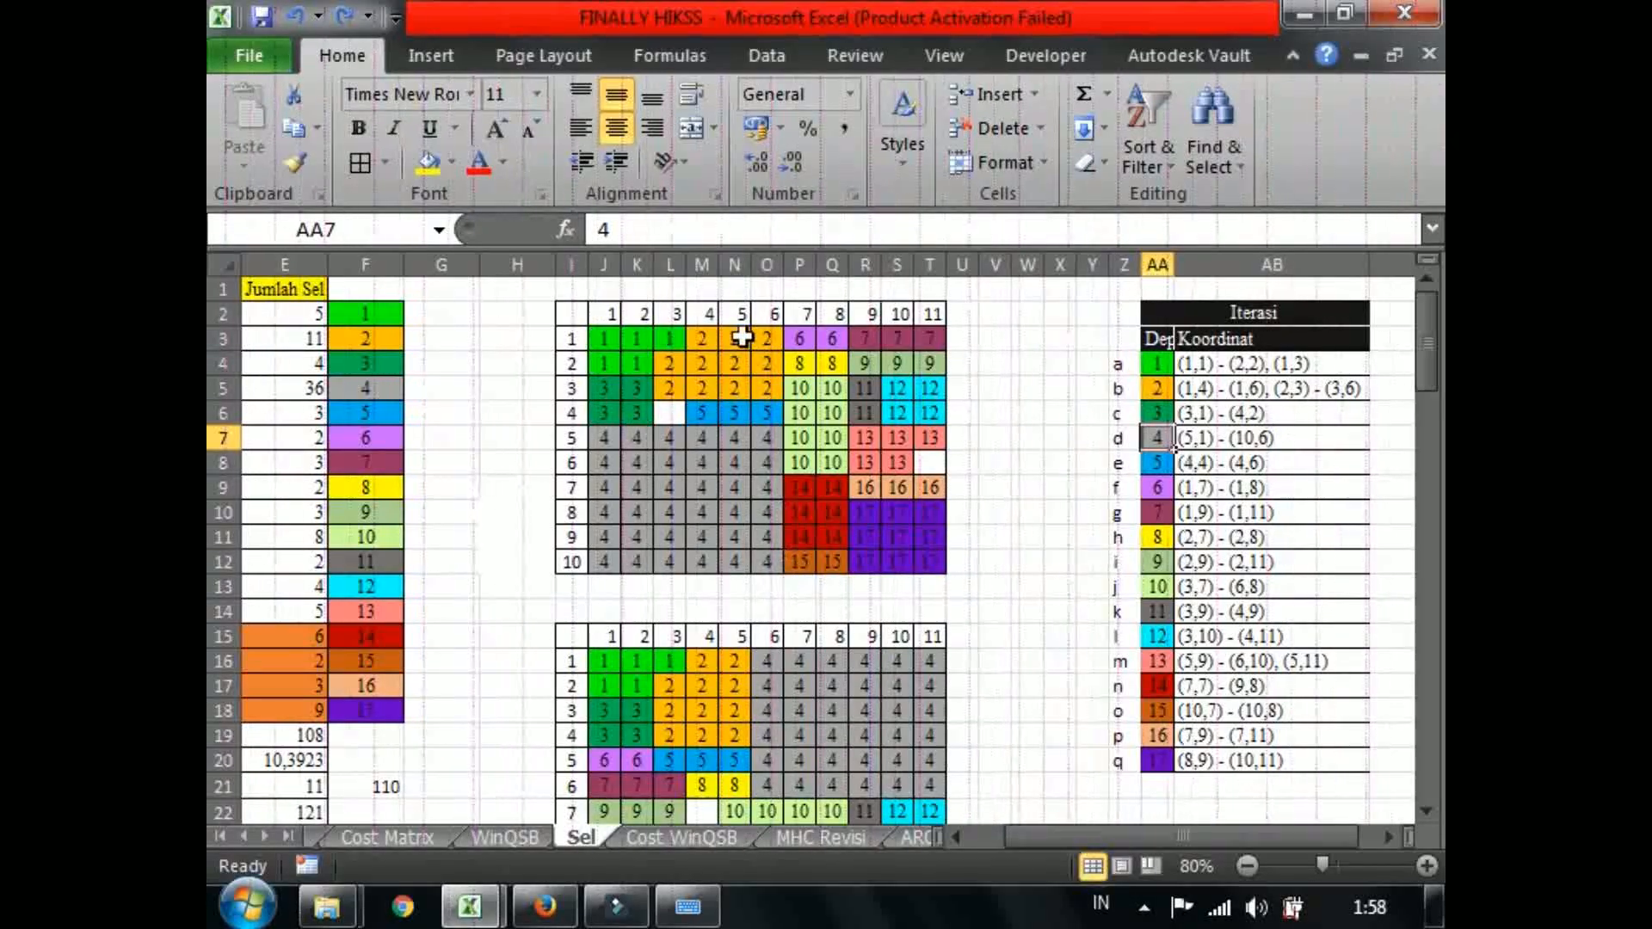
# Compare department 13's cells in the upper grid, from R7 to its extra cell T7, with its coordinate entry in AB16.
pyautogui.click(867, 438)
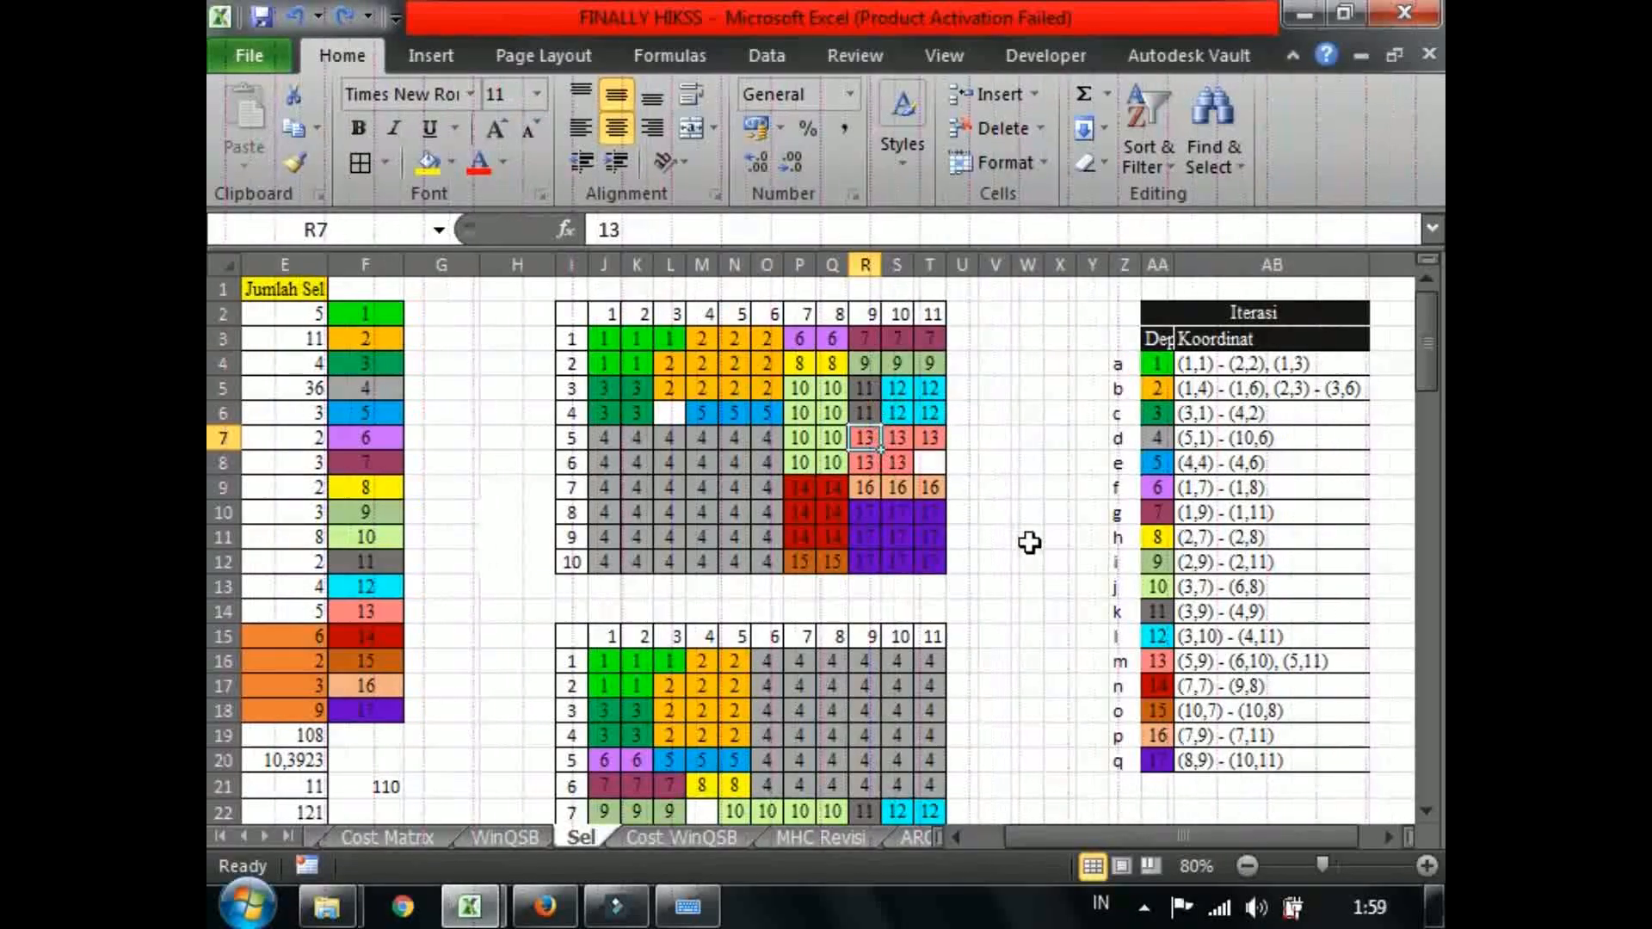
pyautogui.click(1203, 663)
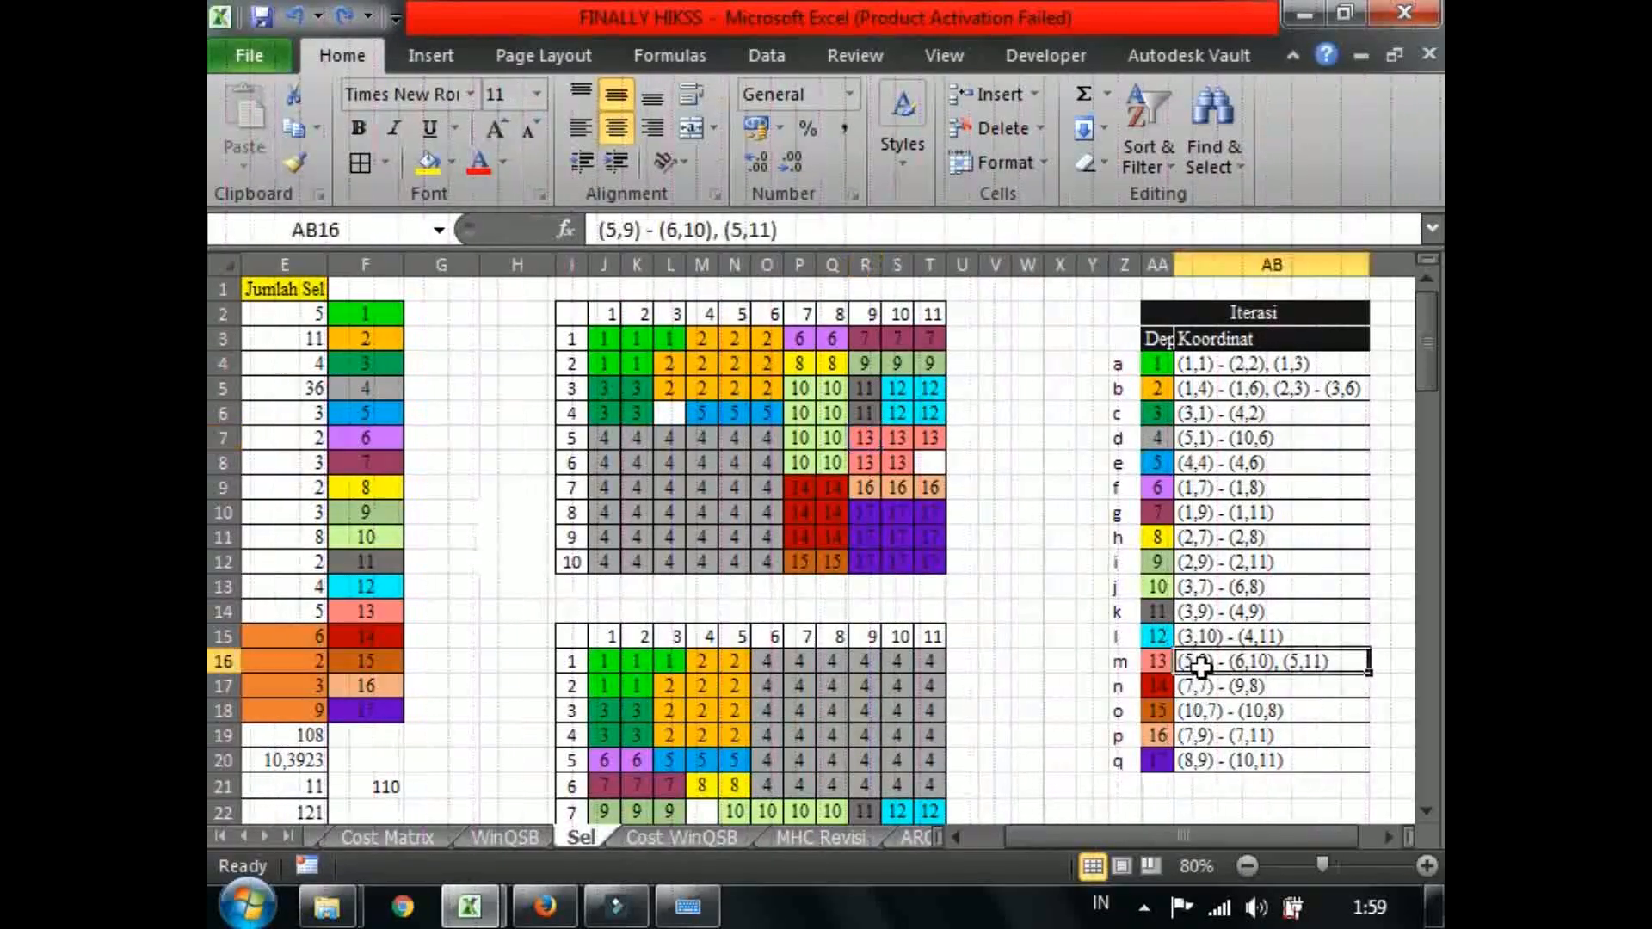
pyautogui.click(1269, 665)
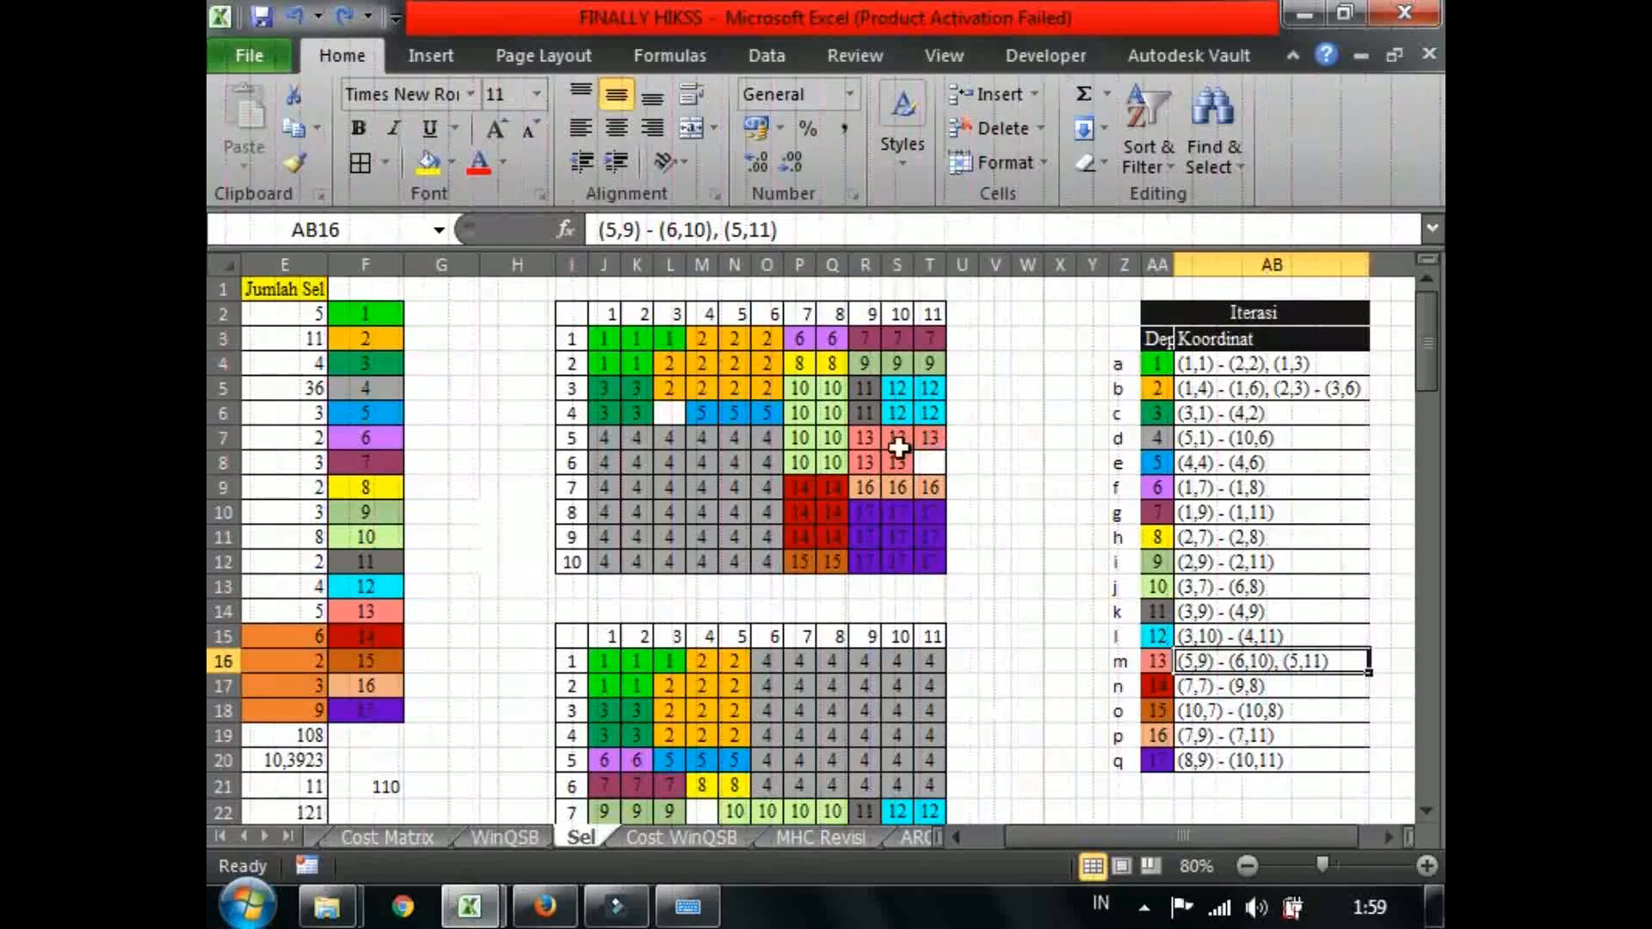
pyautogui.click(930, 415)
pyautogui.click(930, 439)
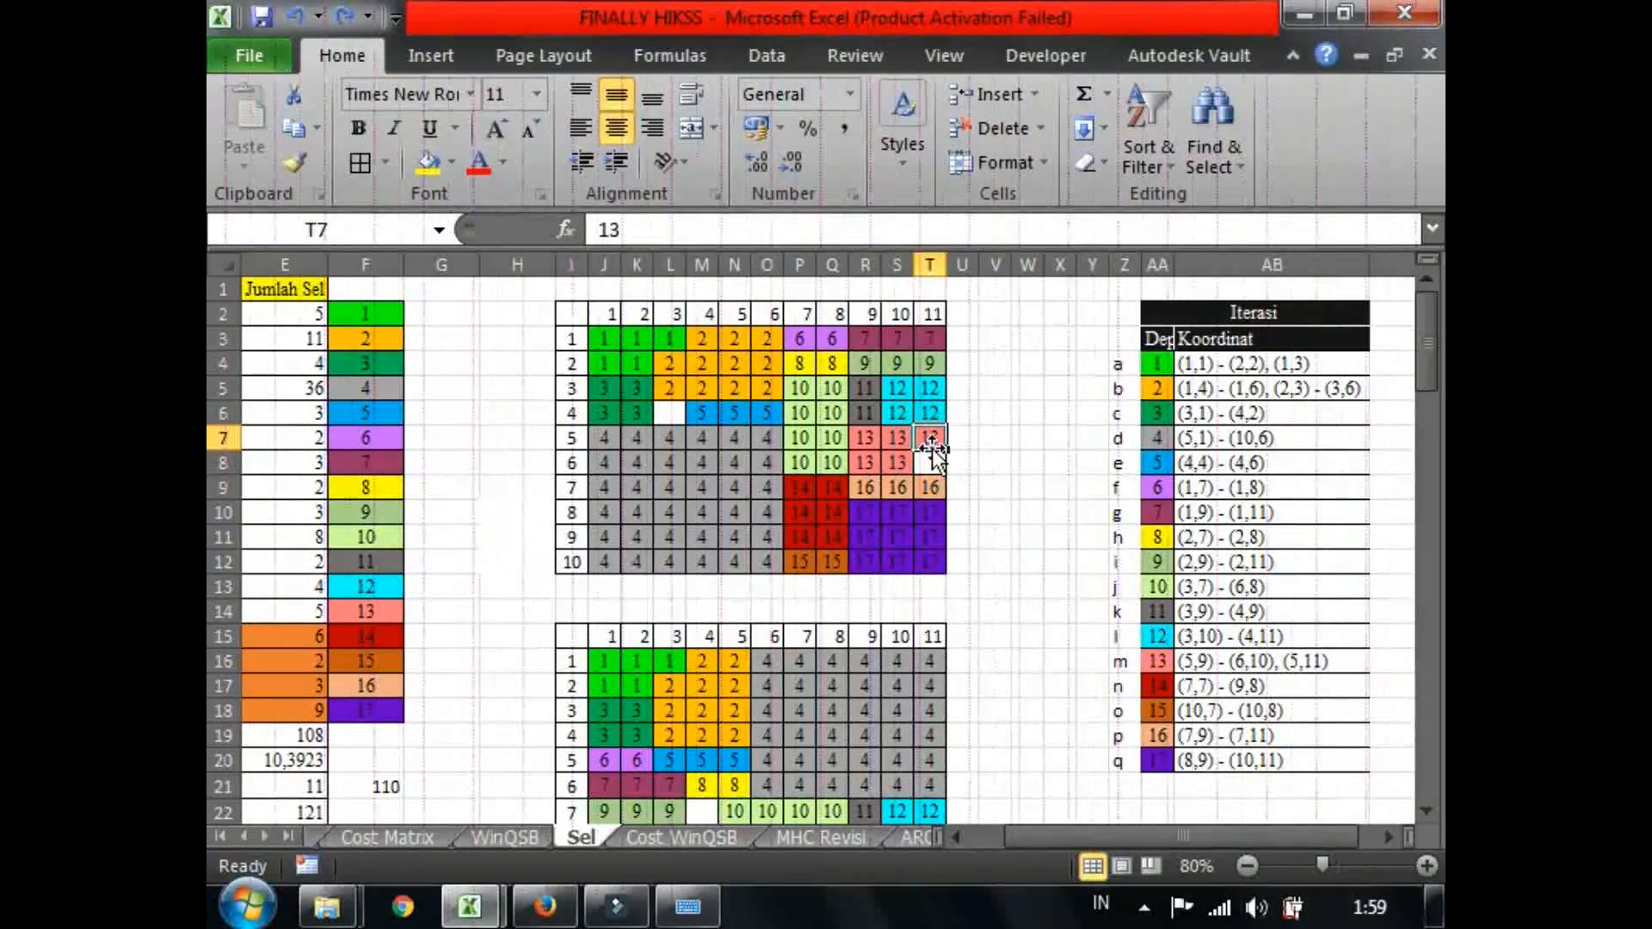
# Go through the coordinate entries of departments 4, 7 and 12 in the Iterasi table.
pyautogui.click(1239, 438)
pyautogui.click(1239, 512)
pyautogui.click(1239, 635)
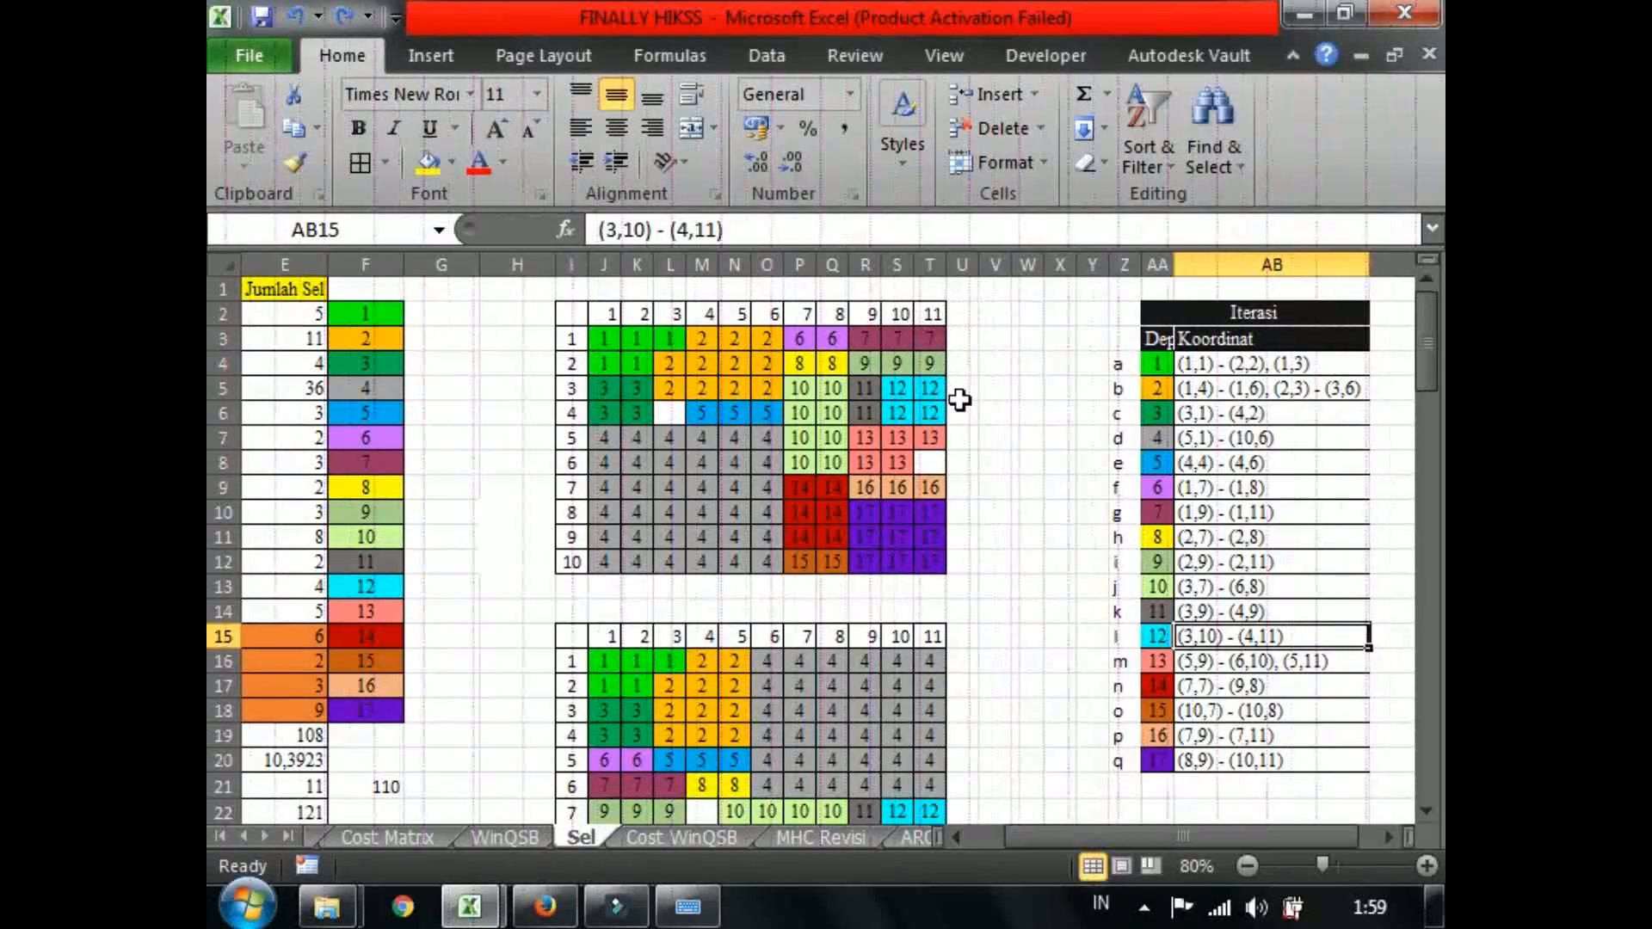
# Trace all of department 13's cells in the upper grid, R7 to T7 and R8 to S8.
pyautogui.moveTo(870, 435); pyautogui.dragTo(916, 460)
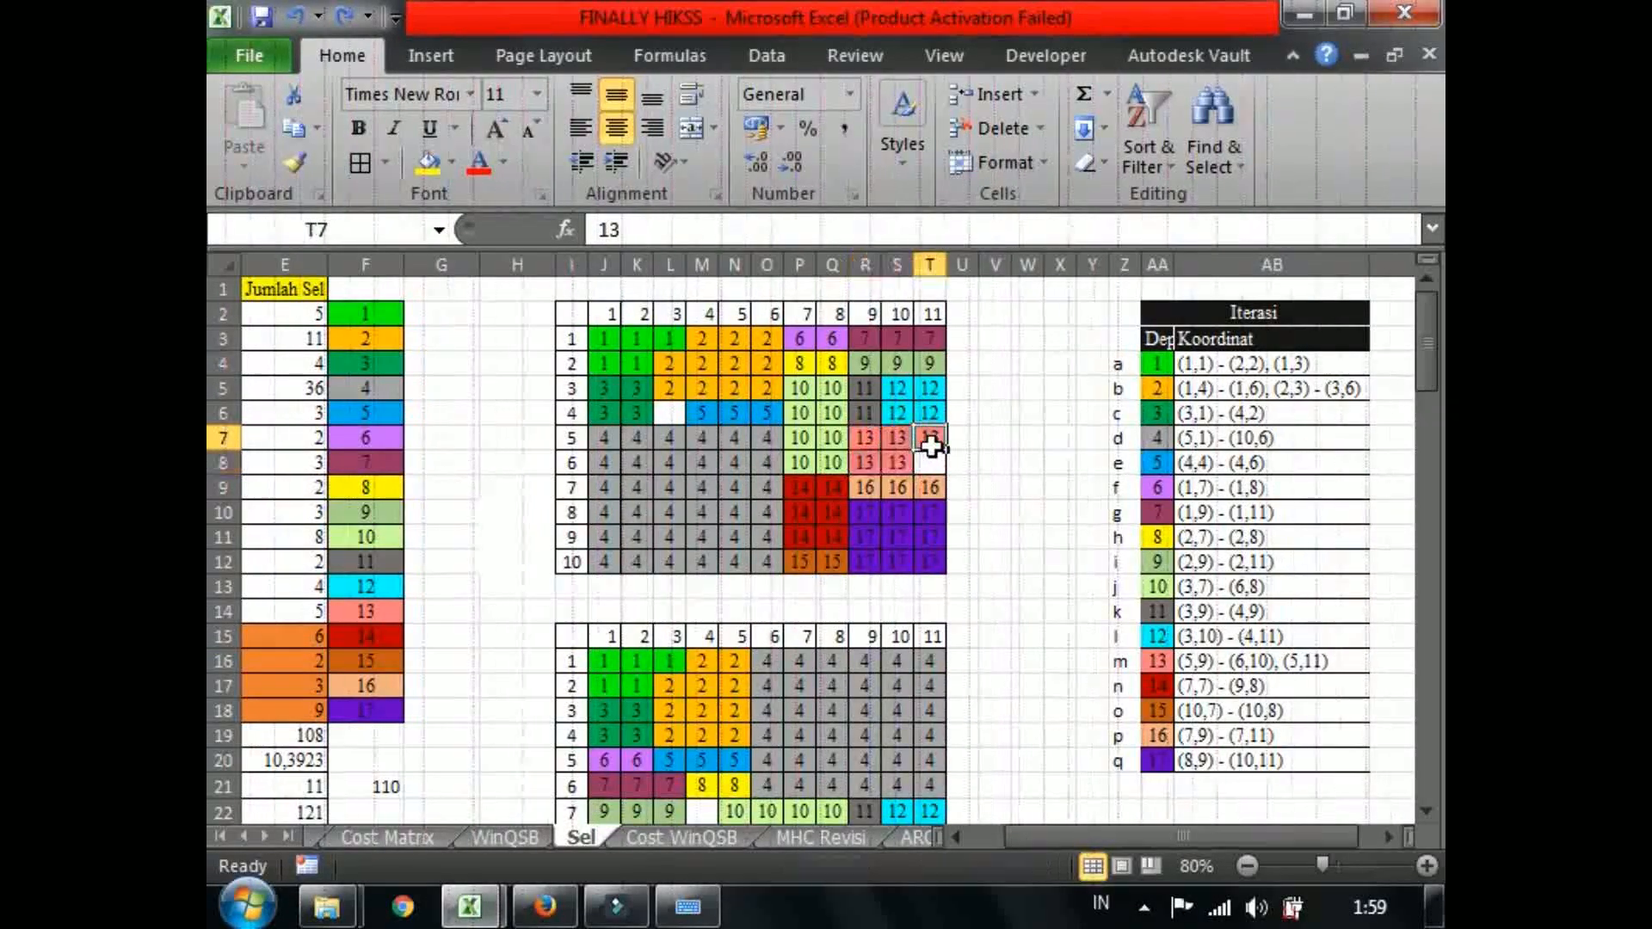
pyautogui.click(870, 437)
pyautogui.moveTo(874, 439); pyautogui.dragTo(926, 442)
pyautogui.click(869, 460)
pyautogui.click(900, 462)
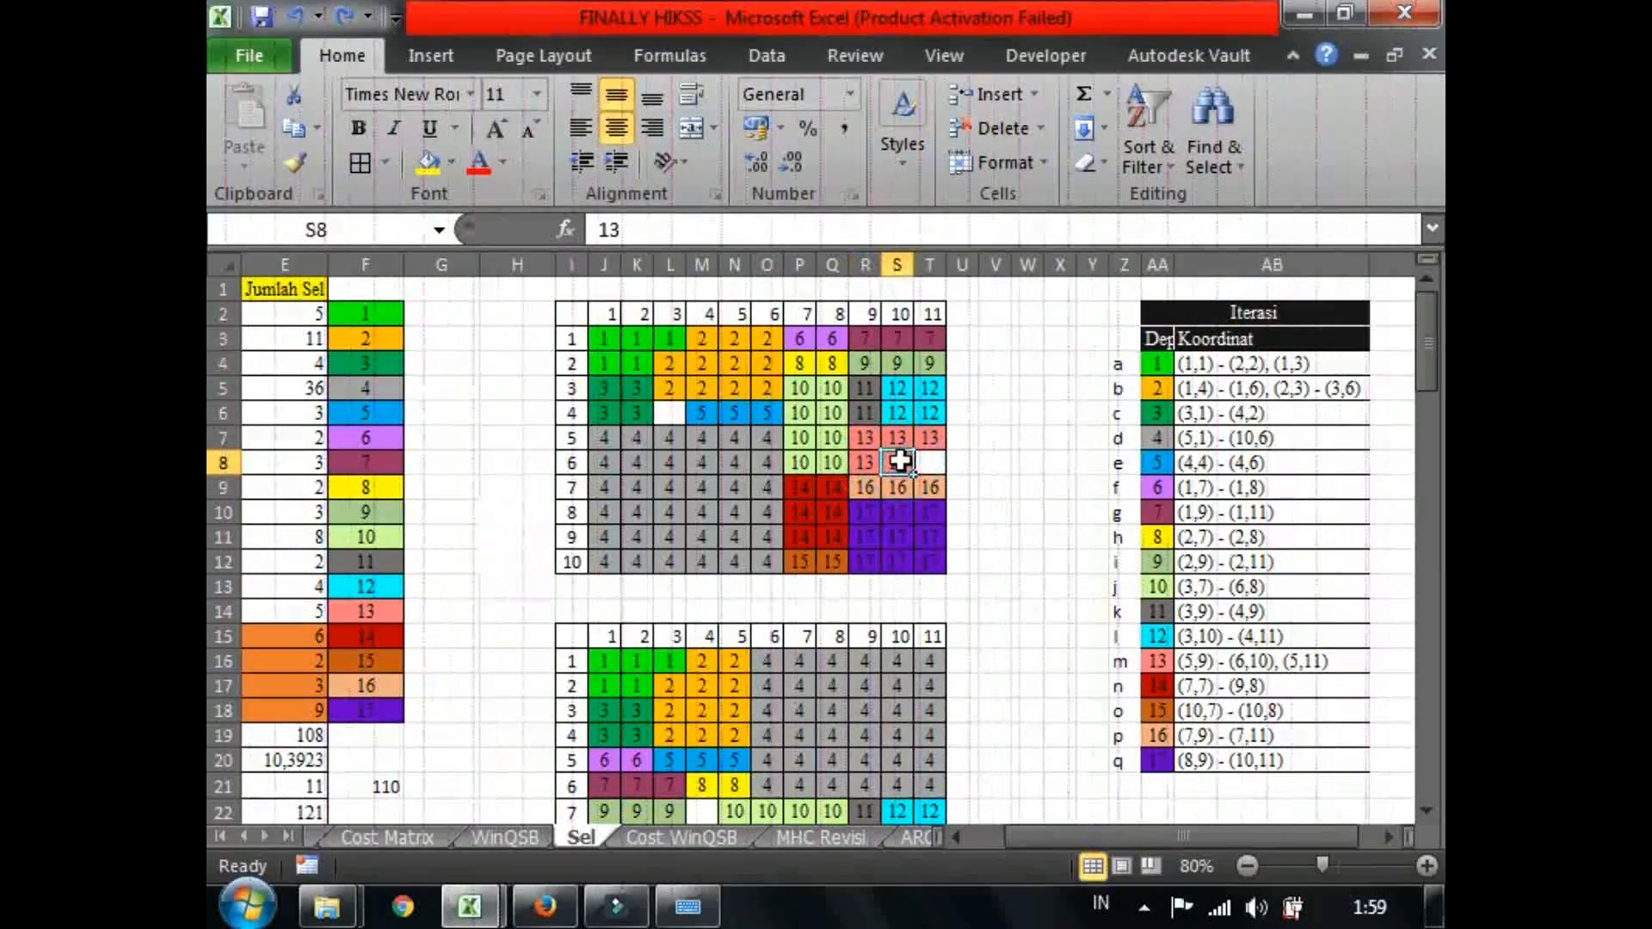
# Return to the department table and inspect the Luas Departemen reference in D11 and the Jumlah Sel formula in E6.
pyautogui.moveTo(1427, 338); pyautogui.dragTo(1427, 300)
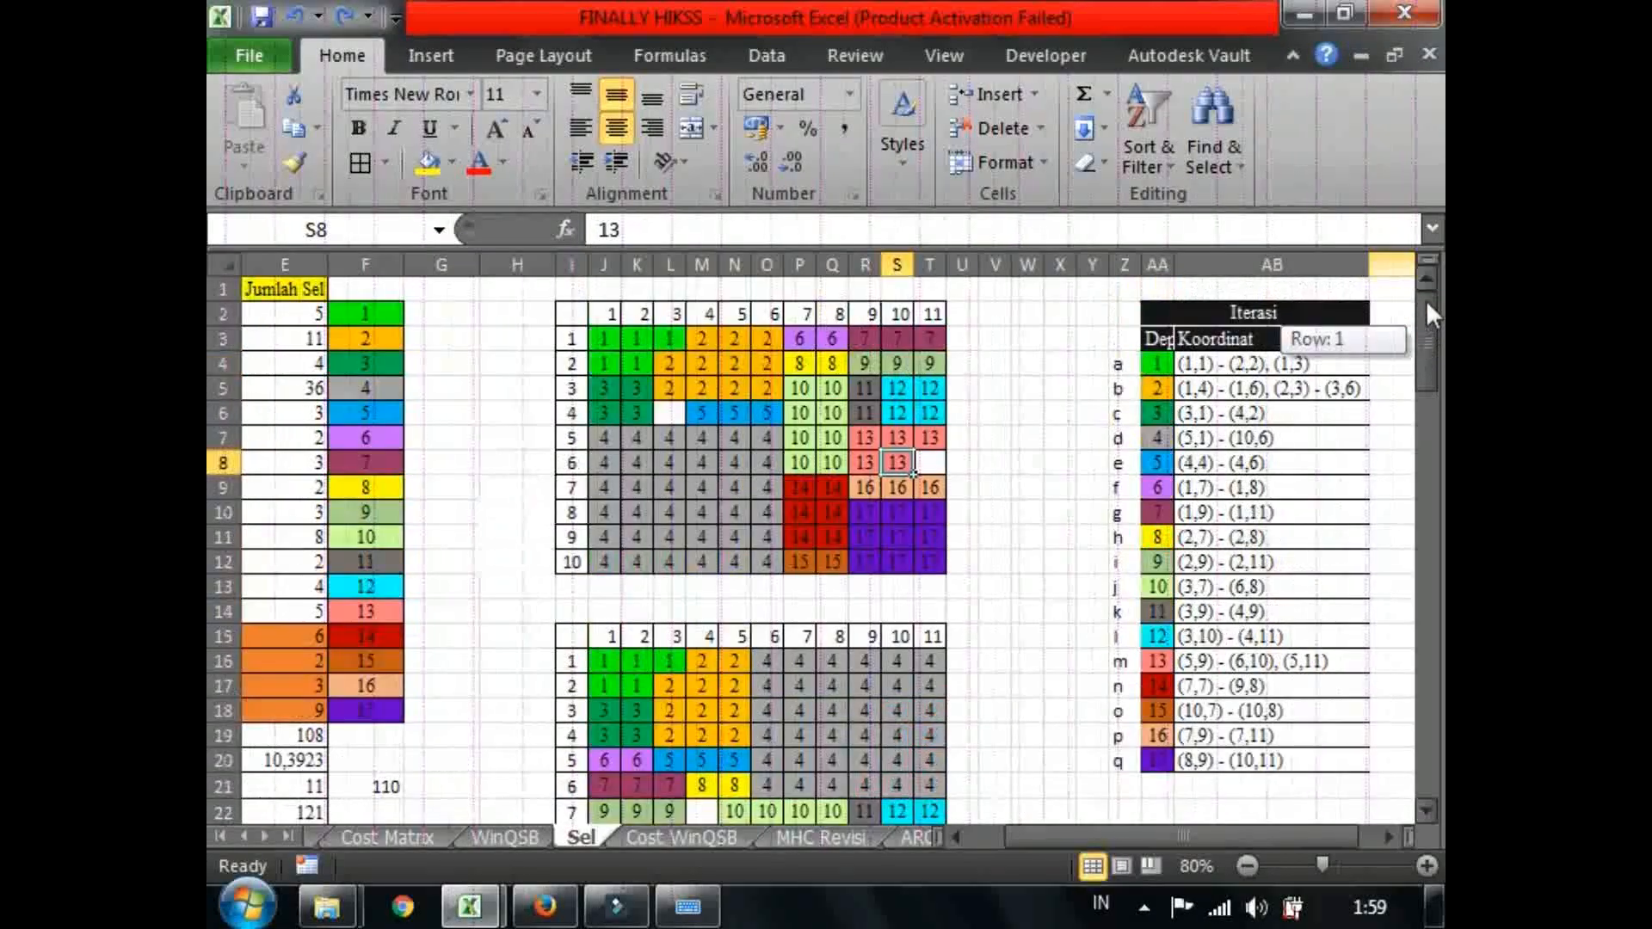
pyautogui.click(998, 834)
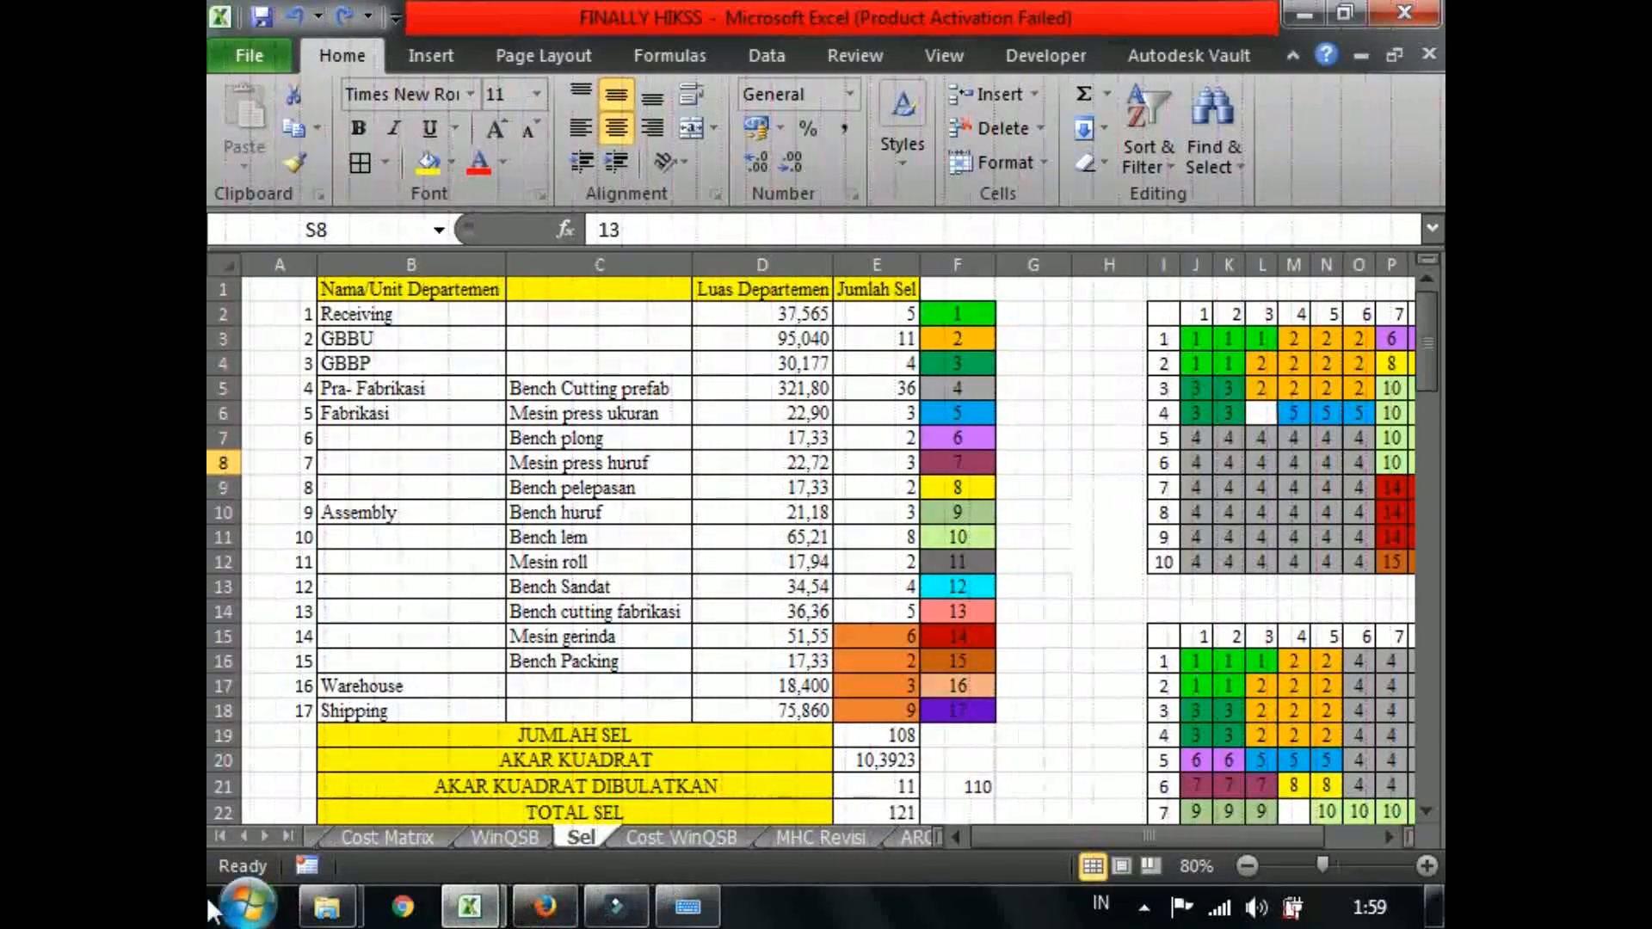
pyautogui.click(246, 903)
pyautogui.click(246, 903)
pyautogui.click(694, 542)
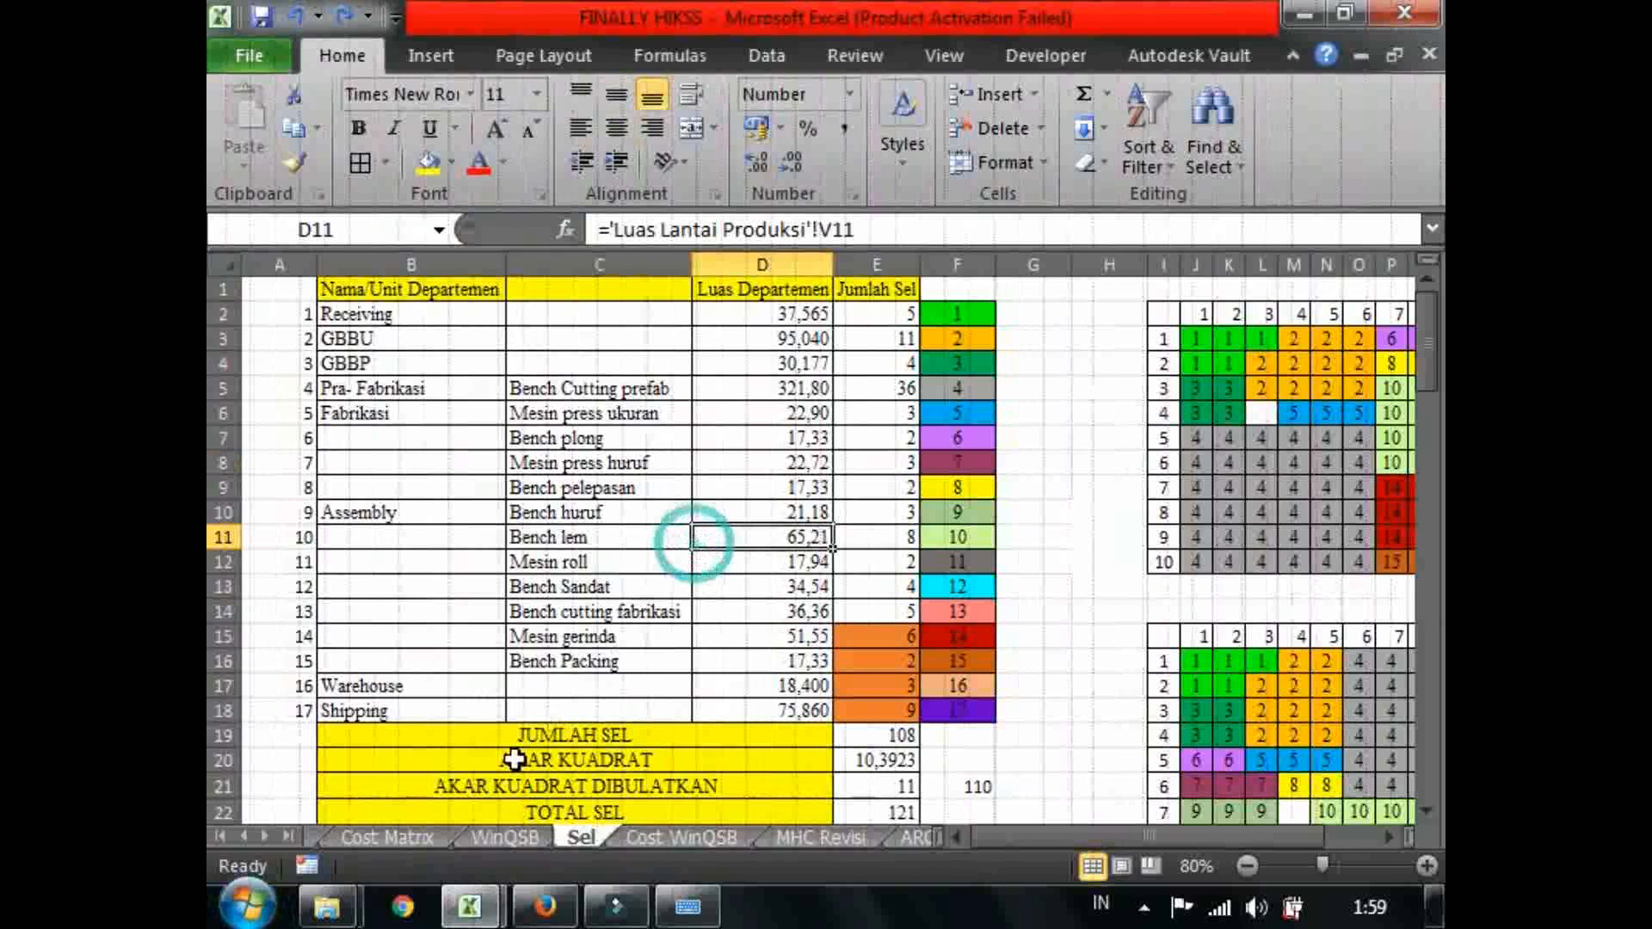
pyautogui.click(498, 357)
pyautogui.click(911, 411)
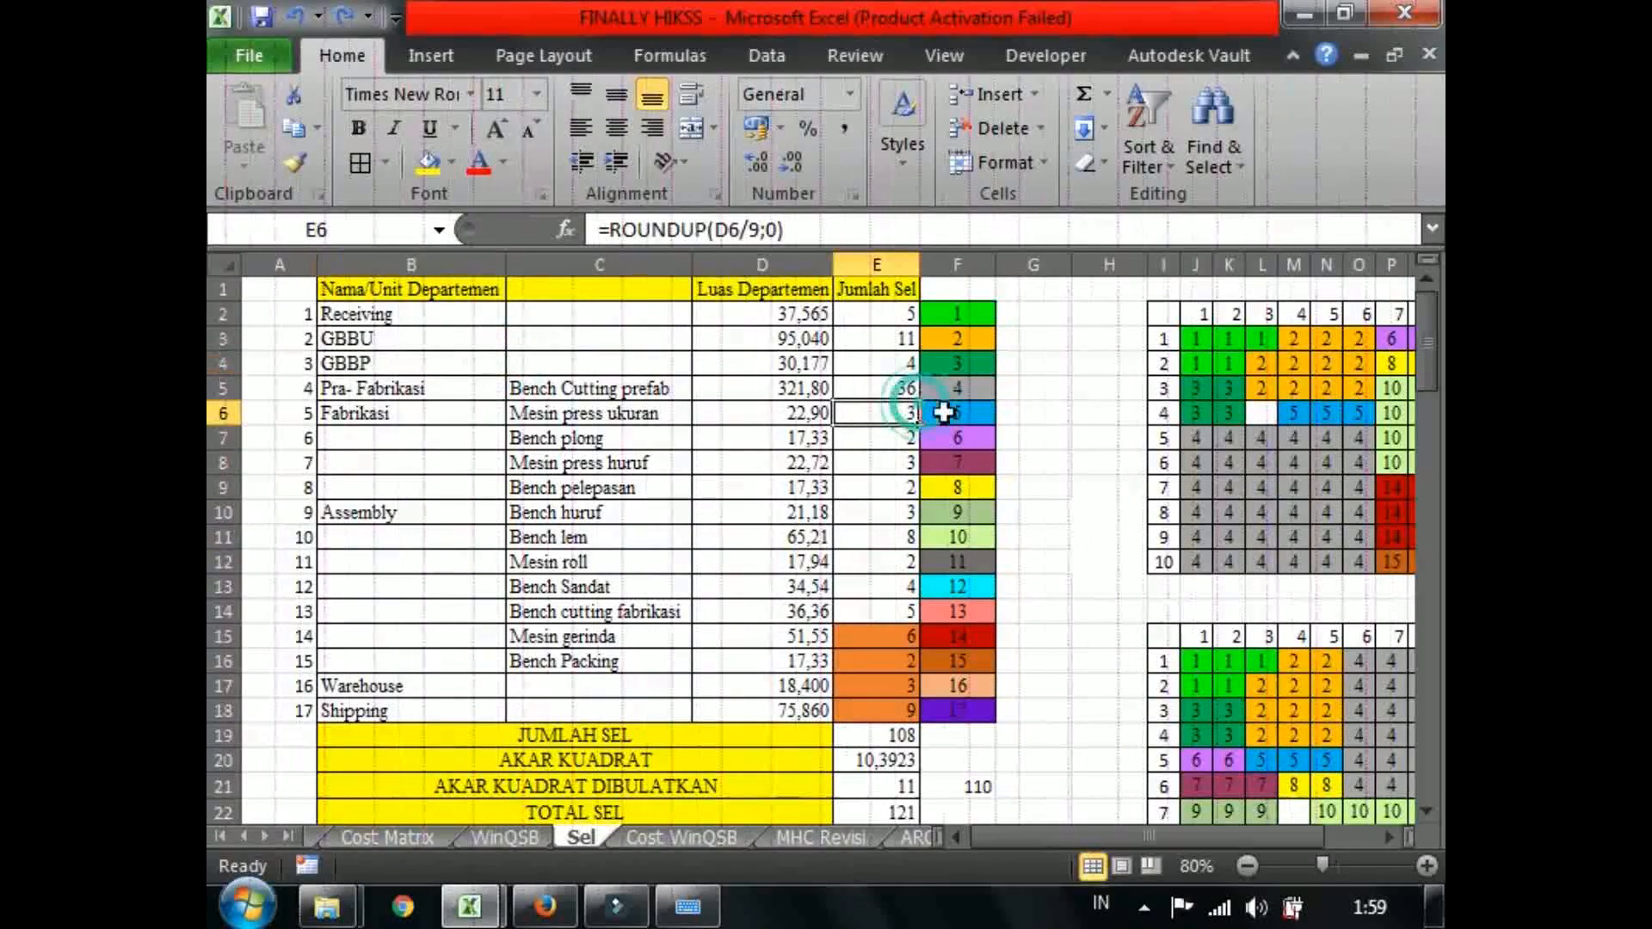
pyautogui.moveTo(988, 837)
pyautogui.mouseDown()
pyautogui.moveTo(1029, 839)
pyautogui.moveTo(976, 835)
pyautogui.mouseUp()
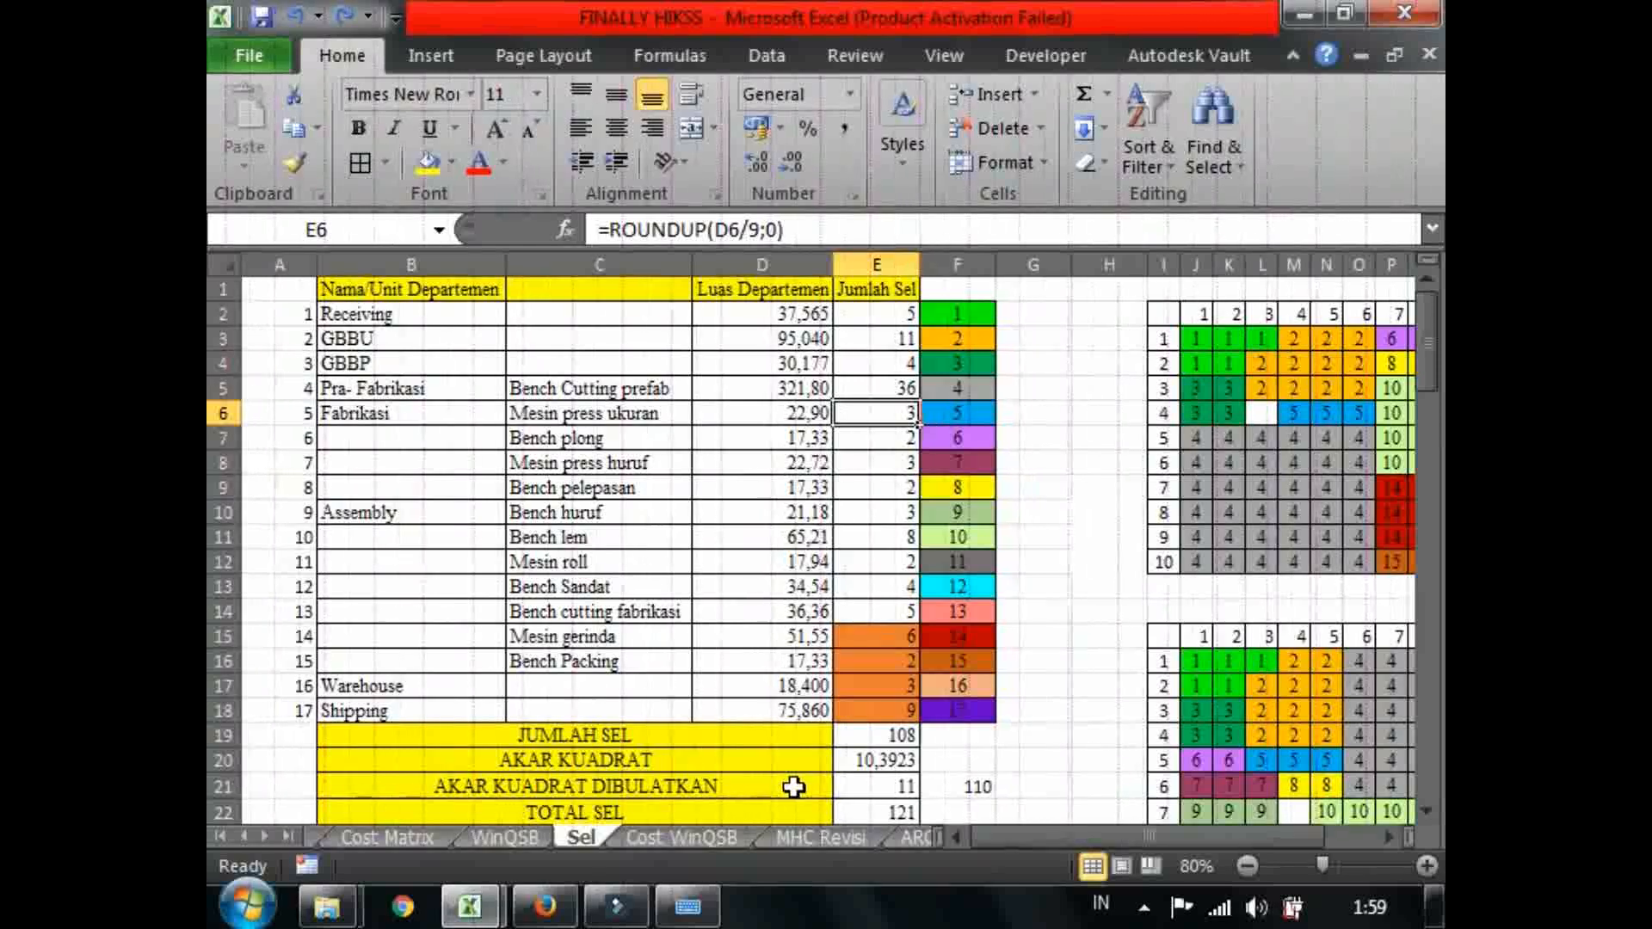
# Open the Facility Location and Layout program and start a new problem of type Functional Layout.
pyautogui.click(247, 906)
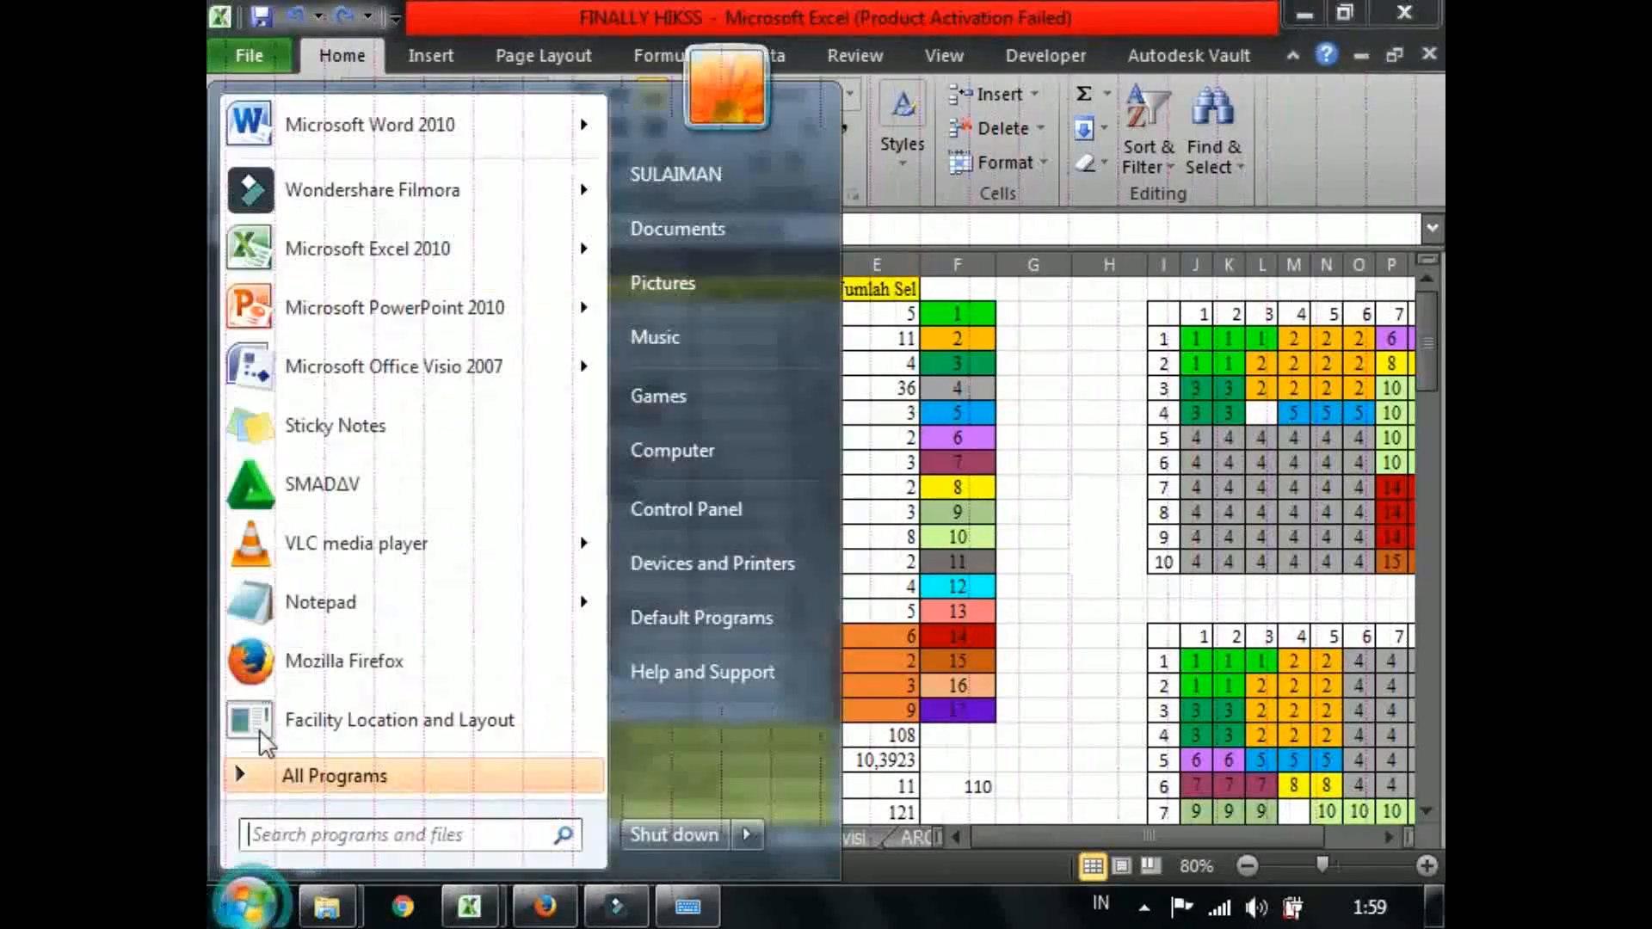
pyautogui.click(405, 723)
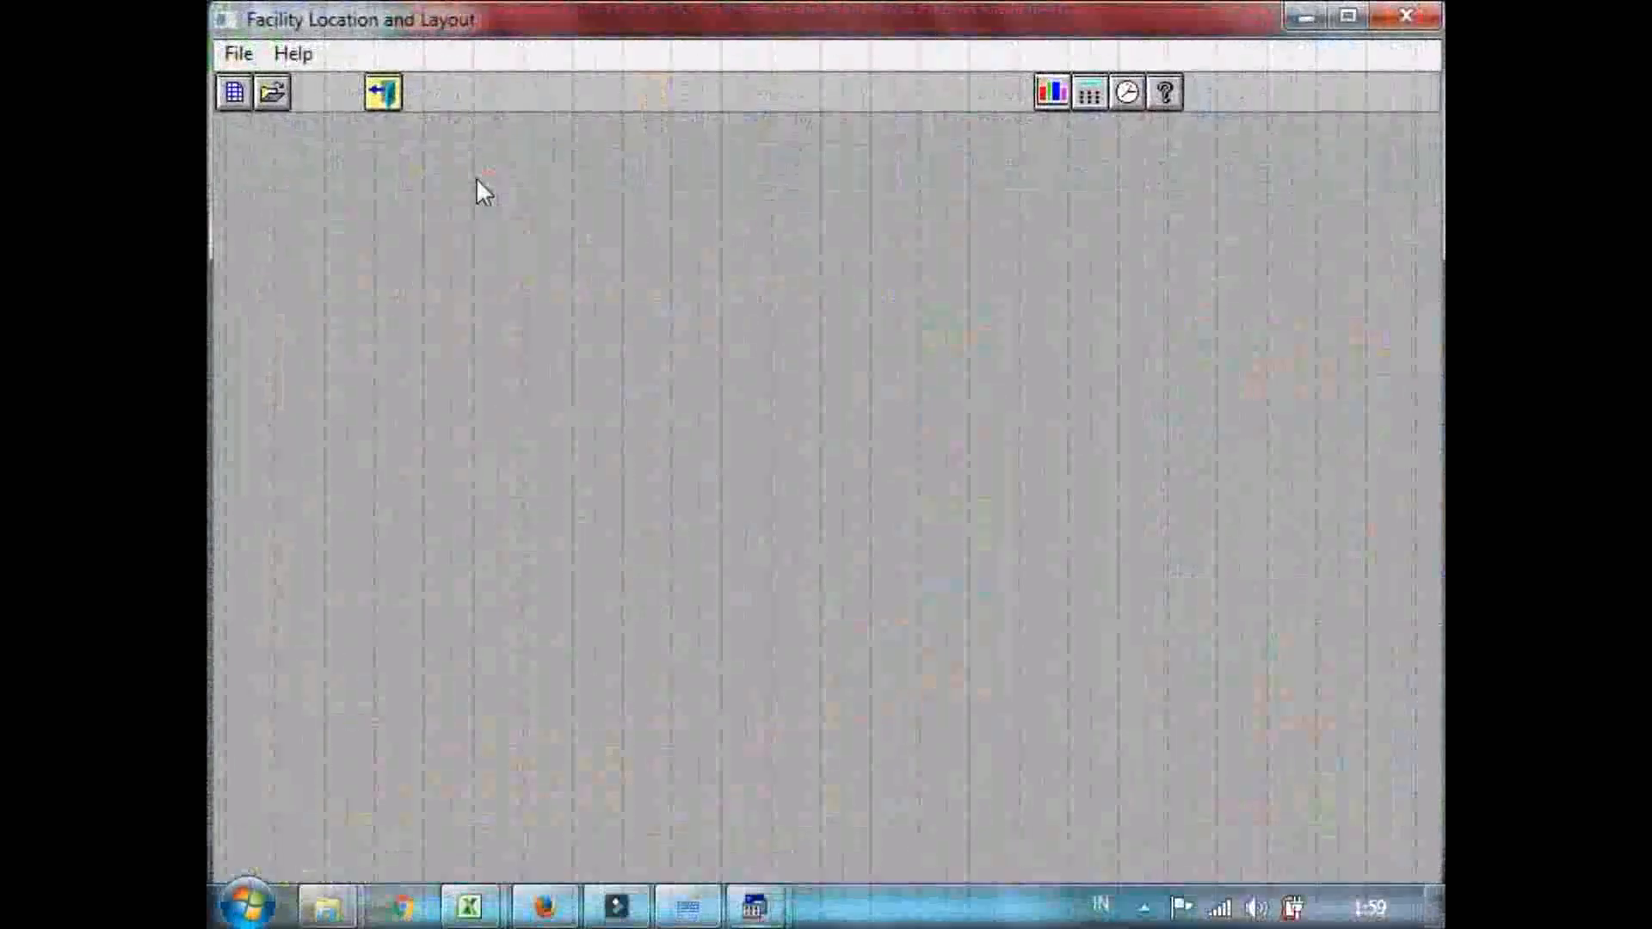
pyautogui.click(233, 91)
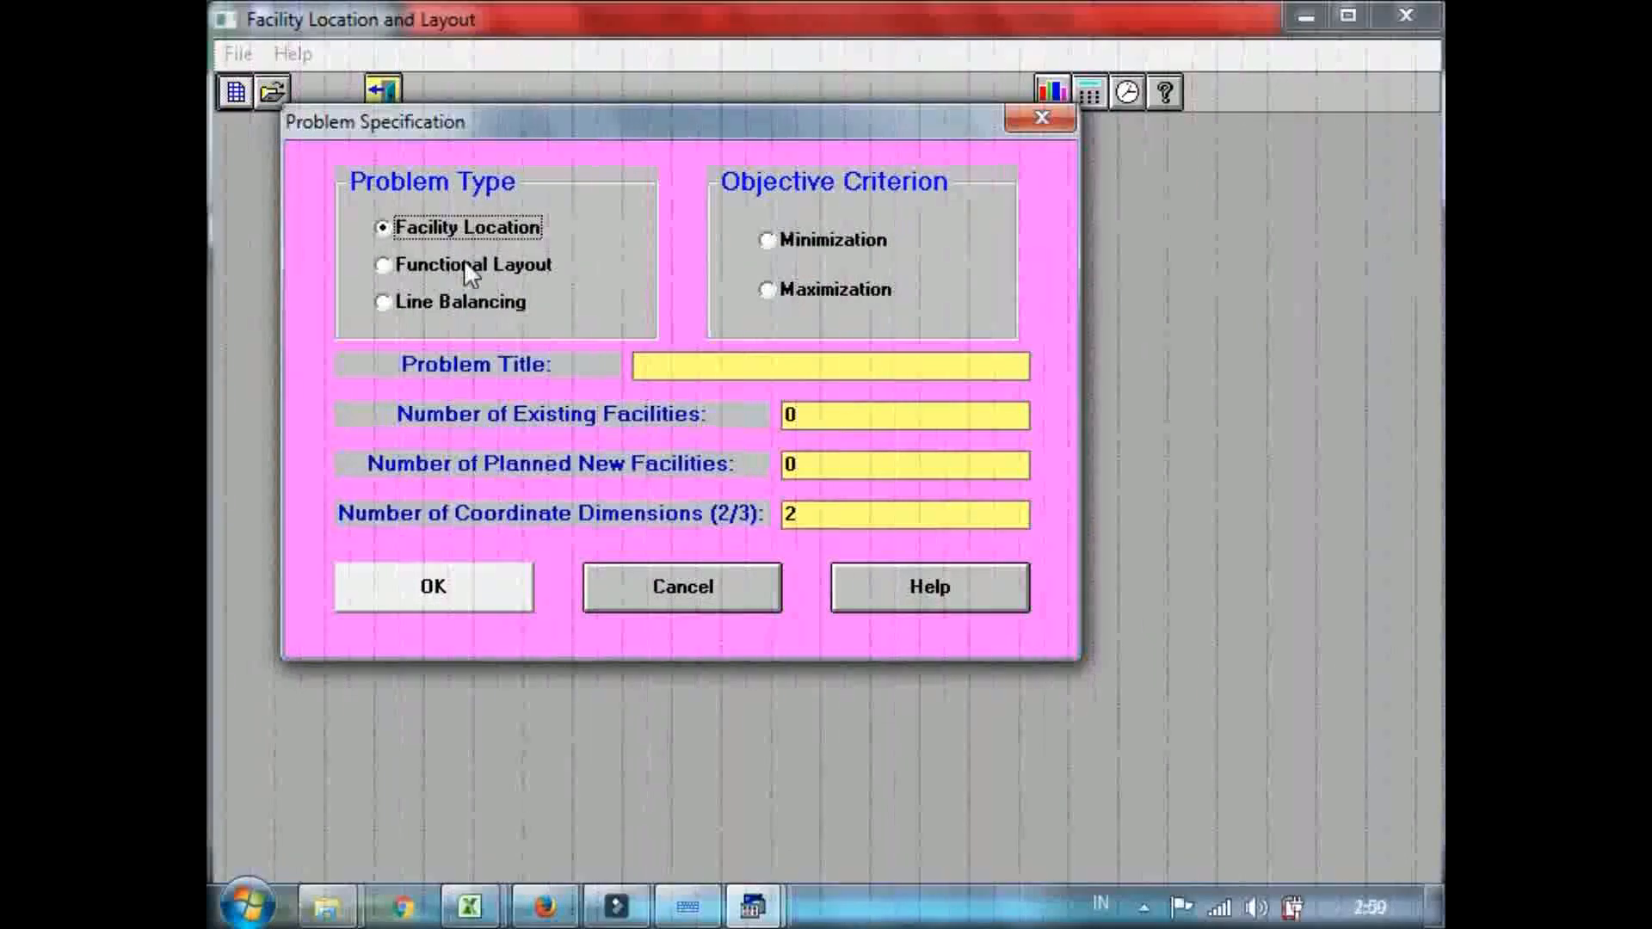
pyautogui.click(466, 264)
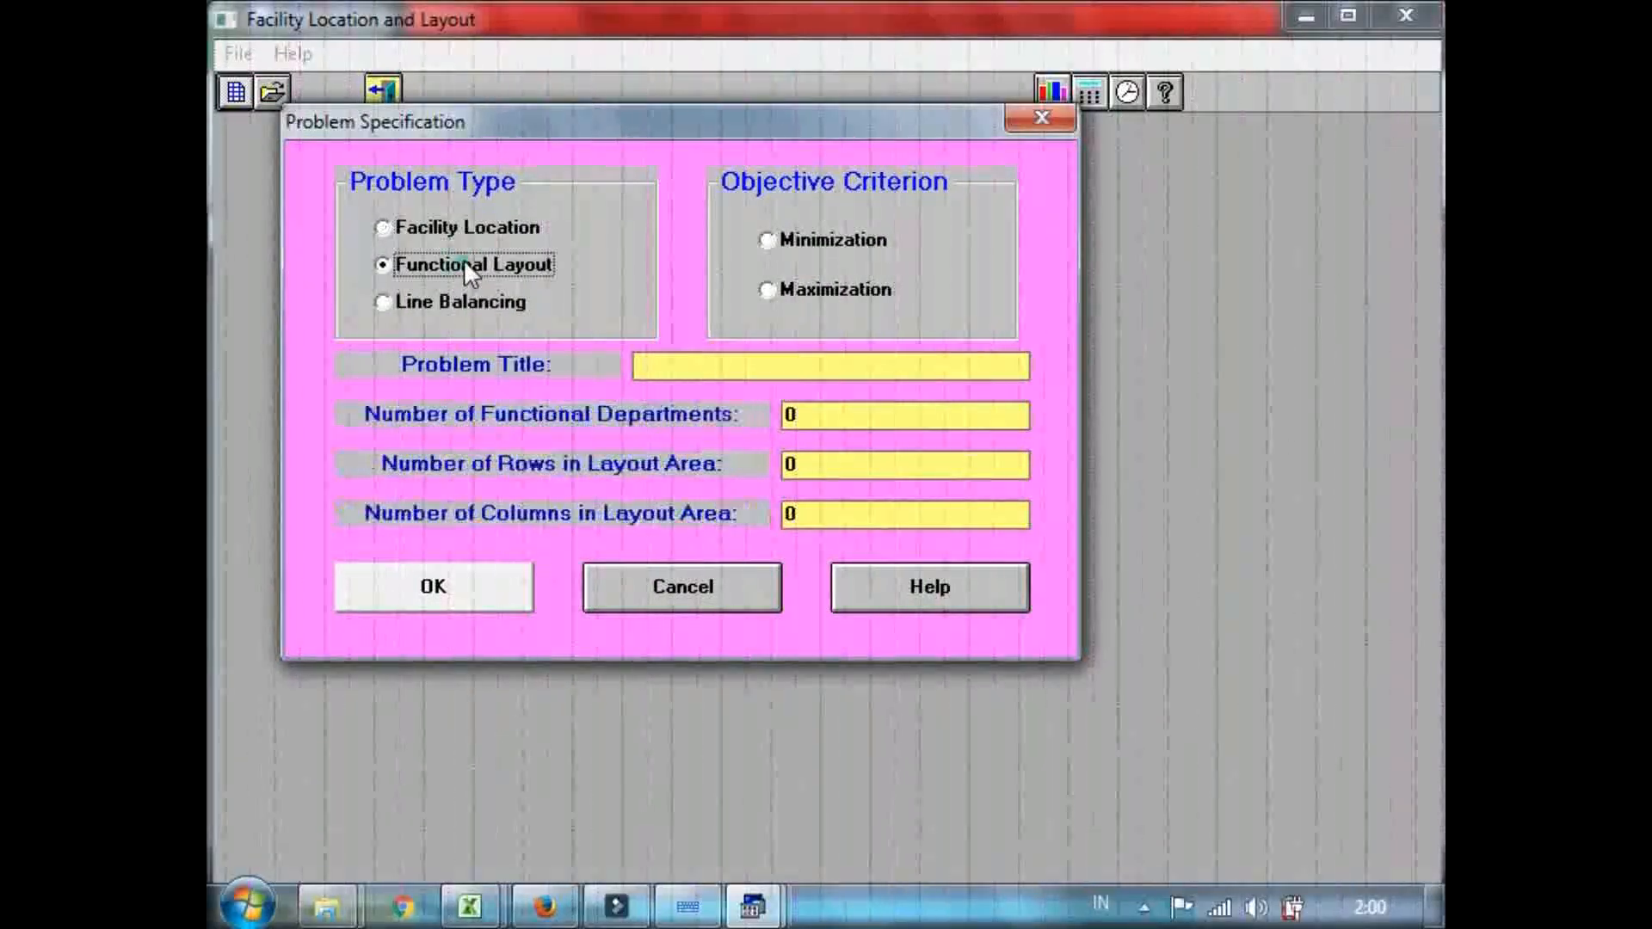
# Set the objective to Minimization, the problem title to 123 and the number of functional departments to 17.
pyautogui.click(833, 241)
pyautogui.click(704, 367)
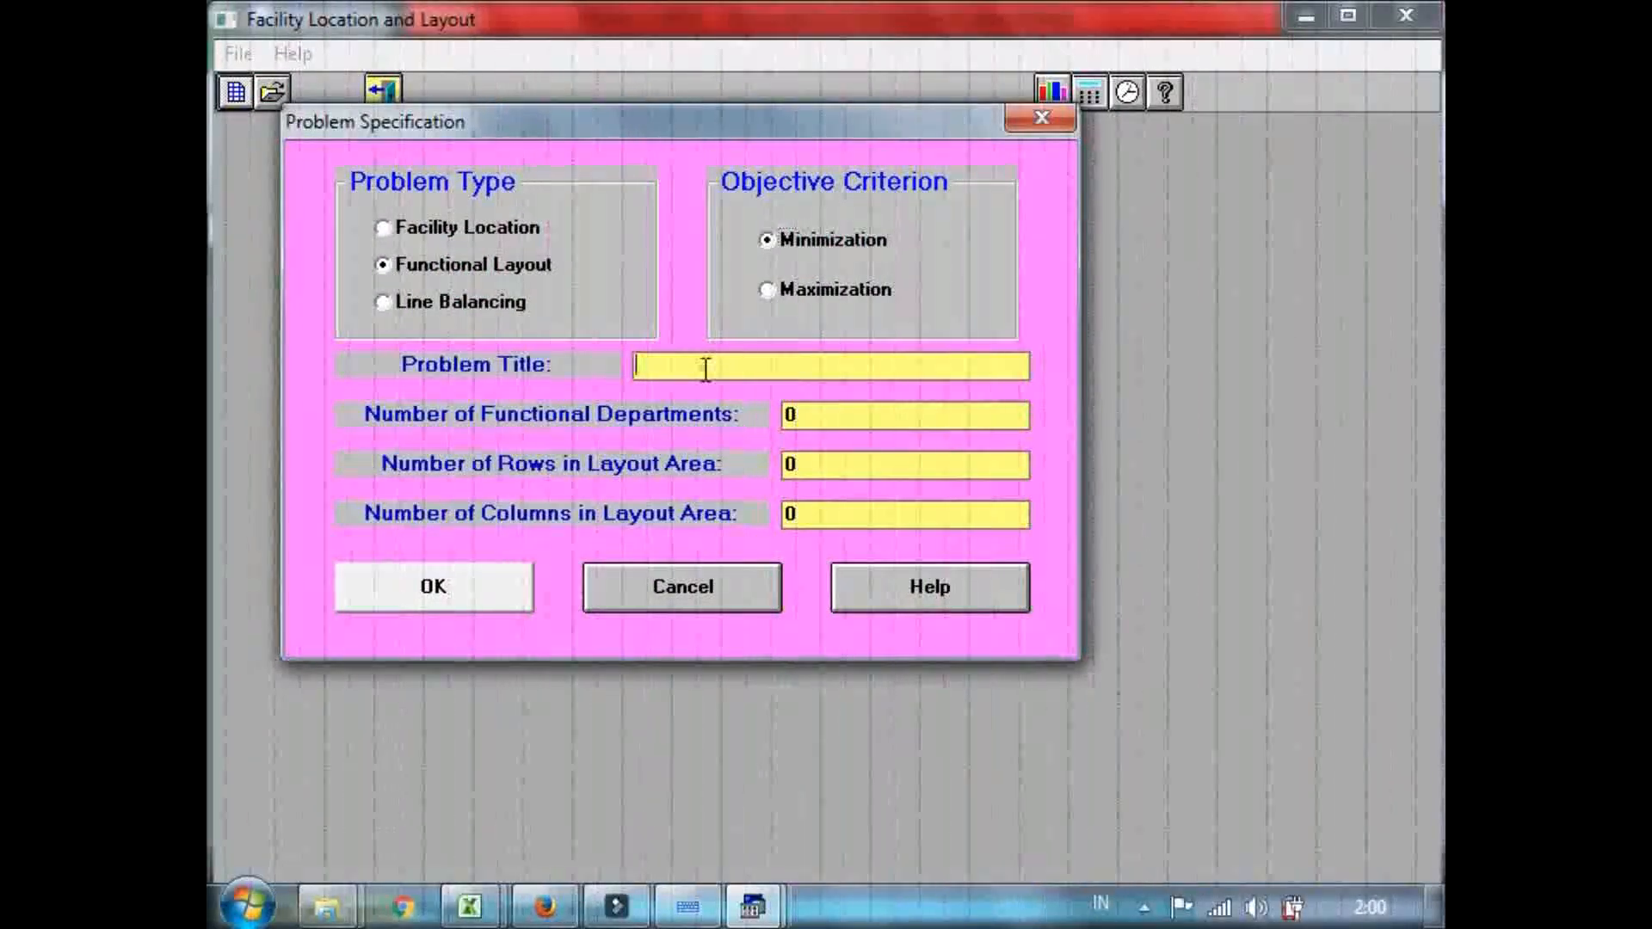
pyautogui.write('123')
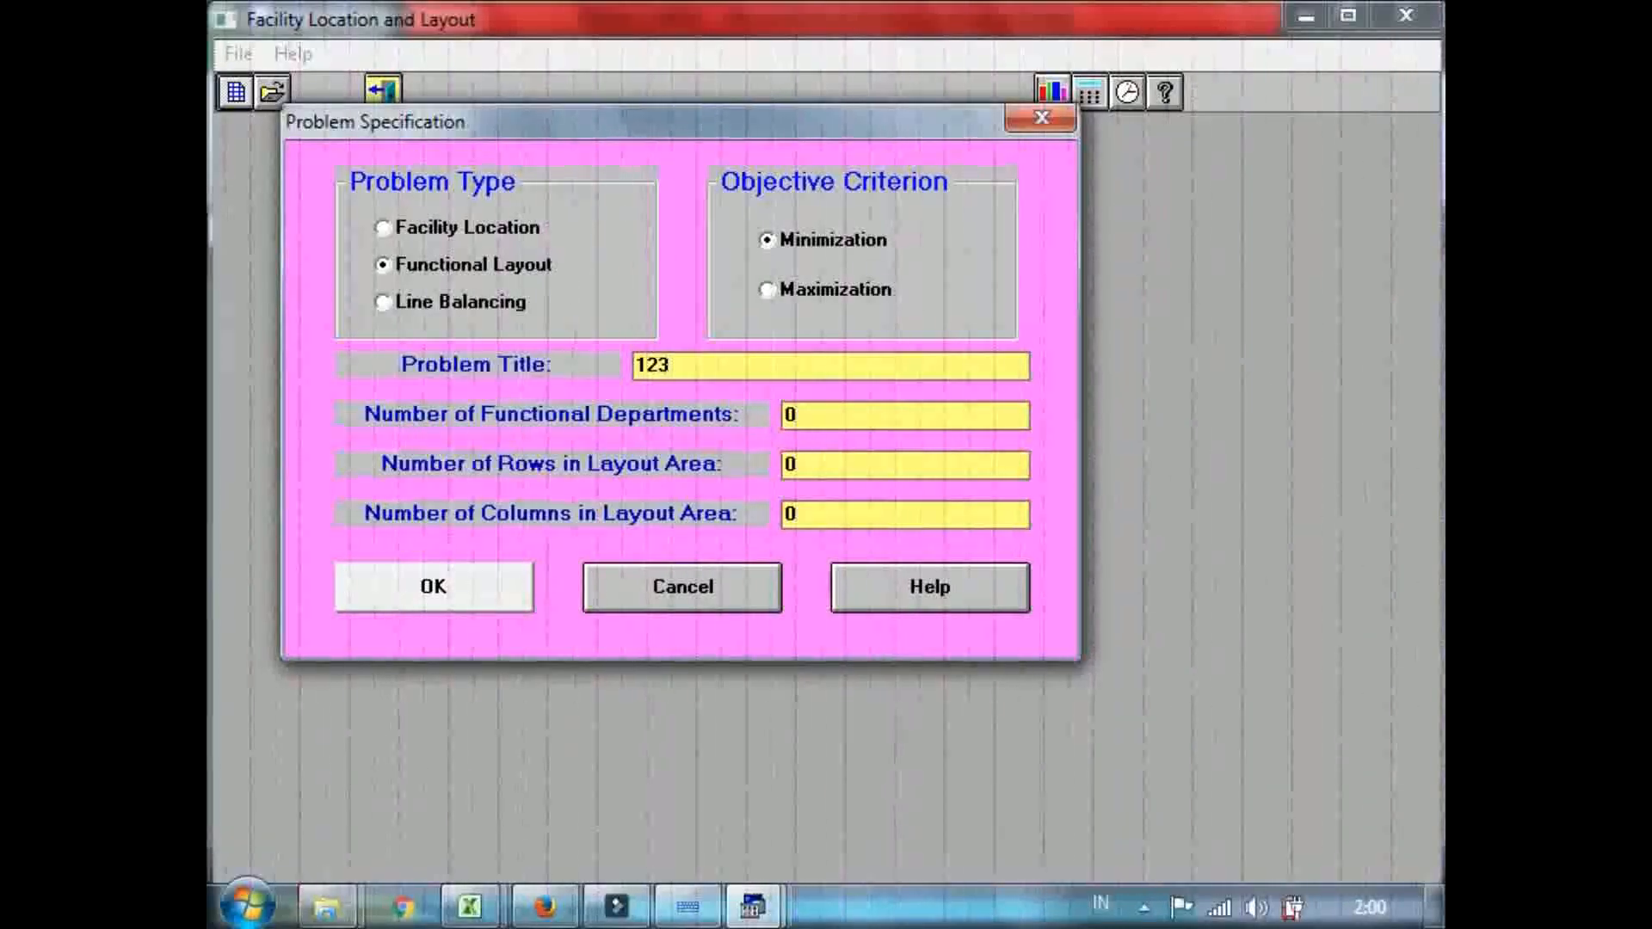
pyautogui.click(841, 414)
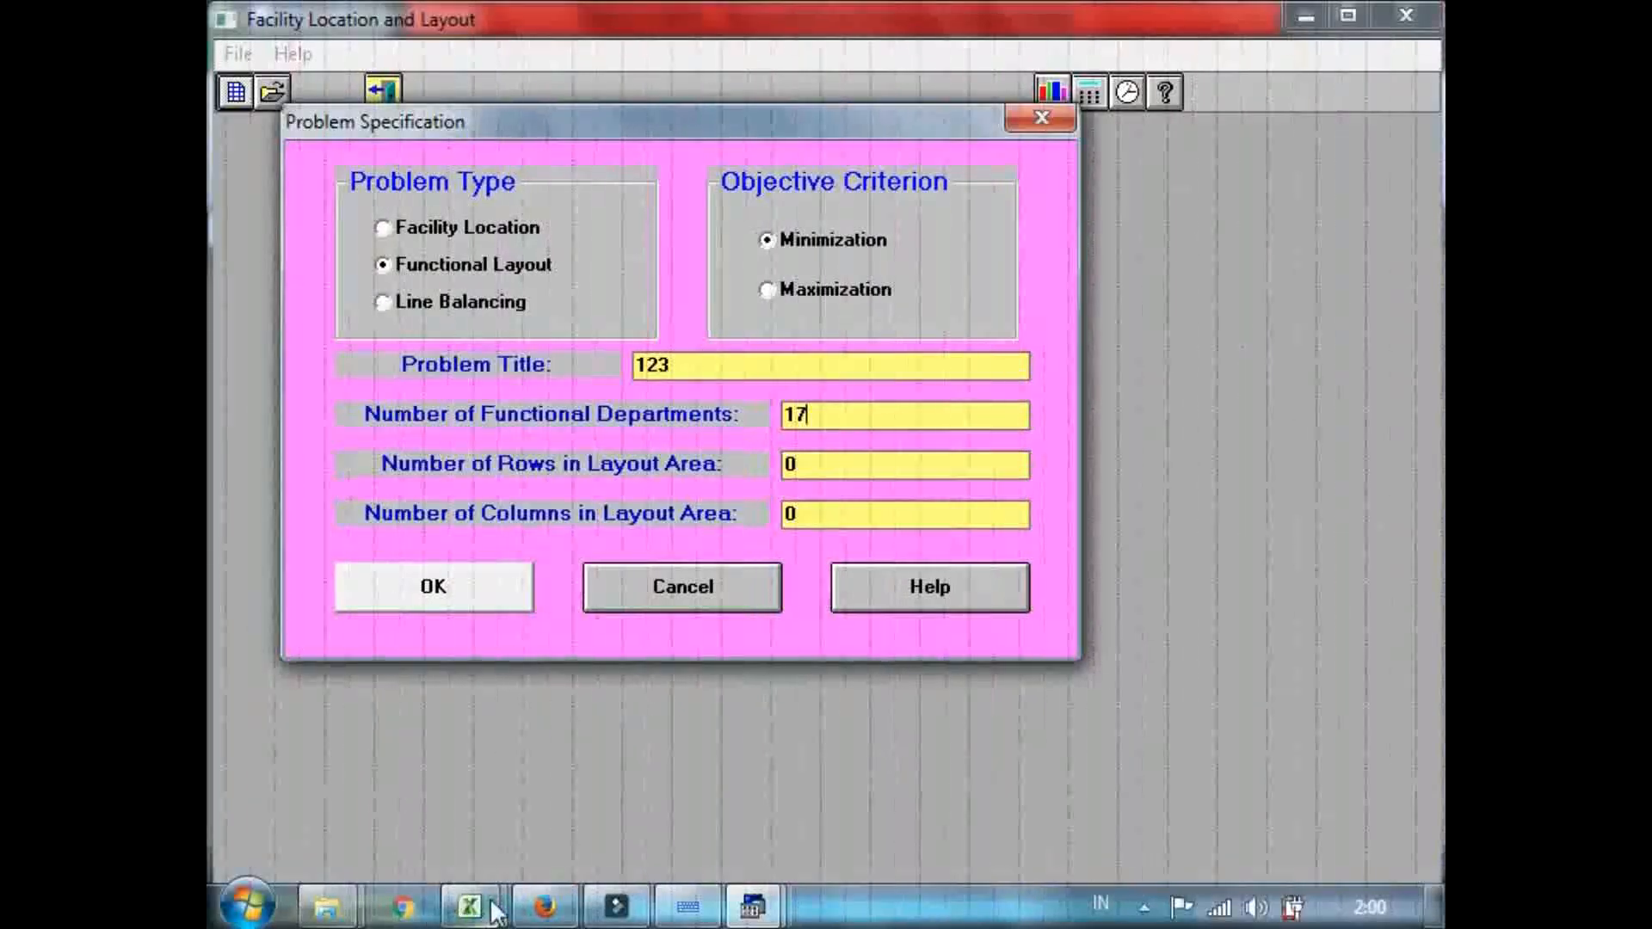
# Switch to the FINALLY HIKSS workbook and examine the rounded square root in E21 alongside the lower layout grid.
pyautogui.moveTo(469, 906)
pyautogui.click(472, 830)
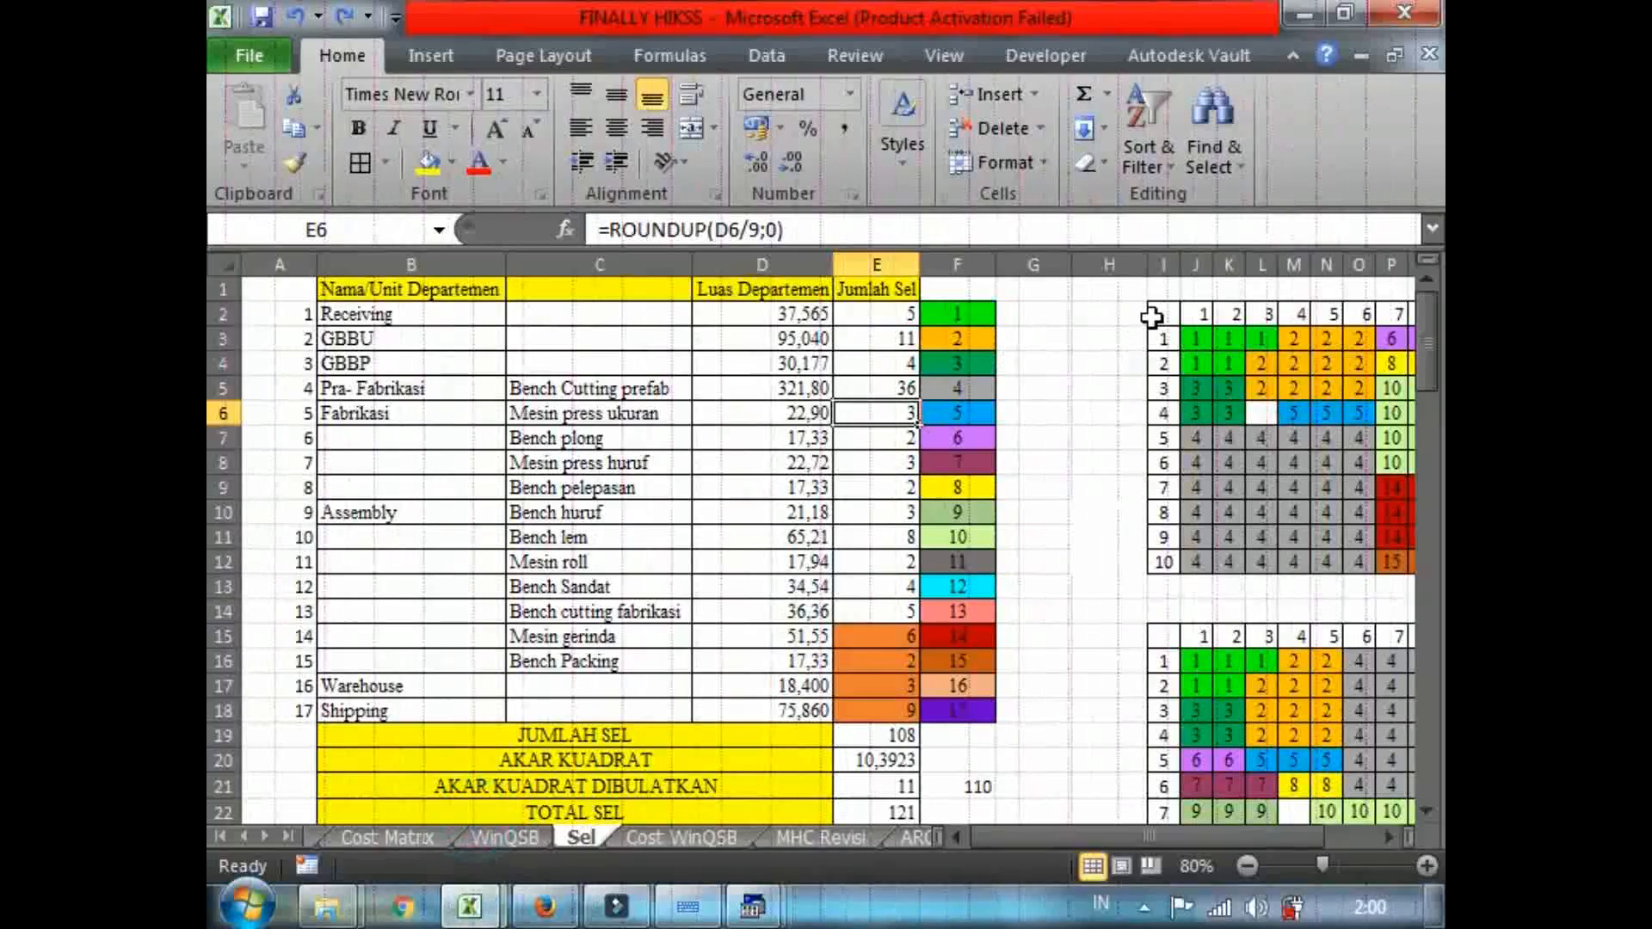
pyautogui.moveTo(1041, 838); pyautogui.dragTo(1068, 836)
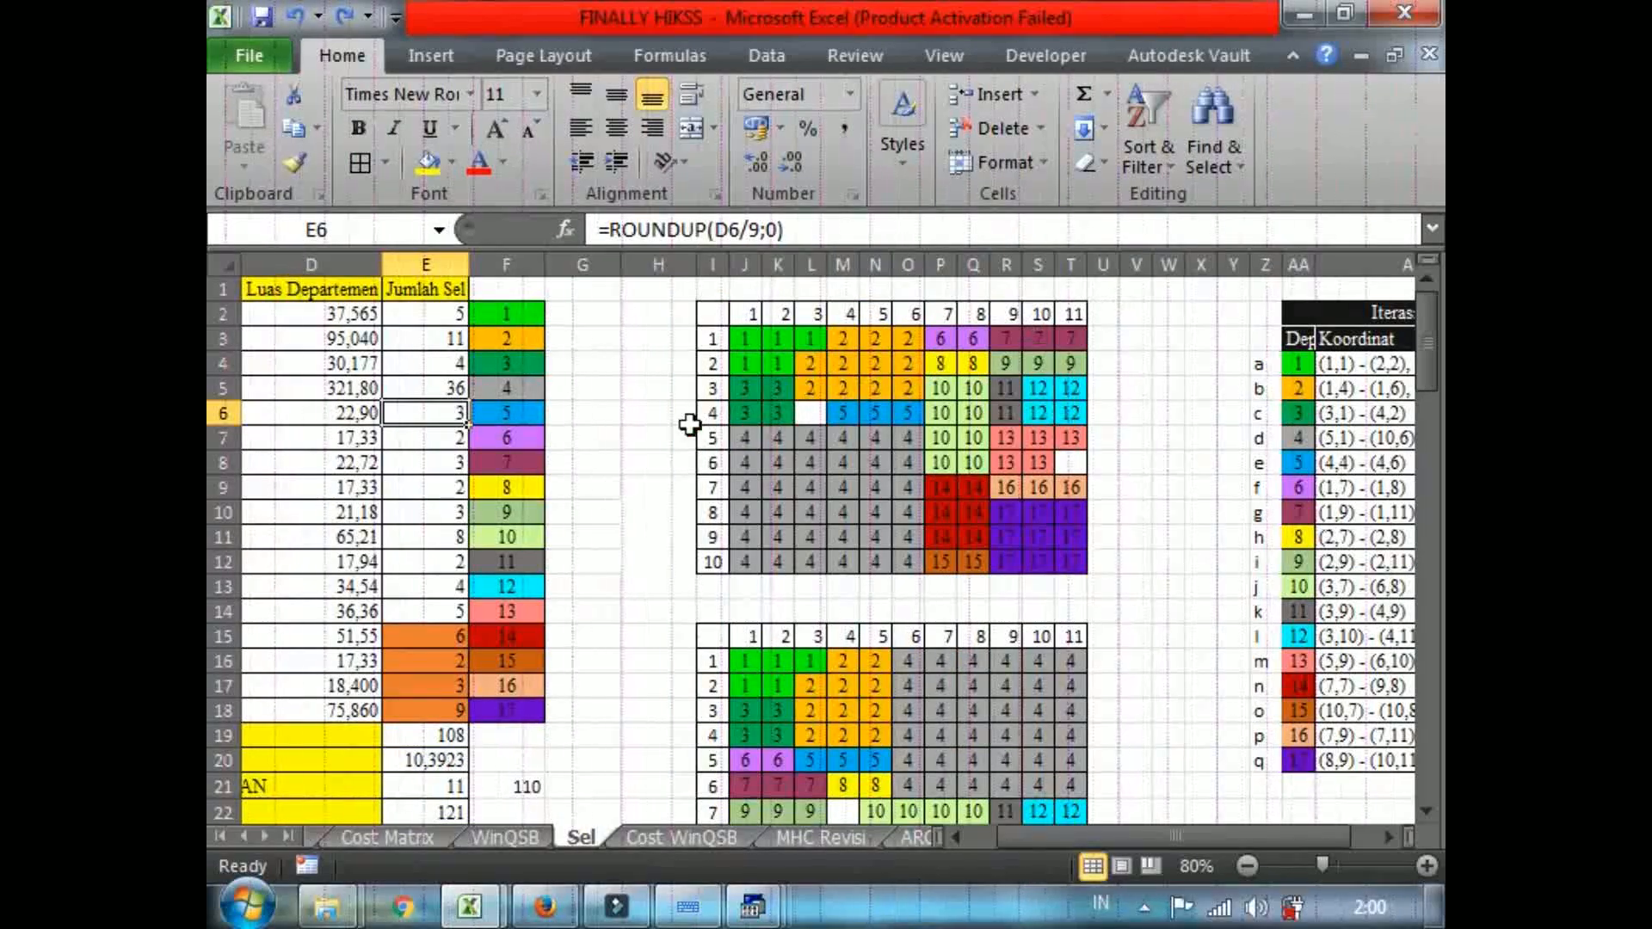
pyautogui.click(453, 788)
pyautogui.moveTo(1429, 339); pyautogui.dragTo(1430, 358)
pyautogui.click(647, 585)
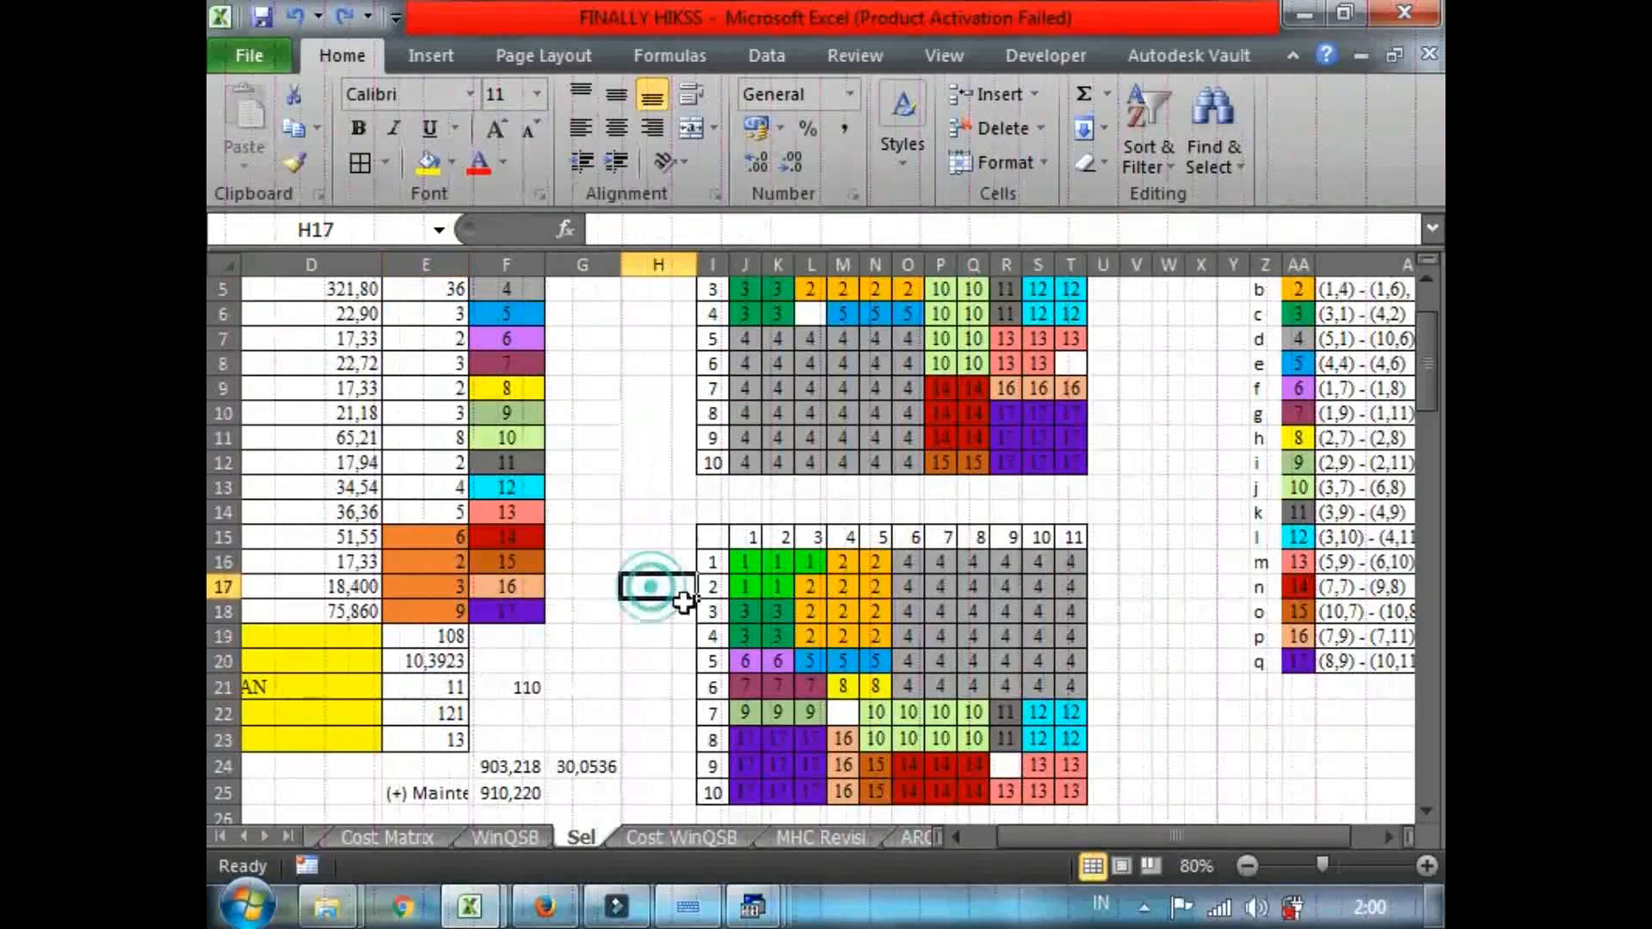
pyautogui.click(731, 688)
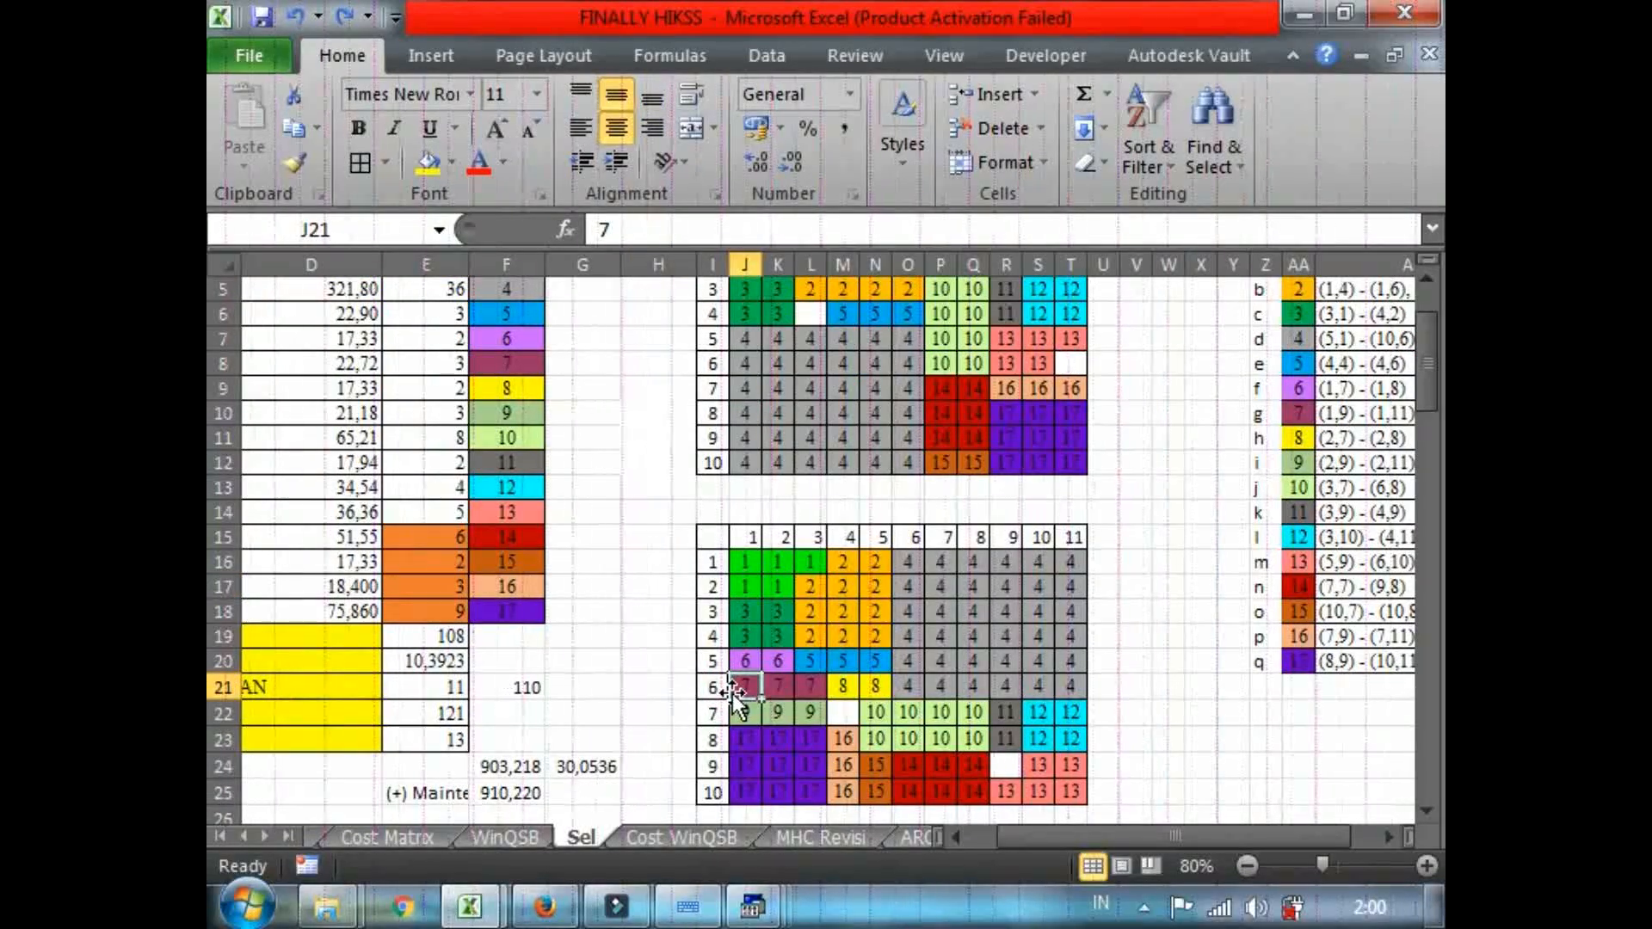
# Inspect the cell difference formula in E23 and relate it to the rounded square root in E21.
pyautogui.click(448, 740)
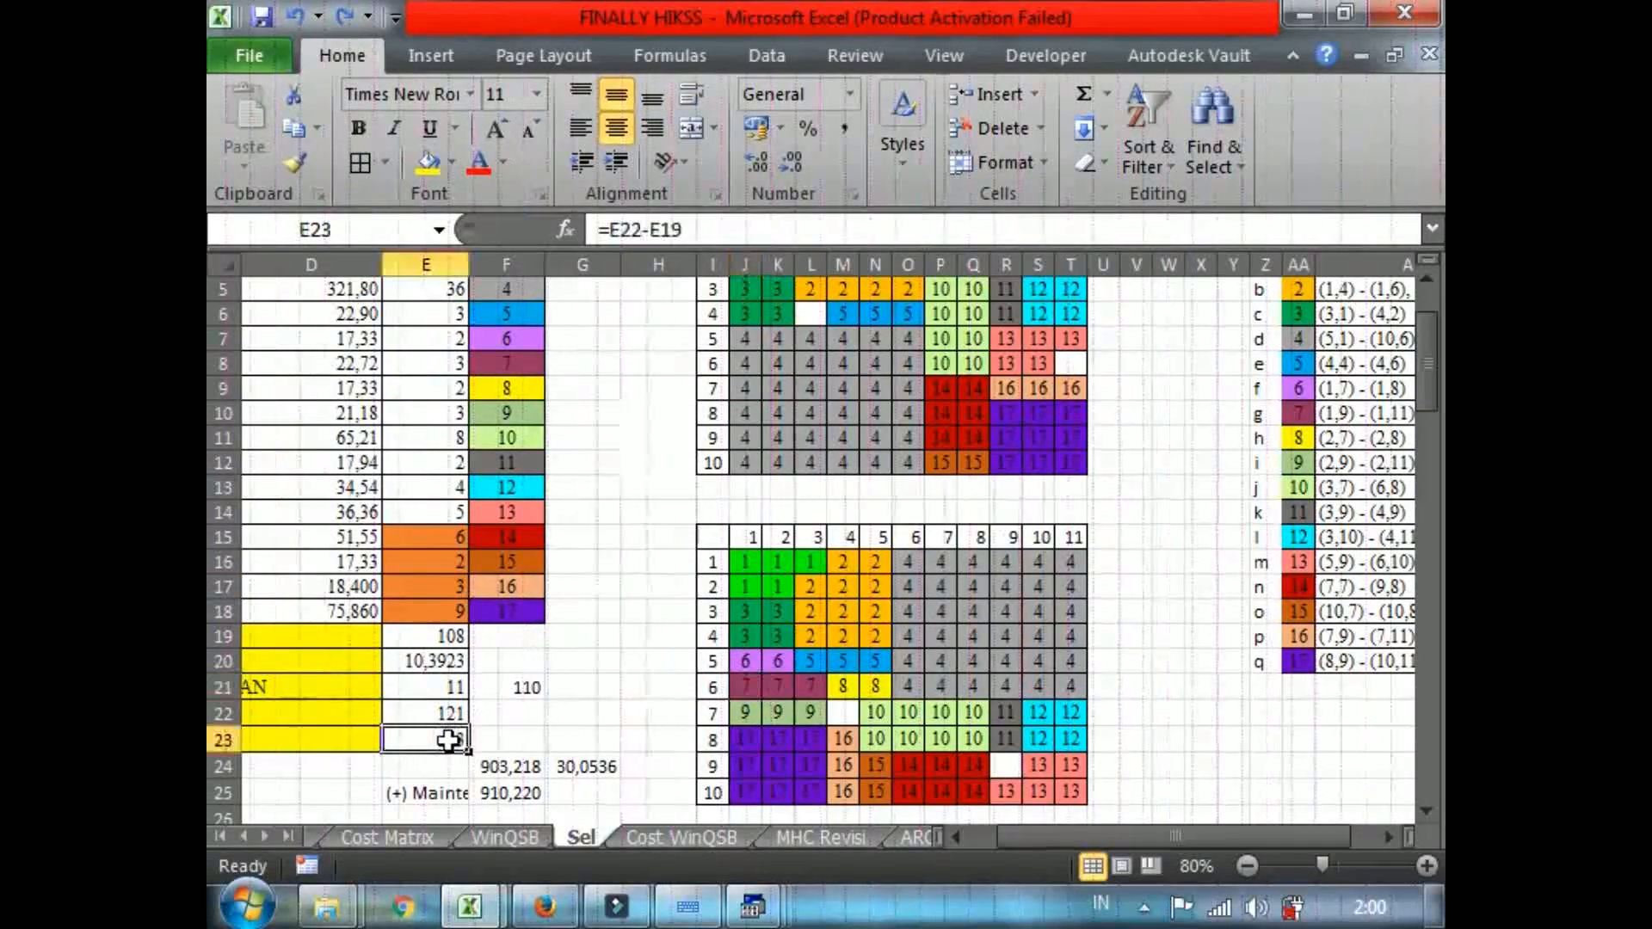
pyautogui.click(485, 738)
pyautogui.click(437, 739)
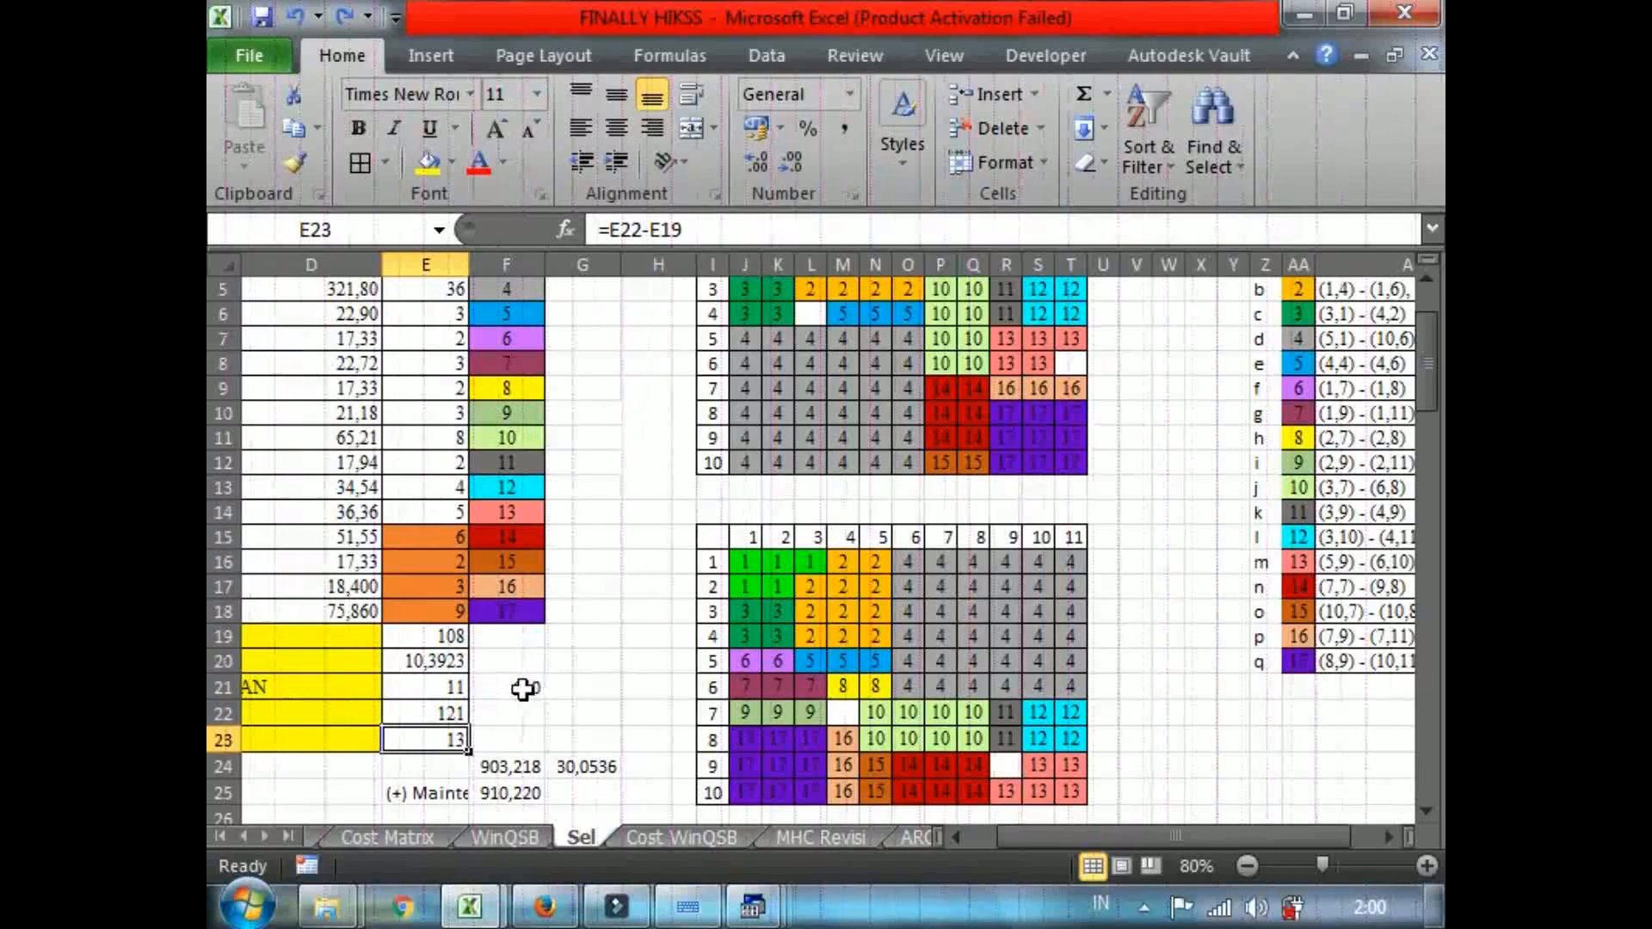
pyautogui.click(439, 689)
pyautogui.click(458, 739)
# Check the upper grid's empty cell L6 and its row and column numbering to read the layout dimensions.
pyautogui.moveTo(1428, 365); pyautogui.dragTo(1423, 332)
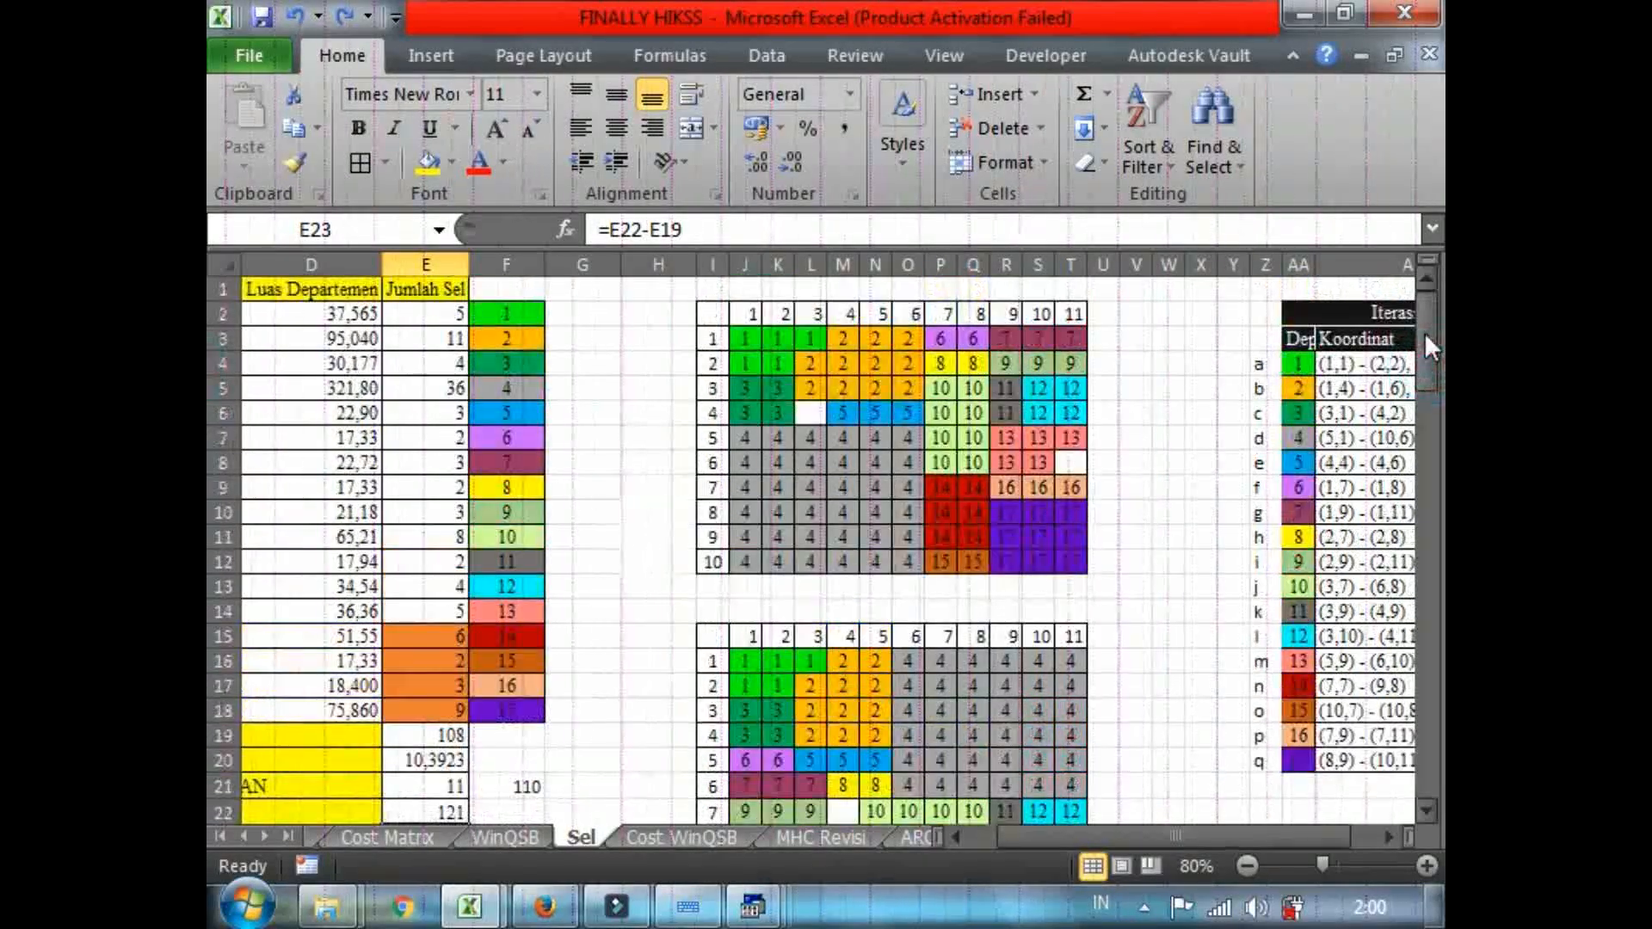
pyautogui.click(809, 413)
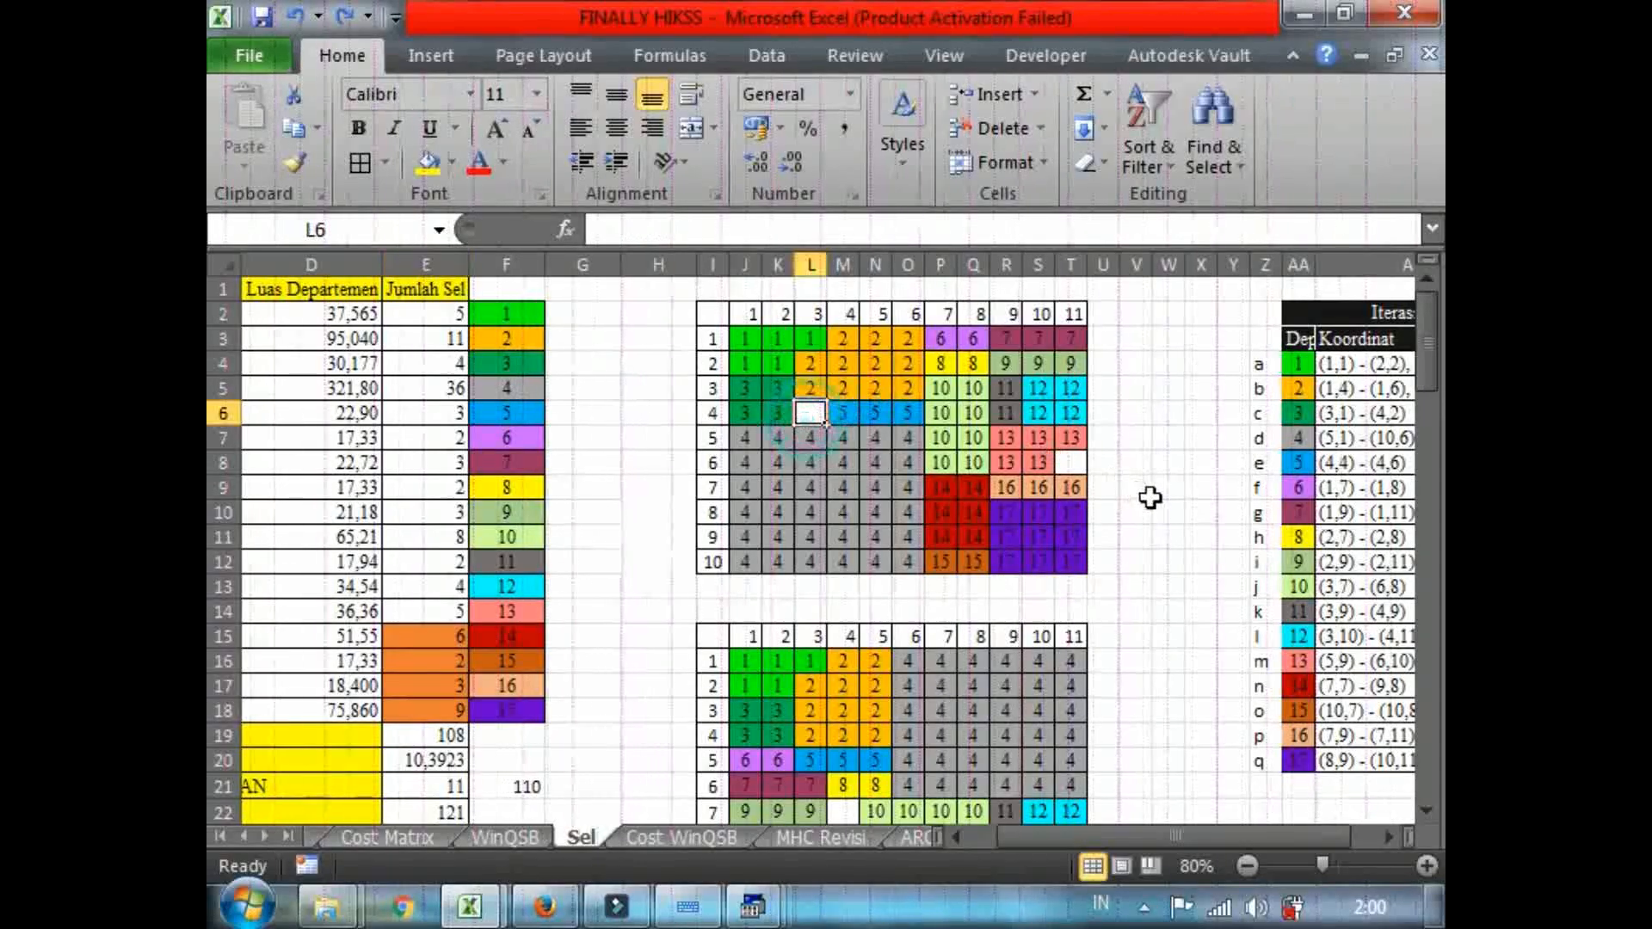
pyautogui.click(713, 419)
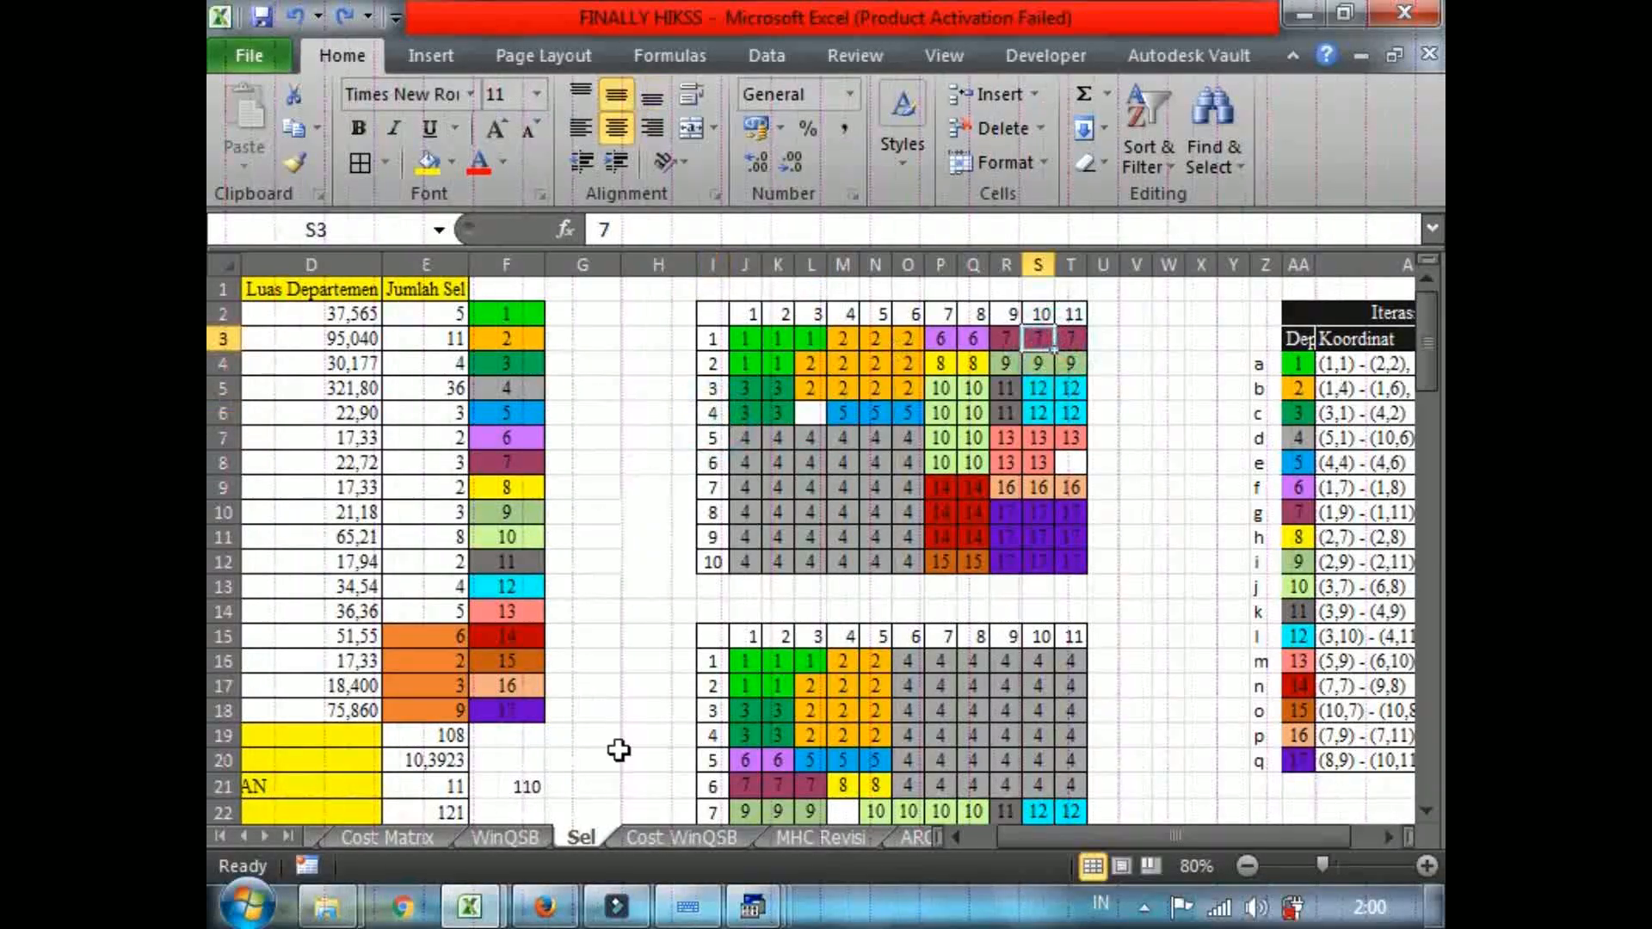
# Return to Facility Location and Layout, set 10 rows and 11 columns for the layout area, and create the problem.
pyautogui.click(465, 904)
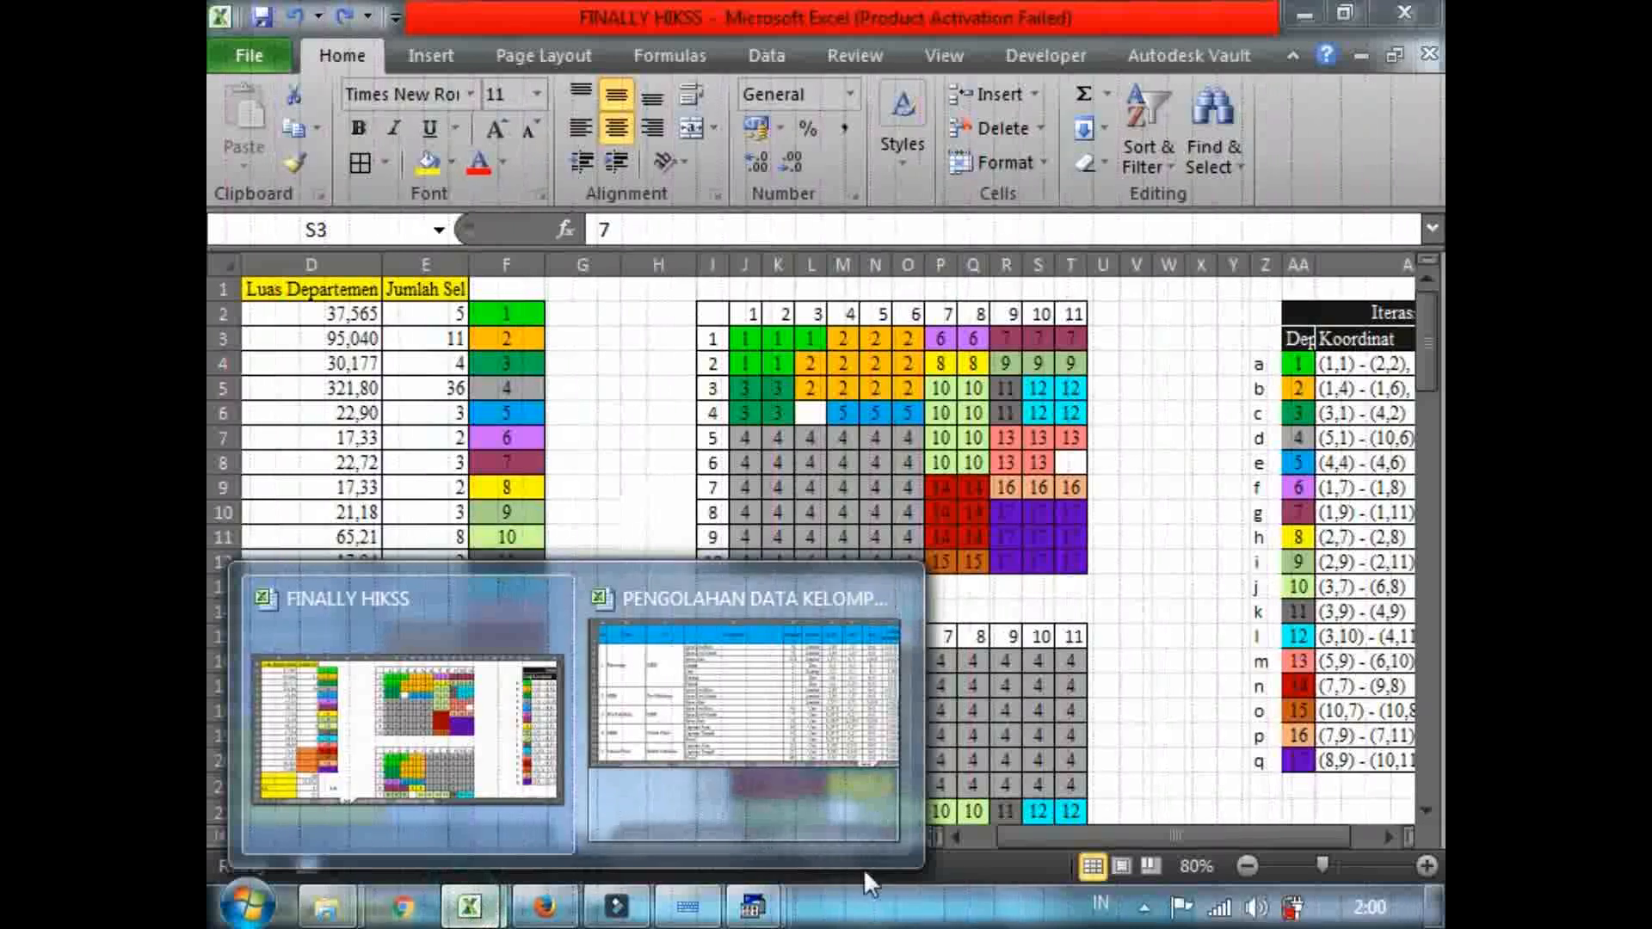
pyautogui.moveTo(751, 906)
pyautogui.click(1036, 766)
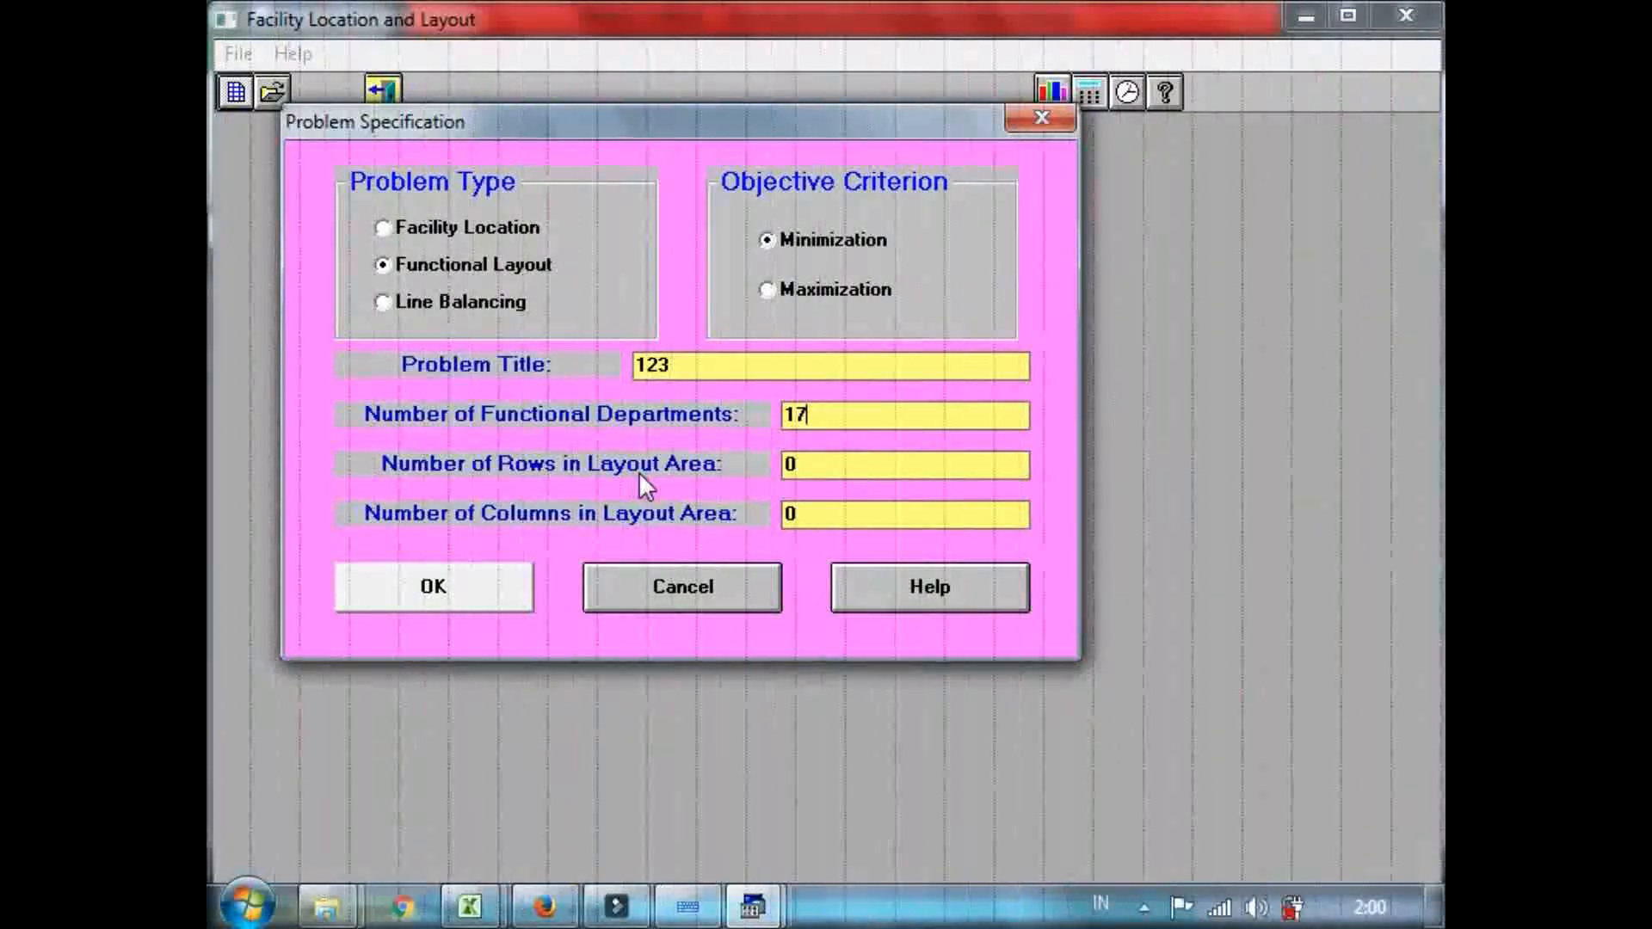
pyautogui.click(838, 463)
pyautogui.write('1')
pyautogui.click(810, 513)
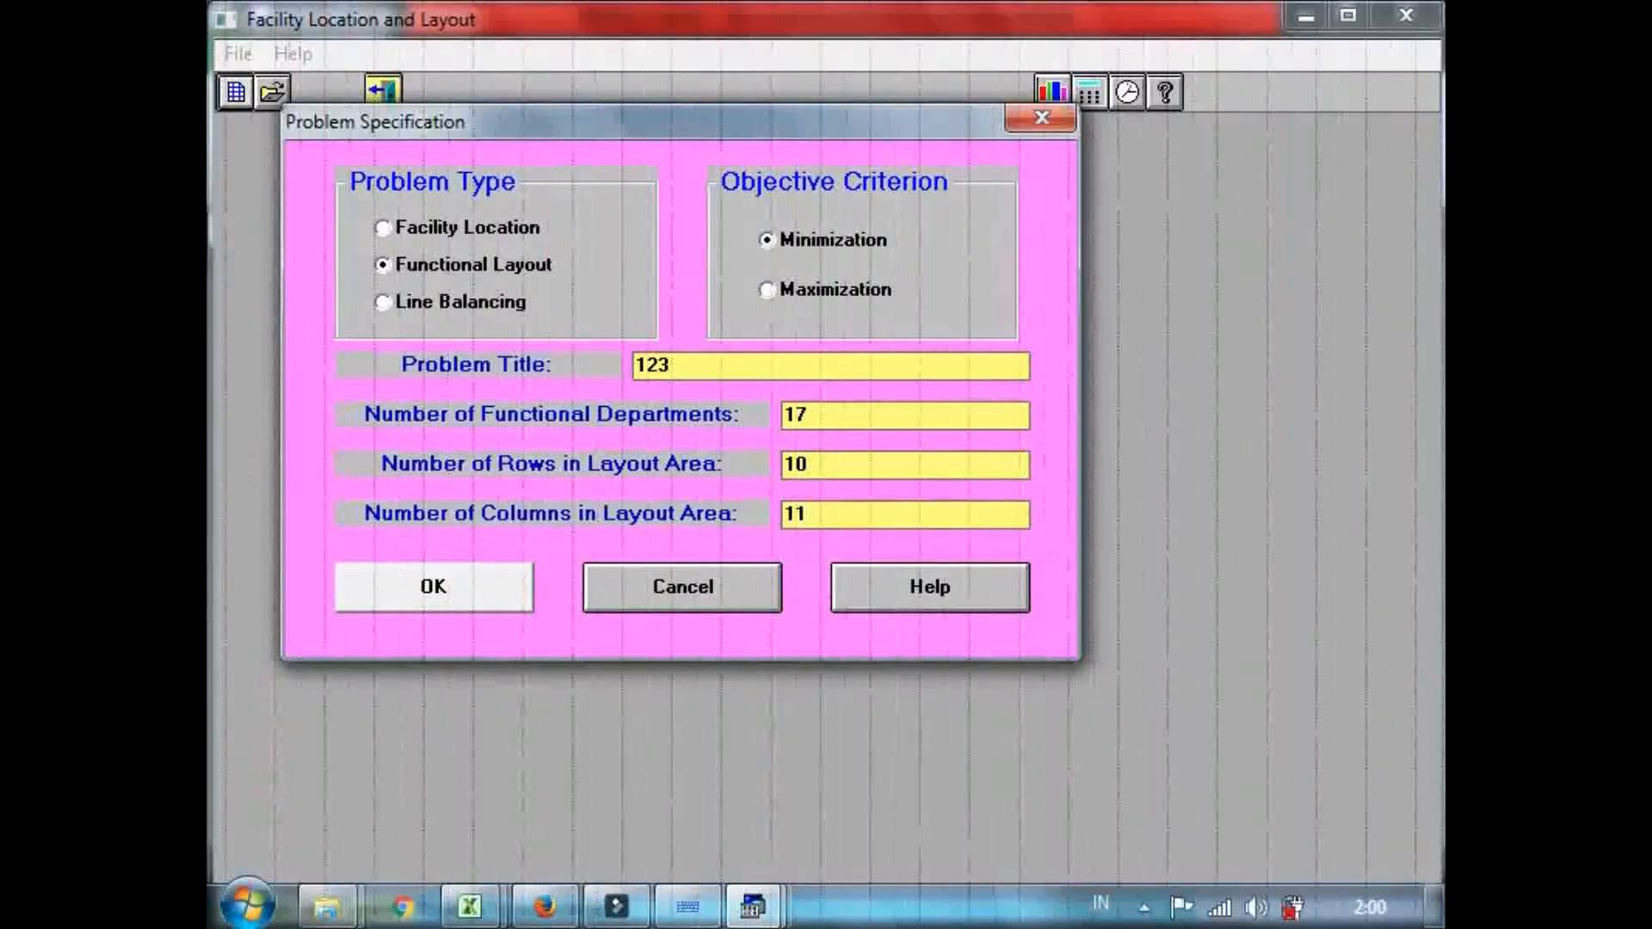
pyautogui.click(435, 588)
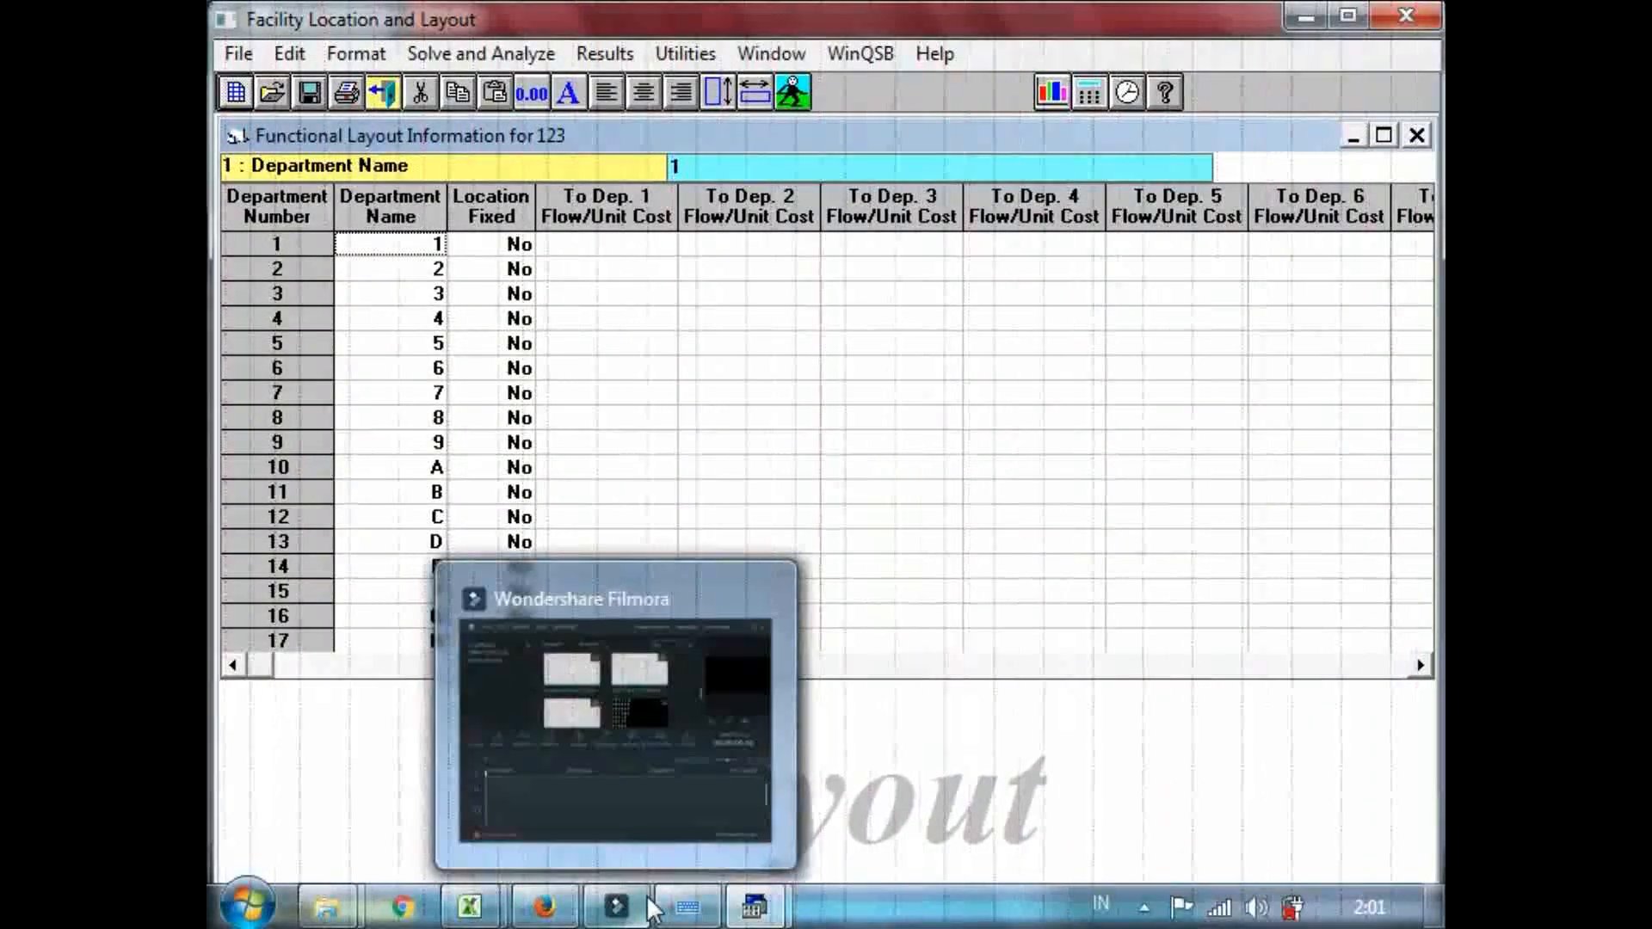
# Switch to the FINALLY HIKSS workbook and copy the department names Receiving through Fabrikasi (B2:B6) on the Sel sheet.
pyautogui.moveTo(469, 905)
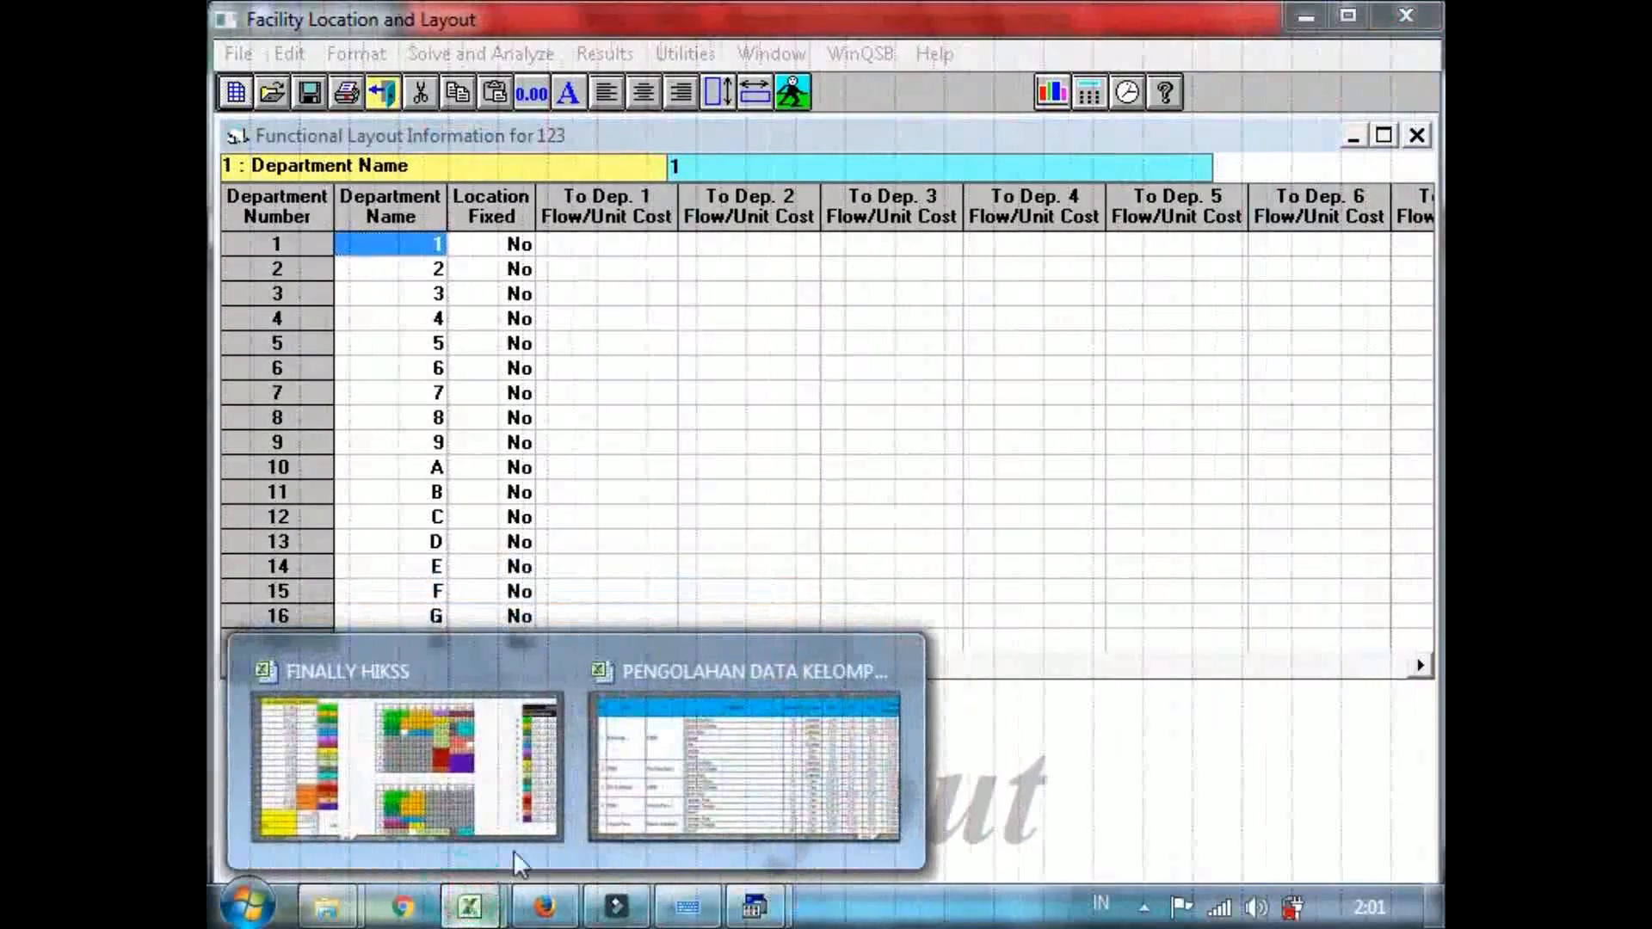
pyautogui.click(700, 794)
pyautogui.click(424, 822)
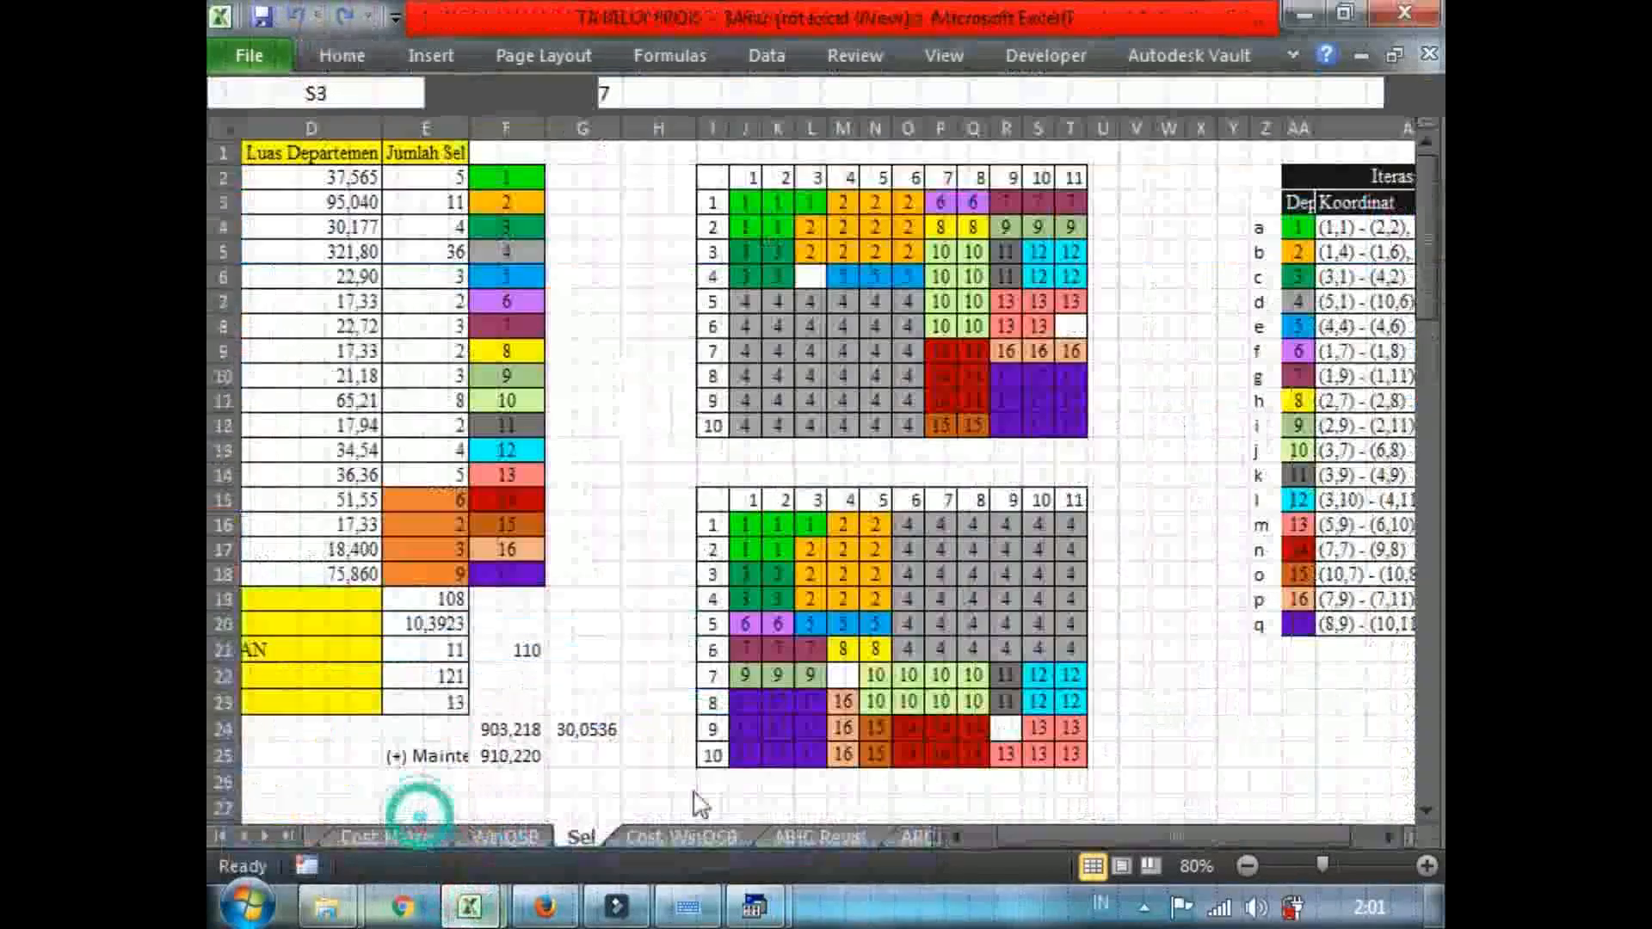
pyautogui.moveTo(1040, 839); pyautogui.dragTo(953, 813)
pyautogui.hotkey('ctrl', 'F1')
pyautogui.moveTo(416, 316); pyautogui.dragTo(434, 422)
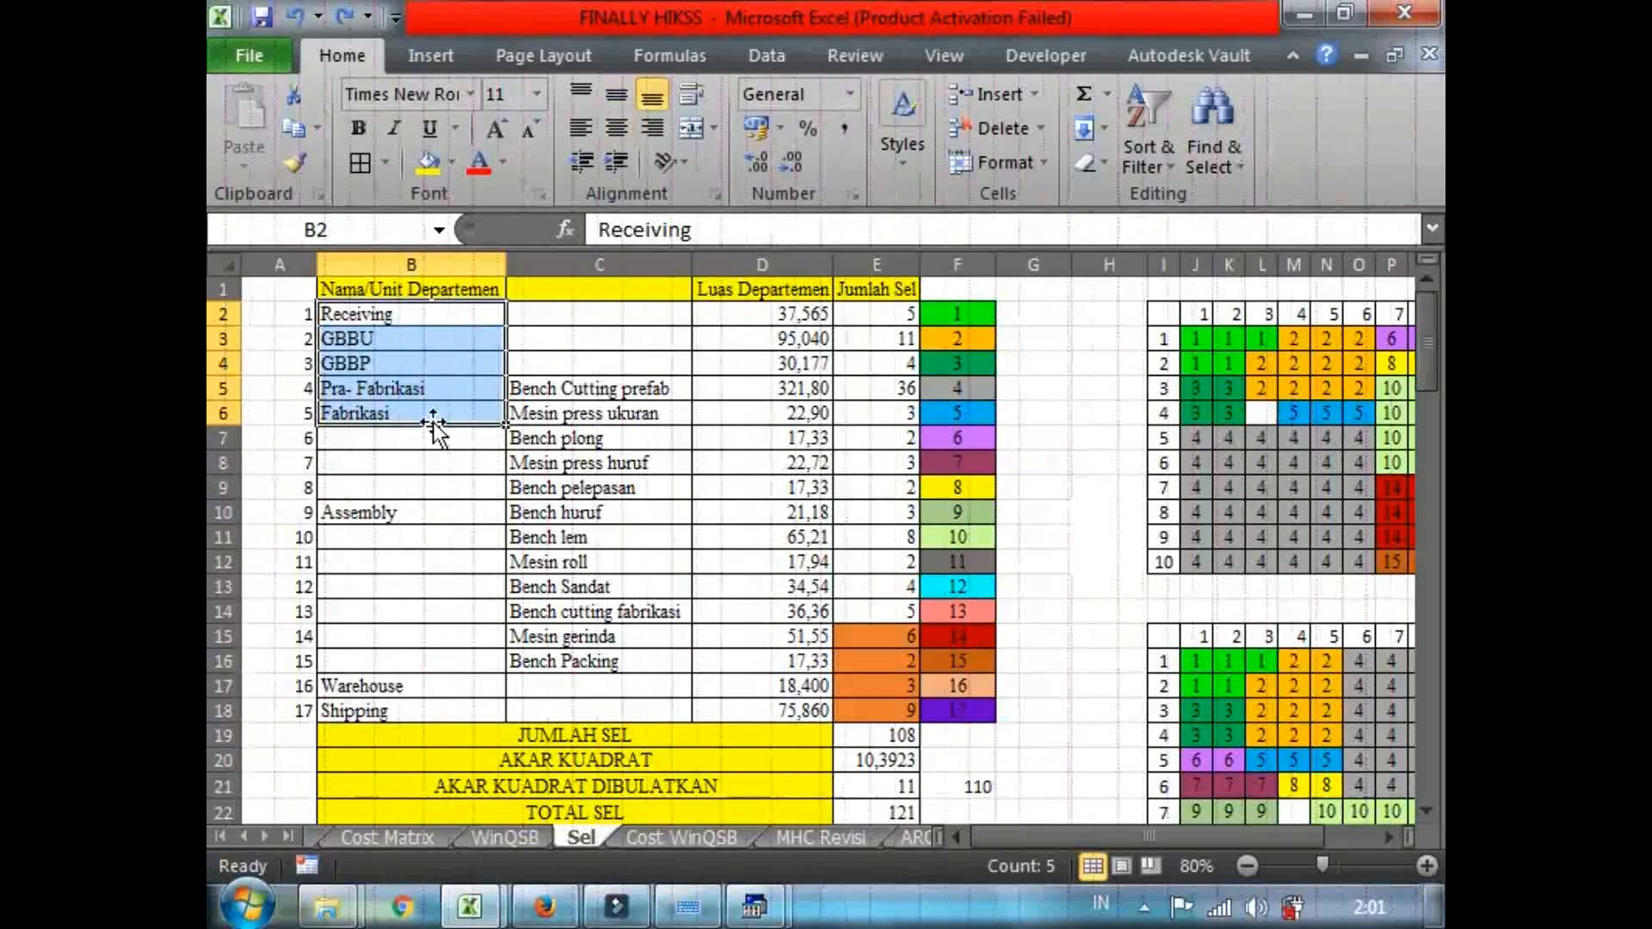
pyautogui.hotkey('ctrl', 'c')
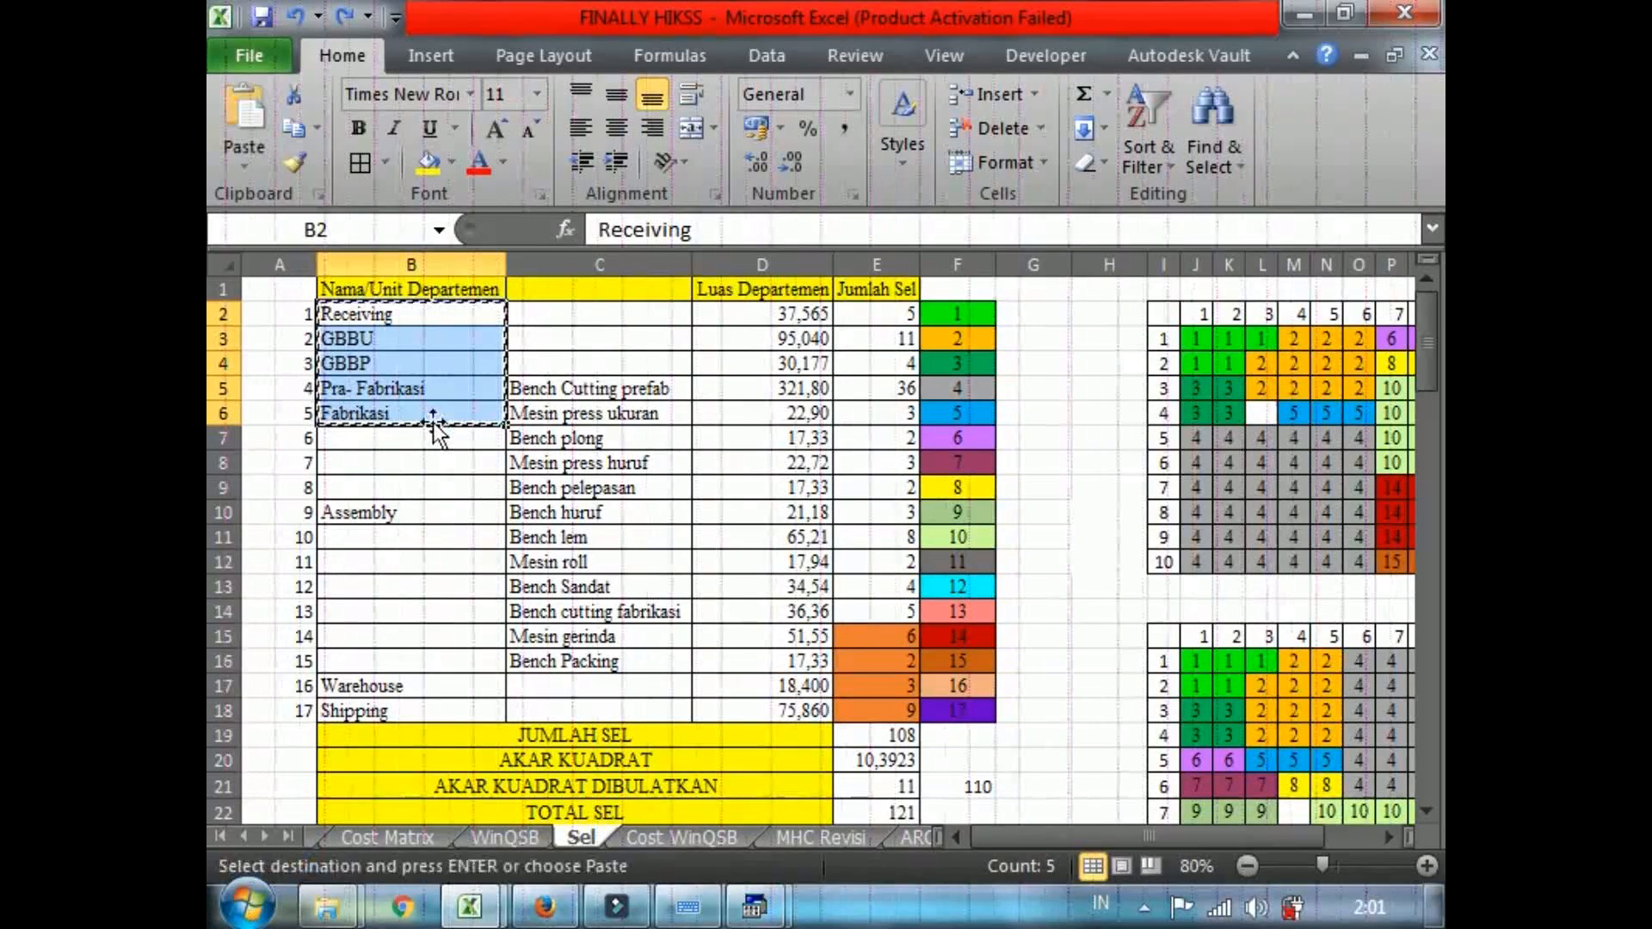
# Try to paste the copied names into the Department Name column in Facility Location and Layout, then restore the default names.
pyautogui.click(754, 907)
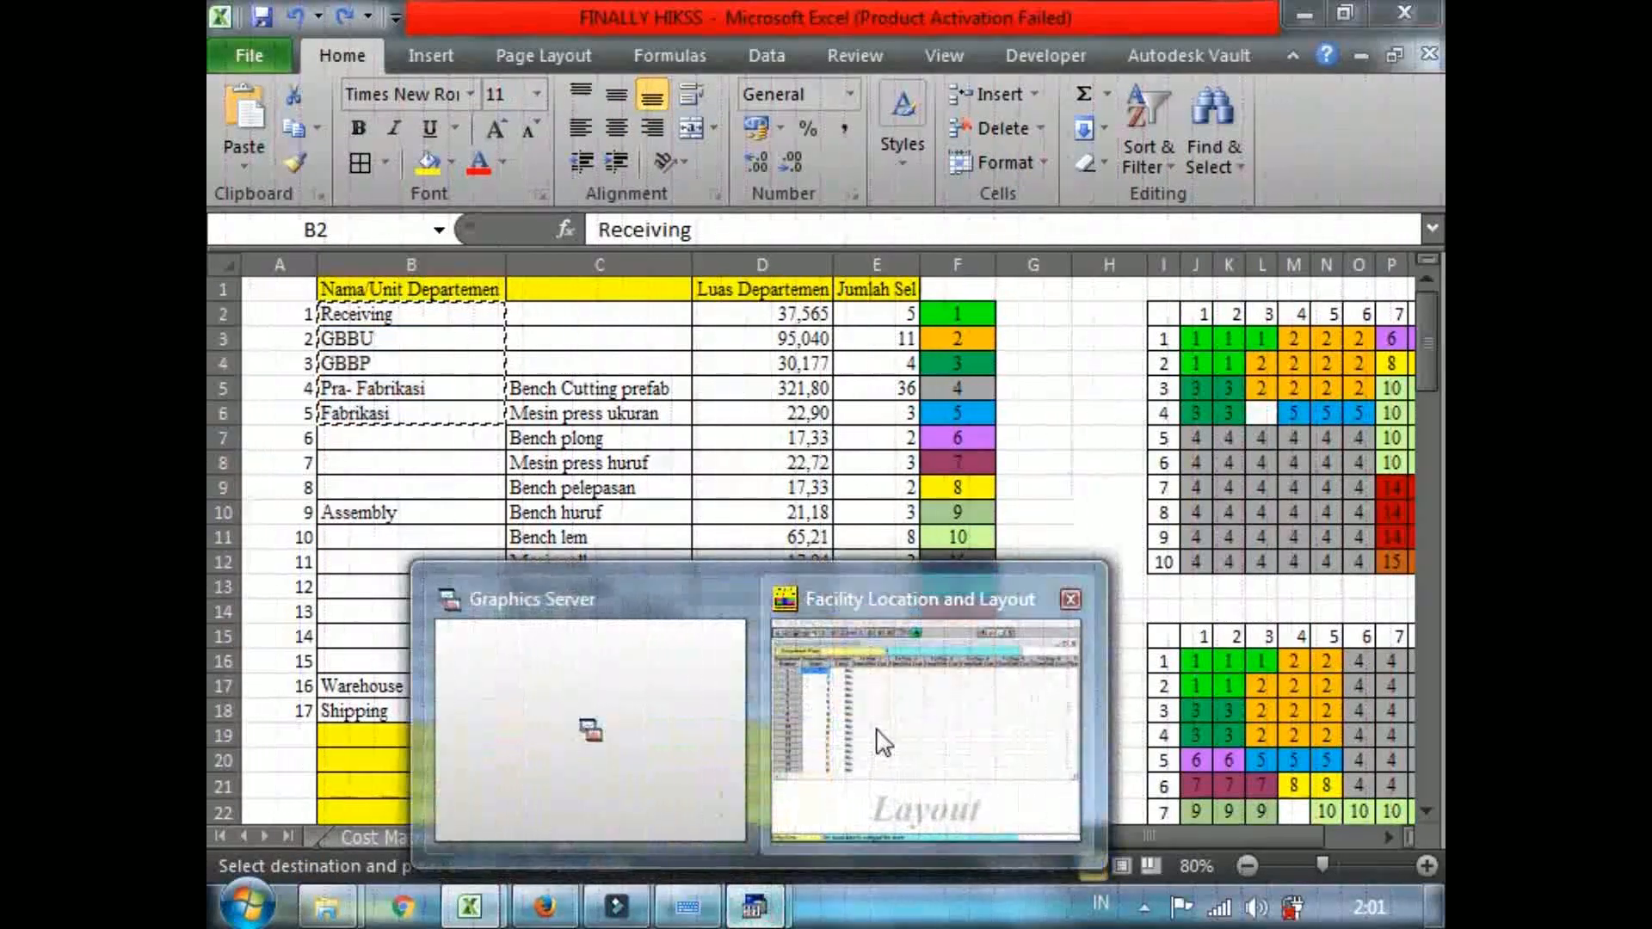
pyautogui.click(782, 738)
pyautogui.hotkey('ctrl', 'v')
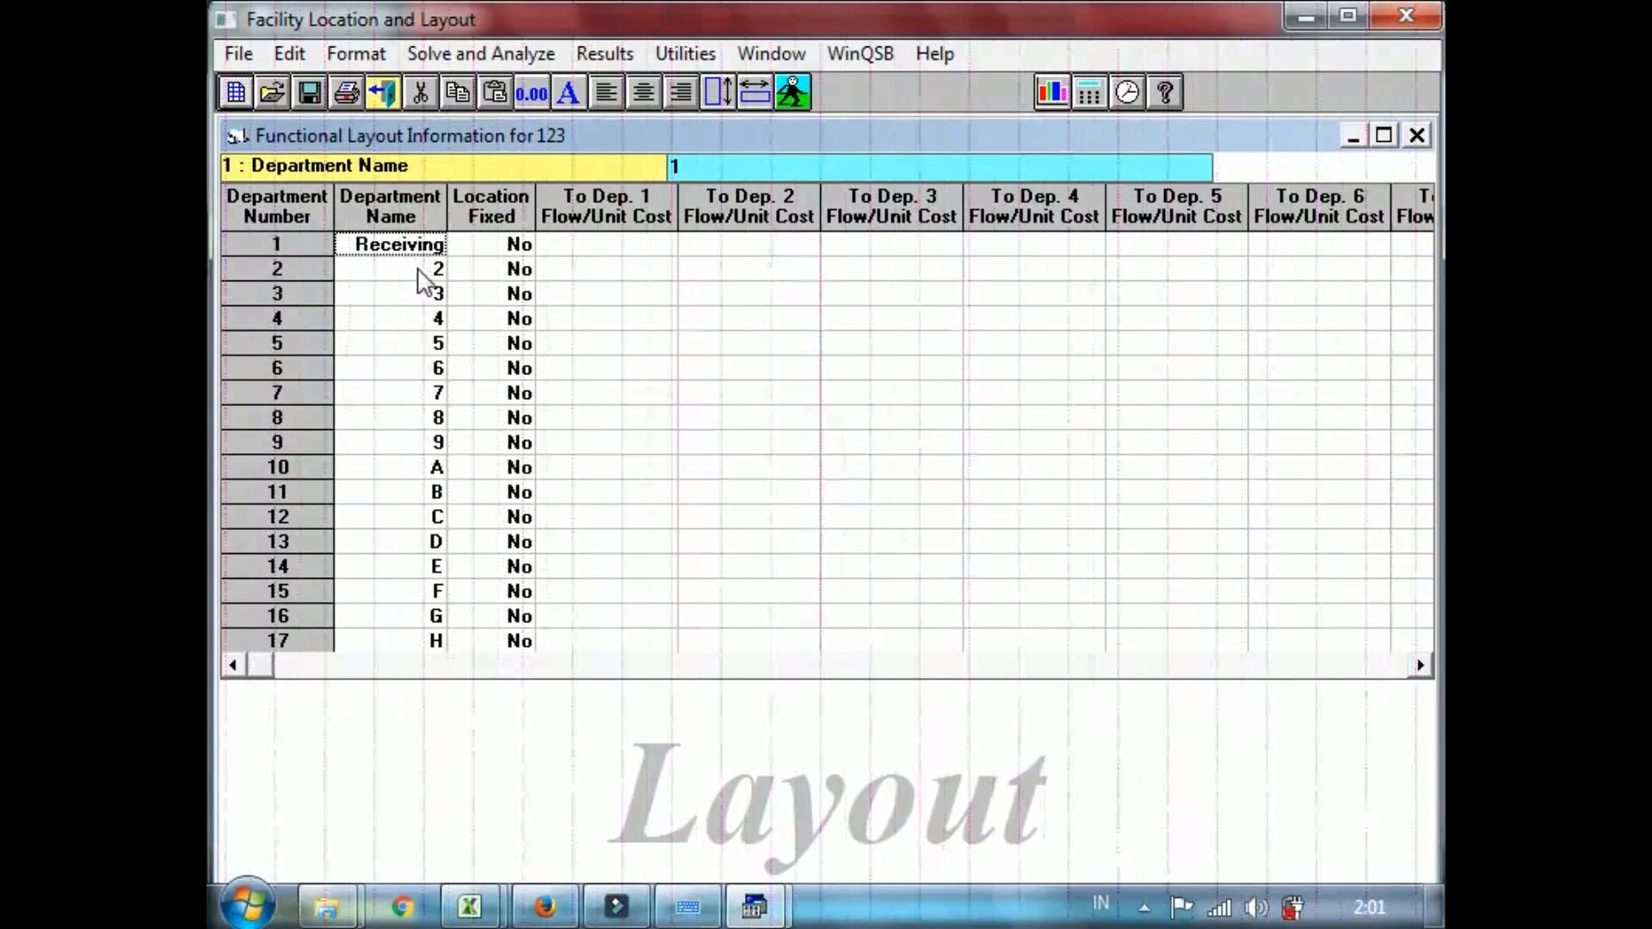
pyautogui.hotkey('alt', 'Tab')
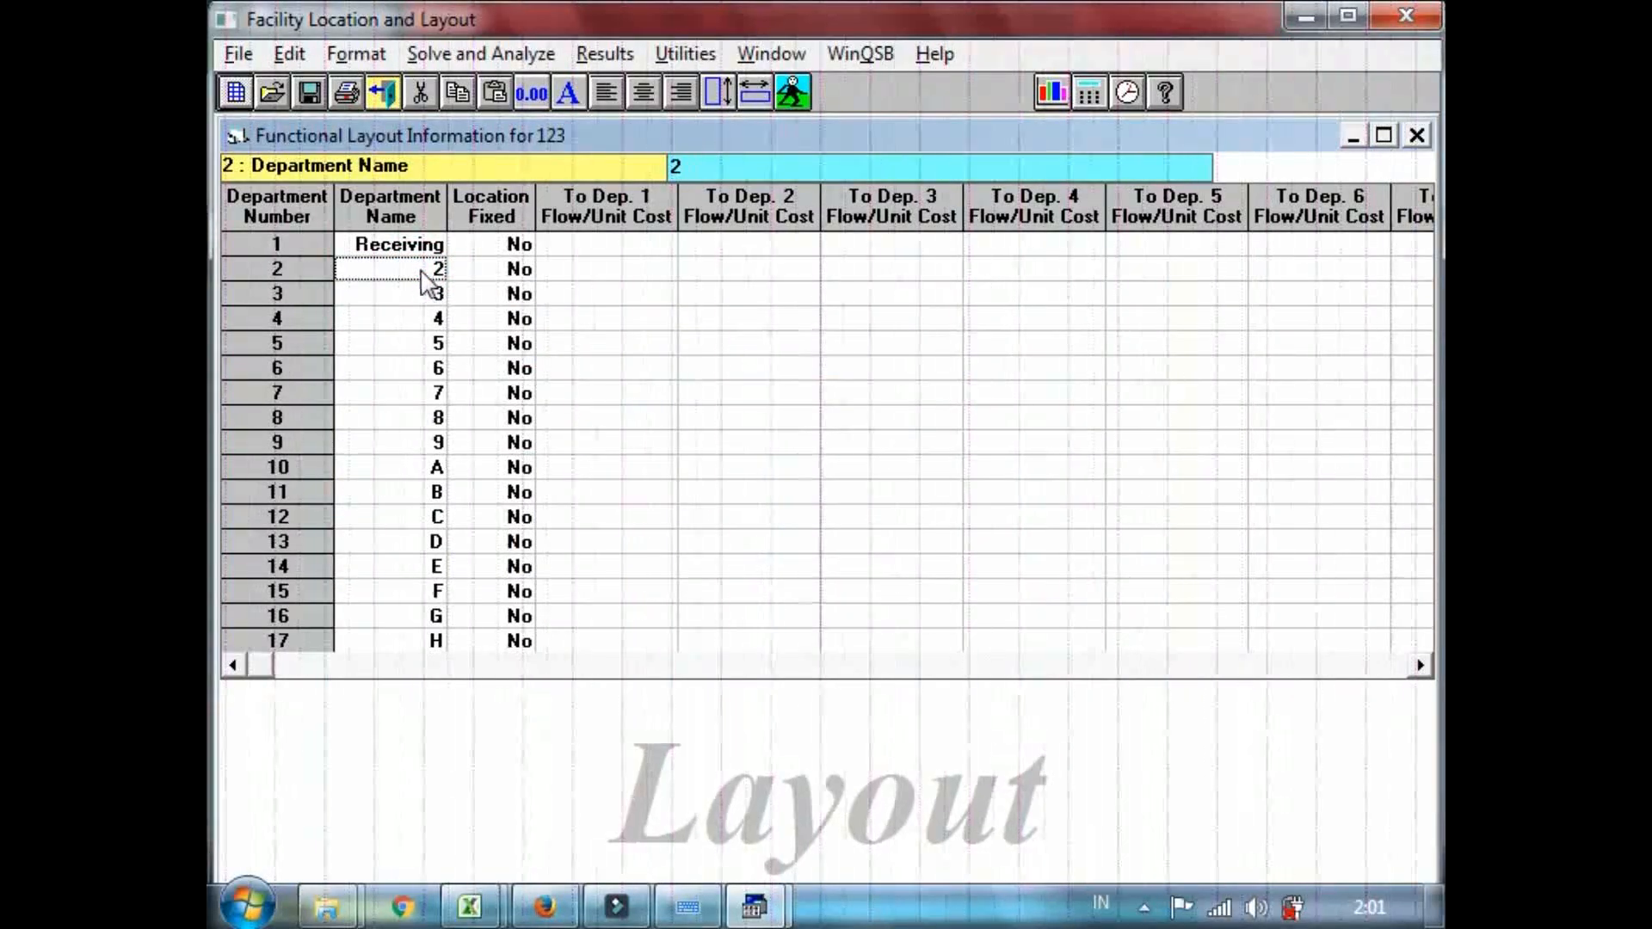
pyautogui.press('Tab')
pyautogui.hotkey('alt', 'Tab')
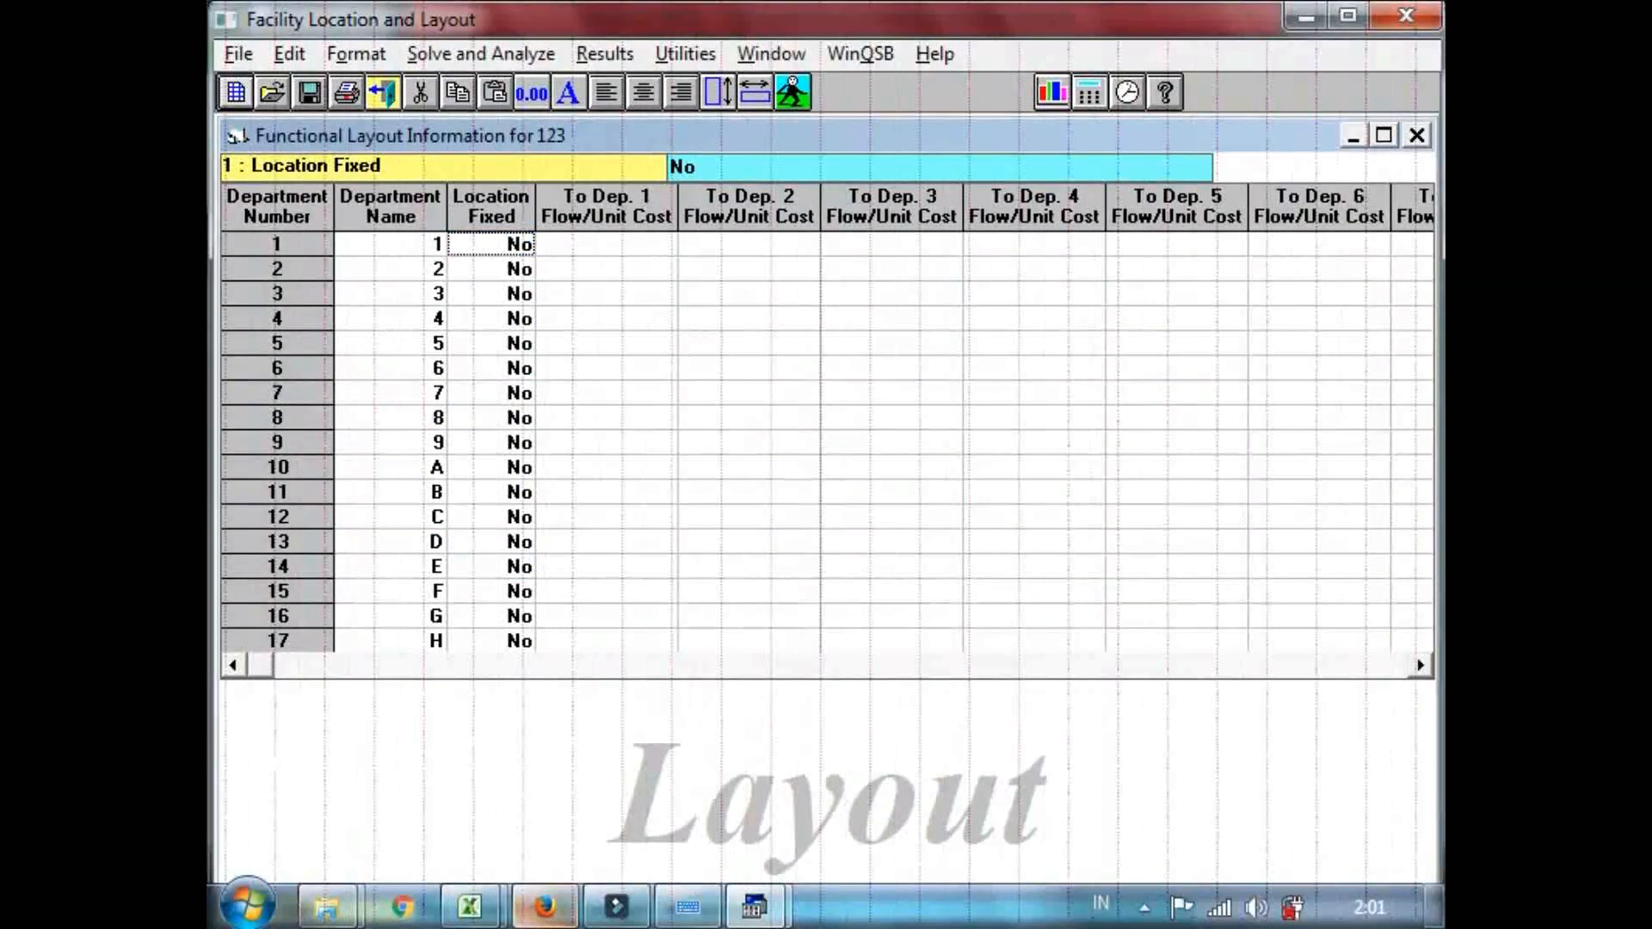
# Switch to the FINALLY HIKSS workbook and copy the flow cost range D5:T21 from the Cost Matrix sheet.
pyautogui.moveTo(470, 906)
pyautogui.click(404, 766)
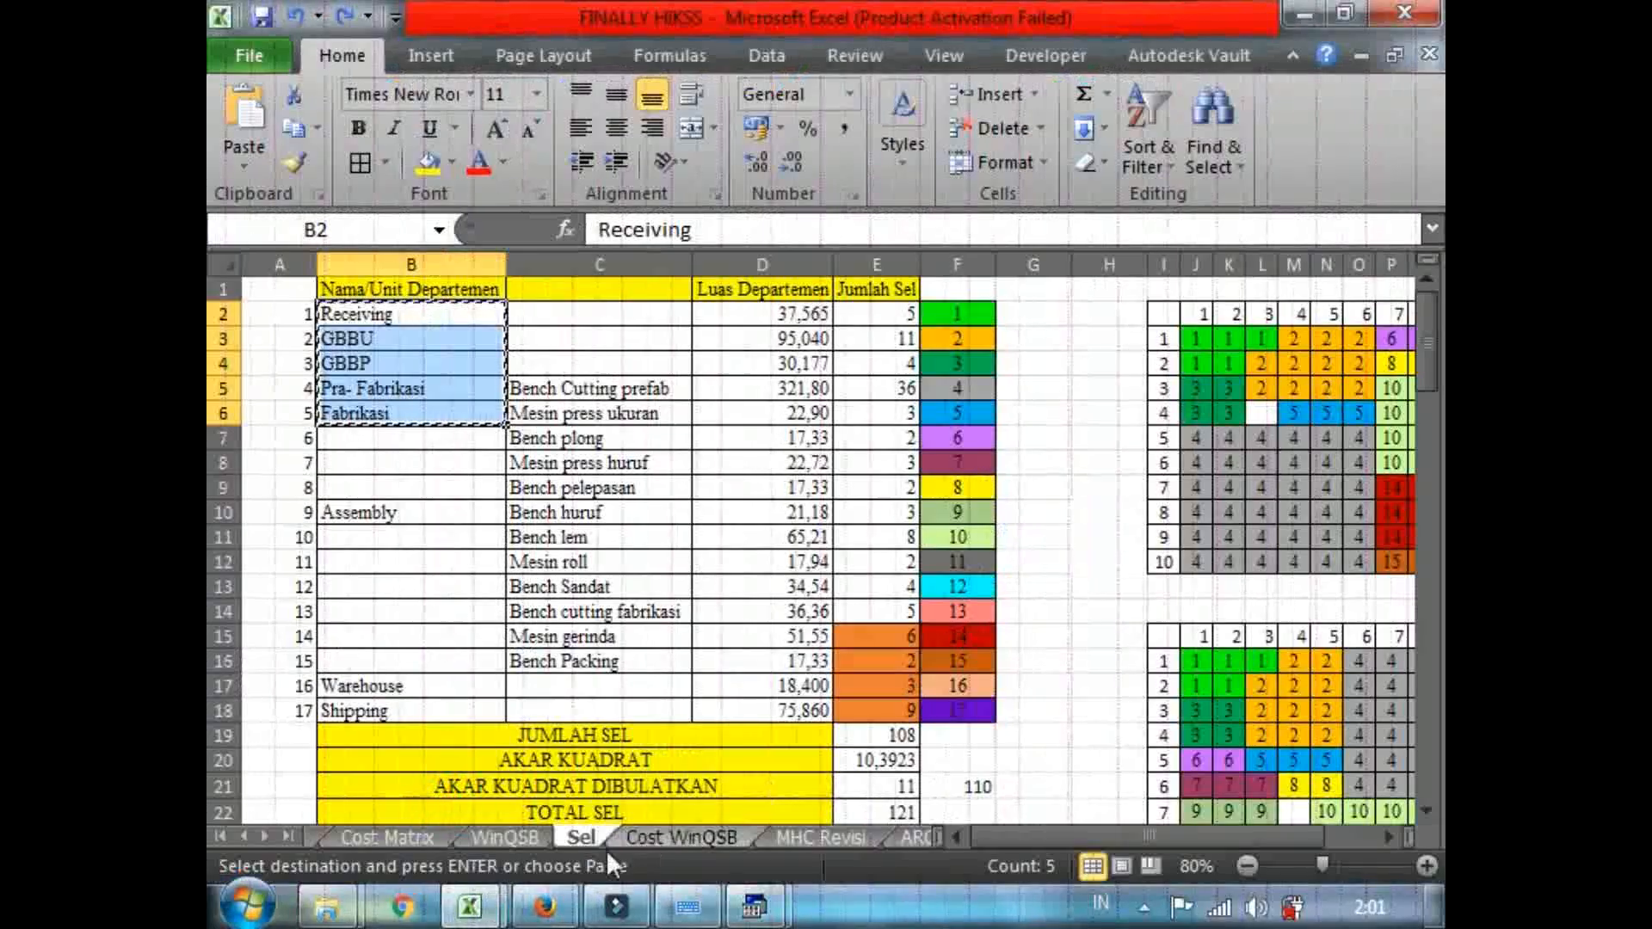
pyautogui.click(407, 833)
pyautogui.moveTo(610, 355); pyautogui.dragTo(1157, 681)
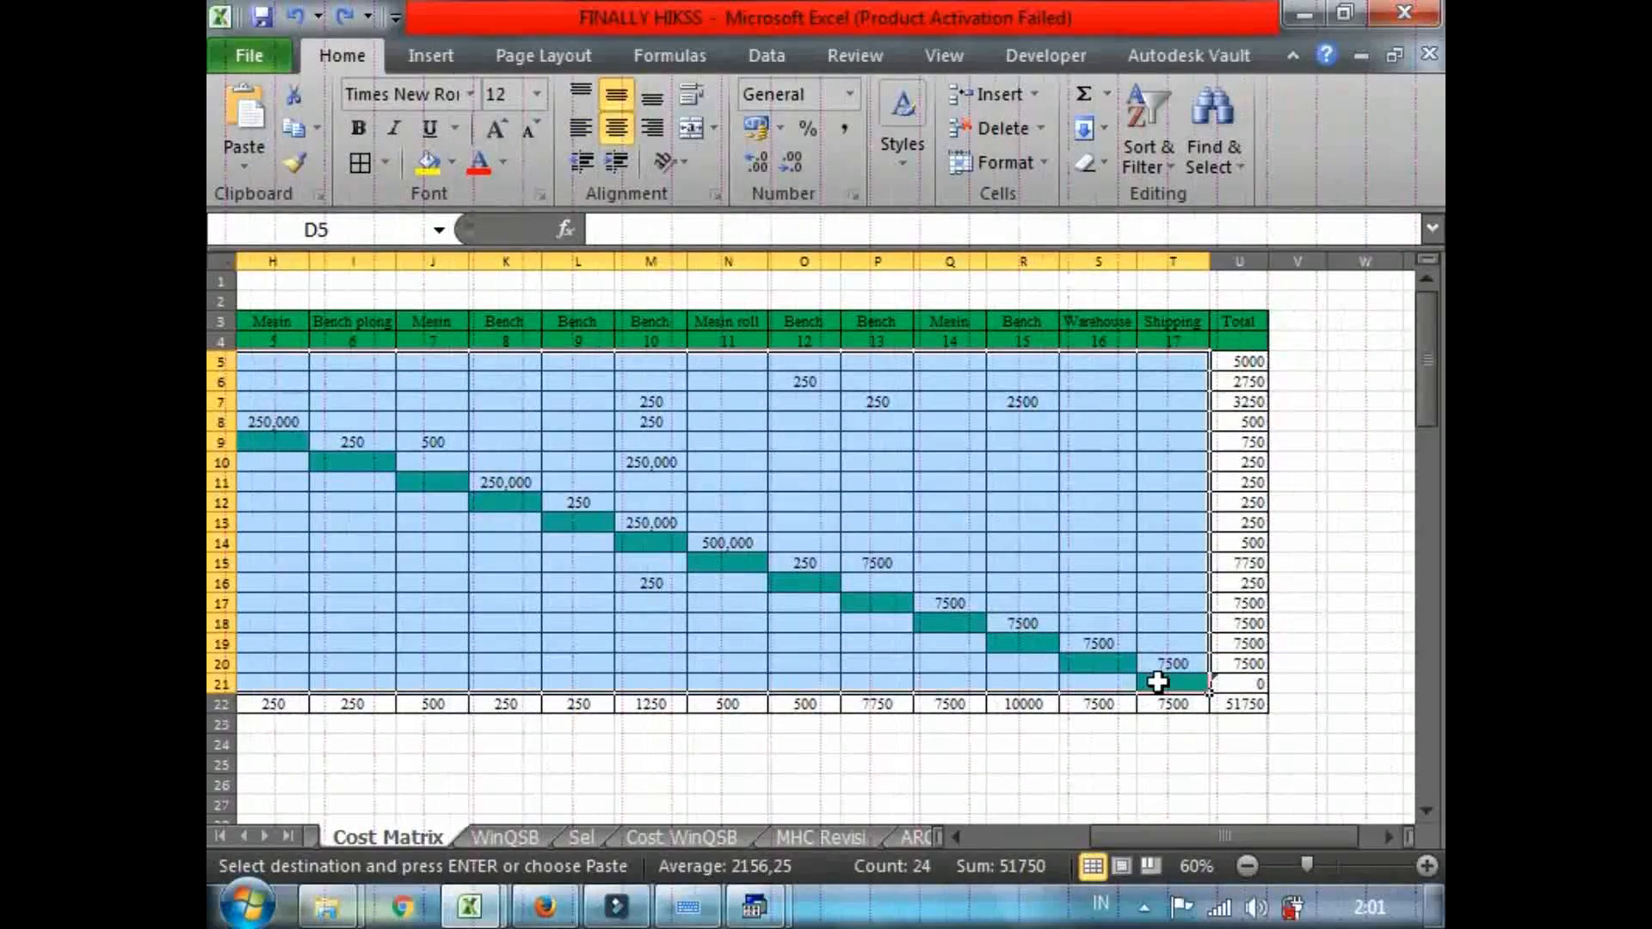
pyautogui.hotkey('ctrl', 'c')
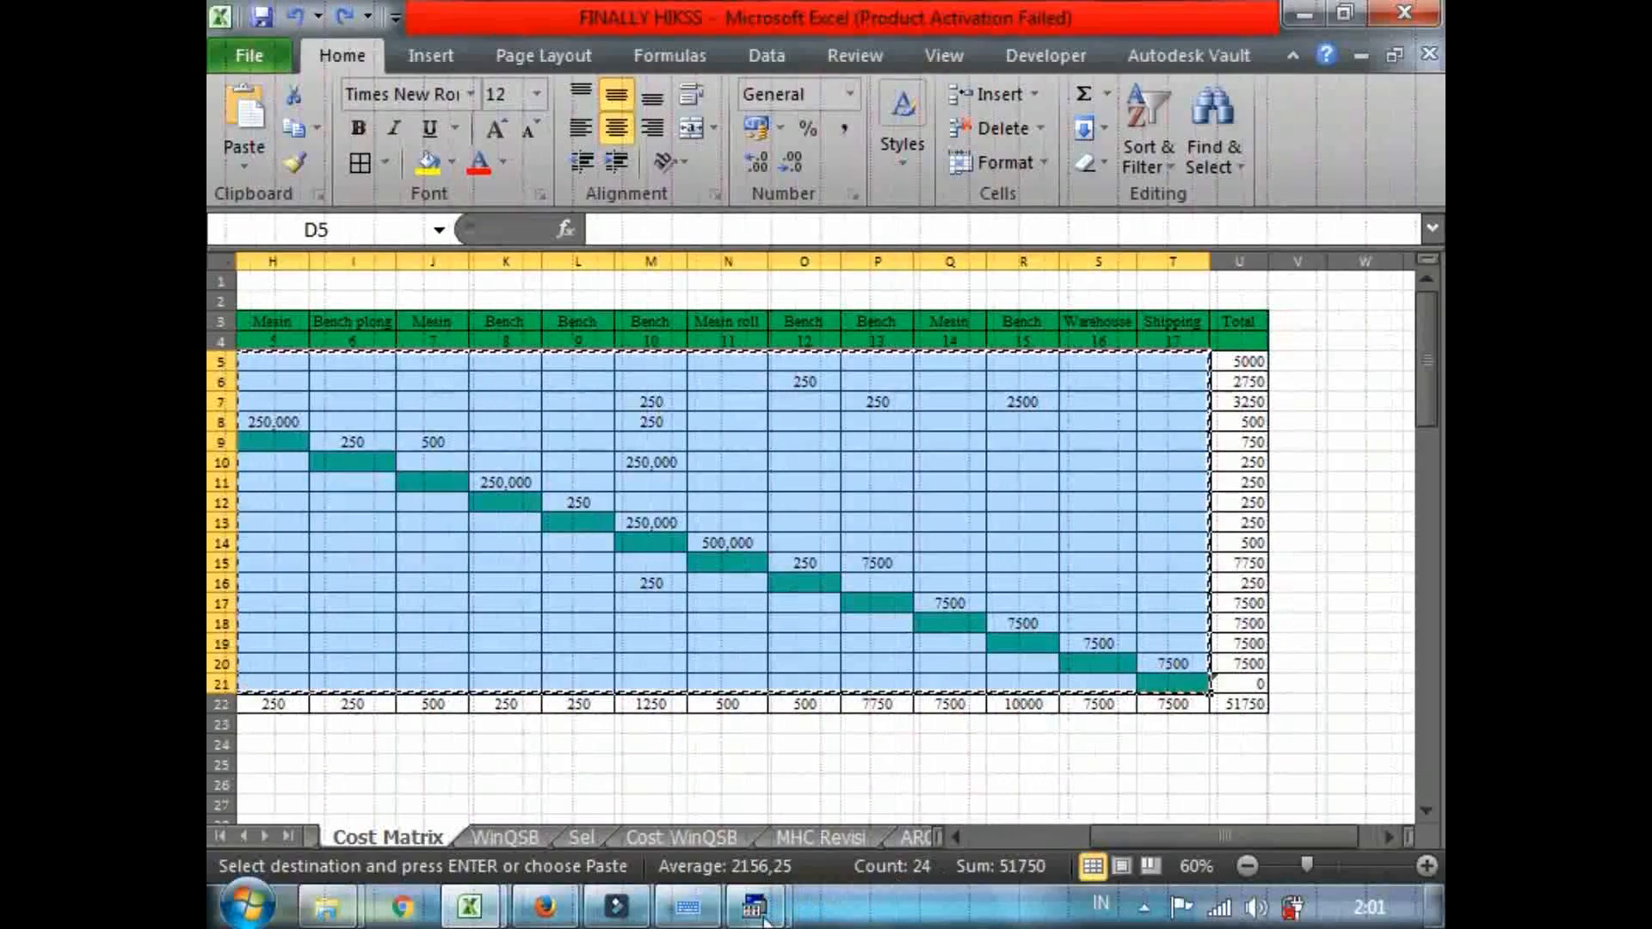
# In Facility Location and Layout, paste the matrix across the To Dep. 1 to 17 flow/unit cost cells and select department 1's Initial Layout cell.
pyautogui.moveTo(754, 906)
pyautogui.click(836, 760)
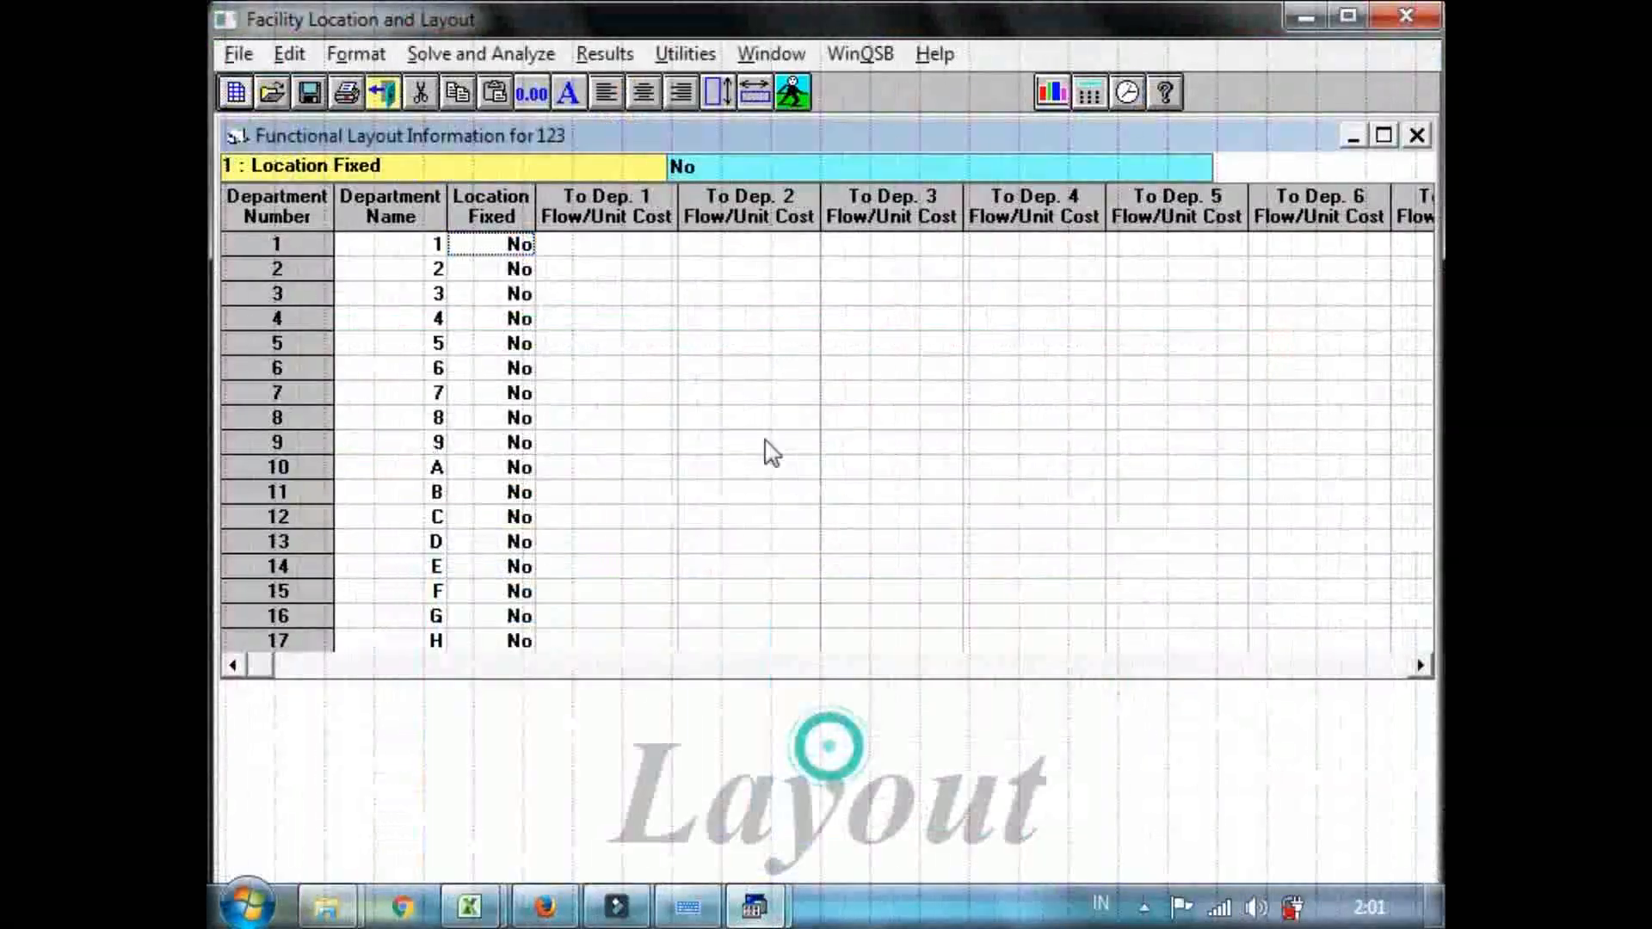
pyautogui.moveTo(647, 251); pyautogui.dragTo(971, 667)
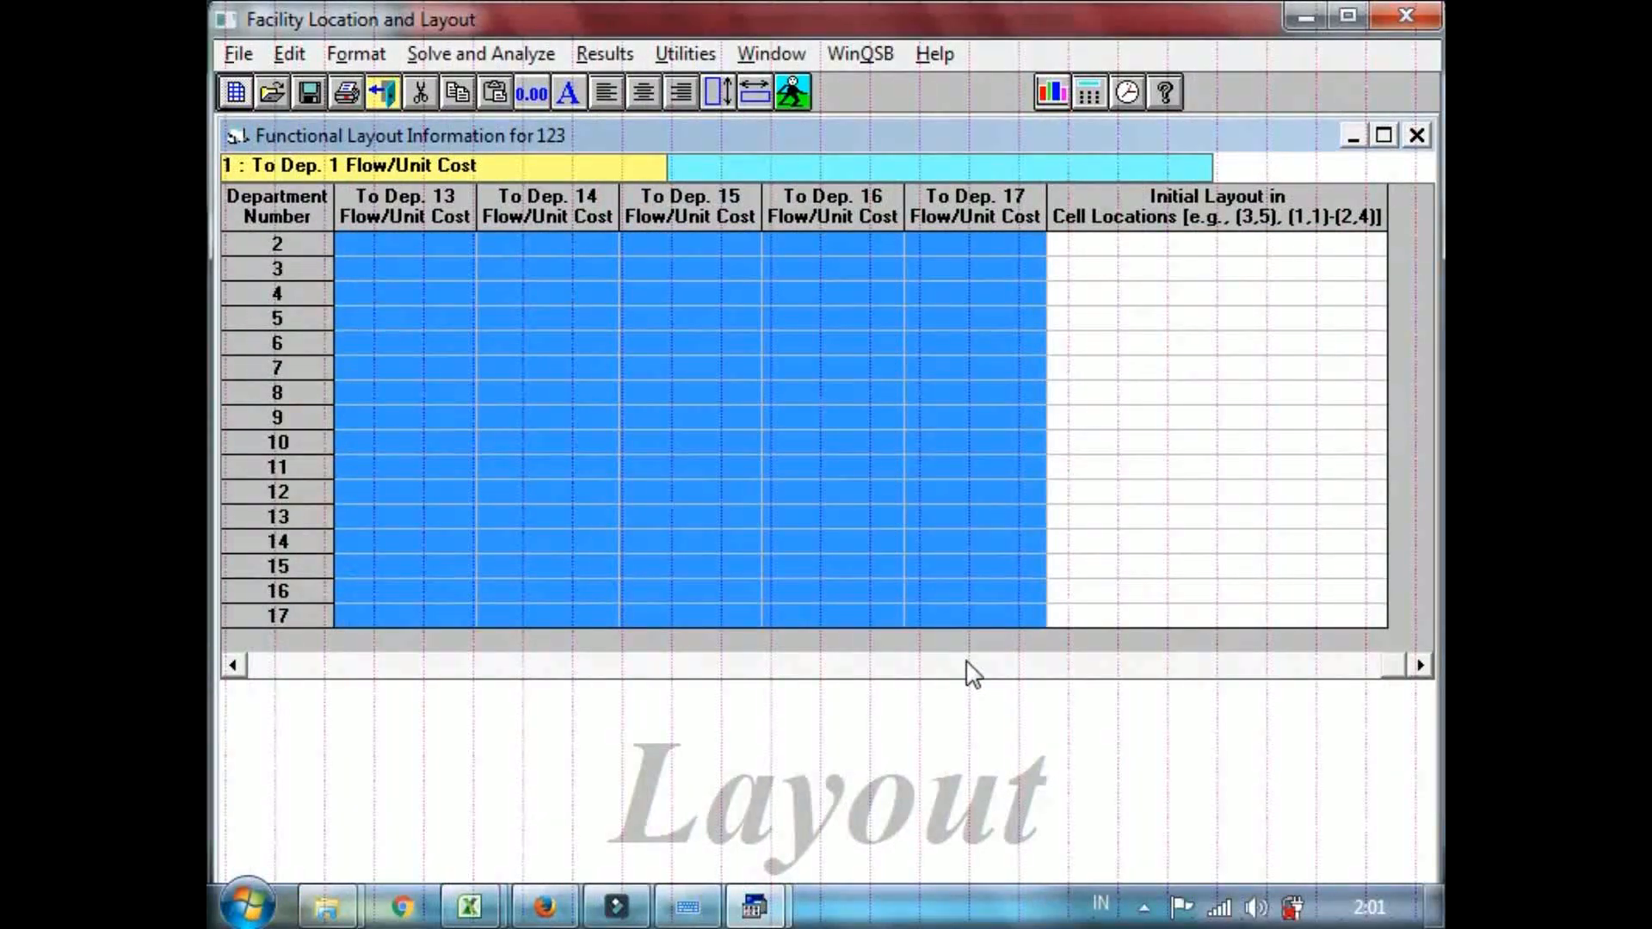
pyautogui.click(915, 542)
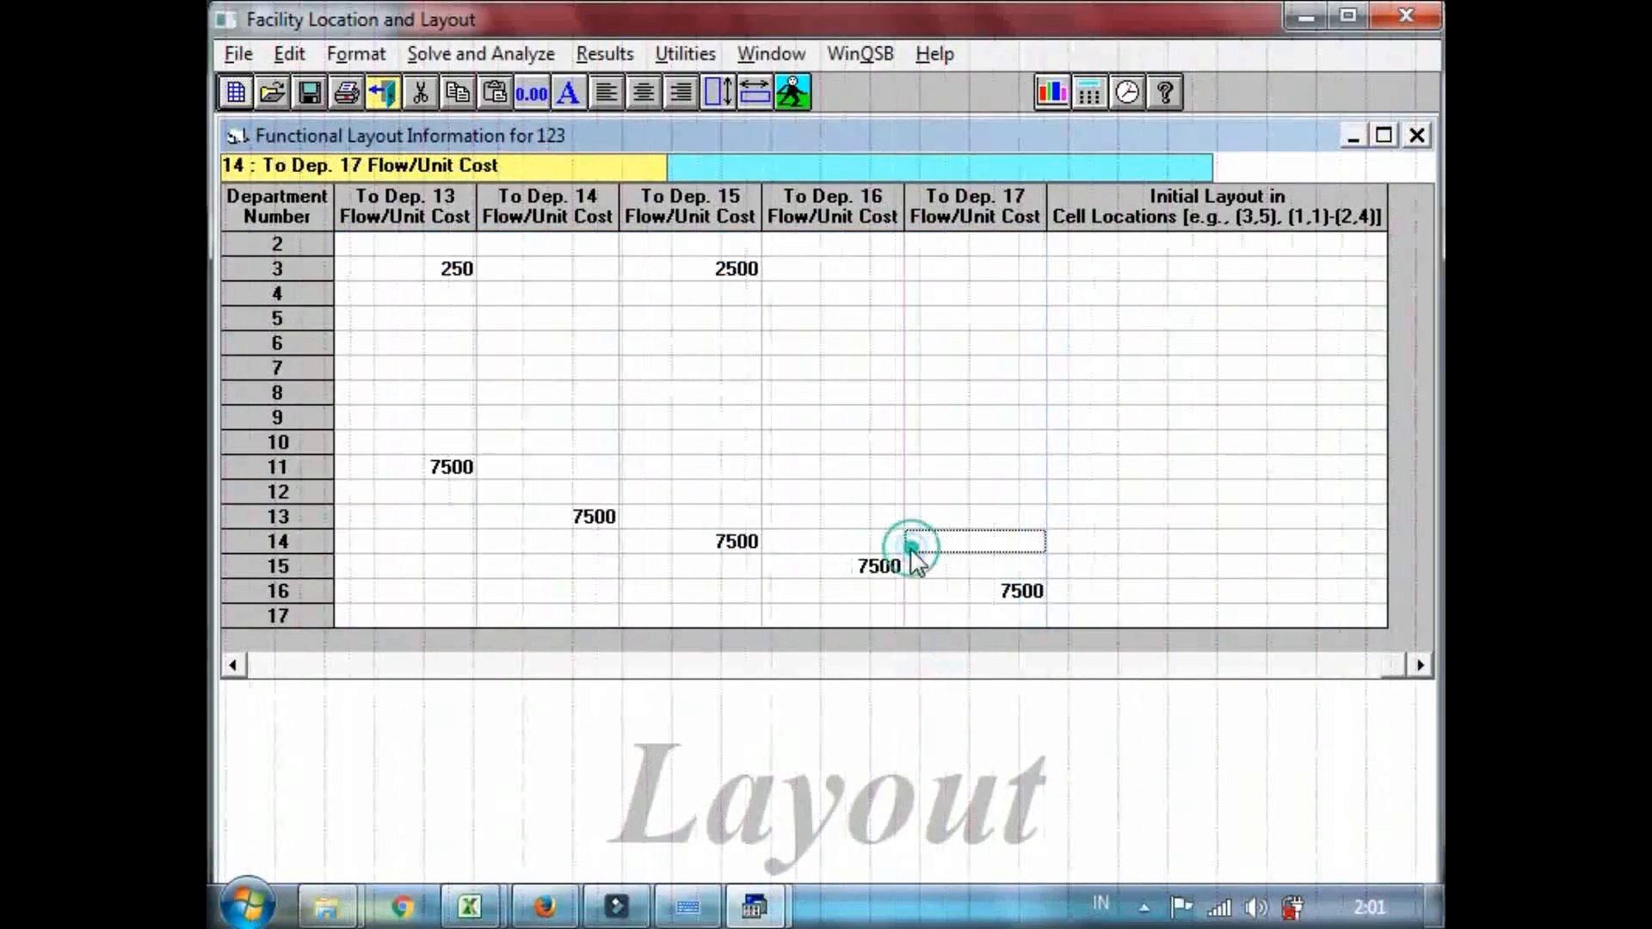
pyautogui.click(1177, 197)
pyautogui.click(1223, 247)
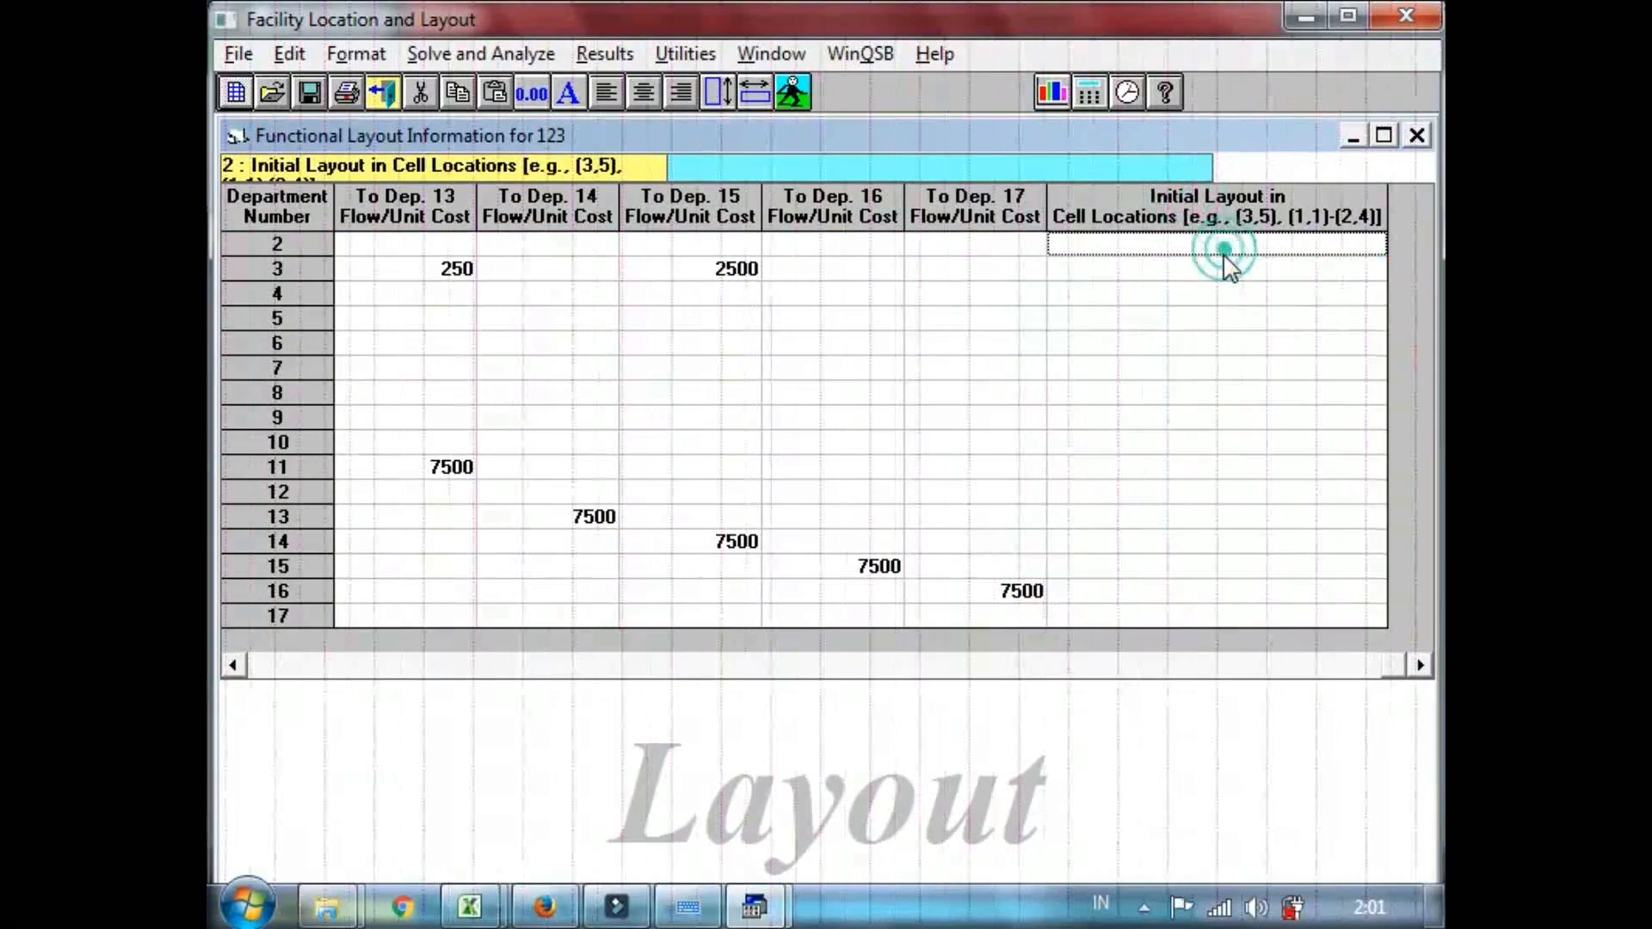
pyautogui.click(1301, 299)
pyautogui.press('Up')
pyautogui.press('Up')
pyautogui.press('Up')
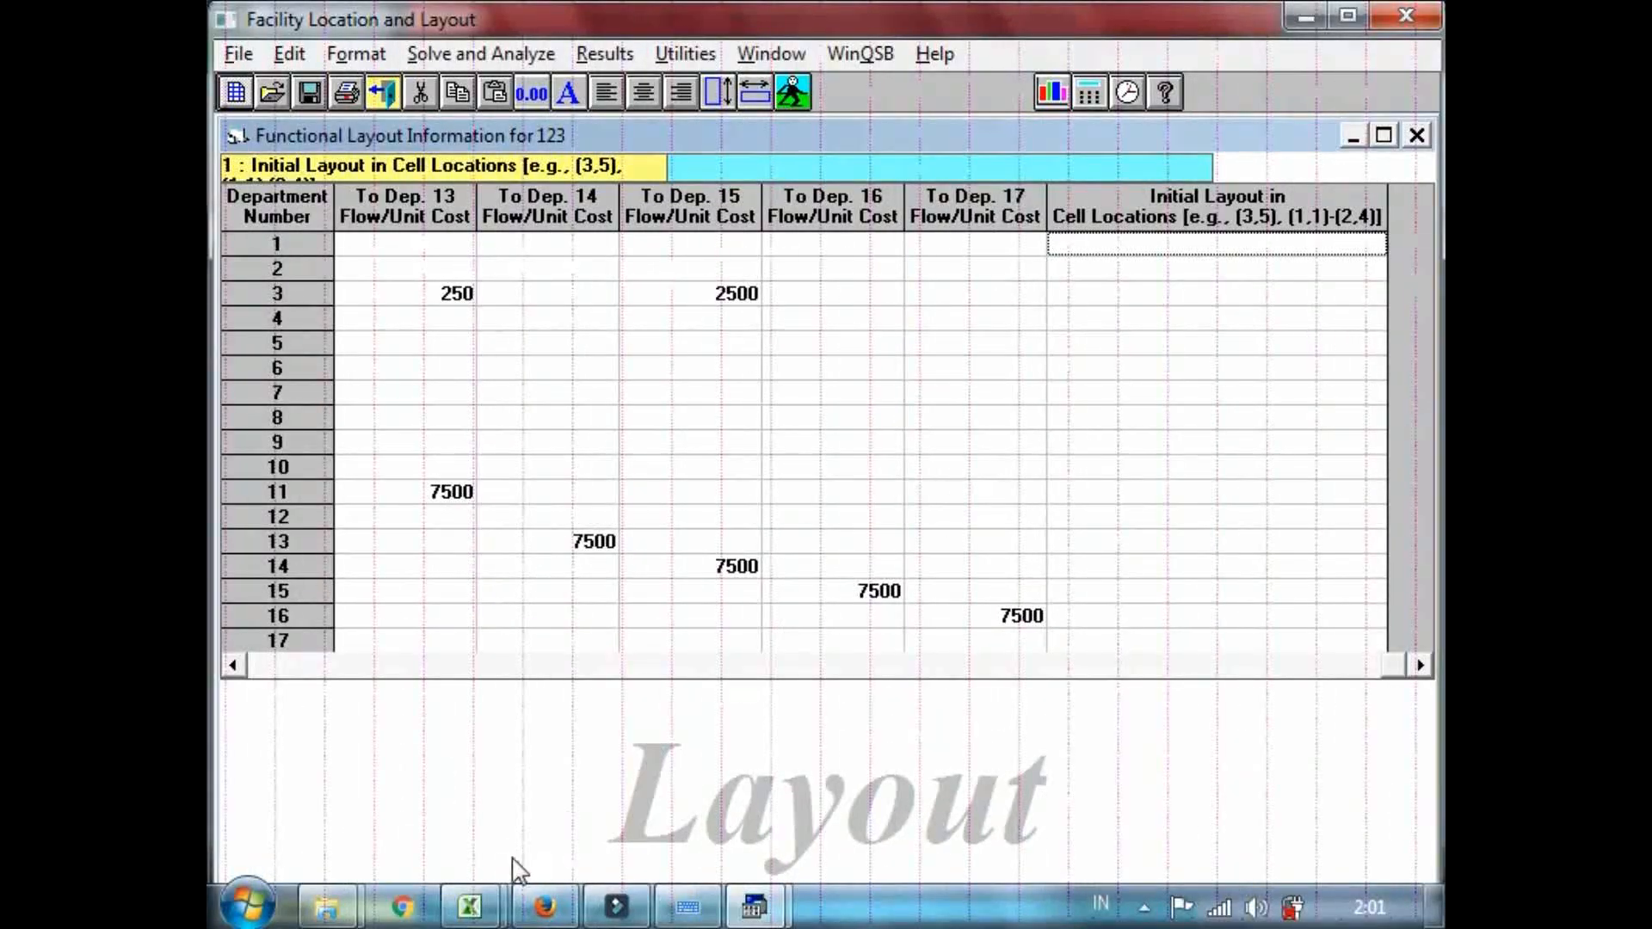
# Copy the Koordinat entries AB4:AB20 from the Sel sheet of FINALLY HIKSS and return to Facility Location and Layout.
pyautogui.moveTo(469, 906)
pyautogui.click(525, 764)
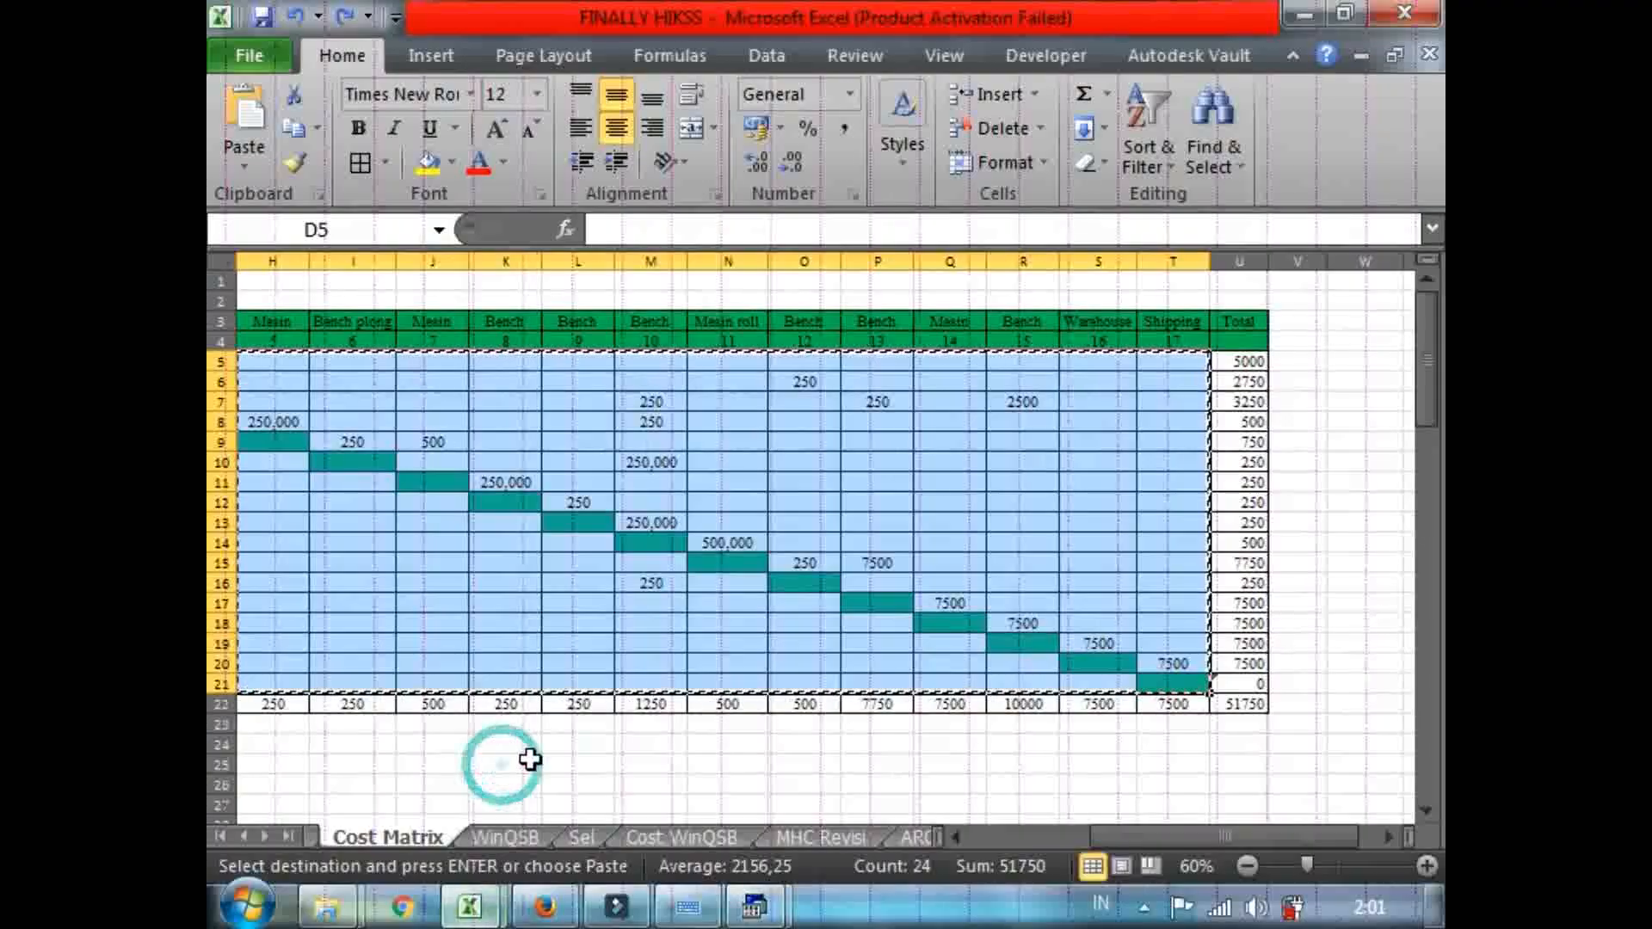
pyautogui.click(580, 837)
pyautogui.moveTo(1050, 833); pyautogui.dragTo(1139, 833)
pyautogui.moveTo(1093, 363); pyautogui.dragTo(1089, 586)
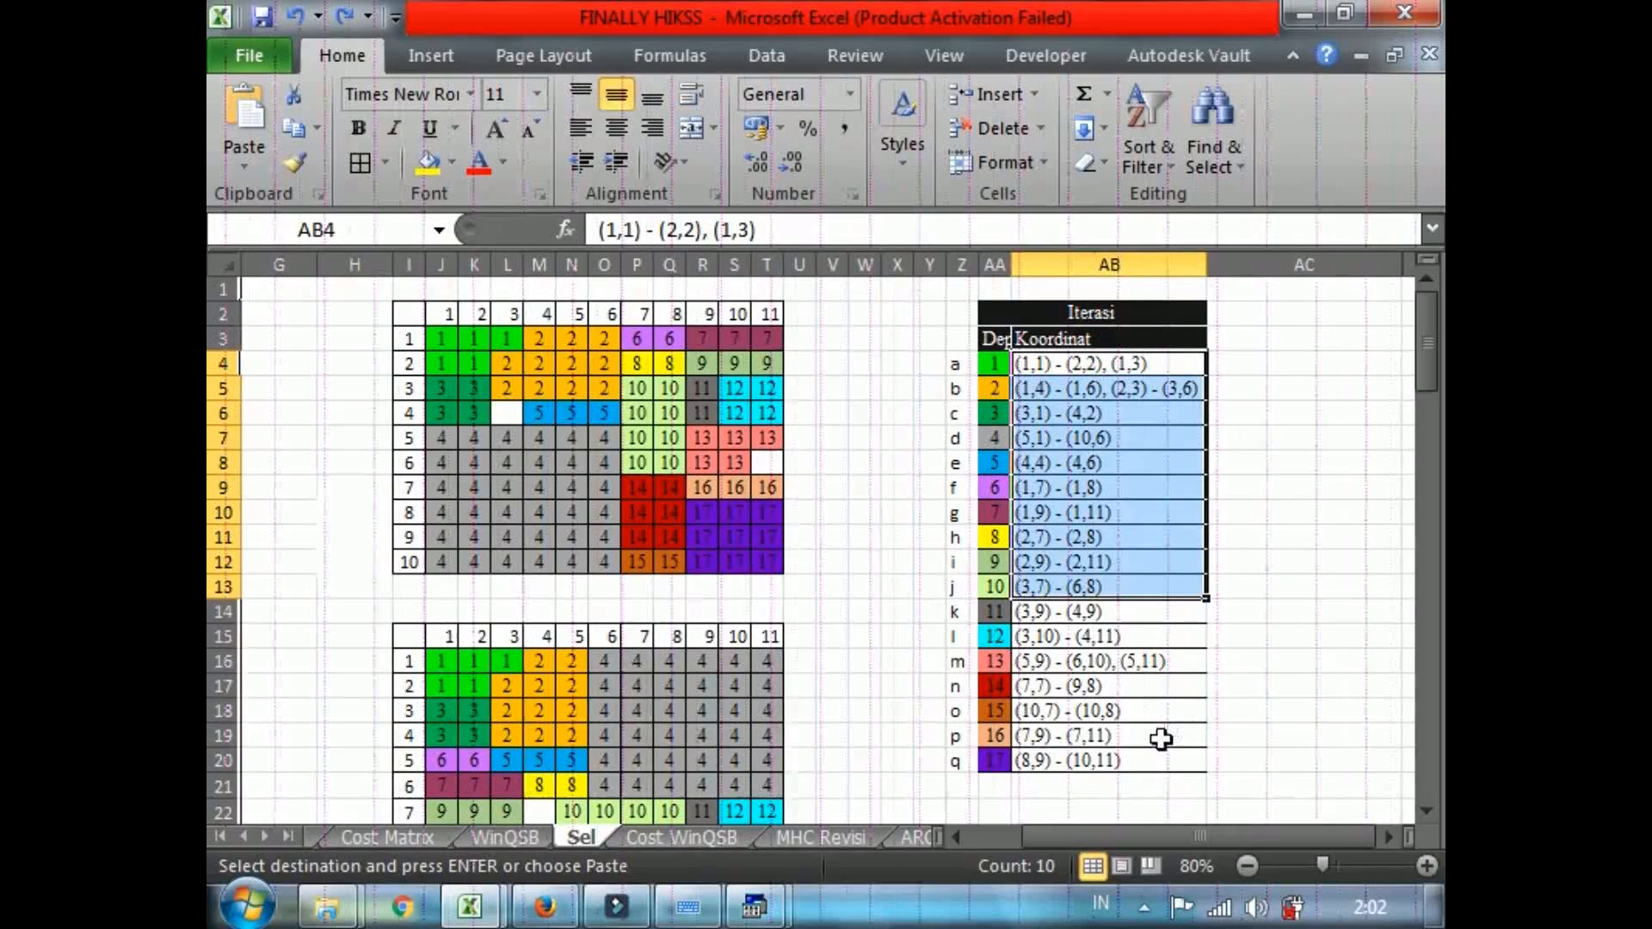
pyautogui.keyDown('shift'); pyautogui.click(1106, 764); pyautogui.keyUp('shift')
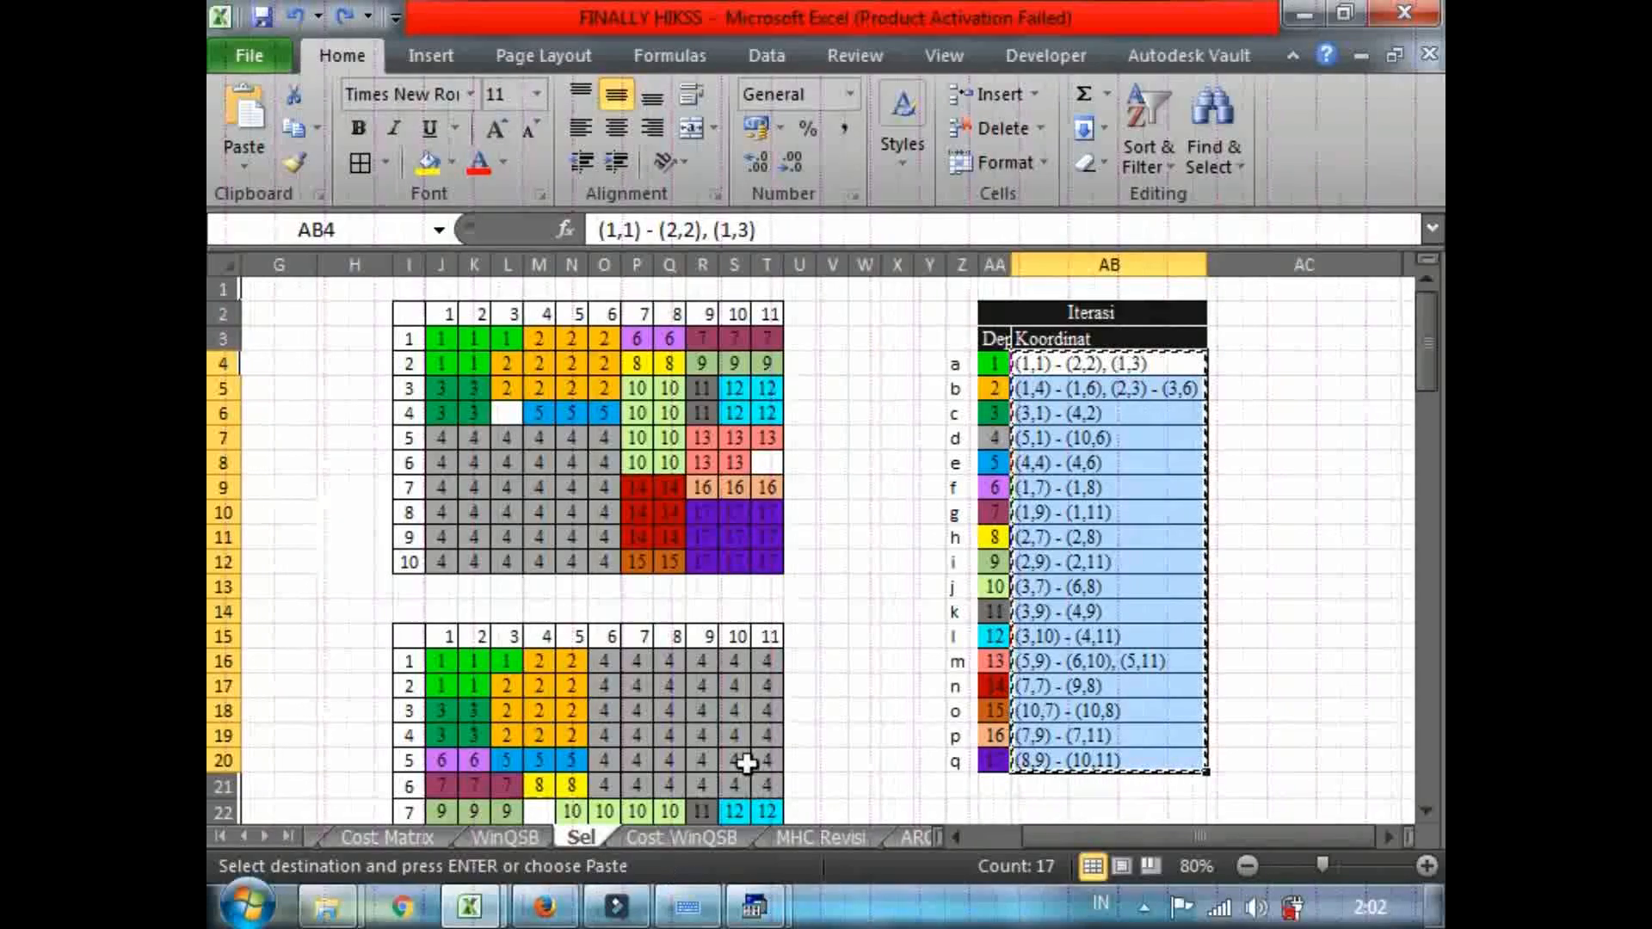
pyautogui.moveTo(755, 906)
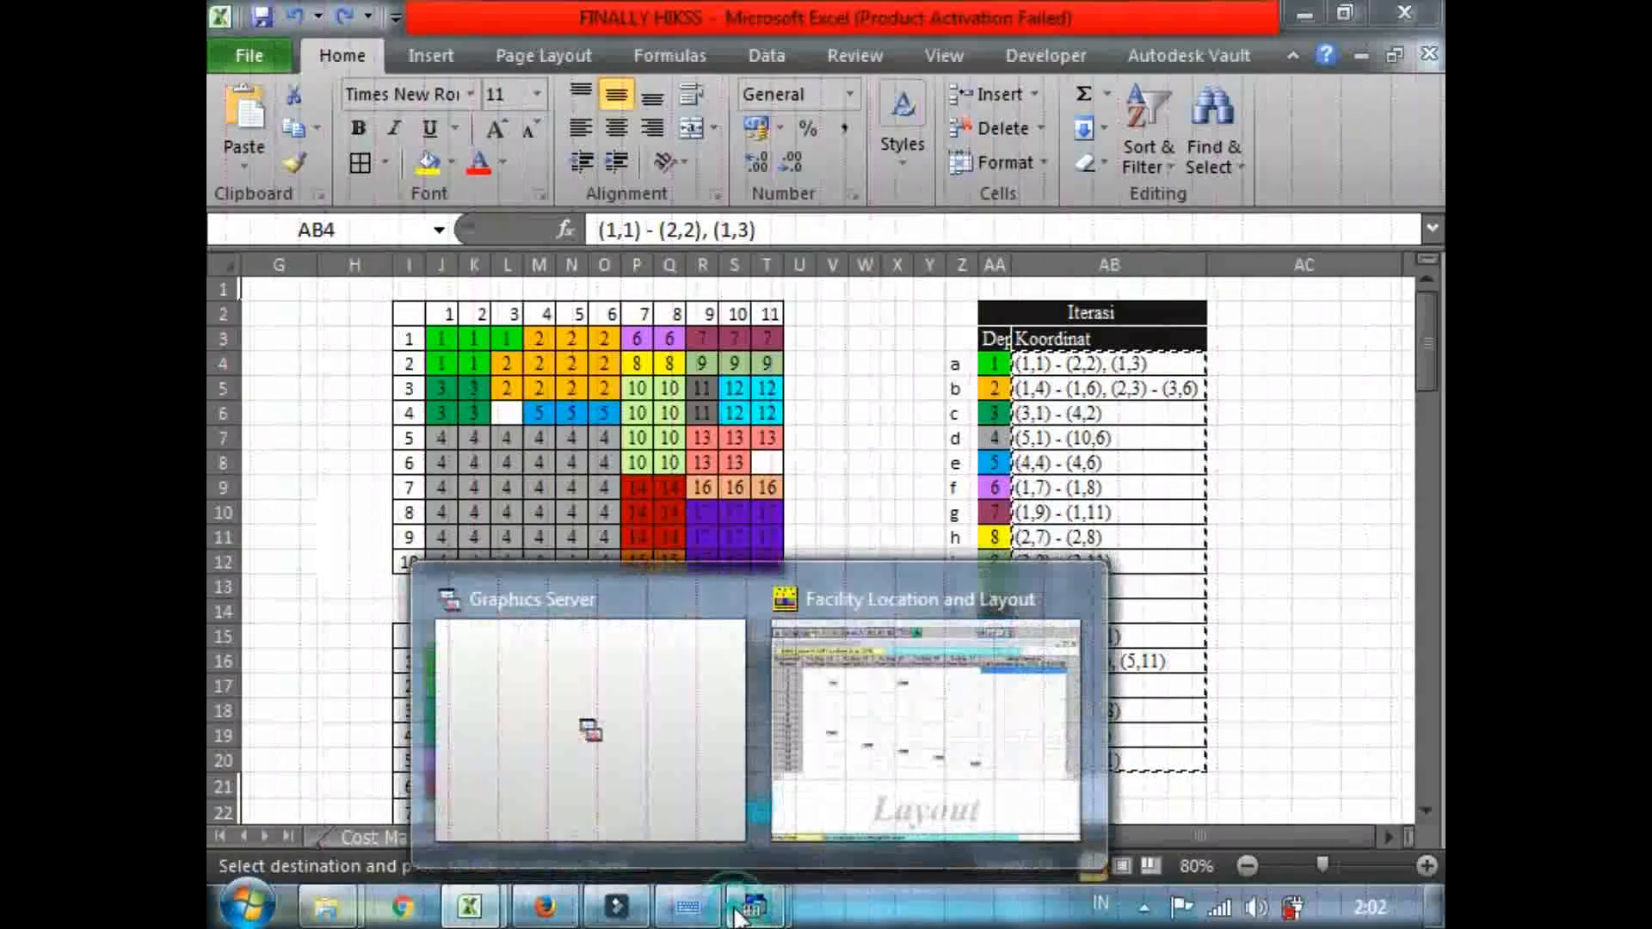
pyautogui.click(829, 814)
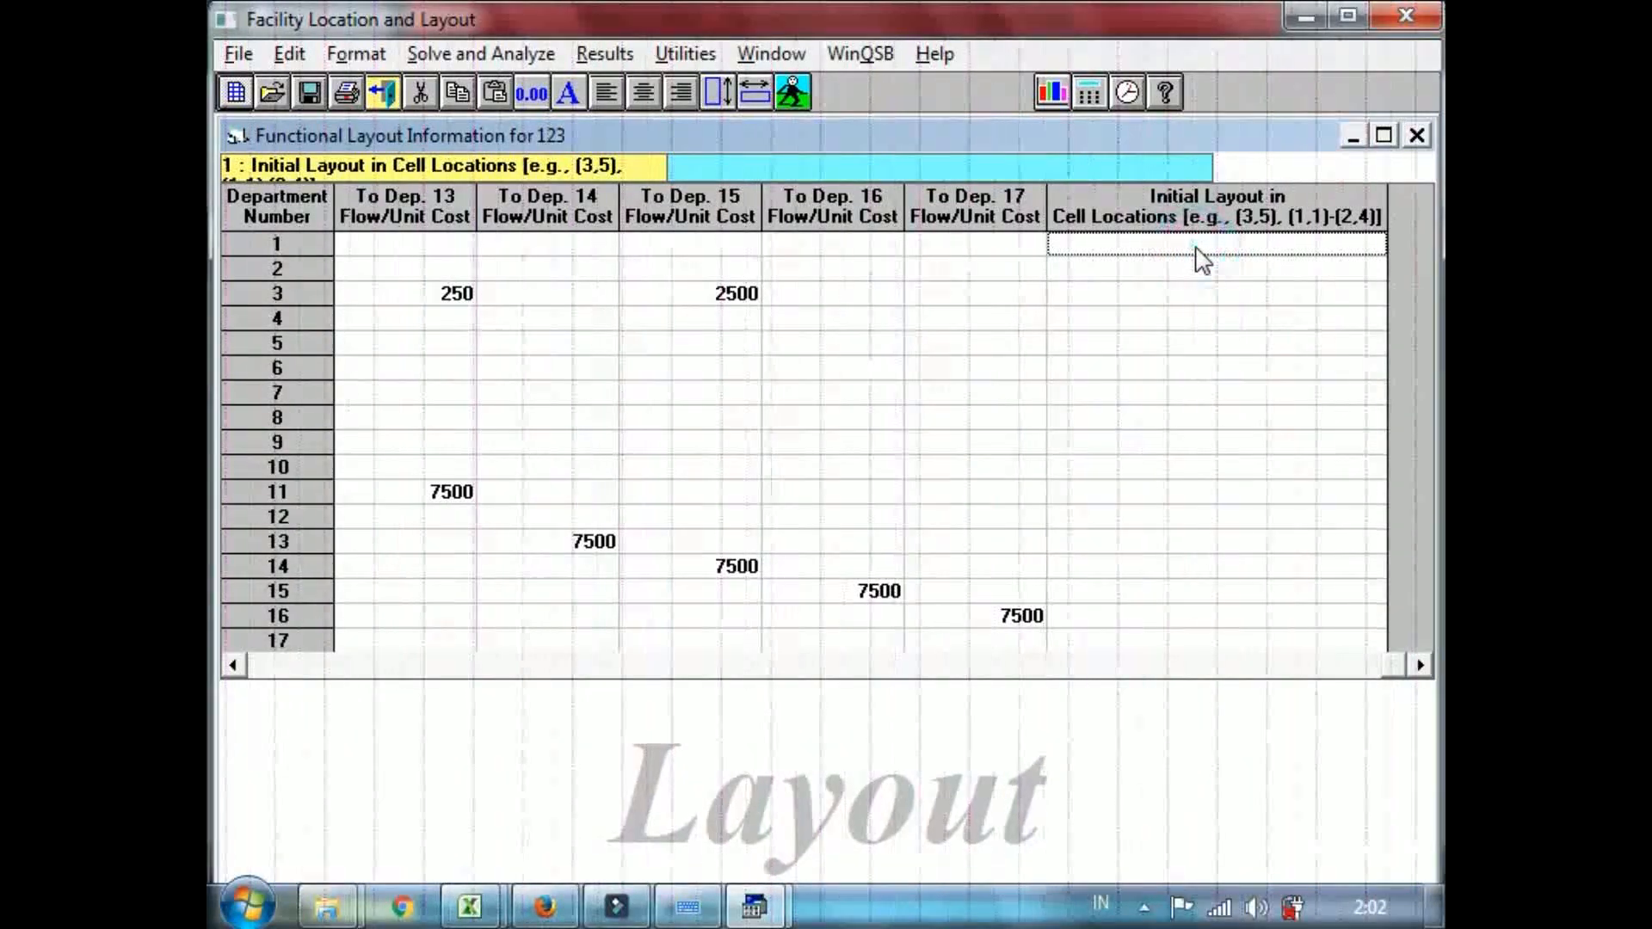
# Try to paste the coordinates with only department 1's Initial Layout cell selected, and clear that cell.
pyautogui.hotkey('ctrl', 'v')
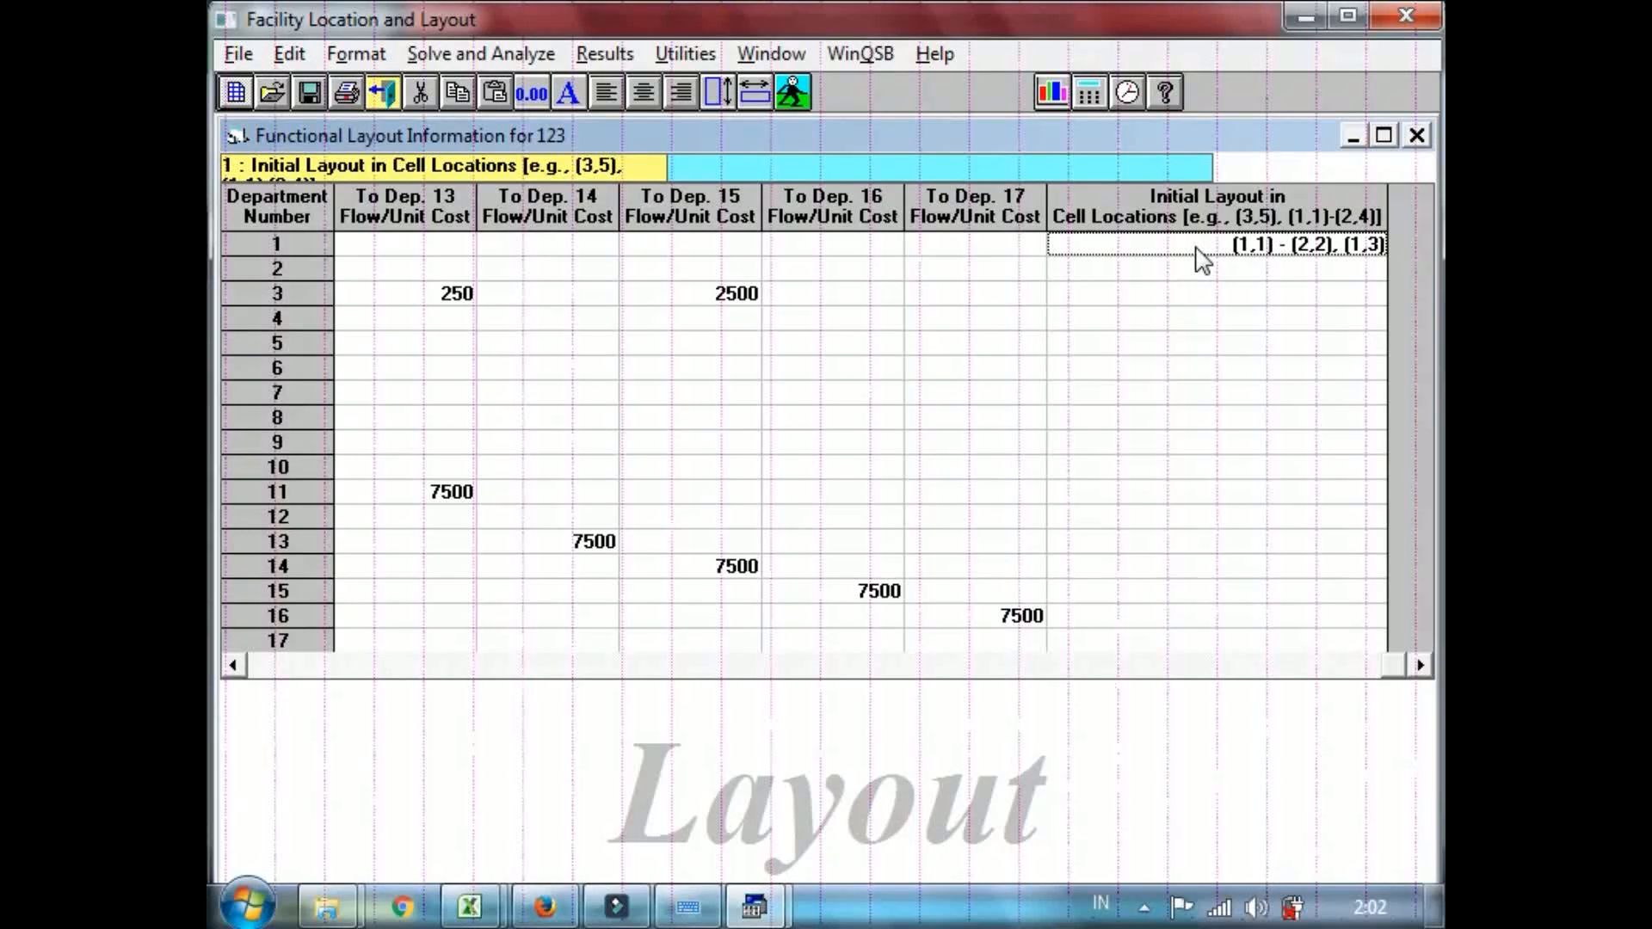
pyautogui.click(1191, 257)
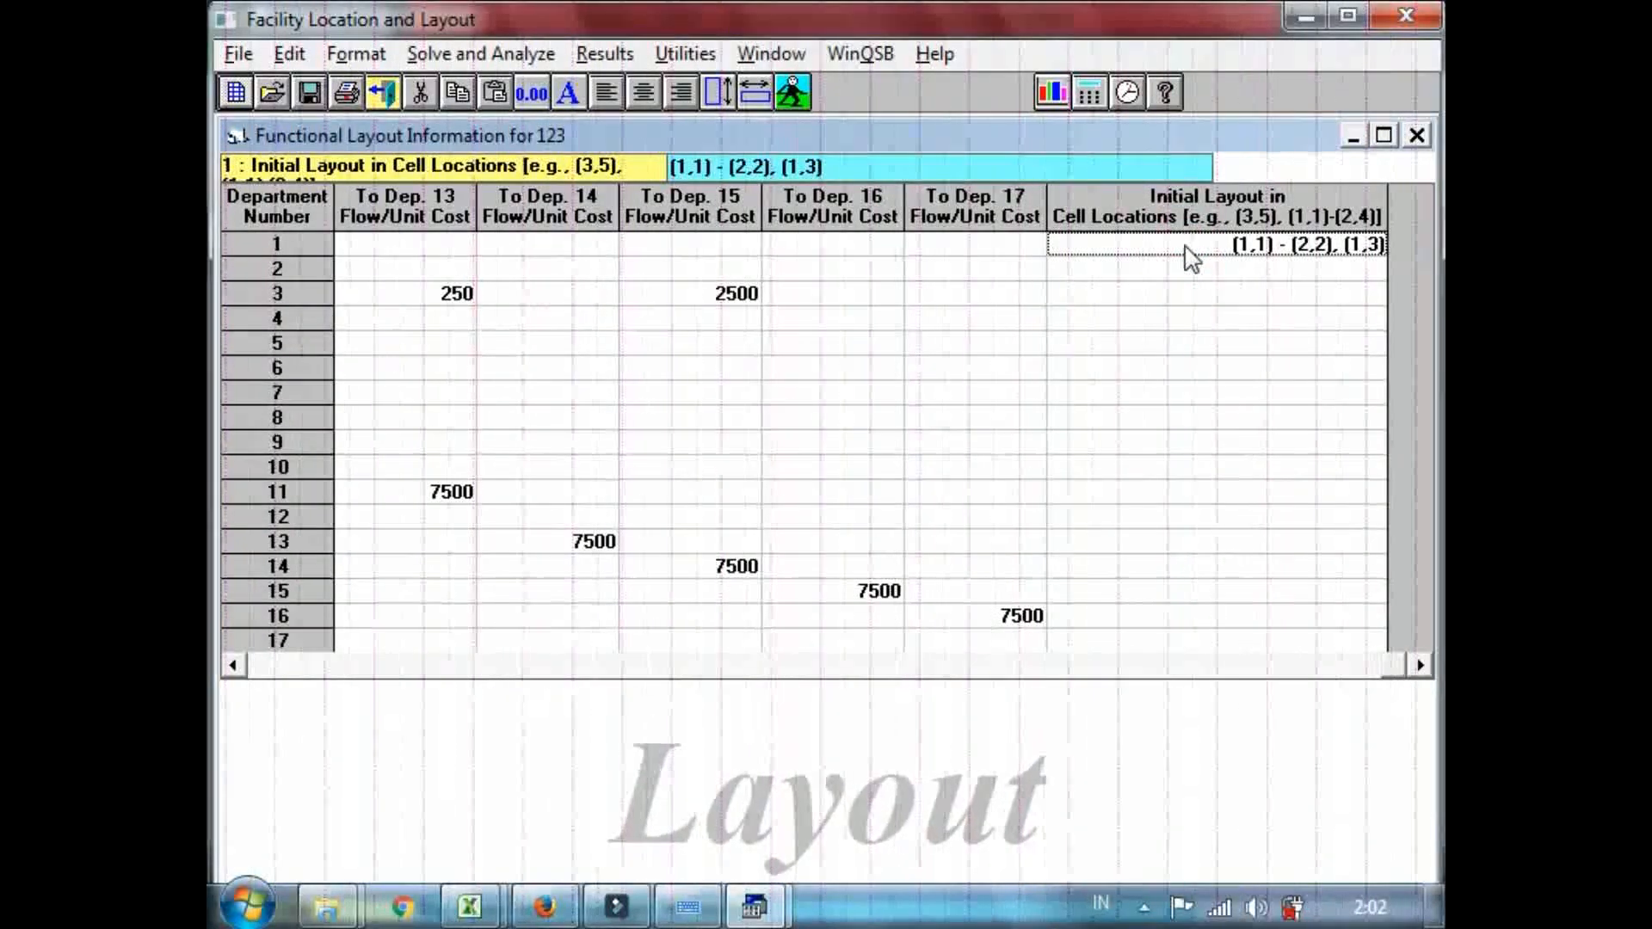
pyautogui.click(1202, 271)
pyautogui.click(1203, 257)
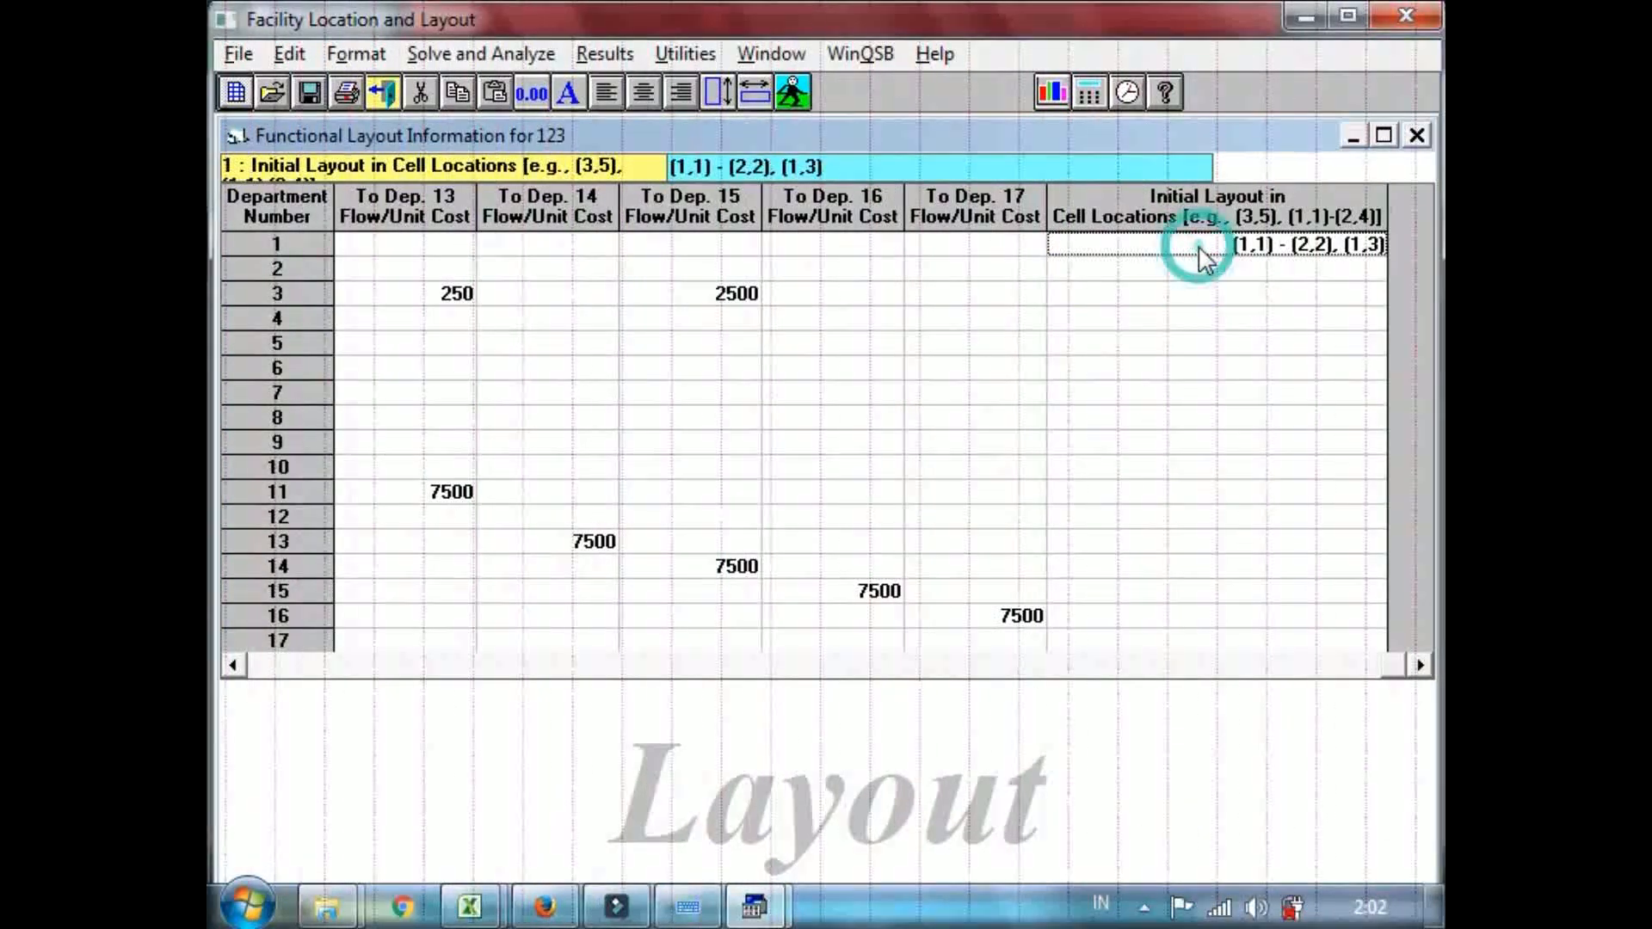
pyautogui.press('Delete')
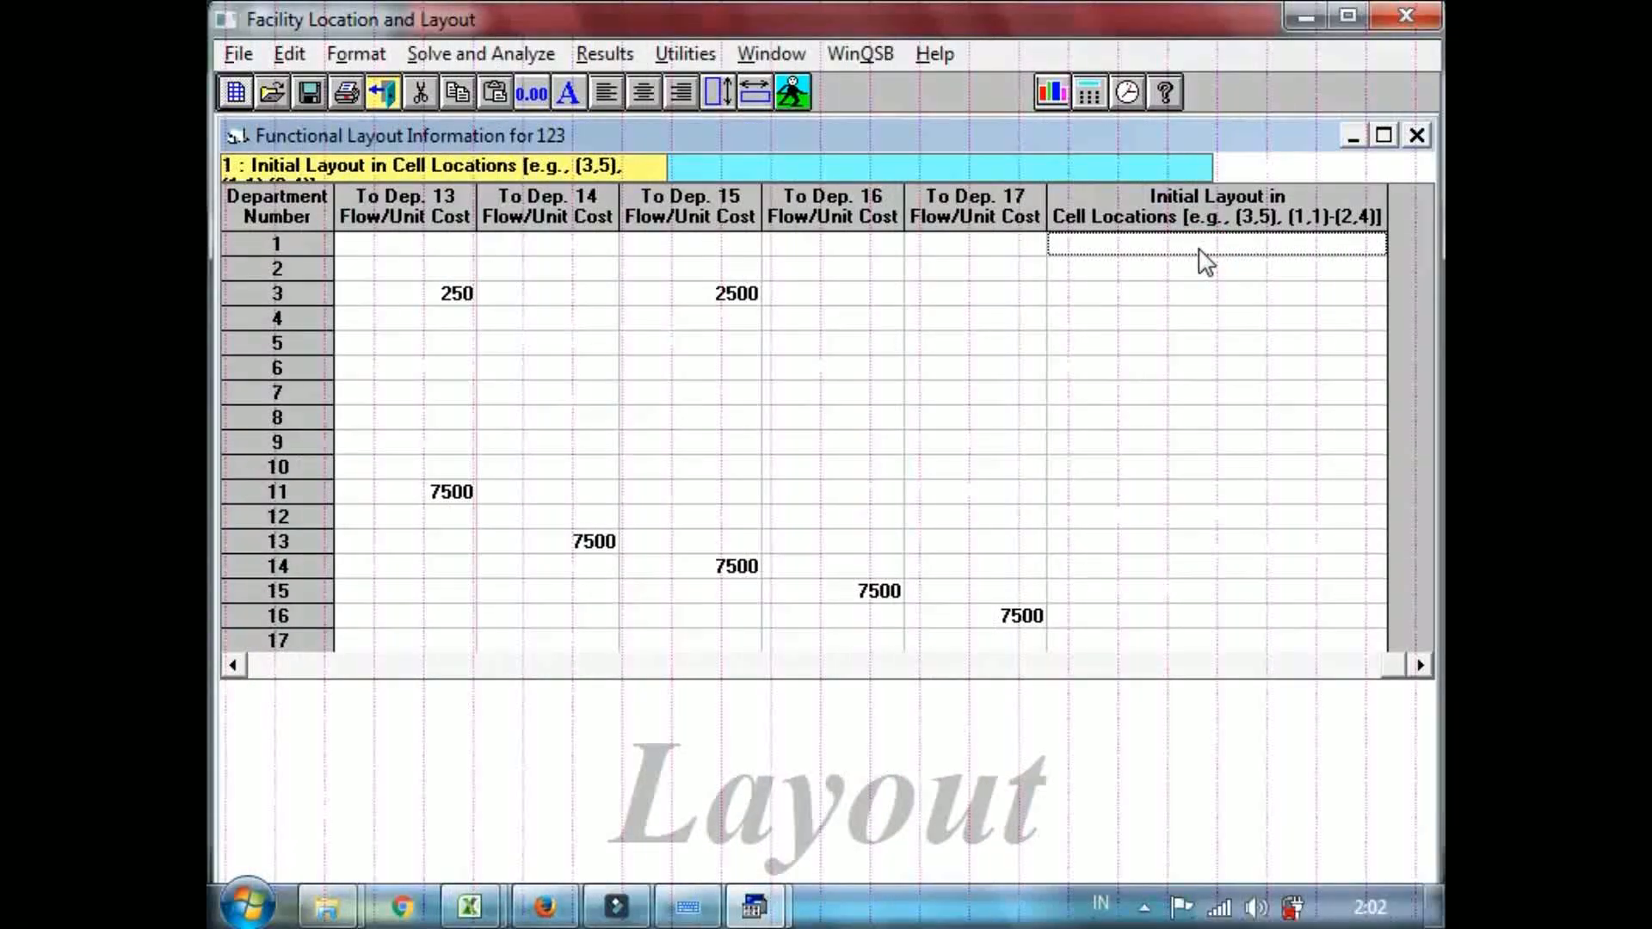
# Paste the copied coordinates into the whole Initial Layout column for departments 1 to 17.
pyautogui.moveTo(1204, 247); pyautogui.dragTo(1172, 615)
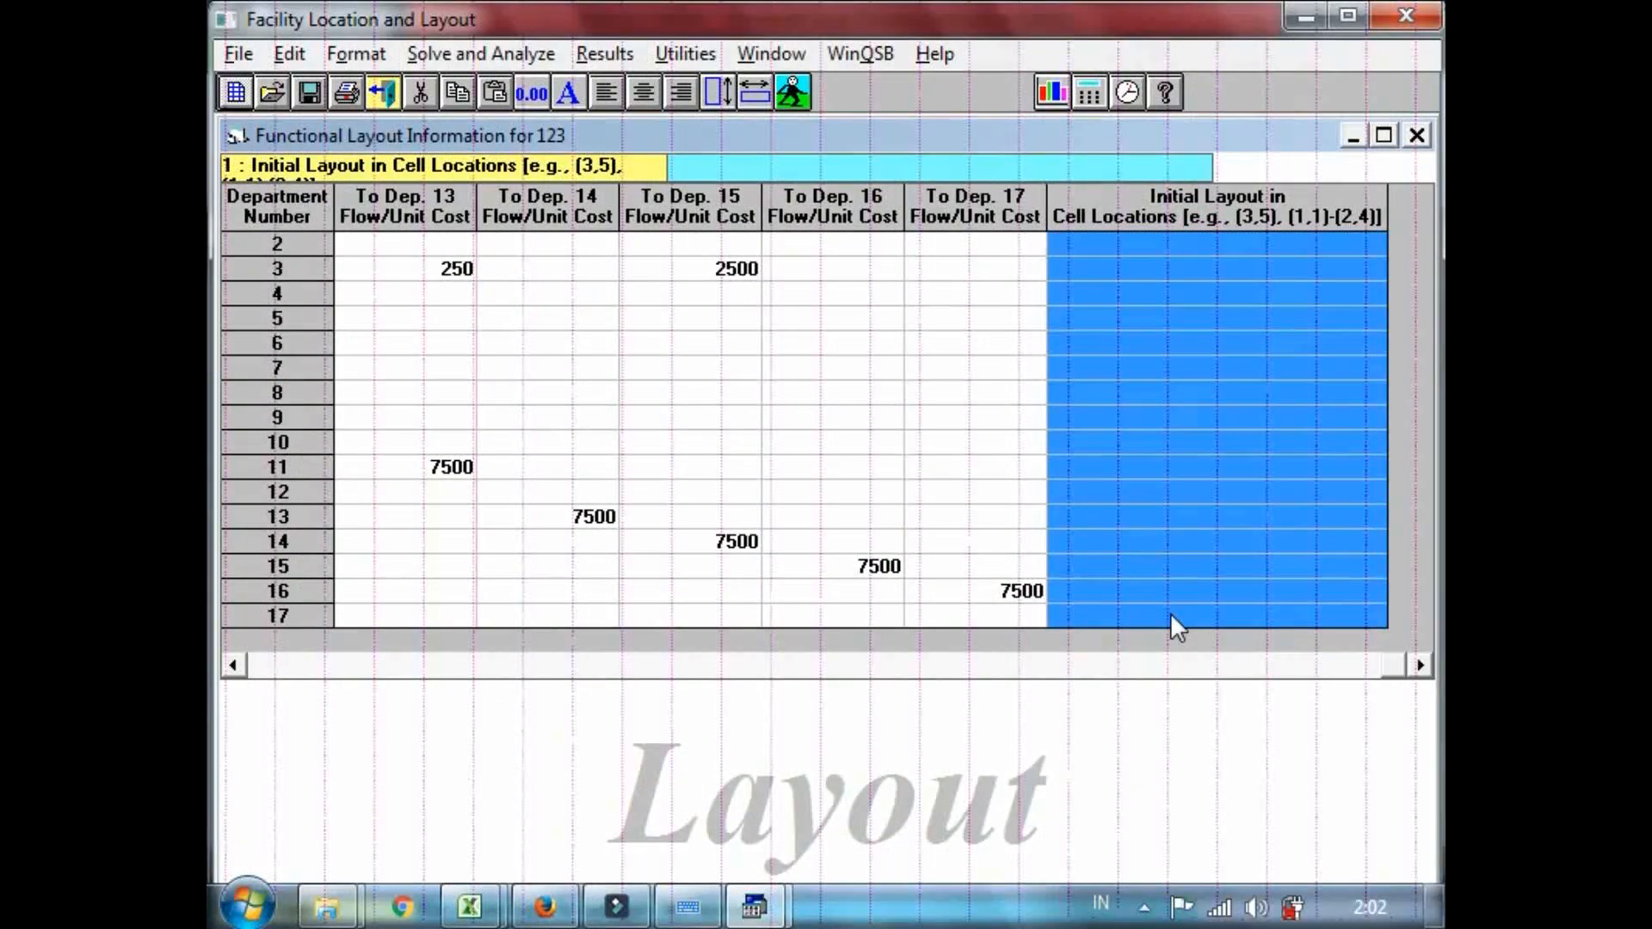
pyautogui.write('(1,4) - (1,6), (2,3) - (3,6) (3,1) - (4,2) (5,1) - (10,6) (4,4) - (4,6) (1,7) - (1,8) (1,9) - (1,11) (2,7) - (2,8) (2,9) - (2,11) (3,7) - (6,8) (3,9) - (4,9) (3,10) - (4,11) (5,9) - (6,10), (5,11) (7,7) - (9,8) (10,7) - (10,8) (7,9) - (7,11) (8,9) - (10,11)')
pyautogui.click(1234, 603)
pyautogui.press('Up')
pyautogui.press('Up')
pyautogui.press('Up')
pyautogui.press('Up')
pyautogui.press('Up')
pyautogui.press('Up')
pyautogui.press('Up')
pyautogui.press('Up')
pyautogui.press('Up')
pyautogui.press('Up')
pyautogui.press('Up')
pyautogui.press('Up')
pyautogui.press('Up')
pyautogui.press('Up')
pyautogui.press('Up')
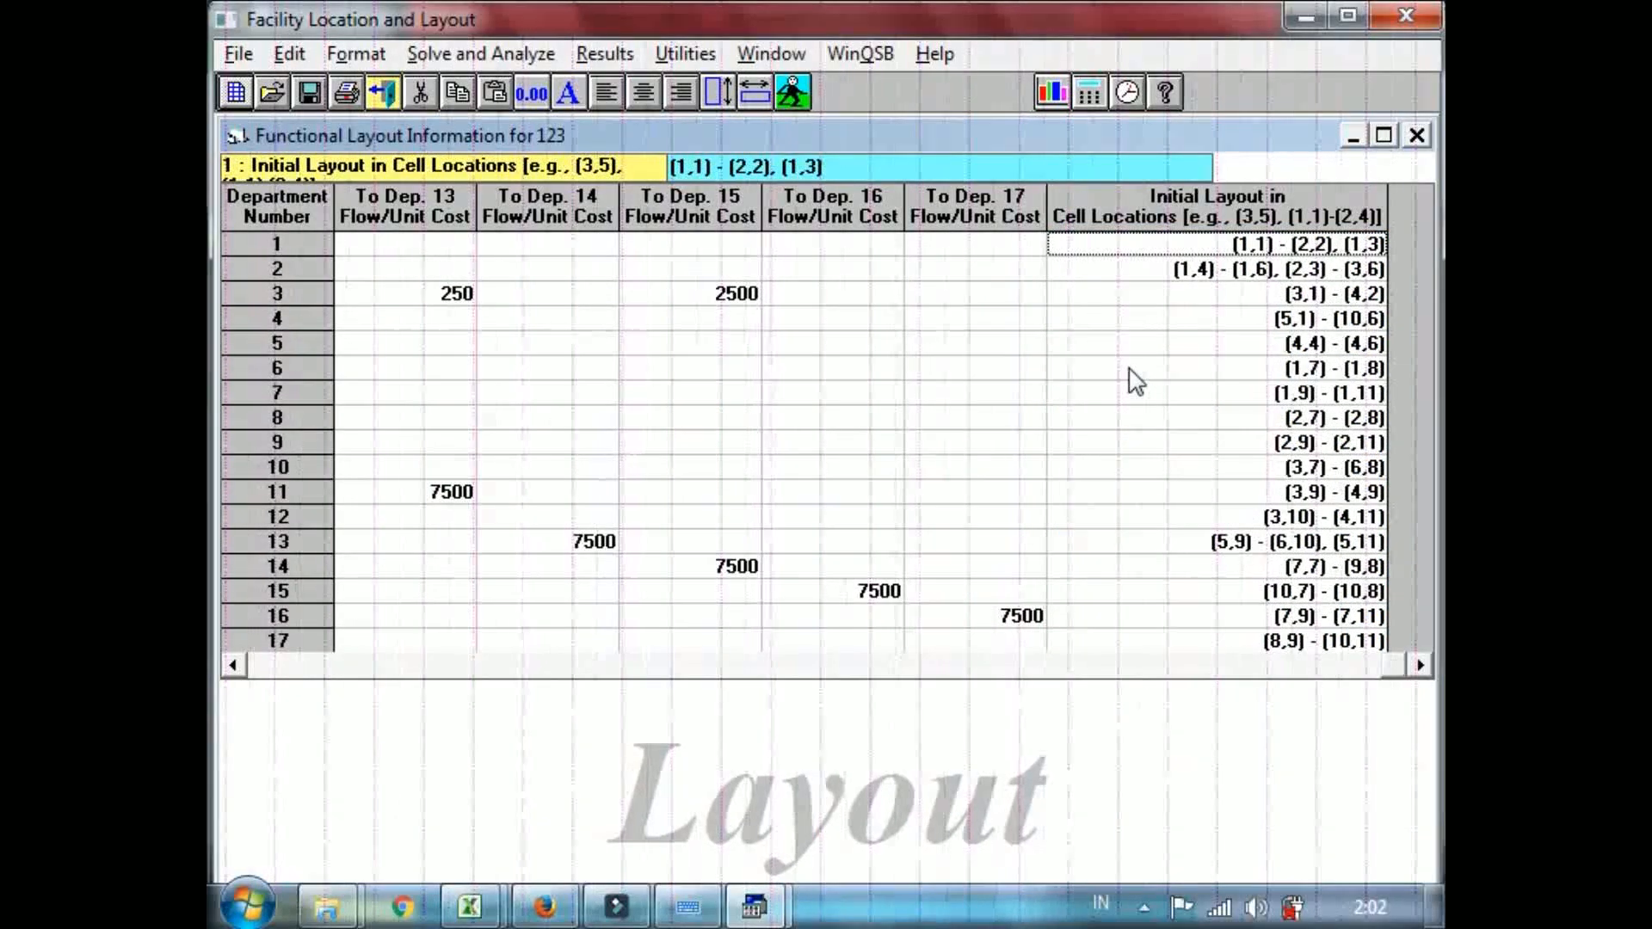
# Review the pasted flow/unit cost entries from the Initial Layout column back to the Department Name column.
pyautogui.press('Left')
pyautogui.press('Left')
pyautogui.press('Left')
pyautogui.press('Left')
pyautogui.press('Left')
pyautogui.press('Left')
pyautogui.press('Left')
pyautogui.press('Left')
pyautogui.press('Left')
pyautogui.press('Left')
pyautogui.press('Left')
pyautogui.press('Left')
pyautogui.press('Left')
pyautogui.press('Left')
pyautogui.press('Left')
pyautogui.press('Left')
pyautogui.press('Left')
pyautogui.press('Left')
pyautogui.press('Left')
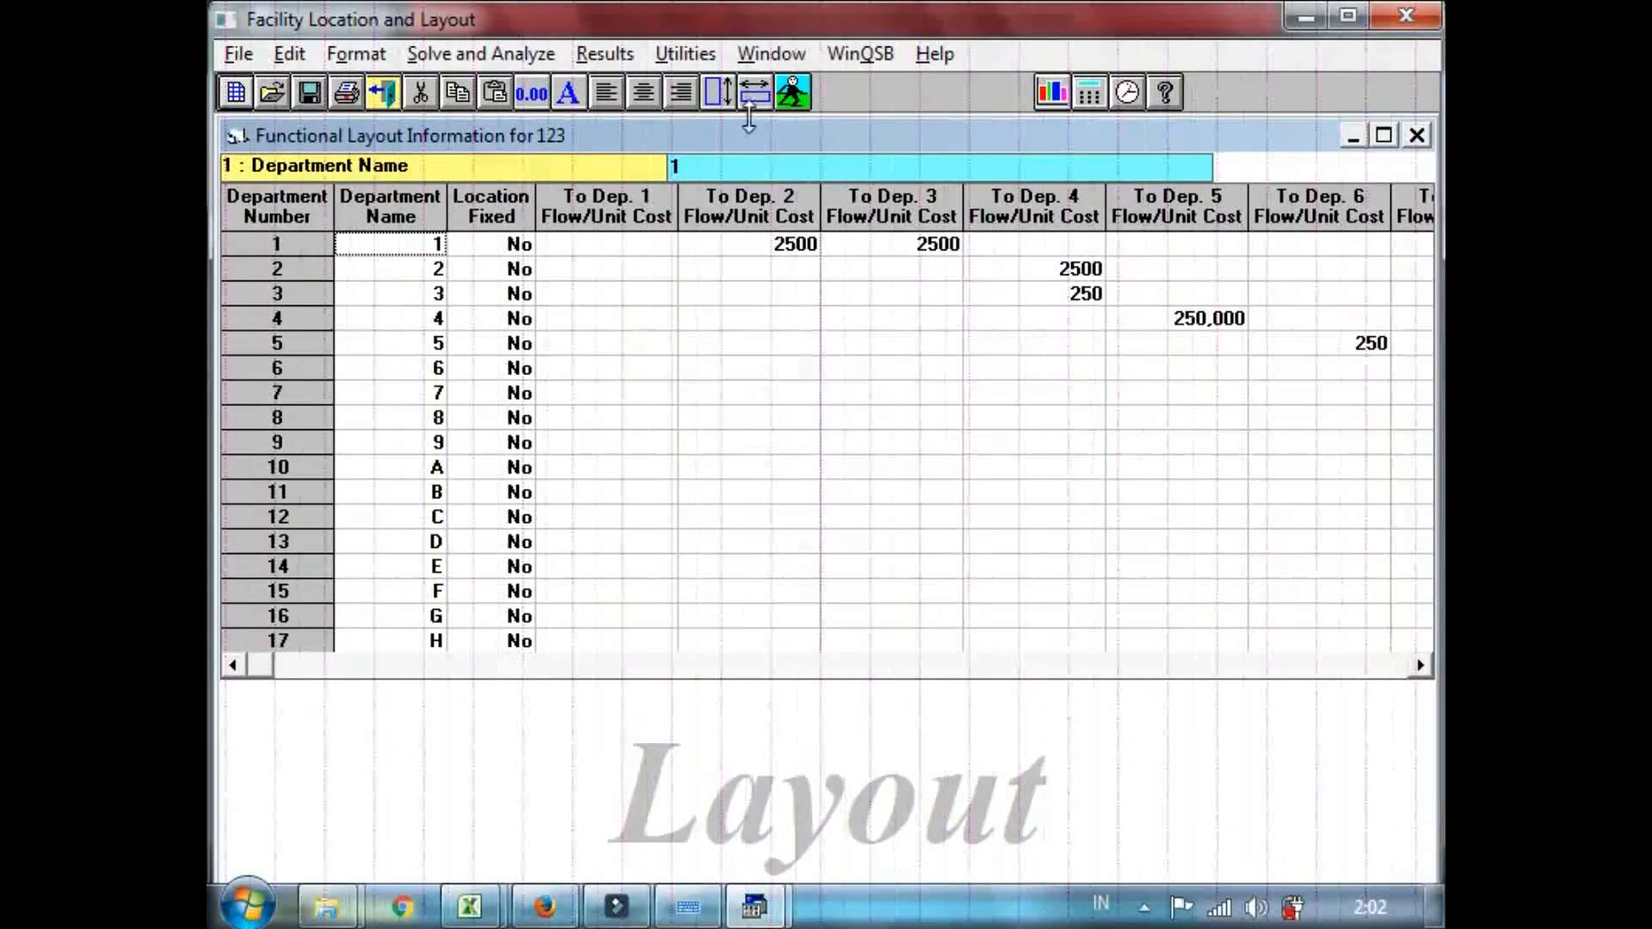
# Solve the functional layout with improvement by exchanging 2 departments and rectilinear distance, and display the final layout.
pyautogui.click(470, 59)
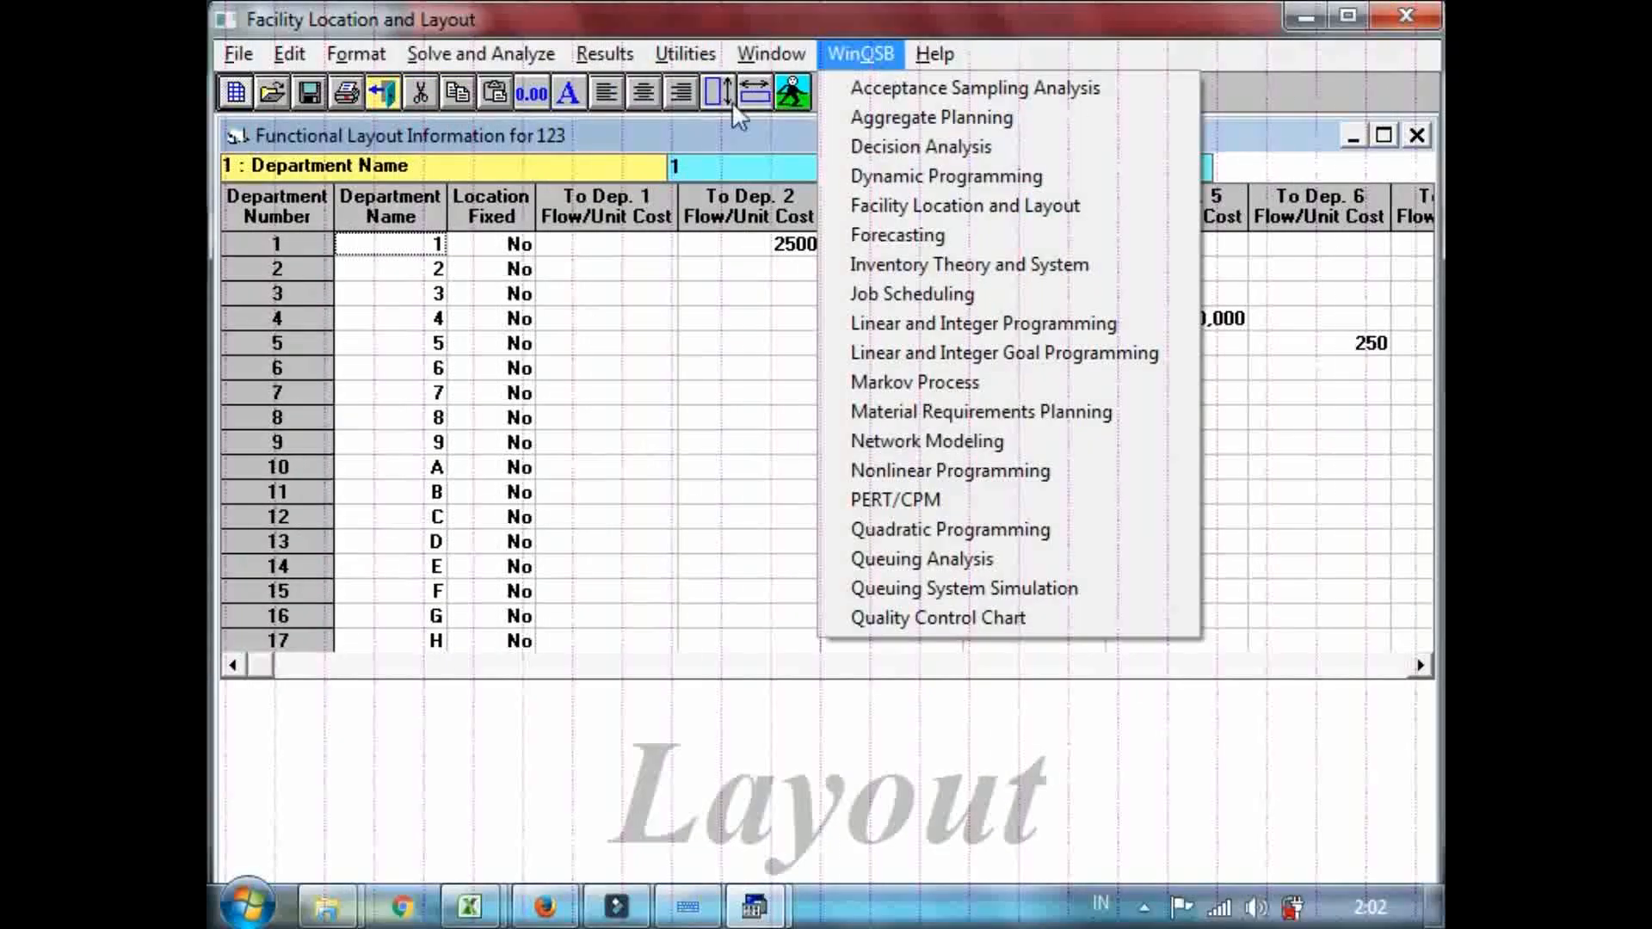
pyautogui.click(701, 366)
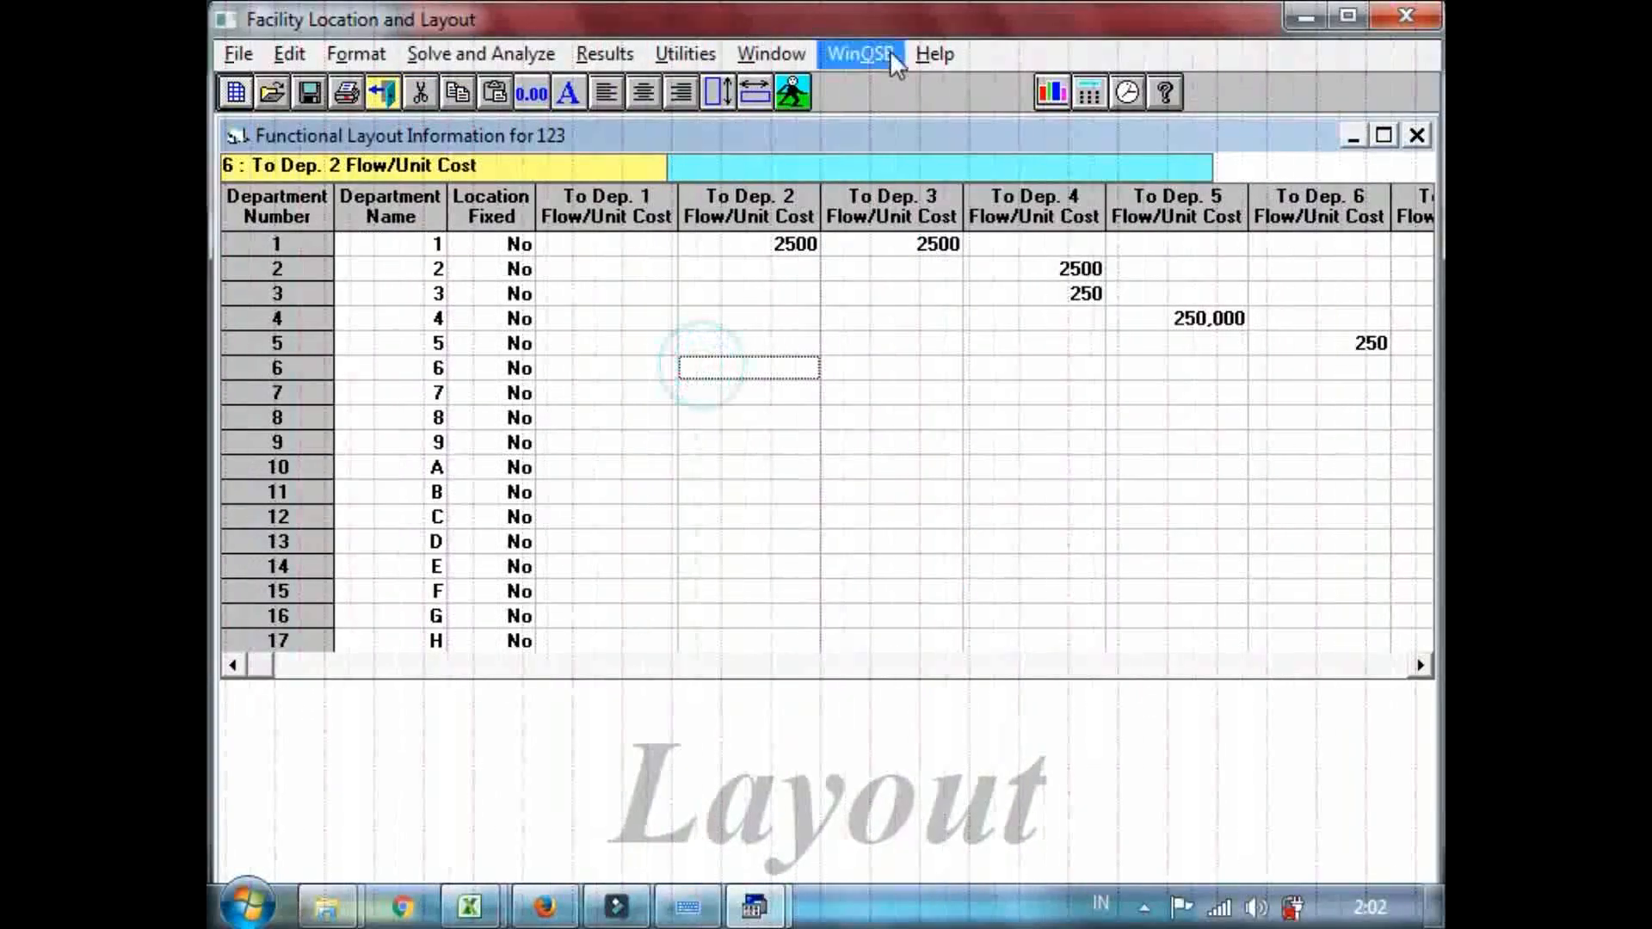
pyautogui.click(791, 90)
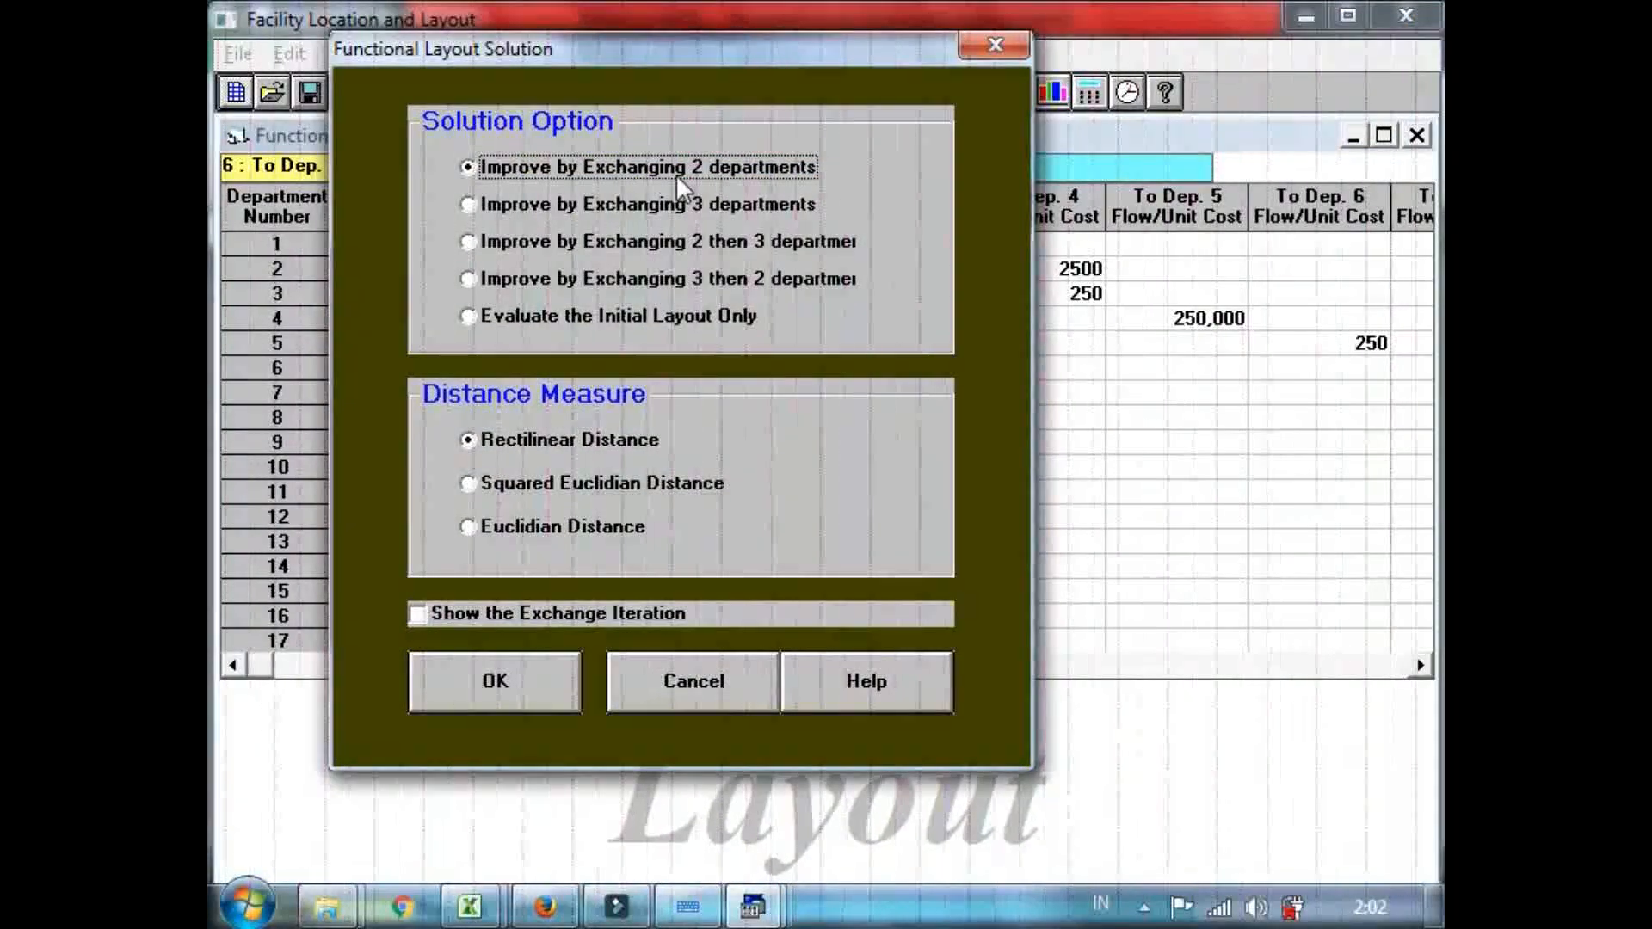
pyautogui.click(672, 203)
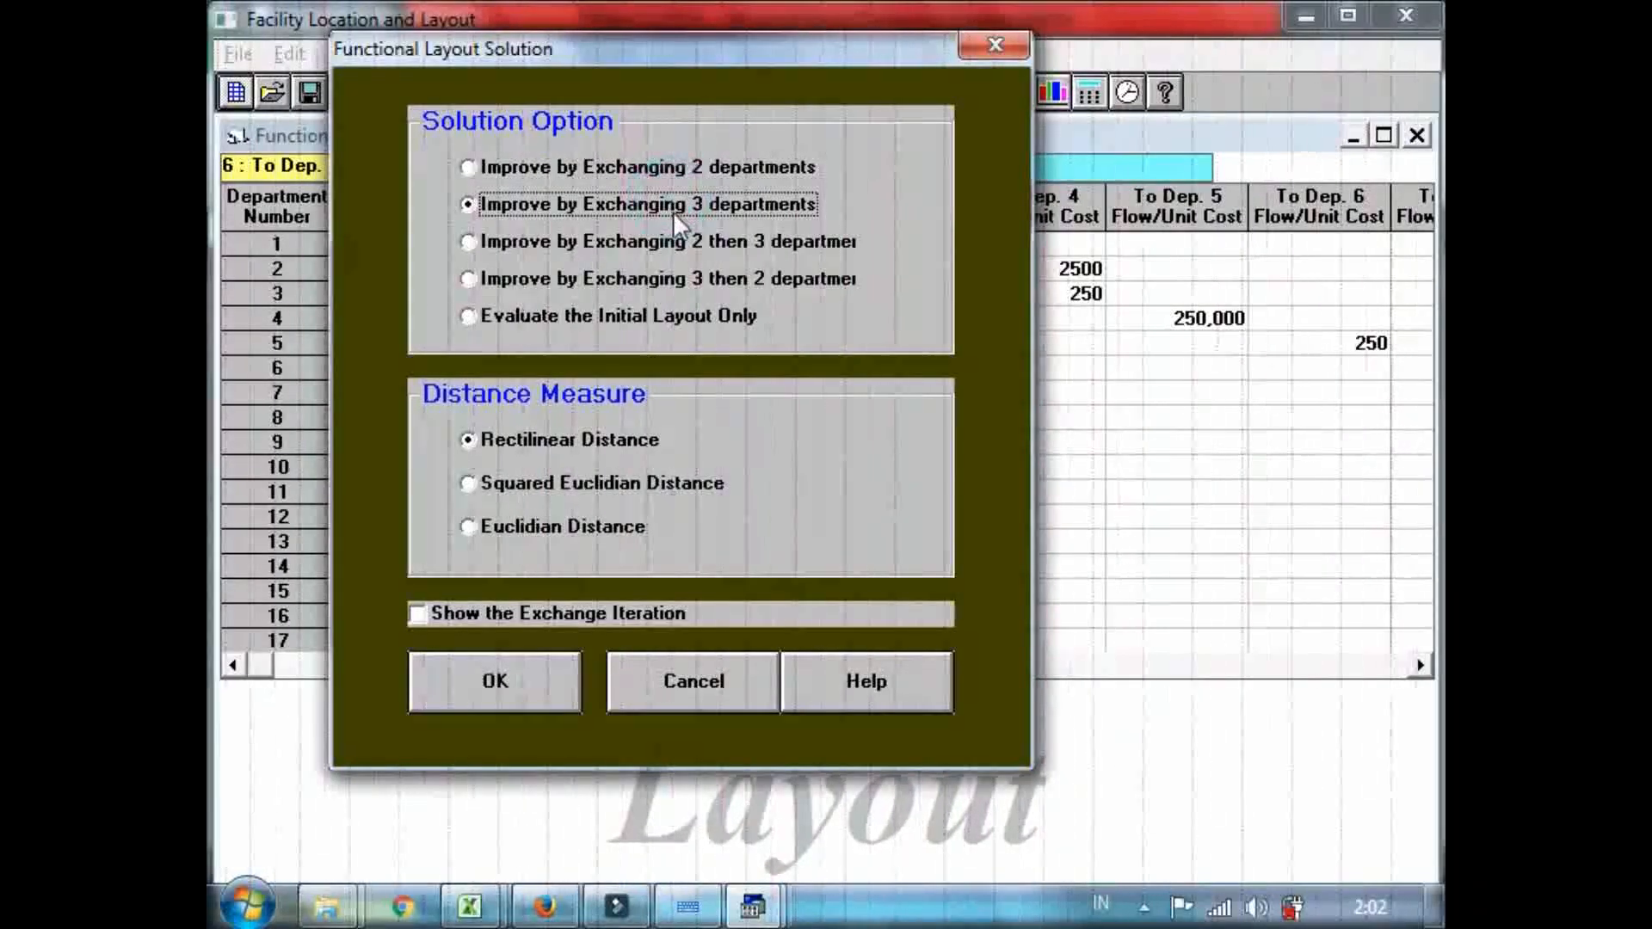
pyautogui.click(663, 241)
pyautogui.click(658, 275)
pyautogui.click(611, 166)
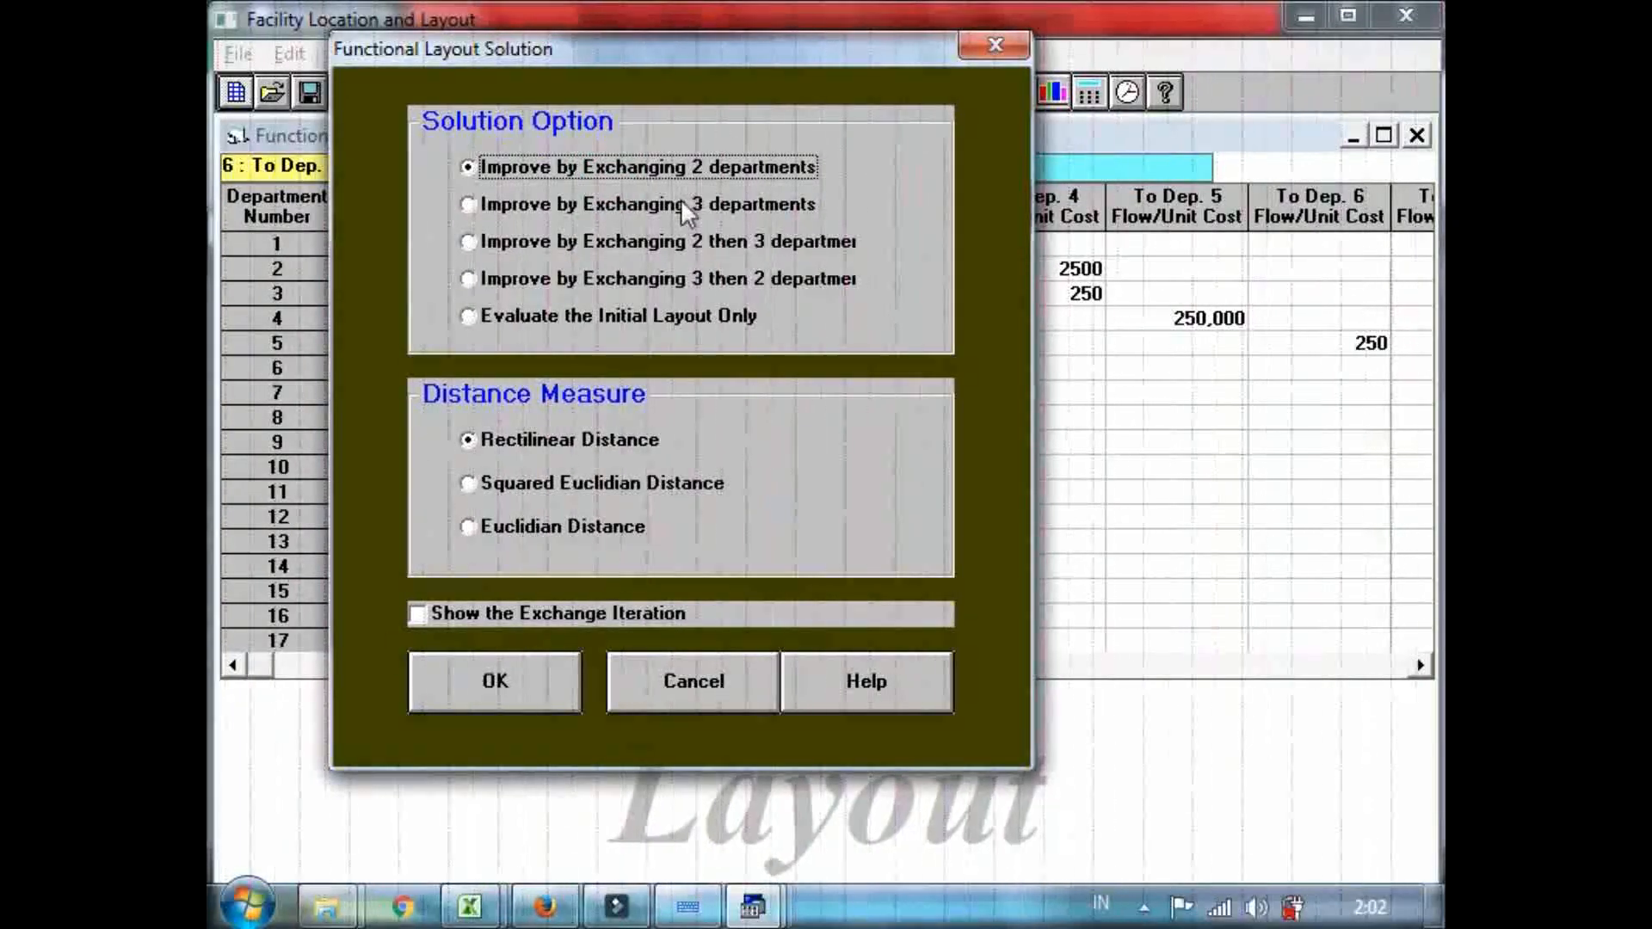
pyautogui.click(519, 684)
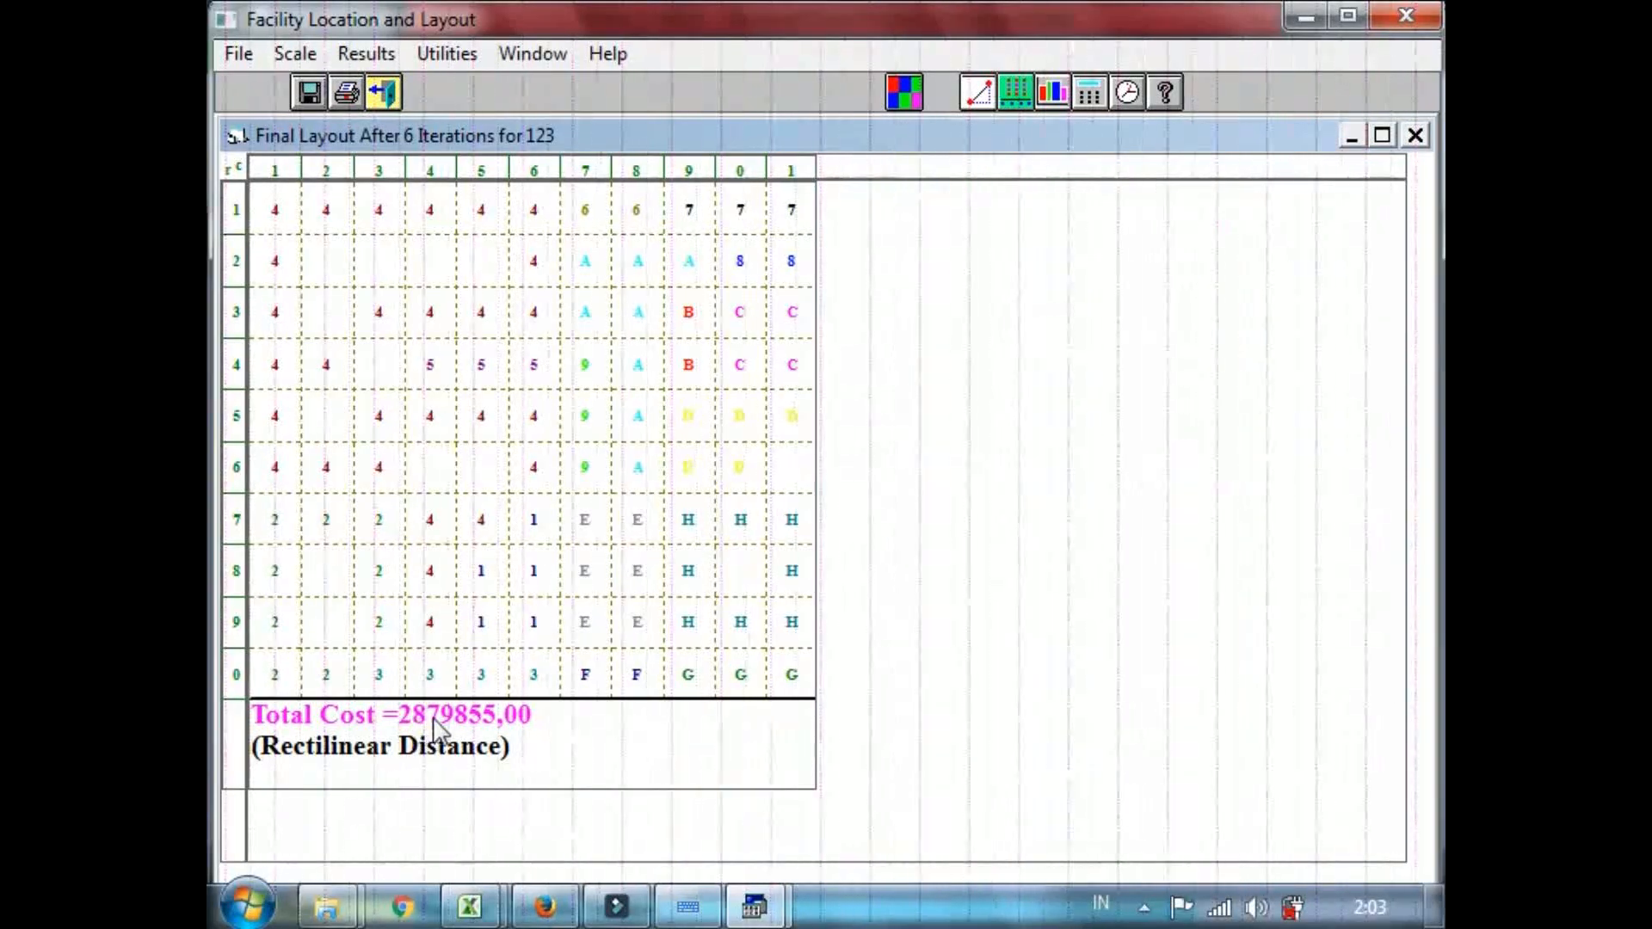
pyautogui.click(906, 98)
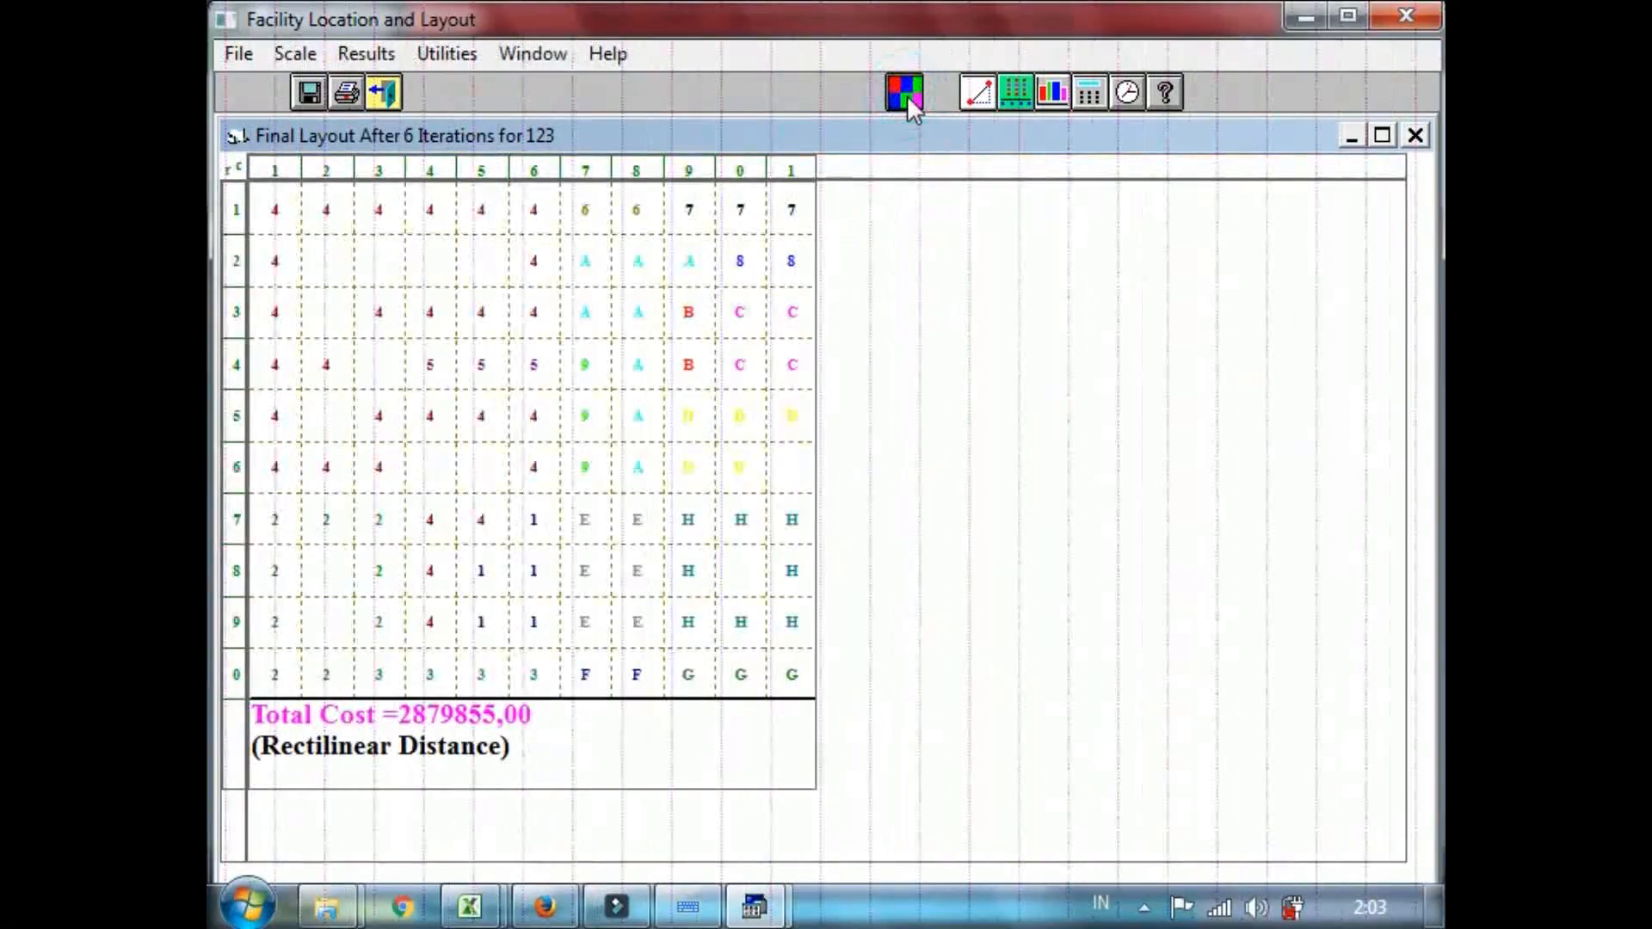
pyautogui.click(907, 97)
pyautogui.click(907, 97)
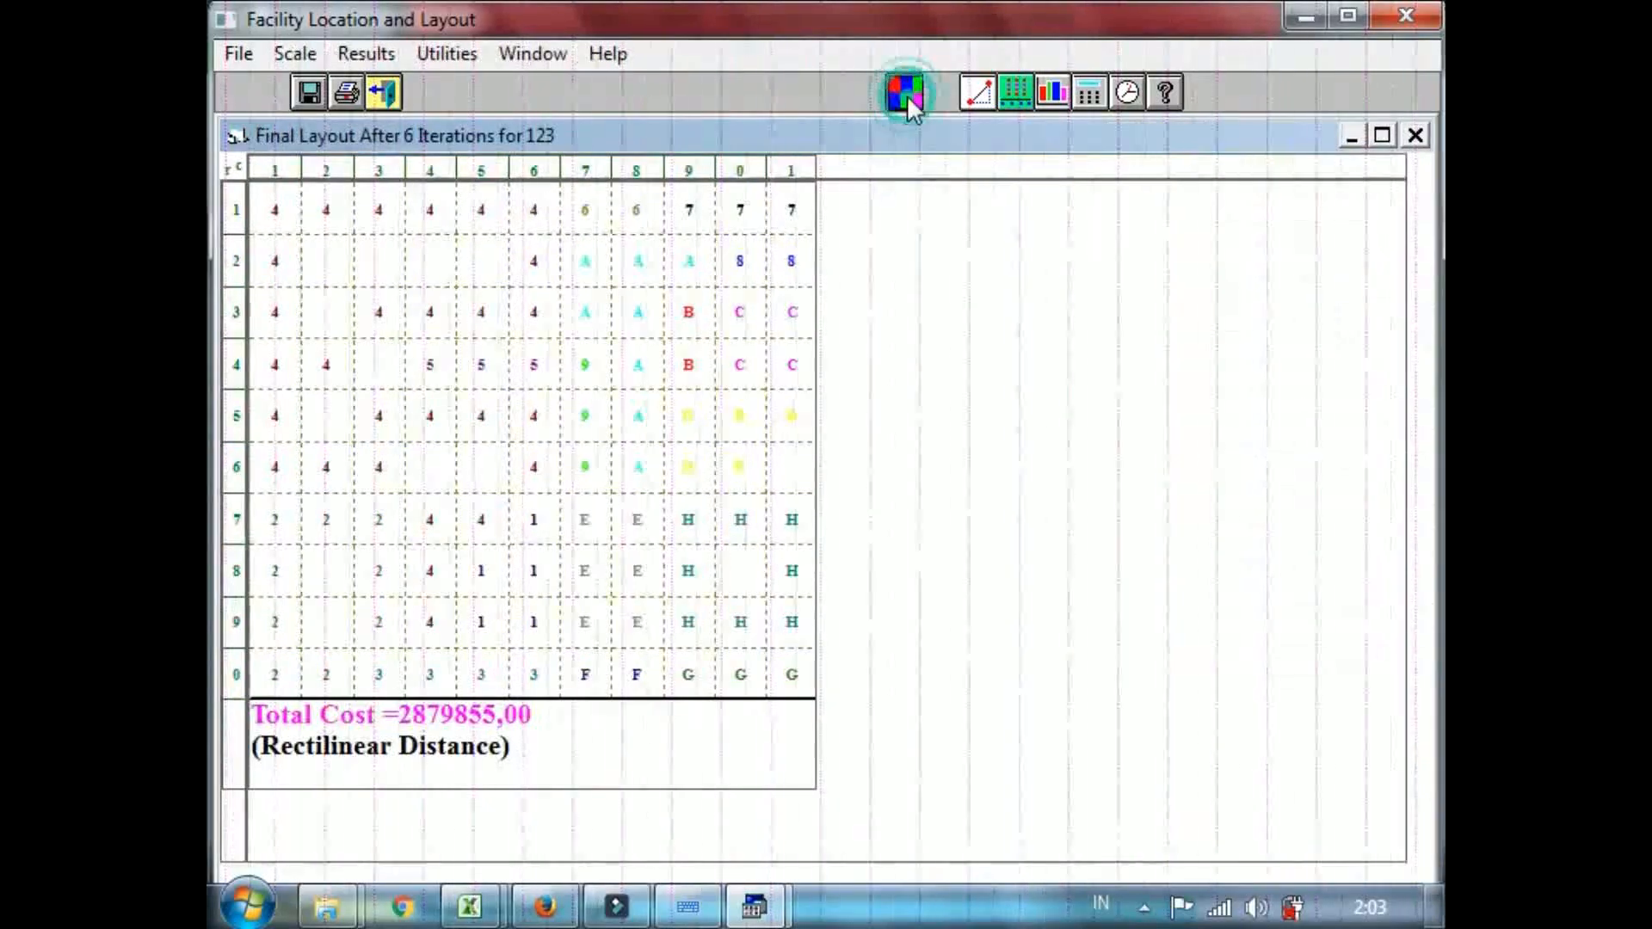
pyautogui.click(908, 99)
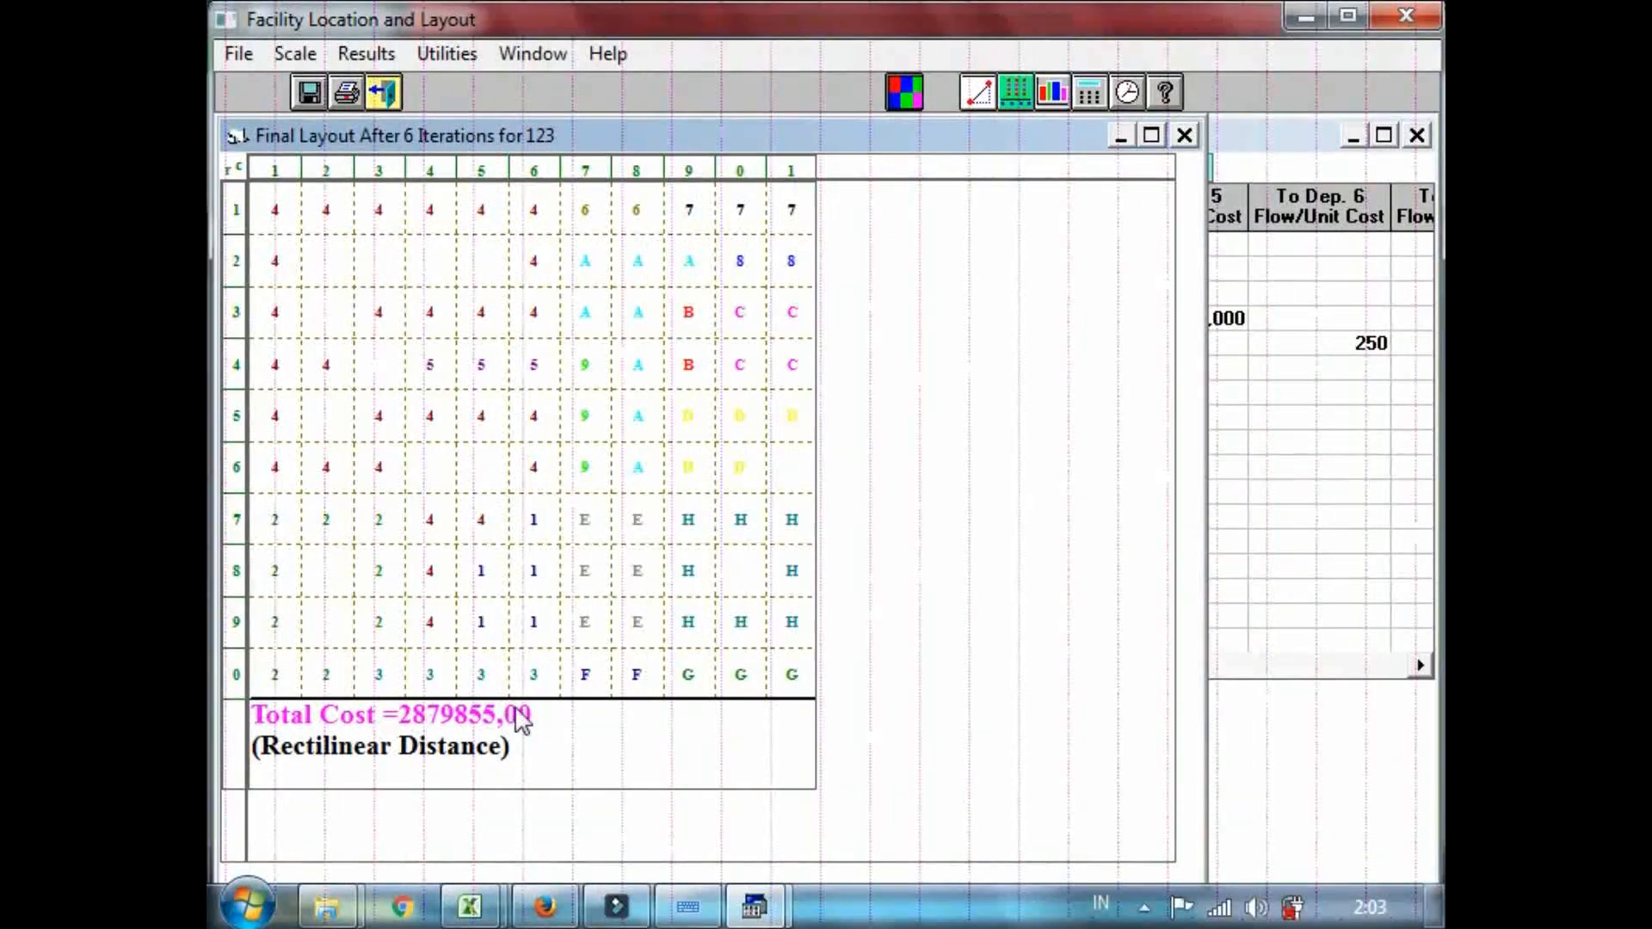
# Switch to the FINALLY HIKSS workbook in Excel and view the exchange cost table on the WinQSB sheet.
pyautogui.moveTo(473, 895)
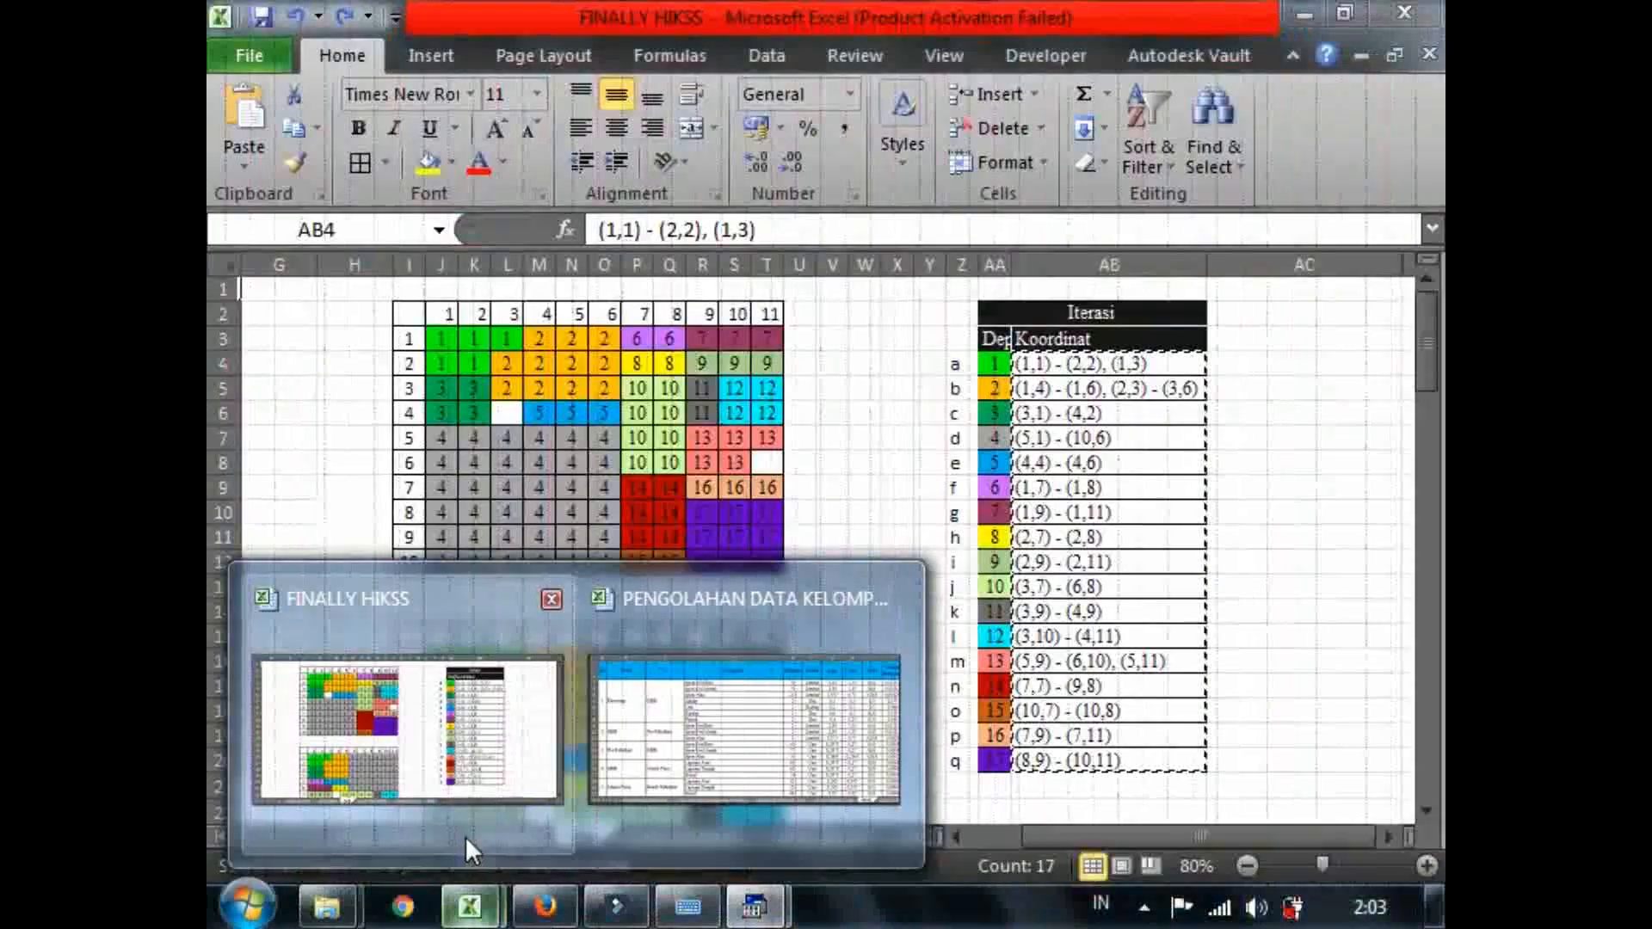
pyautogui.click(472, 835)
pyautogui.click(492, 833)
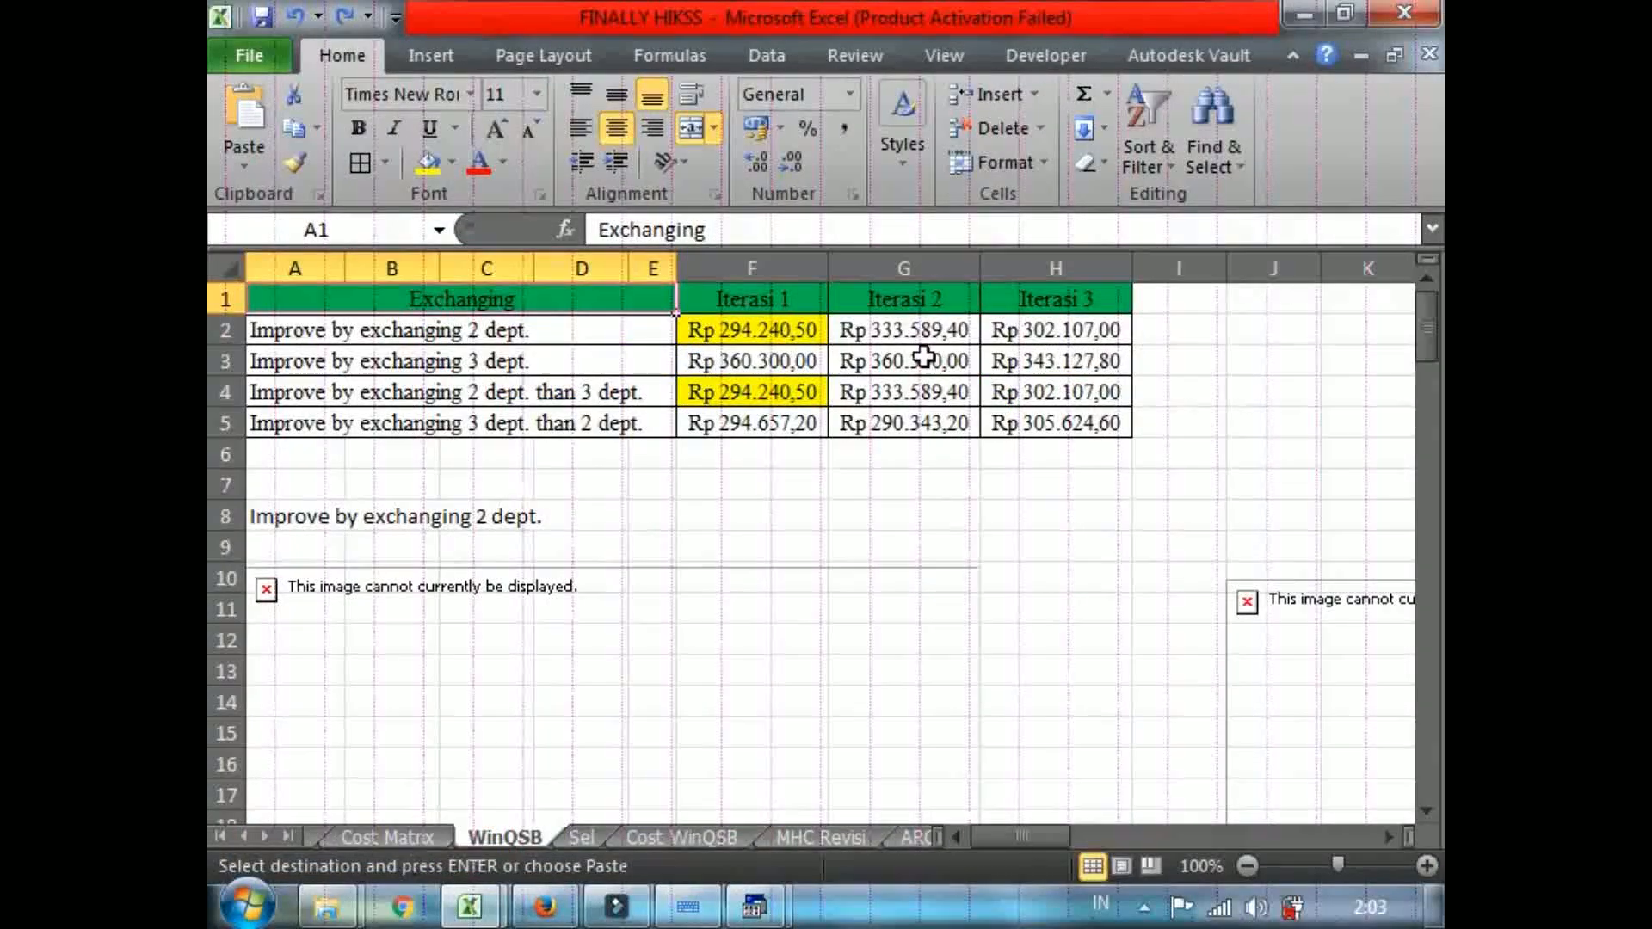
pyautogui.click(796, 309)
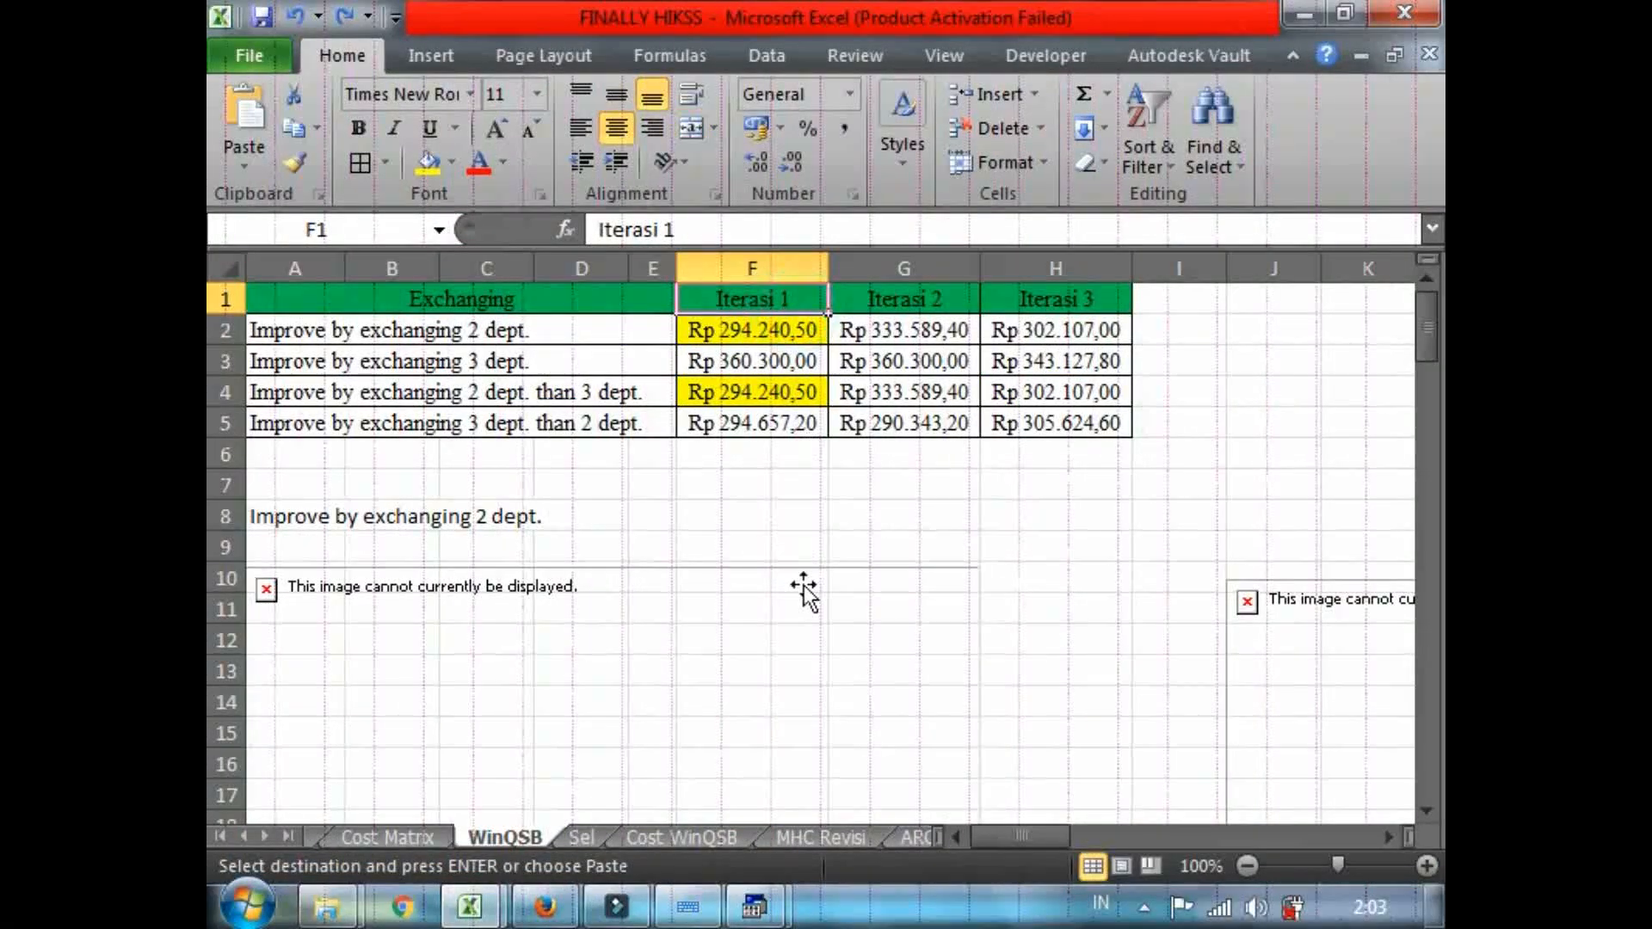
# Look over the layout grids and department coordinates on the Sel sheet, and check the Cost Matrix sheet.
pyautogui.click(571, 835)
pyautogui.click(957, 533)
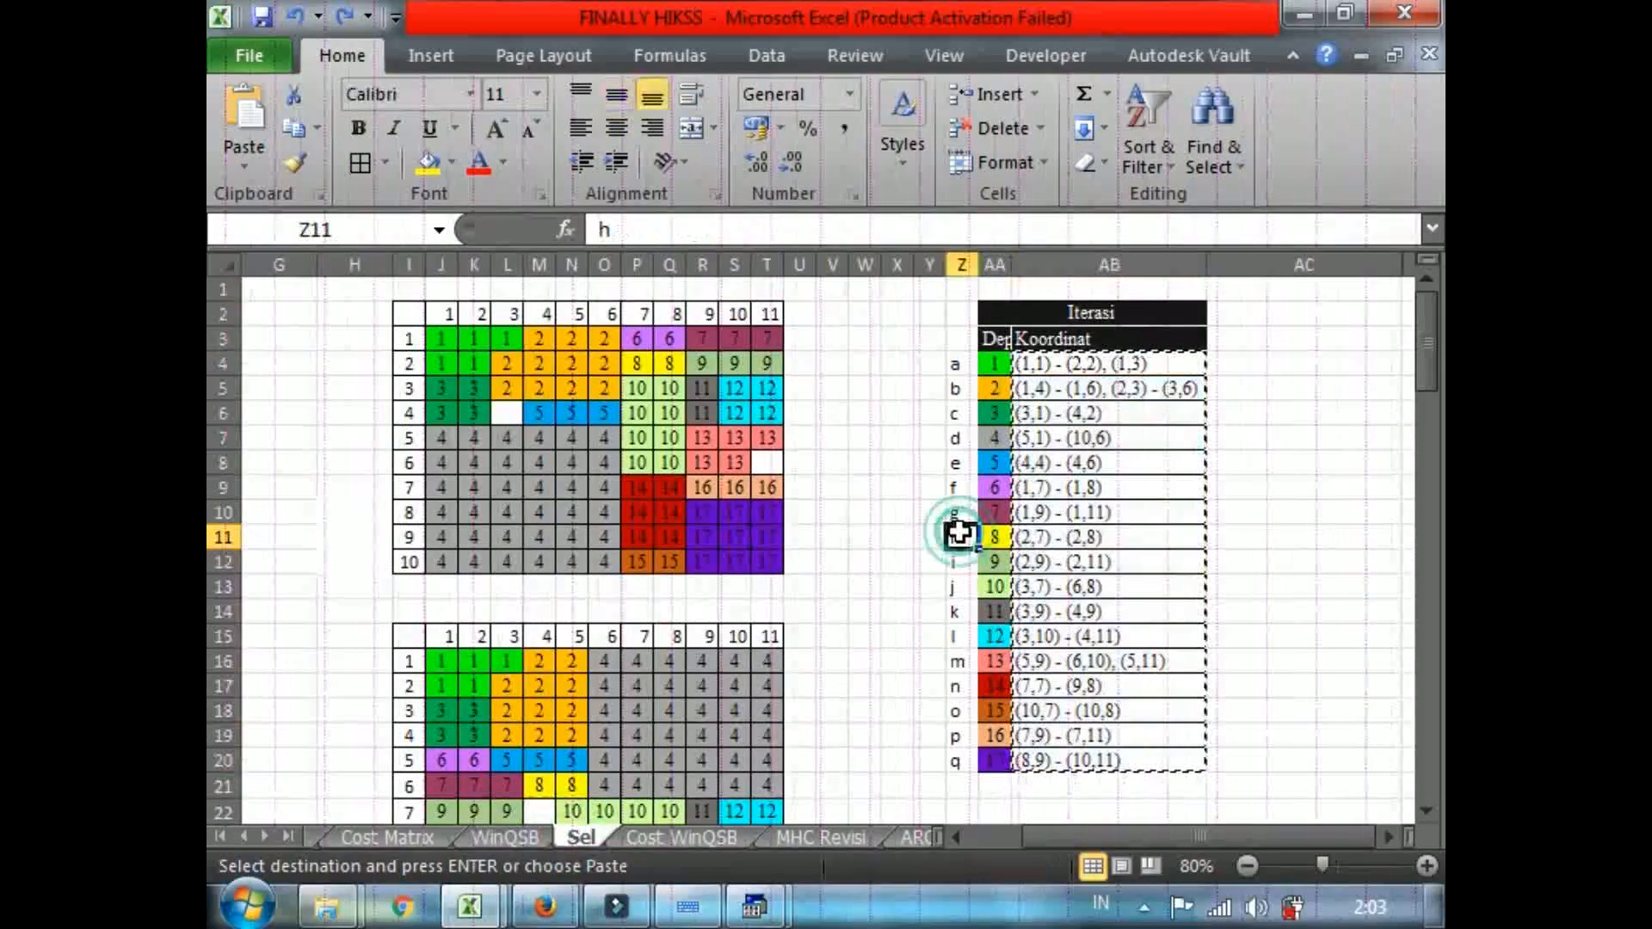
pyautogui.click(785, 637)
pyautogui.click(1058, 362)
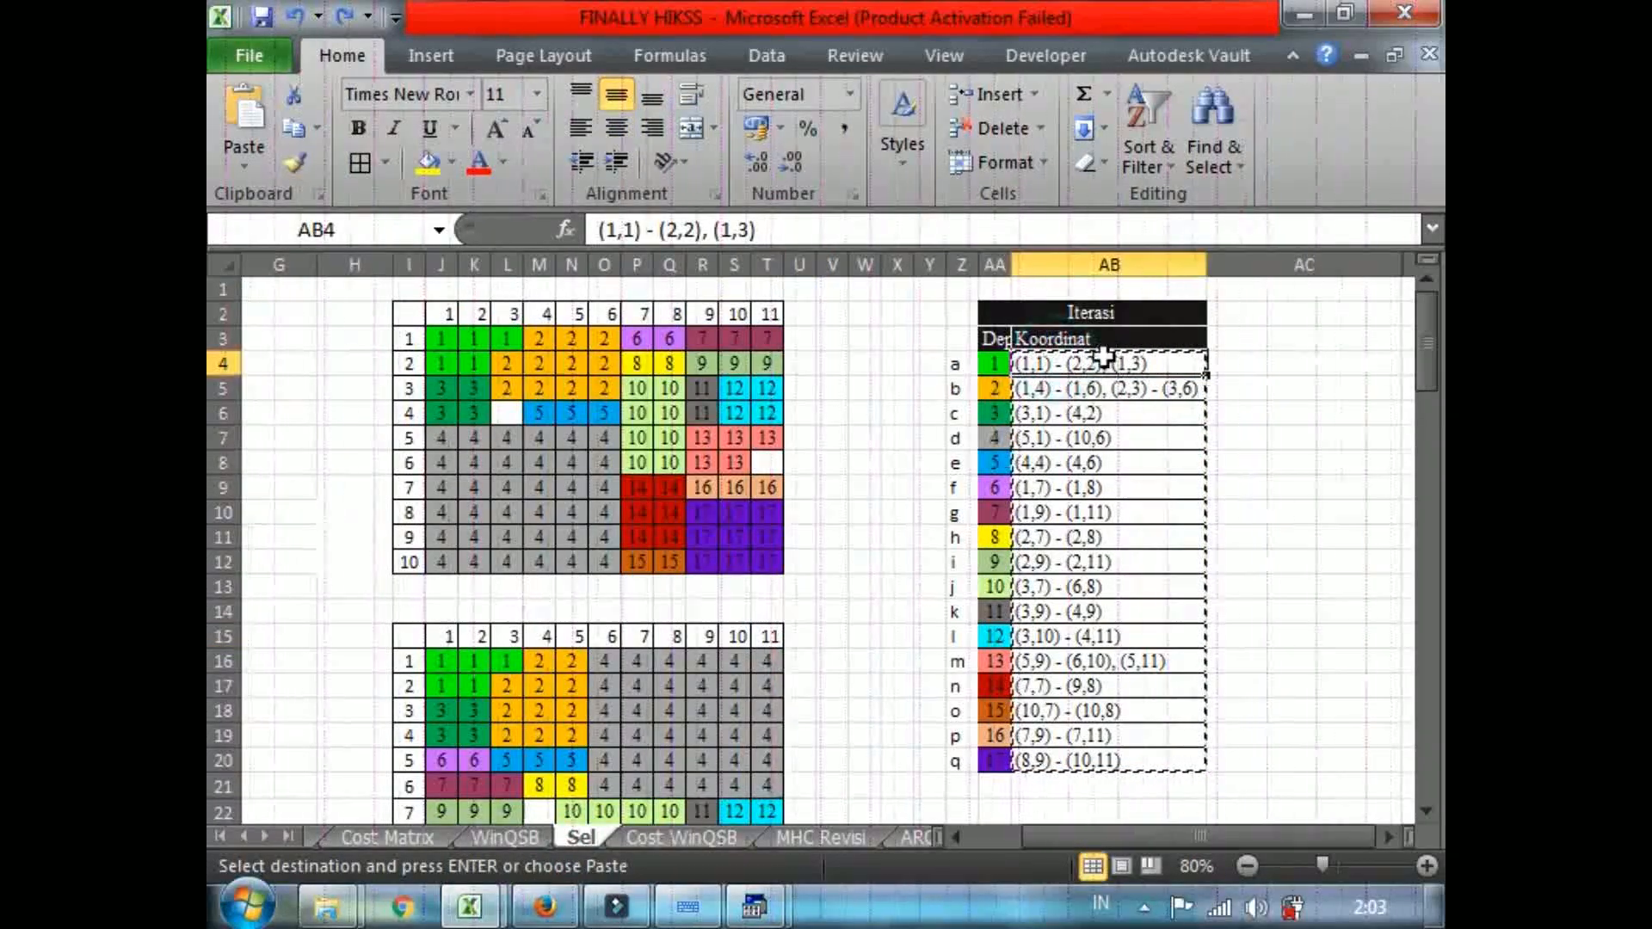
pyautogui.click(705, 315)
pyautogui.click(421, 835)
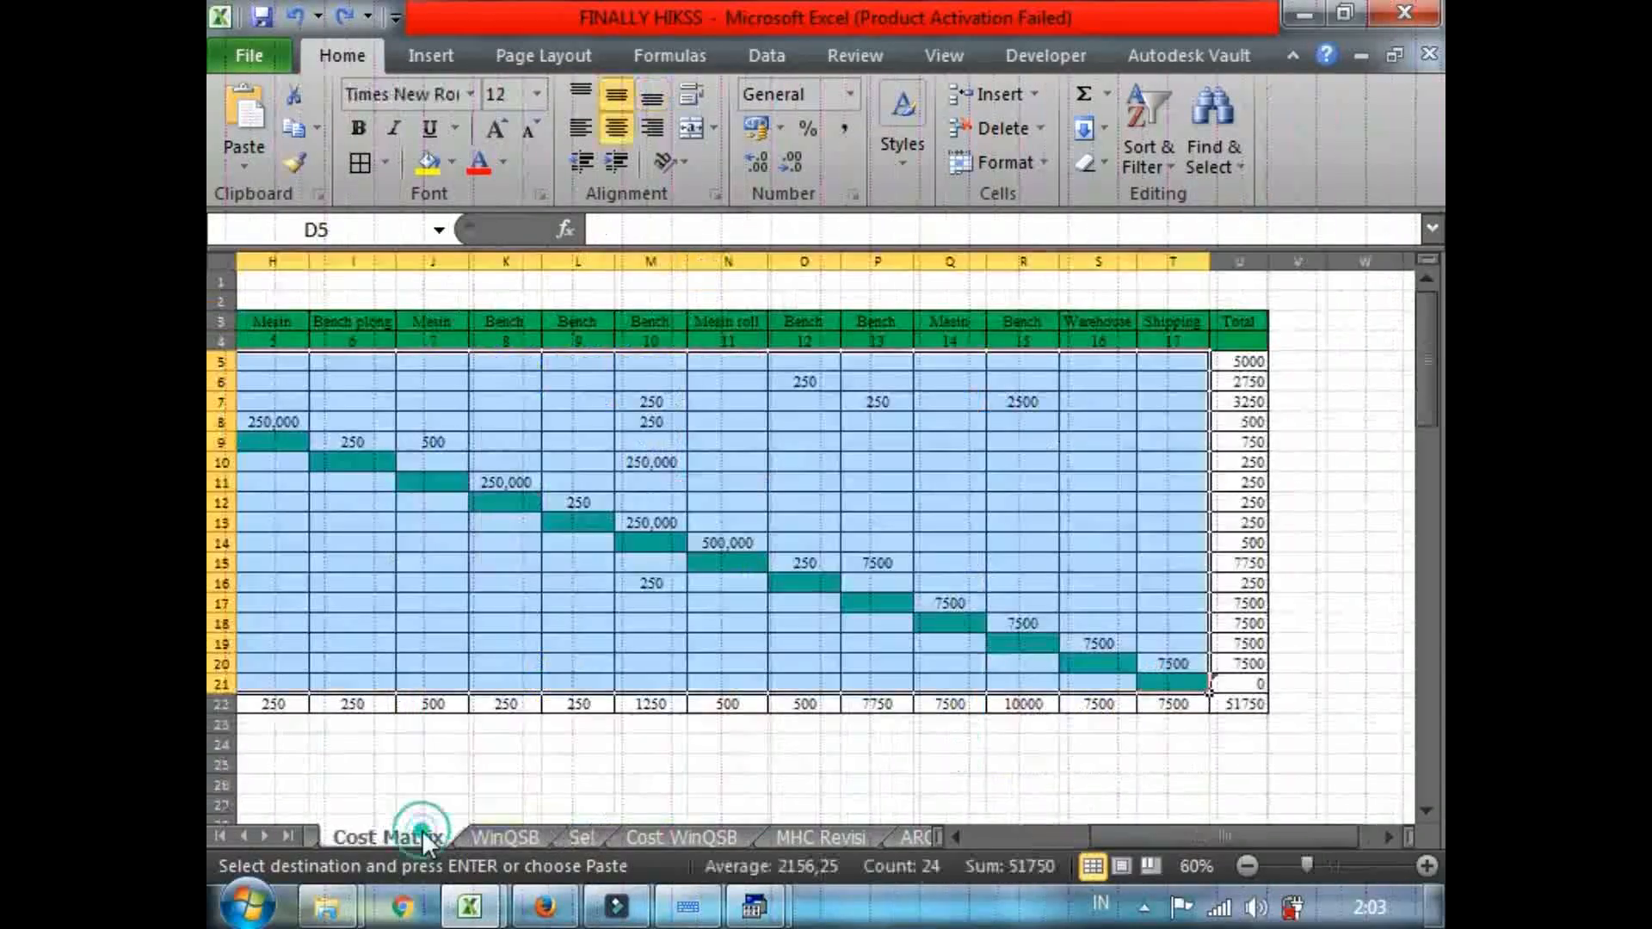
# Compare the Iterasi 1 cost for exchanging 2 dept. on the WinQSB sheet with the final layout's total cost in Facility Location and Layout.
pyautogui.click(514, 837)
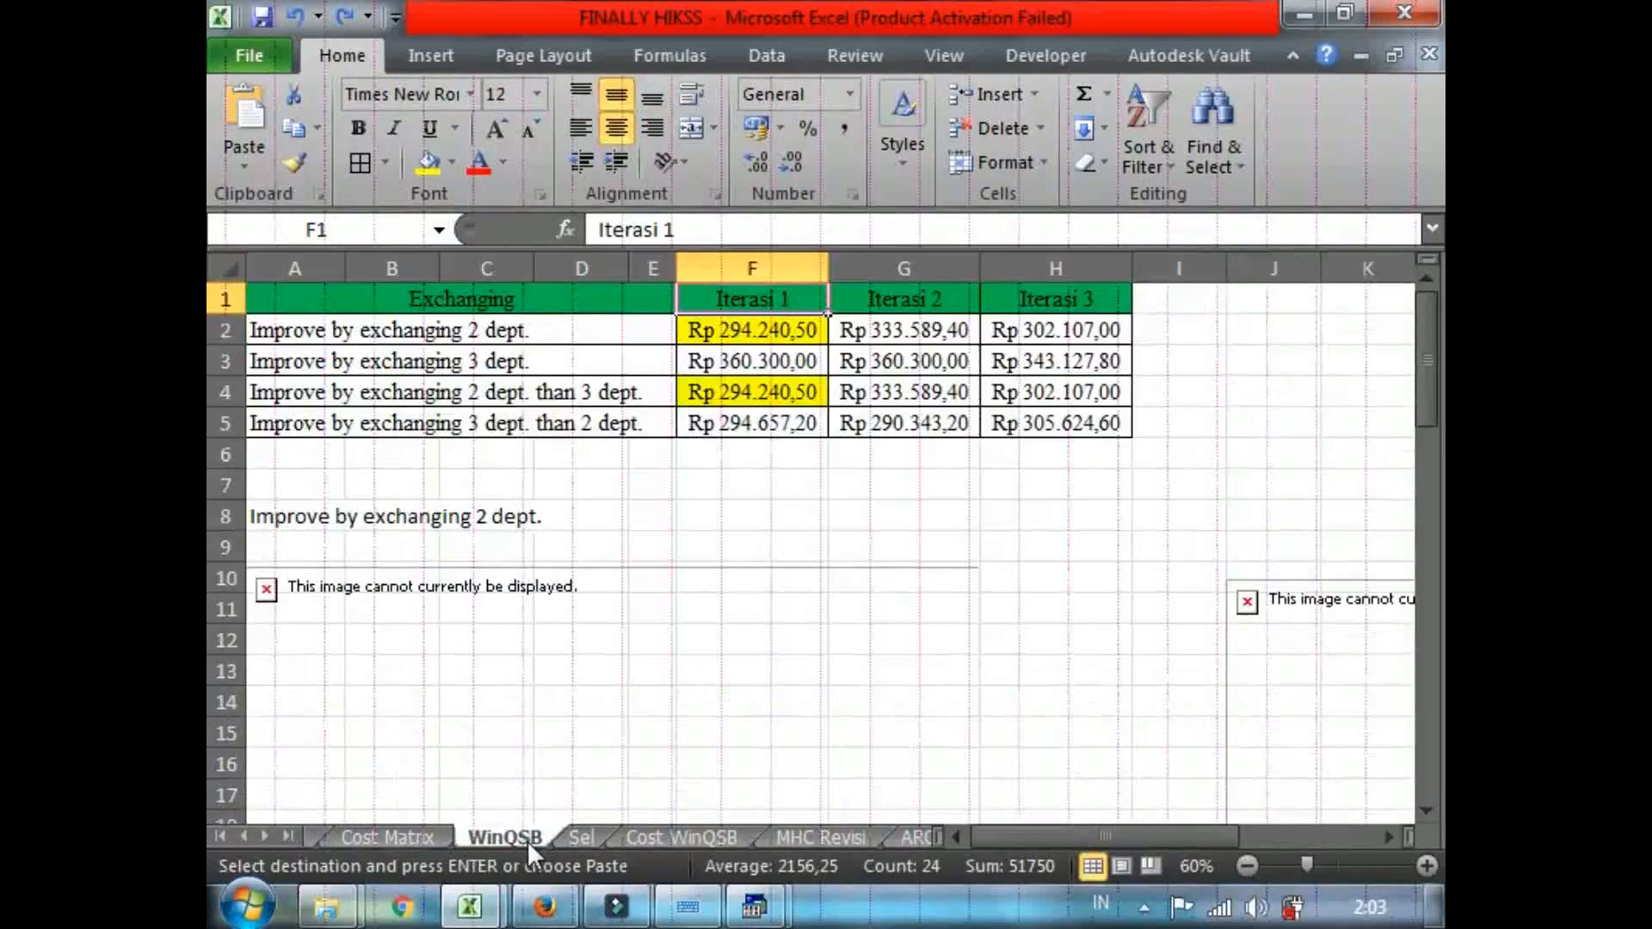
pyautogui.click(840, 535)
pyautogui.click(628, 339)
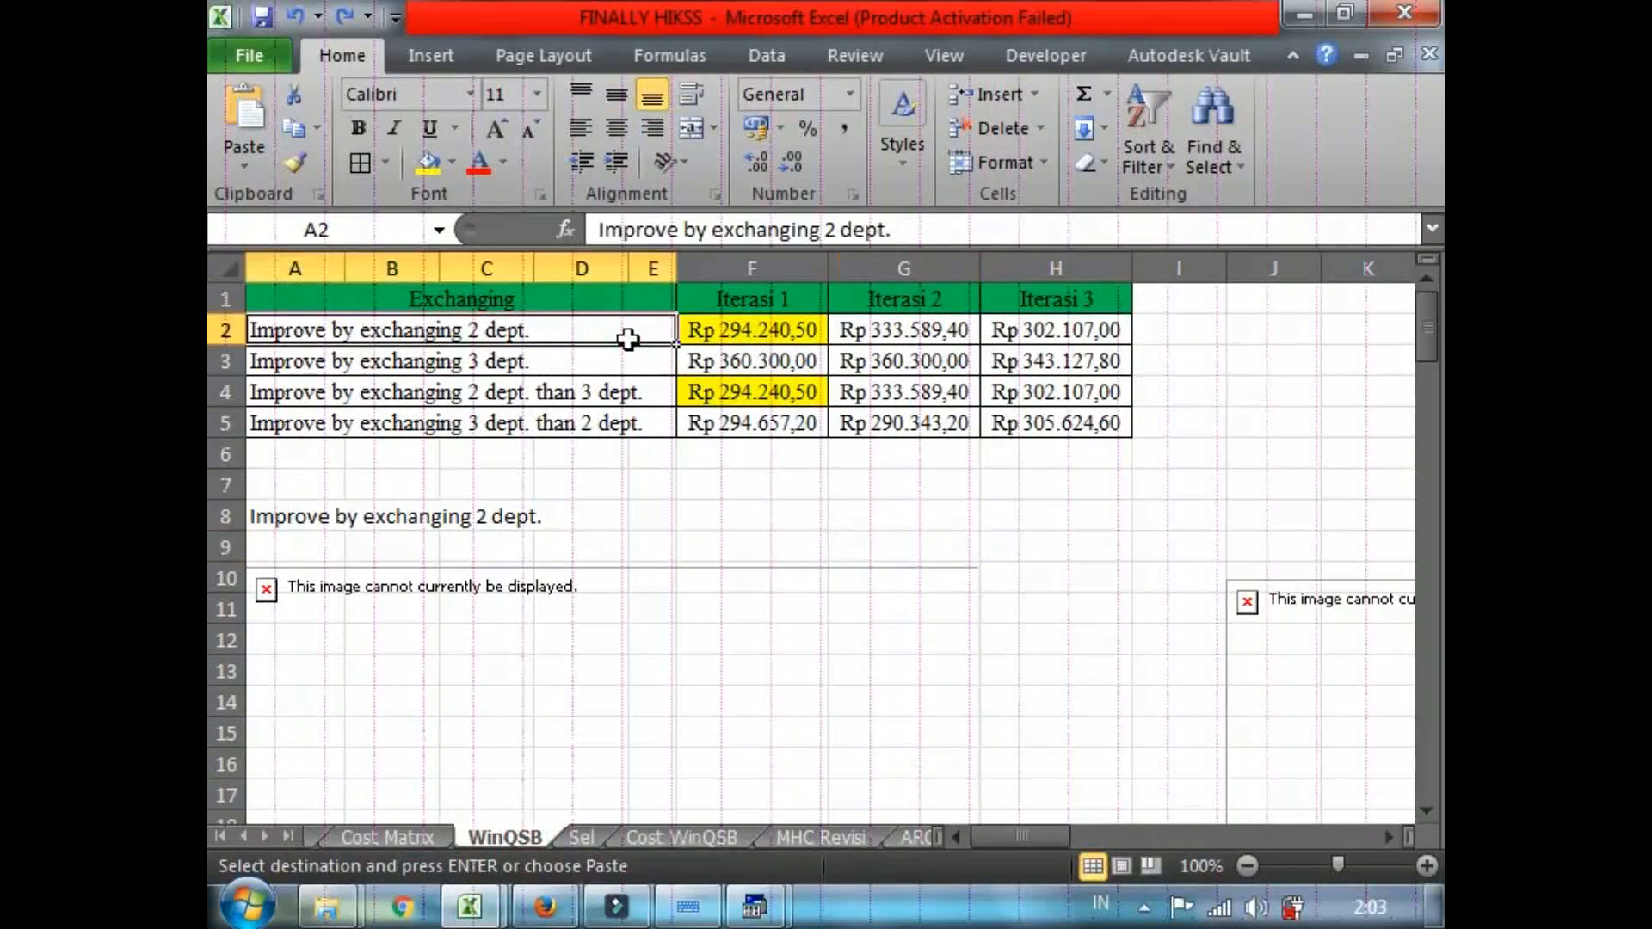
pyautogui.moveTo(754, 904)
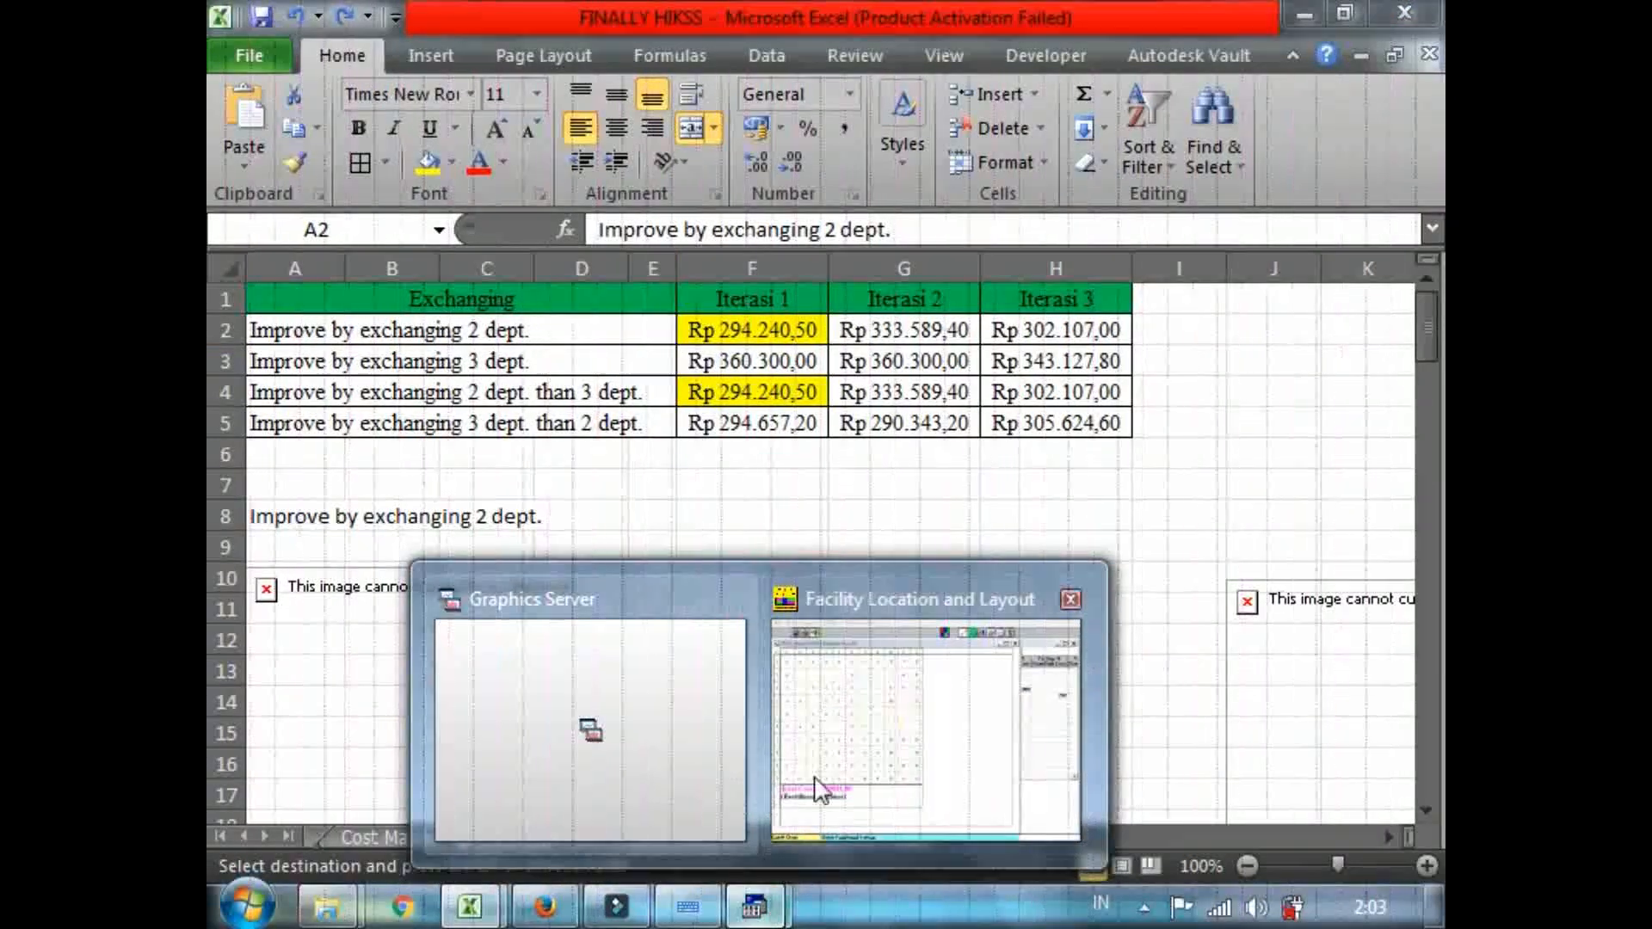
pyautogui.click(852, 778)
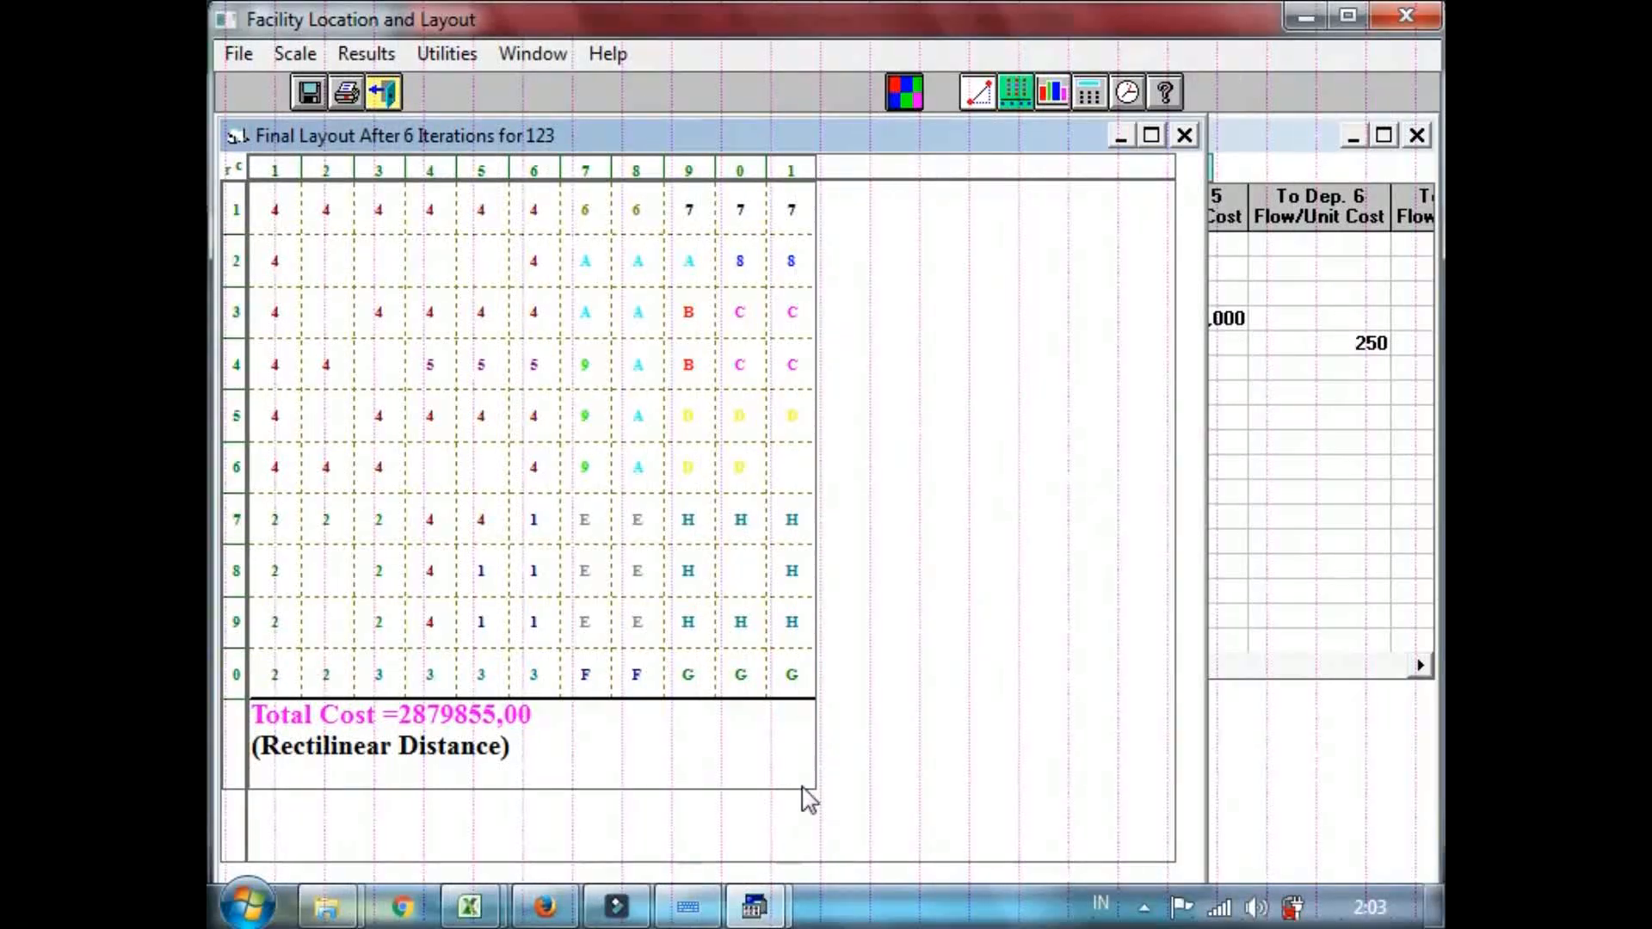
pyautogui.moveTo(469, 906)
pyautogui.click(486, 785)
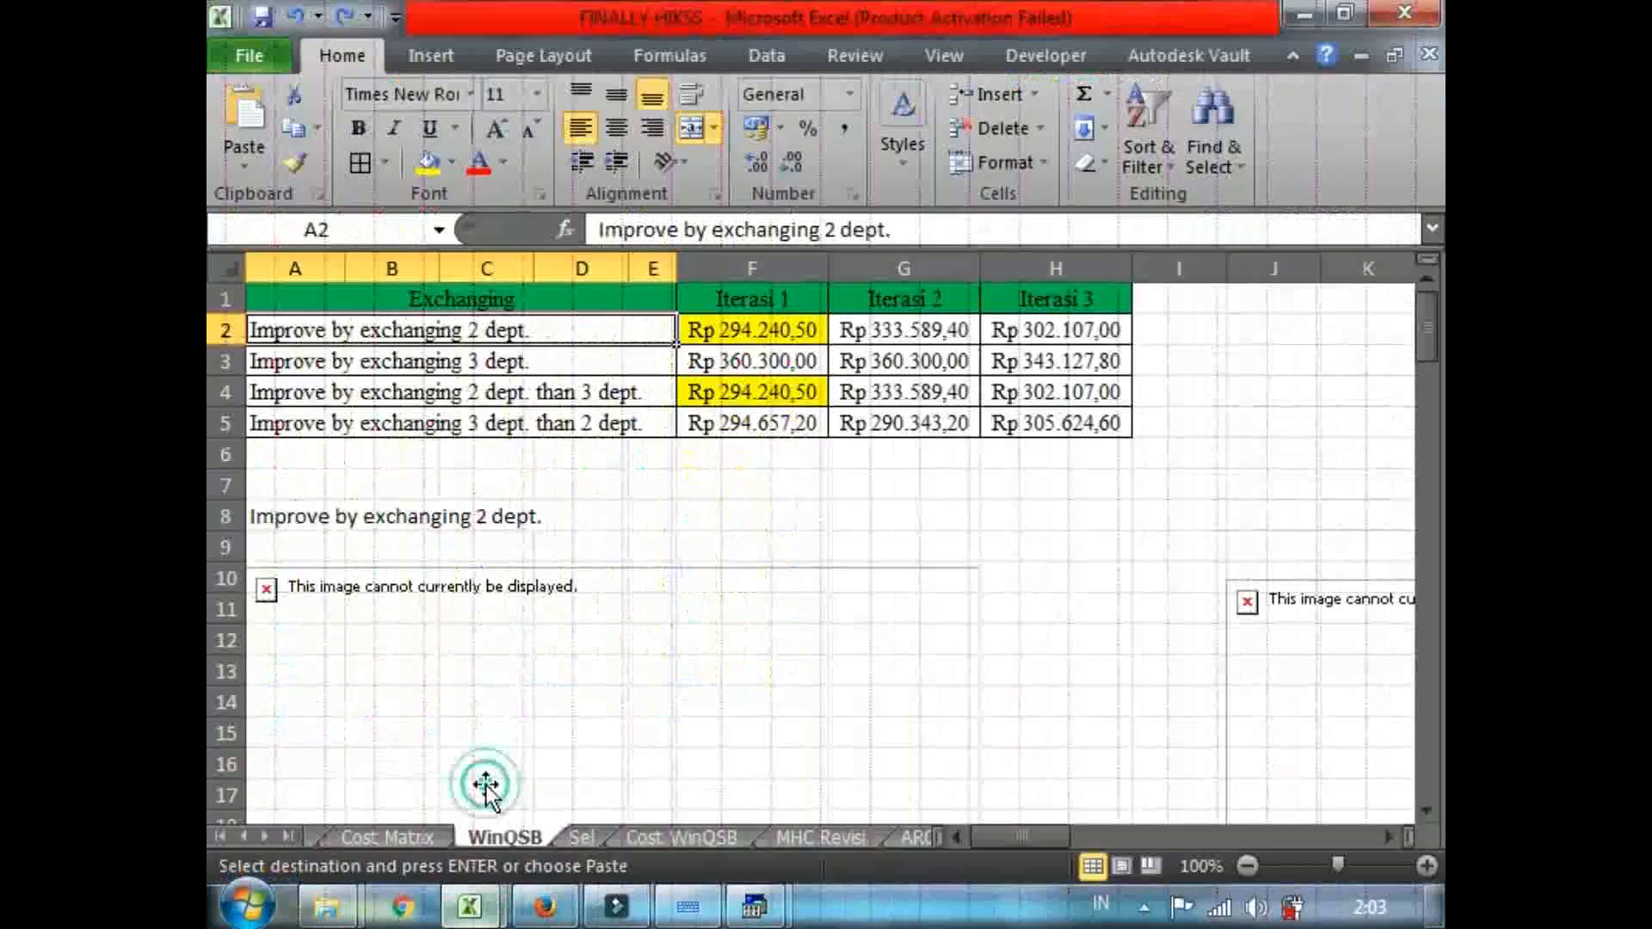
pyautogui.click(784, 332)
pyautogui.moveTo(774, 919)
pyautogui.click(933, 727)
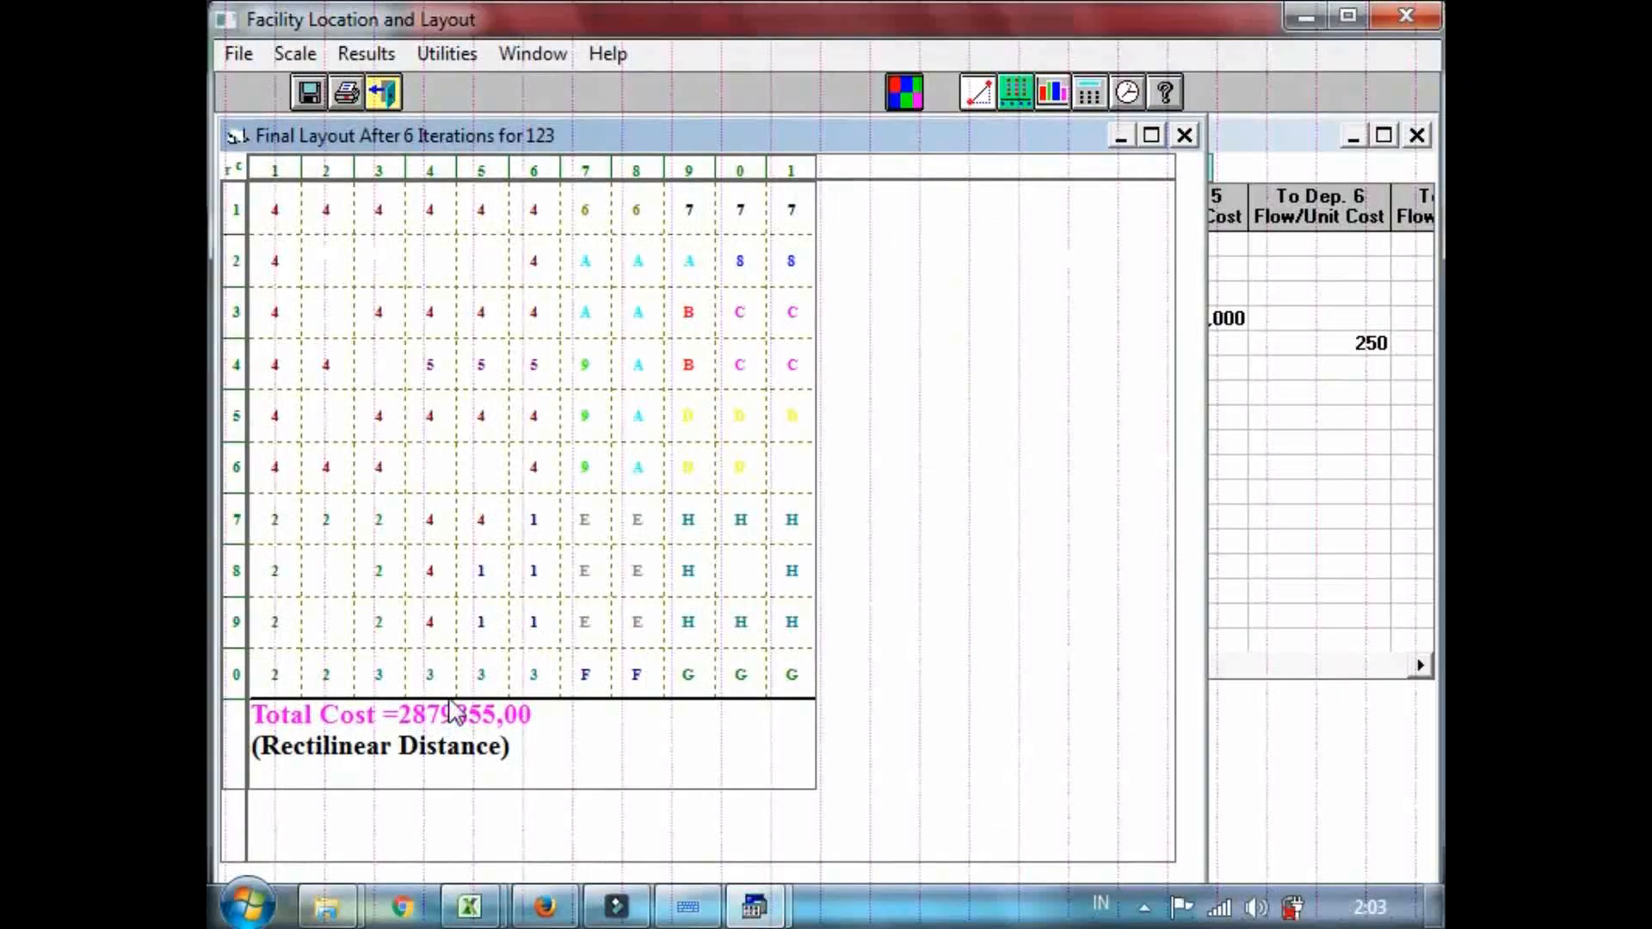
# Recheck the Iterasi 1 costs for exchanging 2 and 3 dept. in Excel and return to the final layout in Facility Location and Layout.
pyautogui.moveTo(469, 906)
pyautogui.click(435, 787)
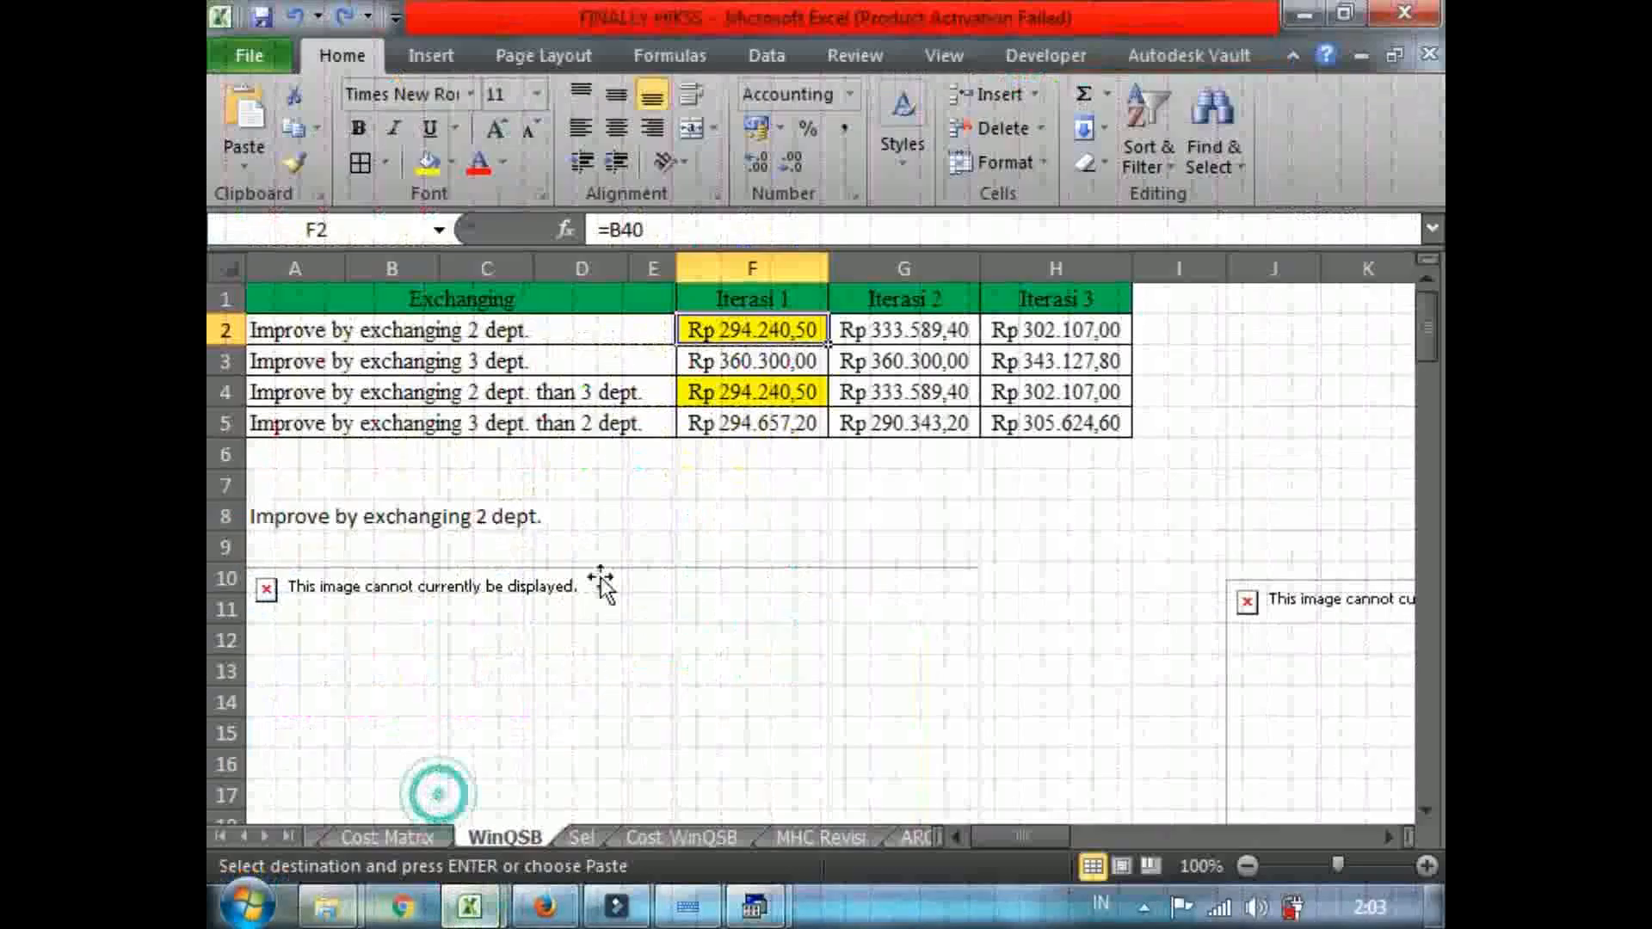
pyautogui.click(741, 363)
pyautogui.click(757, 331)
pyautogui.click(840, 338)
pyautogui.click(746, 343)
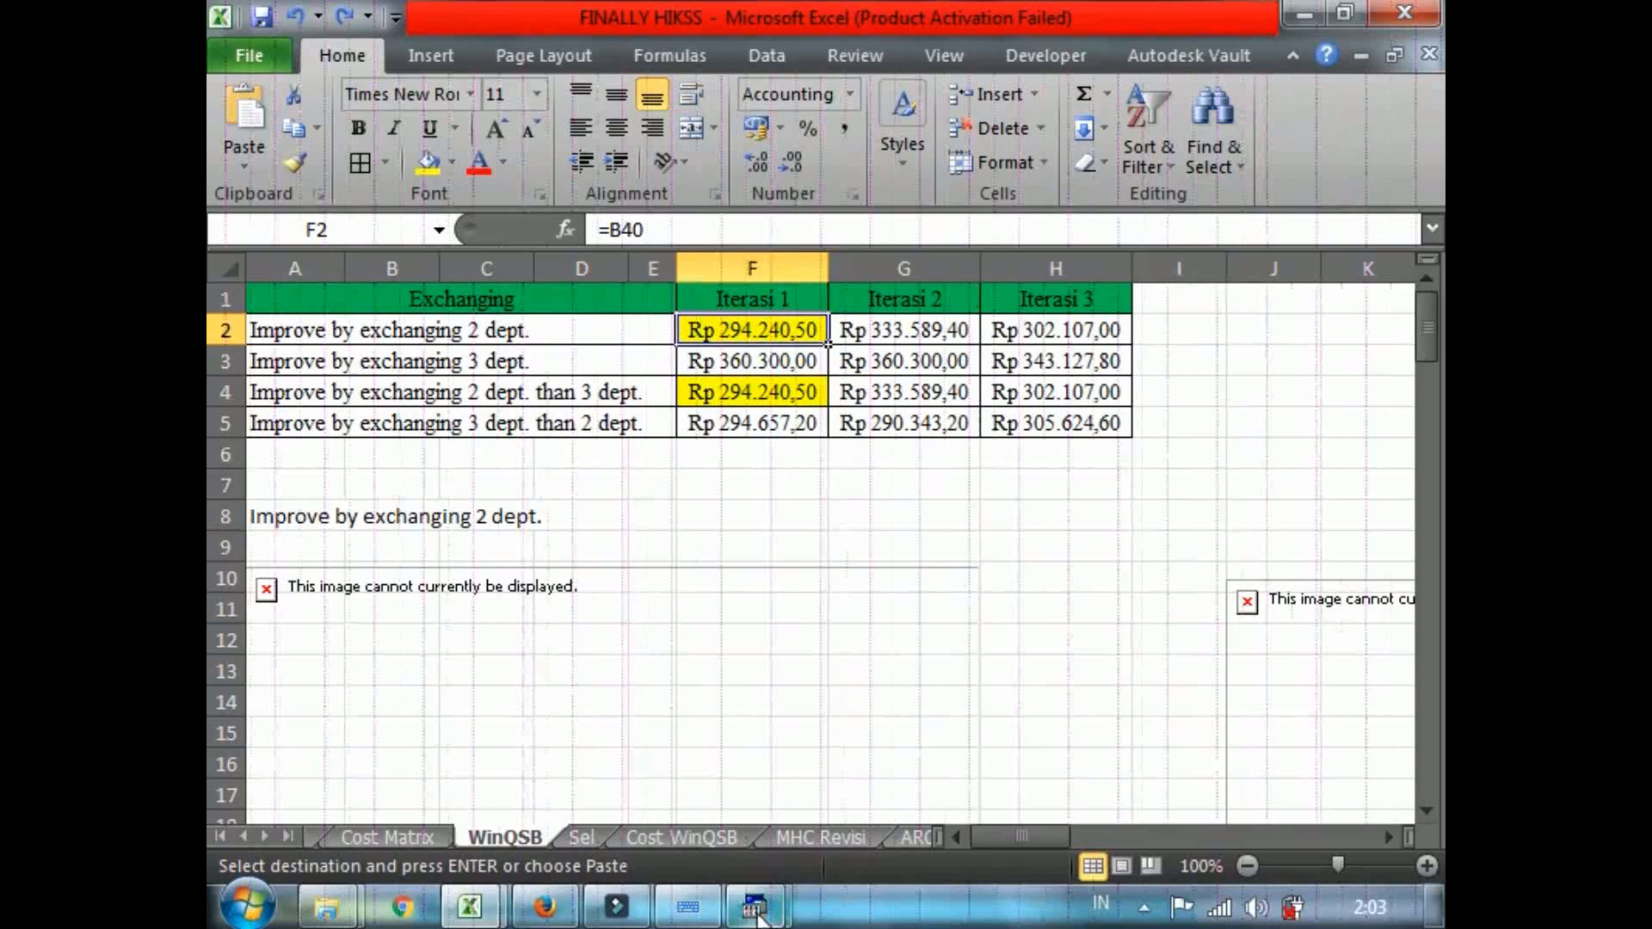
pyautogui.moveTo(754, 907)
pyautogui.click(988, 720)
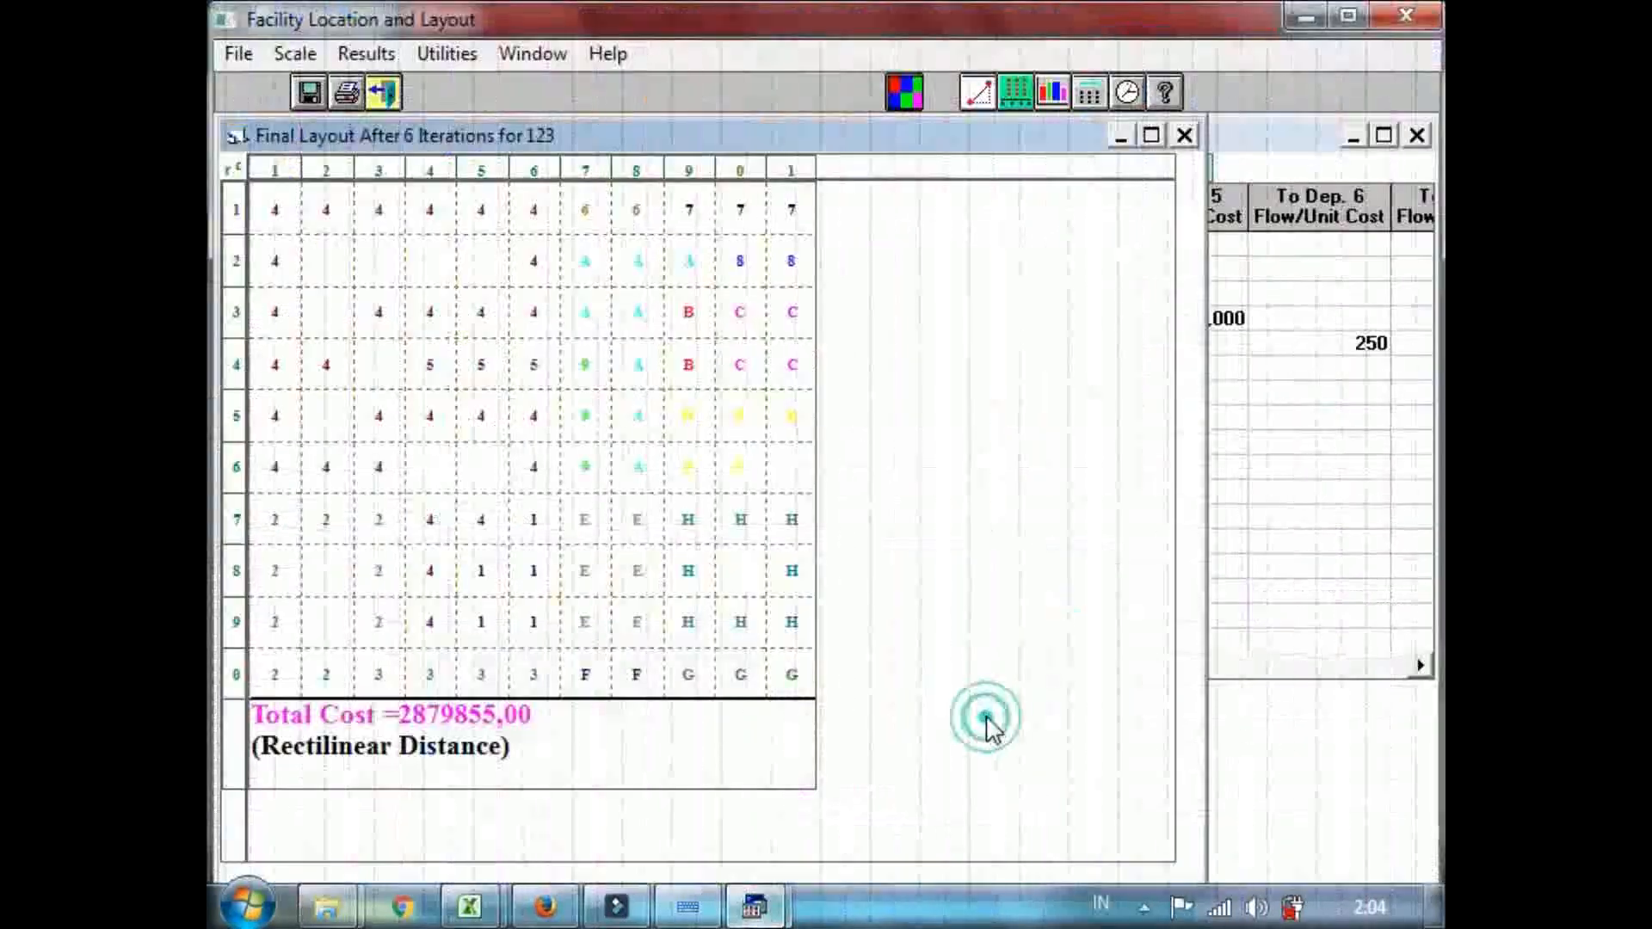
# Bring up the functional layout data table, redisplay the final layout, and examine its total cost.
pyautogui.click(808, 643)
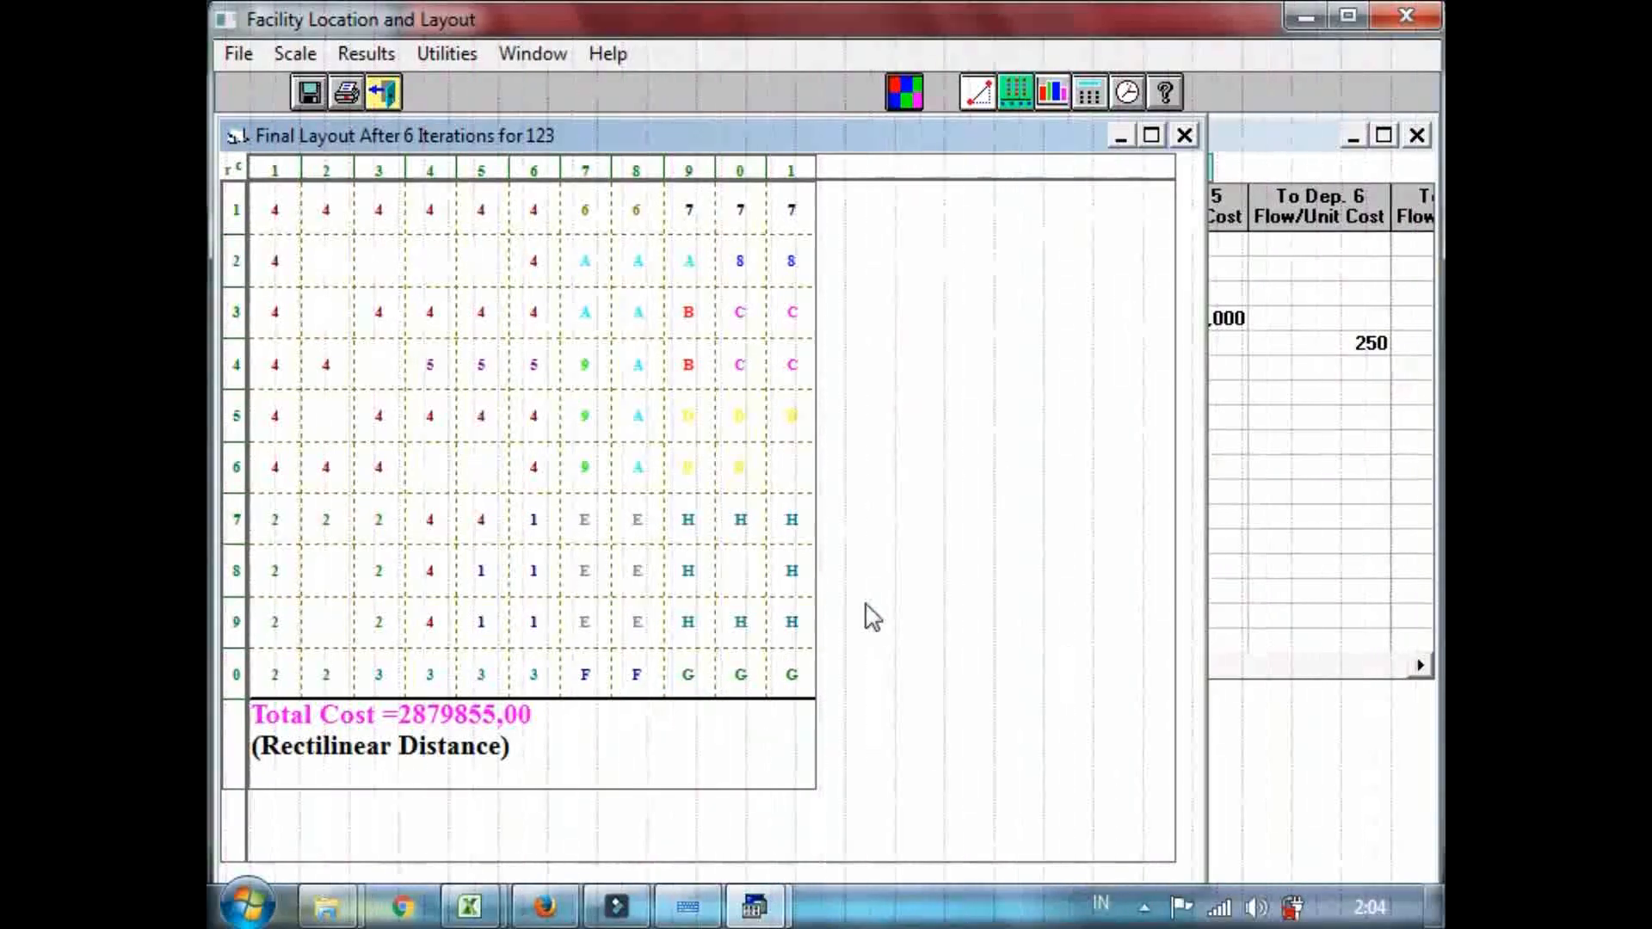
pyautogui.click(915, 338)
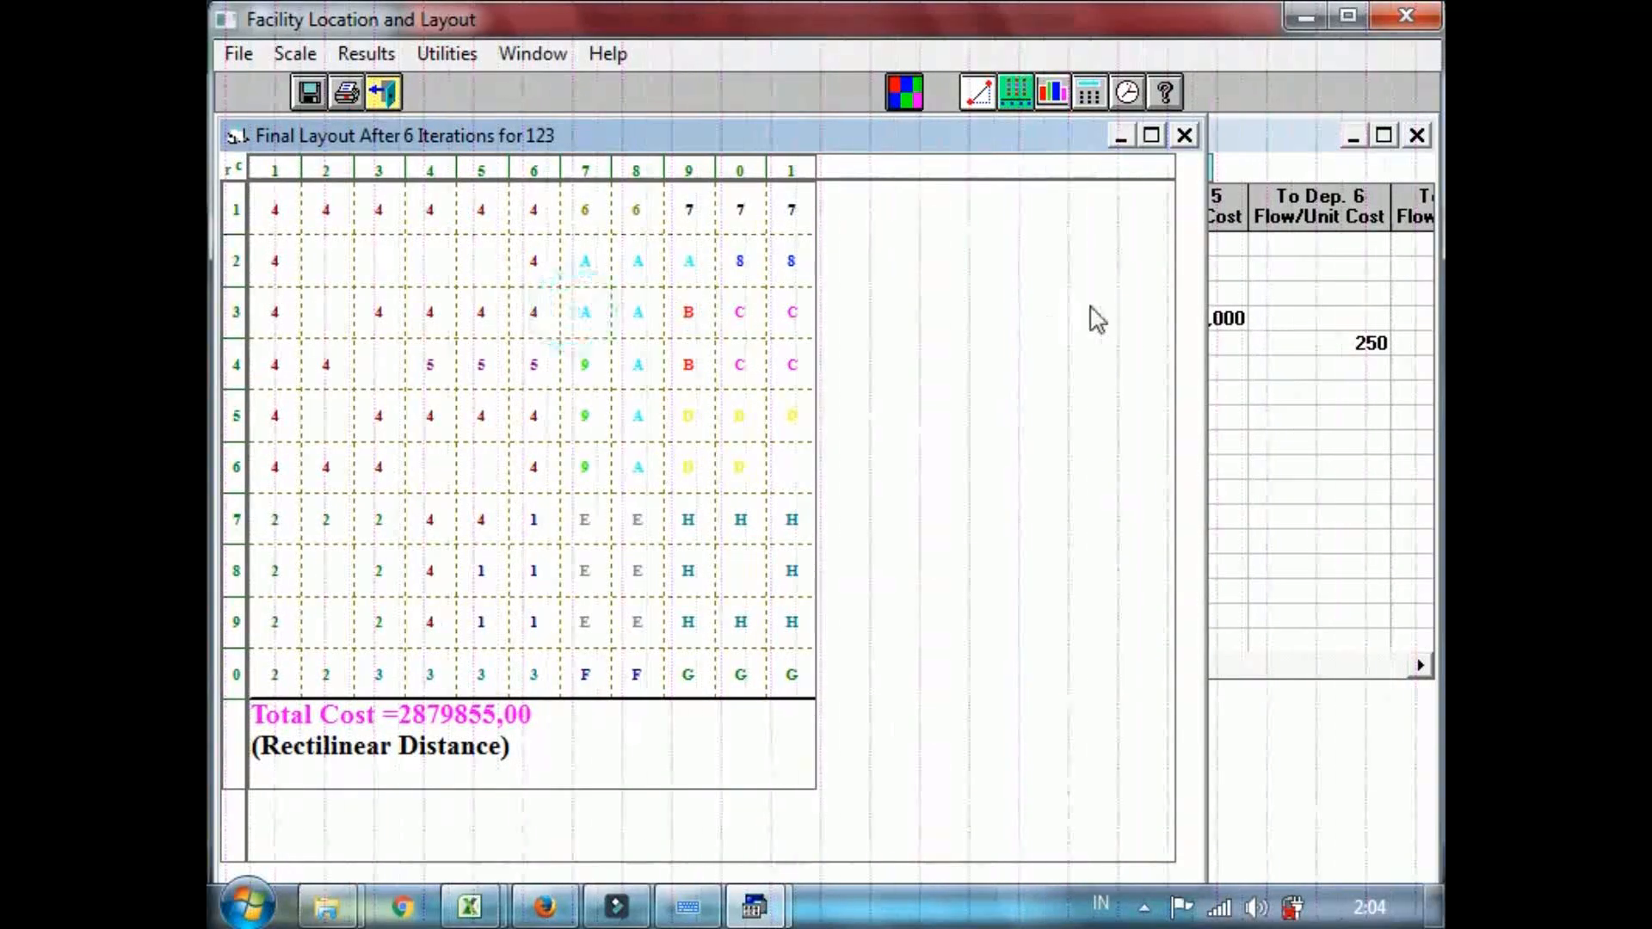
pyautogui.click(1288, 387)
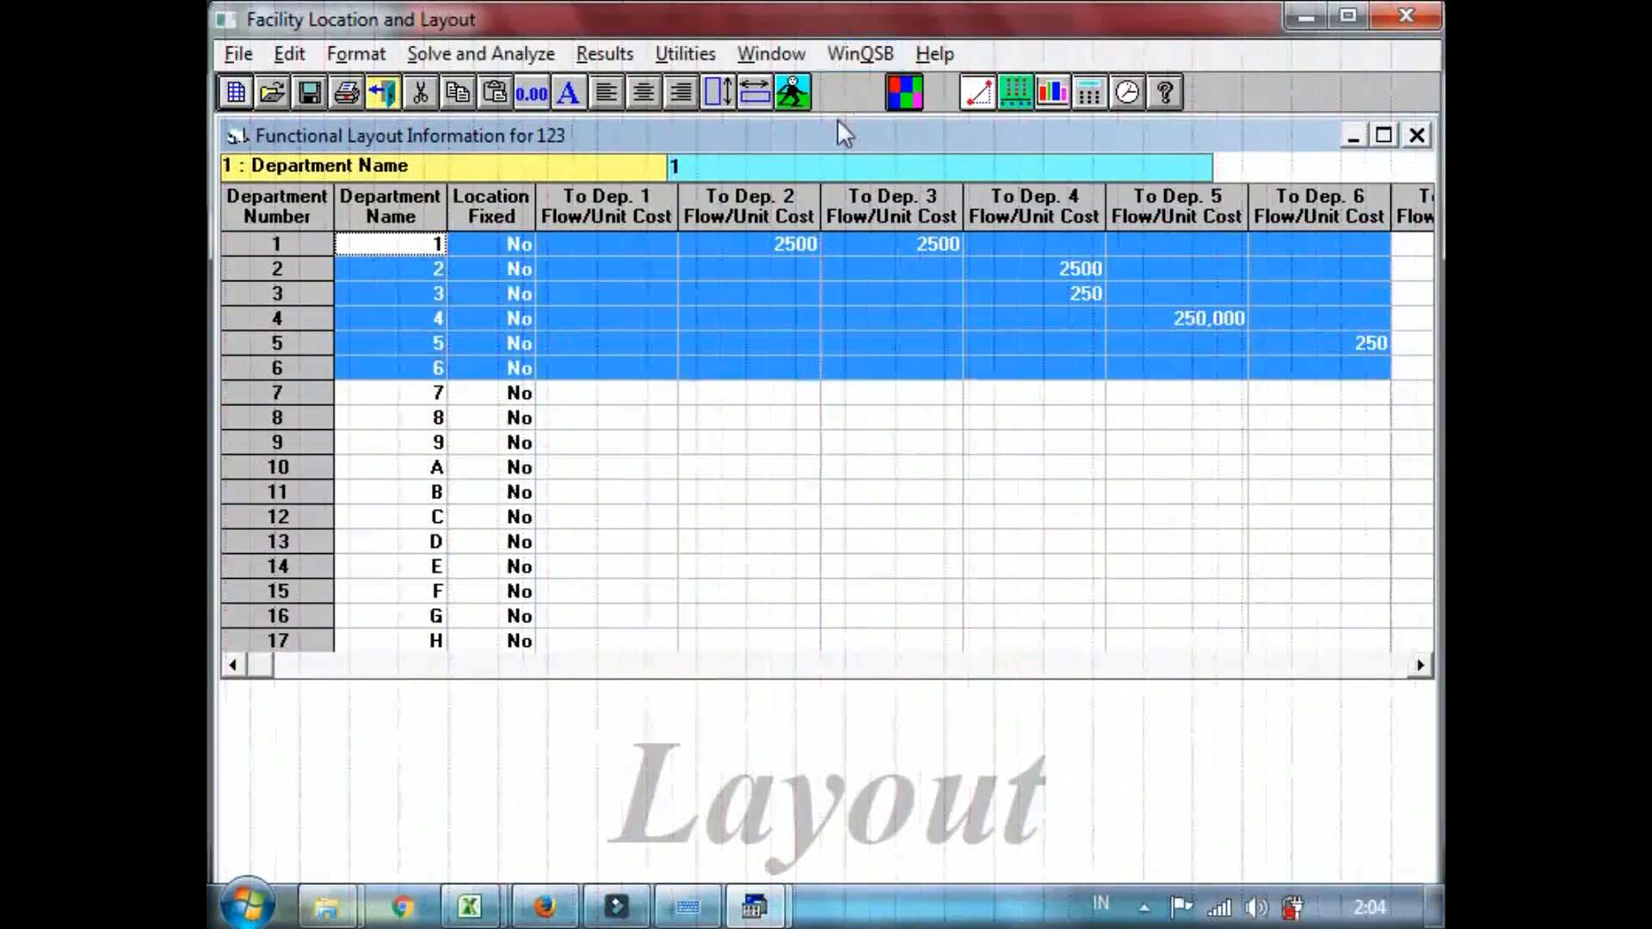
pyautogui.click(754, 906)
pyautogui.click(888, 741)
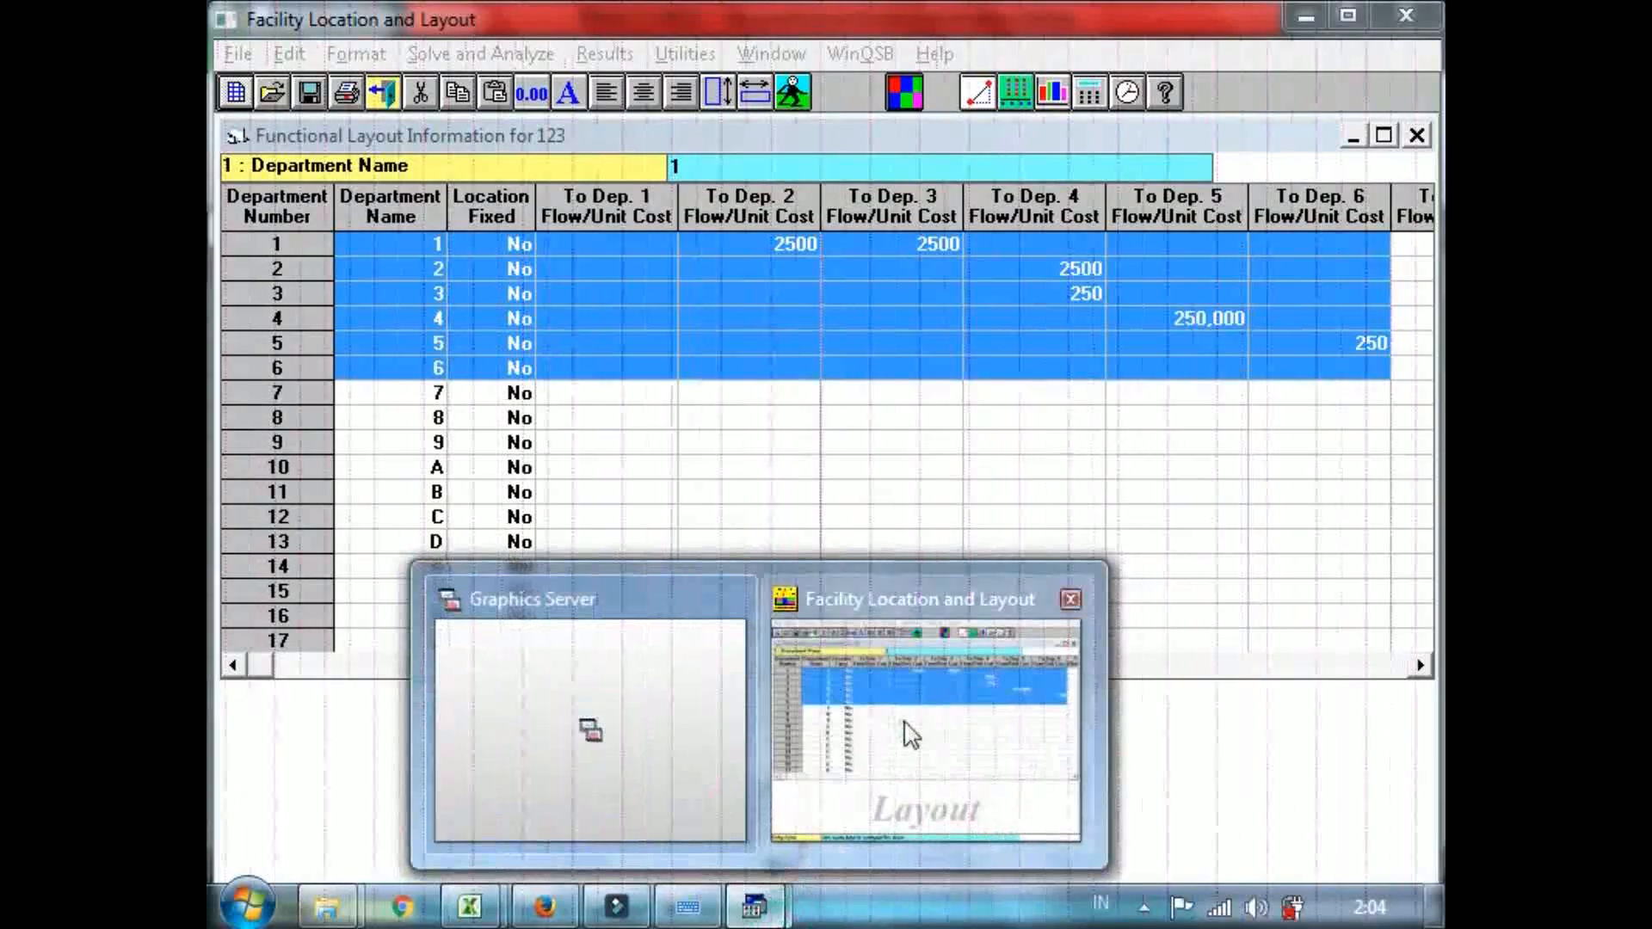
pyautogui.click(904, 93)
pyautogui.click(905, 93)
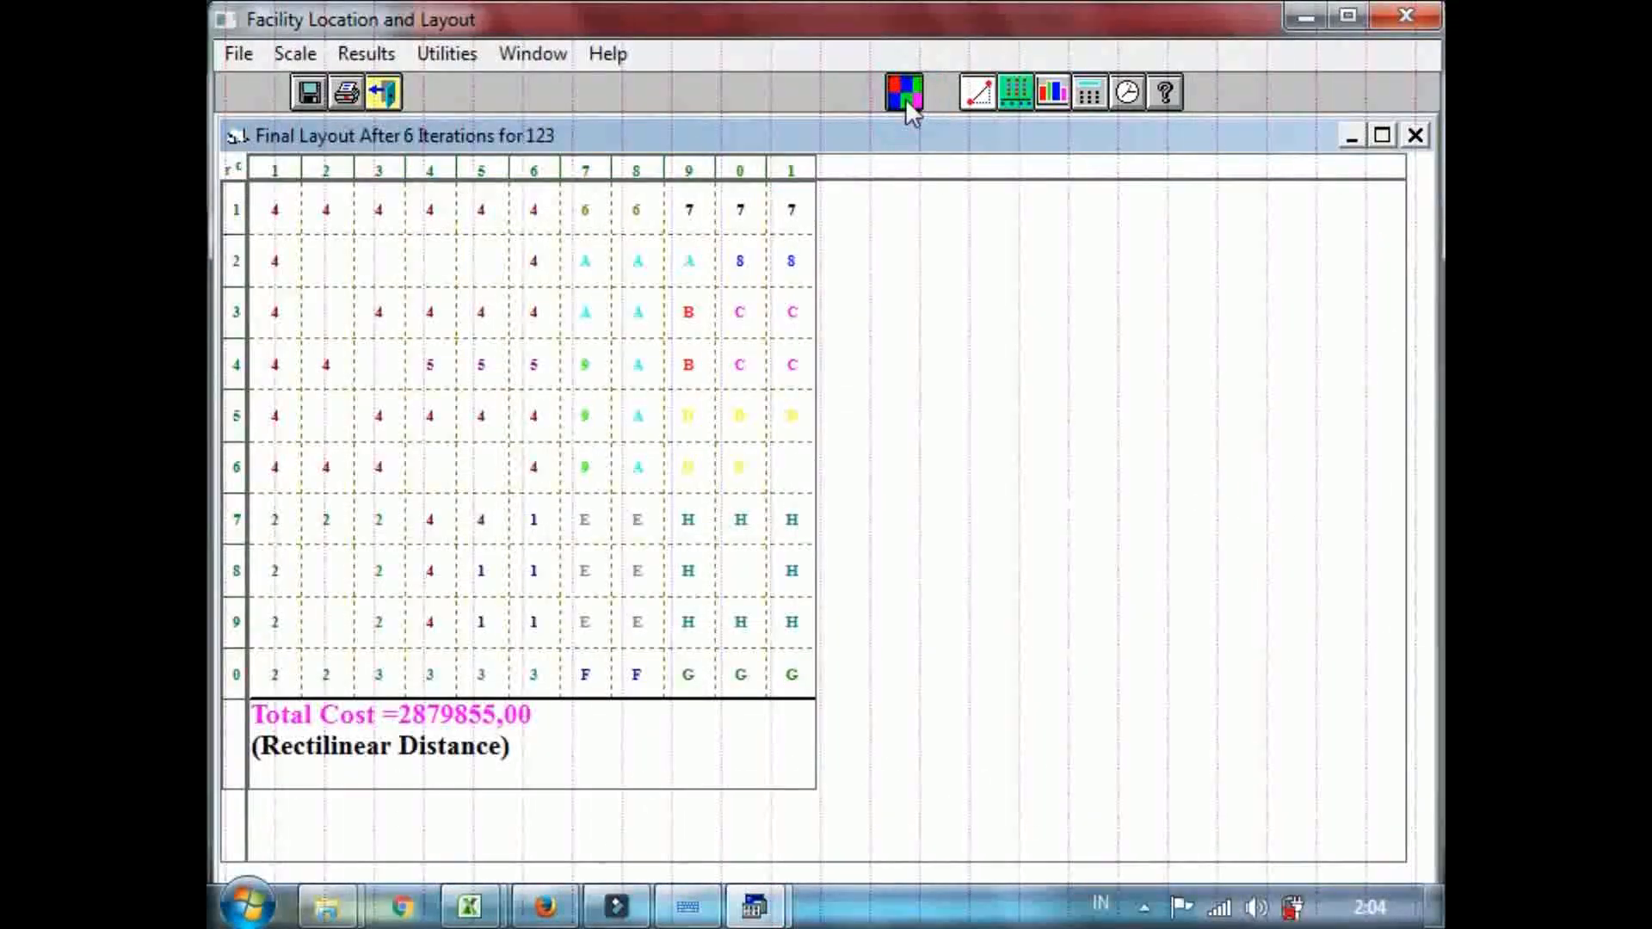
pyautogui.click(905, 95)
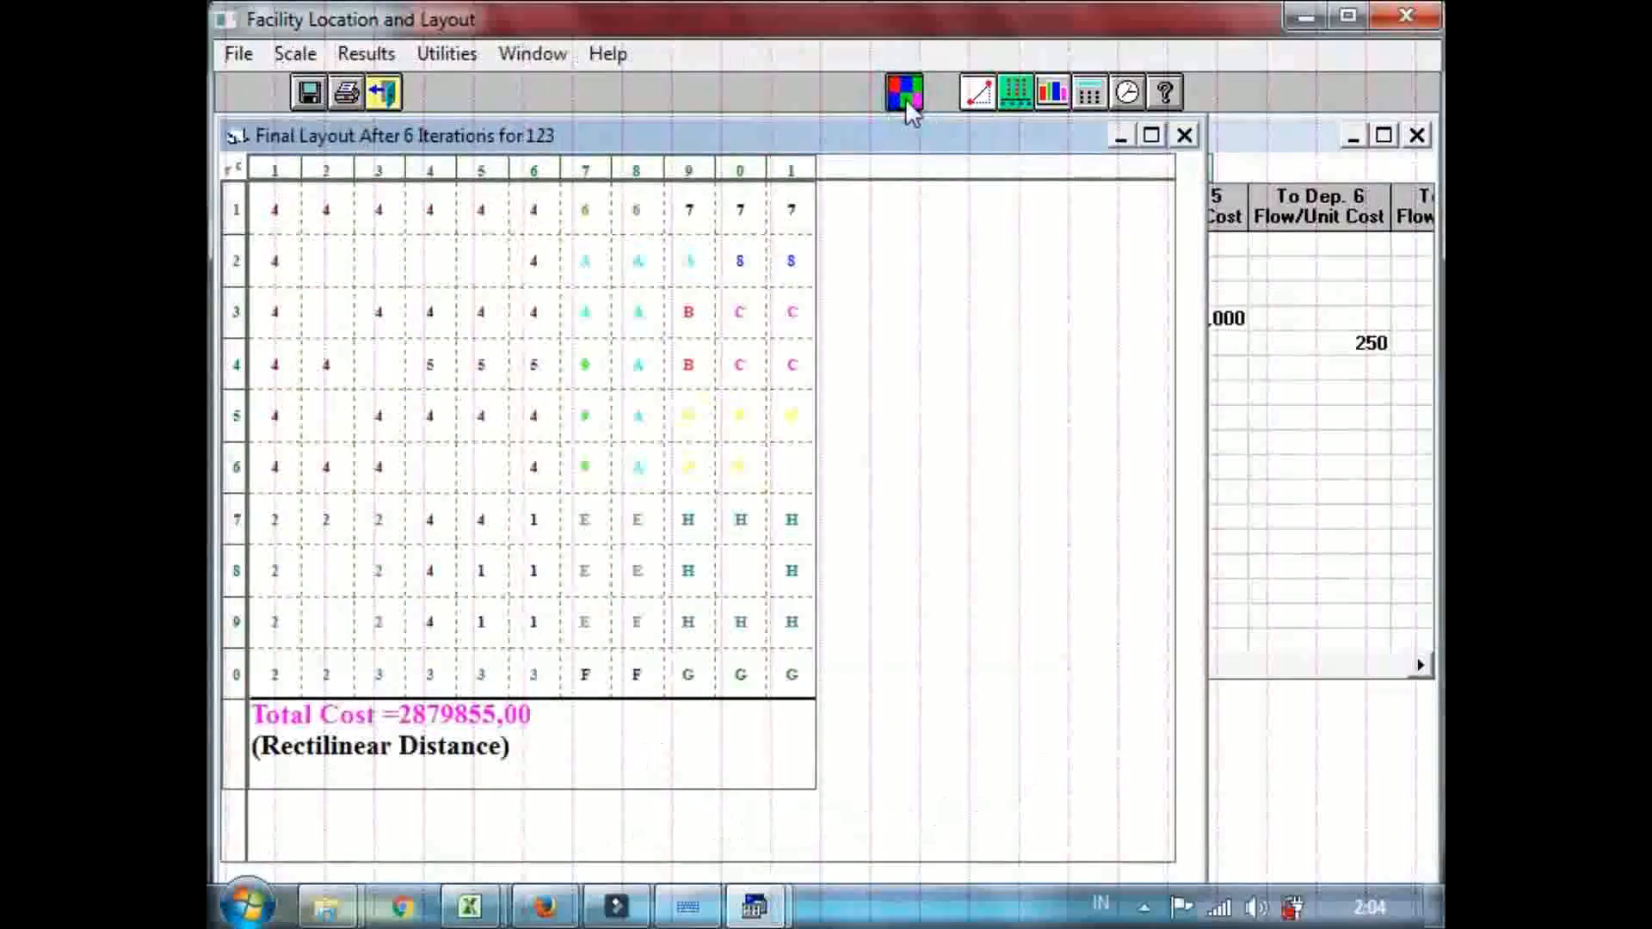
pyautogui.click(909, 381)
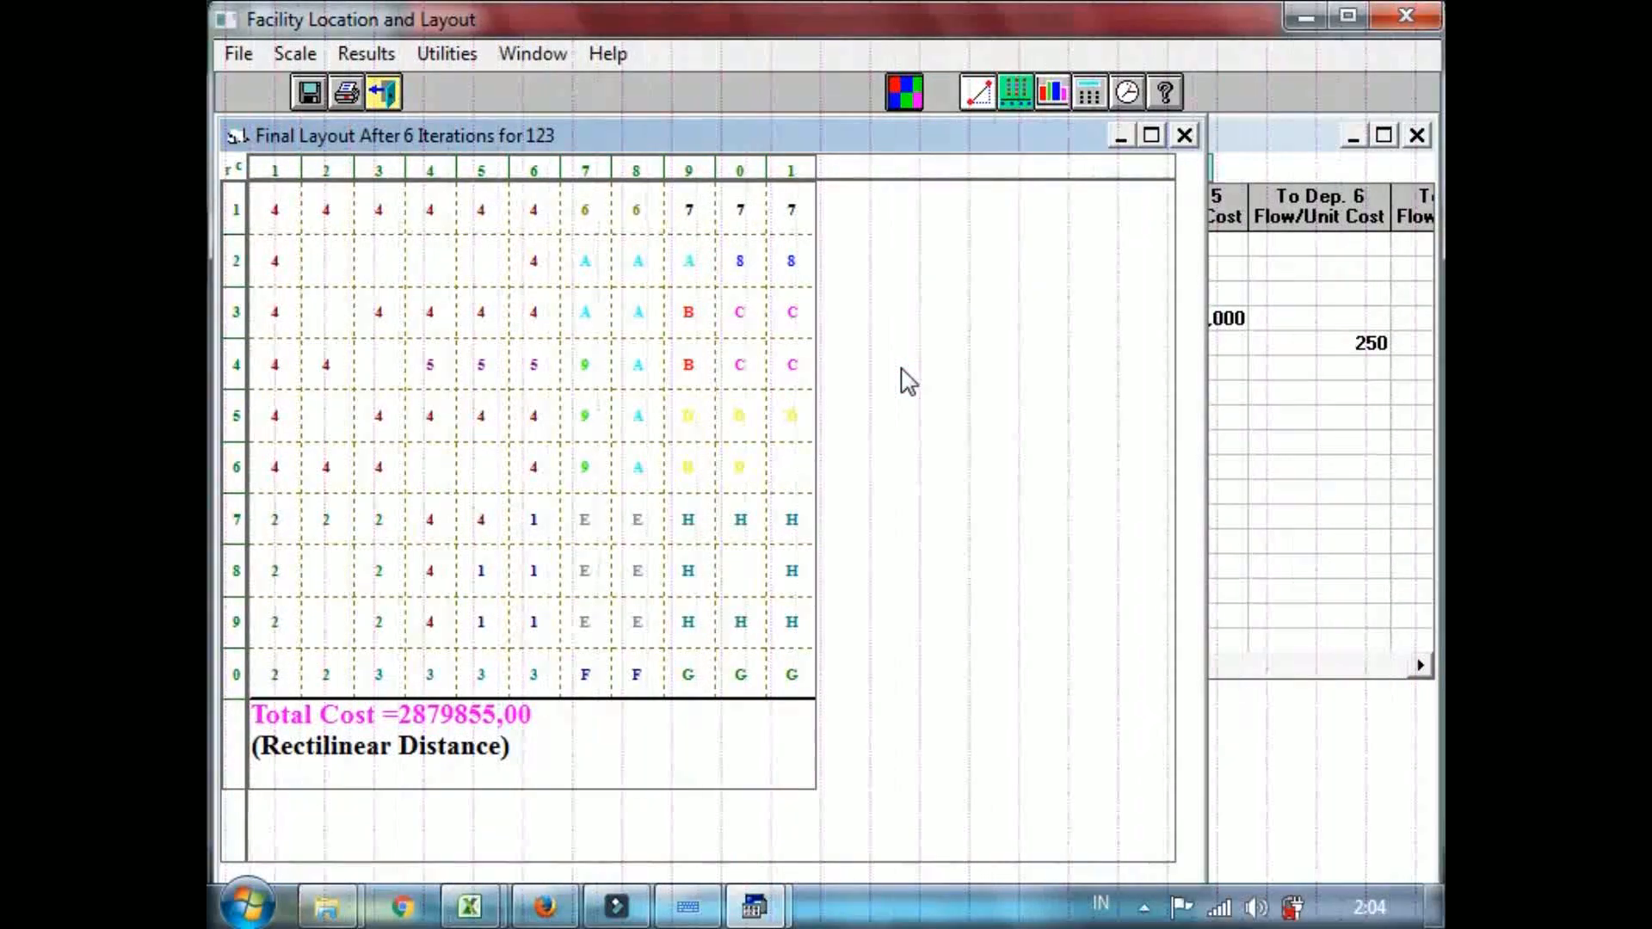
pyautogui.click(451, 699)
# Close the final layout and solve the problem again with improvement by exchanging 3 departments and rectilinear distance.
pyautogui.click(1184, 135)
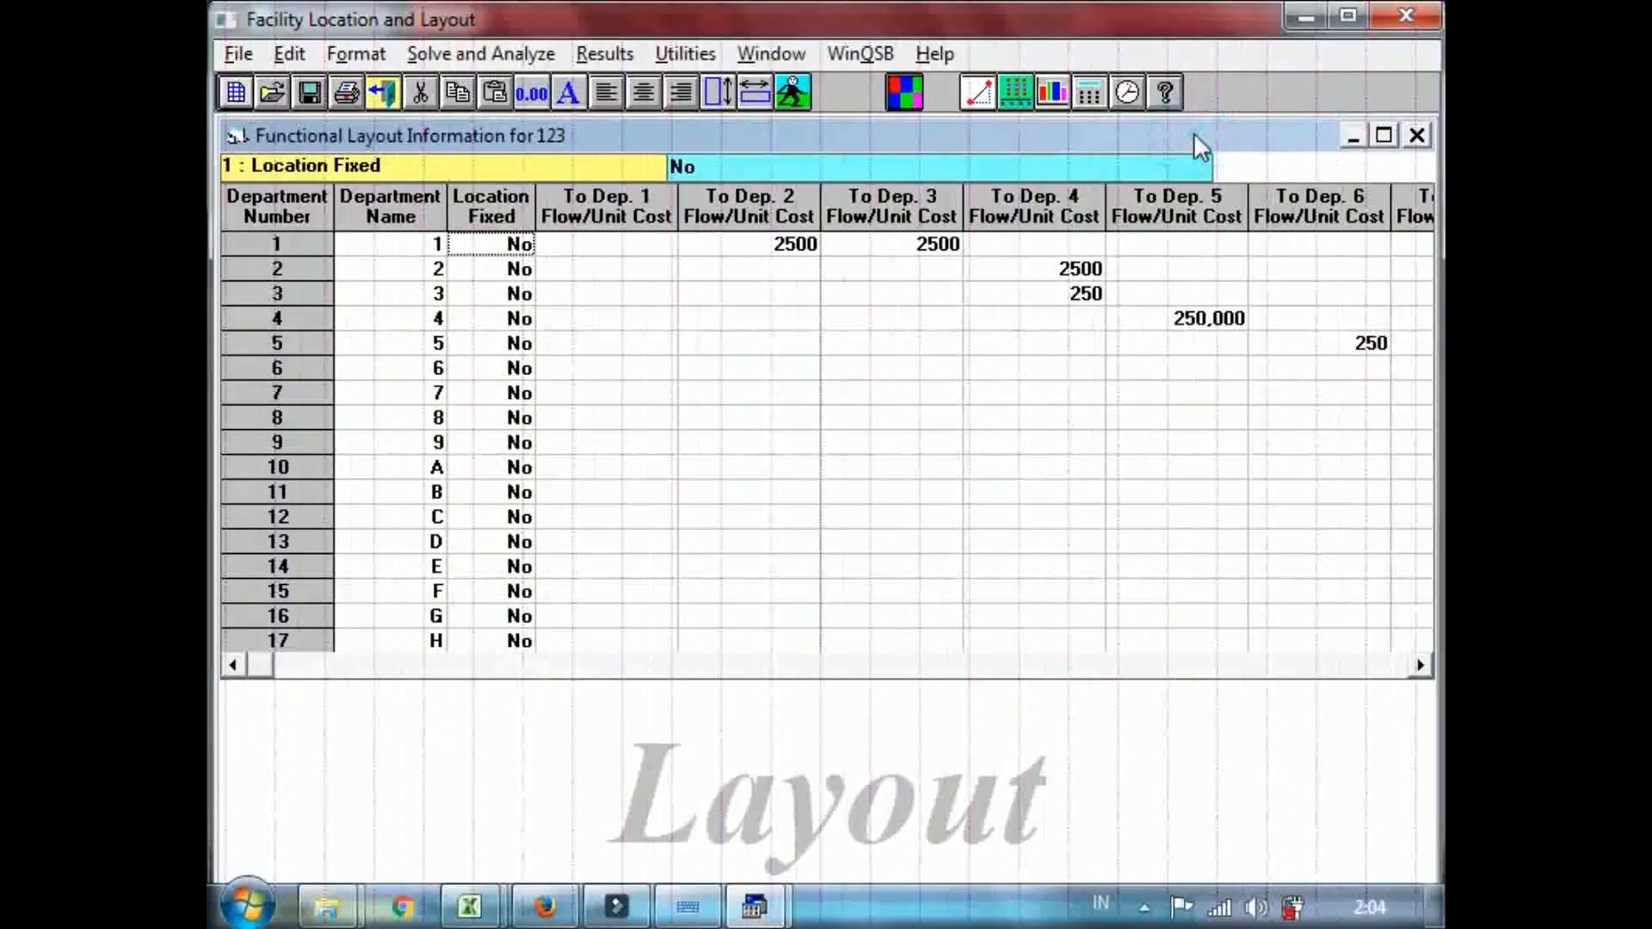
pyautogui.click(793, 97)
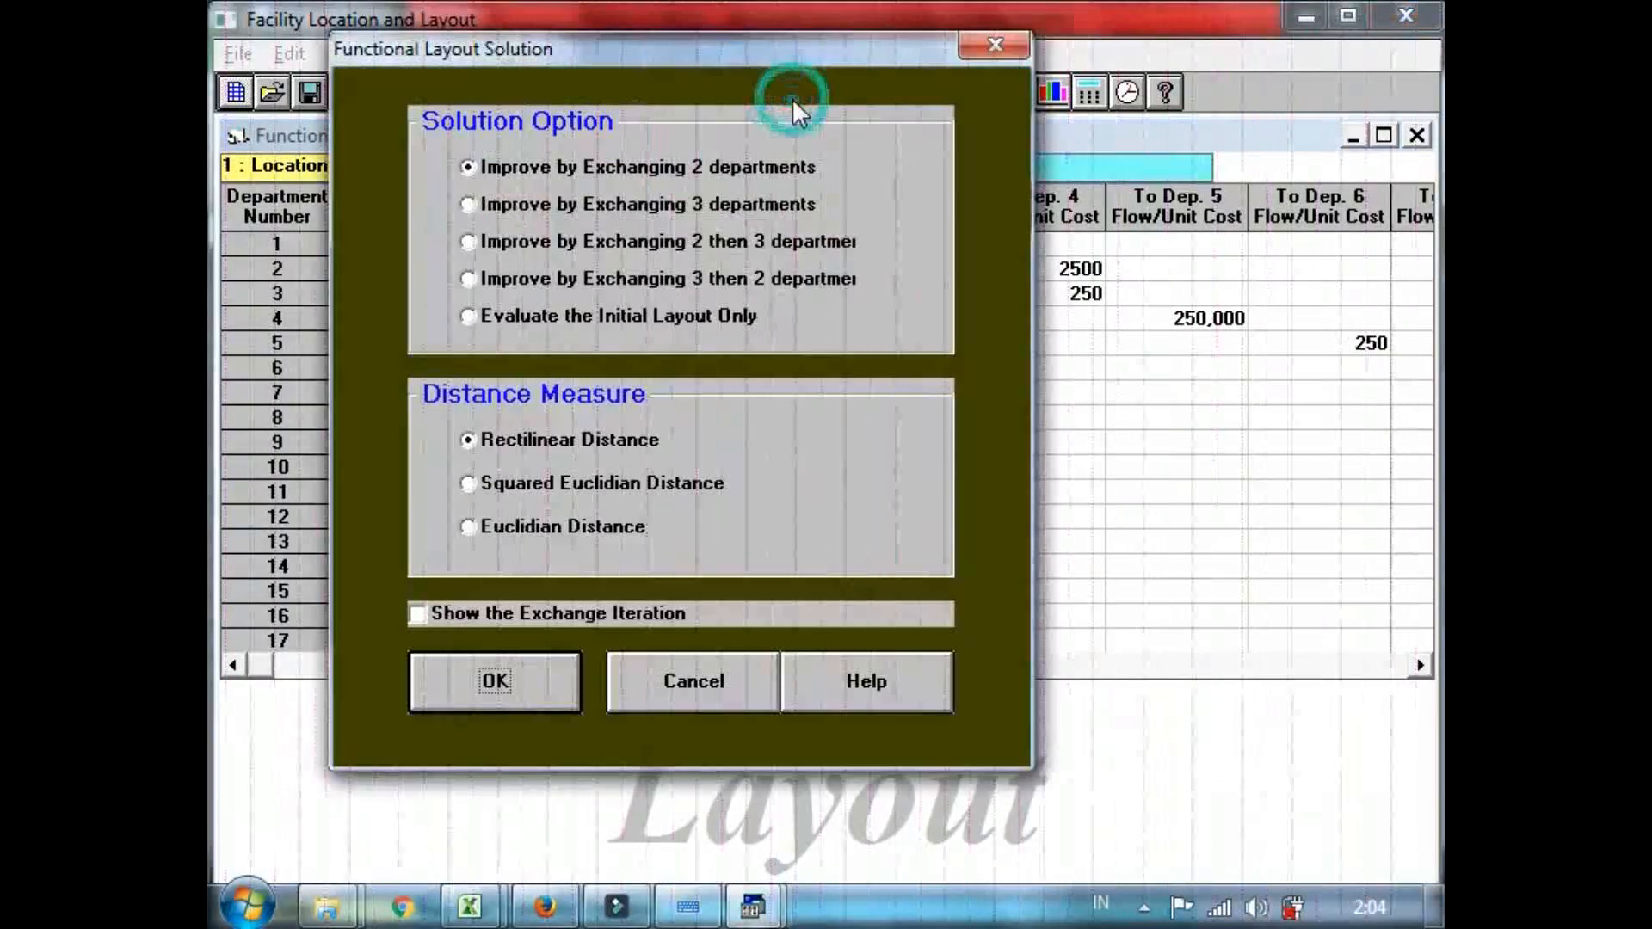
pyautogui.click(628, 203)
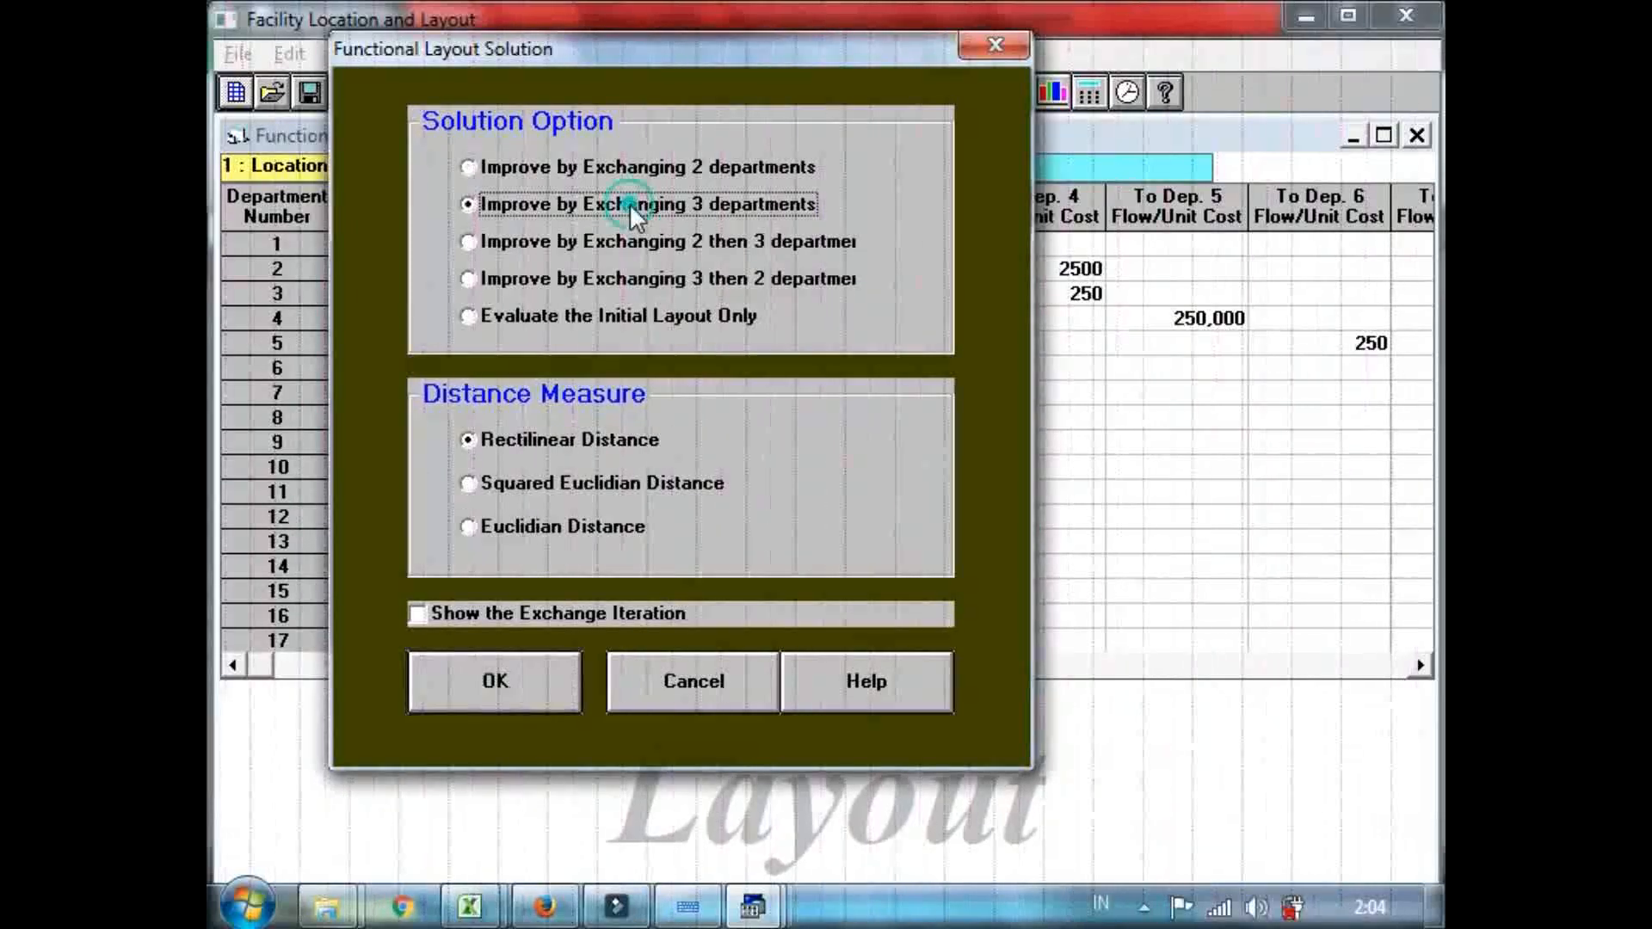
pyautogui.click(544, 669)
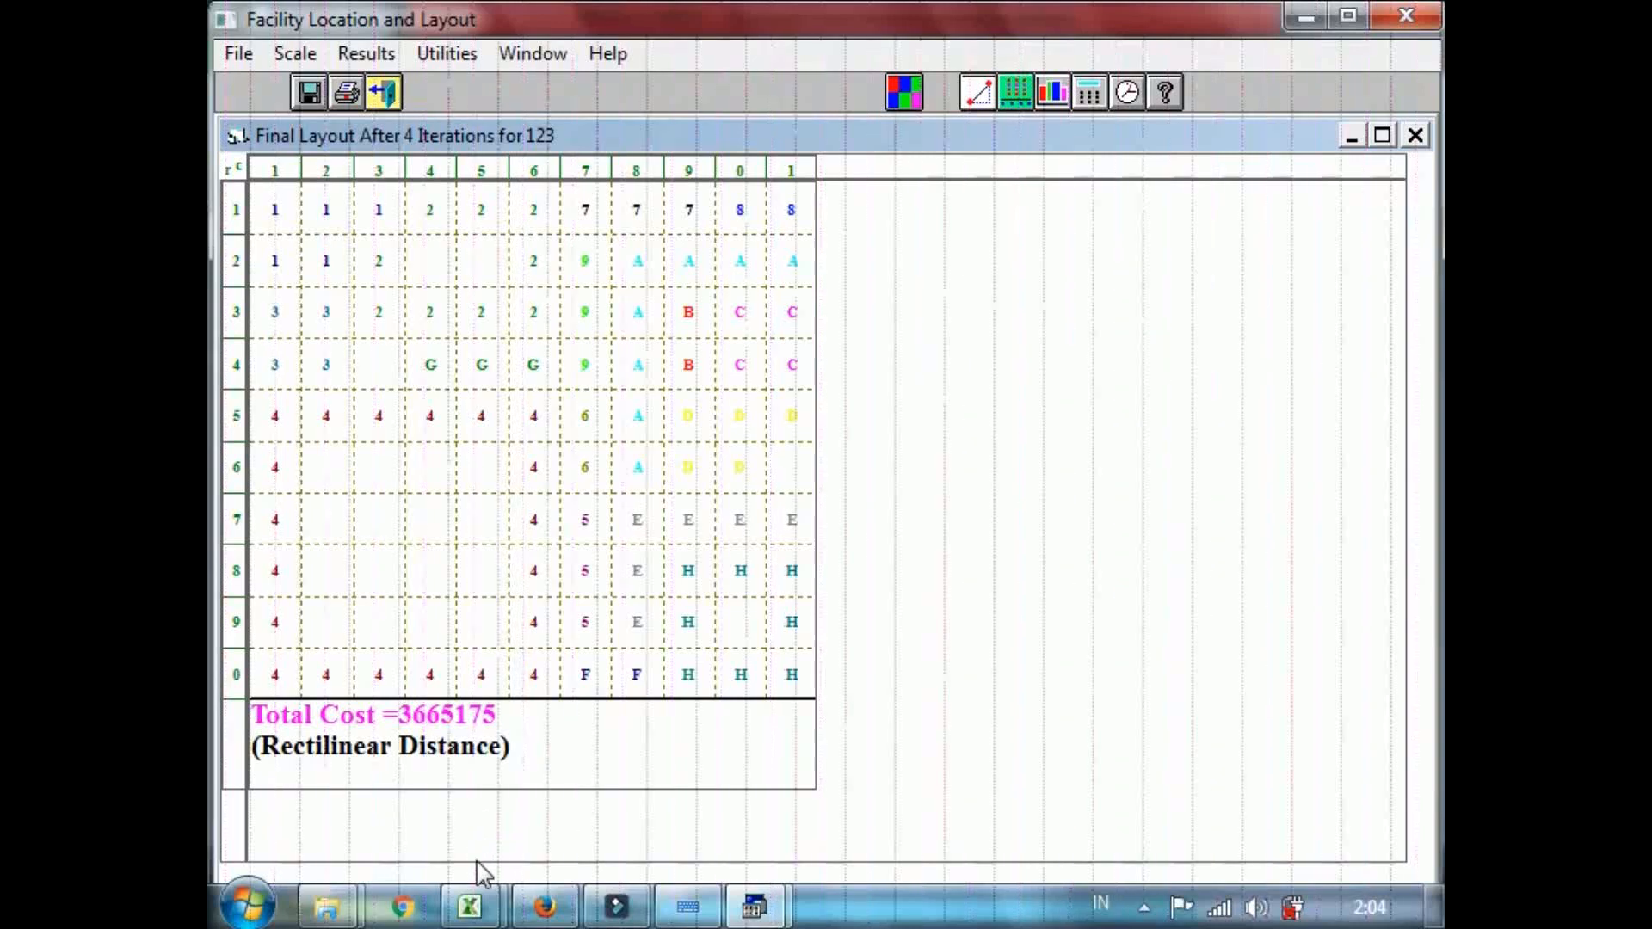
# Check the Iterasi 1 costs of the 3 dept. and combined exchange options in Excel, and return to the solved layout.
pyautogui.click(472, 903)
pyautogui.click(424, 832)
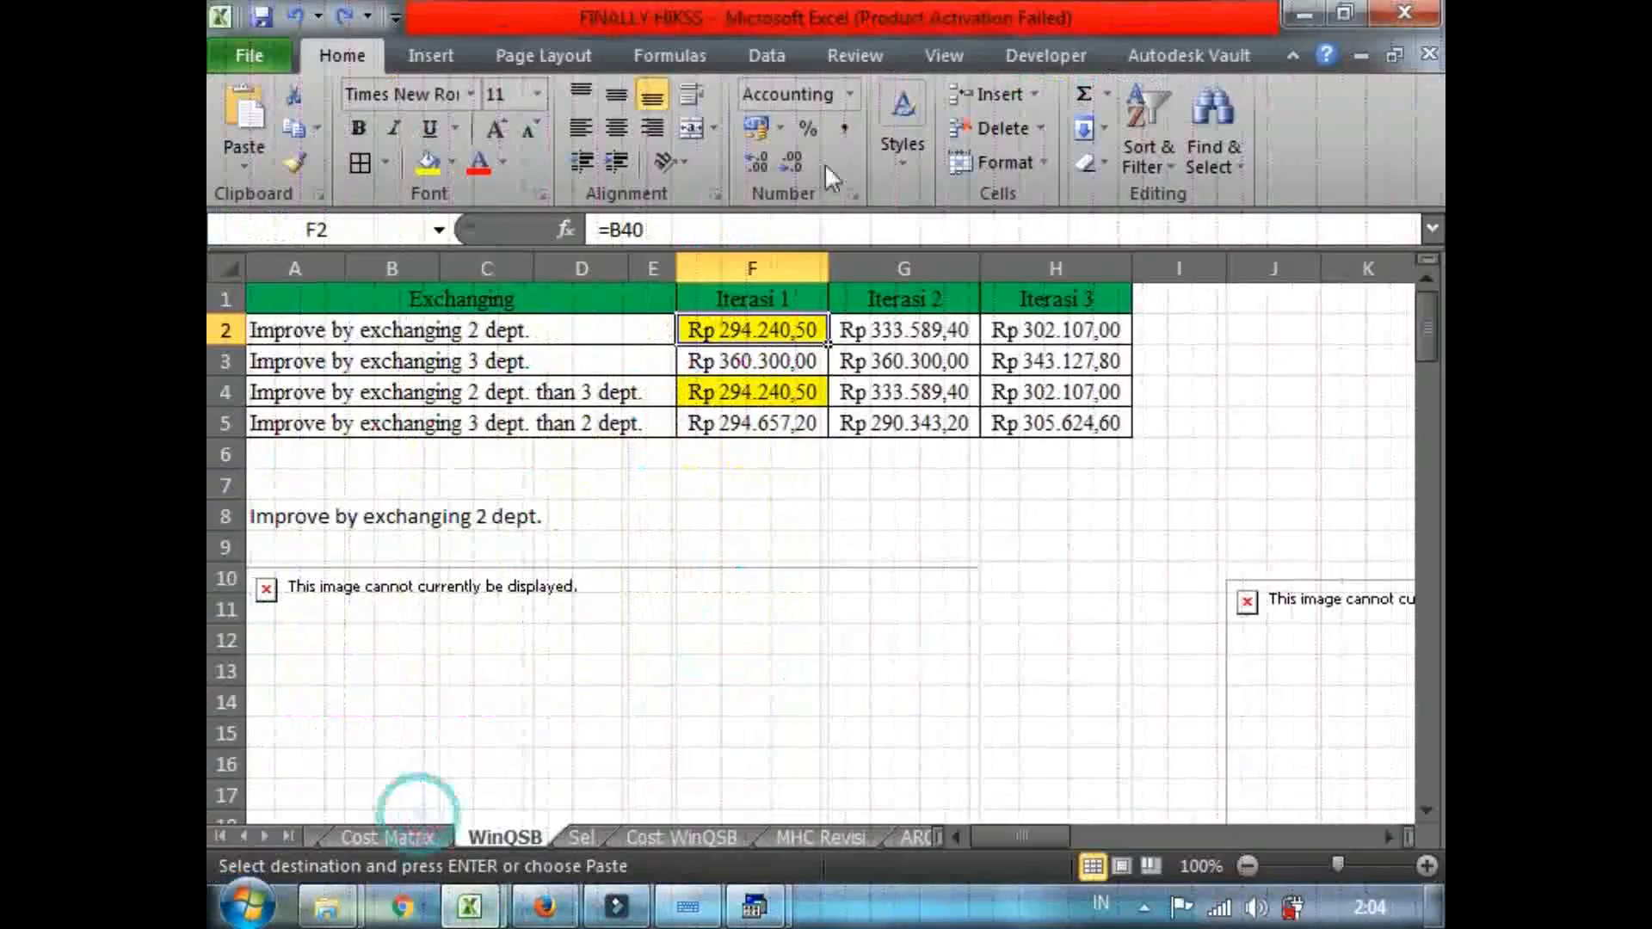
pyautogui.click(753, 361)
pyautogui.click(753, 392)
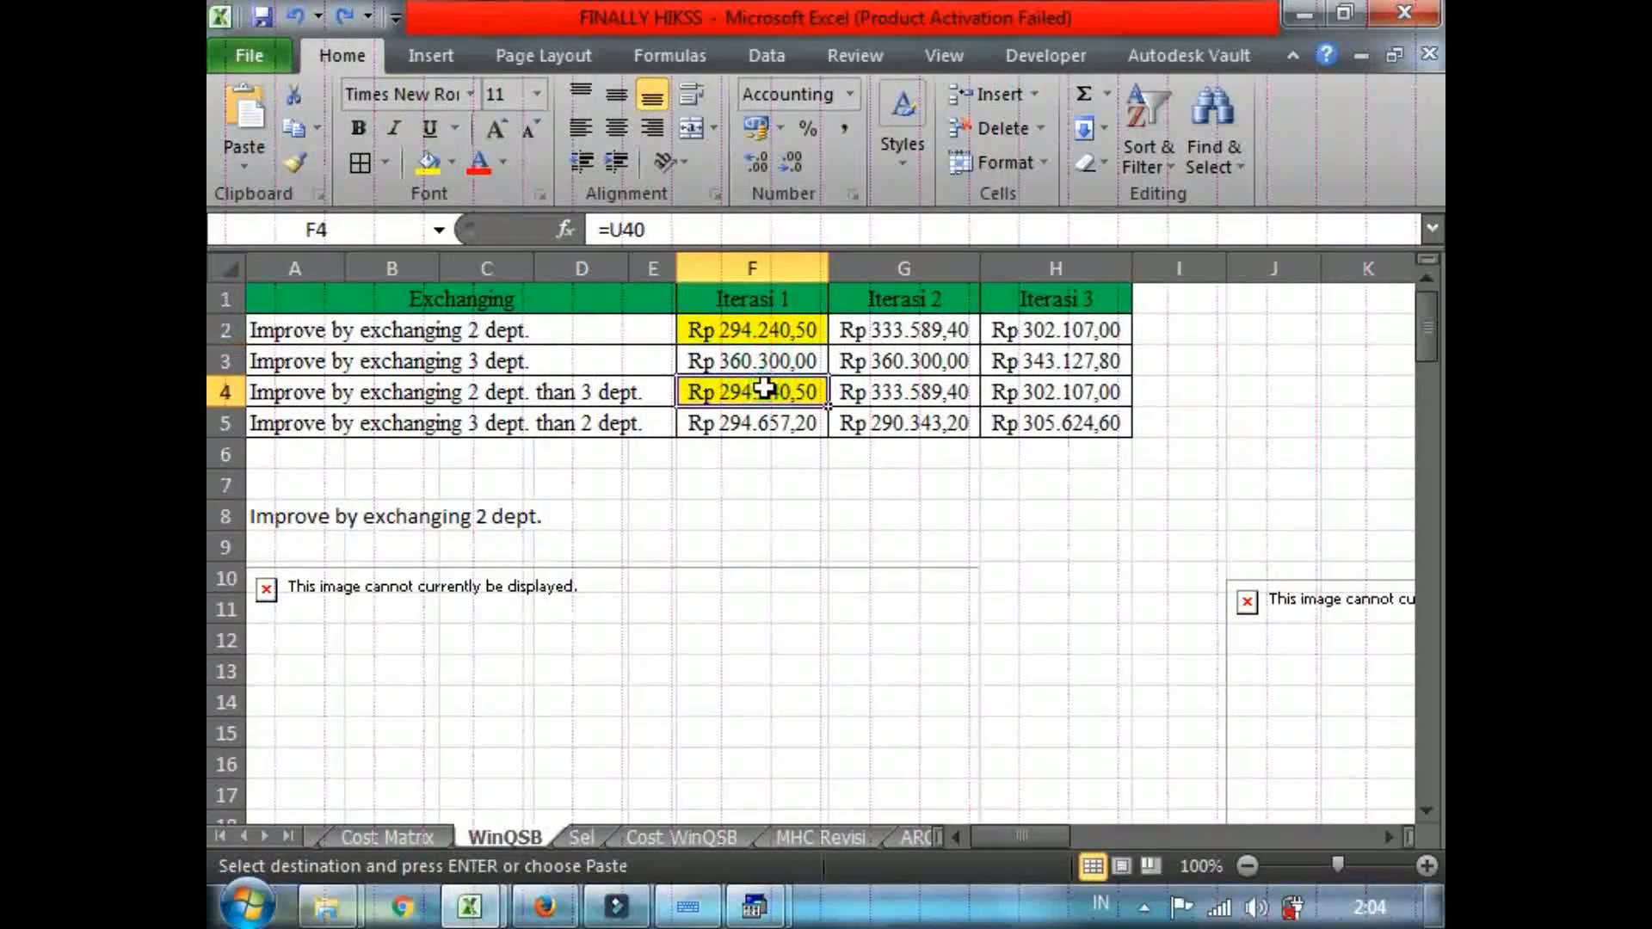
pyautogui.click(752, 452)
pyautogui.click(721, 645)
pyautogui.click(781, 424)
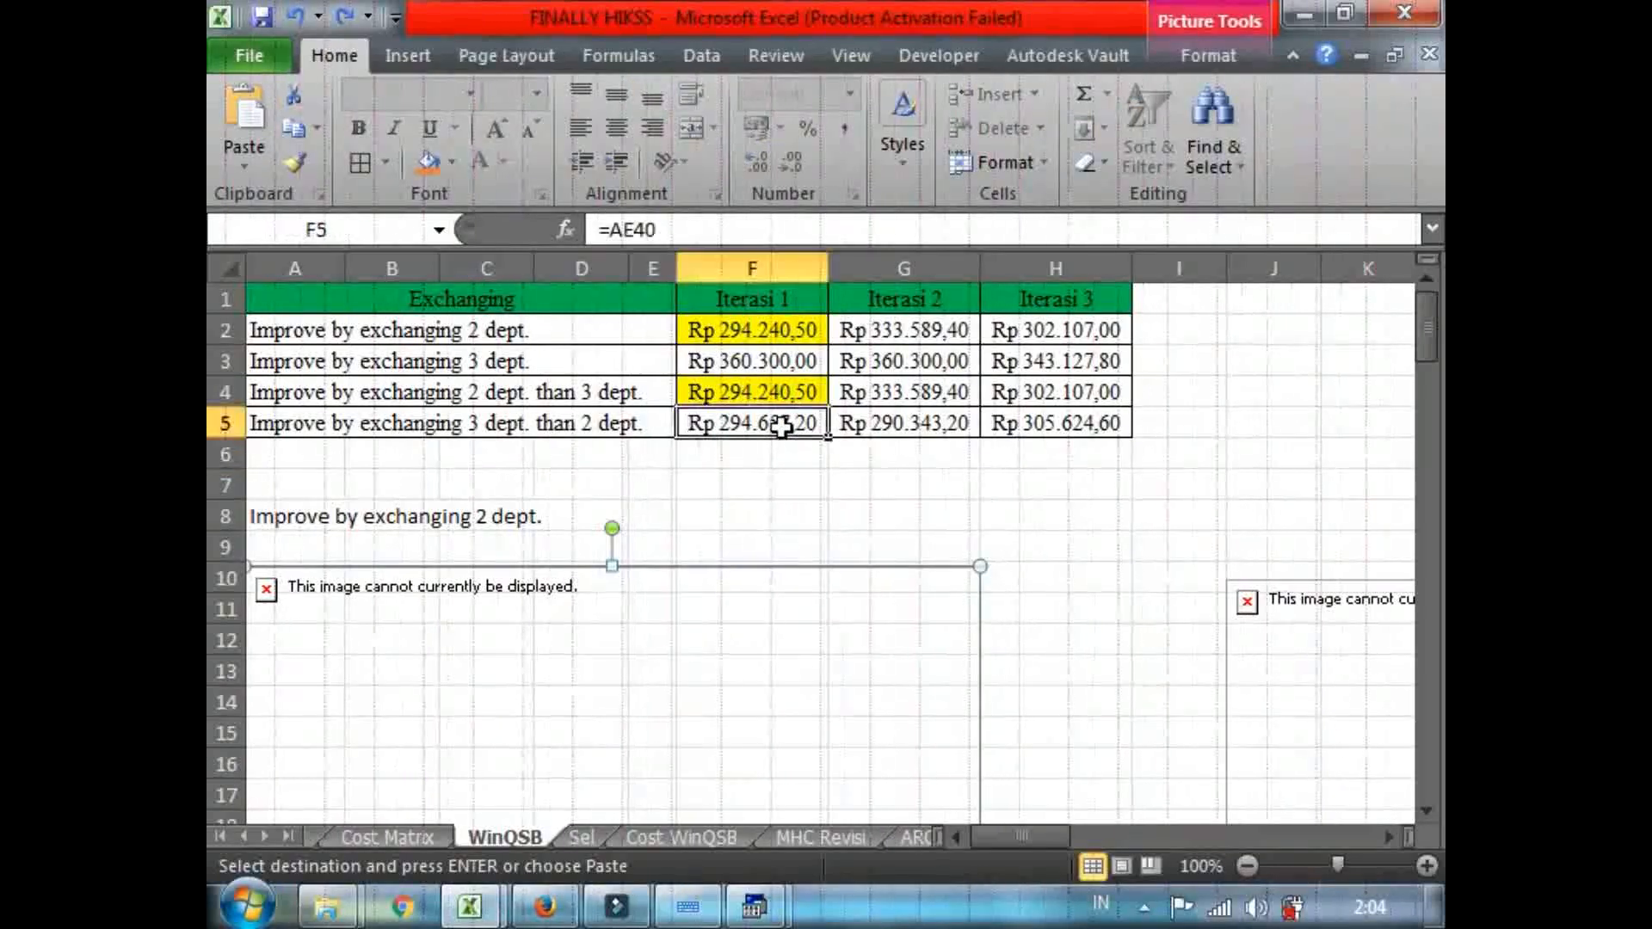
pyautogui.moveTo(756, 903)
pyautogui.click(919, 800)
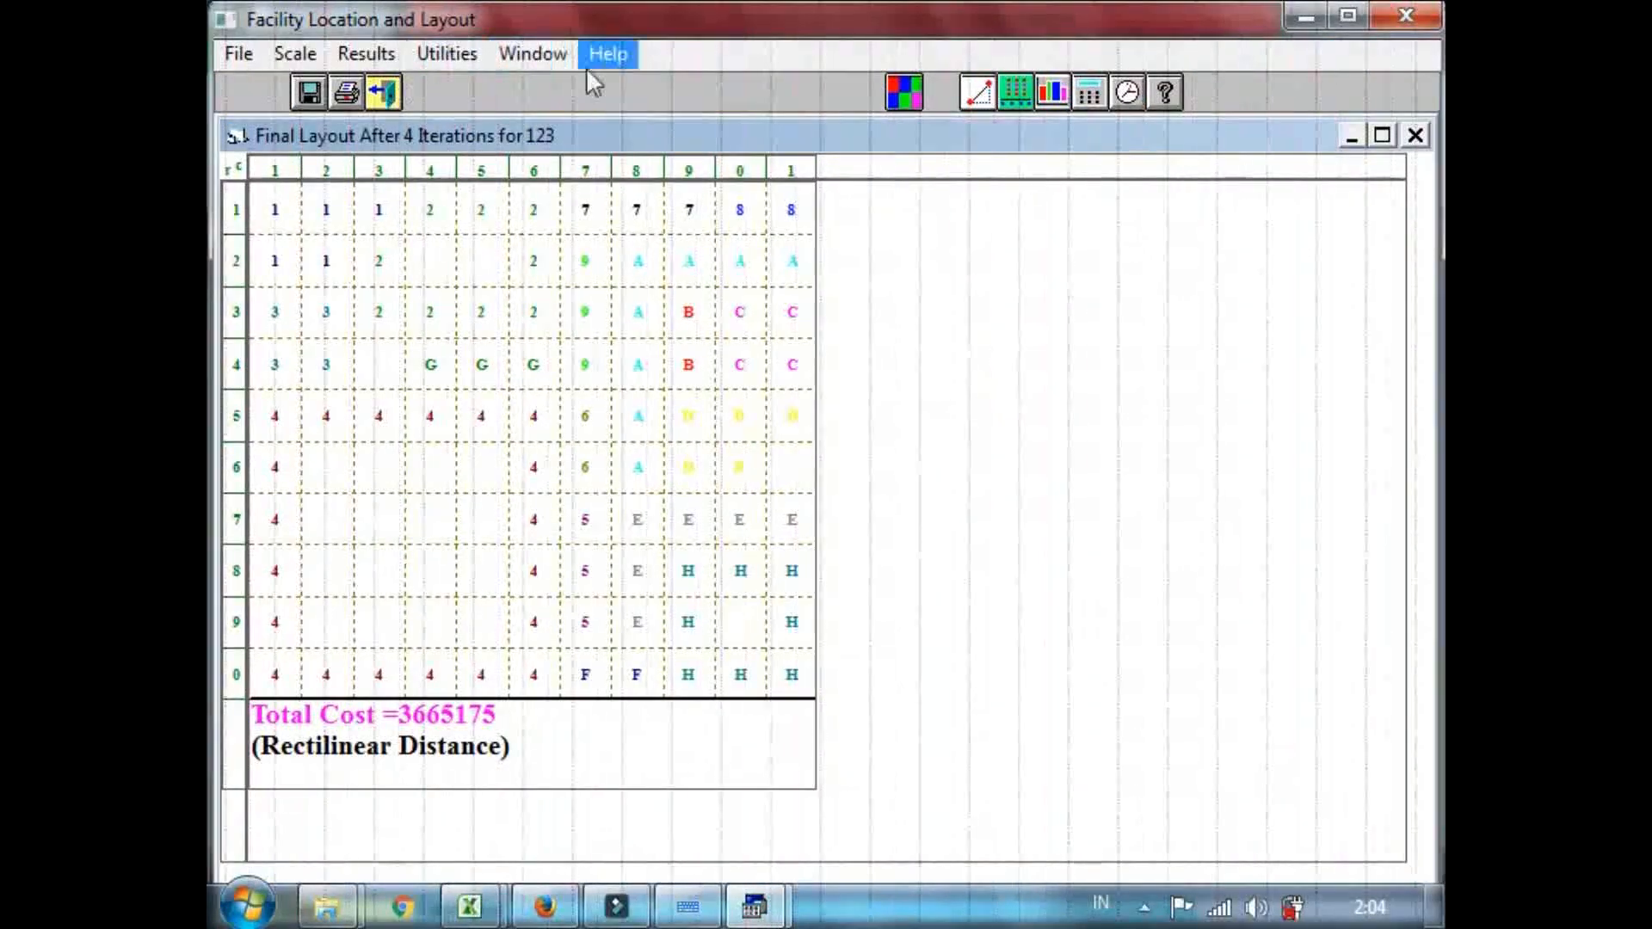
# Close the final layout and review the four department-exchange solution options for the functional layout without solving.
pyautogui.click(1416, 135)
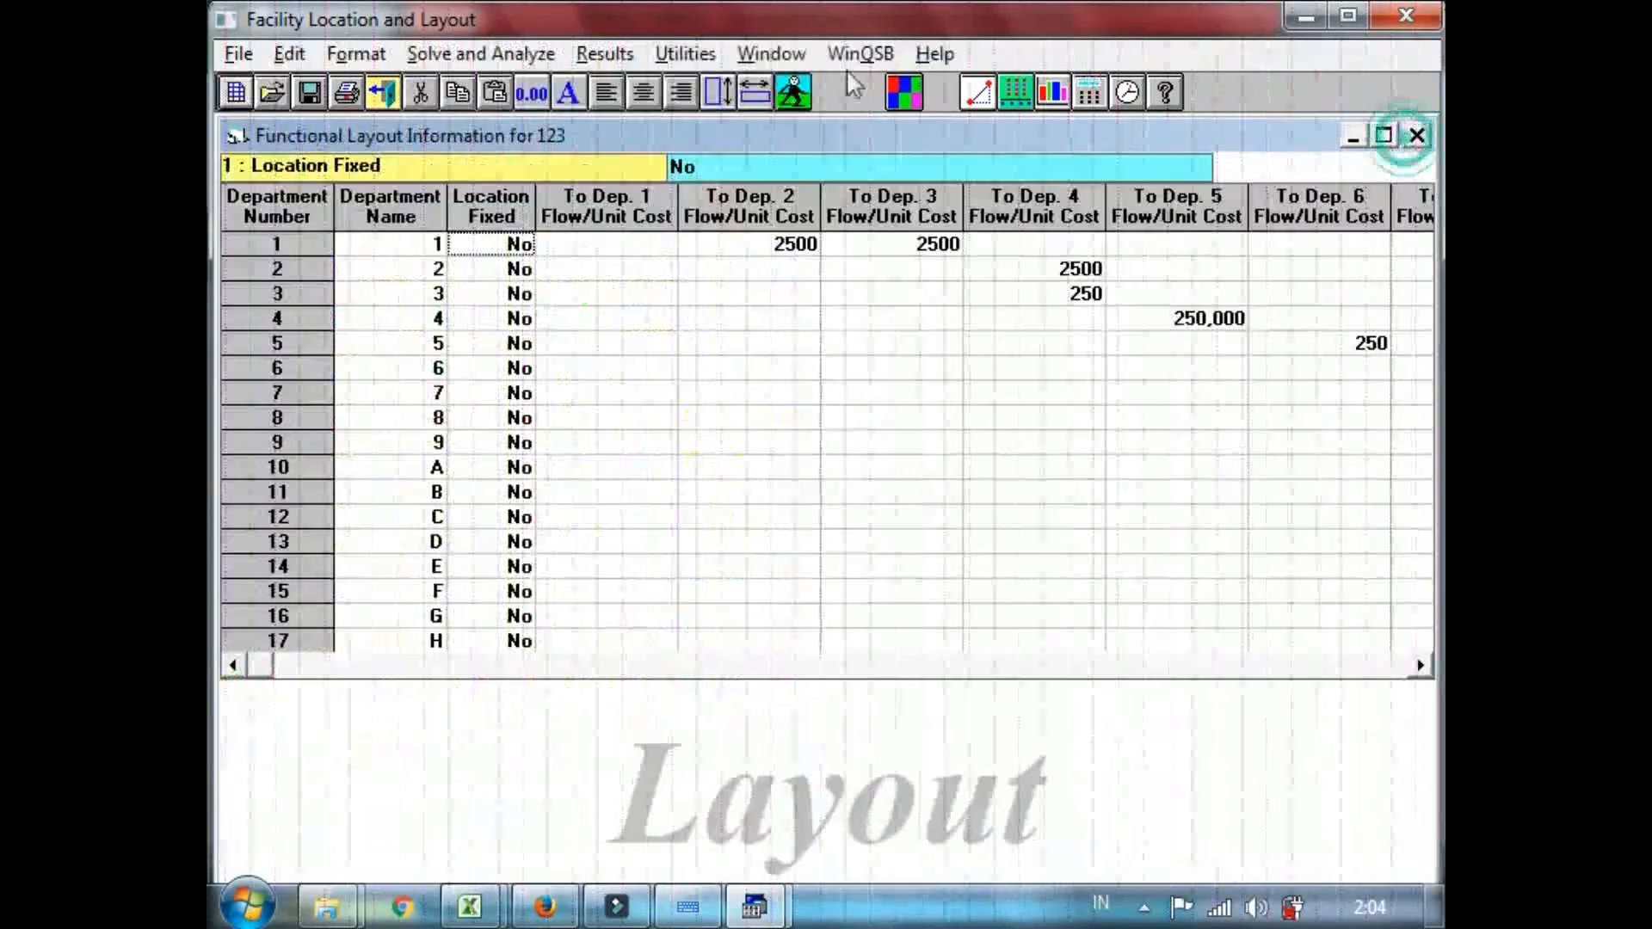
pyautogui.click(788, 89)
pyautogui.click(699, 169)
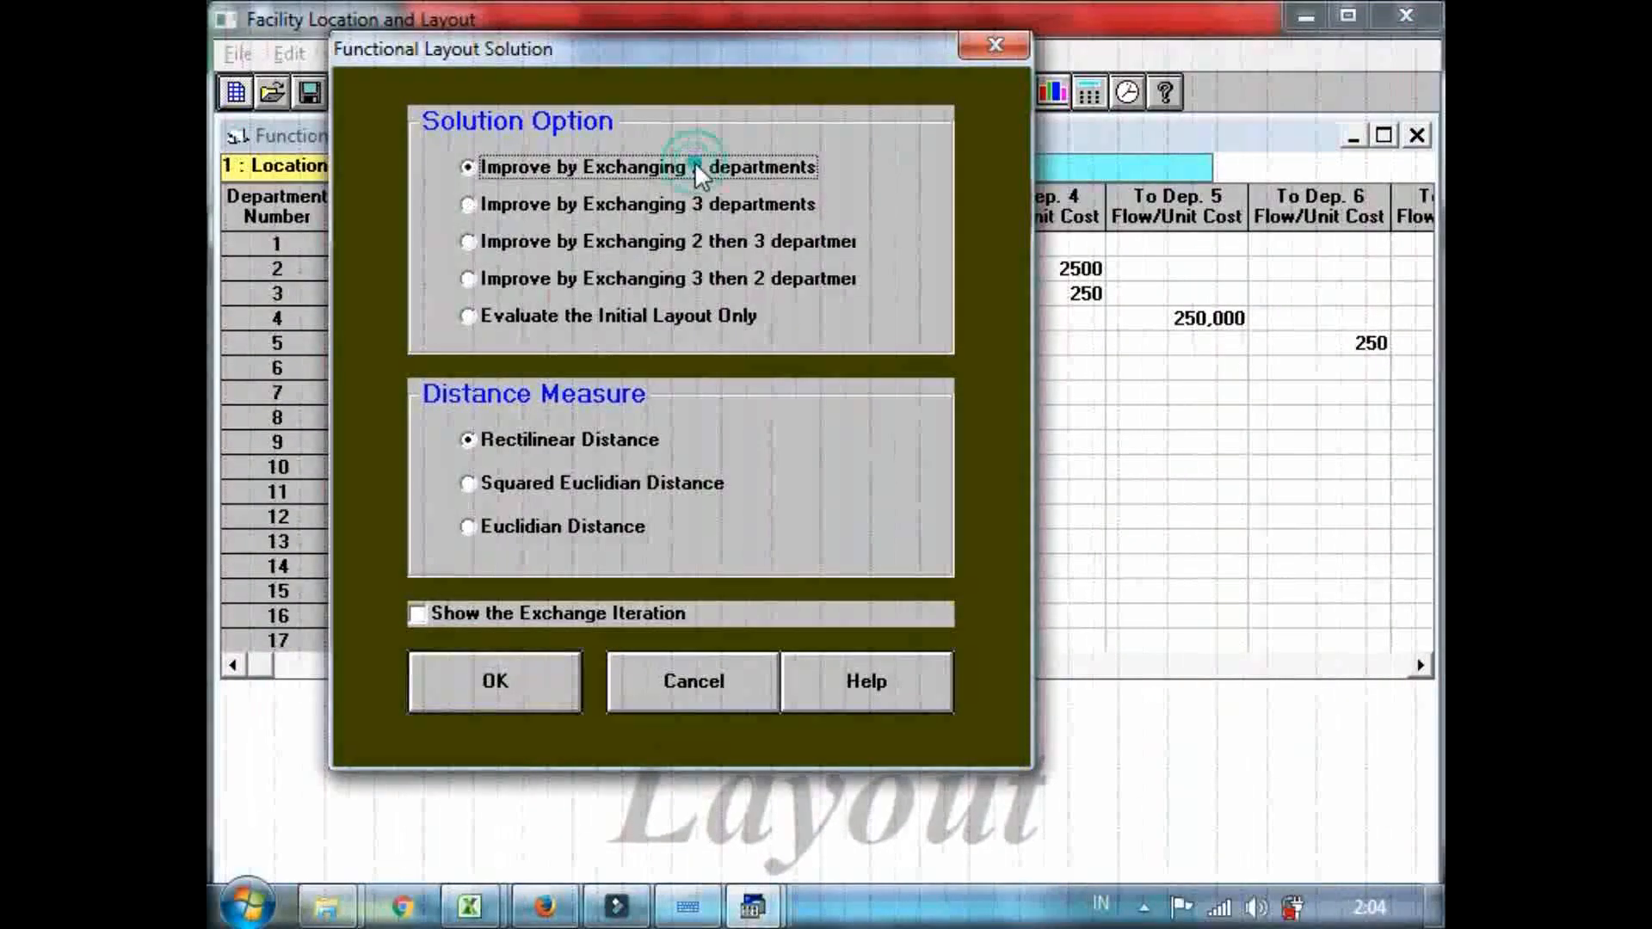
pyautogui.click(692, 200)
pyautogui.click(685, 245)
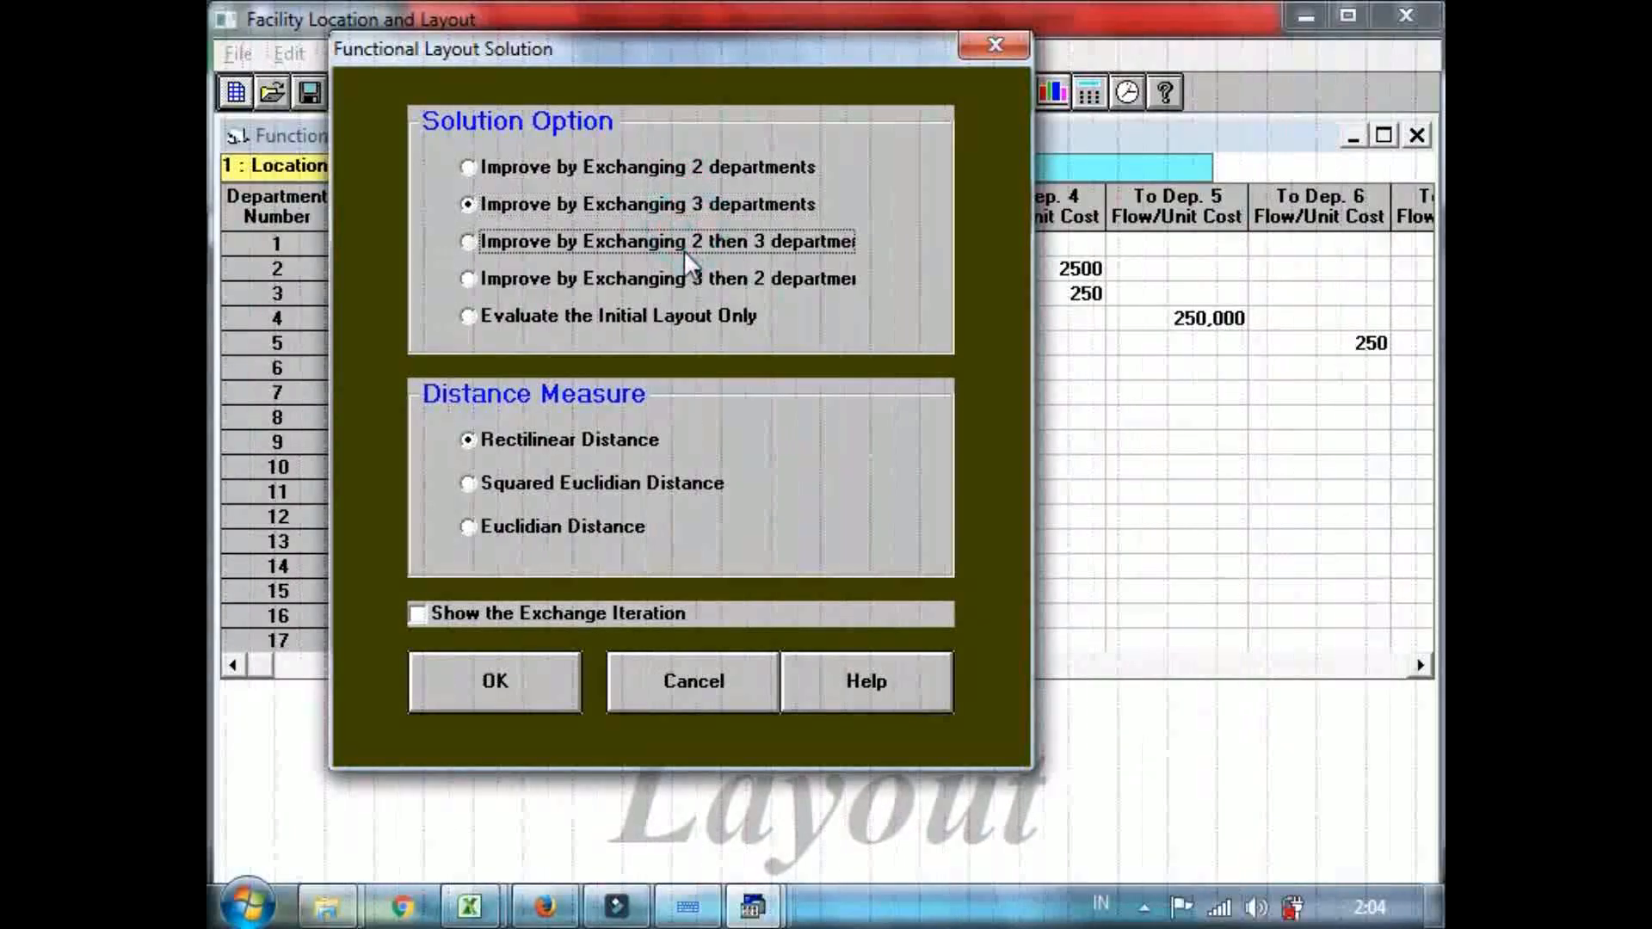
pyautogui.click(683, 282)
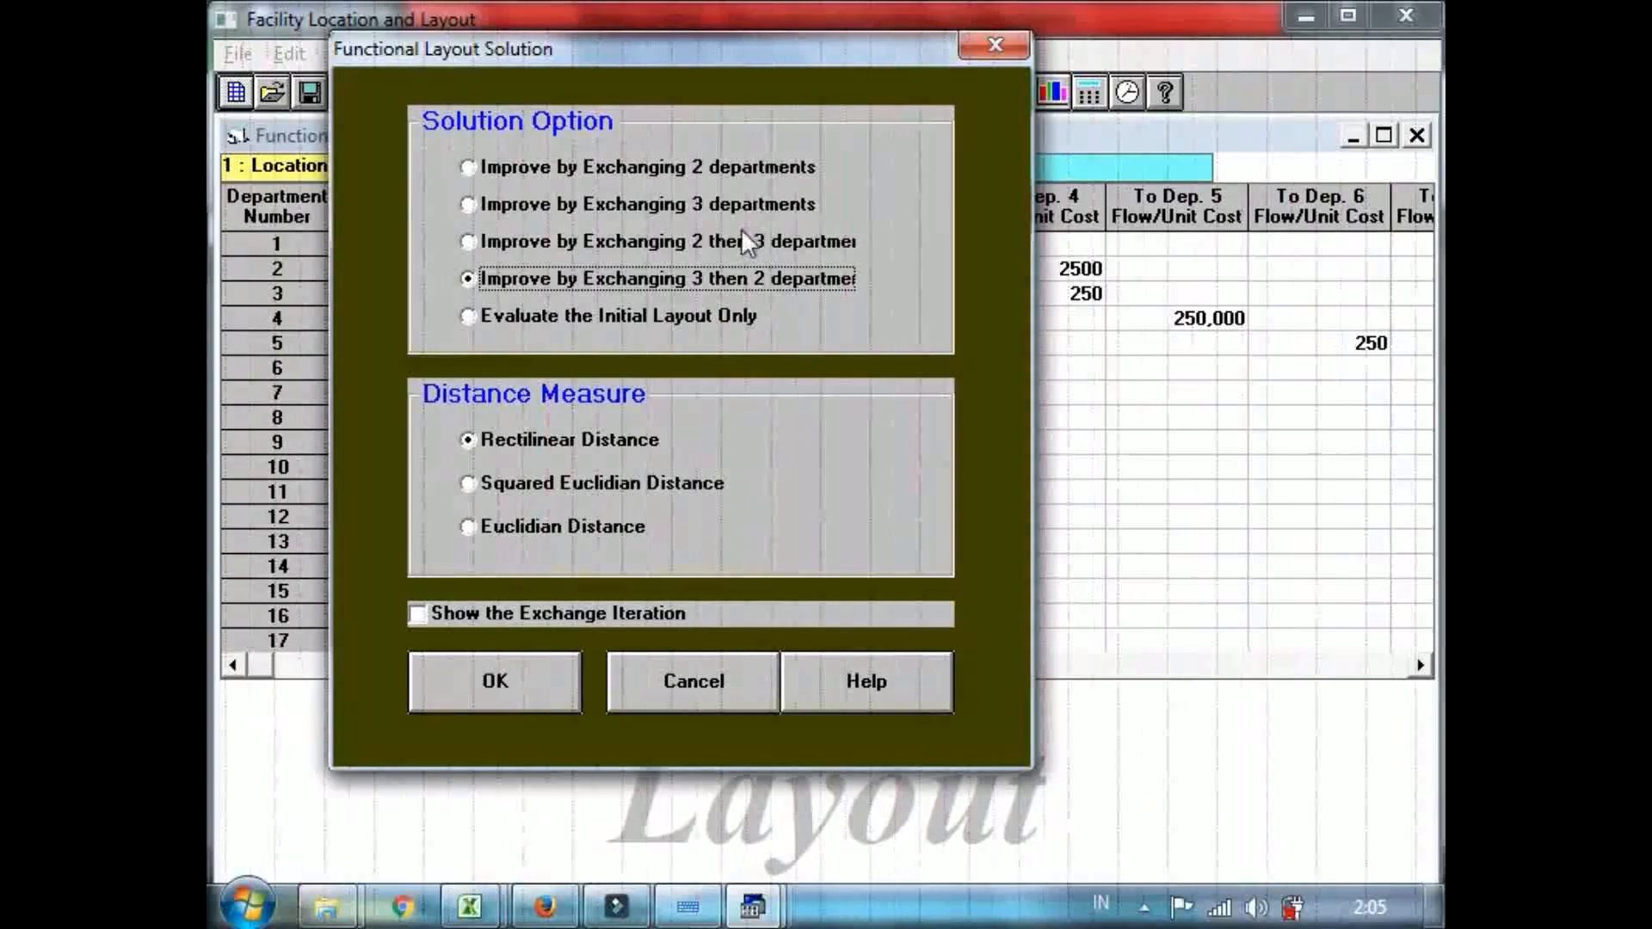
pyautogui.click(650, 680)
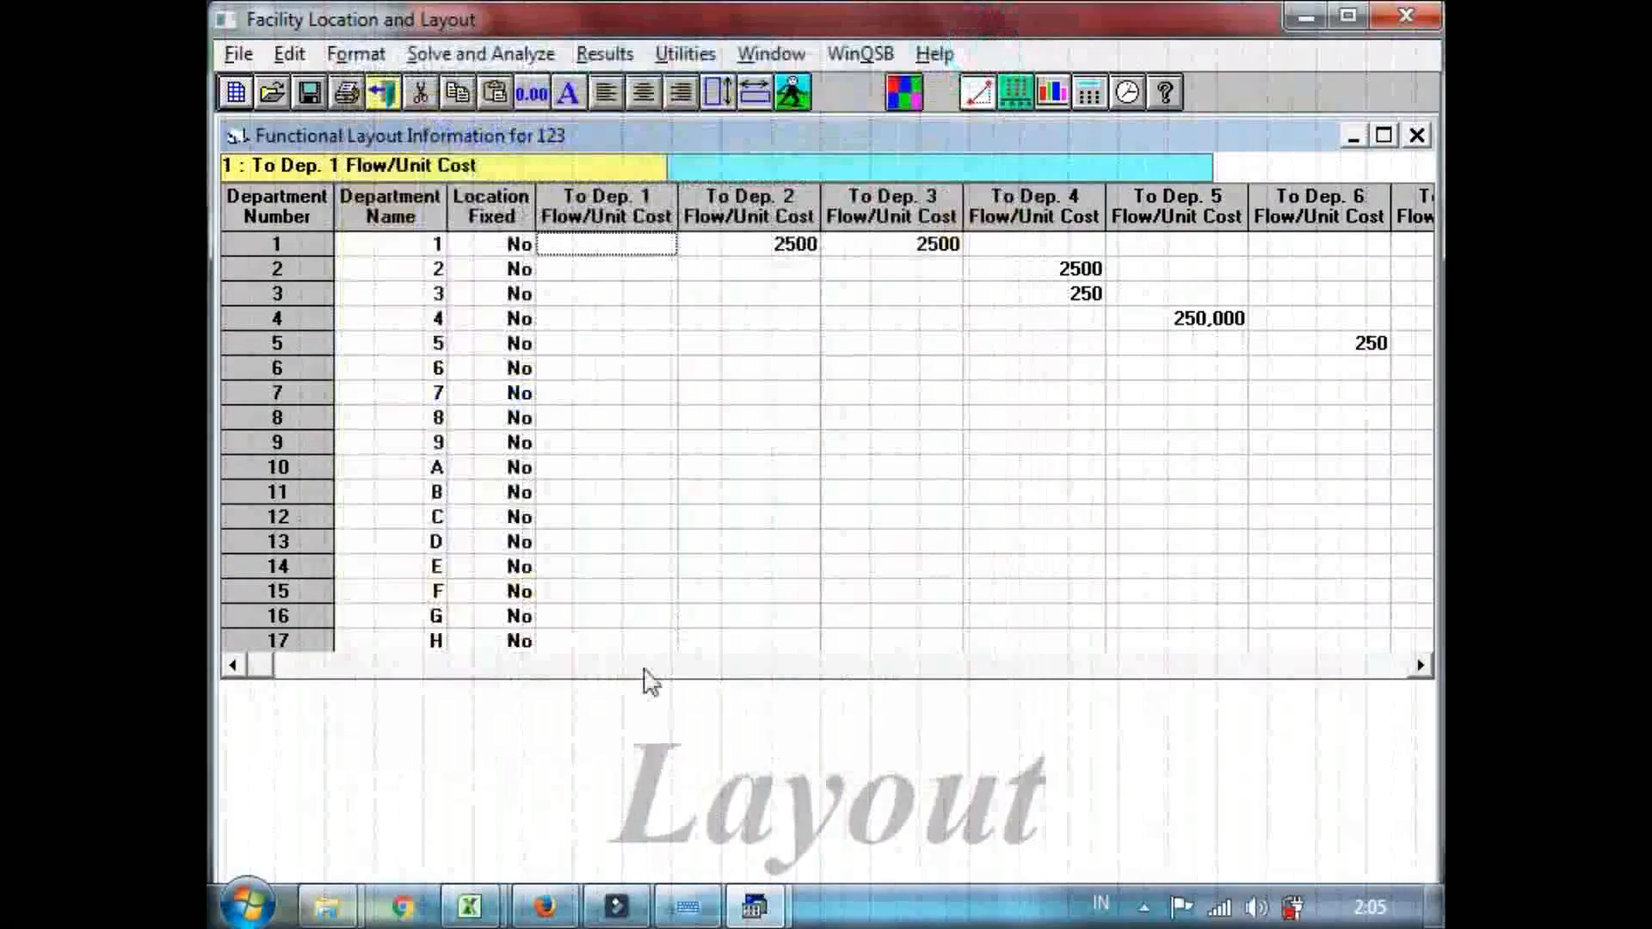
# Switch to Excel and review the Iterasi 1 to Iterasi 3 costs of all four exchange options on the WinQSB sheet.
pyautogui.moveTo(469, 906)
pyautogui.click(441, 788)
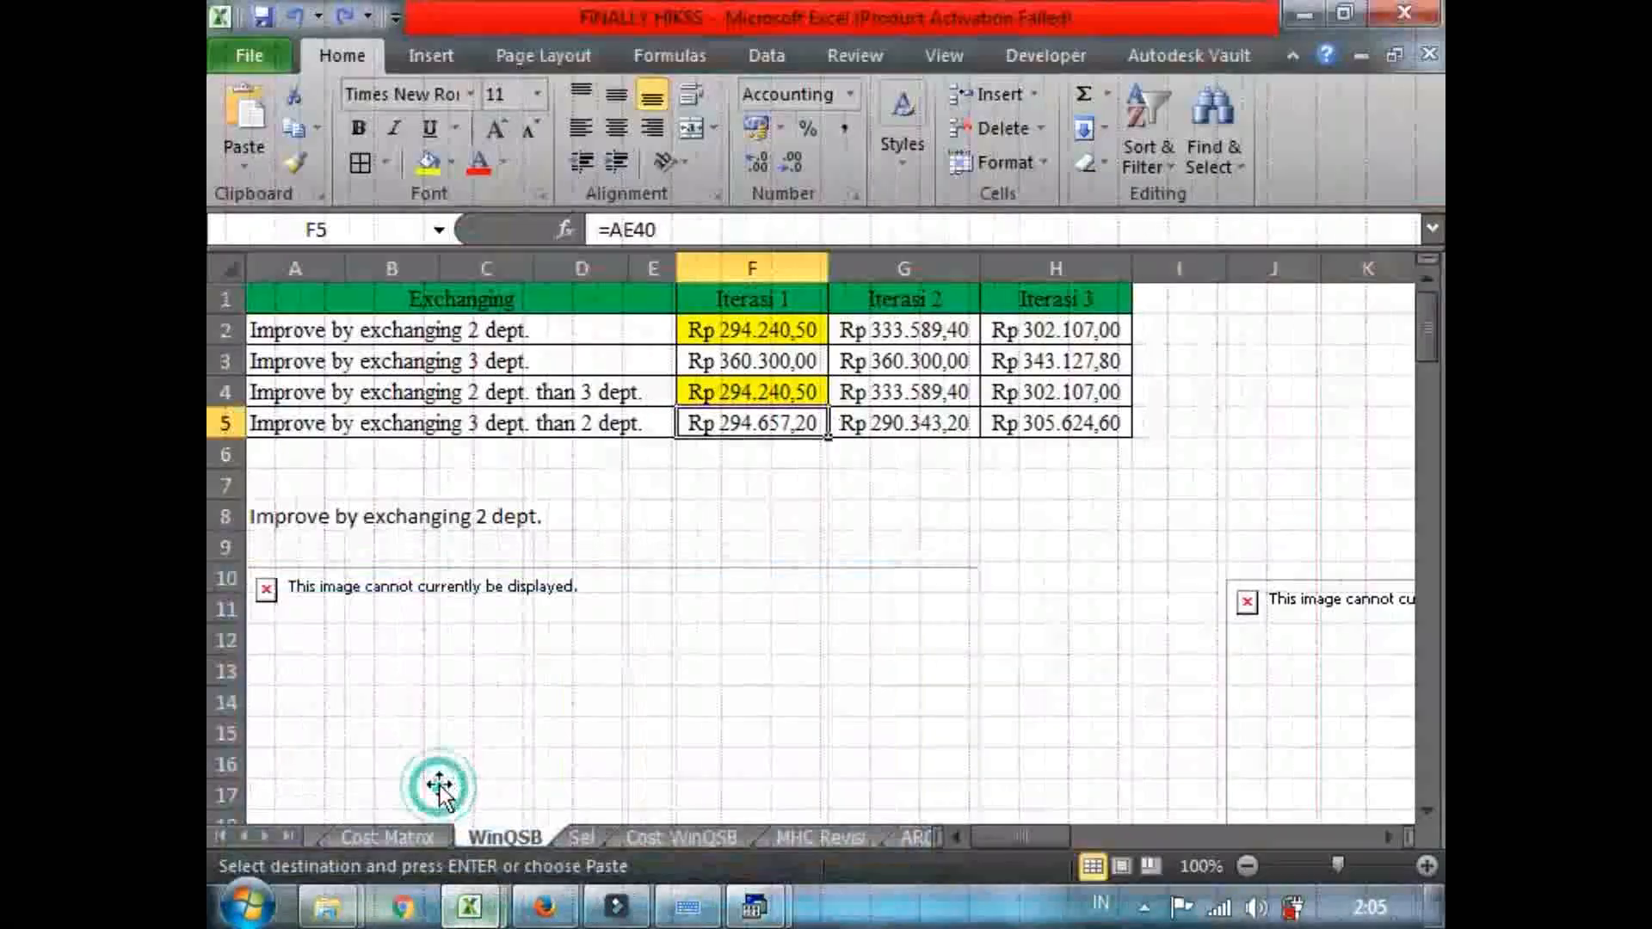
pyautogui.click(896, 419)
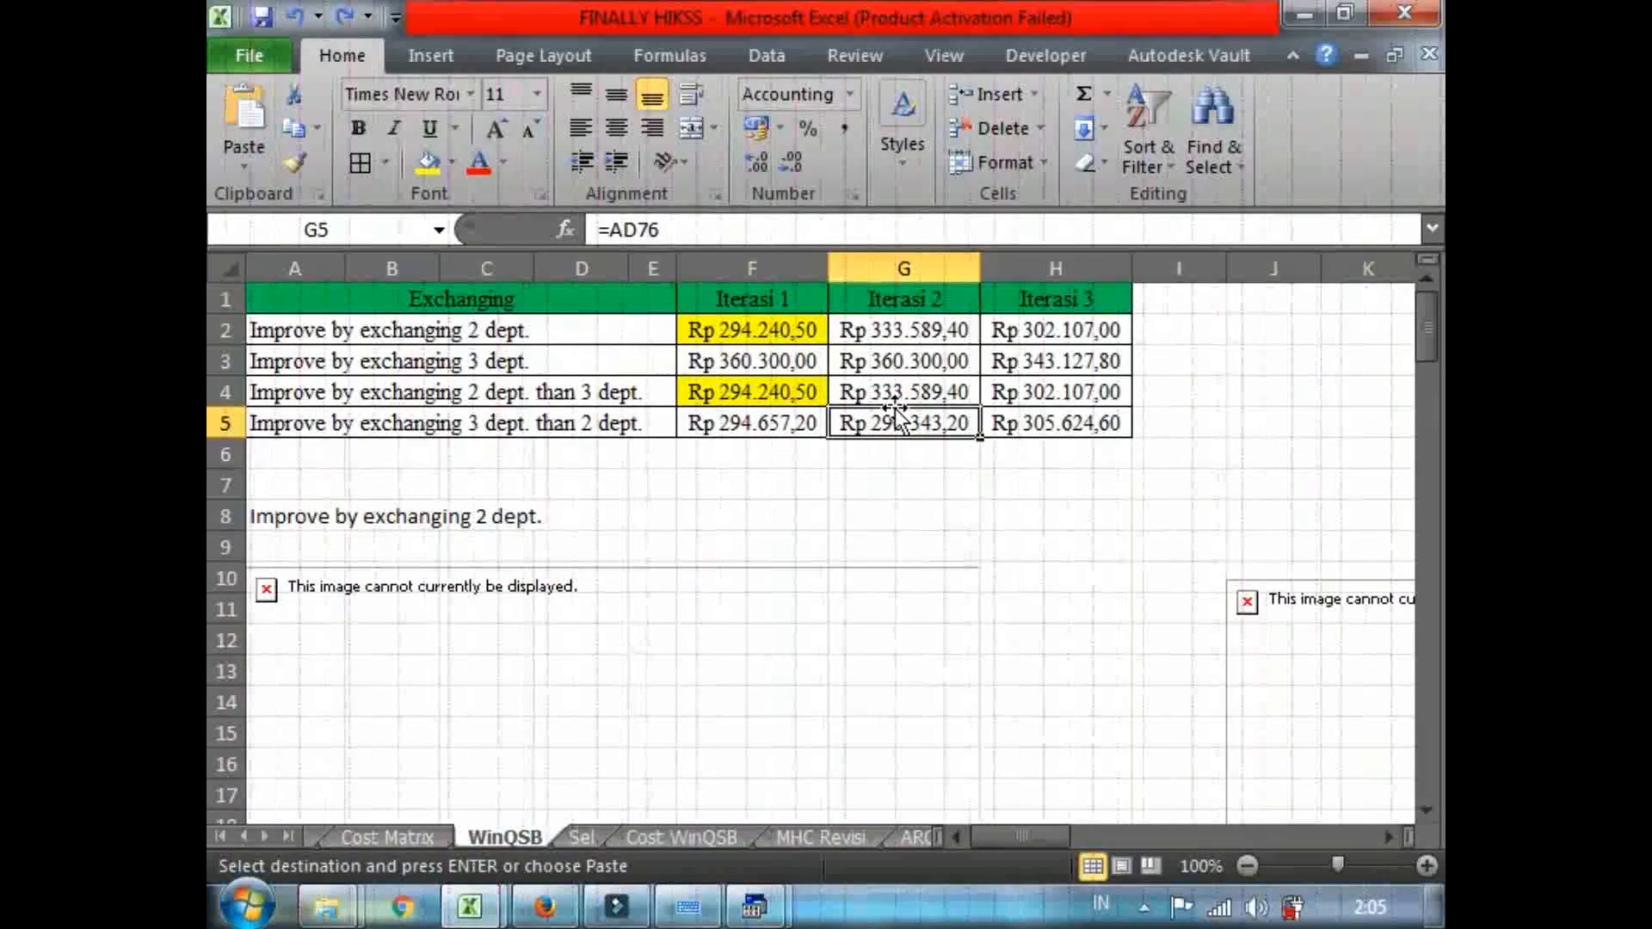
pyautogui.moveTo(768, 328); pyautogui.dragTo(1045, 431)
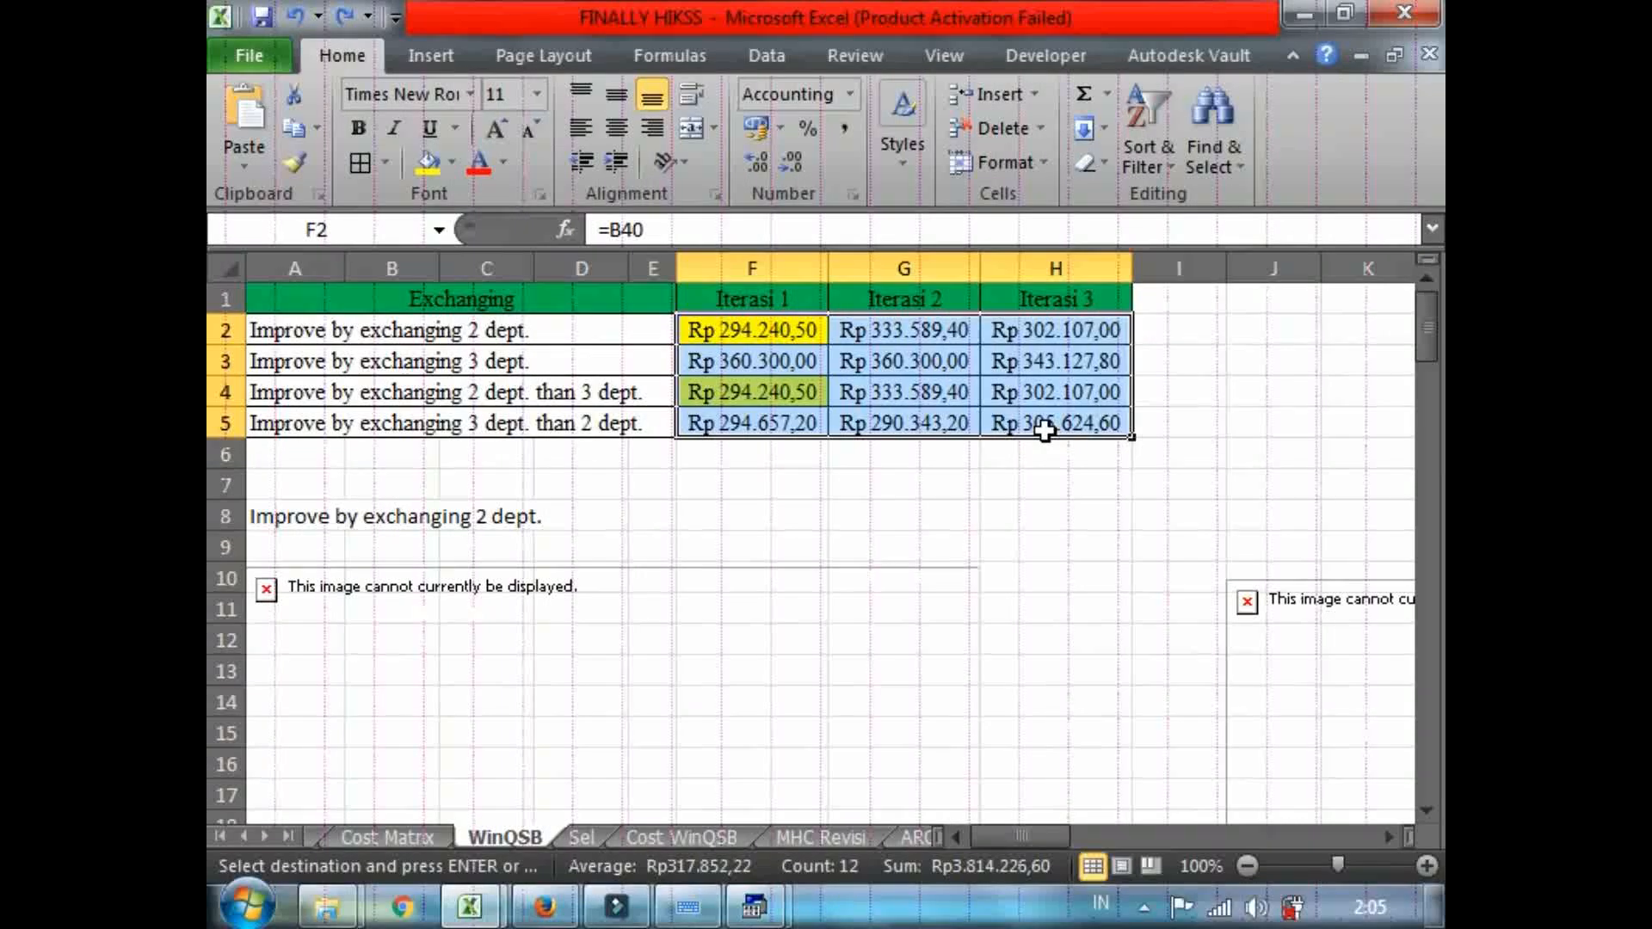
pyautogui.click(1044, 456)
pyautogui.moveTo(725, 340); pyautogui.dragTo(1073, 431)
pyautogui.click(914, 499)
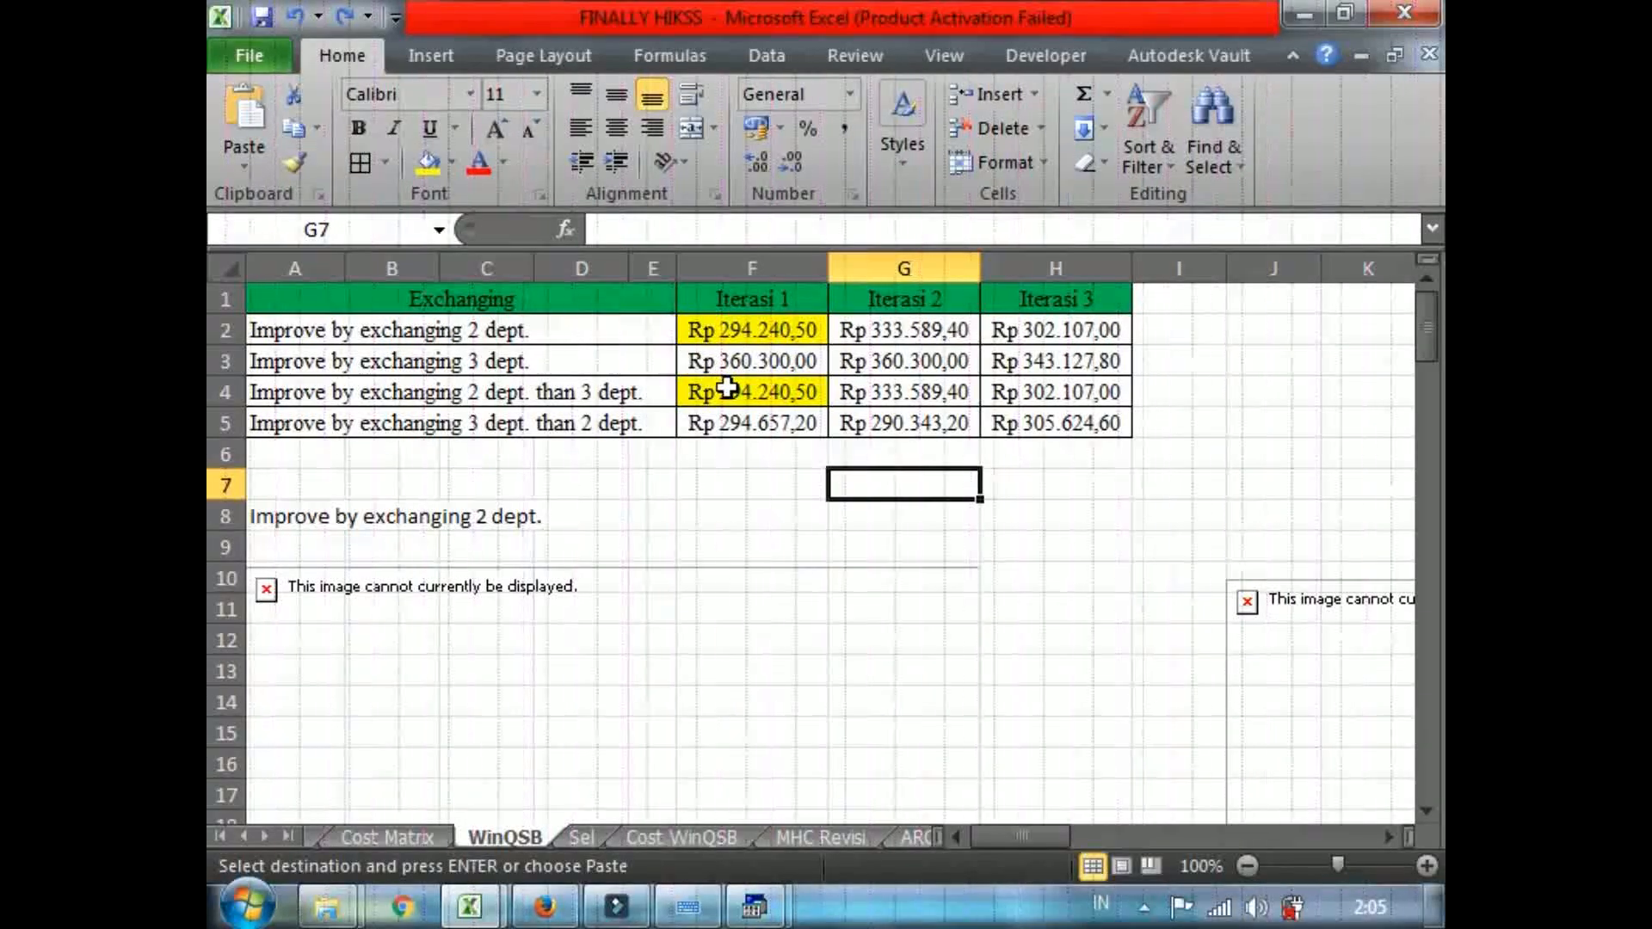
# Compare the highlighted Iterasi 1 costs of the 2 dept. and 2 dept. than 3 dept. options with the rest of the table.
pyautogui.click(813, 327)
pyautogui.click(784, 394)
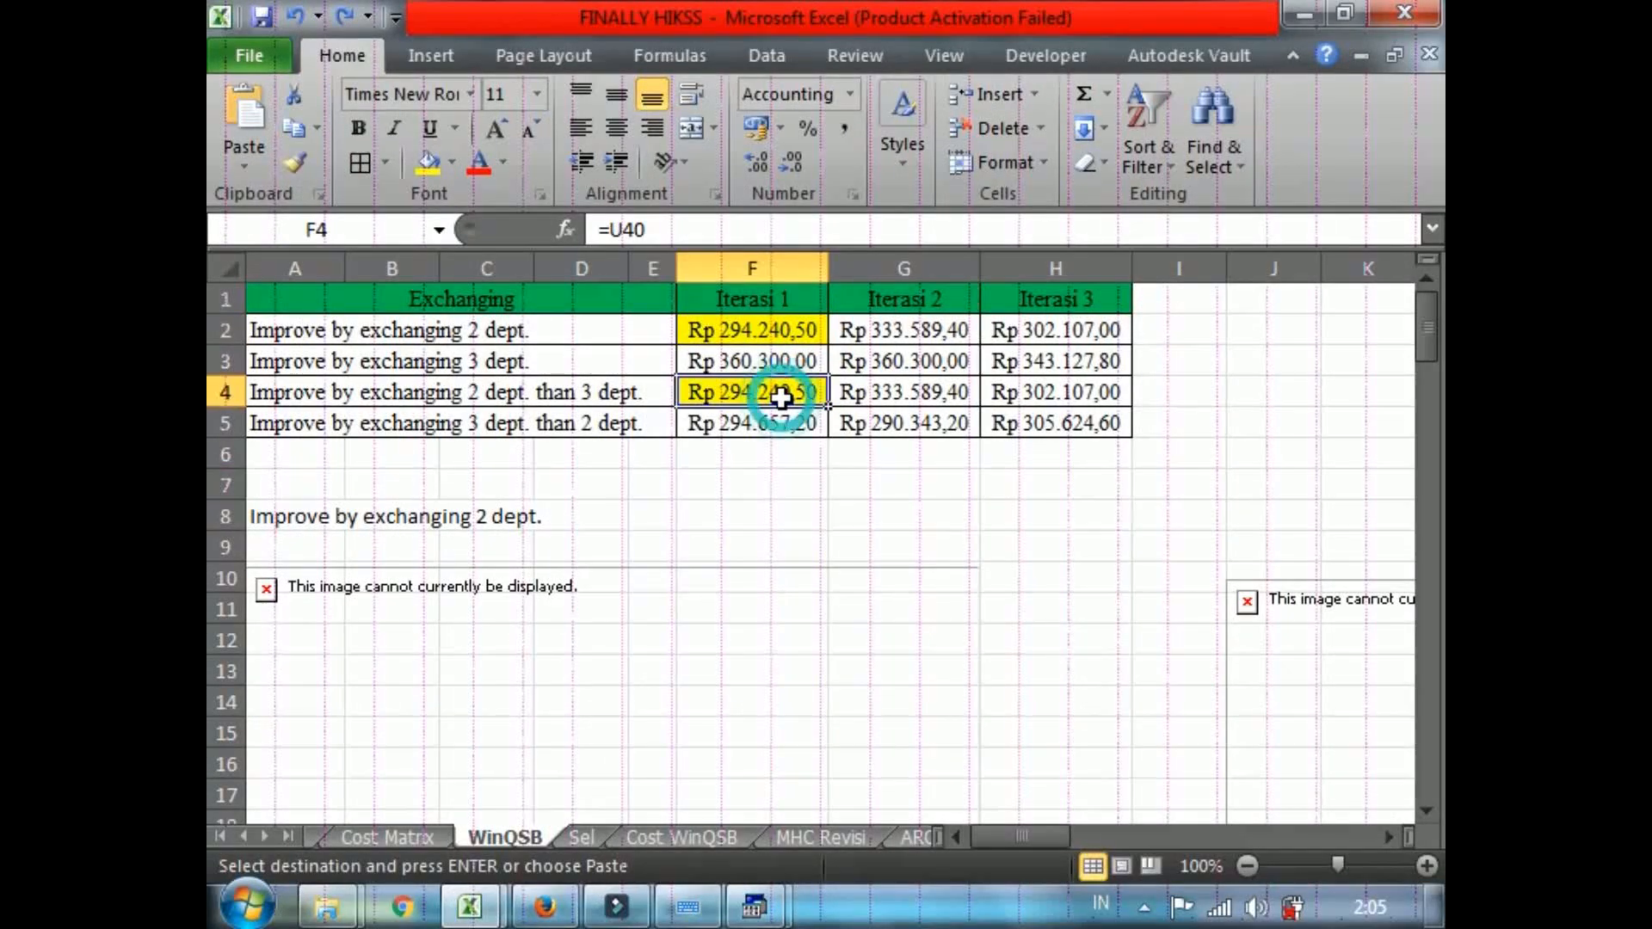
pyautogui.click(764, 337)
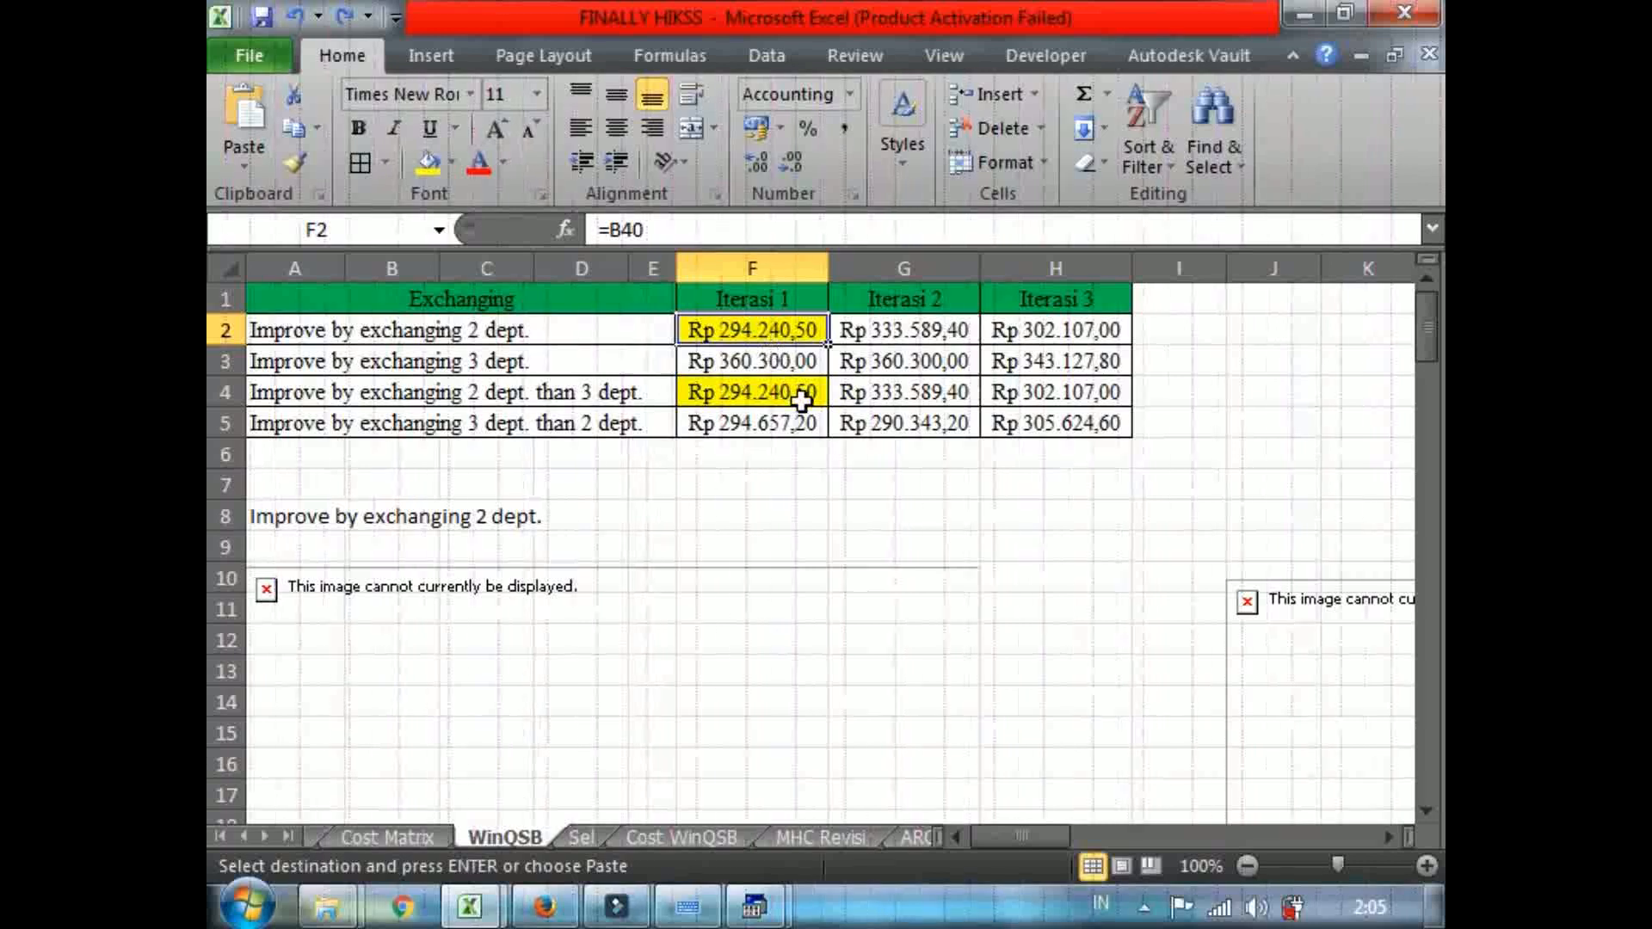
pyautogui.moveTo(800, 334); pyautogui.dragTo(1056, 423)
pyautogui.click(896, 423)
pyautogui.click(800, 330)
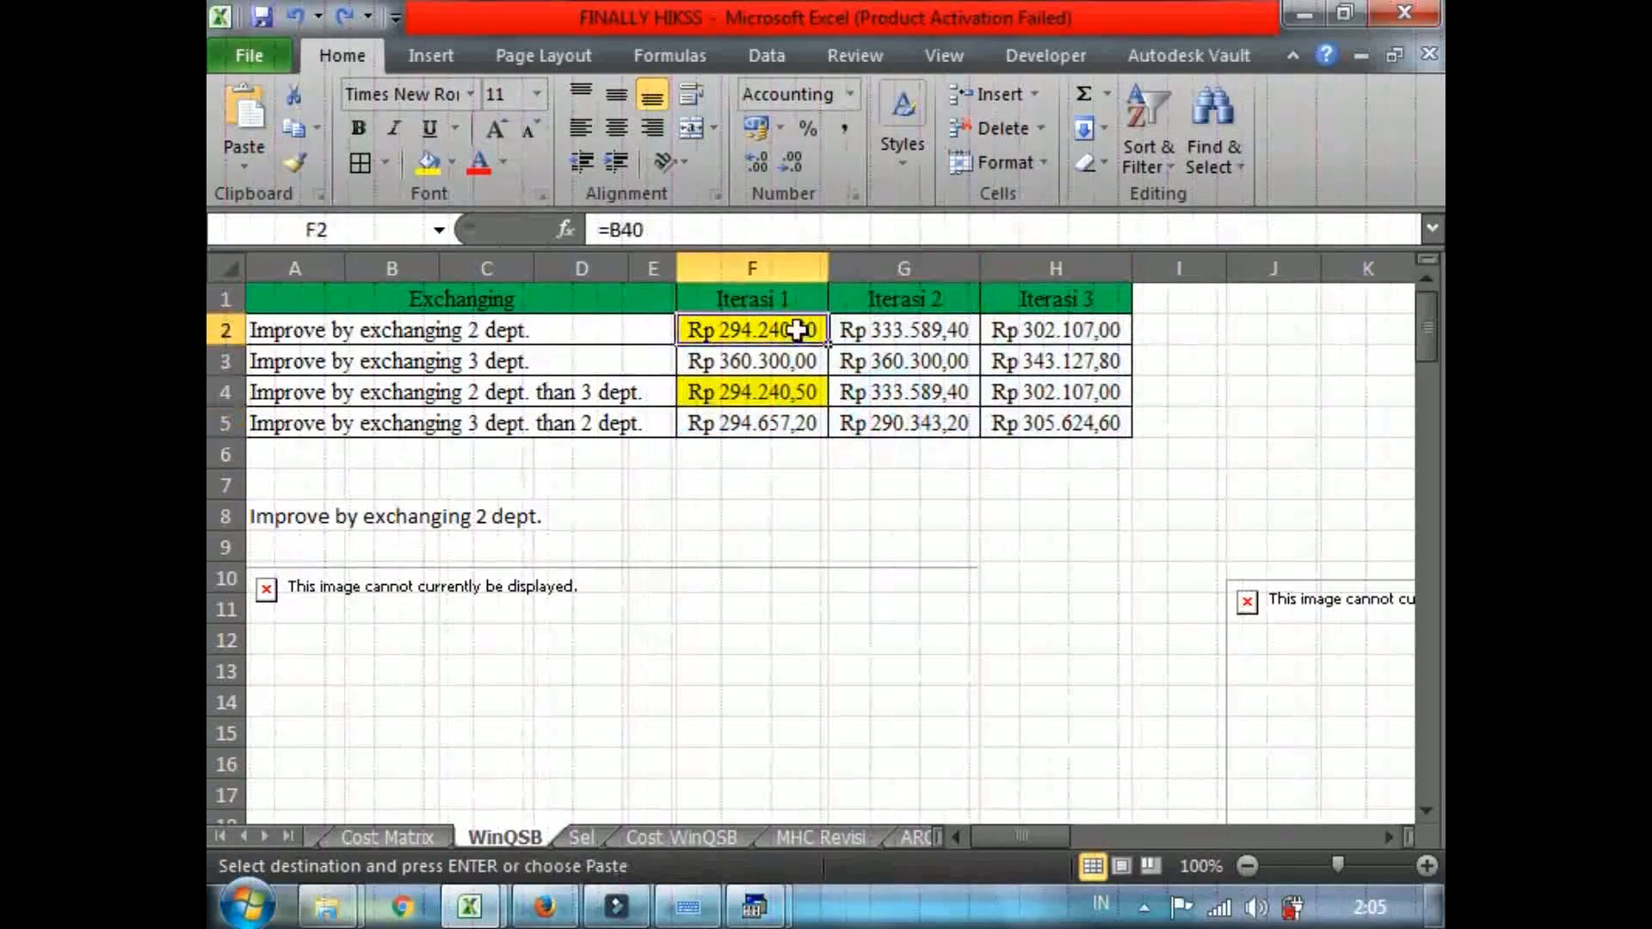
pyautogui.click(776, 383)
pyautogui.click(742, 329)
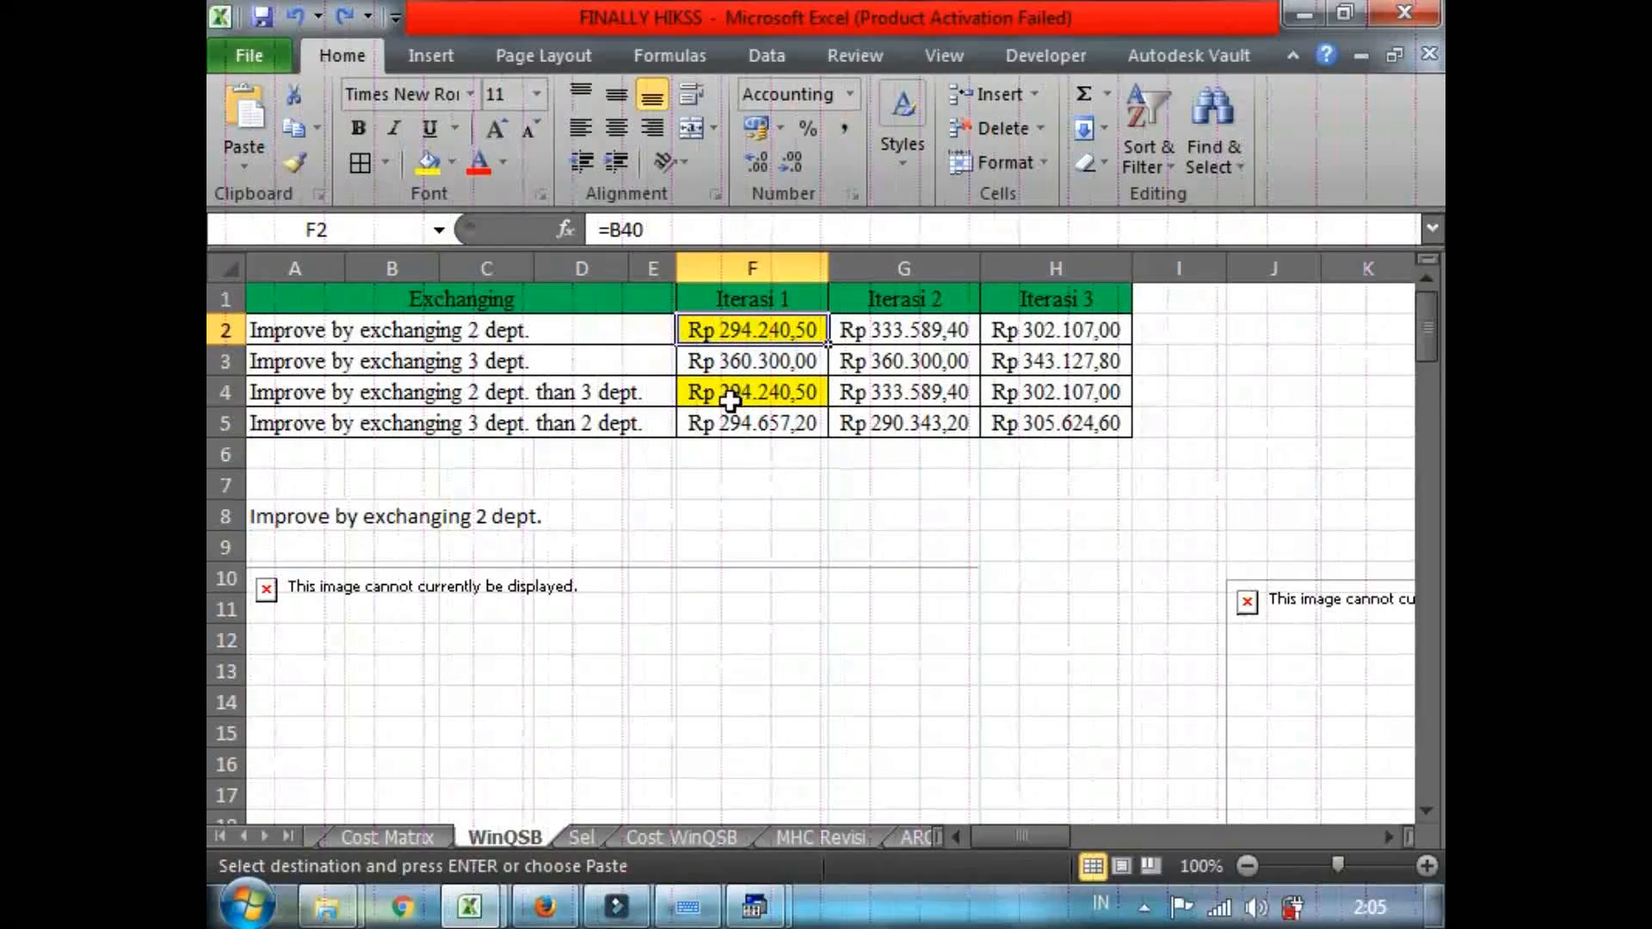
pyautogui.click(730, 397)
pyautogui.click(749, 482)
pyautogui.moveTo(1421, 345)
pyautogui.mouseDown()
pyautogui.moveTo(1423, 416)
pyautogui.moveTo(1424, 331)
pyautogui.mouseUp()
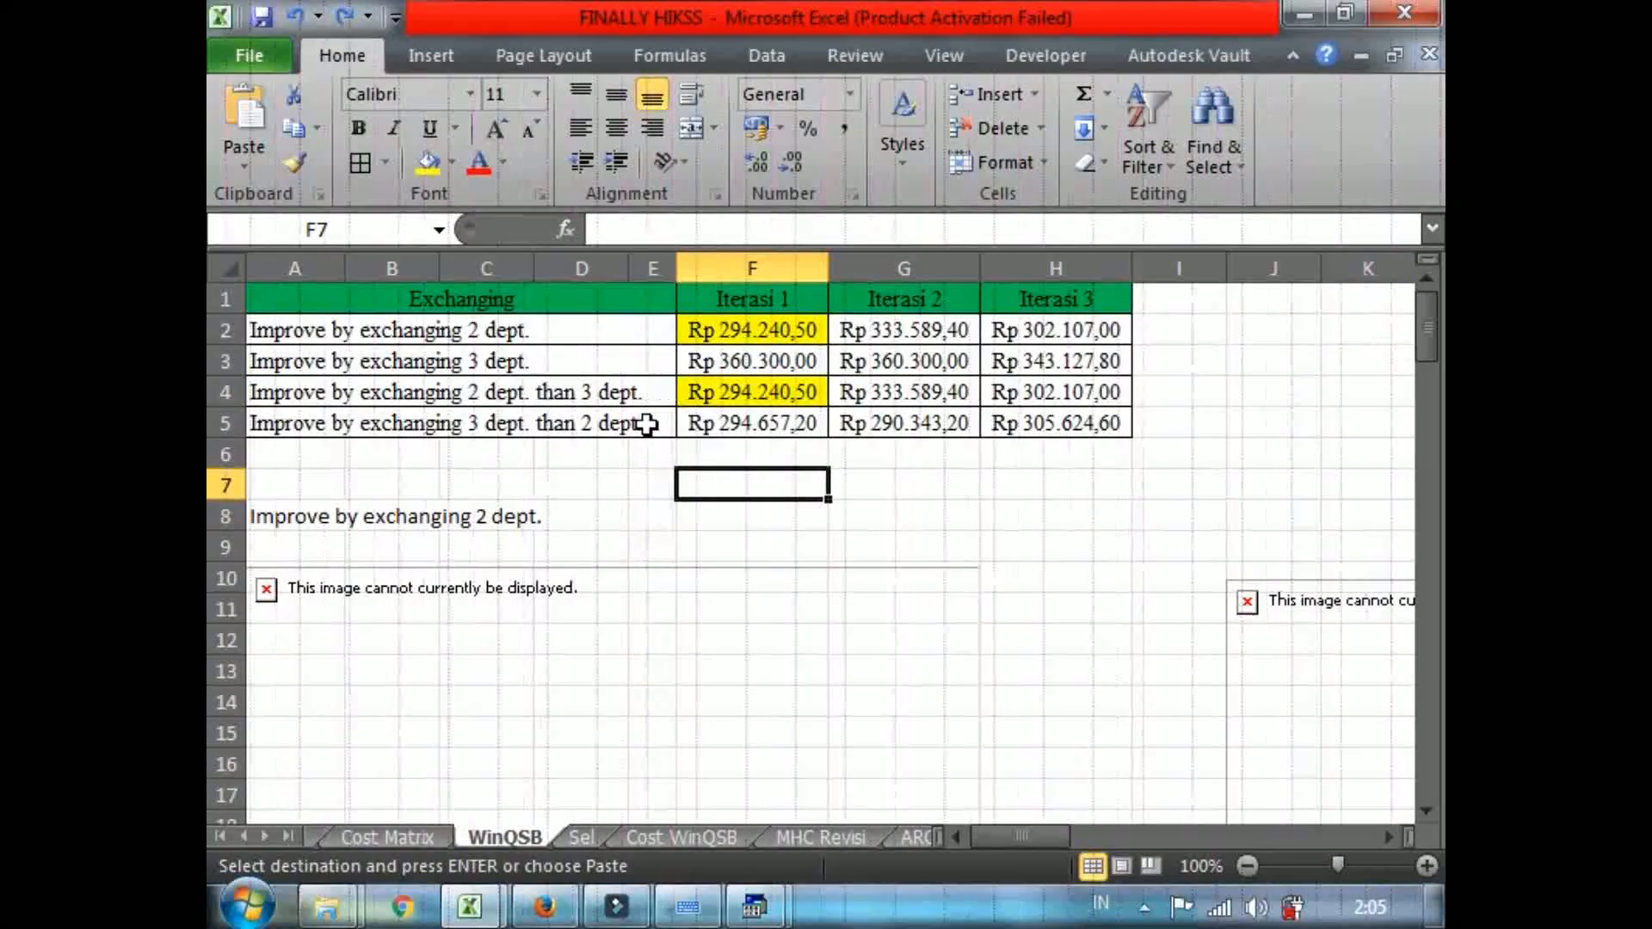
pyautogui.click(774, 329)
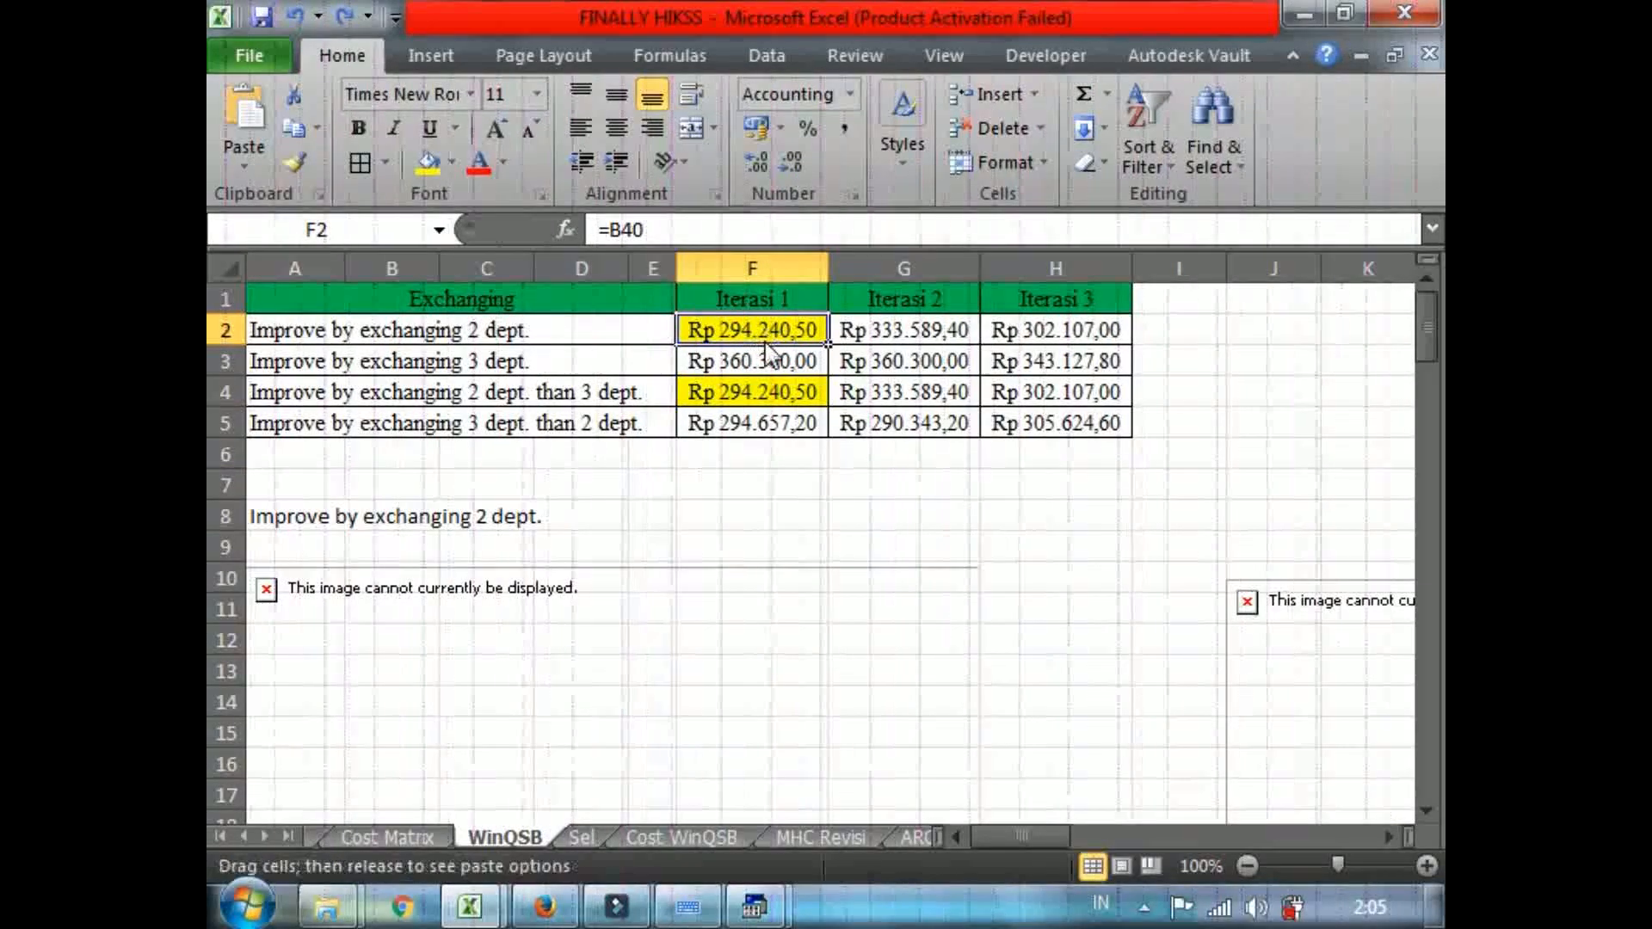
# In Facility Location and Layout, solve by exchanging 2 departments with rectilinear distance, examine the resulting department placement, and close the final layout.
pyautogui.moveTo(754, 906)
pyautogui.click(925, 764)
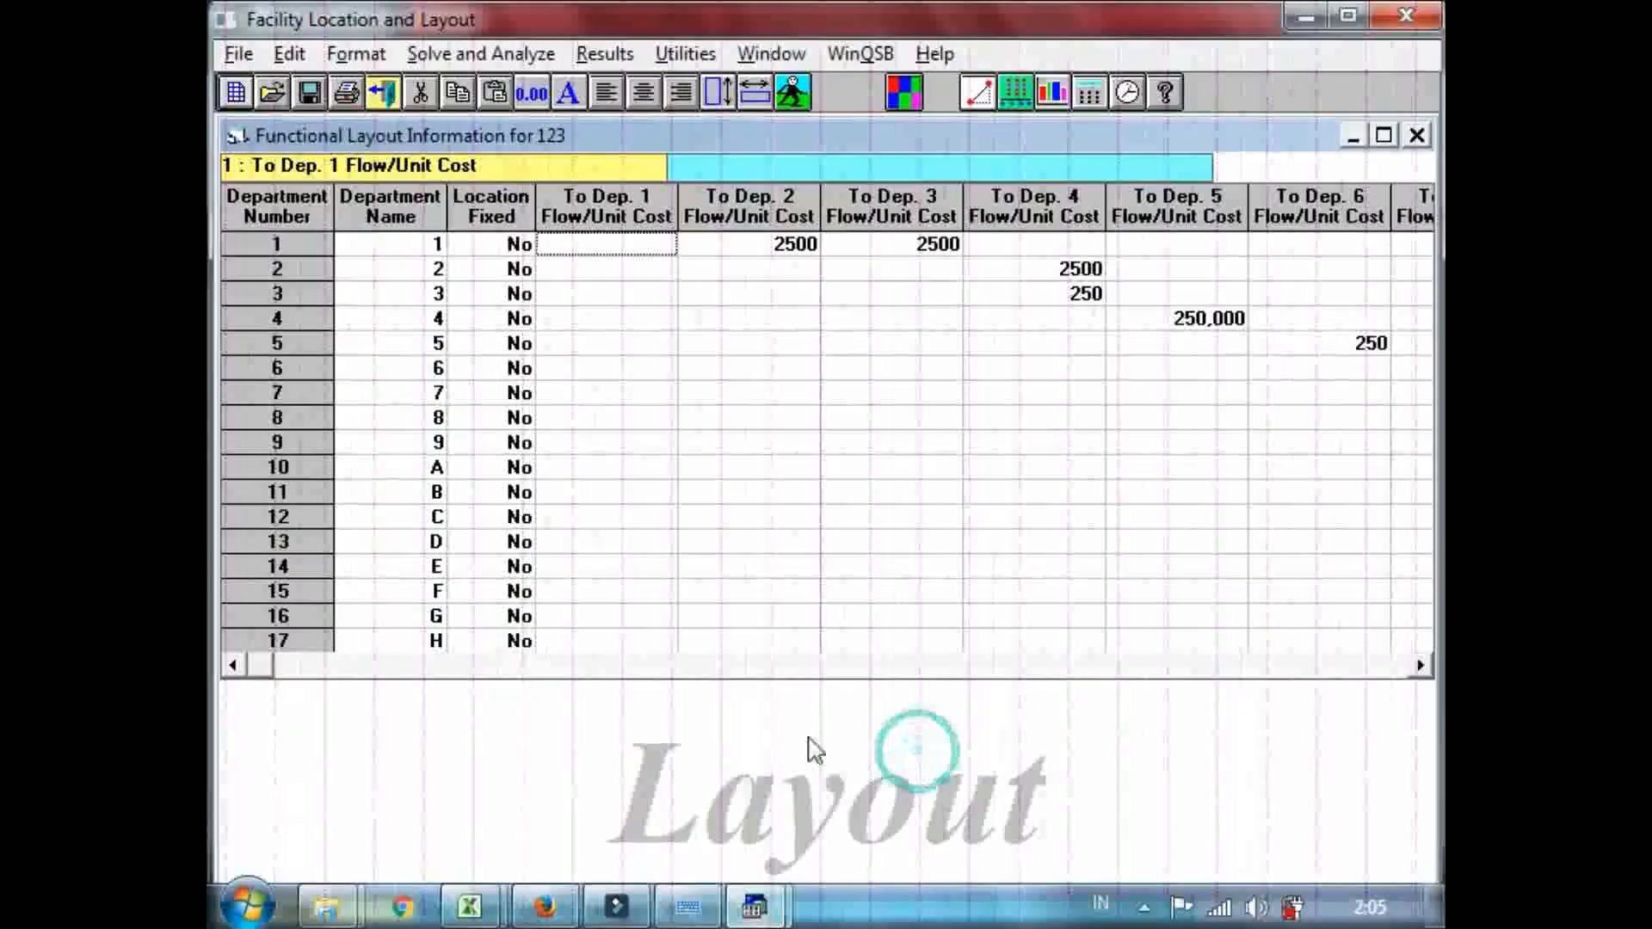
pyautogui.click(792, 99)
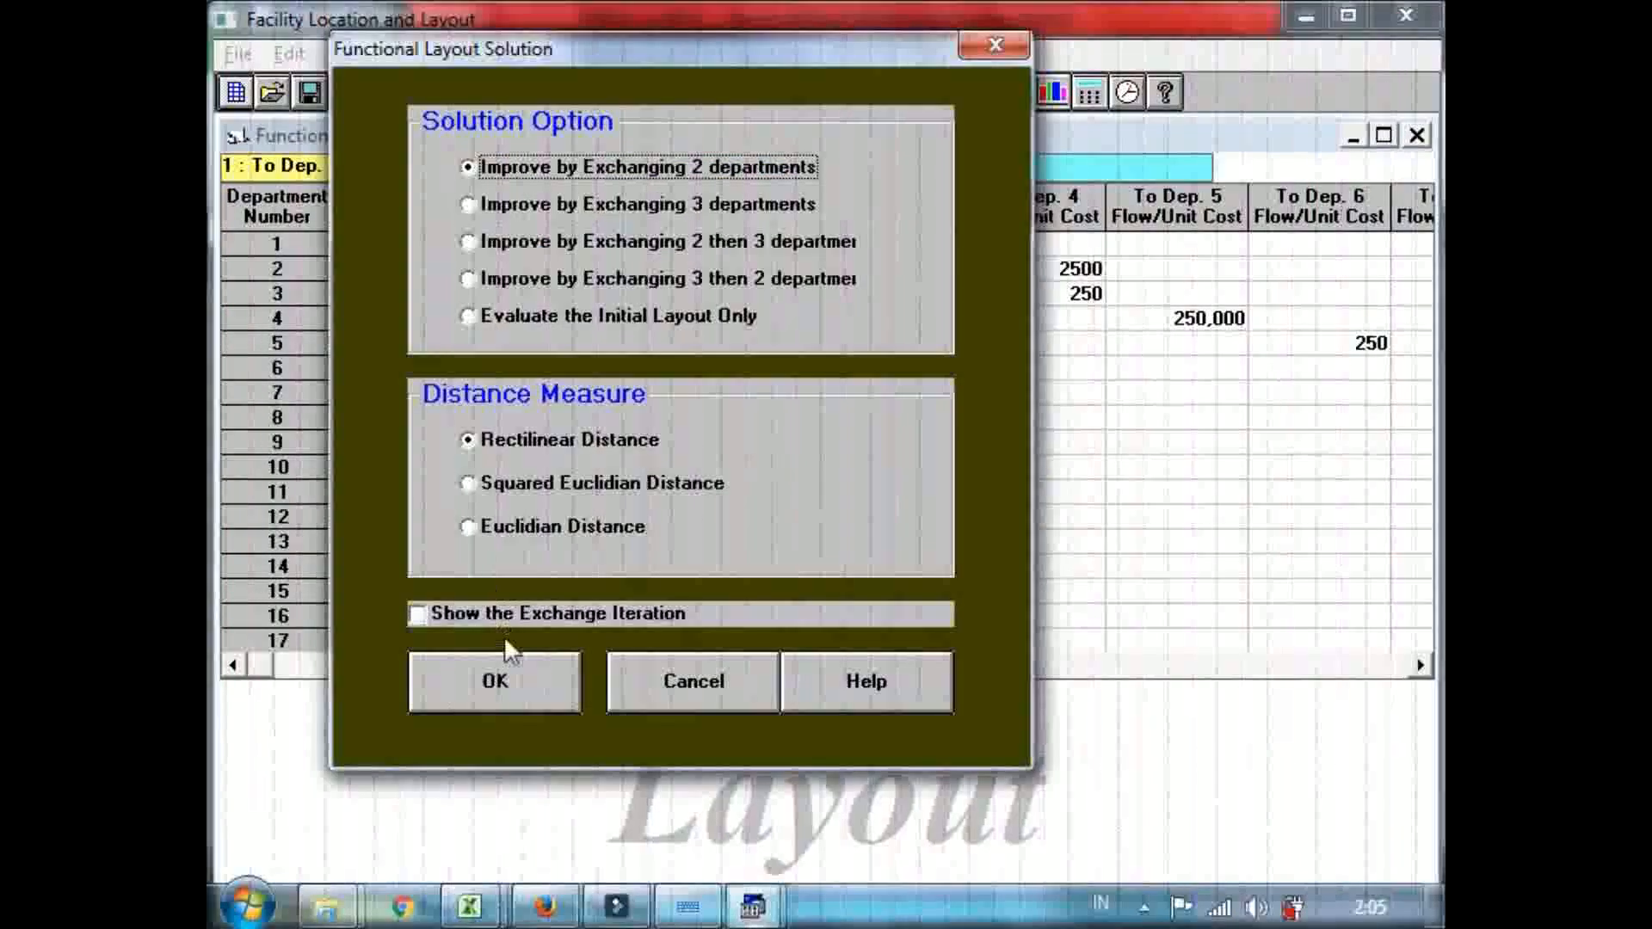
pyautogui.click(506, 671)
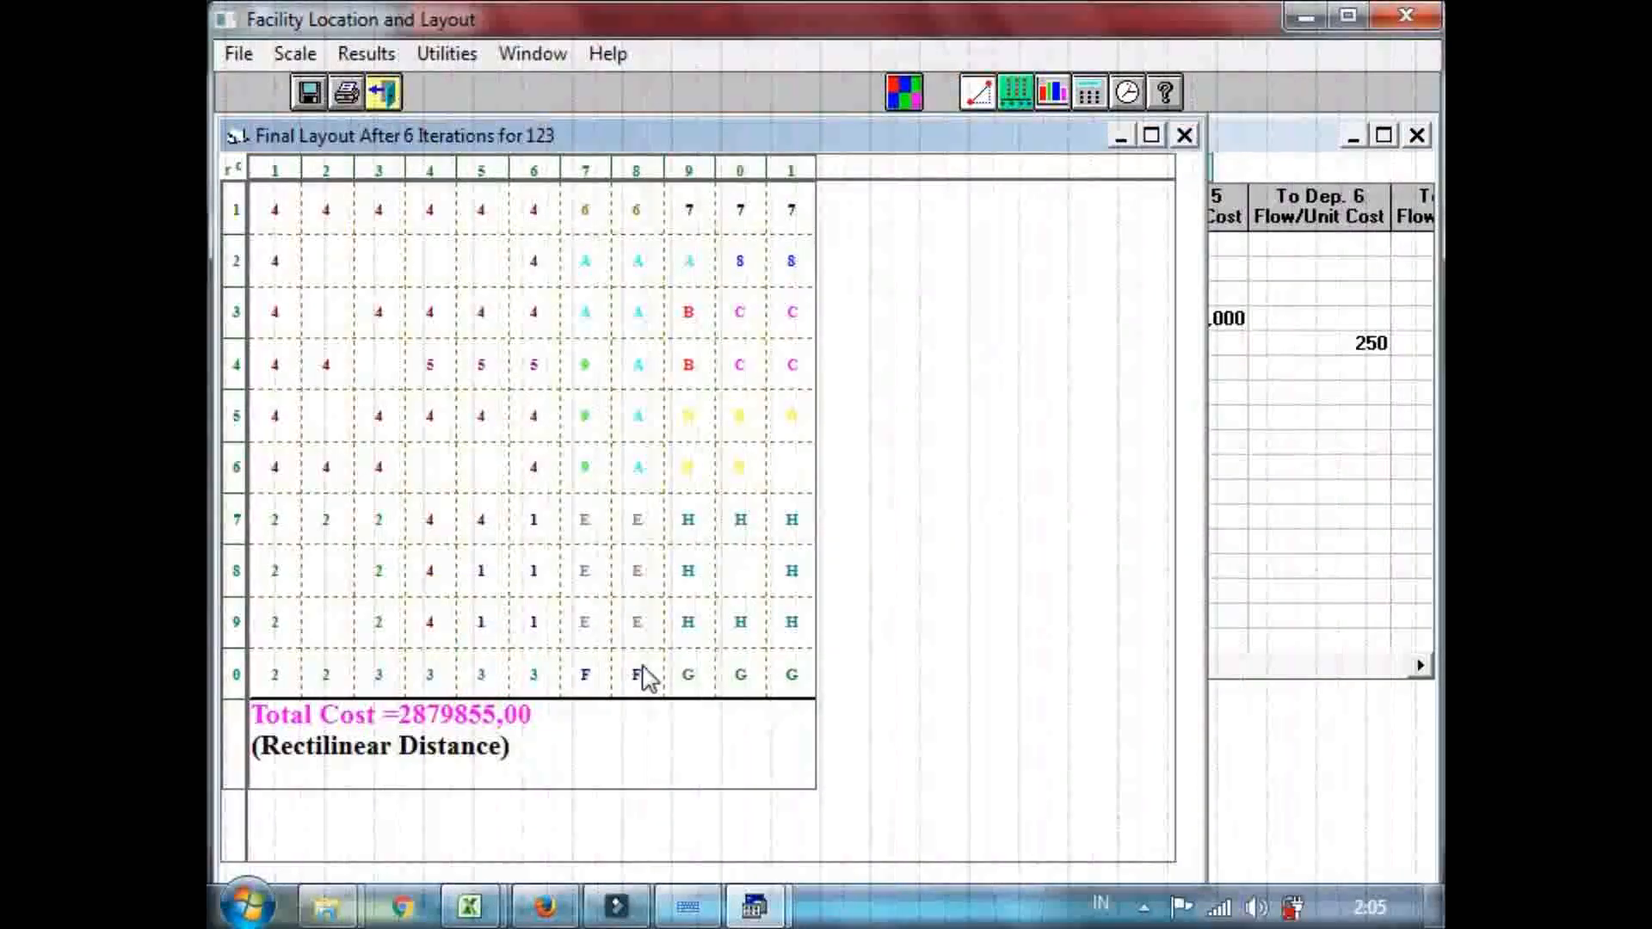
pyautogui.click(313, 275)
pyautogui.click(290, 235)
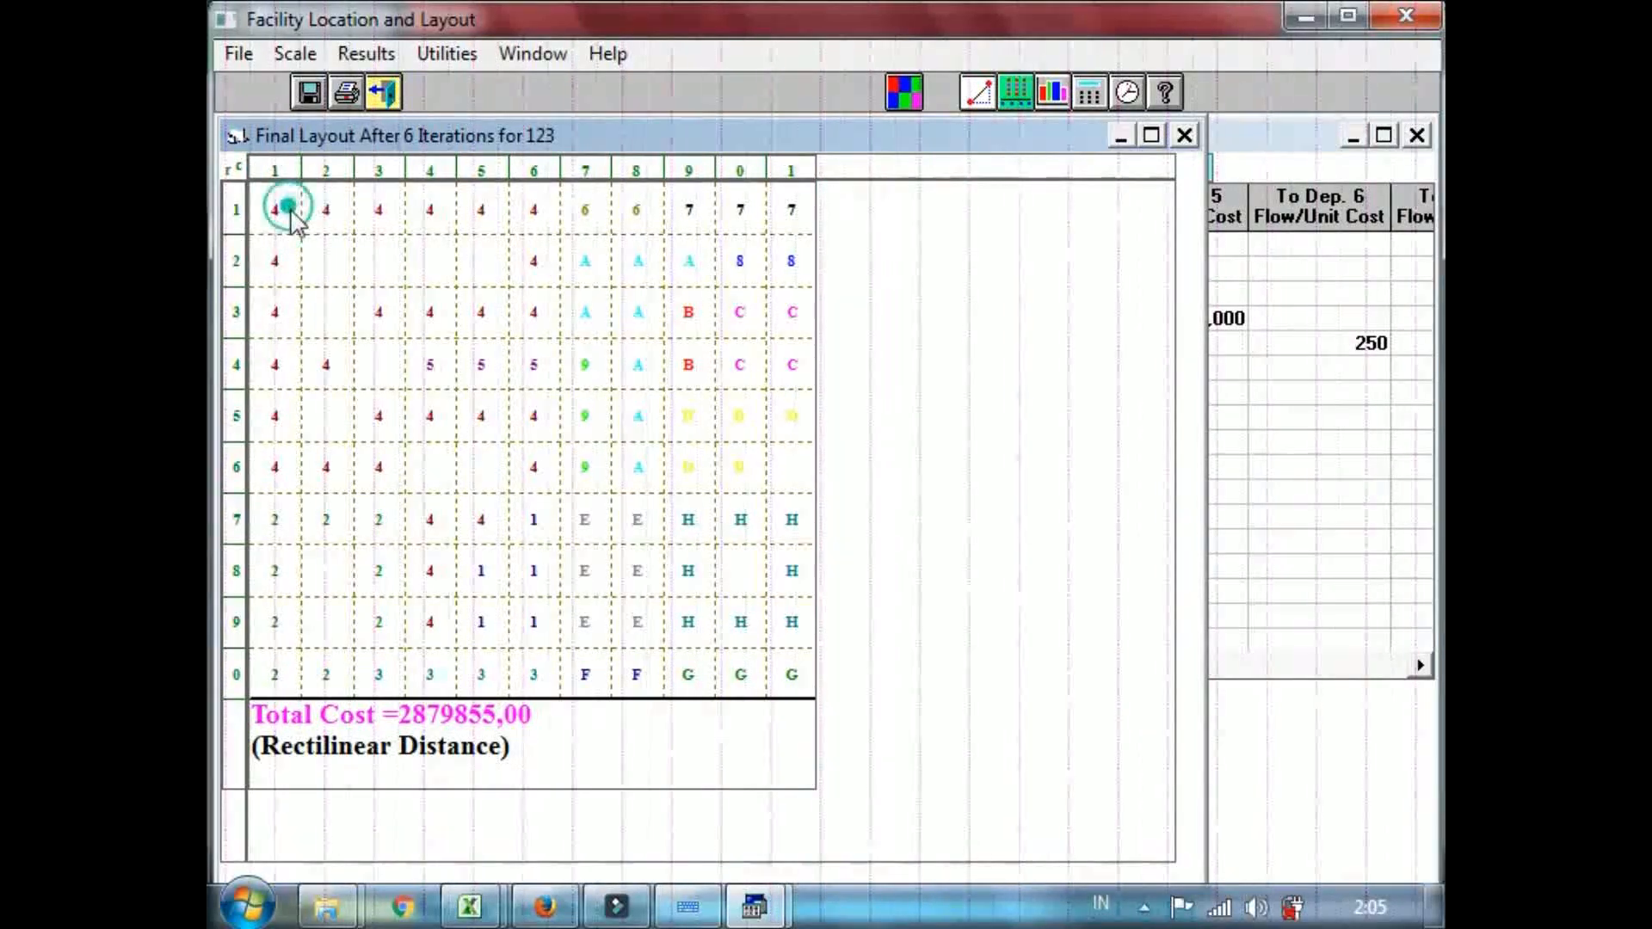
pyautogui.click(517, 315)
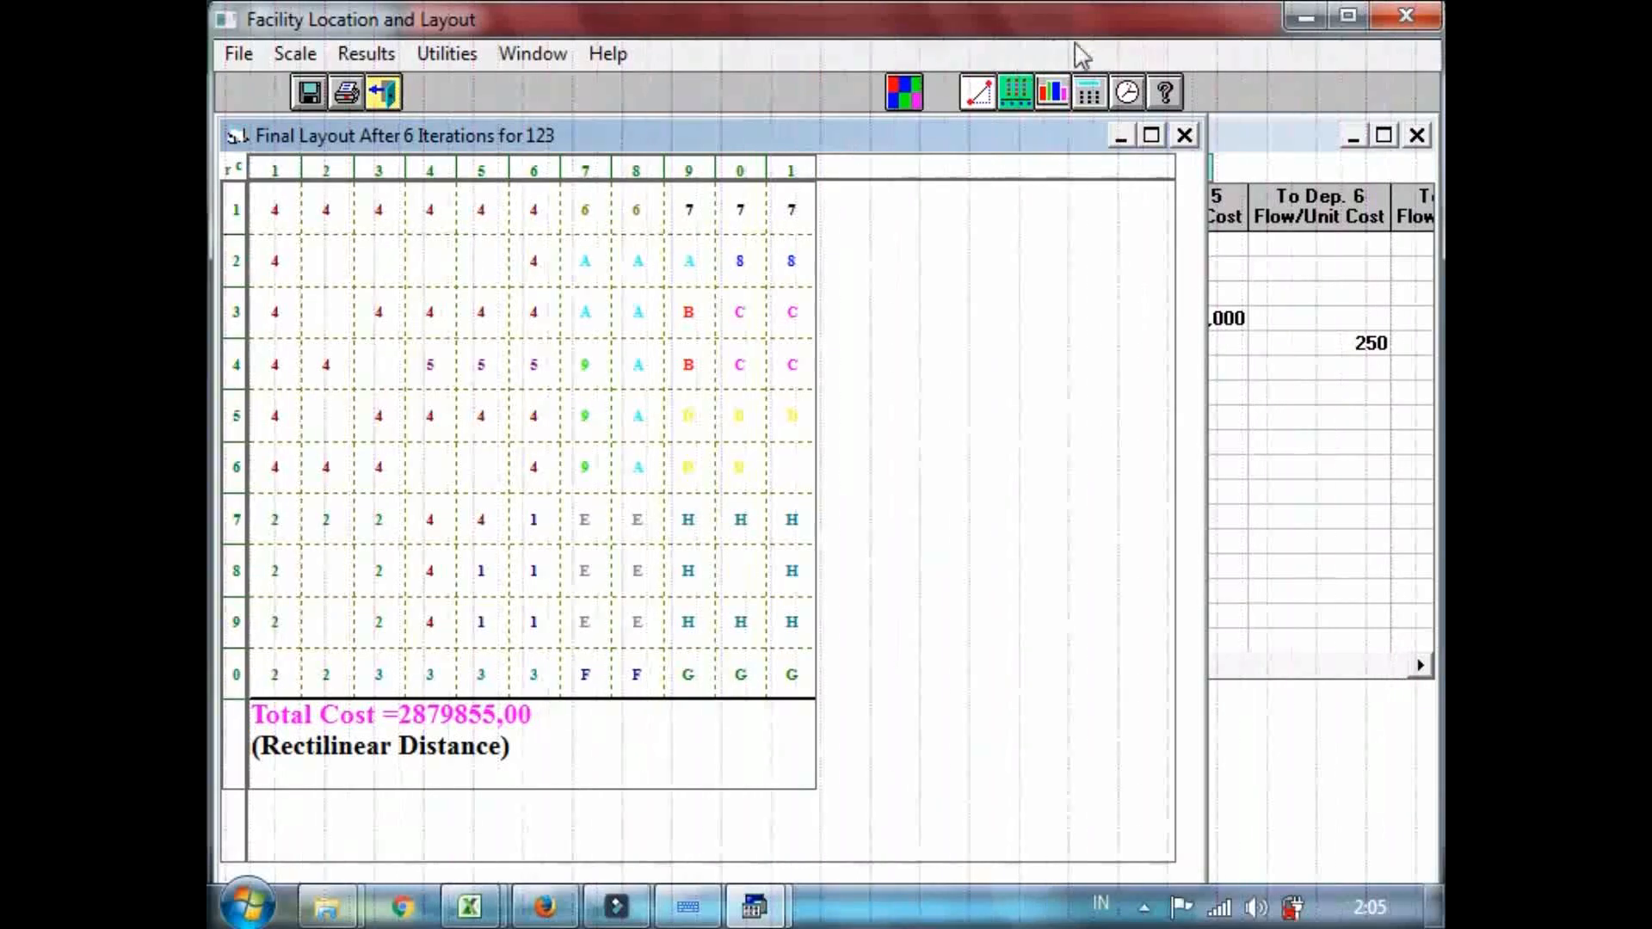
pyautogui.click(1186, 137)
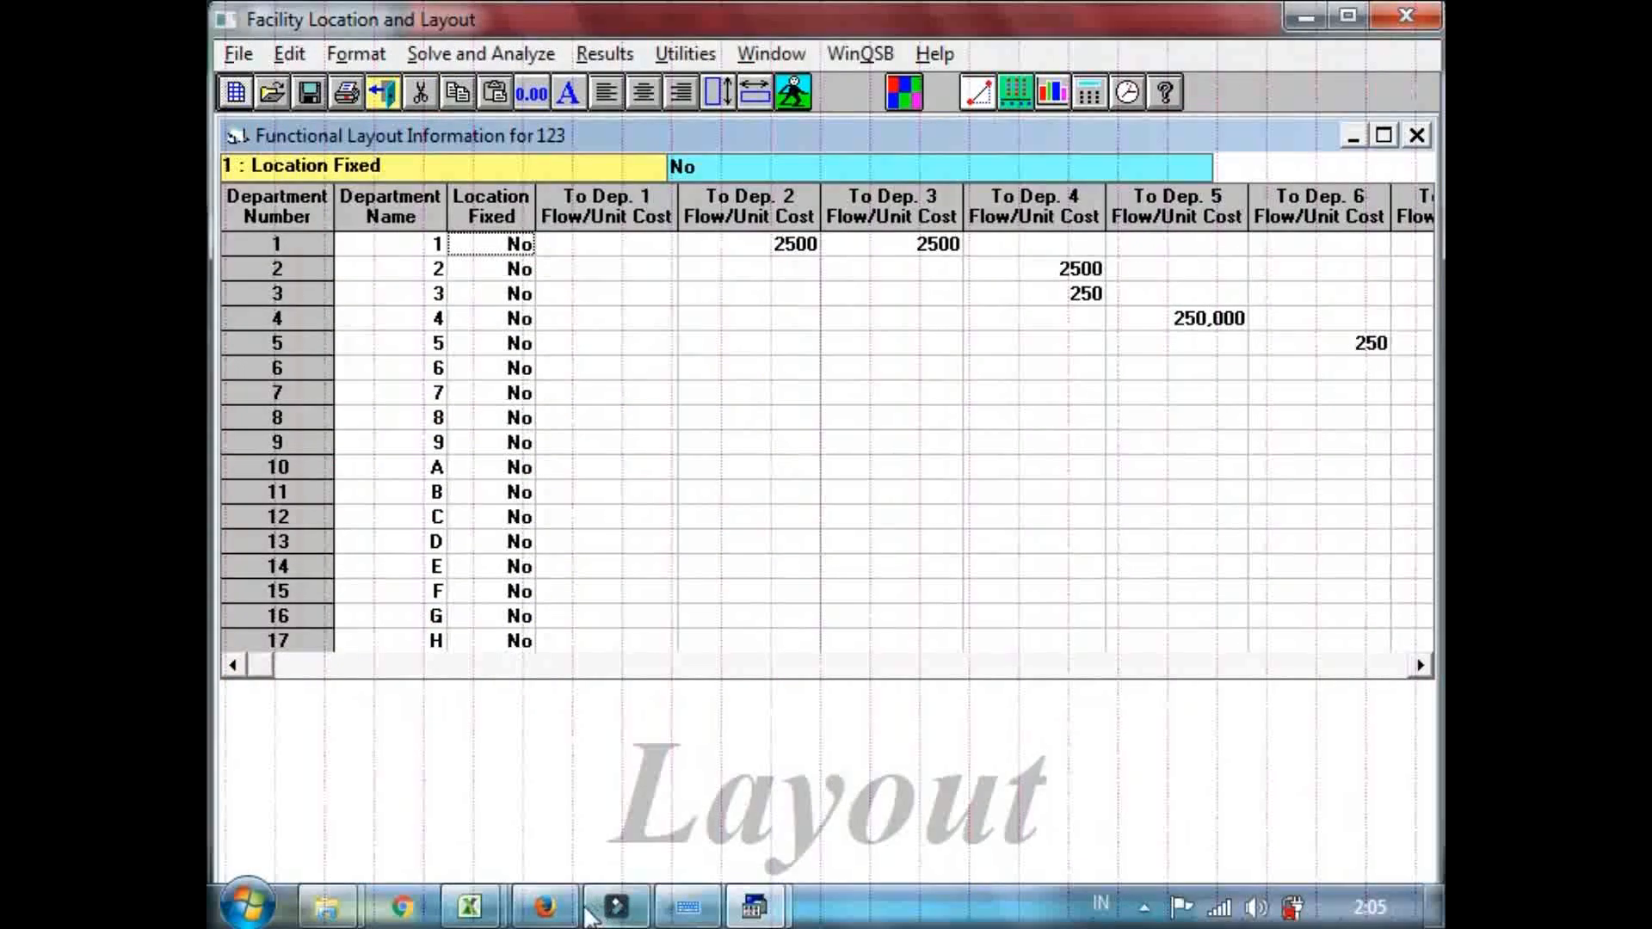
# Switch to the FINALLY HIKSS workbook in Excel and recheck the exchange cost table on the WinQSB sheet.
pyautogui.moveTo(469, 906)
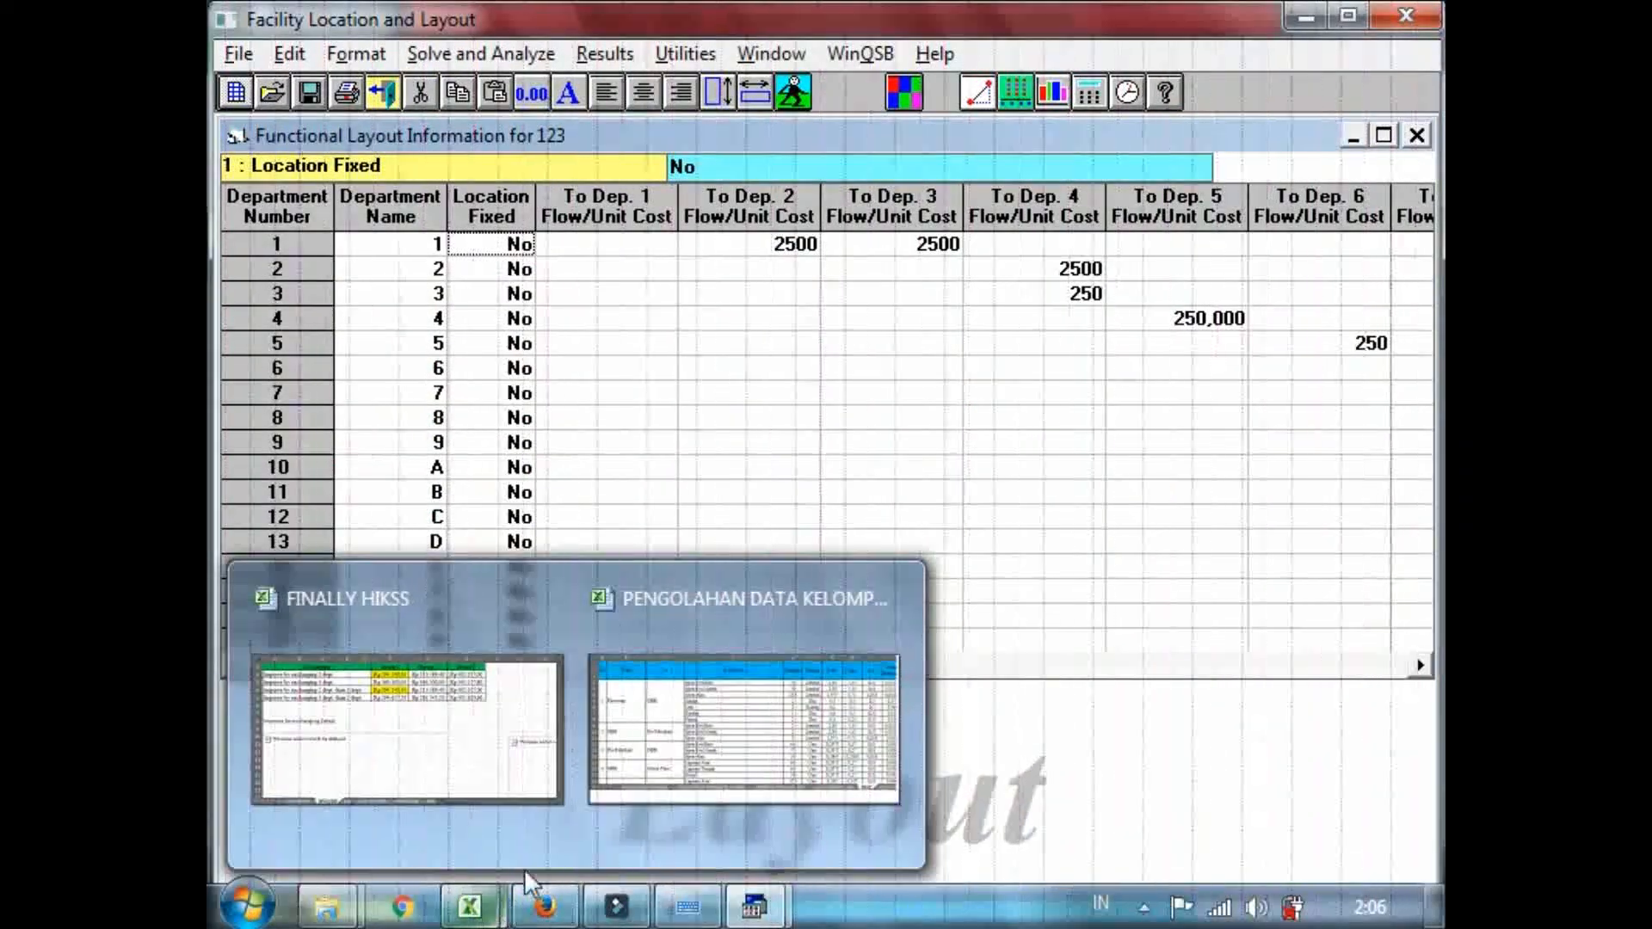
pyautogui.click(541, 819)
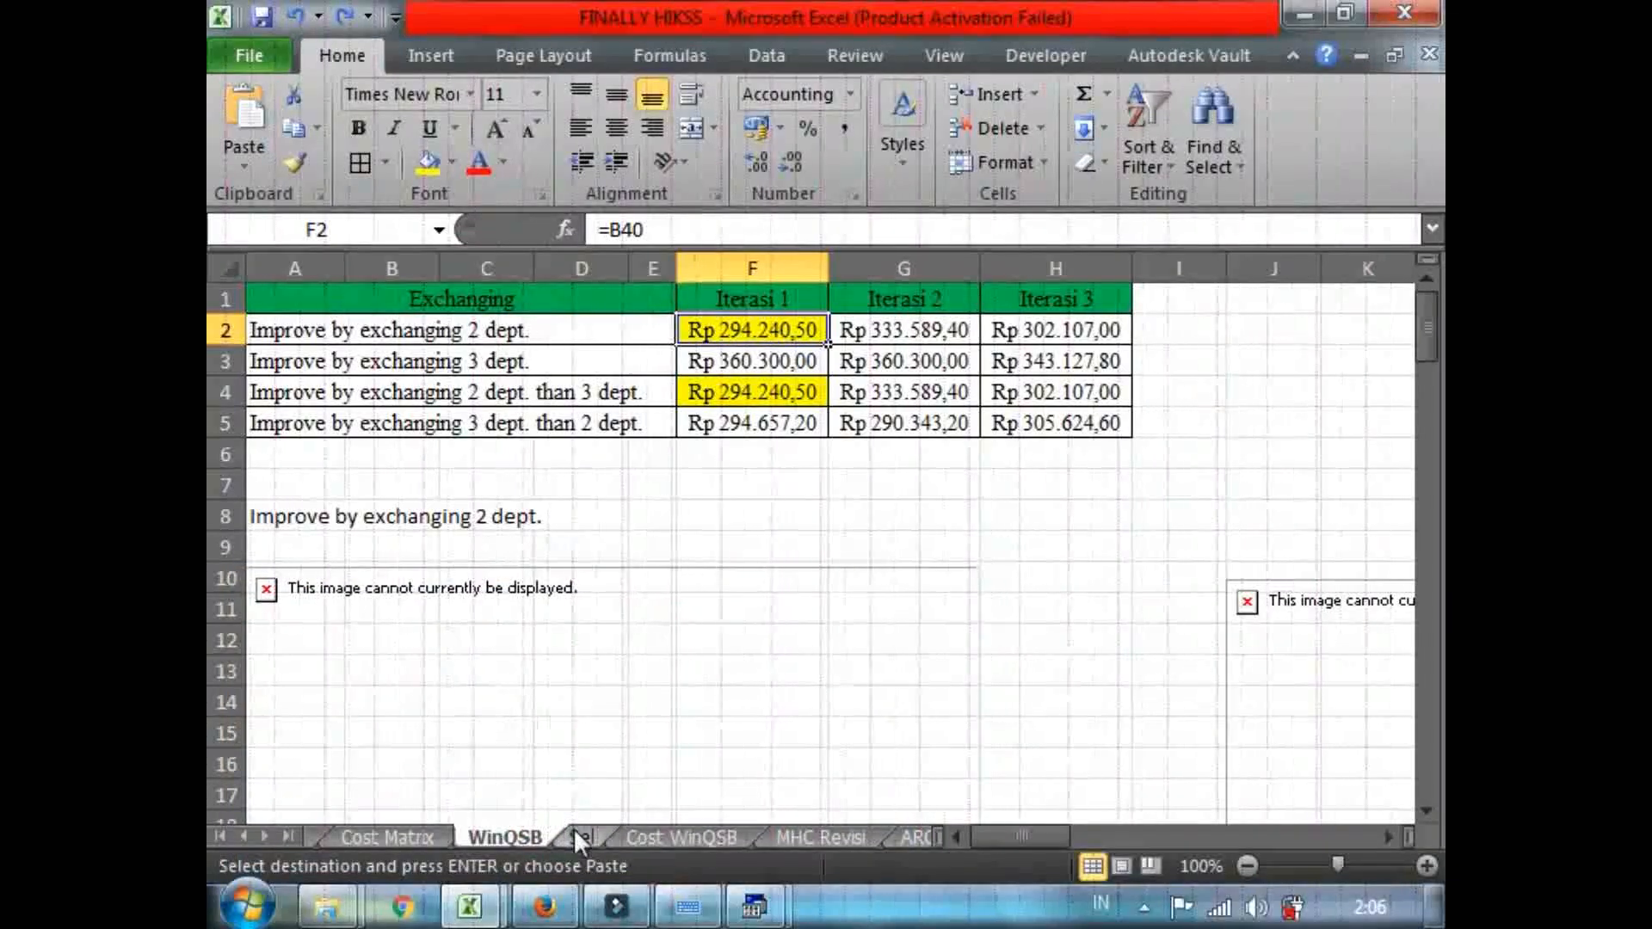
pyautogui.click(573, 827)
pyautogui.click(535, 828)
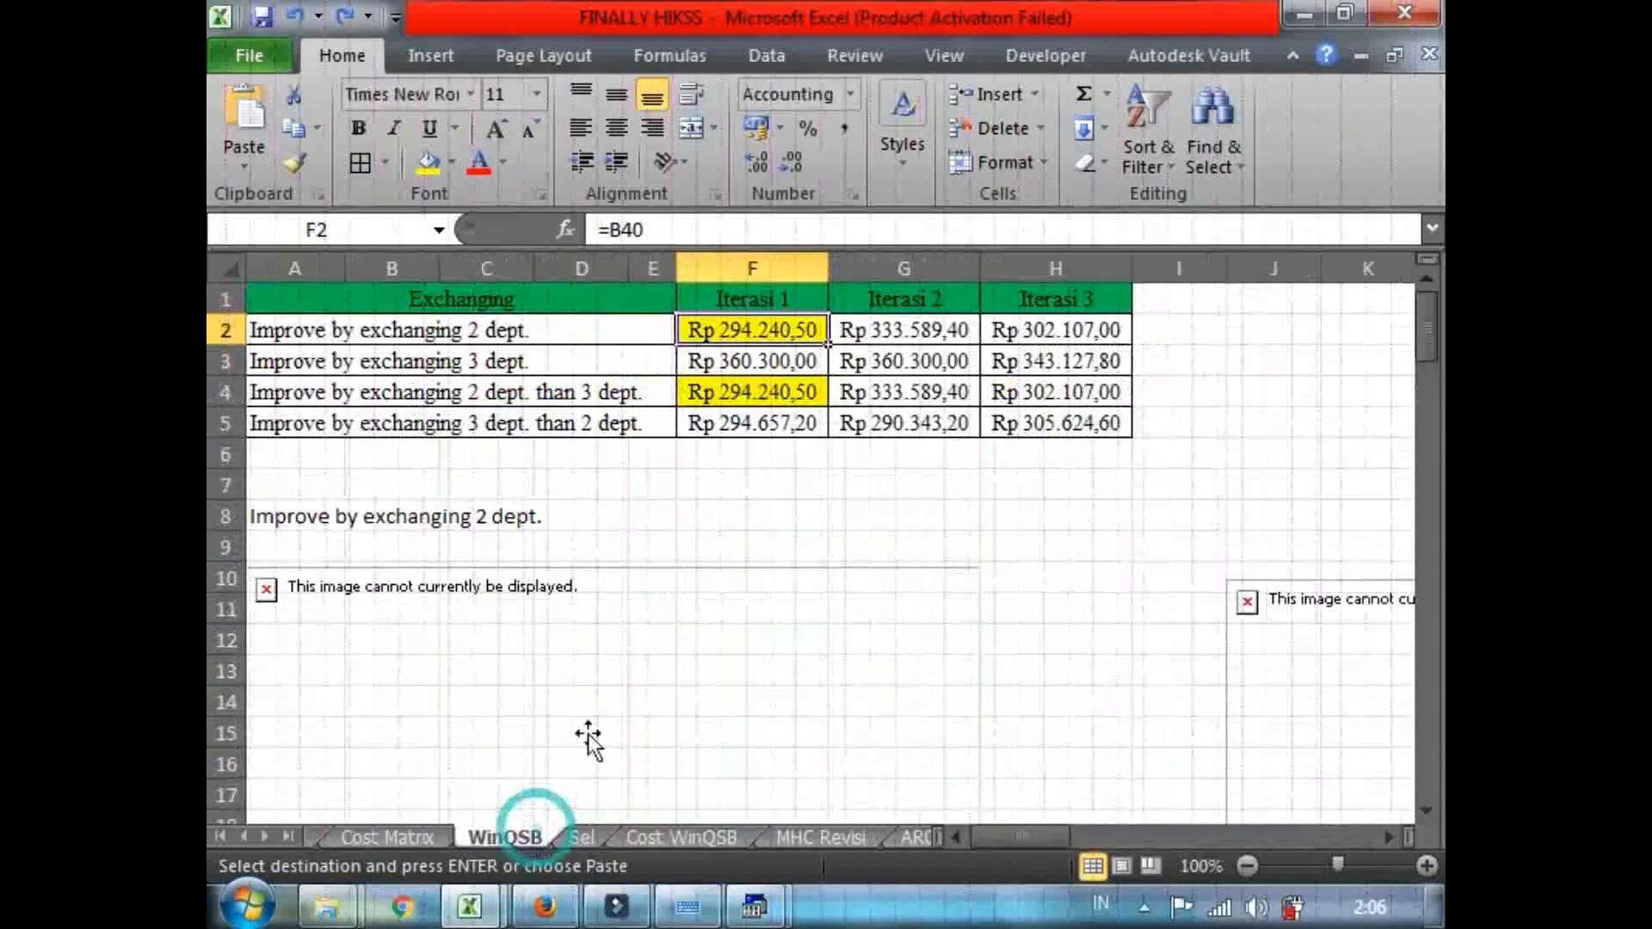
pyautogui.click(1081, 424)
pyautogui.click(829, 621)
pyautogui.click(1095, 487)
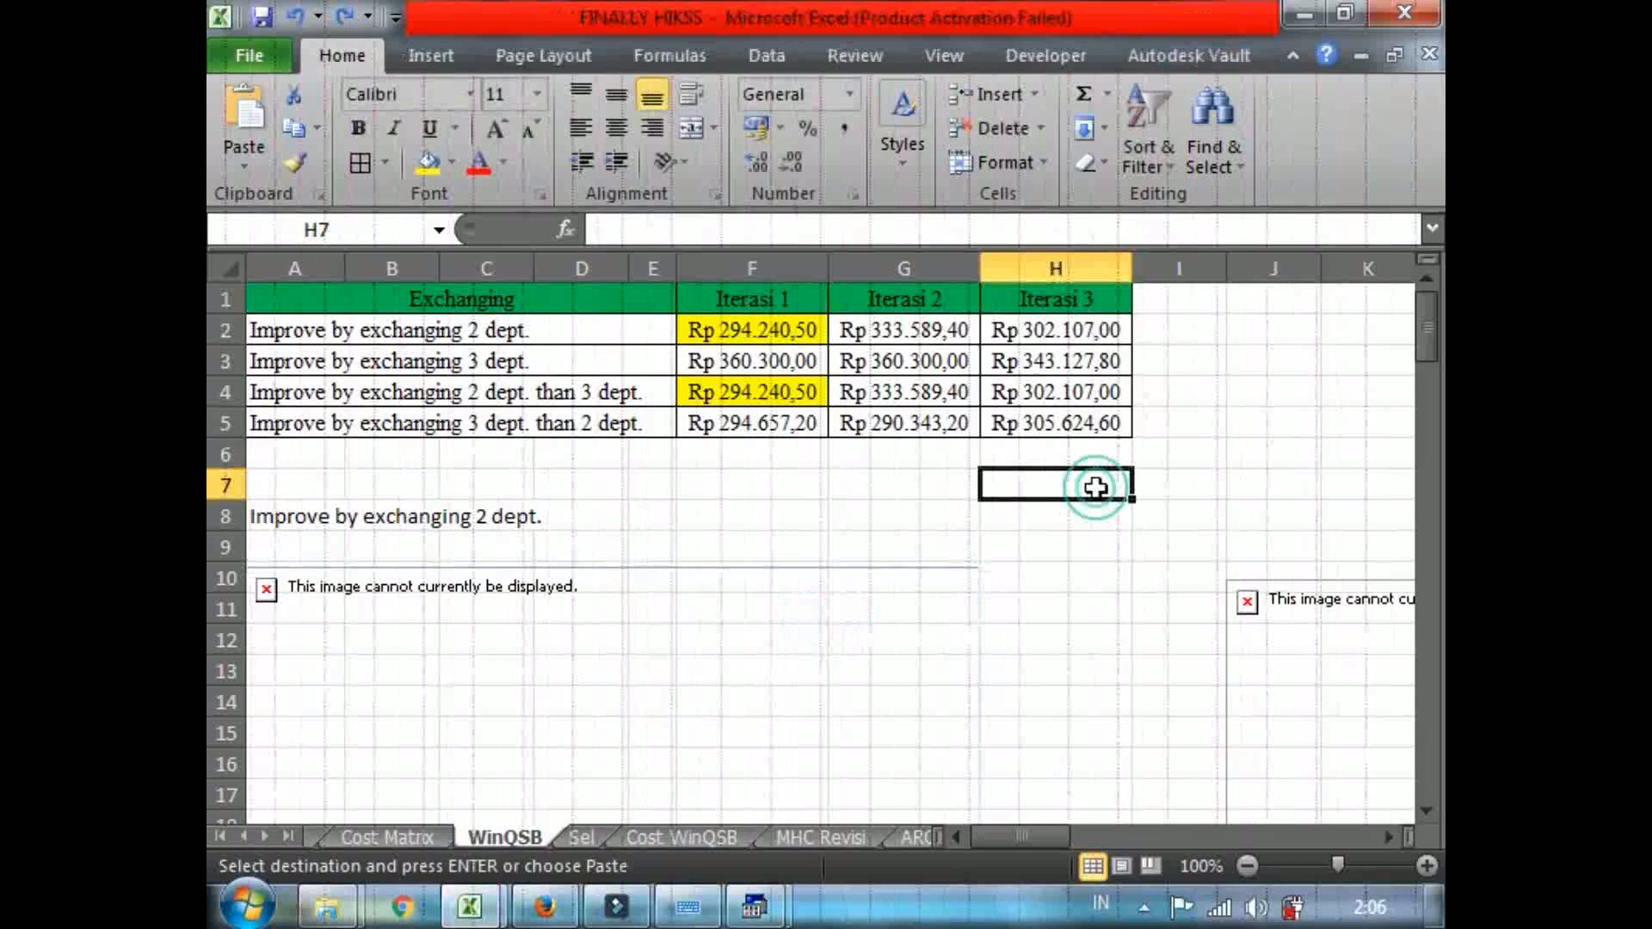
# Examine the Cost WinQSB distance matrix and the layout grids with department coordinates on the Sel sheet.
pyautogui.click(714, 835)
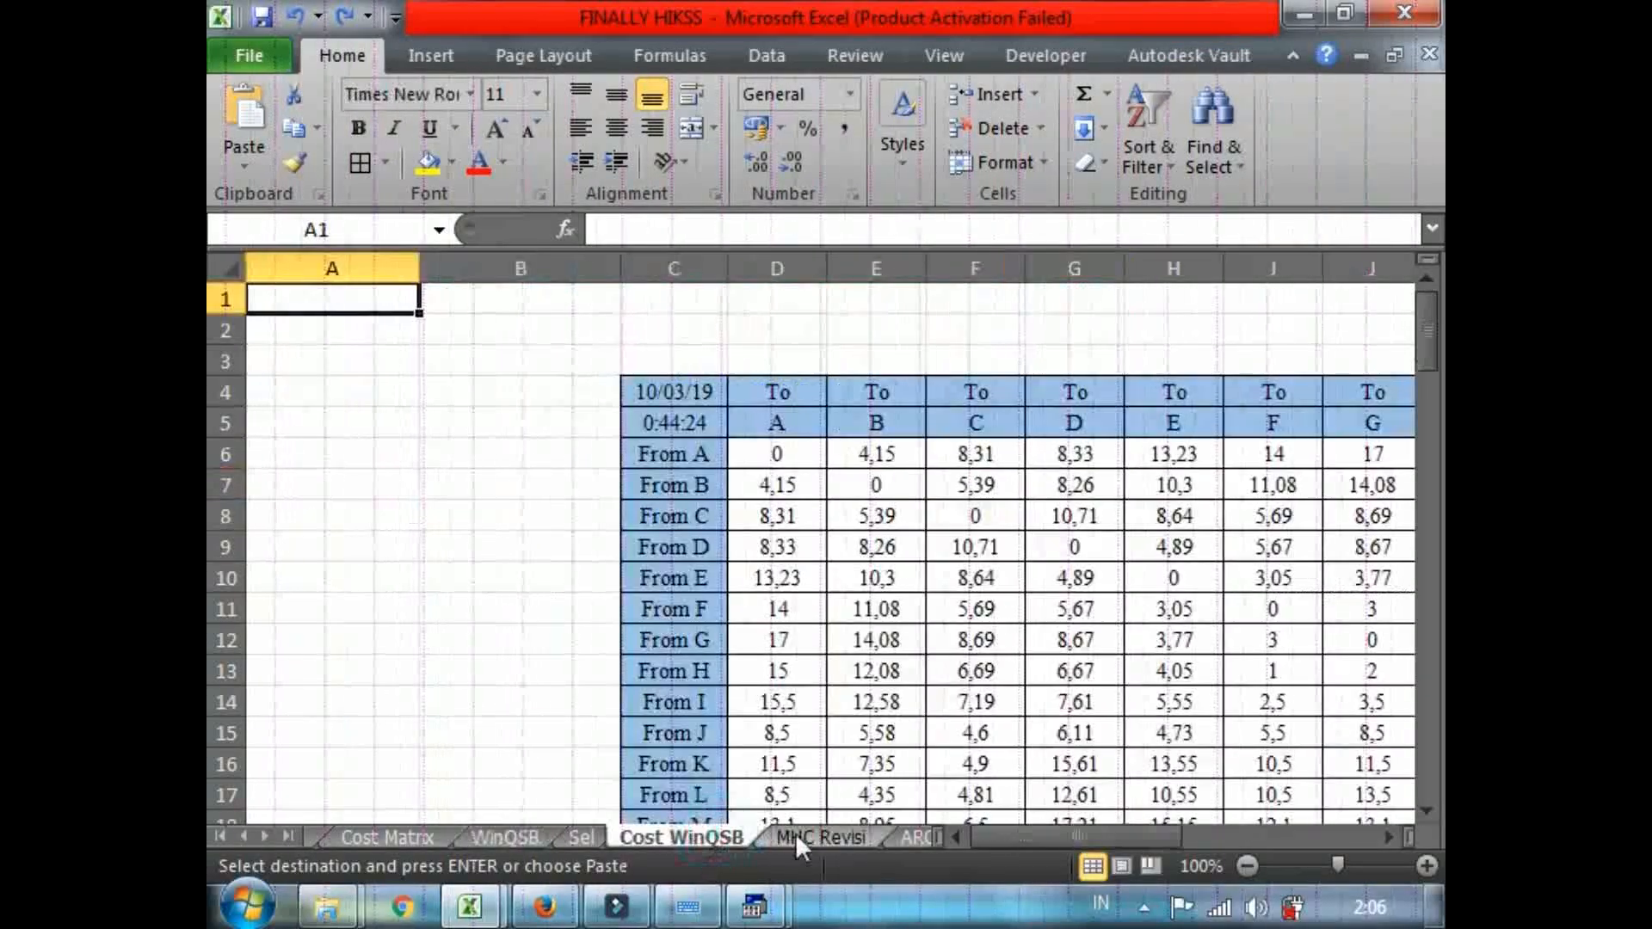
pyautogui.click(587, 835)
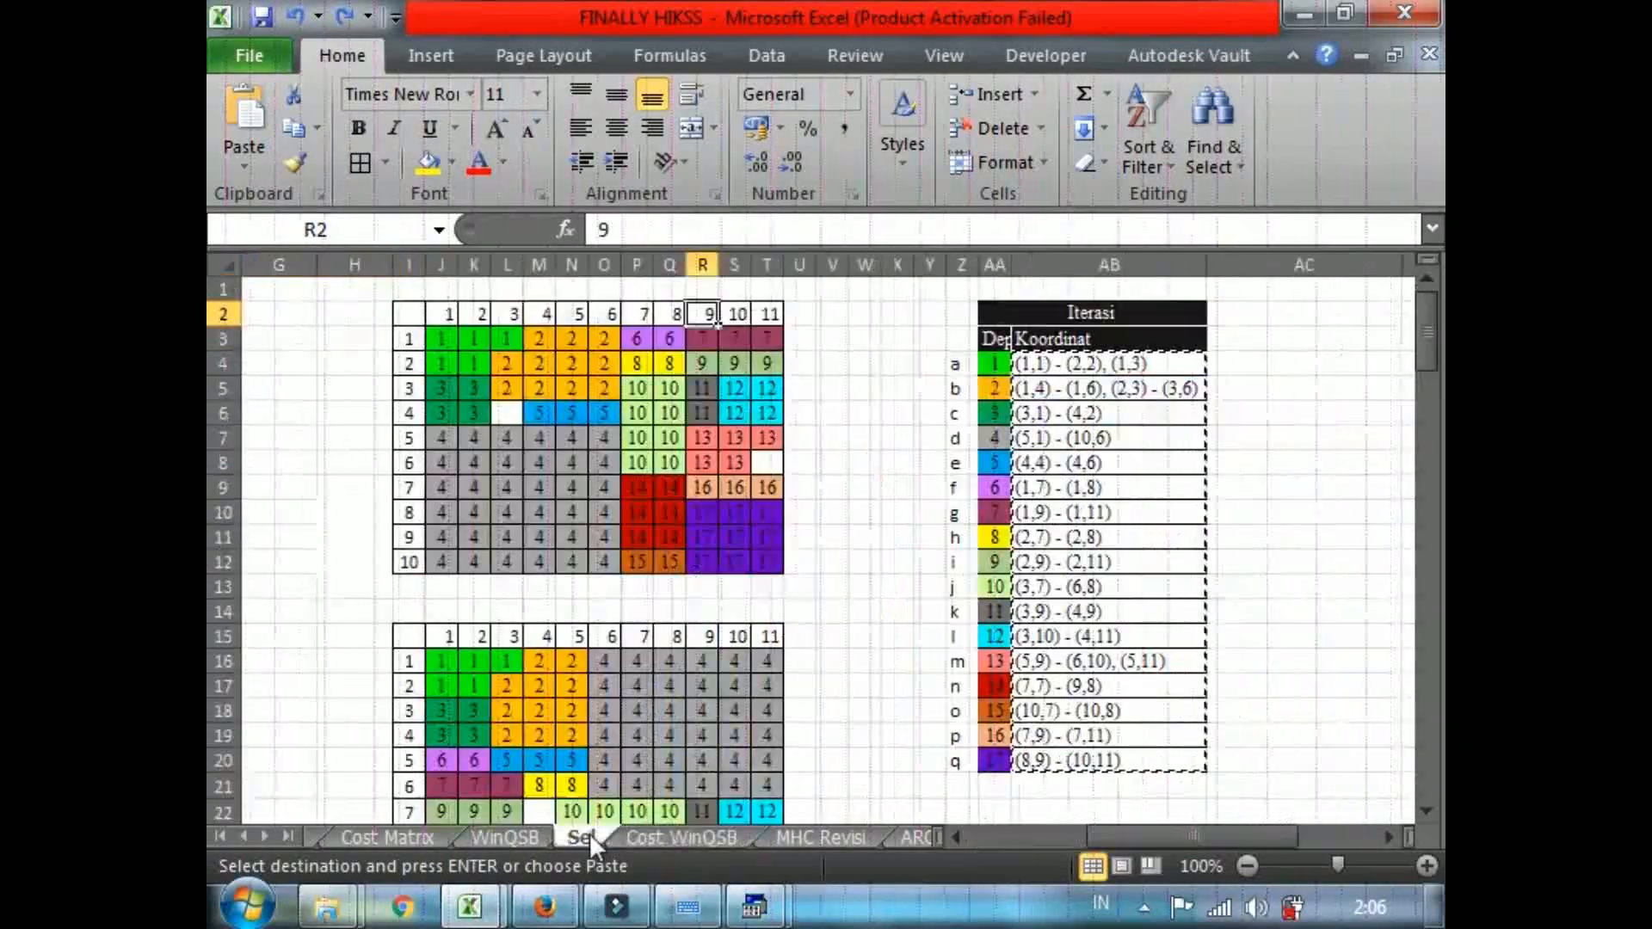
pyautogui.click(651, 834)
pyautogui.click(575, 835)
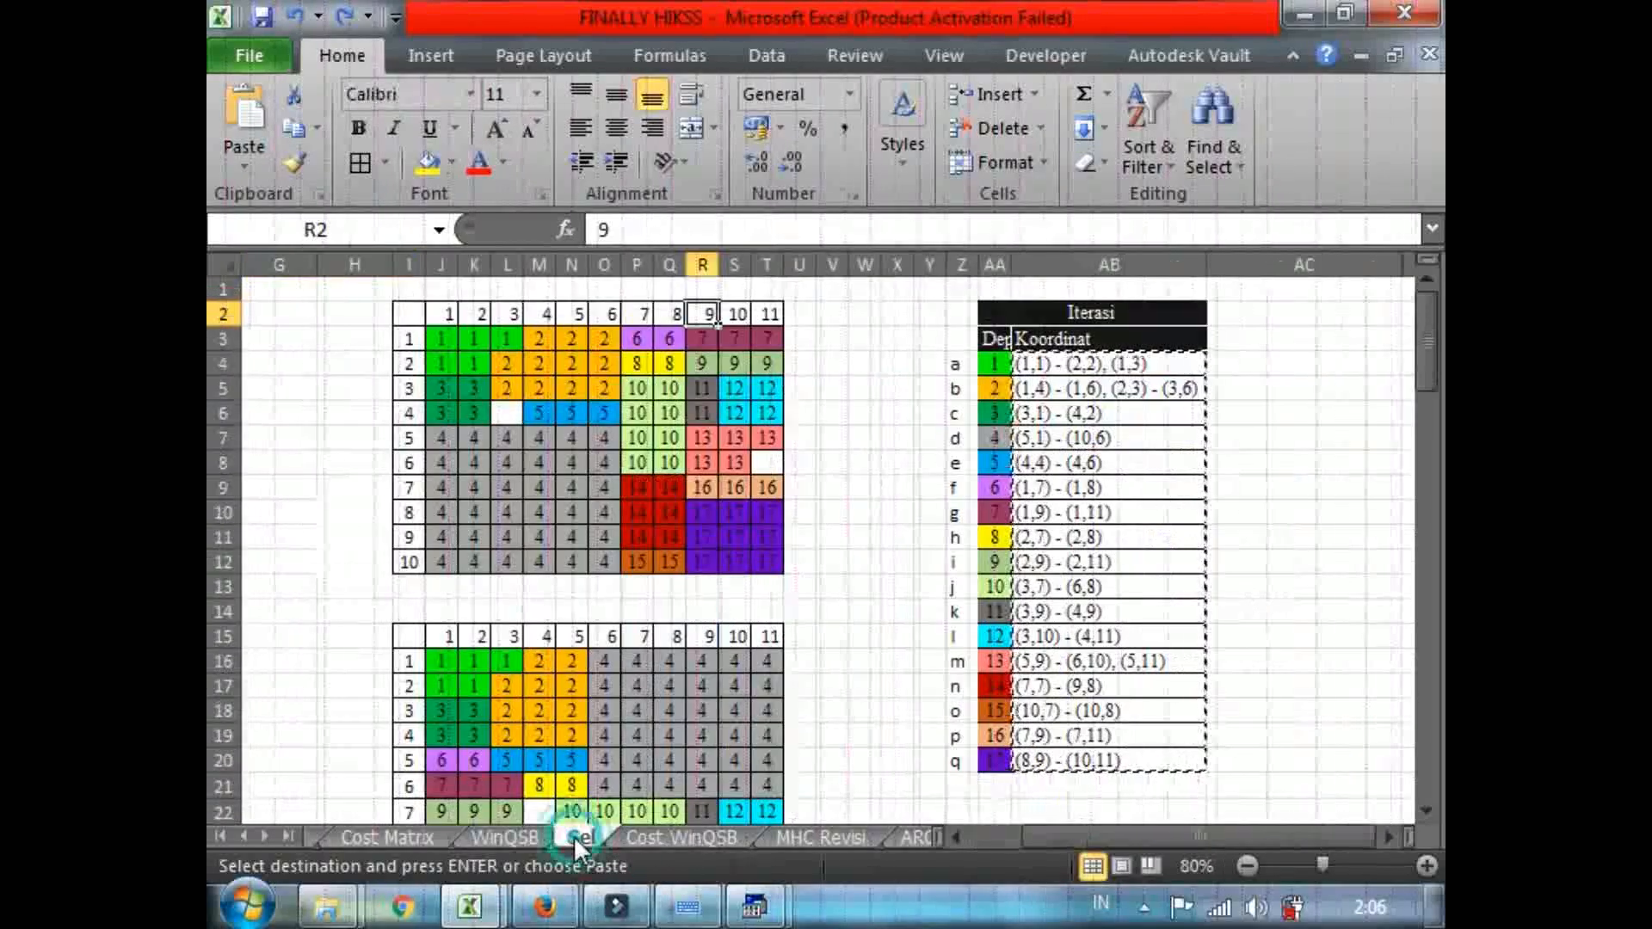
pyautogui.click(801, 638)
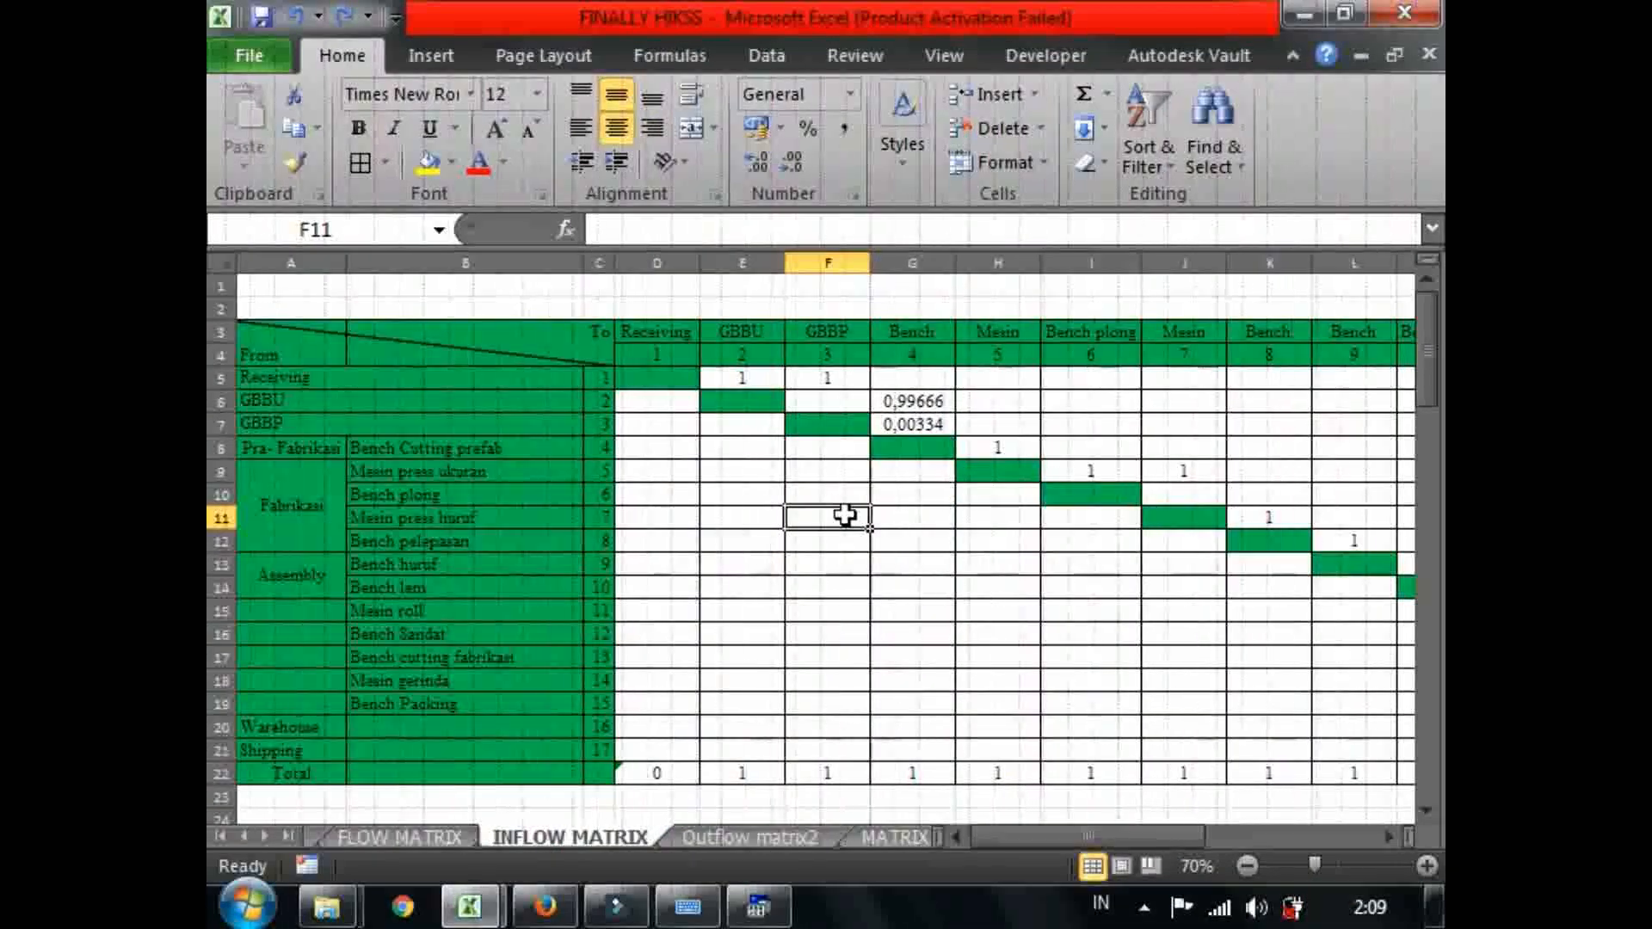